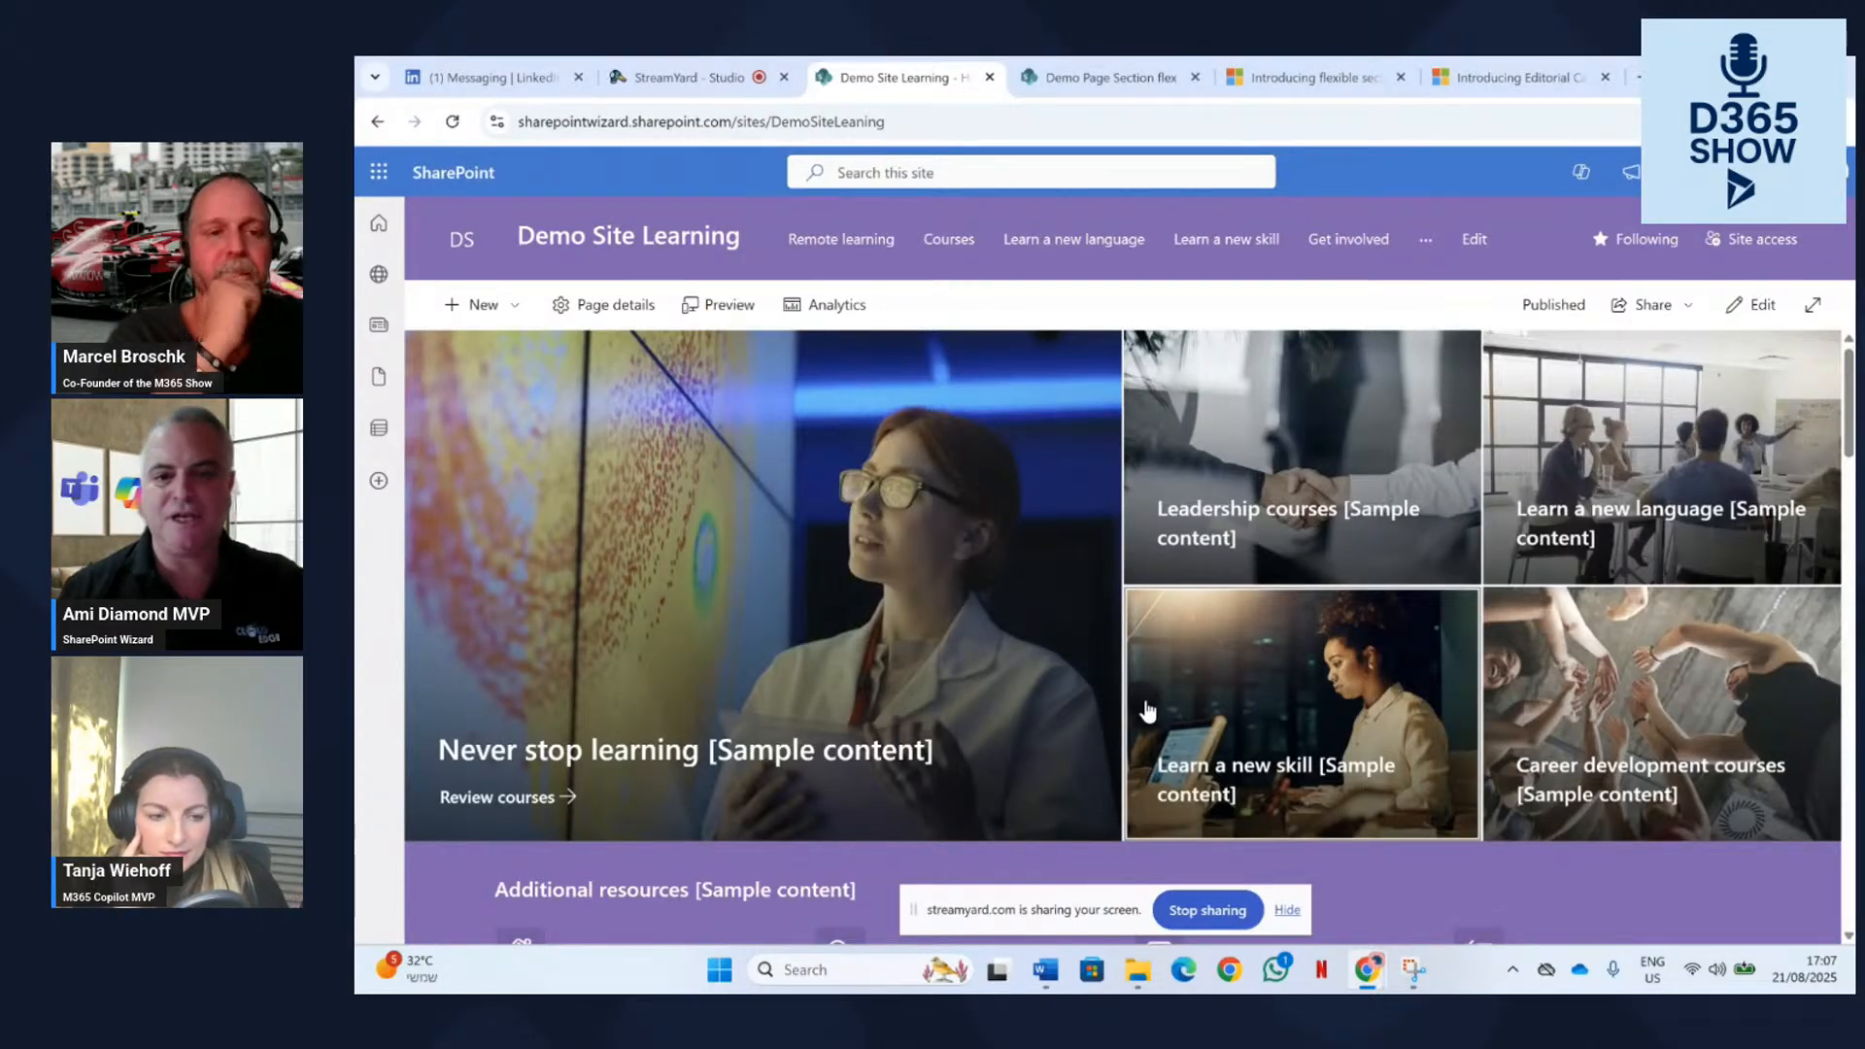
Look over the Demo Site Learning home page and start a new page from the page templates gallery.
scroll(1104, 527, down, 7)
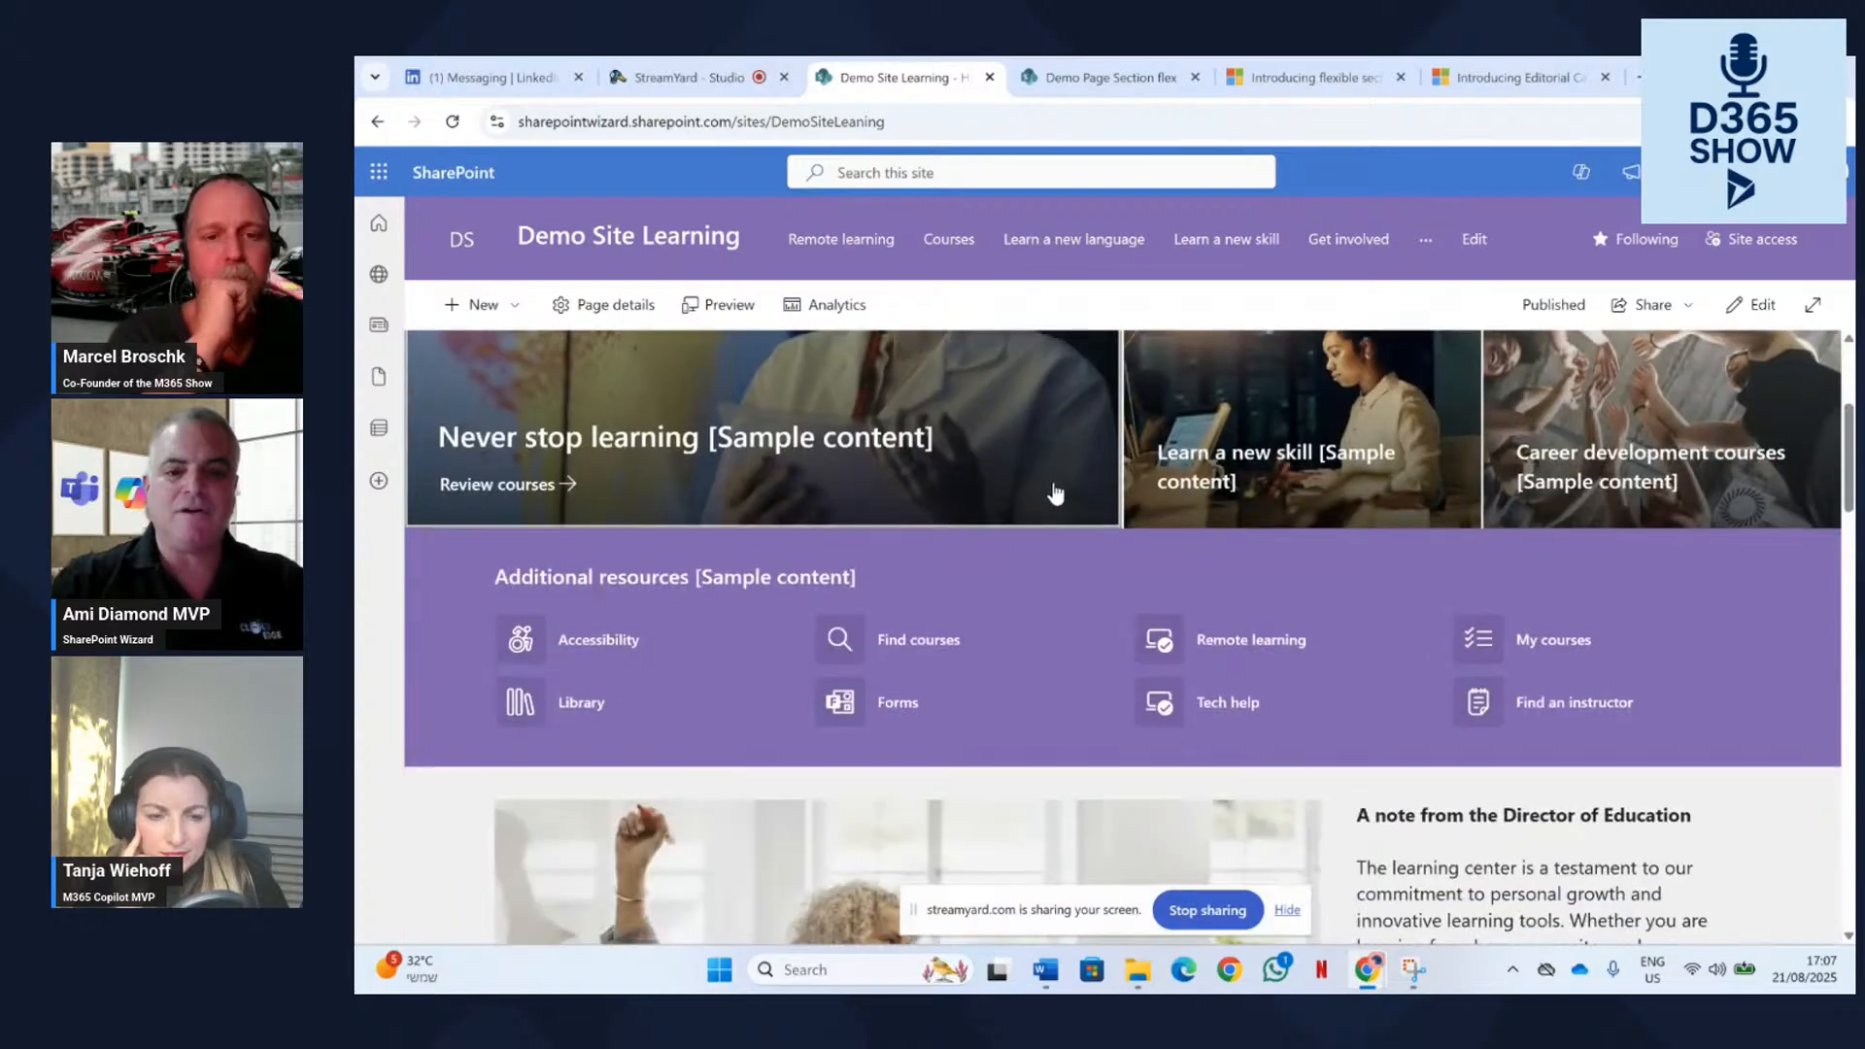
scroll(1054, 501, down, 13)
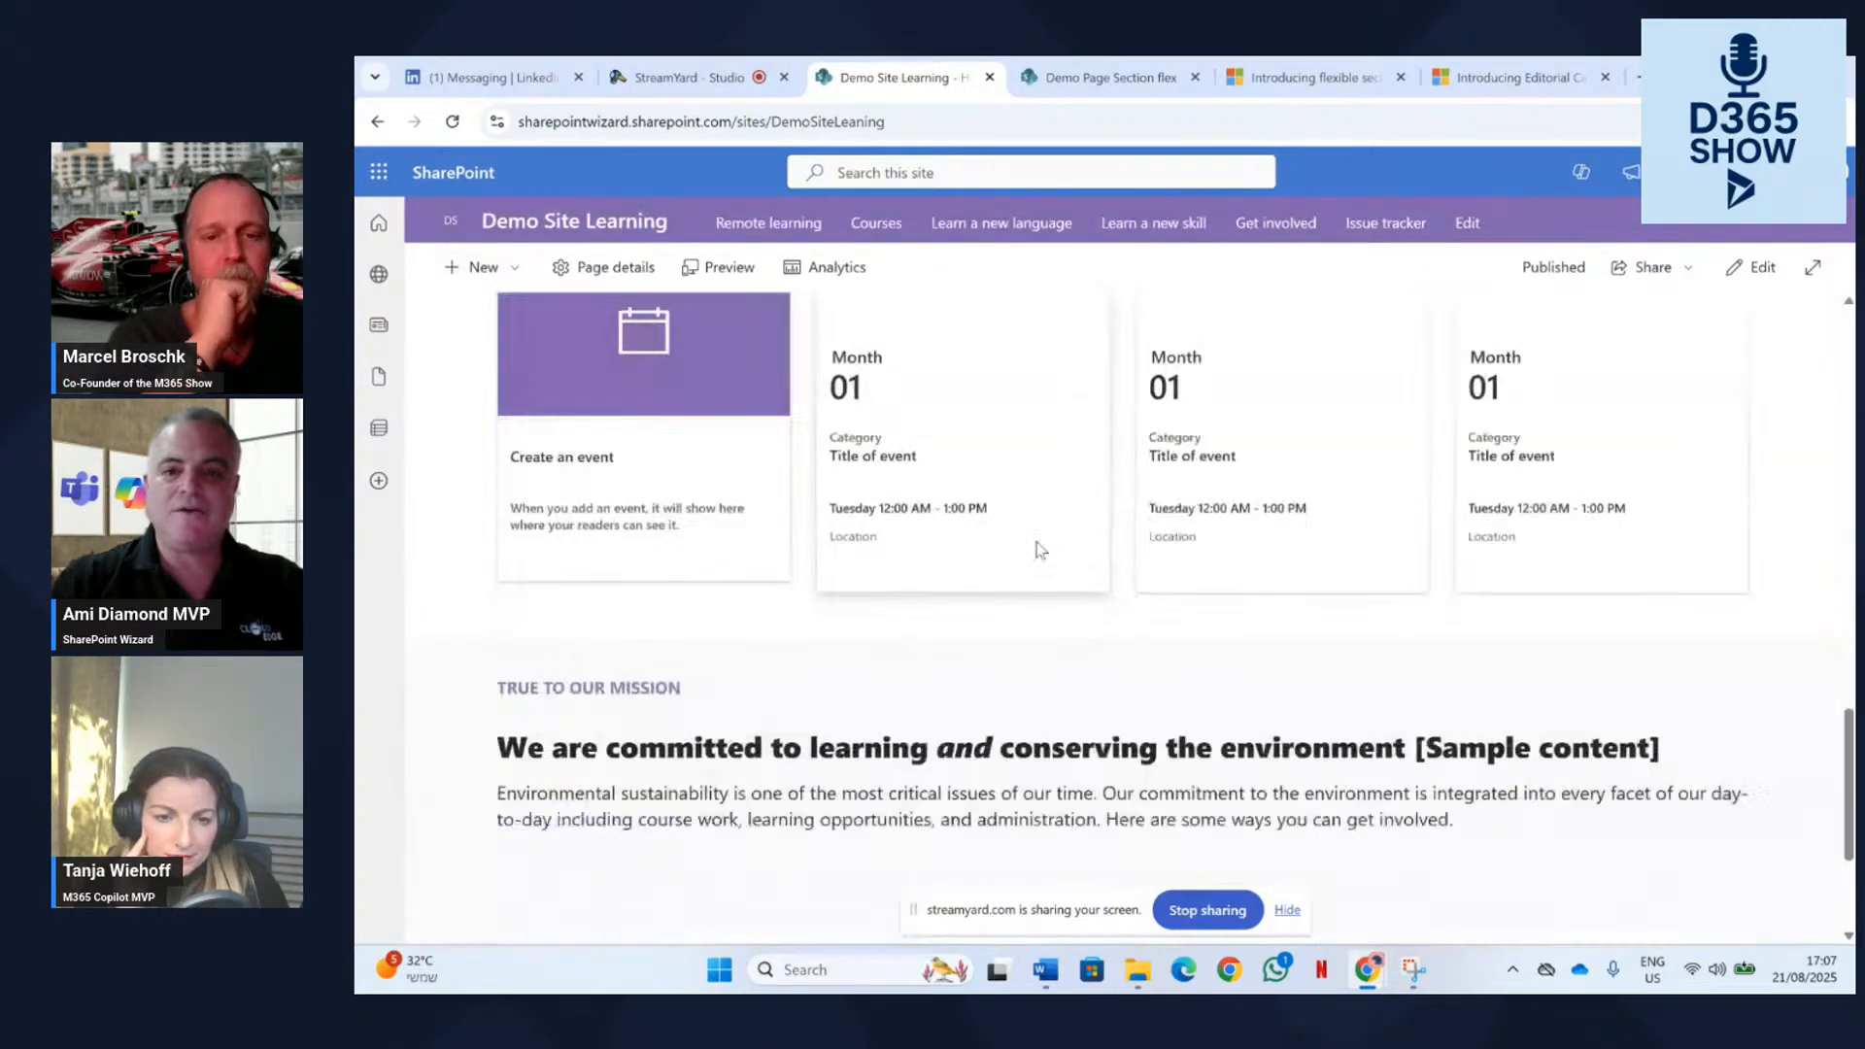
scroll(1034, 546, up, 6)
scroll(1035, 550, up, 8)
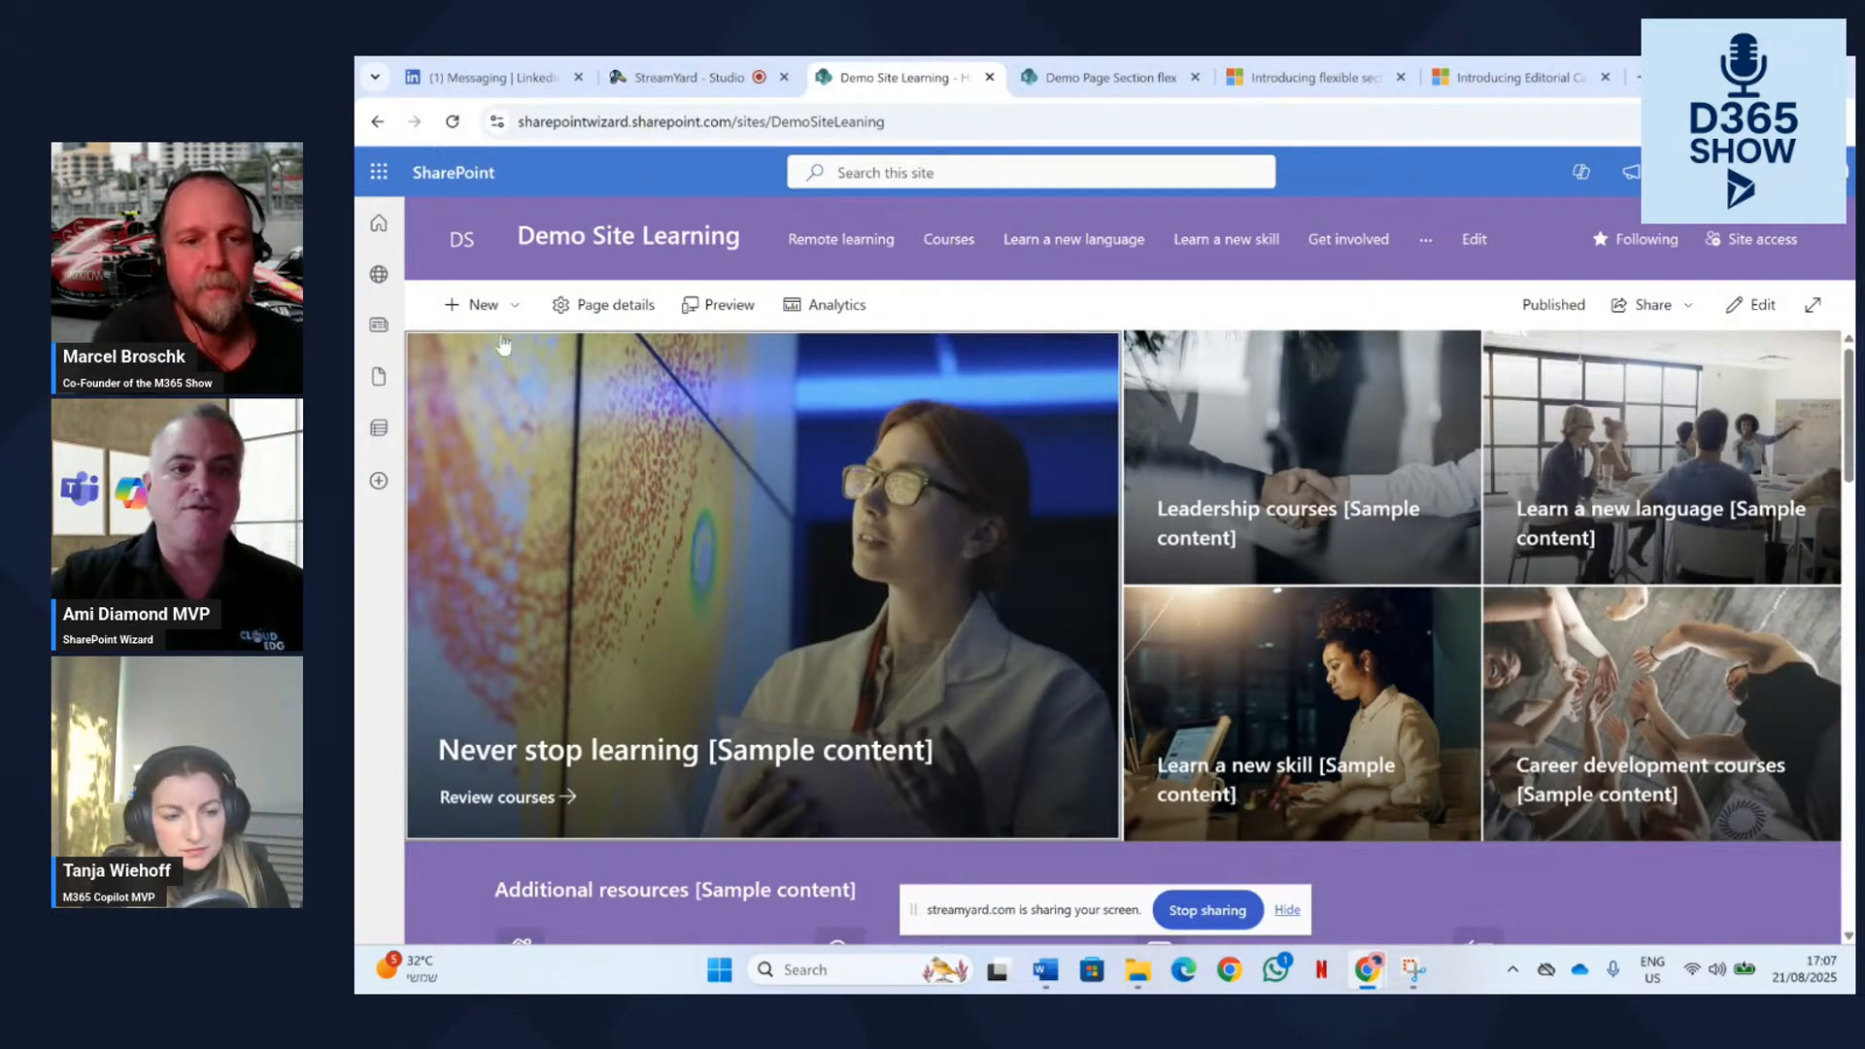
click(482, 305)
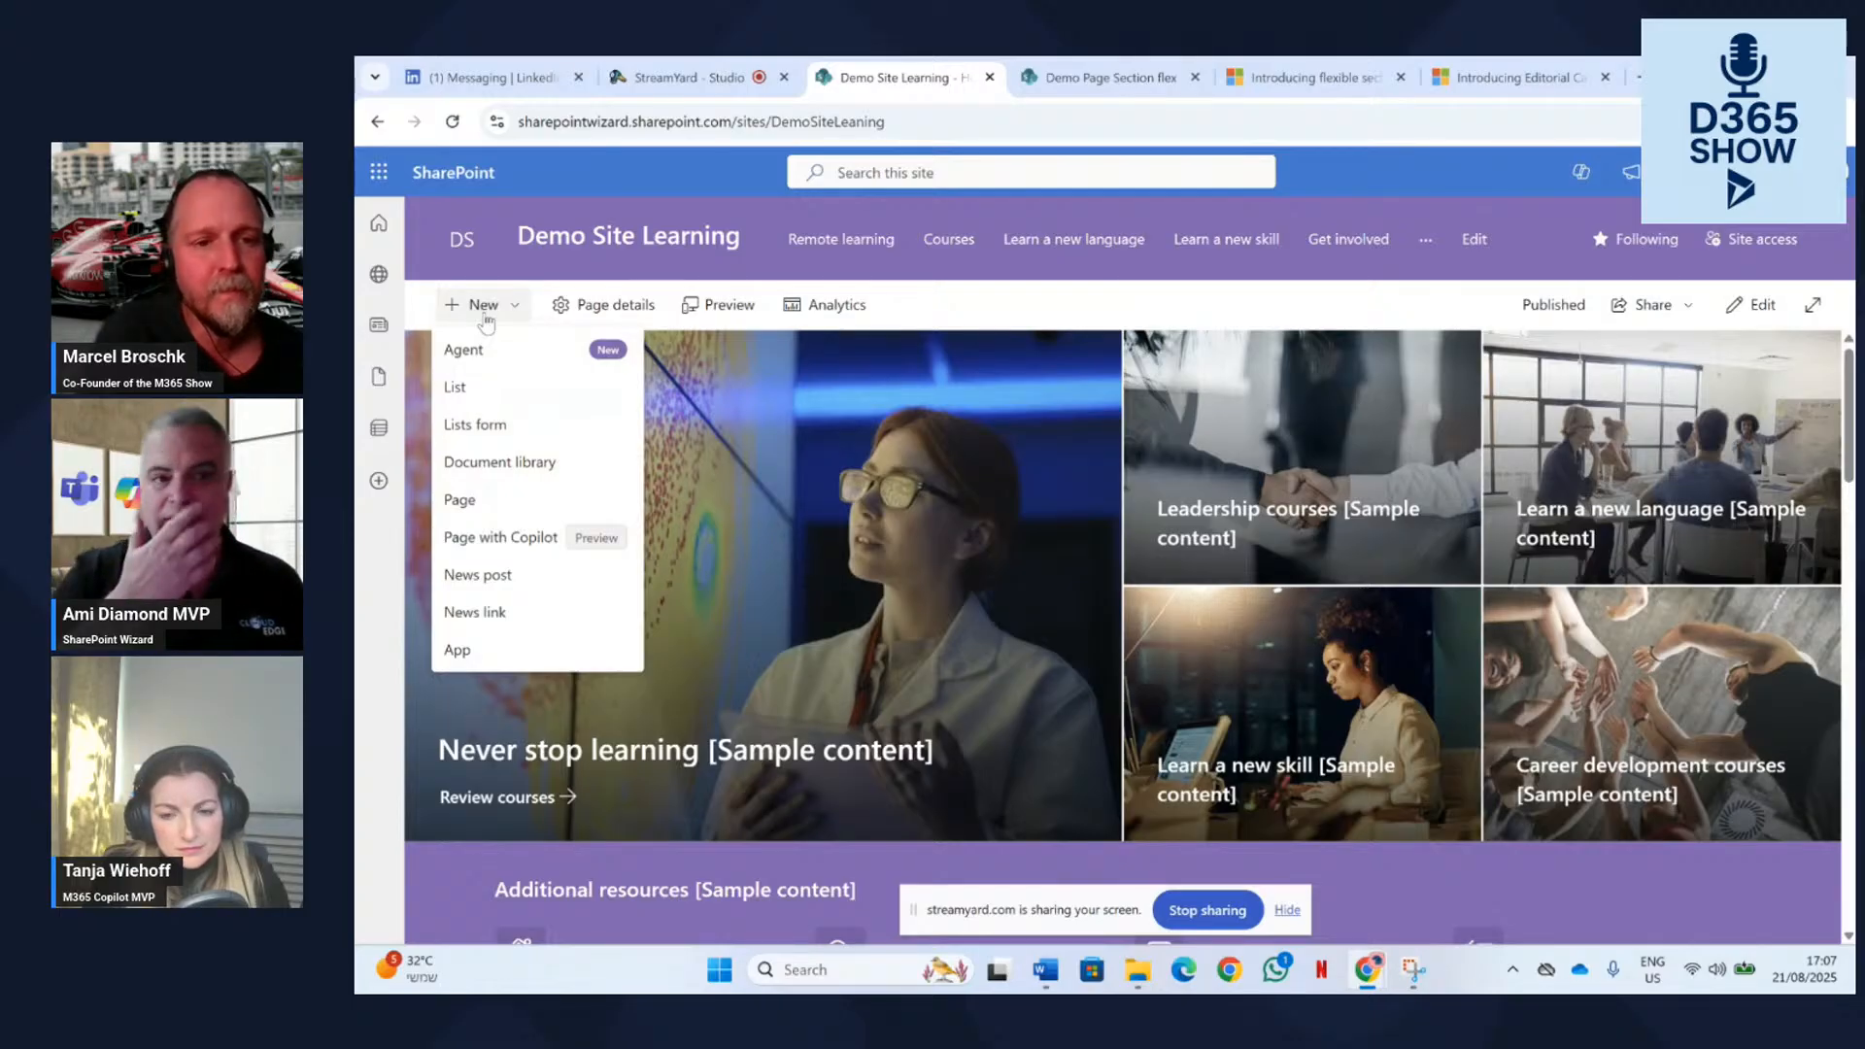
click(527, 501)
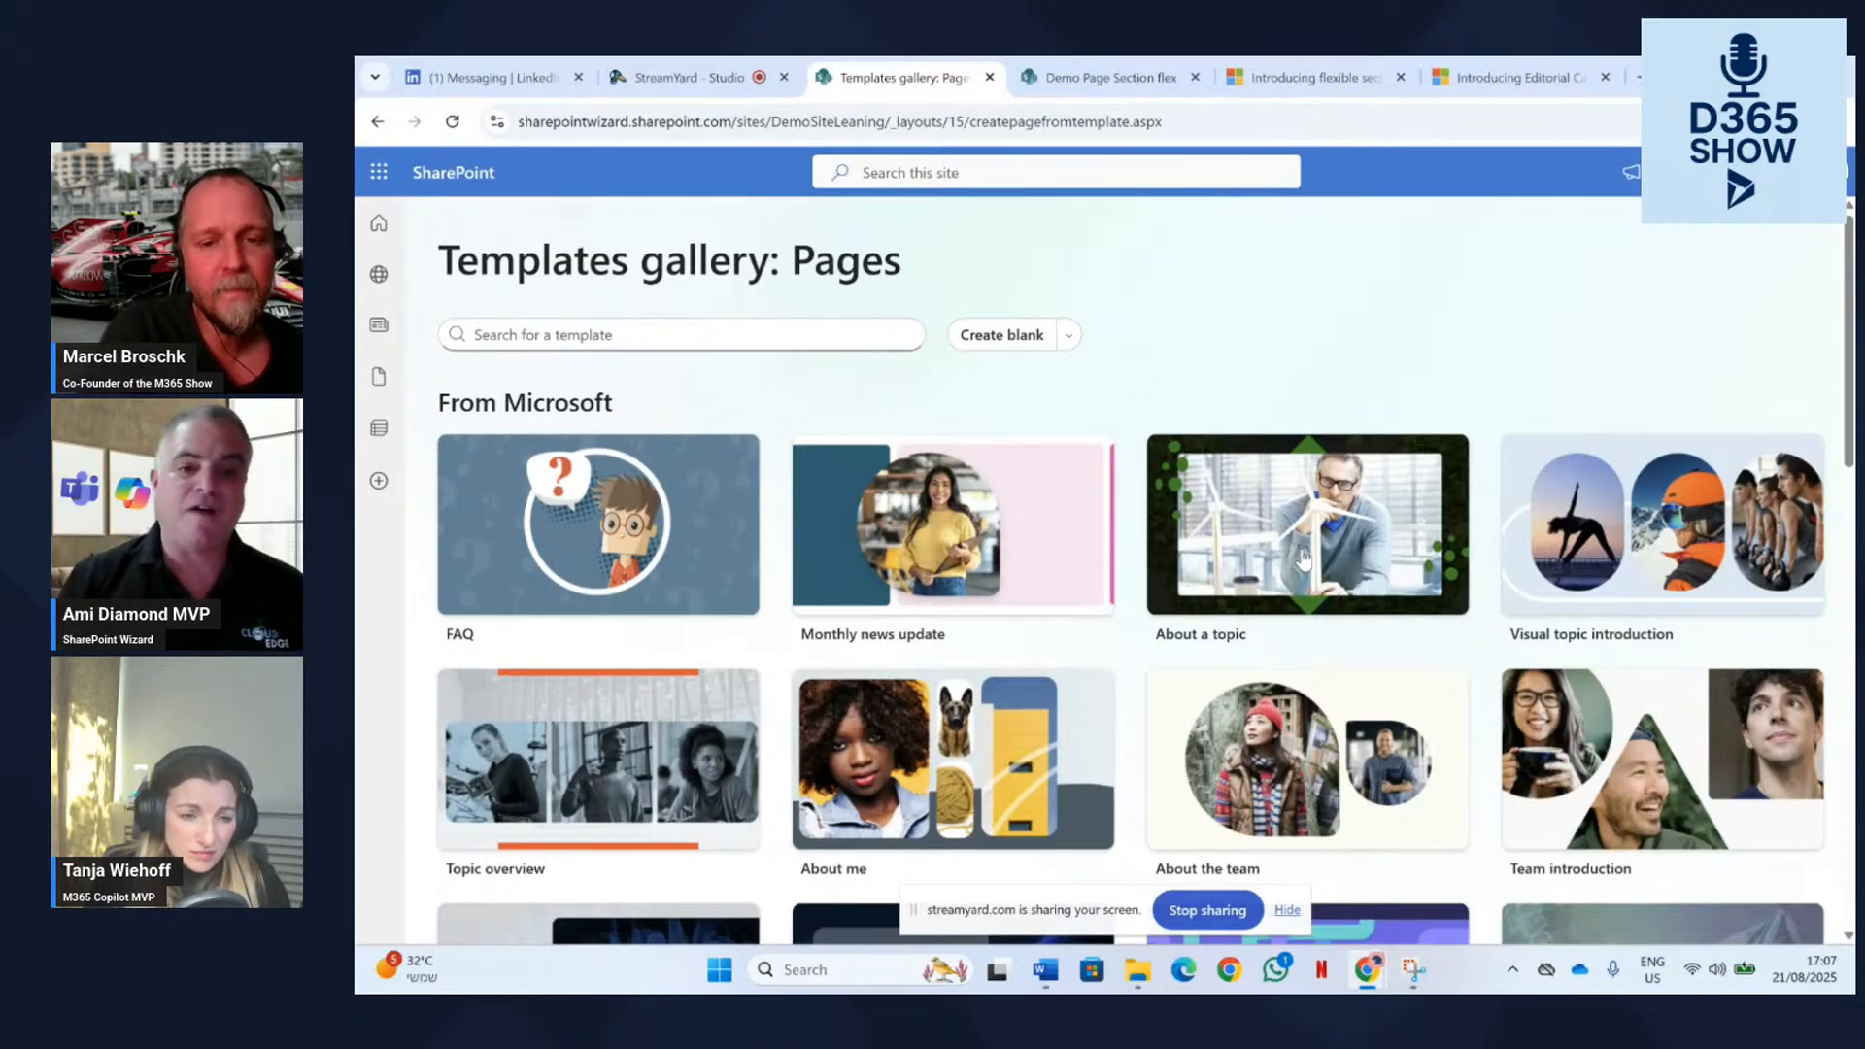
Browse the Microsoft page templates and preview the How-to and Event calendar templates.
scroll(1319, 674, down, 7)
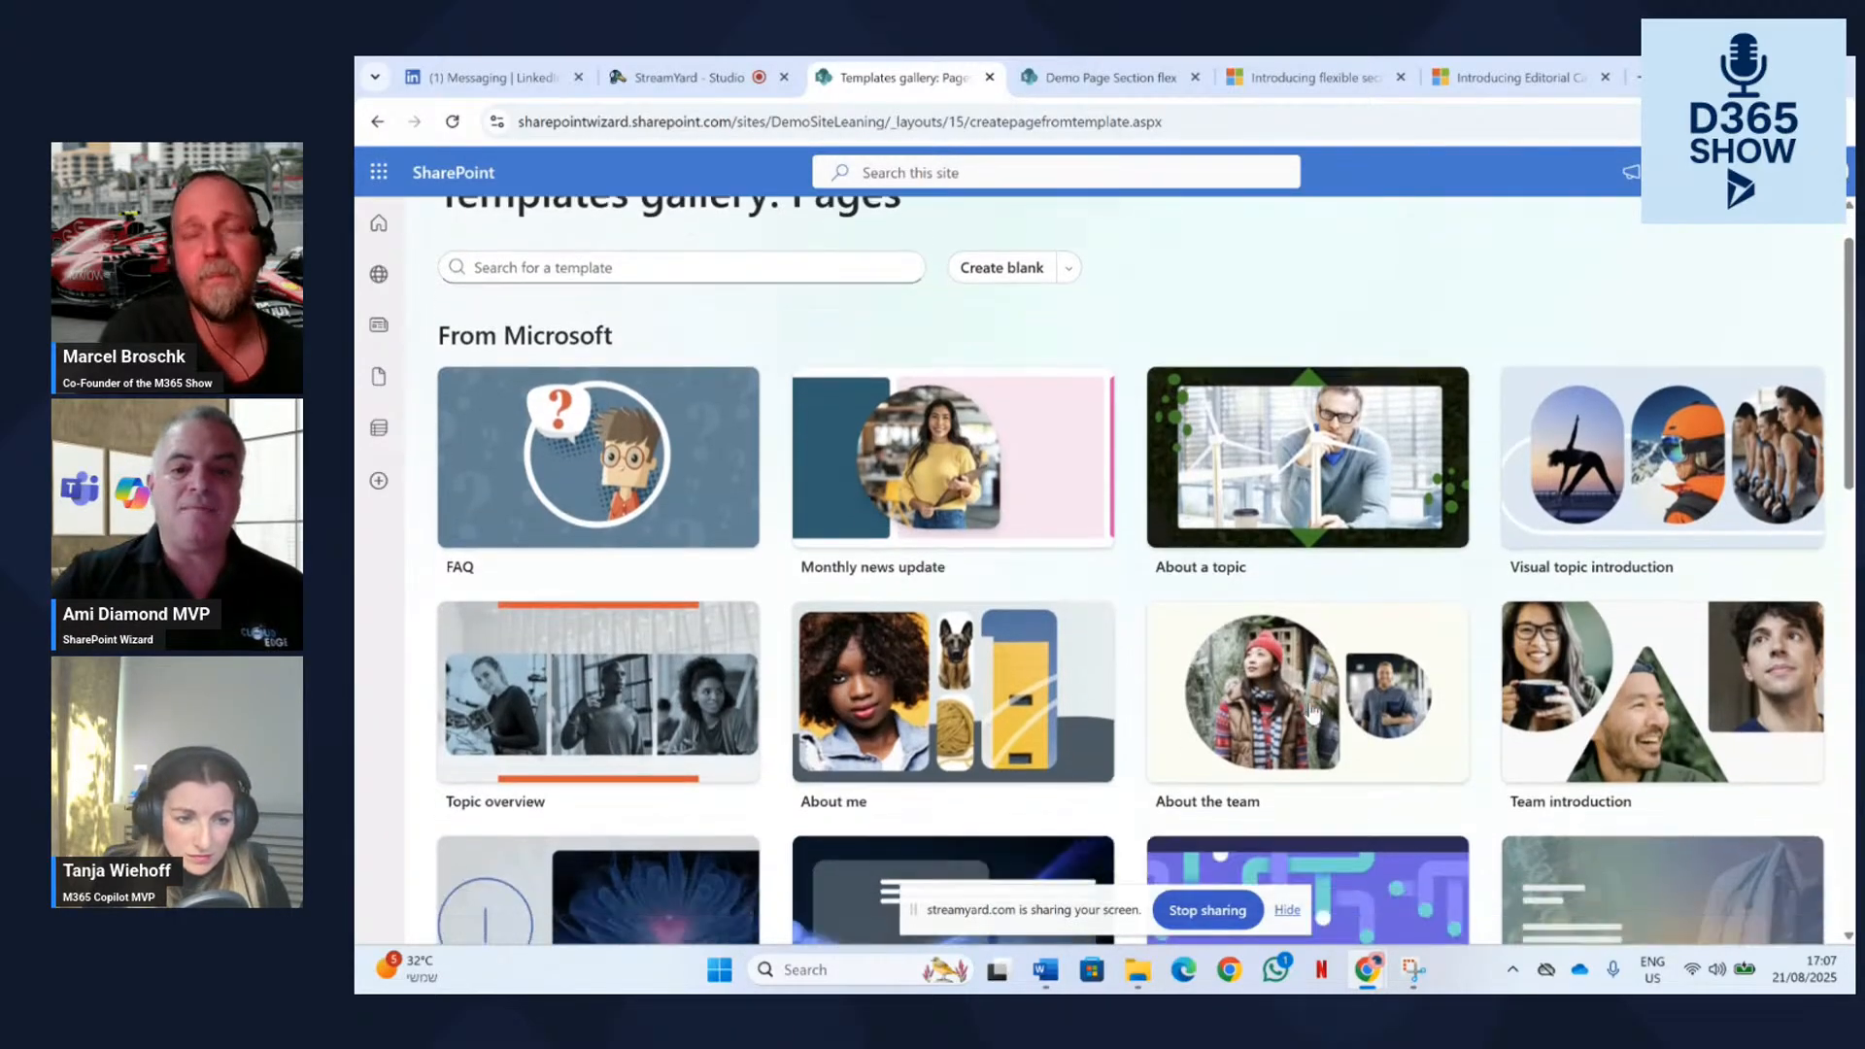
scroll(1154, 585, down, 5)
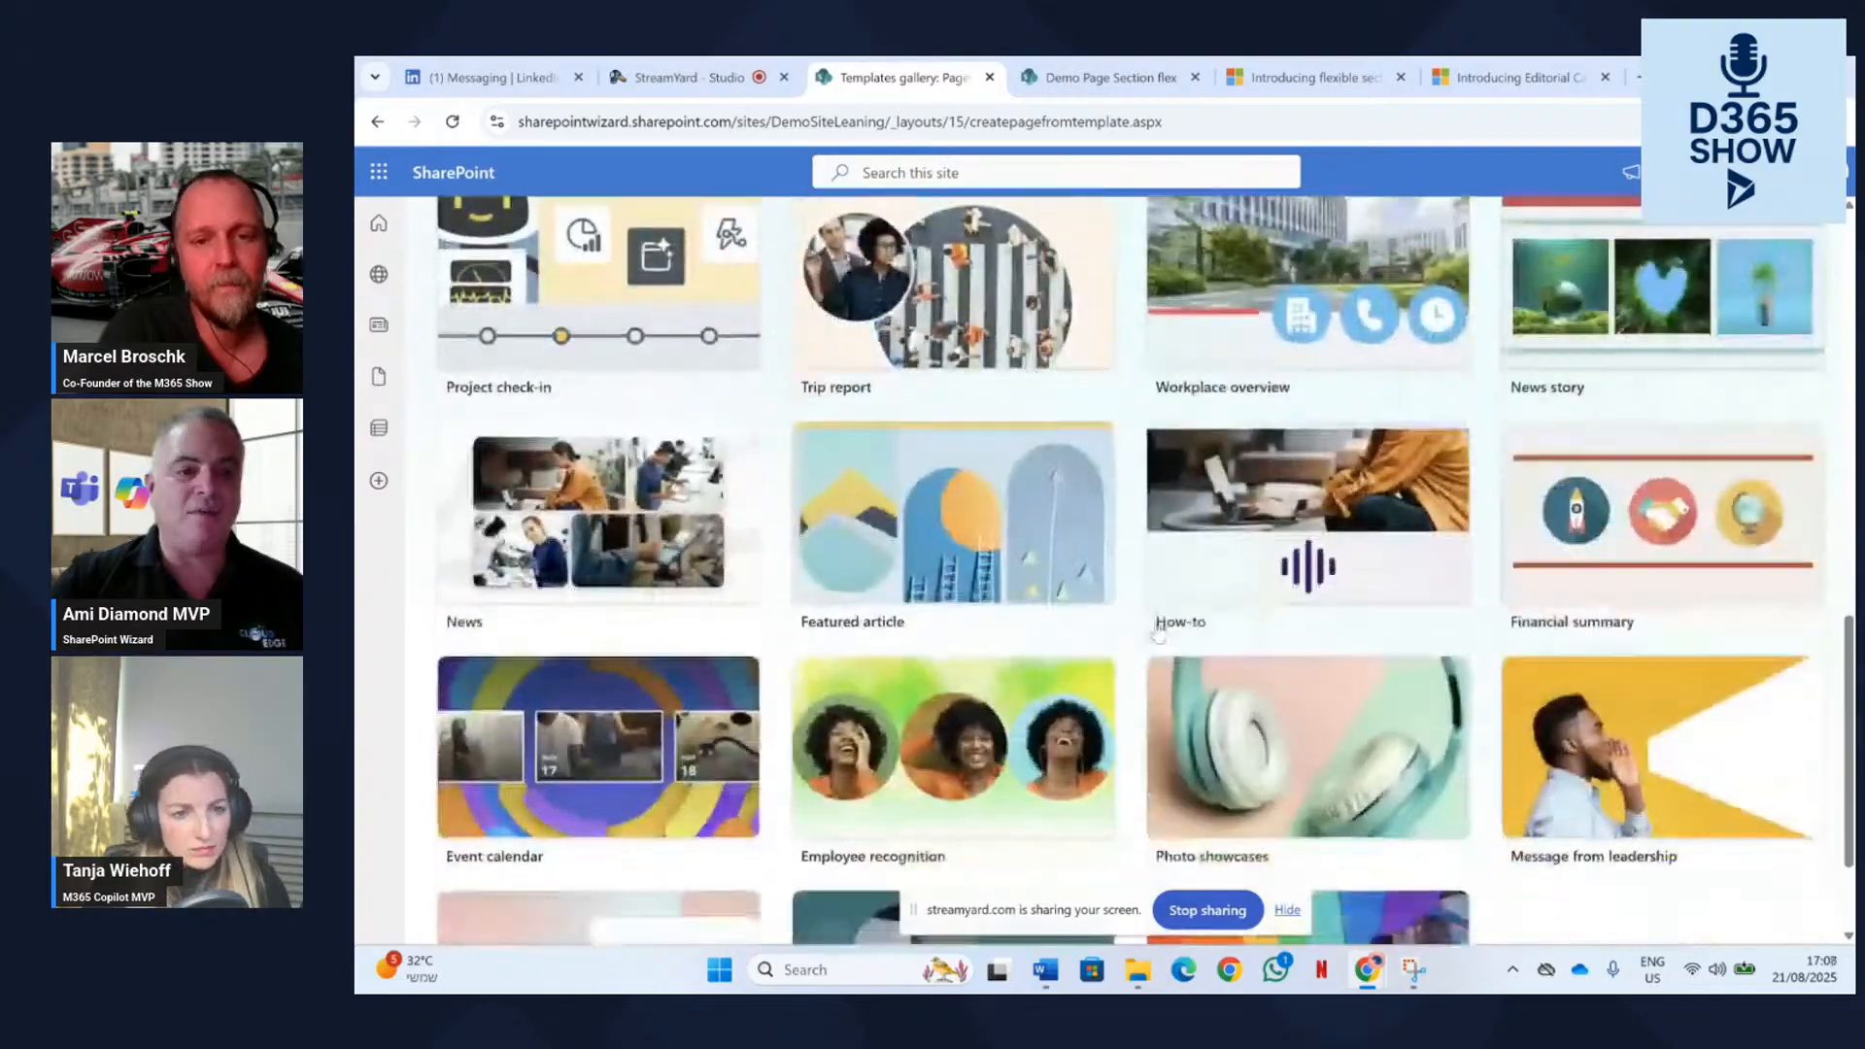
scroll(503, 420, up, 10)
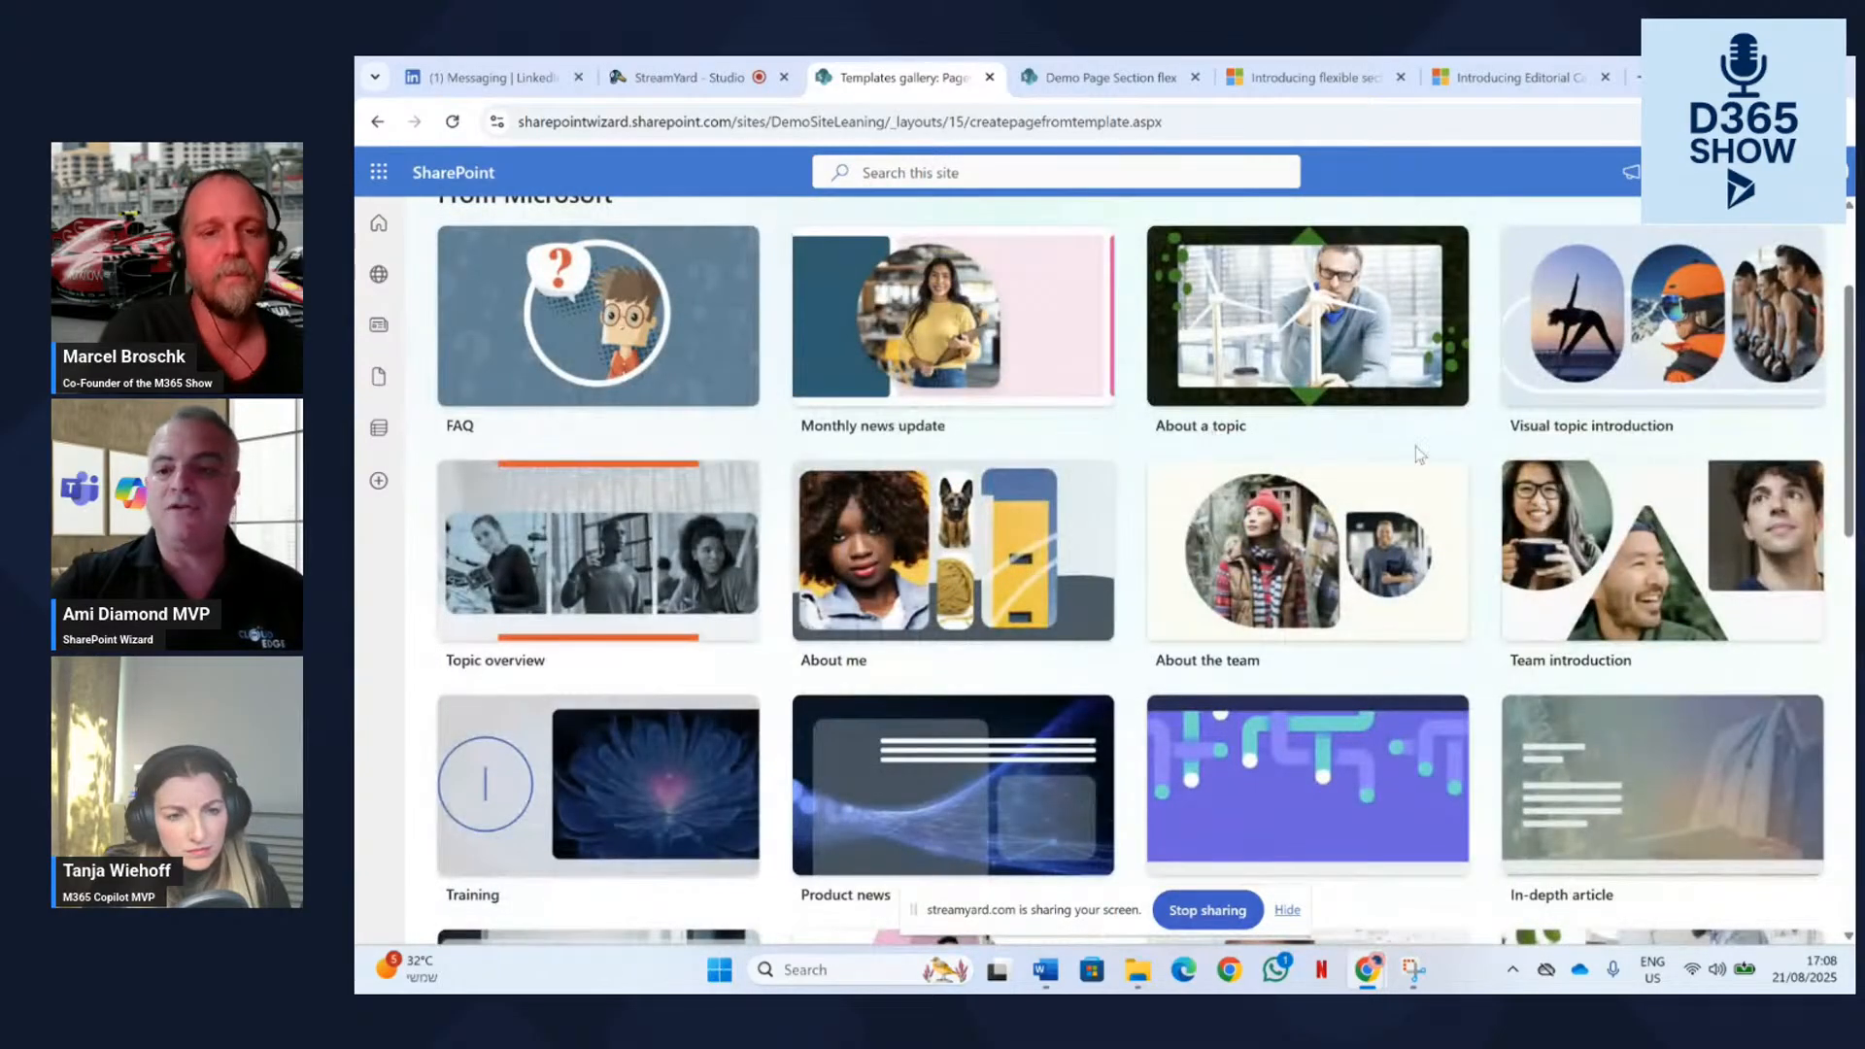
scroll(1661, 430, down, 8)
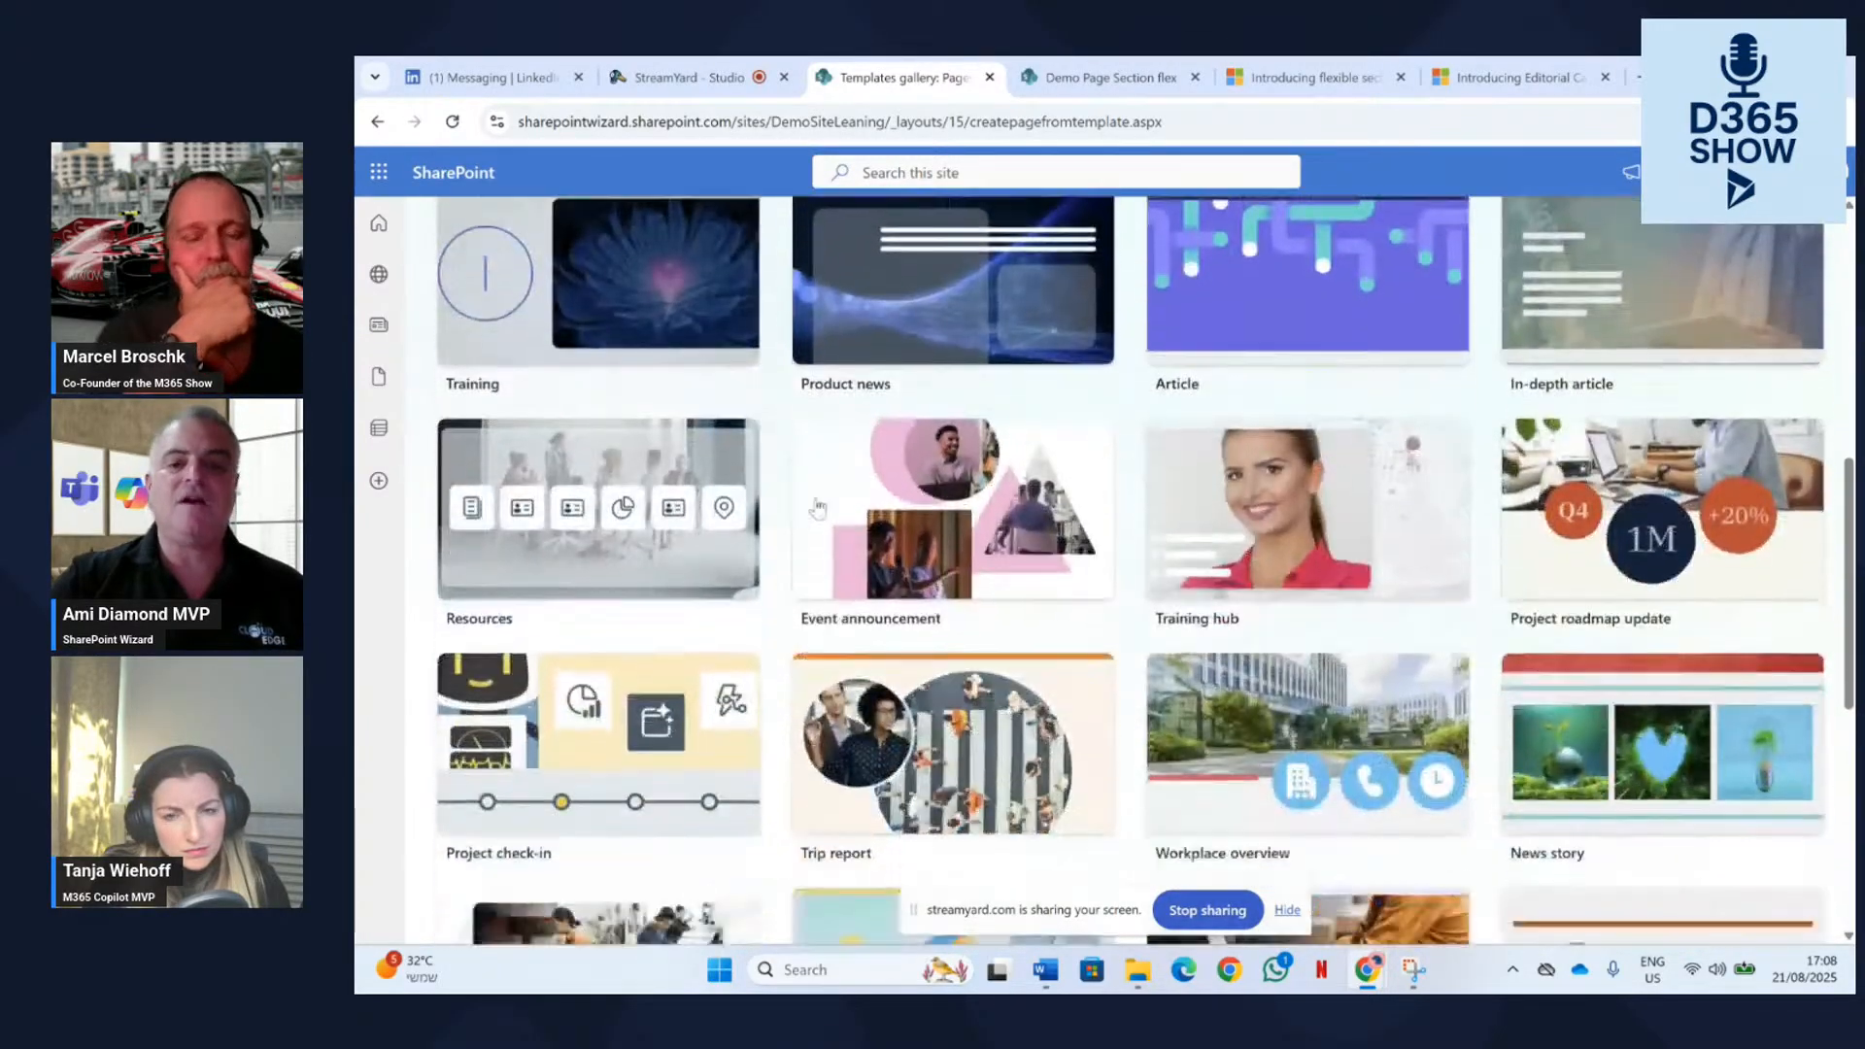
scroll(1221, 537, down, 4)
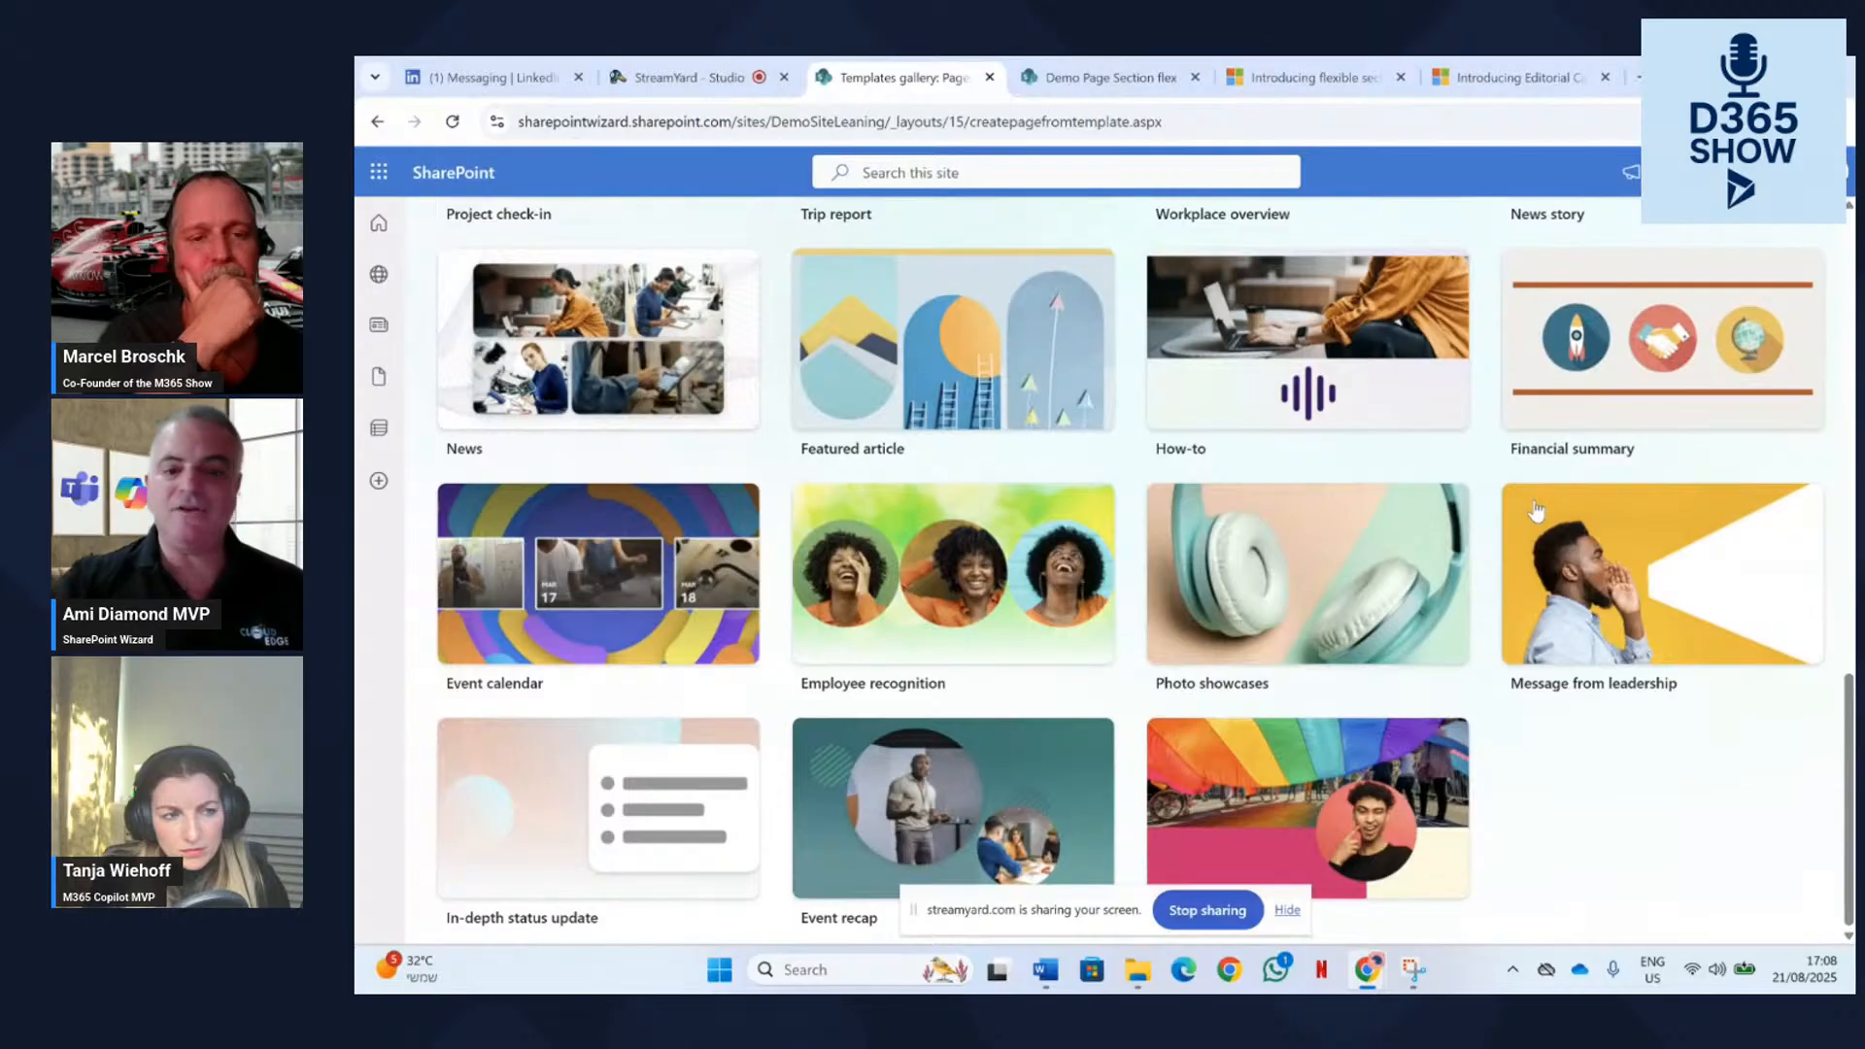
click(1249, 301)
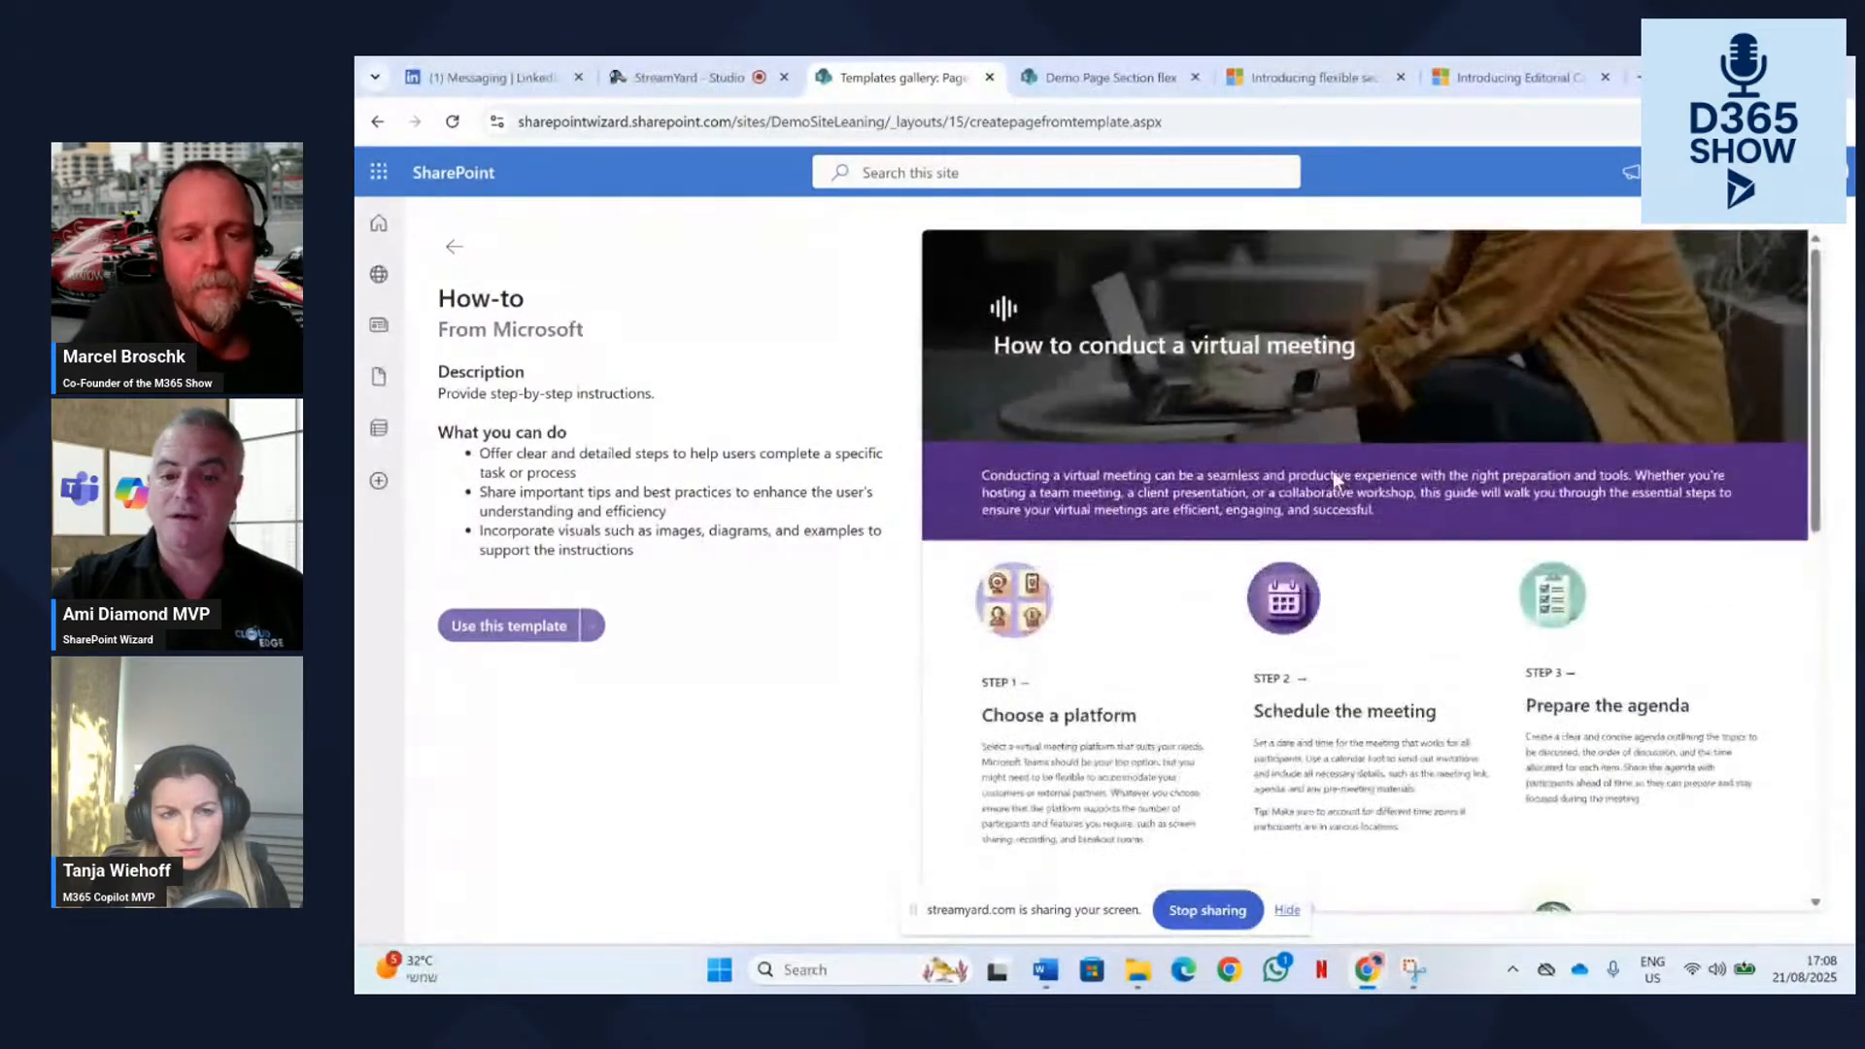
click(454, 249)
click(624, 551)
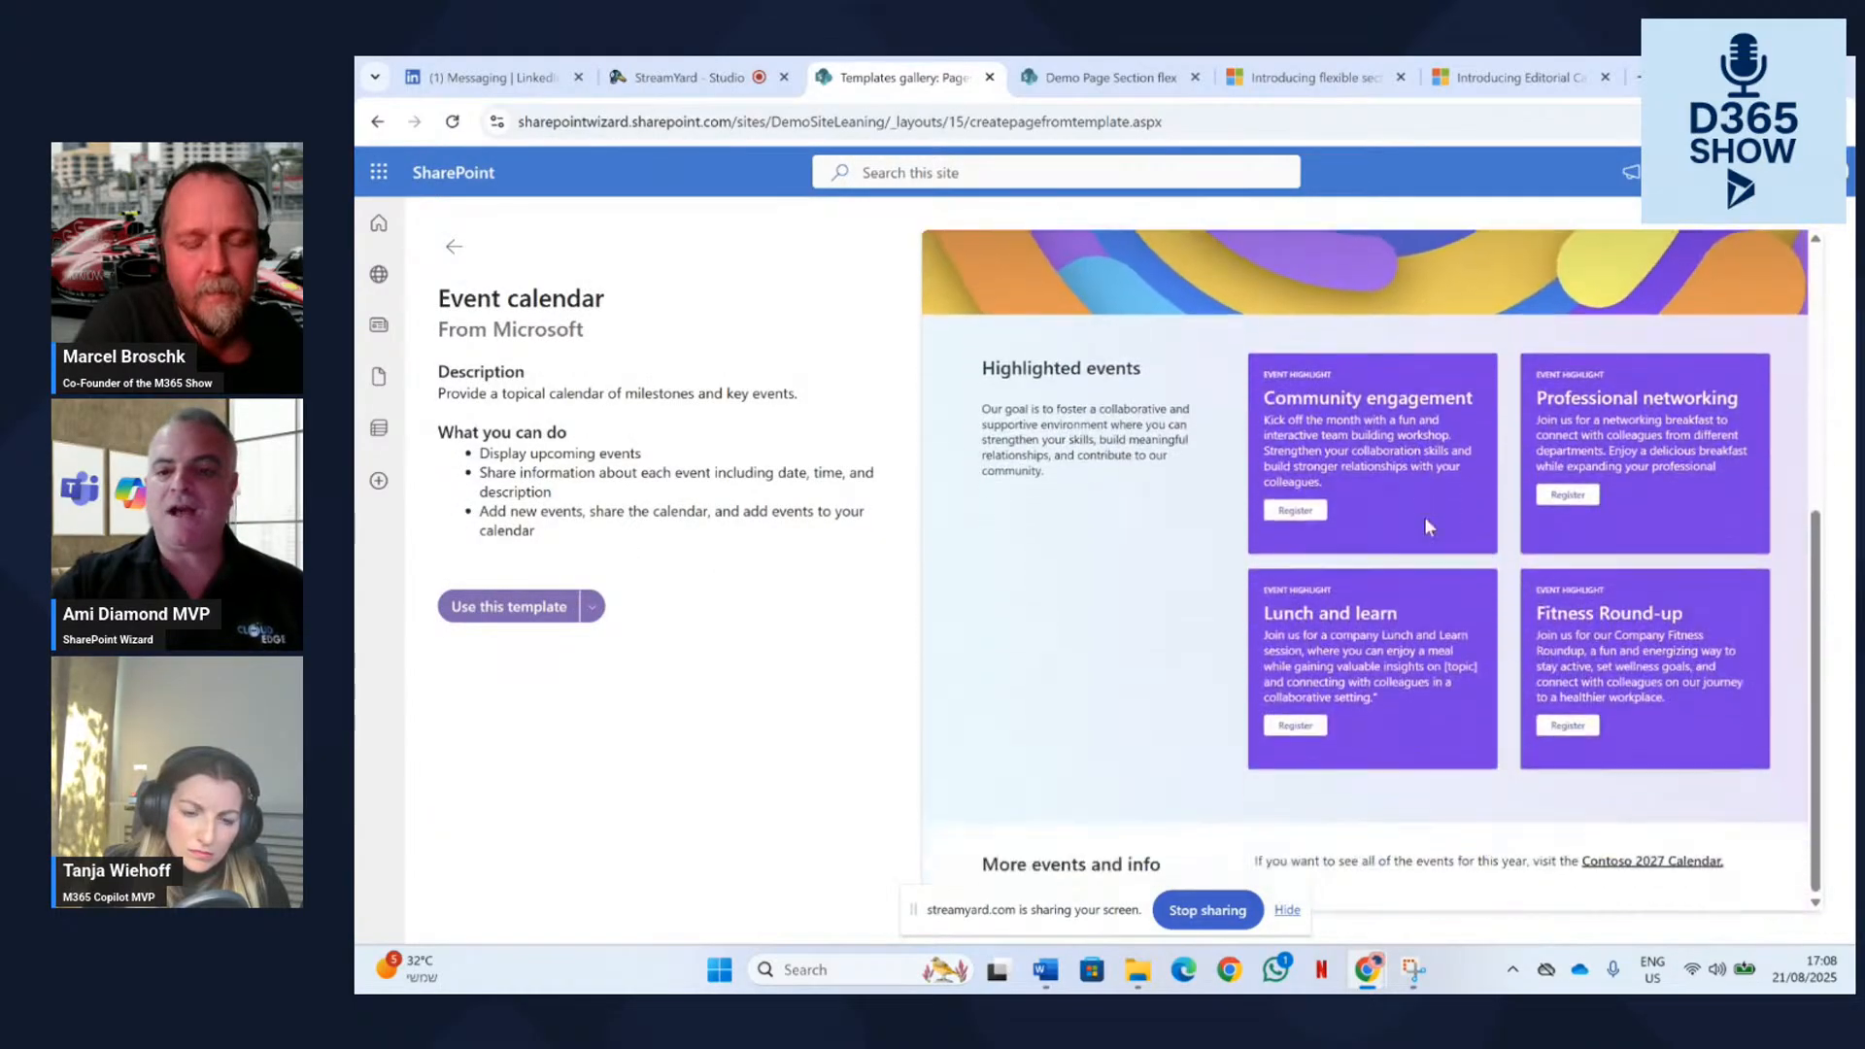
click(459, 245)
scroll(1250, 389, up, 6)
scroll(1243, 378, up, 5)
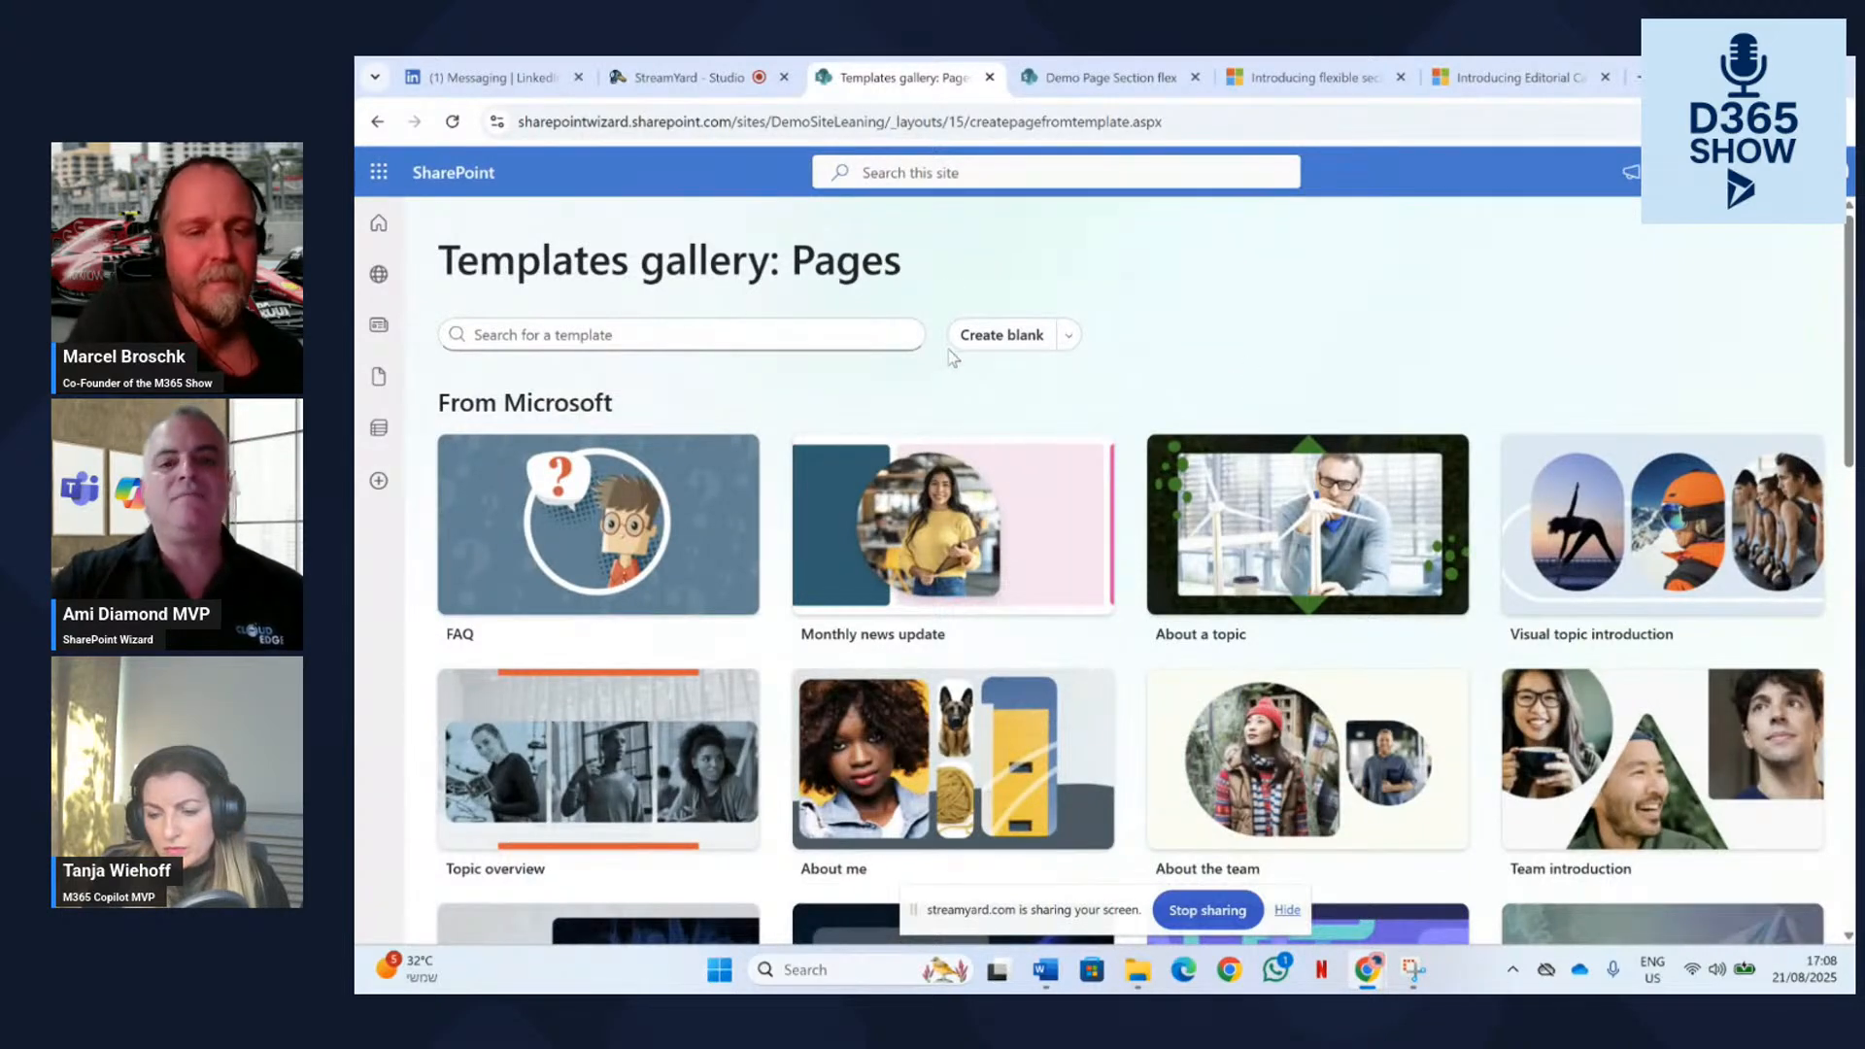
Create a blank page and change the layout of its text section to three columns.
click(1005, 335)
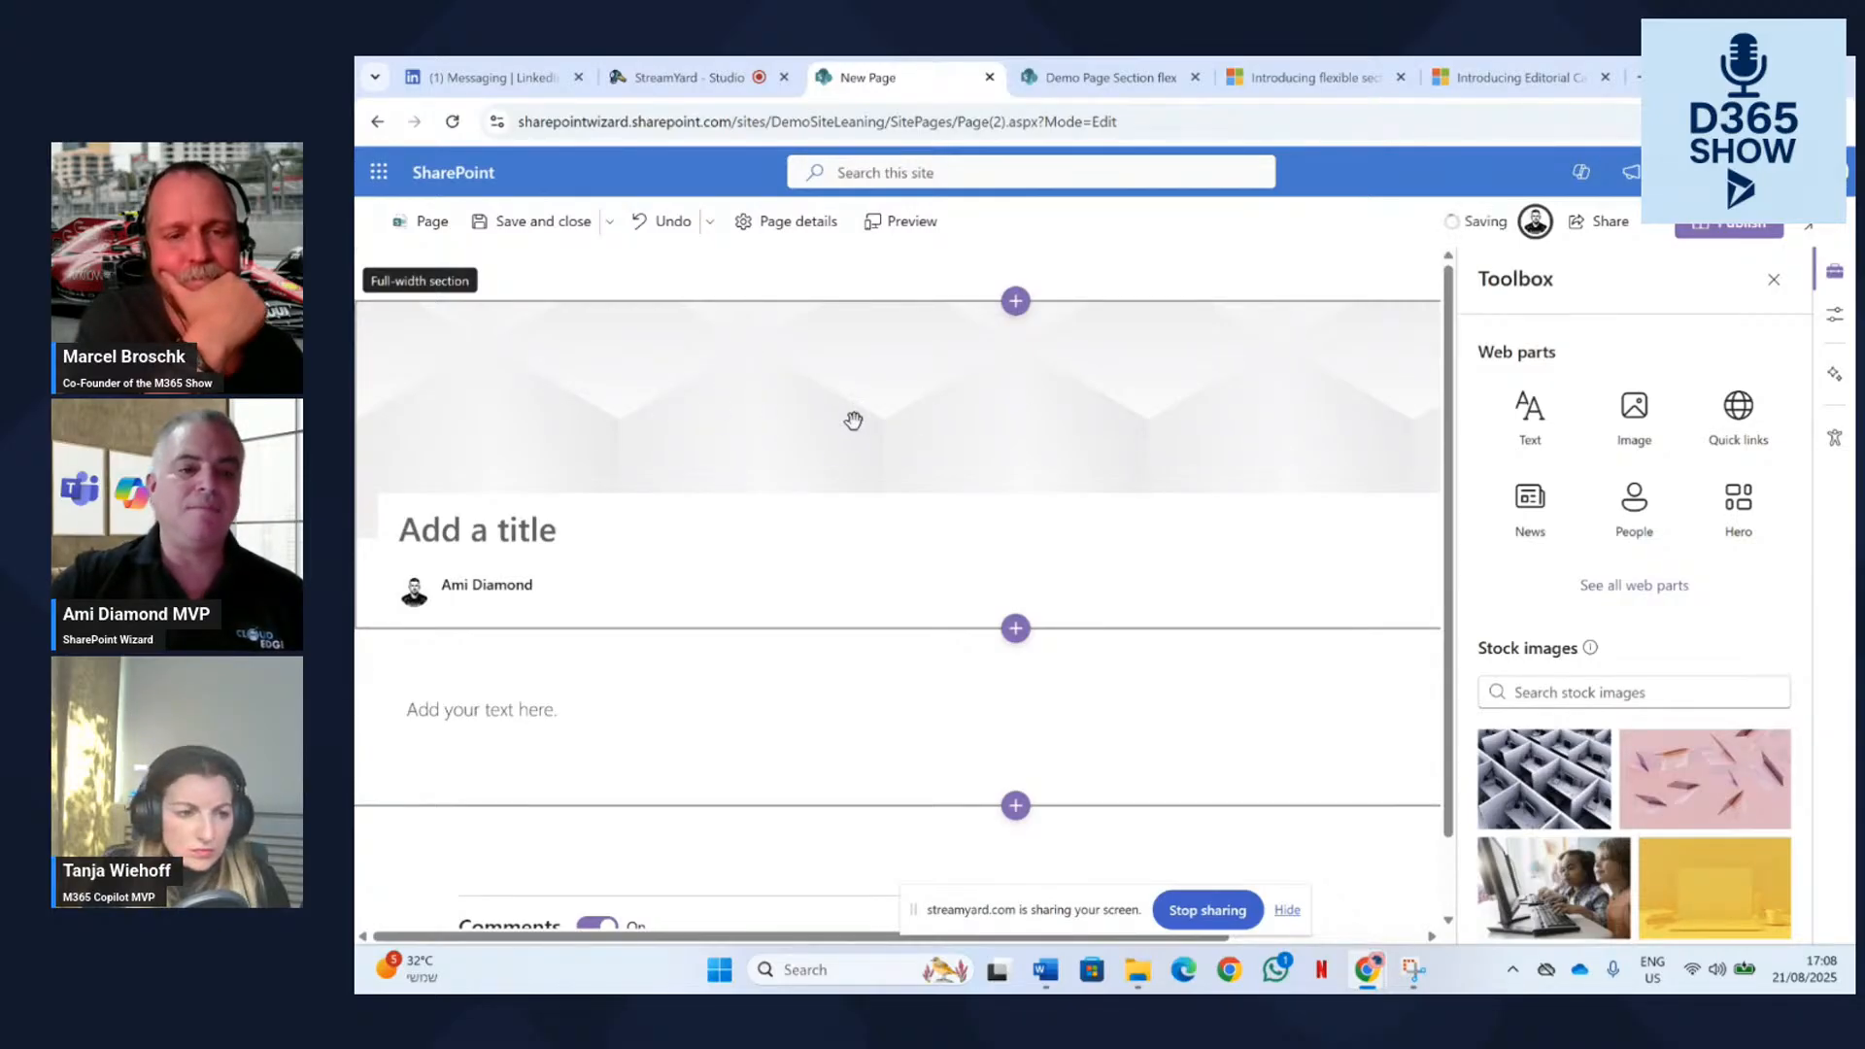
click(941, 699)
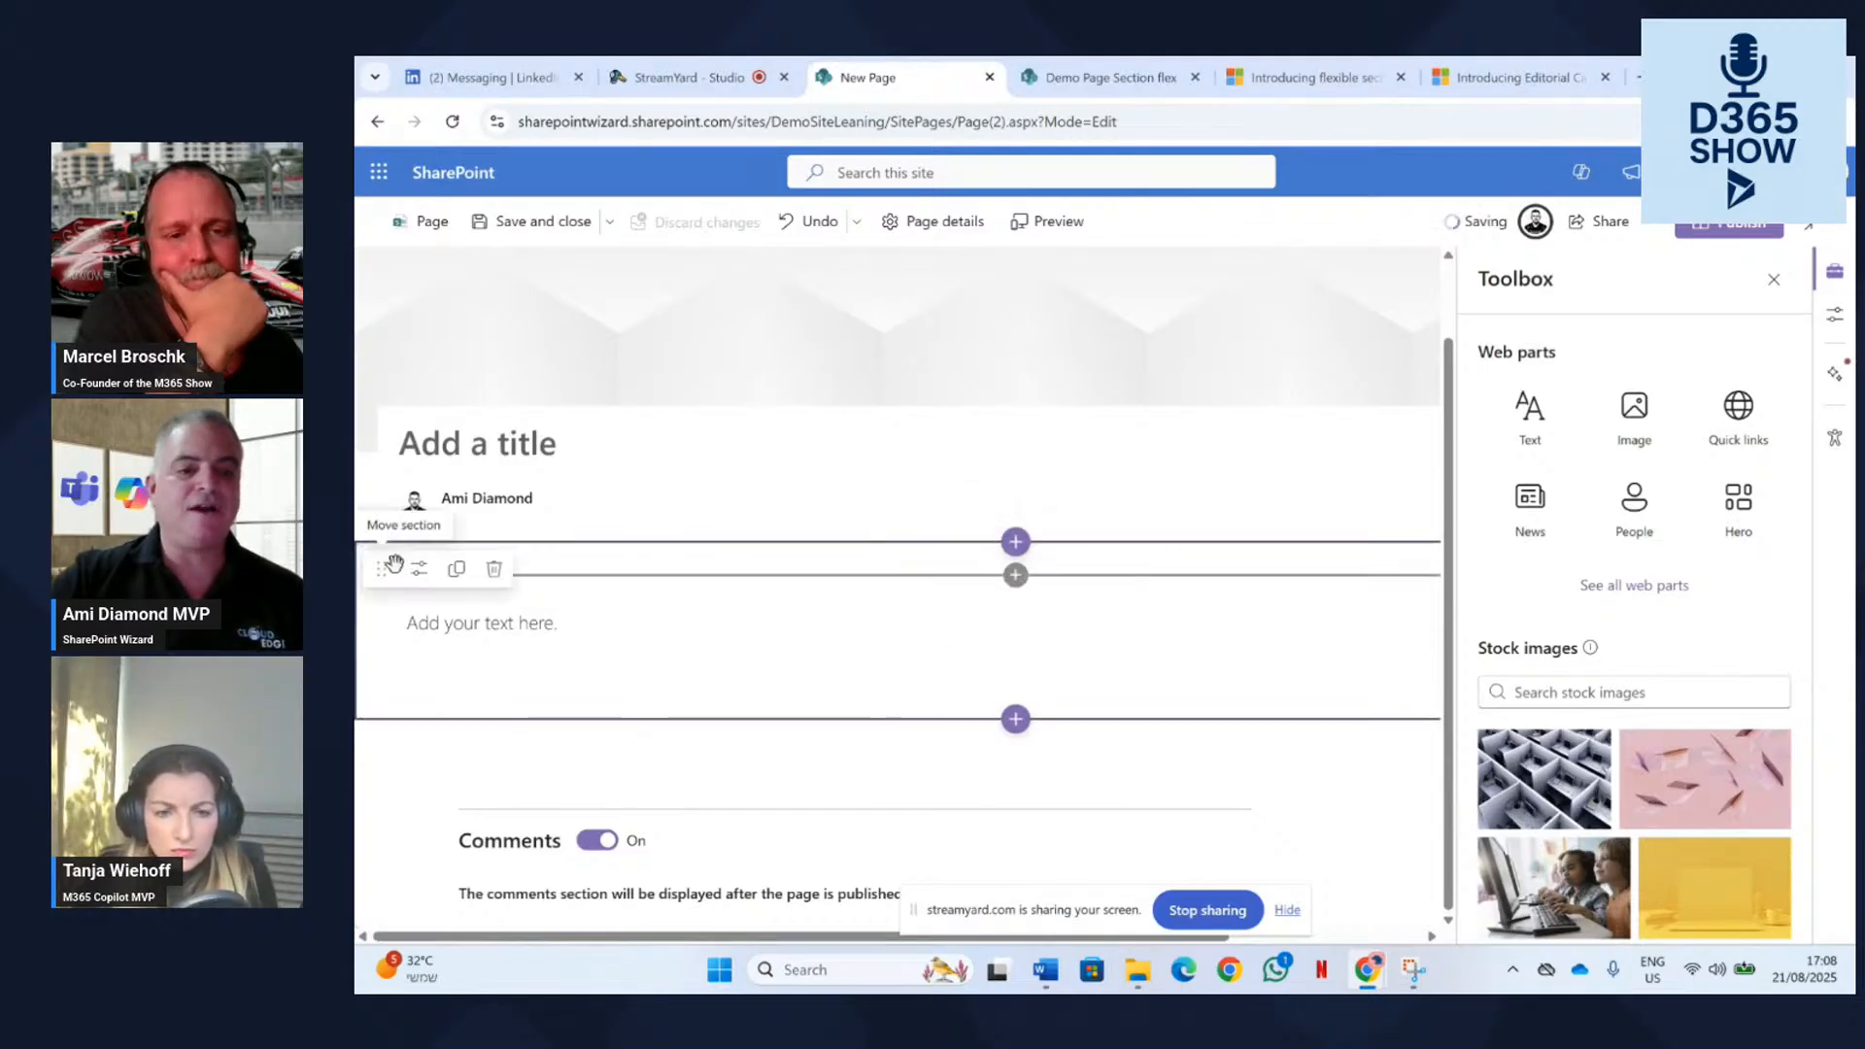
click(418, 569)
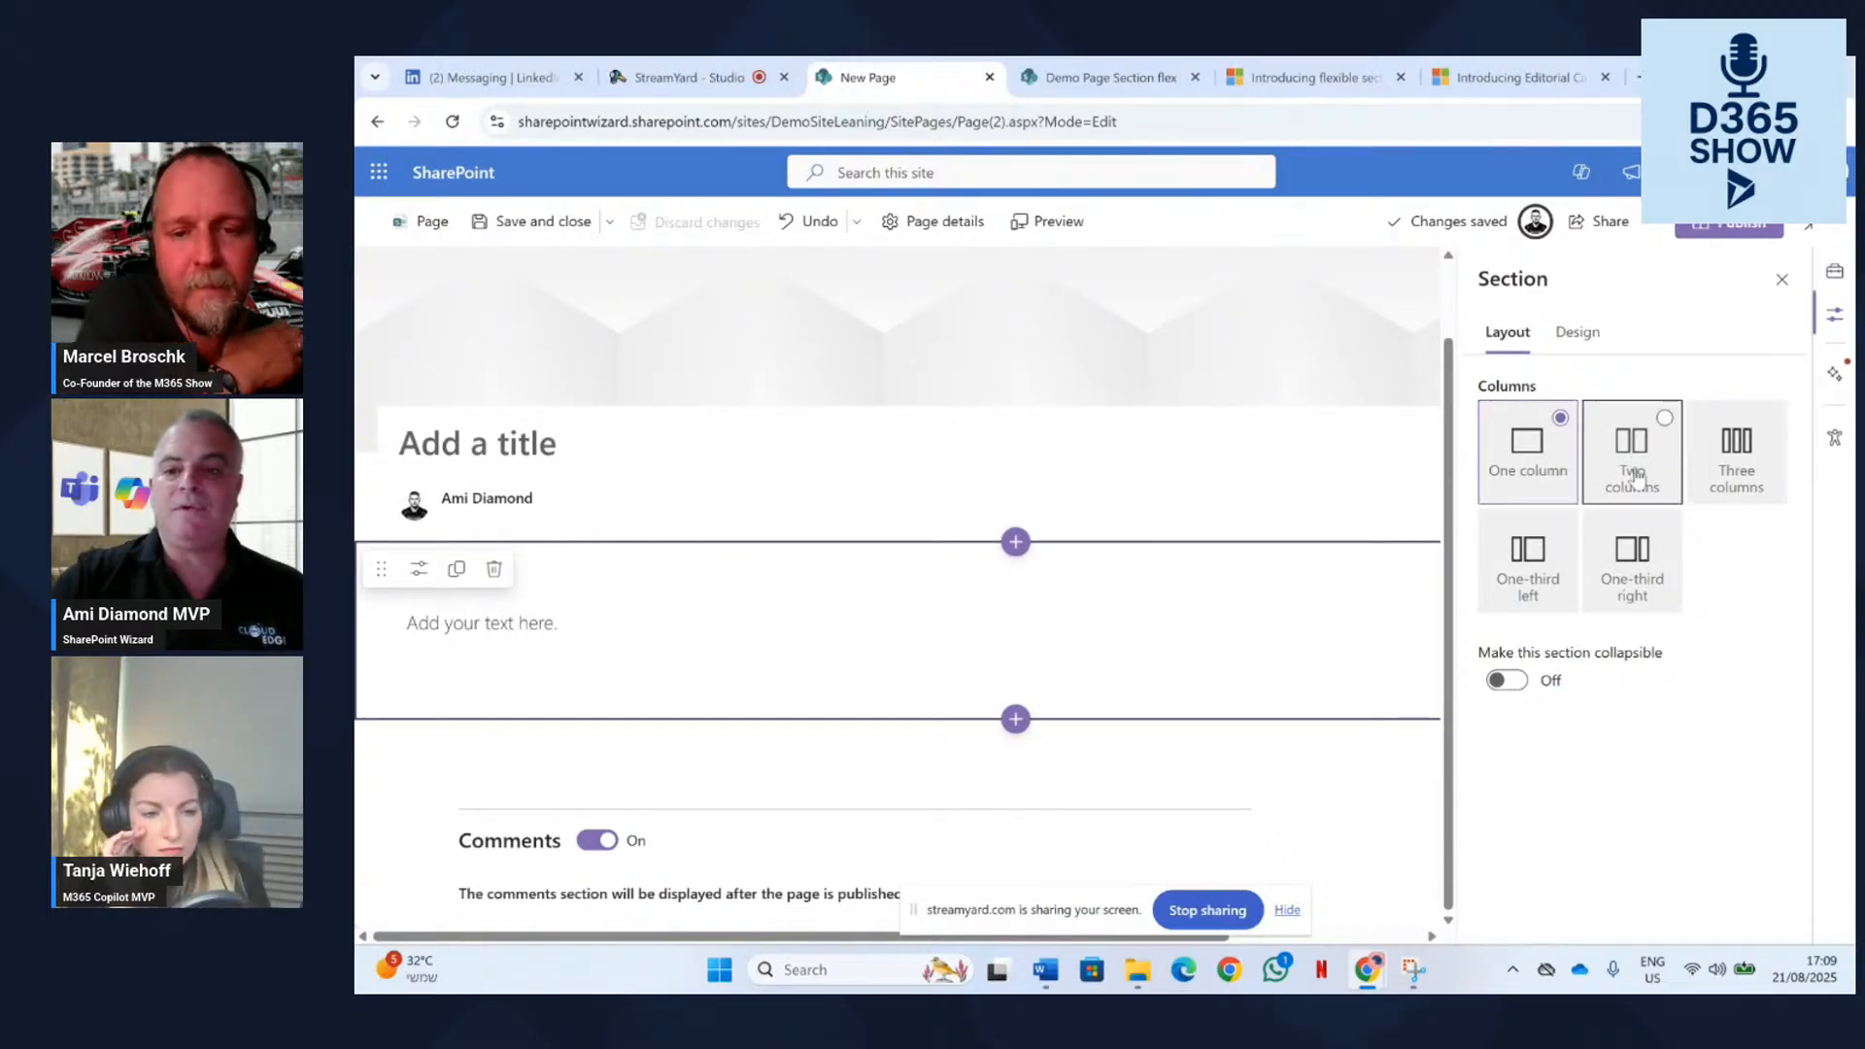
click(1640, 472)
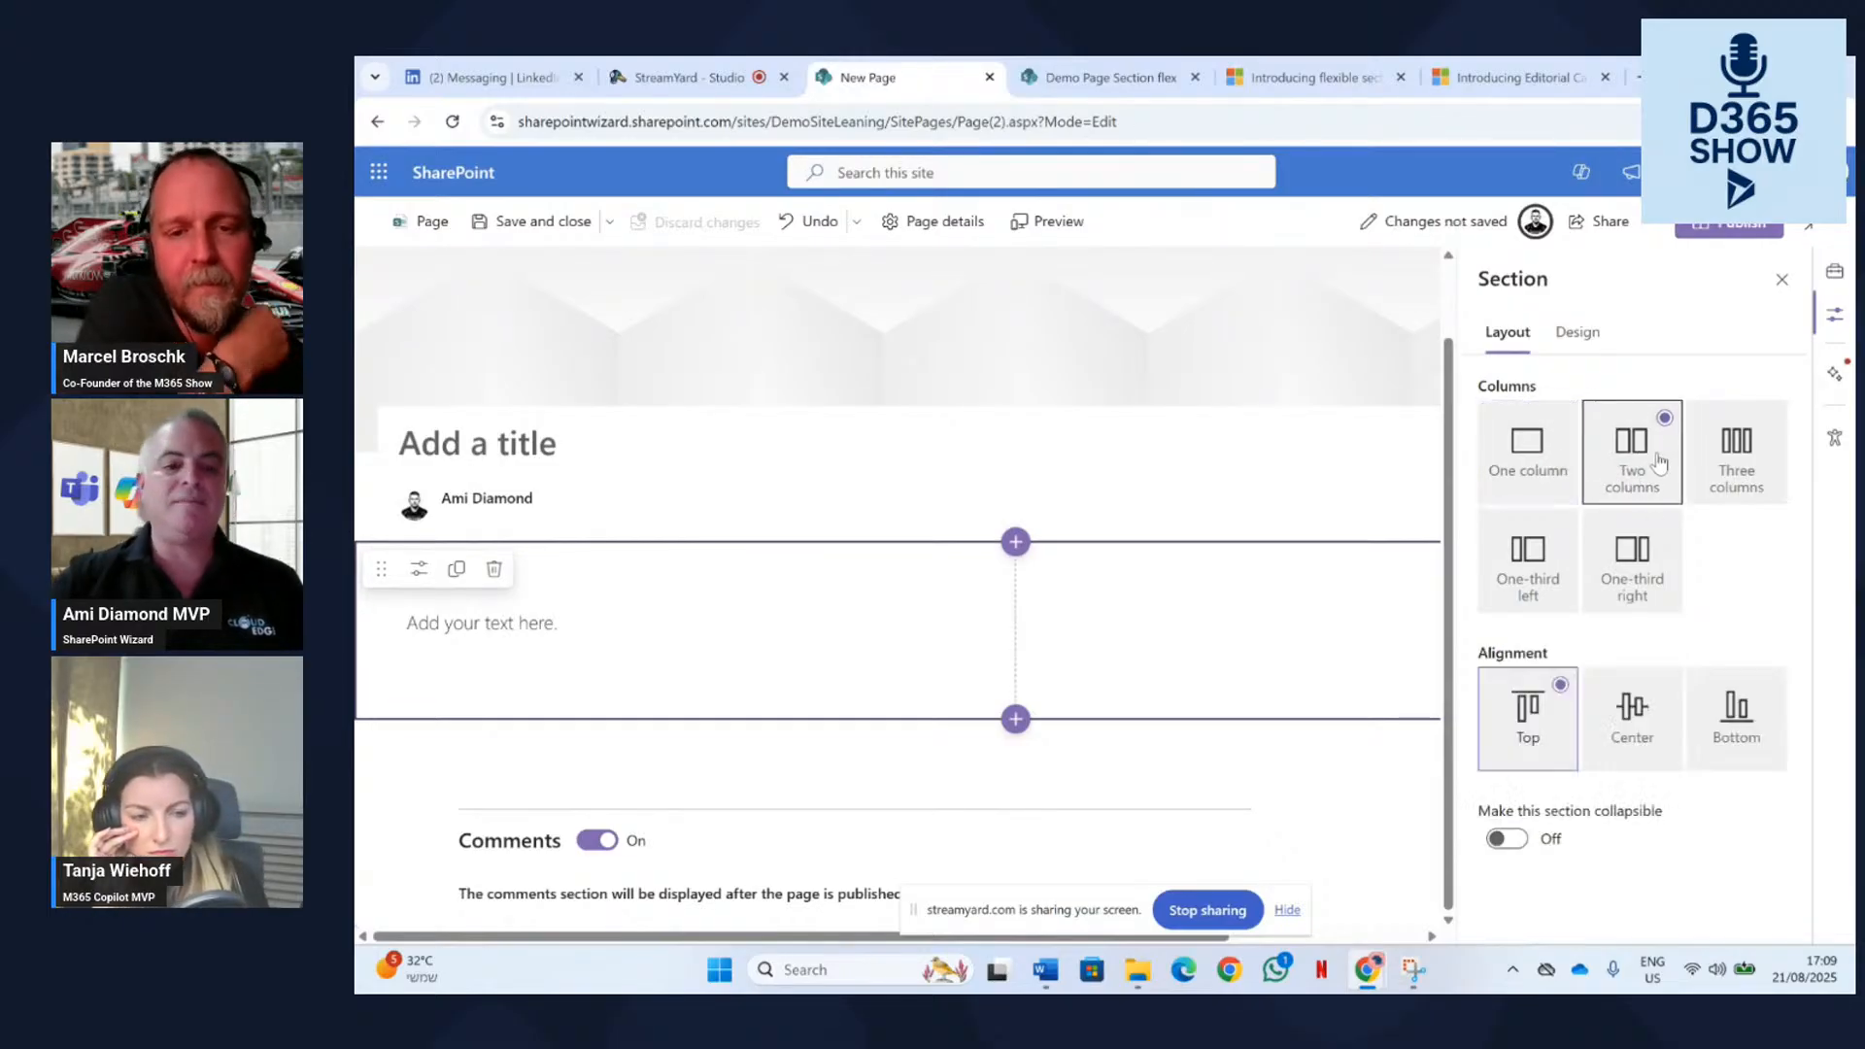
click(1758, 457)
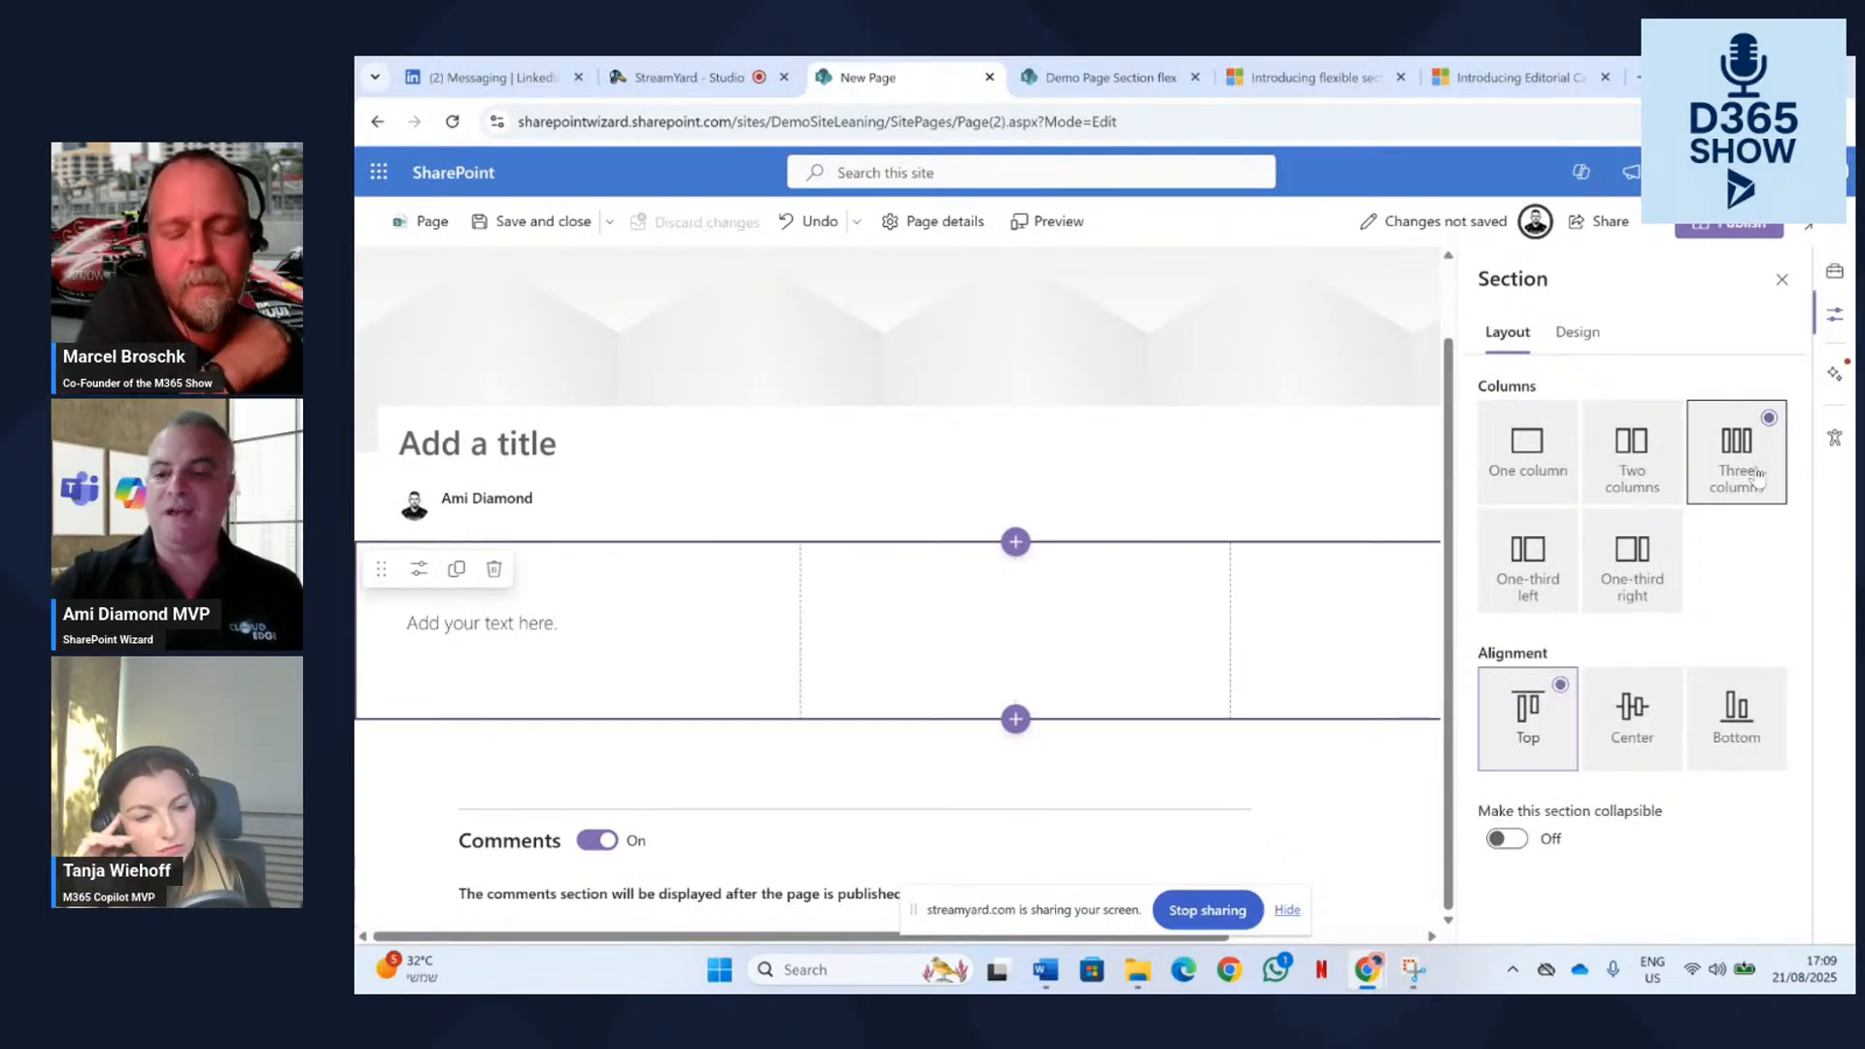
click(1015, 575)
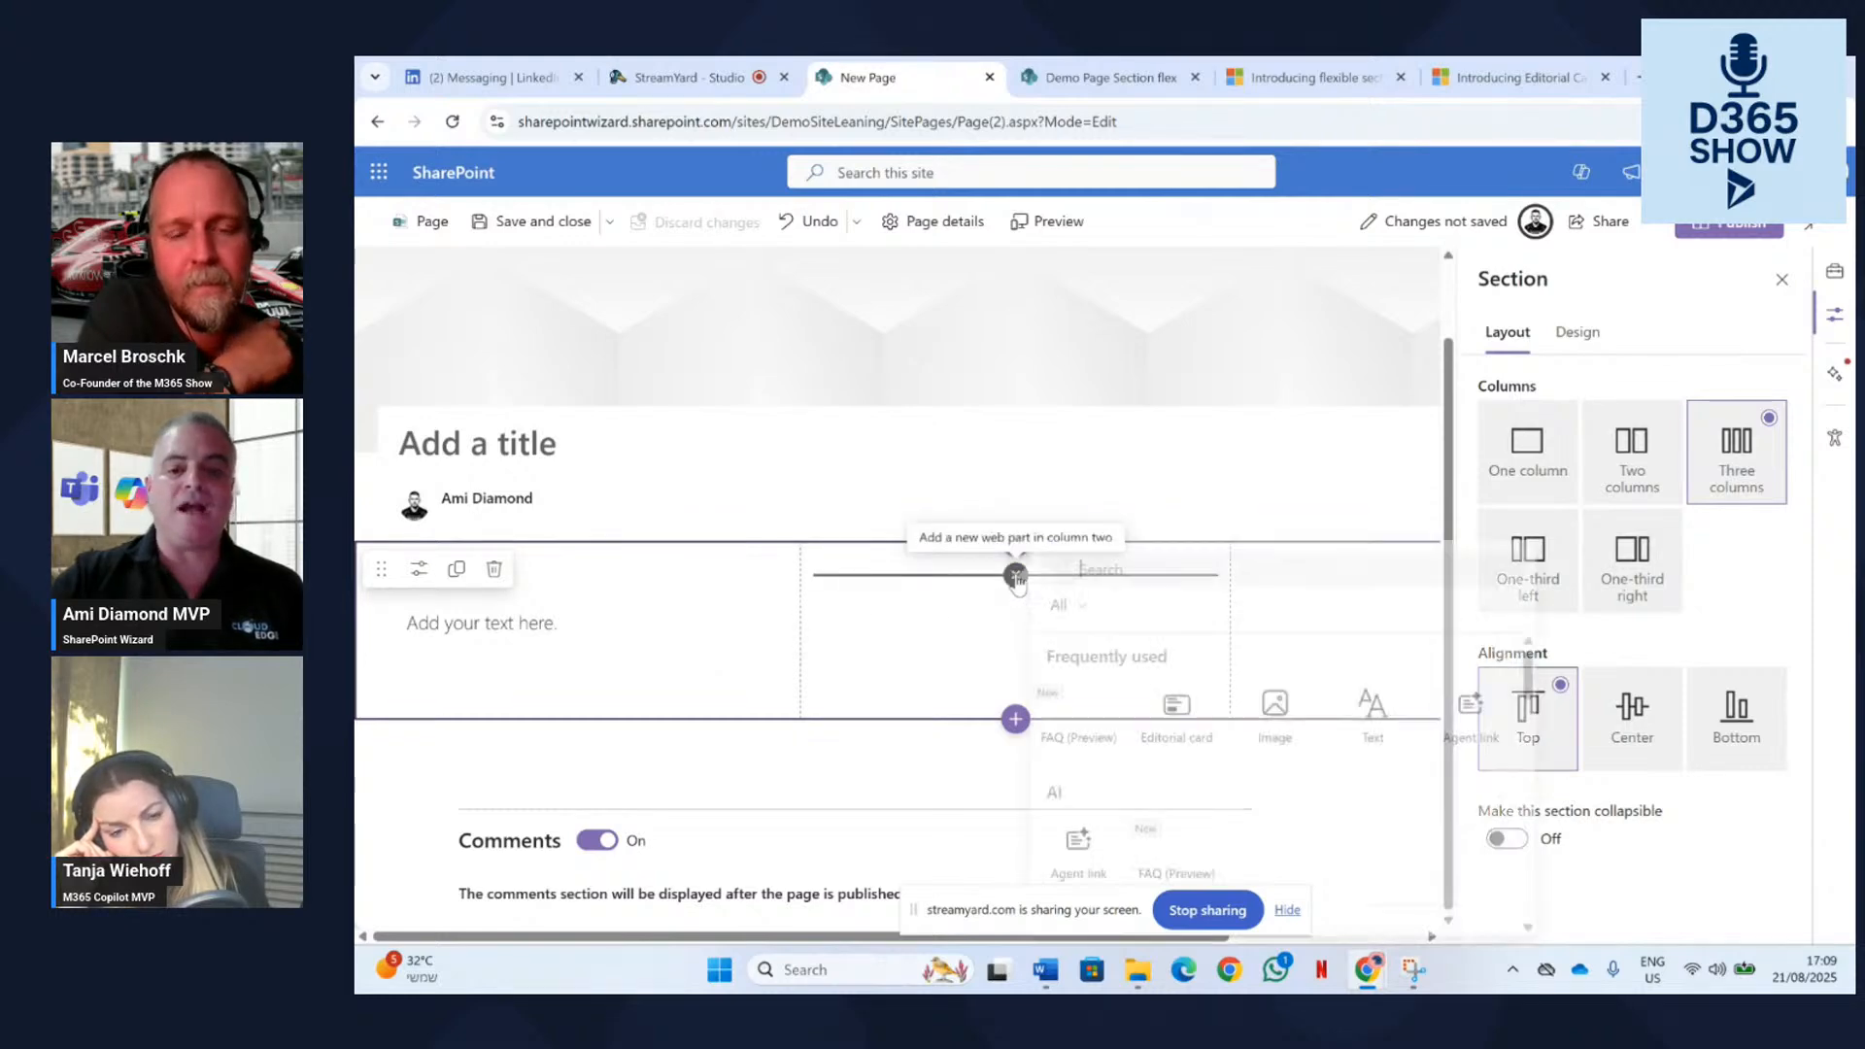
click(1264, 439)
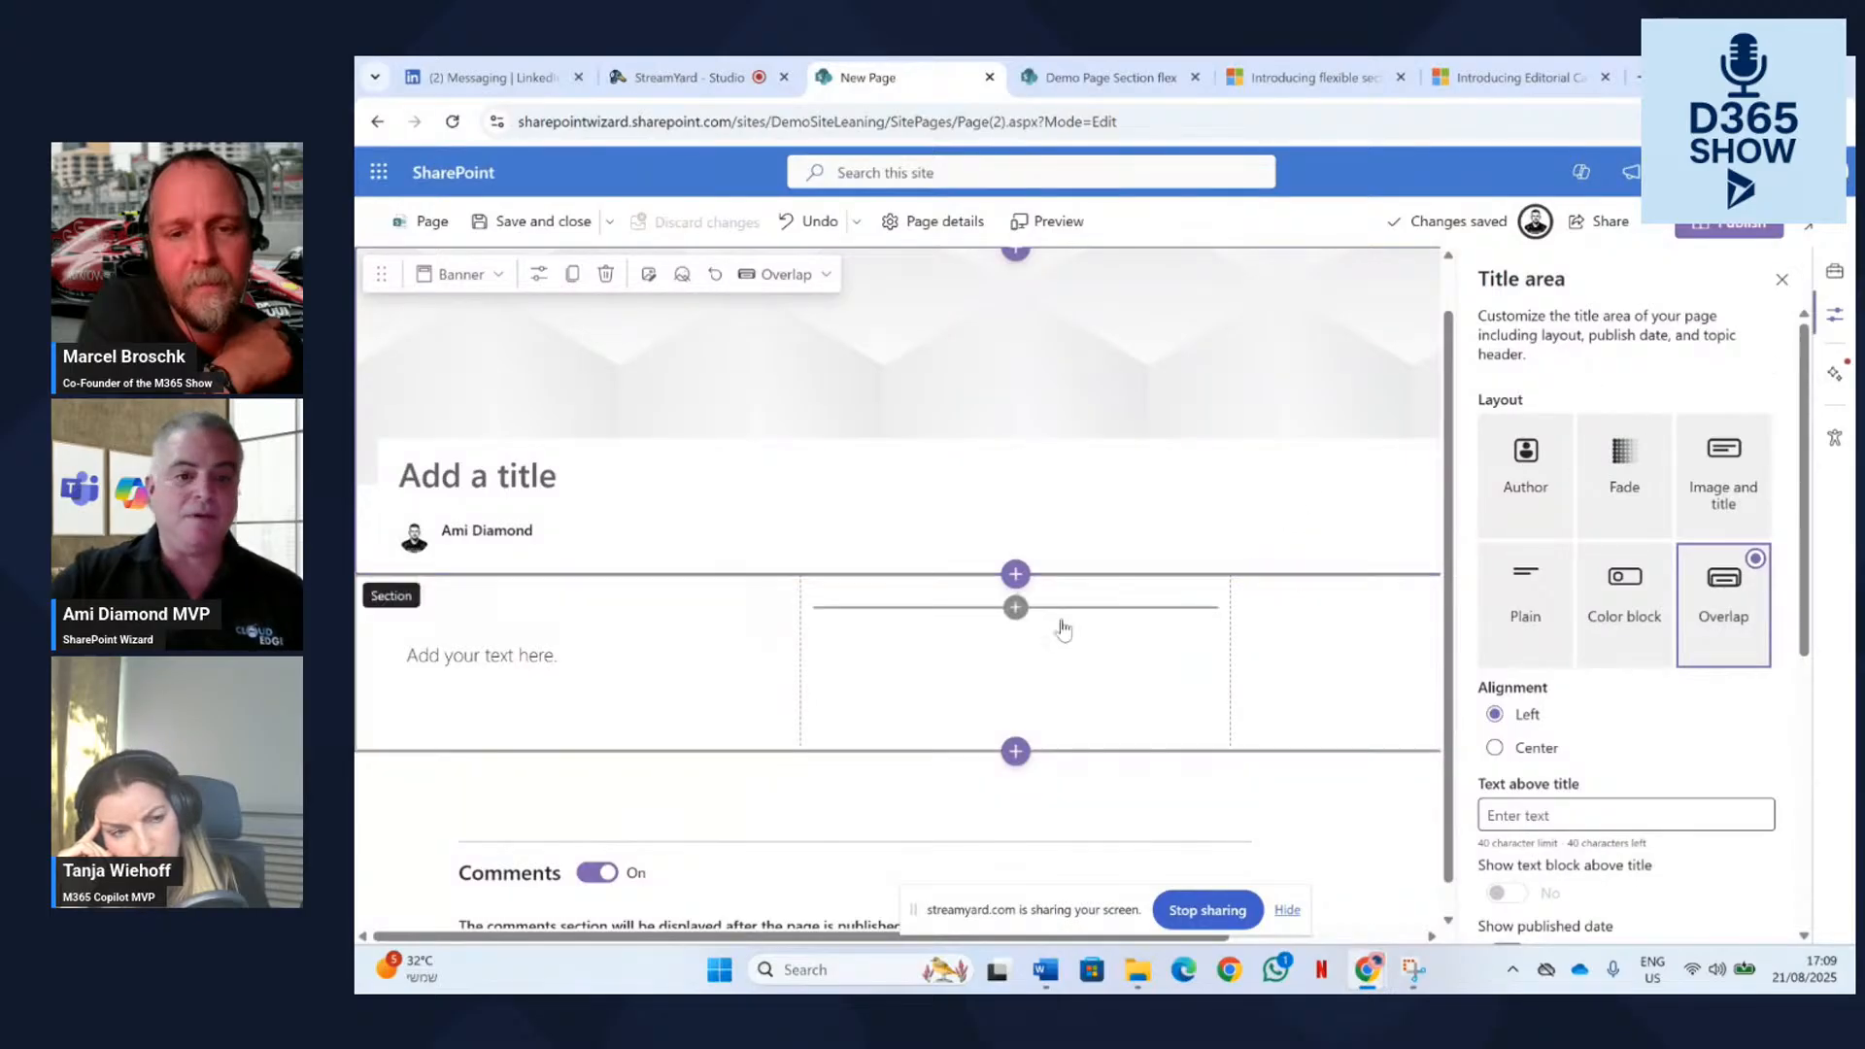
Add a flexible section between the title area and the three-column section, and close its properties.
click(1021, 578)
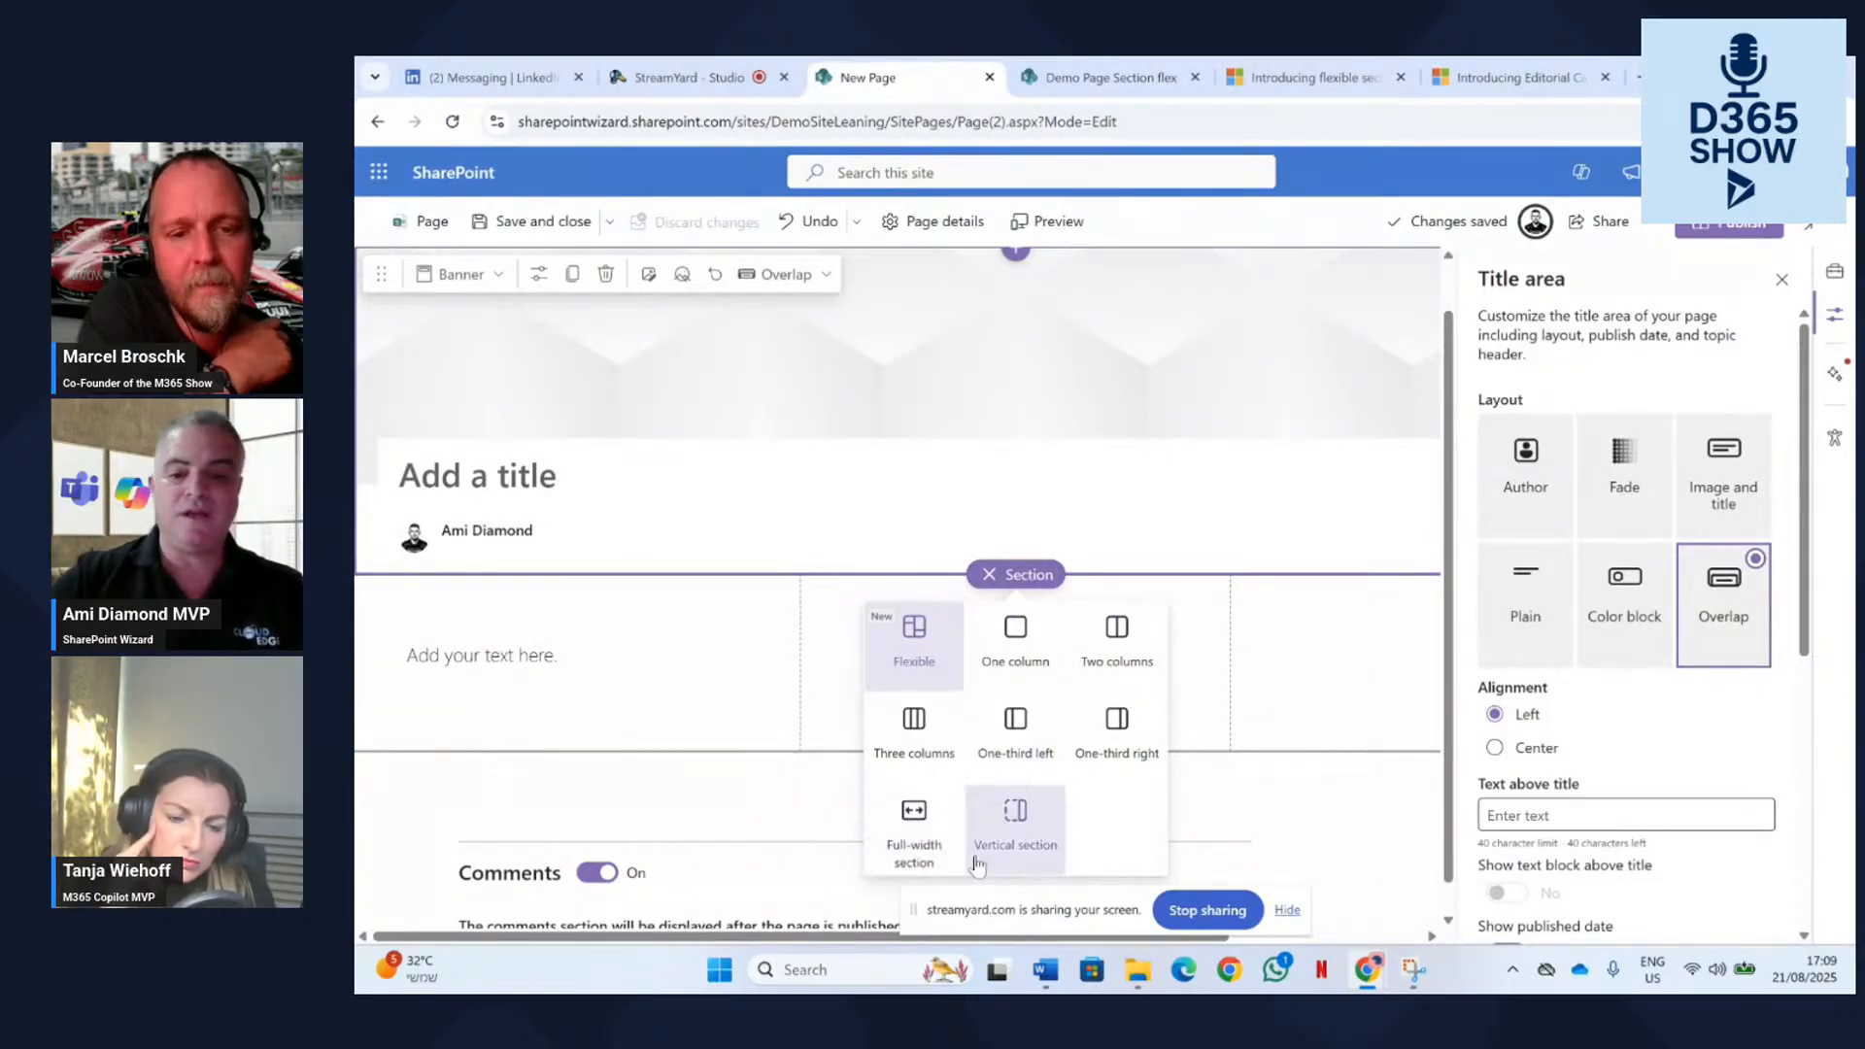
click(918, 651)
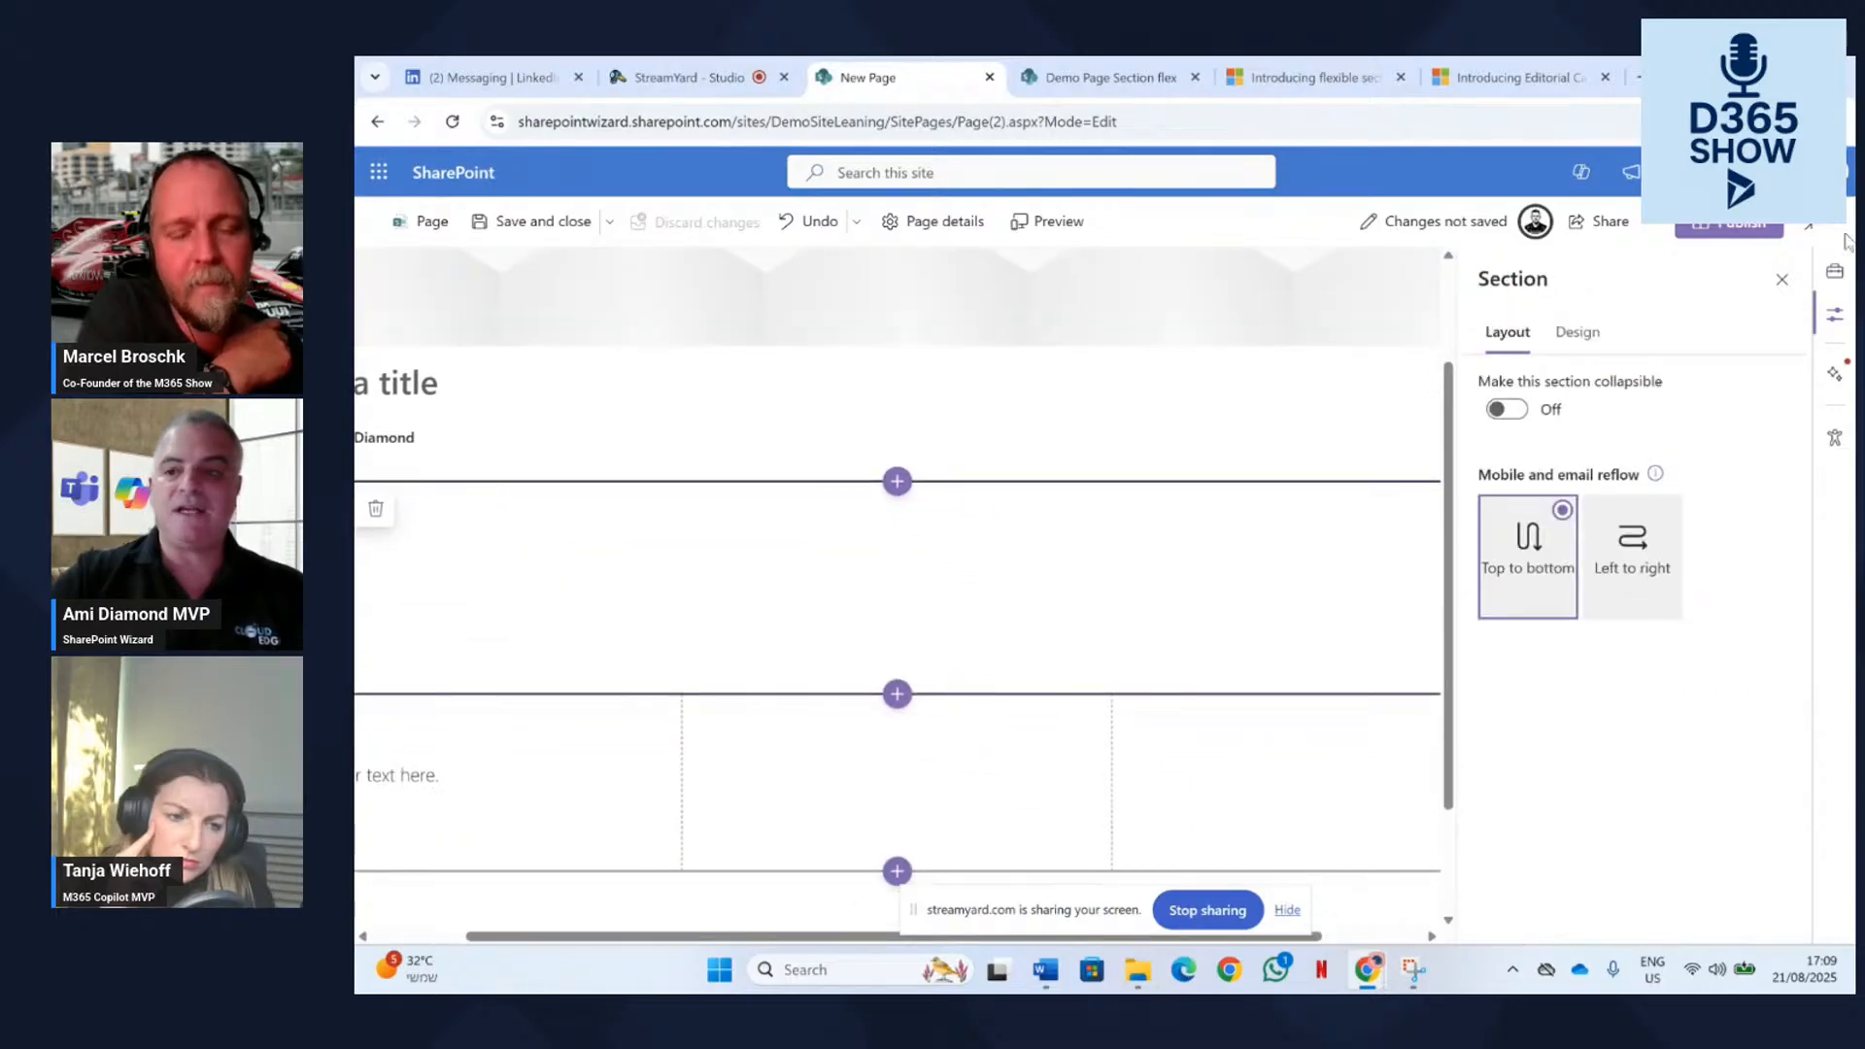
click(1781, 279)
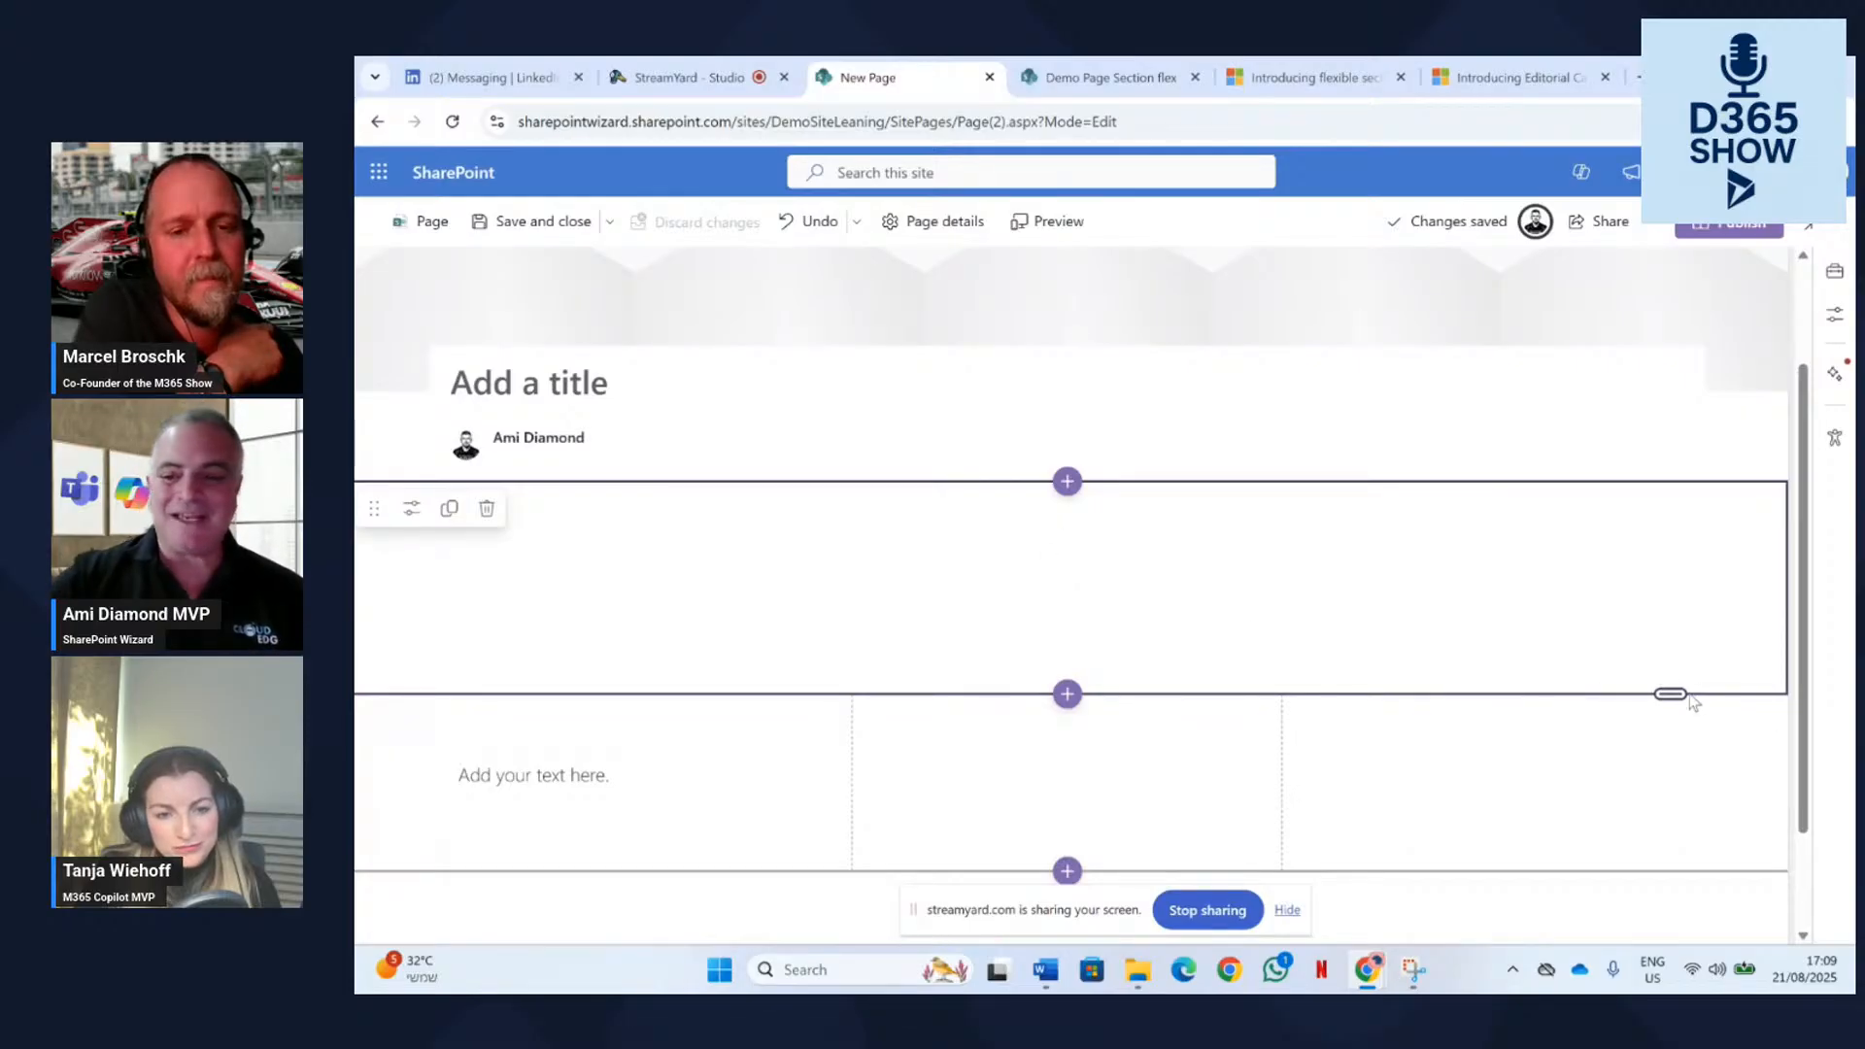
Make the empty flexible section more than twice as tall by extending its lower edge.
drag(1669, 694, 1620, 846)
scroll(1561, 687, down, 1)
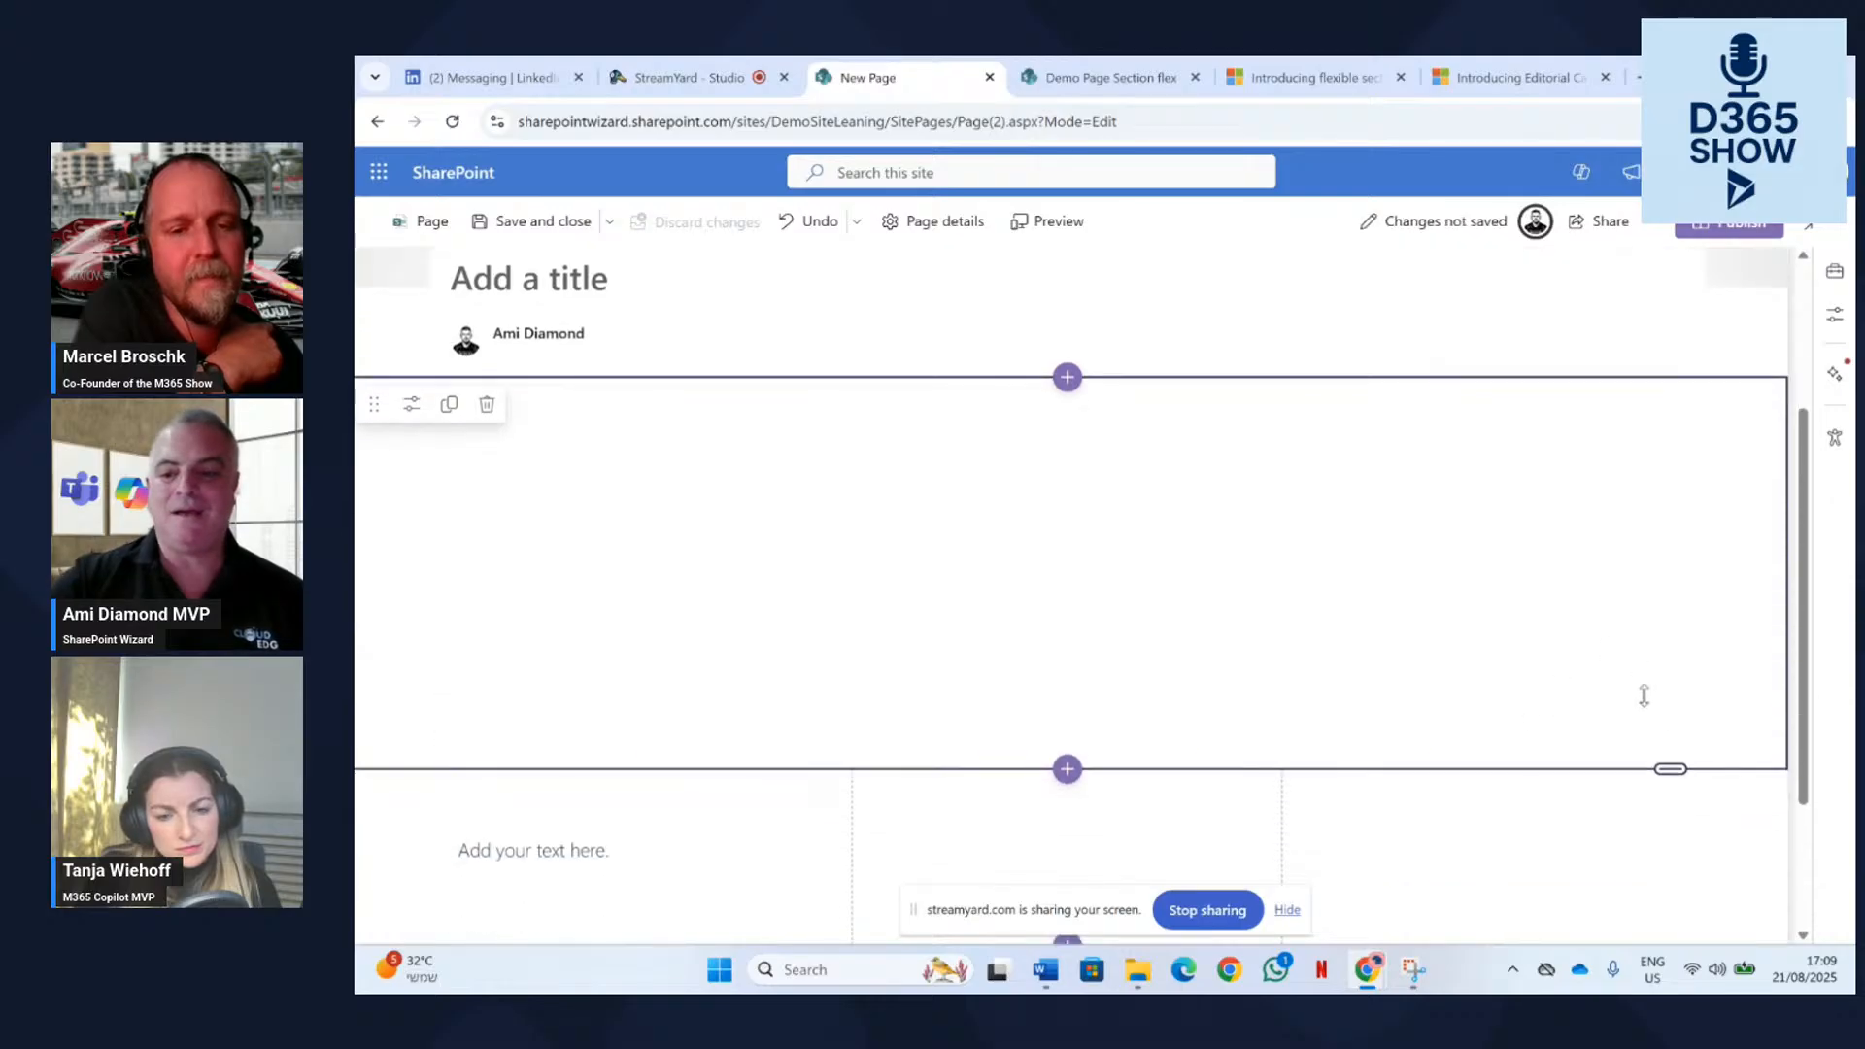
drag(1670, 770, 1669, 913)
scroll(1453, 674, down, 1)
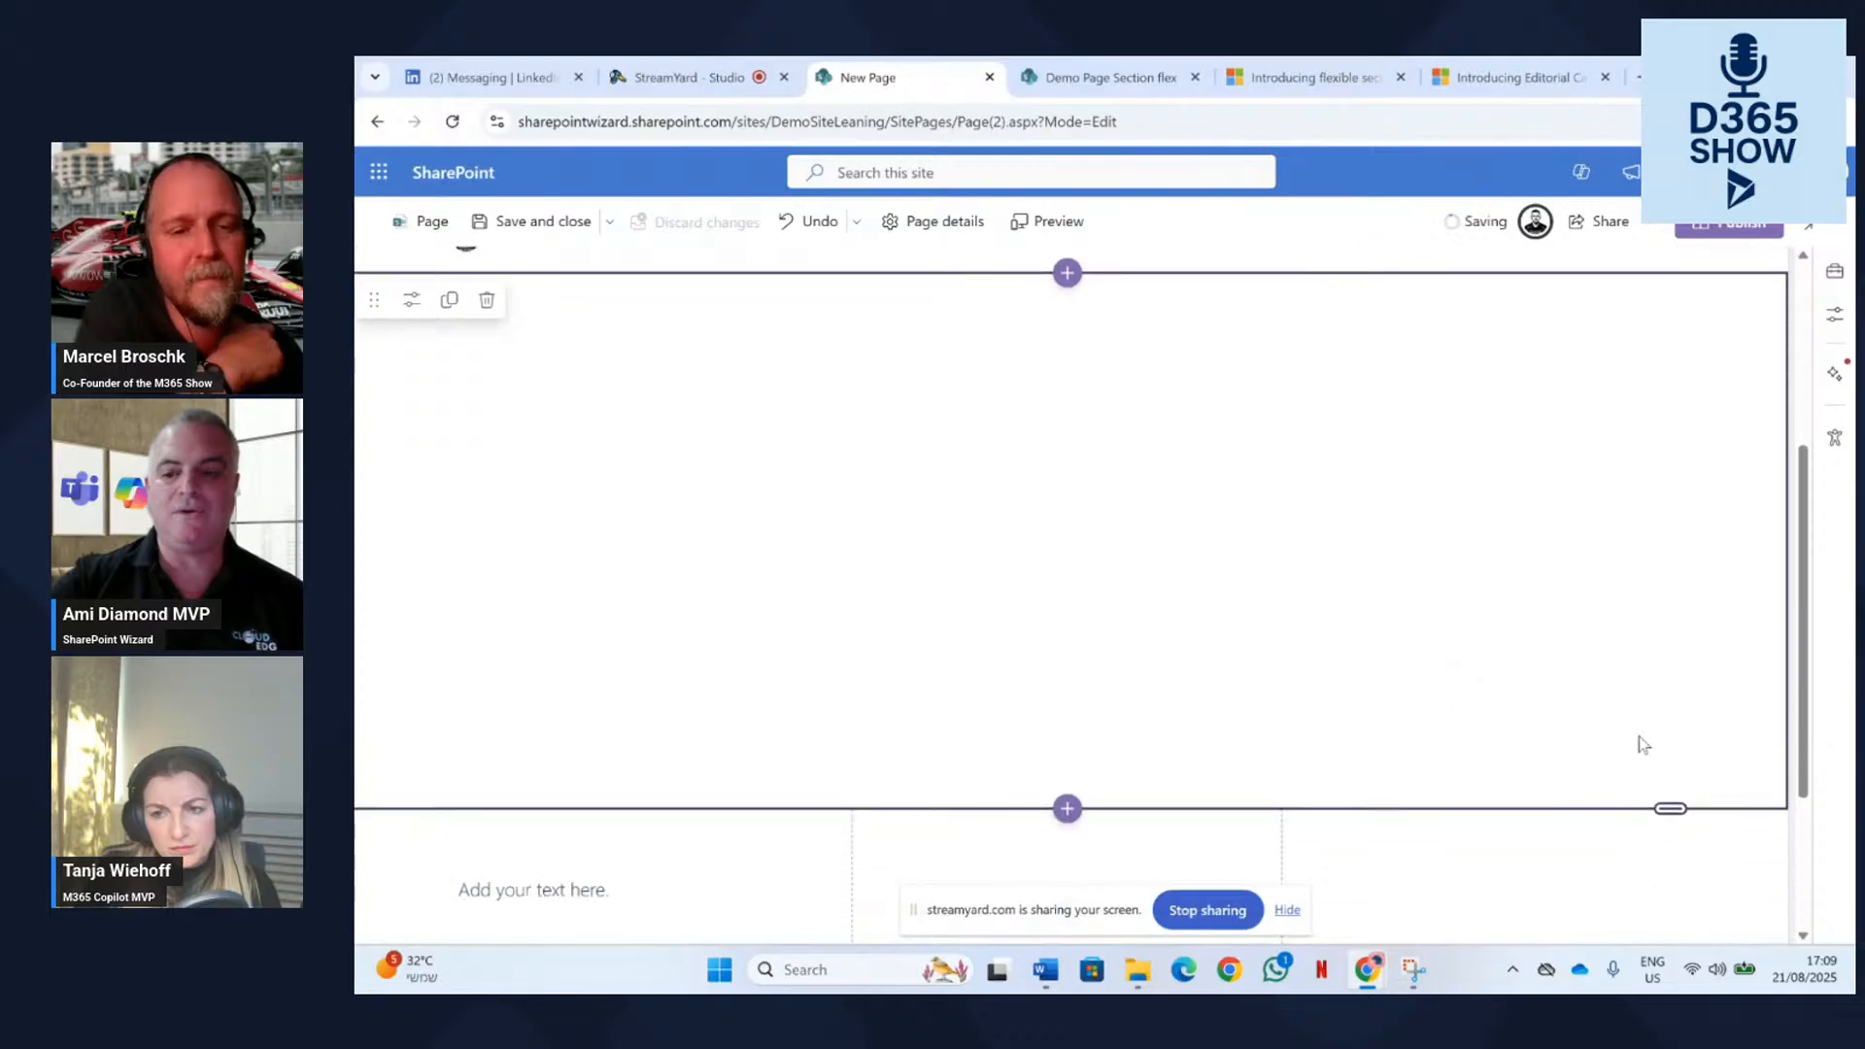
scroll(1597, 610, up, 3)
scroll(1595, 612, down, 1)
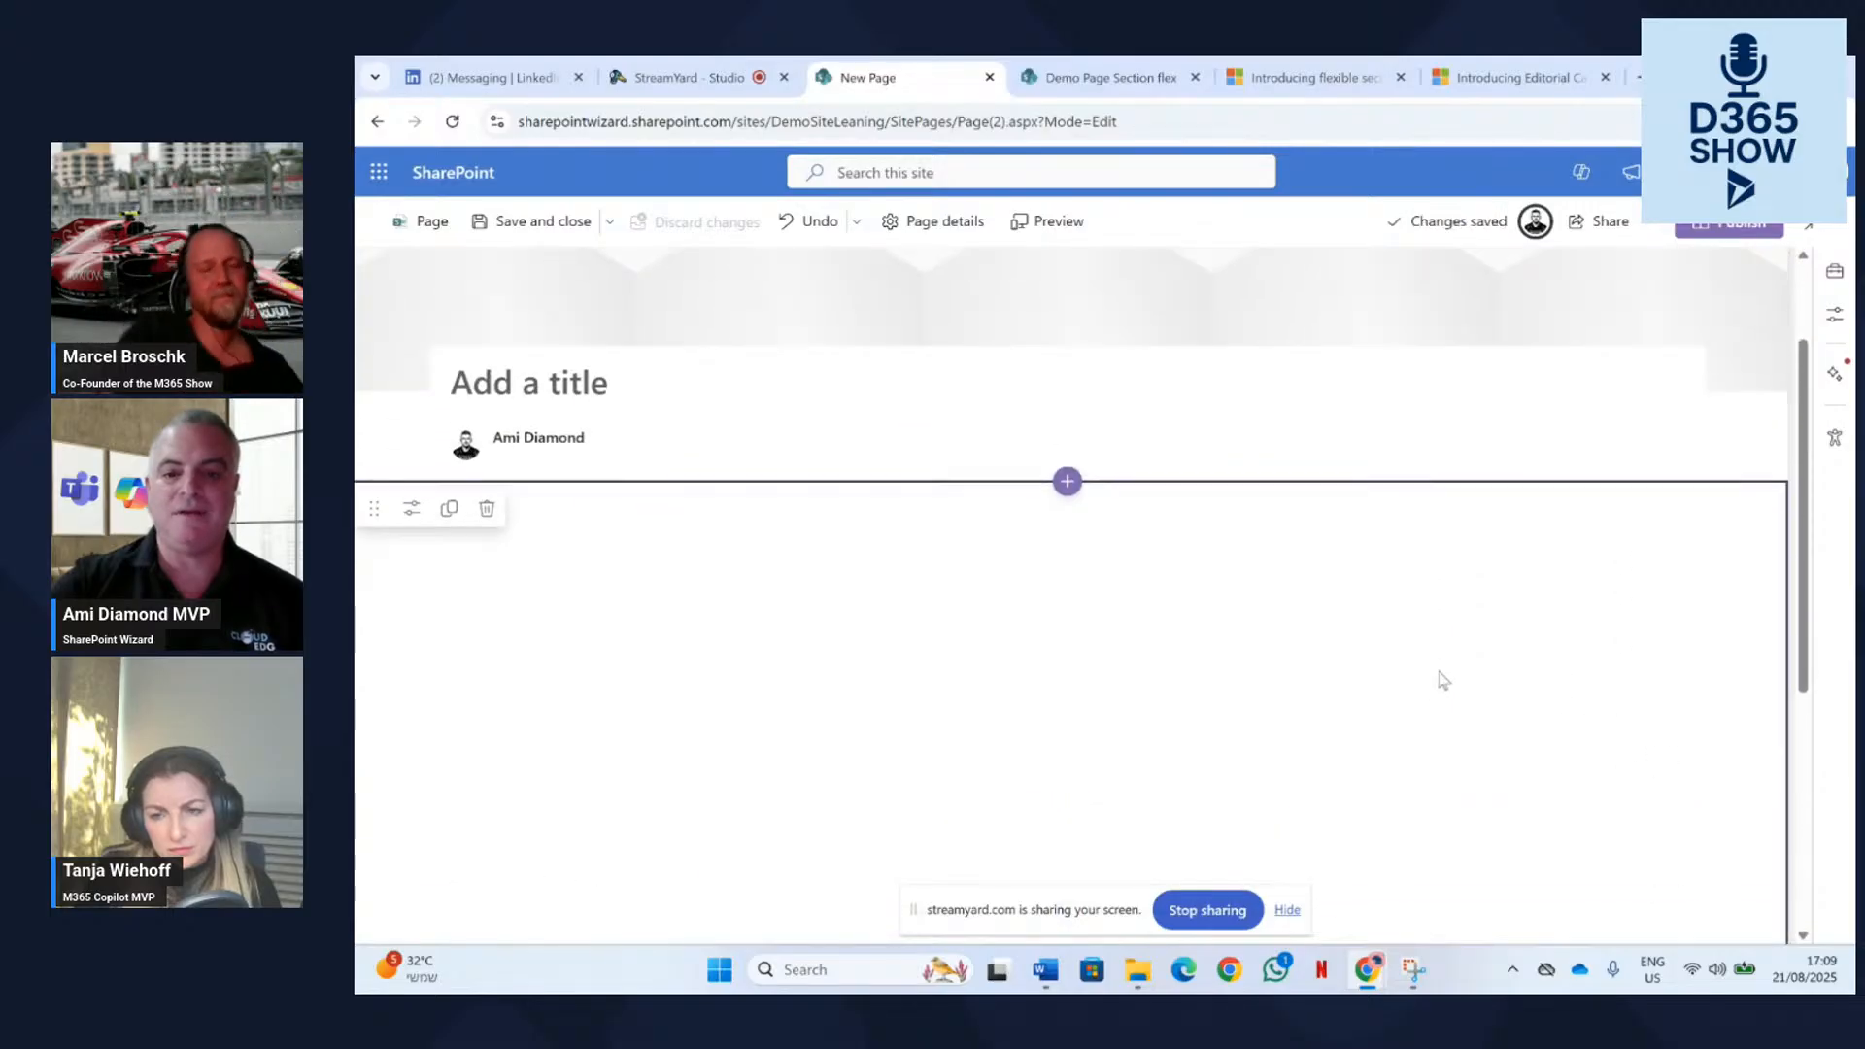
scroll(1447, 641, down, 2)
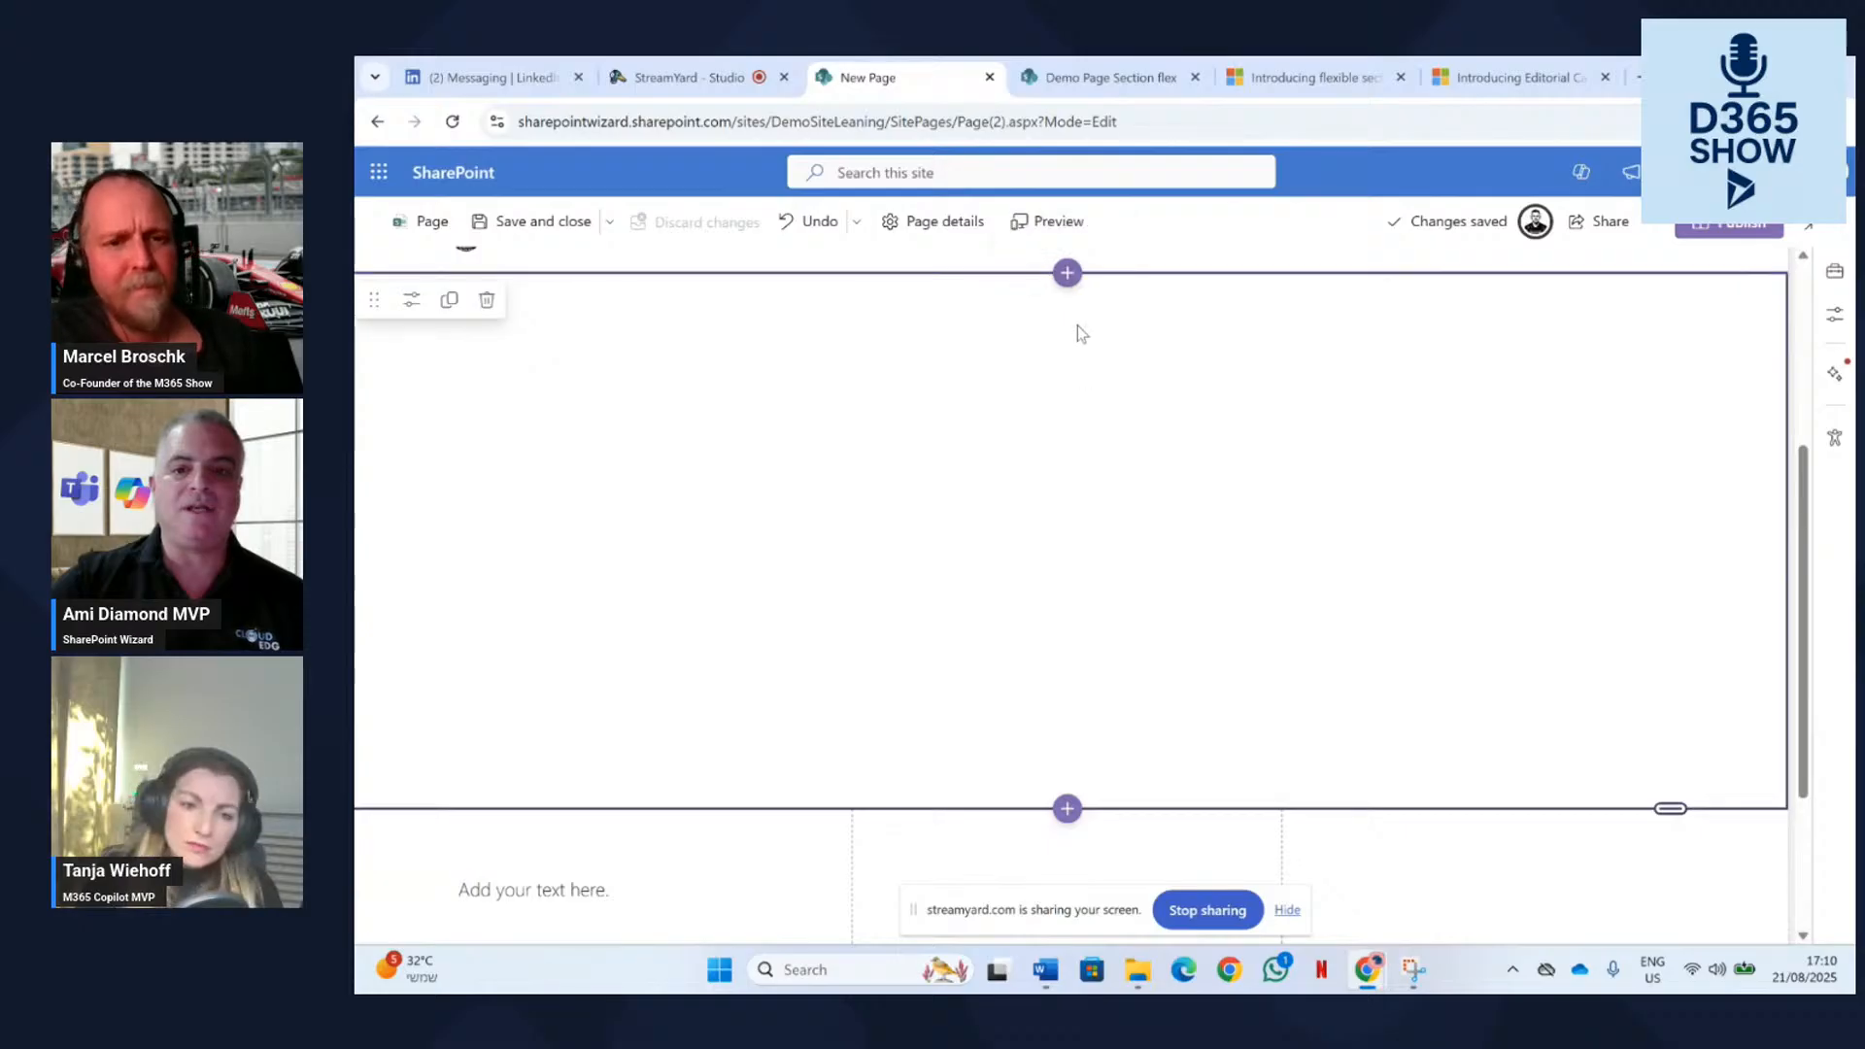
scroll(1554, 408, up, 1)
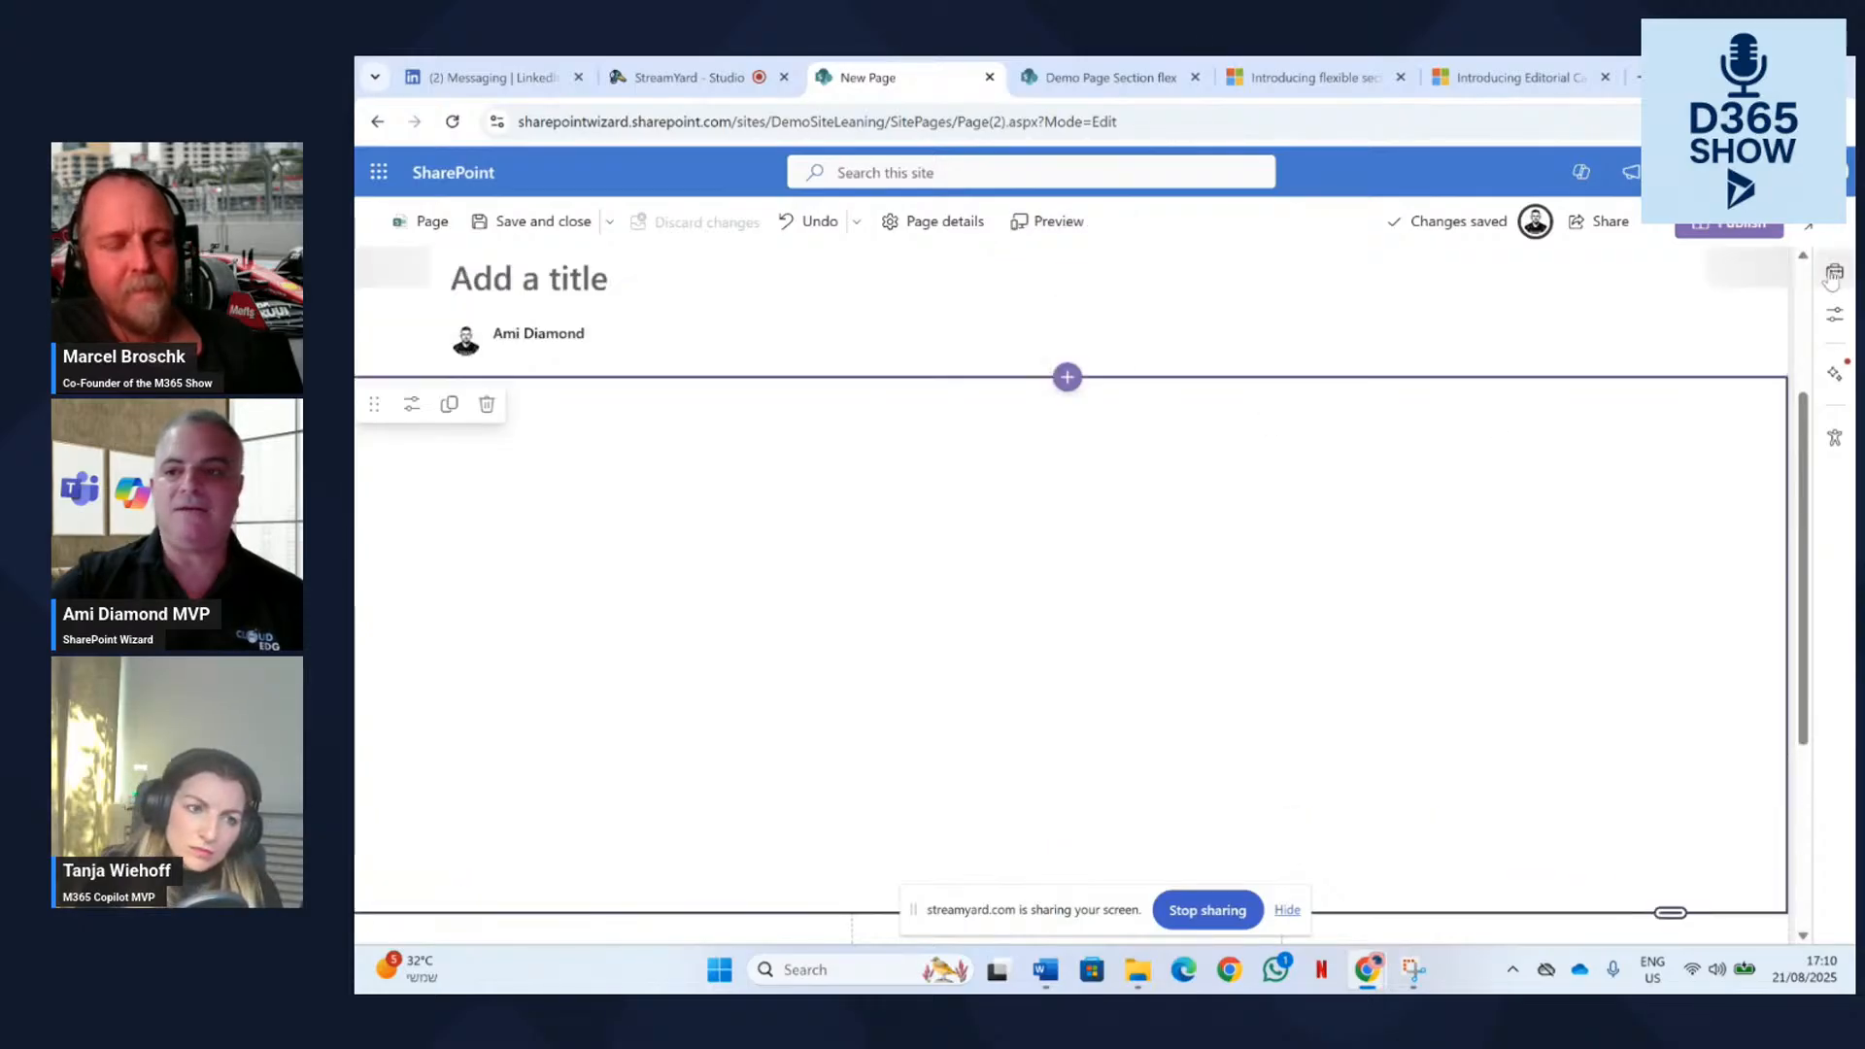
Add an Image web part to the flexible section and choose stock images as its source.
click(1834, 275)
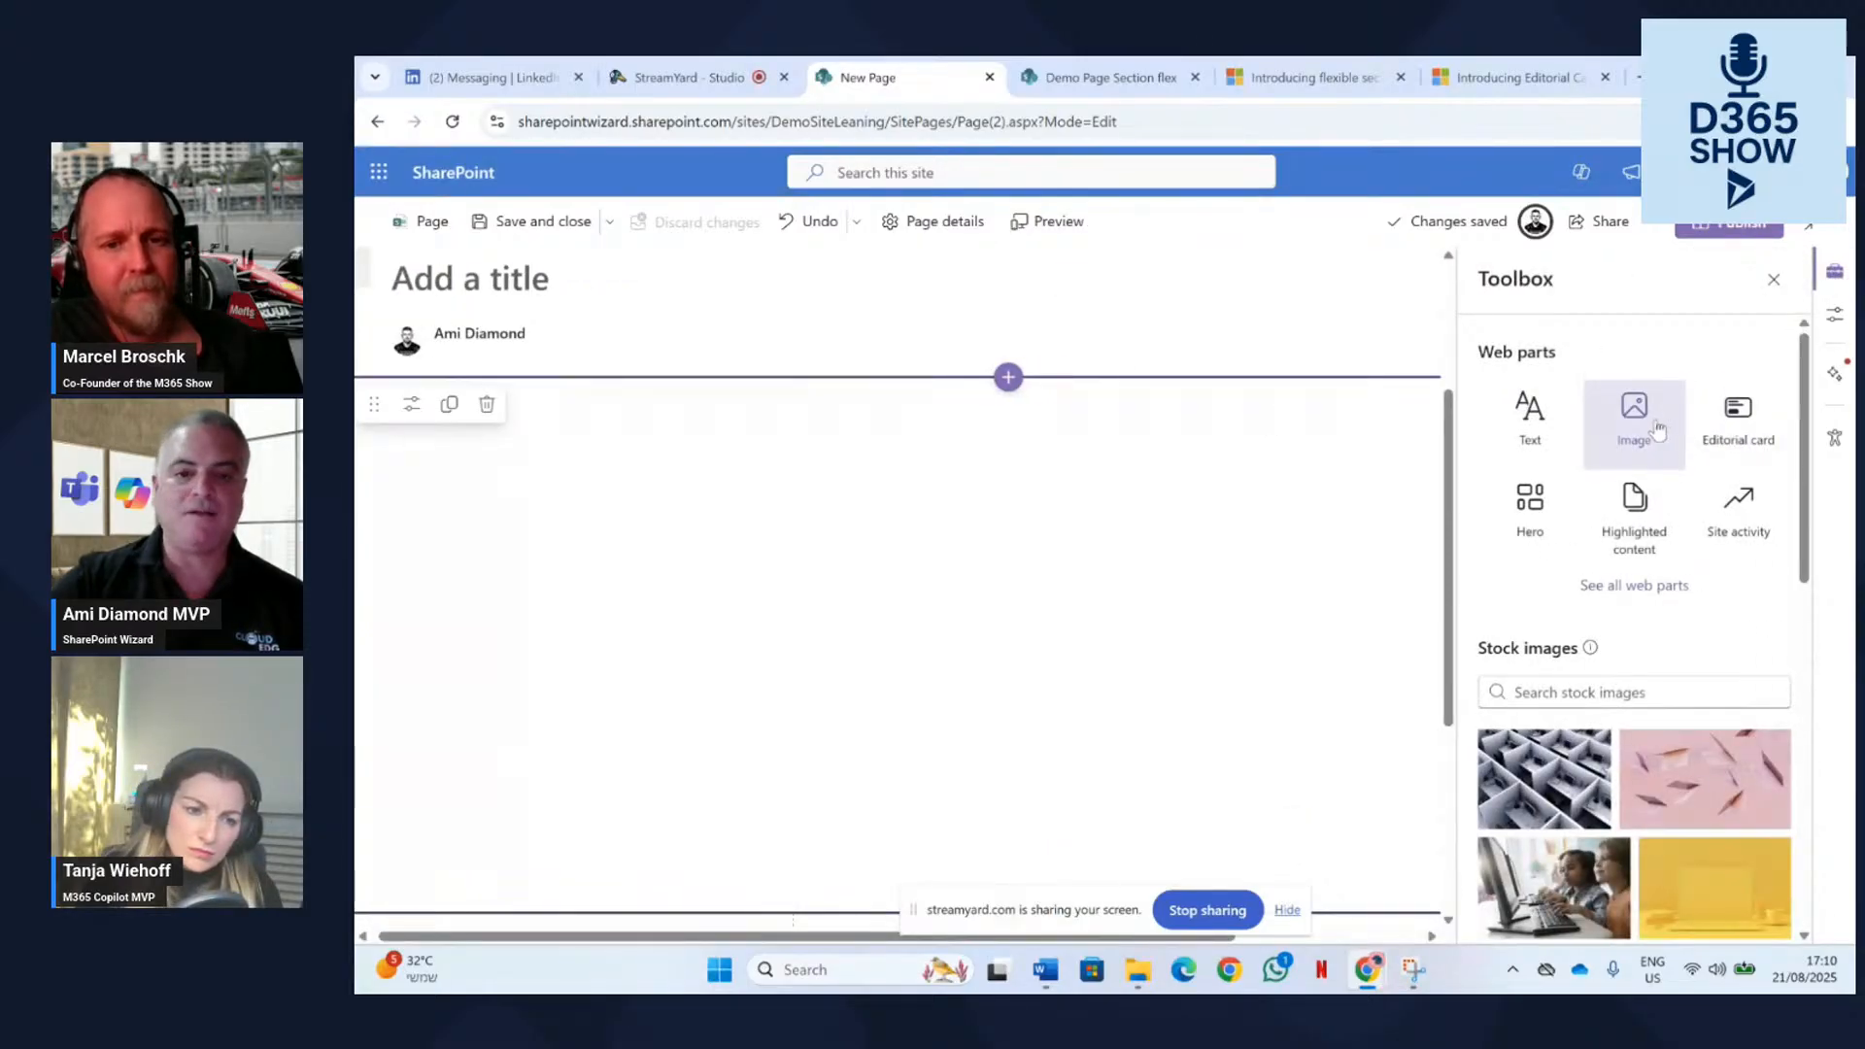
click(1675, 427)
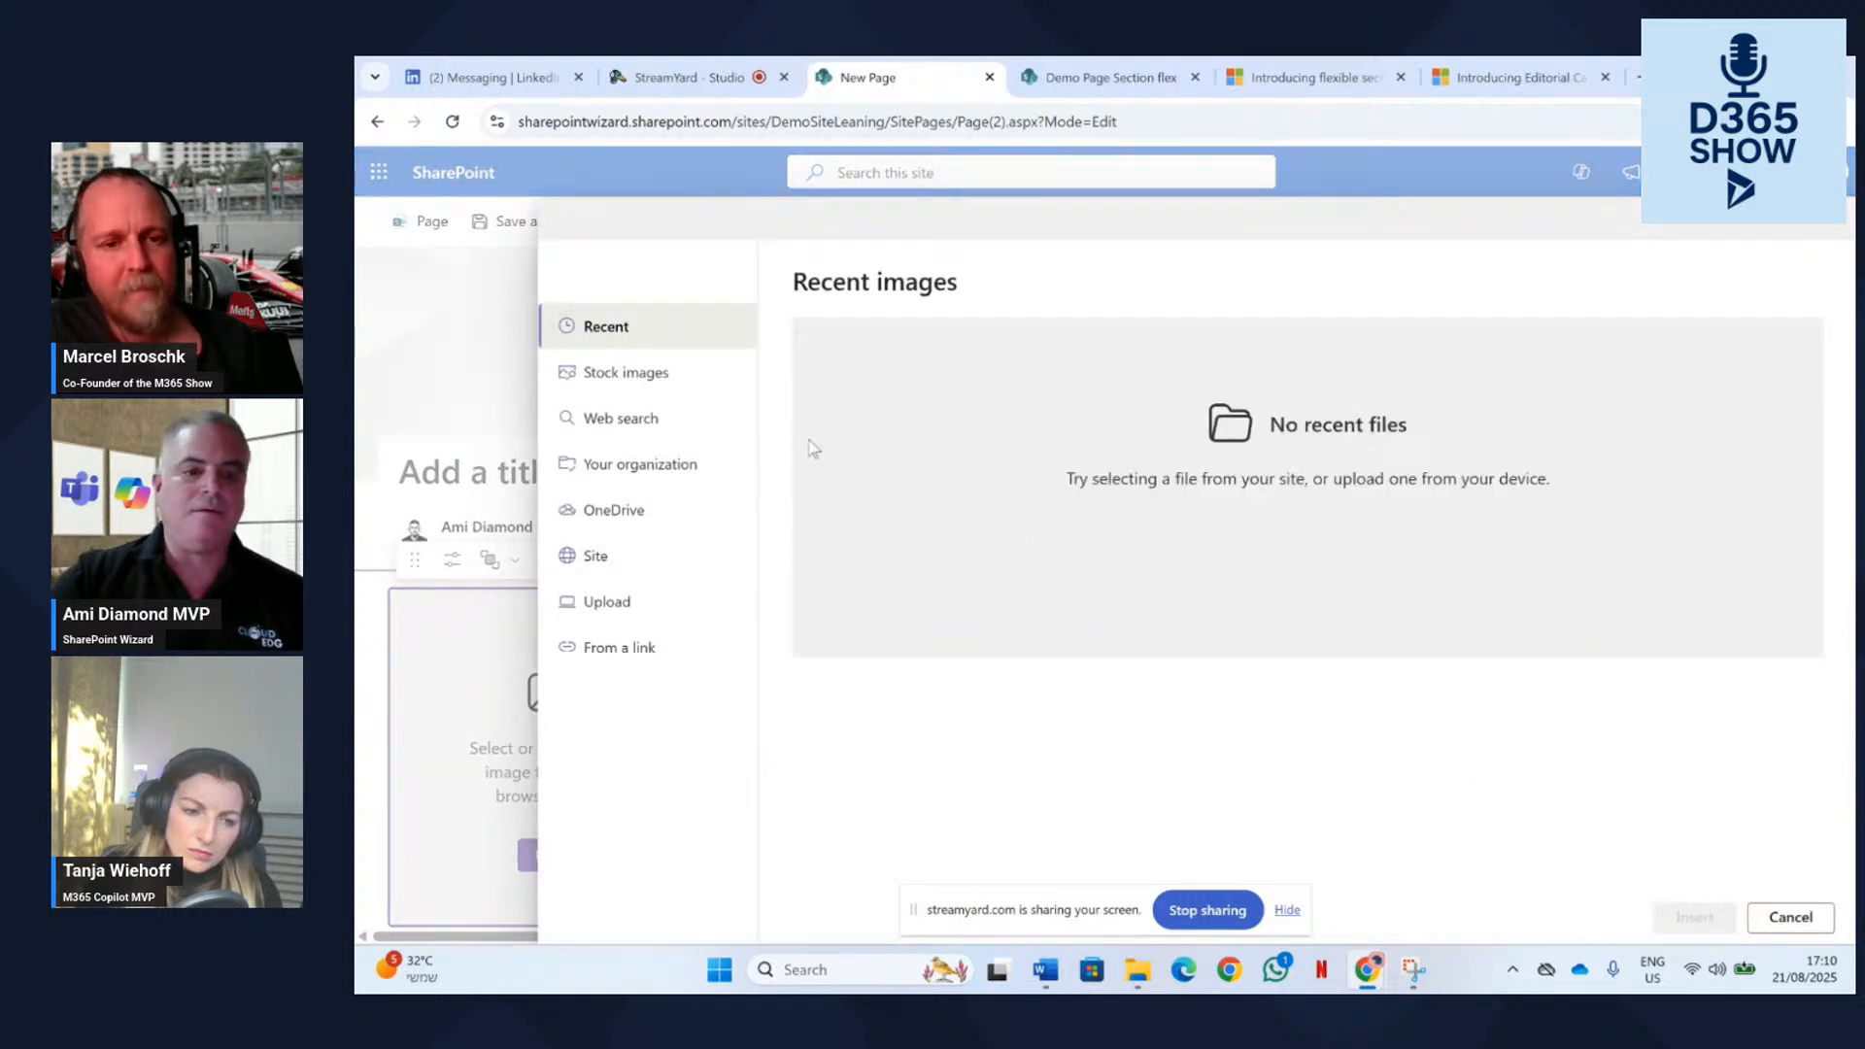
click(661, 389)
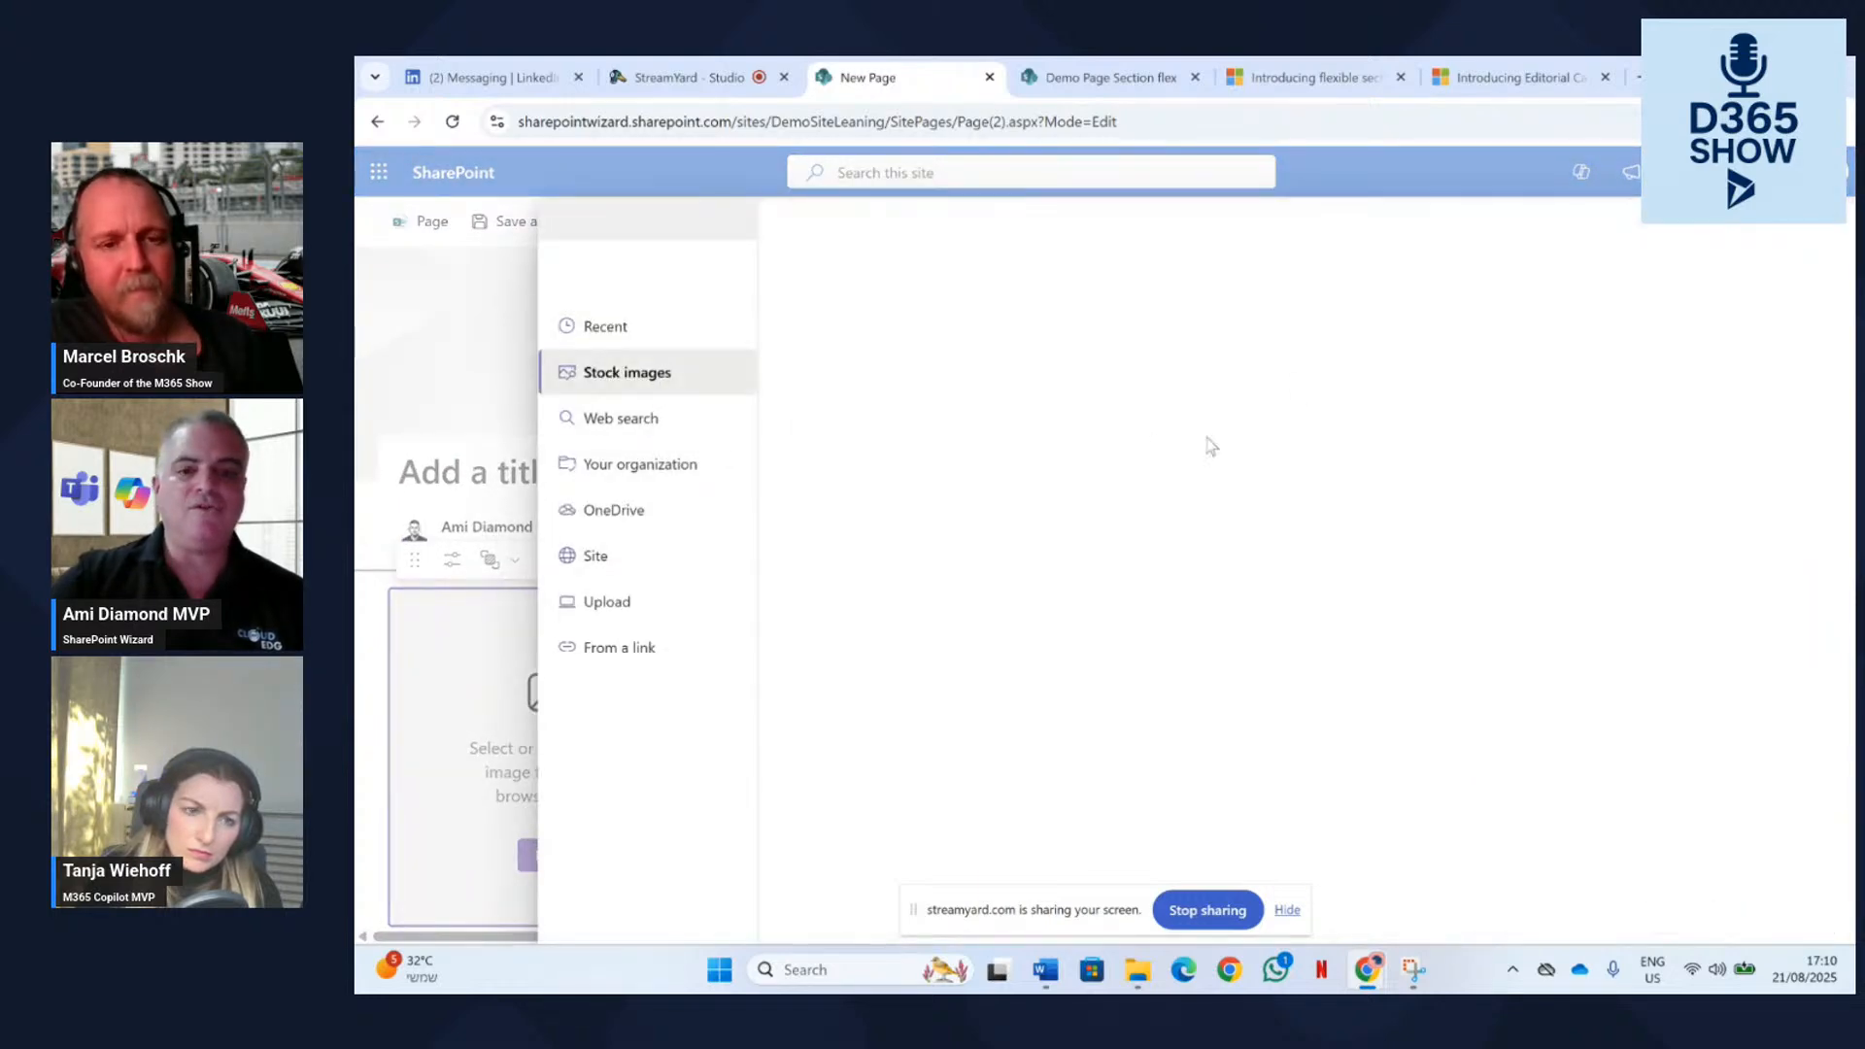
Search the stock images for "people" and insert the photo of the smiling boy with glasses.
click(1202, 373)
text(pe)
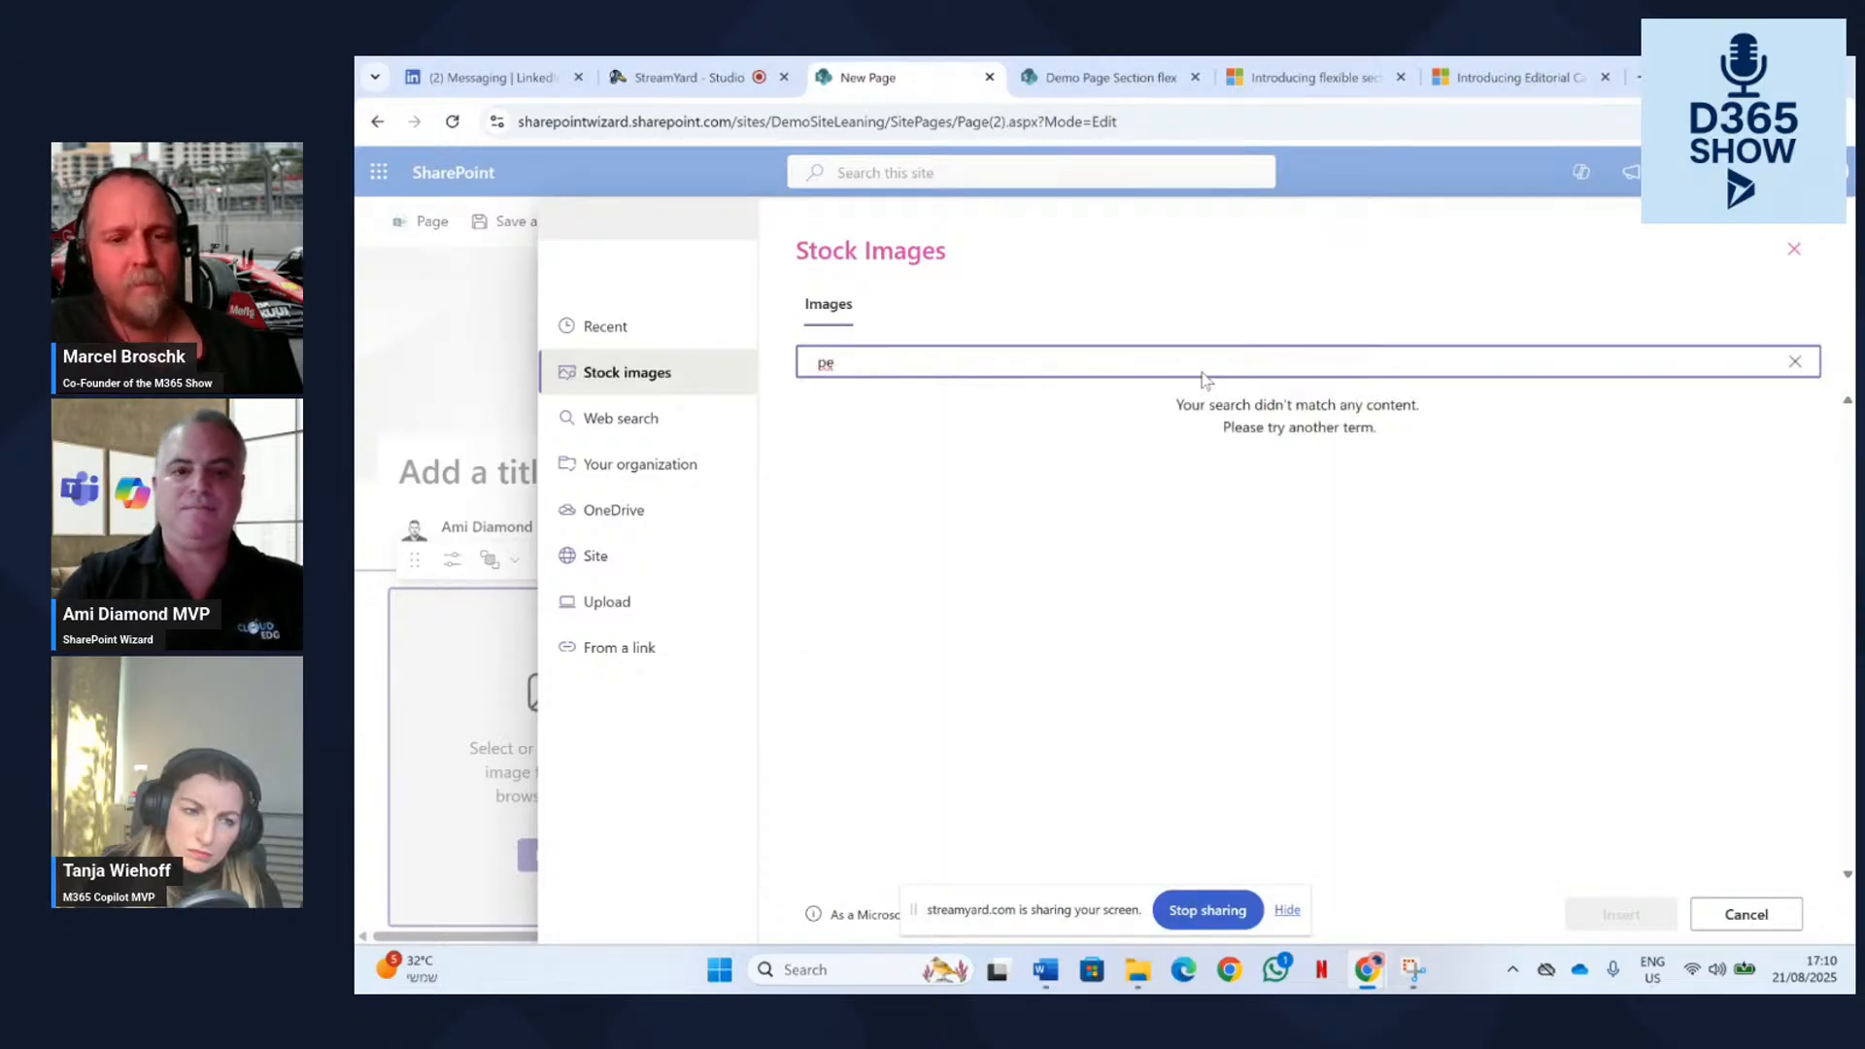
text(po)
key(BackSpace)
key(BackSpace)
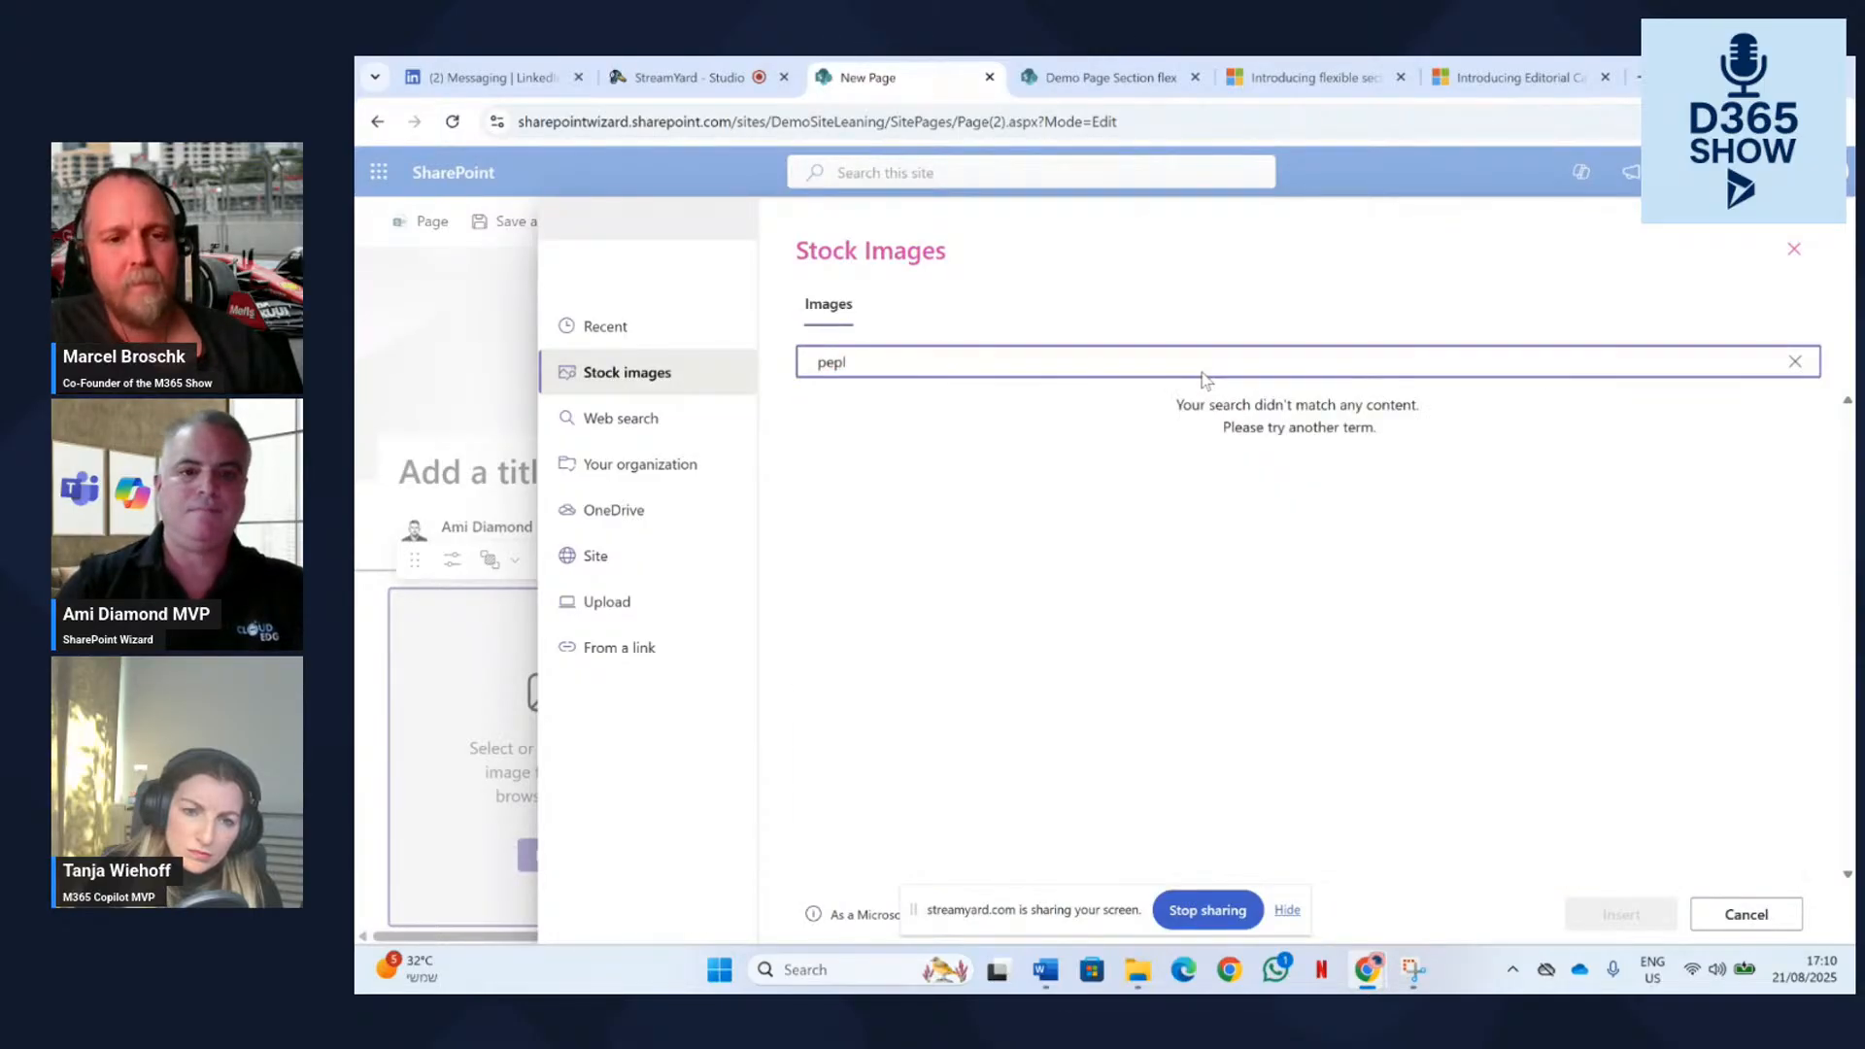
text(ople)
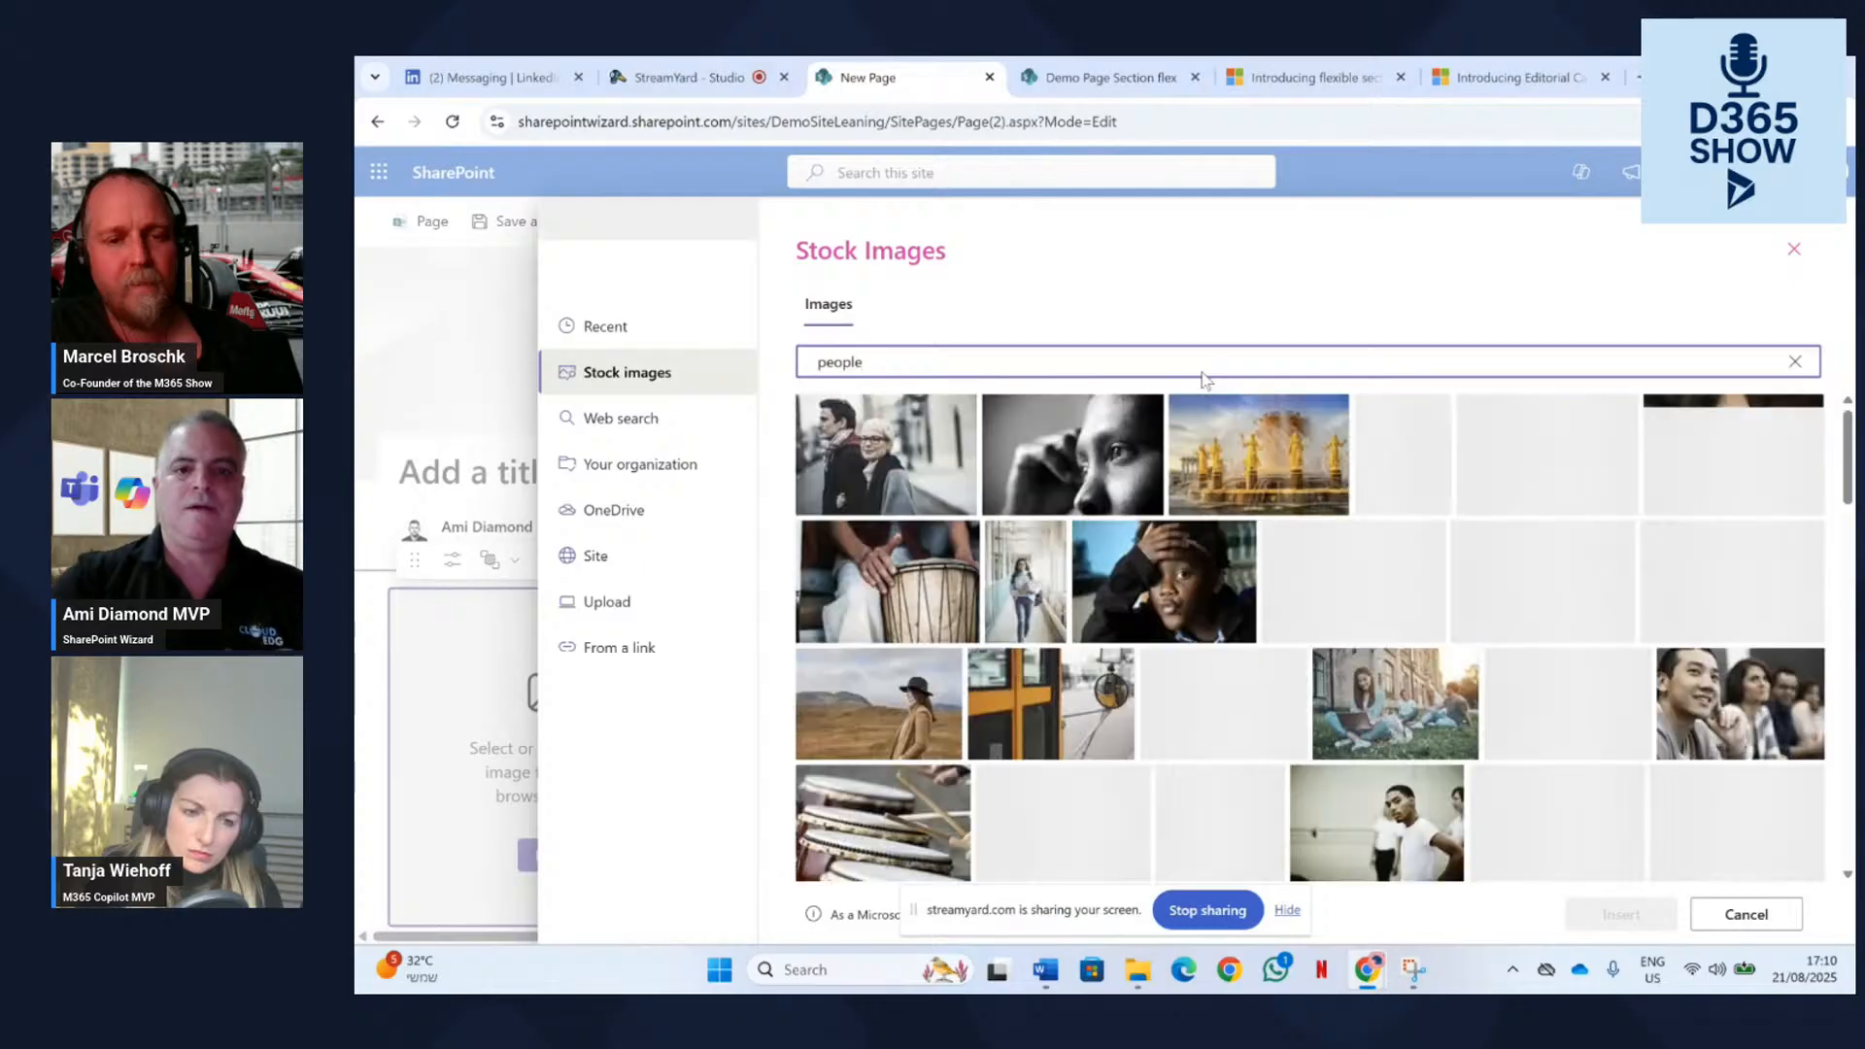
scroll(1405, 592, down, 1)
click(1428, 633)
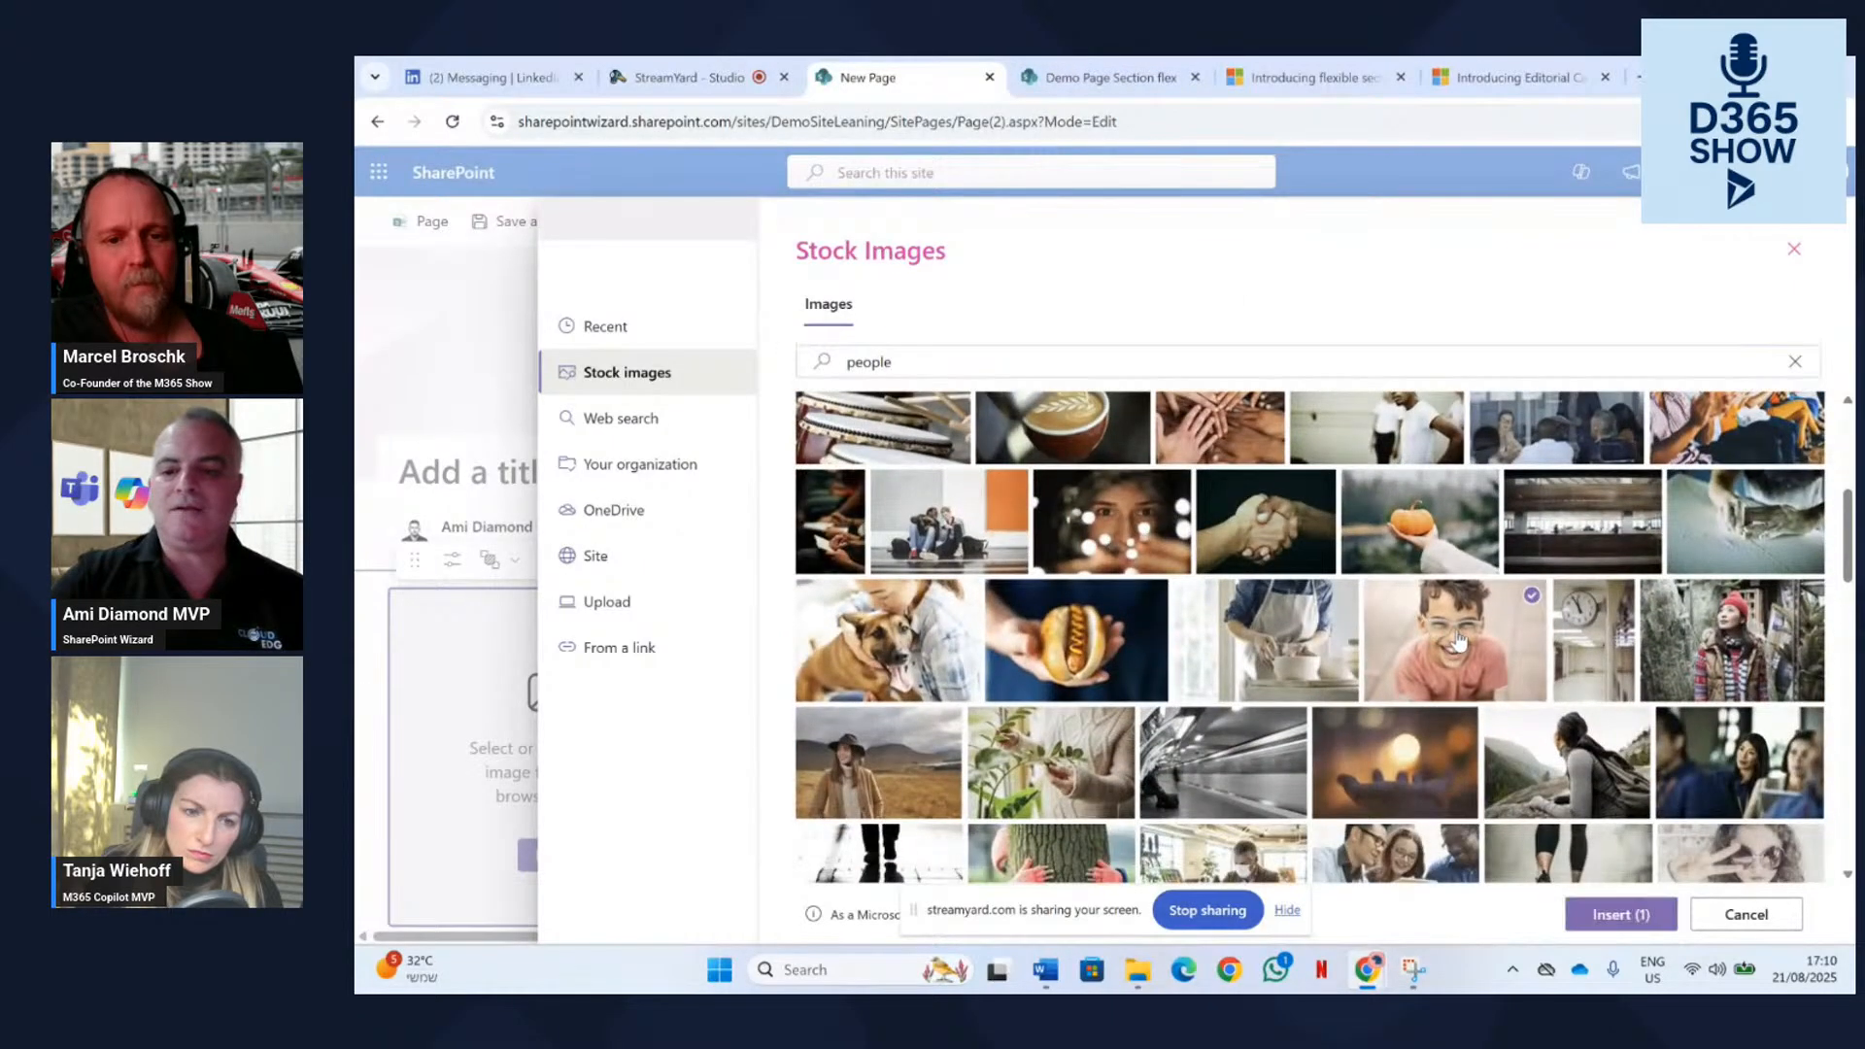
click(1600, 910)
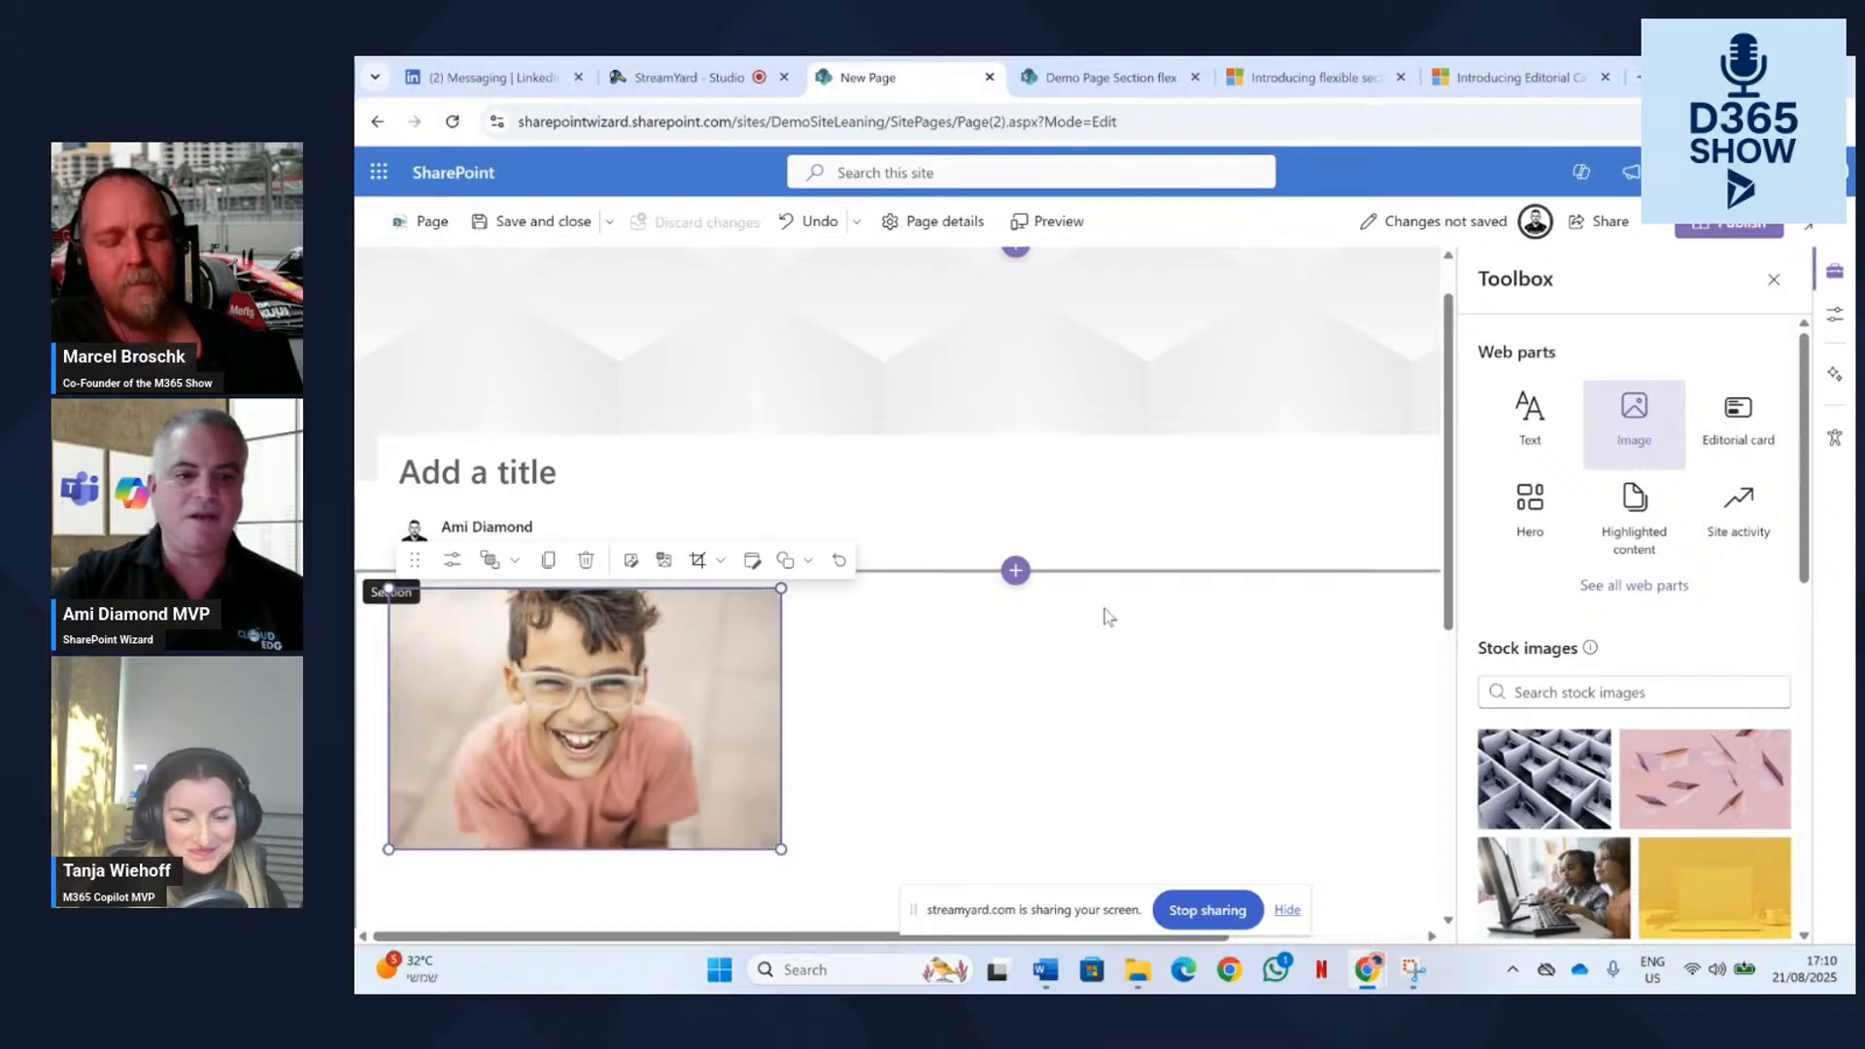
Move the boy's image to the right side of the flexible section and give it the Pebble shape.
scroll(1107, 627, down, 2)
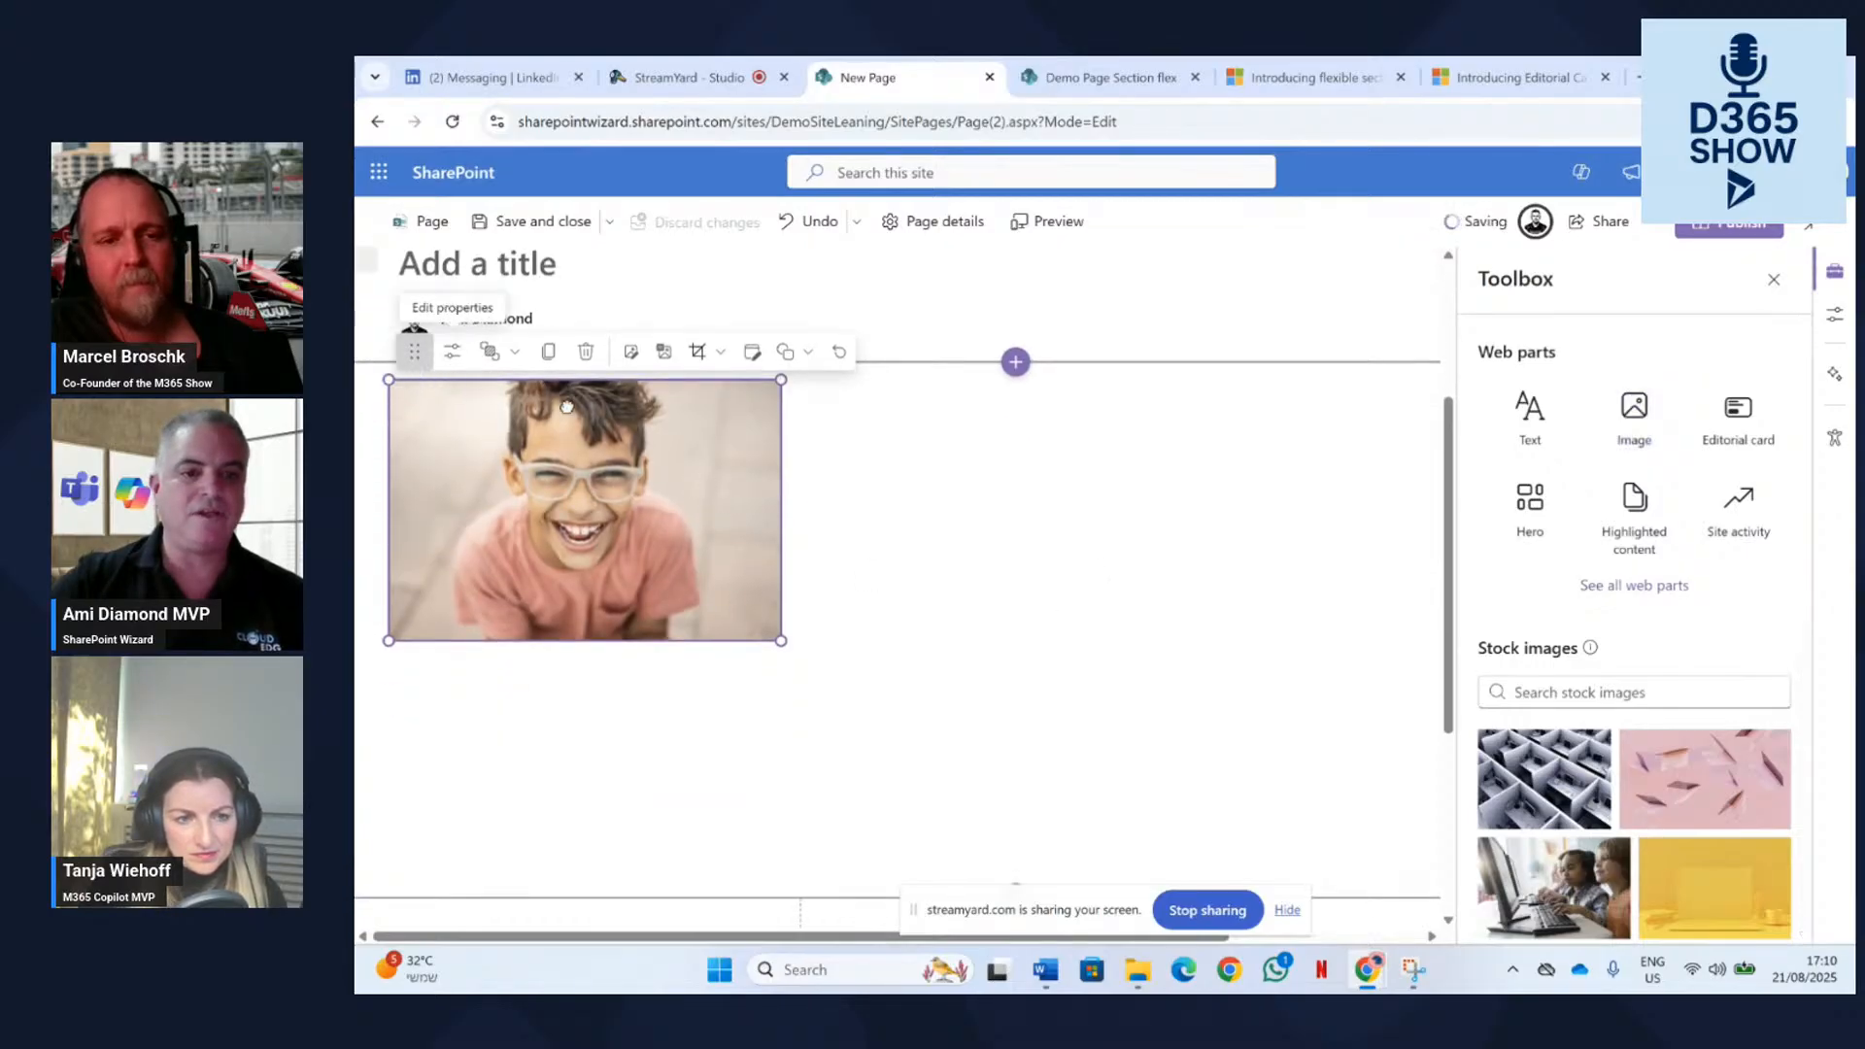
drag(566, 406, 1183, 408)
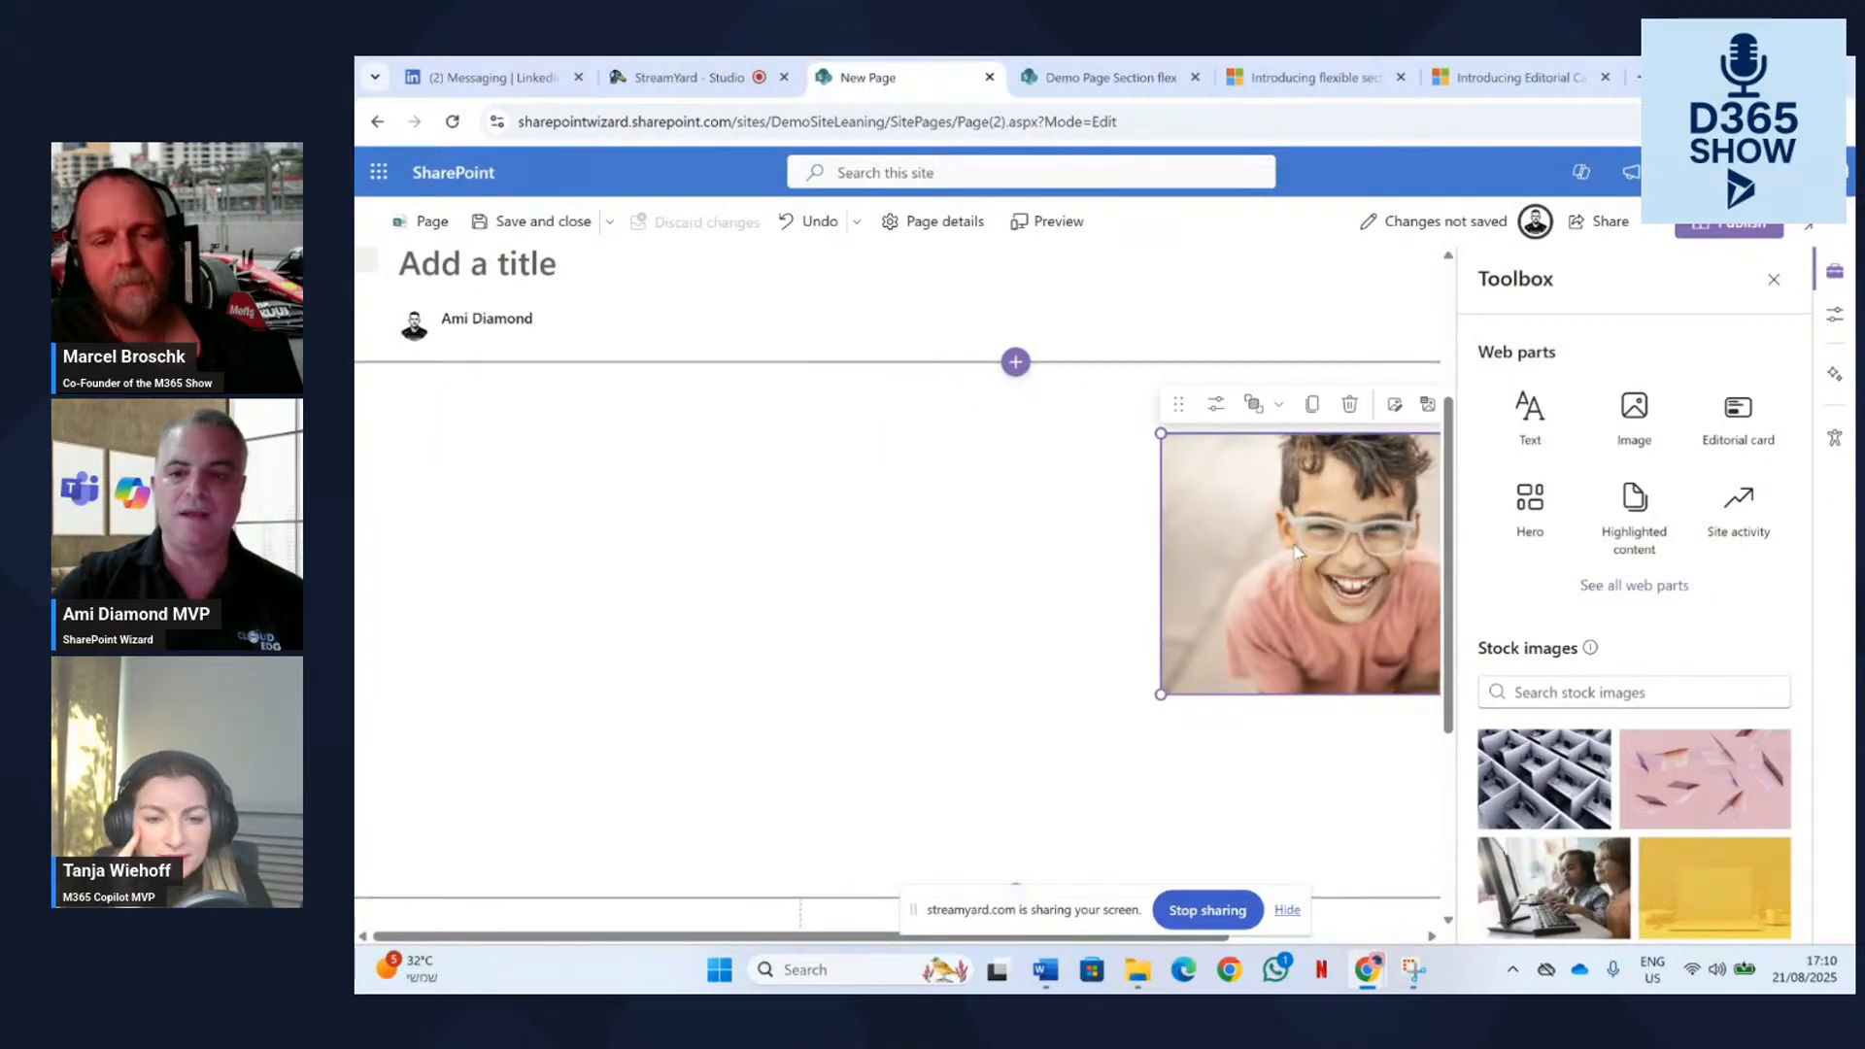
click(1774, 280)
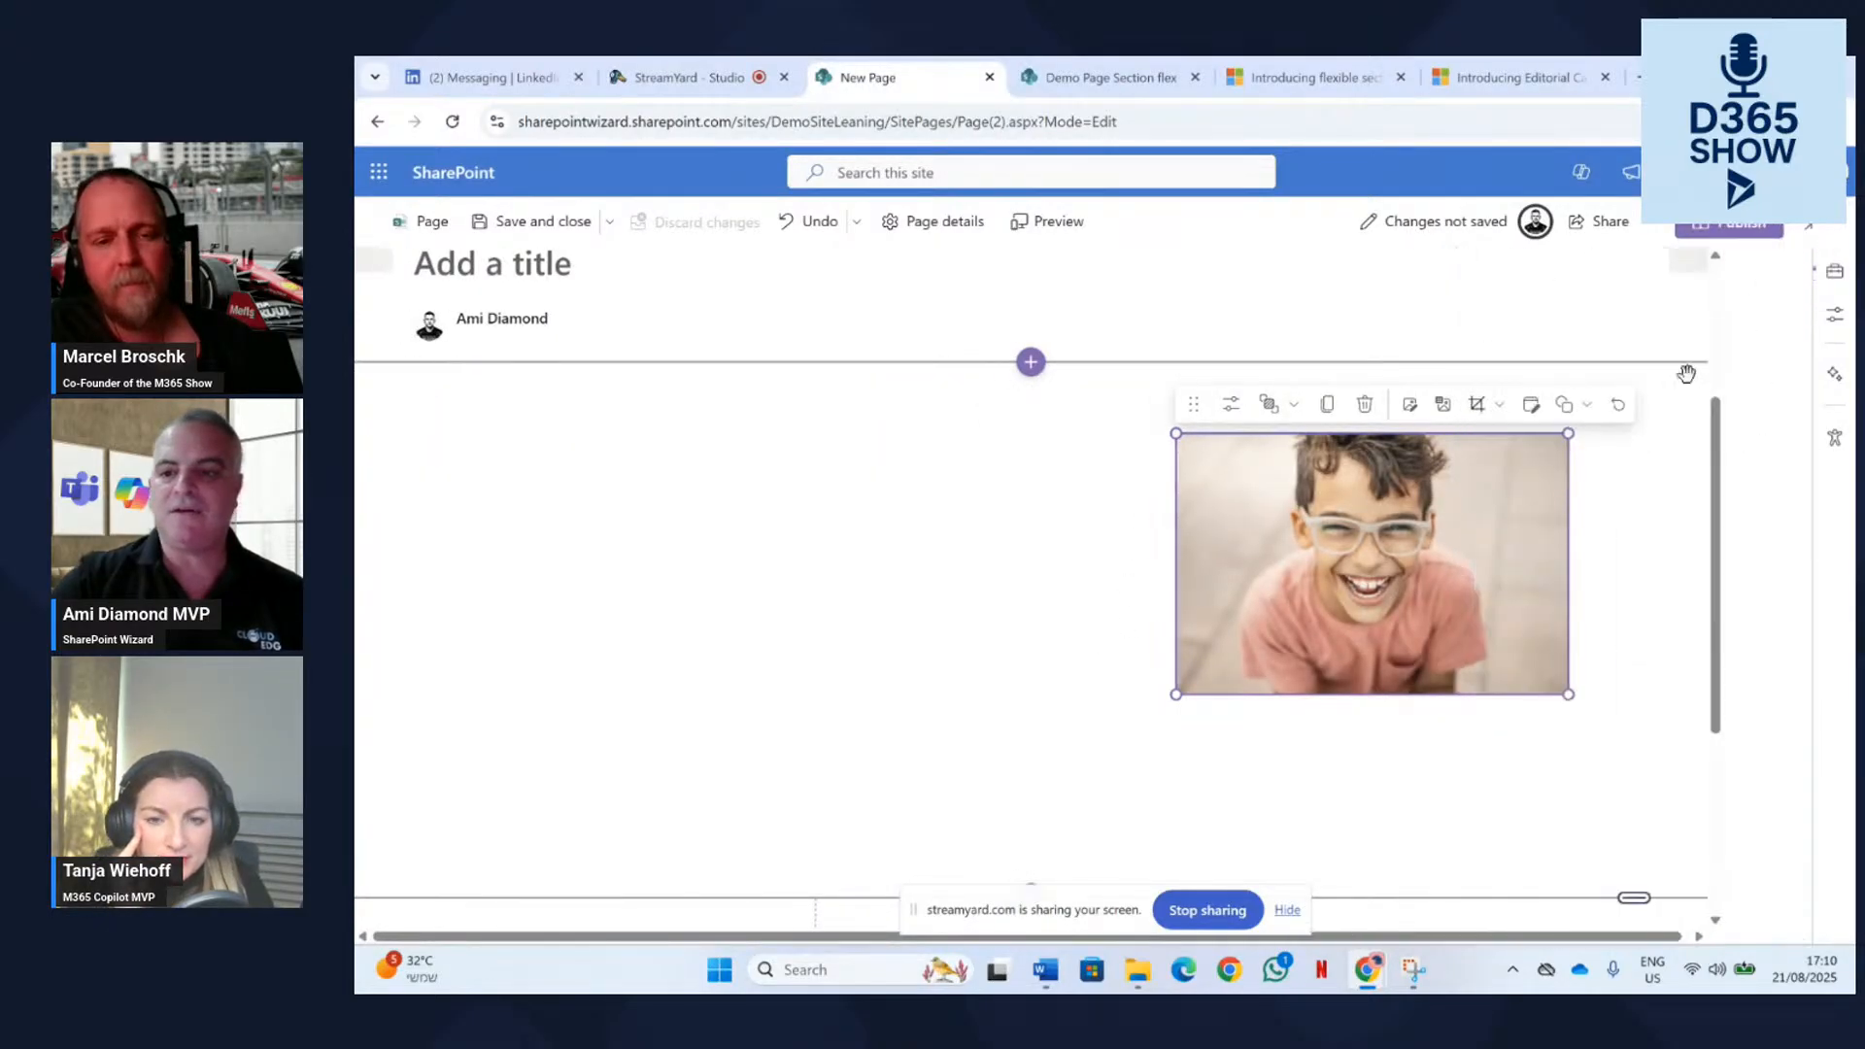
click(1613, 408)
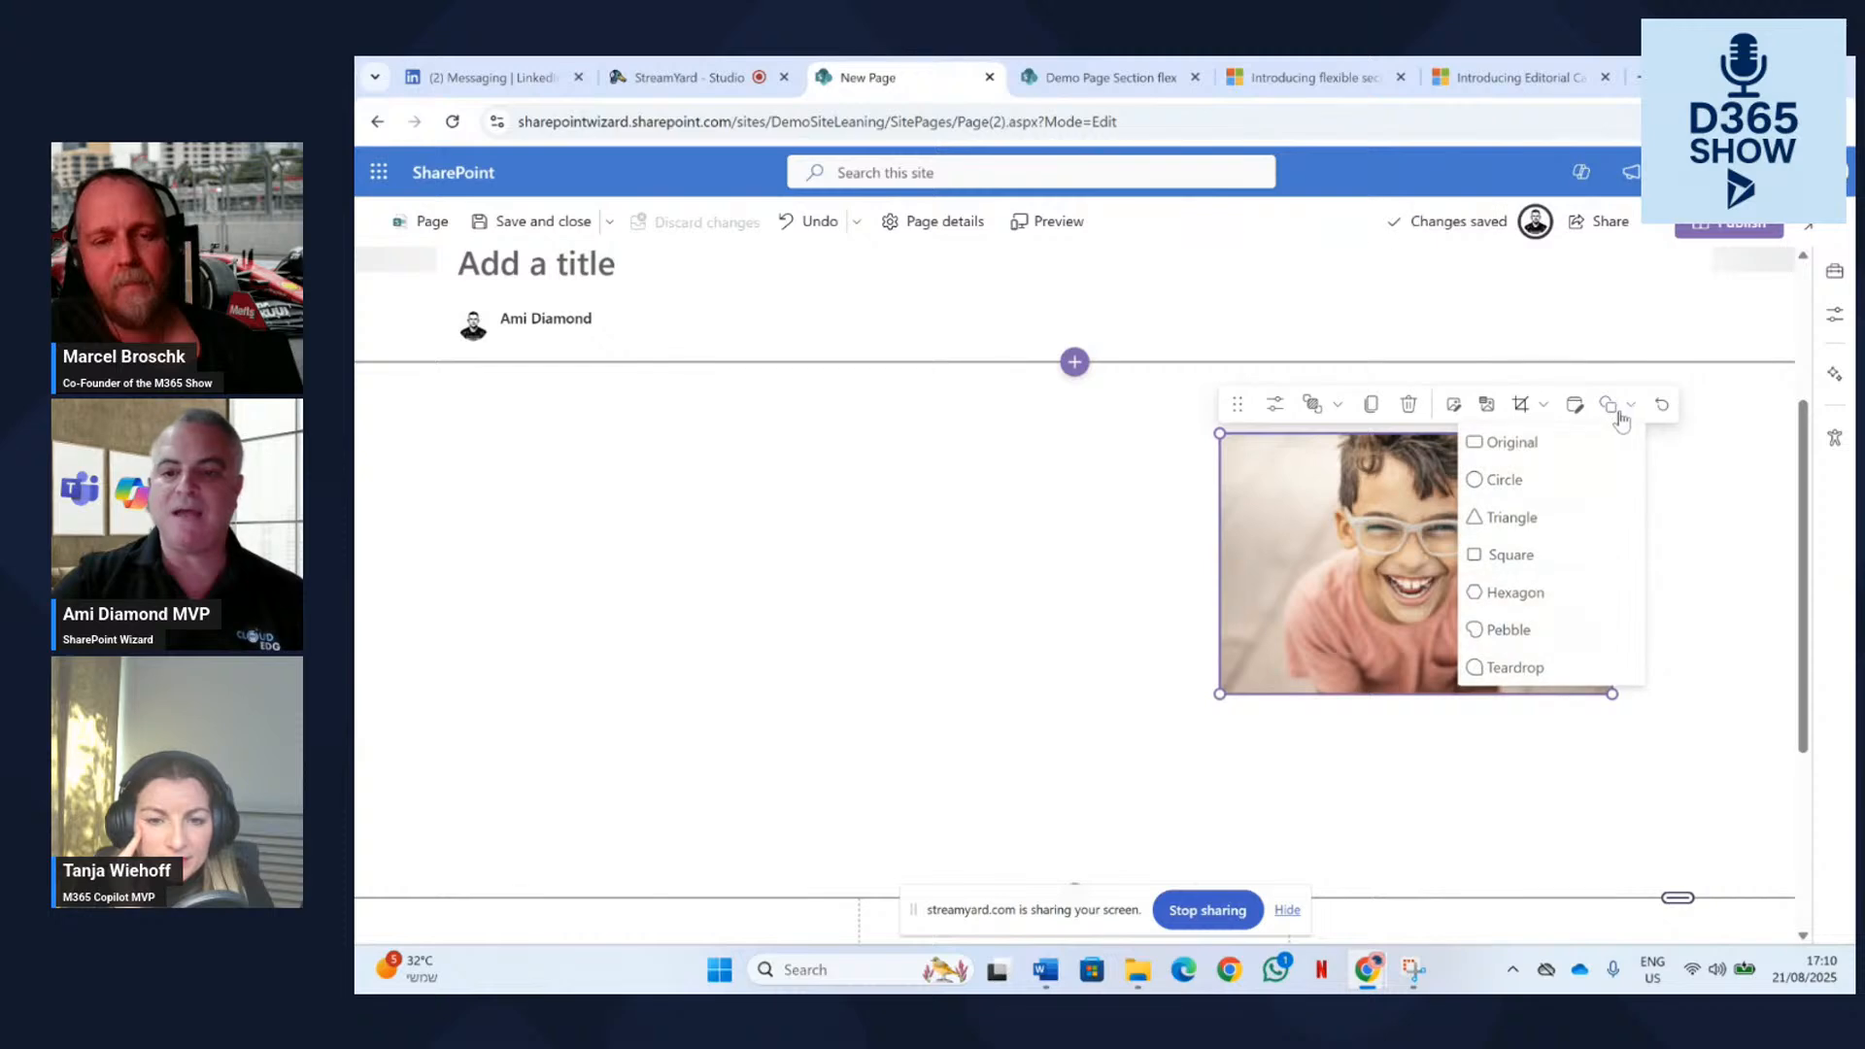
click(1575, 636)
click(1289, 798)
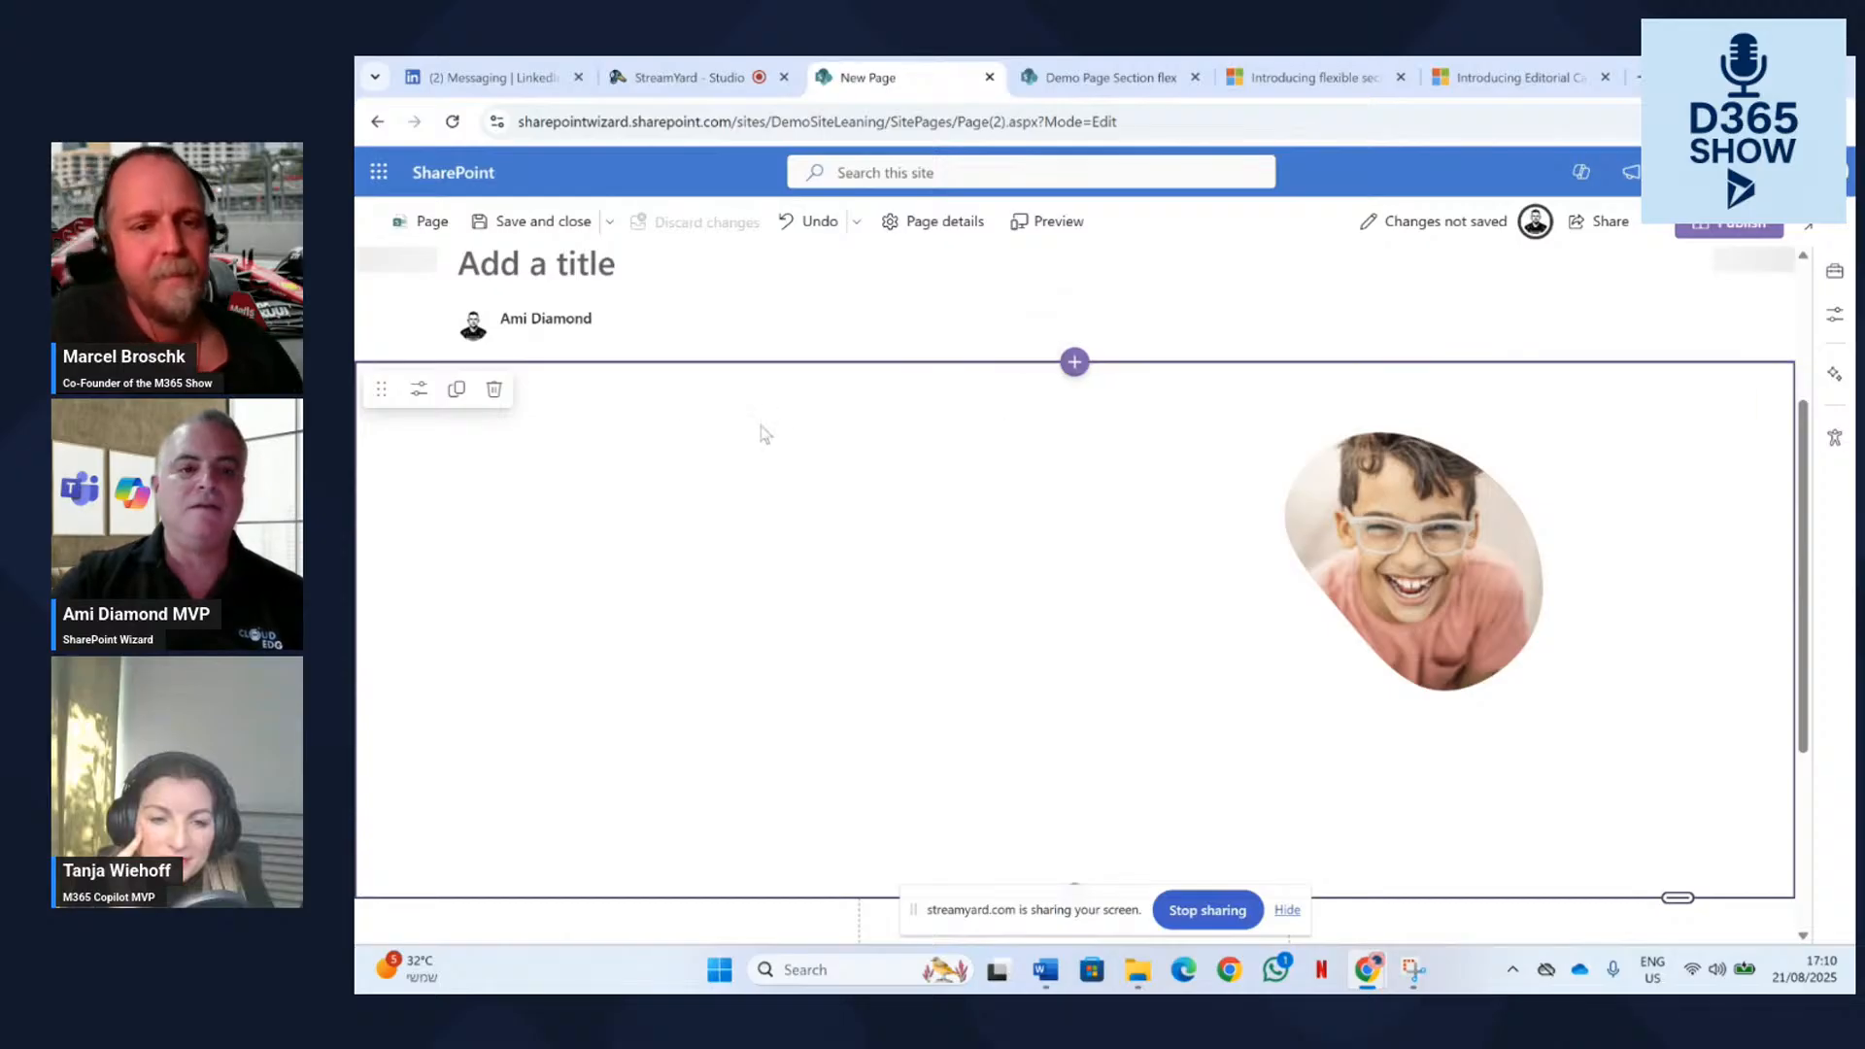
Add a second Image web part to the flexible section and choose stock images as its source.
click(419, 389)
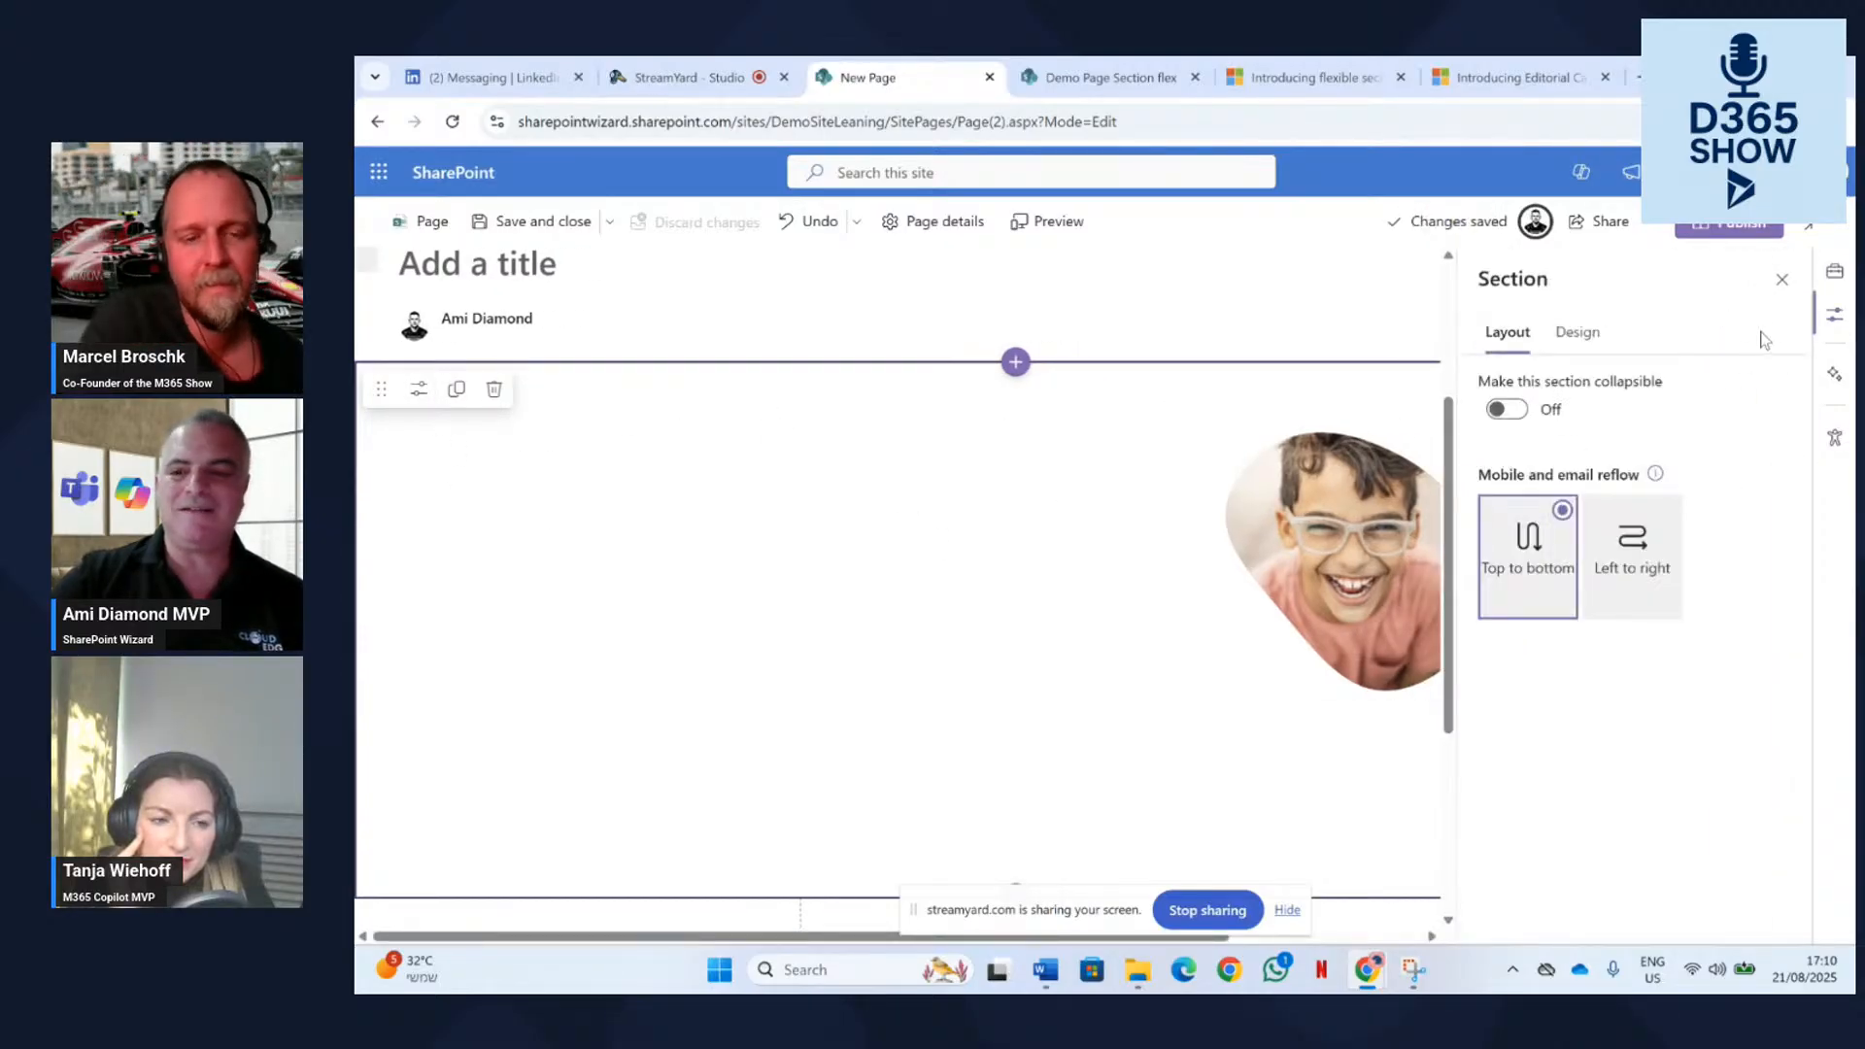
click(1837, 276)
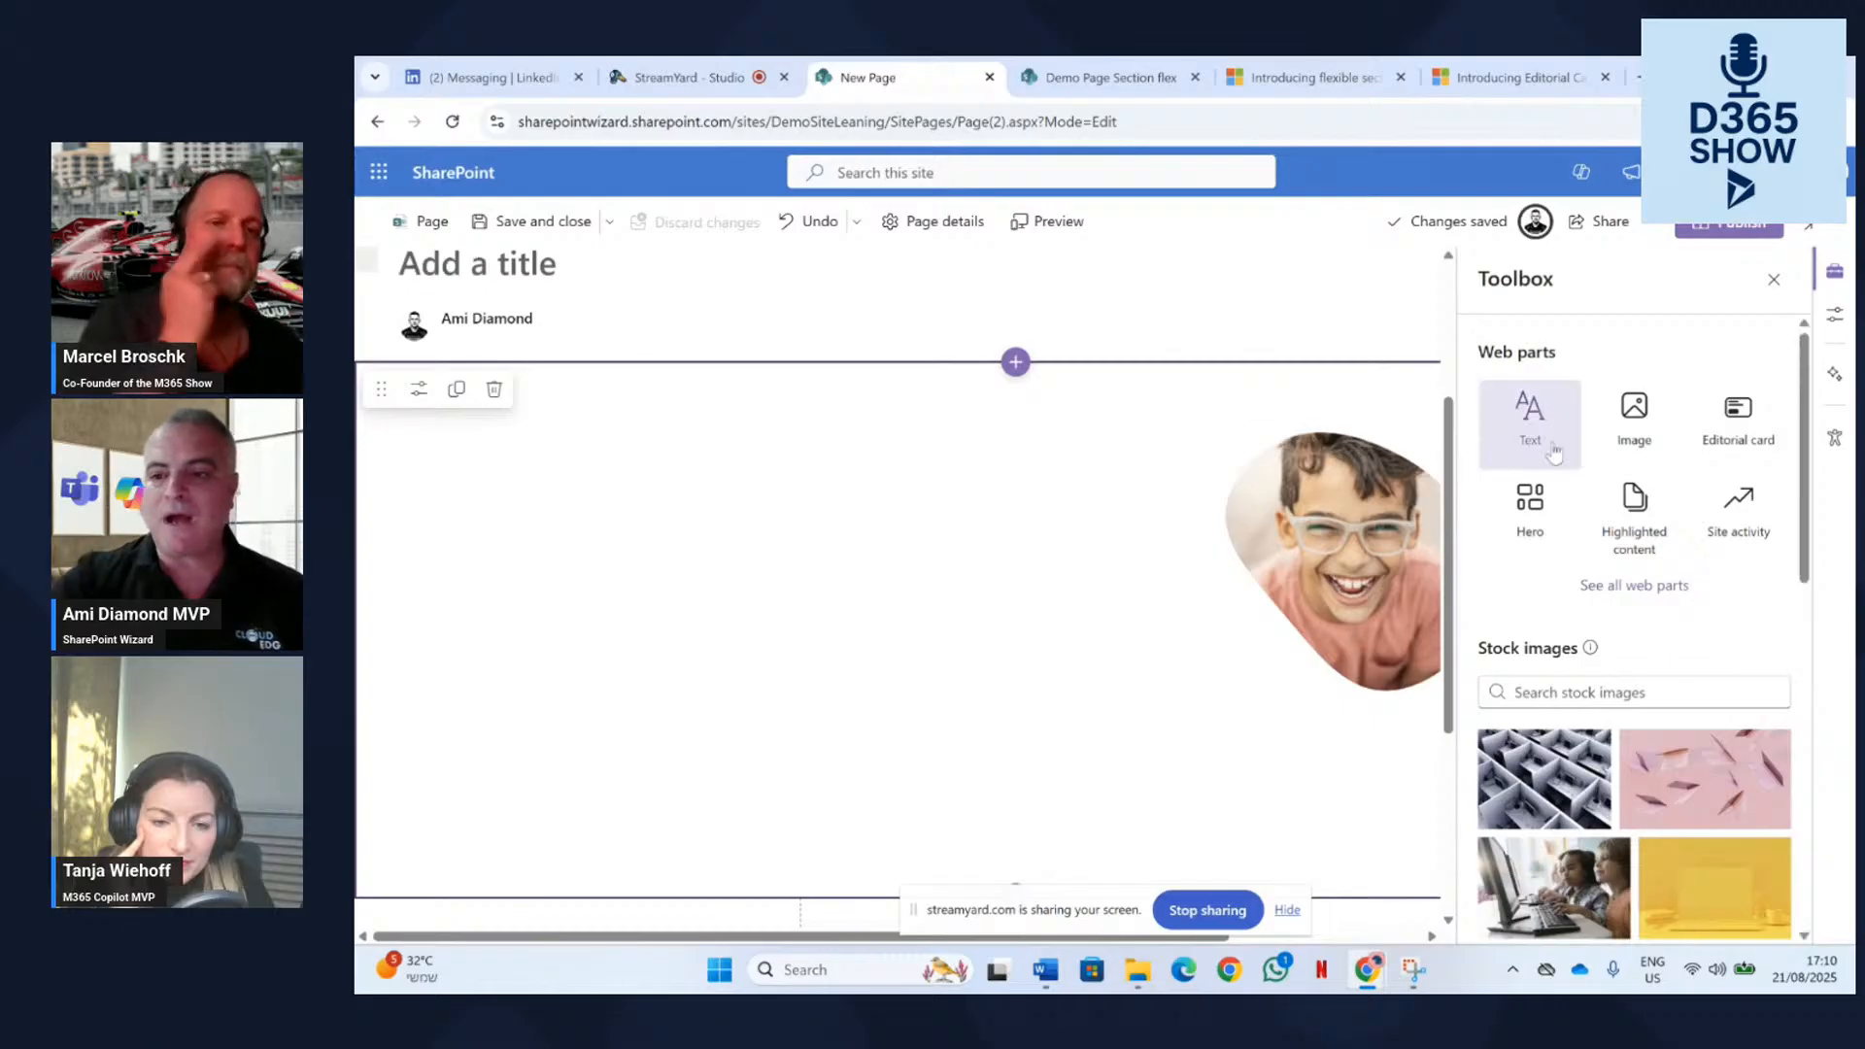
click(1634, 413)
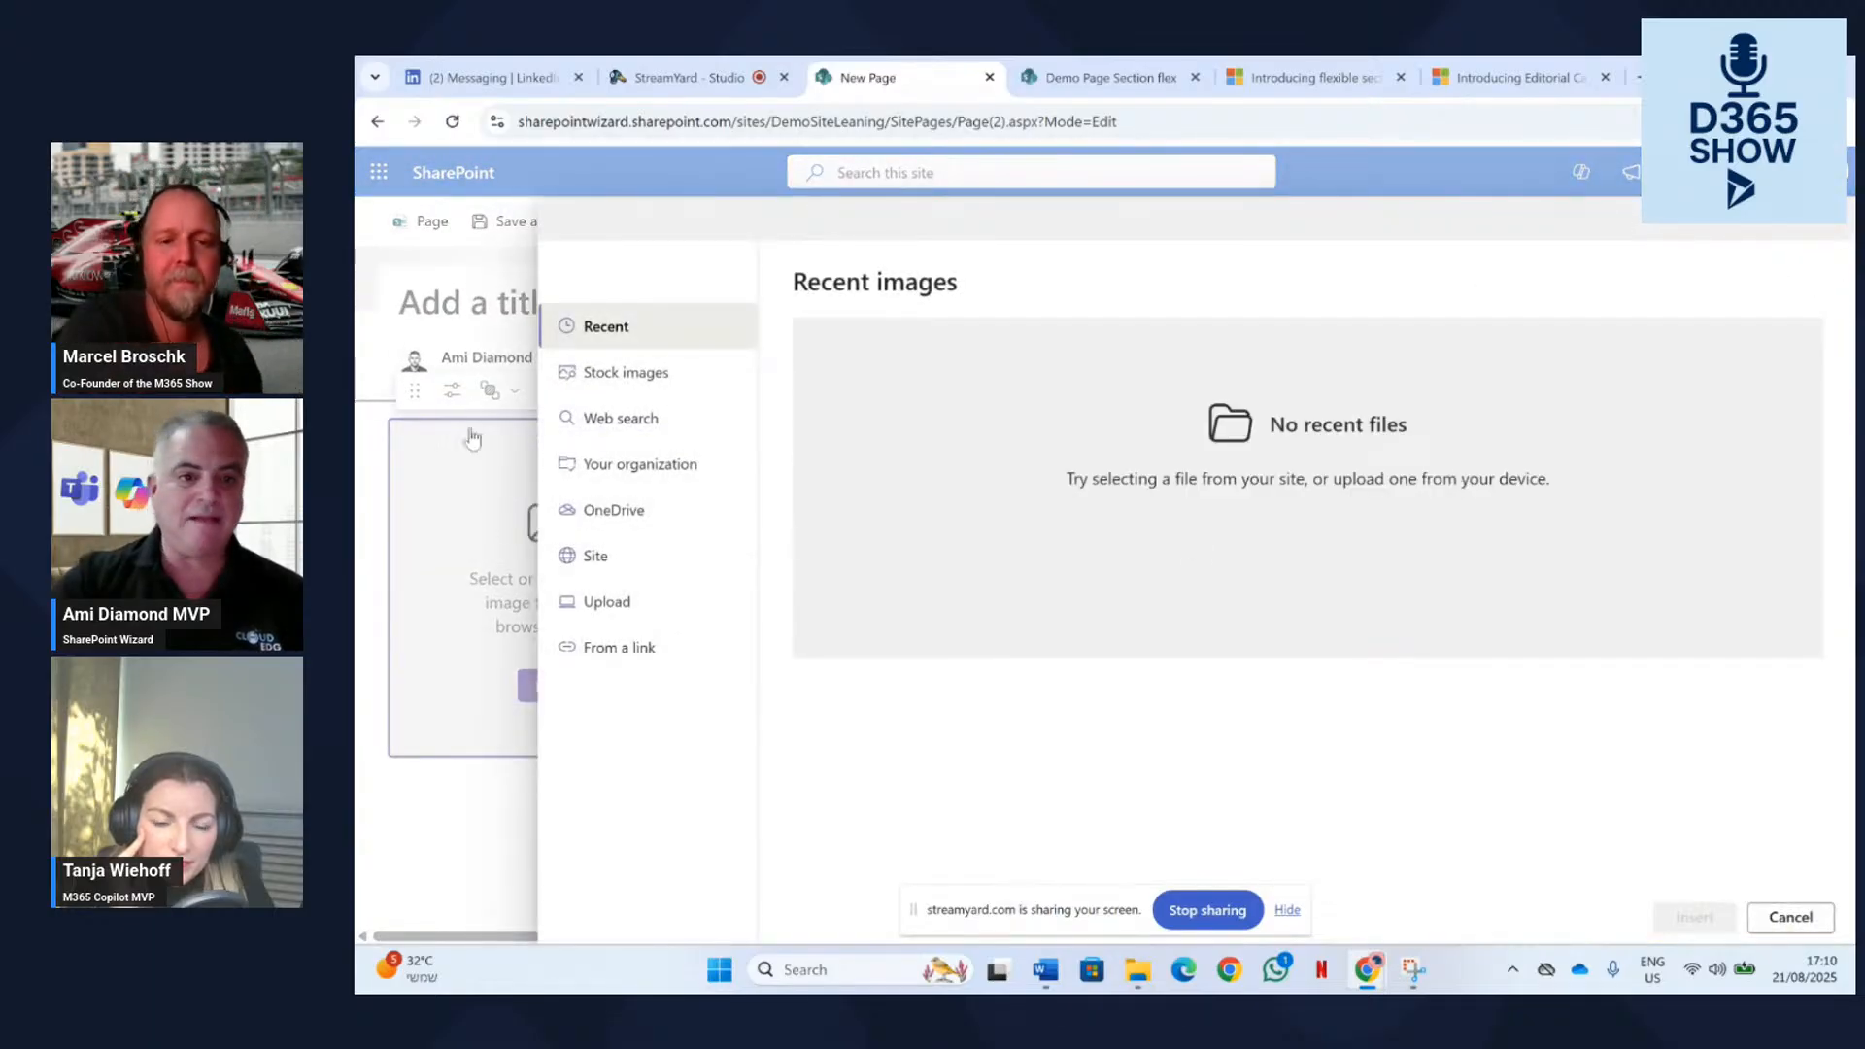
click(629, 375)
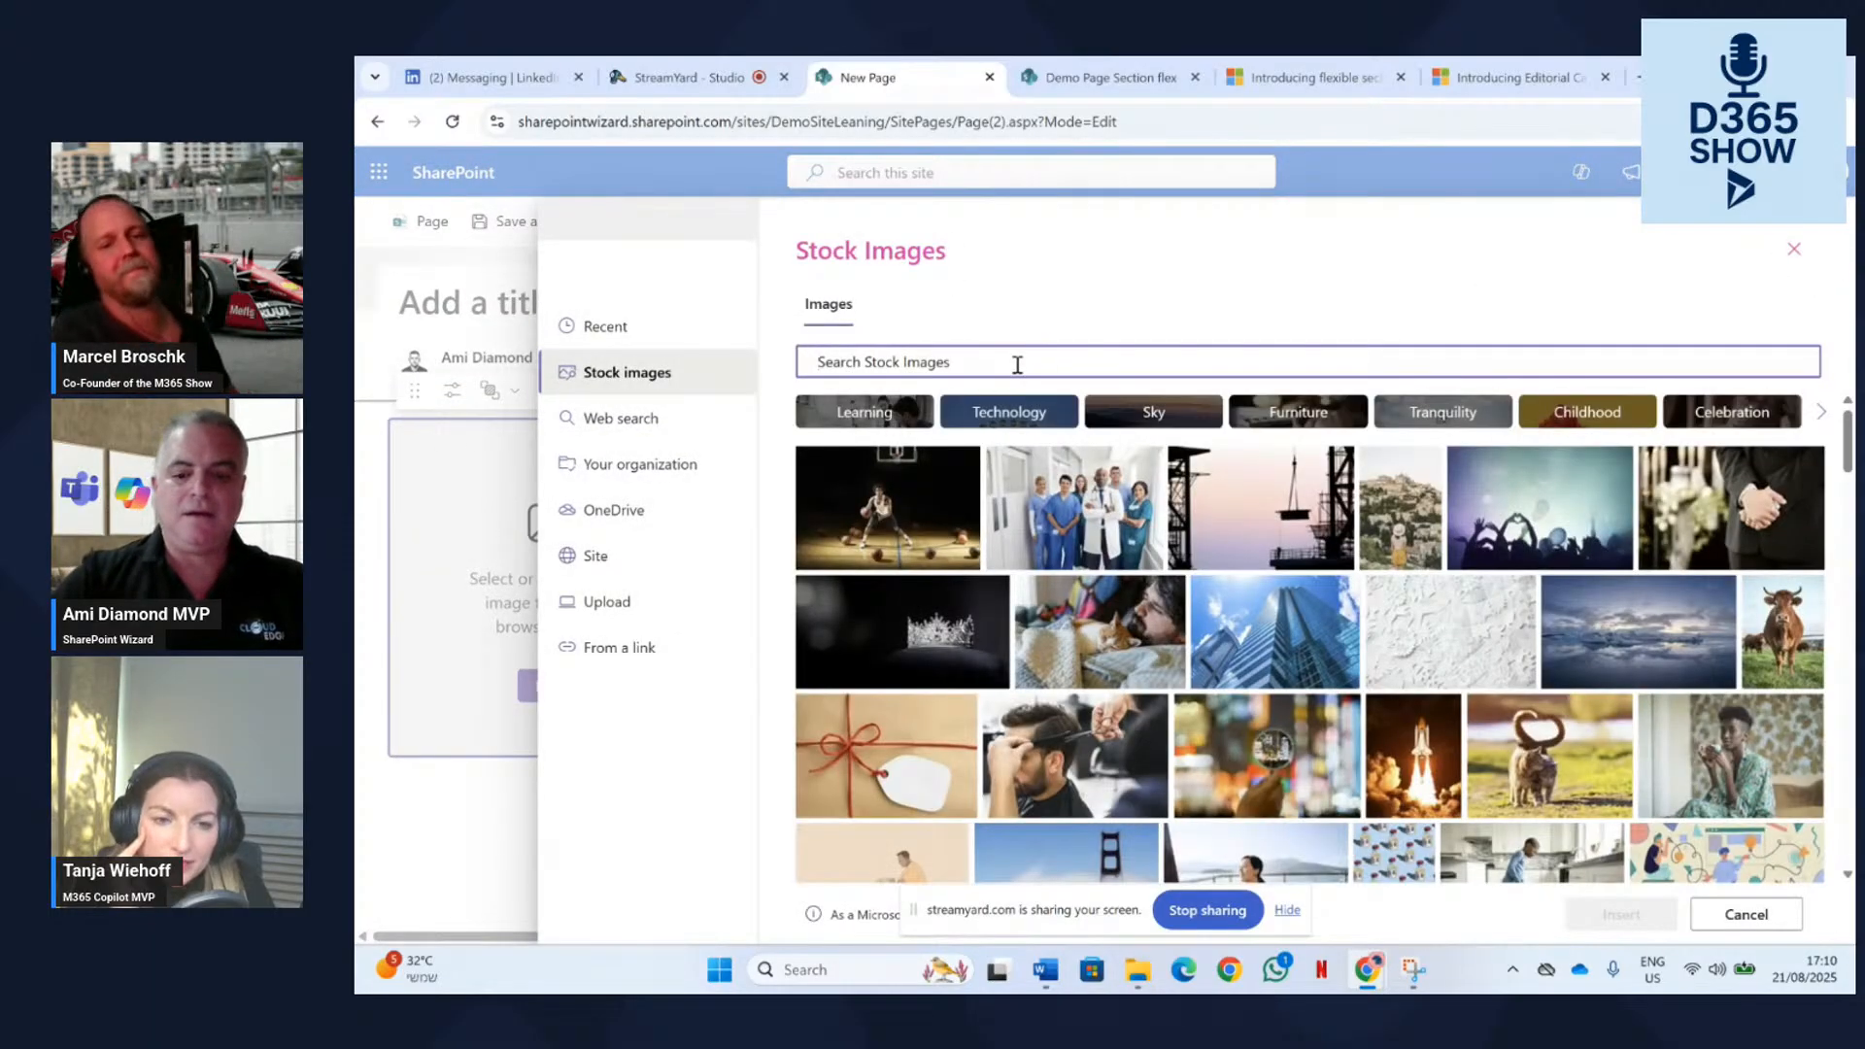
Search the stock images for "person" and insert the photo of the white-haired woman.
text(peron)
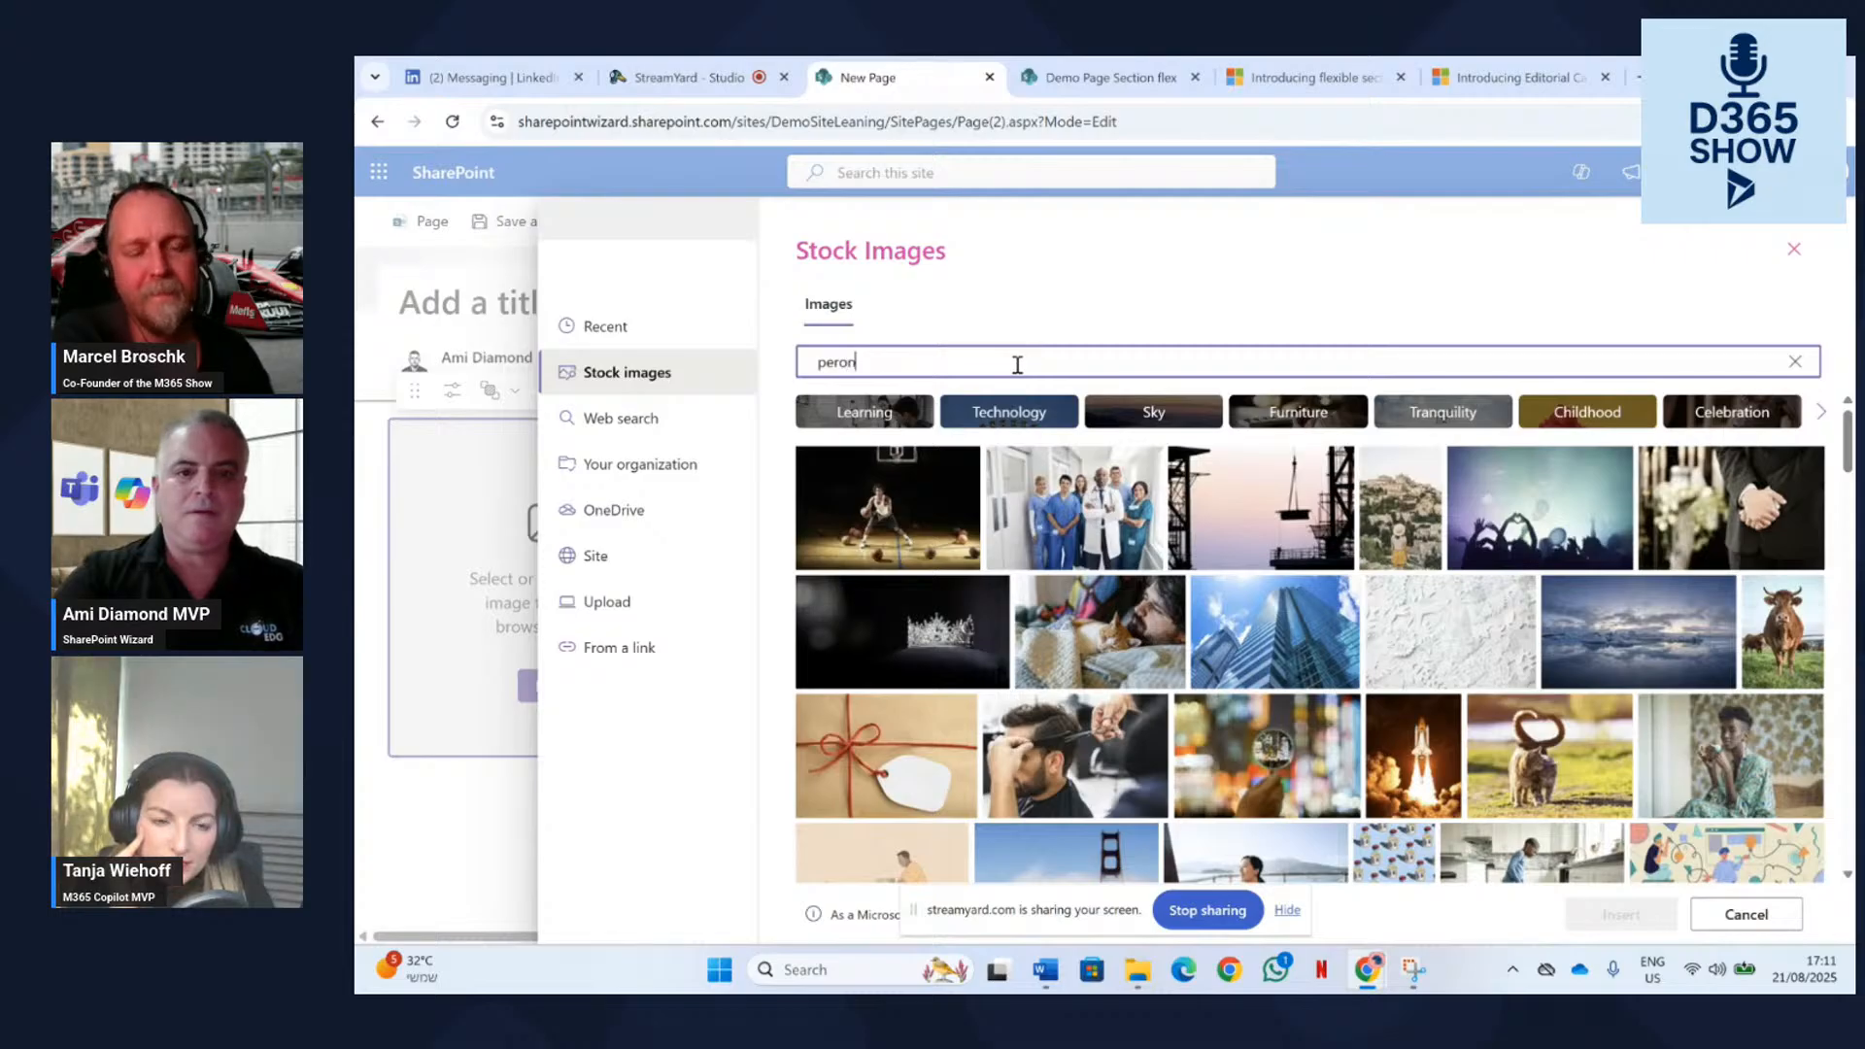
key(BackSpace)
key(BackSpace)
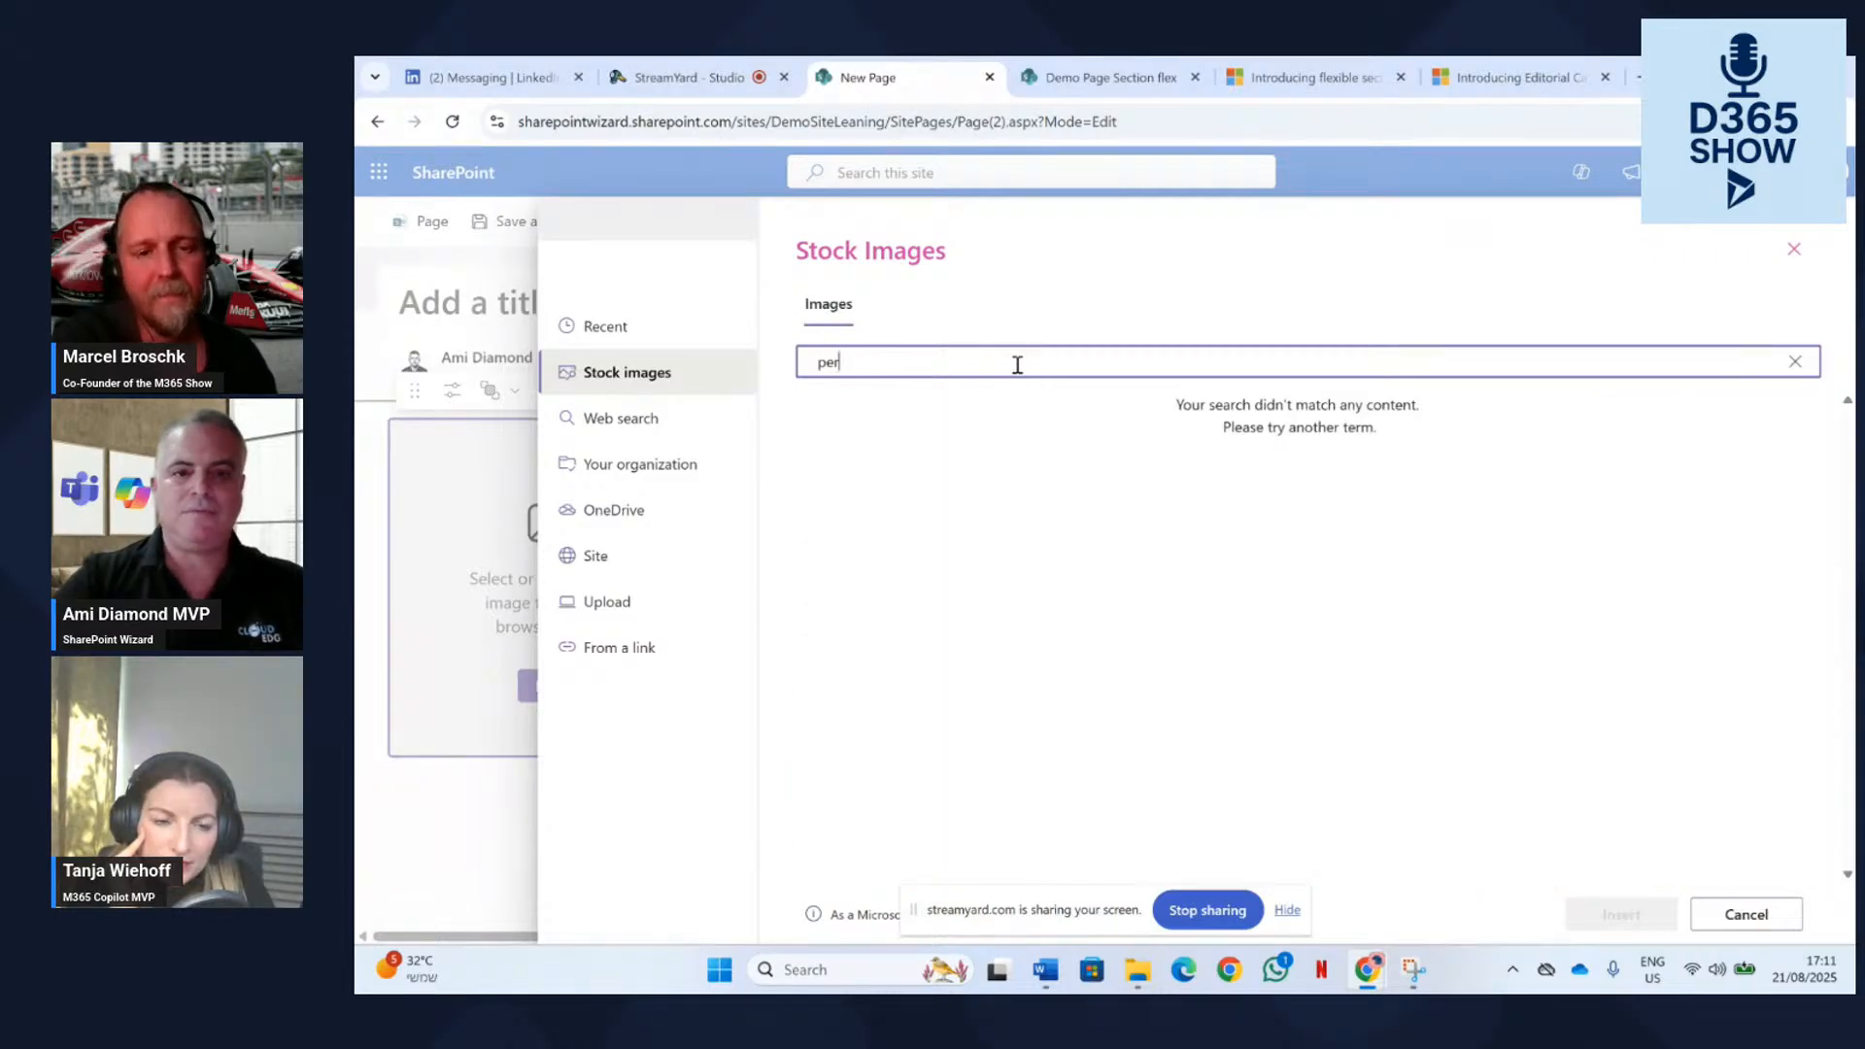
text(s)
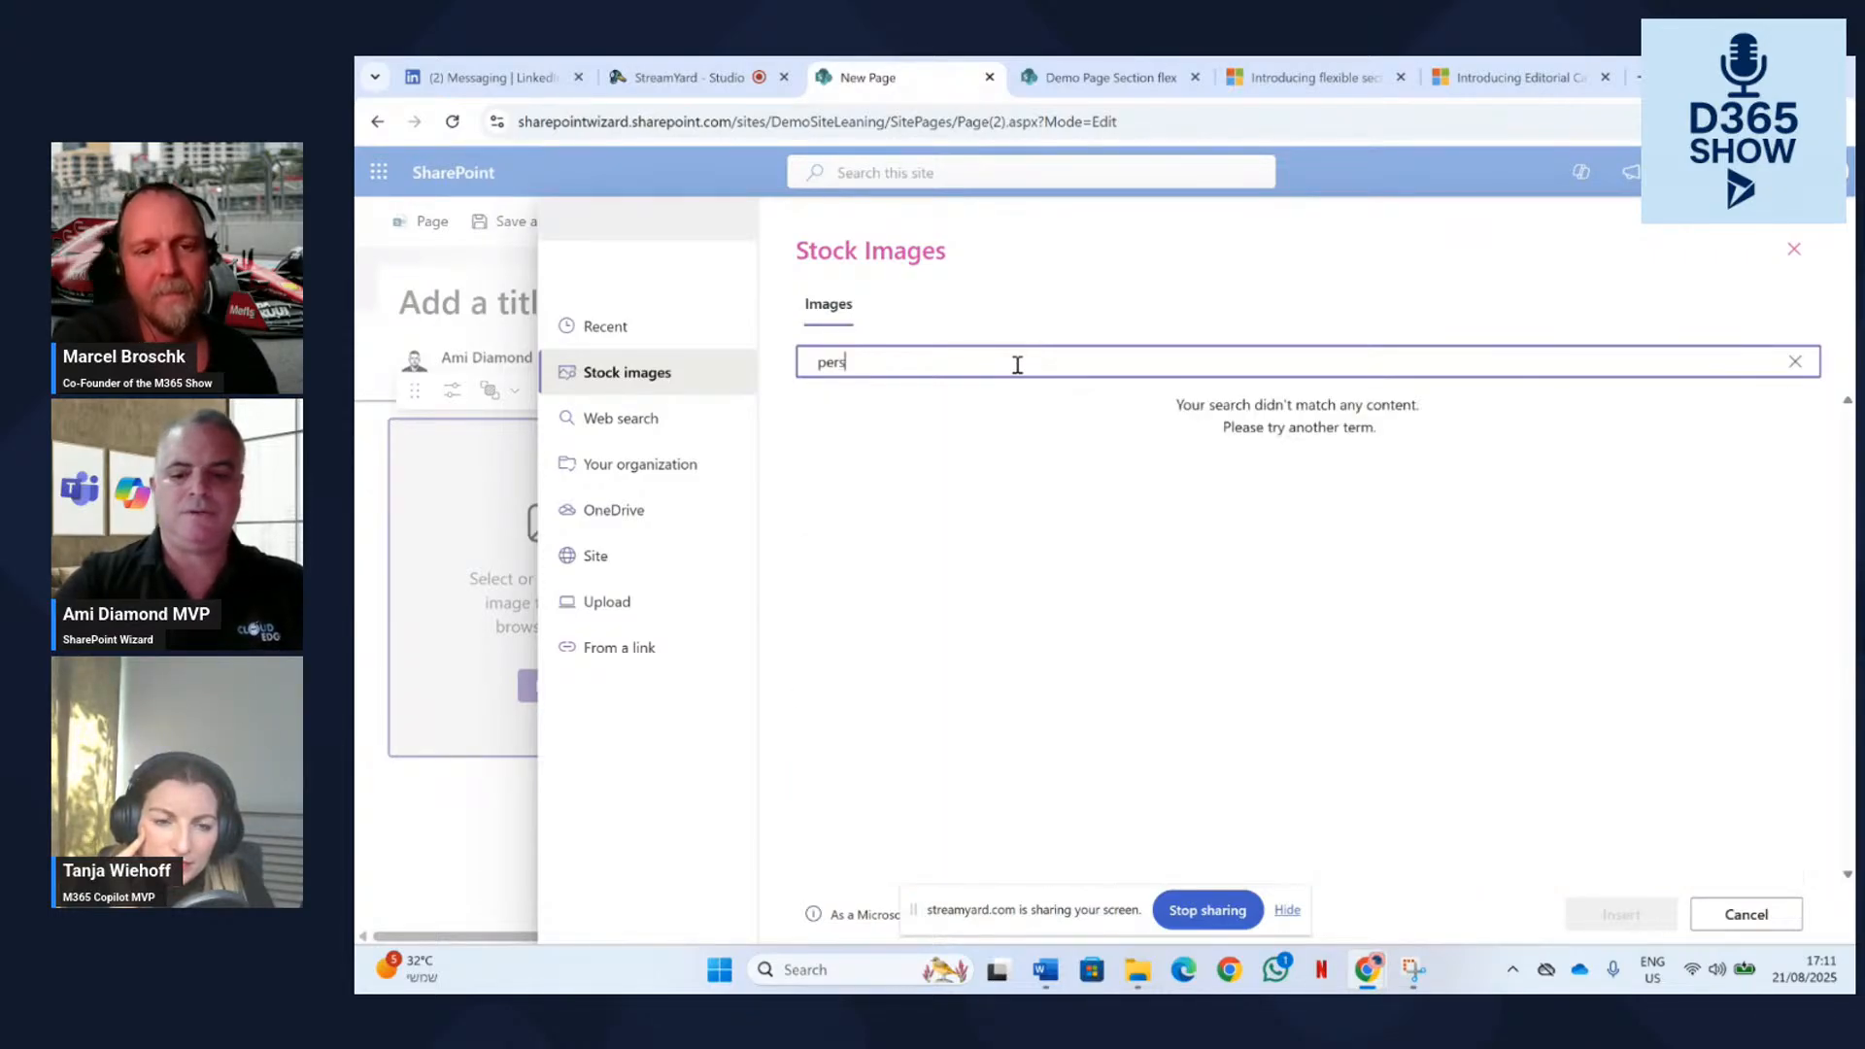
text(on)
click(1175, 552)
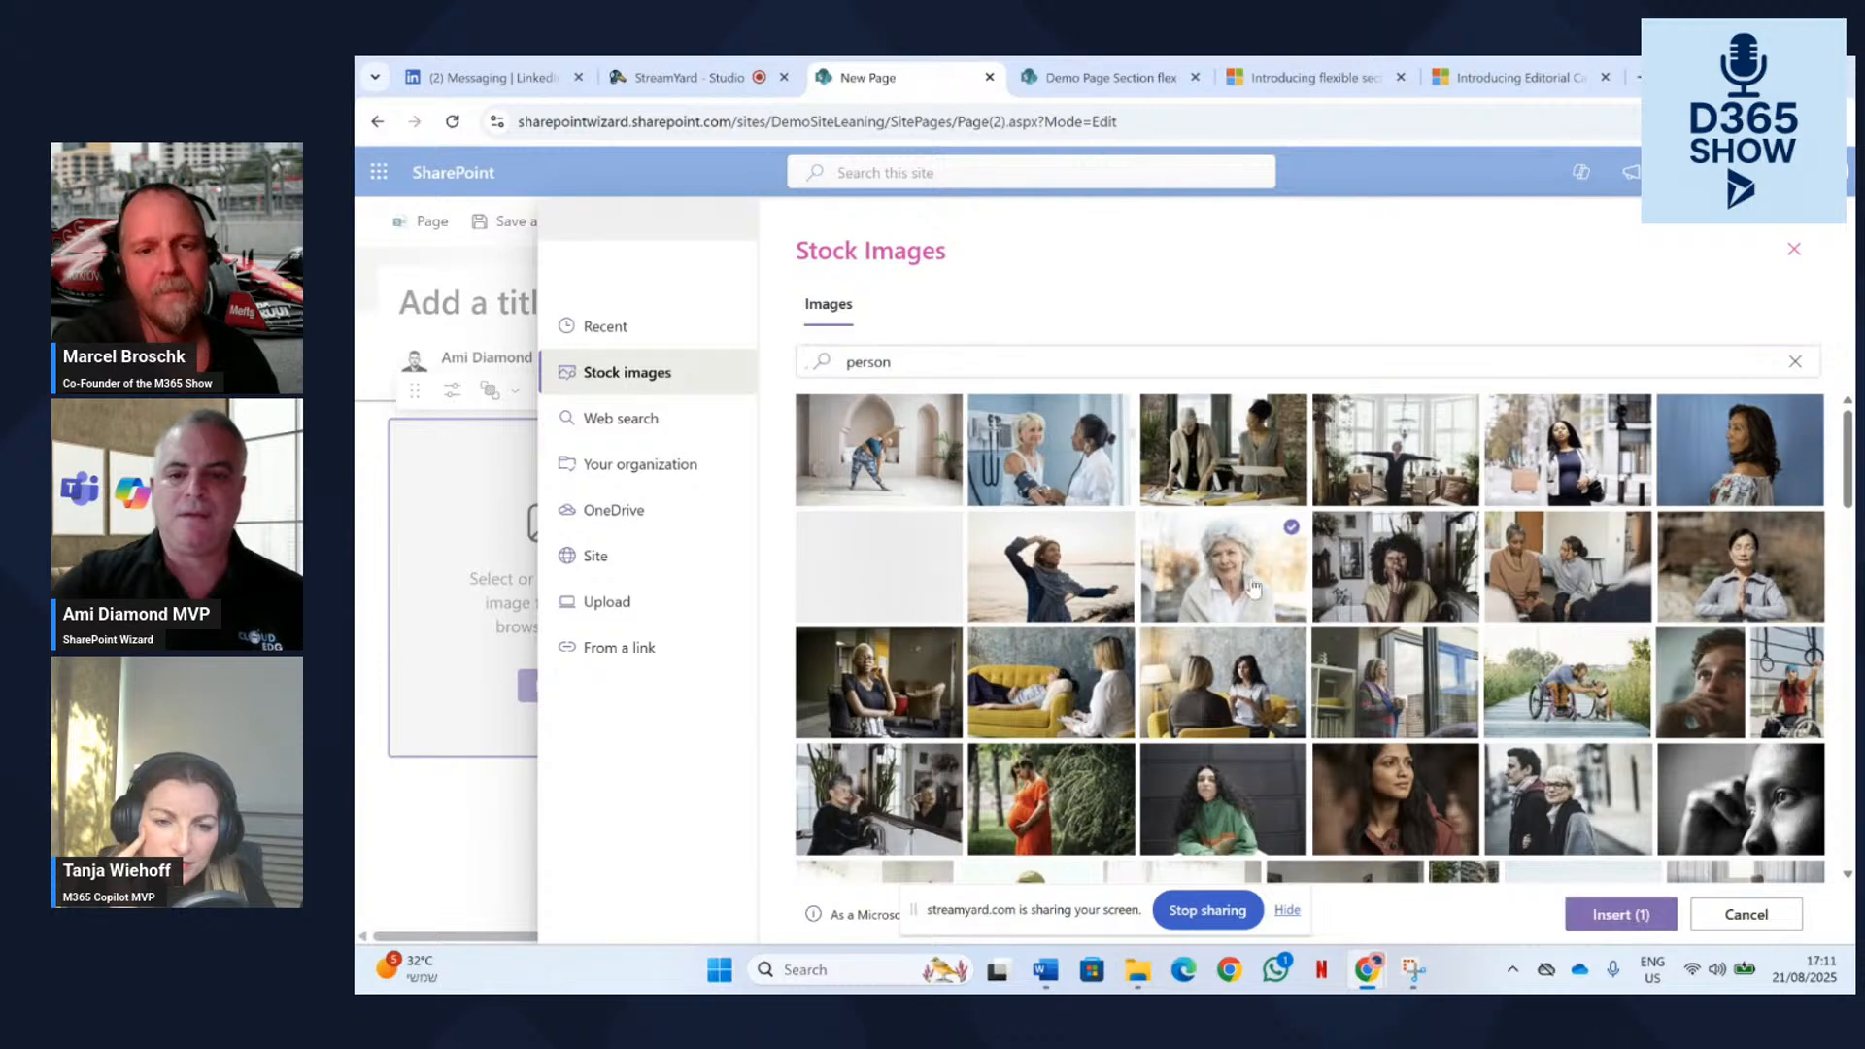
click(1630, 918)
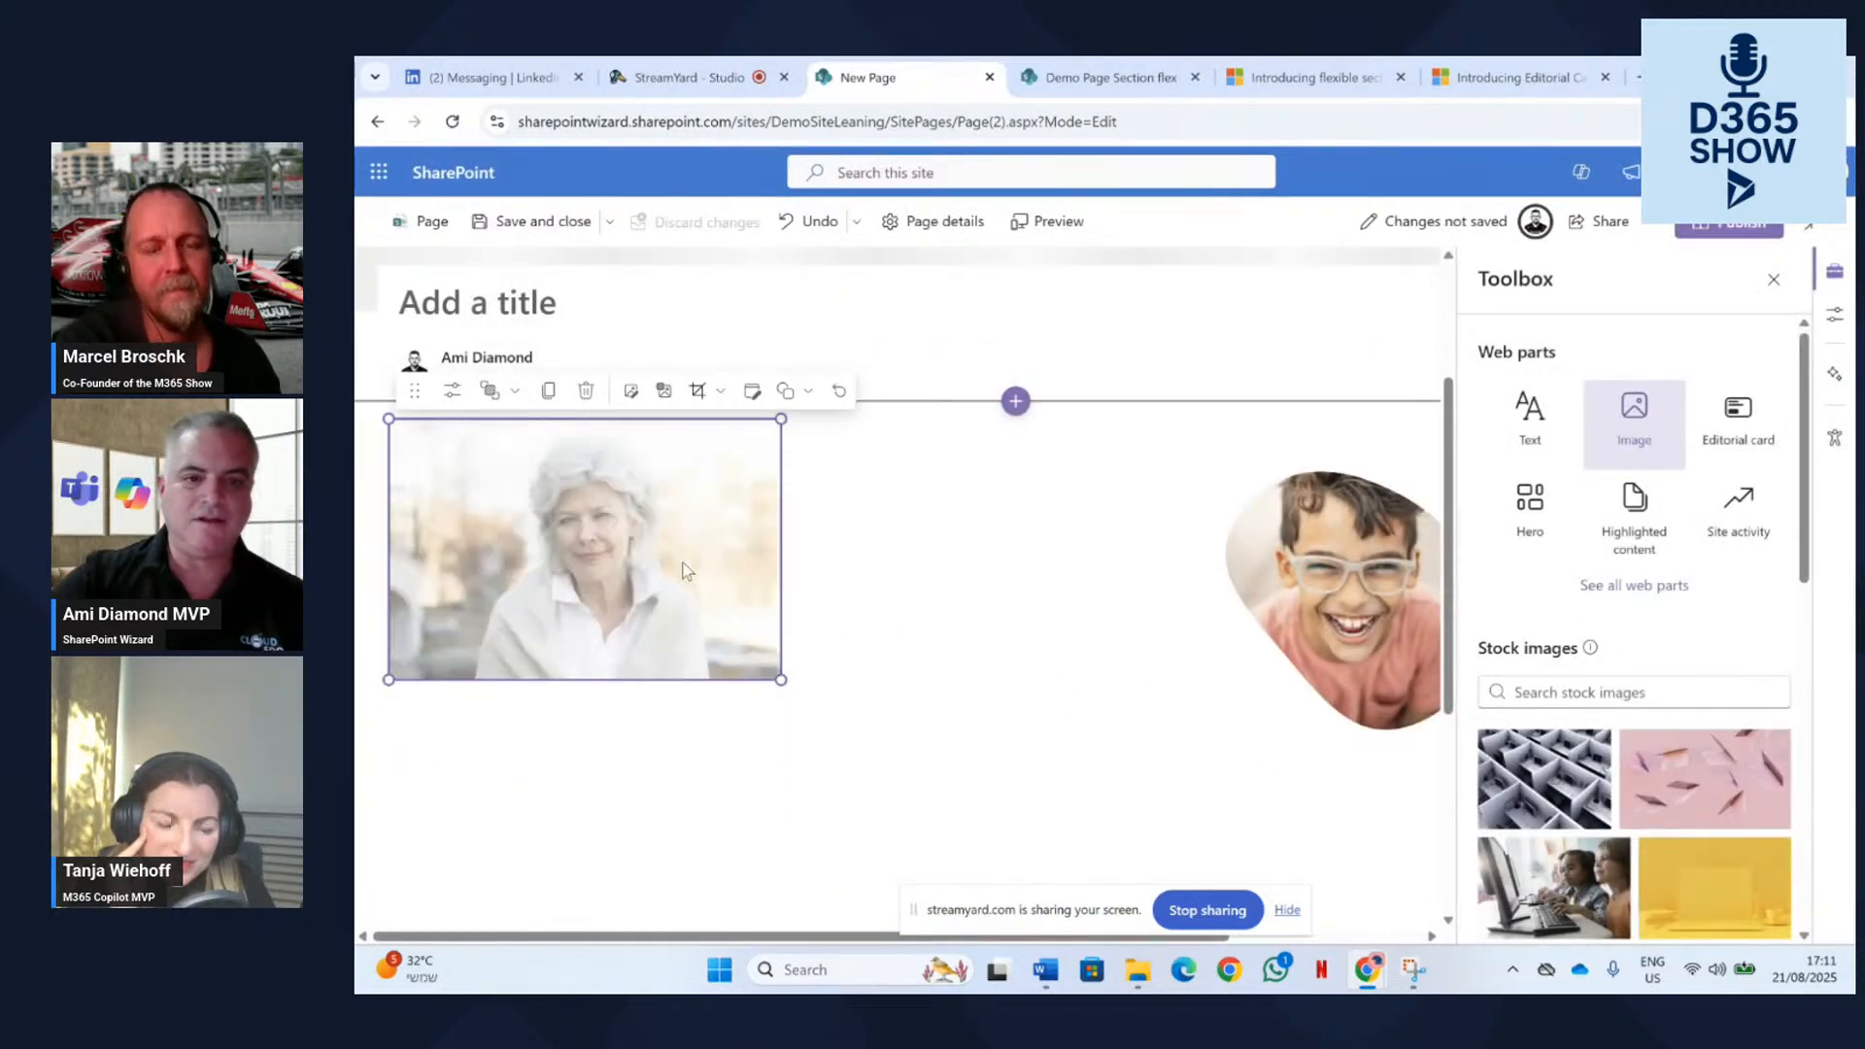
Give the woman's image the Teardrop shape and move it toward the middle of the section, beside the boy's image.
click(786, 395)
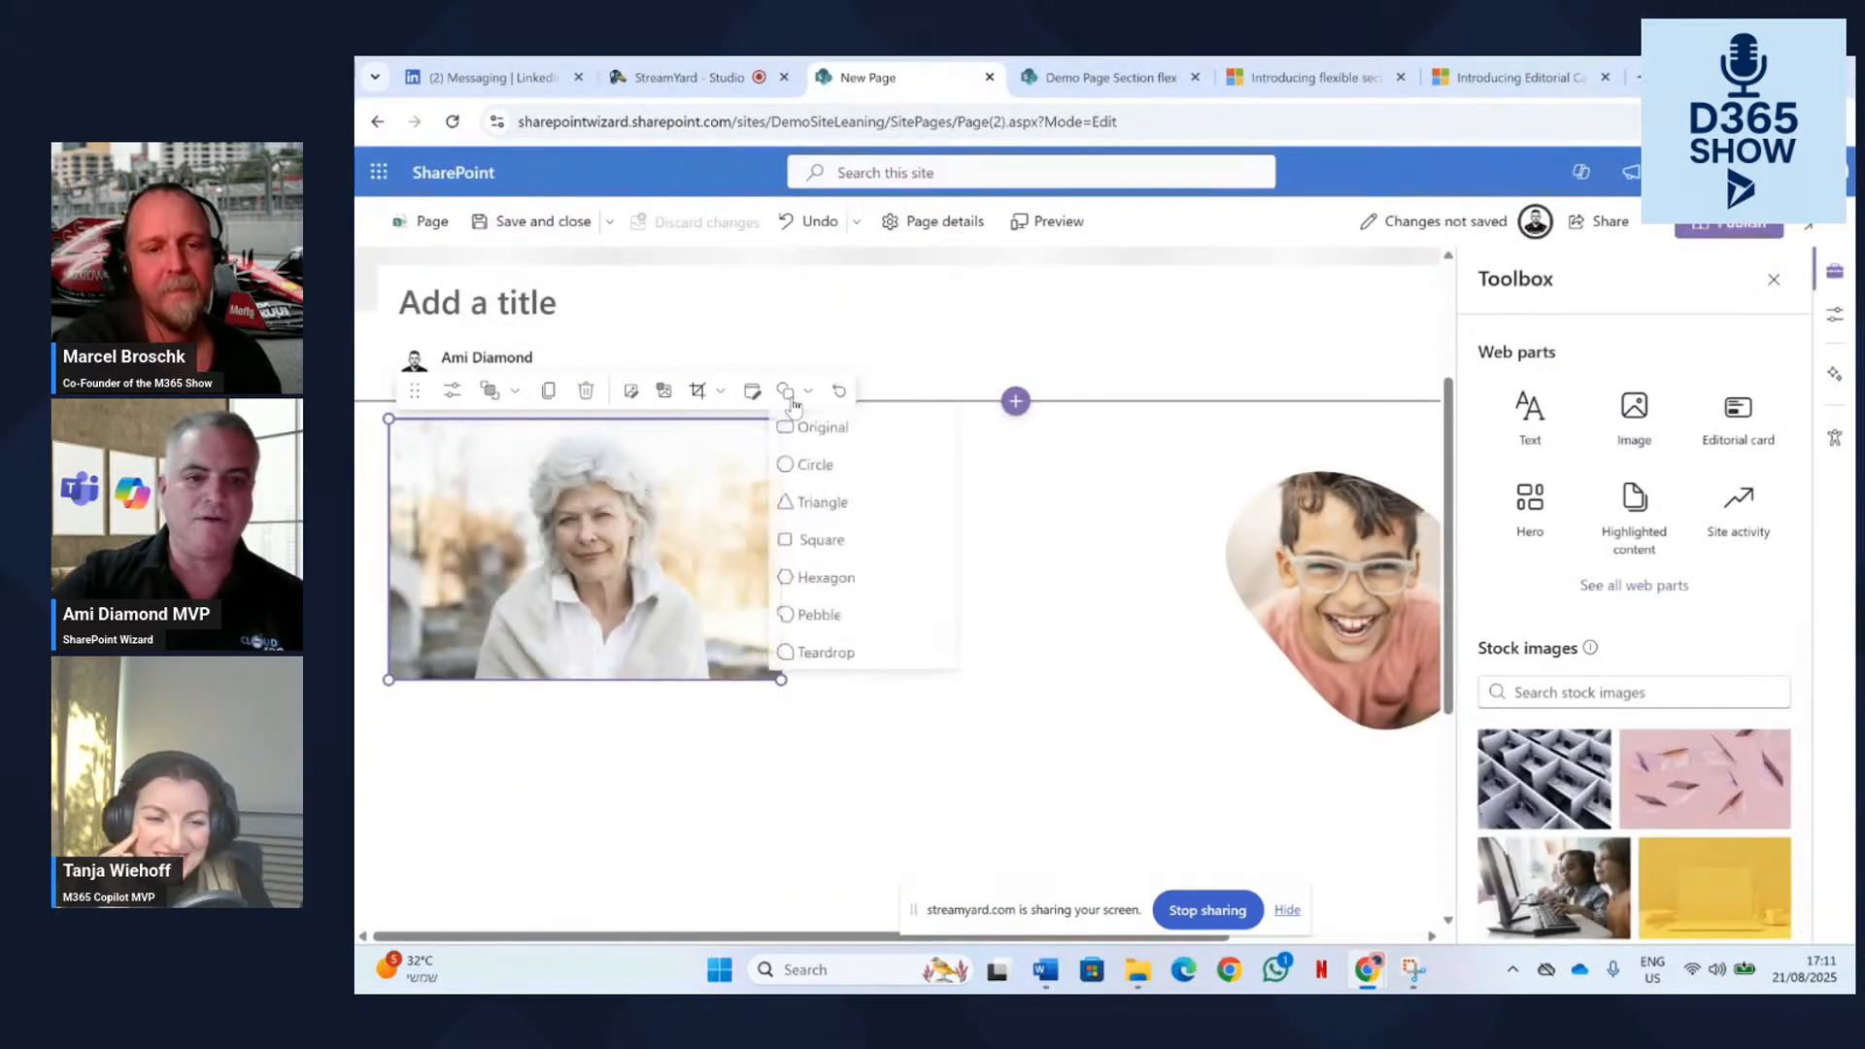
click(859, 653)
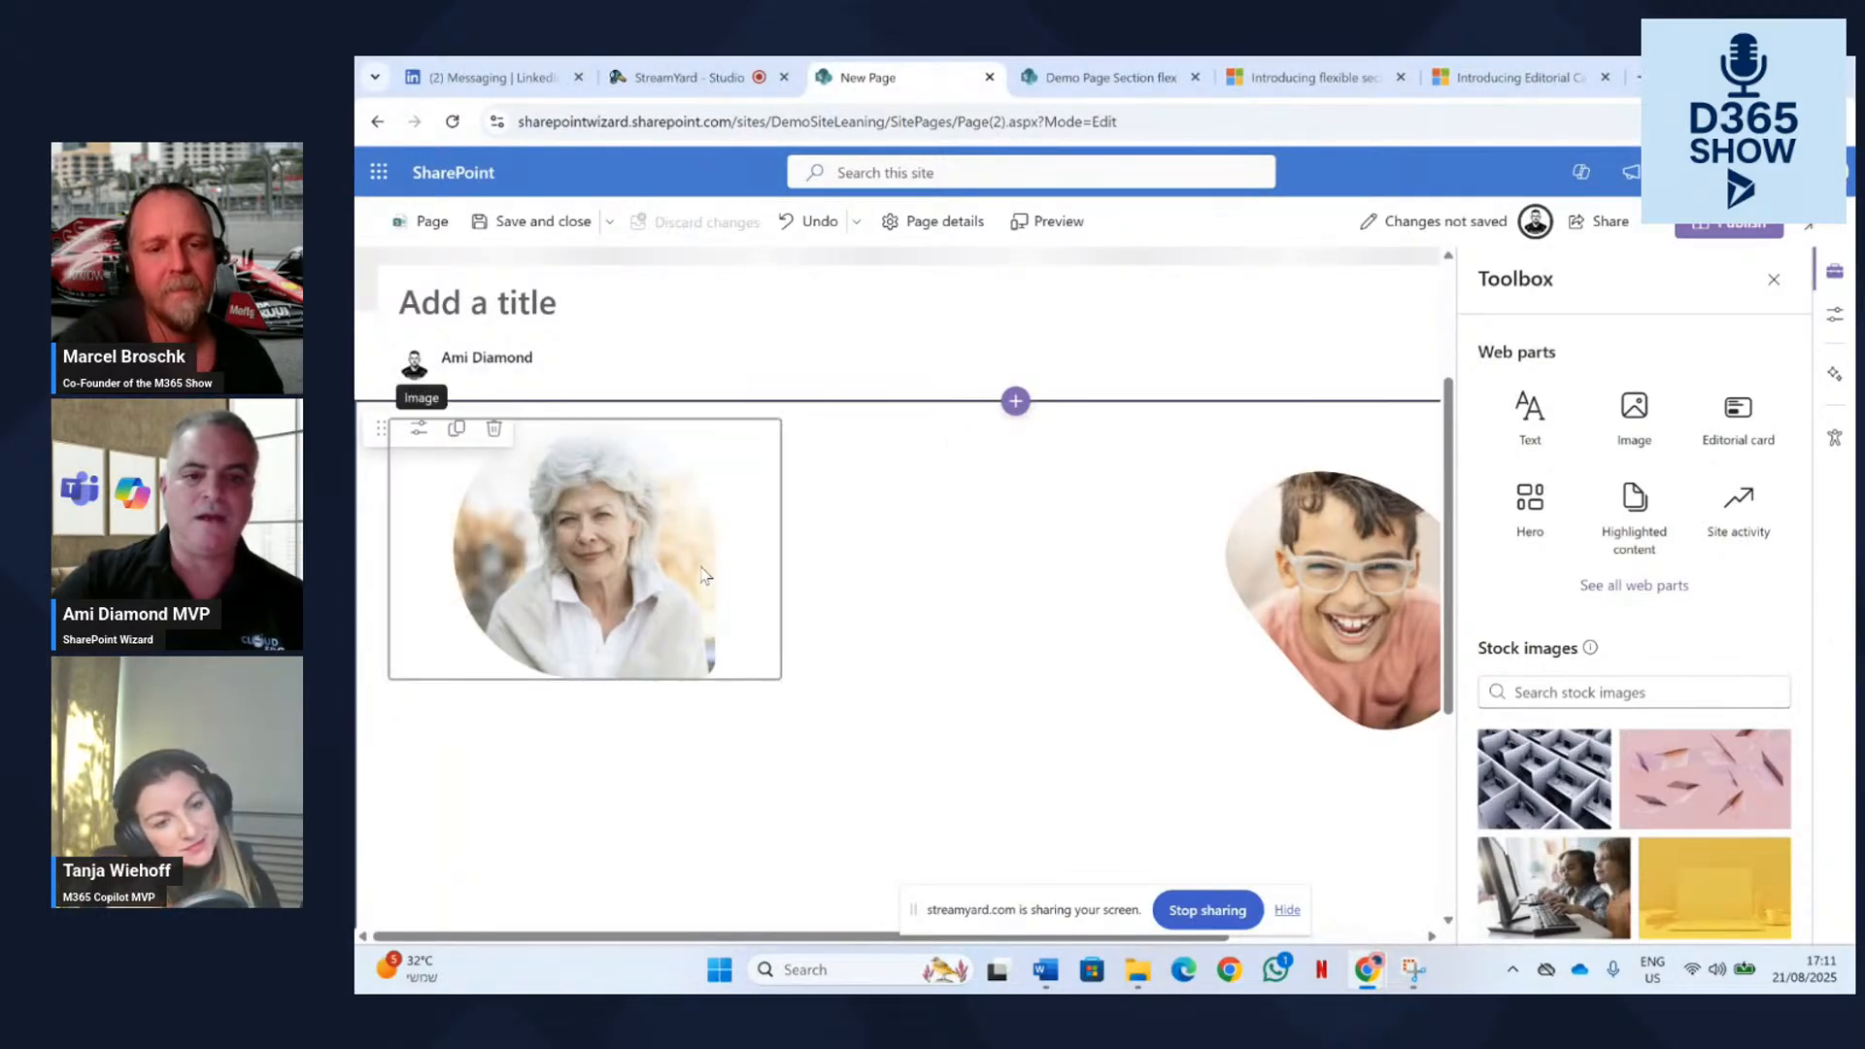
drag(704, 575, 1039, 586)
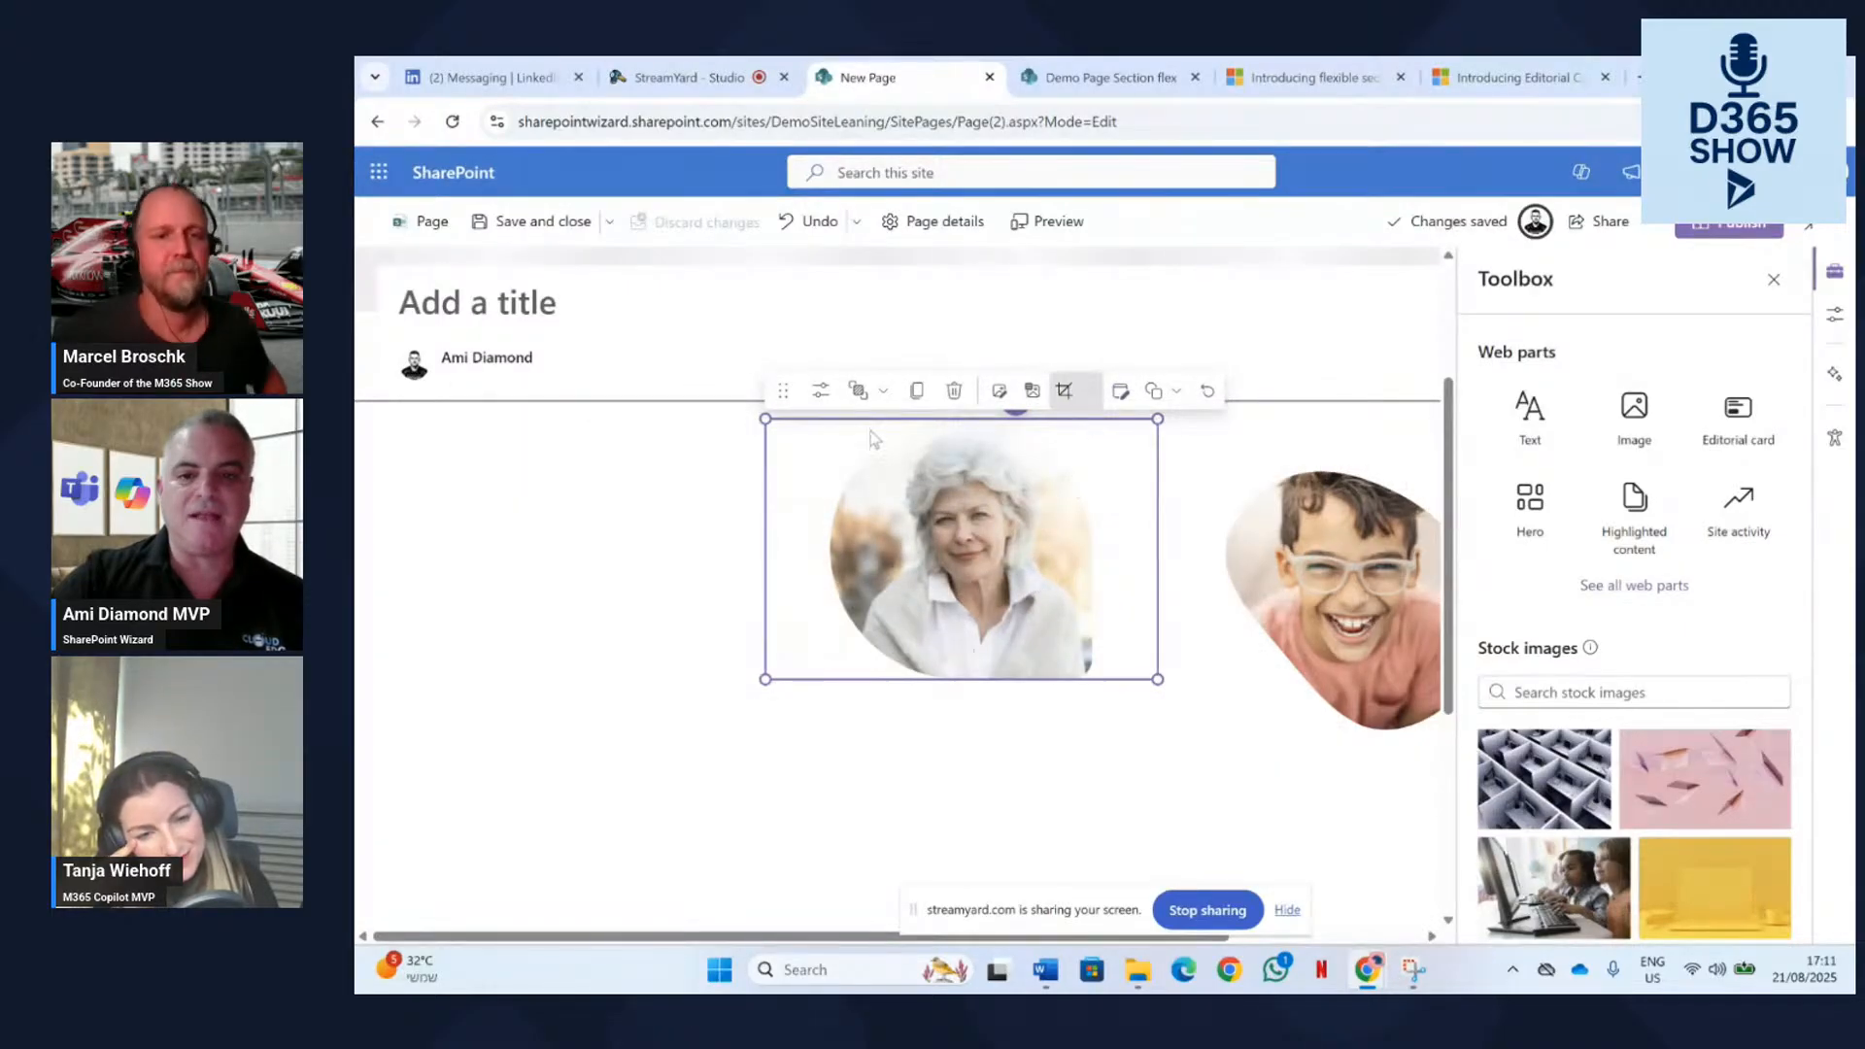
Overlap the woman's image on the boy's image and view its properties and the options for arranging items.
drag(856, 419, 1234, 487)
right_click(1331, 553)
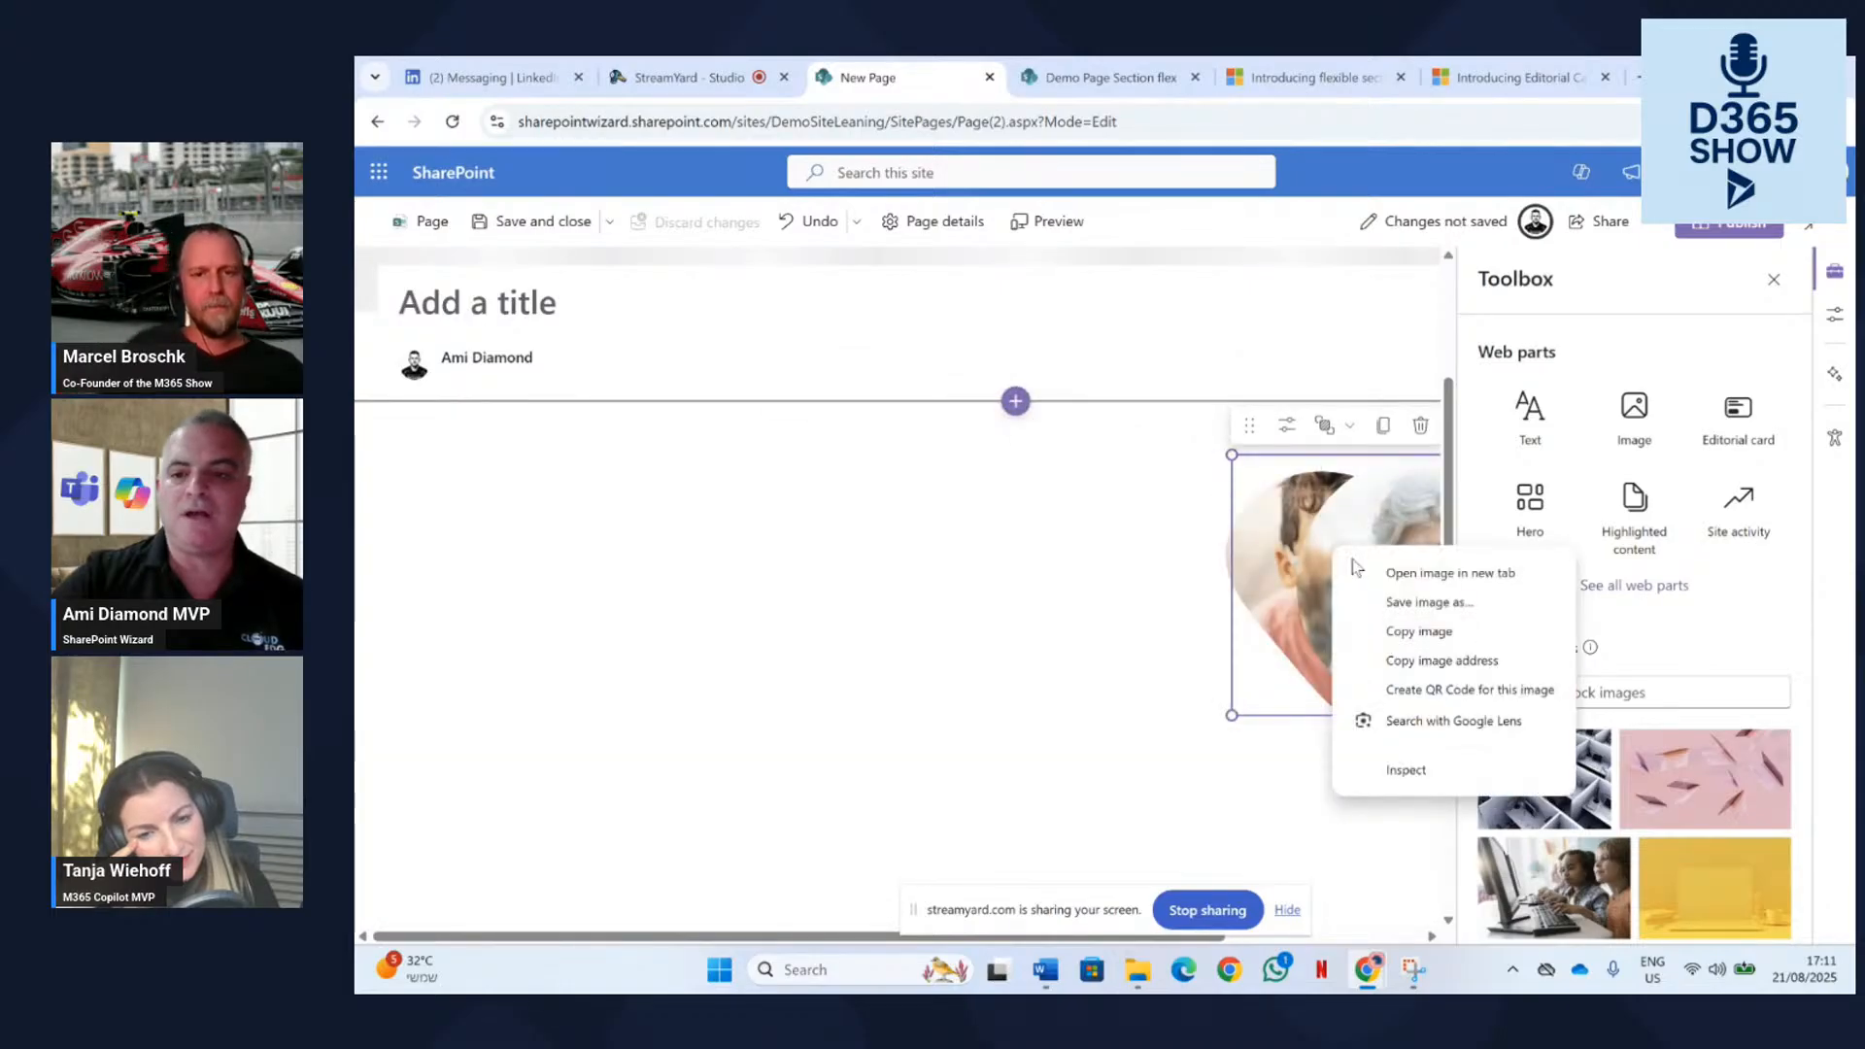
key(Escape)
click(1287, 425)
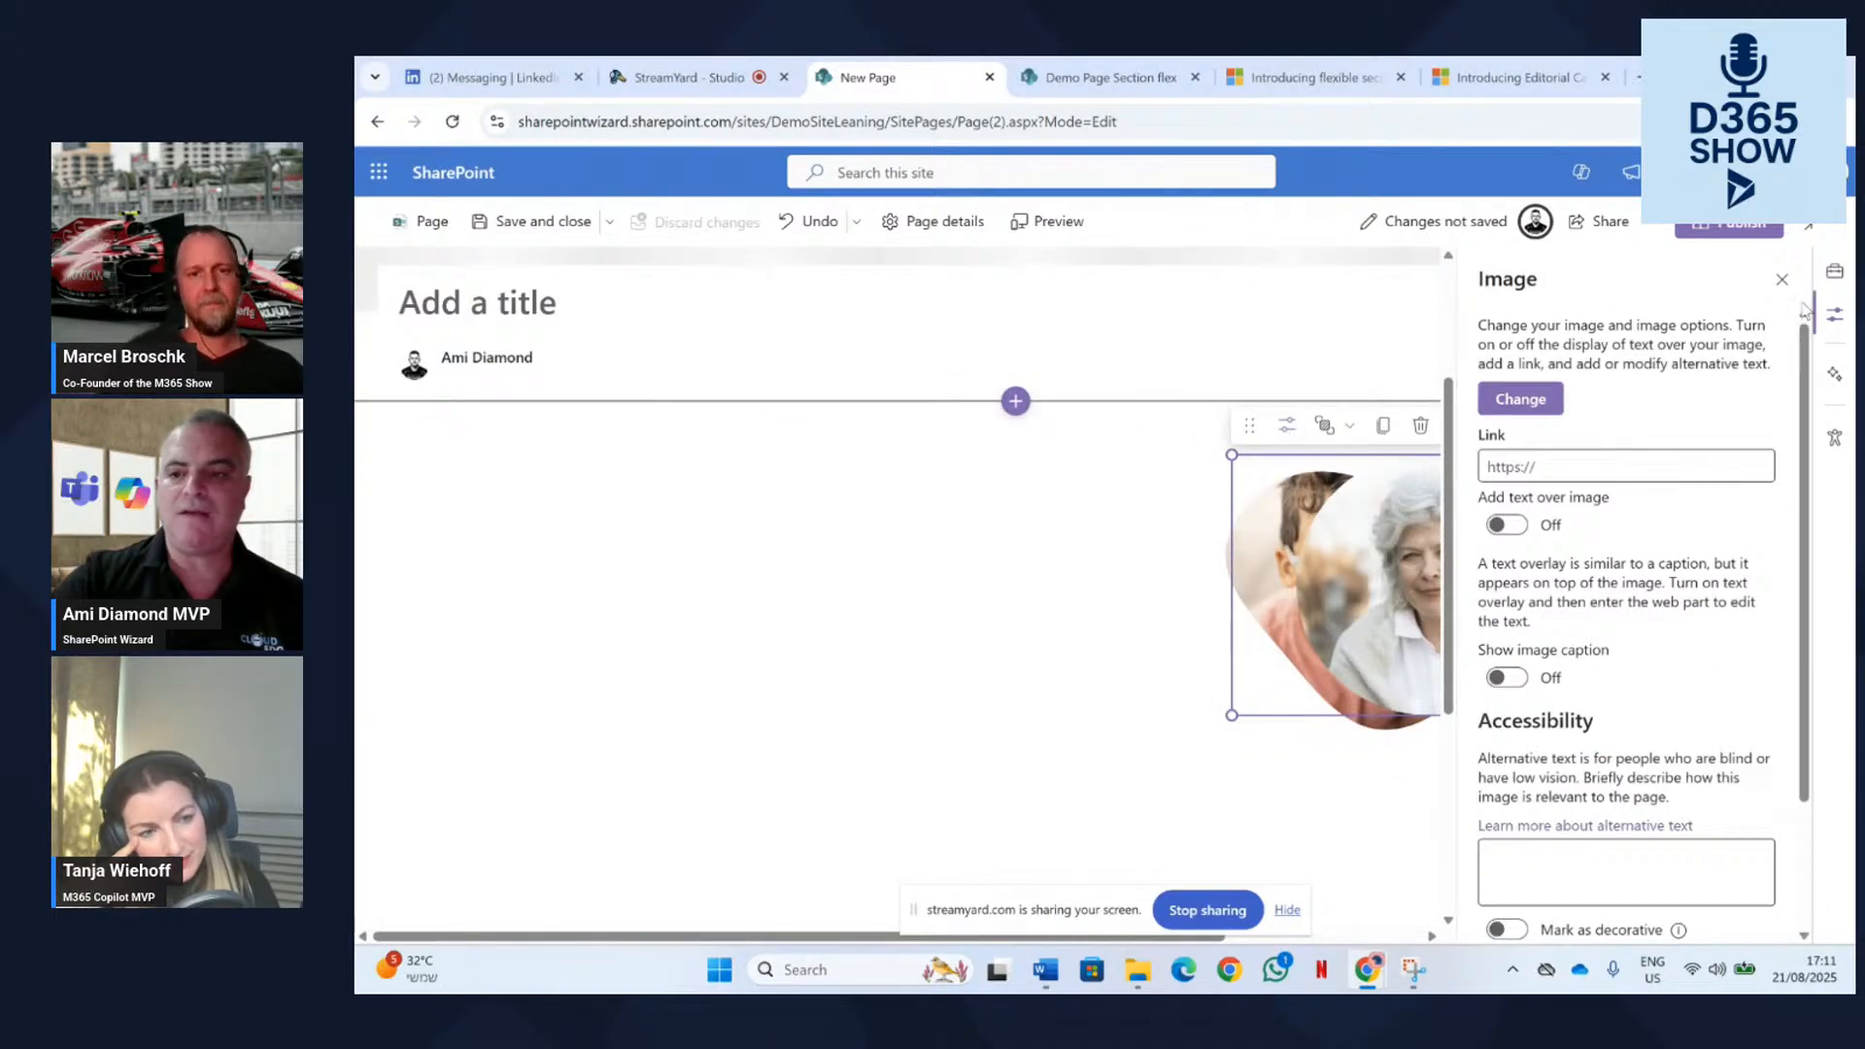
click(1781, 281)
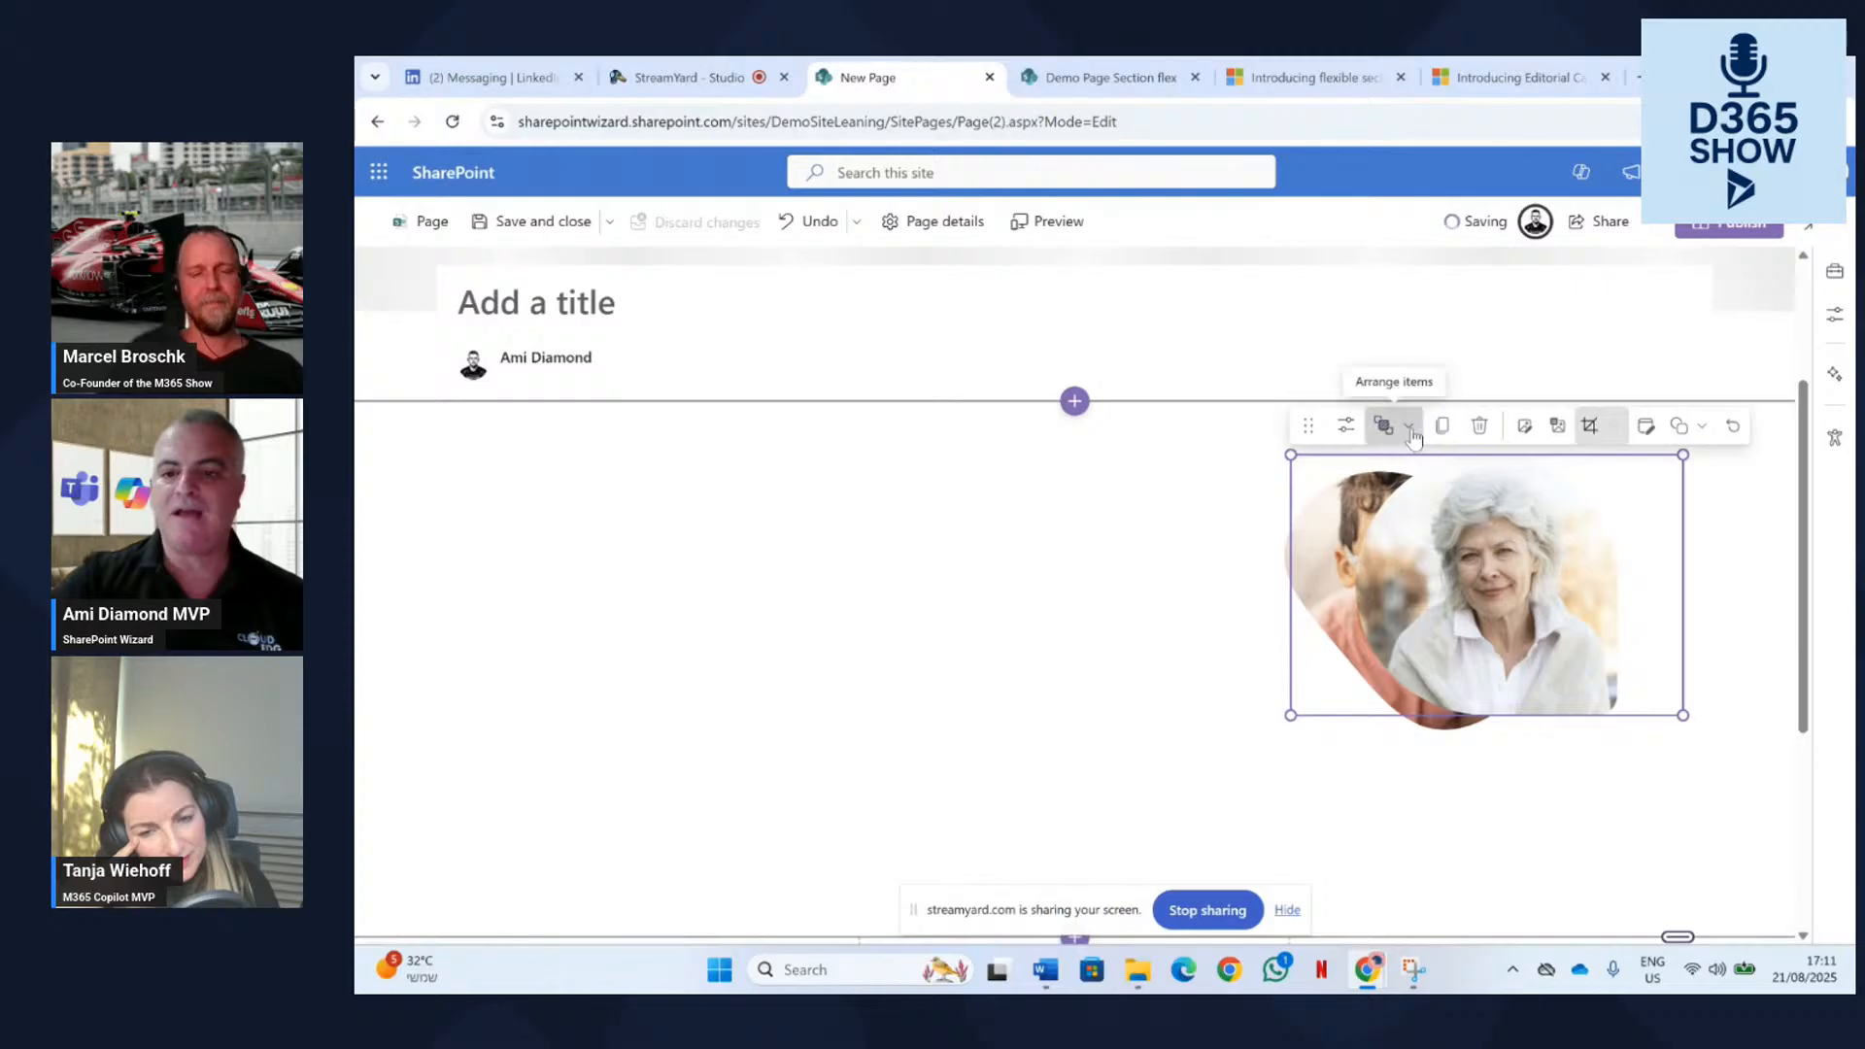
click(1386, 425)
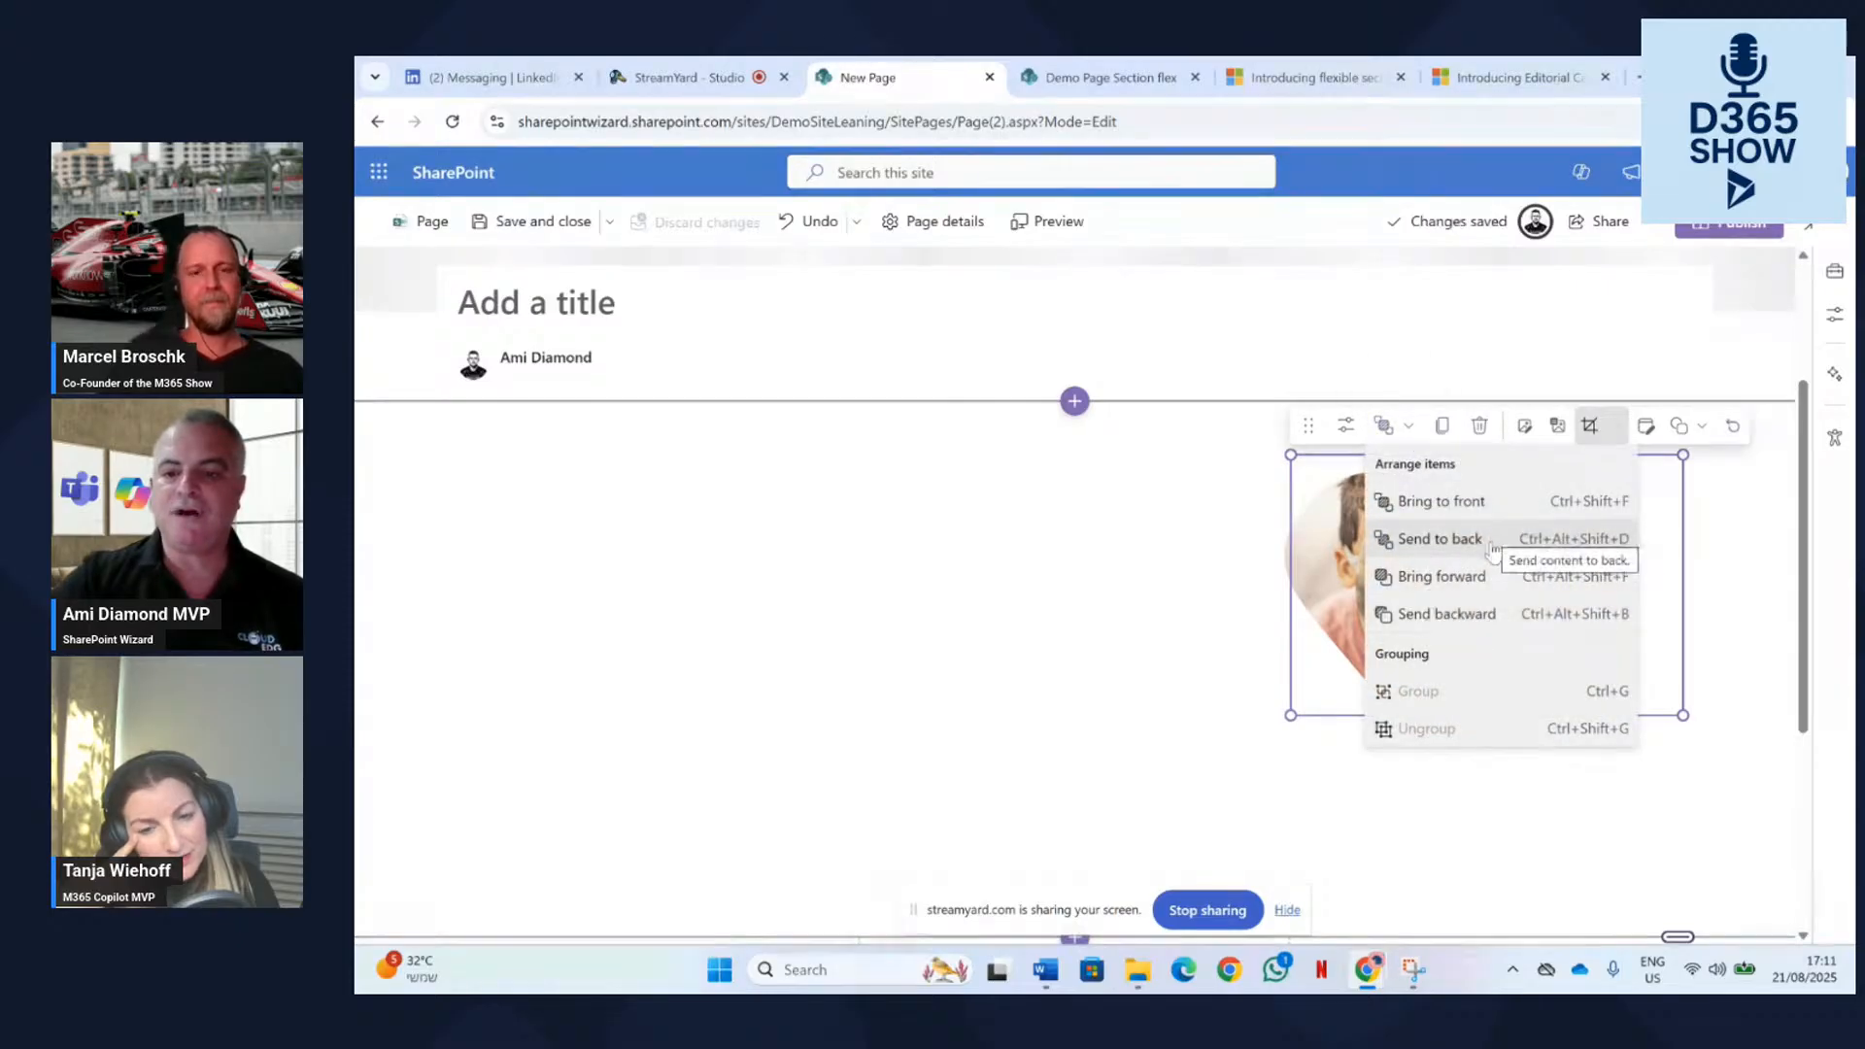
click(1117, 543)
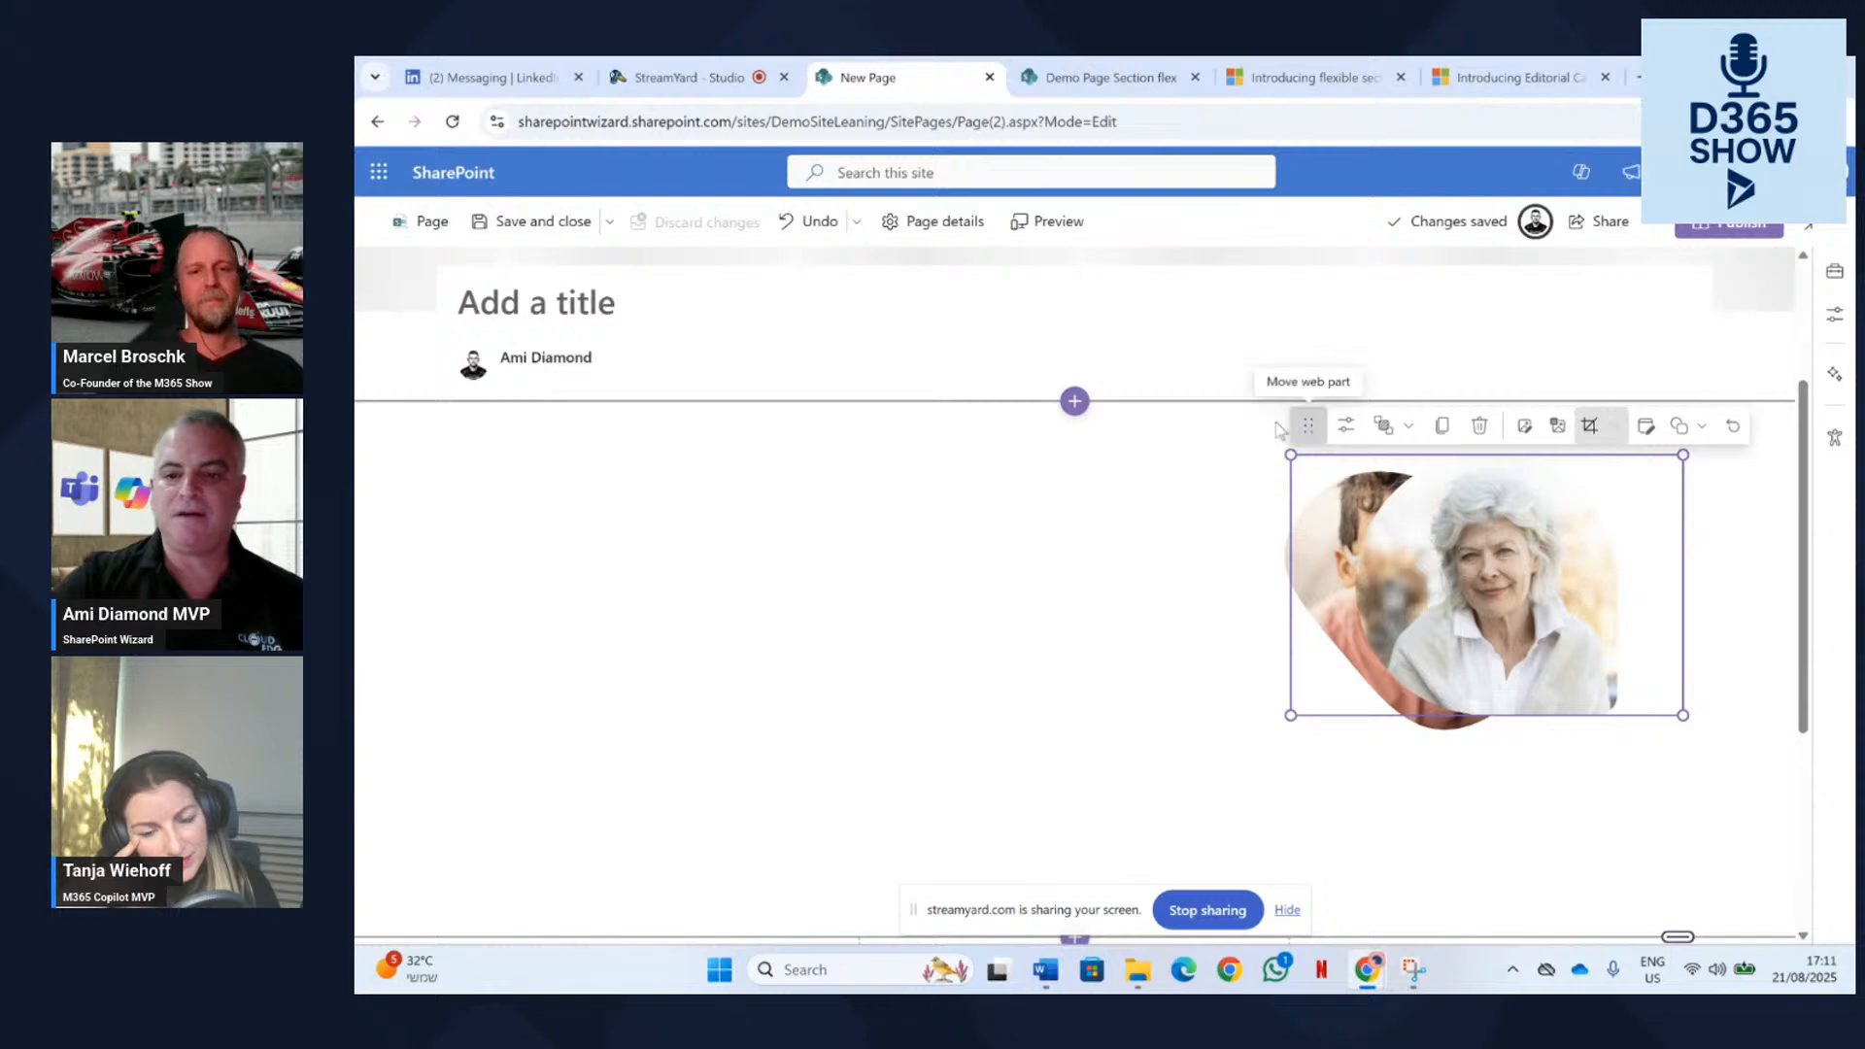
Move the woman's image clear of the boy's and add a Text web part reading "Copilot Team" beneath it.
drag(1316, 428, 806, 544)
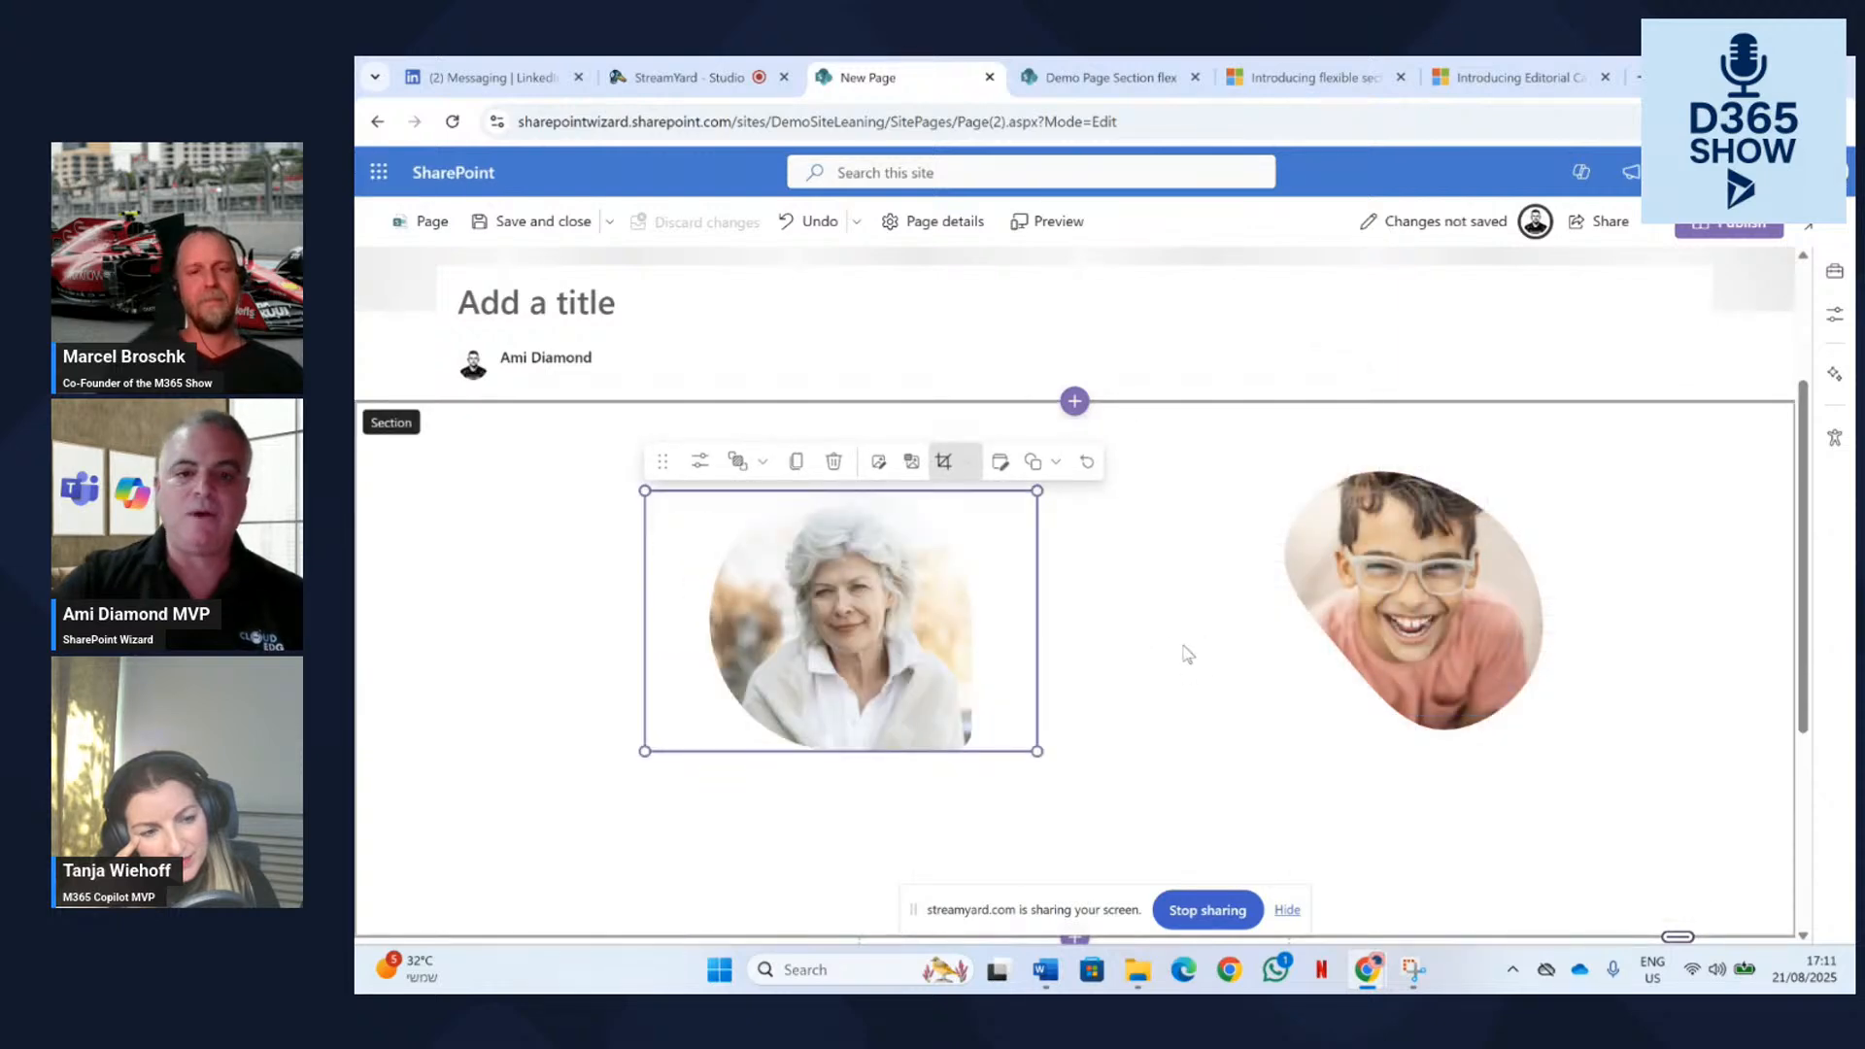
click(1836, 274)
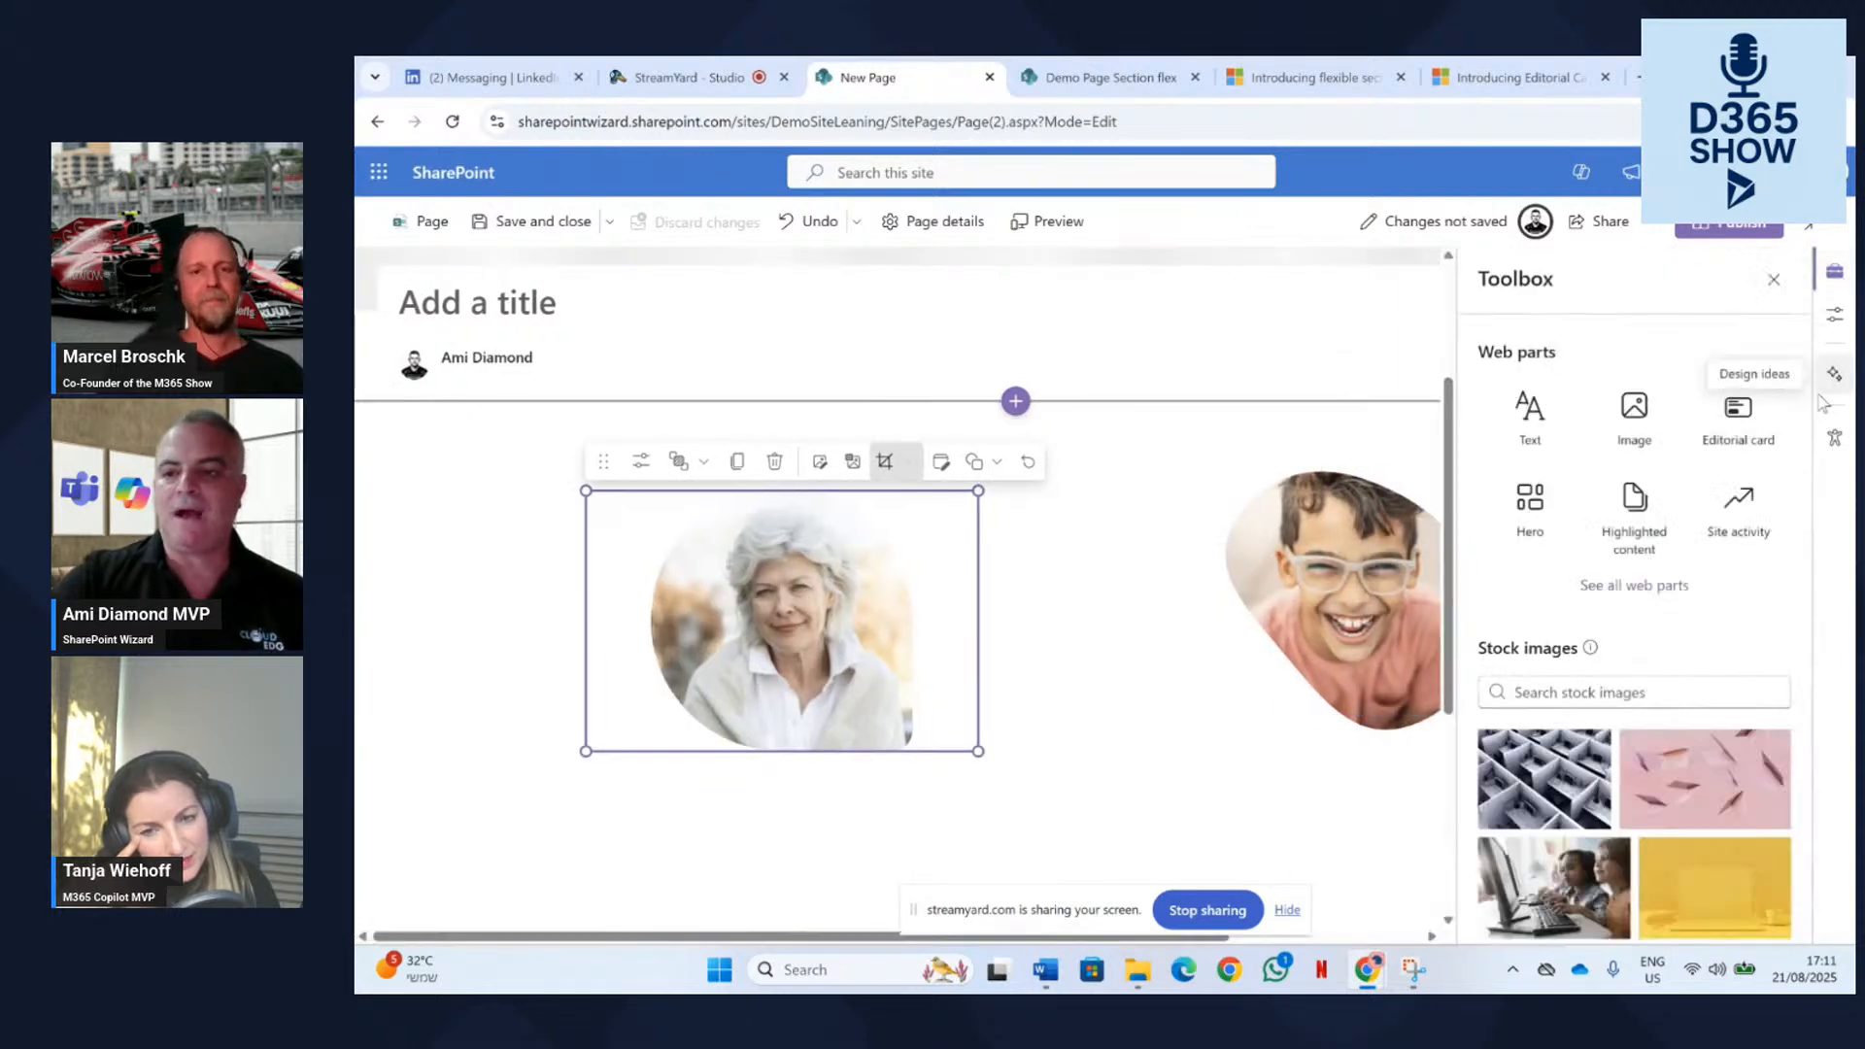
click(1542, 428)
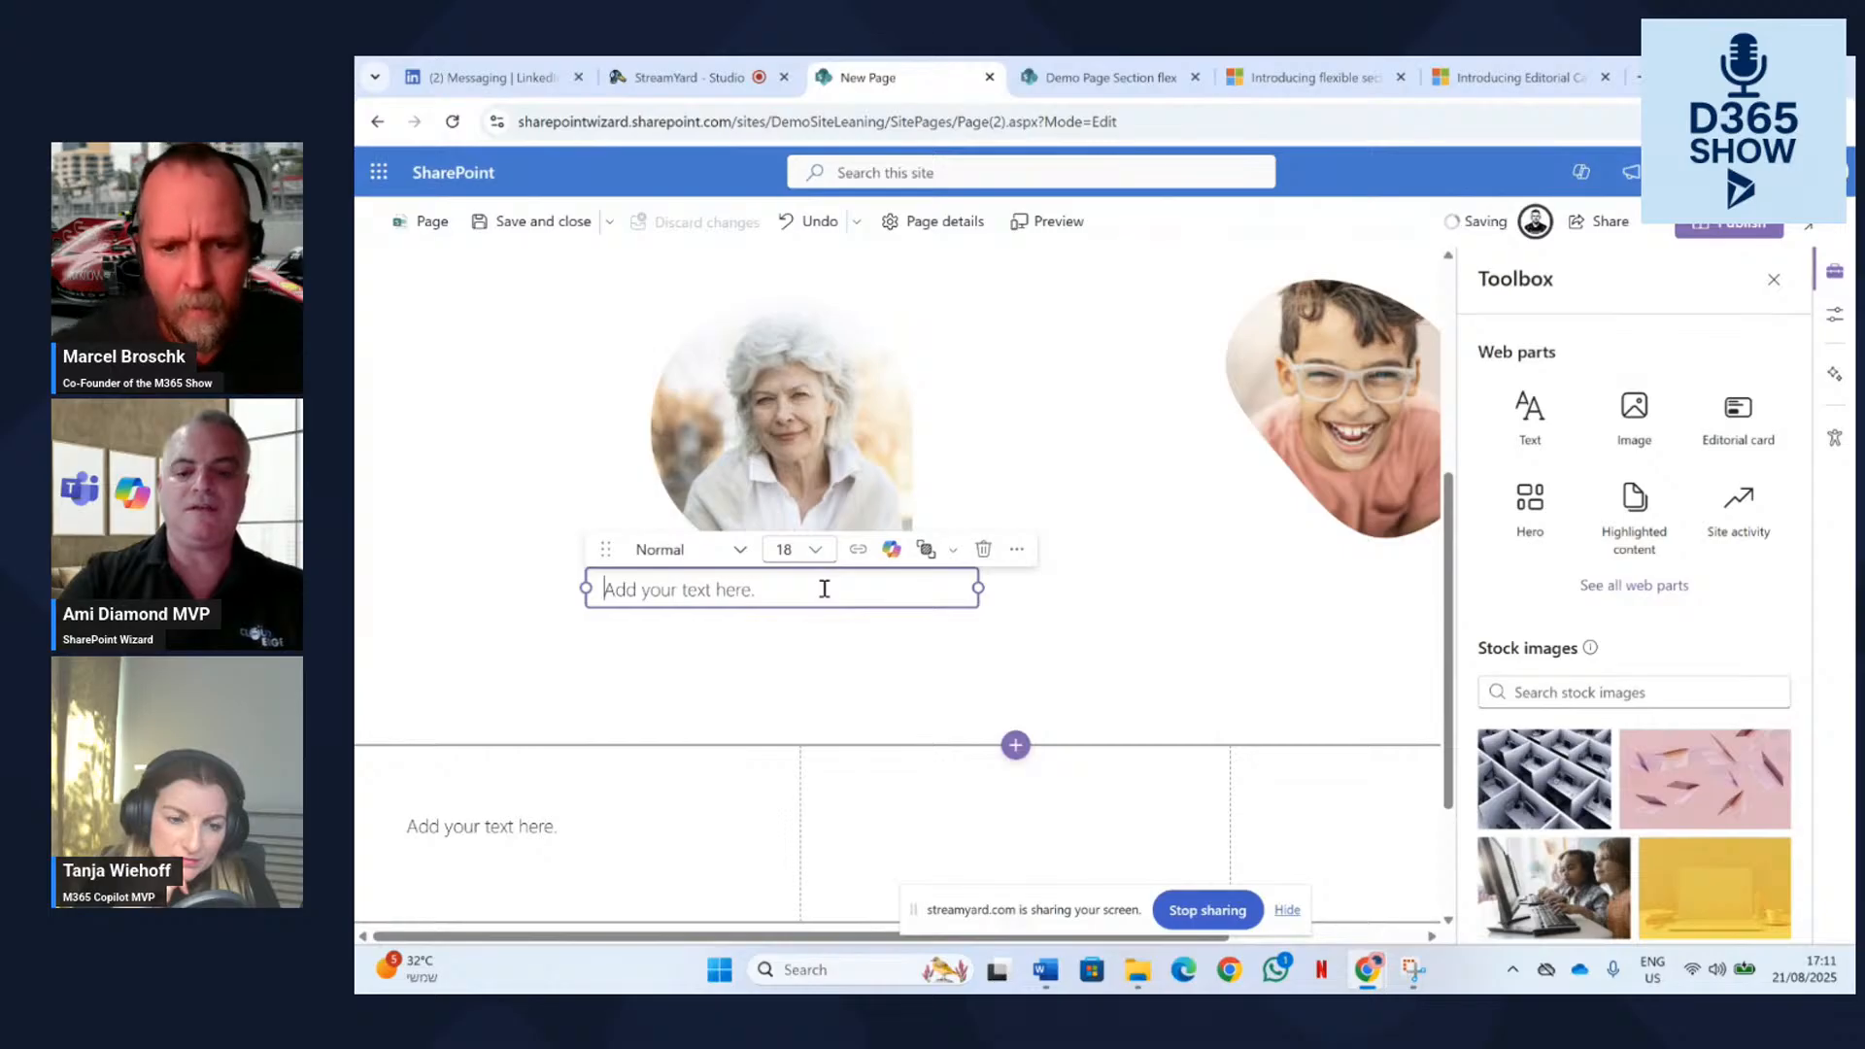
text(Copilot Team)
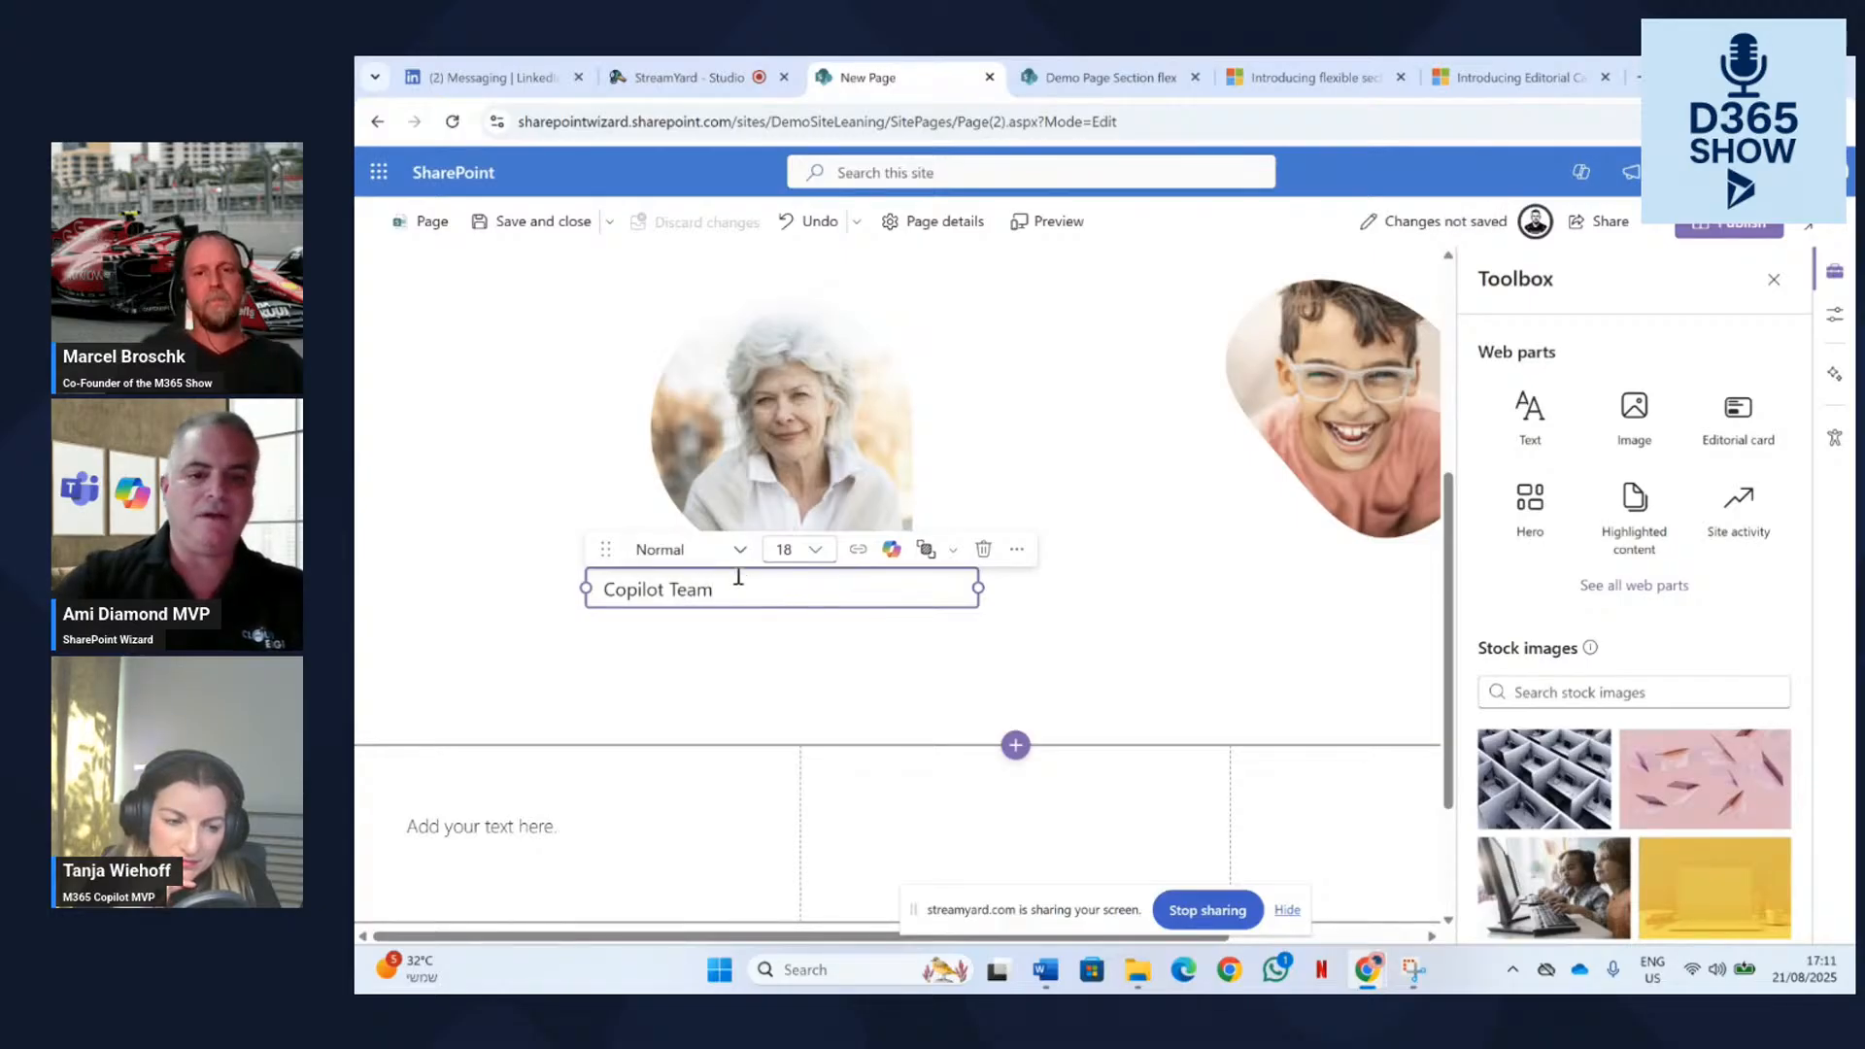
Format the "Copilot Team" text with the Pull quote style and set its font size to 68.
drag(738, 577, 586, 586)
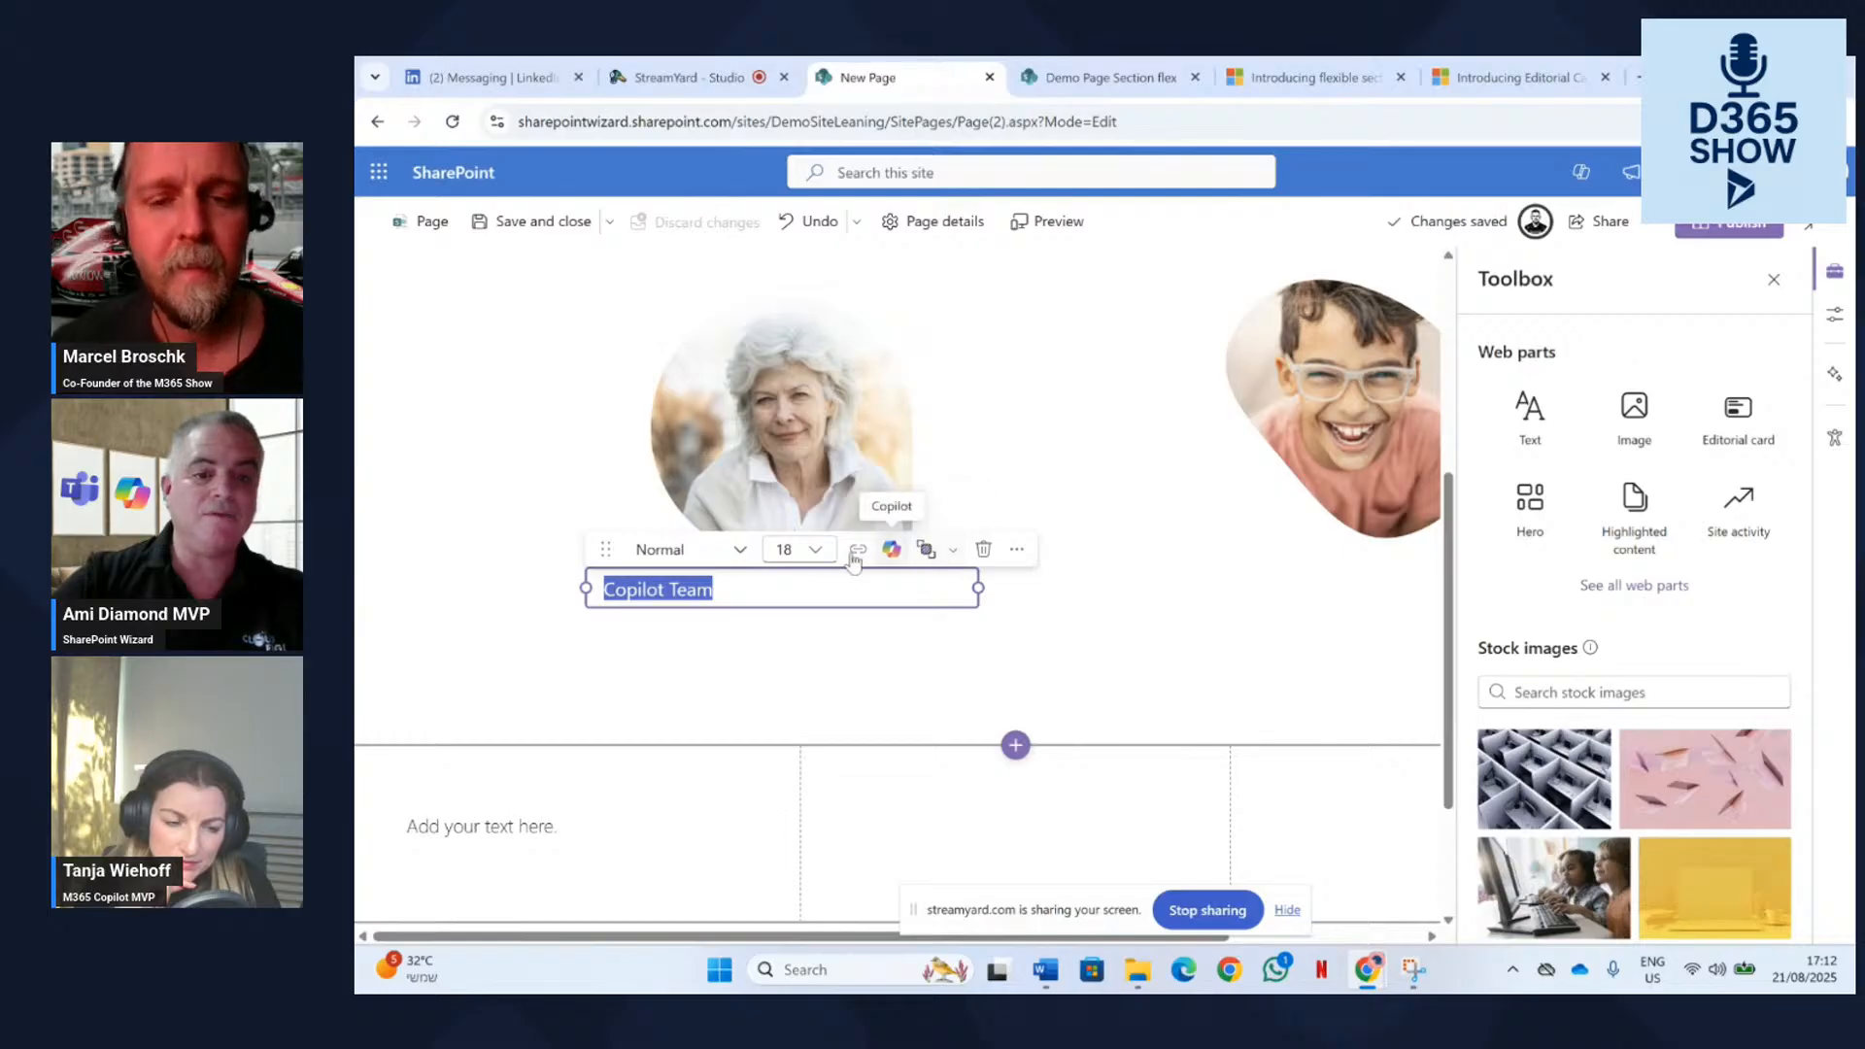
click(733, 549)
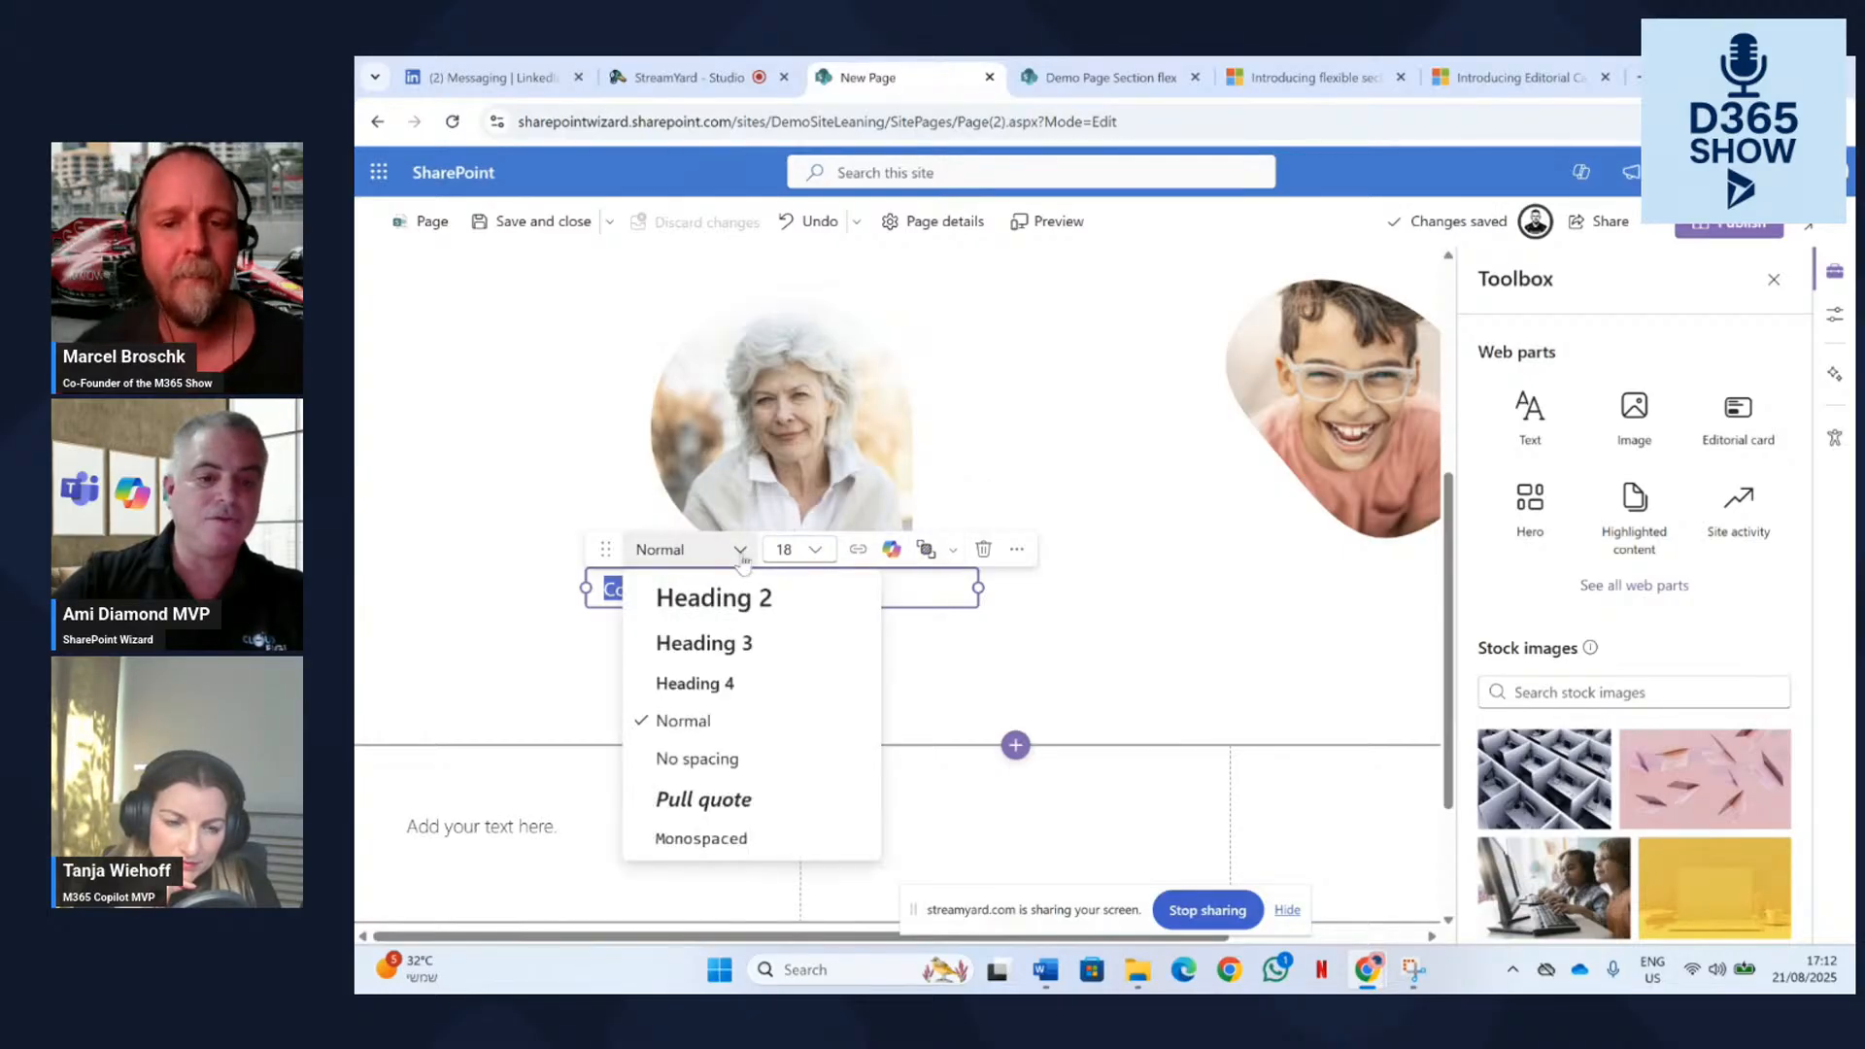
click(734, 804)
click(831, 552)
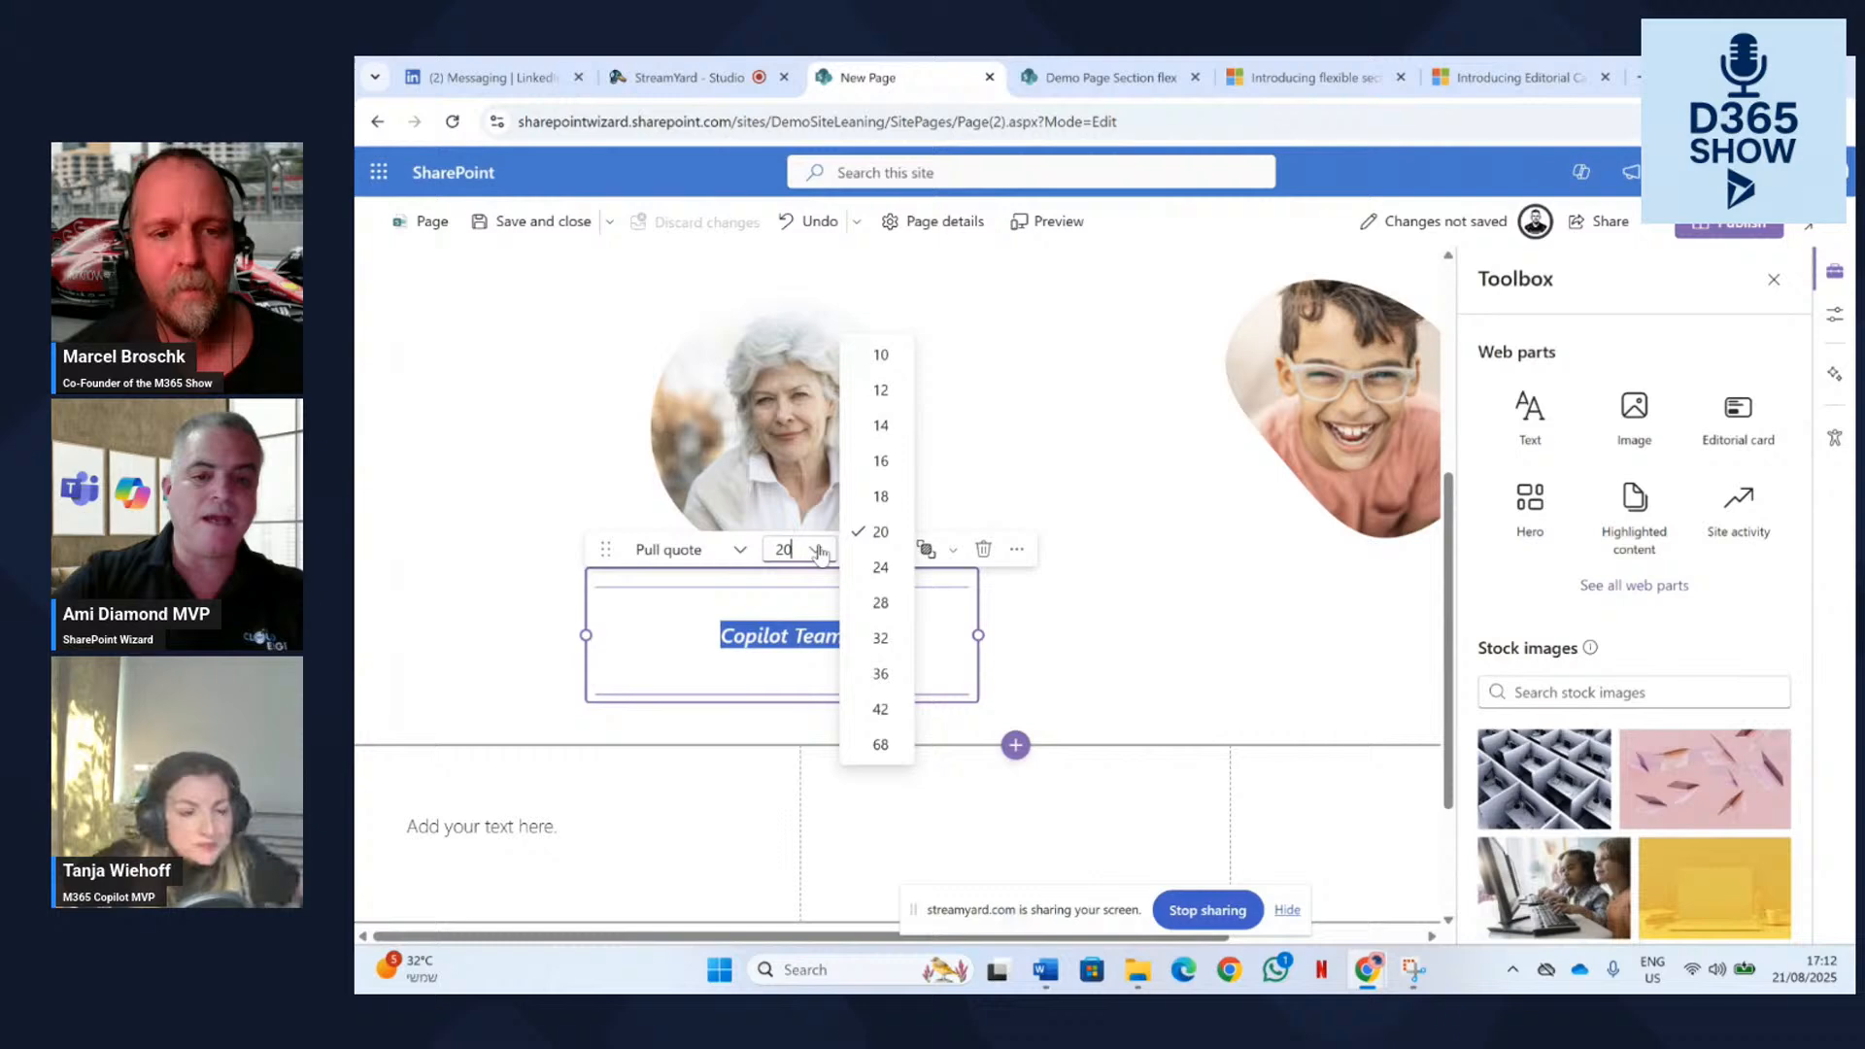
click(883, 748)
click(1081, 603)
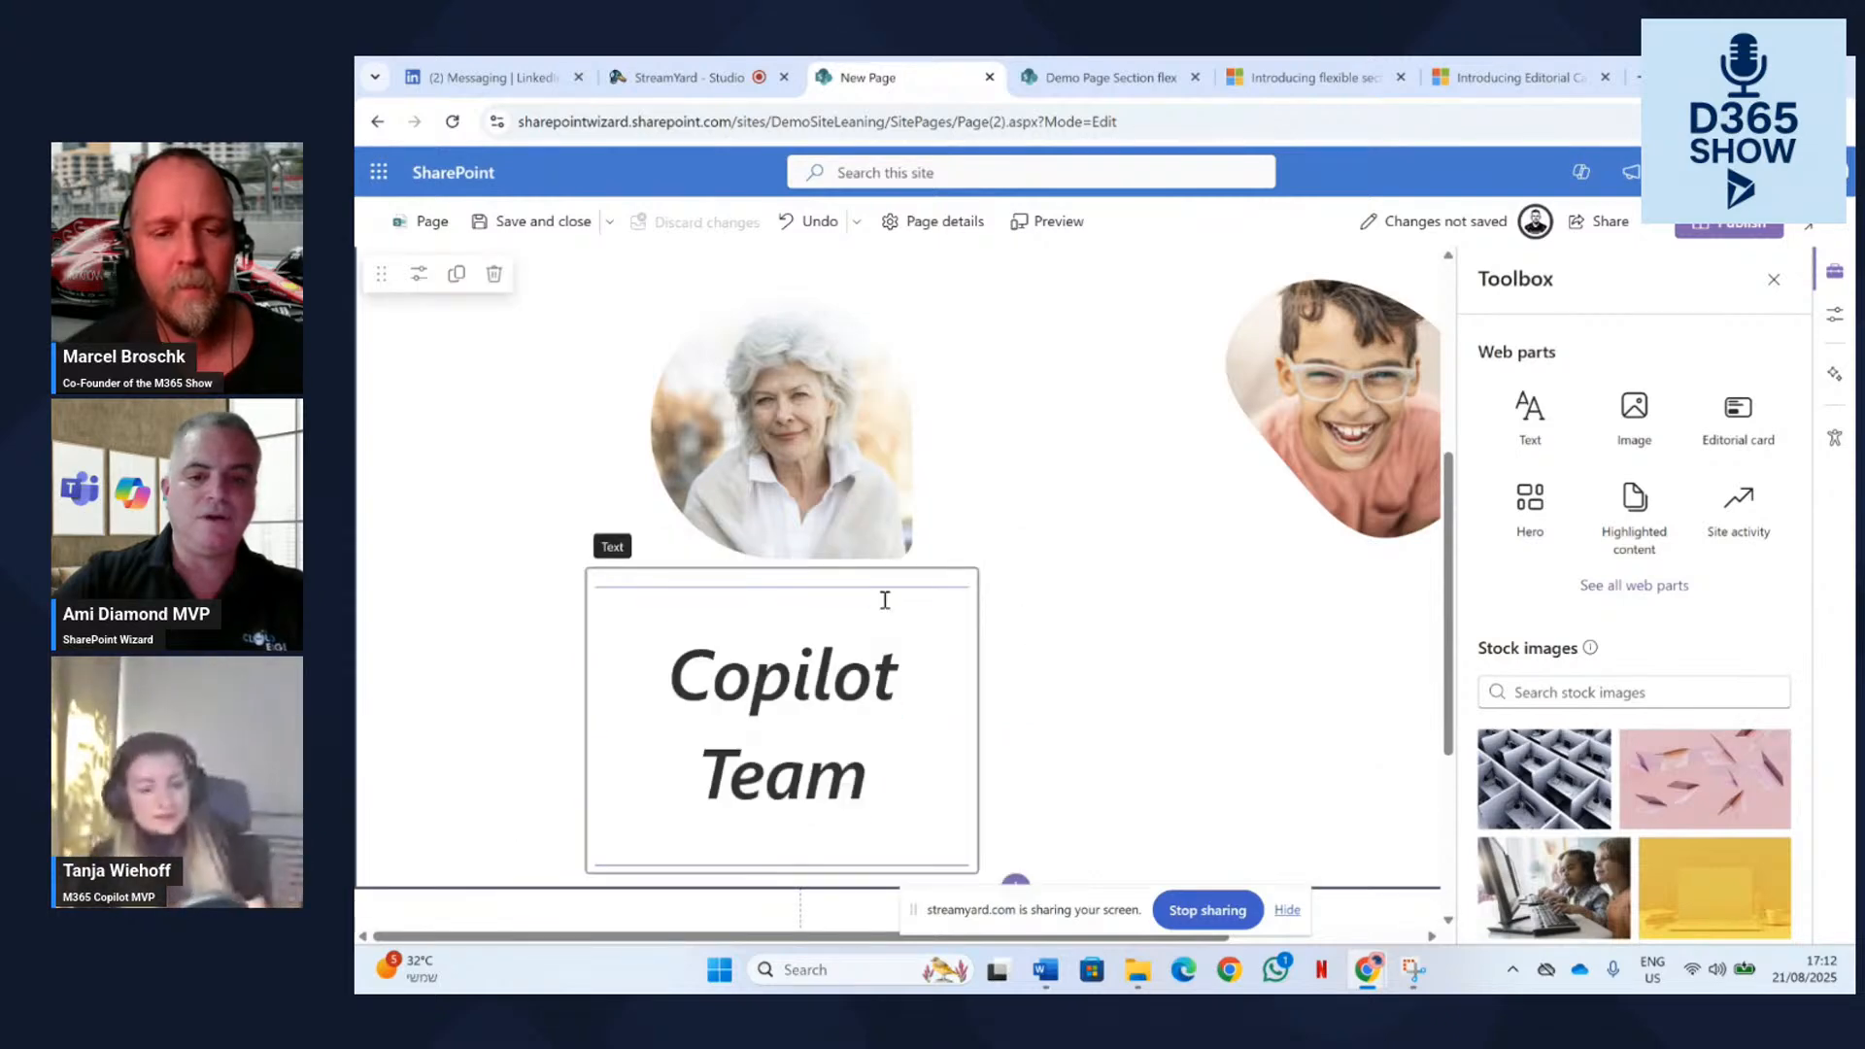
Move the "Copilot Team" text up beside the woman's image, into the space between the two portraits.
click(864, 577)
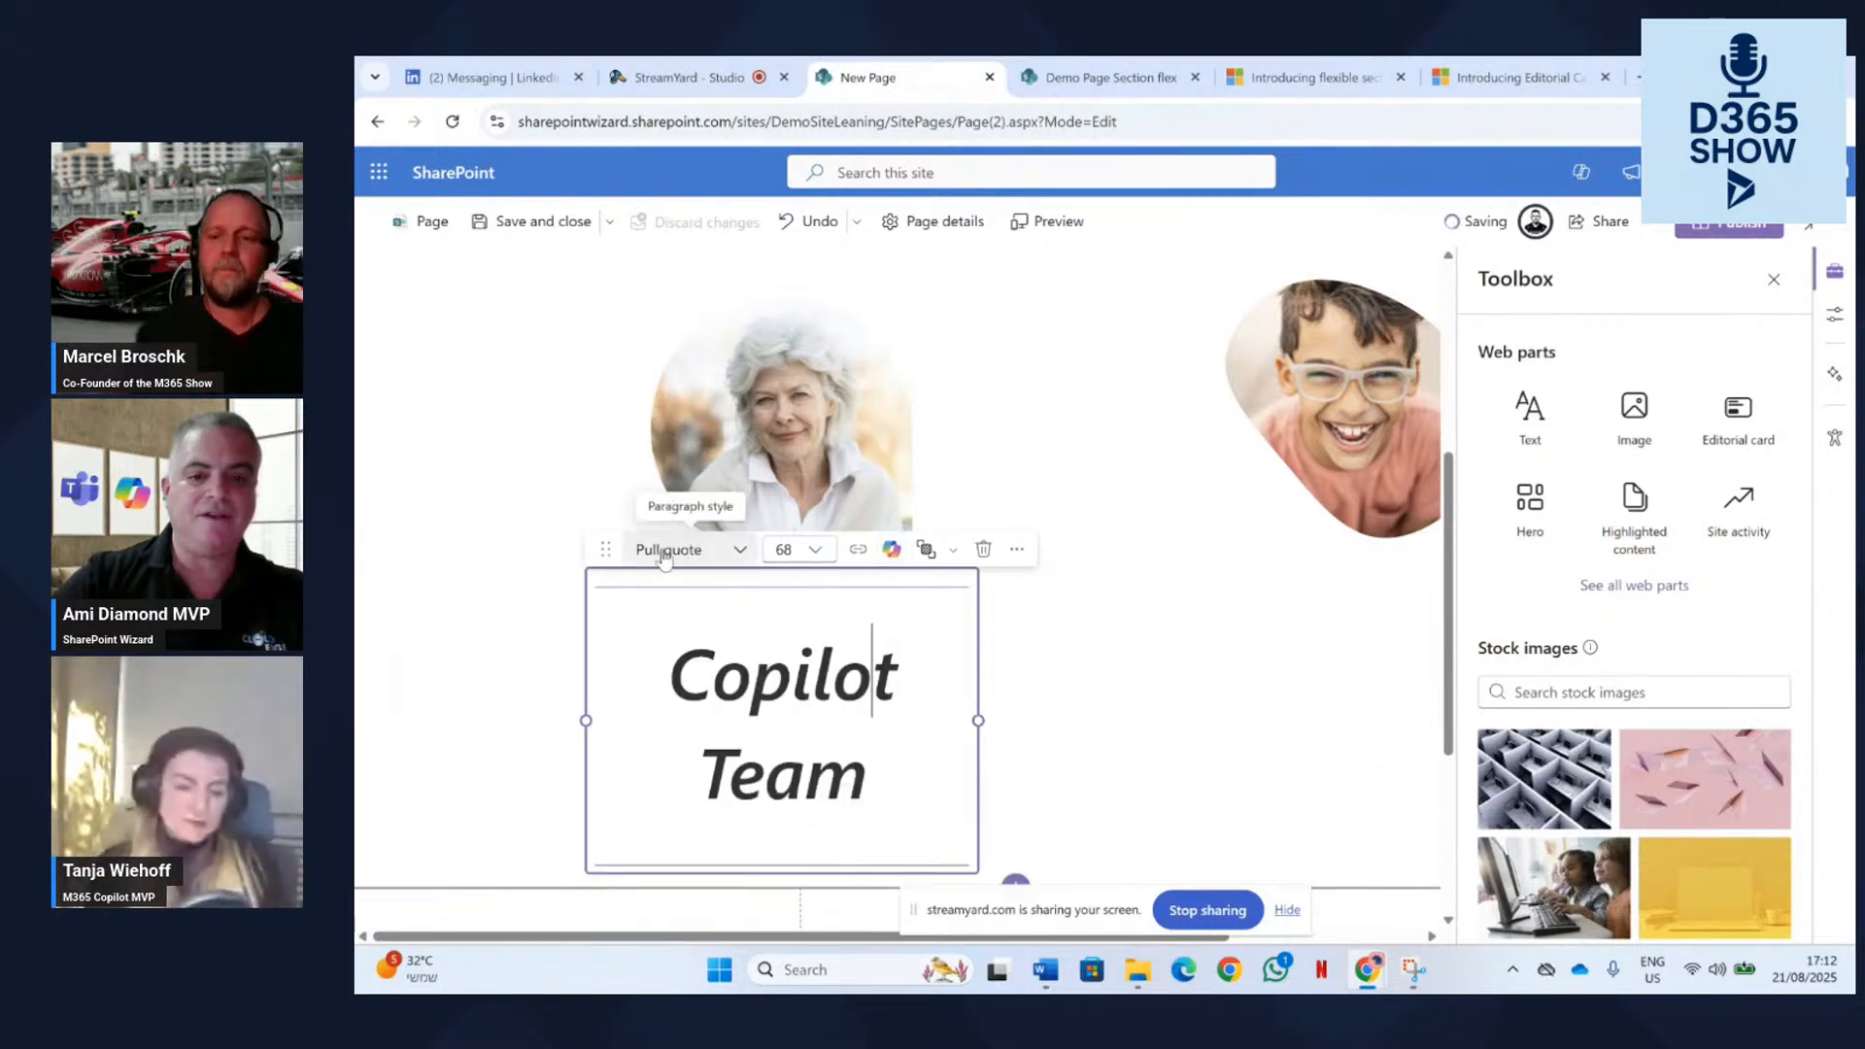
drag(605, 549, 1047, 425)
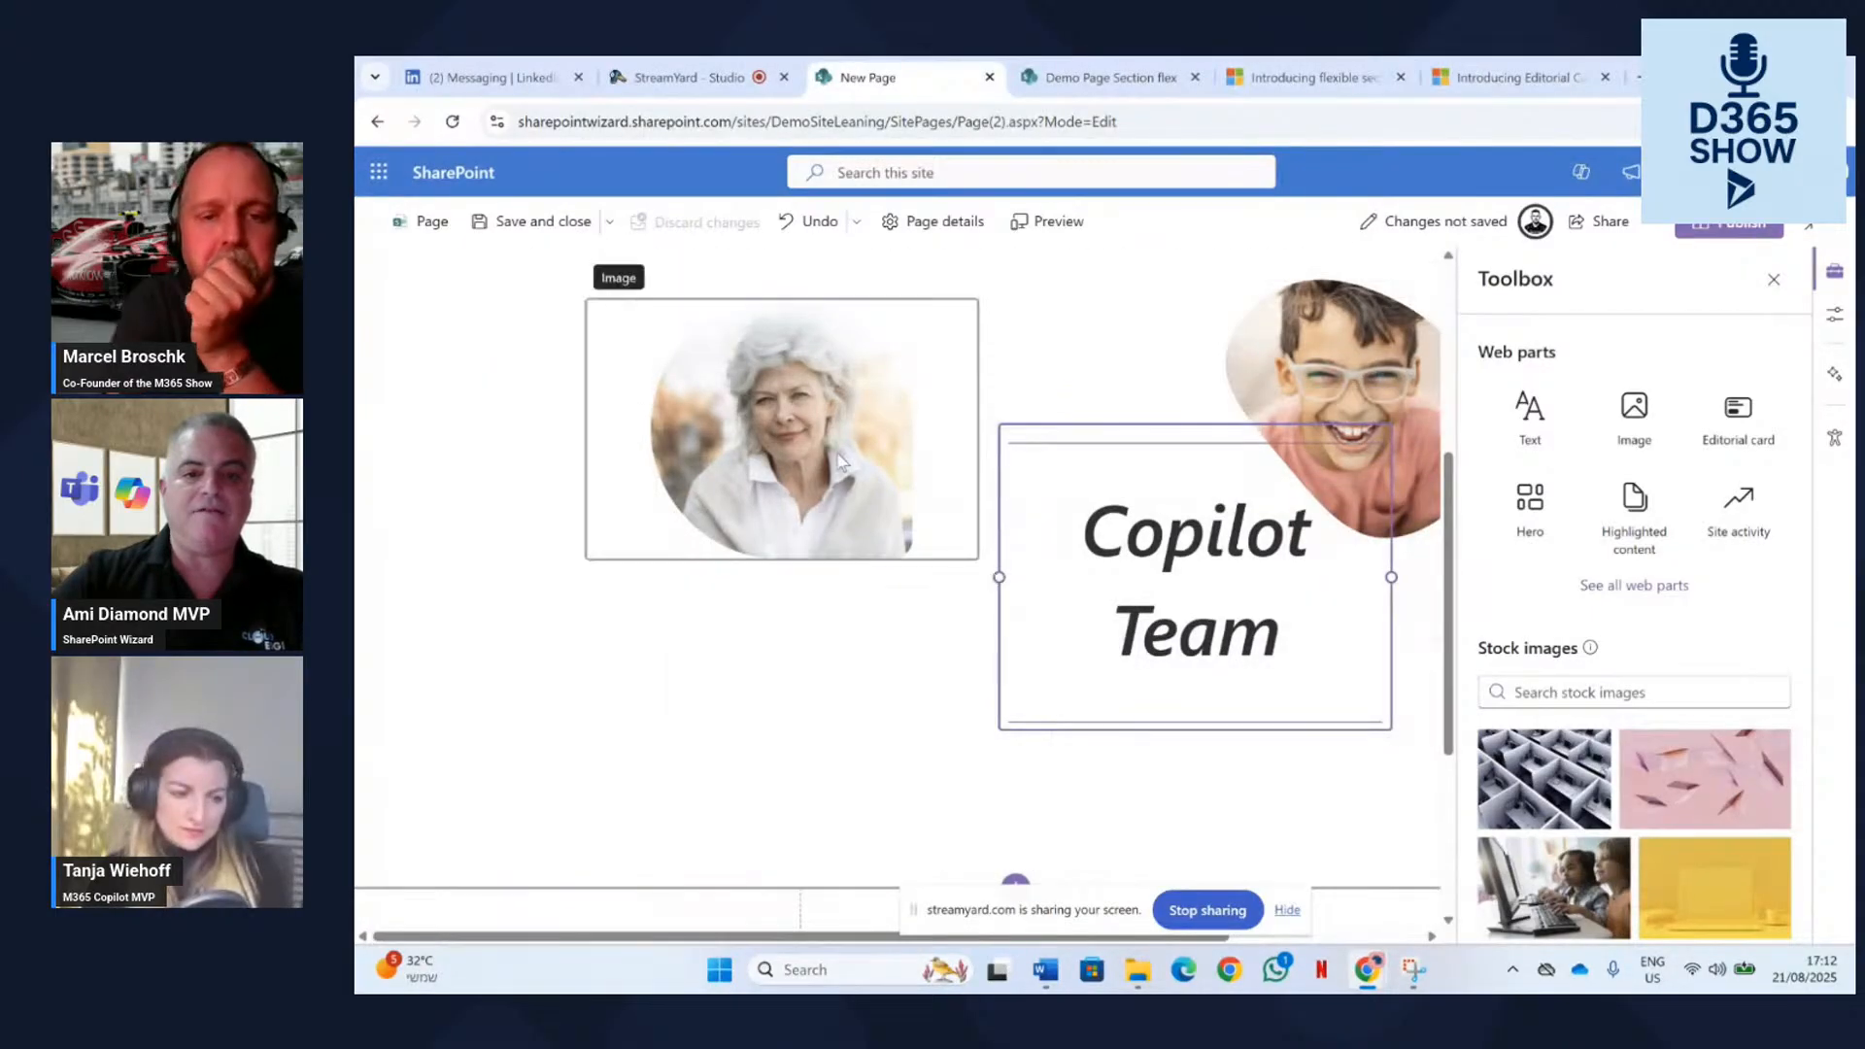
click(777, 427)
drag(1163, 426, 777, 636)
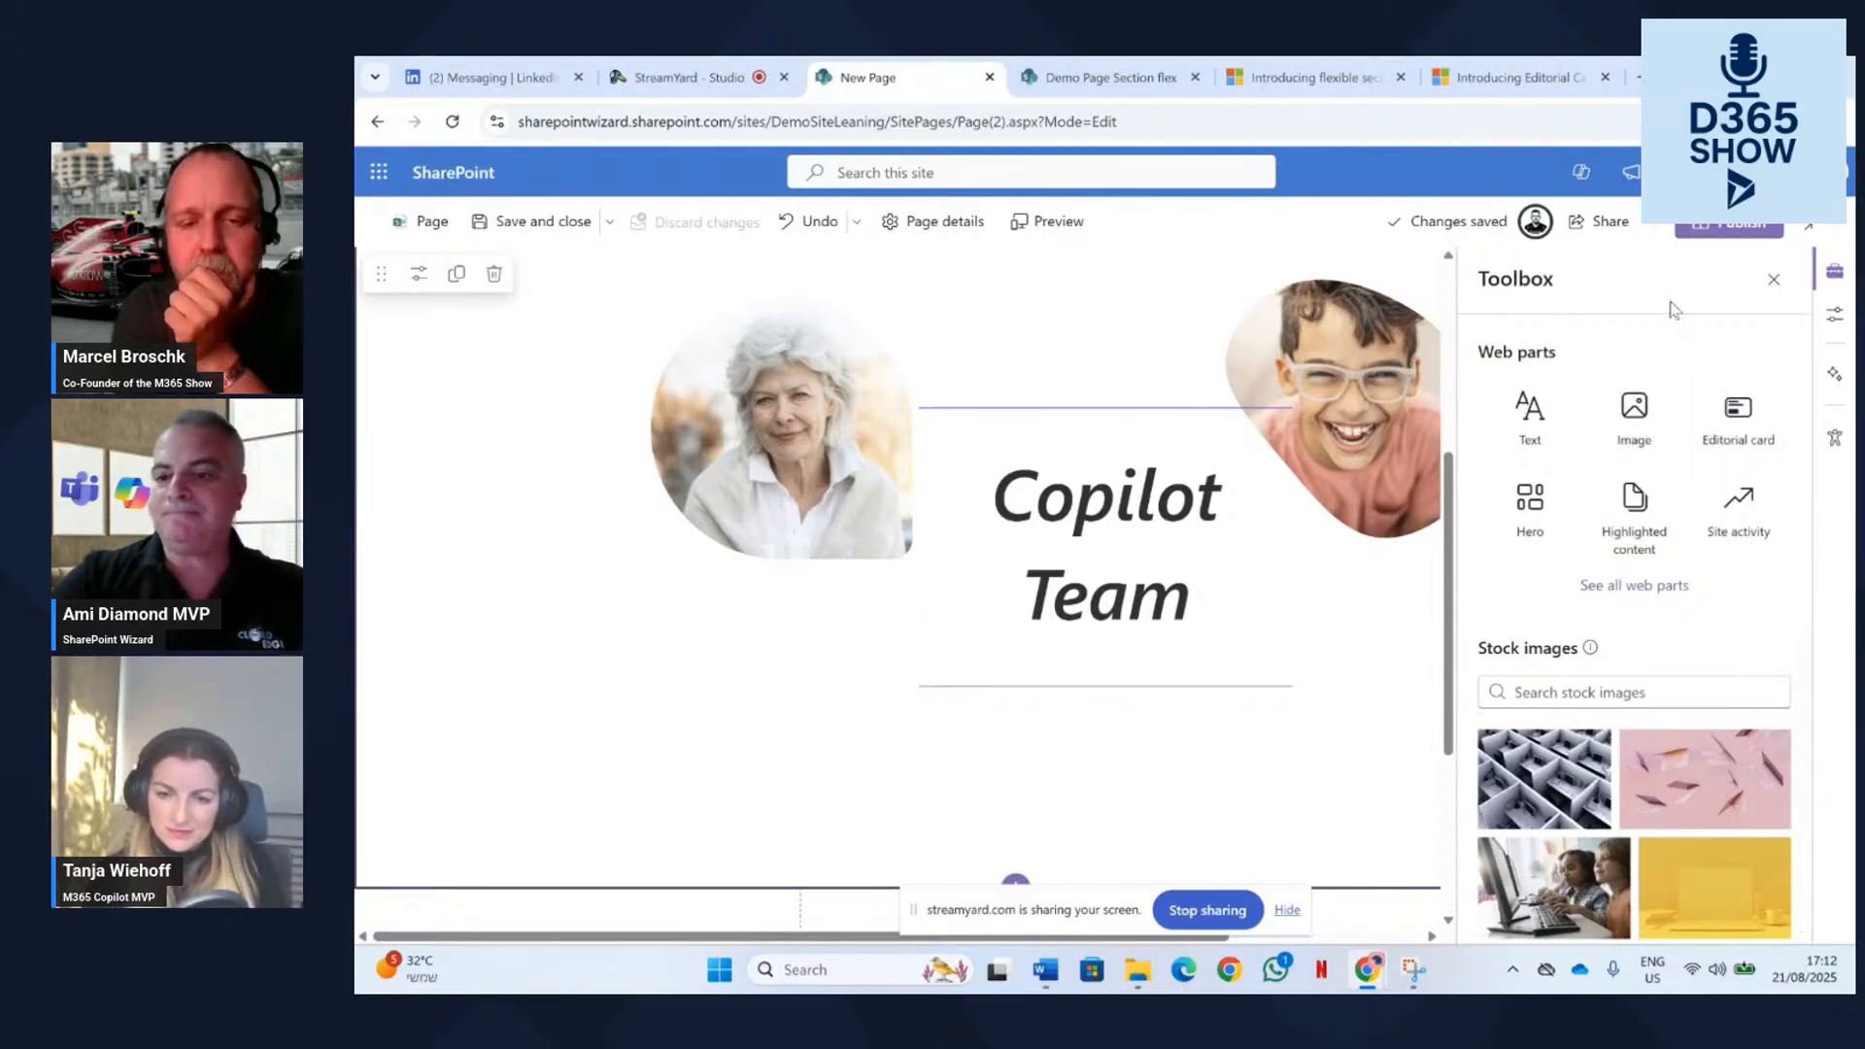
Search the web parts for "link", add a Quick links web part, and stretch it into a single row beneath the images.
scroll(1641, 485, down, 2)
click(1654, 400)
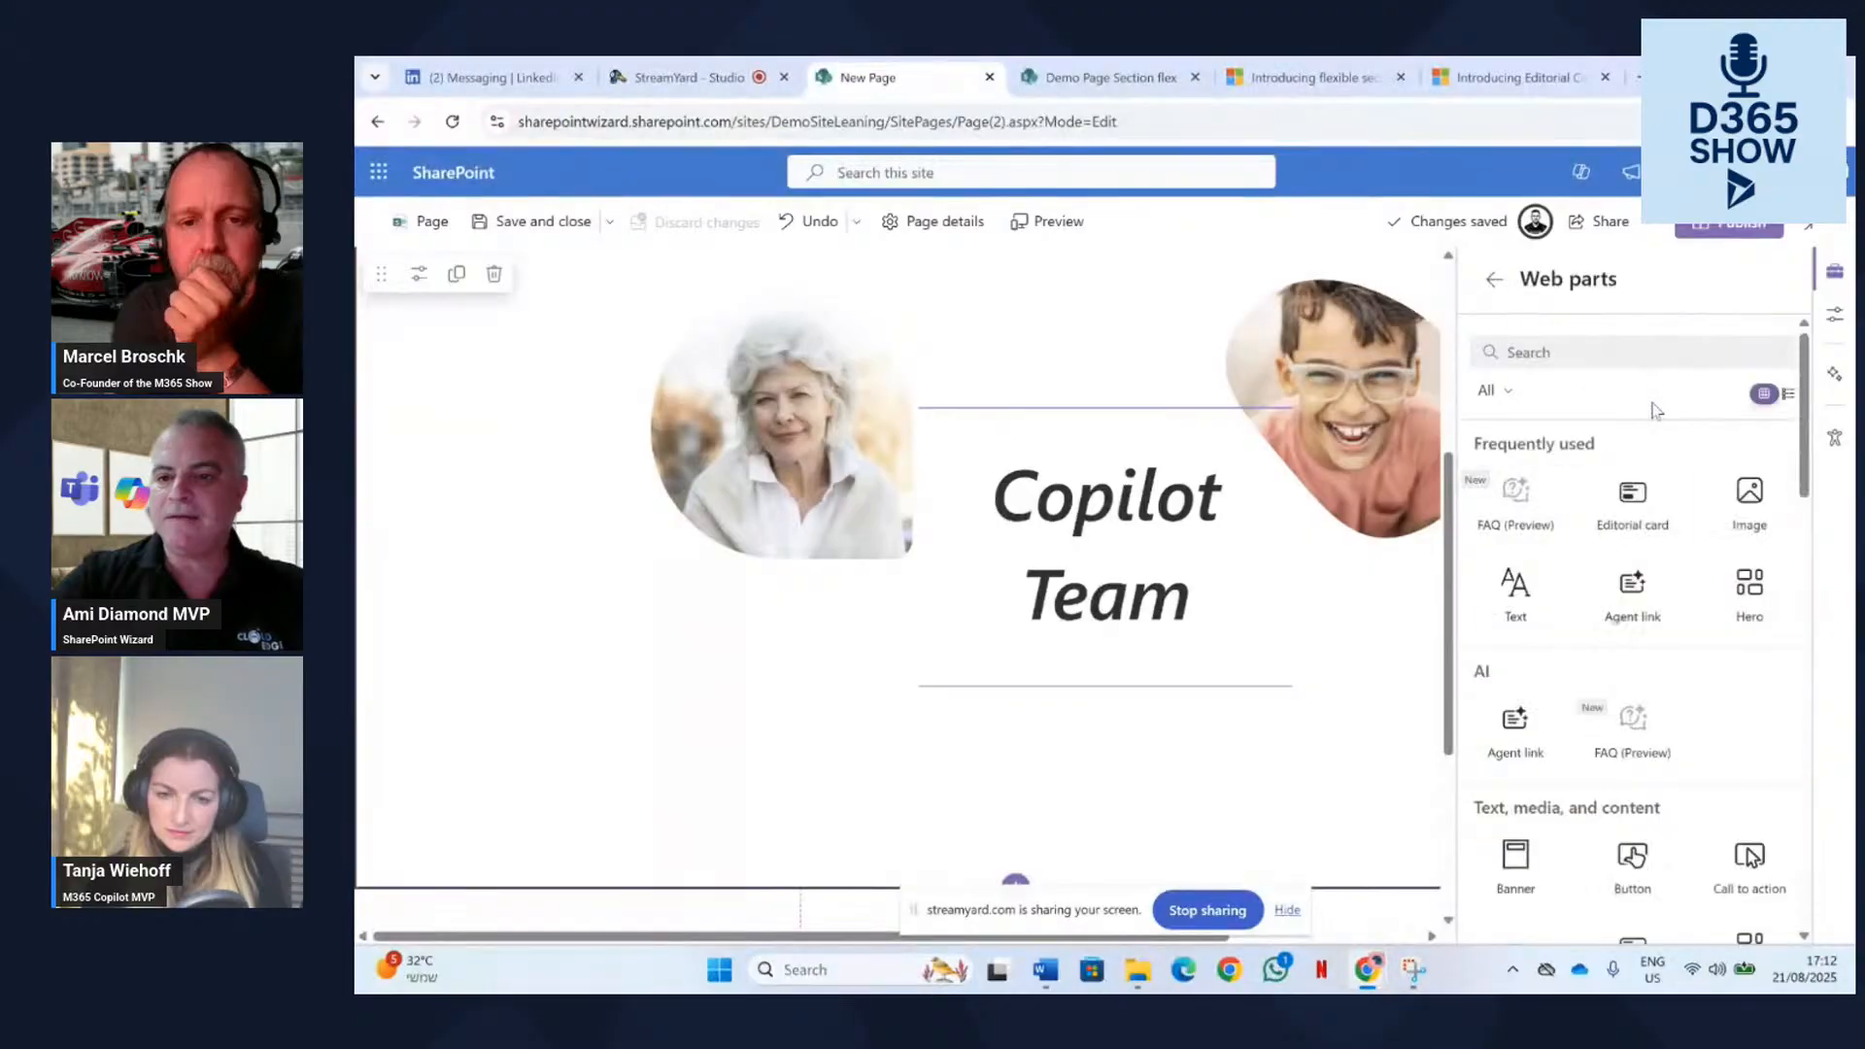
click(1608, 351)
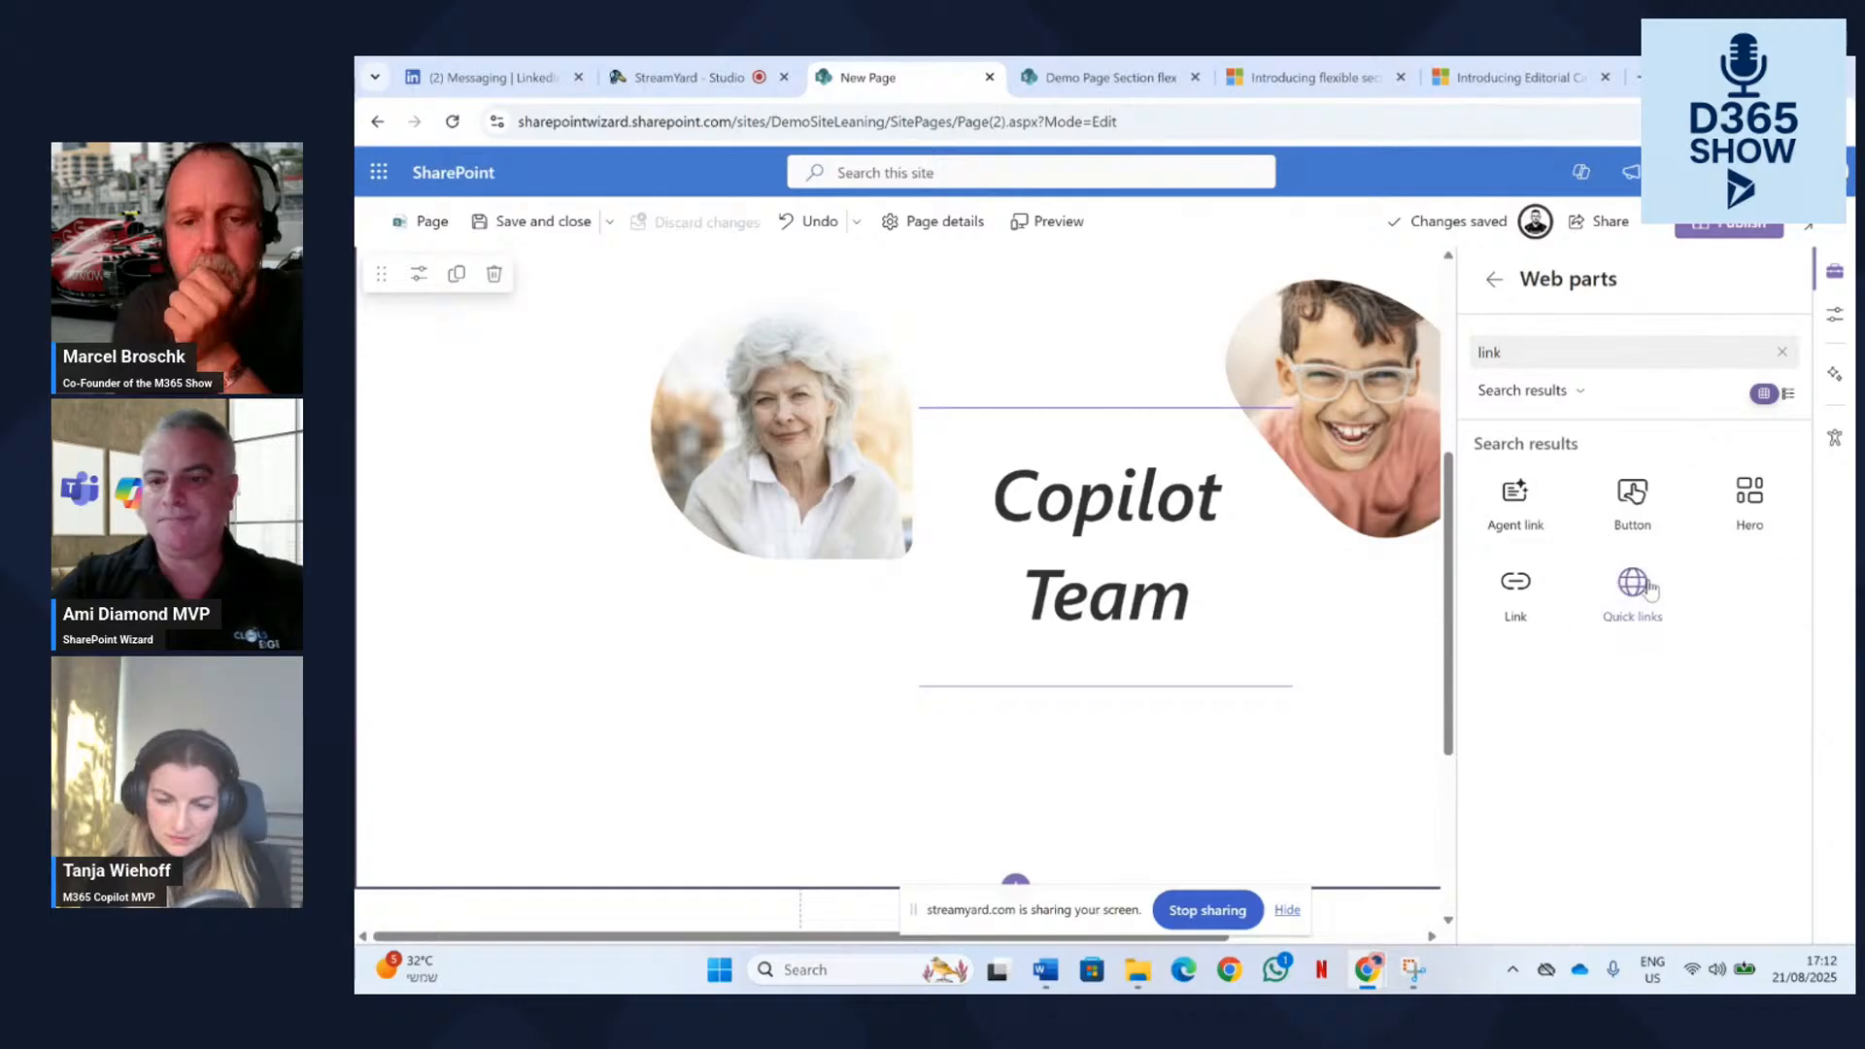
click(1613, 590)
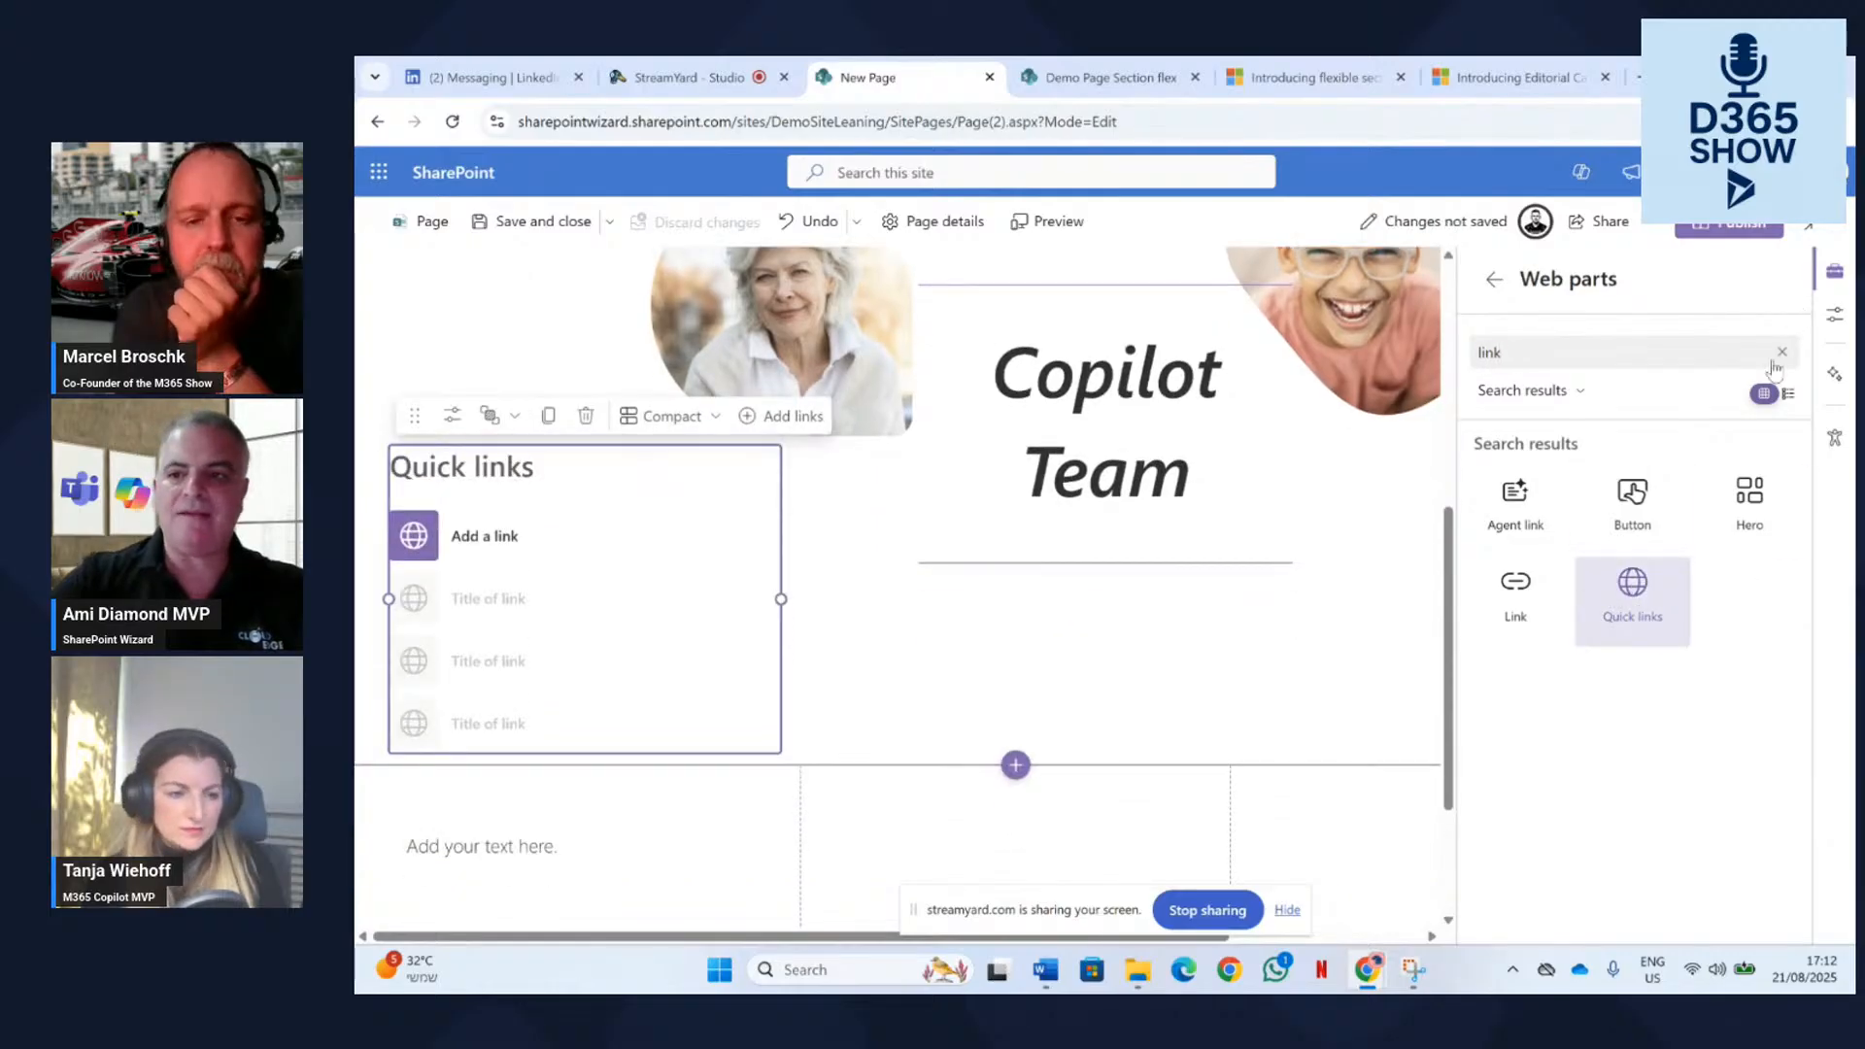
click(1781, 353)
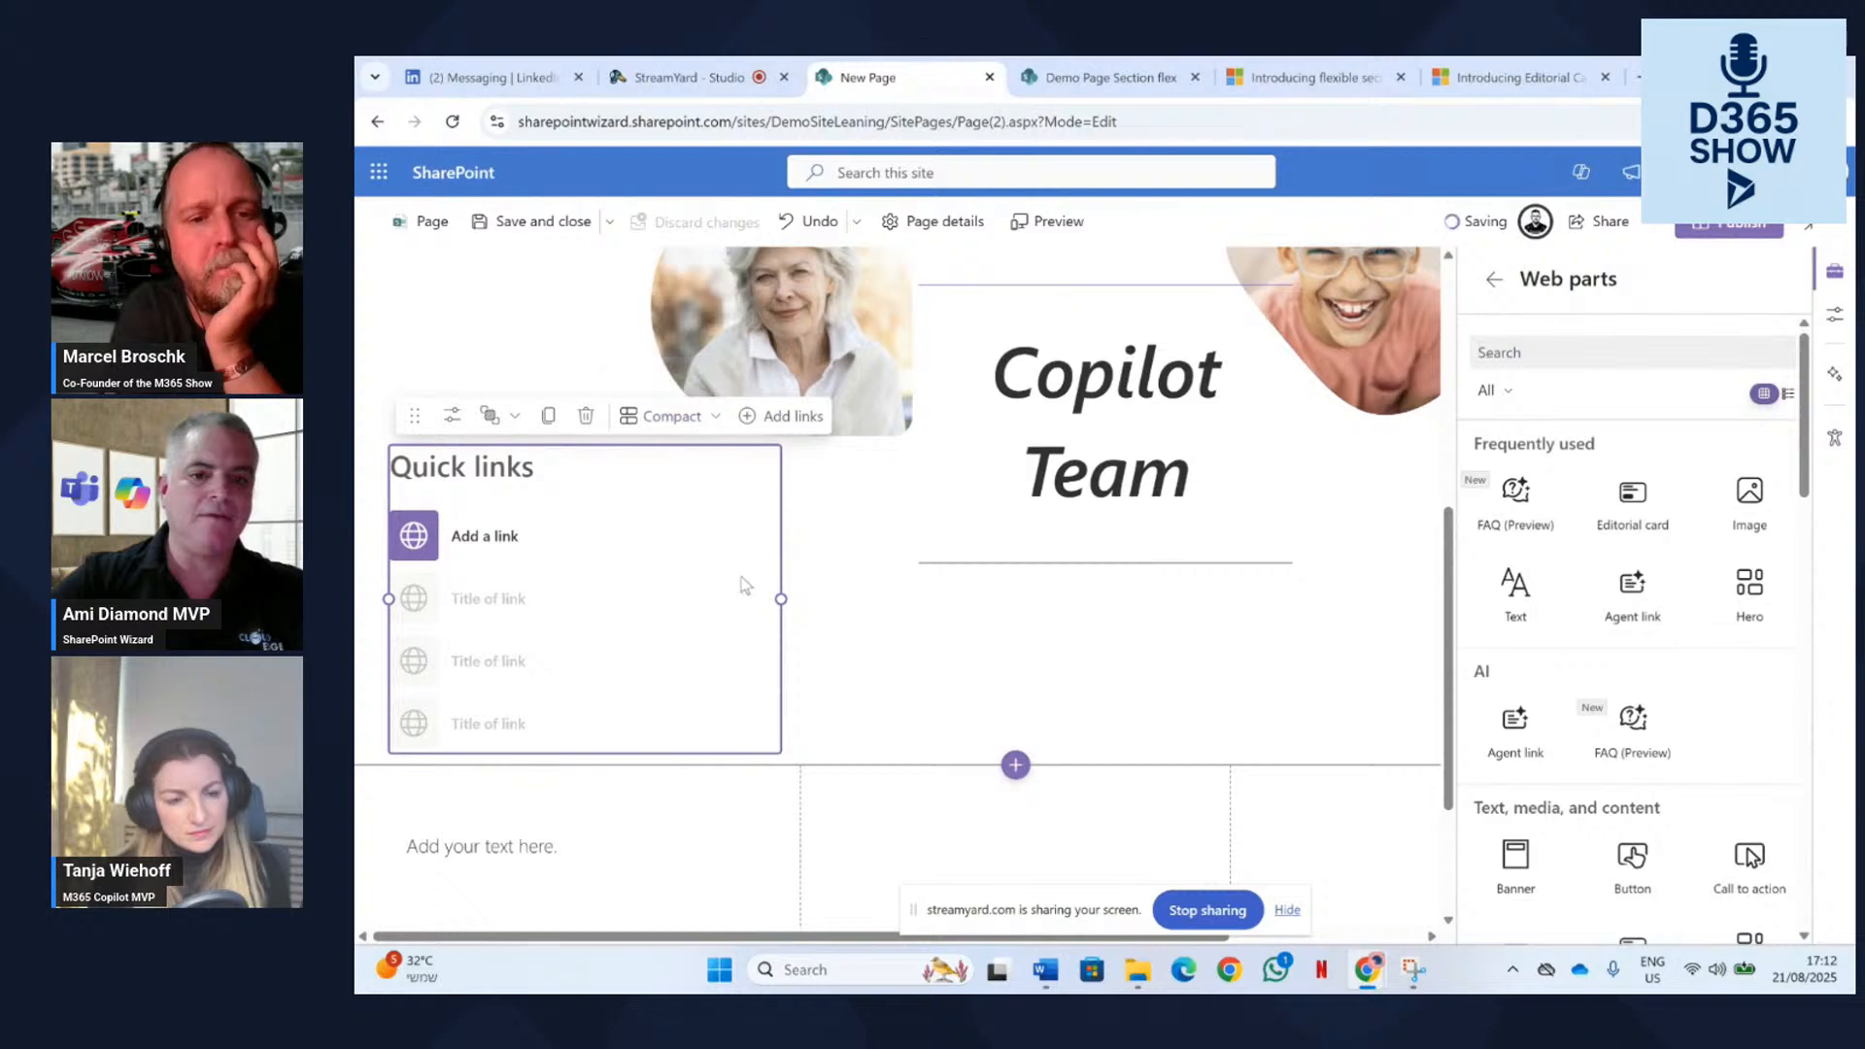
drag(780, 599, 1441, 620)
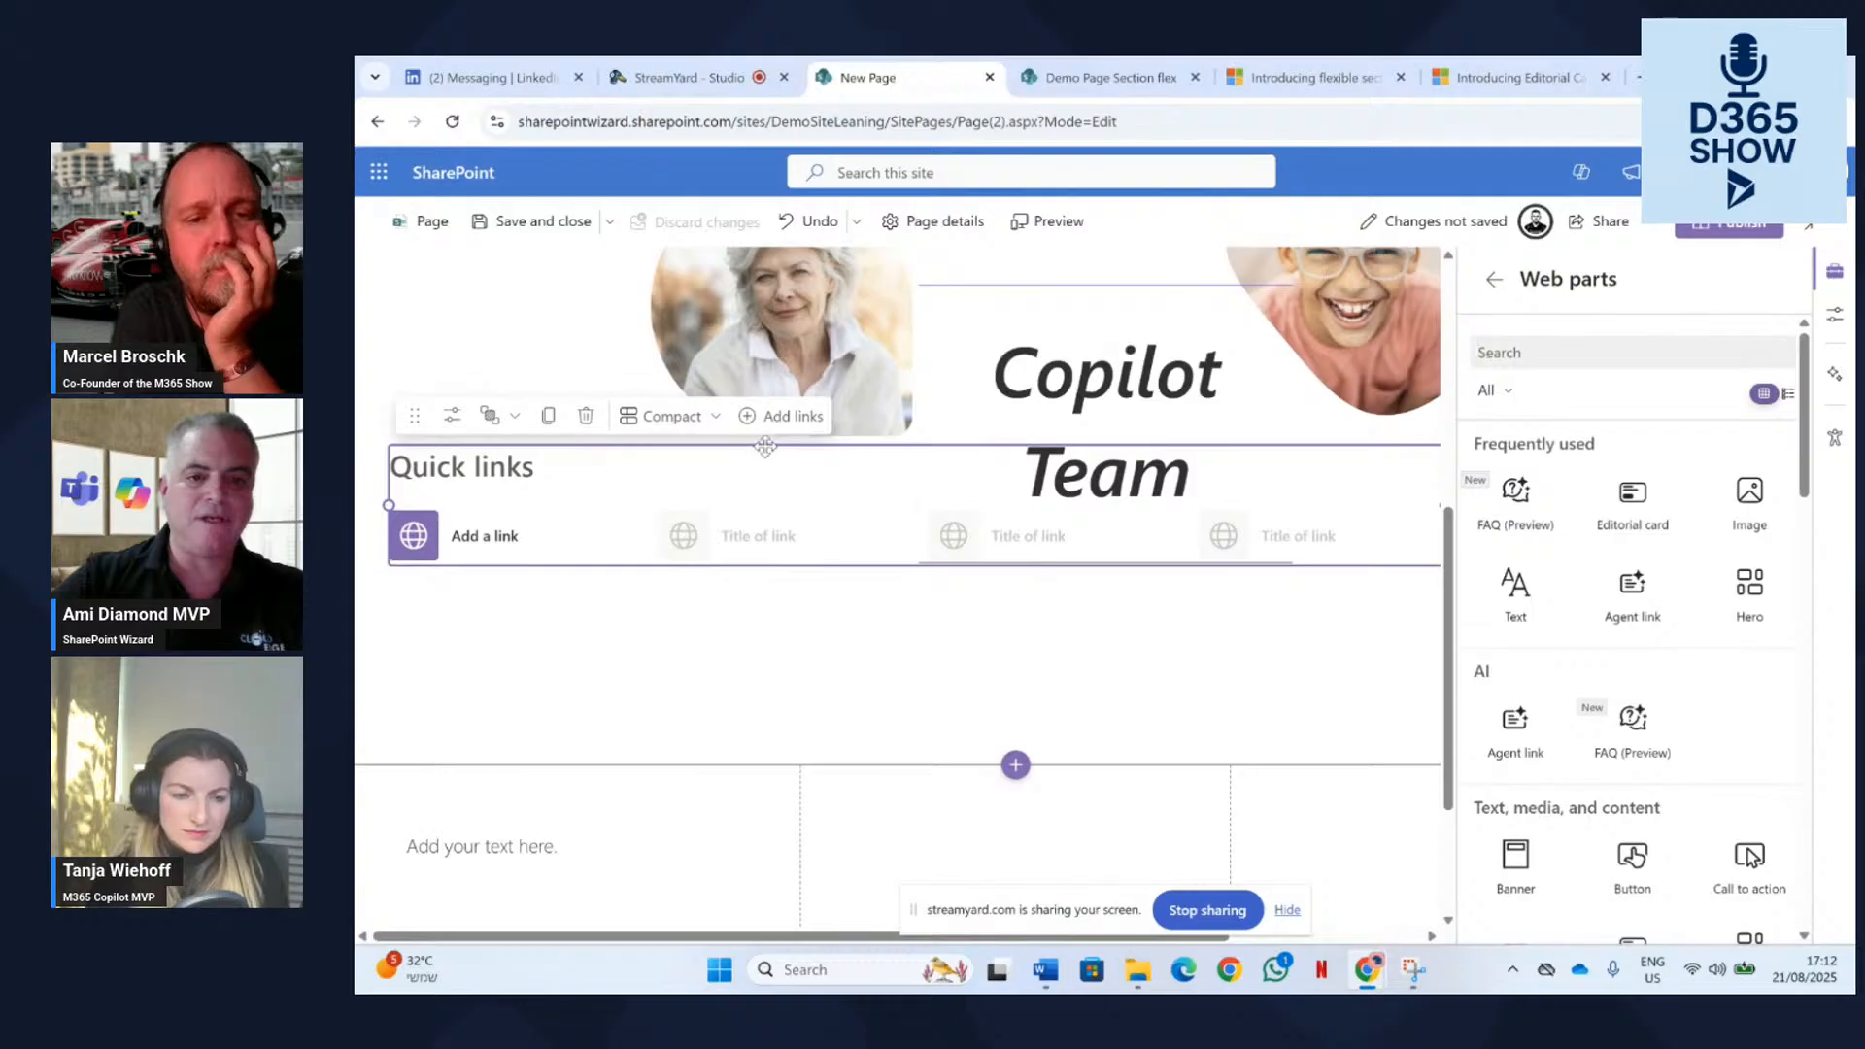
drag(766, 445, 767, 500)
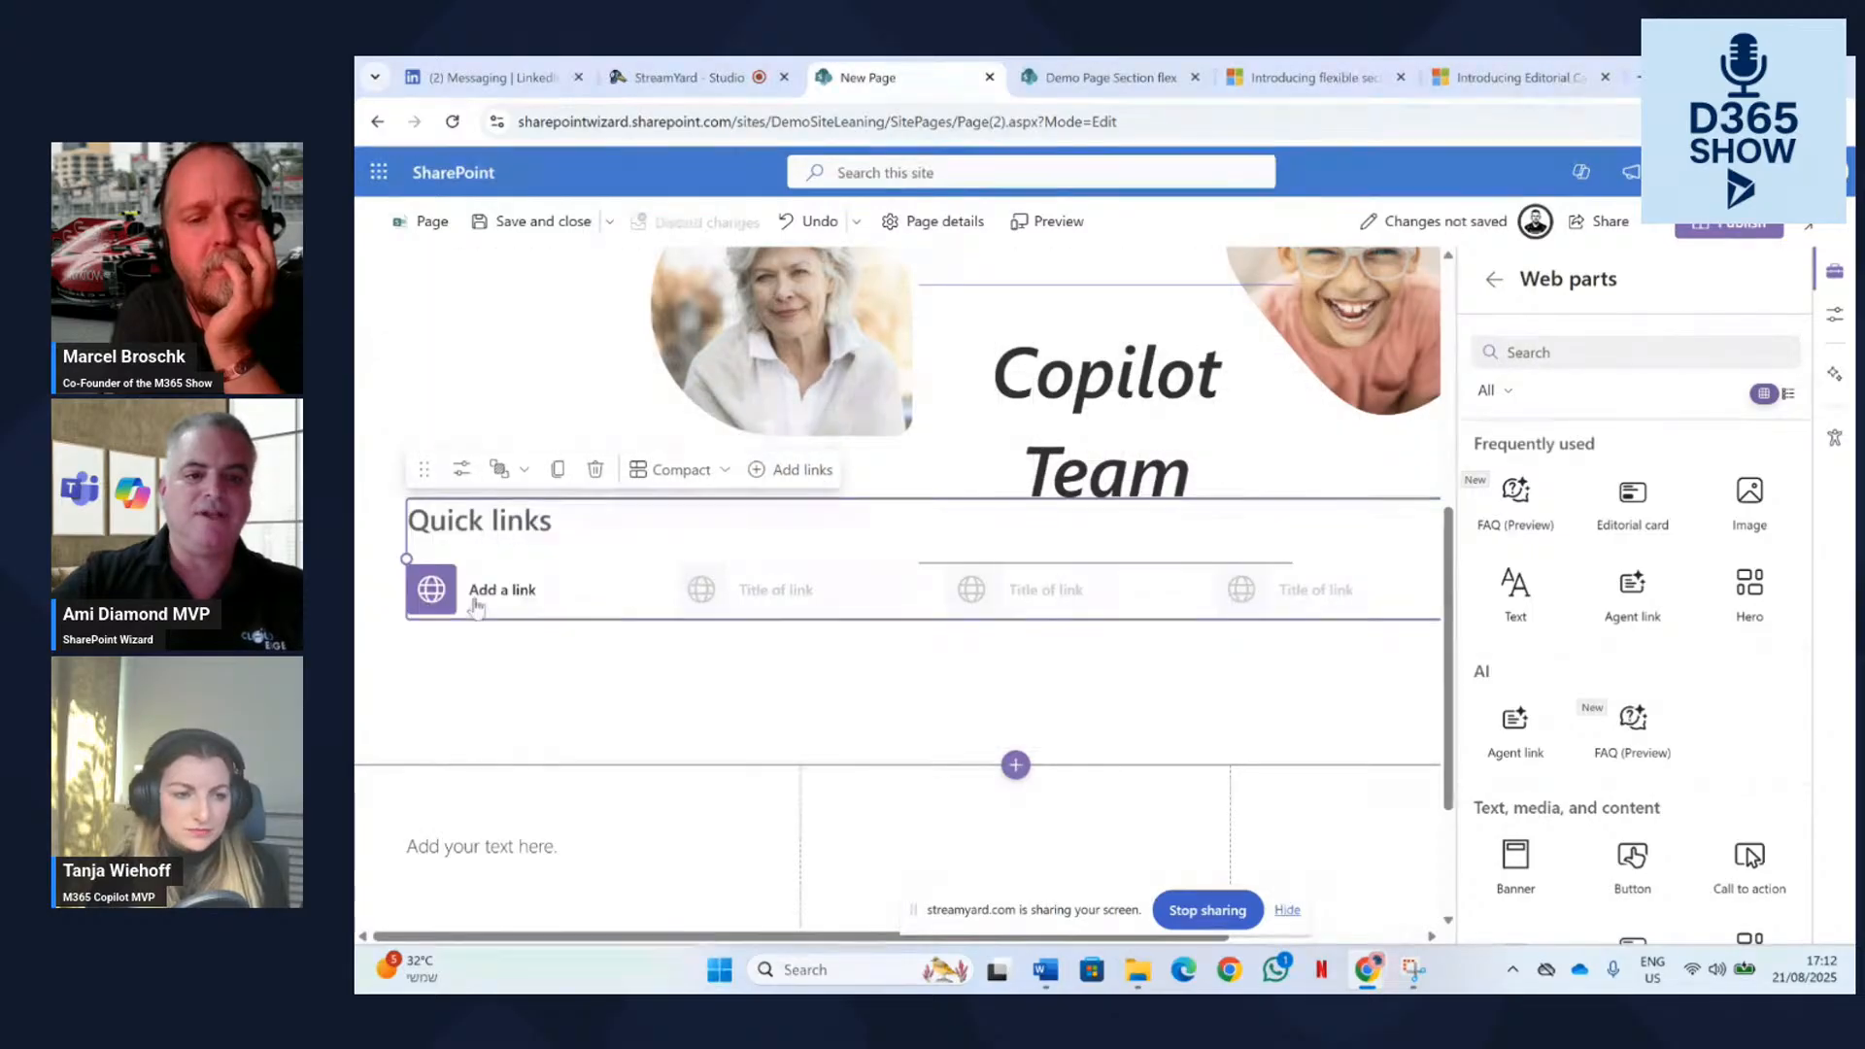
Move the "Copilot Team" text slightly higher, clear of the Quick links row and closer to the boy's image.
click(1107, 408)
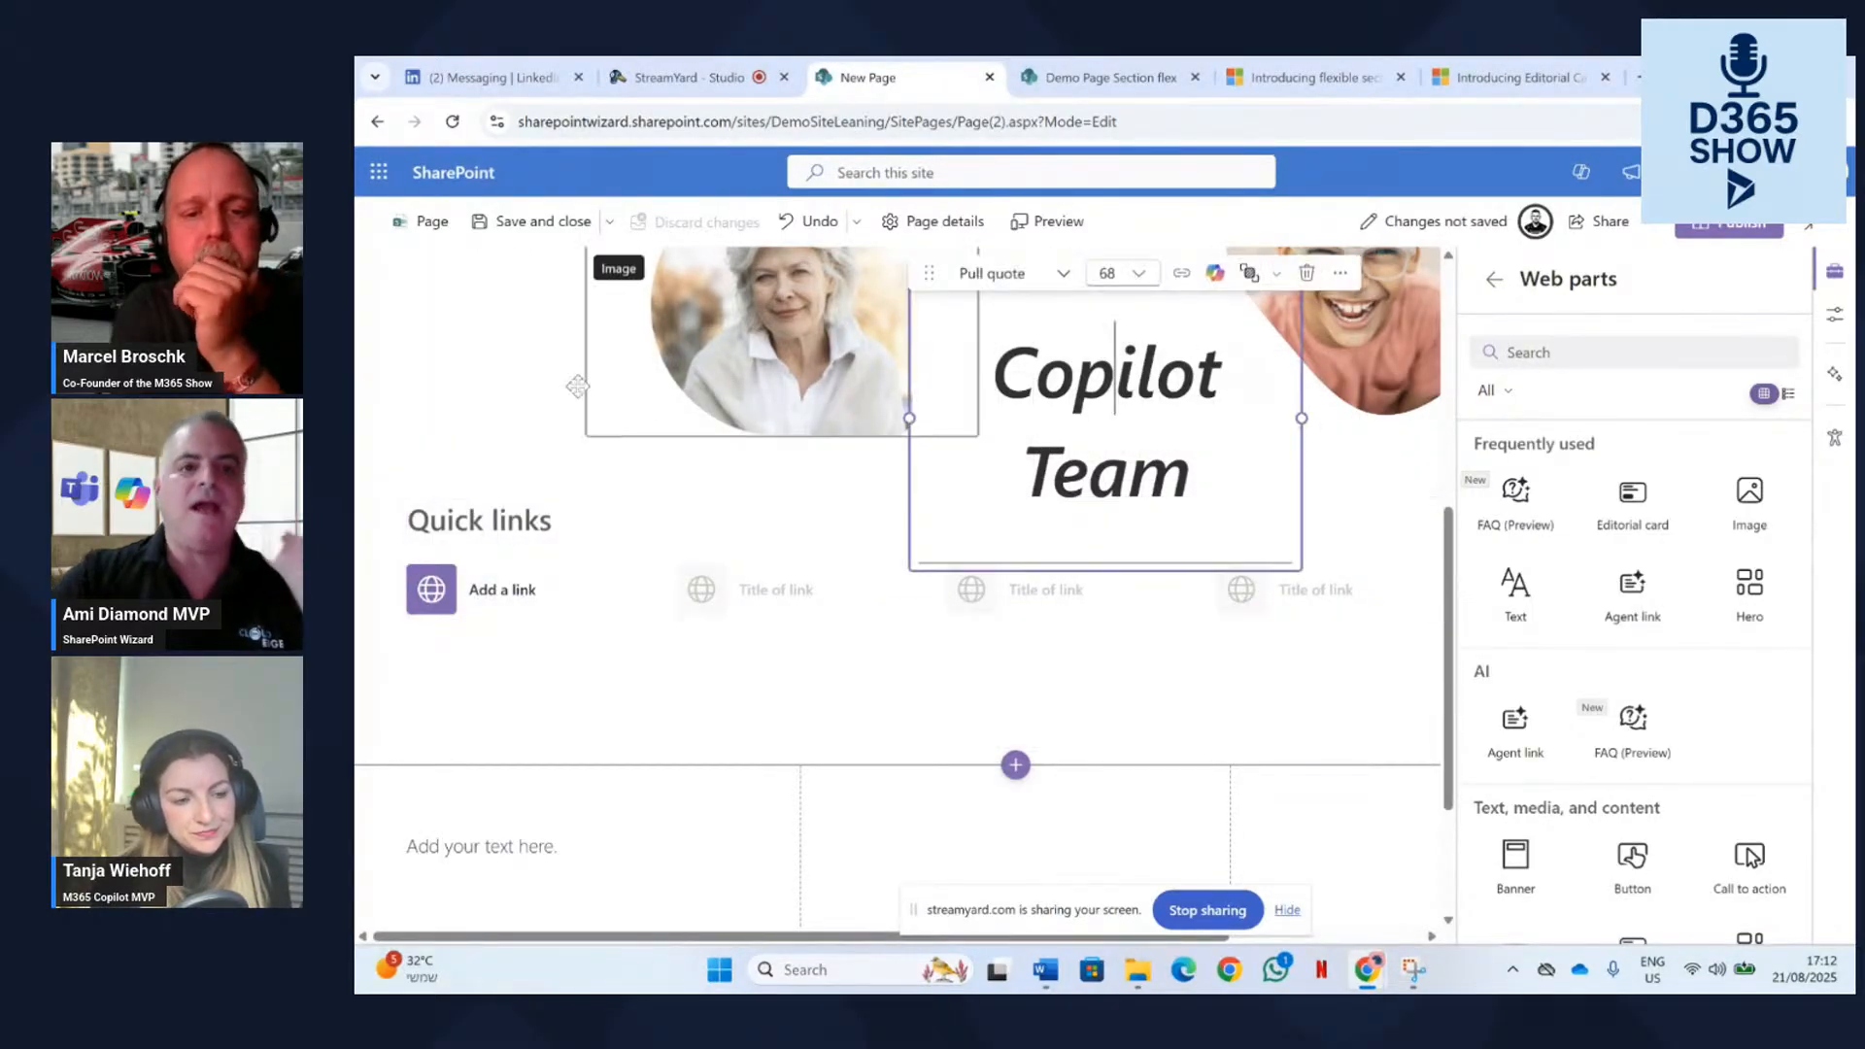
scroll(568, 389, up, 3)
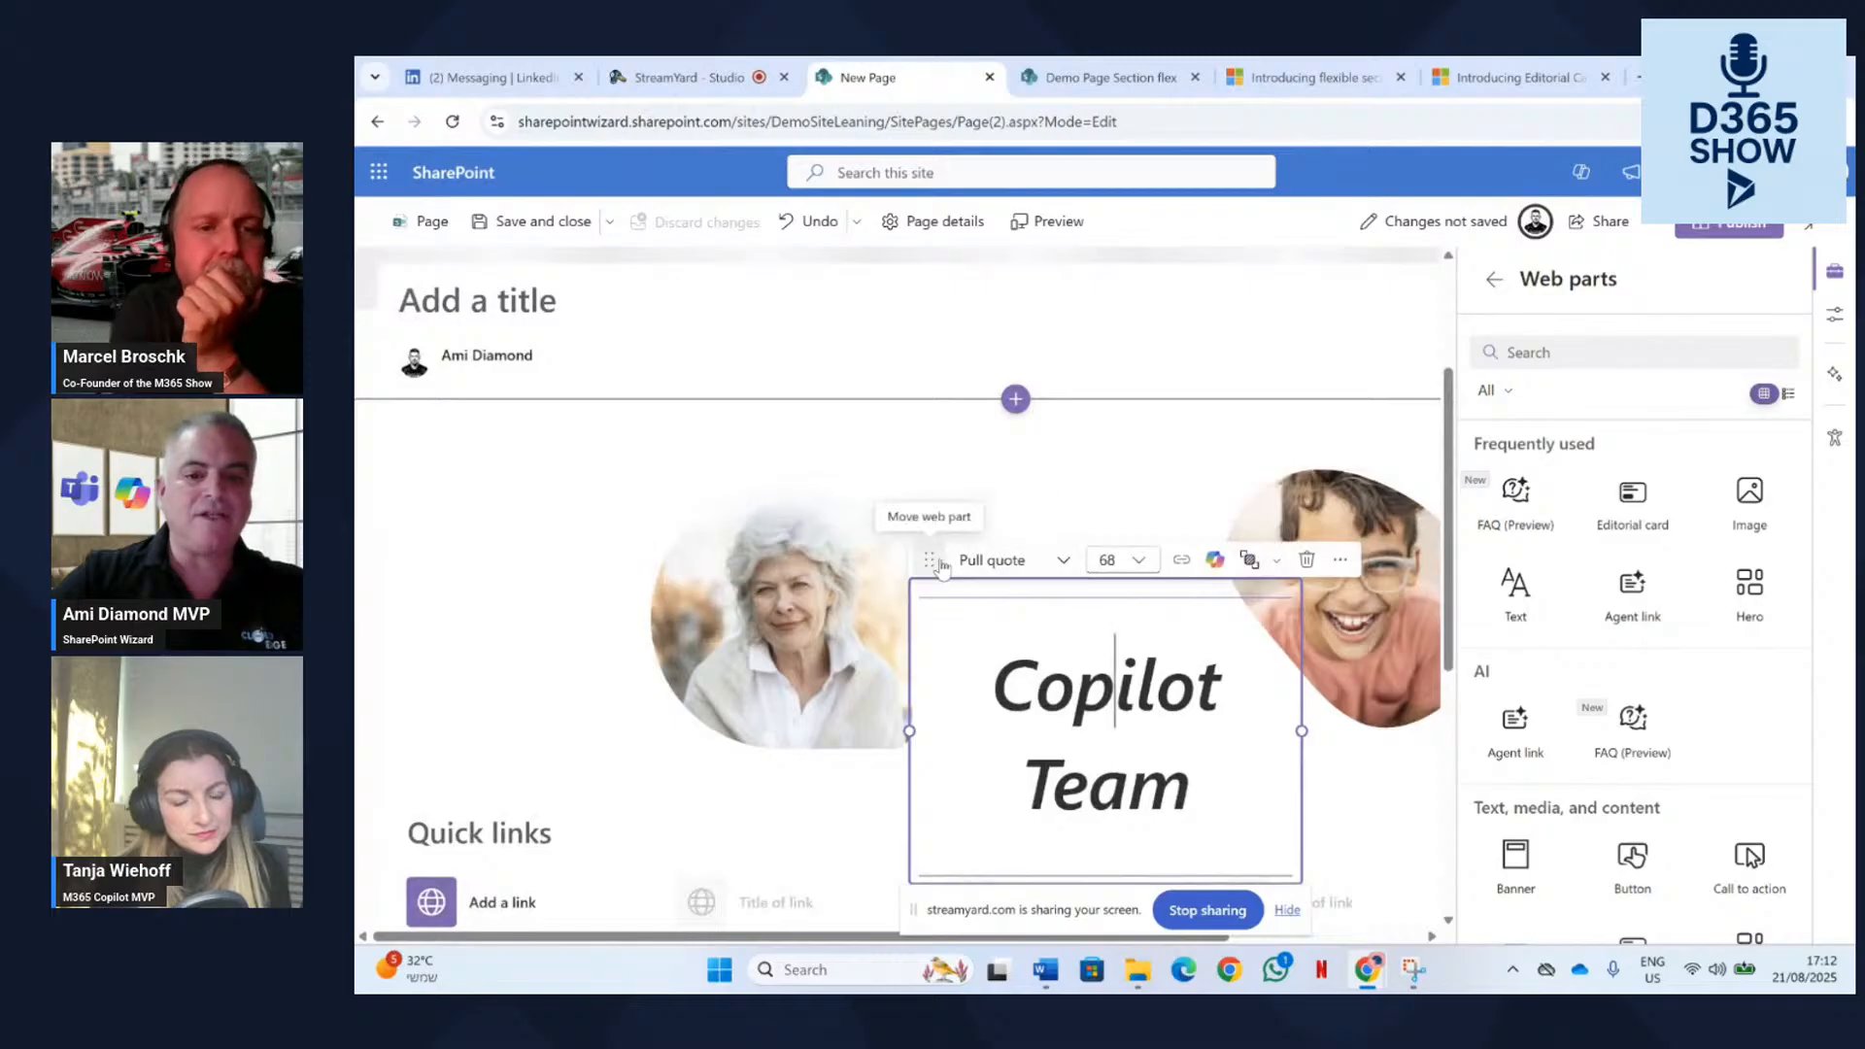
drag(929, 568, 1010, 550)
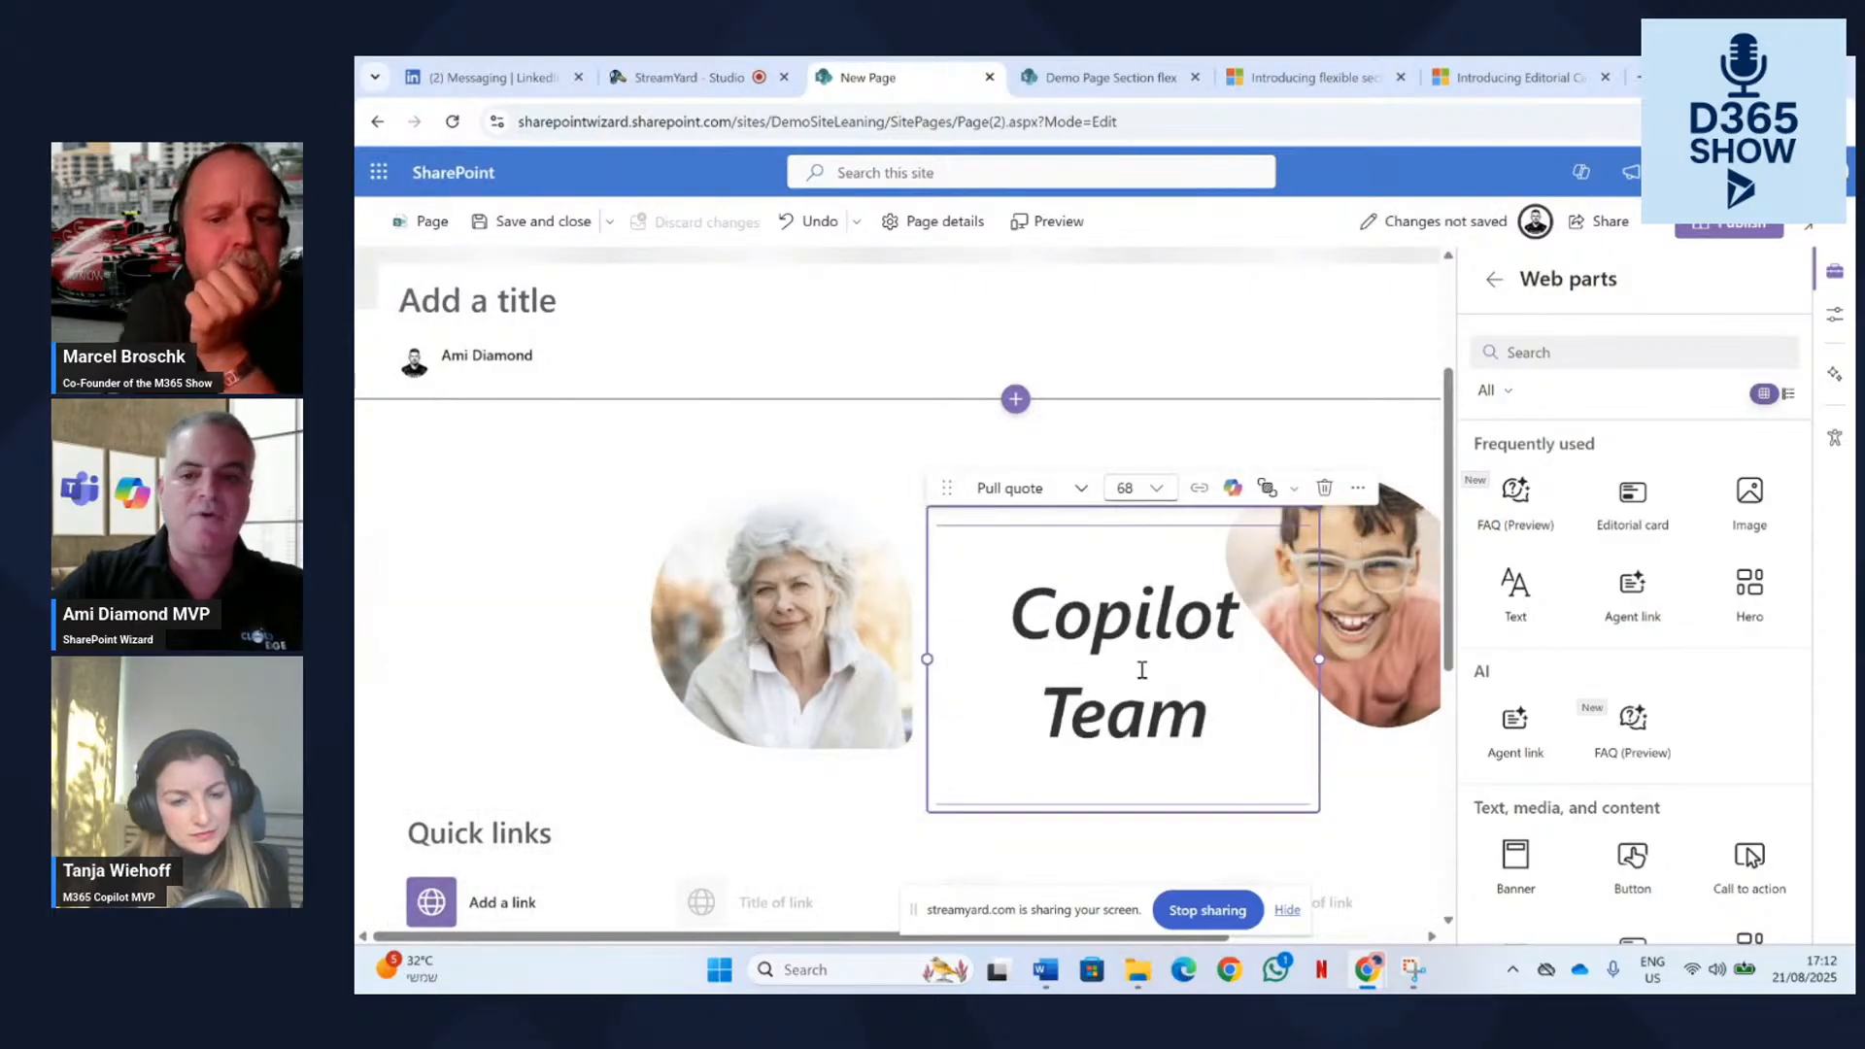
click(1391, 423)
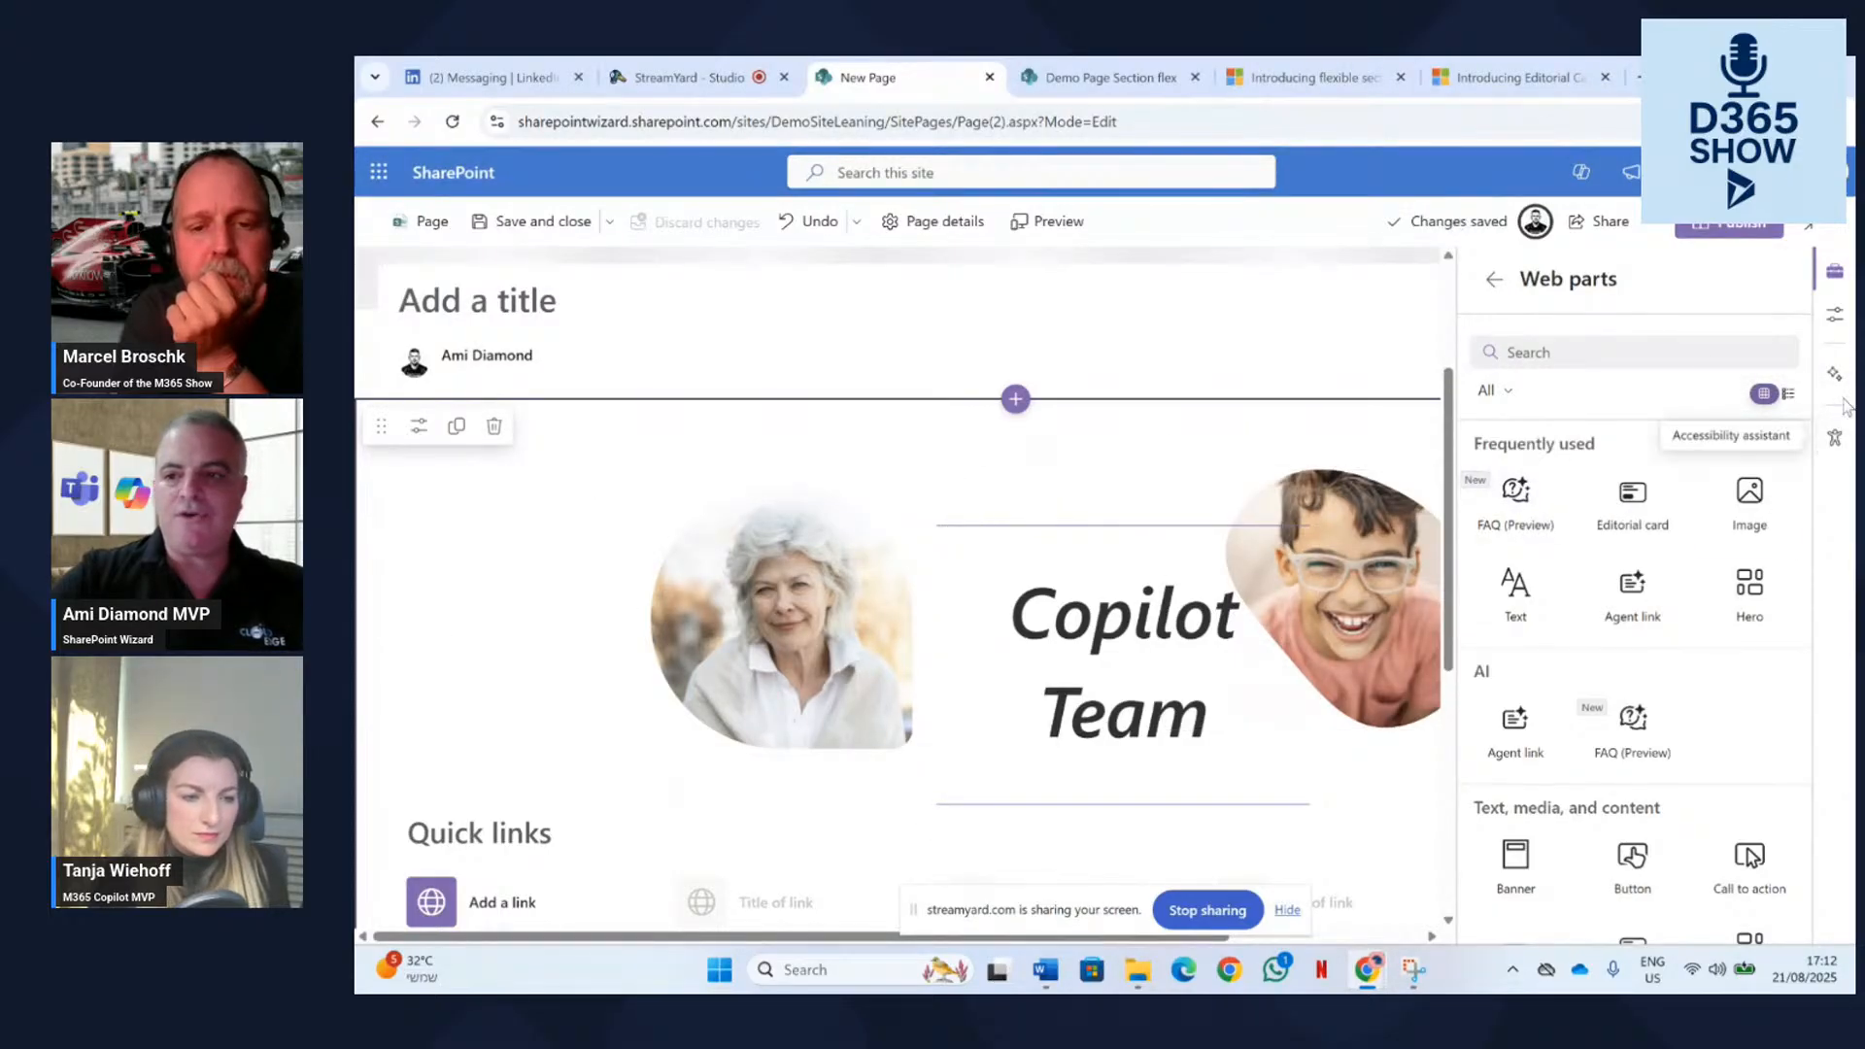
Give the flexible section the dark blue network-pattern background from its design options.
click(1837, 321)
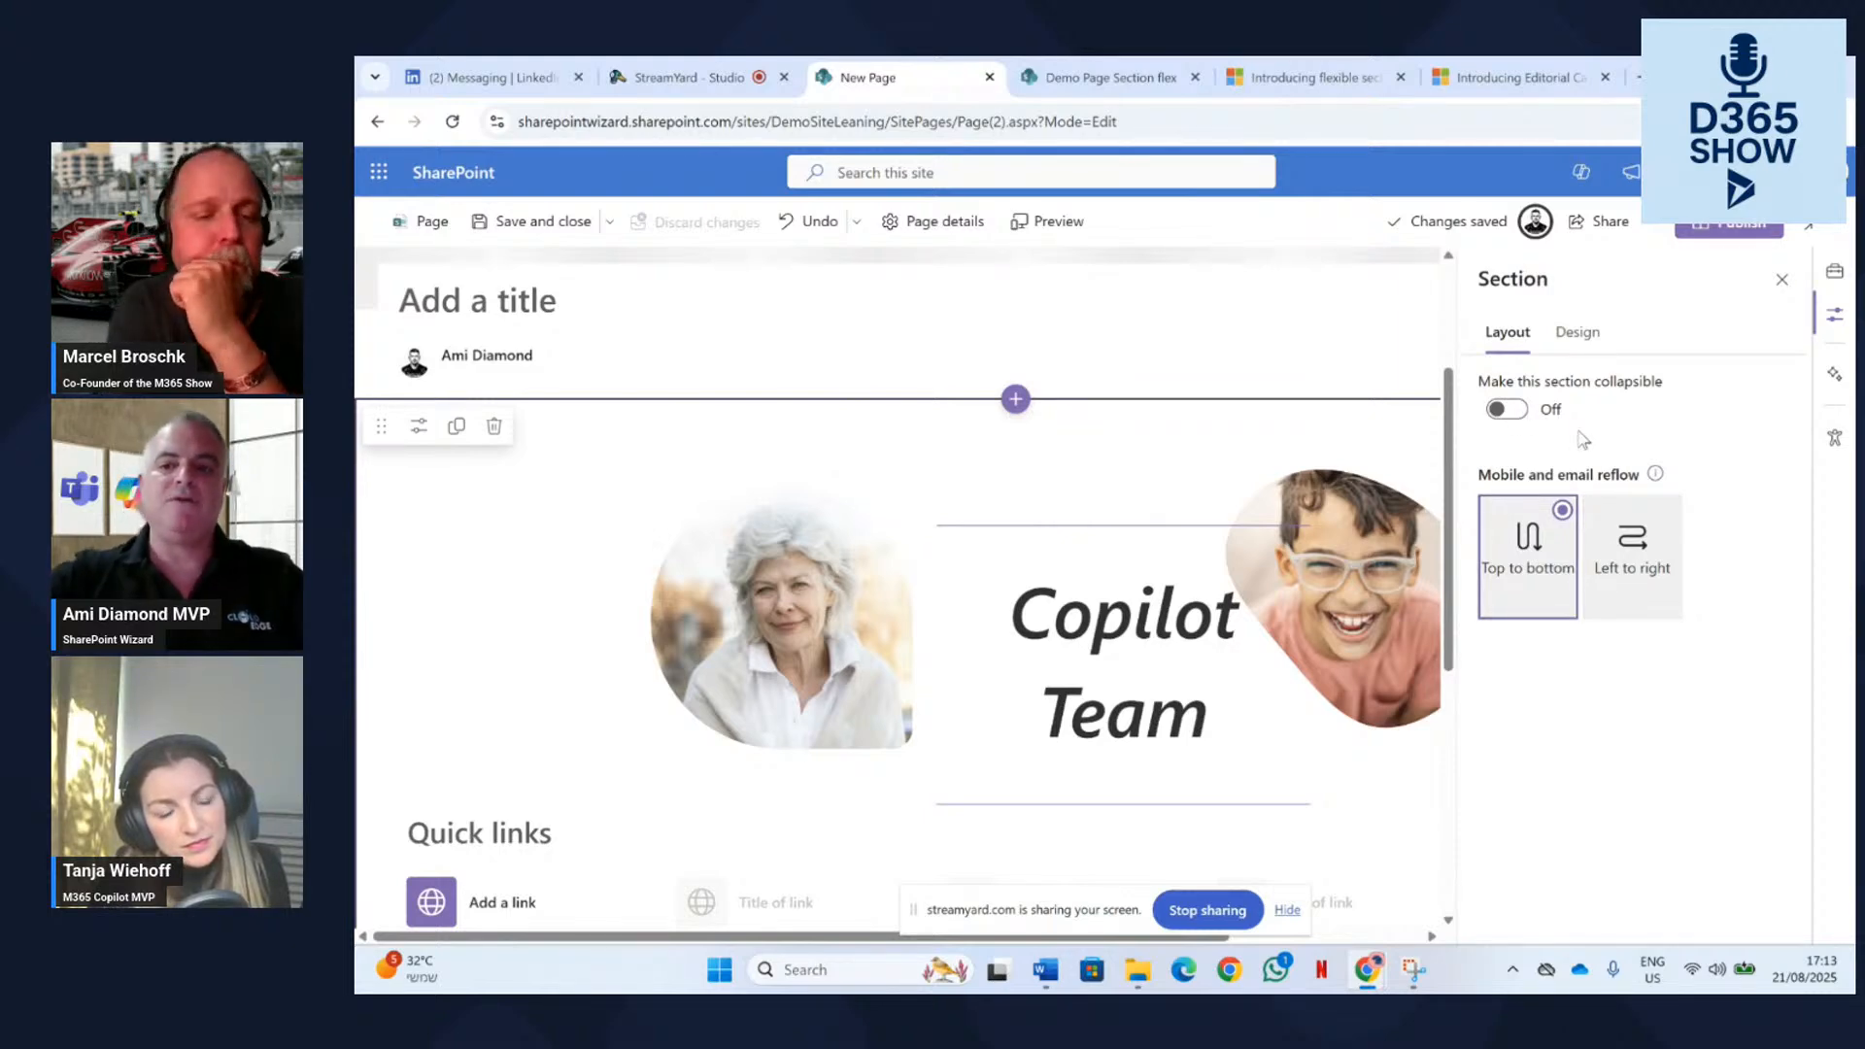
click(1573, 347)
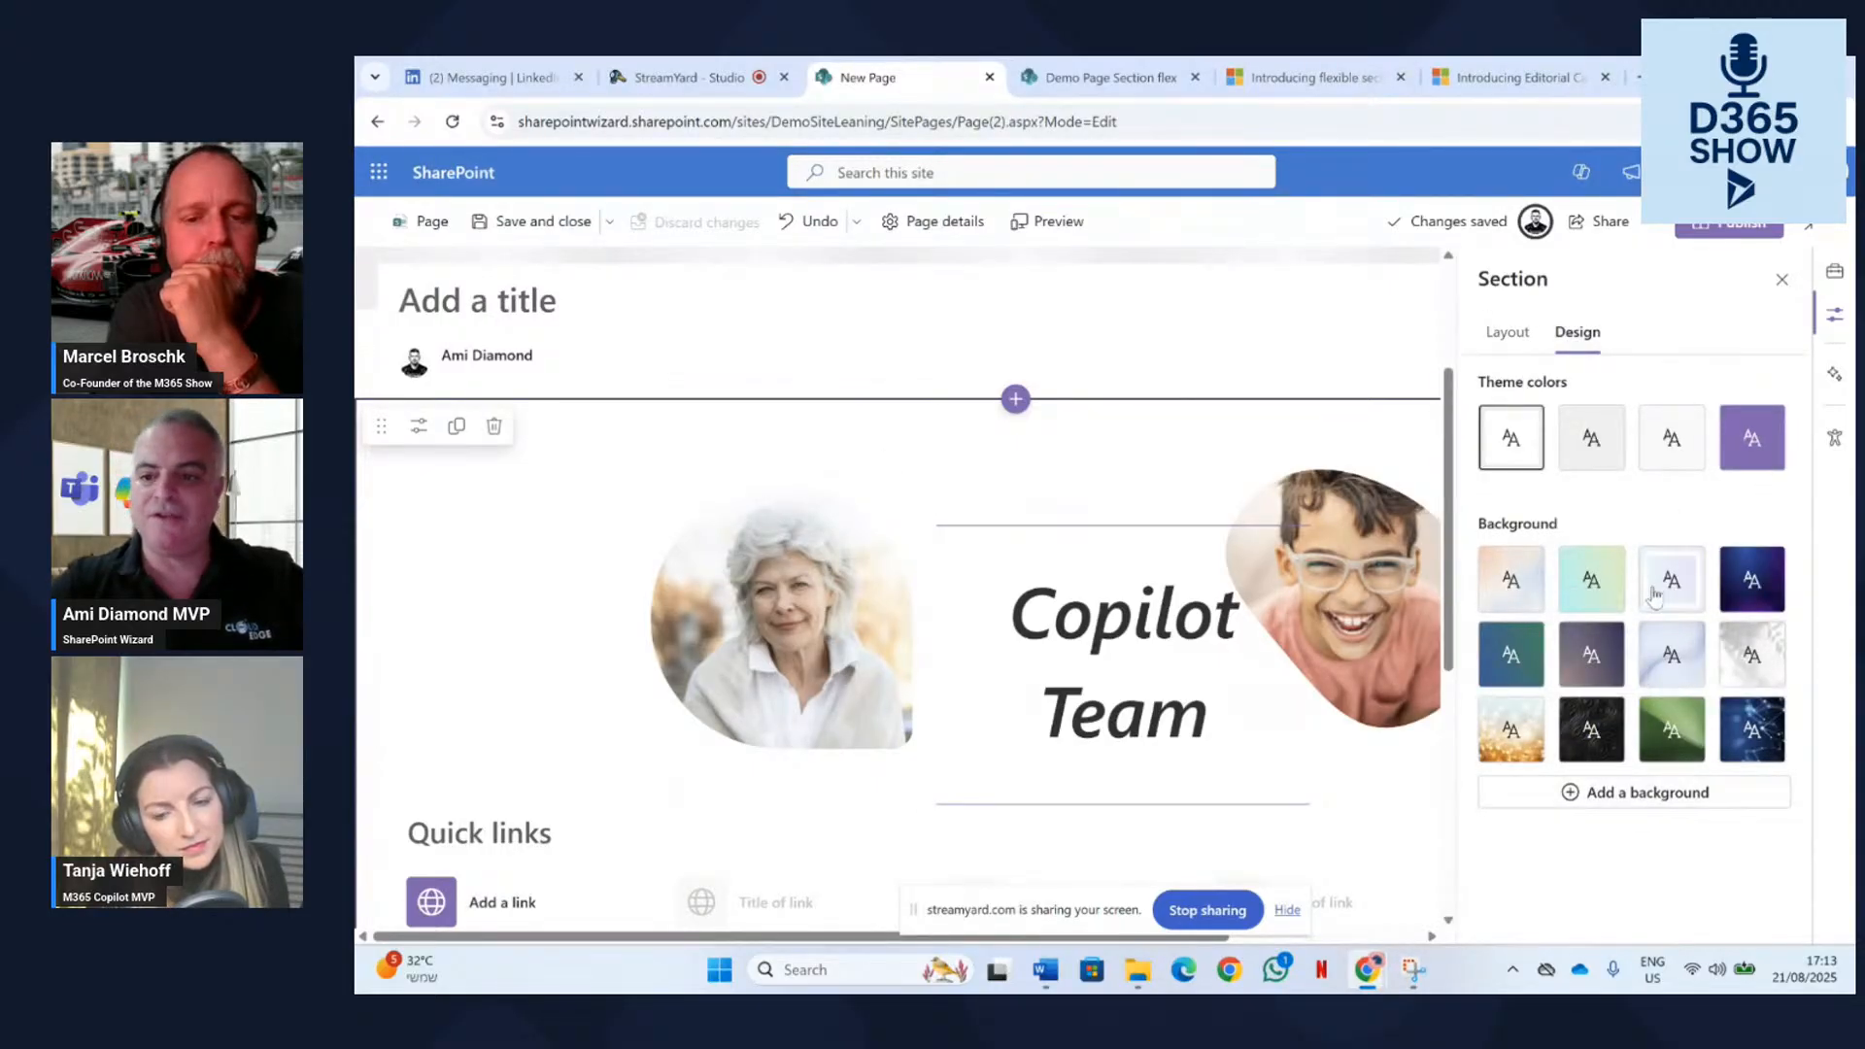
click(1754, 728)
scroll(1651, 724, down, 3)
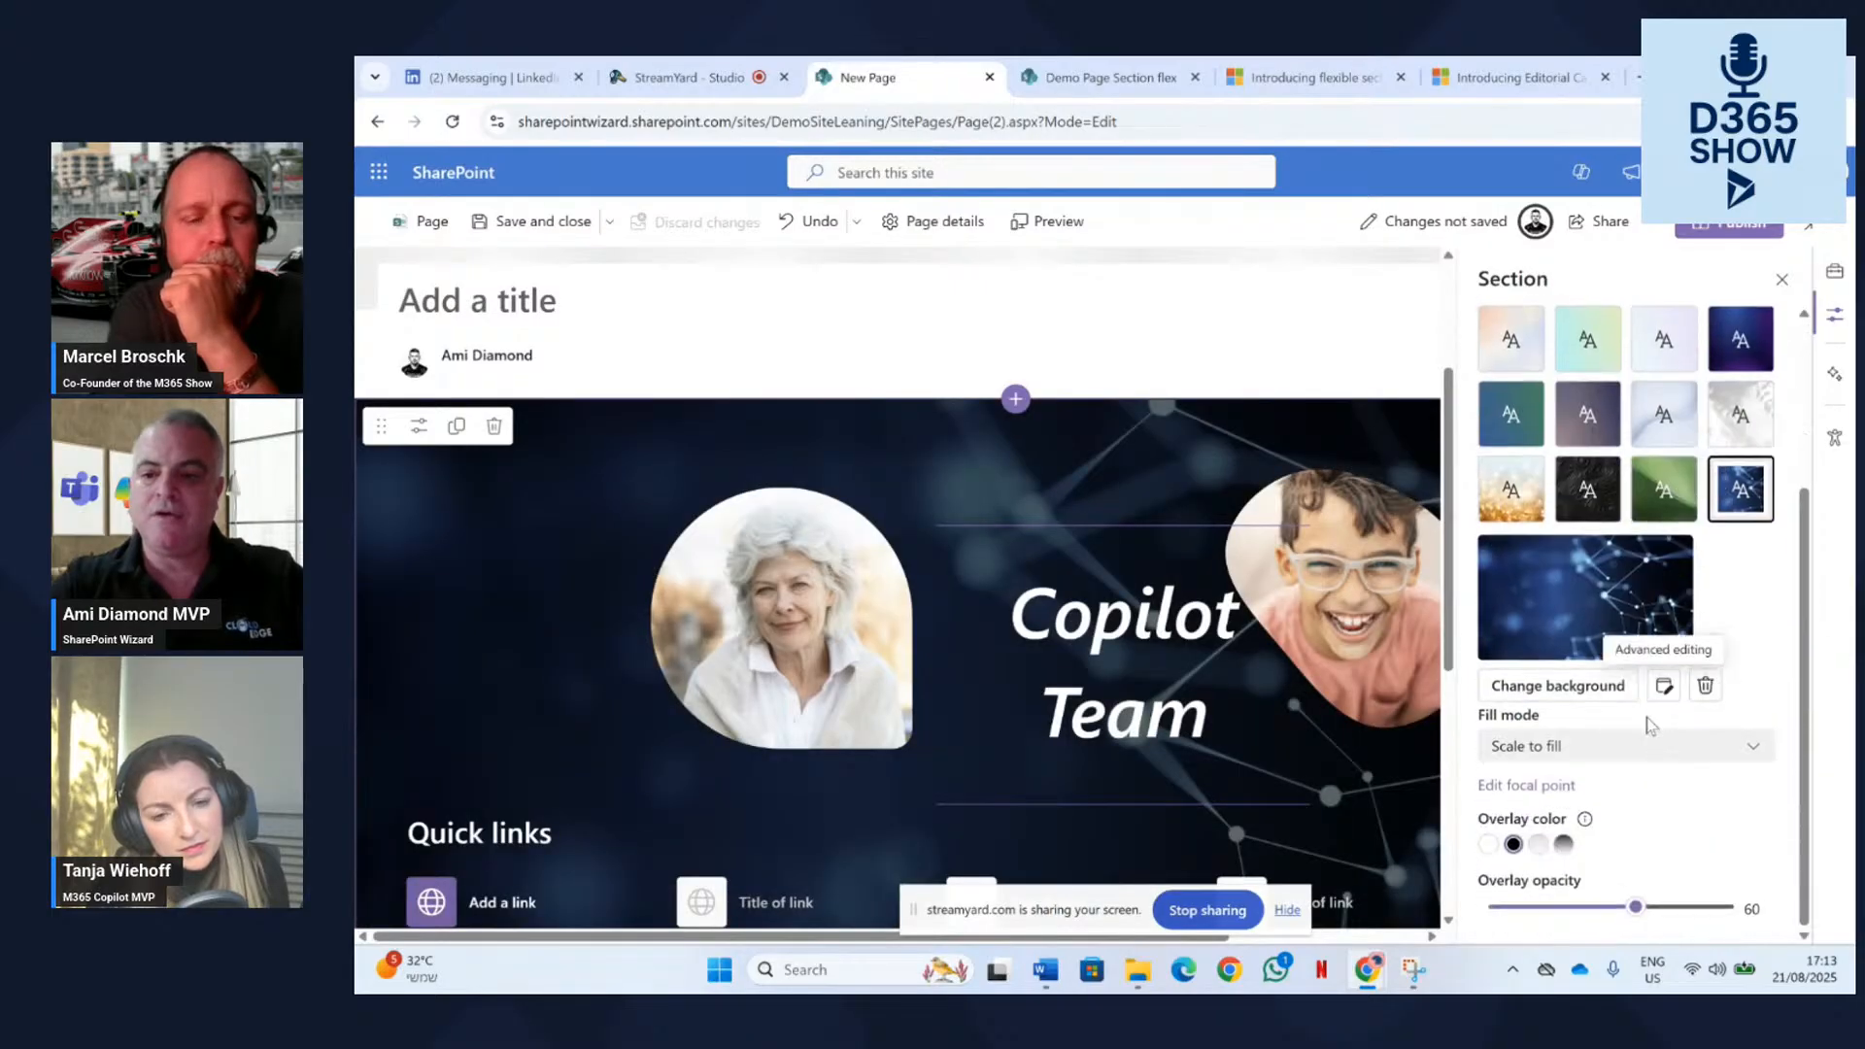
Replace the section's background with the stock image of an icy sea under a cloudy sky, and view the whole section.
click(1578, 692)
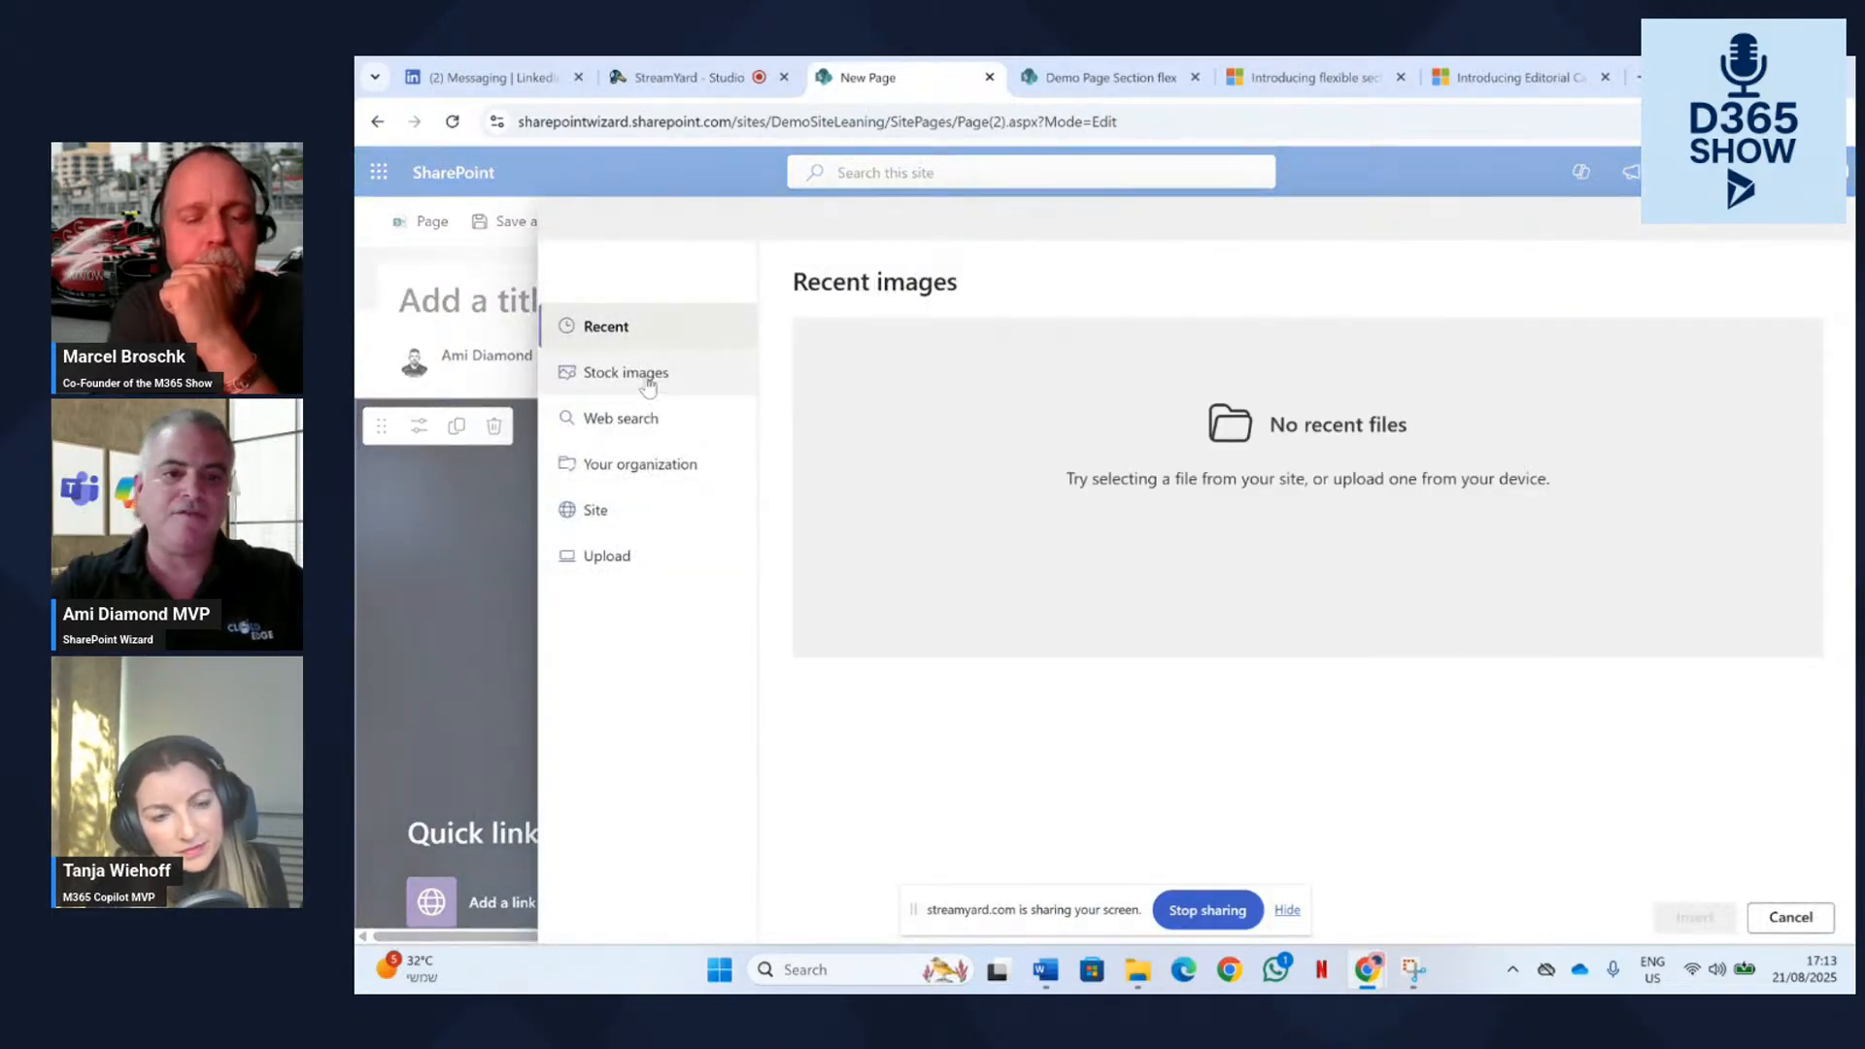
click(648, 385)
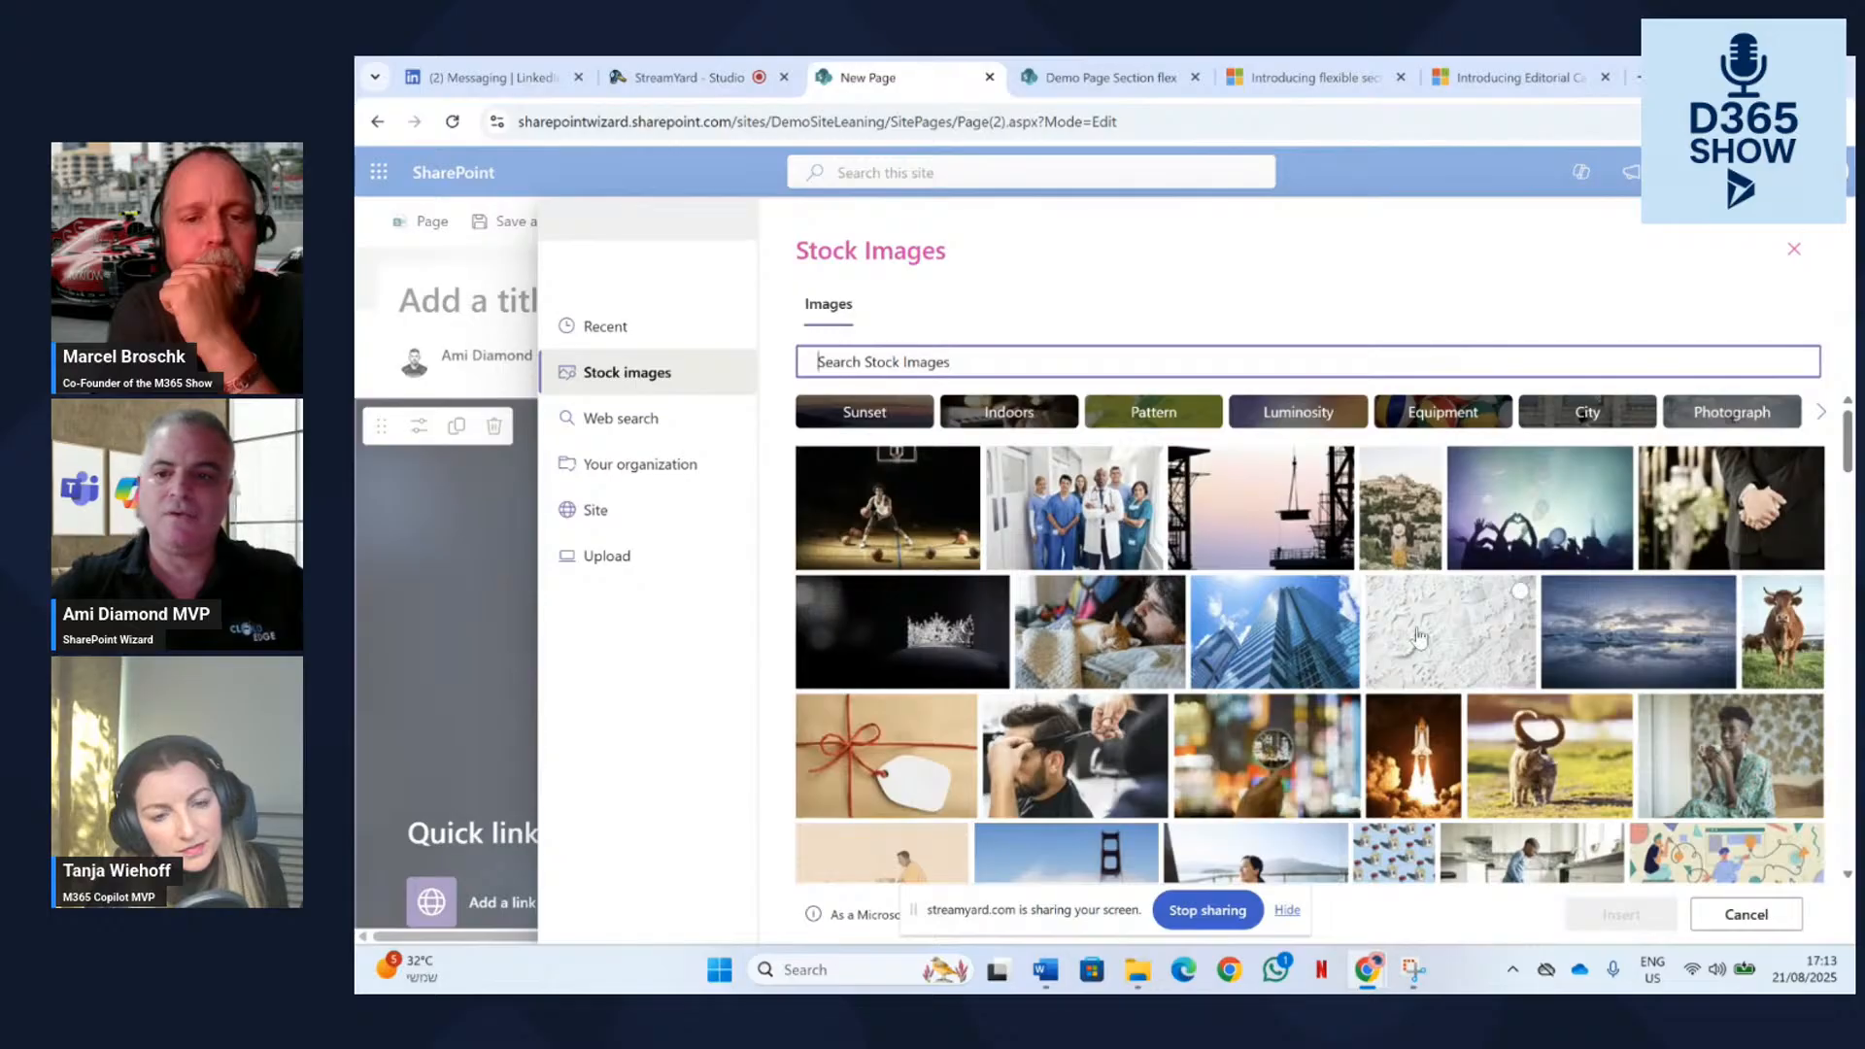
scroll(1417, 636, down, 1)
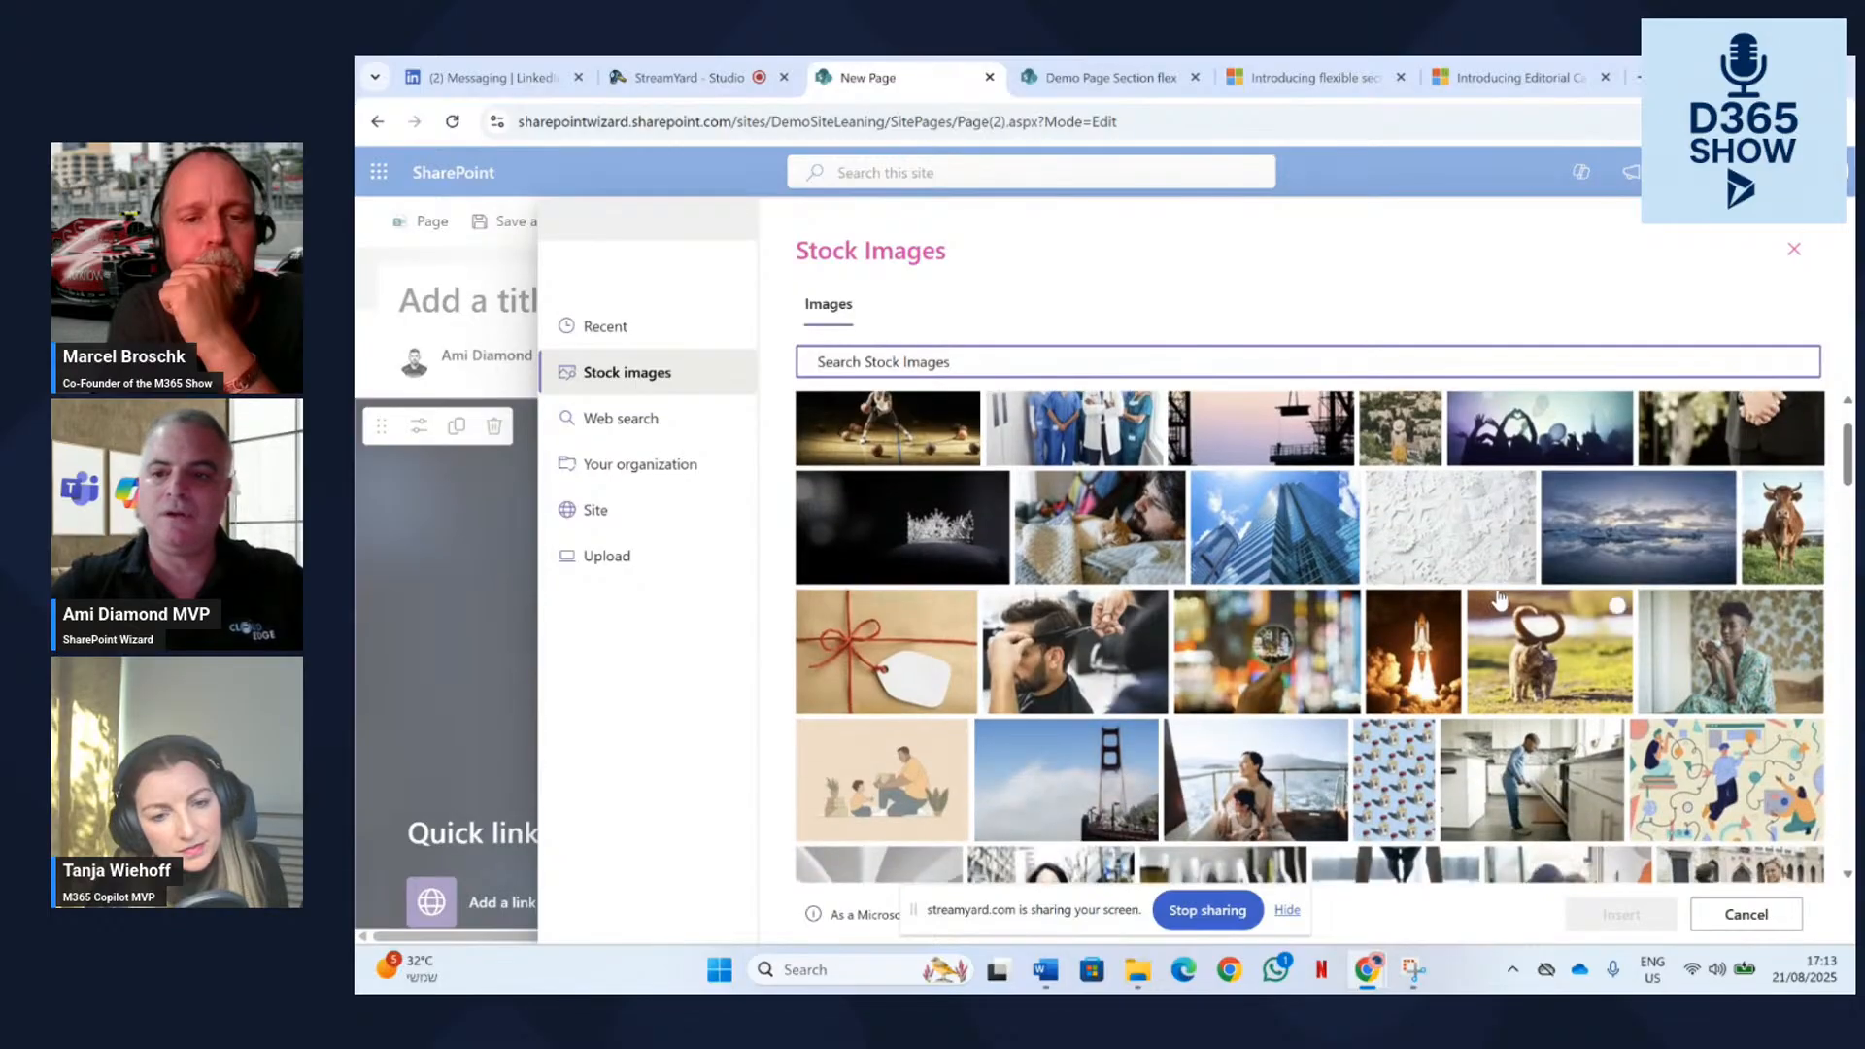
click(1635, 917)
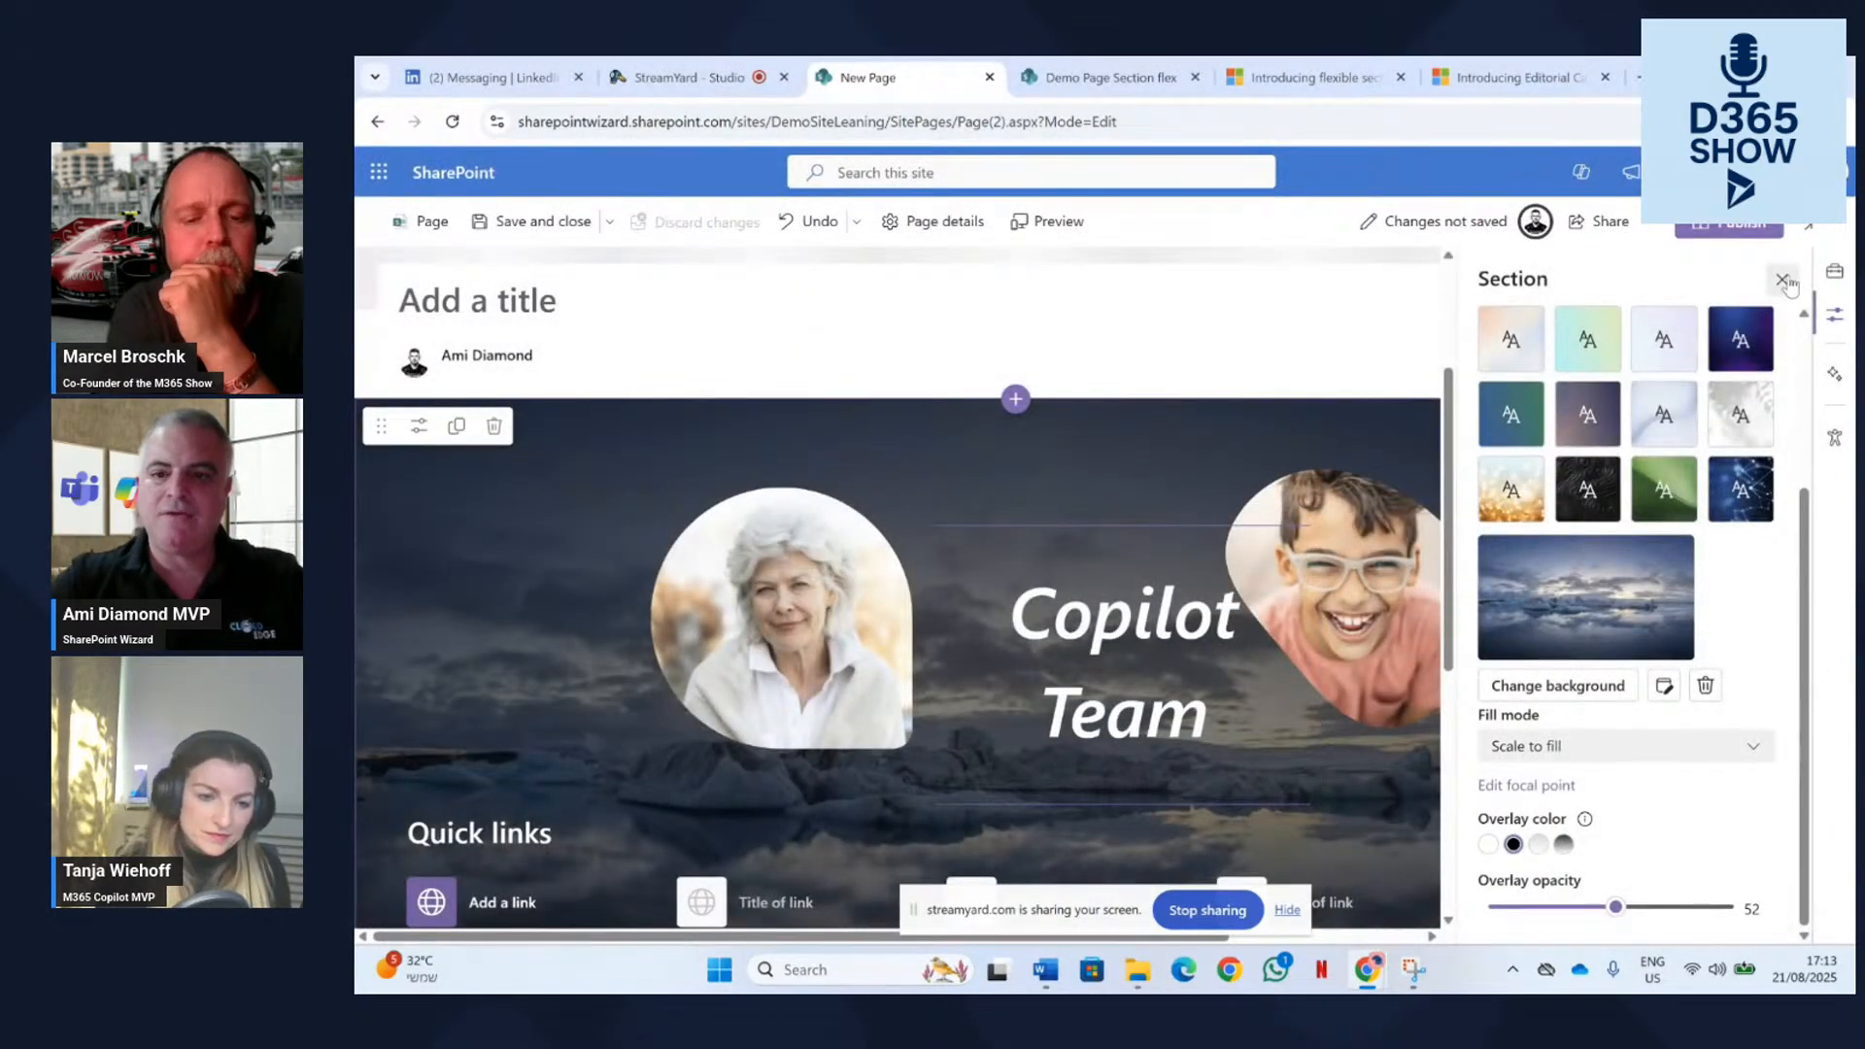
click(1782, 281)
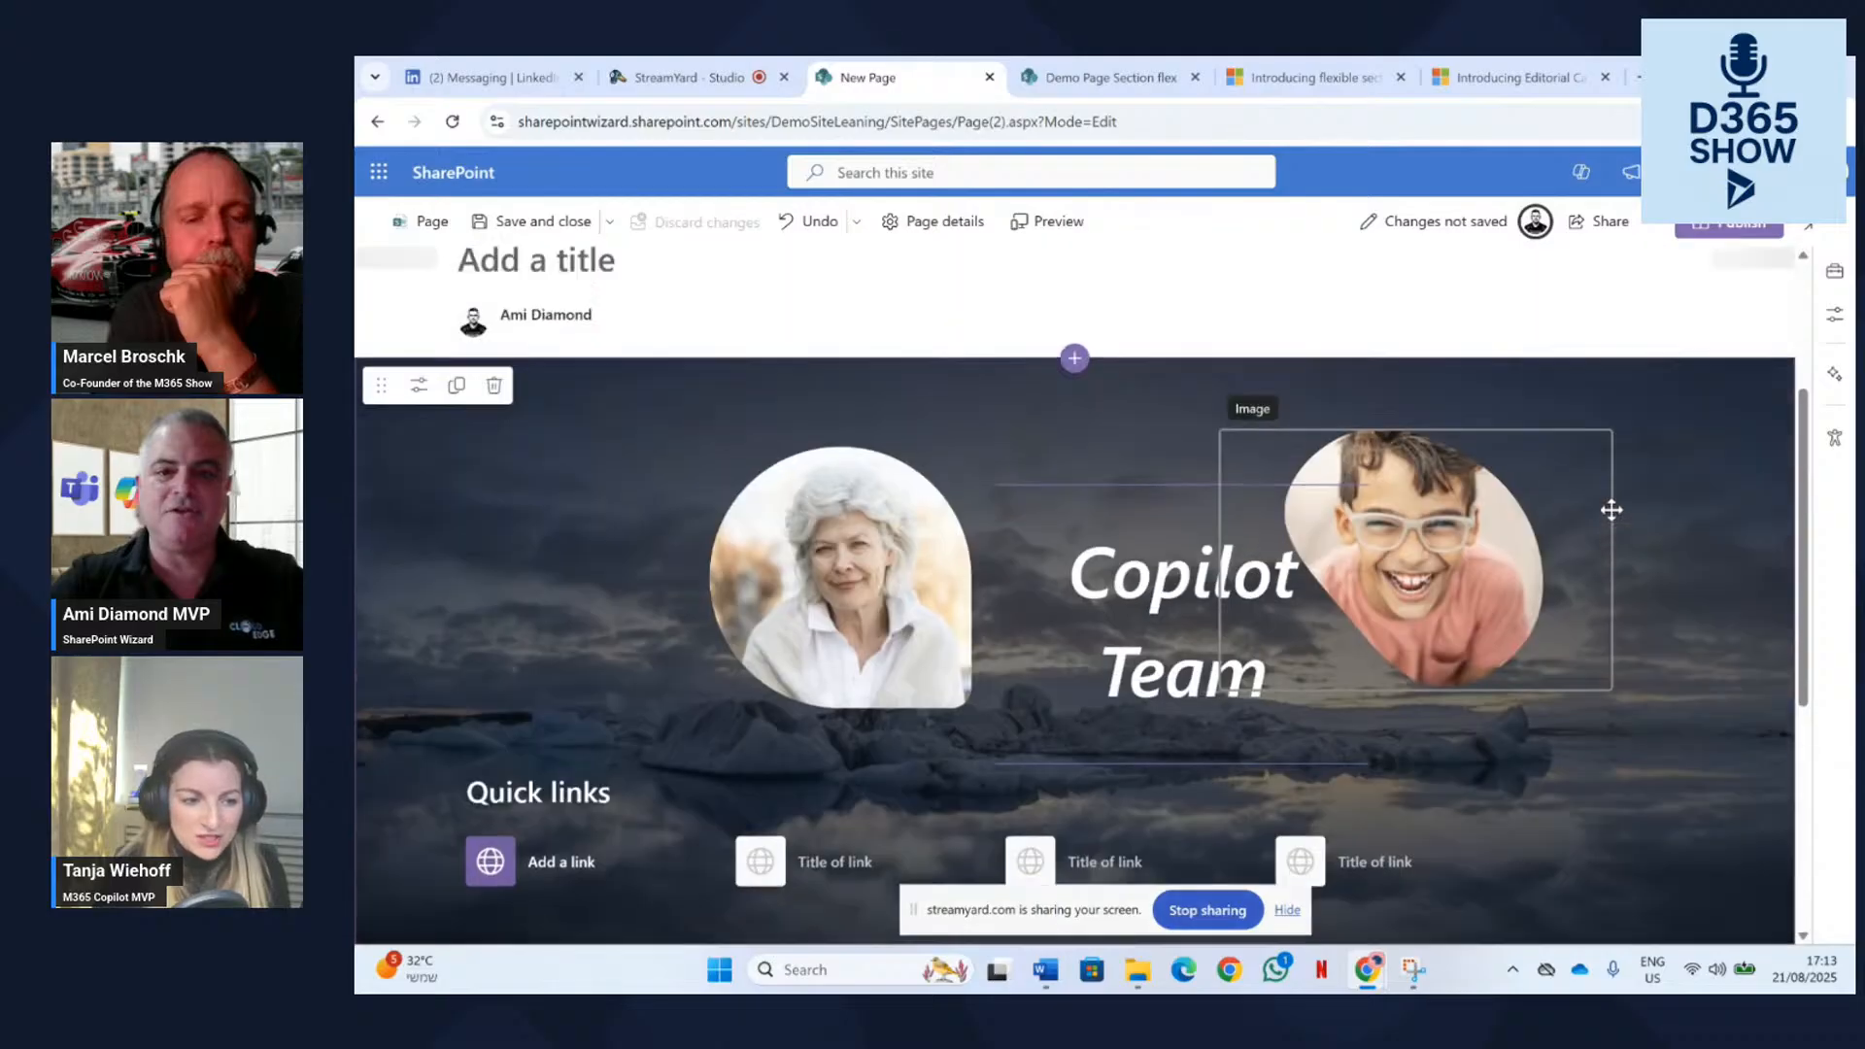
scroll(1570, 536, down, 1)
scroll(1565, 534, up, 3)
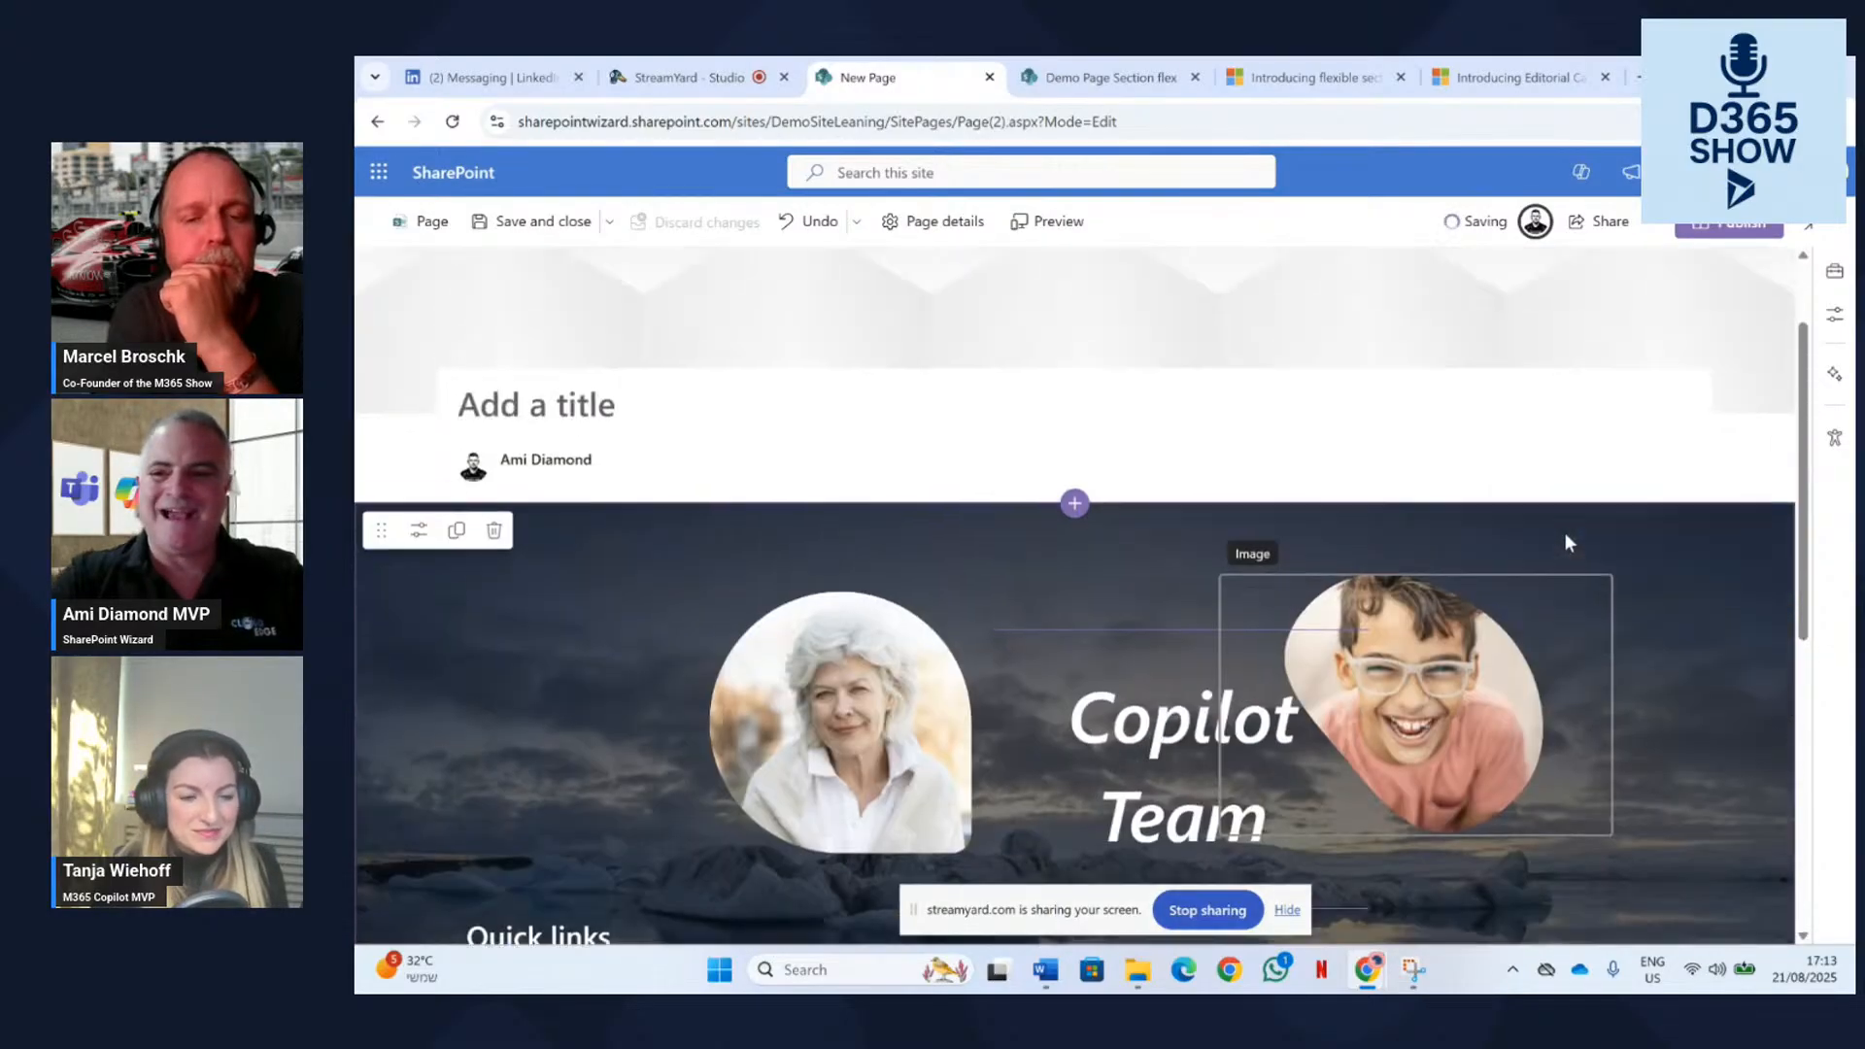
Check the design ideas and layout properties for the section, and view the title area's properties.
click(1833, 371)
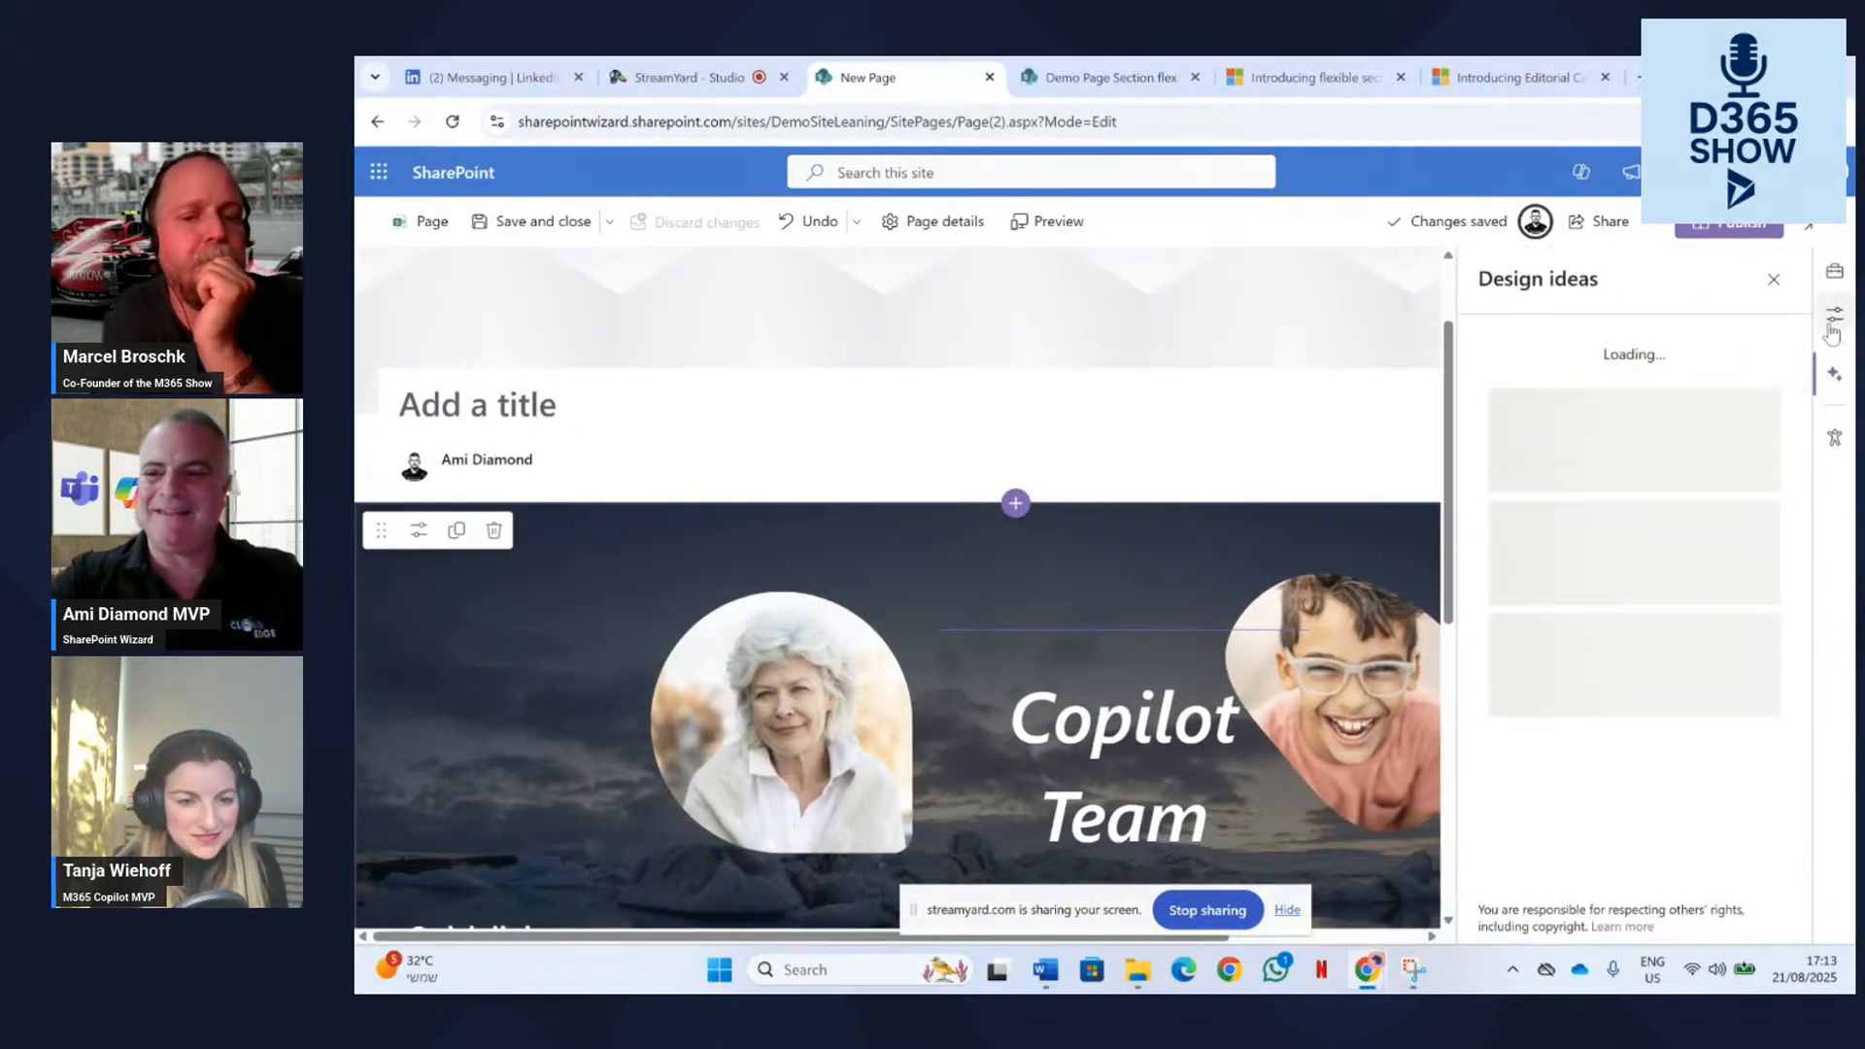
click(1832, 332)
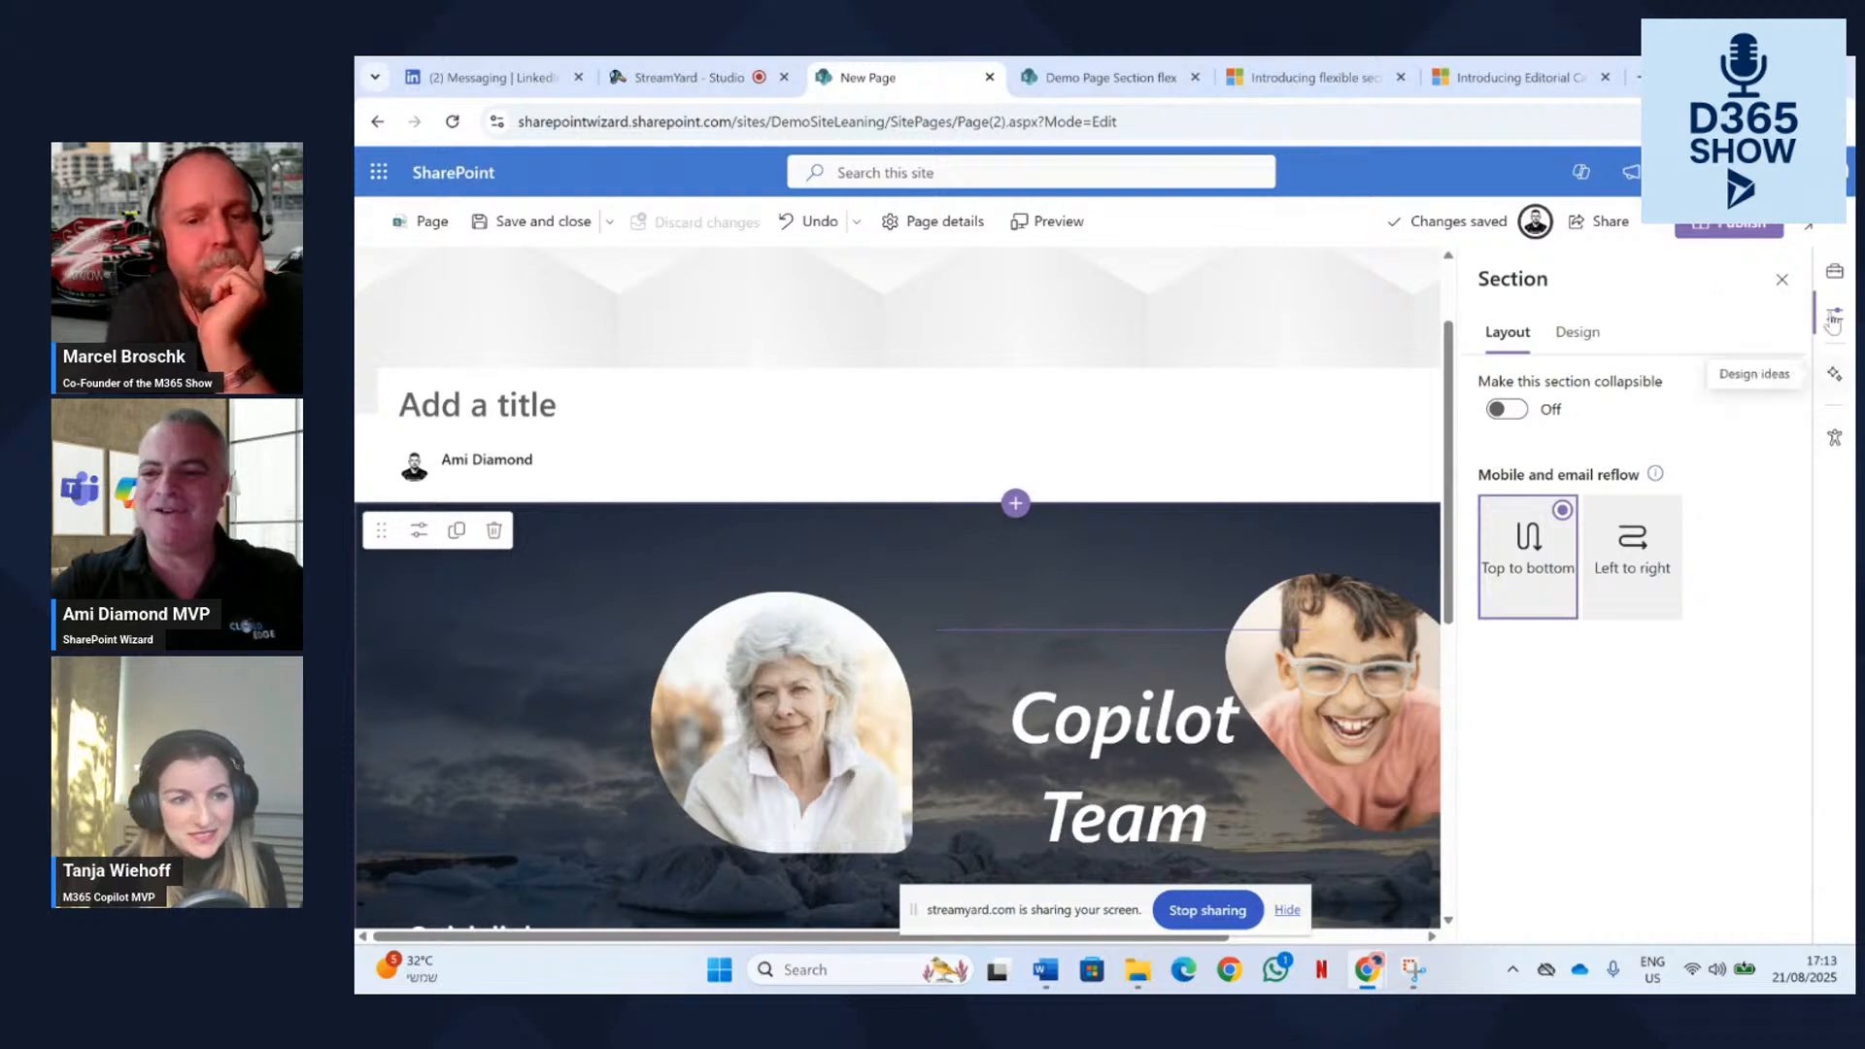
click(1834, 272)
click(1831, 375)
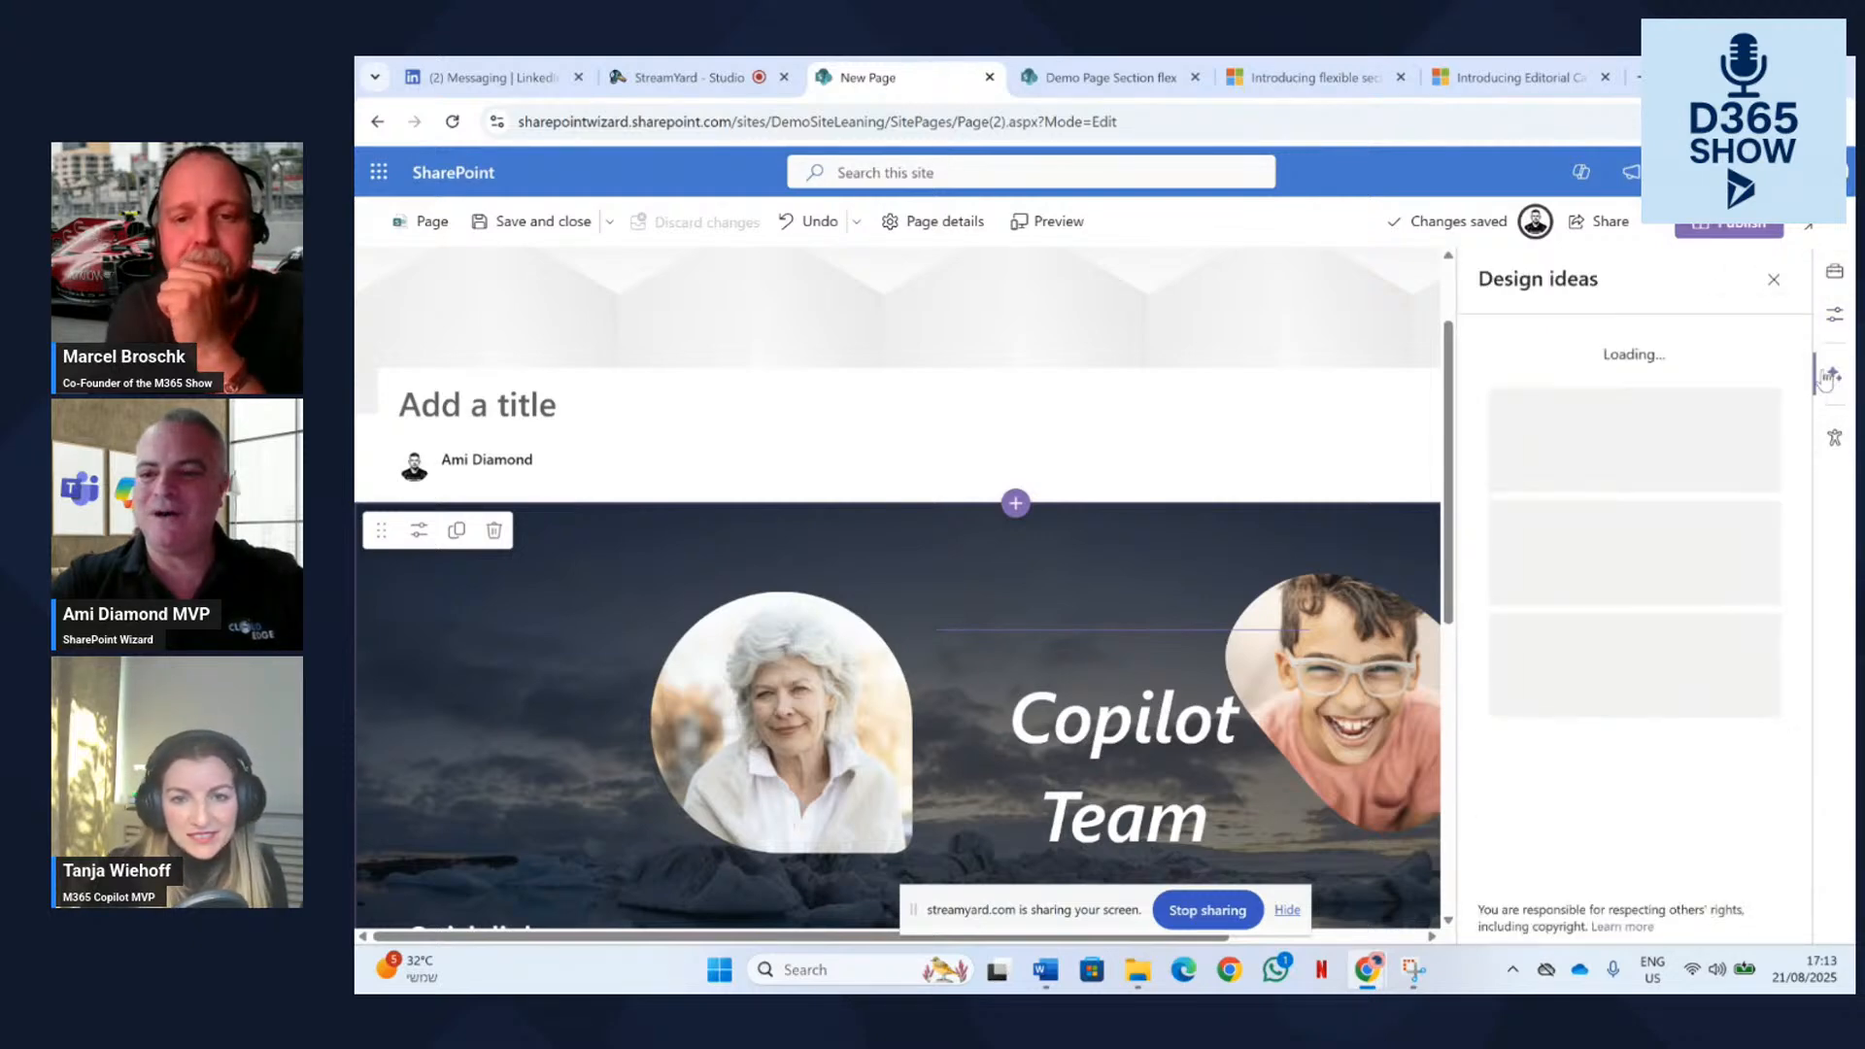
click(1835, 314)
click(1257, 483)
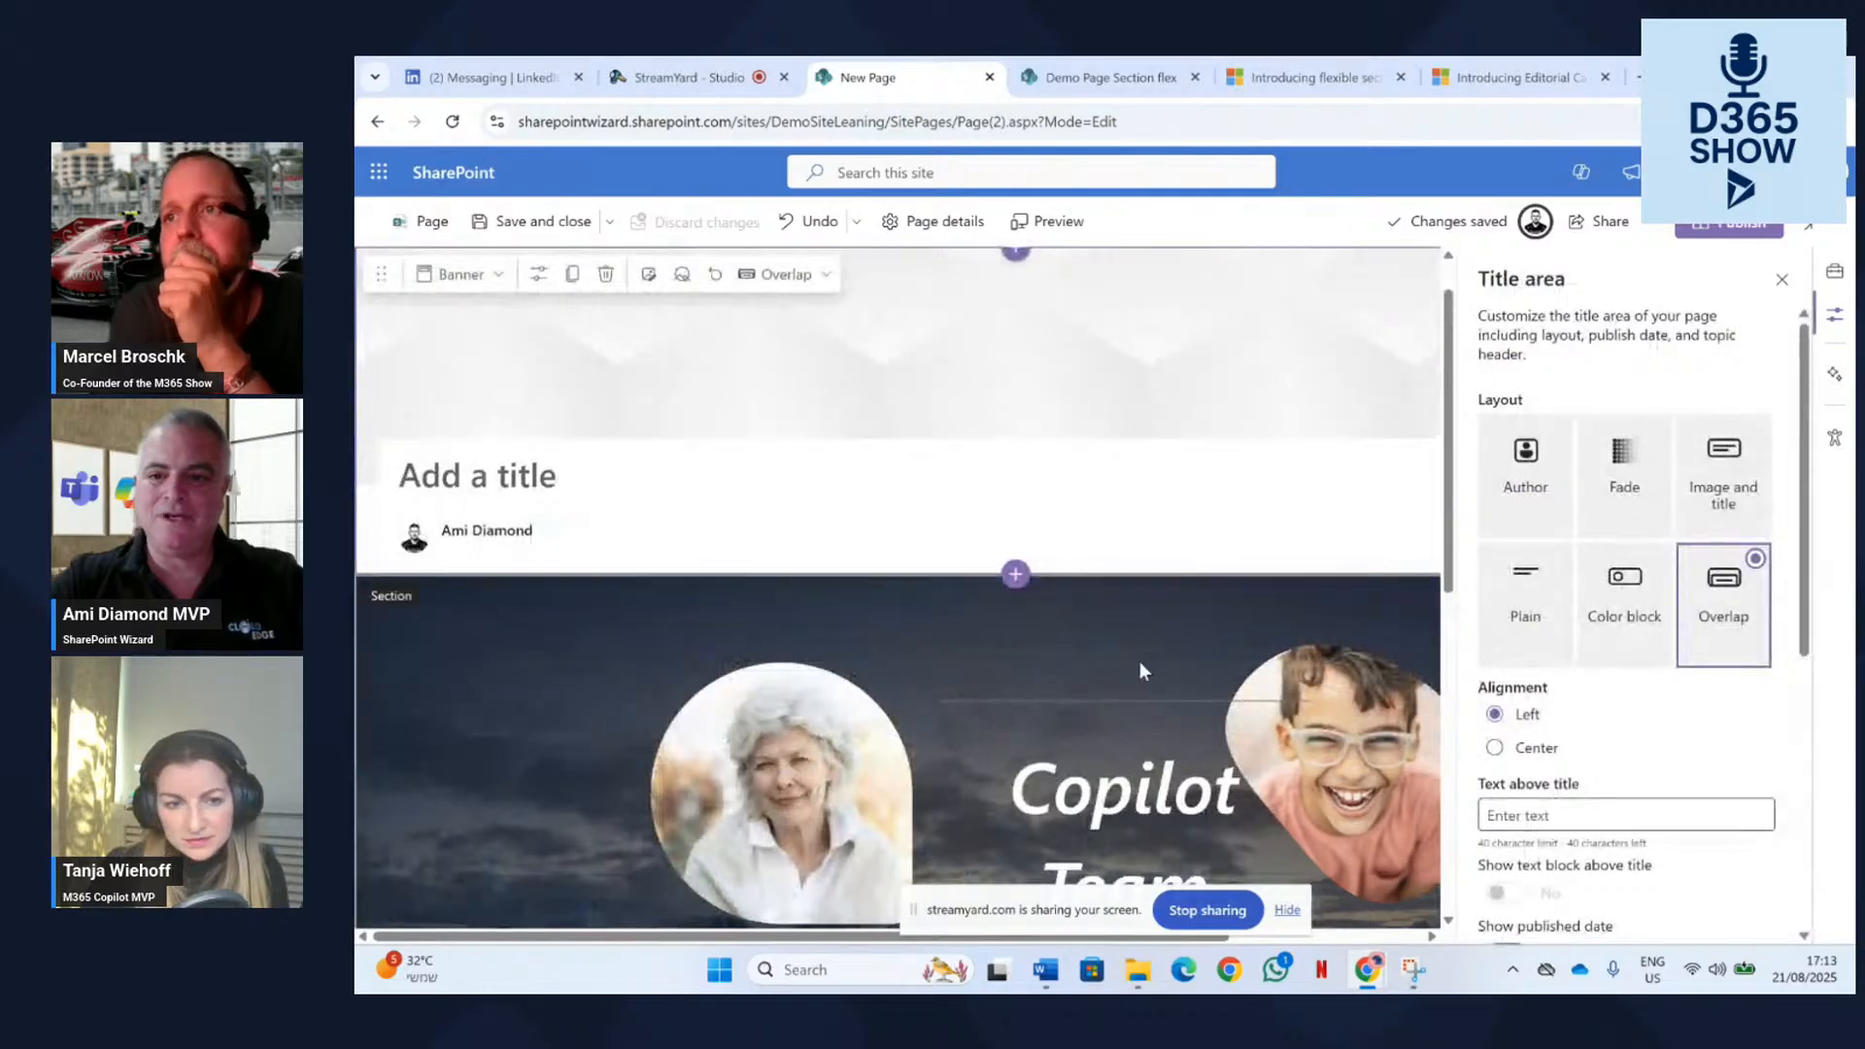
Add another flexible section at the end of the page and view its theme color and background options.
scroll(1139, 665, down, 5)
click(1015, 804)
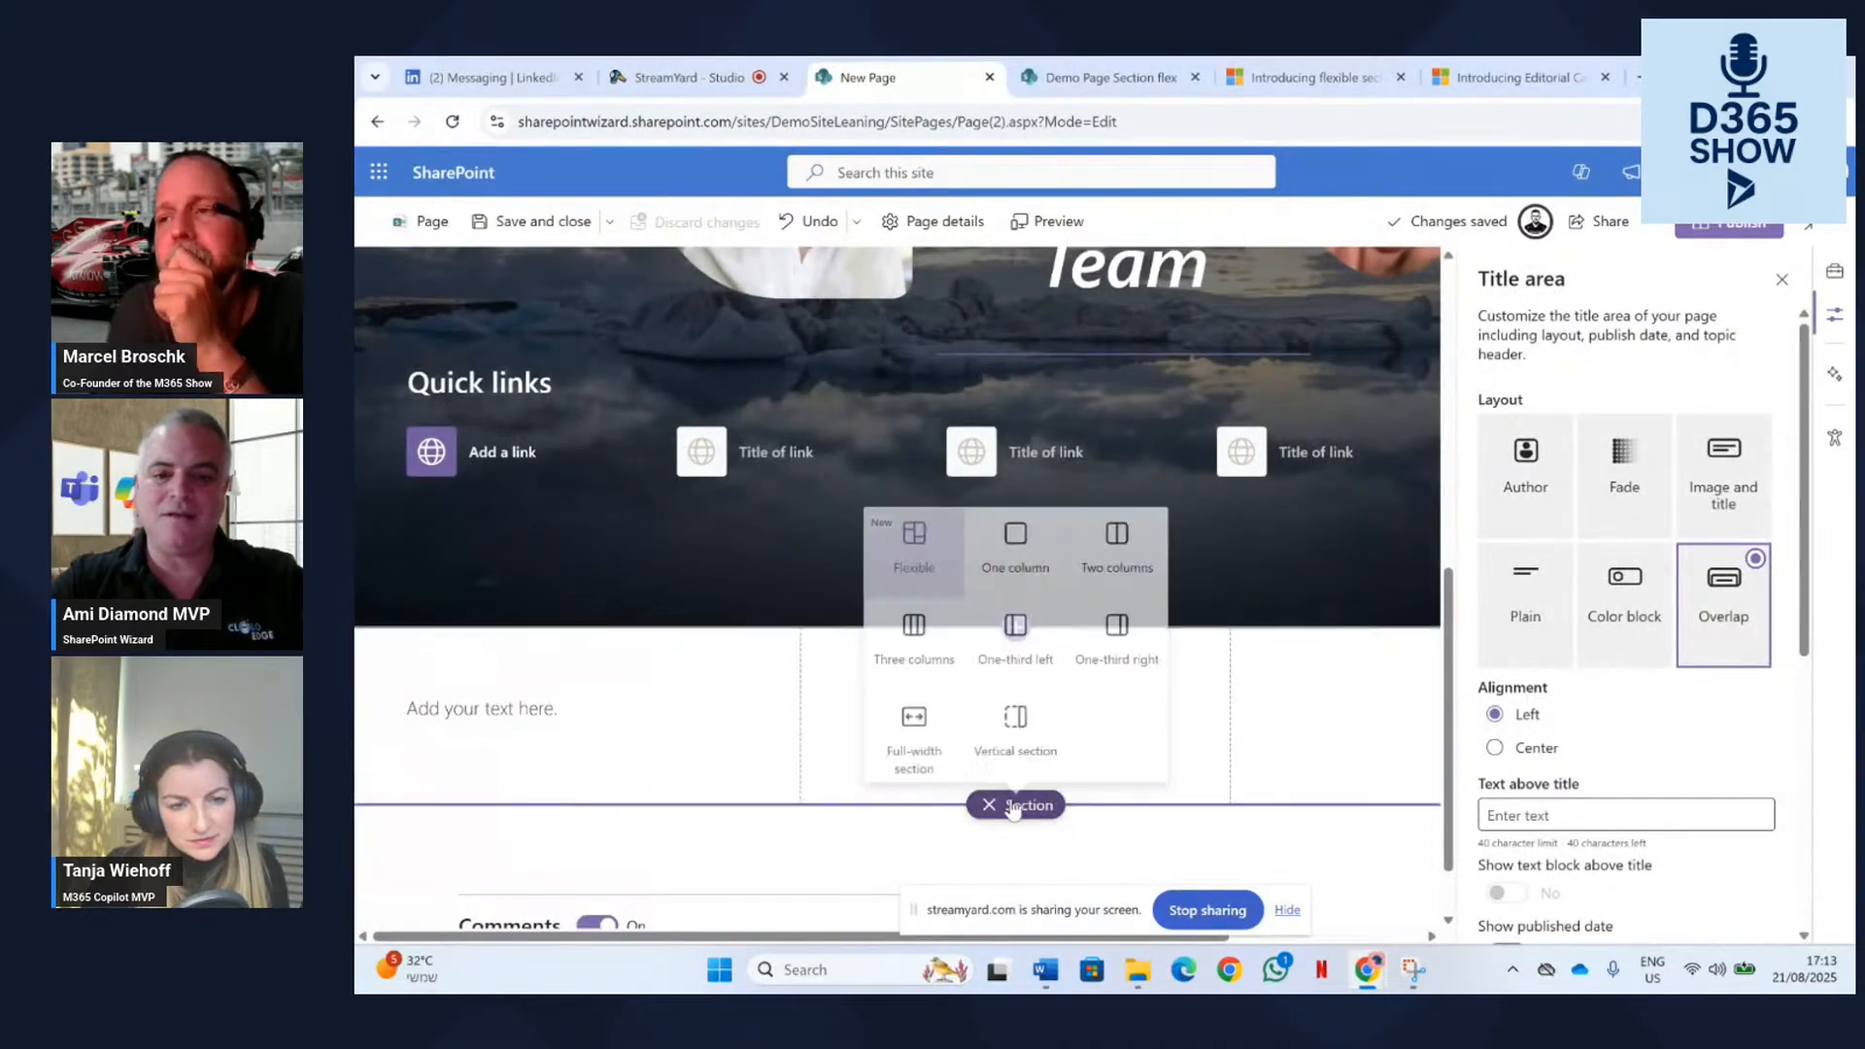
click(914, 549)
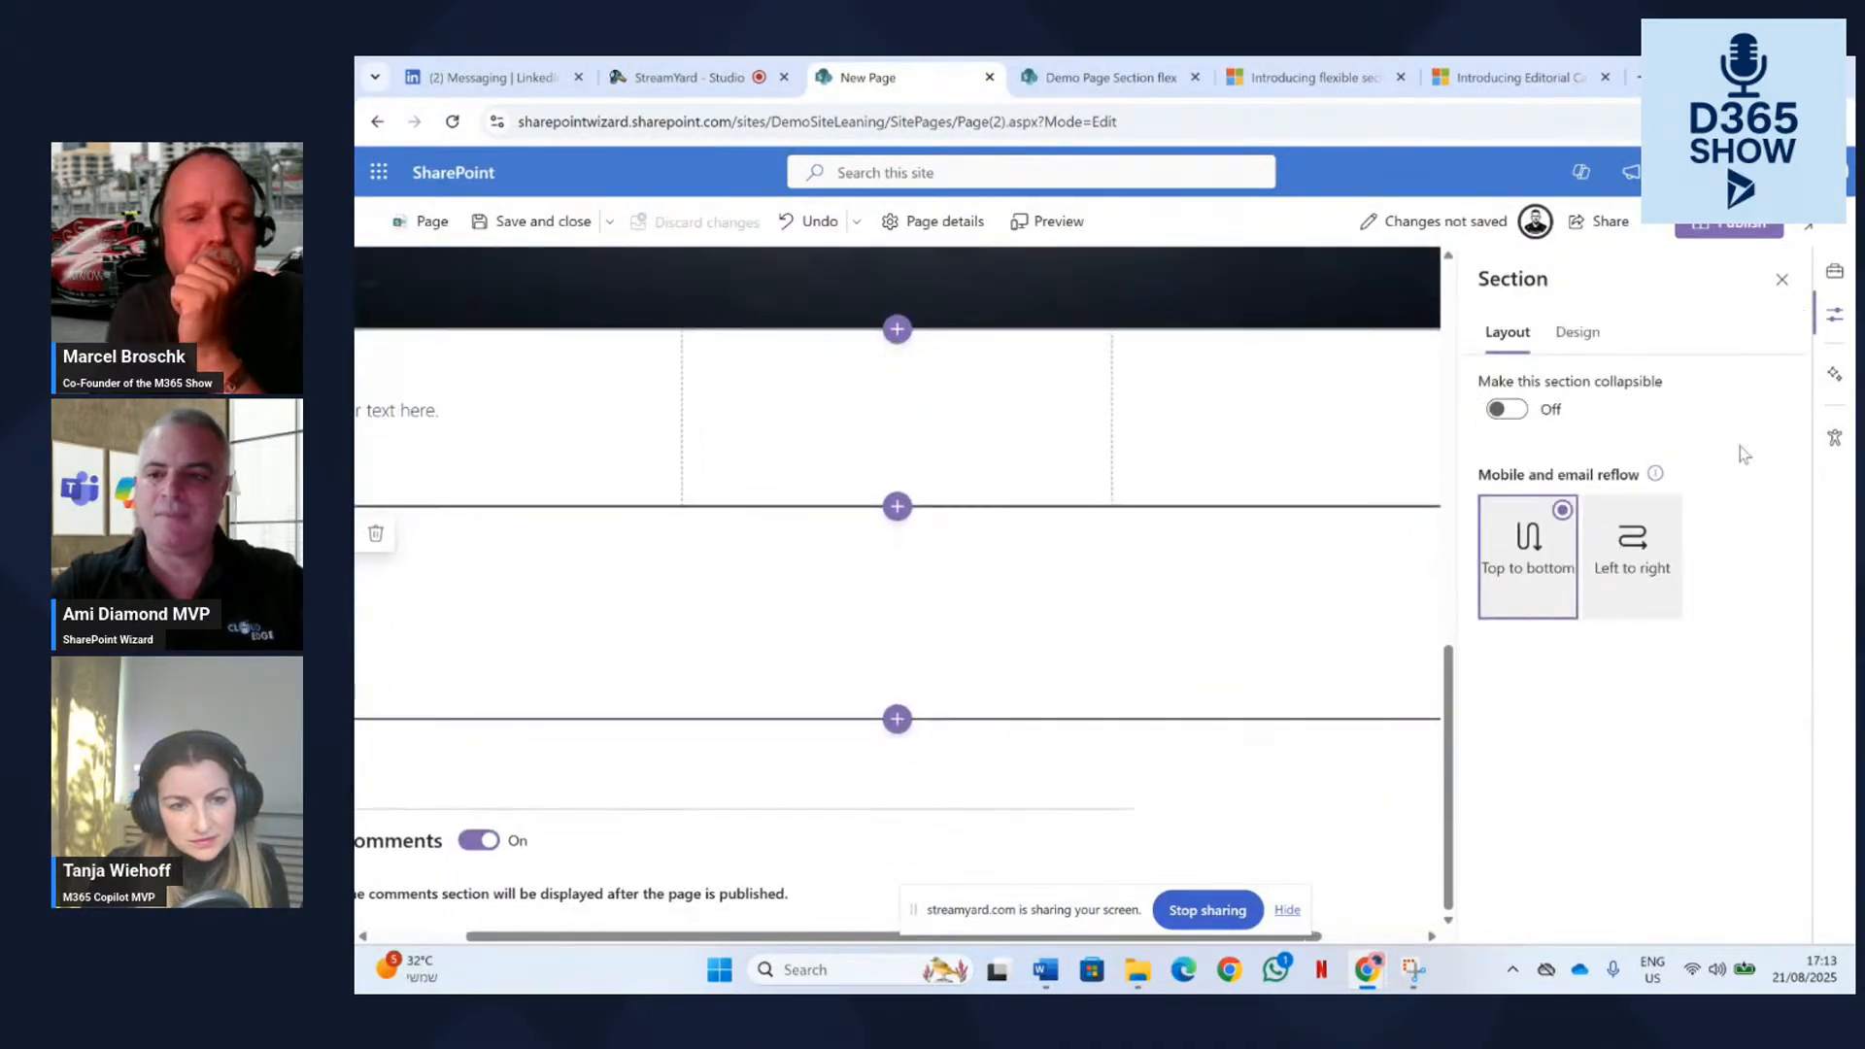
click(1577, 332)
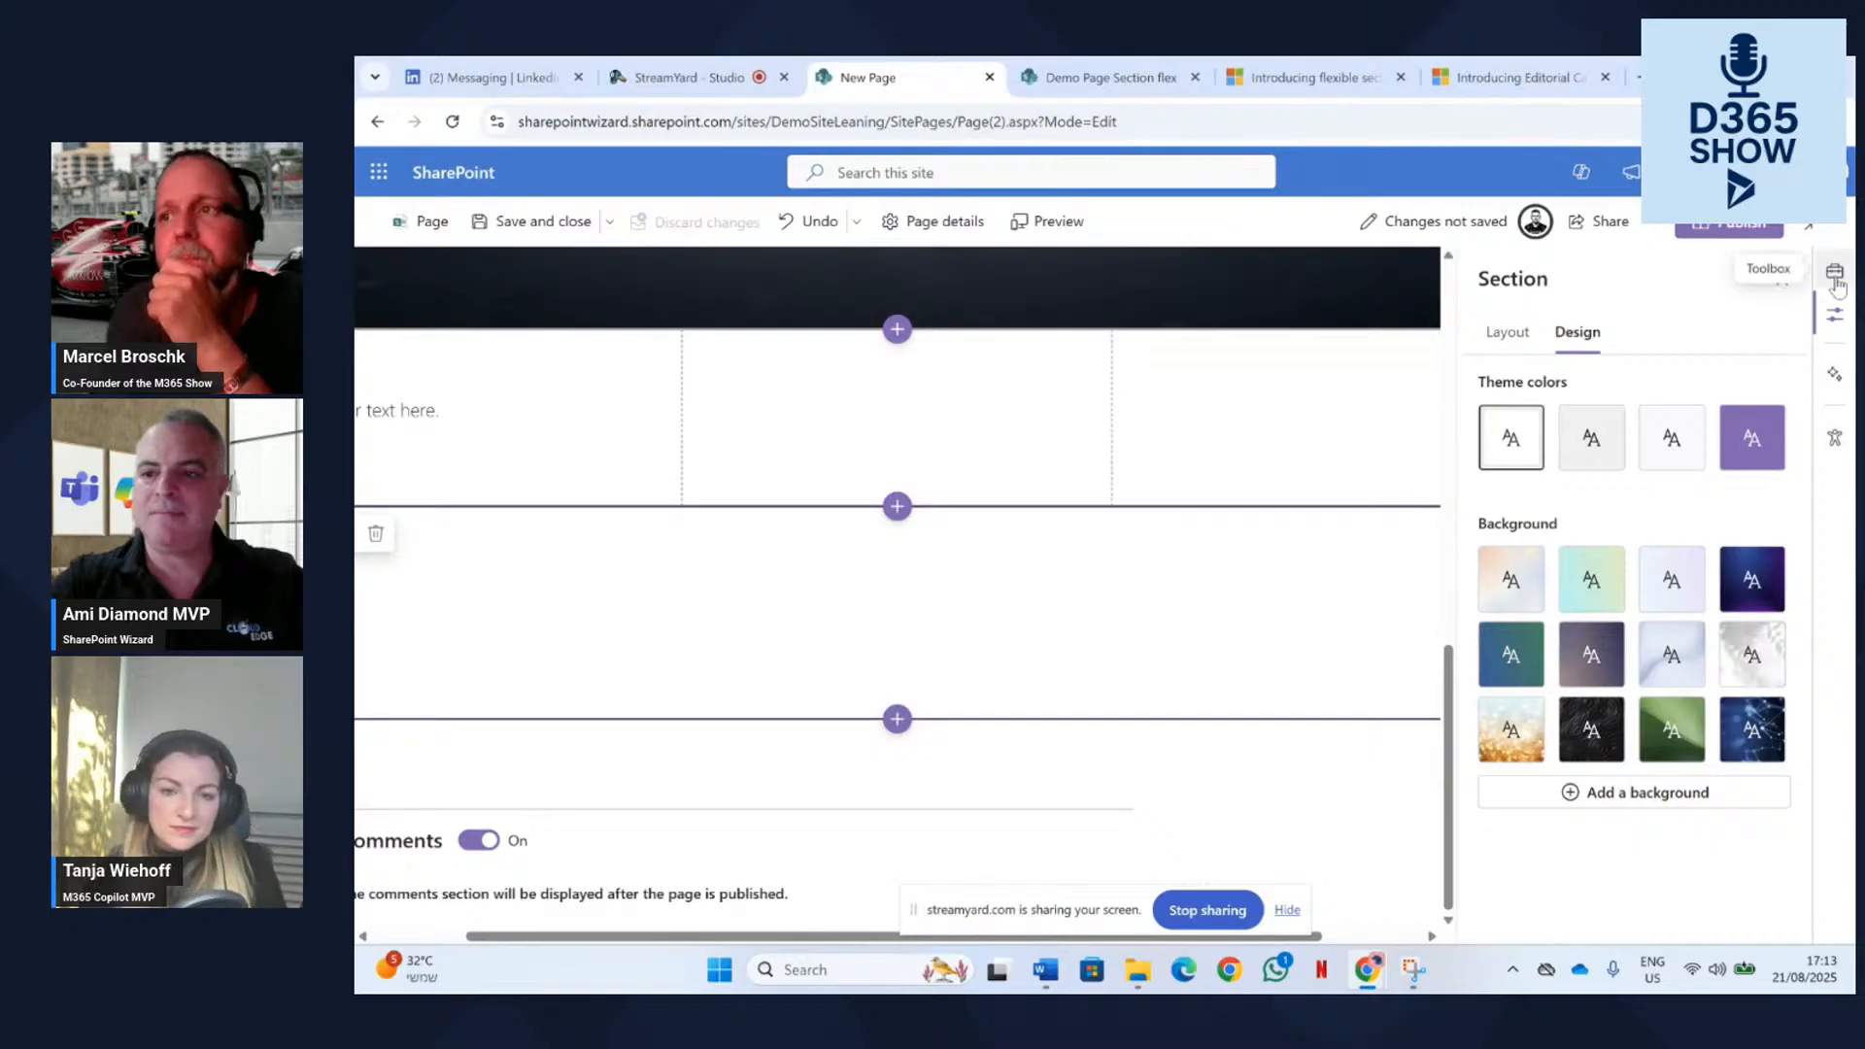
Browse the section templates offered in the page's toolbox, including the Story in numbers and work-environment article layouts.
click(1834, 271)
scroll(1619, 665, down, 3)
scroll(1619, 665, down, 5)
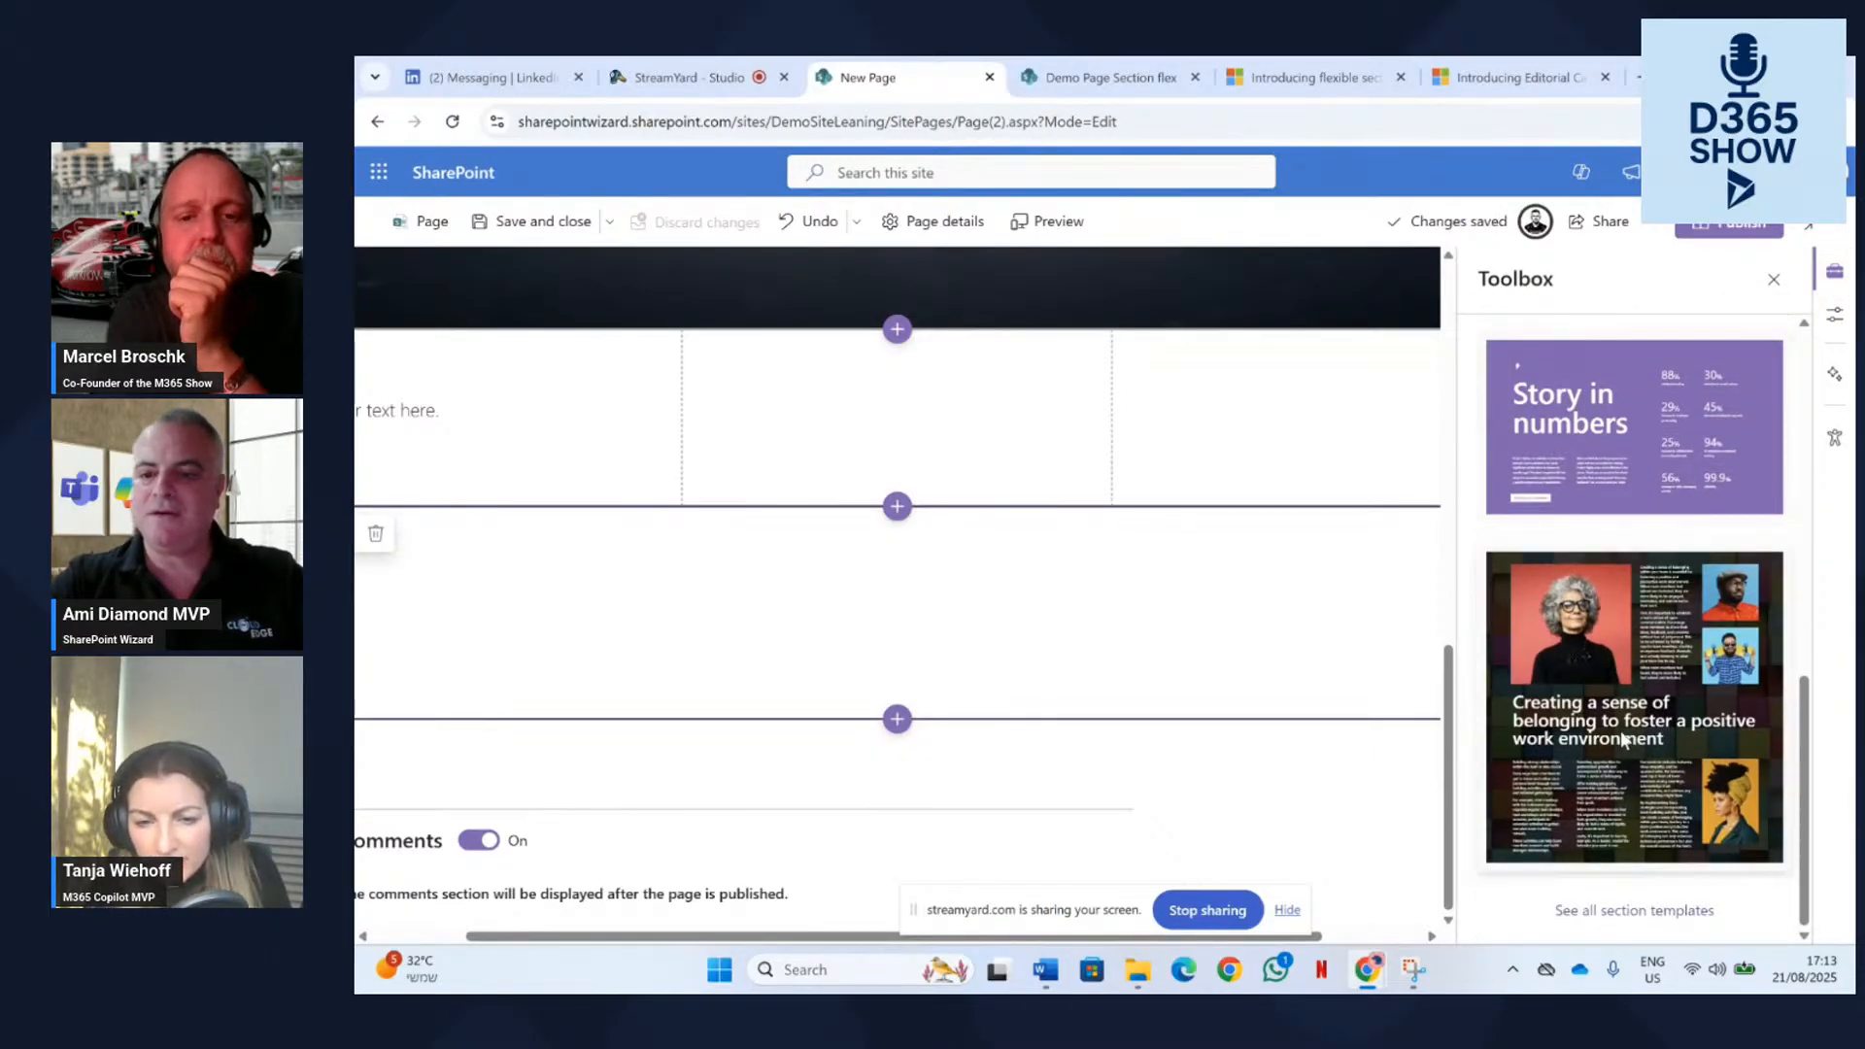
scroll(1621, 680, up, 2)
scroll(1600, 644, down, 2)
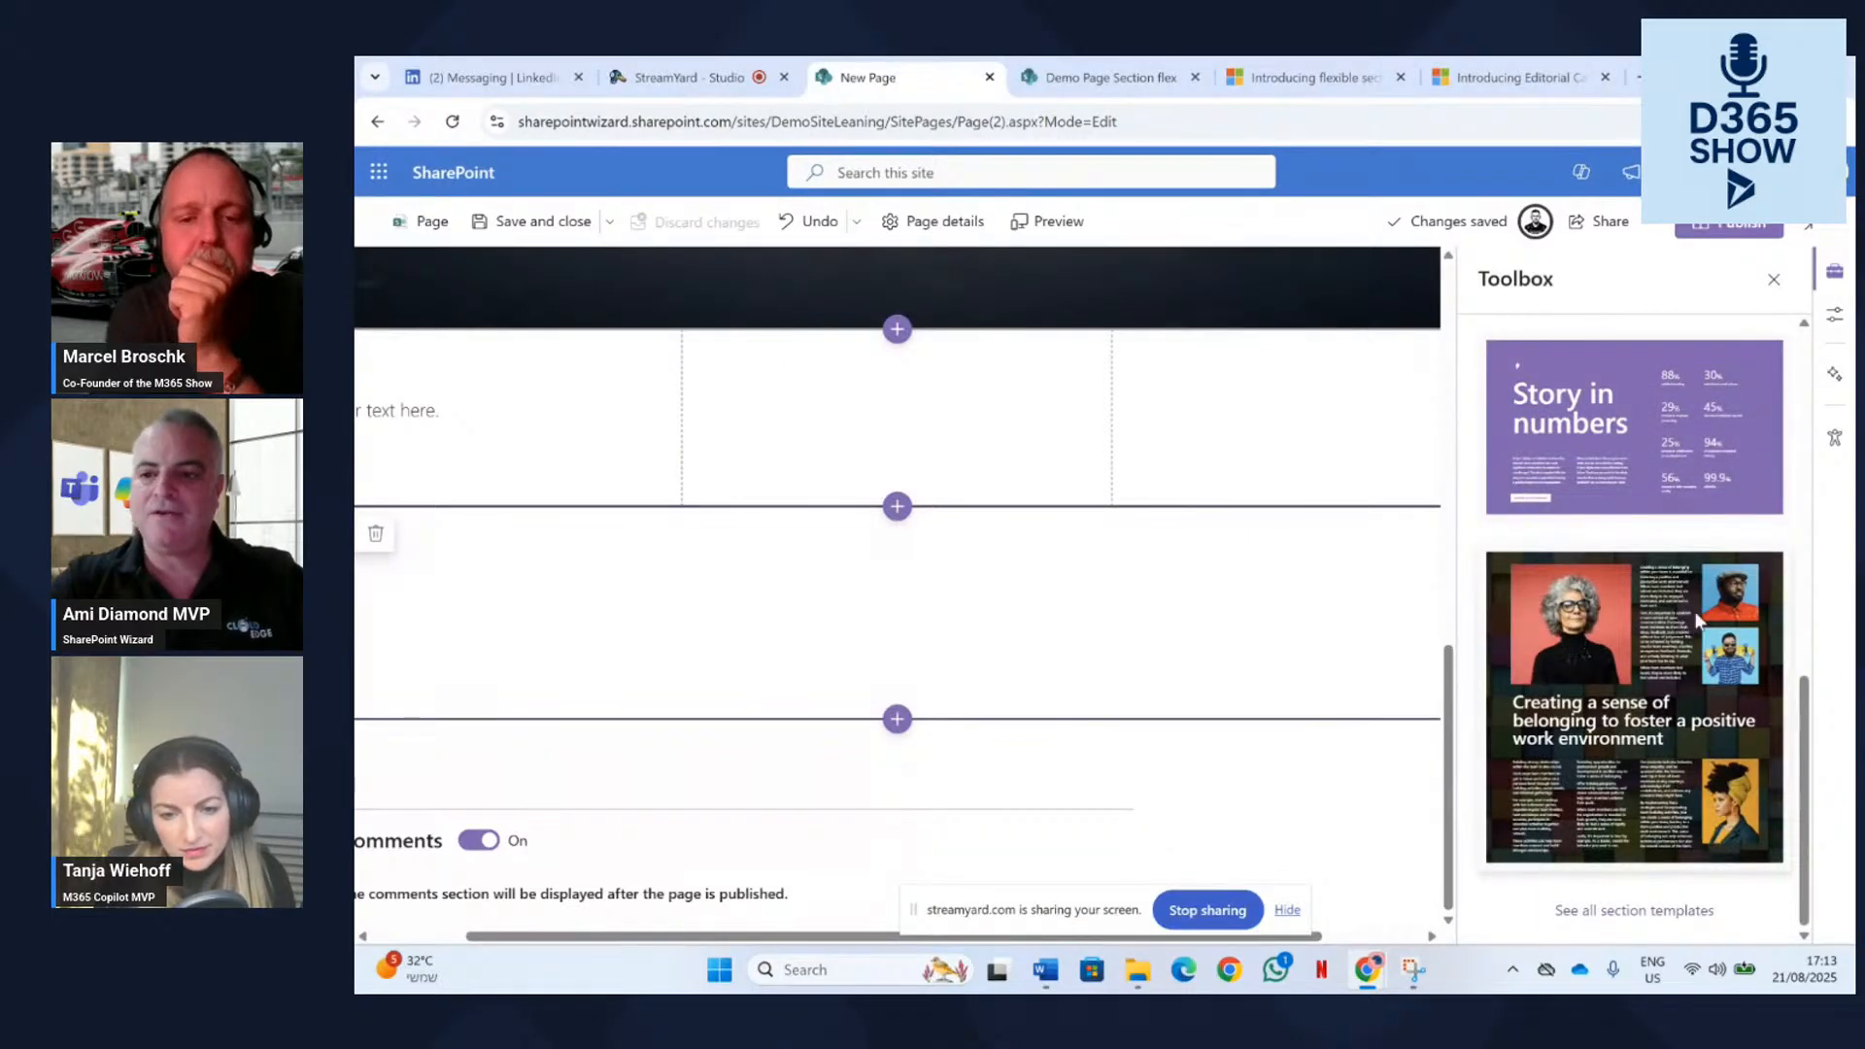
scroll(1698, 619, up, 2)
scroll(1699, 679, down, 2)
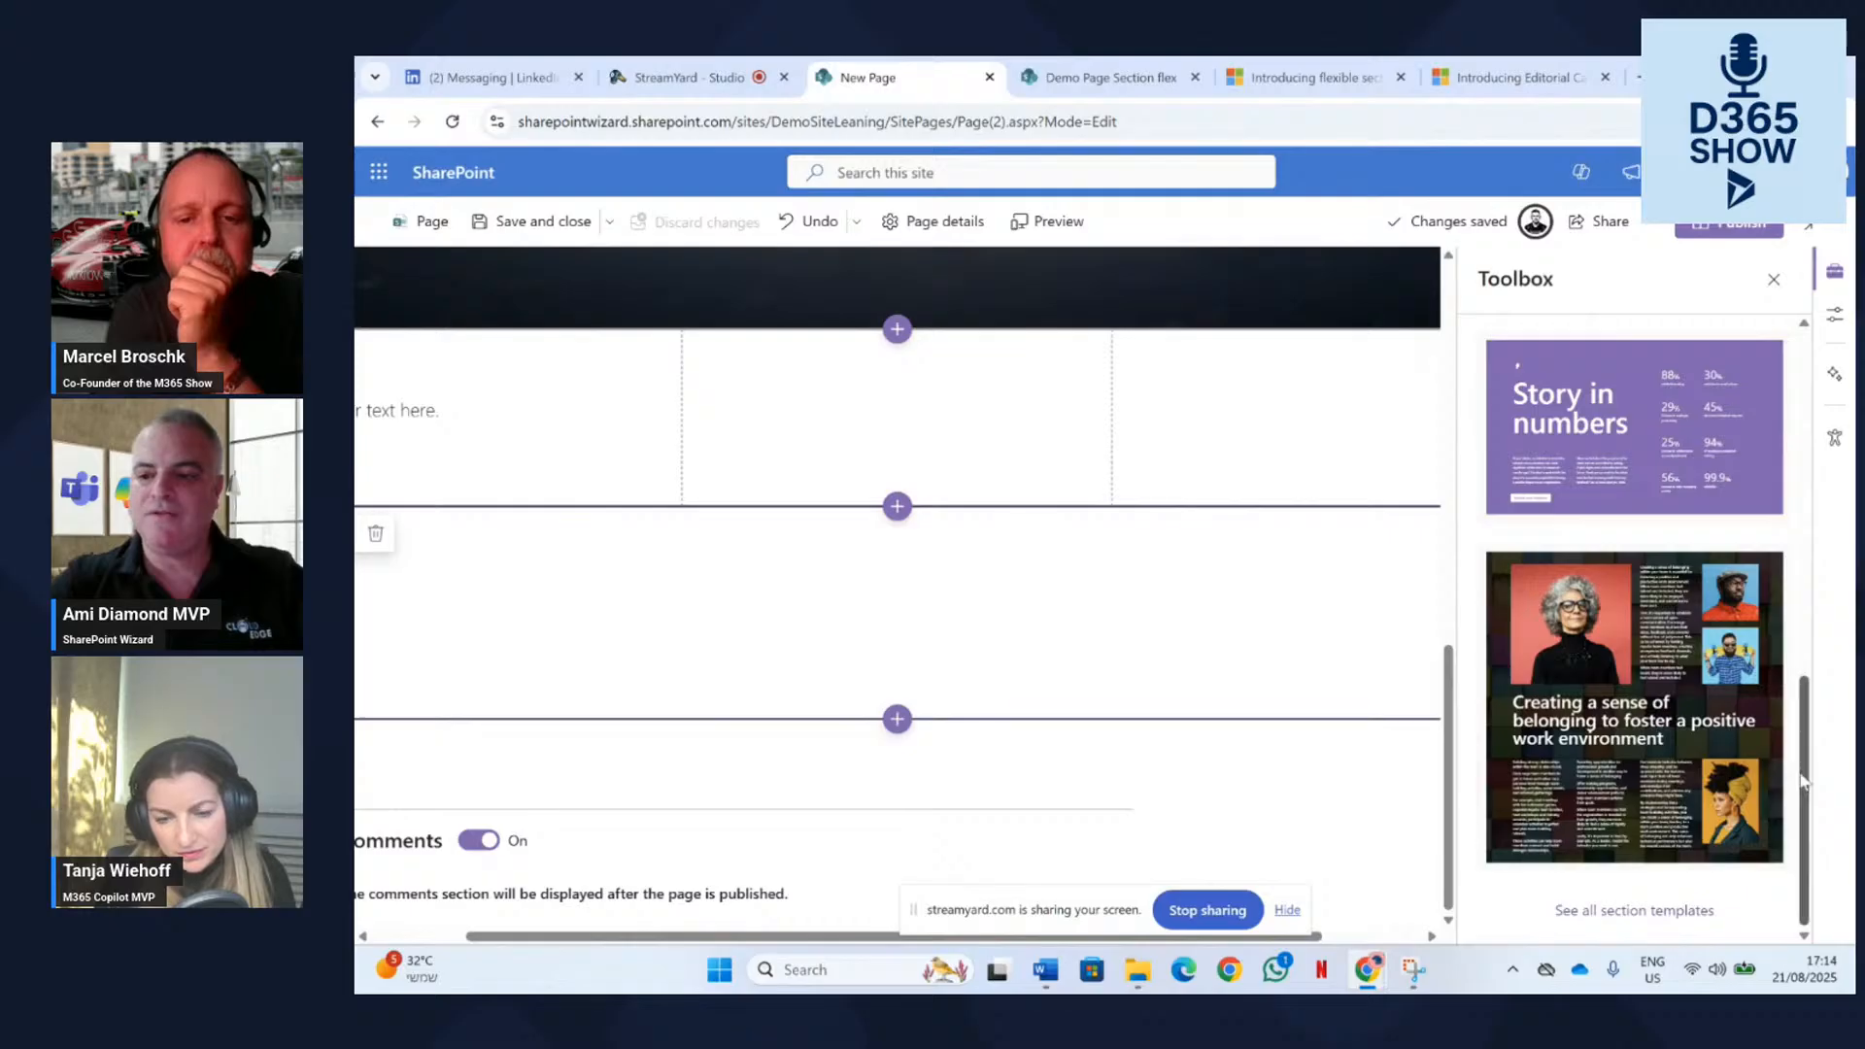
scroll(1802, 780, up, 3)
scroll(1777, 807, down, 3)
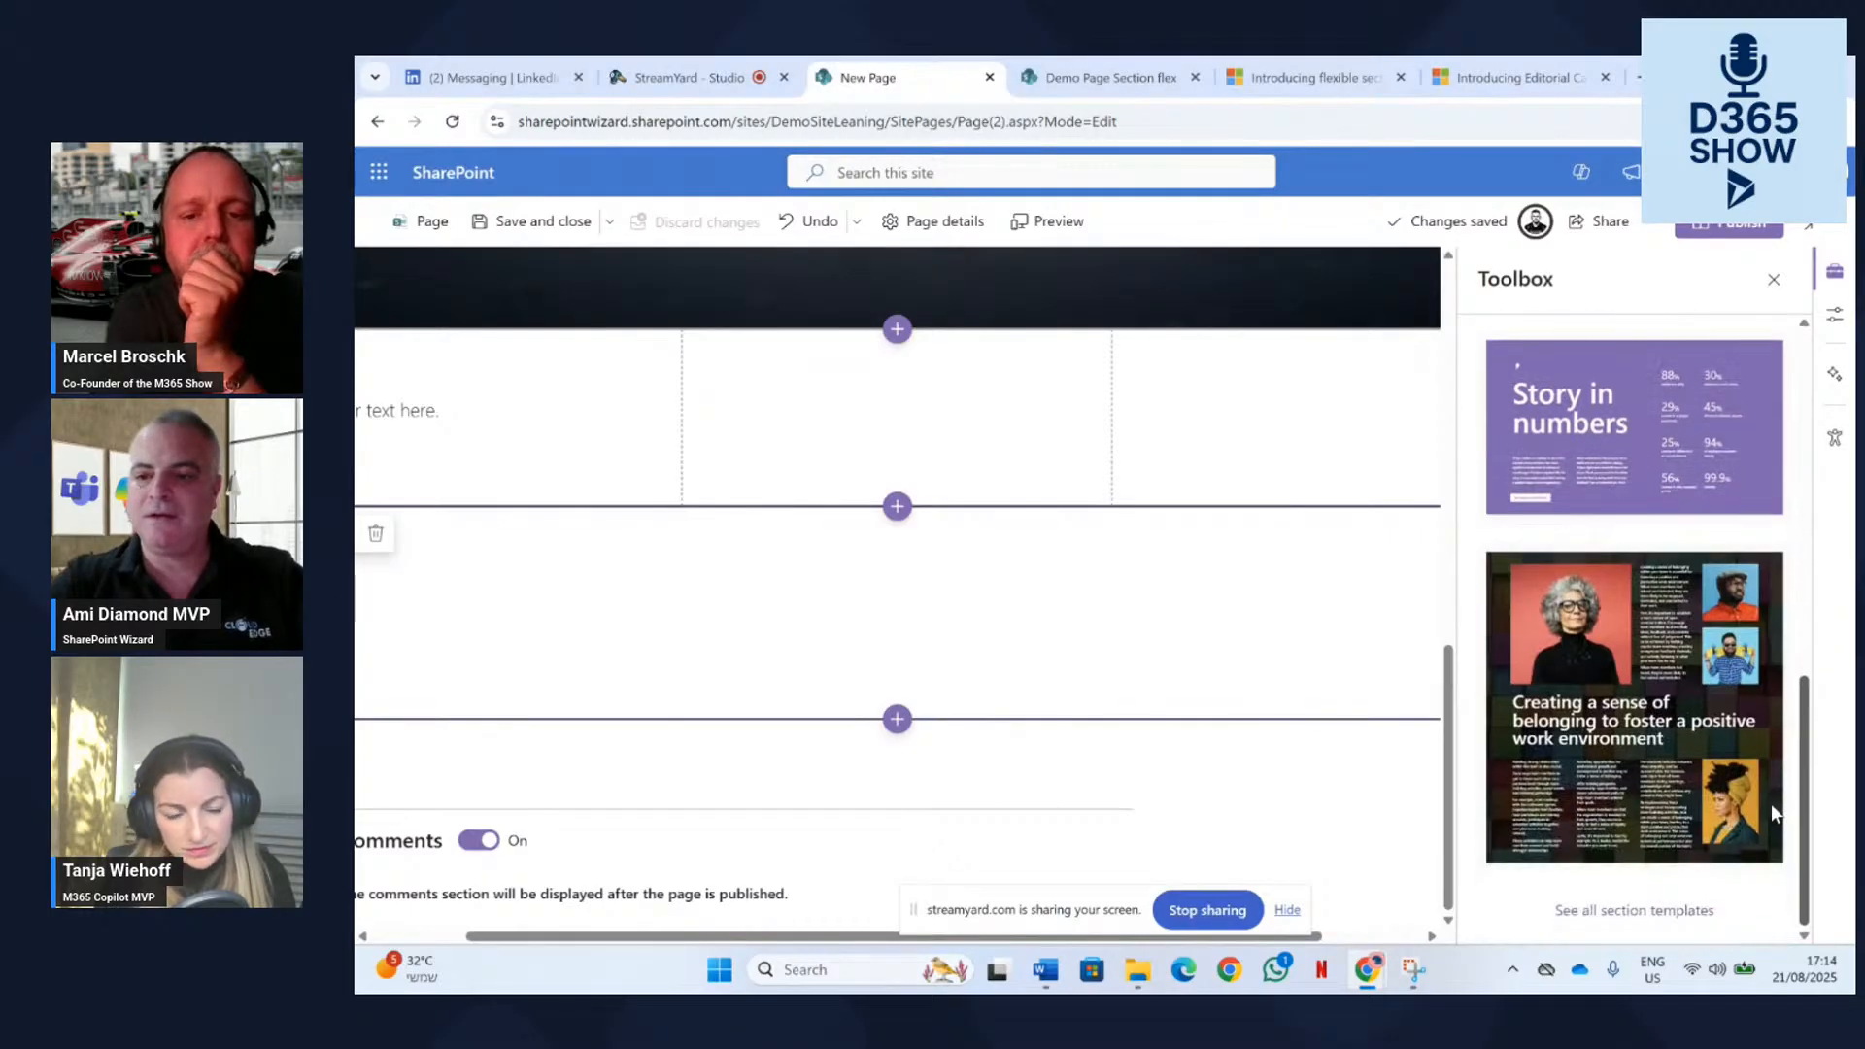
Insert the winding timeline template starting with Initial user research from the full set of section templates, and look over the inserted section.
click(1648, 913)
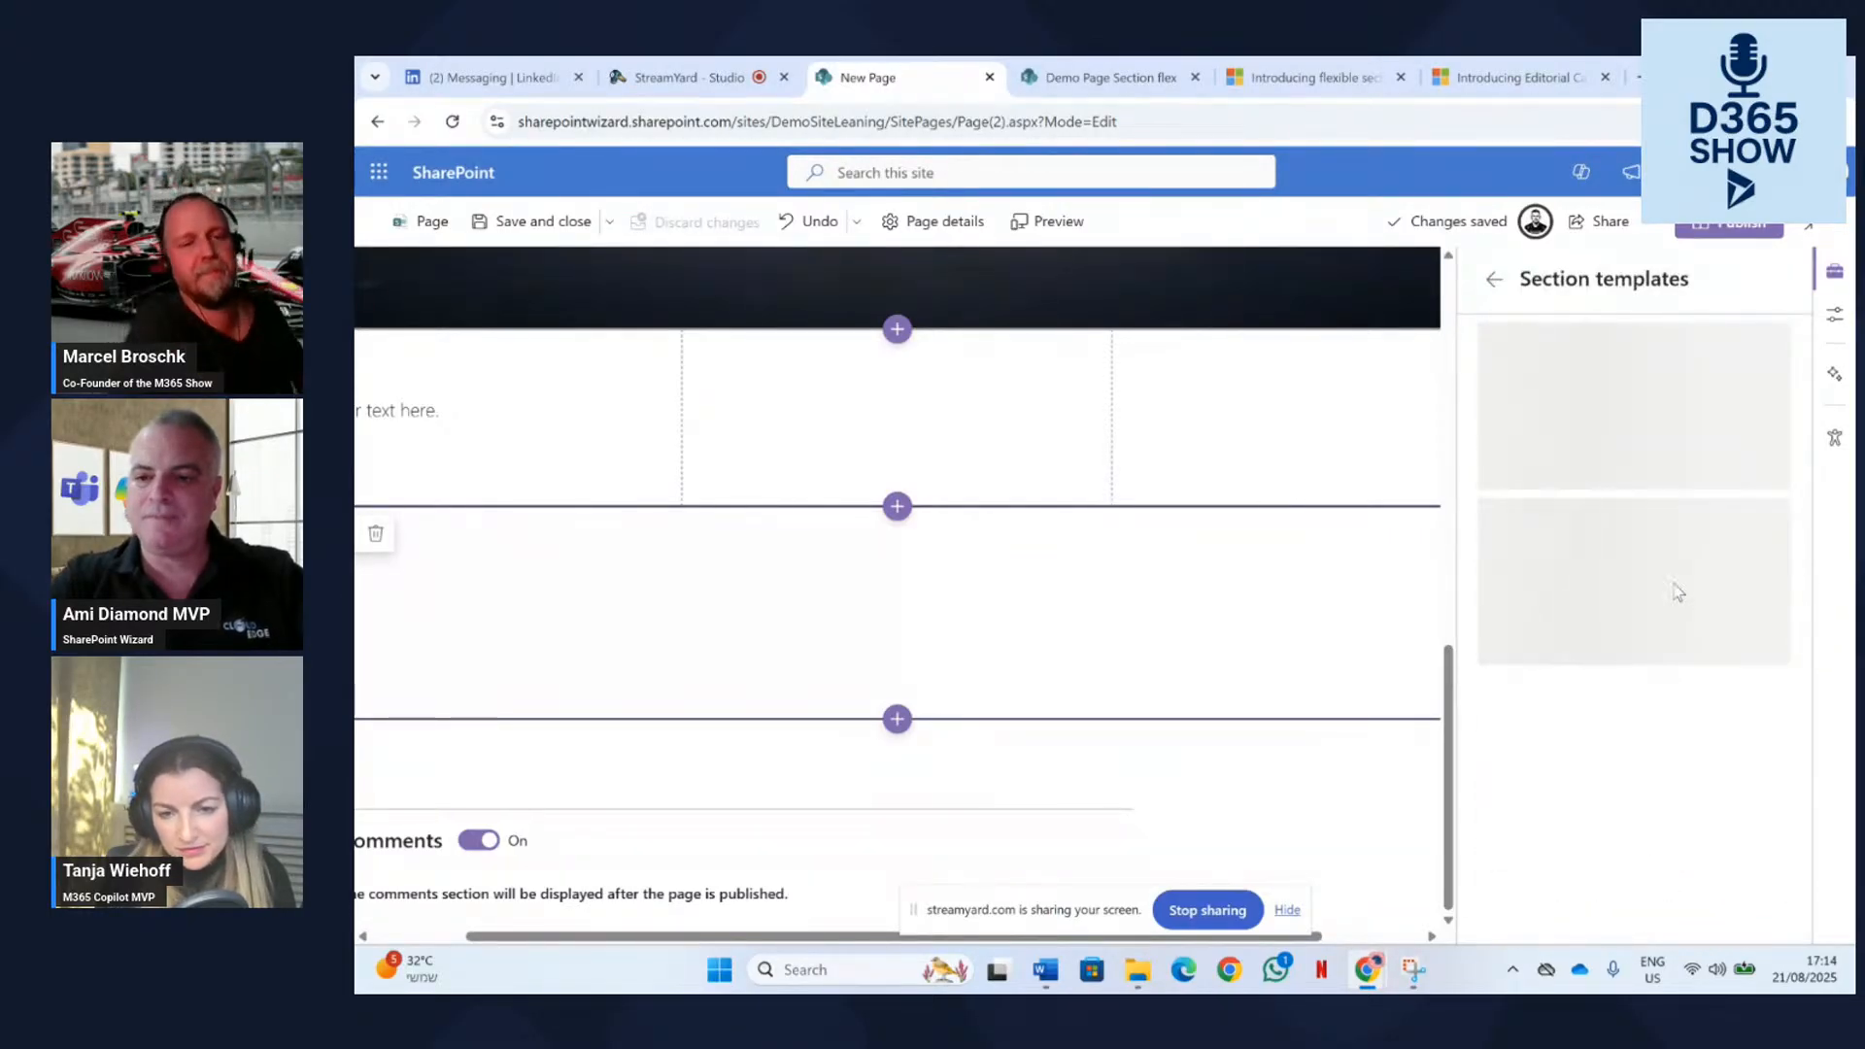
scroll(1735, 581, down, 8)
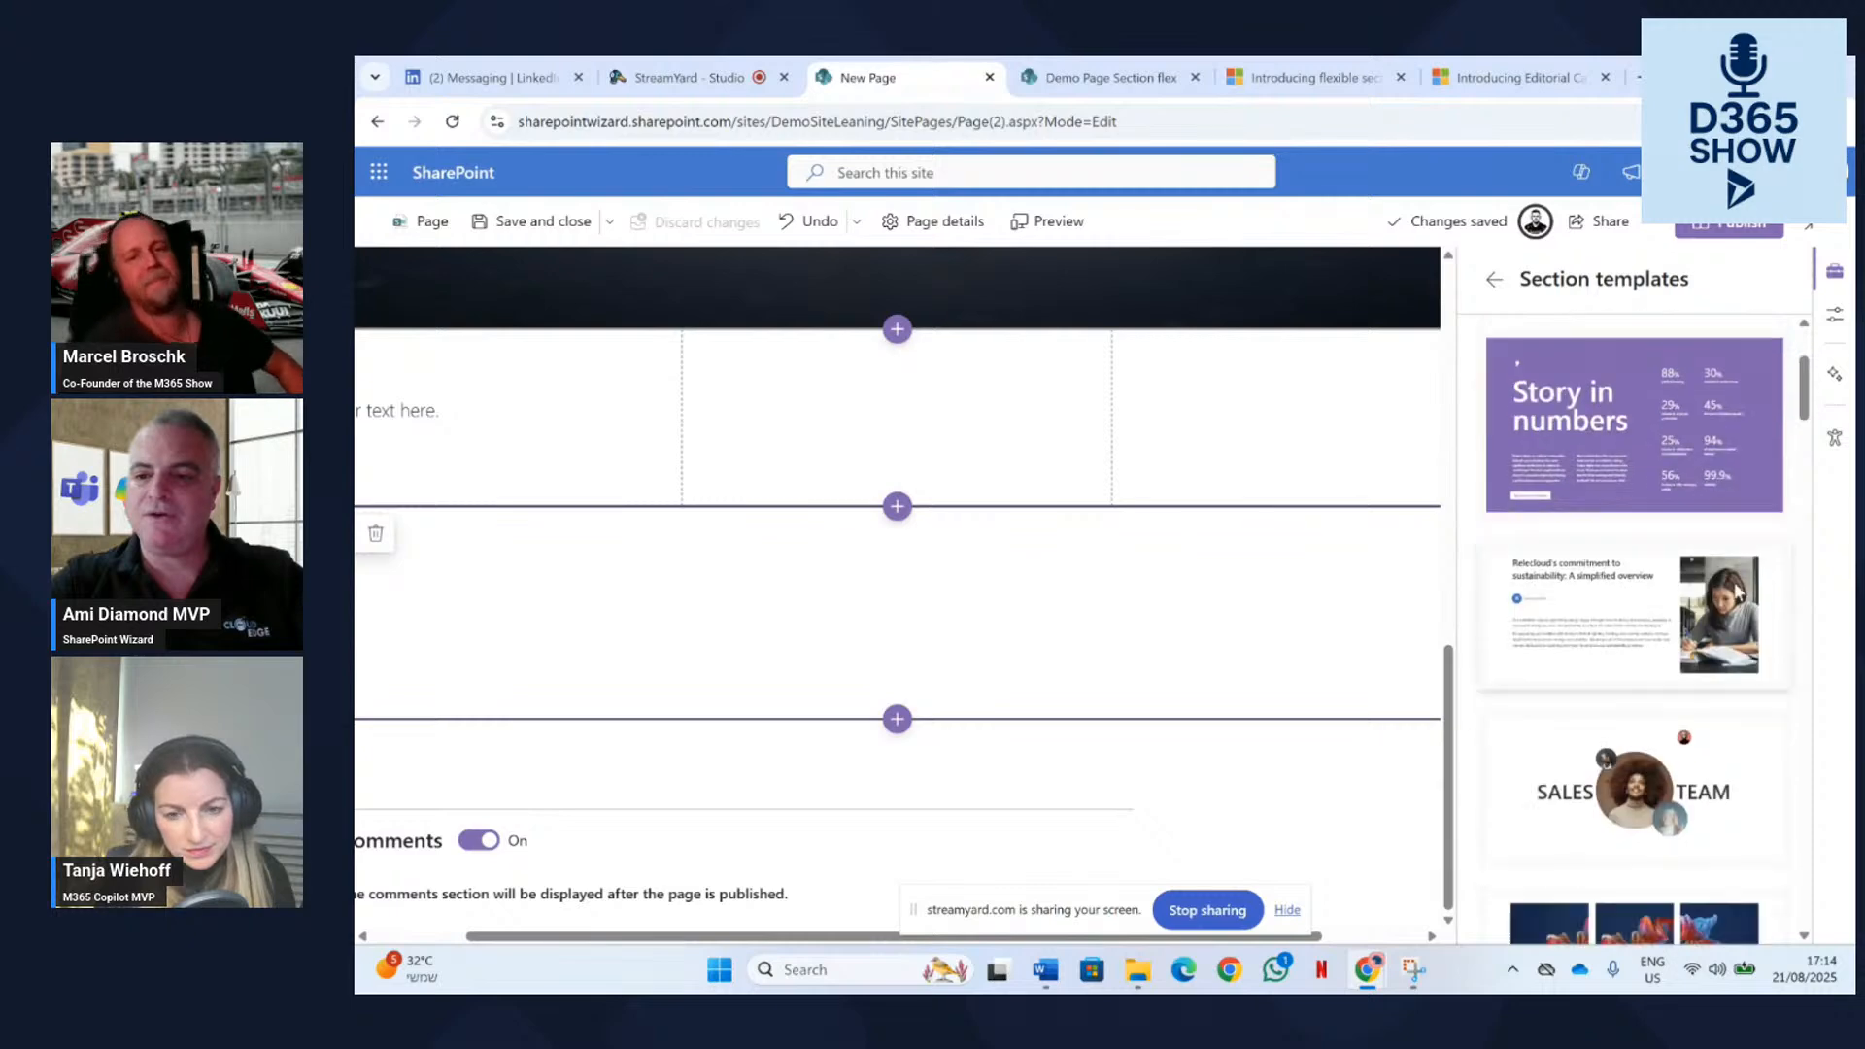
scroll(1737, 593, down, 8)
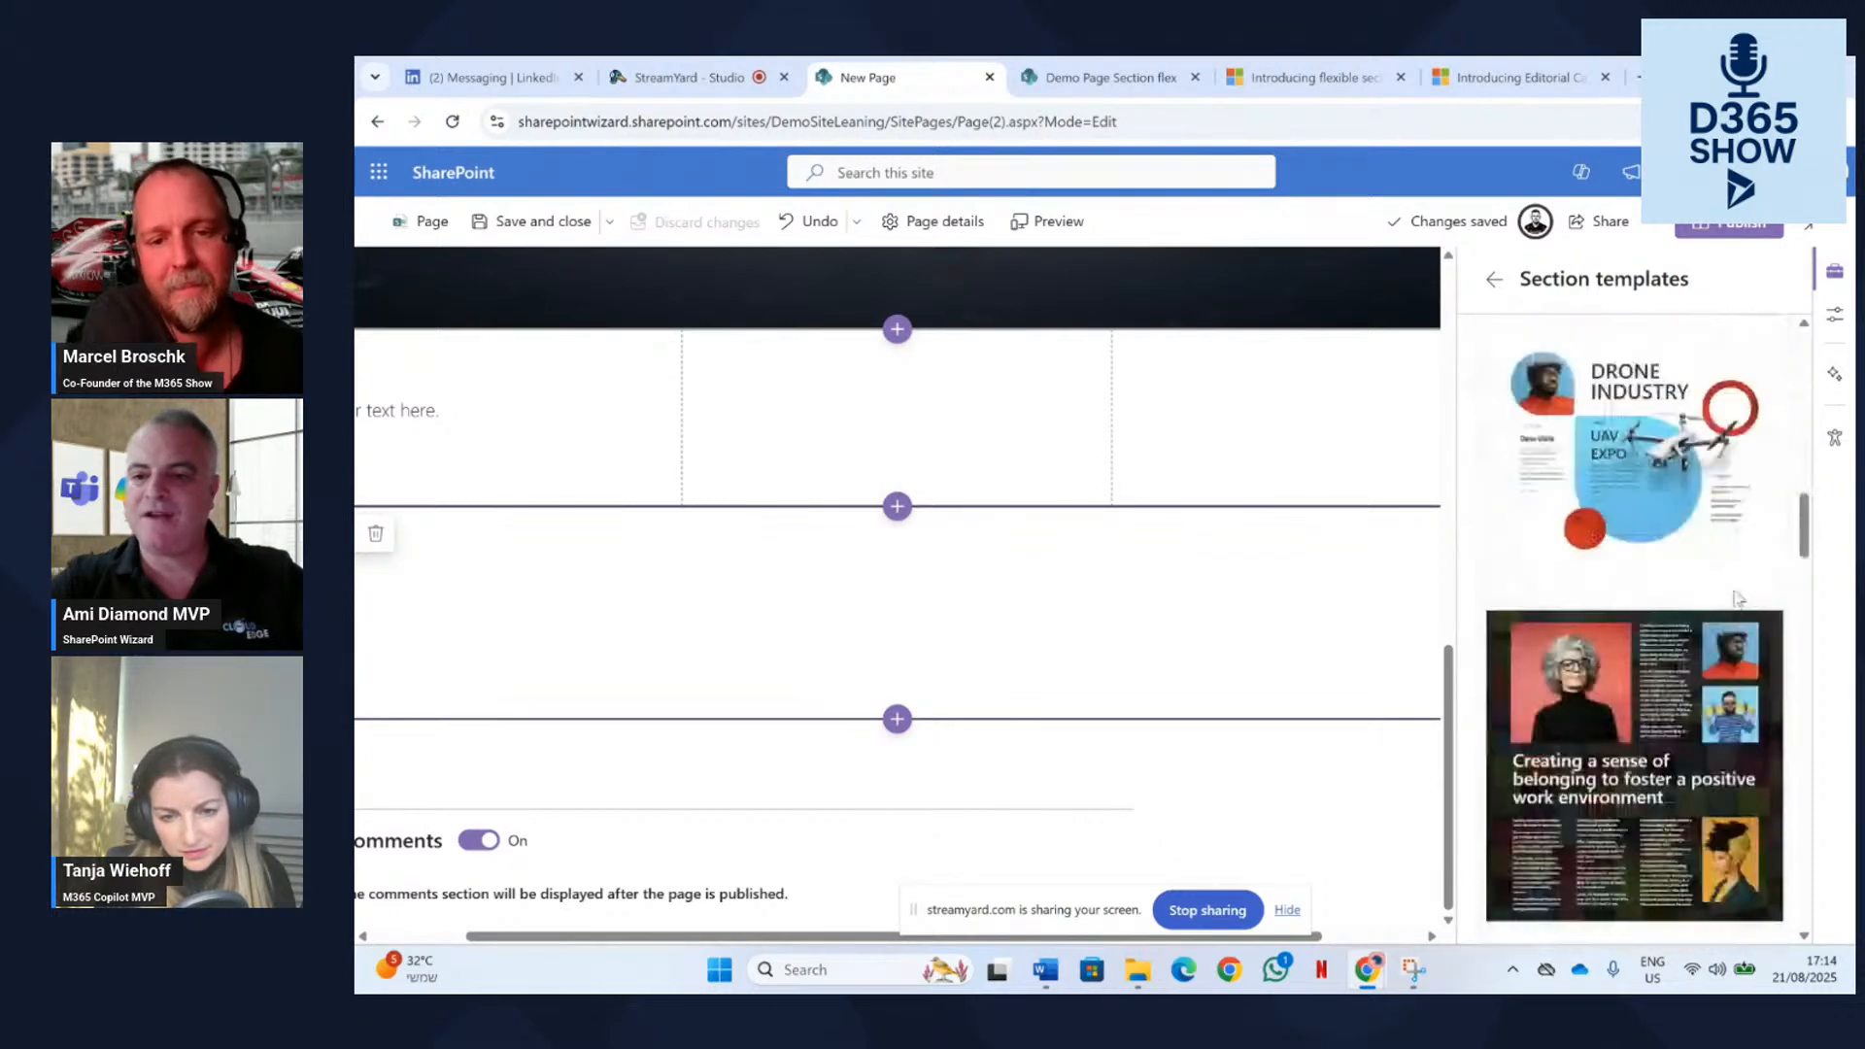
scroll(1735, 633, down, 6)
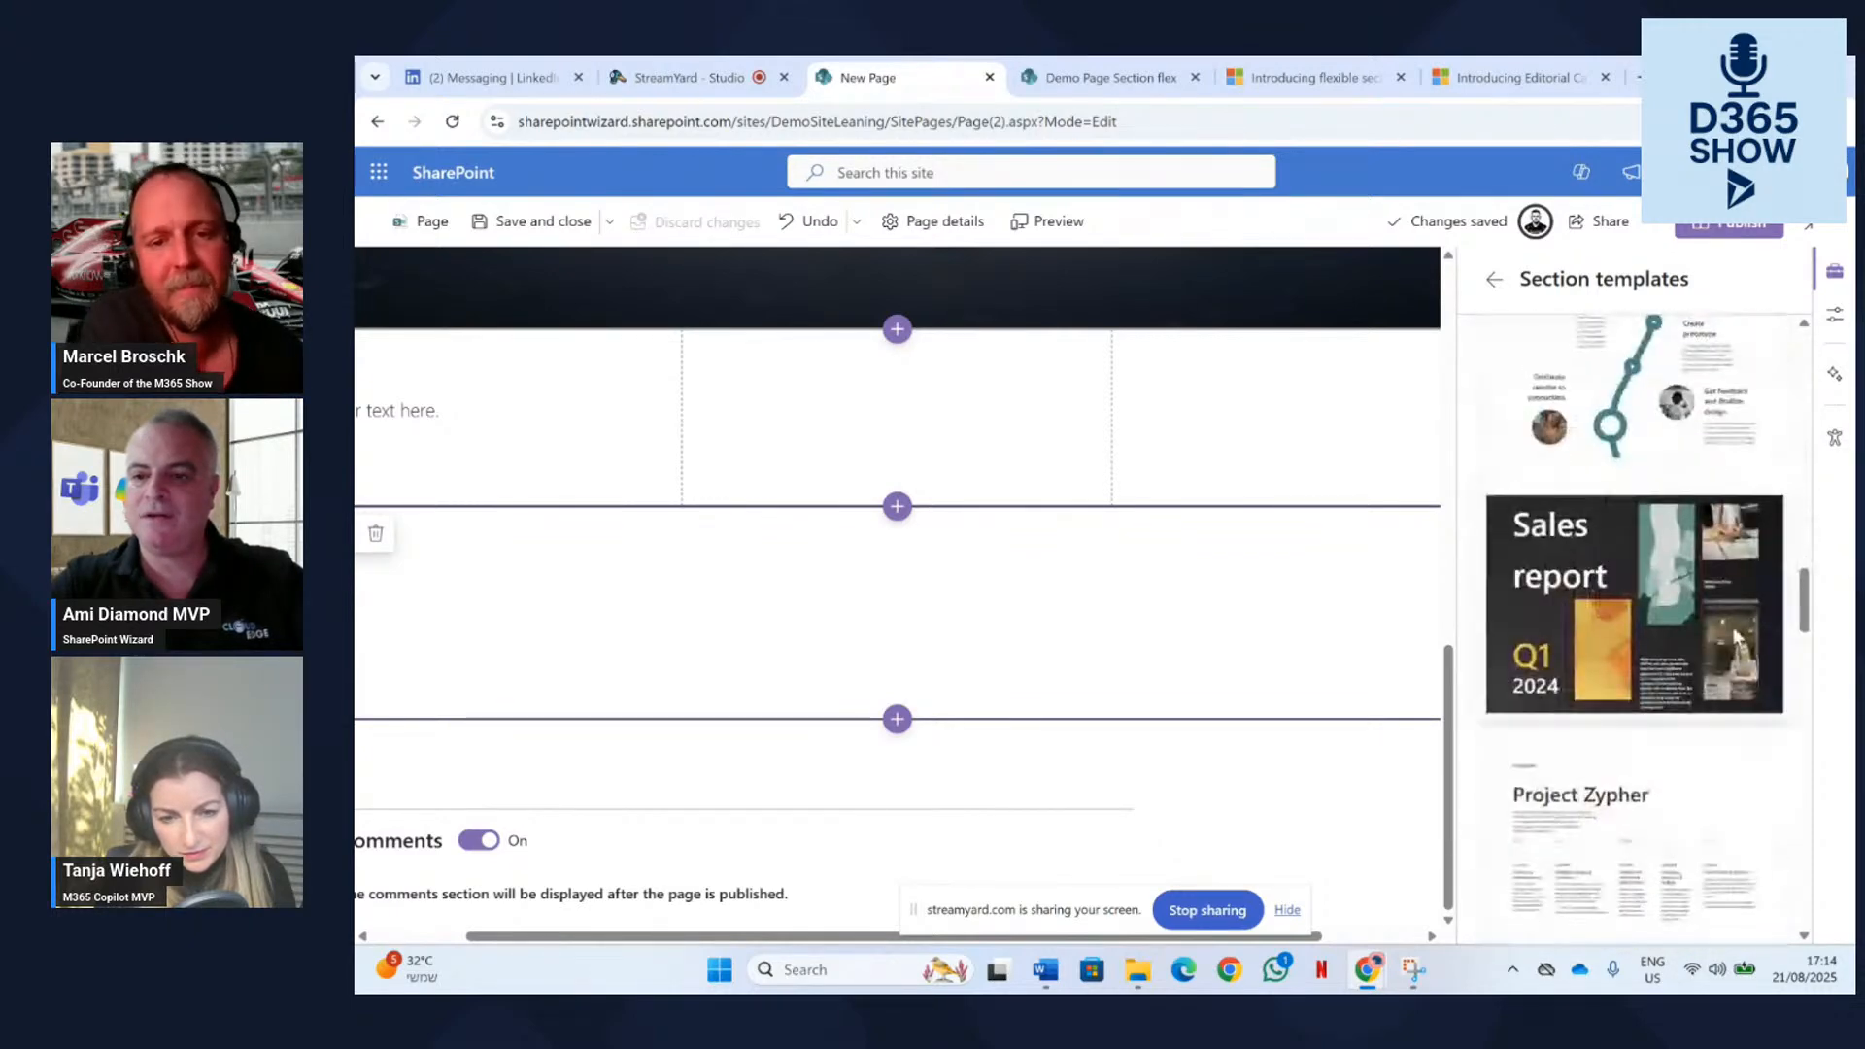
scroll(1659, 551, up, 2)
click(1643, 540)
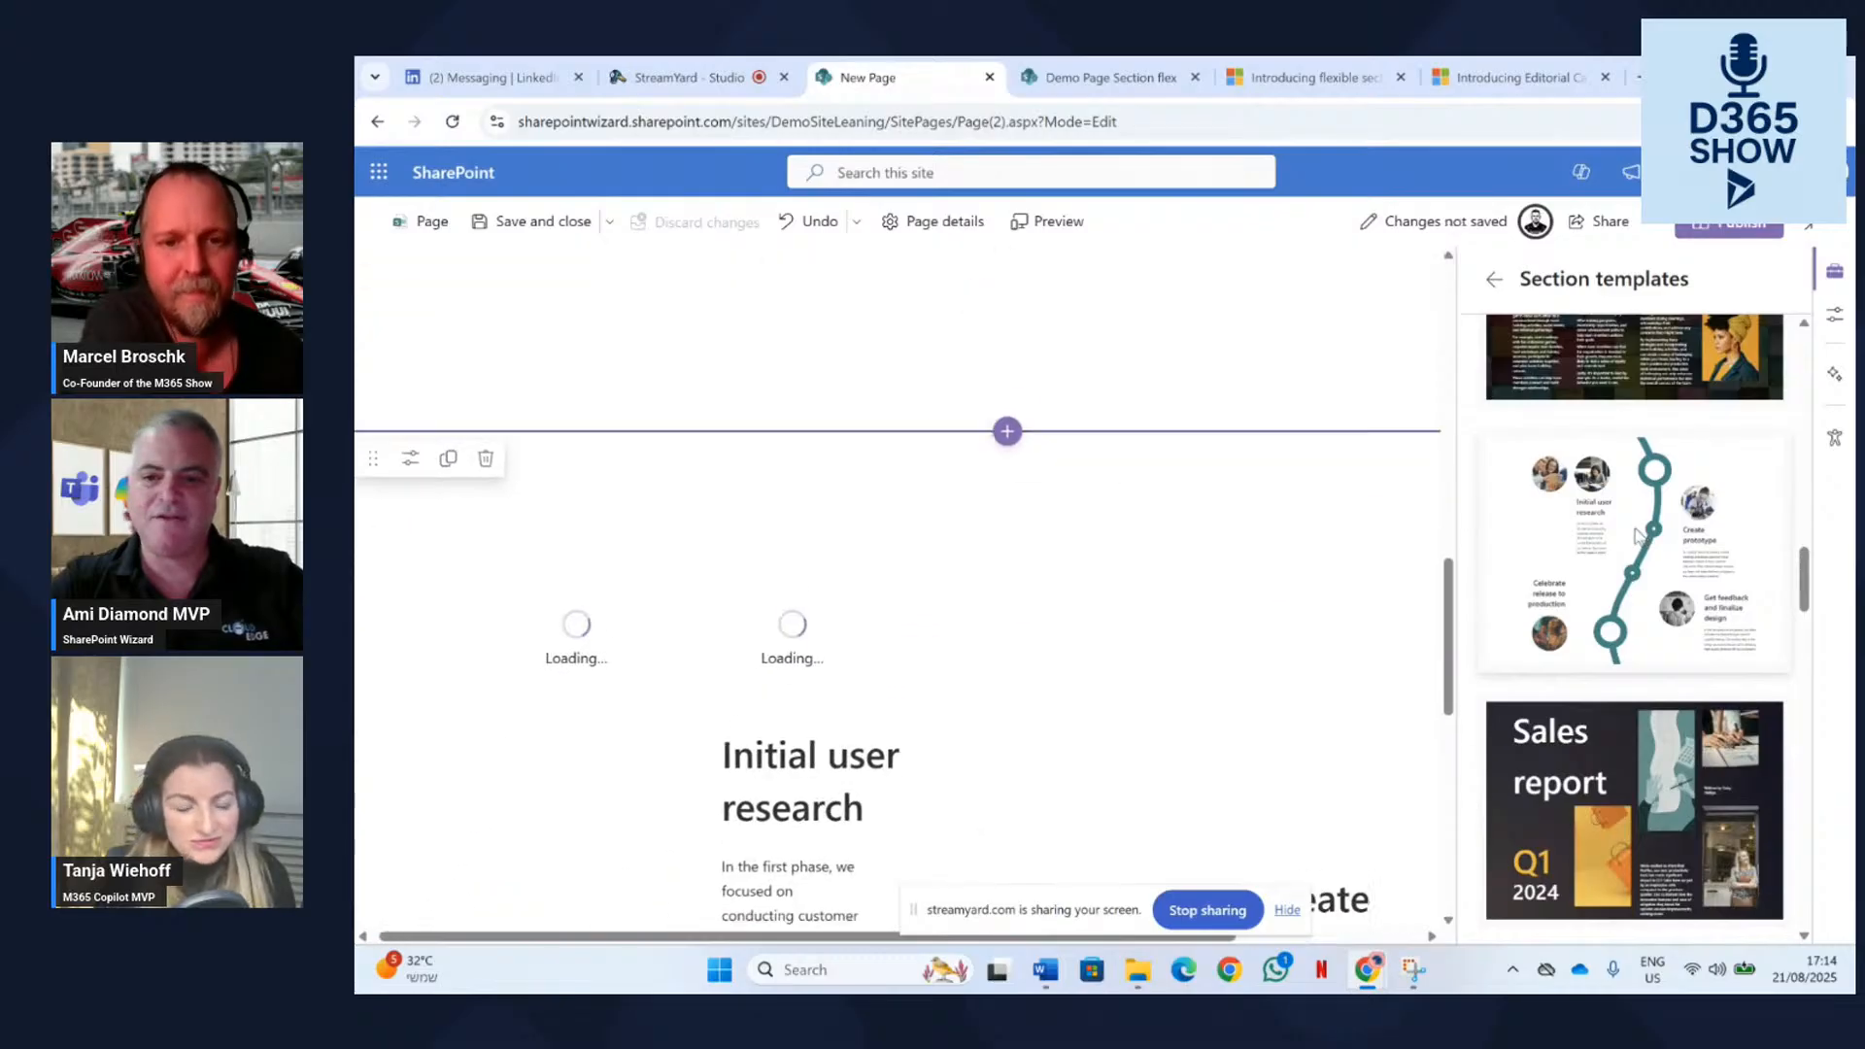
scroll(1066, 663, down, 5)
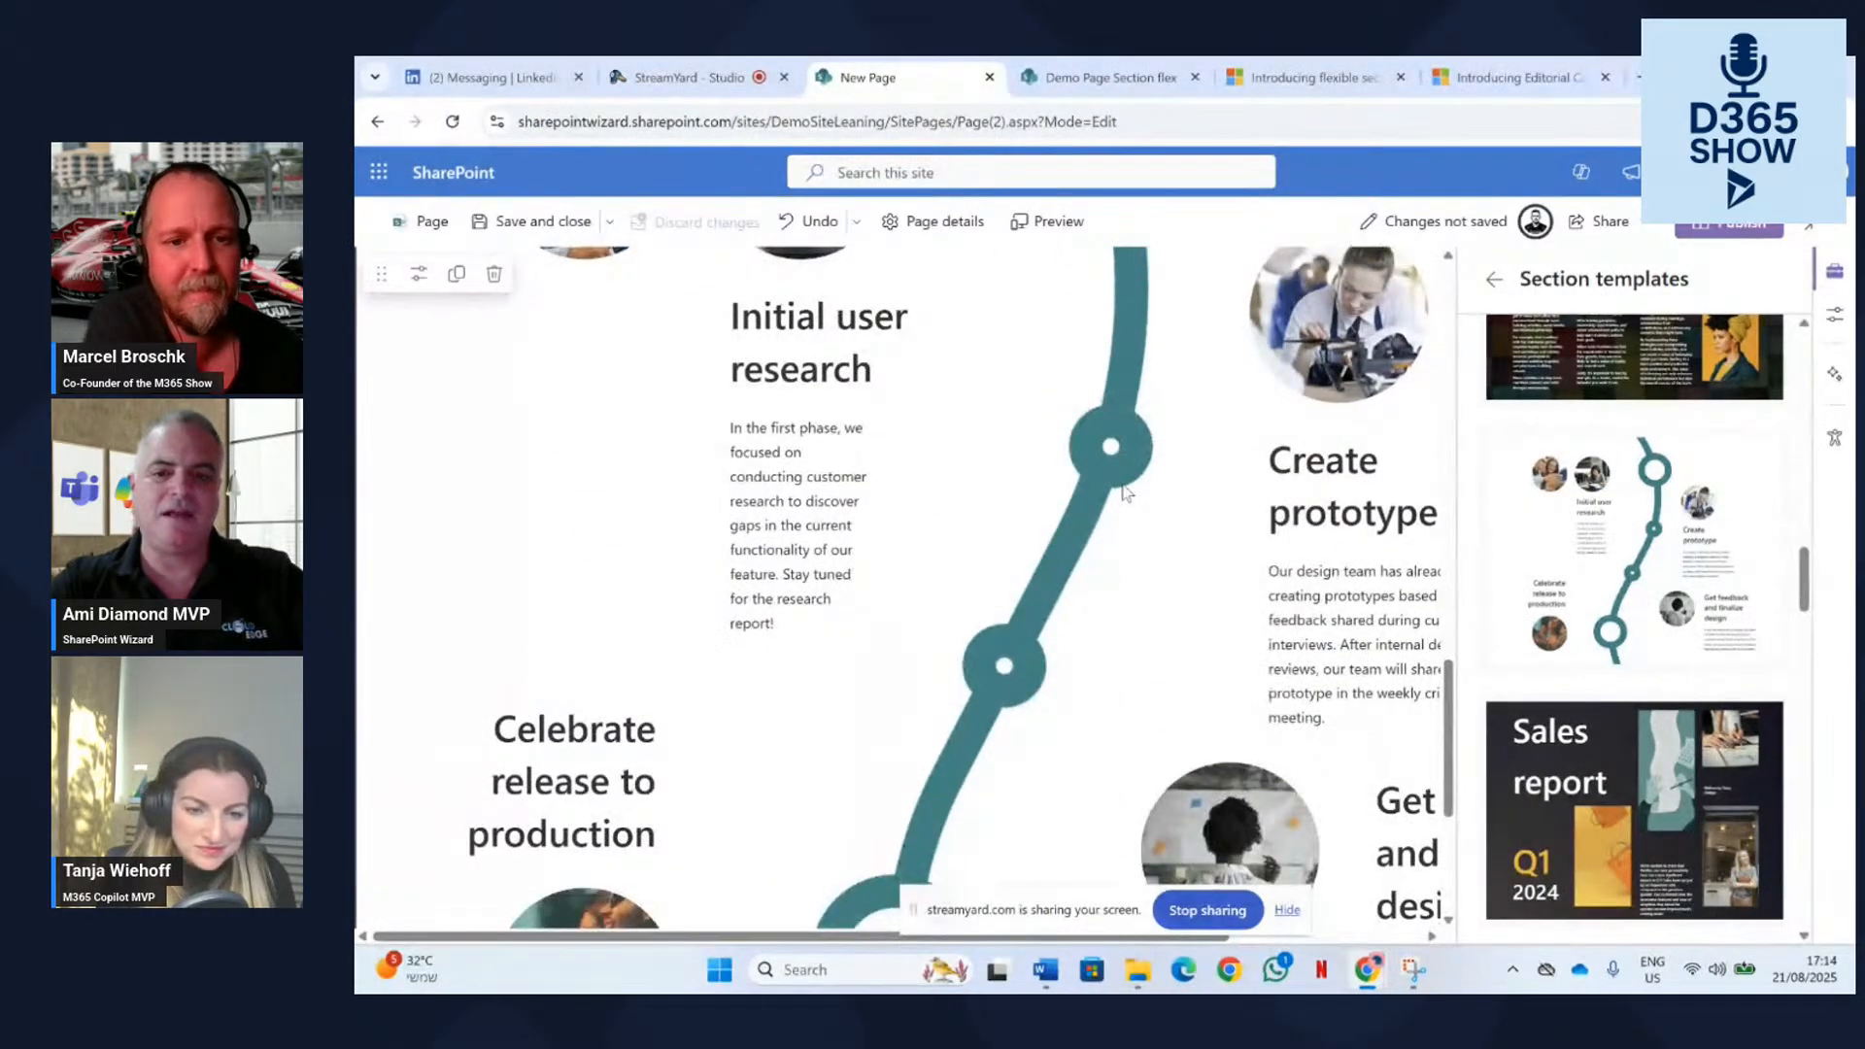
scroll(1123, 493, up, 3)
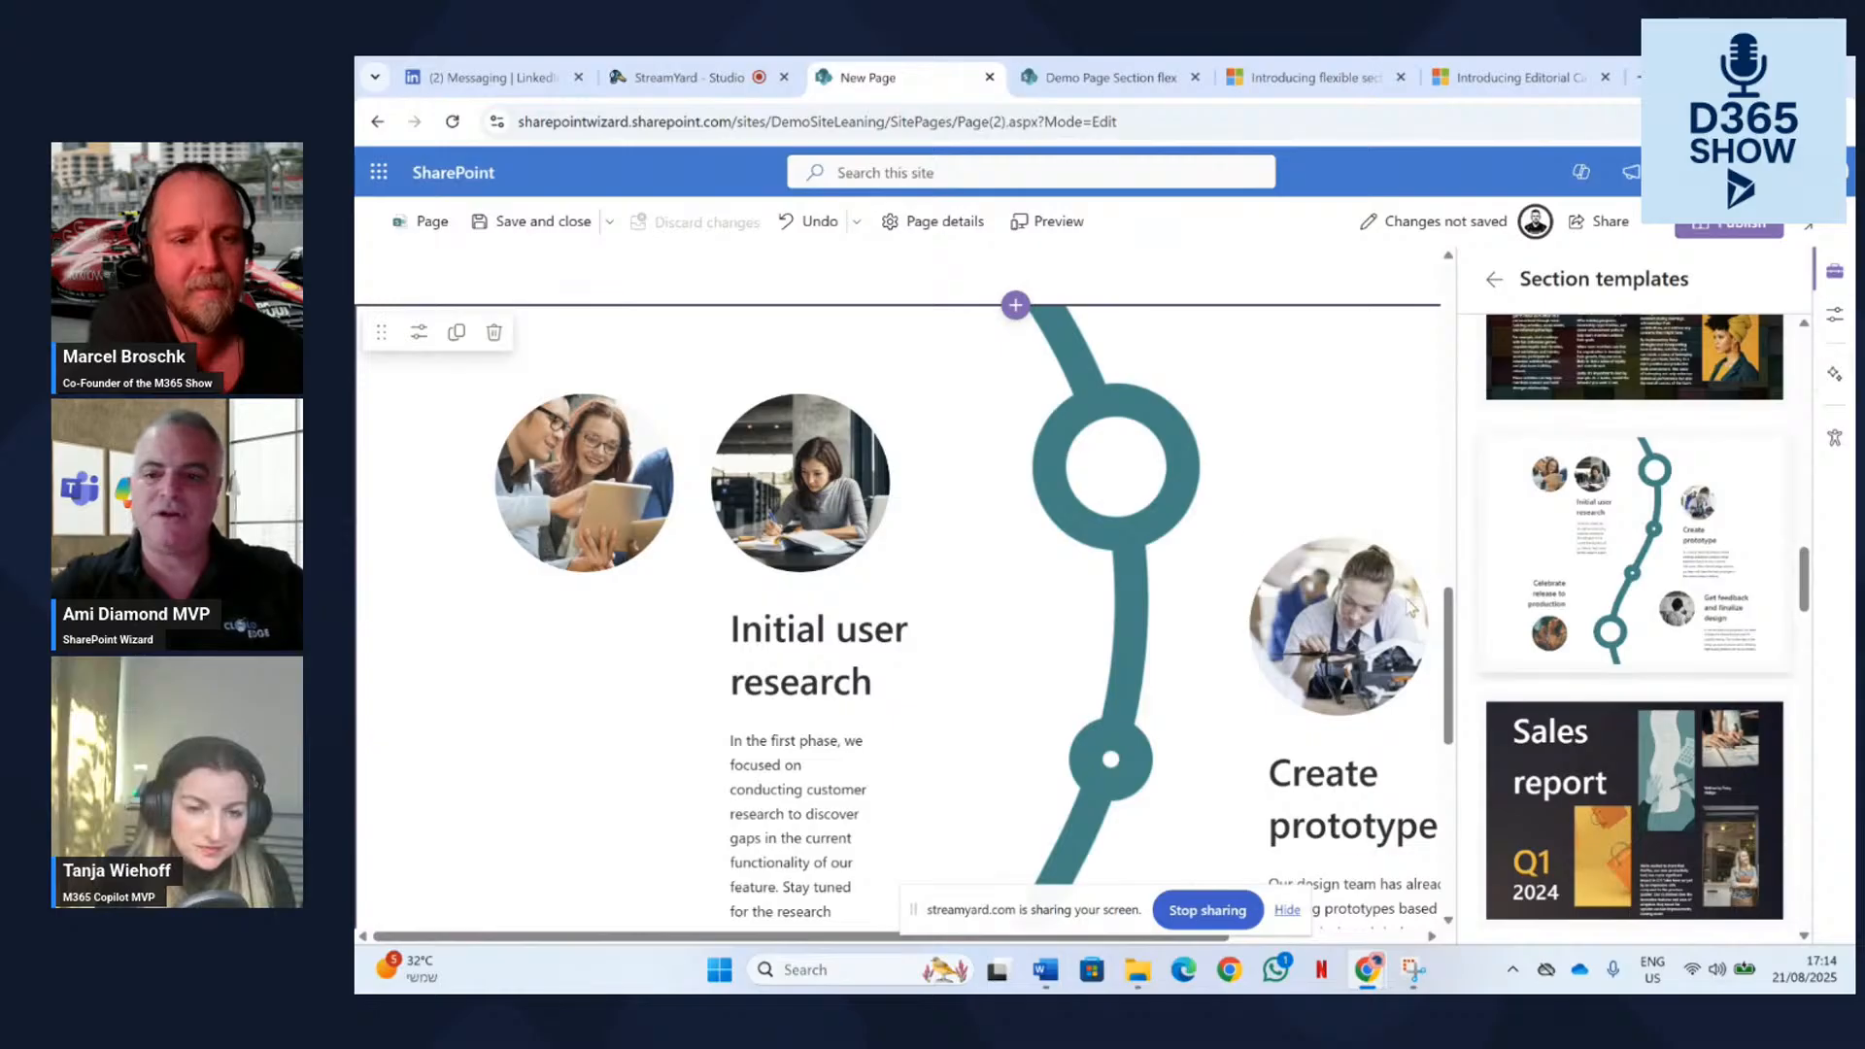
scroll(1410, 607, down, 7)
scroll(1168, 726, up, 3)
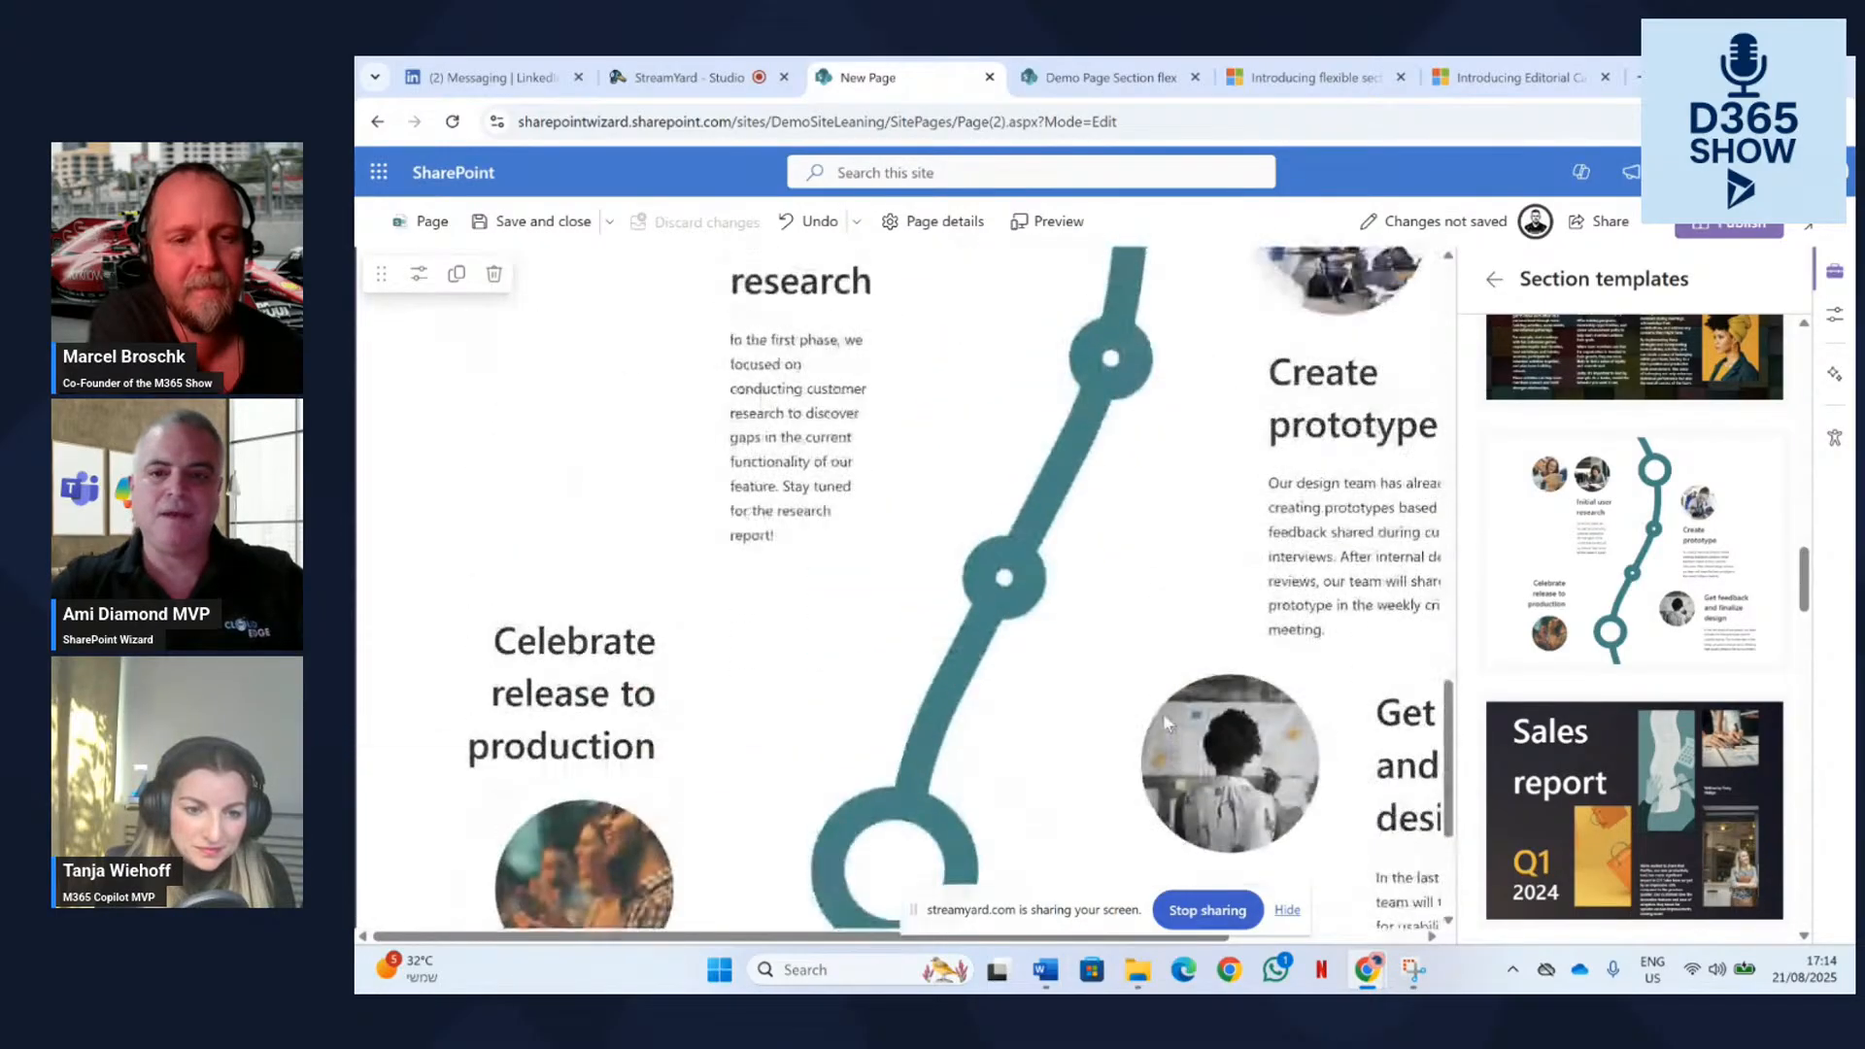
Examine the Tech Community article on flexible sections, covering web part resizing, grouping, mobile reflow and adding web parts.
click(1341, 84)
scroll(1268, 510, down, 3)
scroll(1232, 536, up, 3)
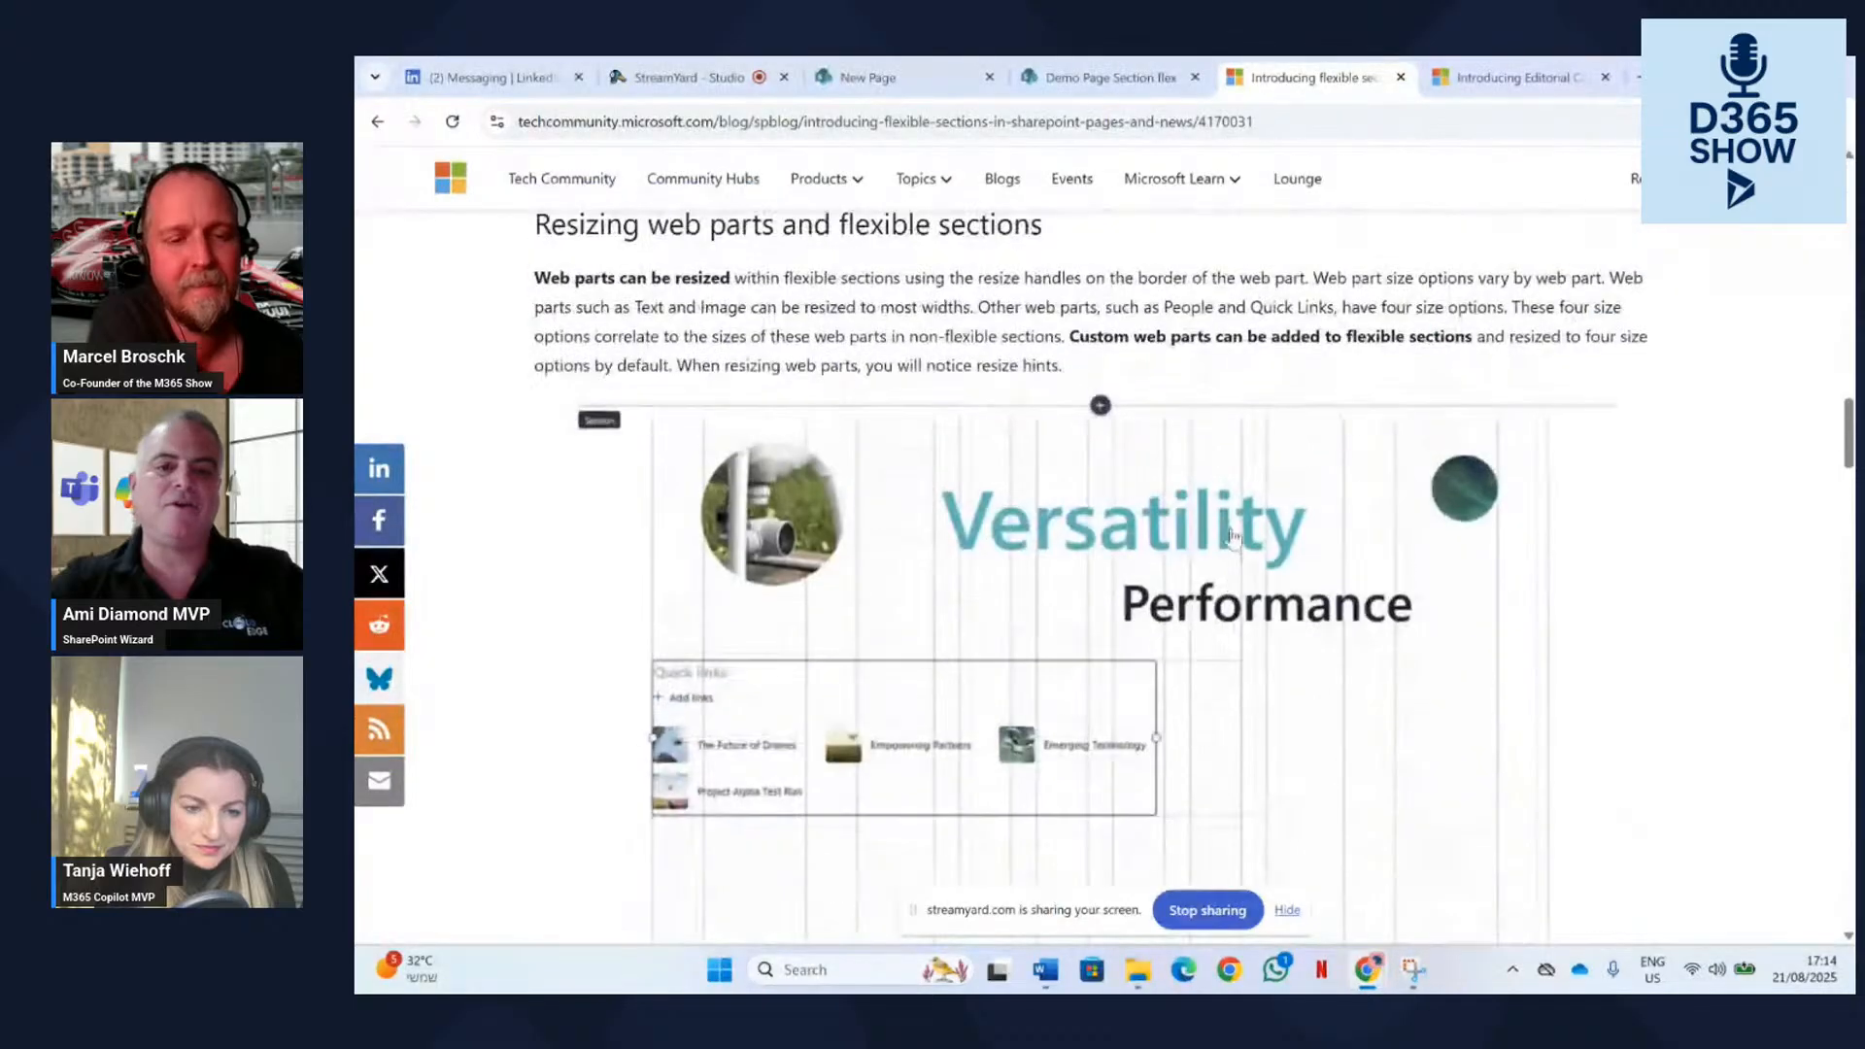
scroll(1230, 529, up, 1)
scroll(1243, 582, down, 2)
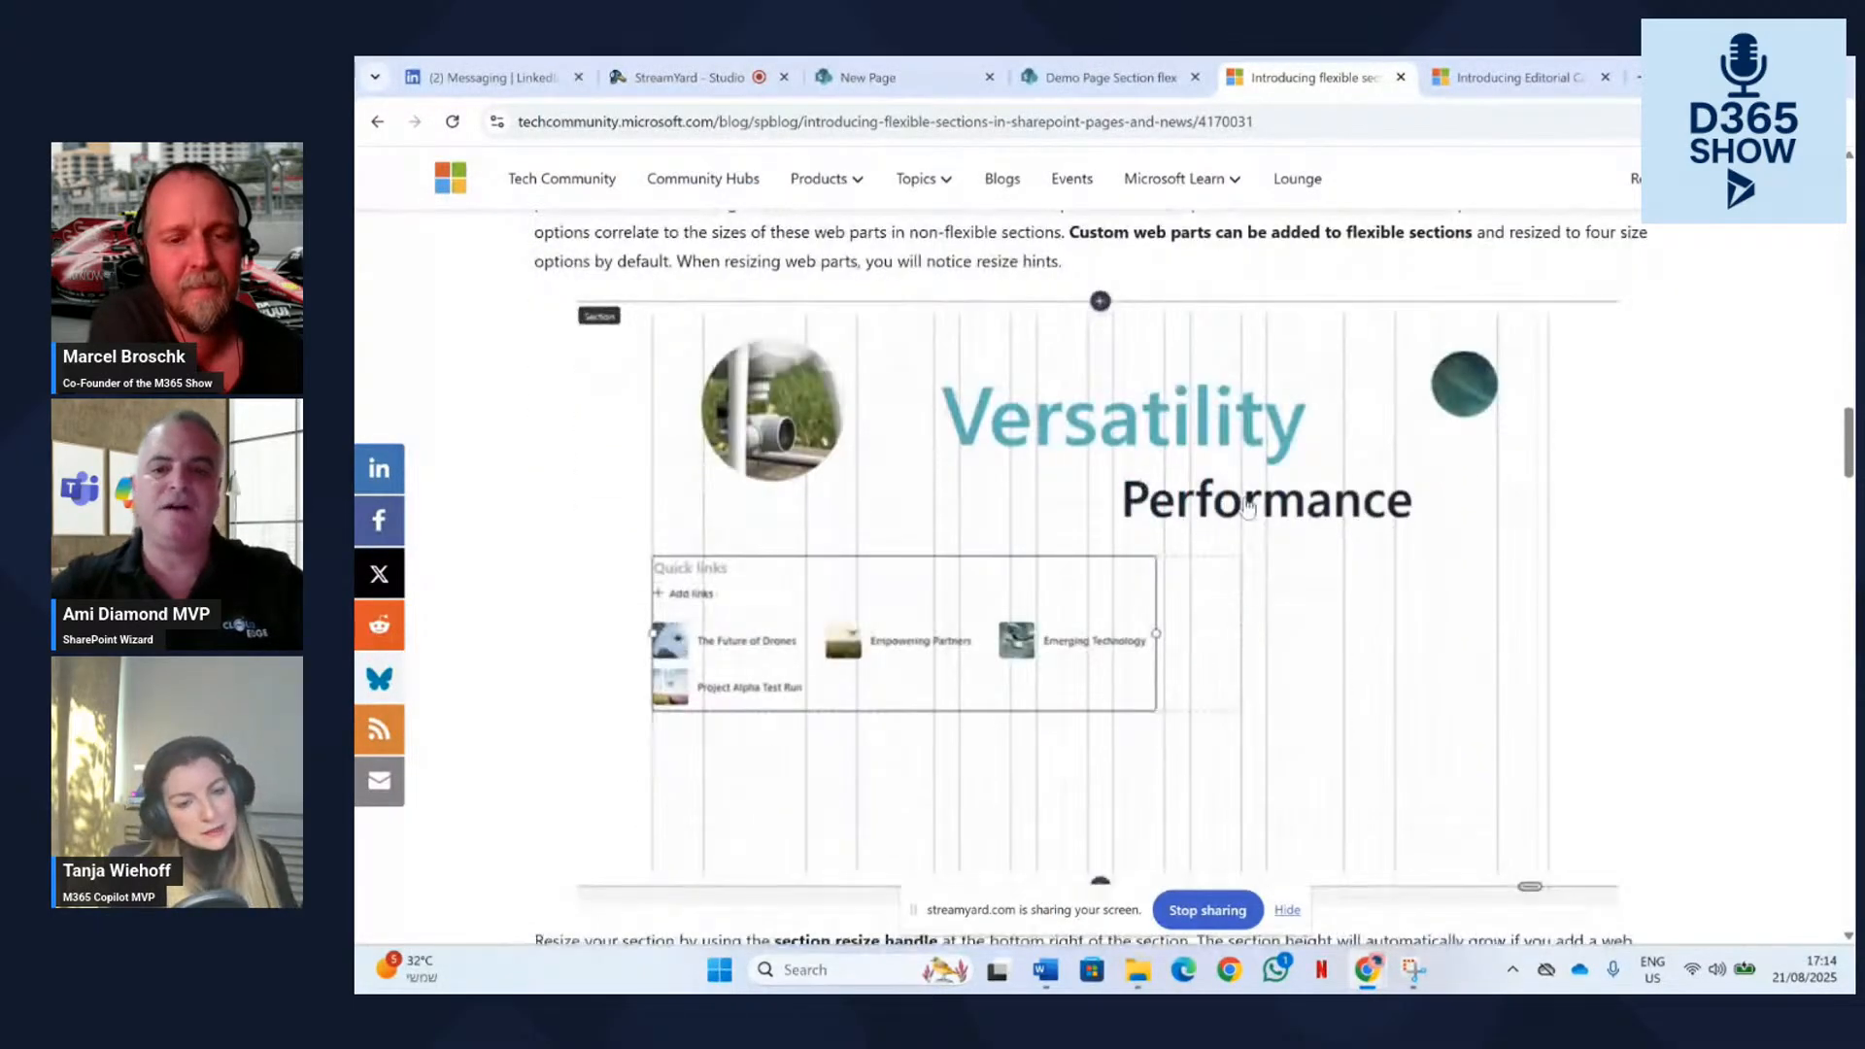
scroll(1248, 510, down, 10)
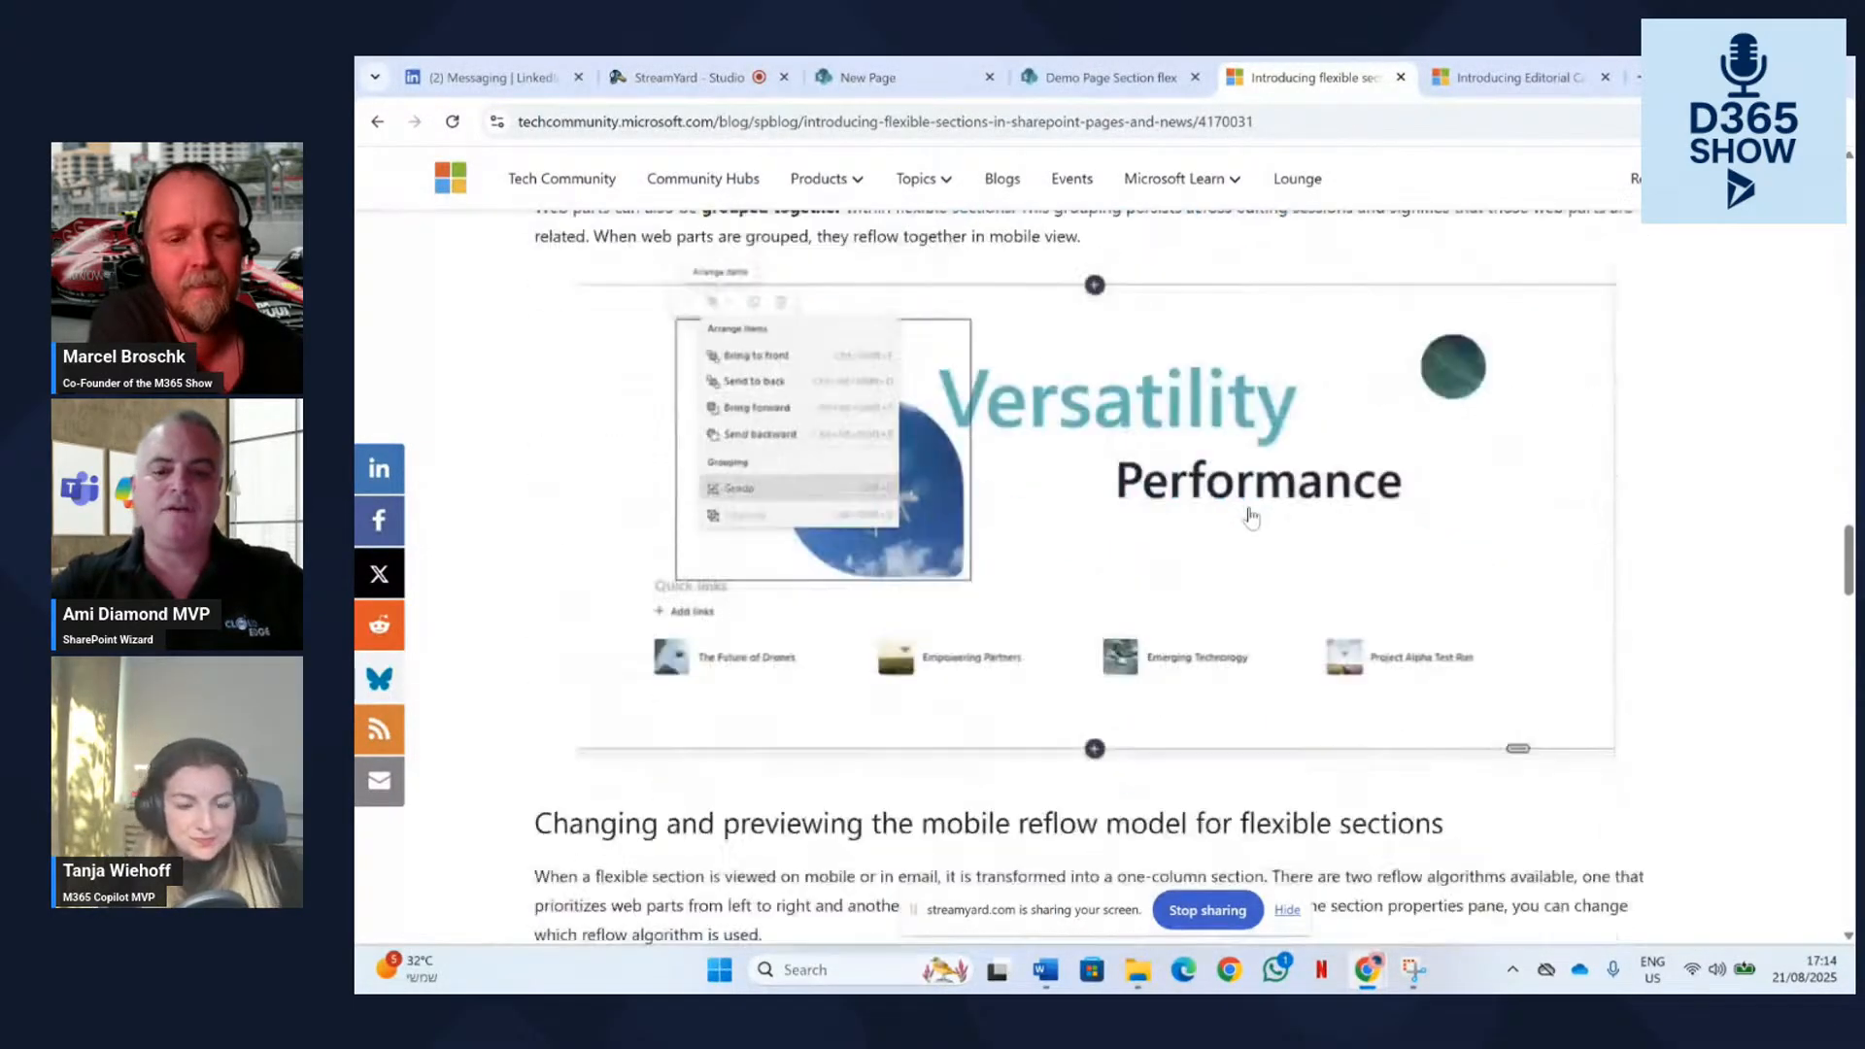
scroll(1250, 518, down, 15)
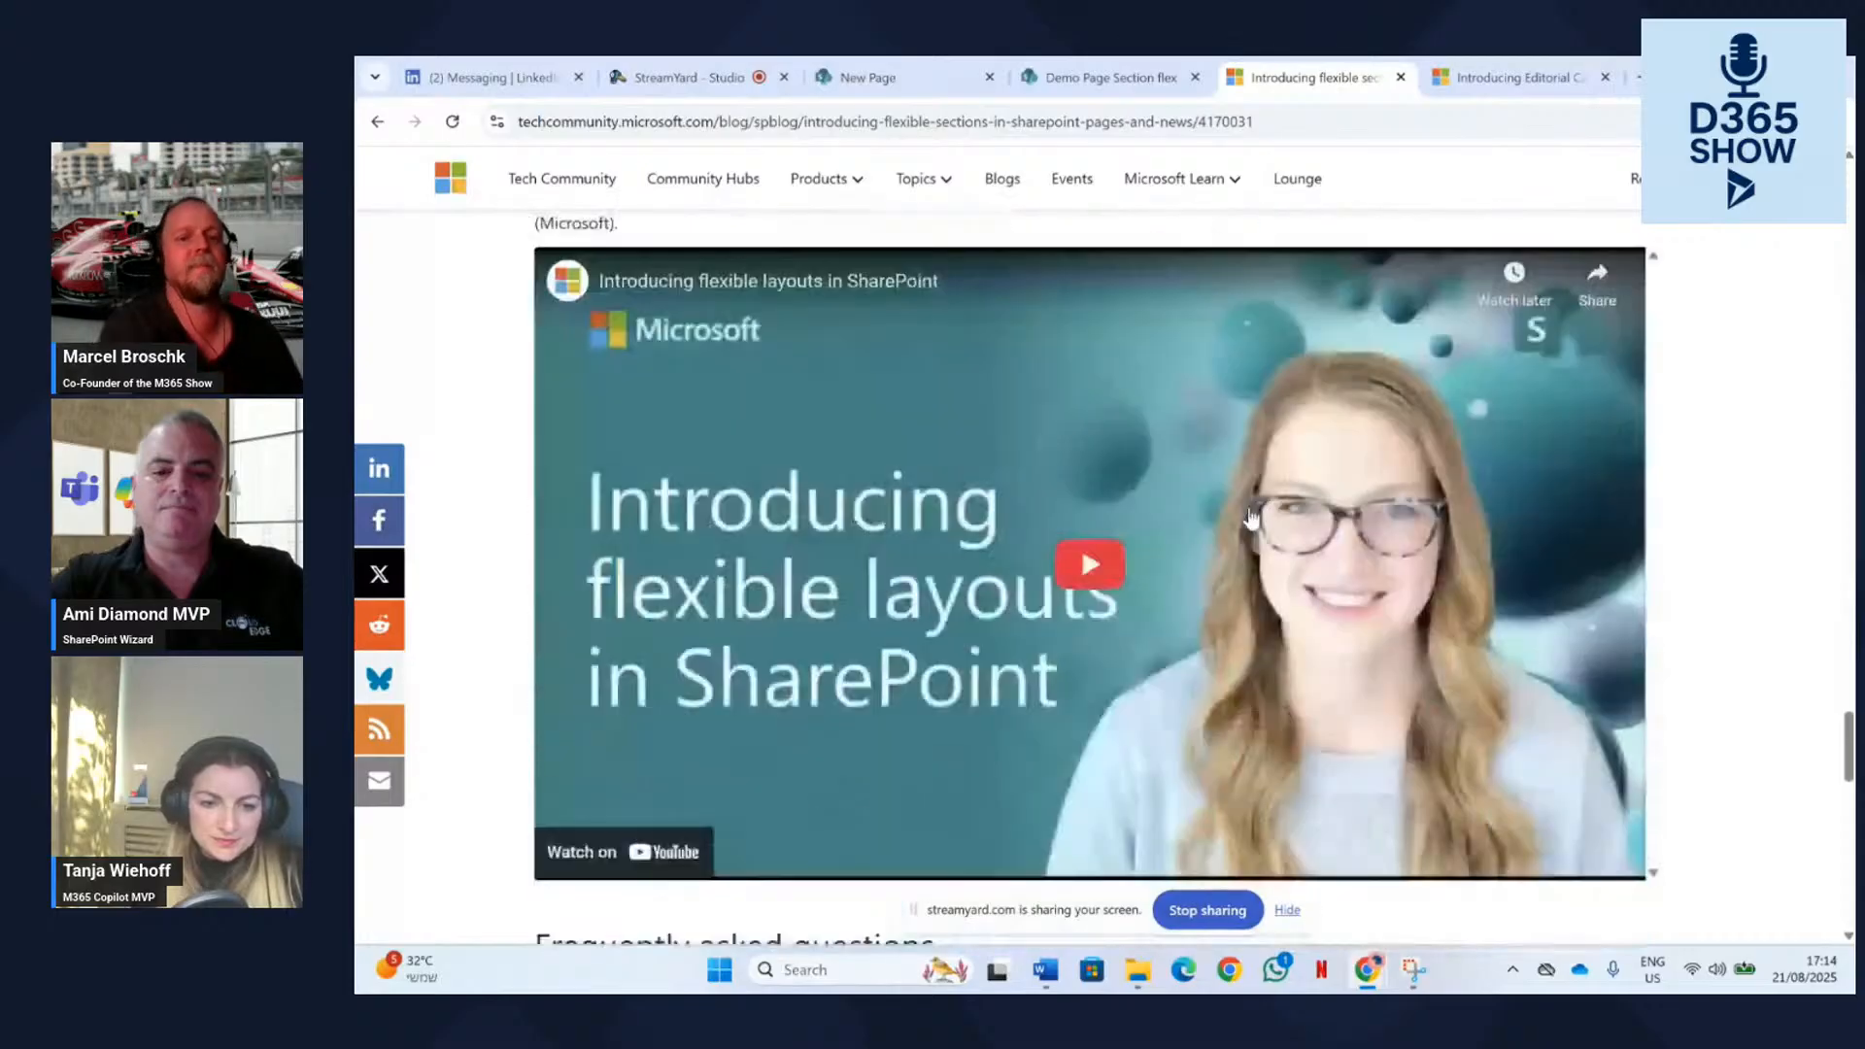
scroll(1251, 518, down, 1)
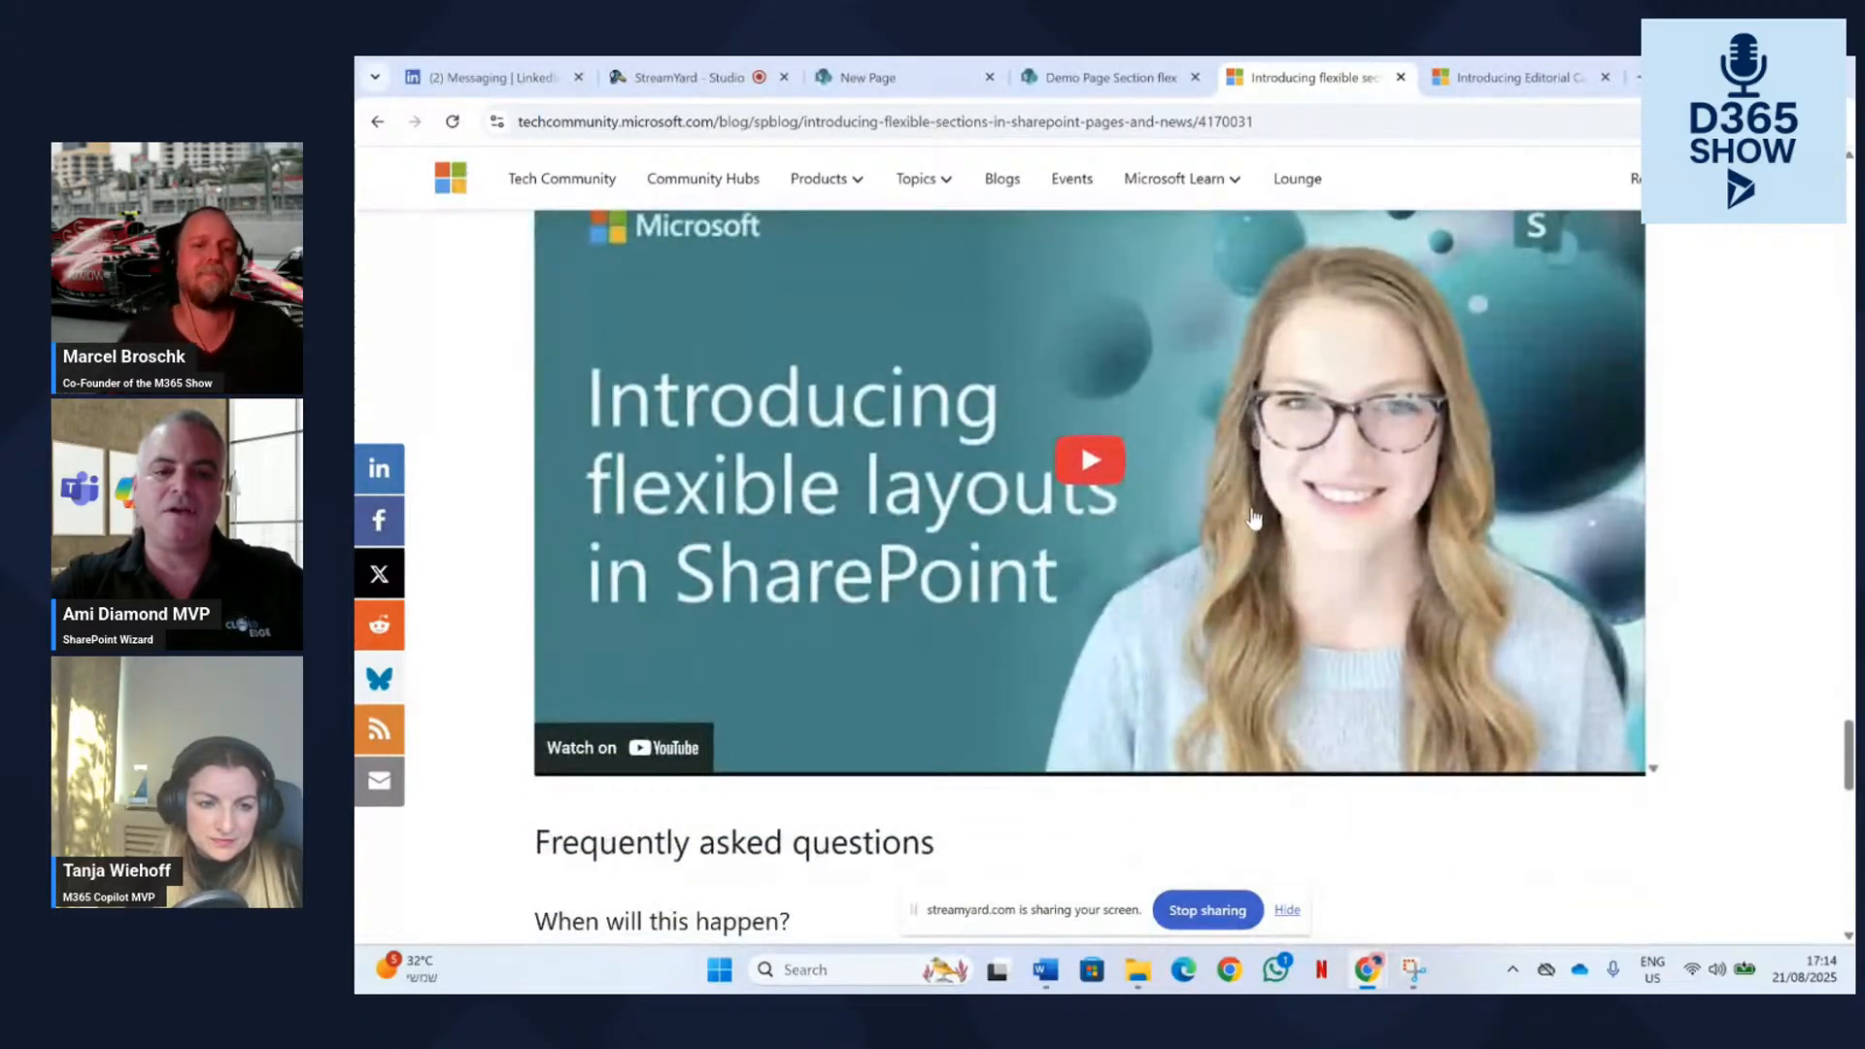
scroll(1253, 519, up, 12)
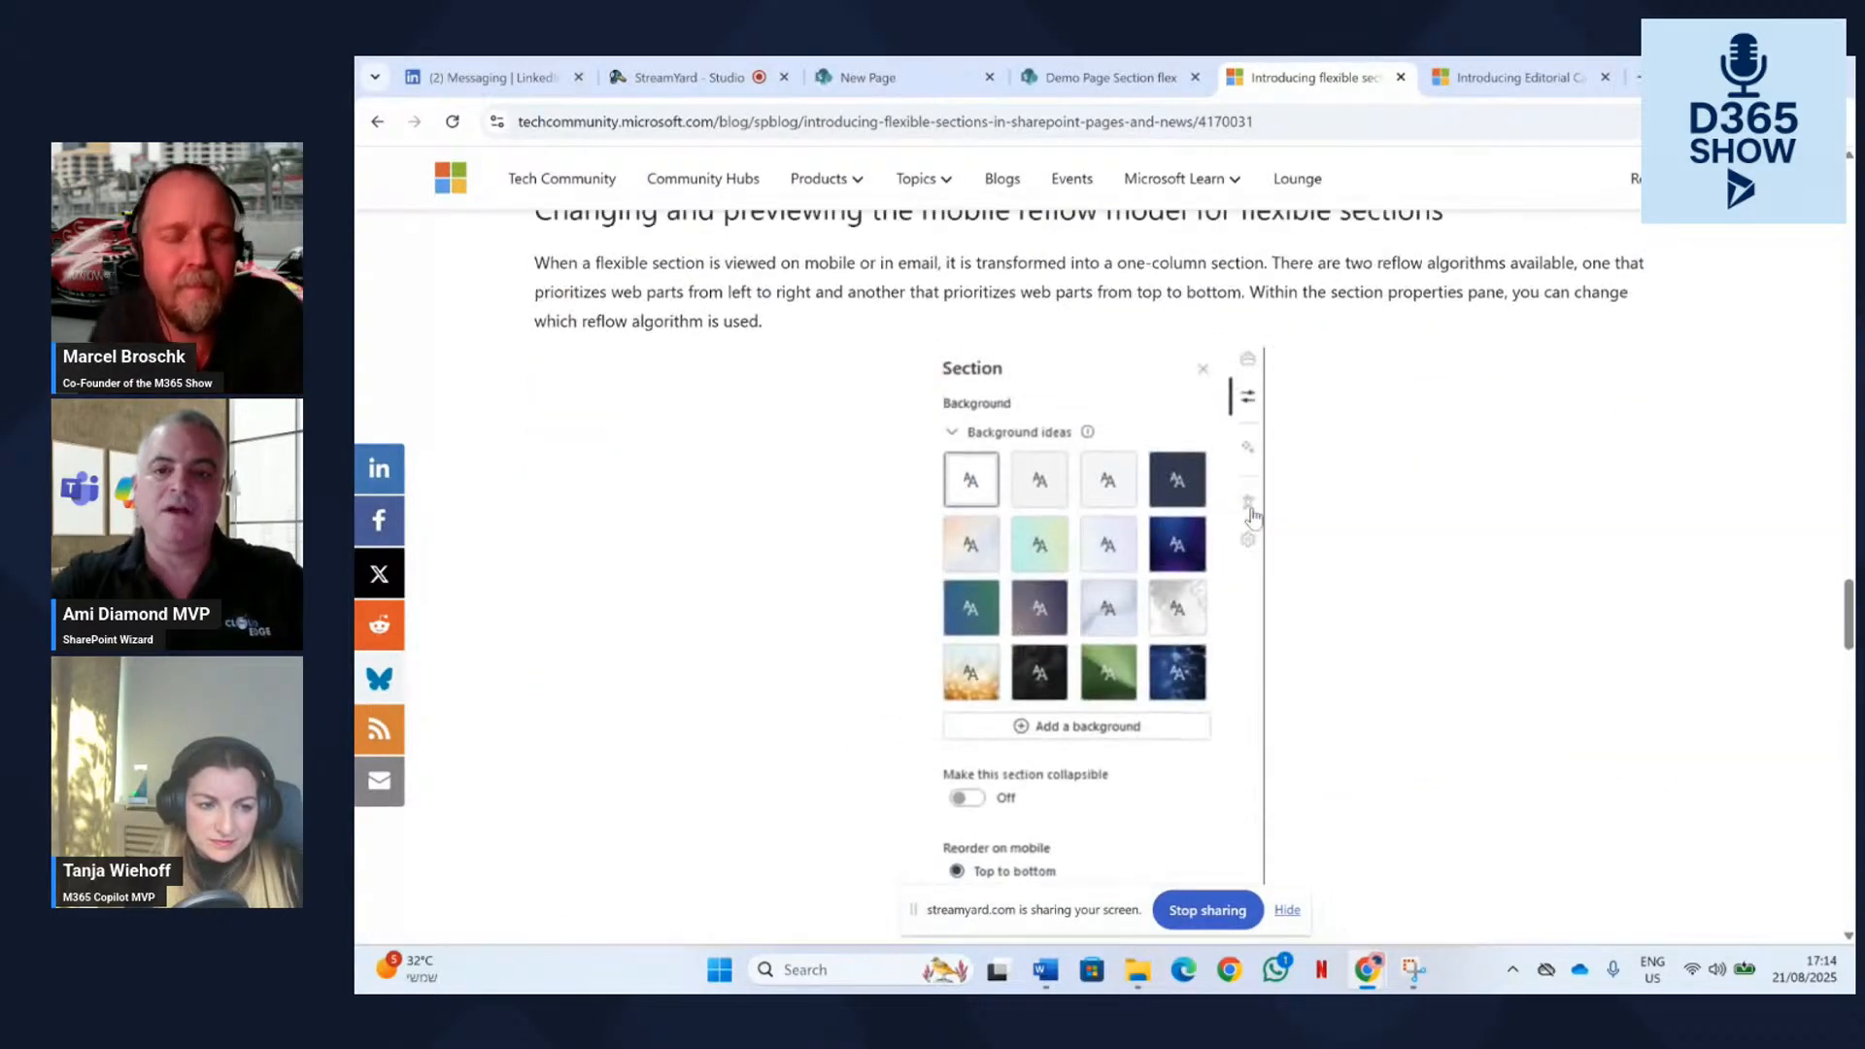
scroll(1253, 515, up, 12)
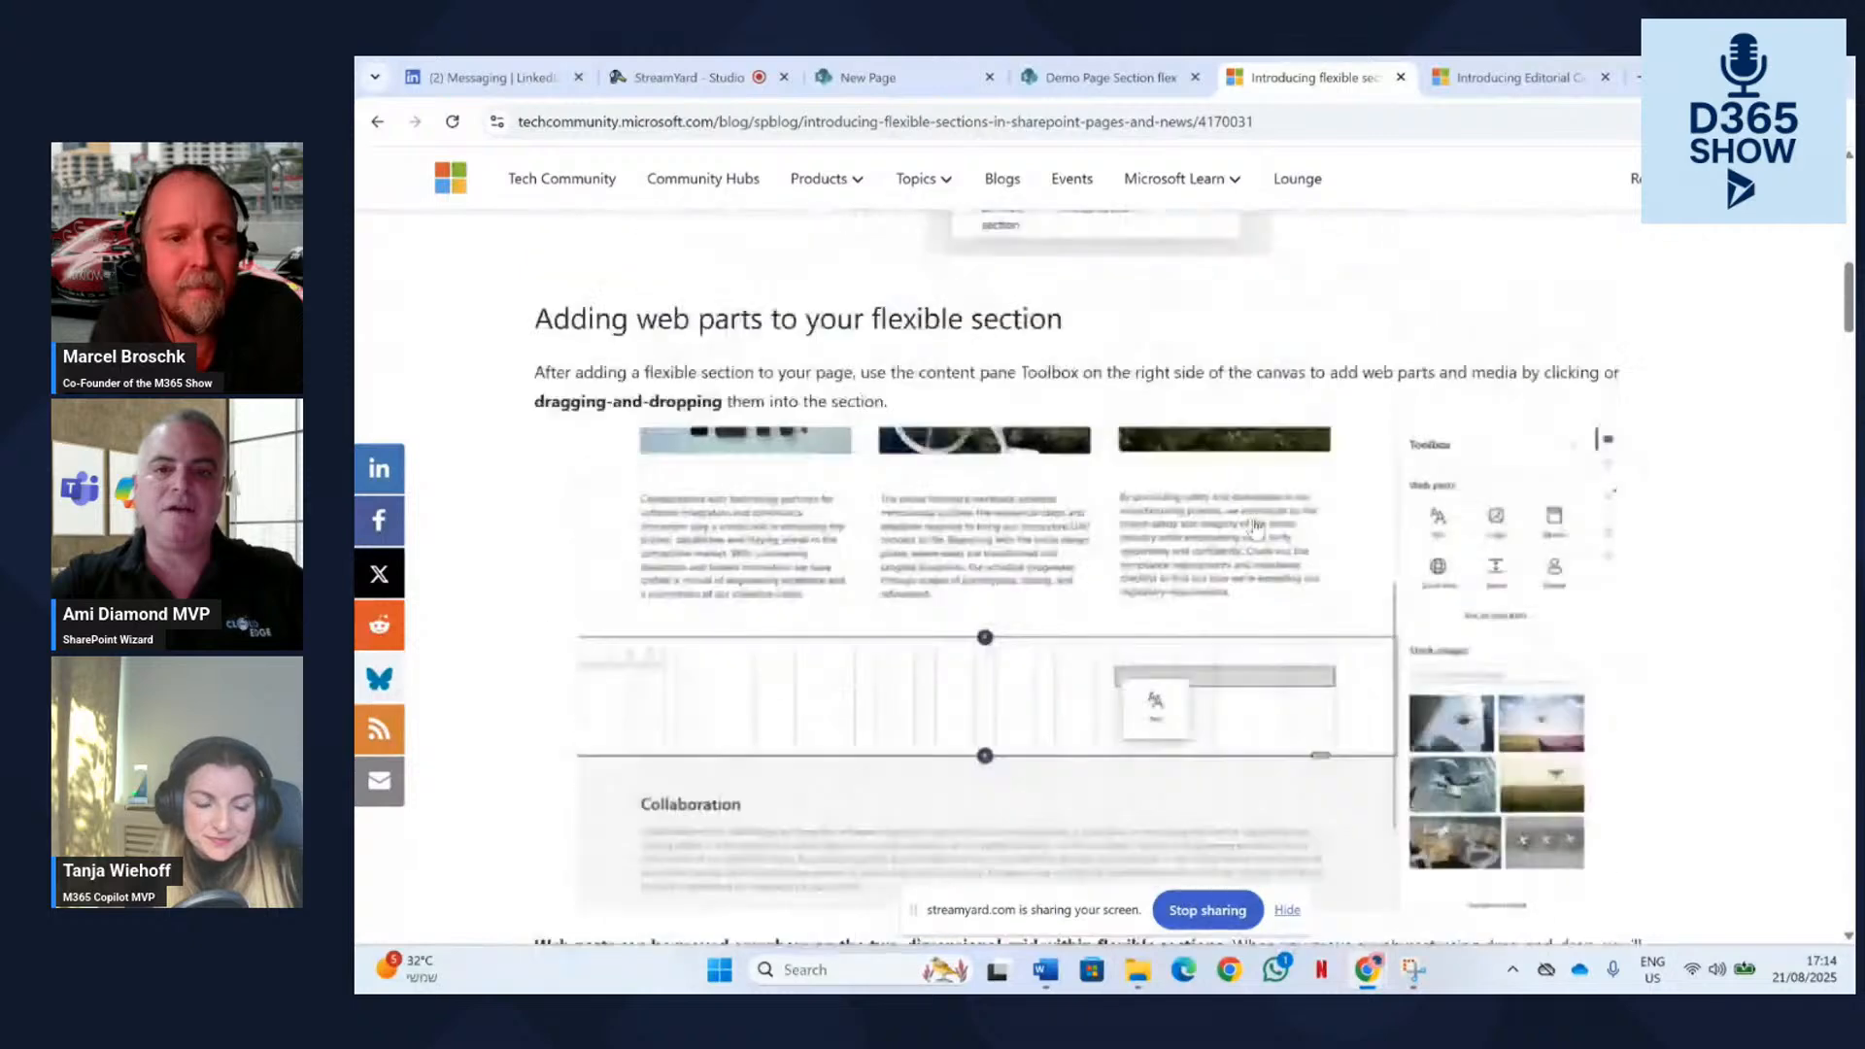
View the Power Users section on the published demo page, and stop sharing the screen from StreamYard.
click(1127, 90)
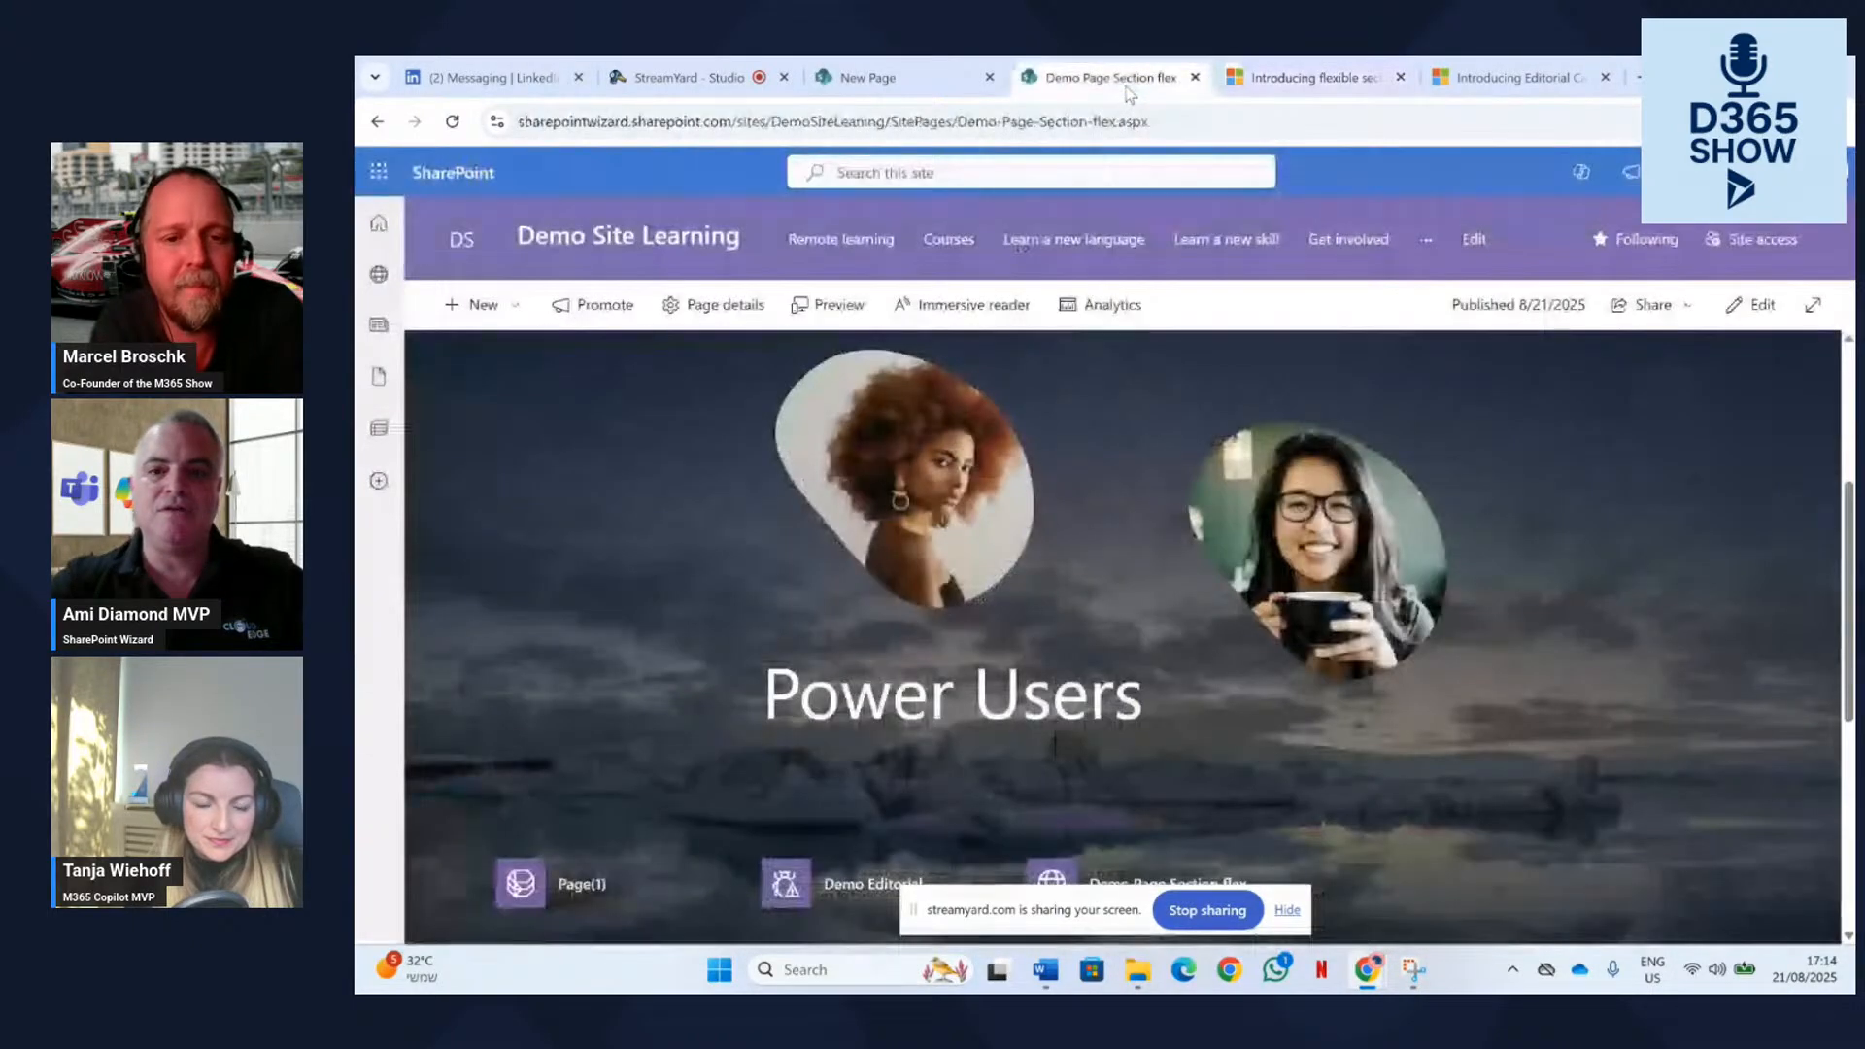
scroll(1320, 821, down, 2)
scroll(1360, 780, up, 2)
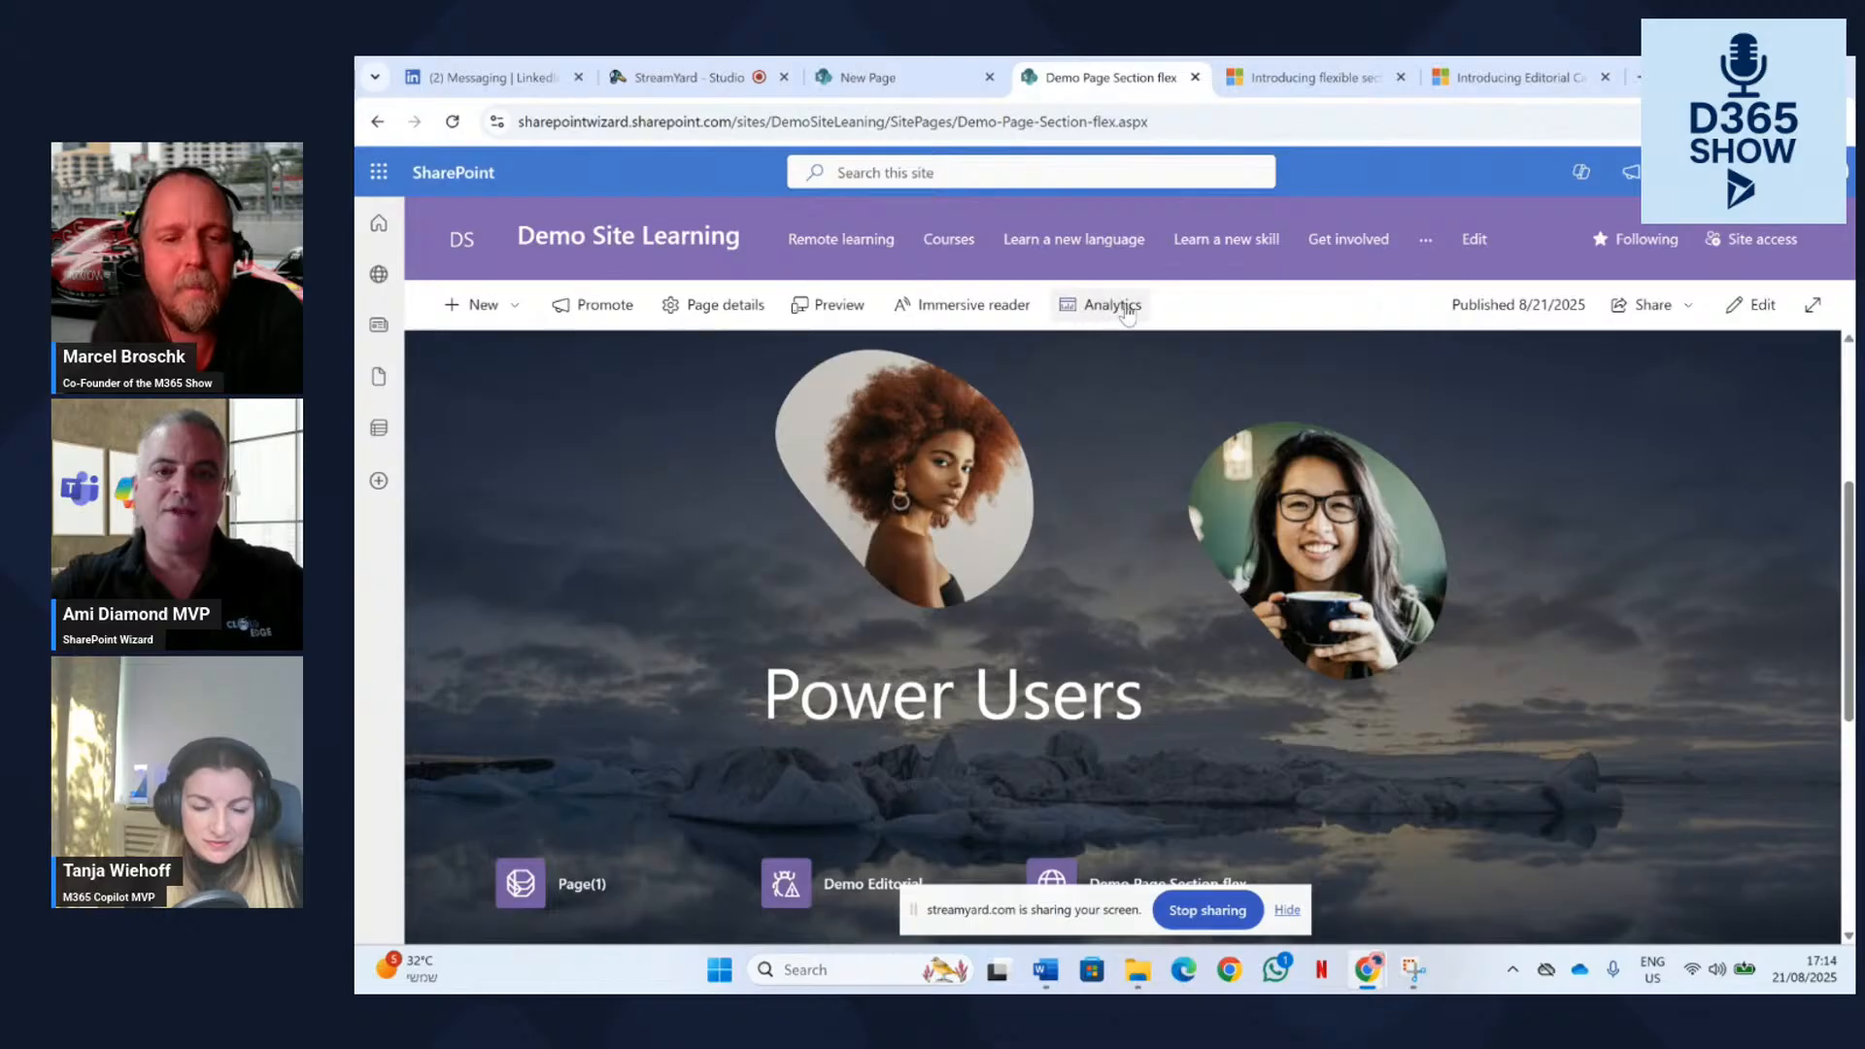
click(697, 78)
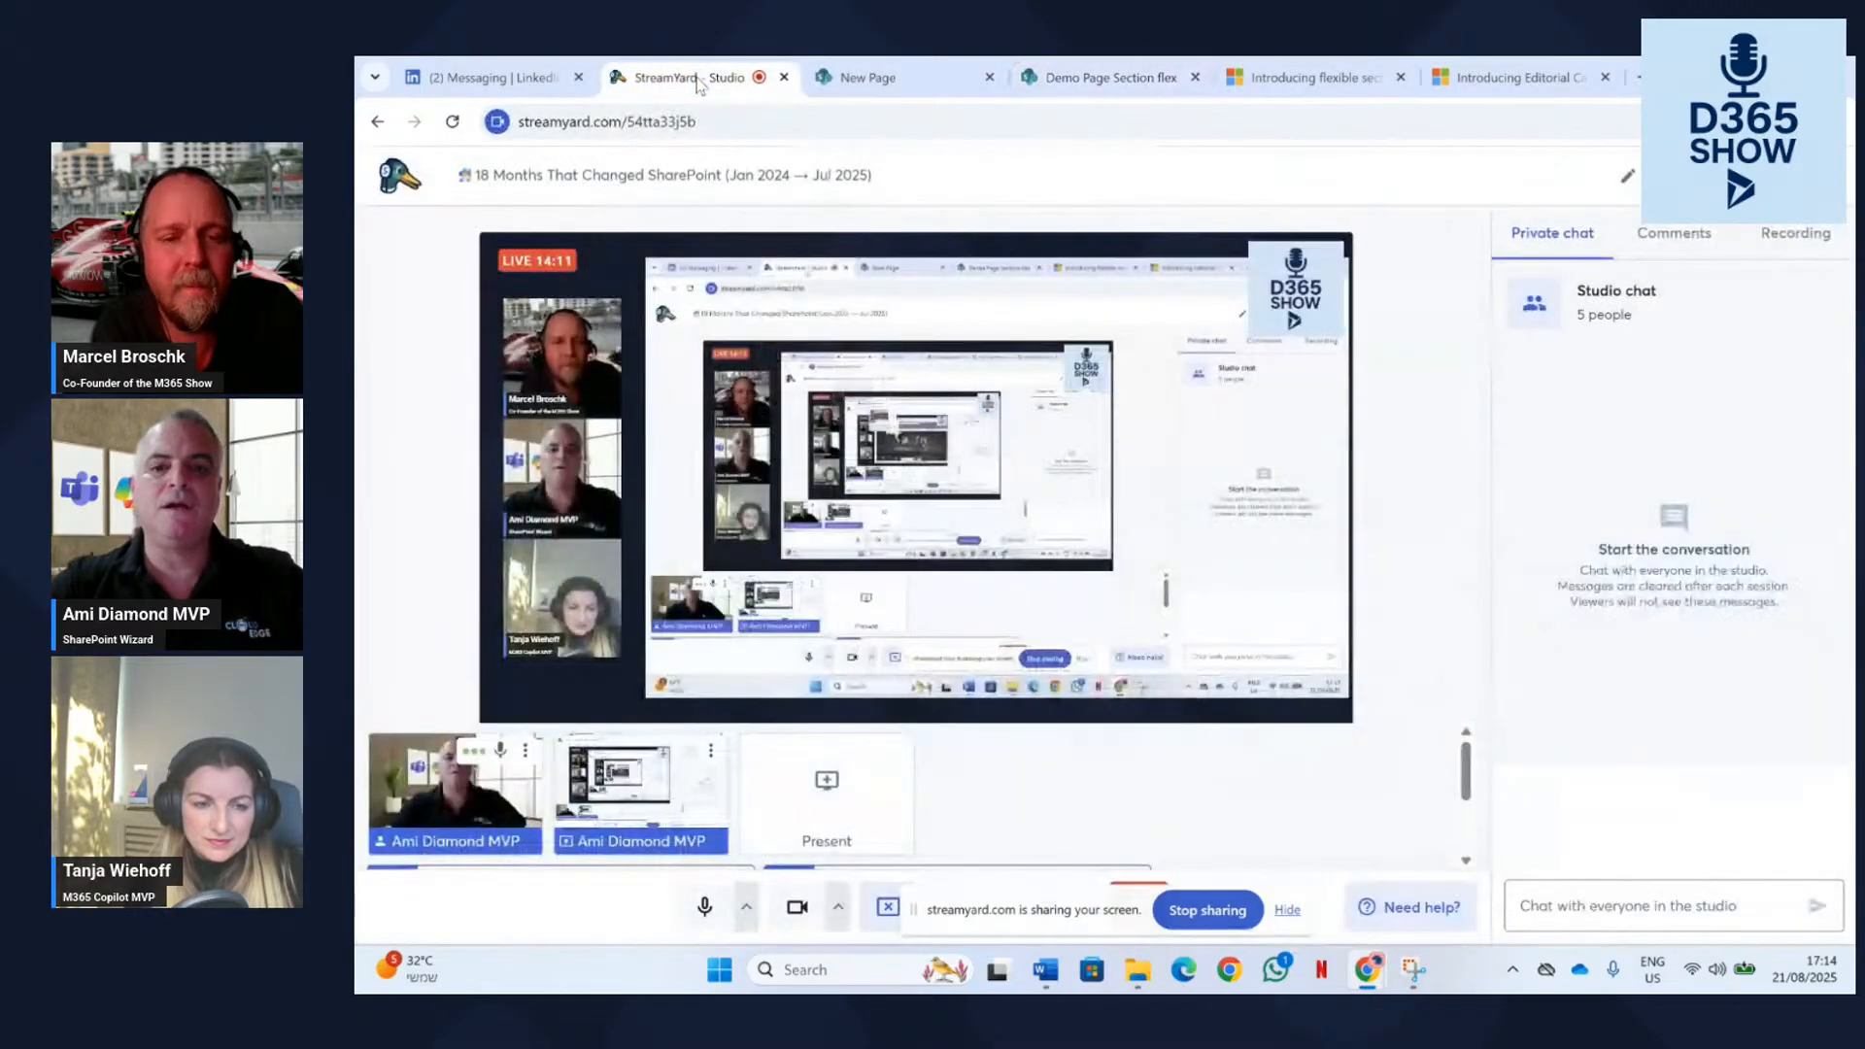
click(1204, 910)
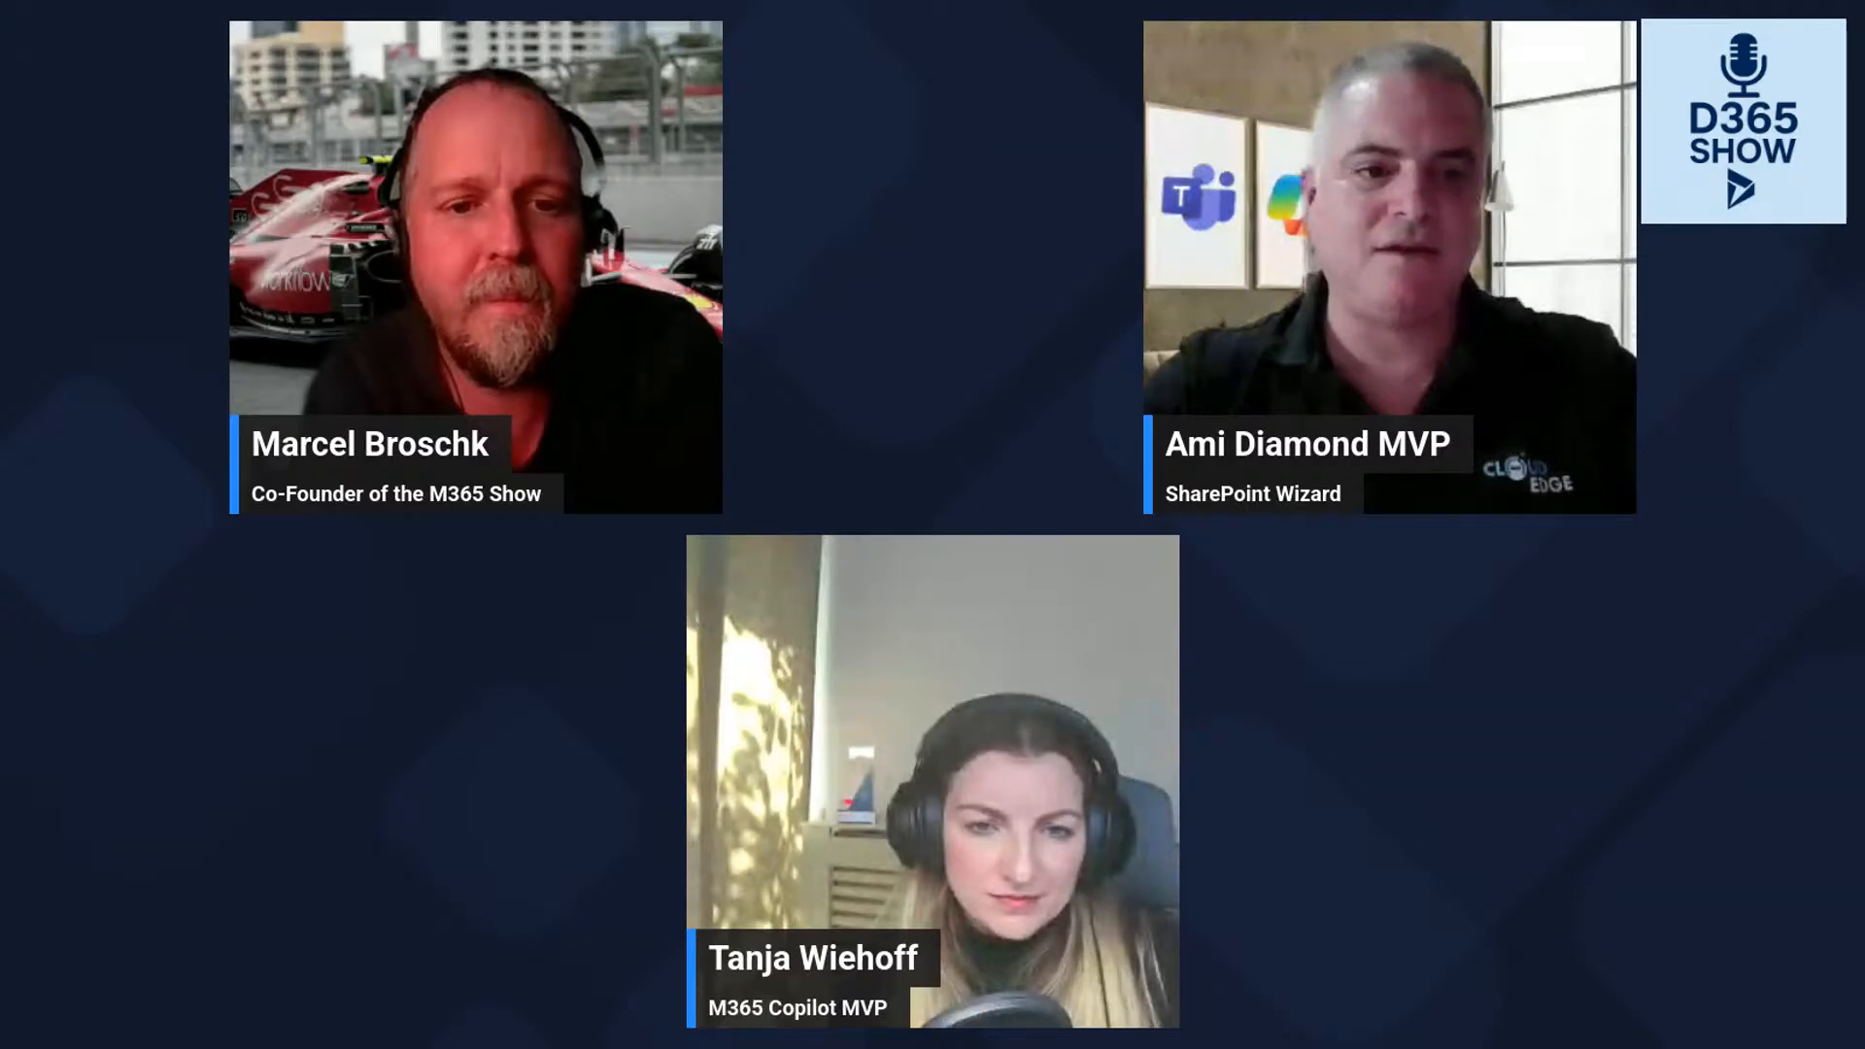
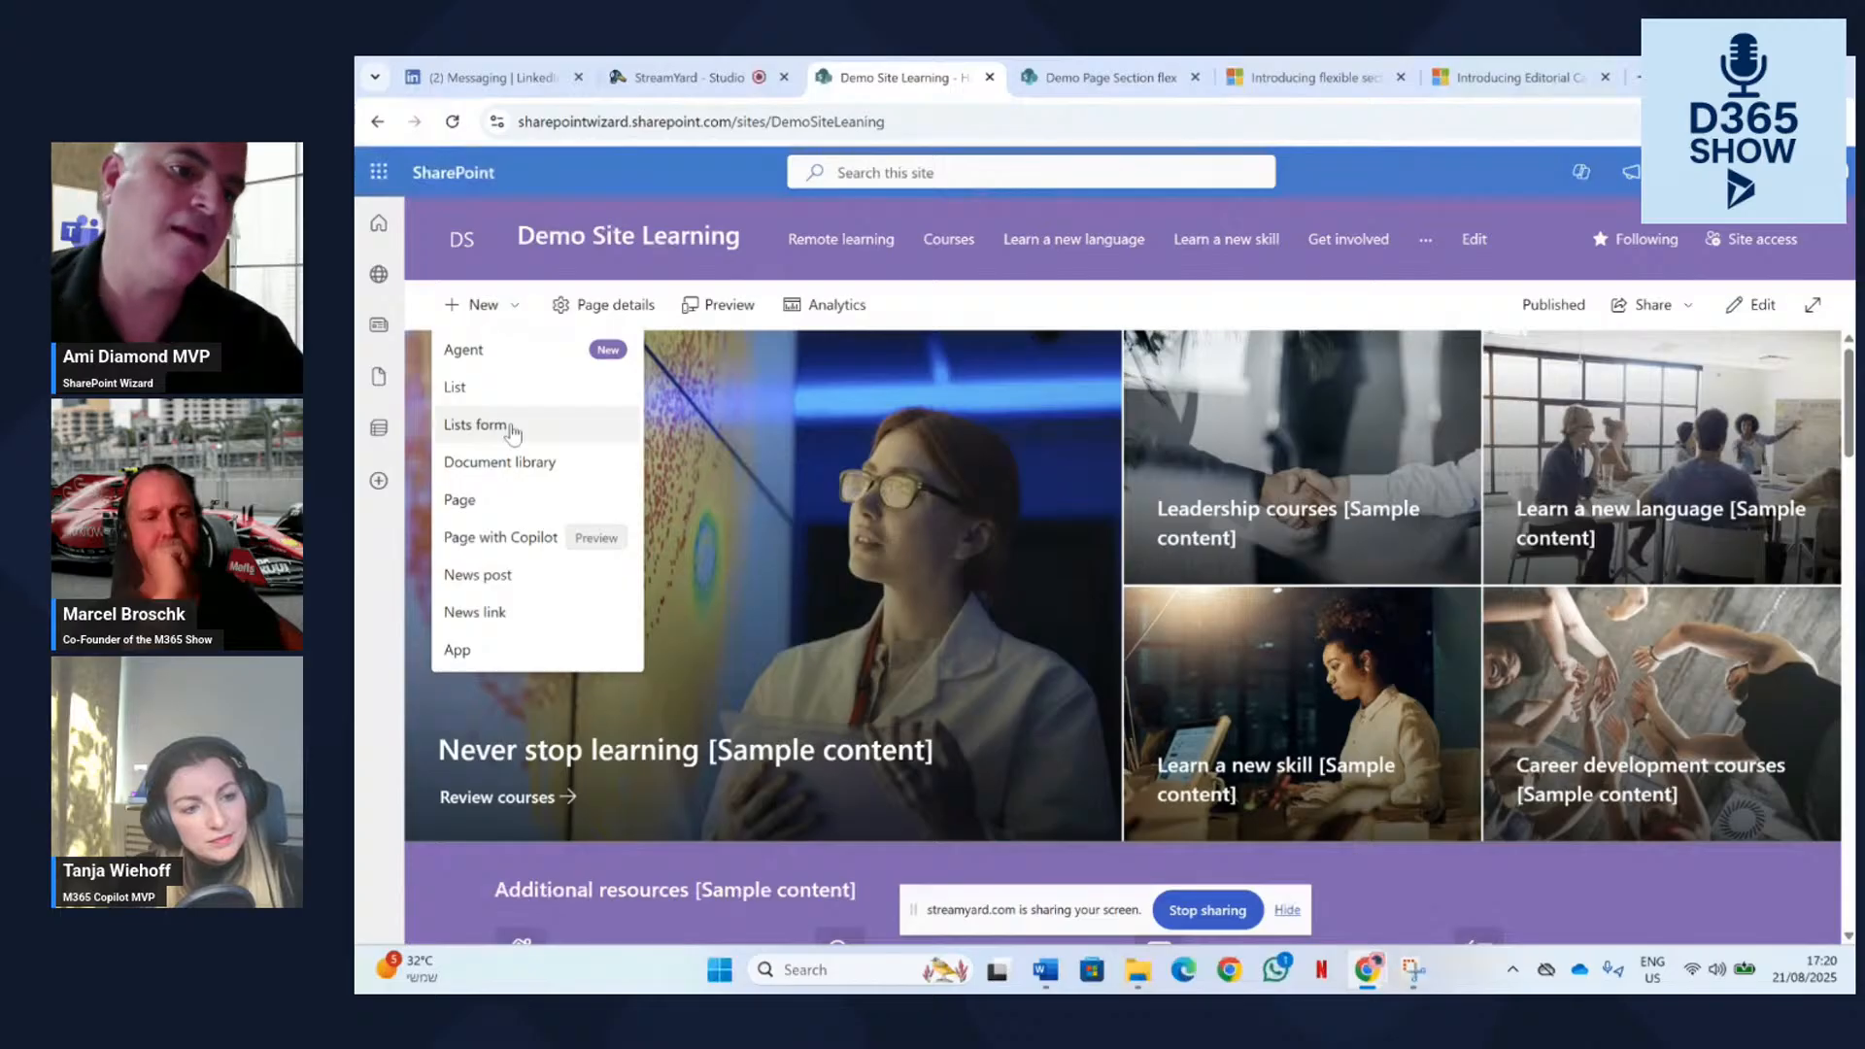
Open the creation options for a new list or form on the Demo Site Learning site and browse the blank, import and template choices.
click(475, 425)
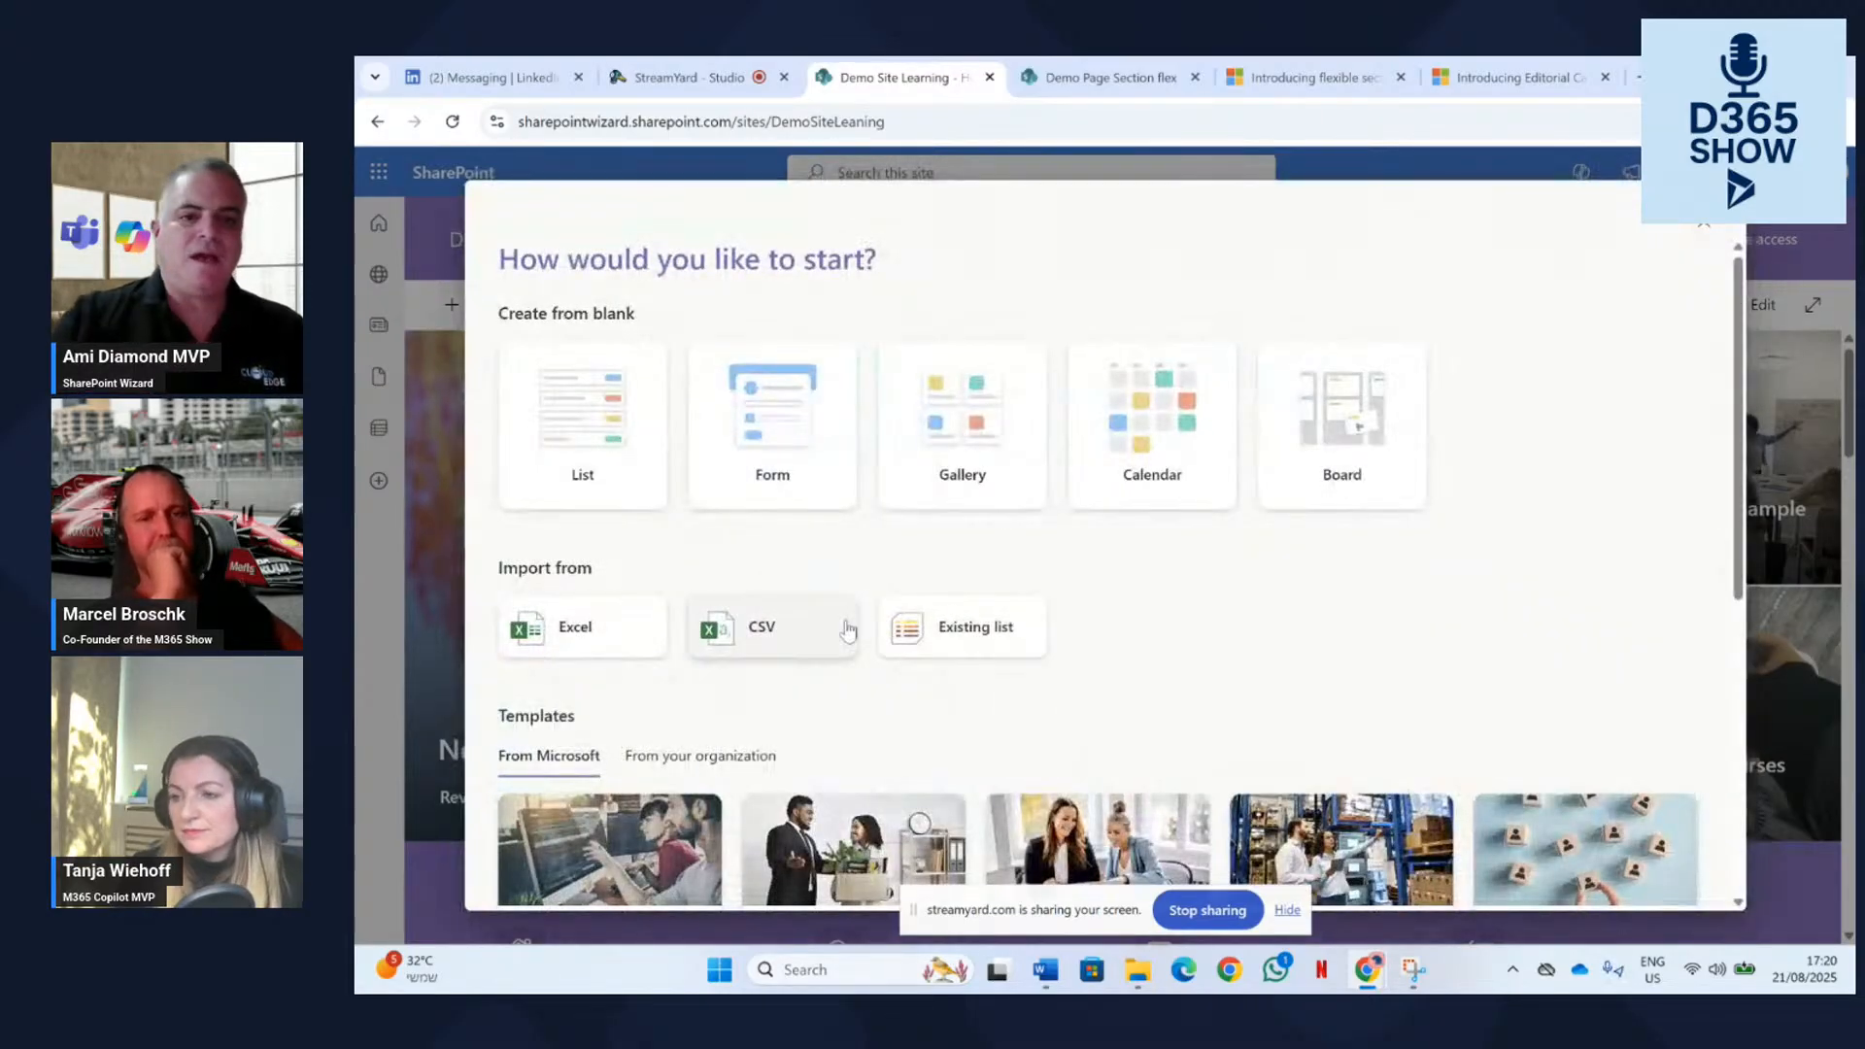
scroll(824, 624, down, 1)
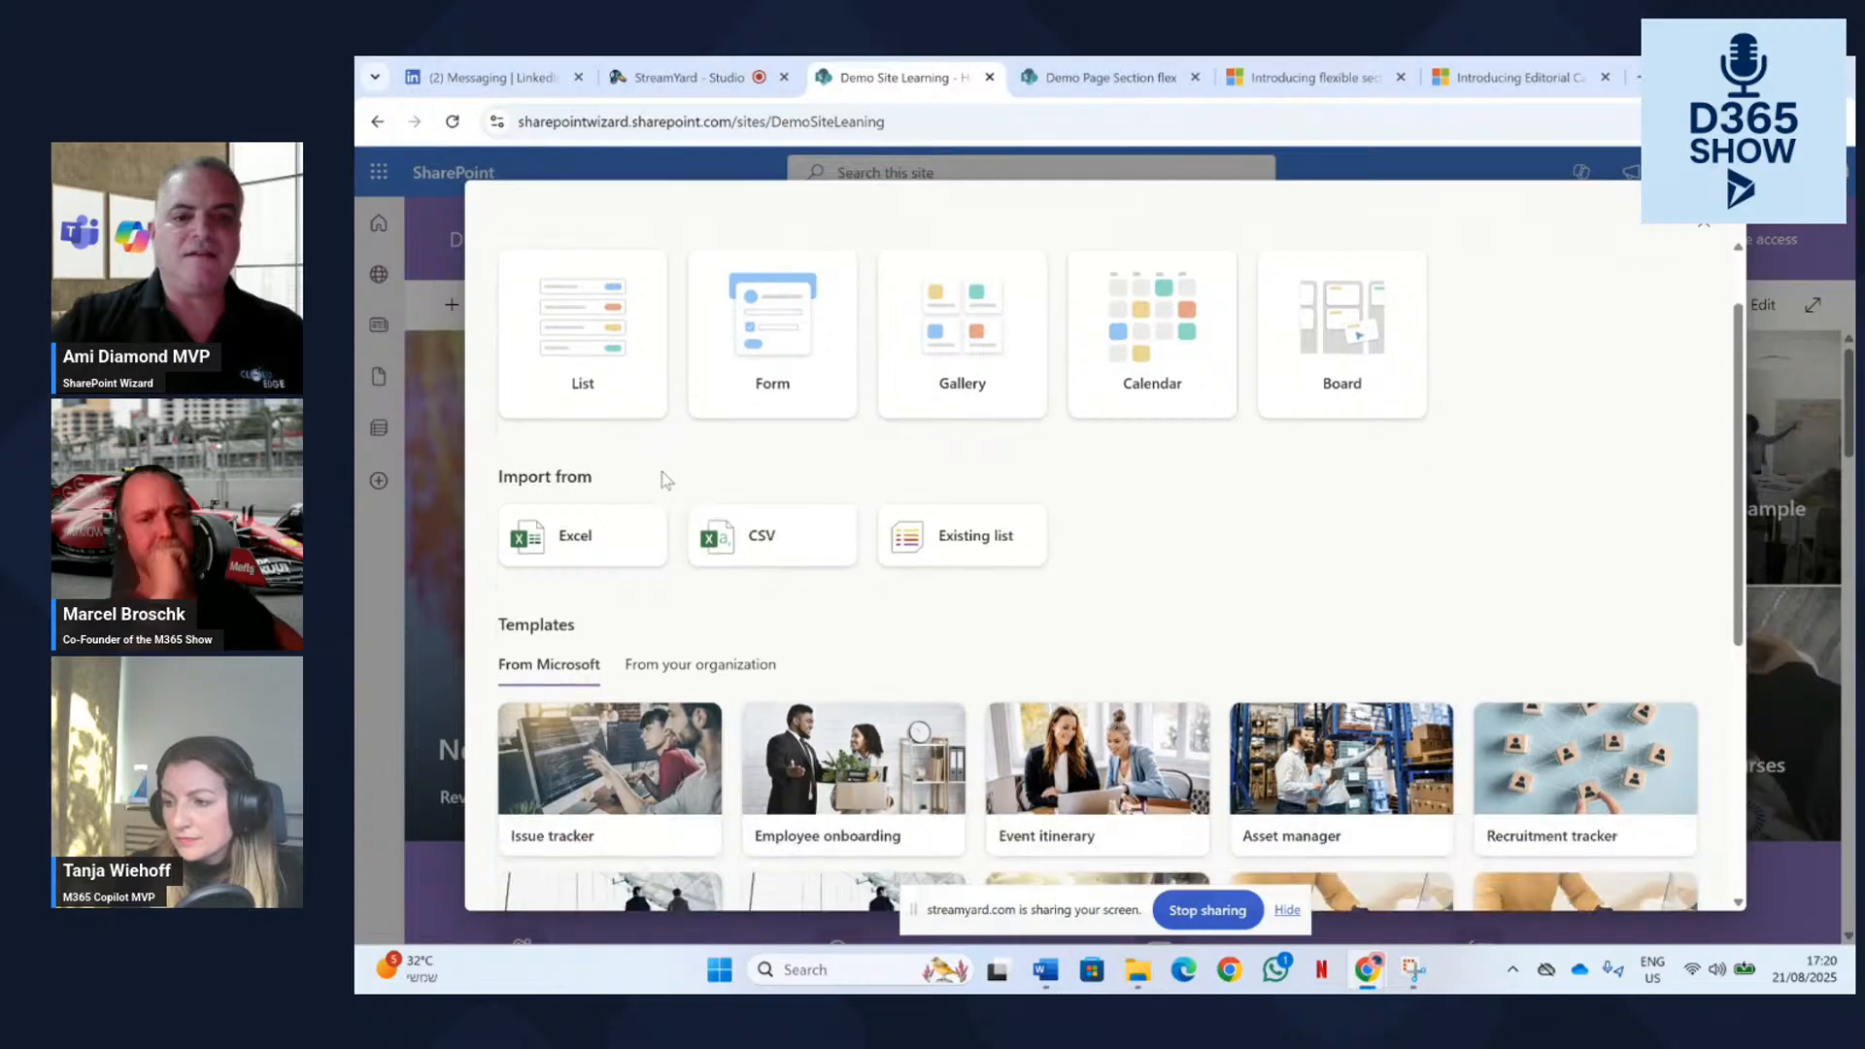
scroll(622, 428, up, 1)
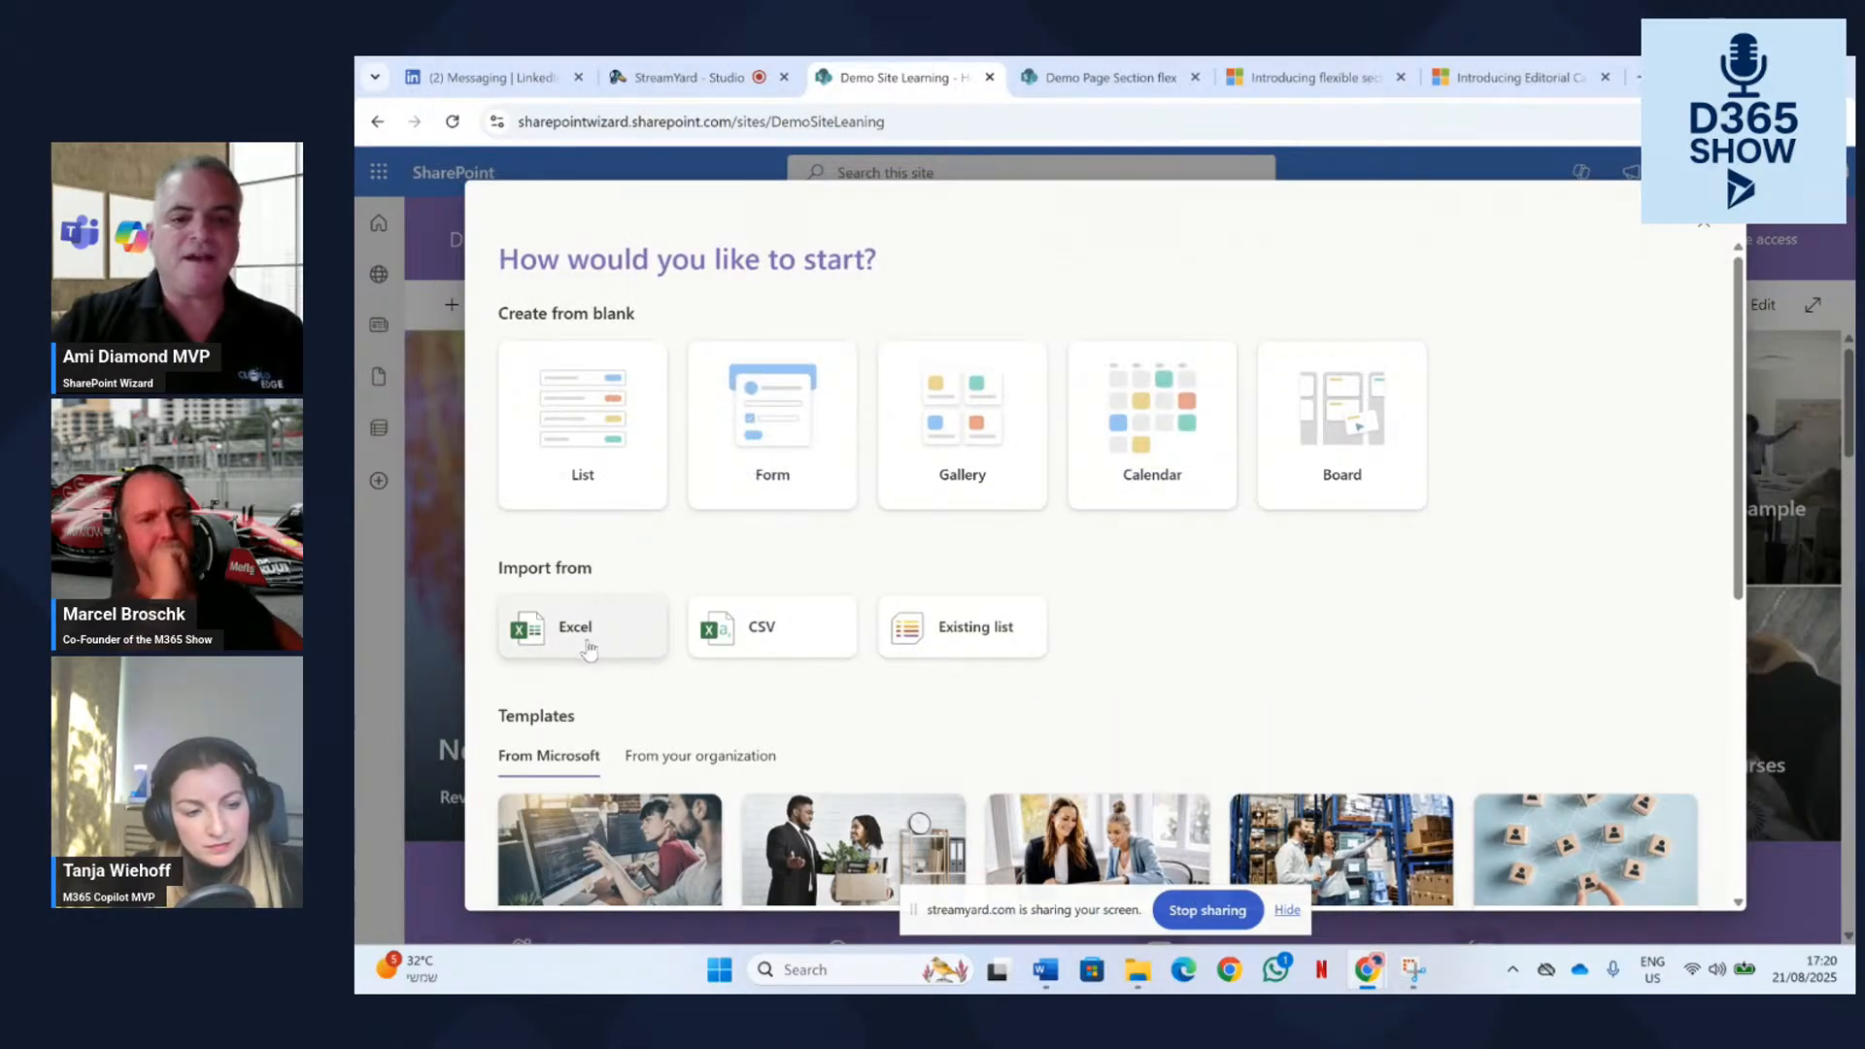
scroll(1035, 650, down, 1)
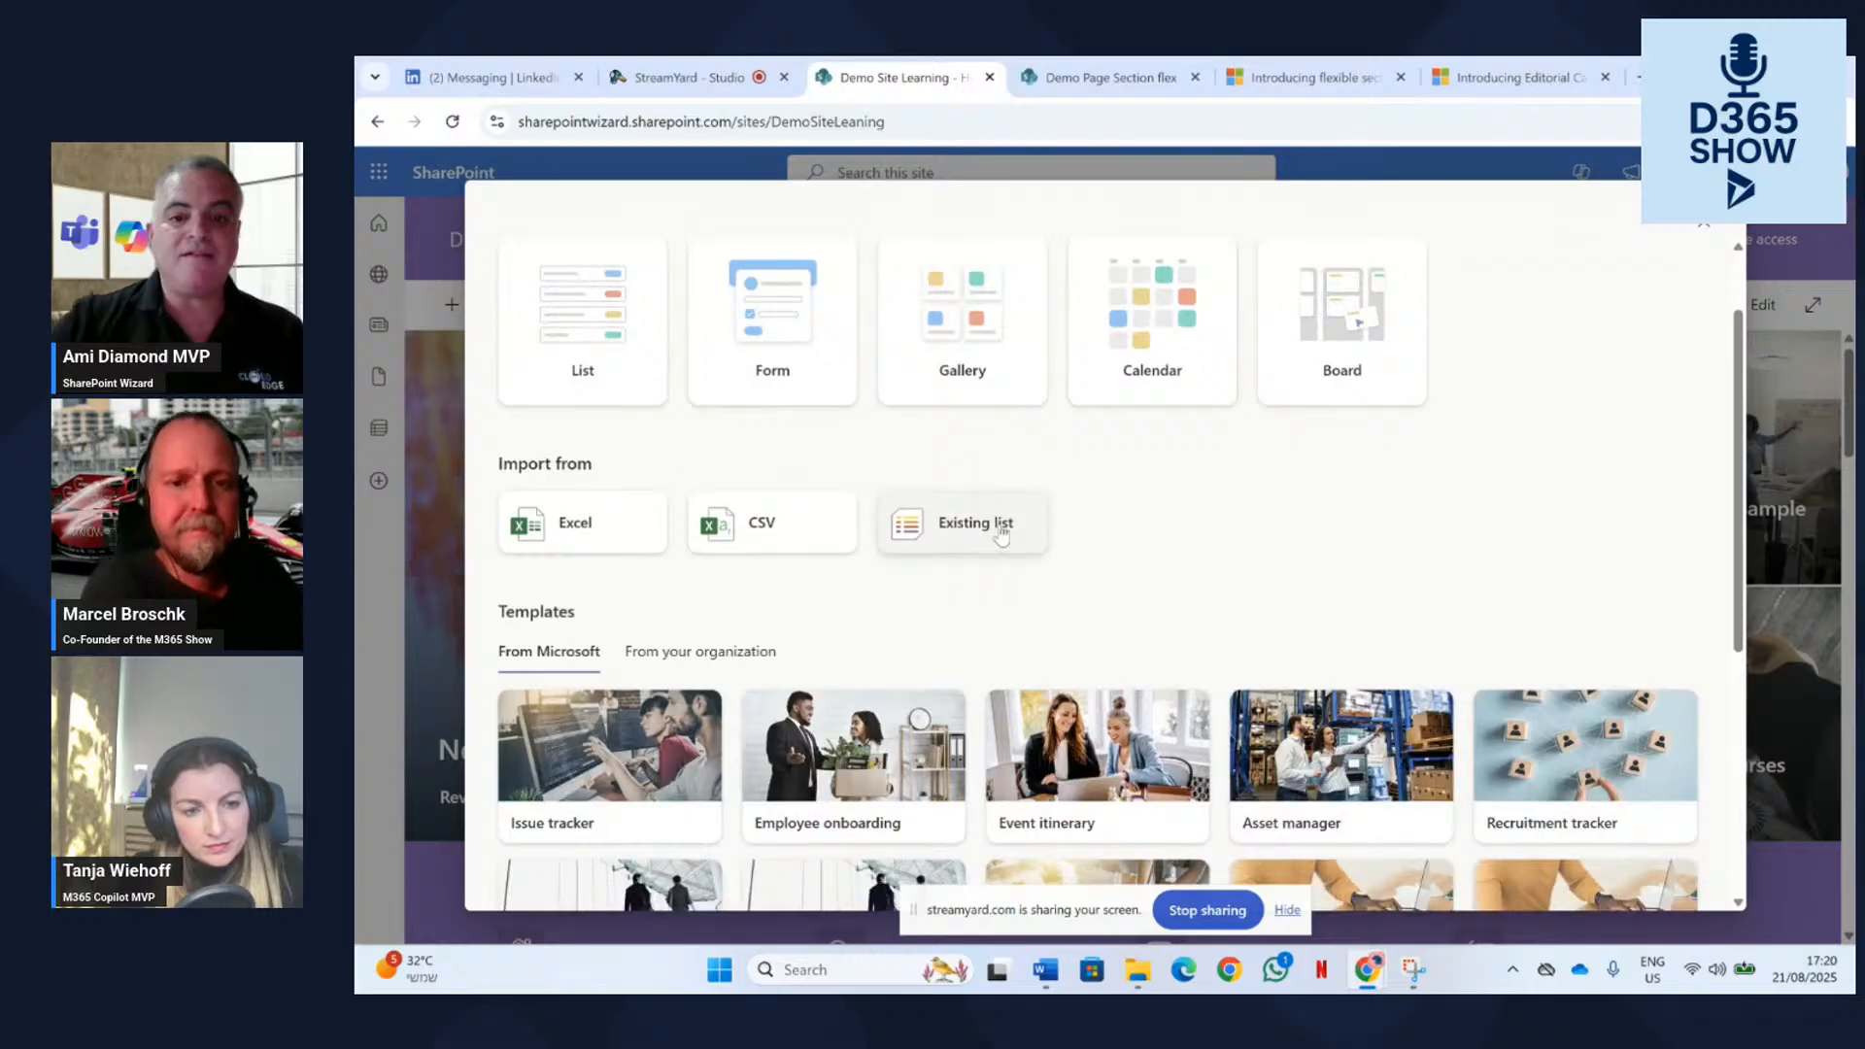
scroll(999, 564, down, 4)
scroll(999, 578, up, 3)
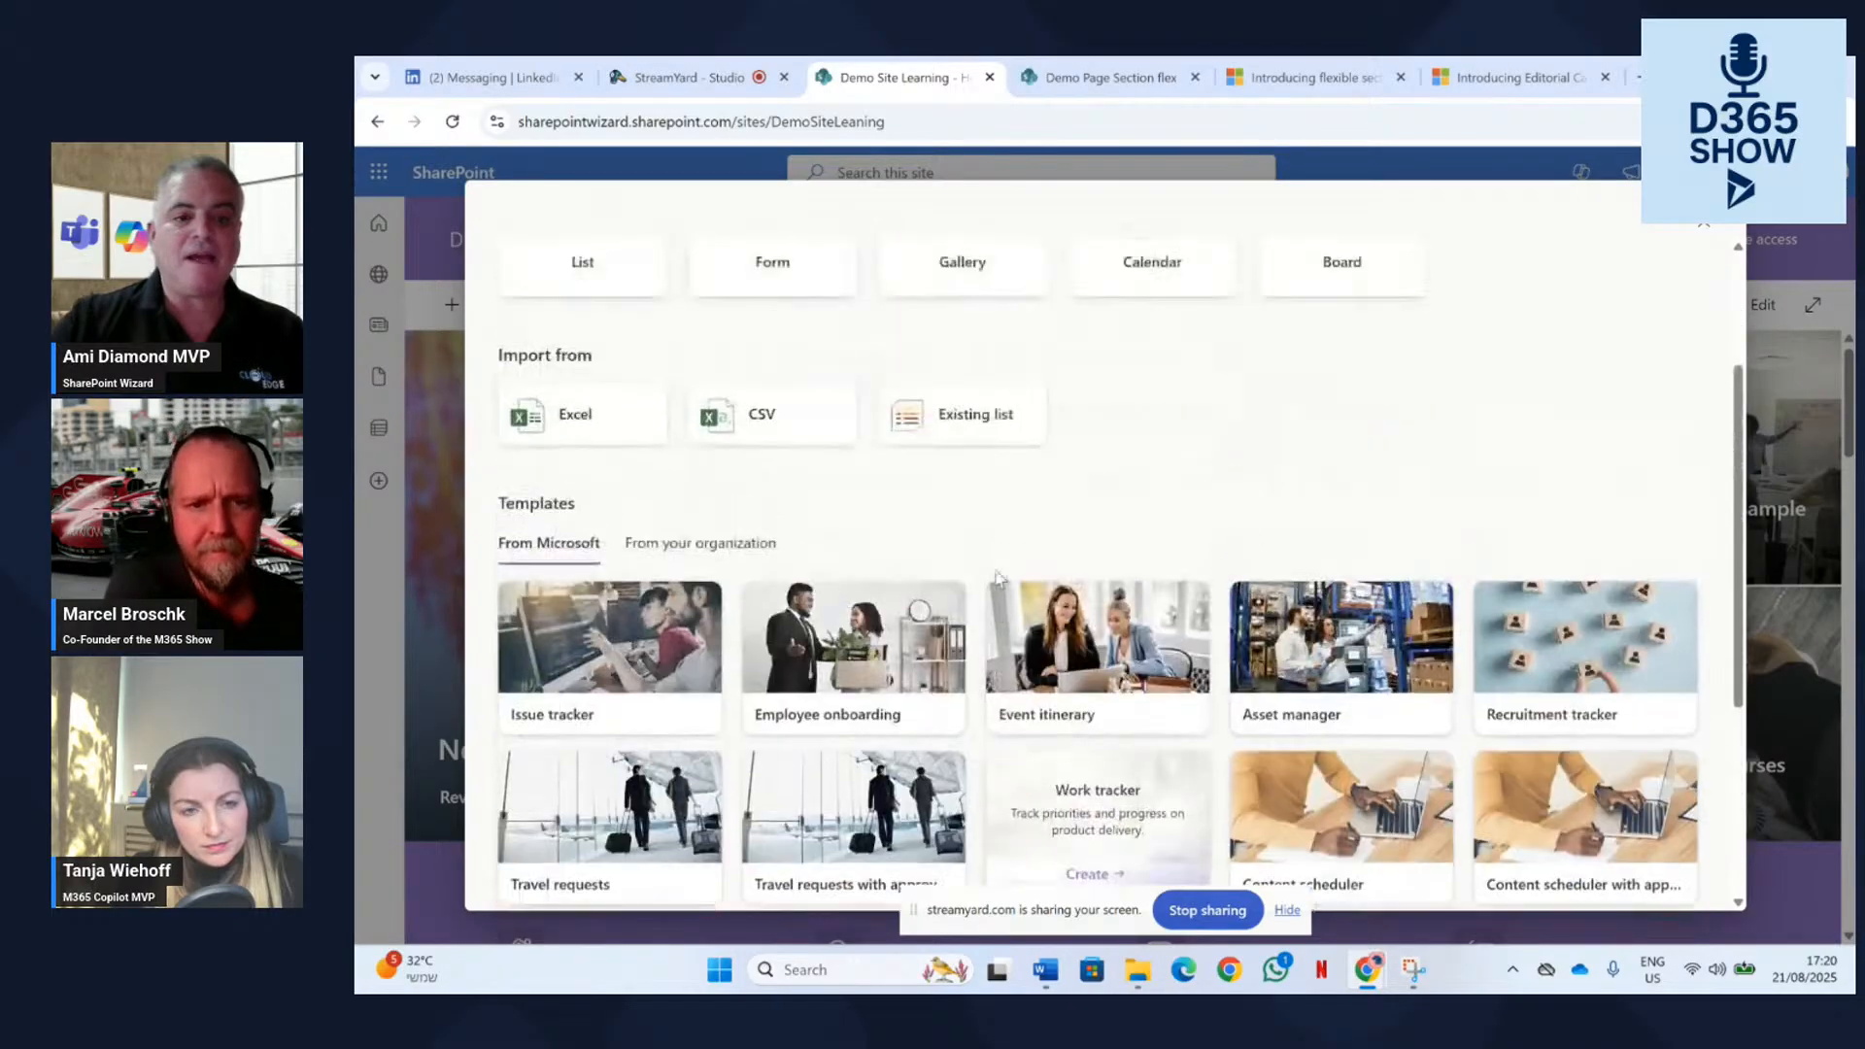
scroll(997, 578, down, 4)
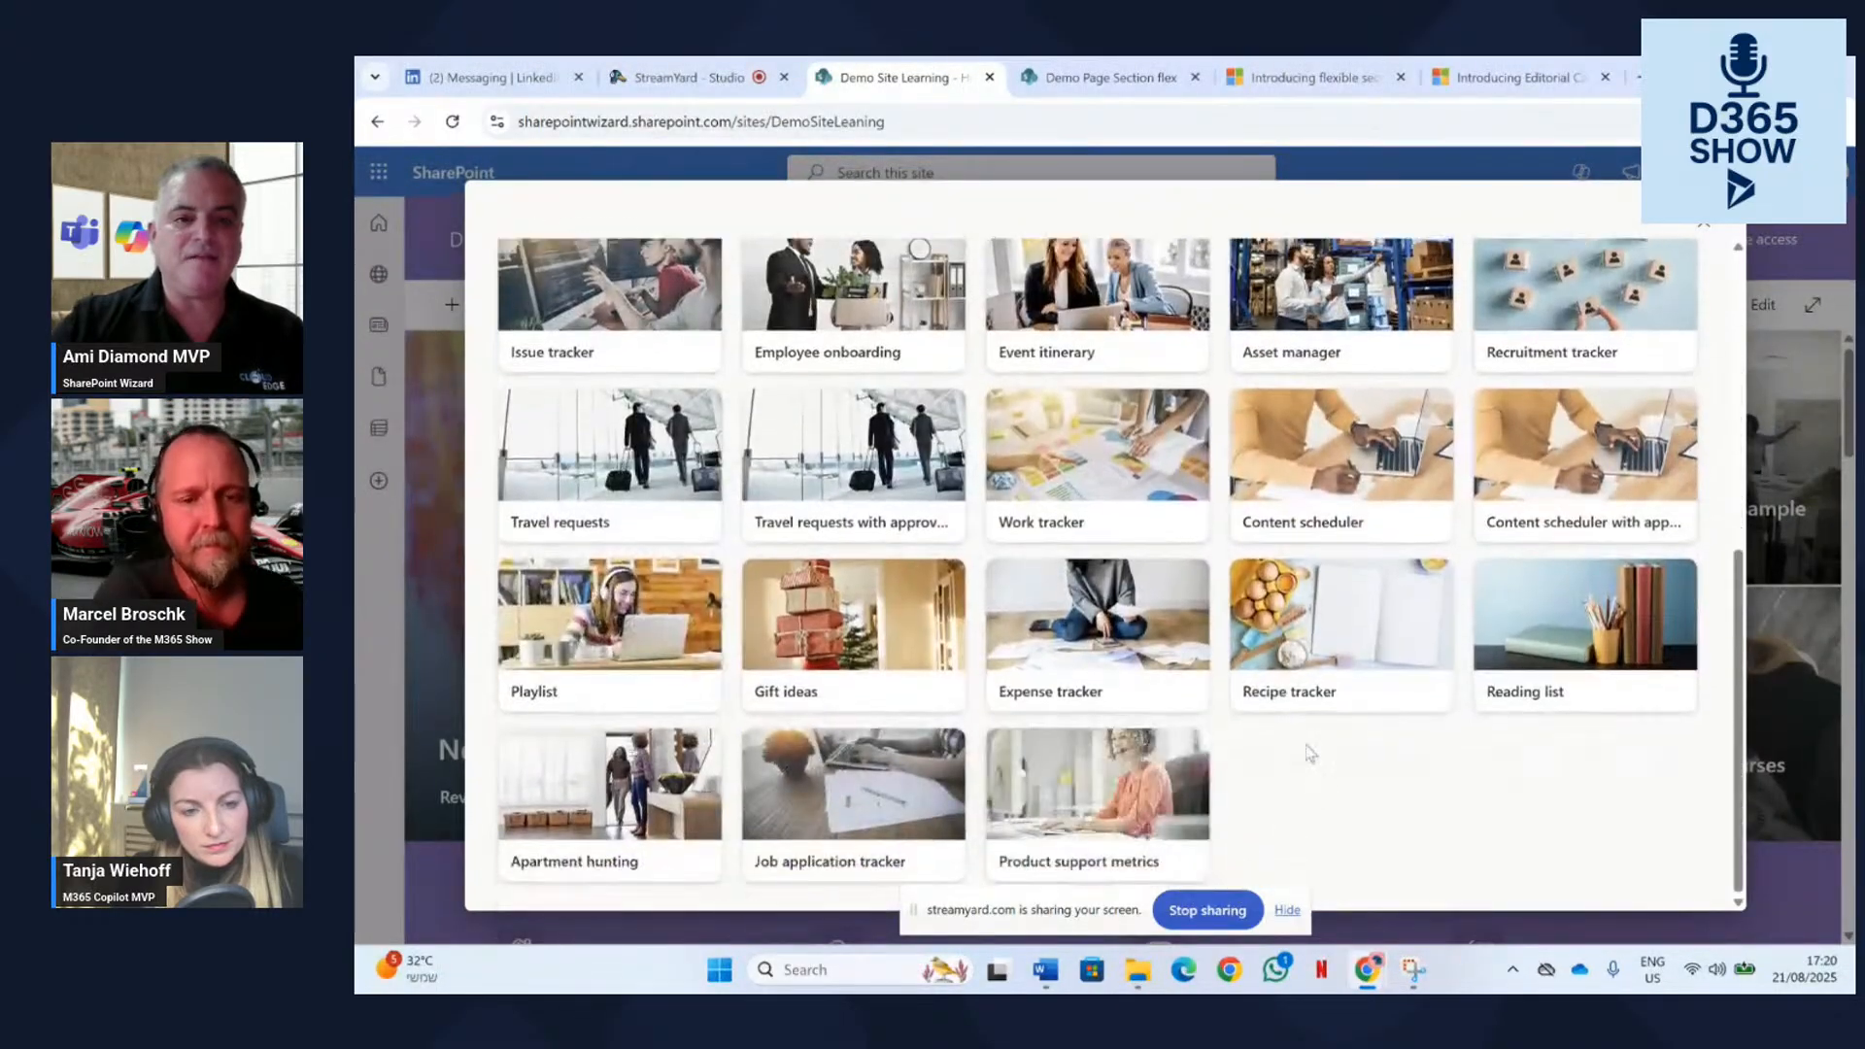
scroll(1310, 753, up, 6)
scroll(1296, 719, down, 3)
Check the organization's list templates, return to the Microsoft templates and preview the Issue tracker template.
click(692, 437)
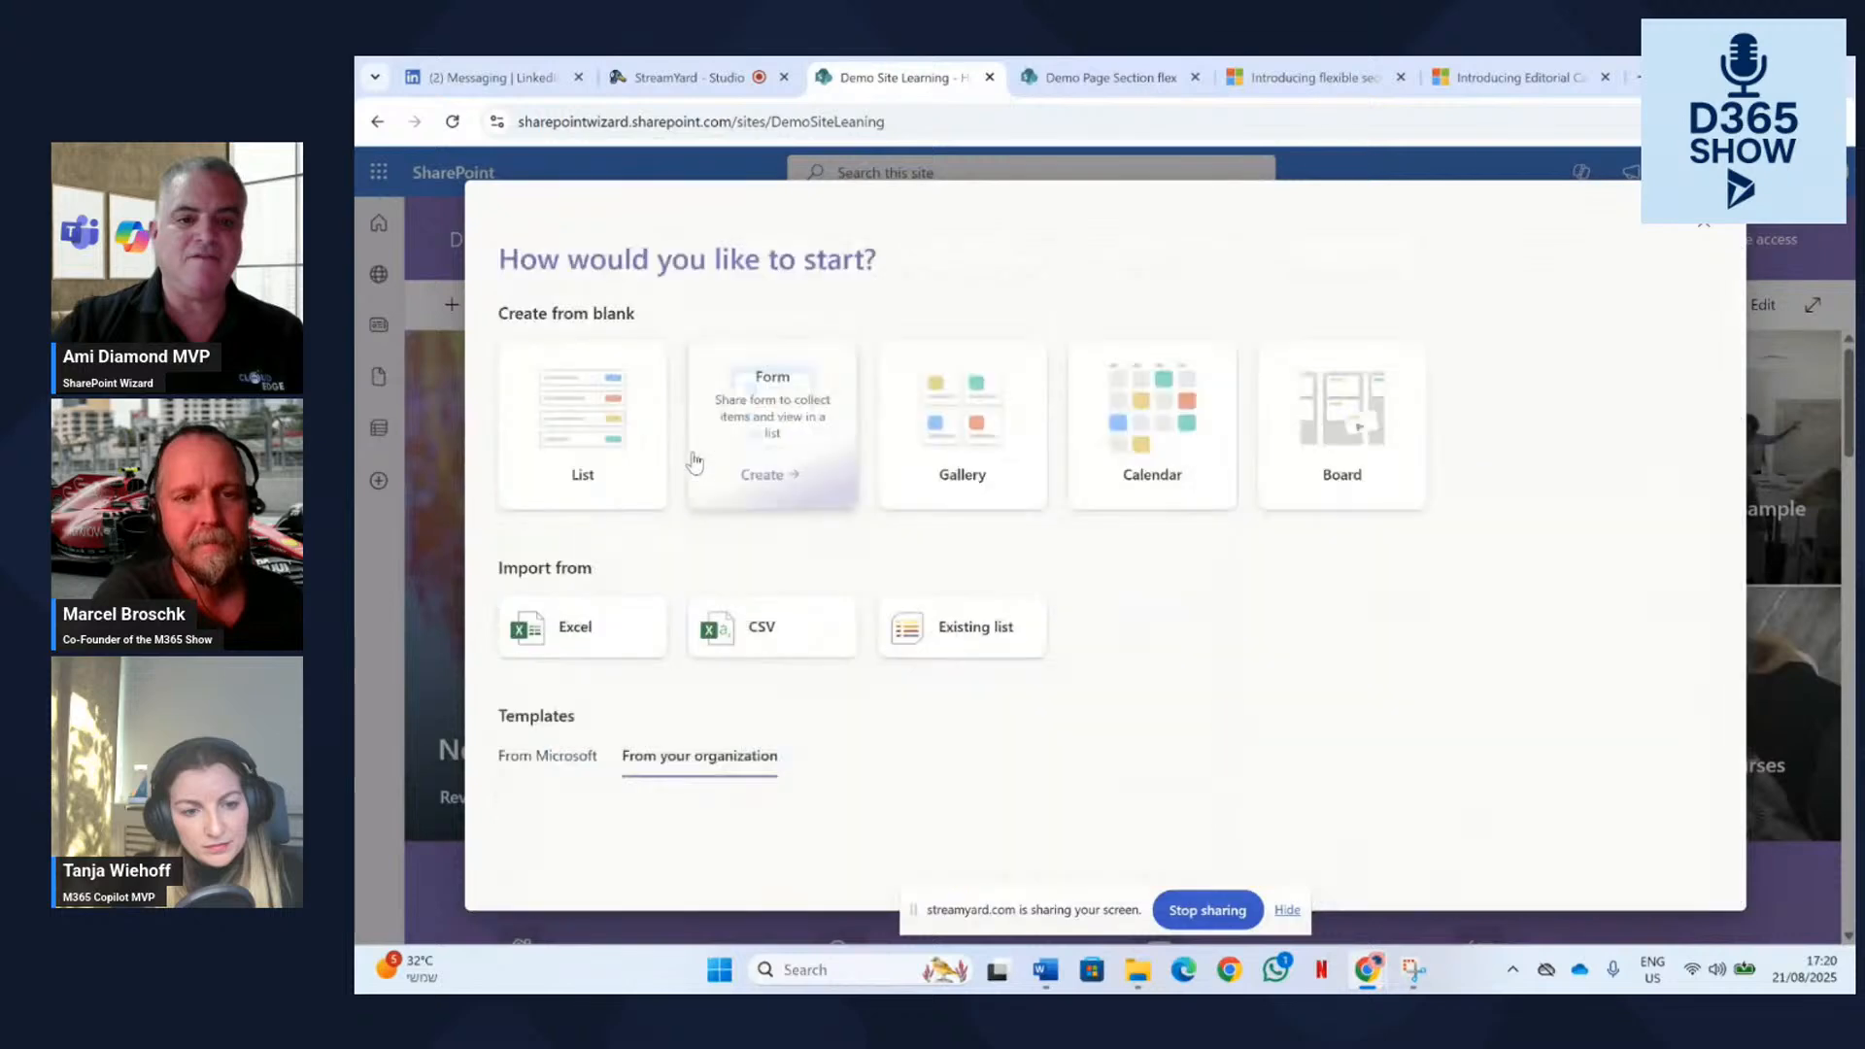
click(570, 760)
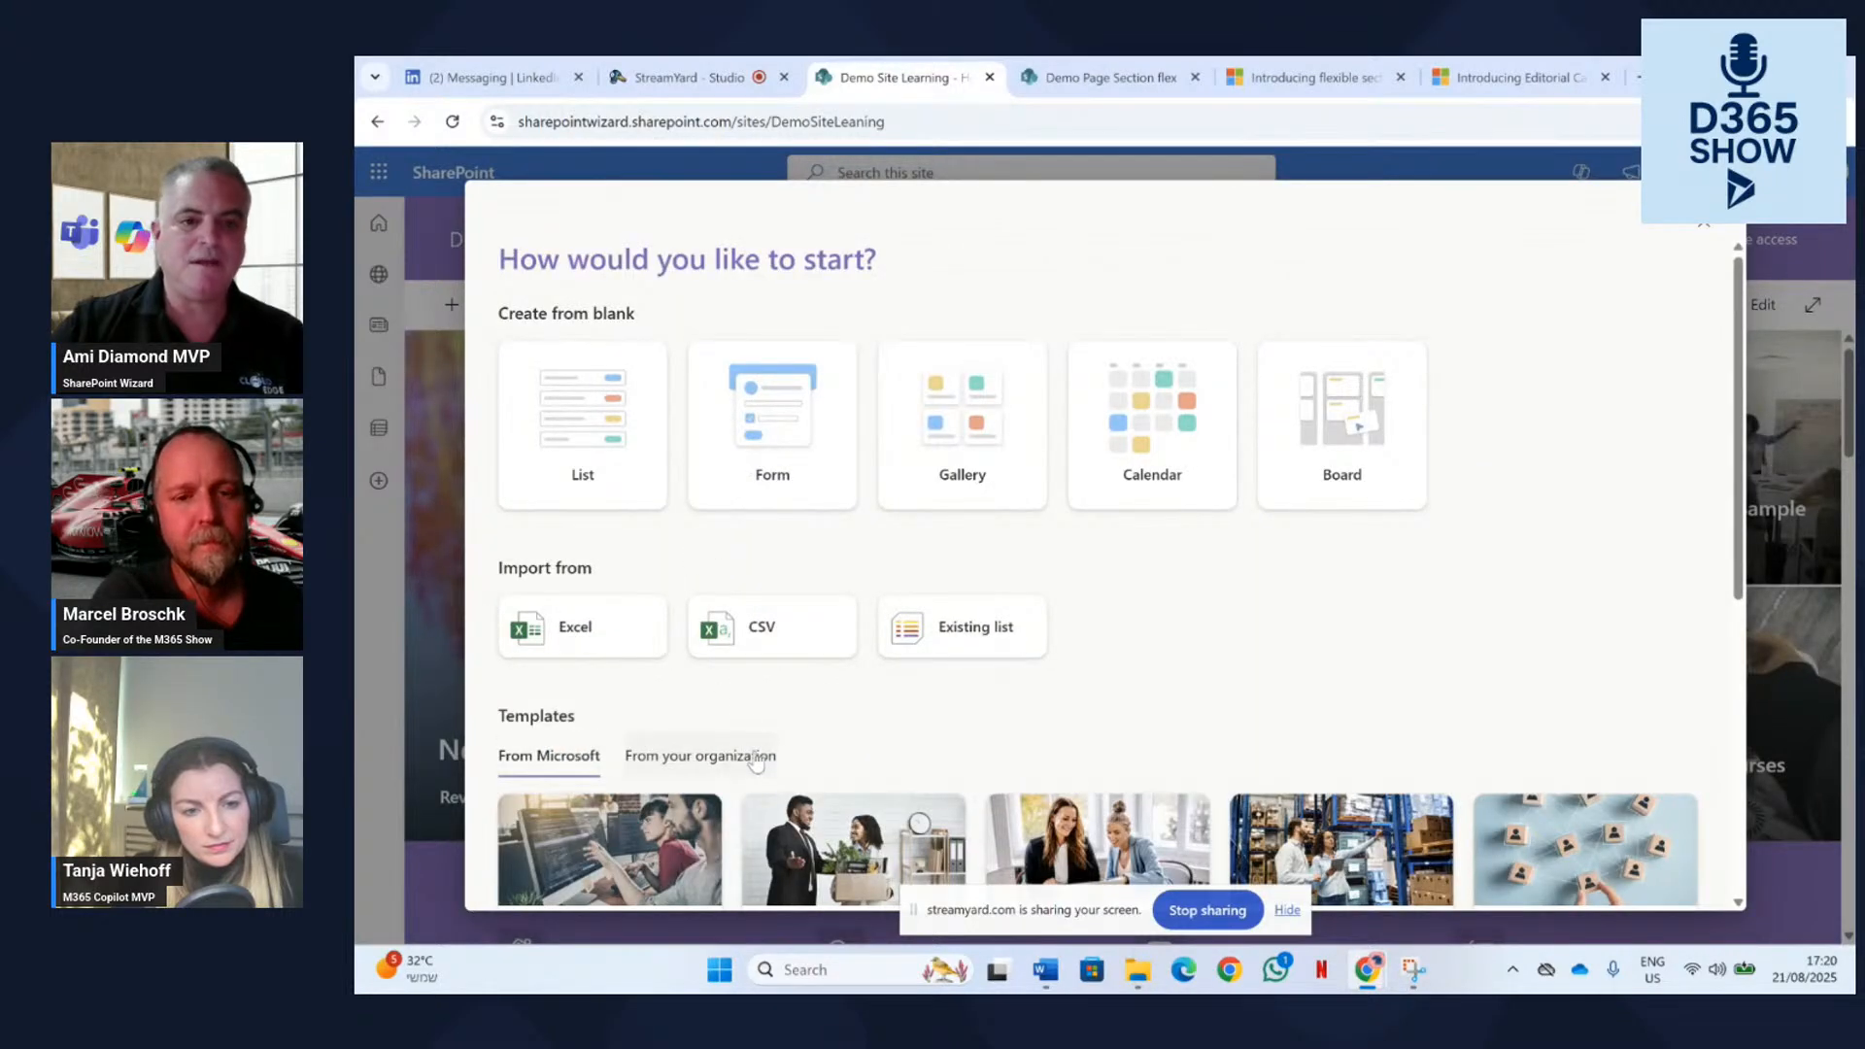
scroll(791, 670, down, 2)
scroll(812, 626, up, 2)
scroll(770, 595, down, 4)
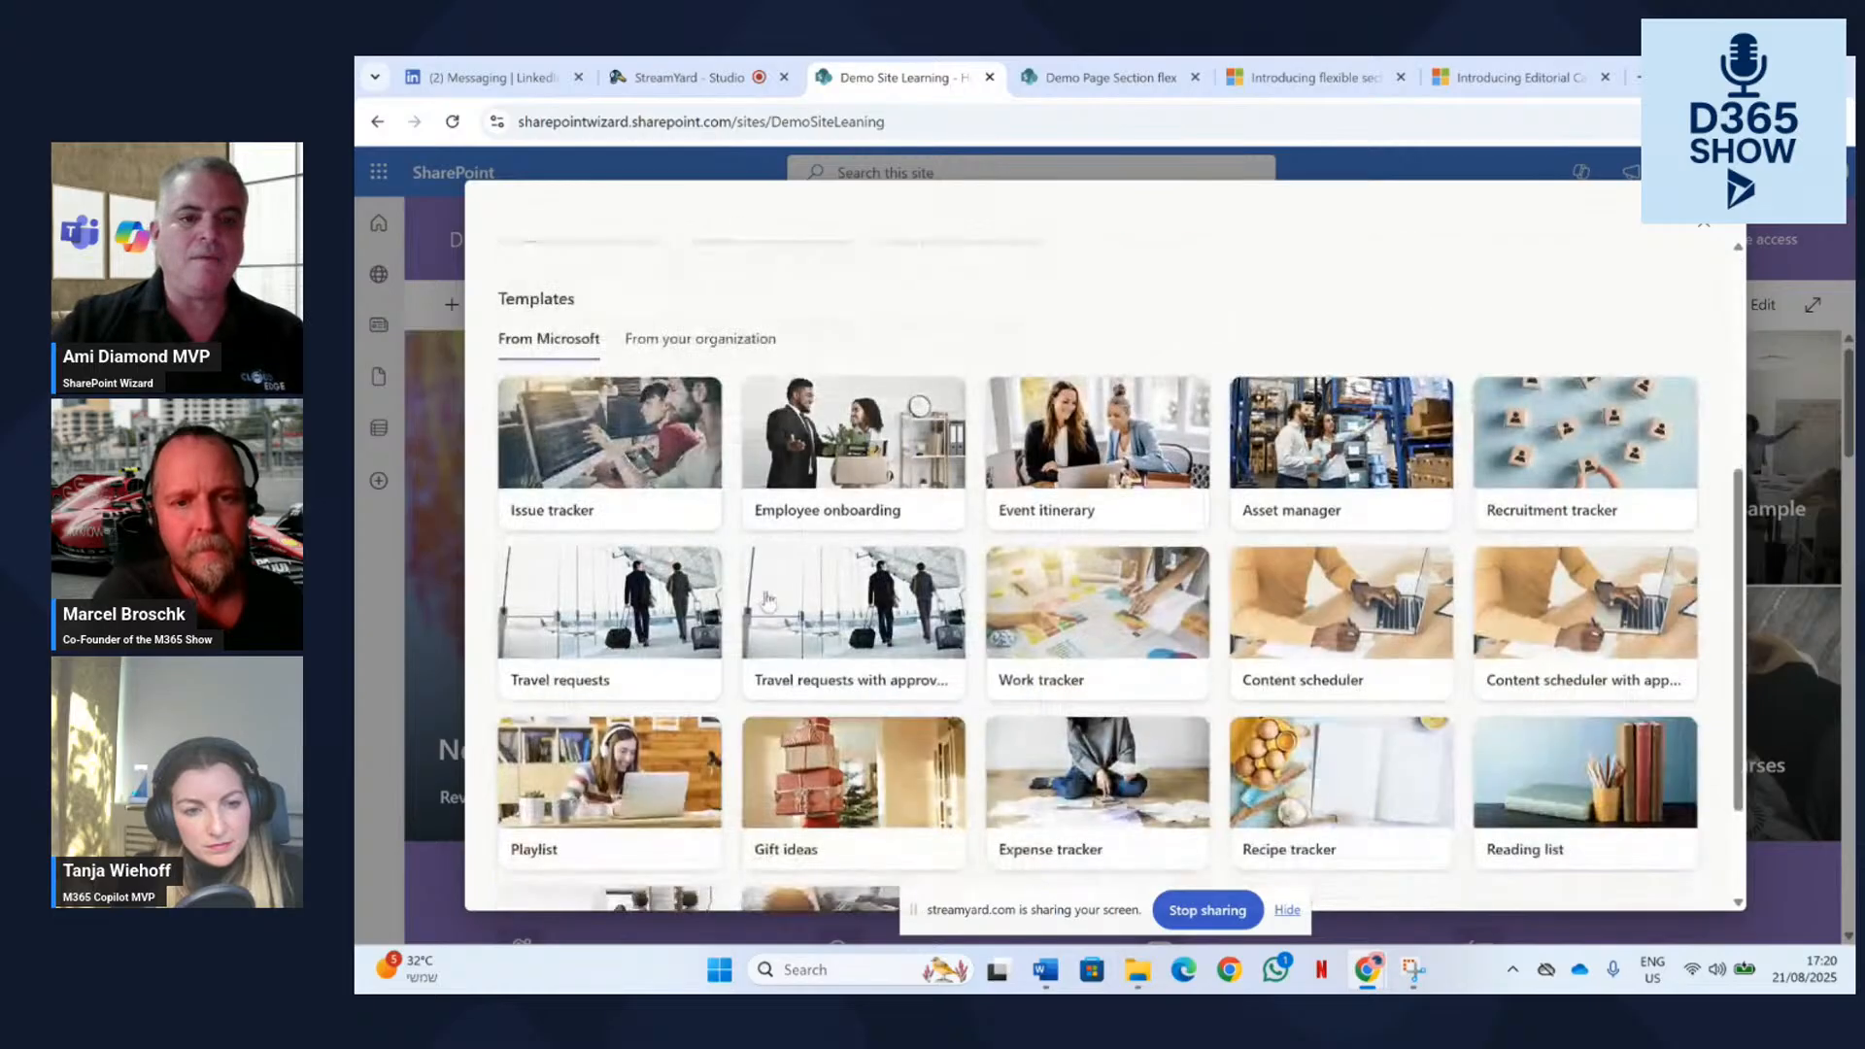
click(651, 437)
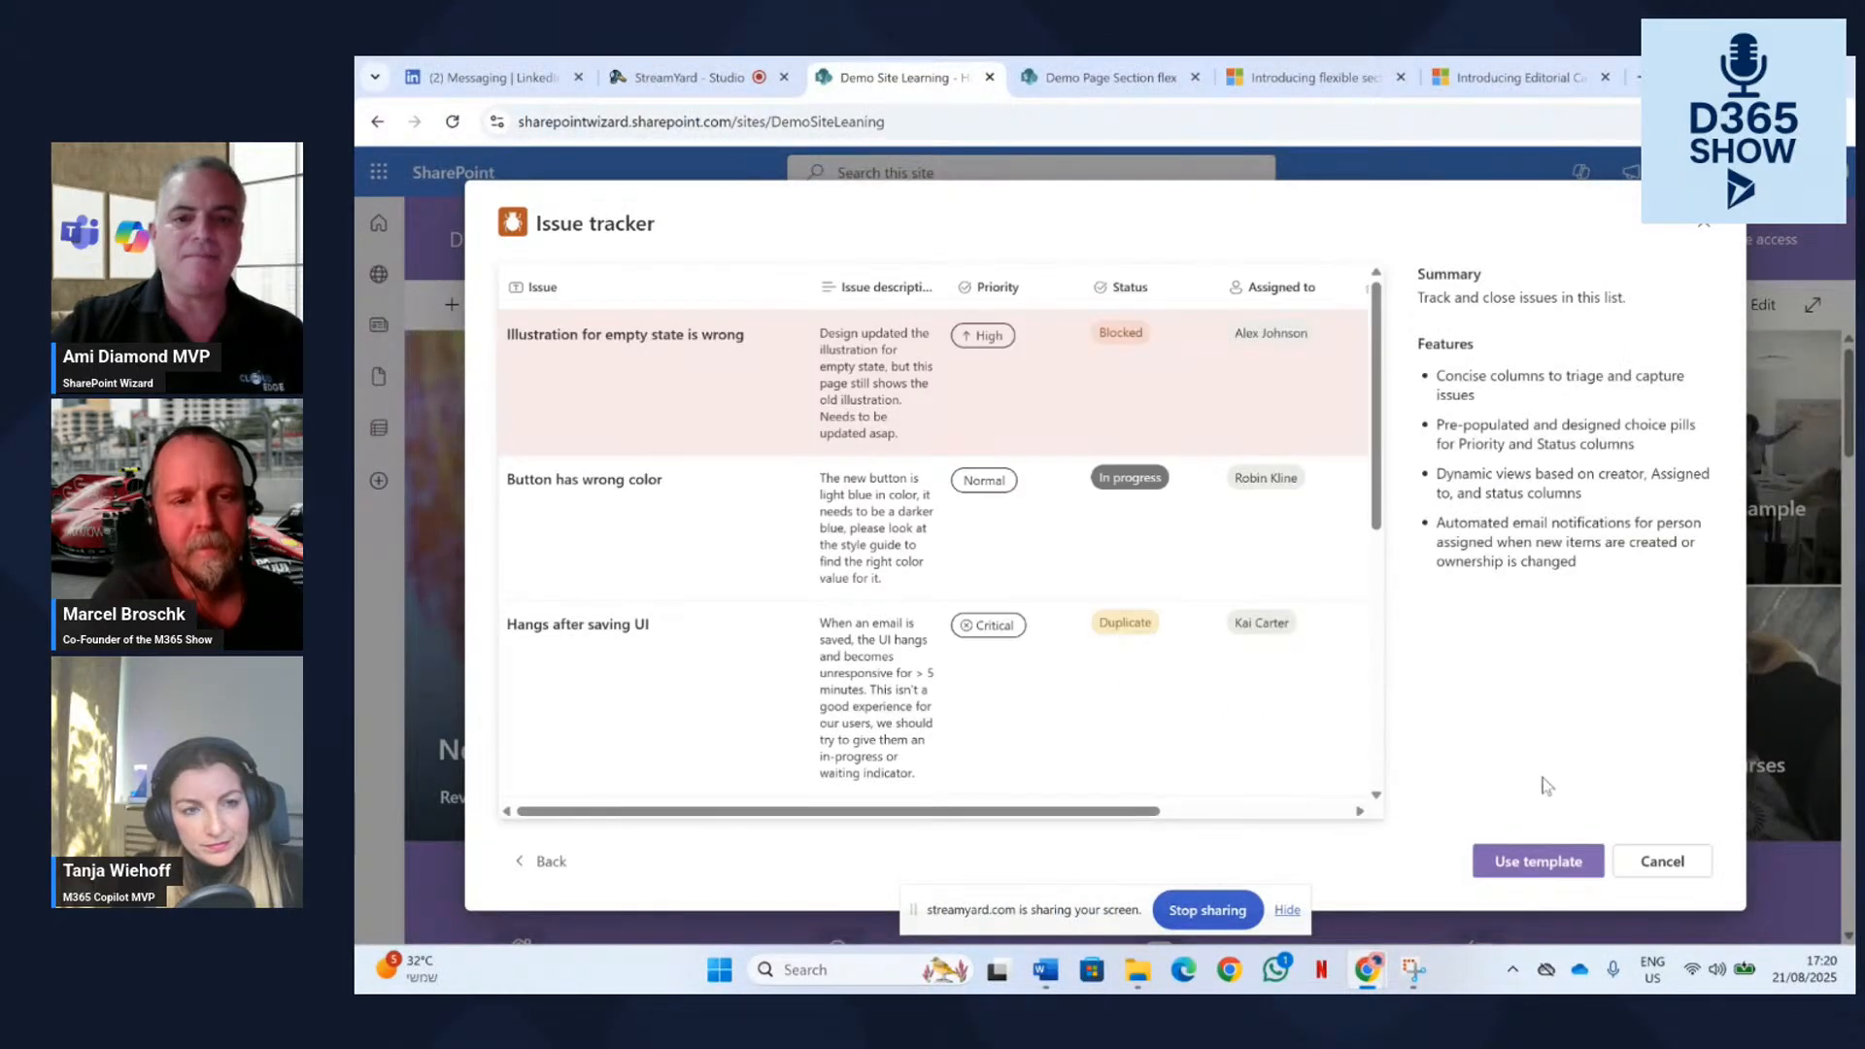
drag(1000, 807, 762, 825)
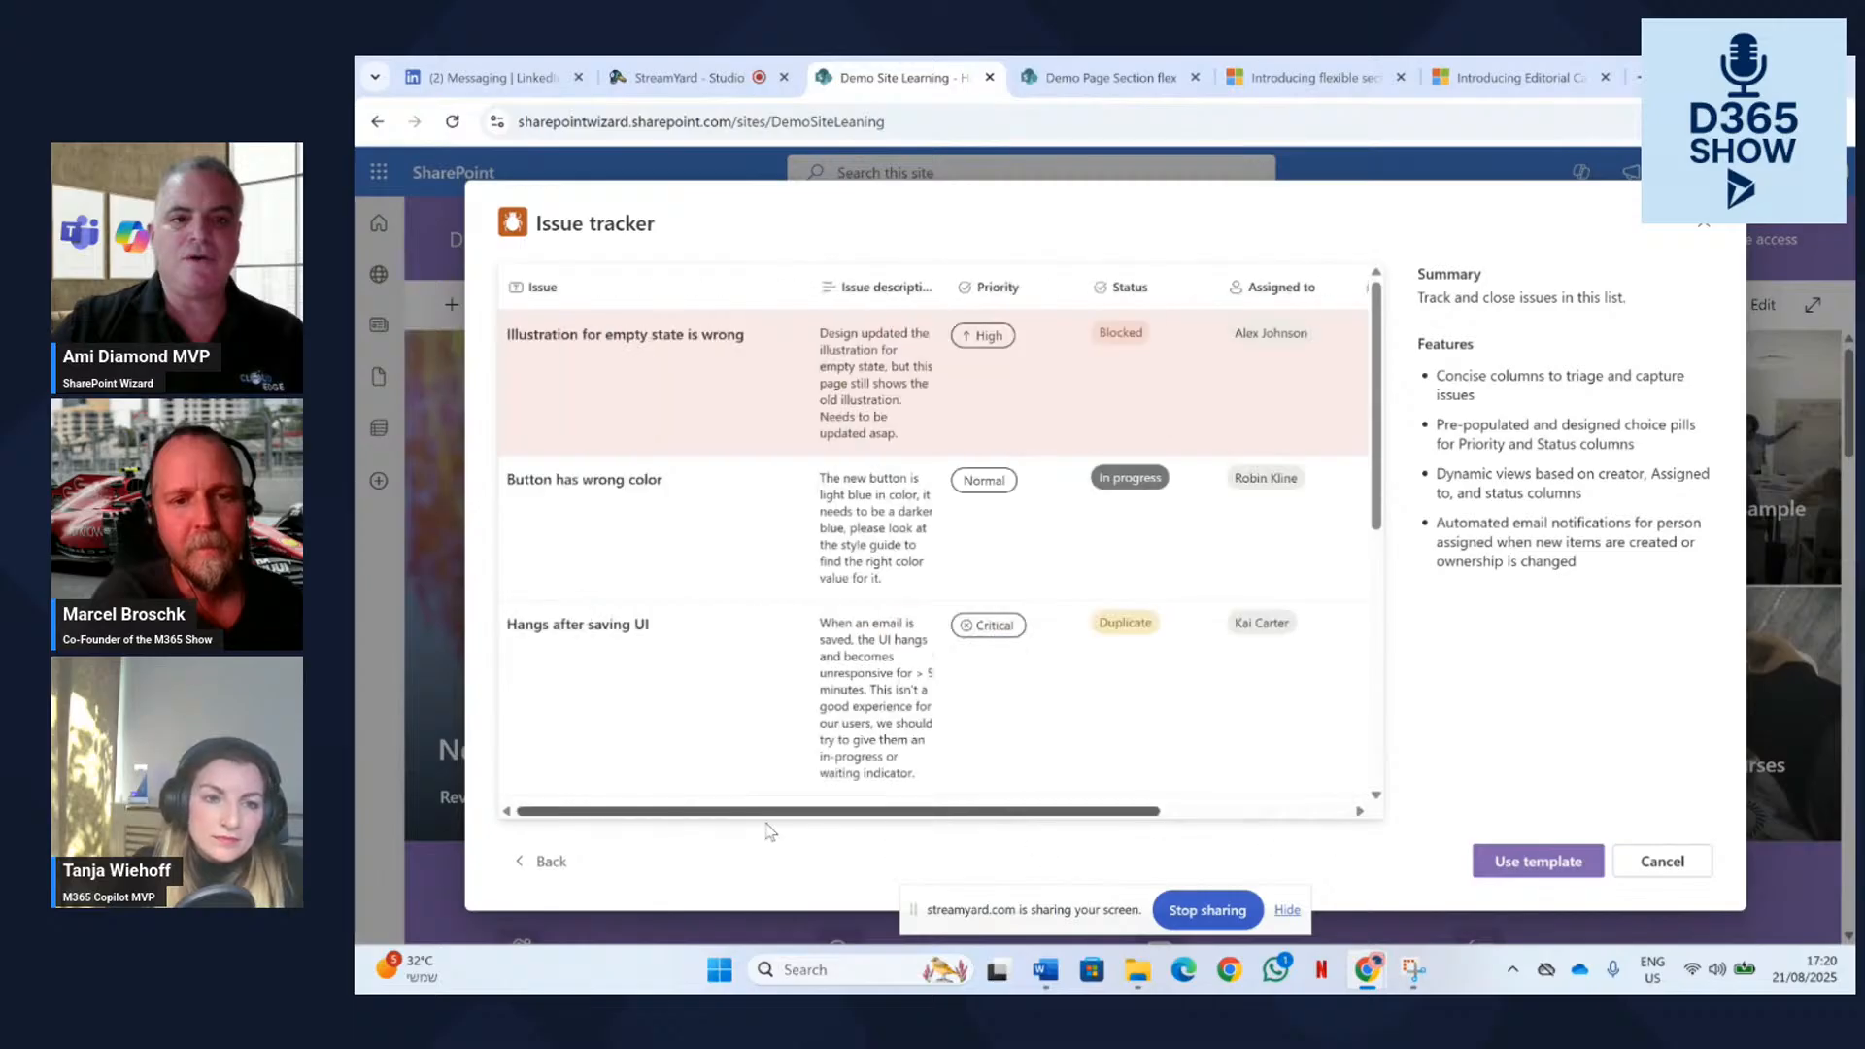
Create a list from the Issue tracker template, named "Issue tracker v2" and shown in the site navigation.
click(1537, 860)
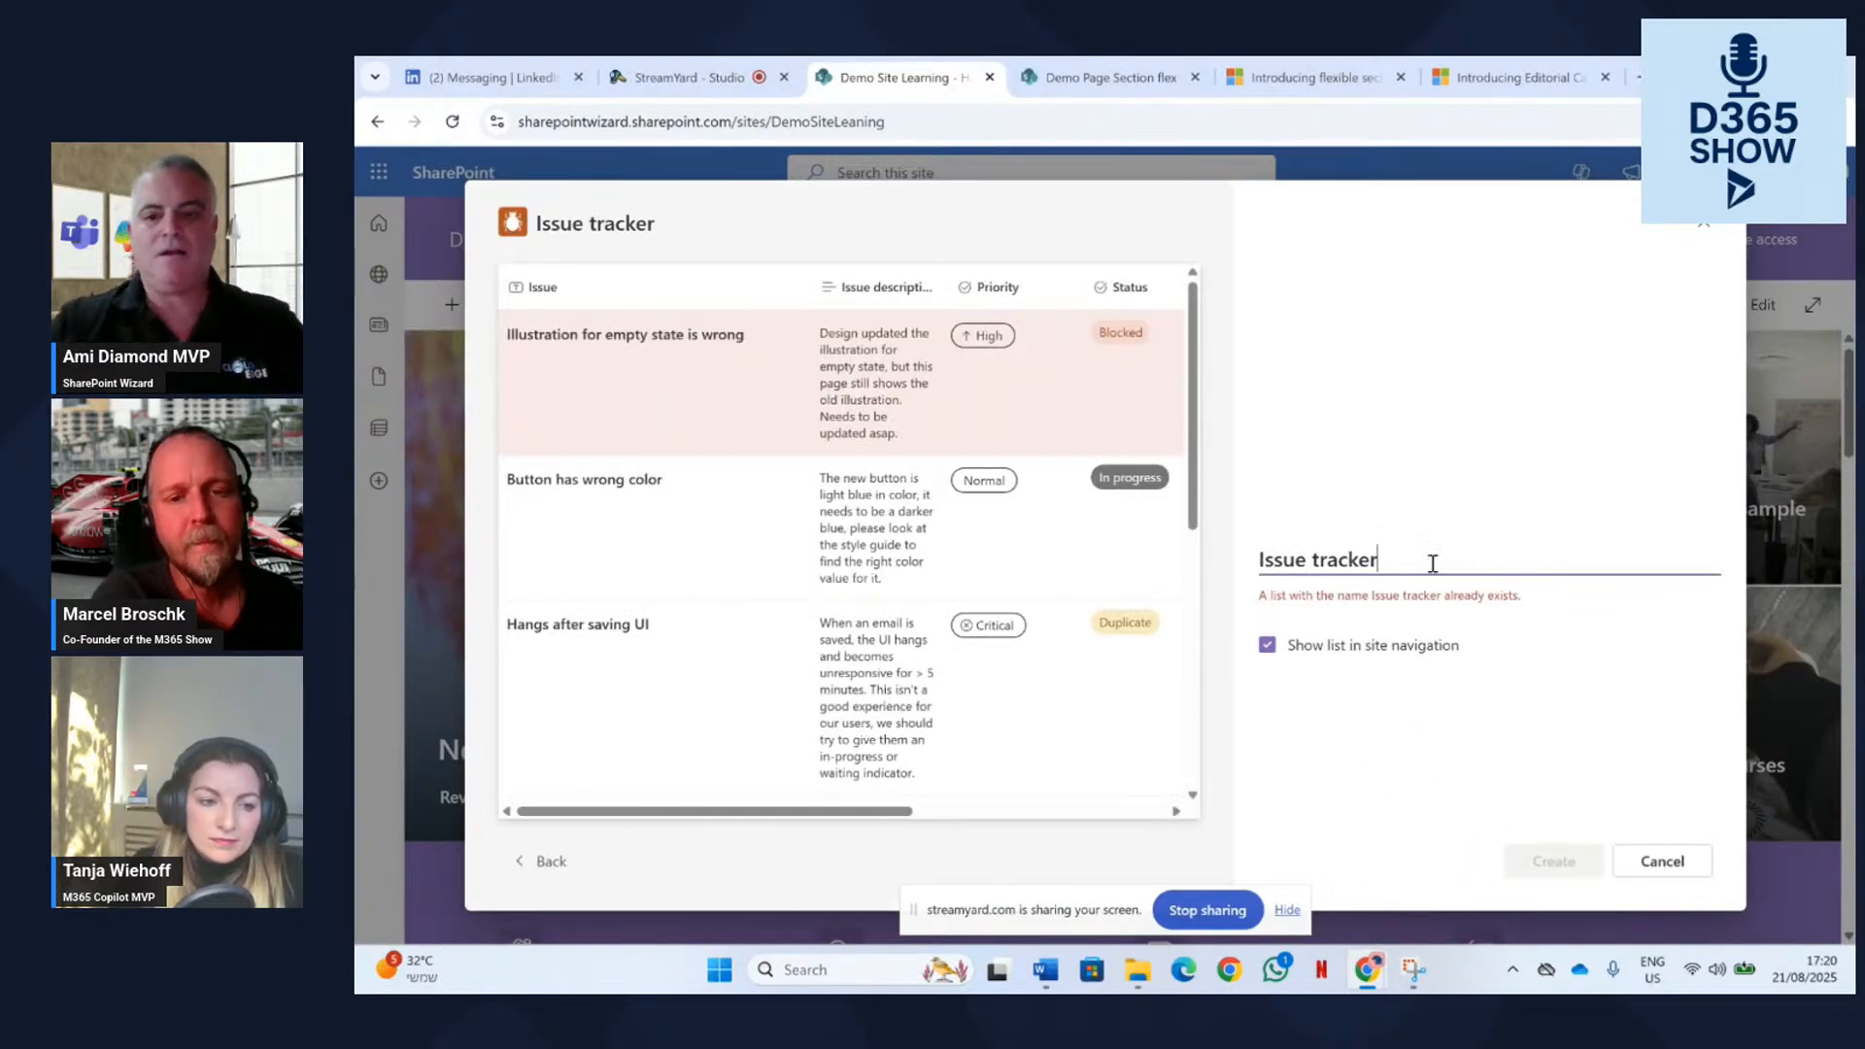
text(v2)
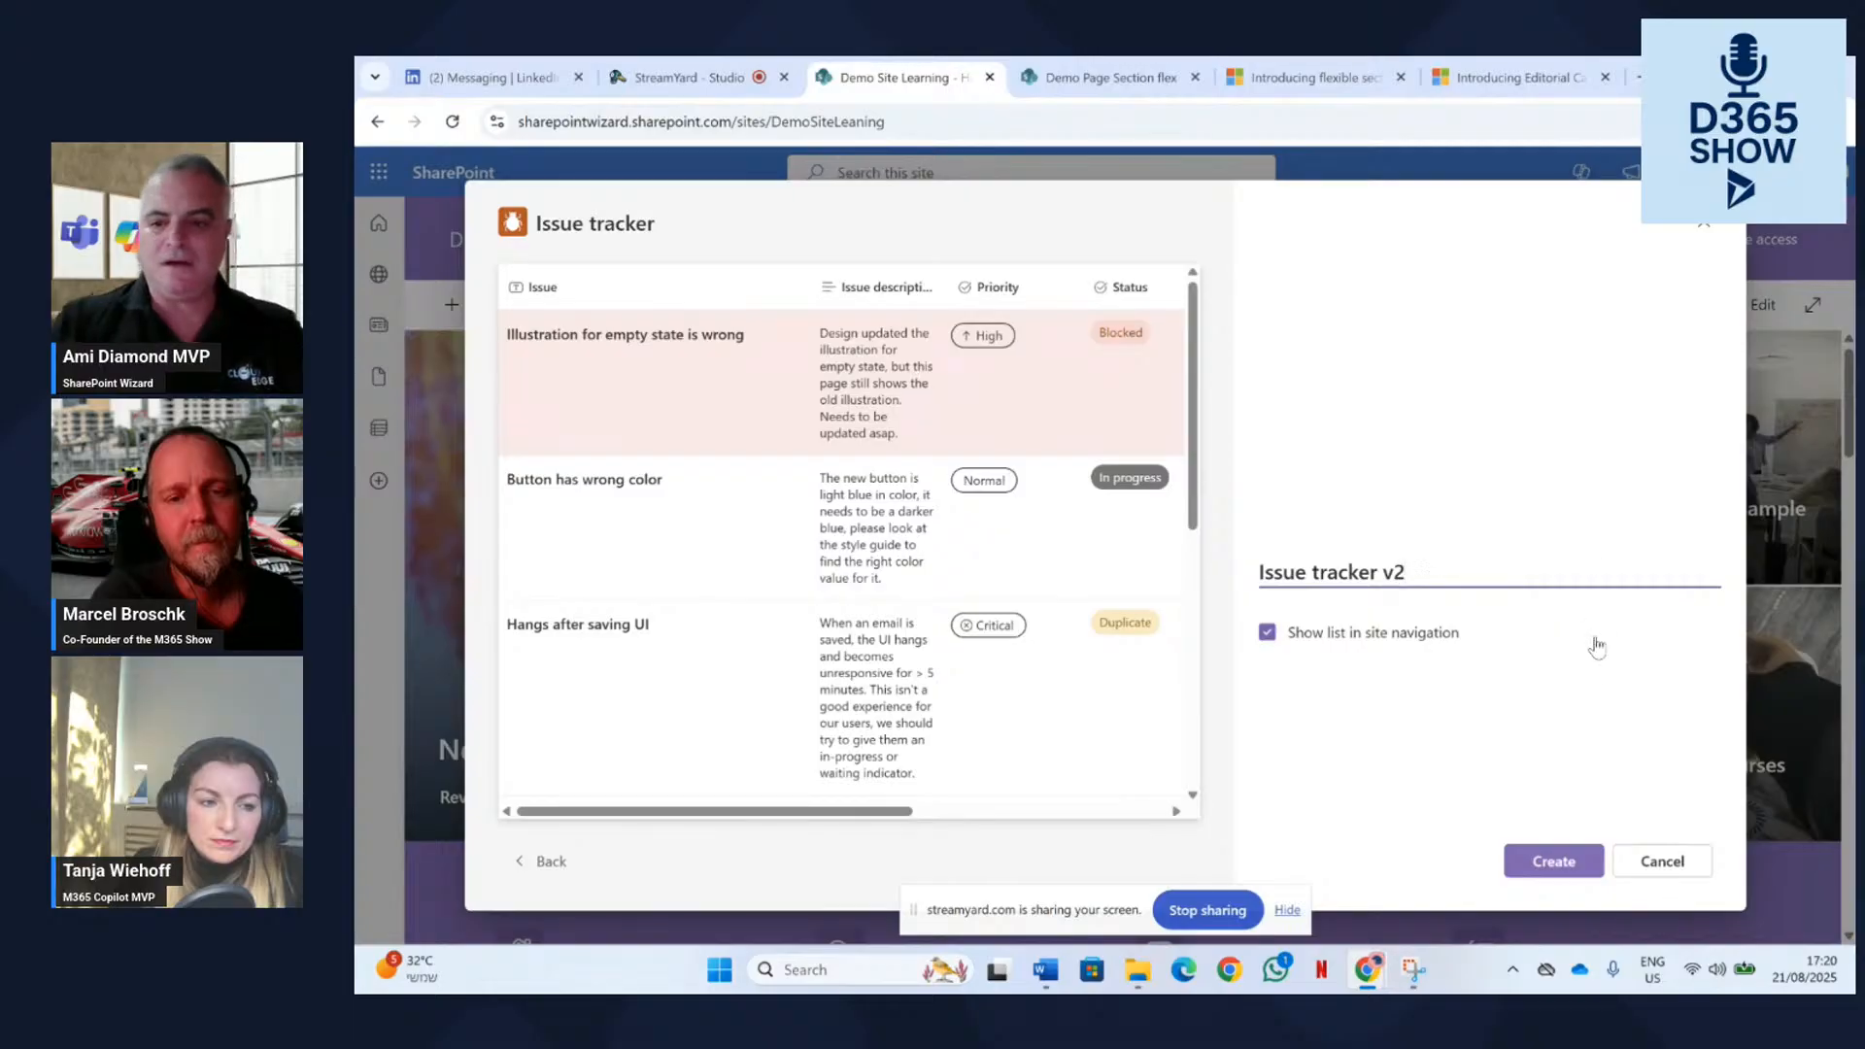
click(1552, 858)
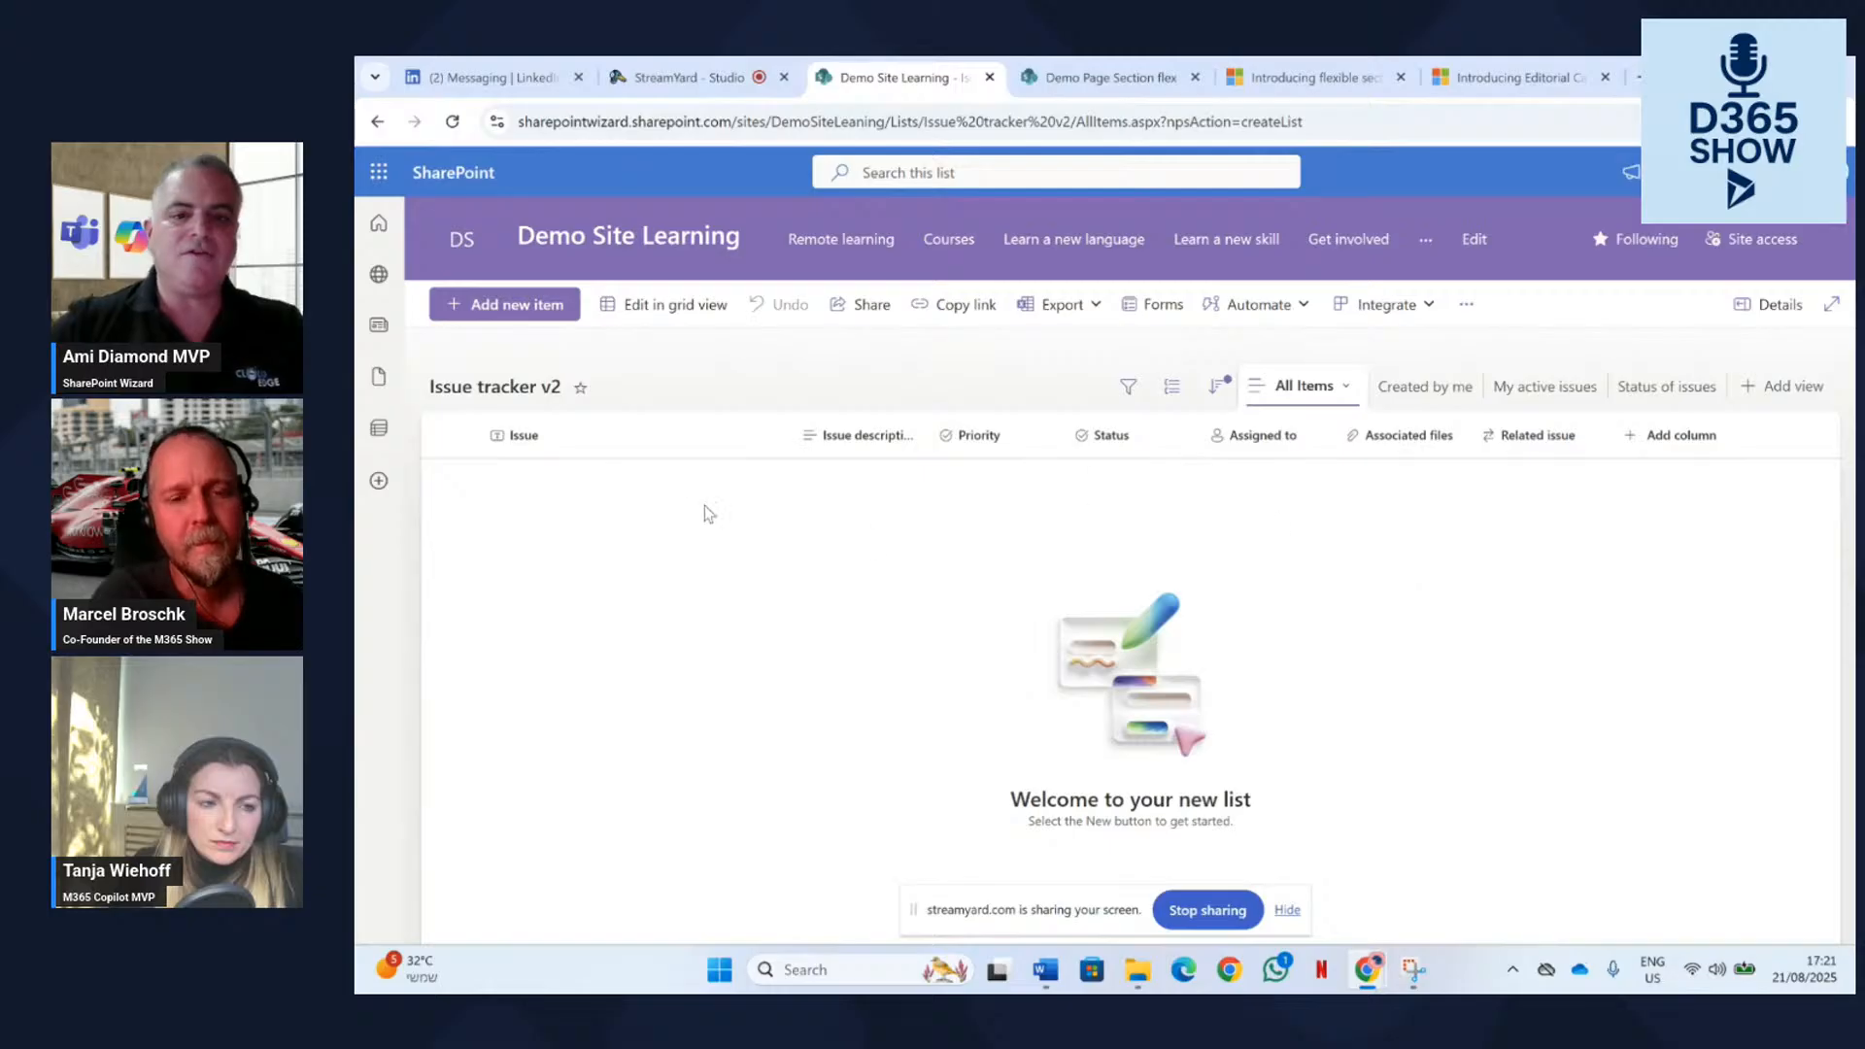
Look through the column types available for a new column in the list and cancel without adding one.
click(1679, 437)
scroll(1694, 622, down, 4)
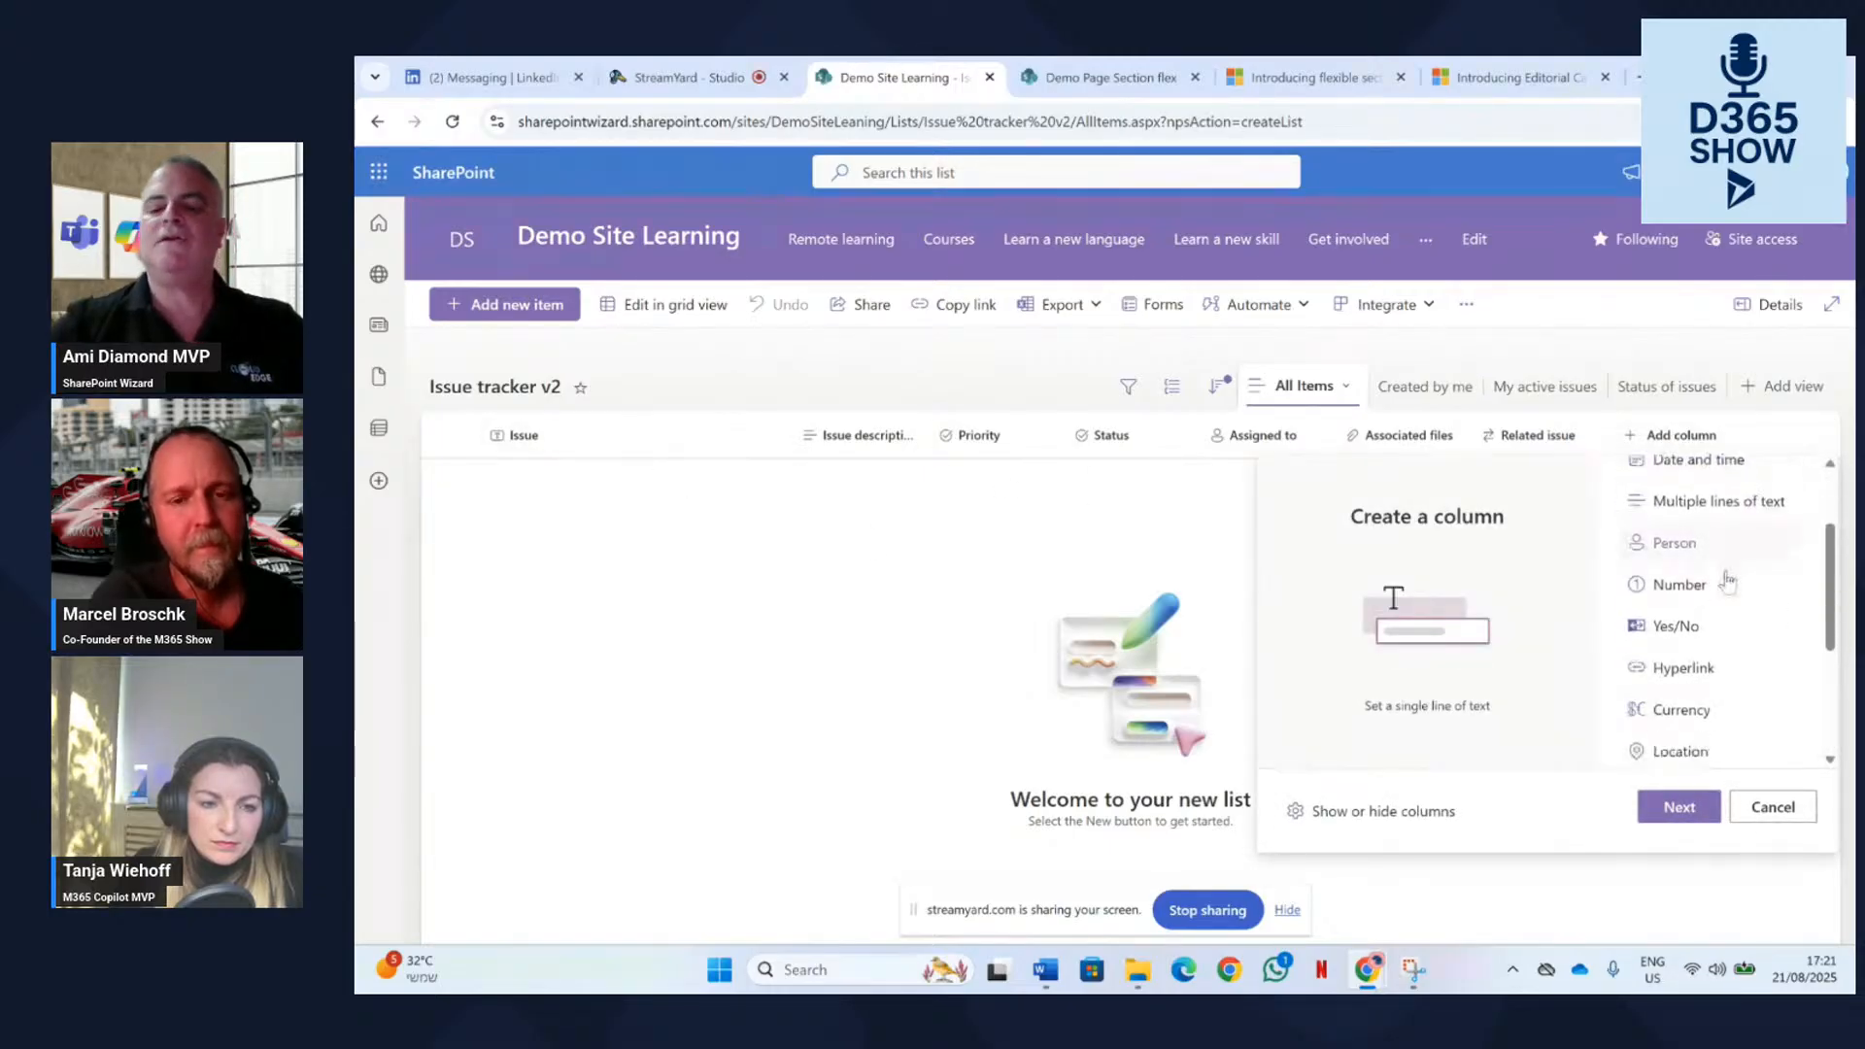
scroll(1695, 631, up, 4)
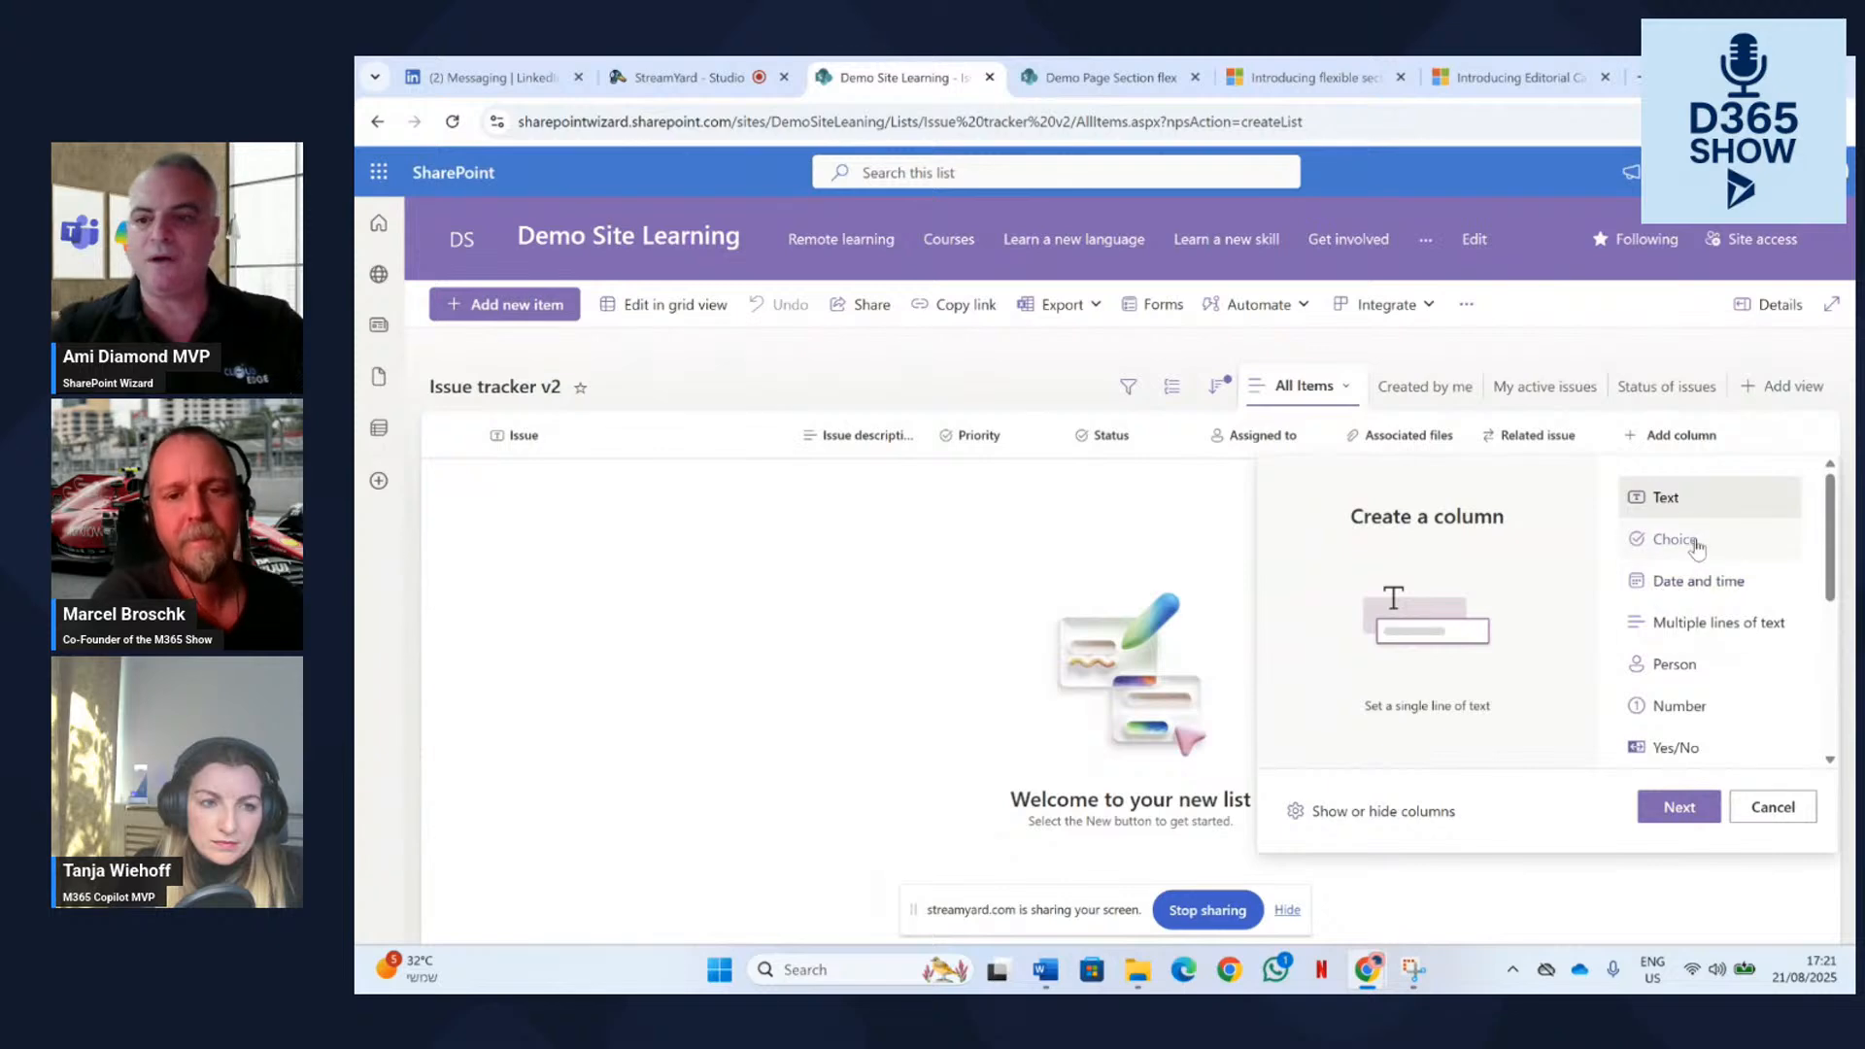
click(1790, 810)
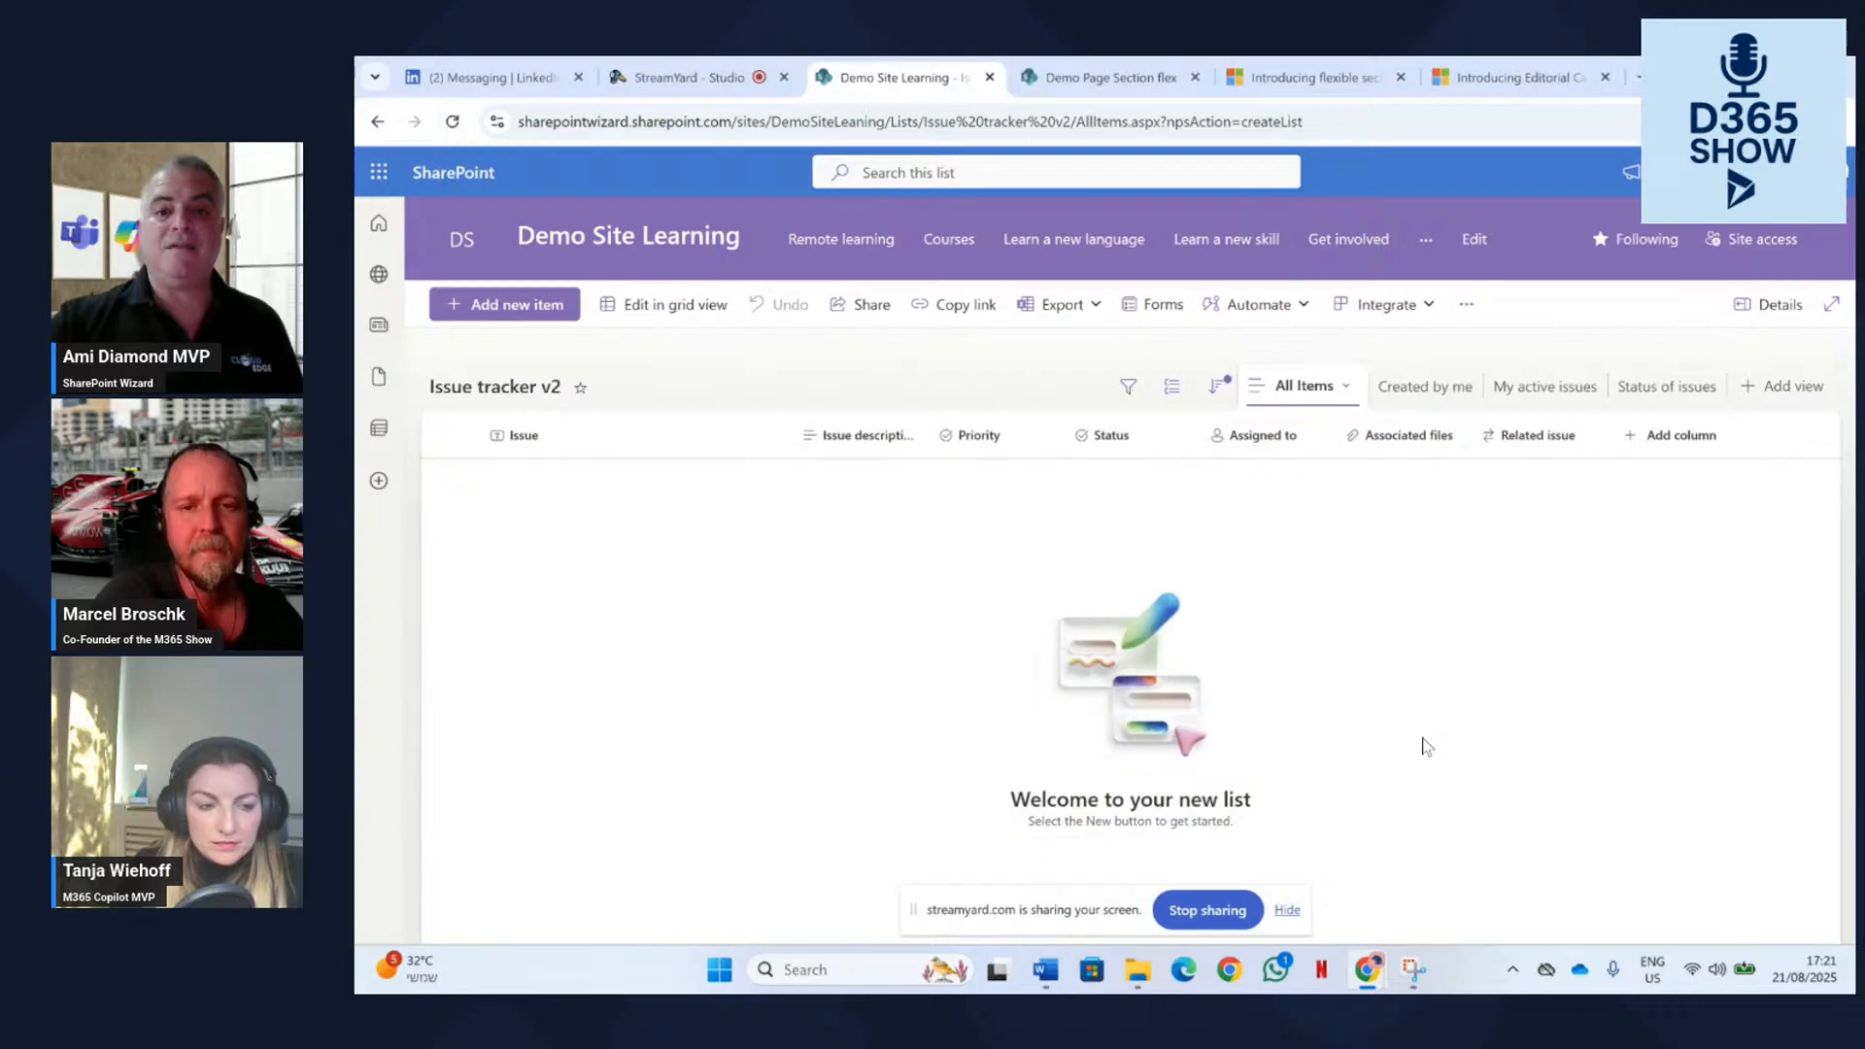
click(1161, 309)
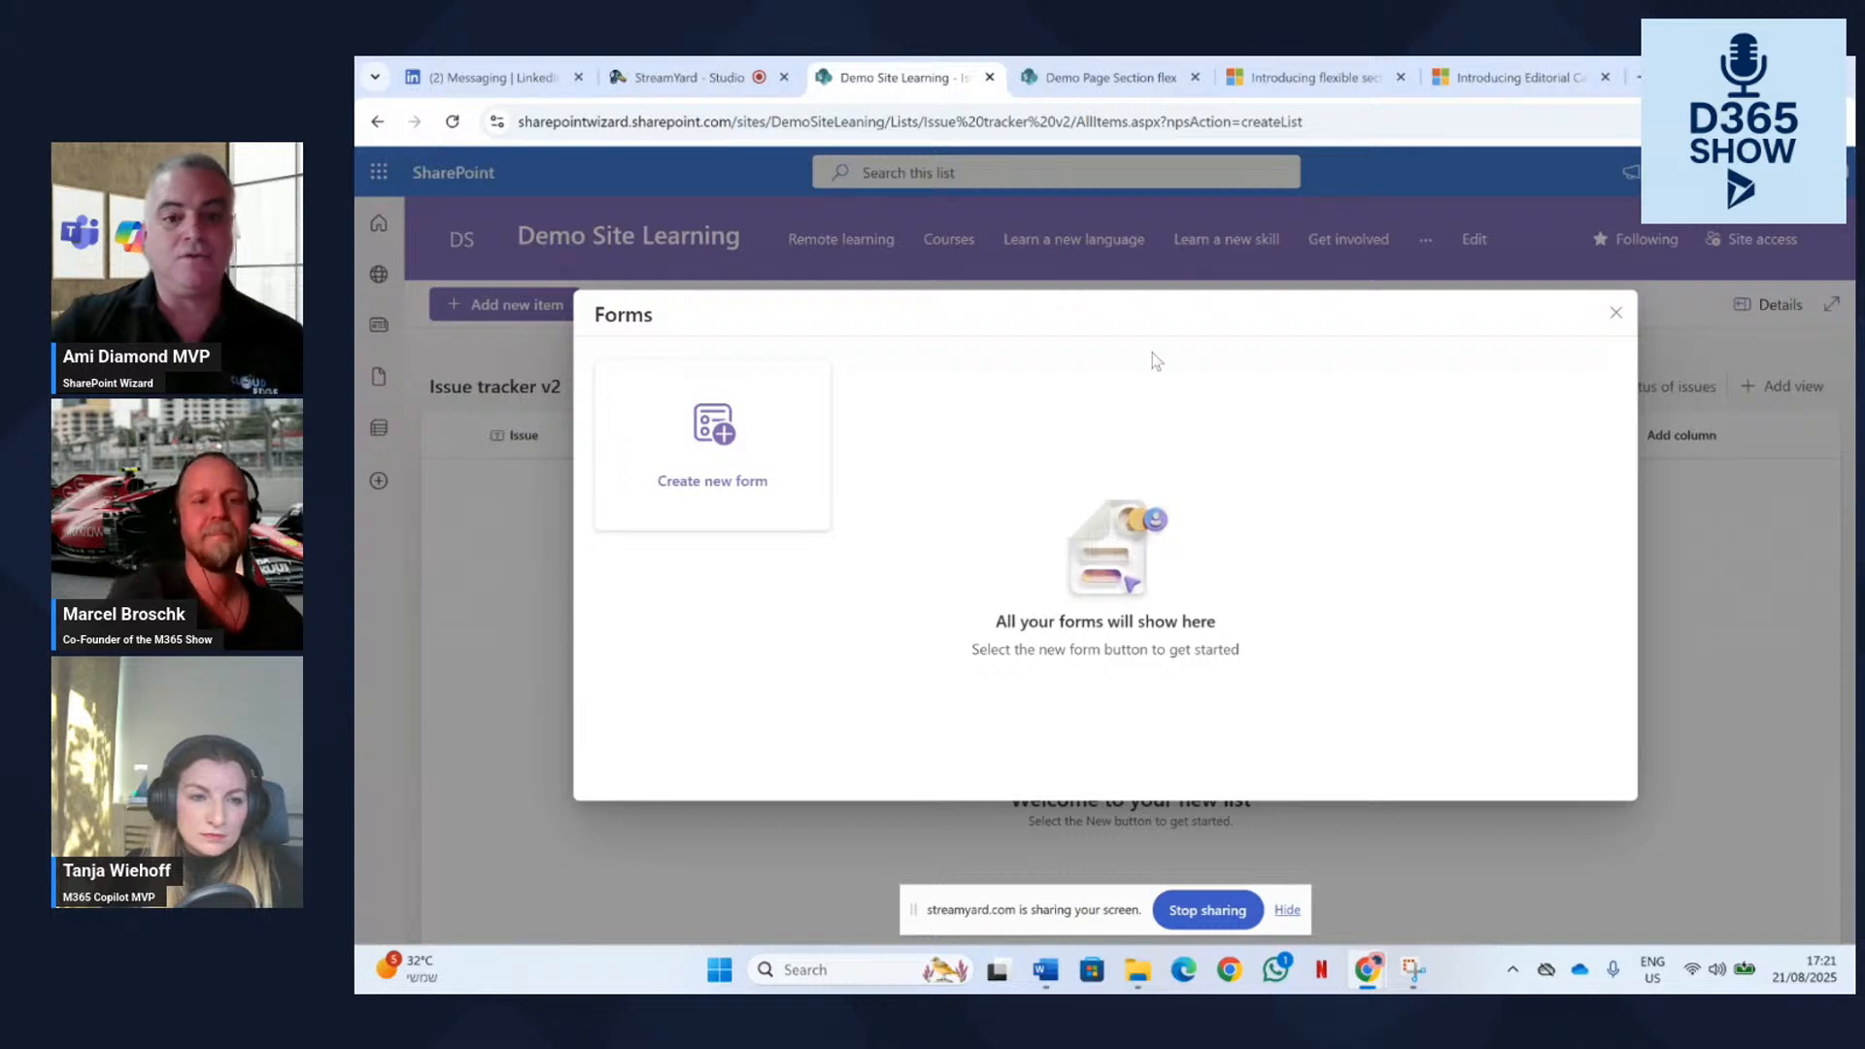
click(726, 462)
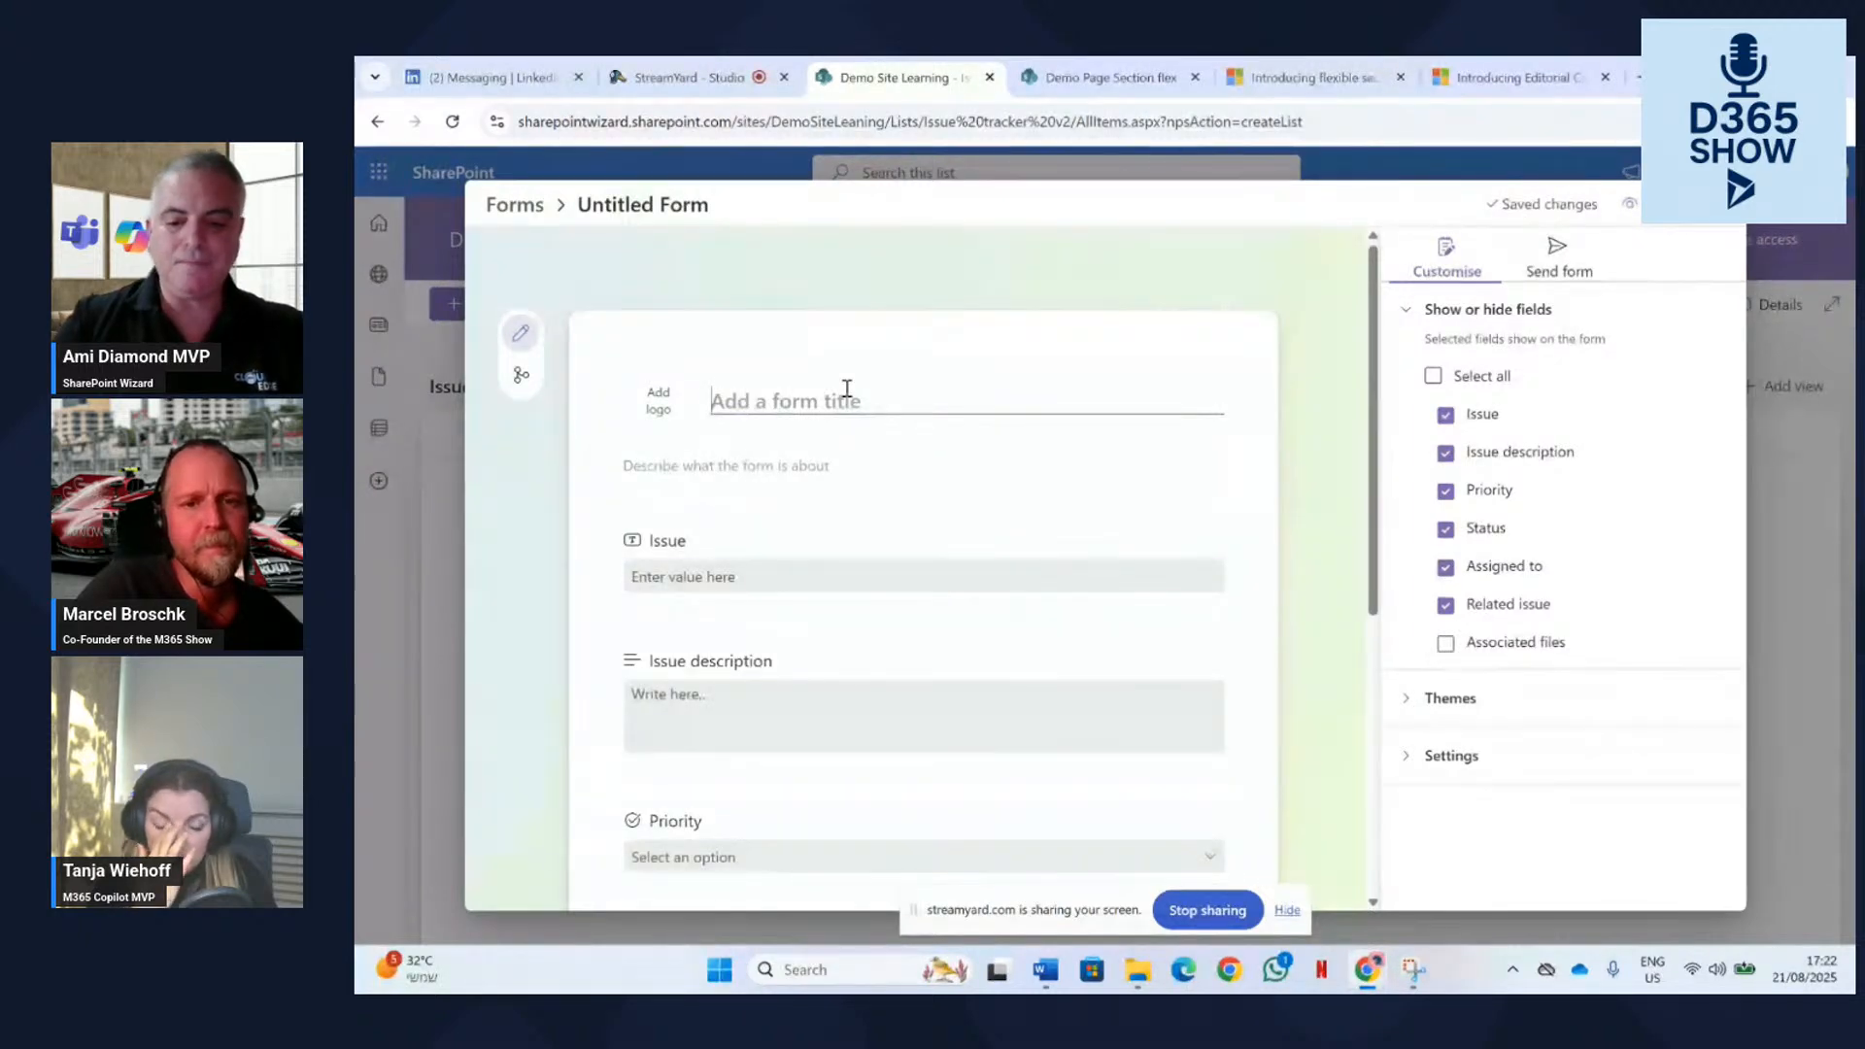
text(Copilot)
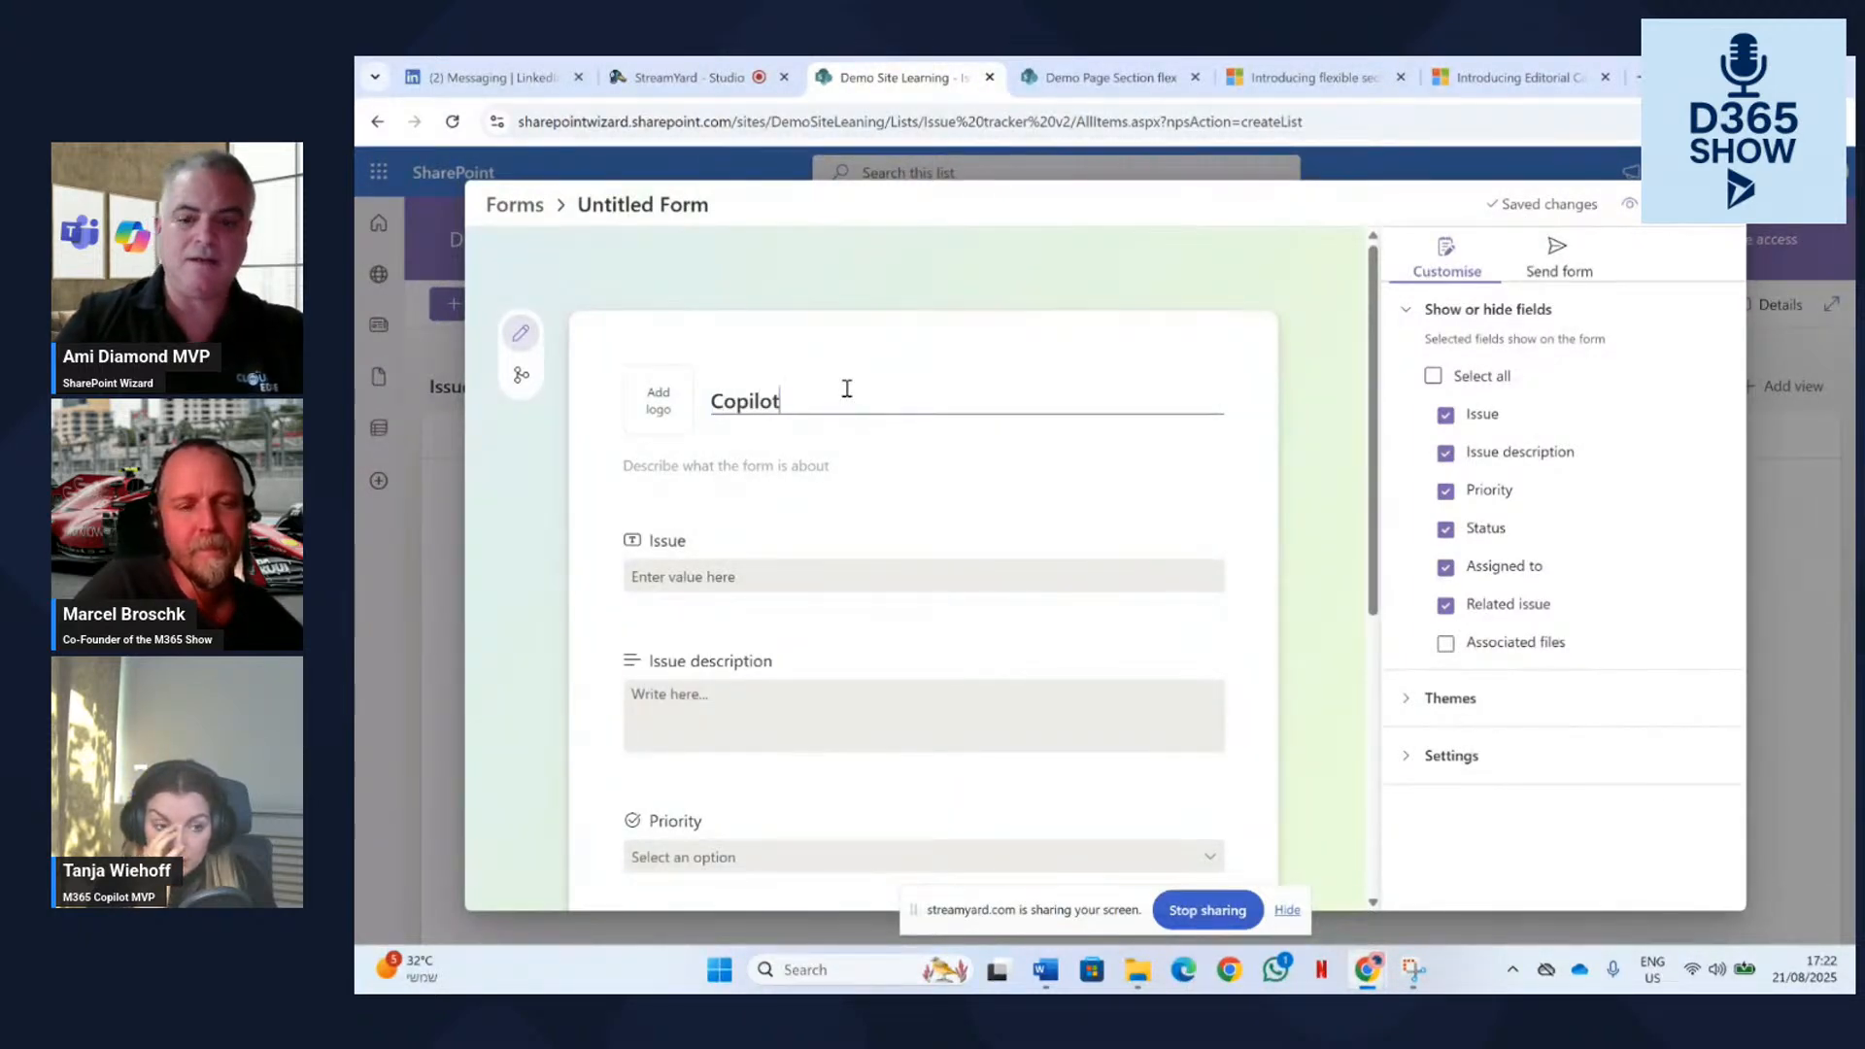
text( List)
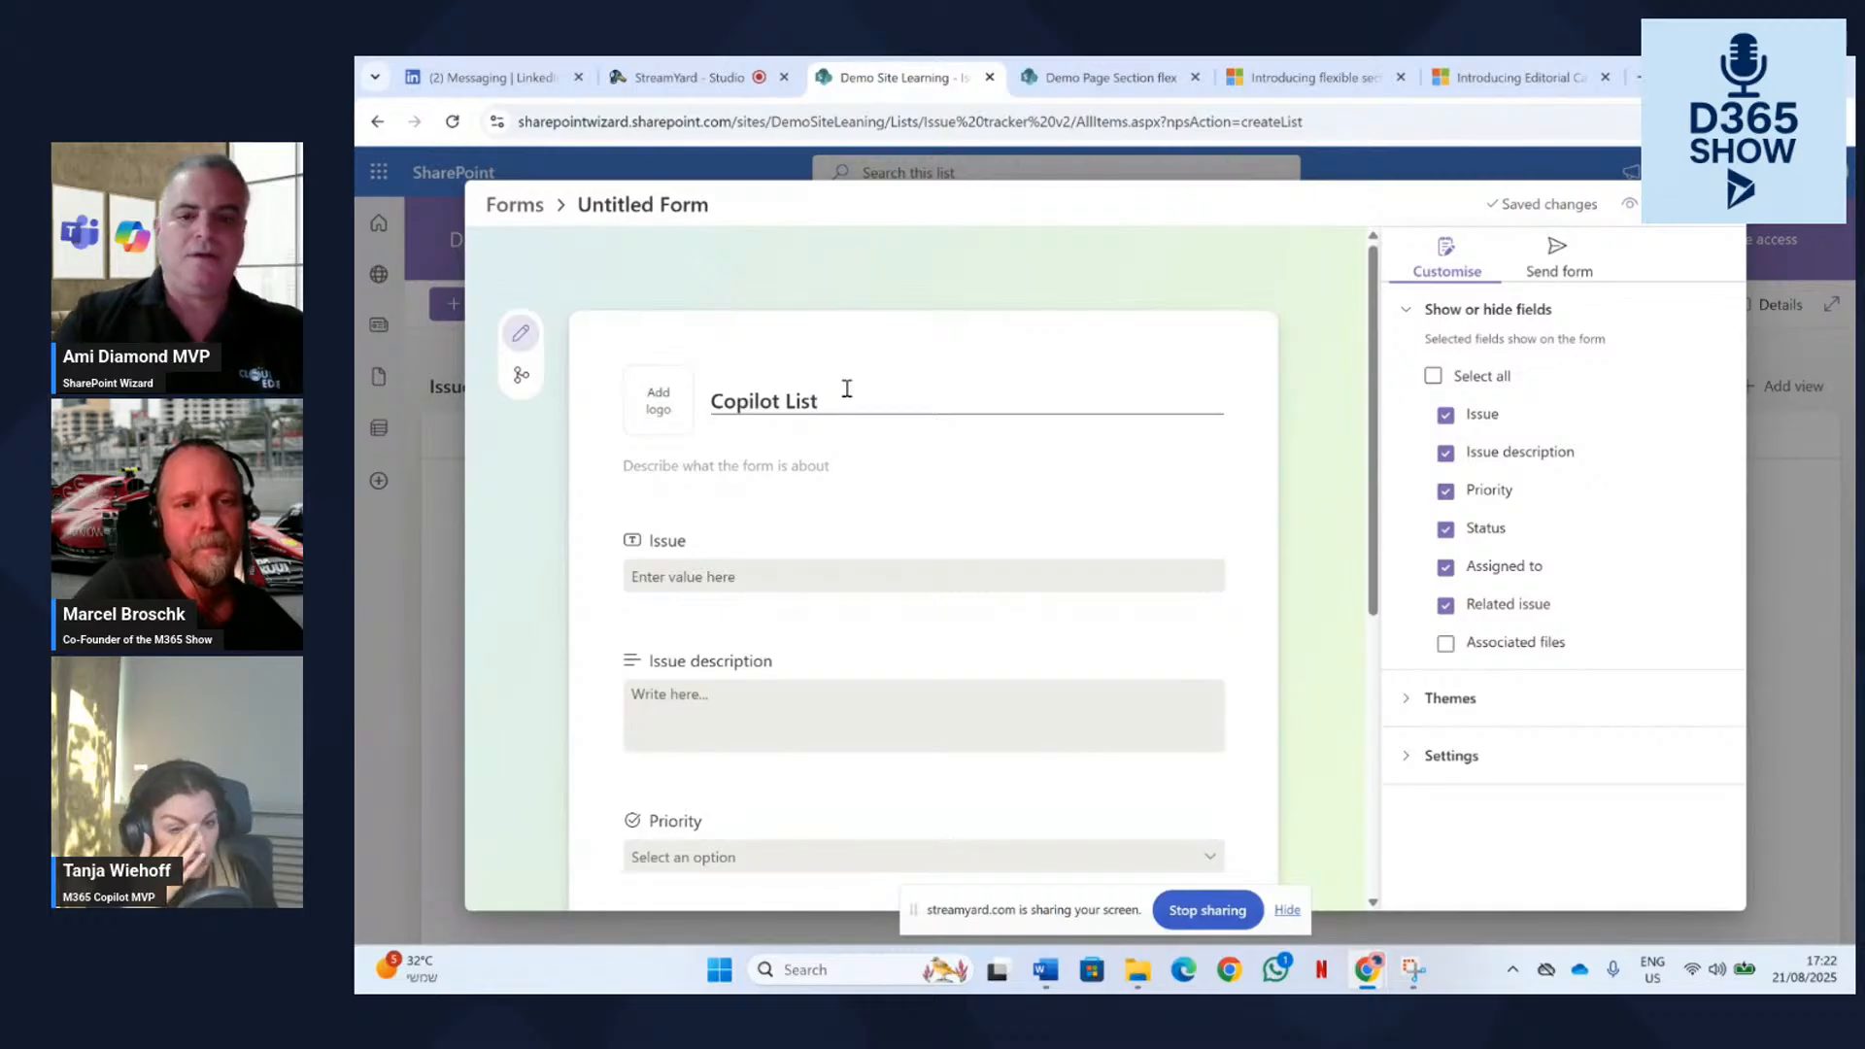
click(792, 462)
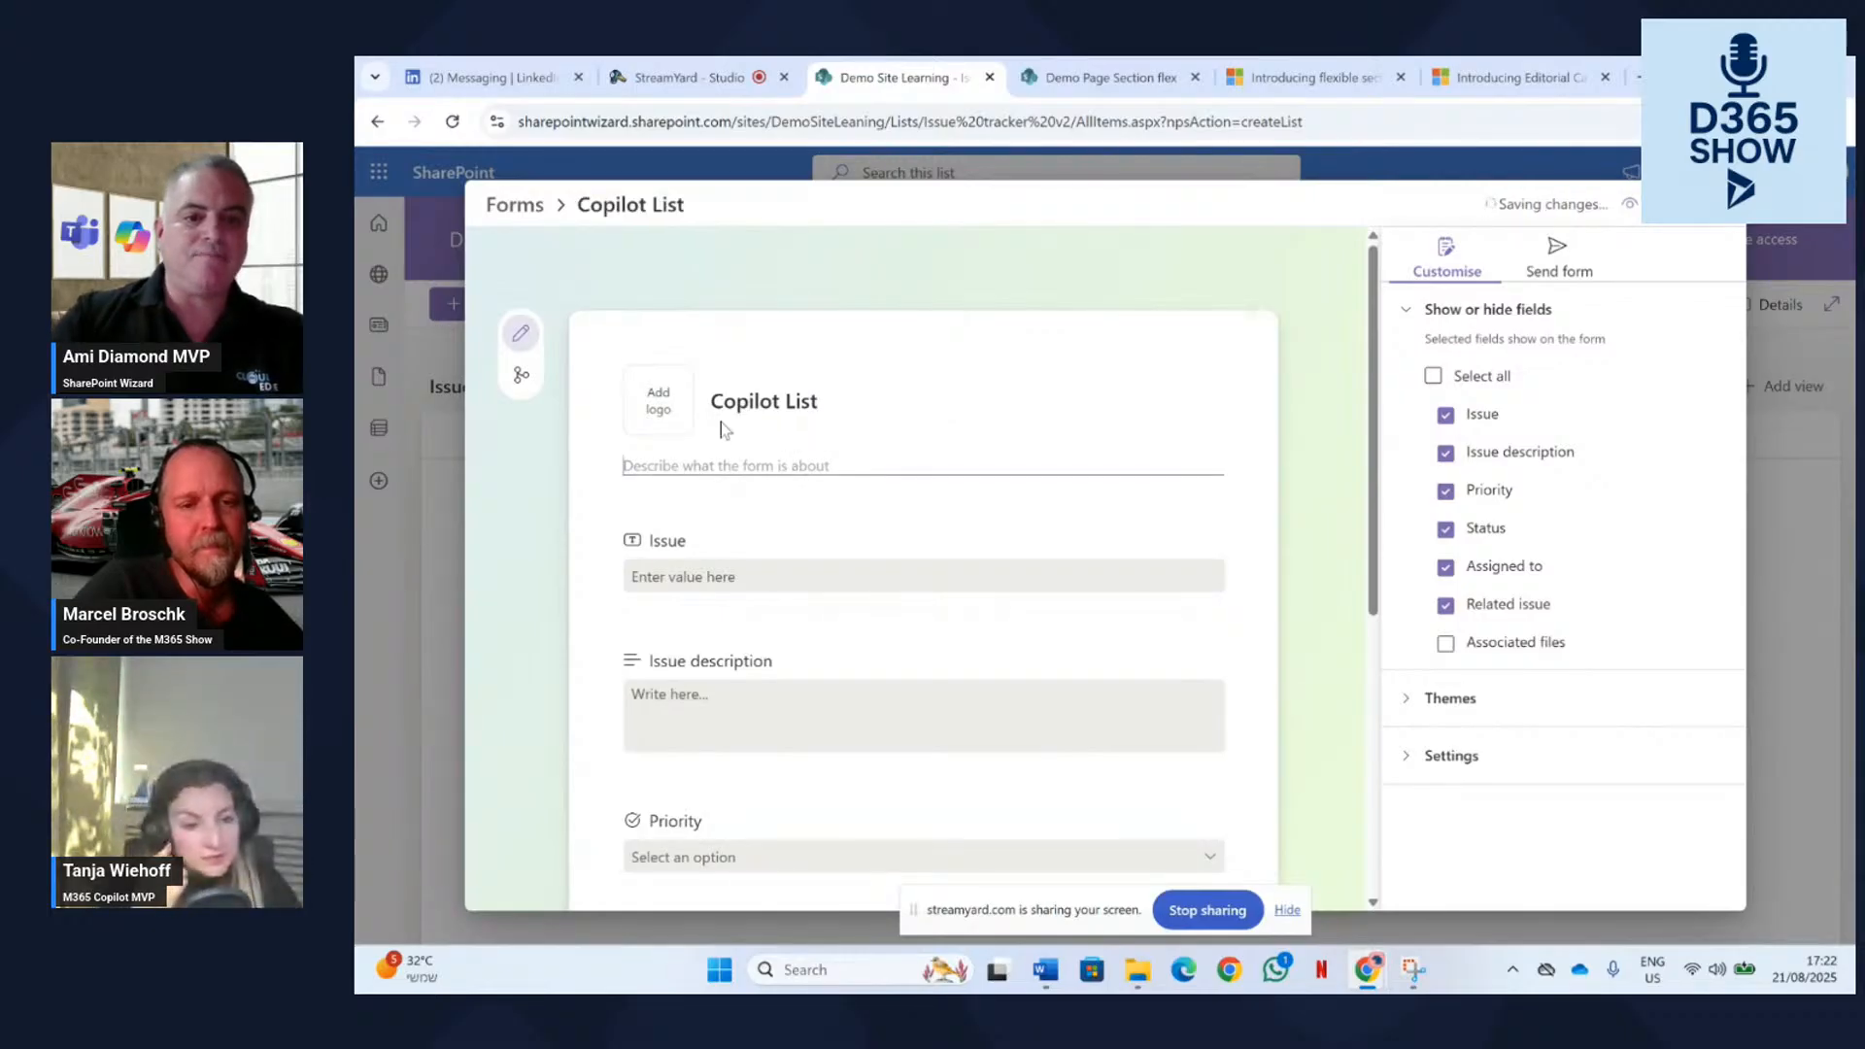
click(646, 409)
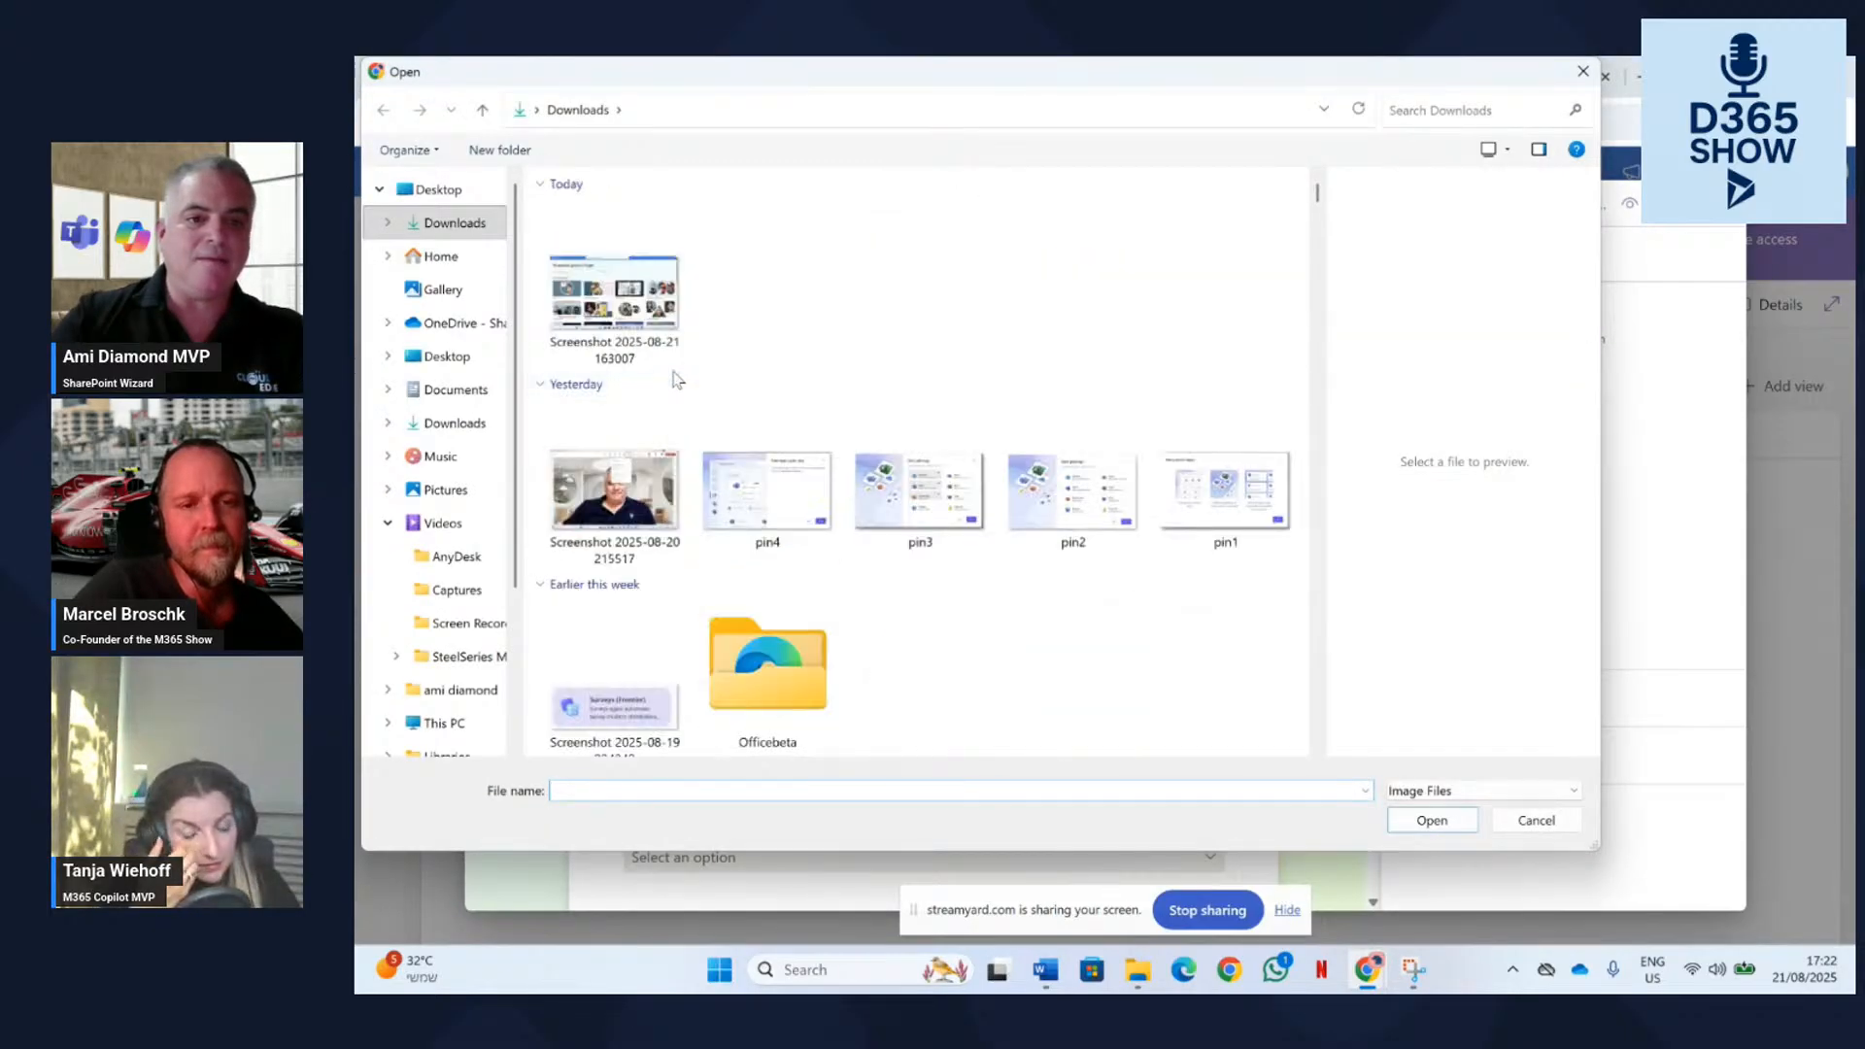
double_click(614, 291)
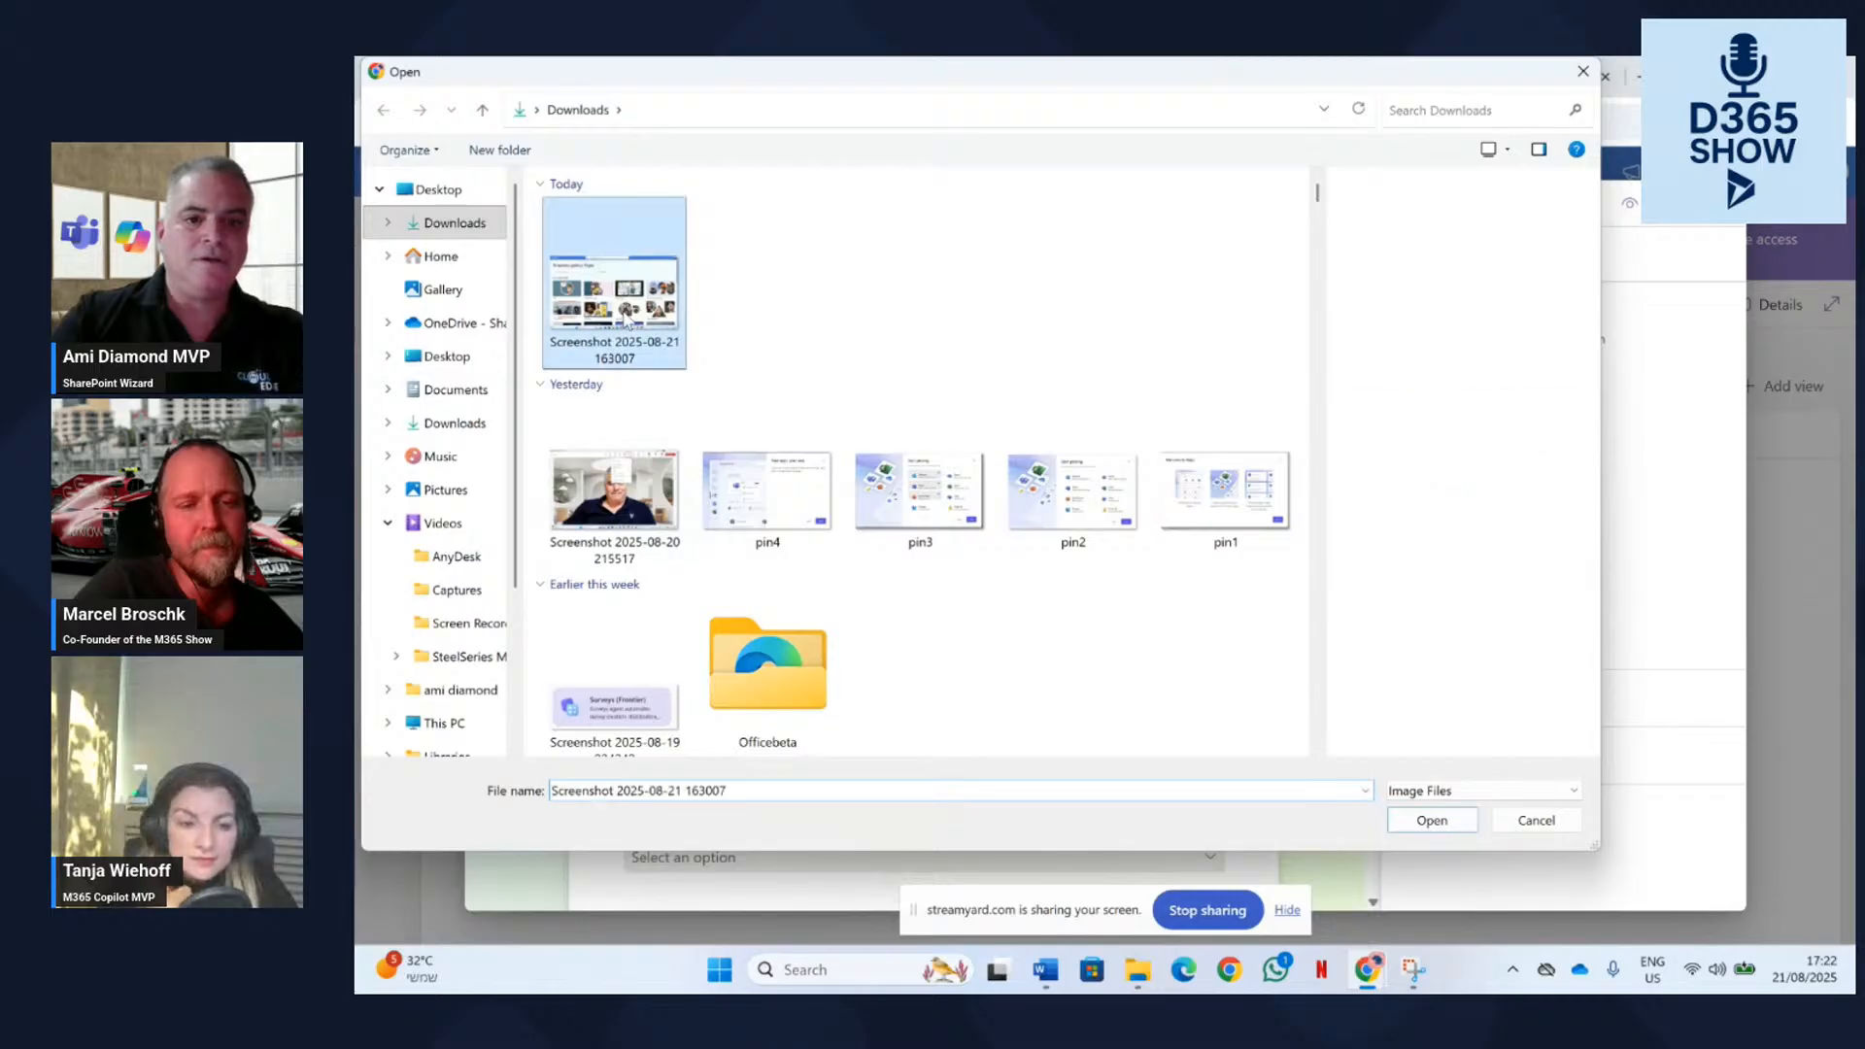
Try hiding the Priority and Issue description fields on the form, and show both again.
scroll(1024, 699, down, 1)
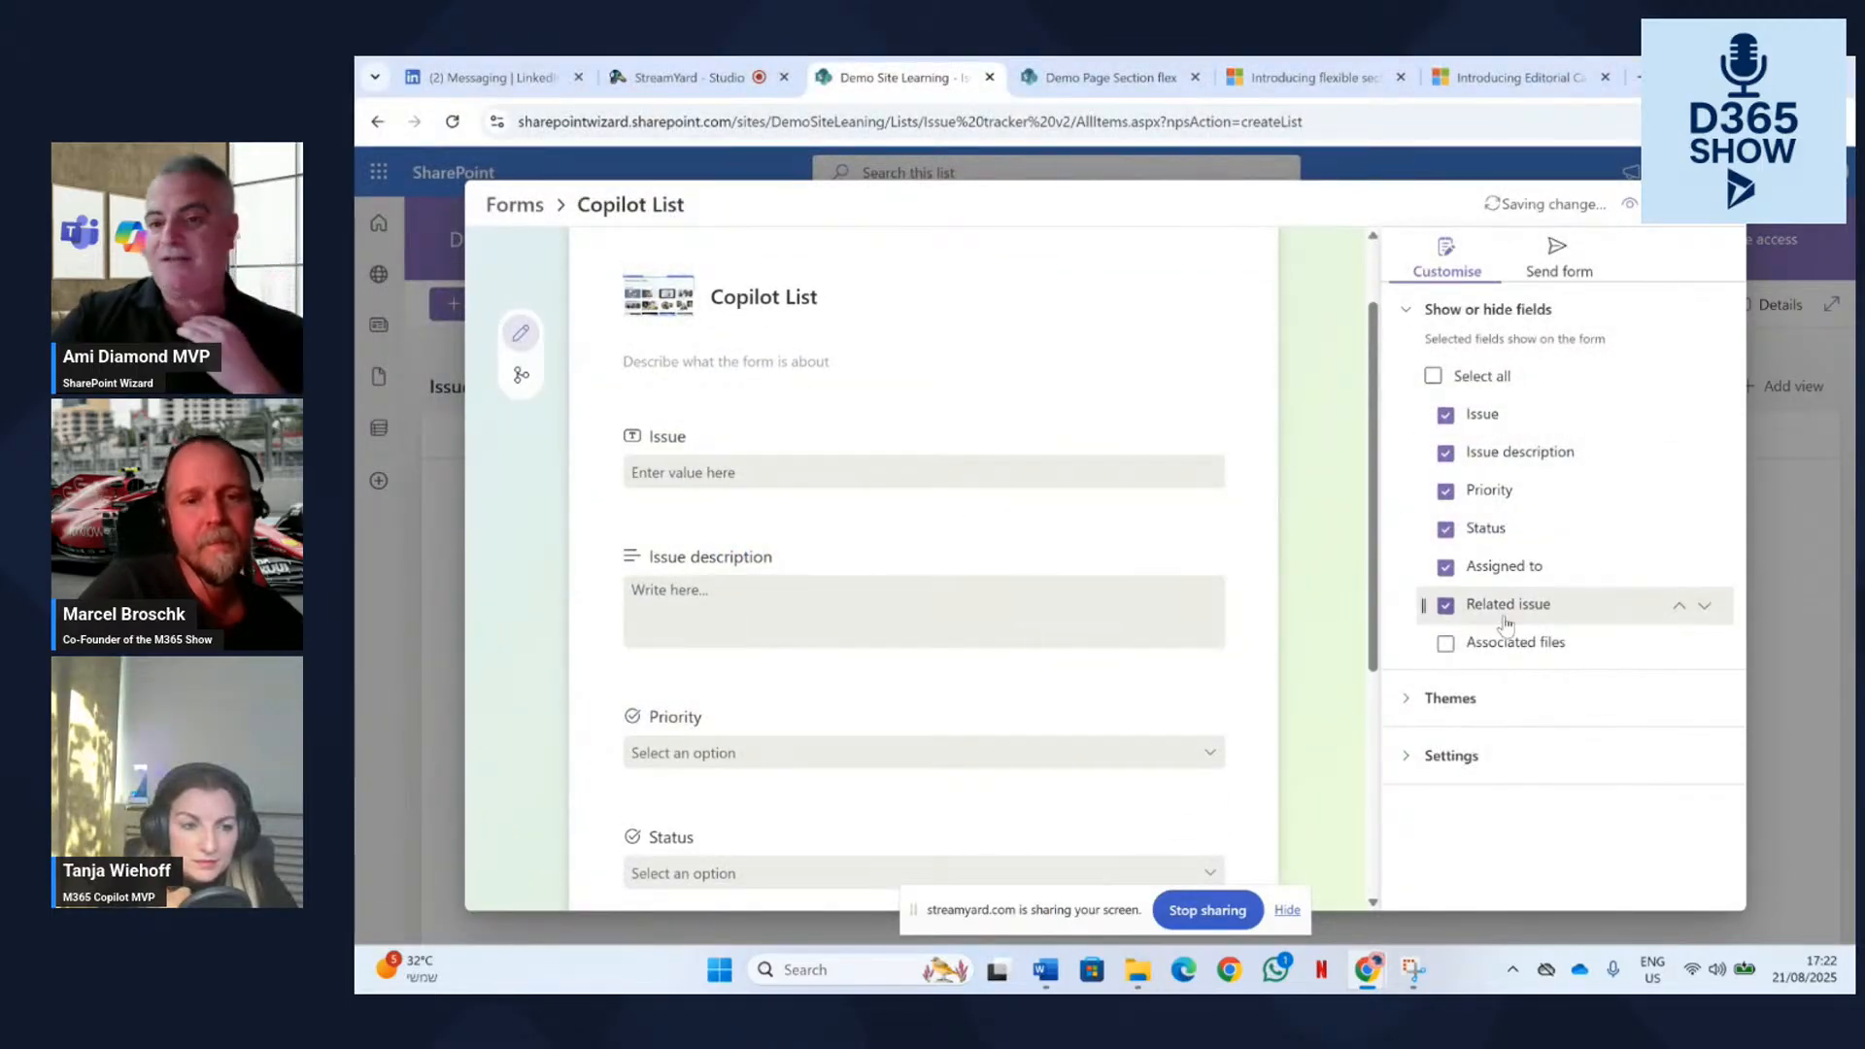
scroll(1227, 625, down, 4)
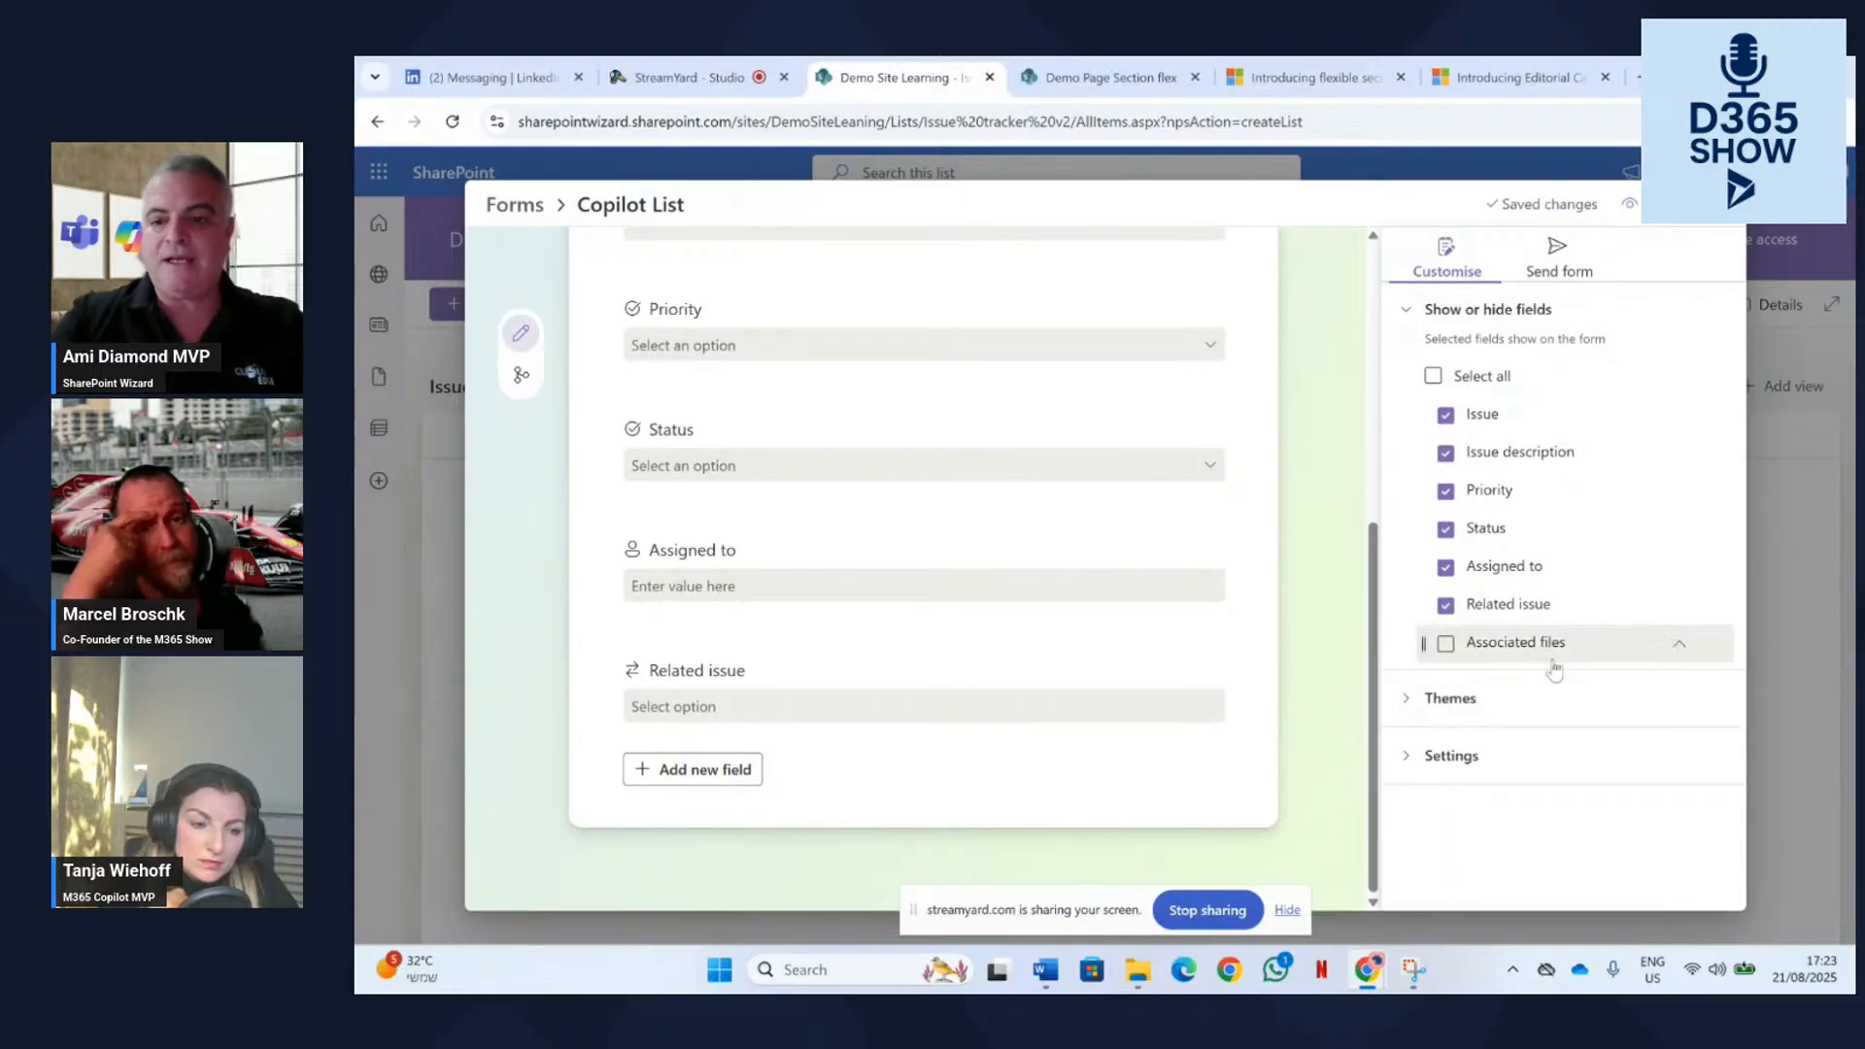
click(1446, 490)
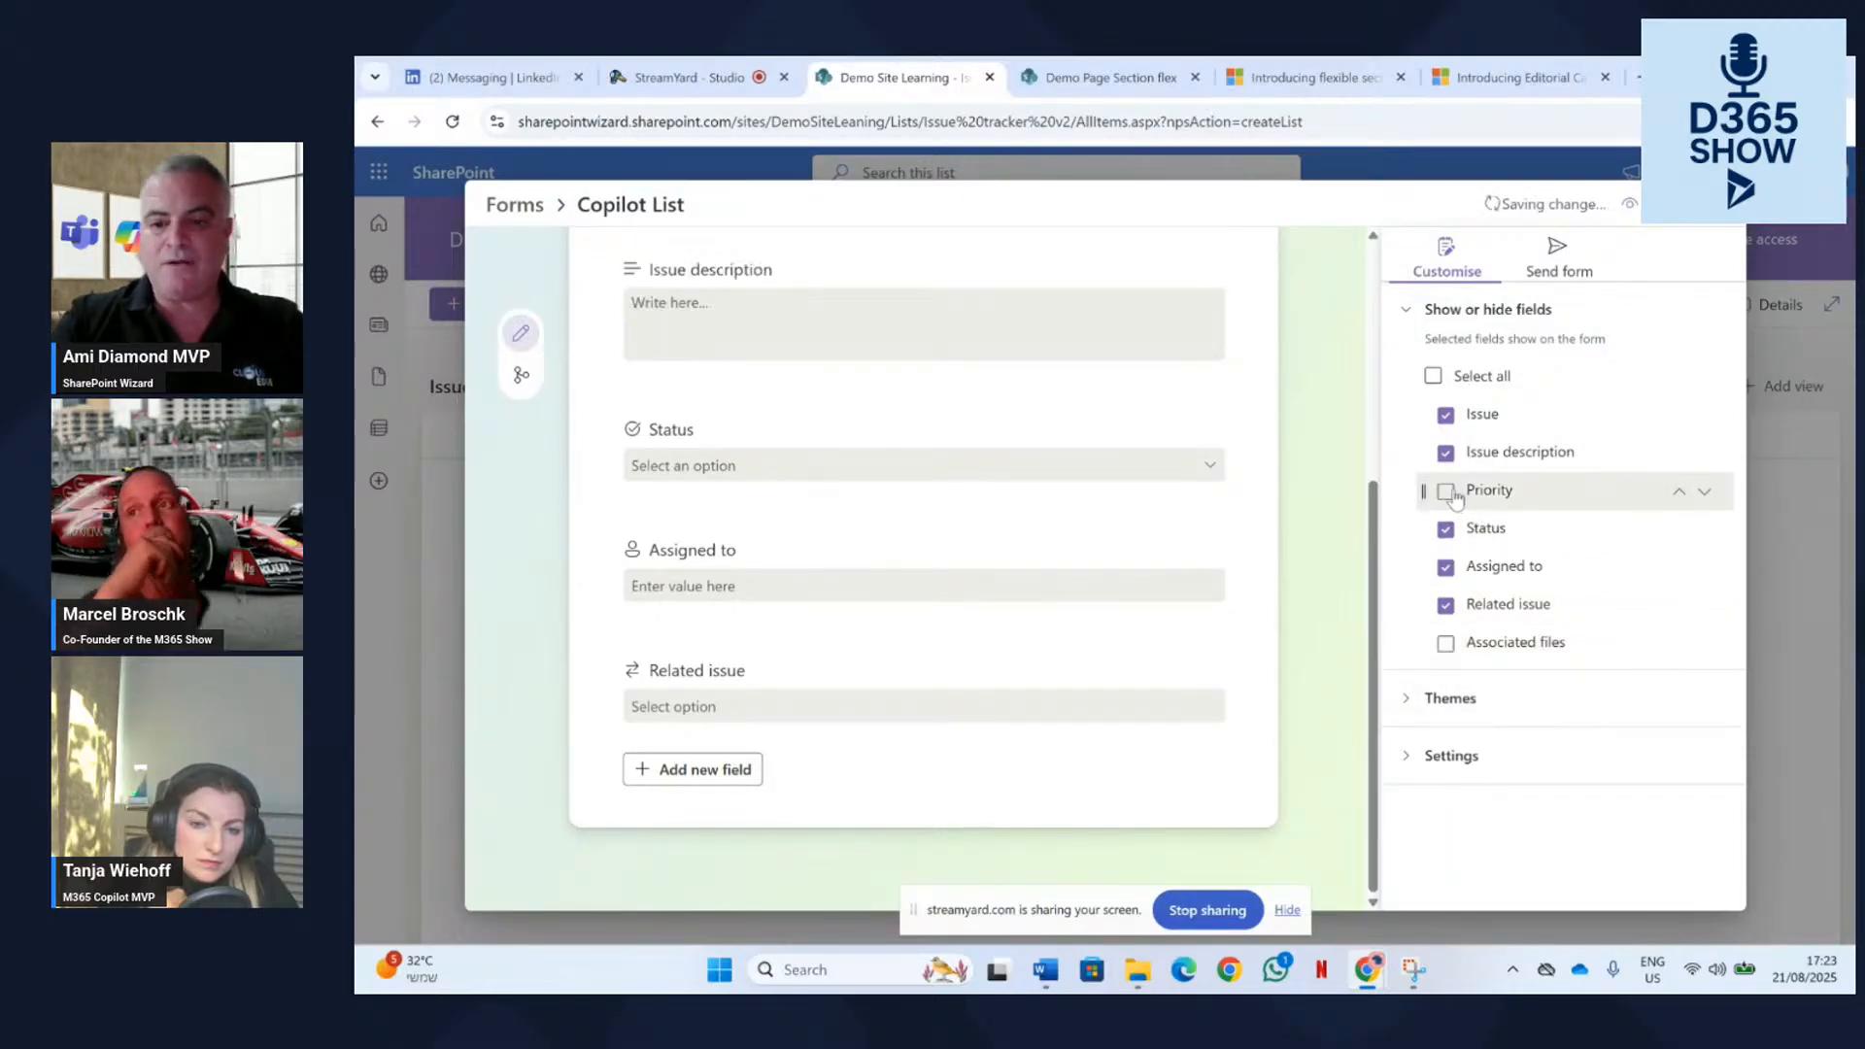
click(1446, 453)
click(1446, 454)
click(1446, 491)
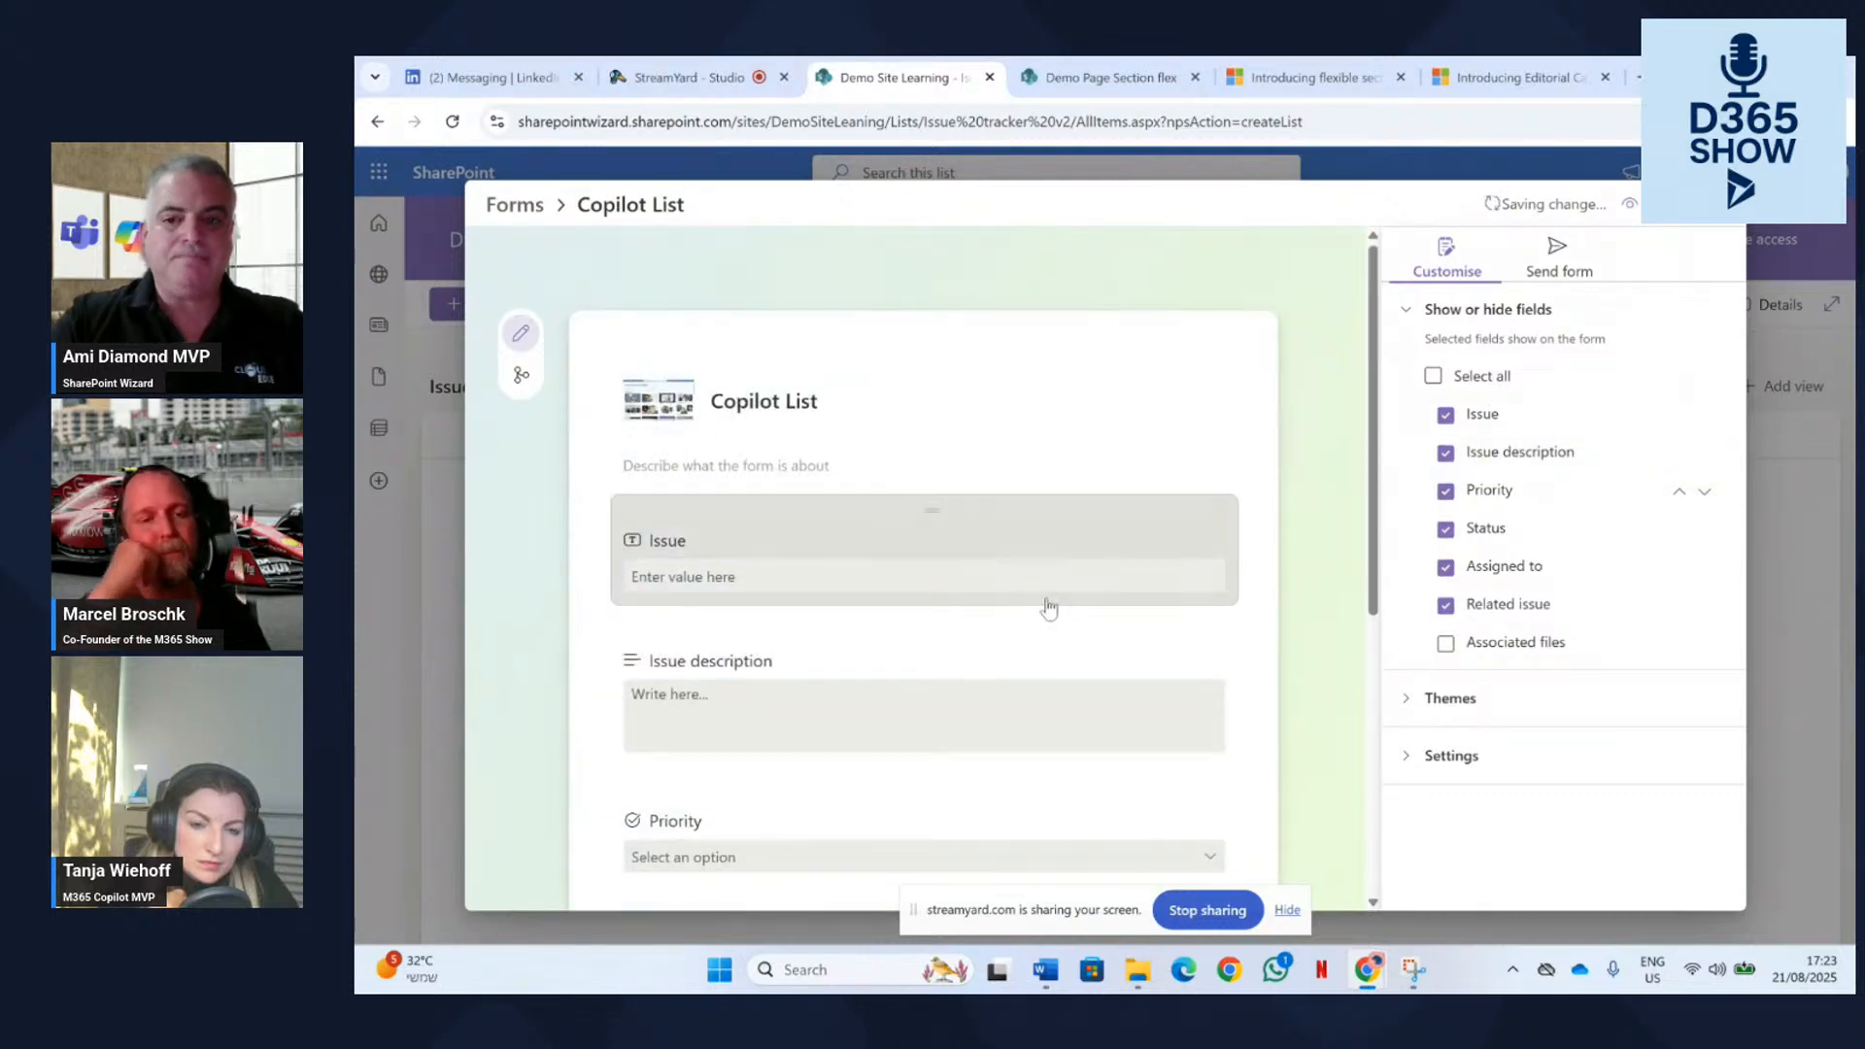
Add a single line text field titled "More info" to the form and move it between Priority and Status.
scroll(1049, 607, down, 6)
click(751, 775)
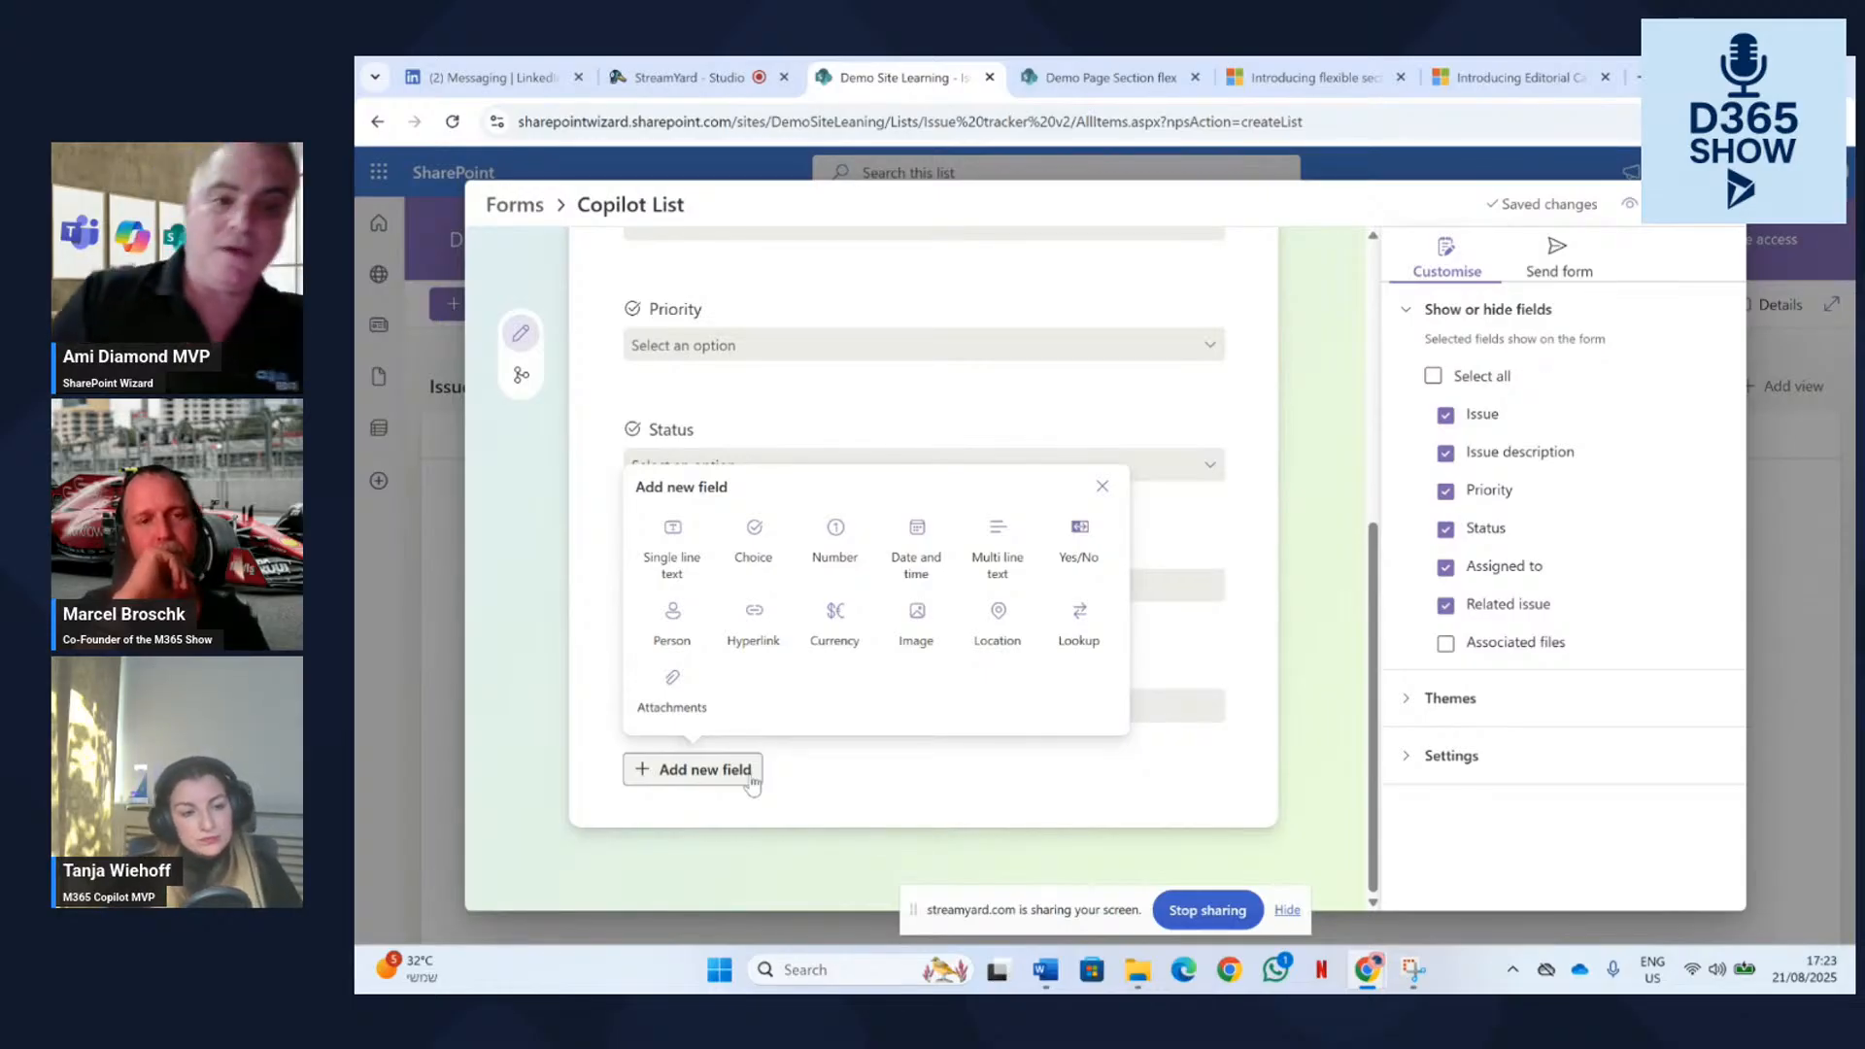
click(672, 544)
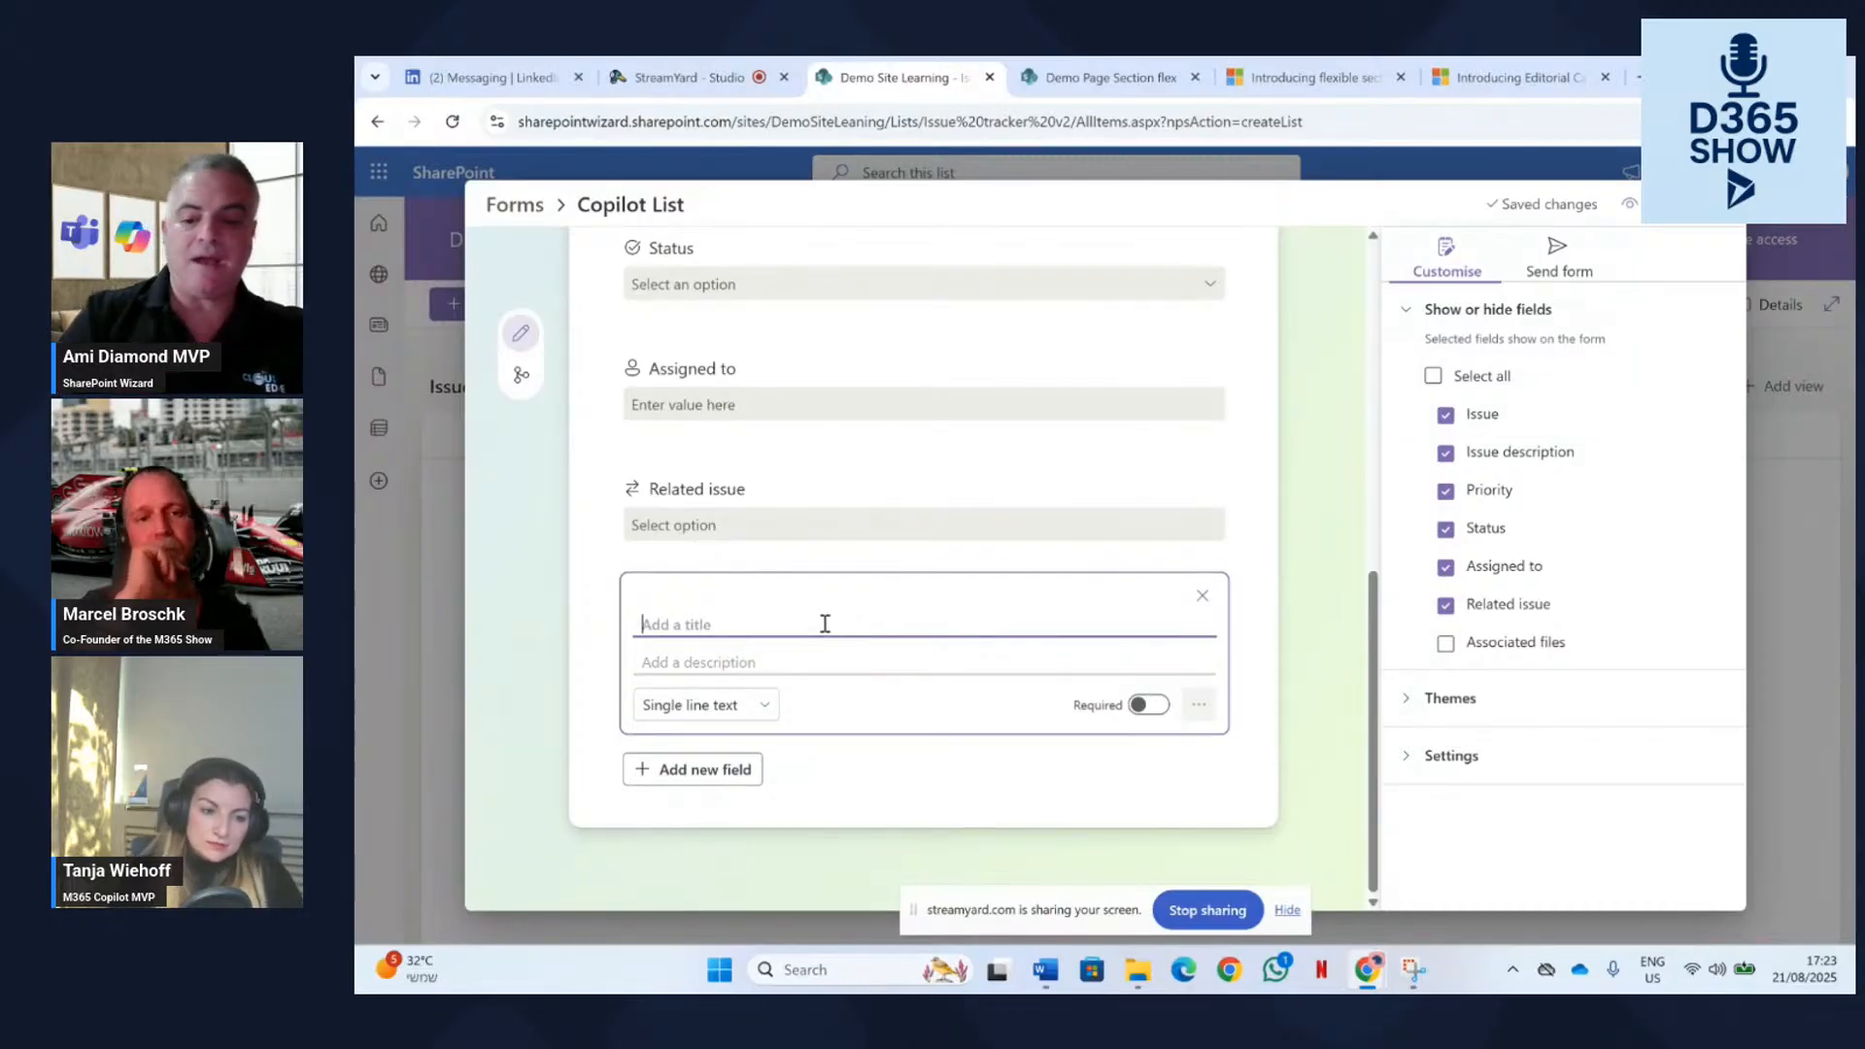
text(More info)
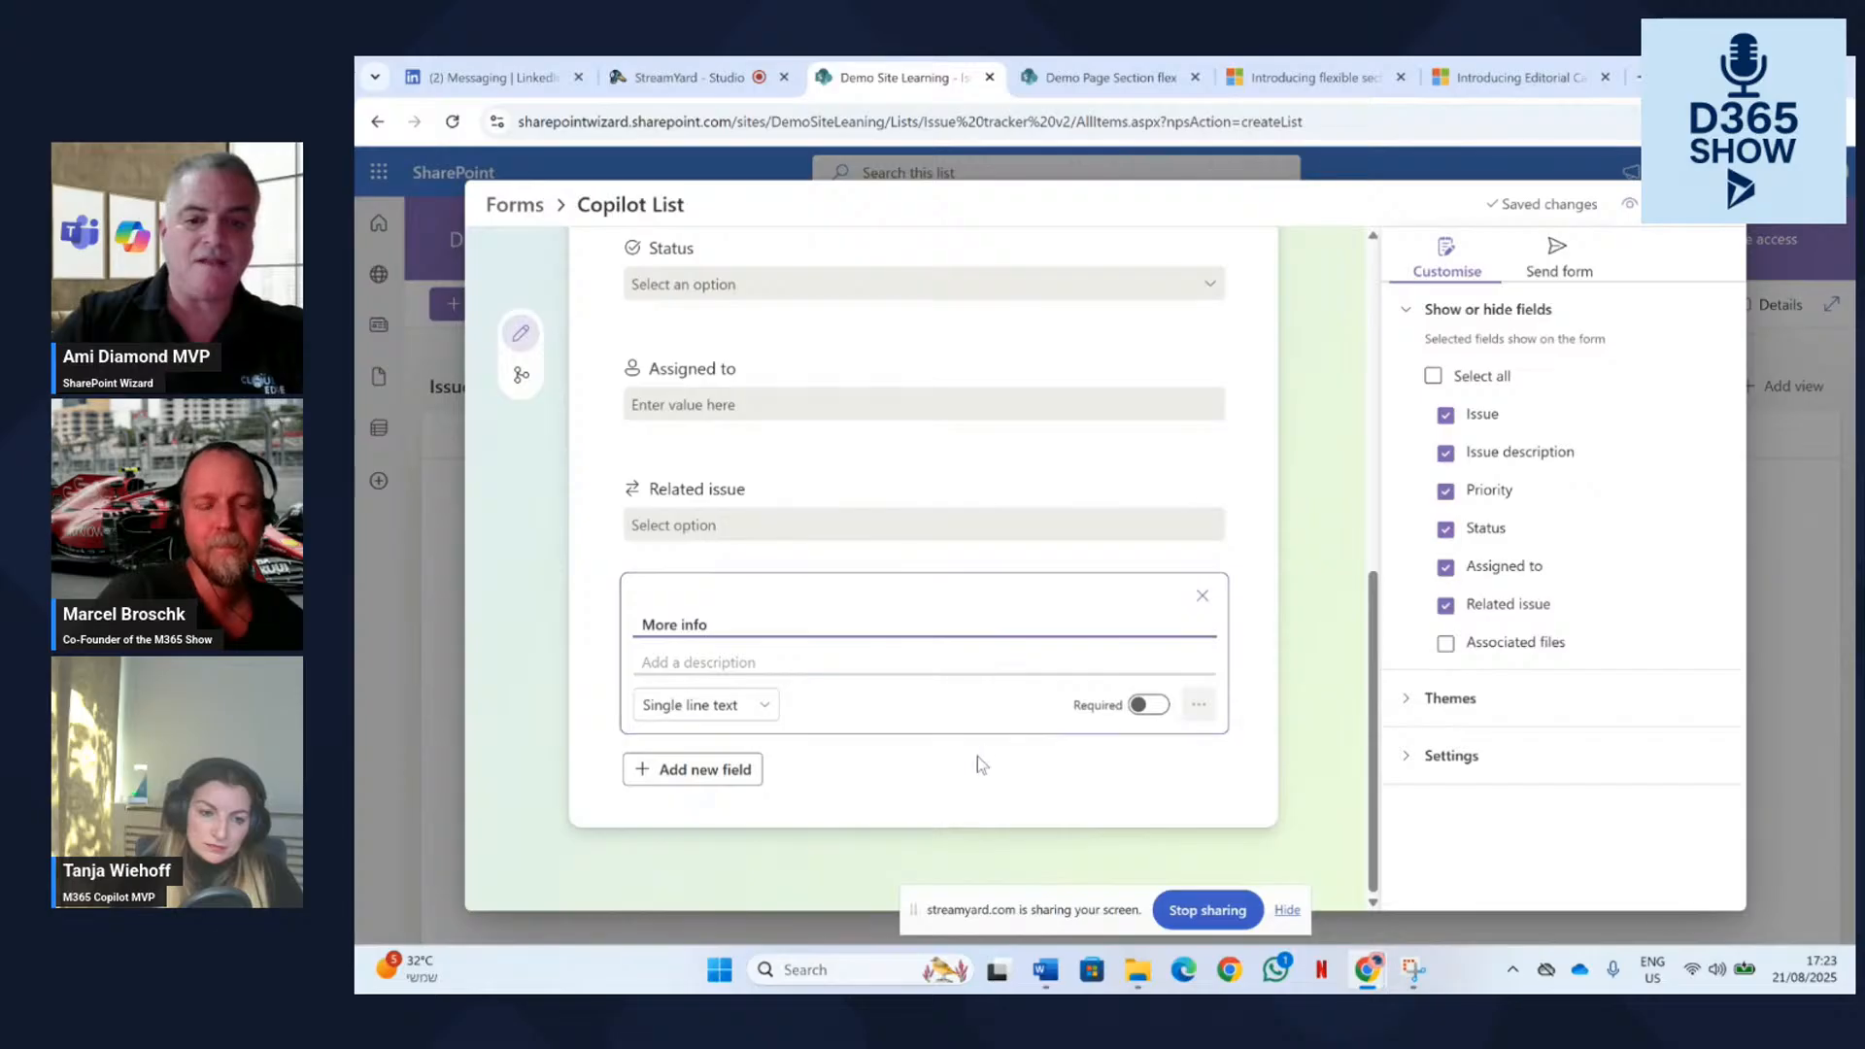
click(923, 788)
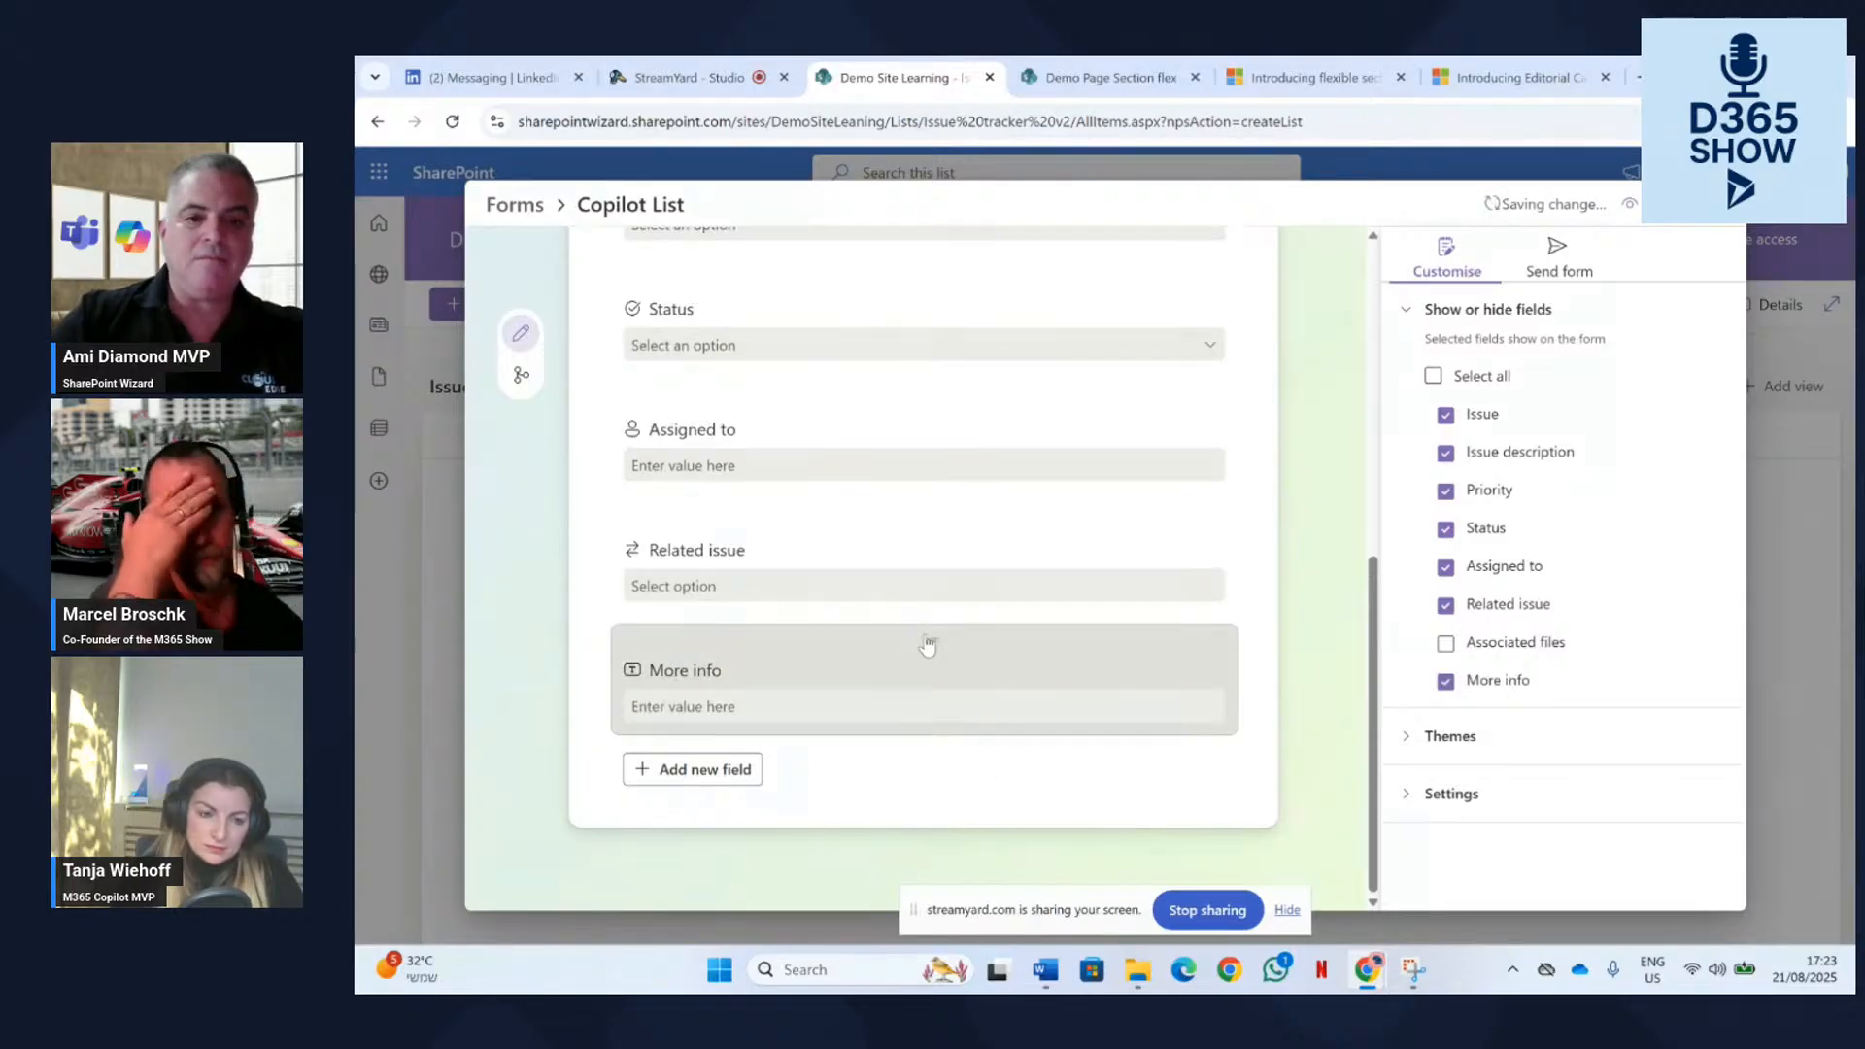
drag(926, 643, 889, 289)
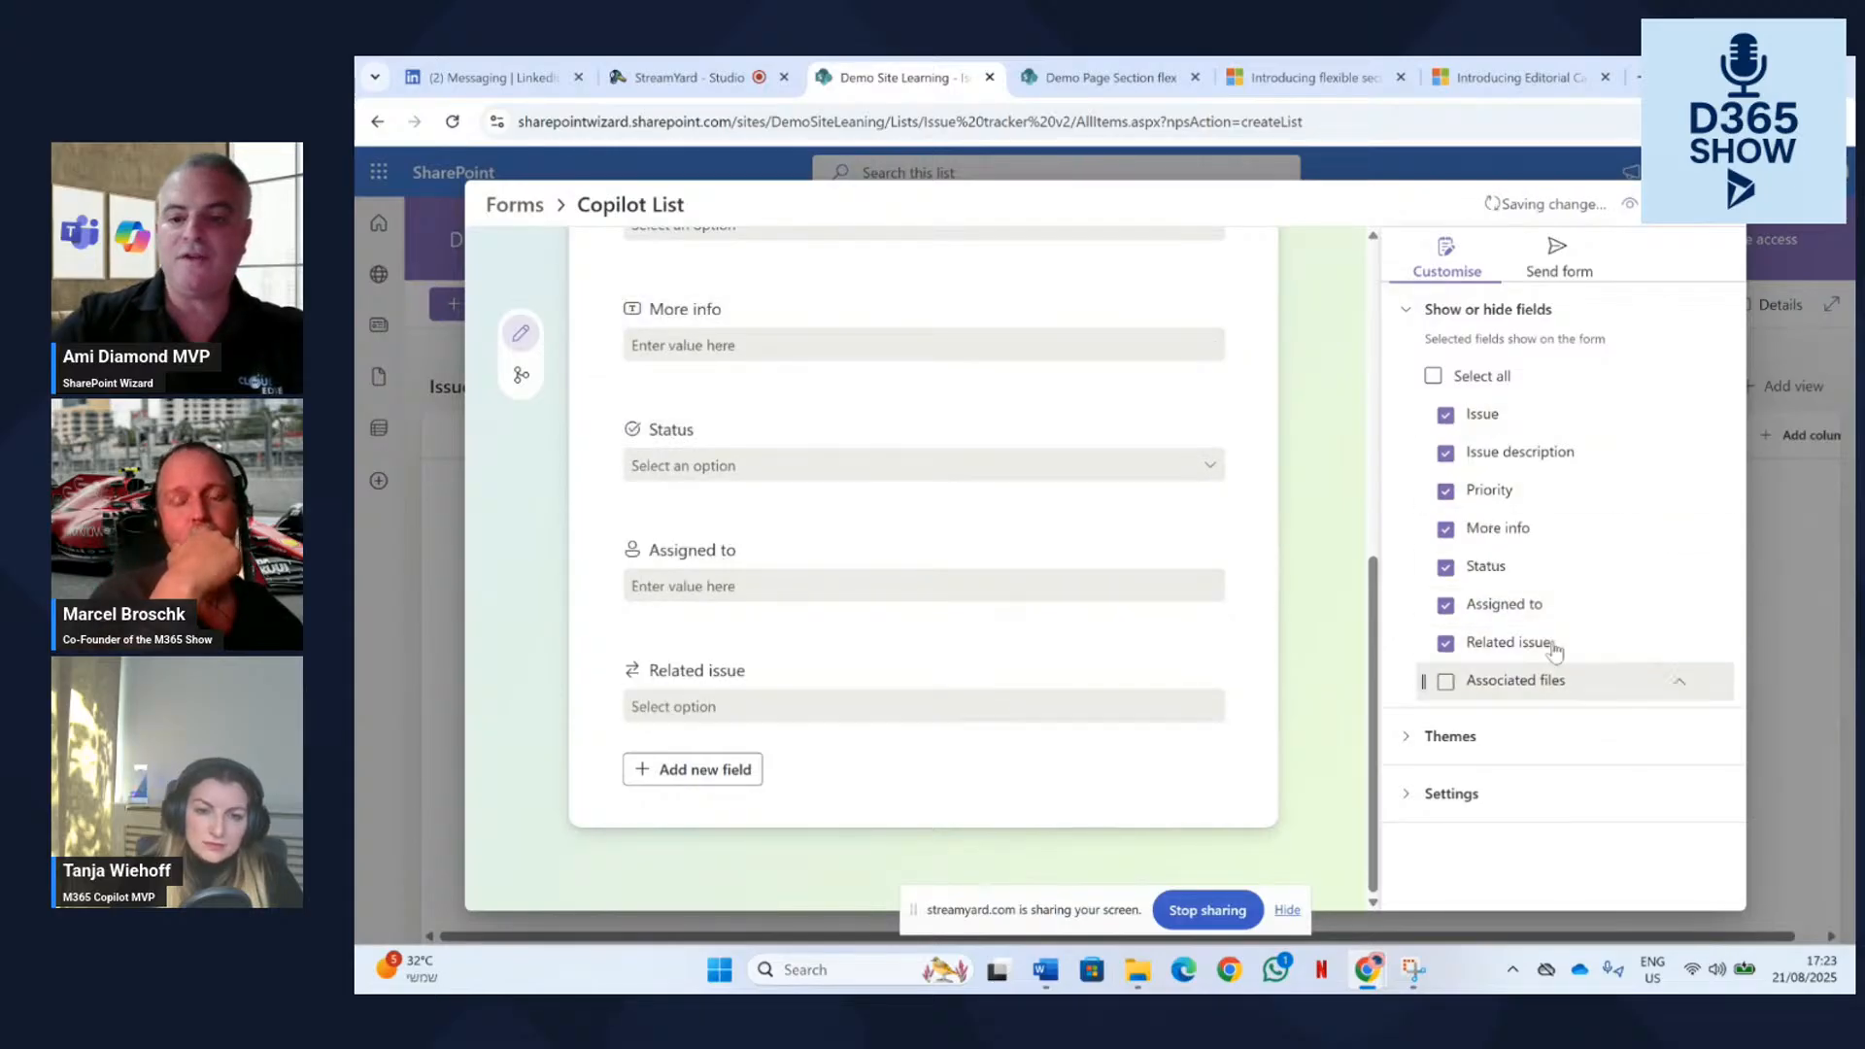
Try two of the preset themes on the form, a light purple one and a blue-violet one.
scroll(1057, 466, up, 1)
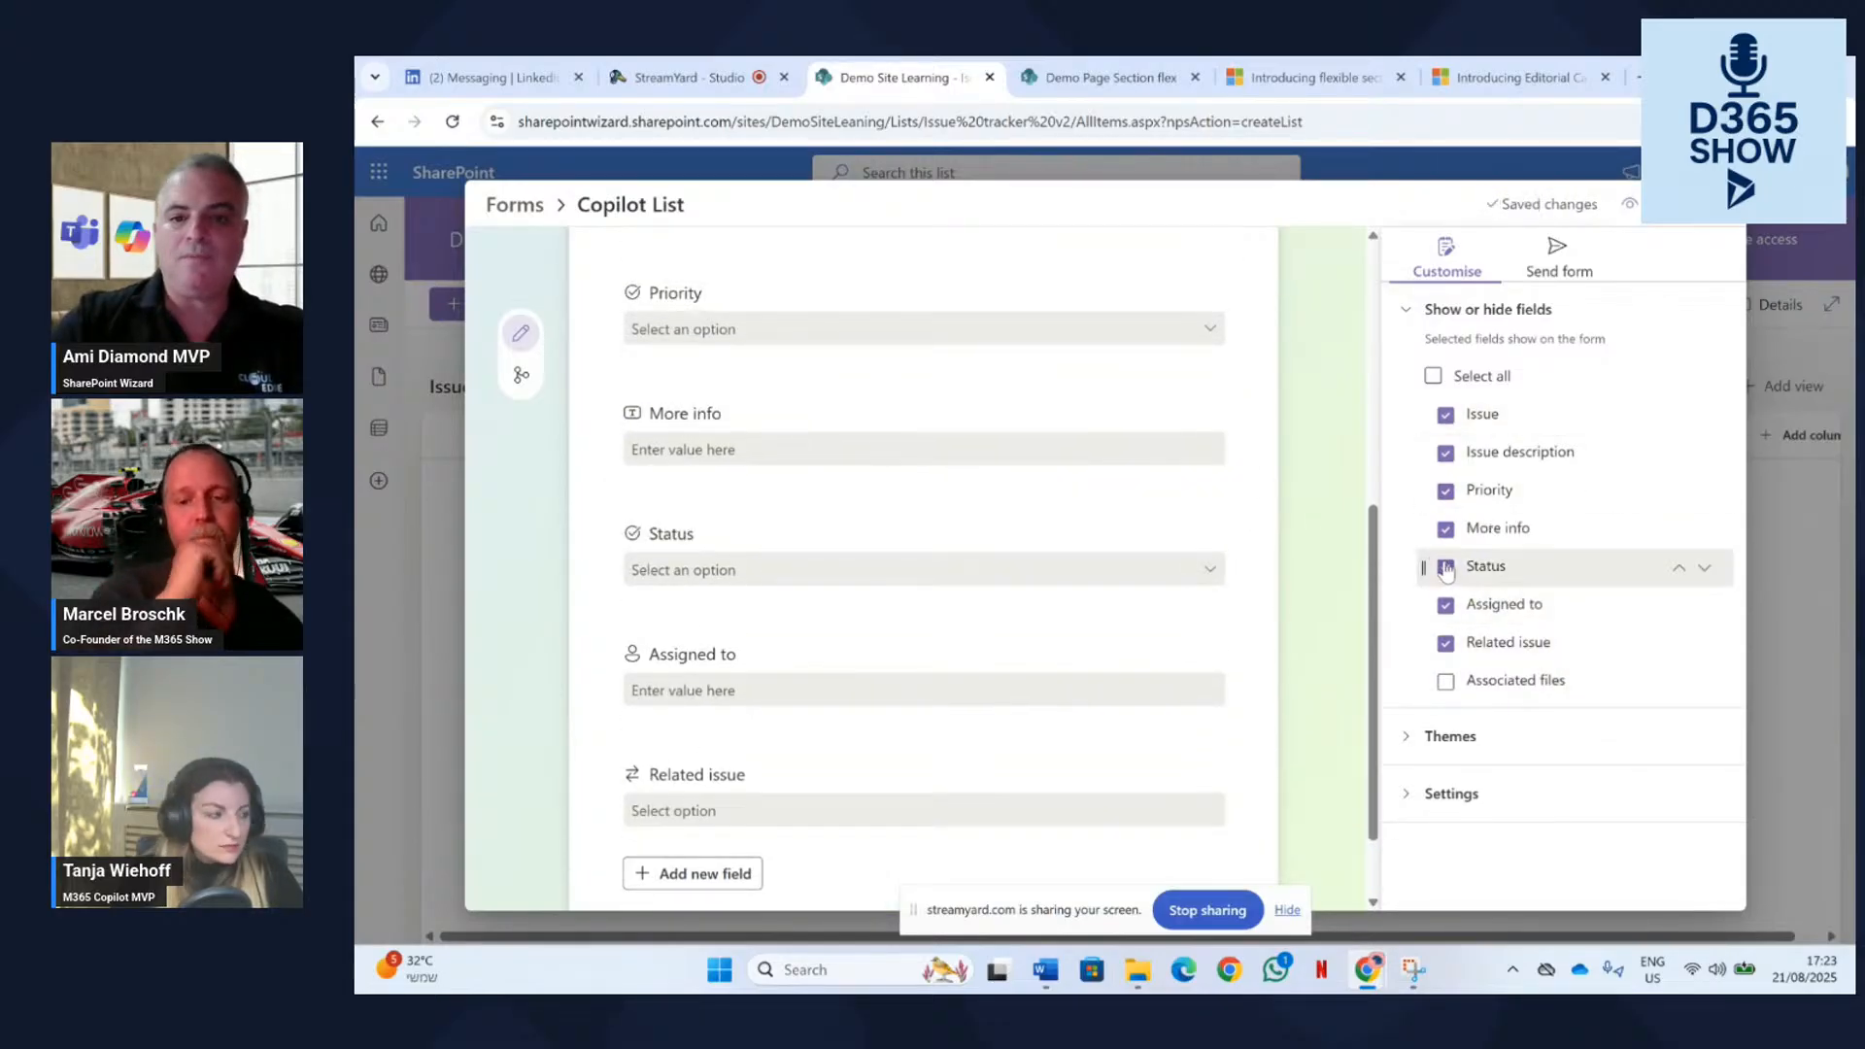
scroll(854, 433, up, 3)
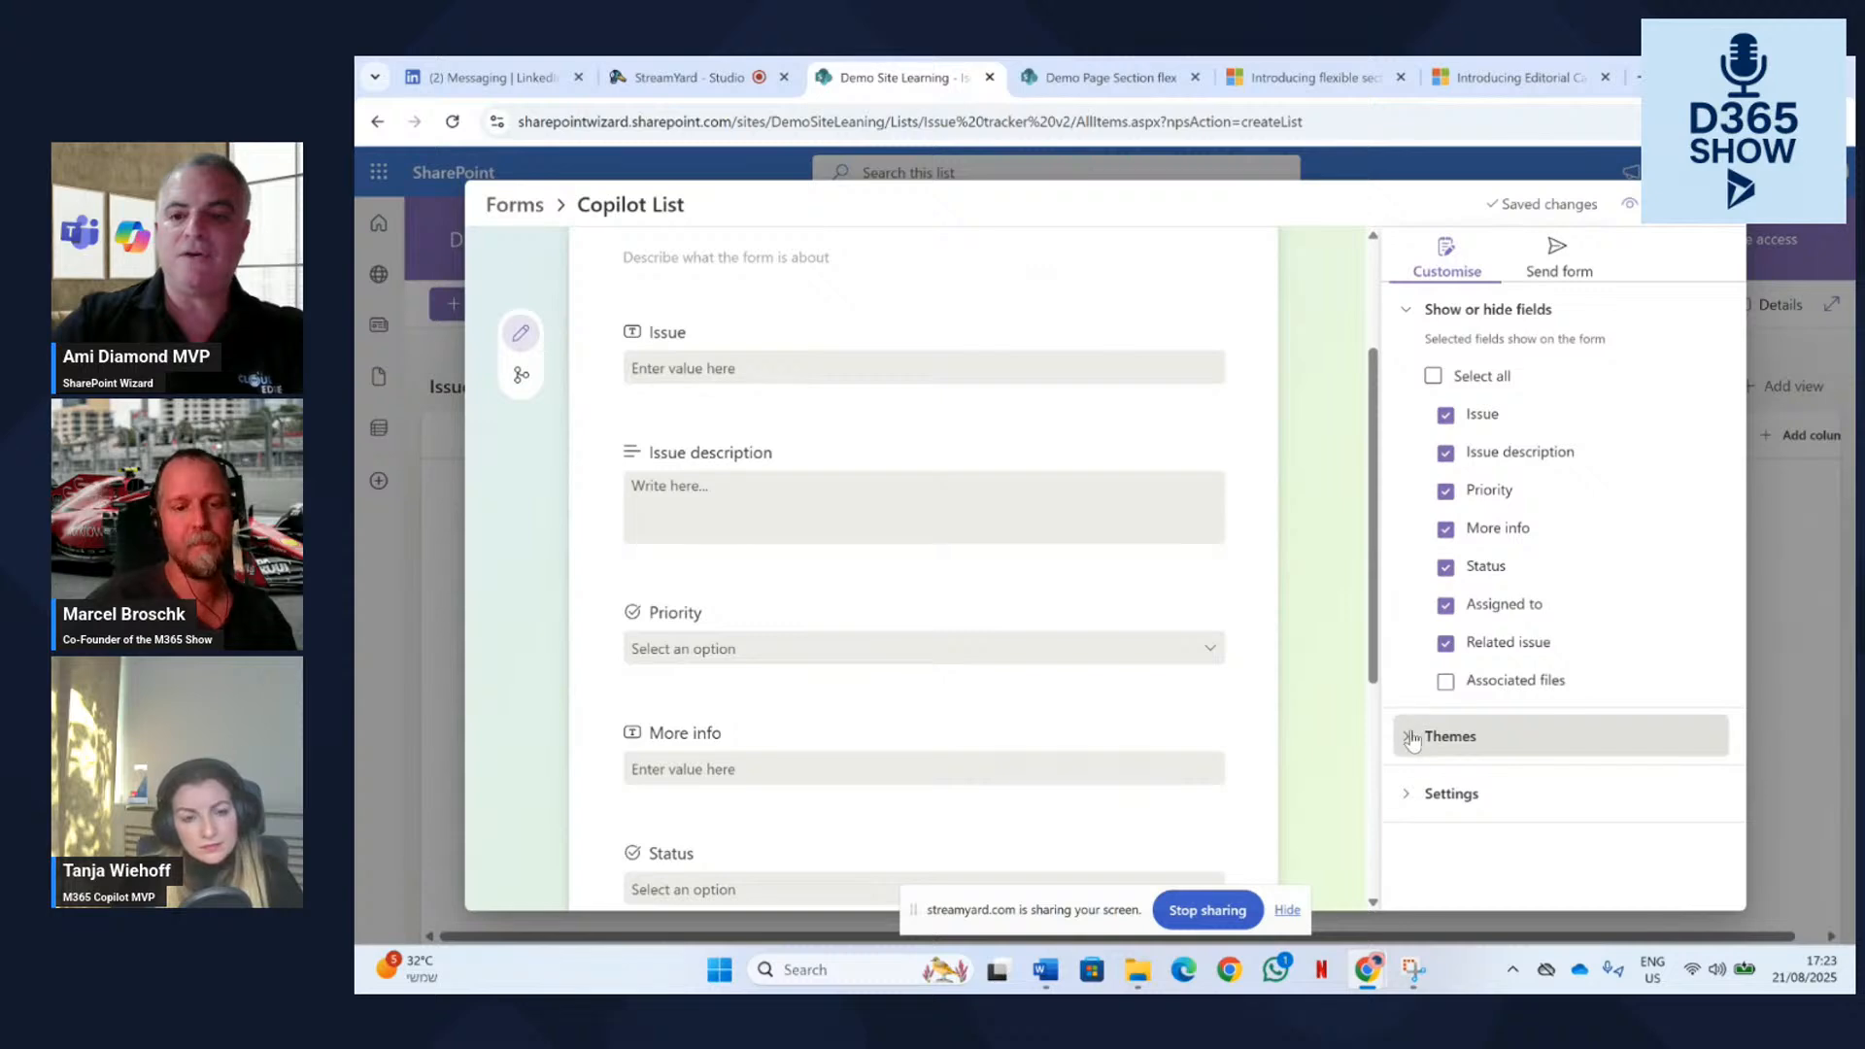
click(1413, 738)
click(1685, 464)
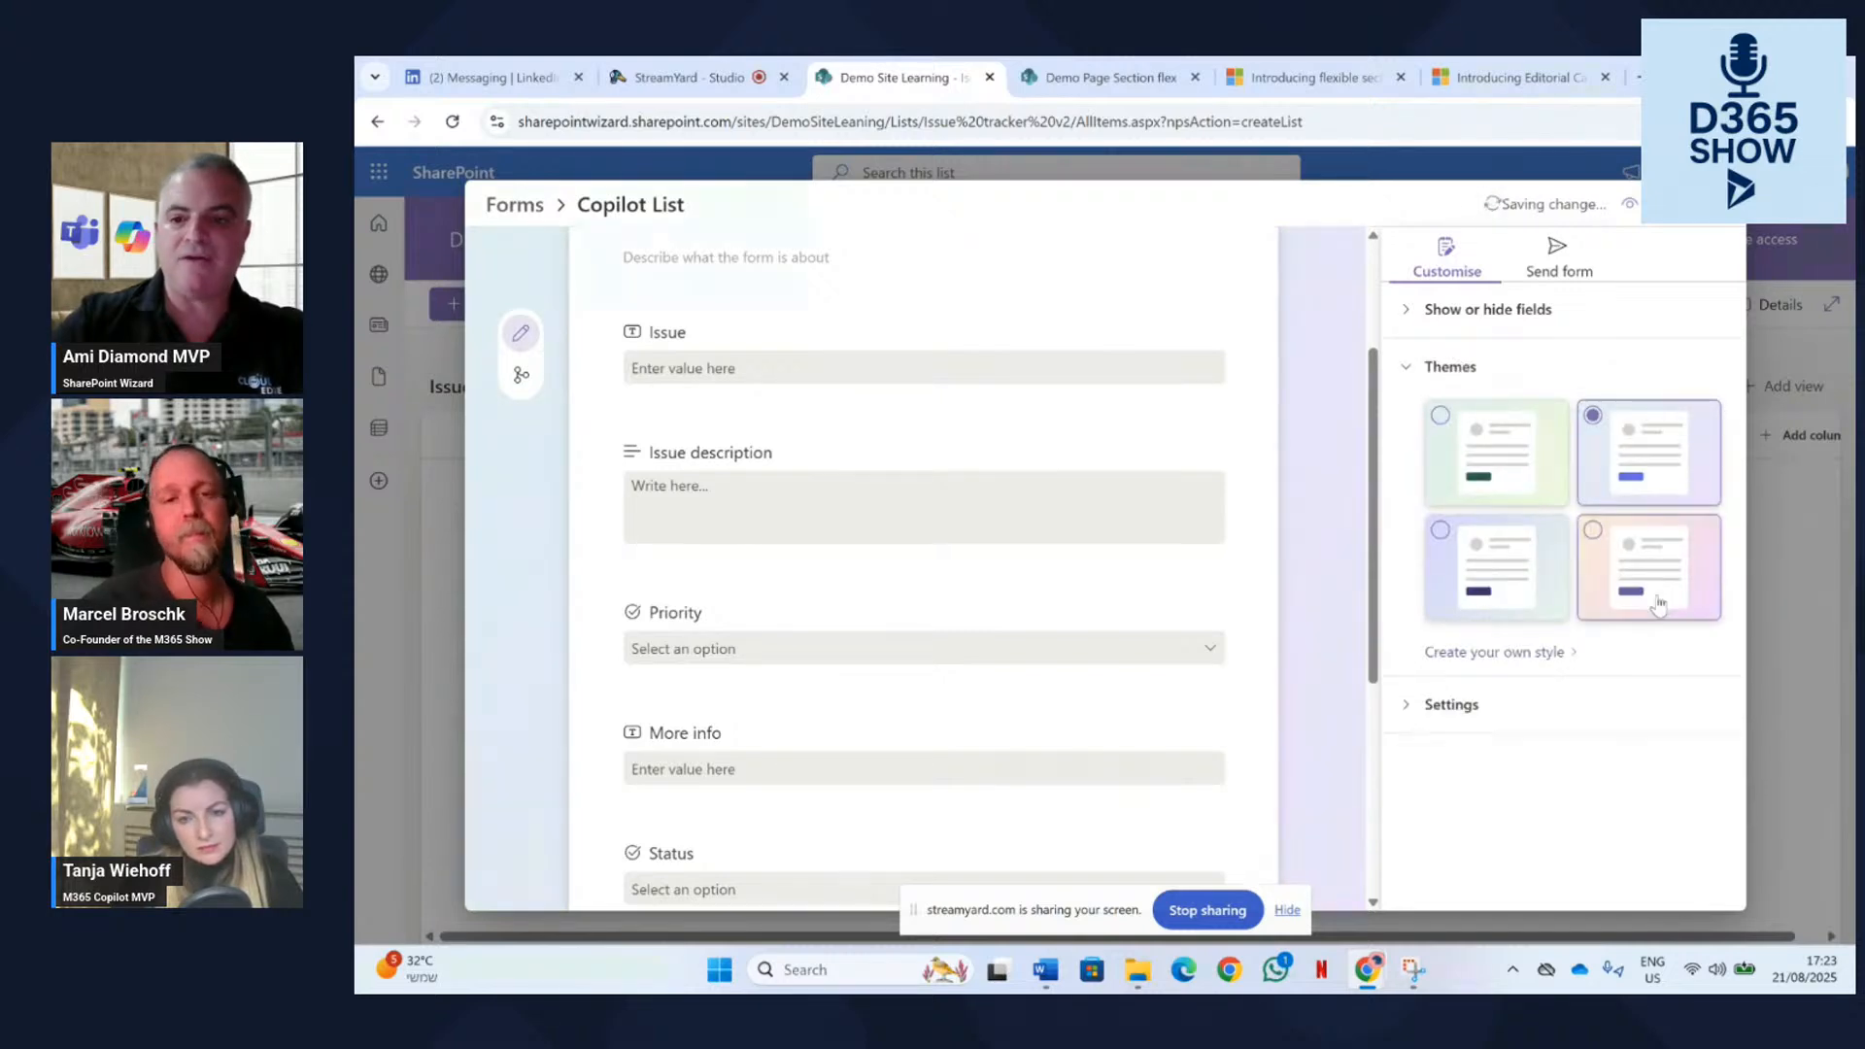
click(1505, 573)
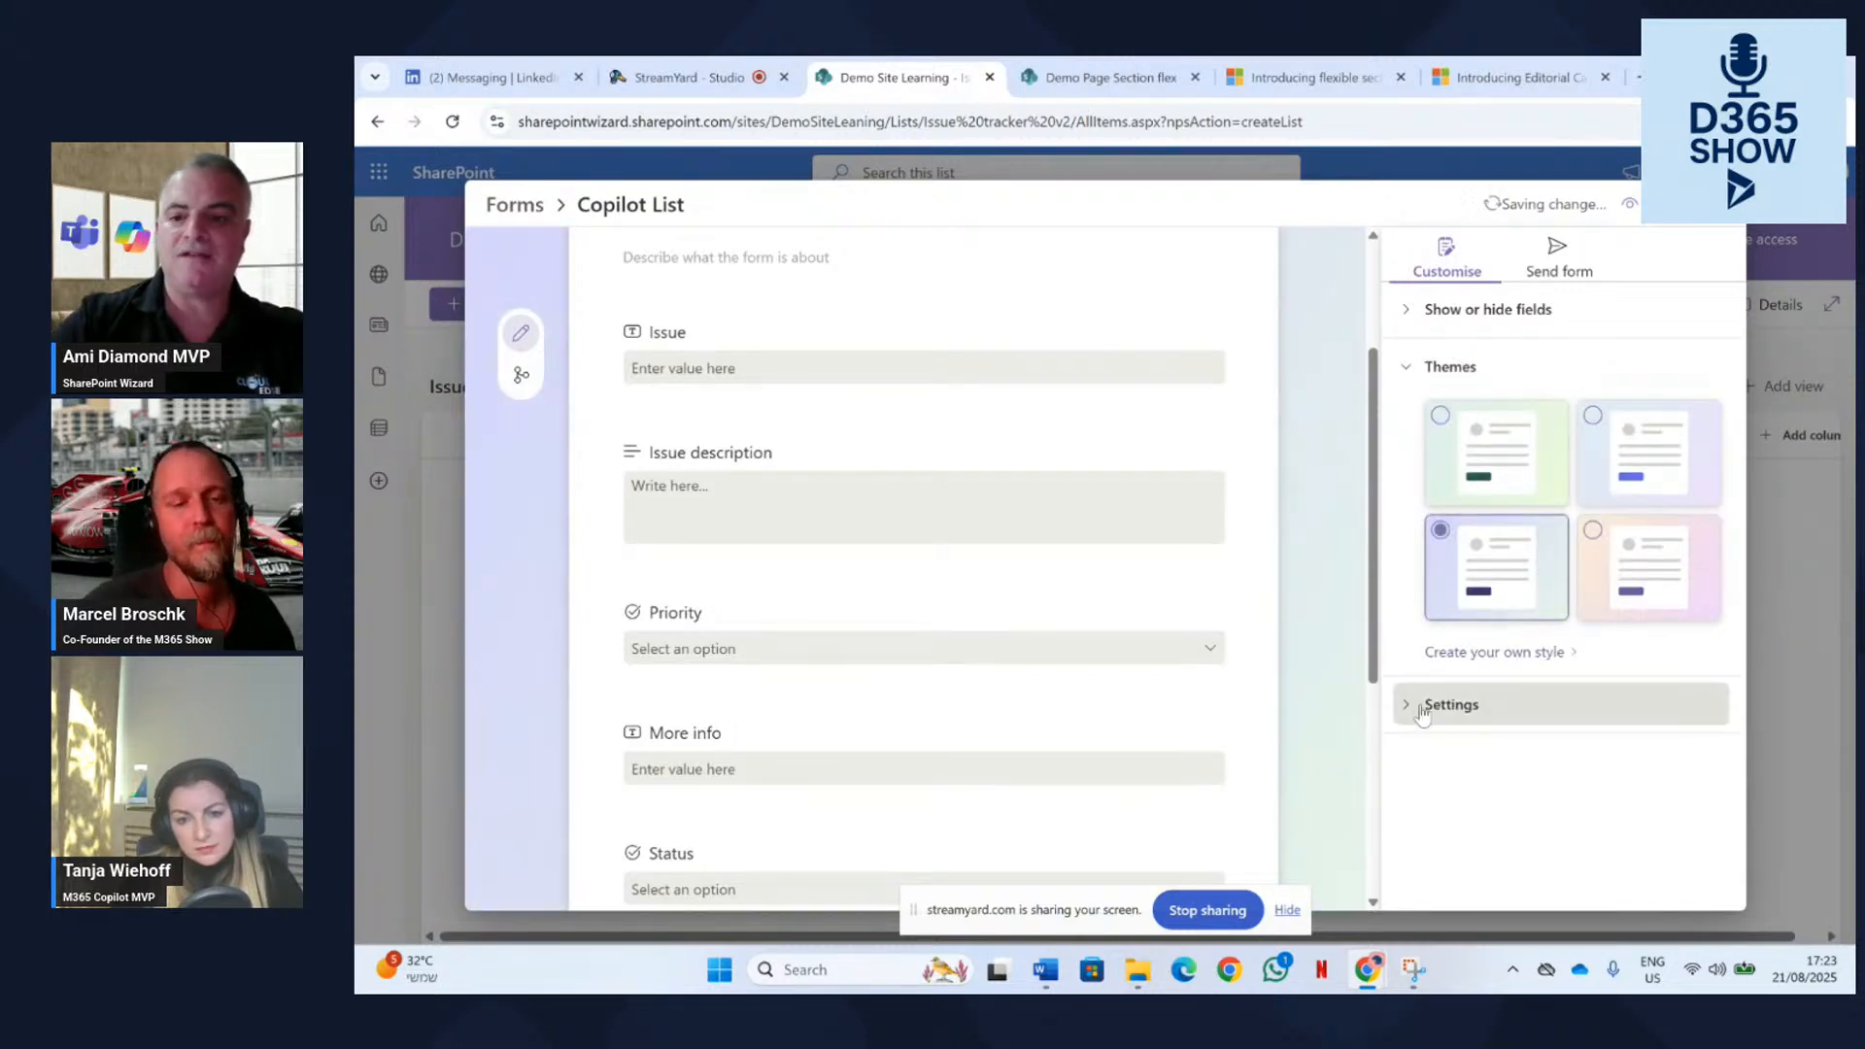
Create a custom form style with the light green background and the green theme color.
click(1566, 660)
click(1585, 421)
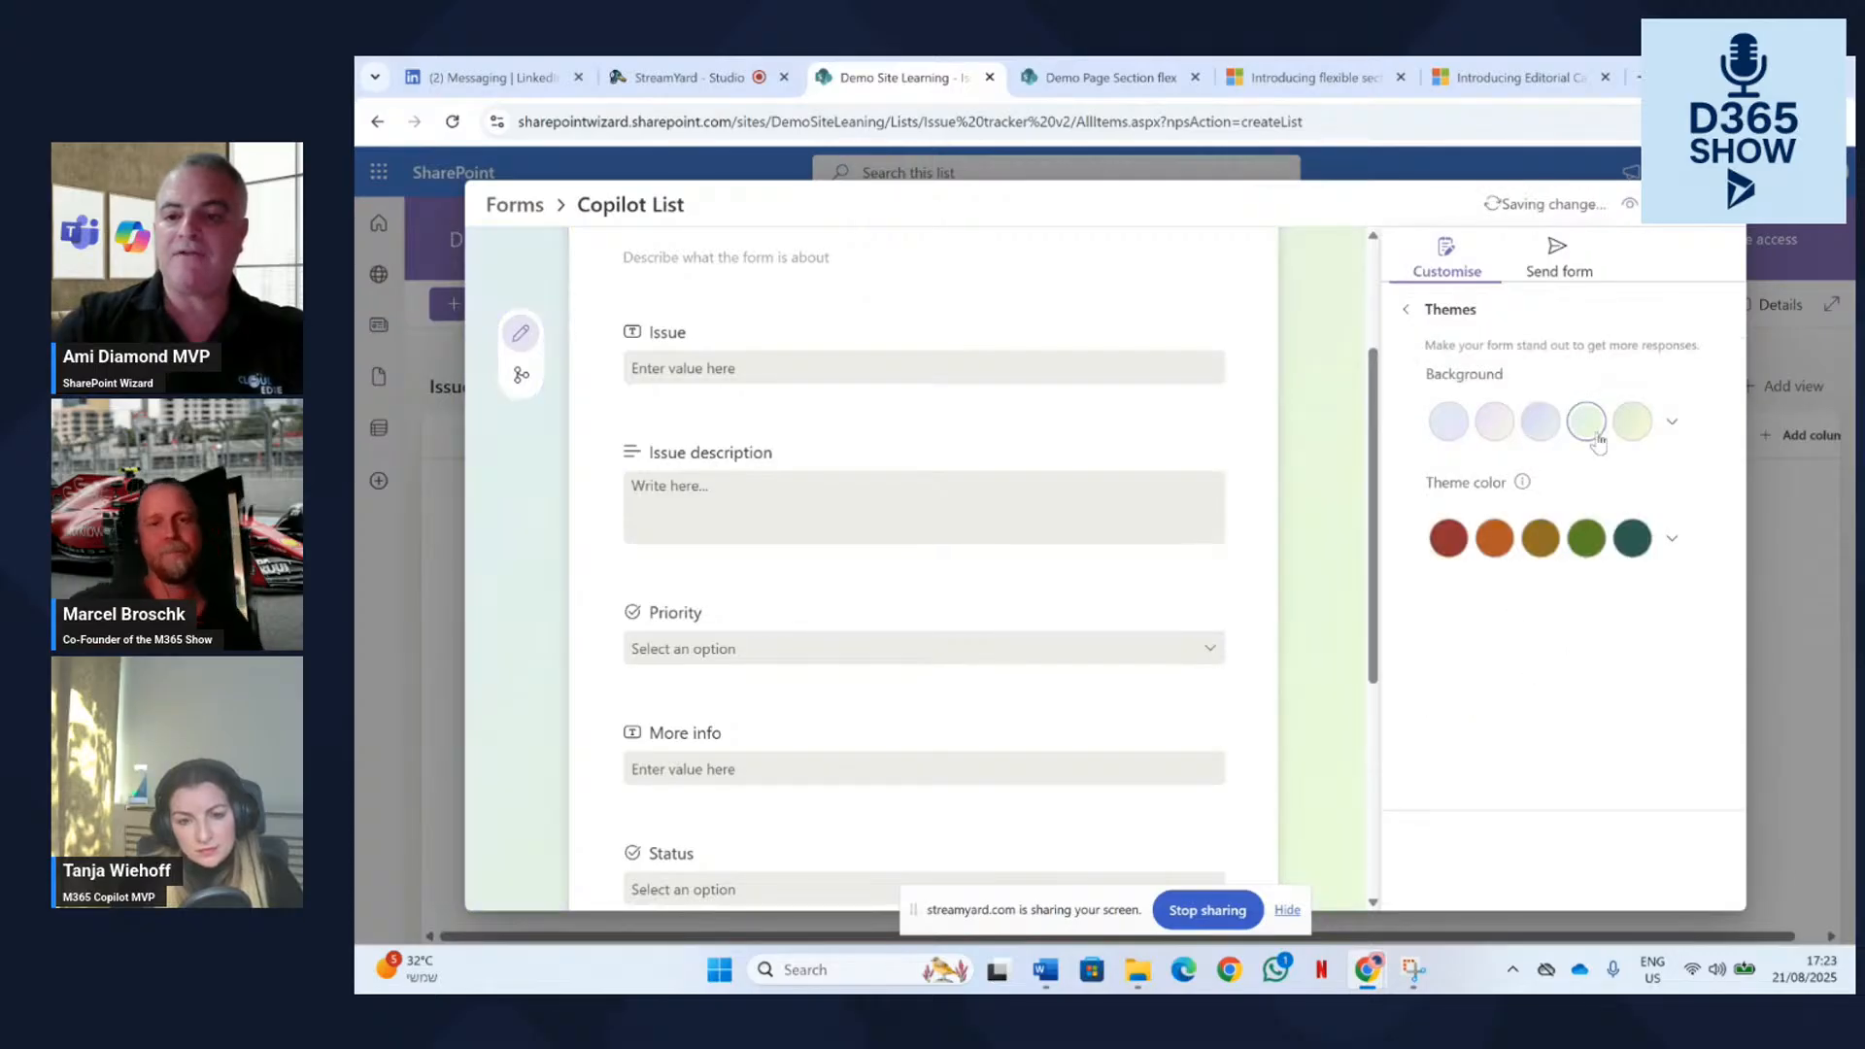
click(1573, 553)
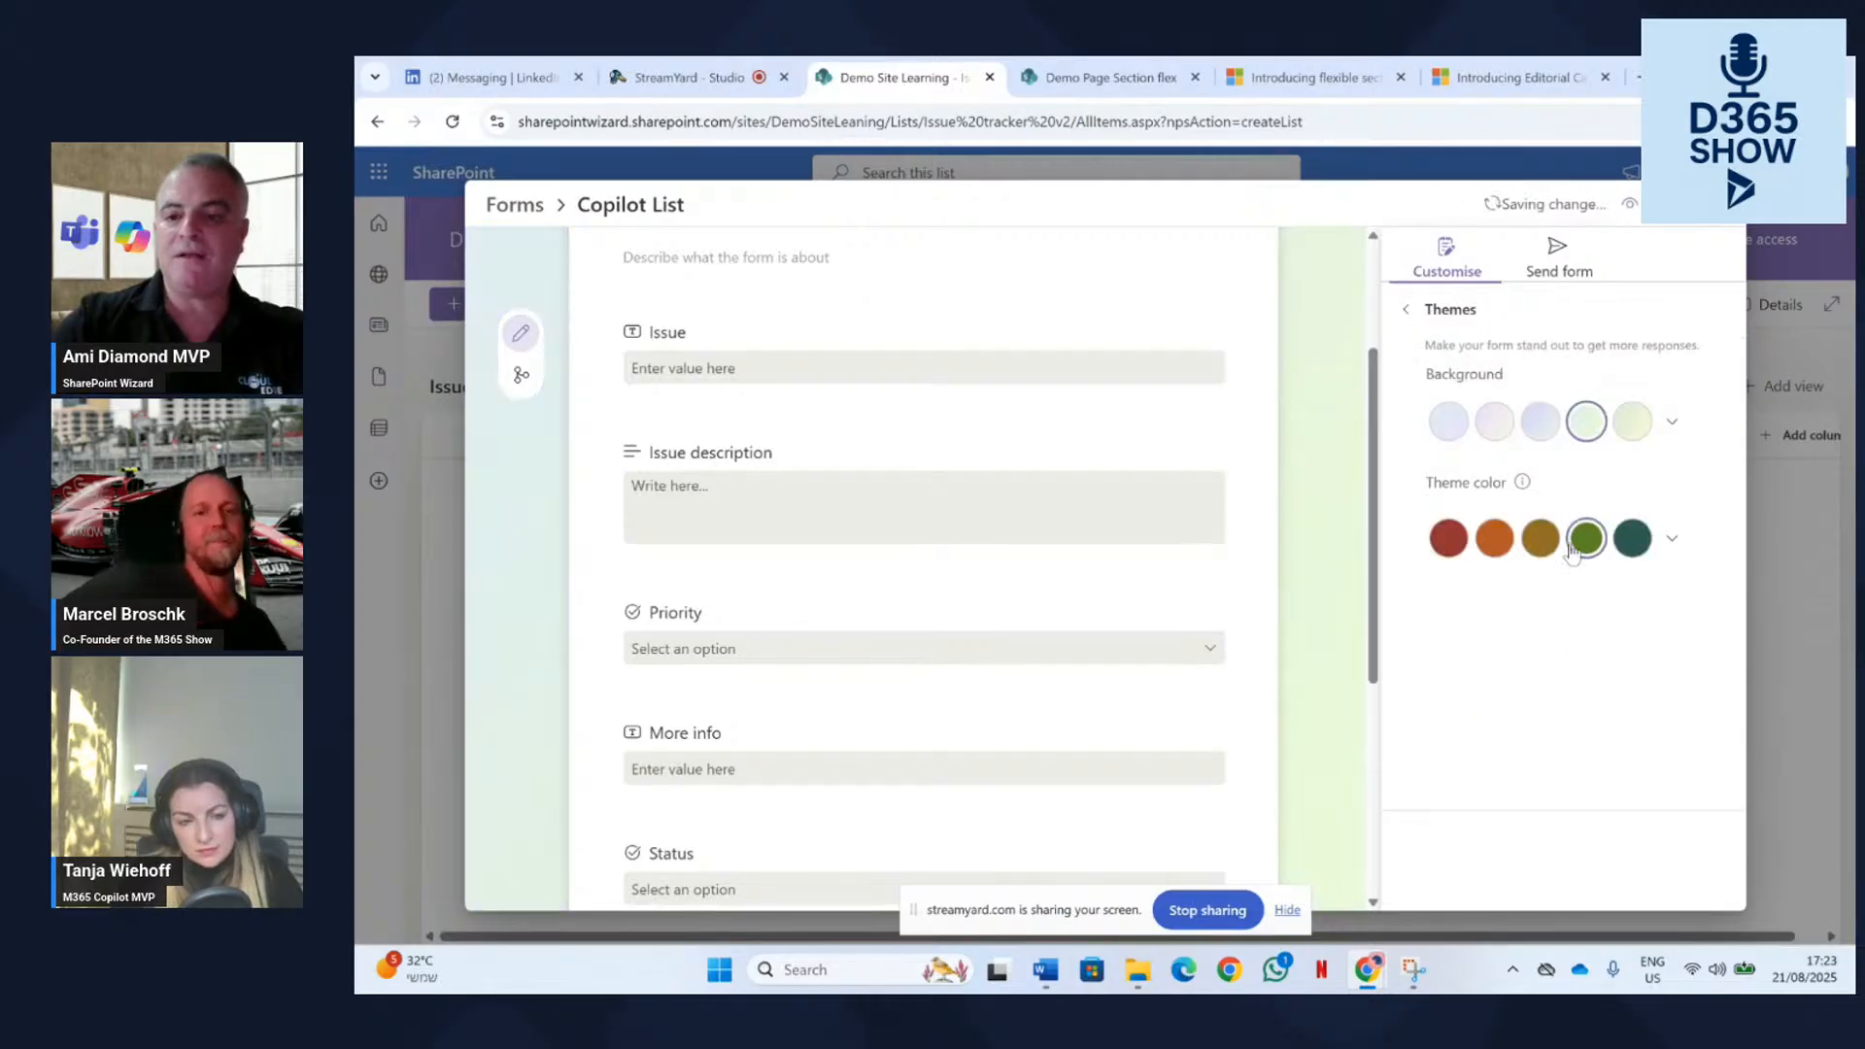
click(1405, 309)
View the form's response settings and examine the branching options for each question, including the Priority and Status choices.
click(1411, 703)
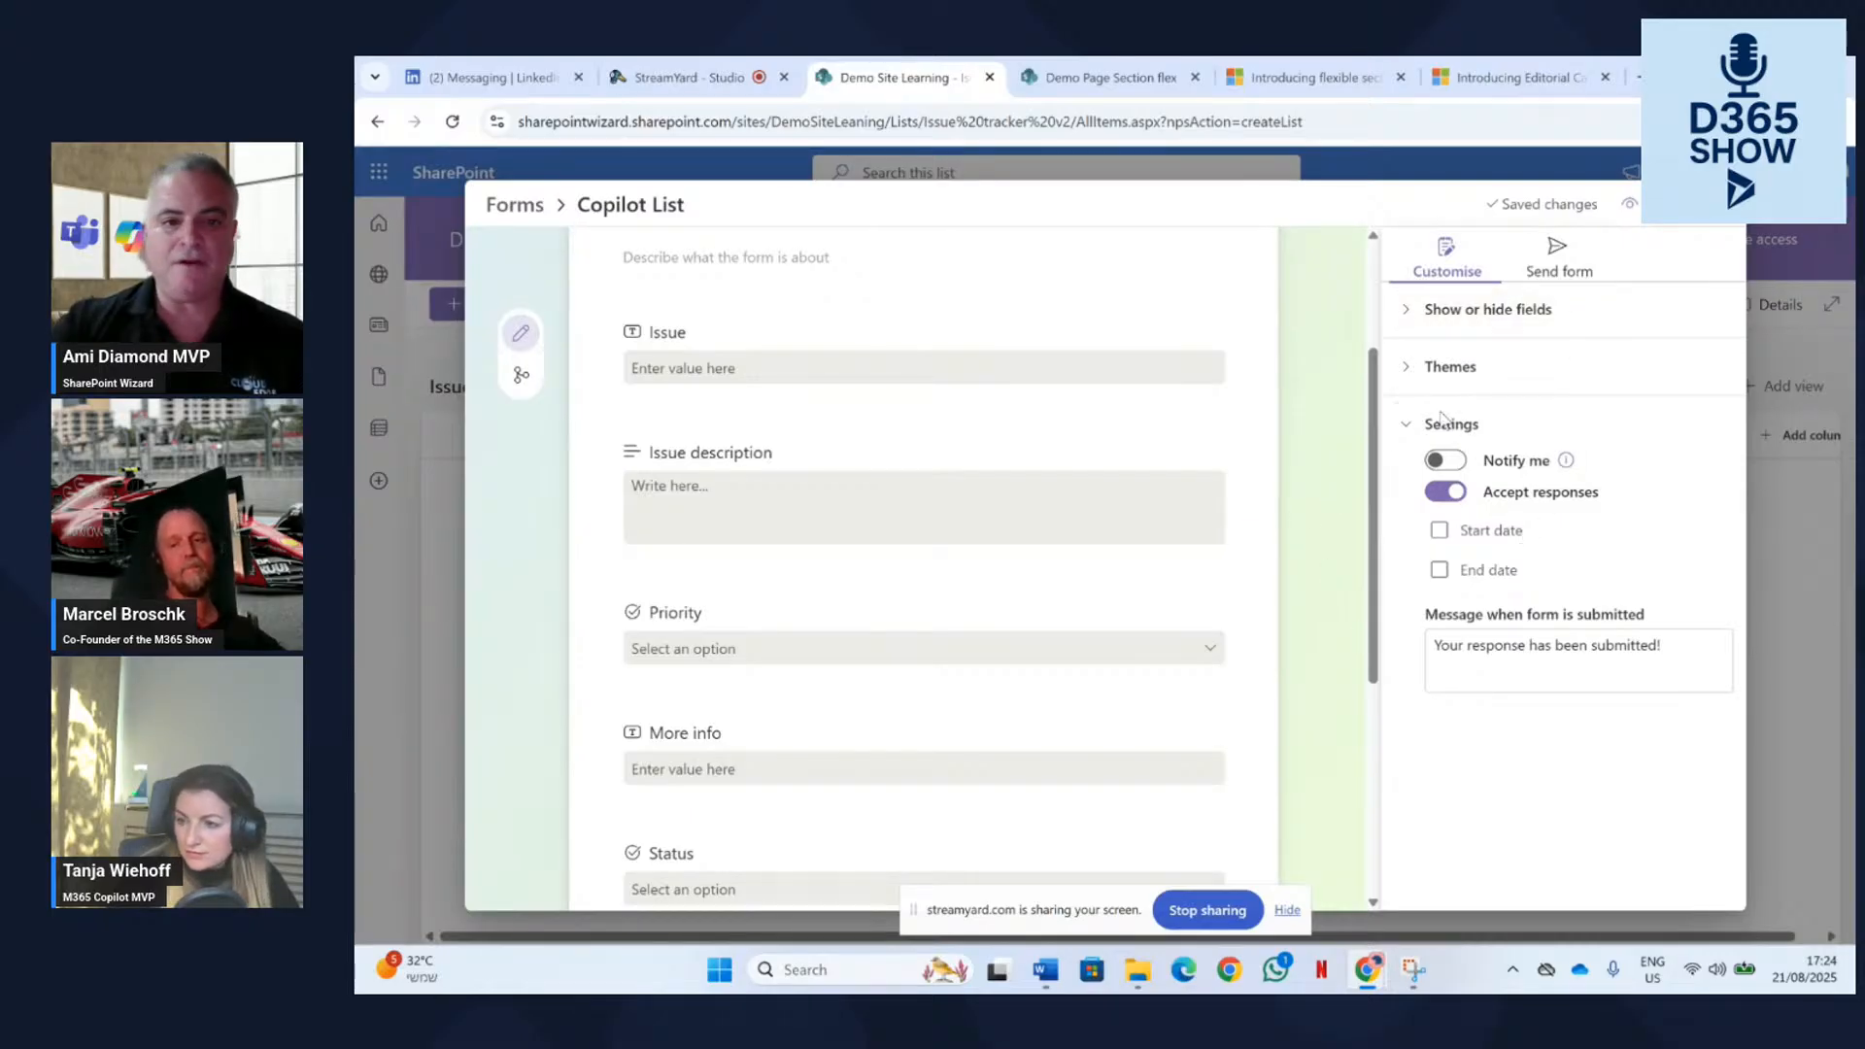
scroll(1120, 507, up, 2)
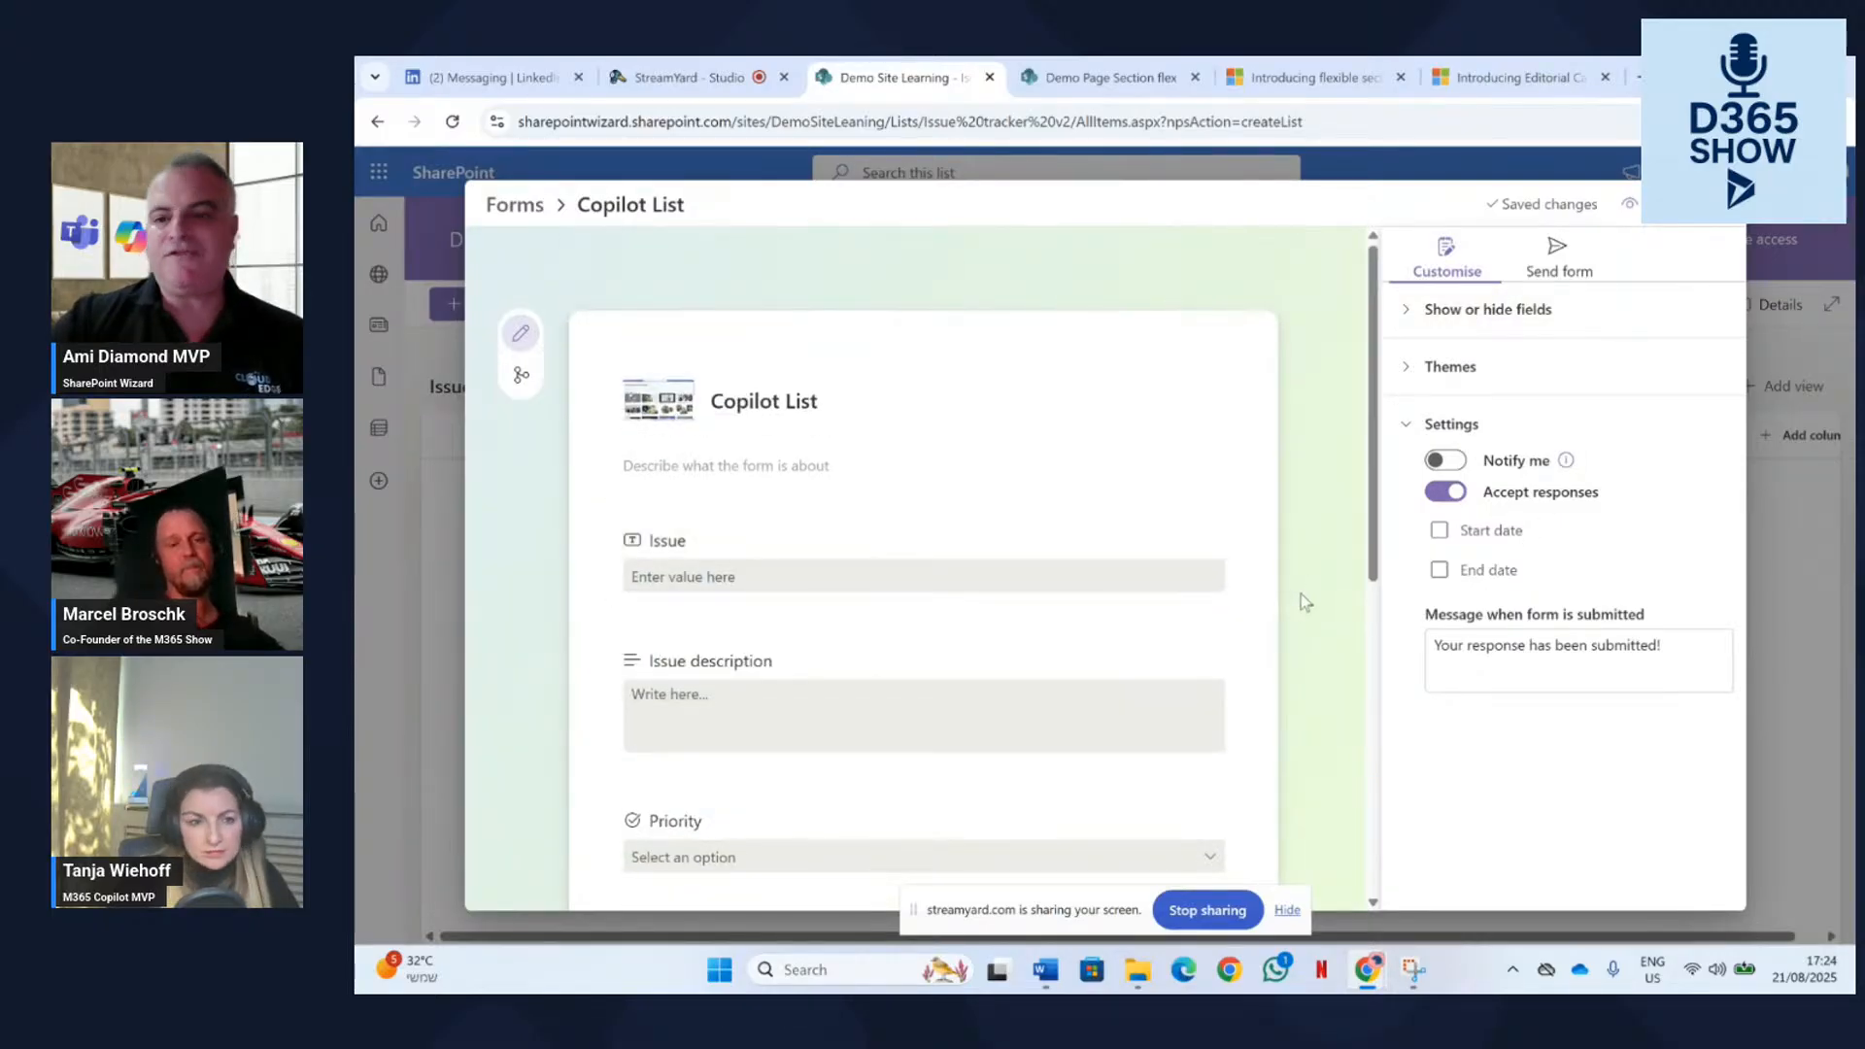
click(521, 378)
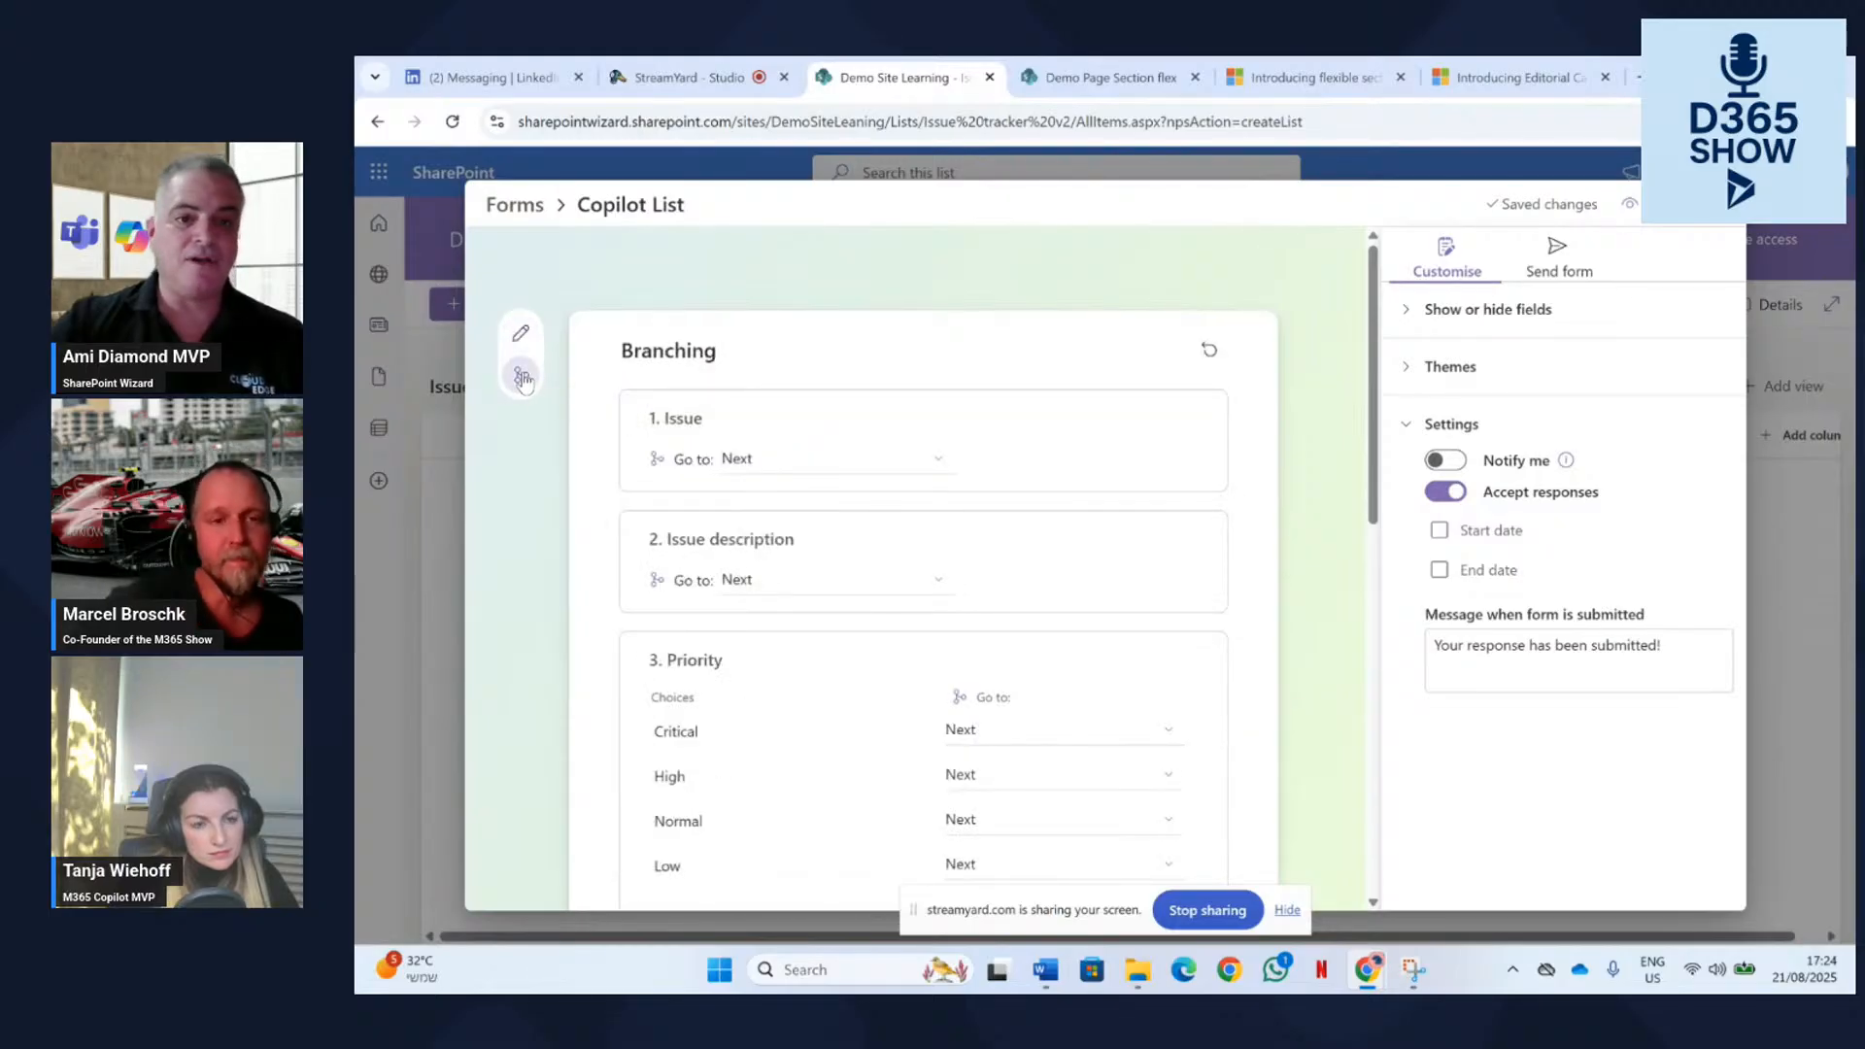
scroll(1042, 622, down, 1)
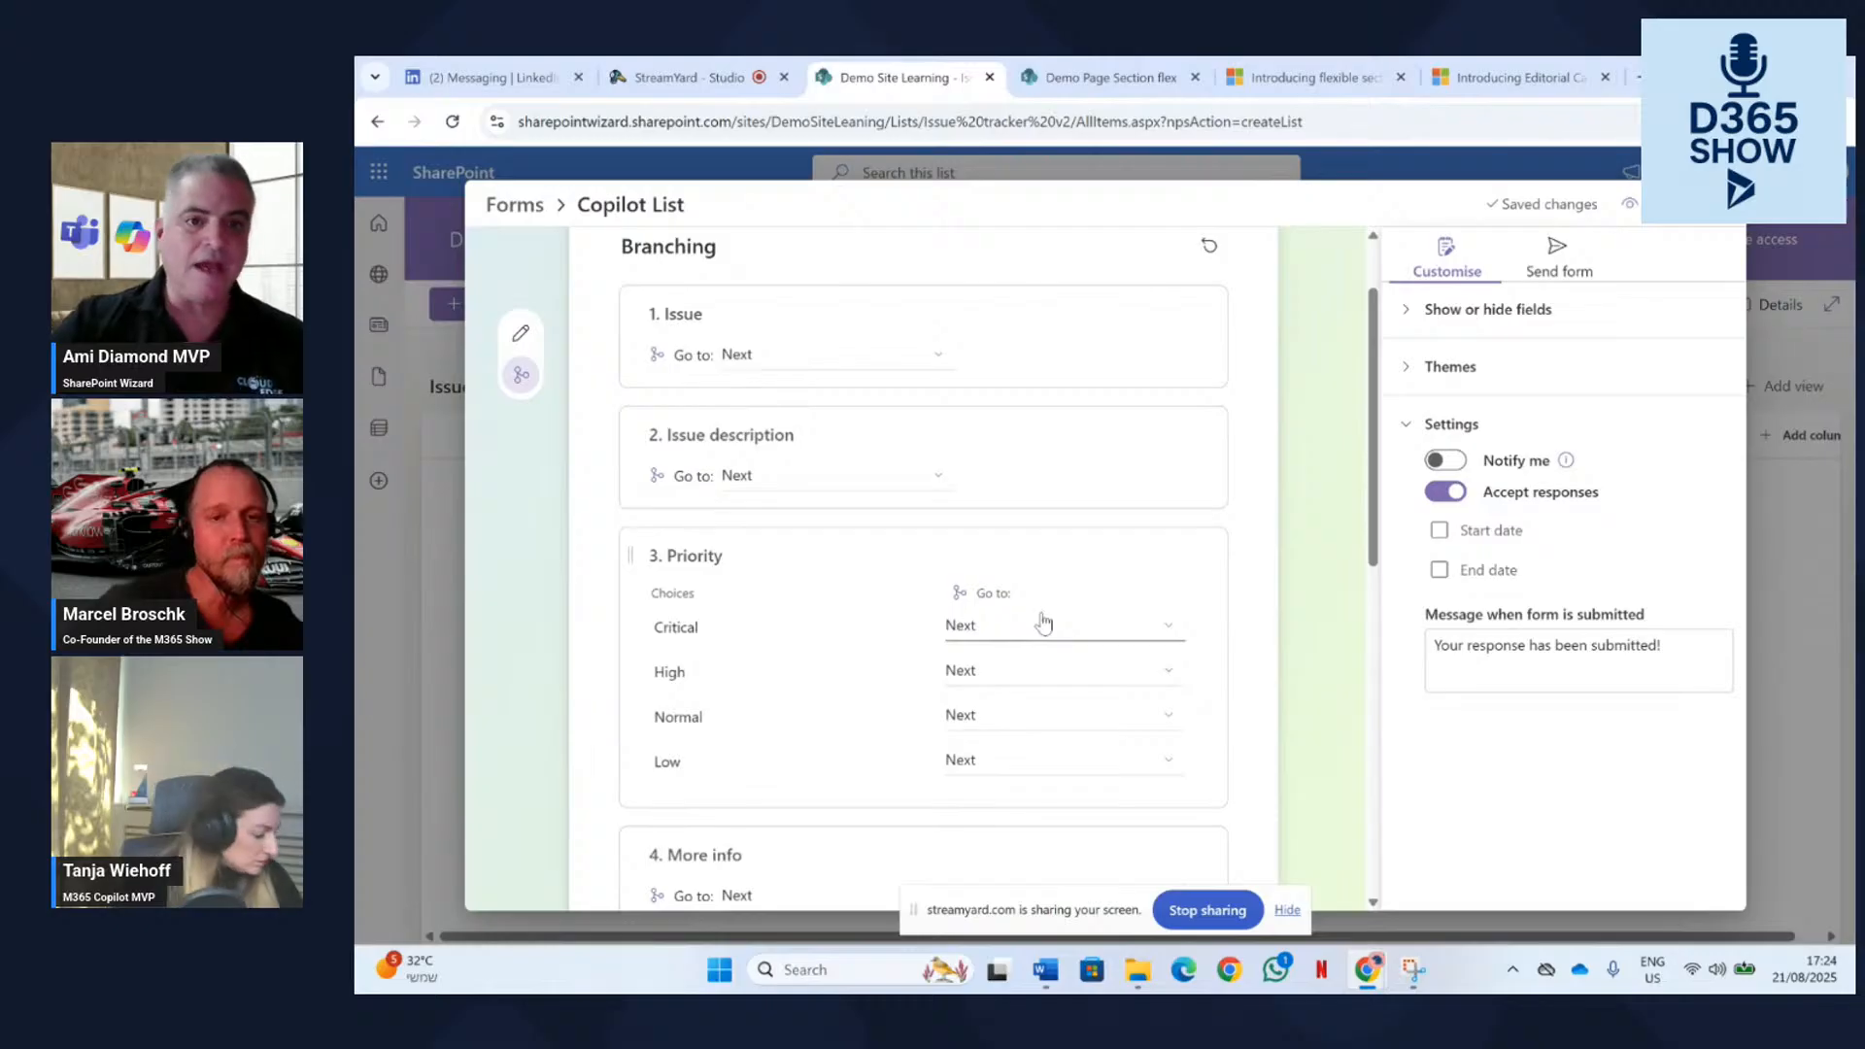
scroll(1042, 622, down, 1)
scroll(1042, 622, down, 1)
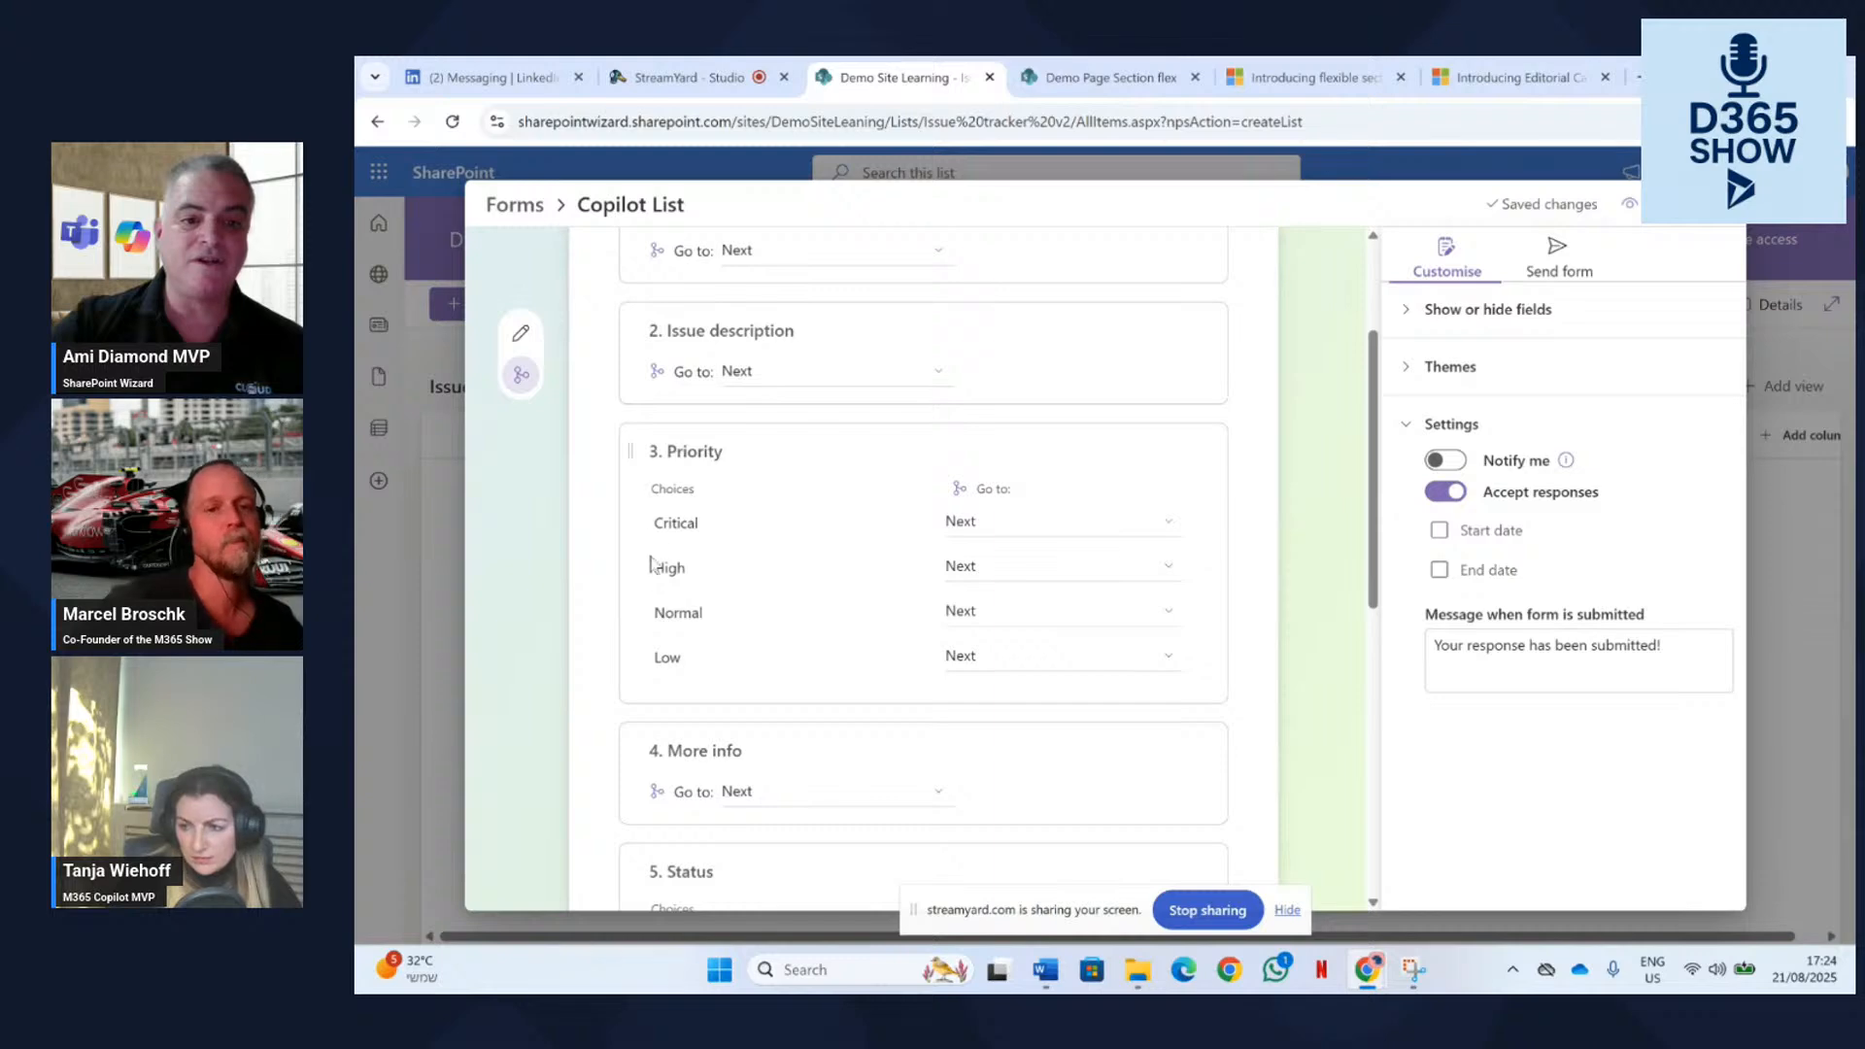
scroll(691, 602, down, 10)
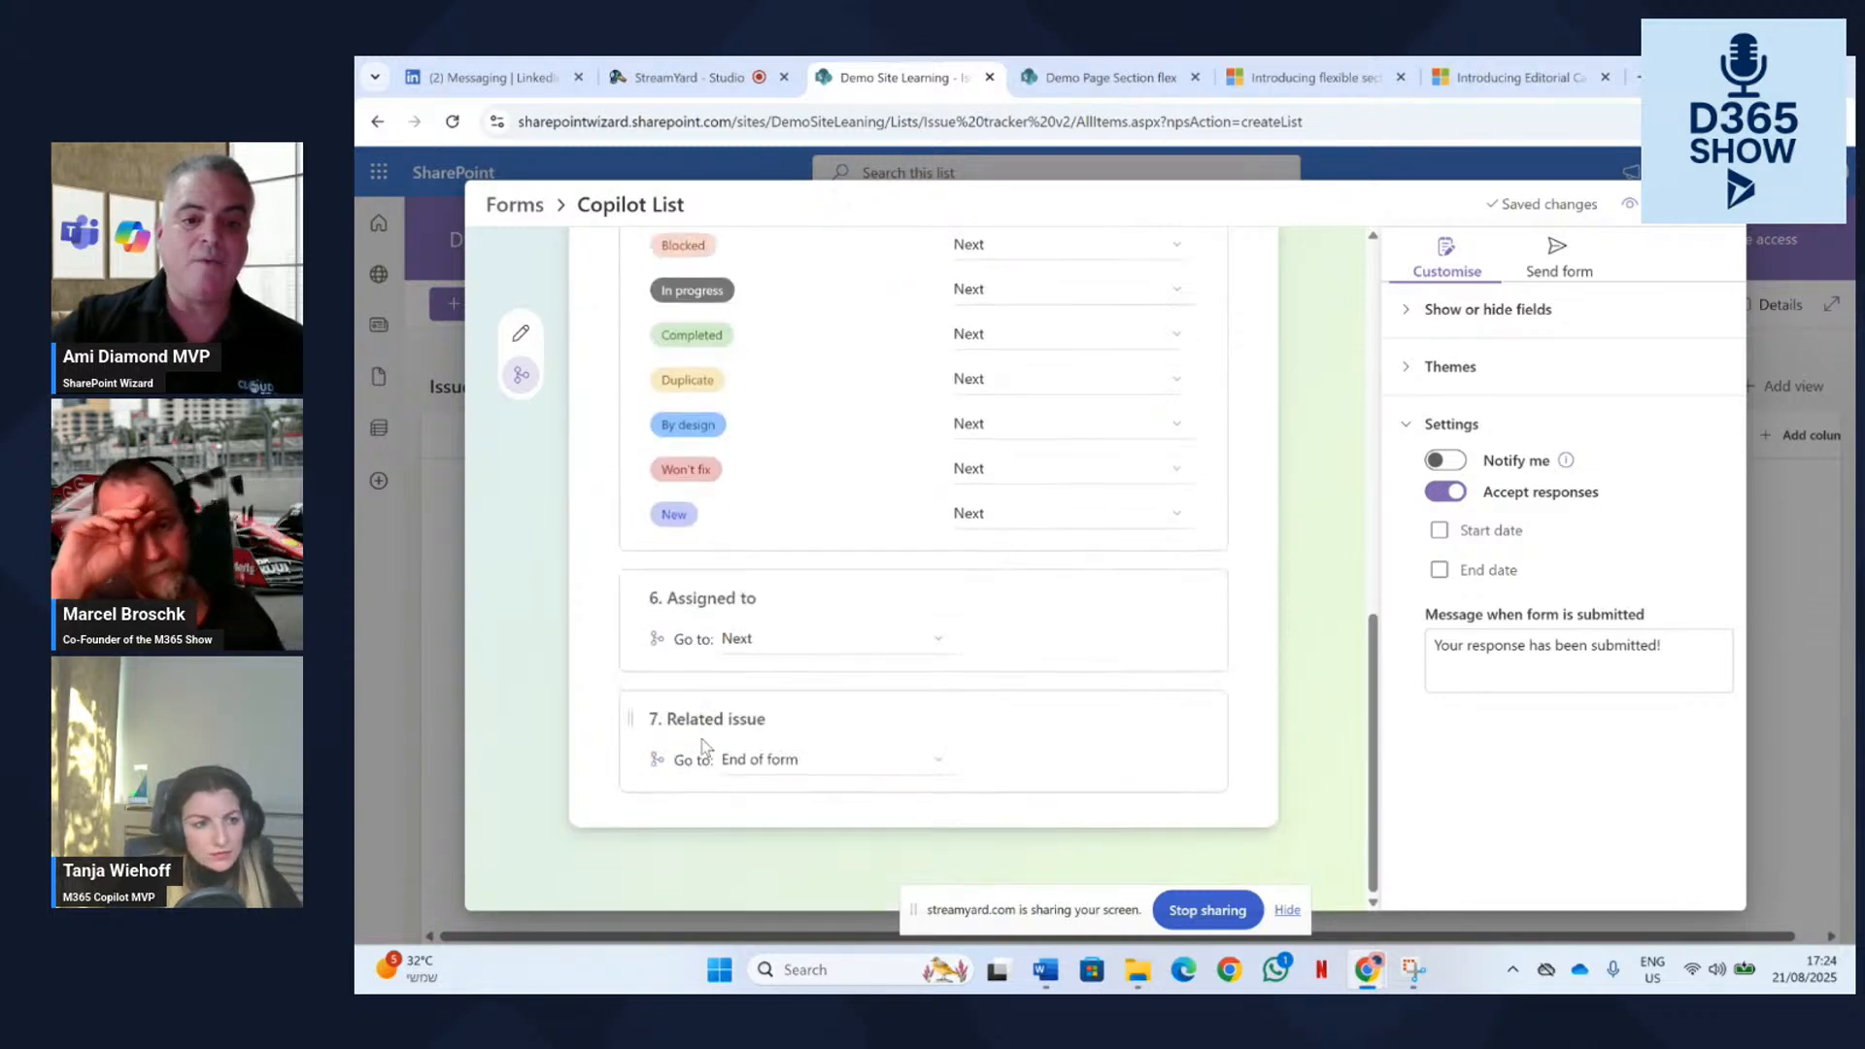
scroll(706, 767, up, 5)
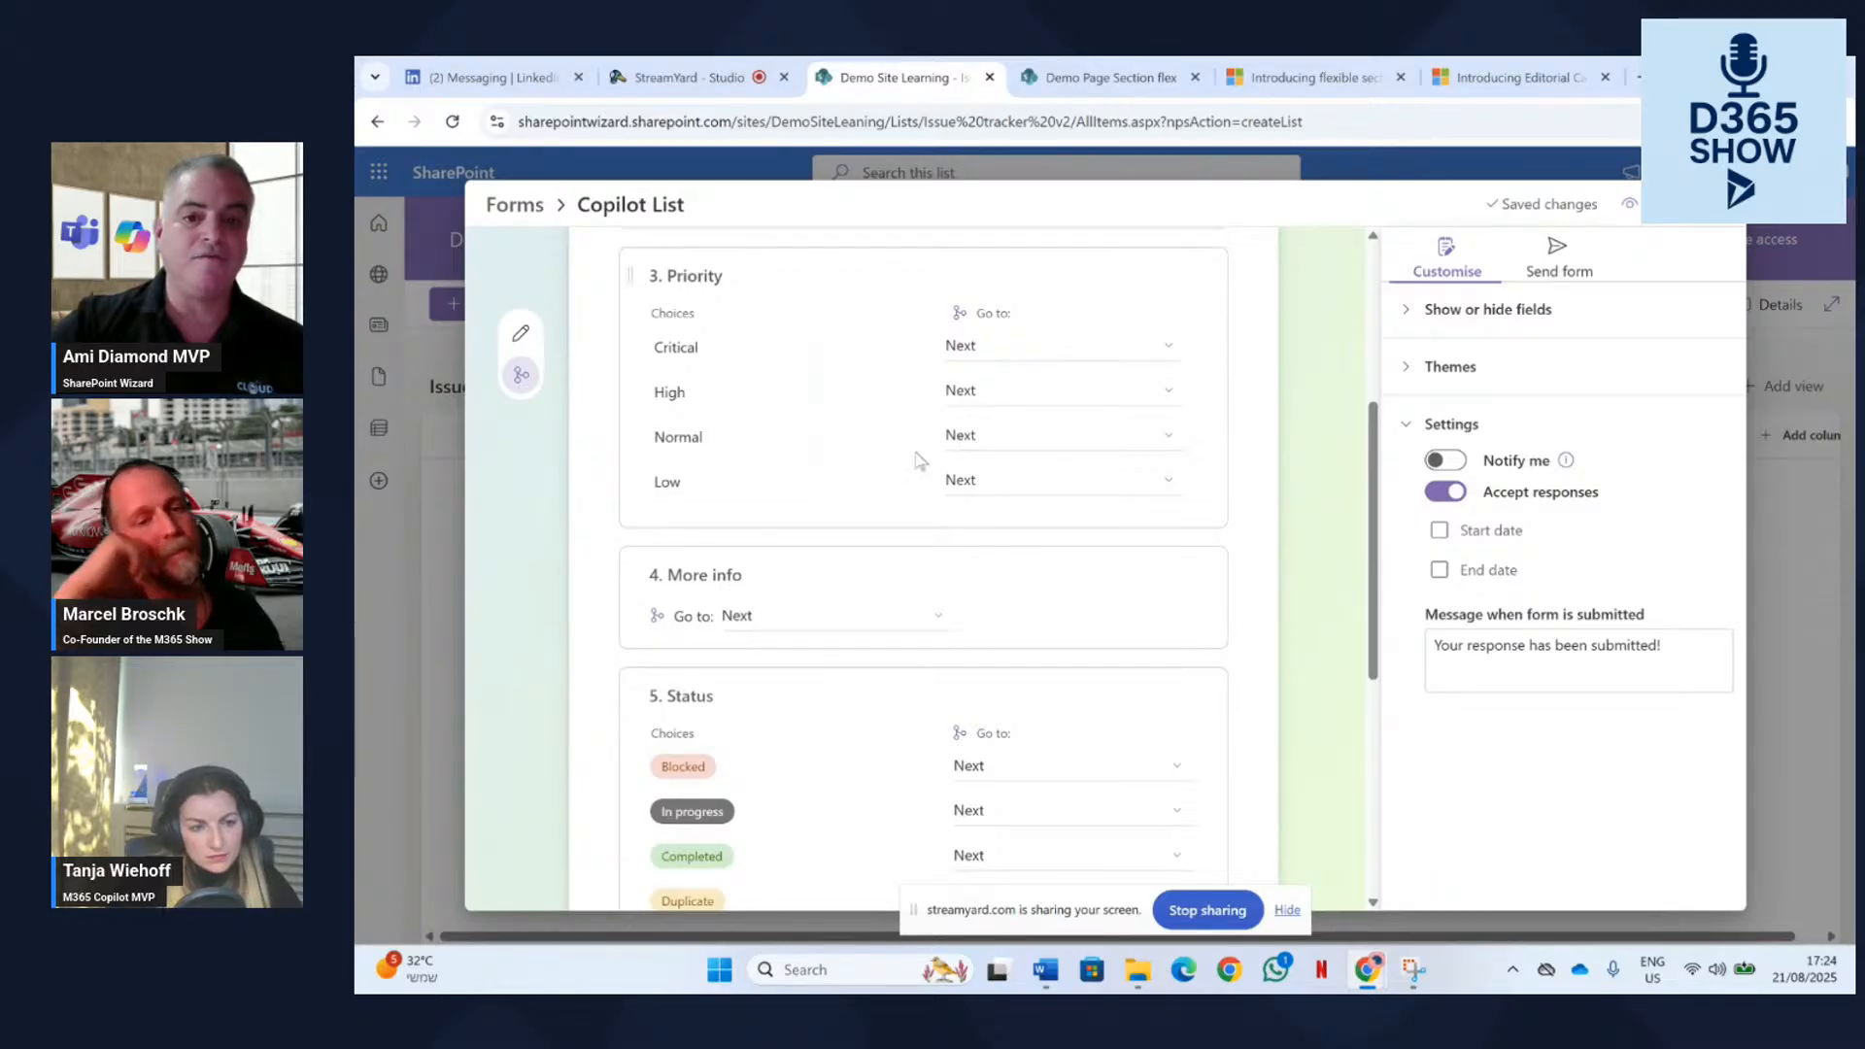
Branch the Priority choices so that Critical and High go to More info, and Normal and Low go to Status.
click(1178, 350)
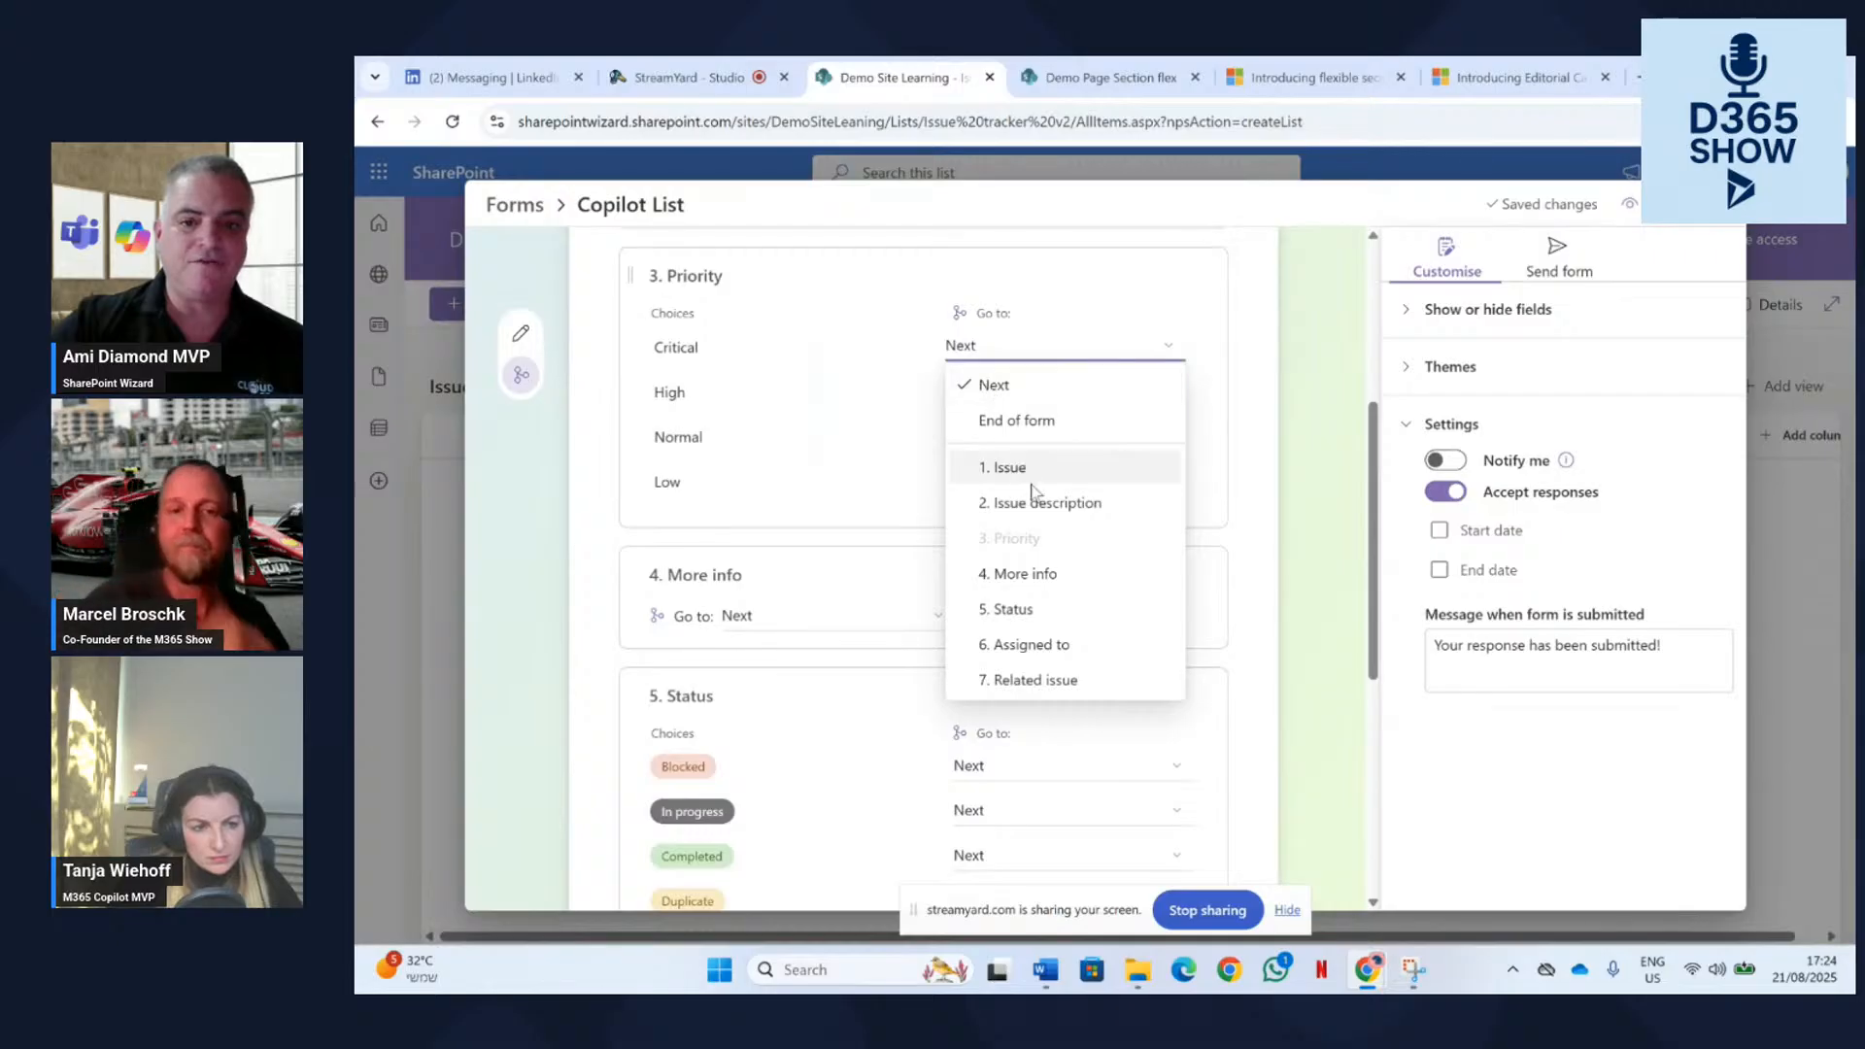
click(1063, 577)
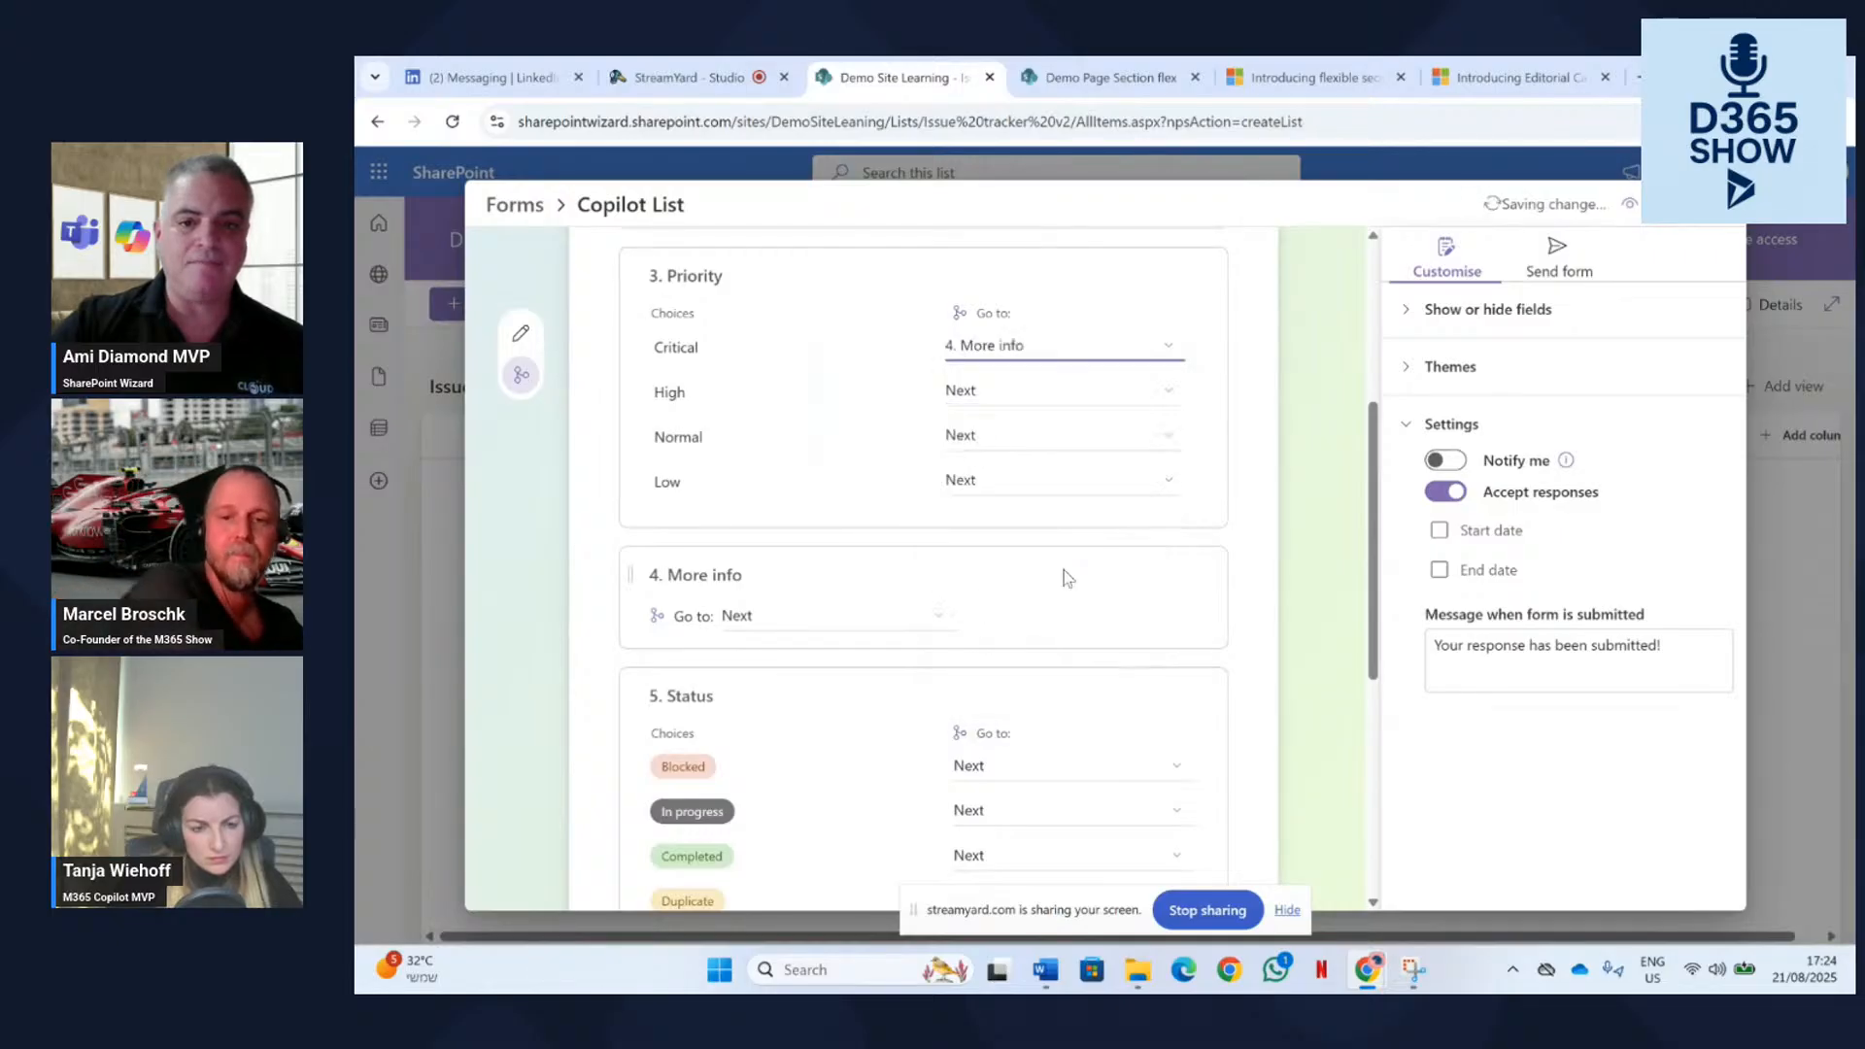
click(1173, 392)
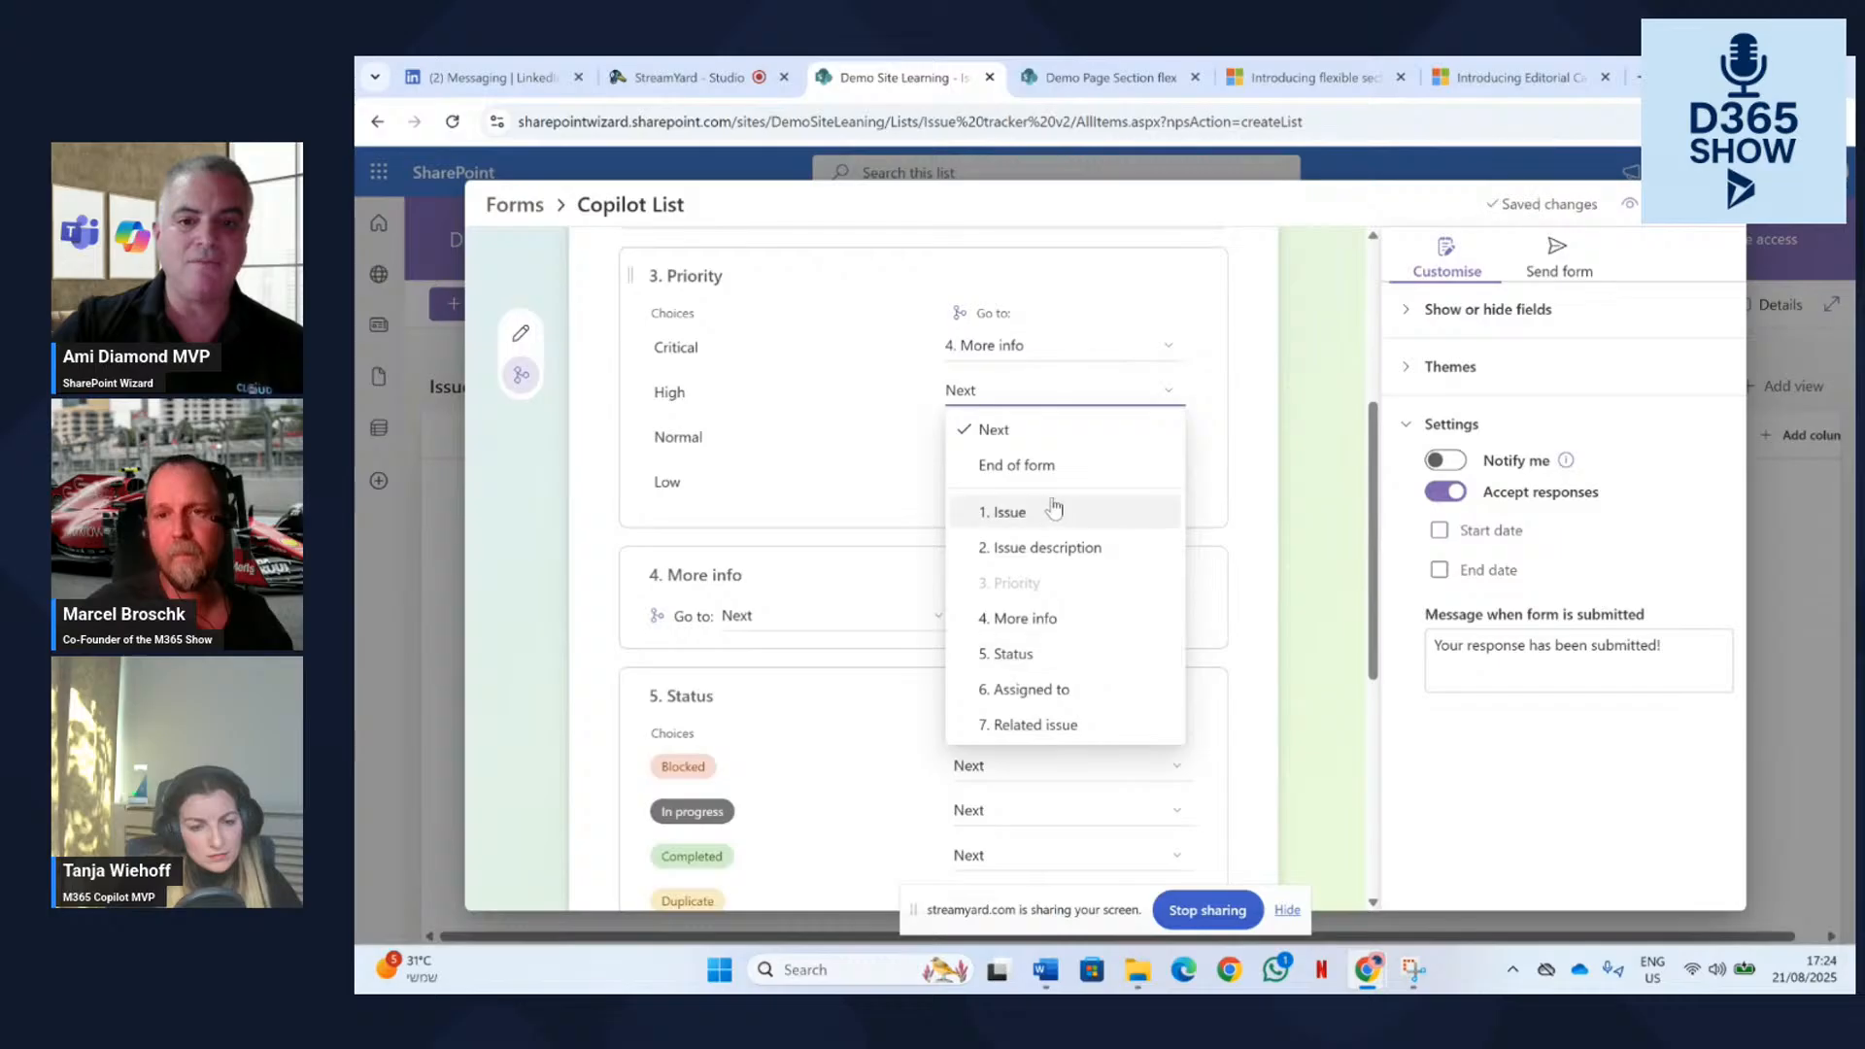
click(1073, 631)
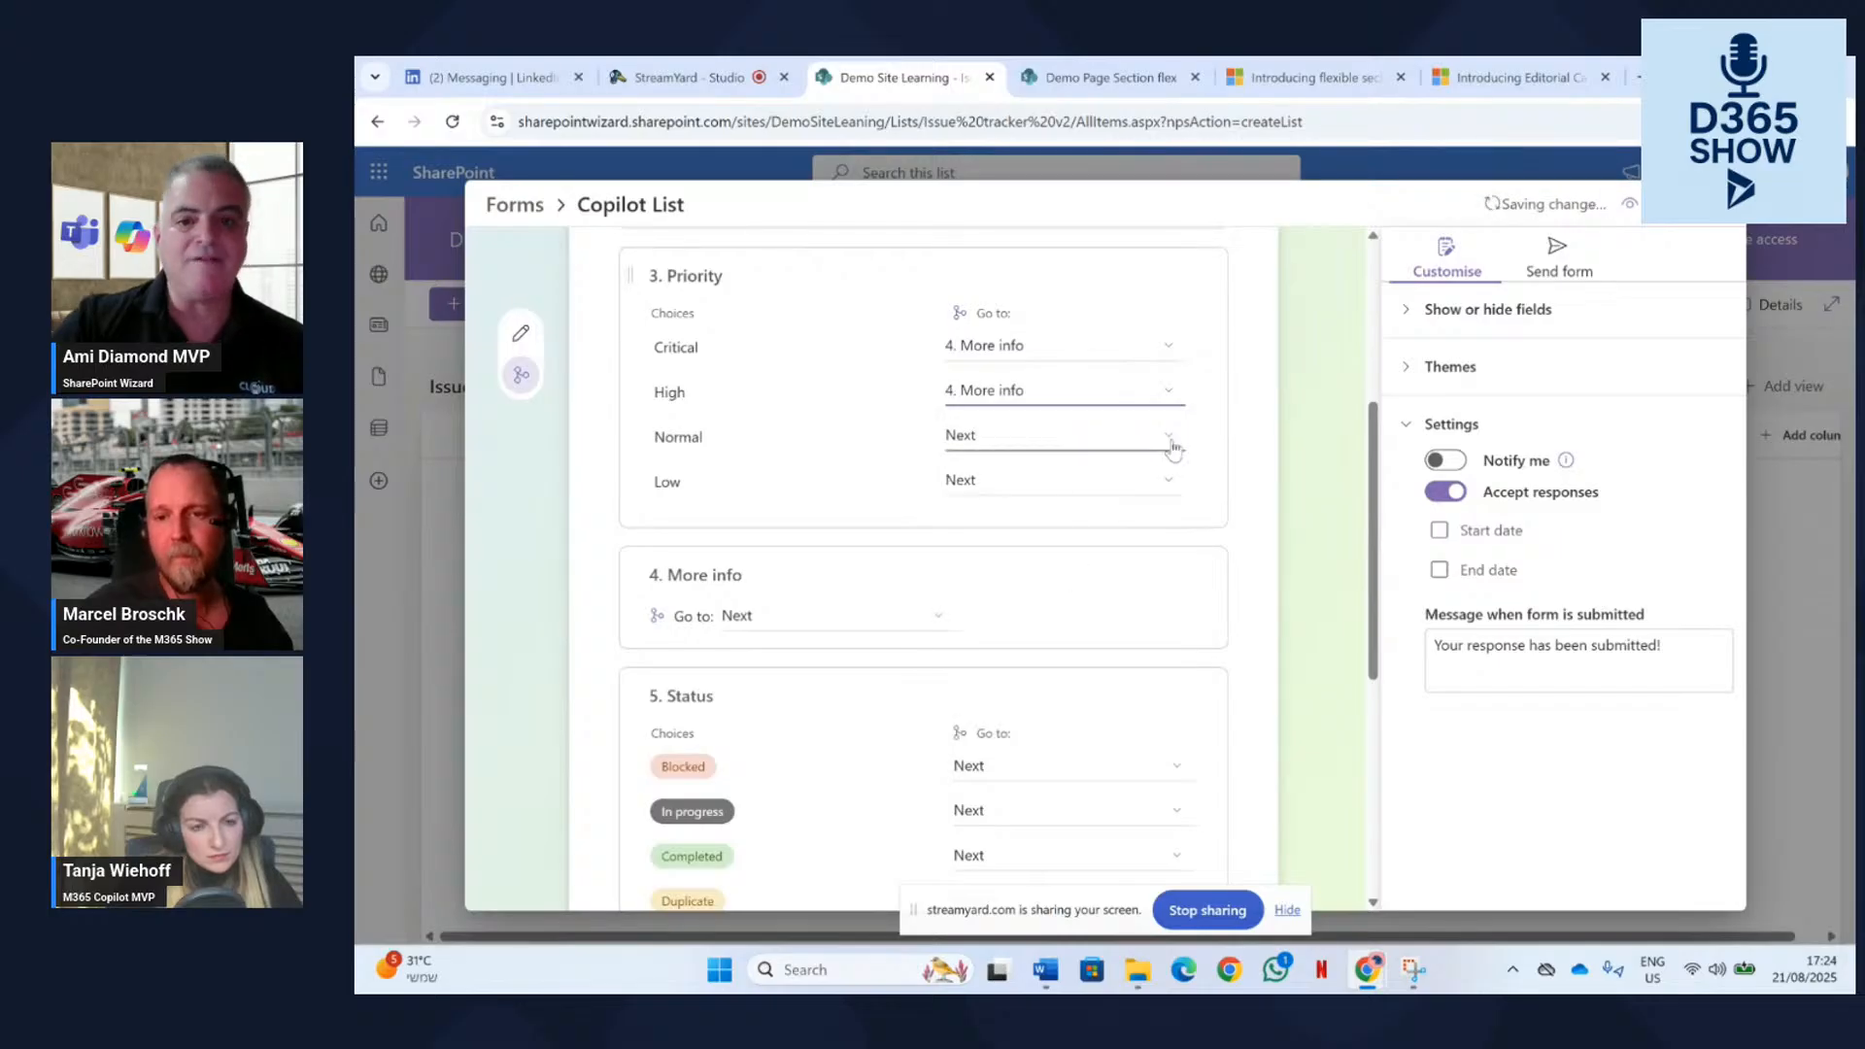
click(1169, 439)
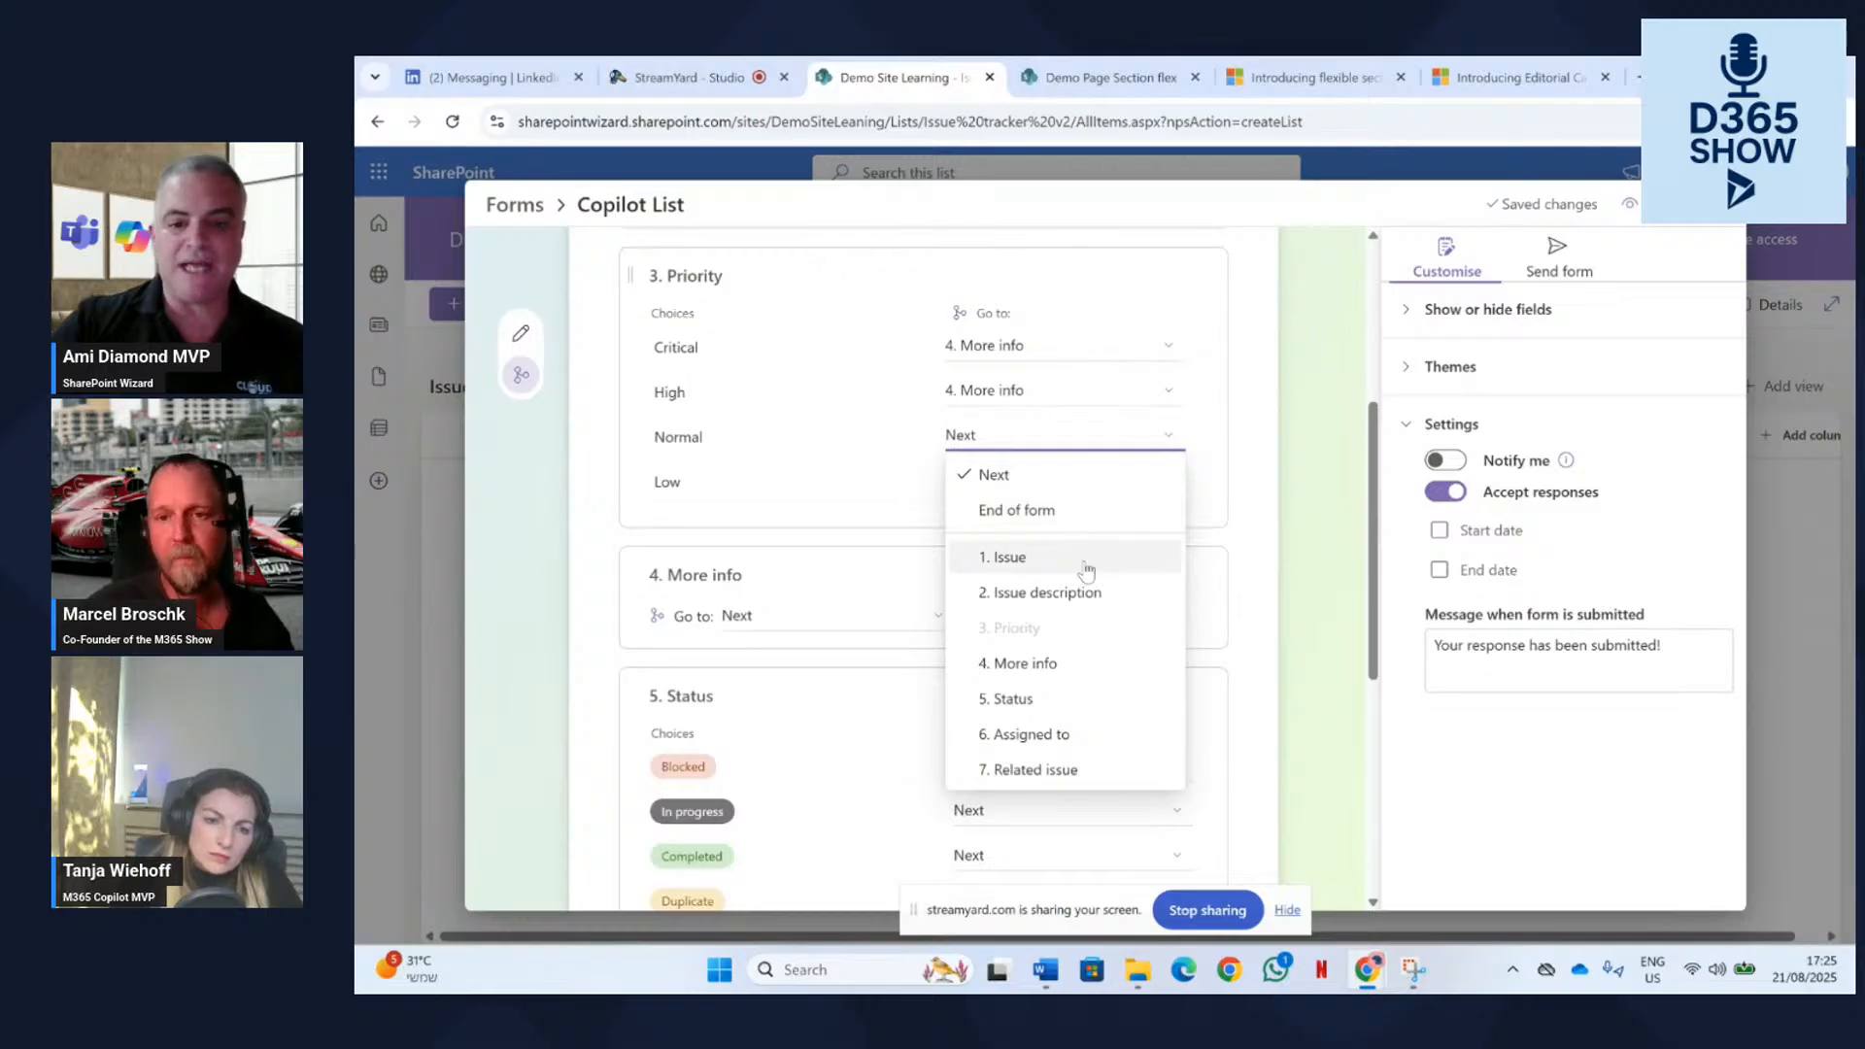
click(1069, 699)
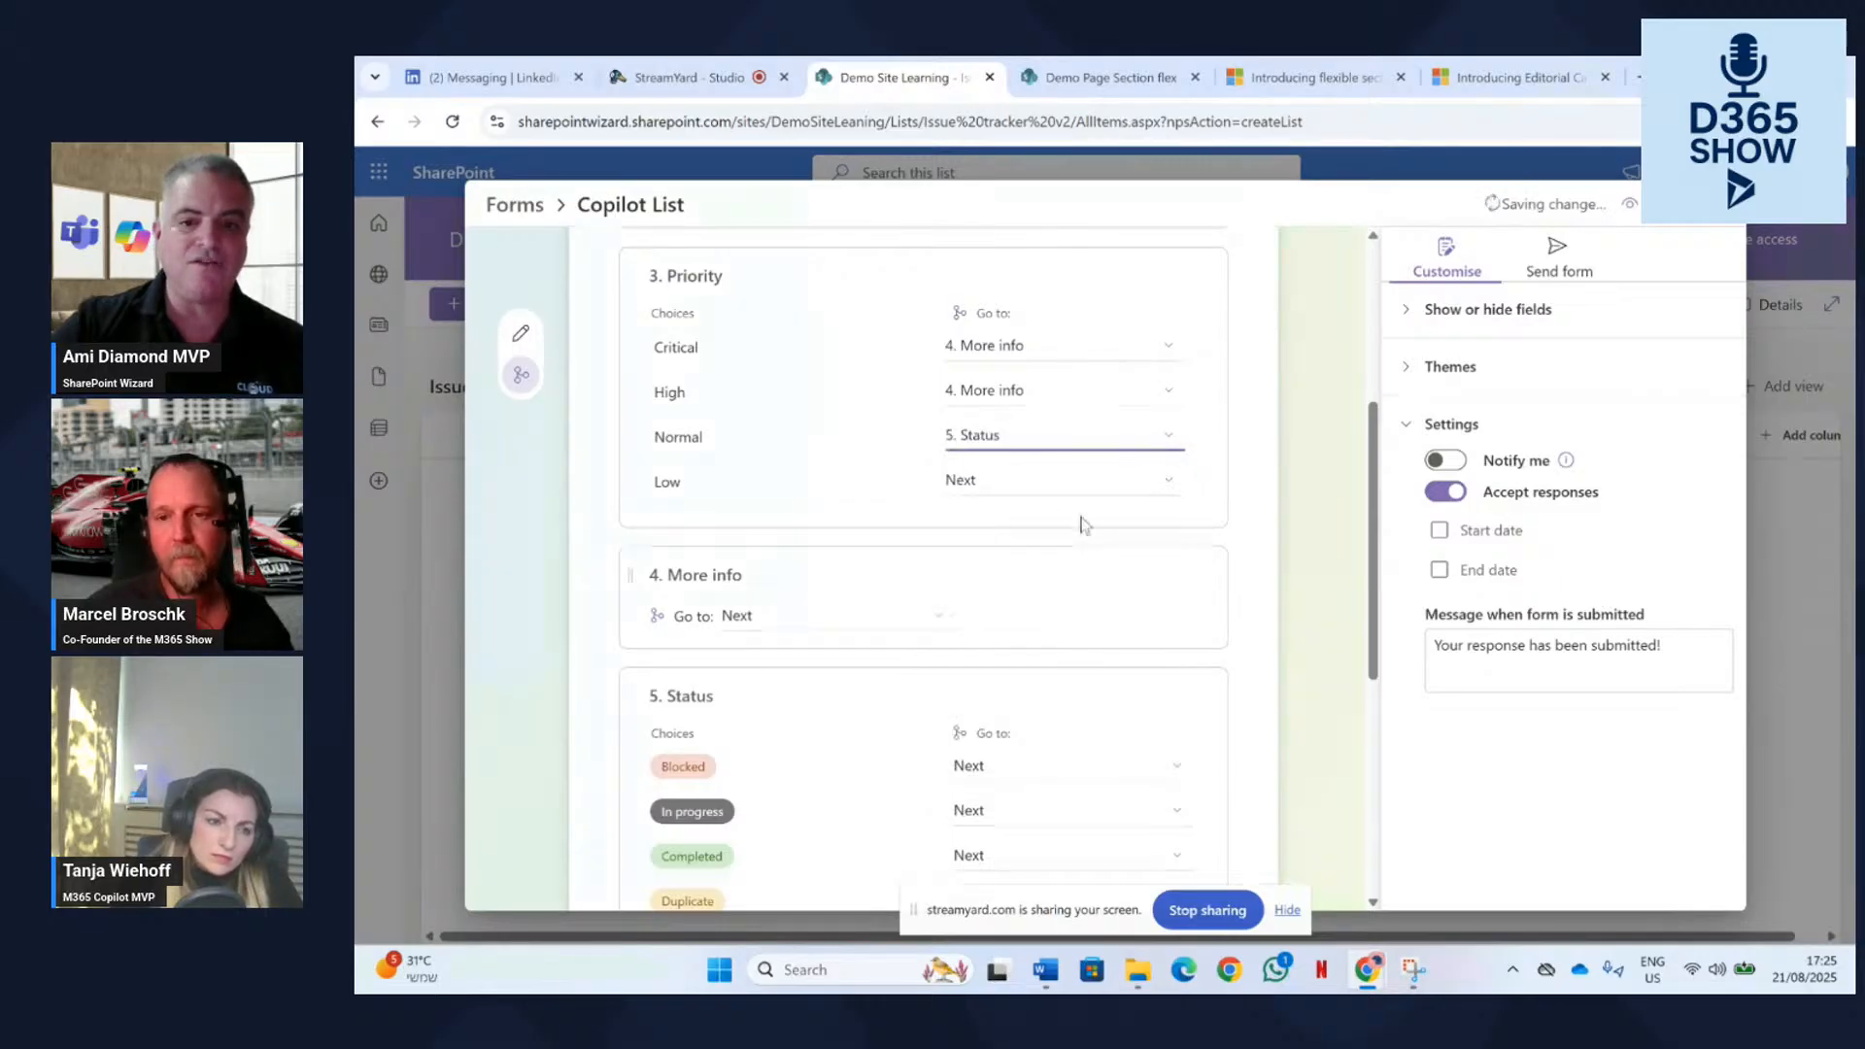
click(1171, 485)
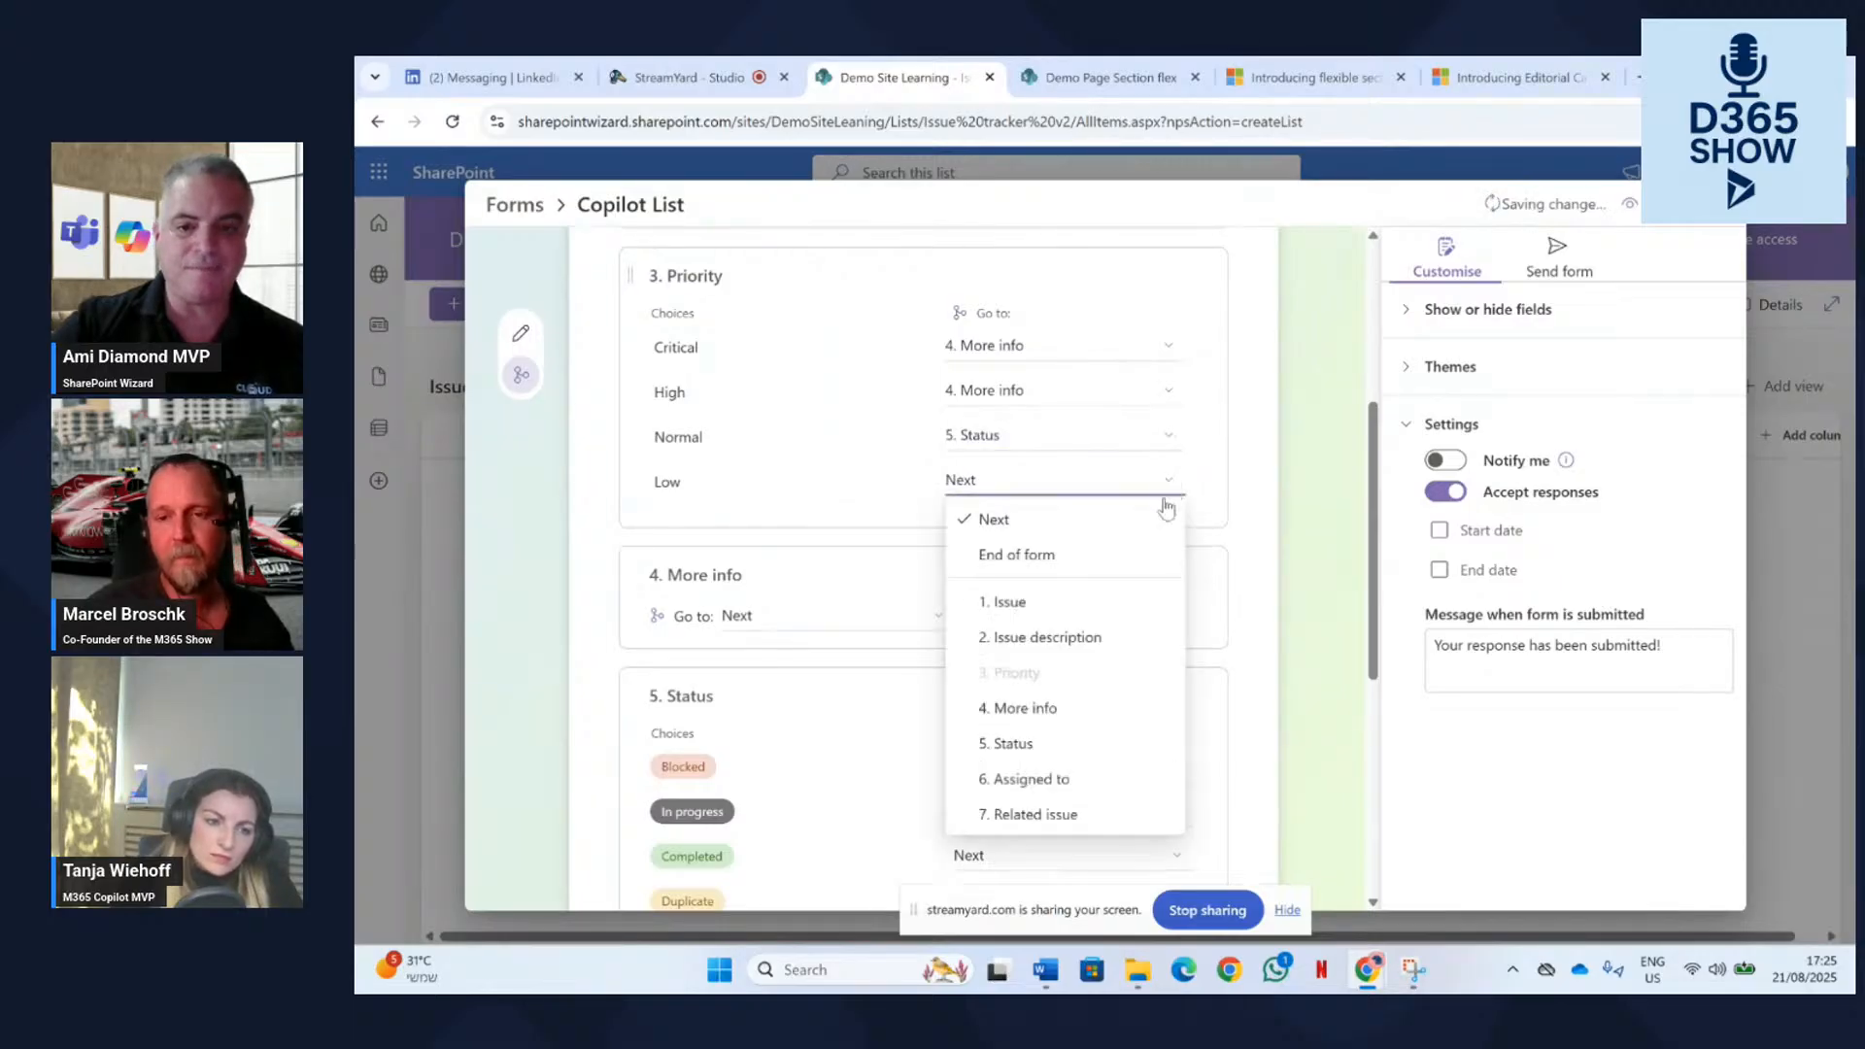
click(1072, 746)
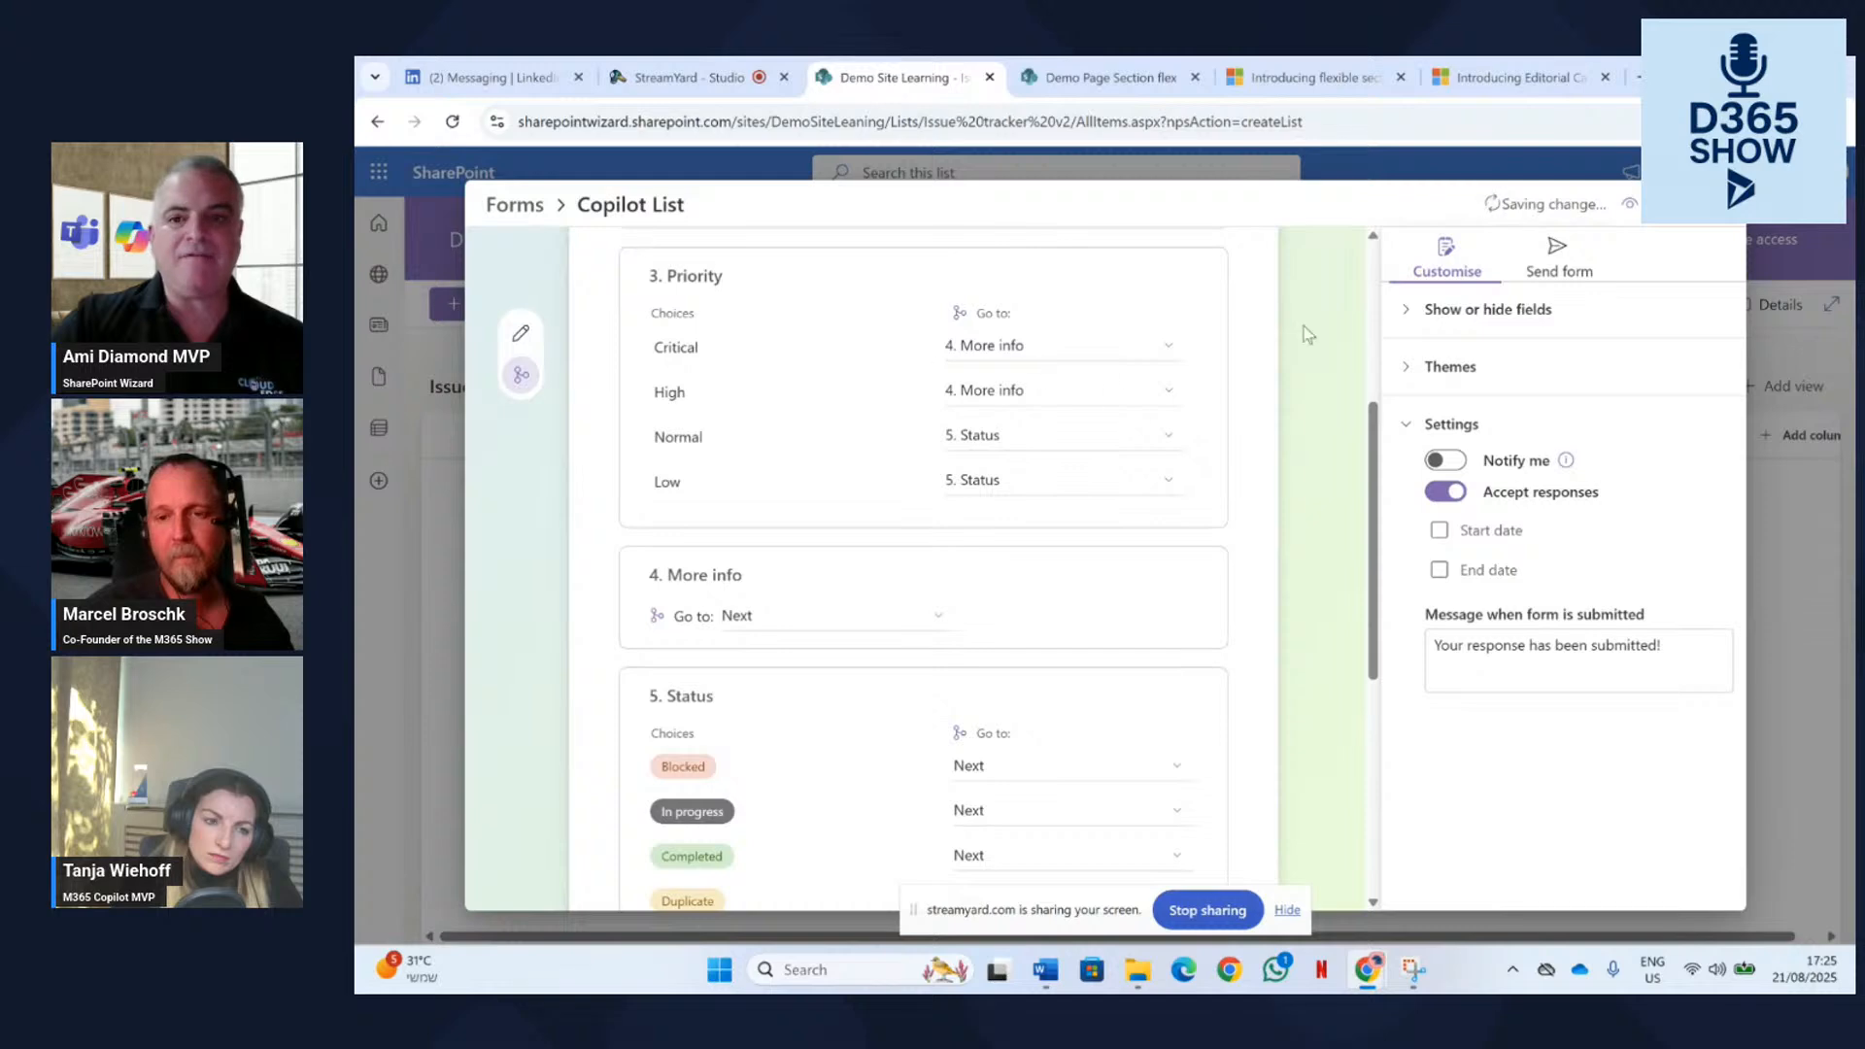
Preview the form and fill in "33" as the Issue and "asdasd" as the Issue description.
click(1630, 204)
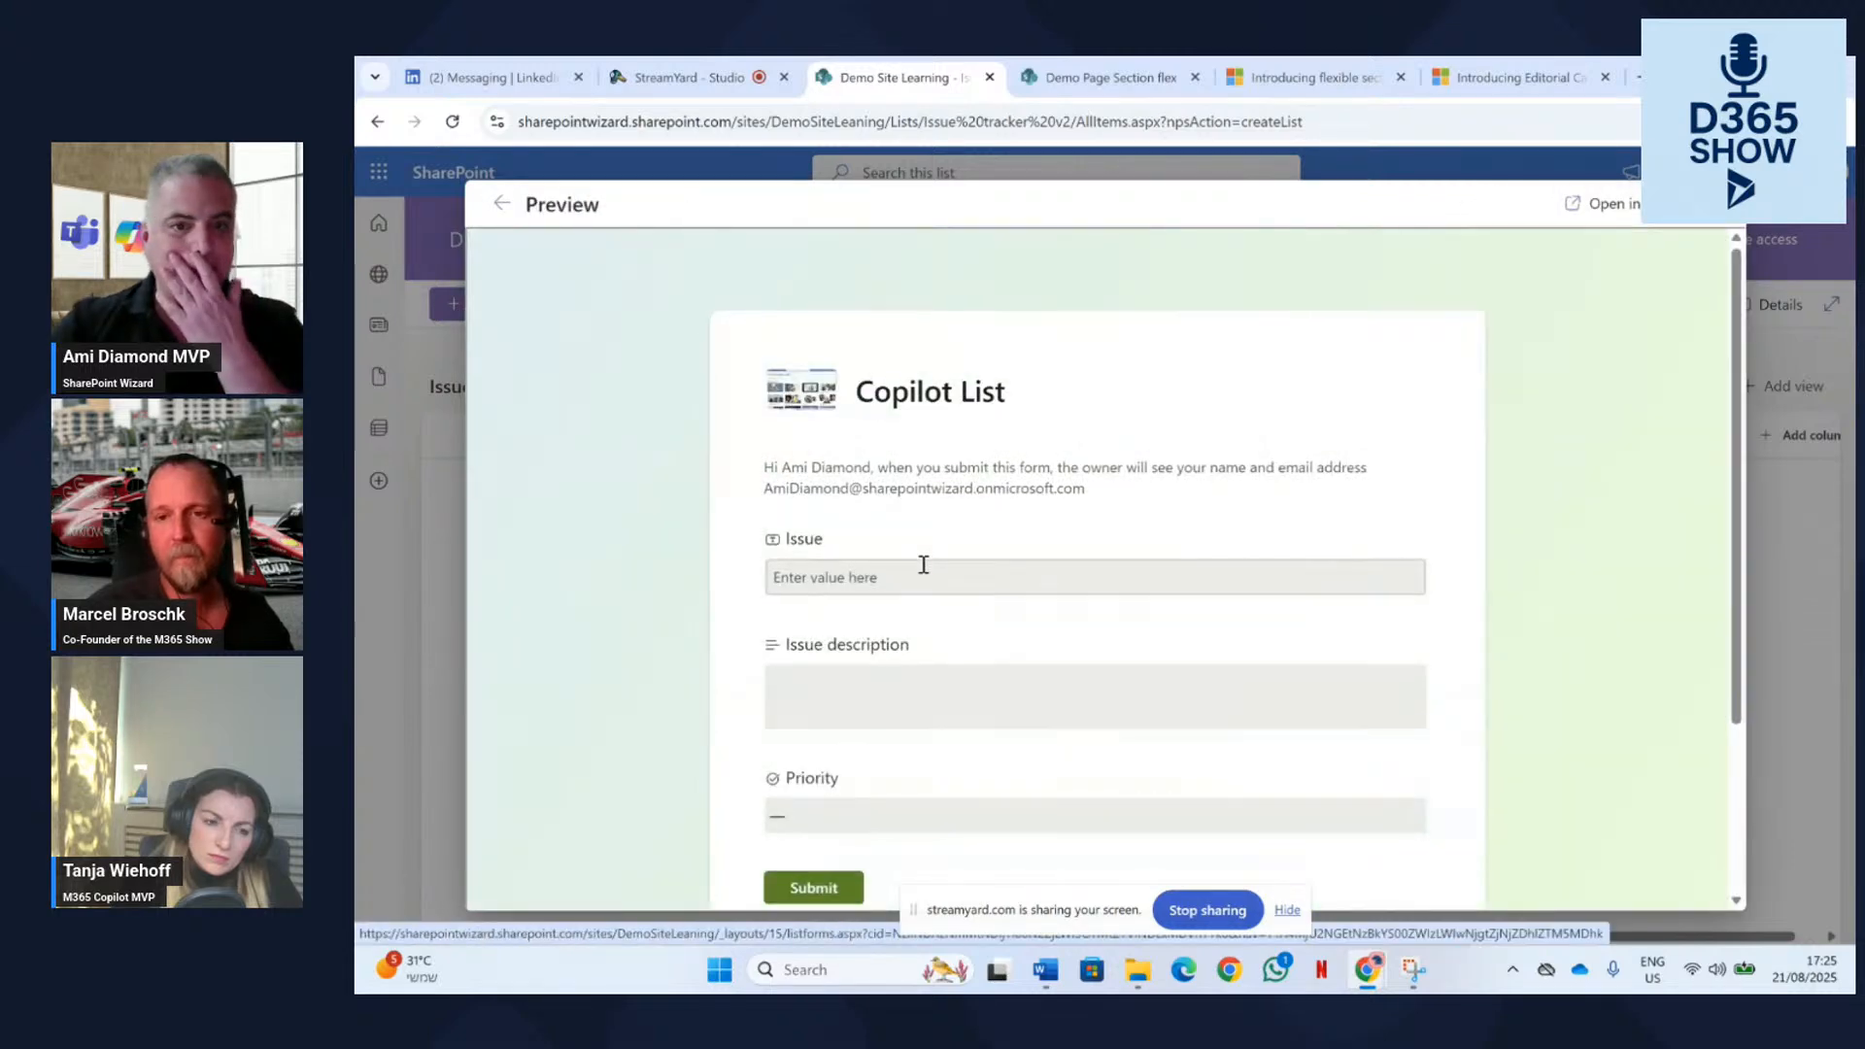
scroll(924, 554, down, 3)
scroll(924, 577, up, 3)
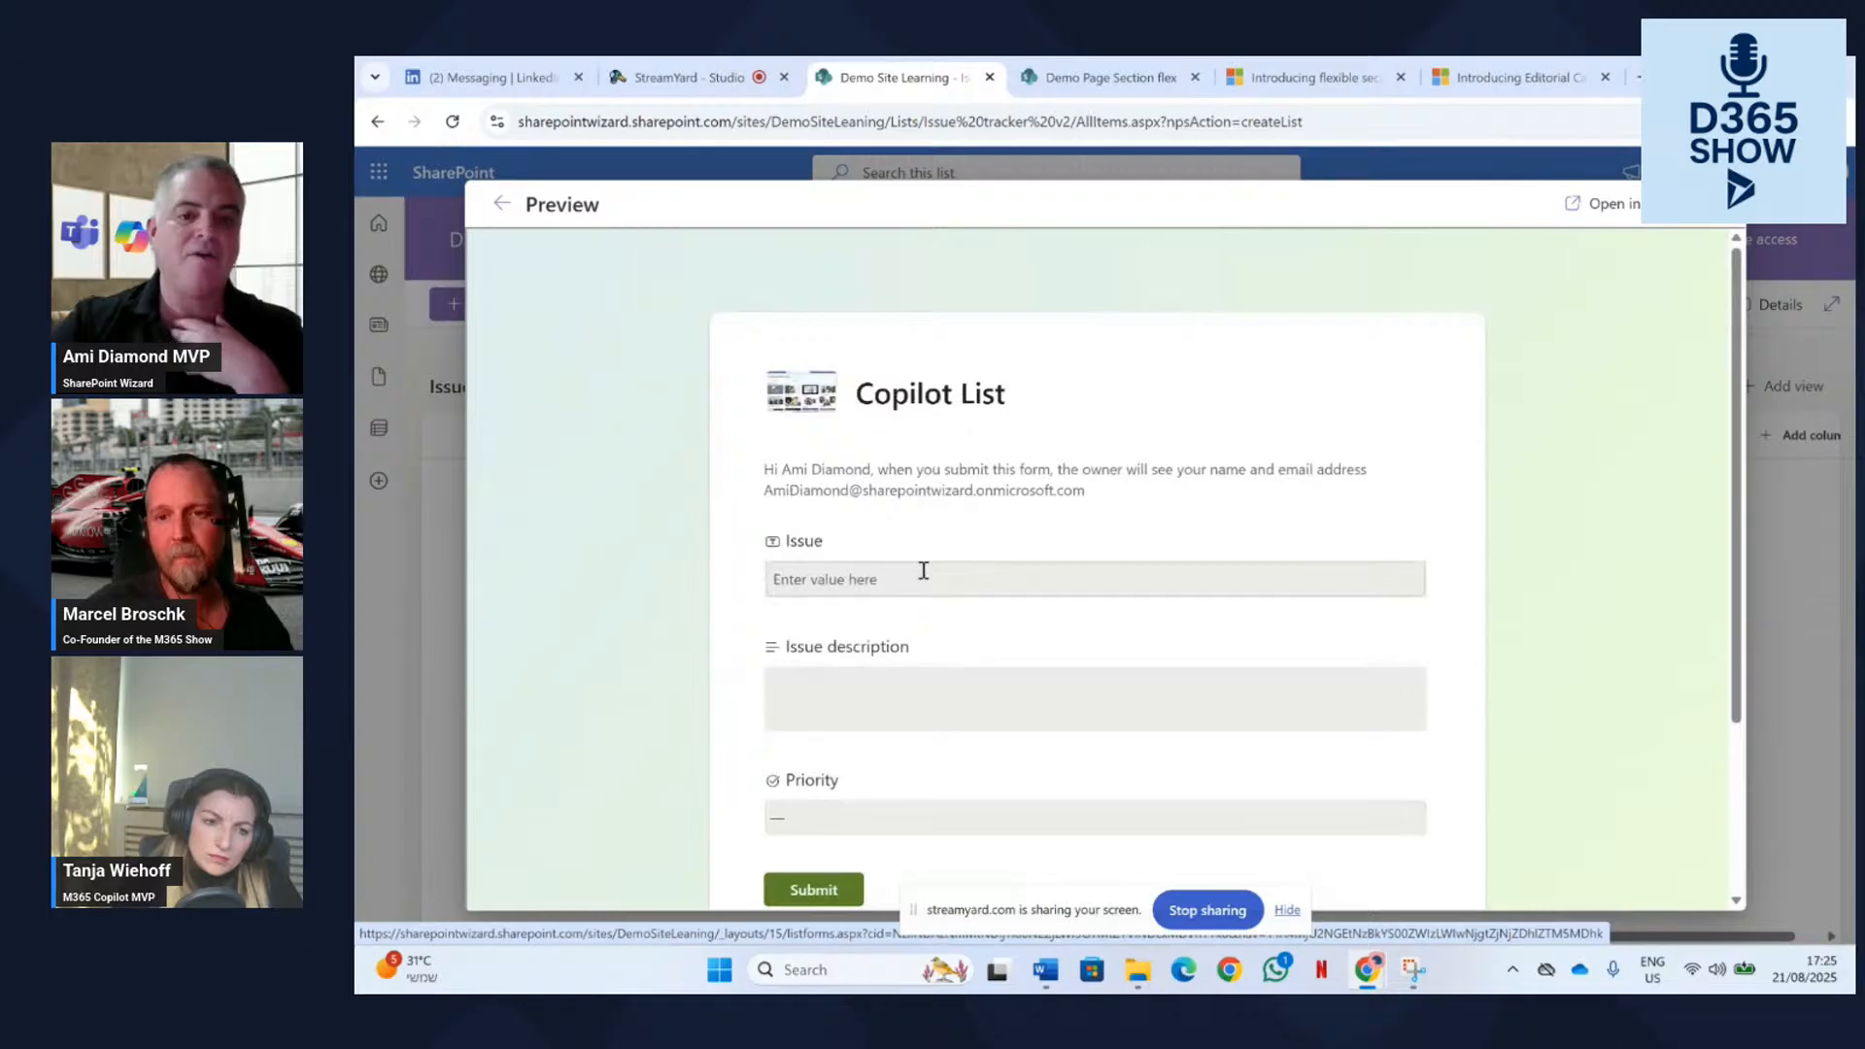
click(908, 581)
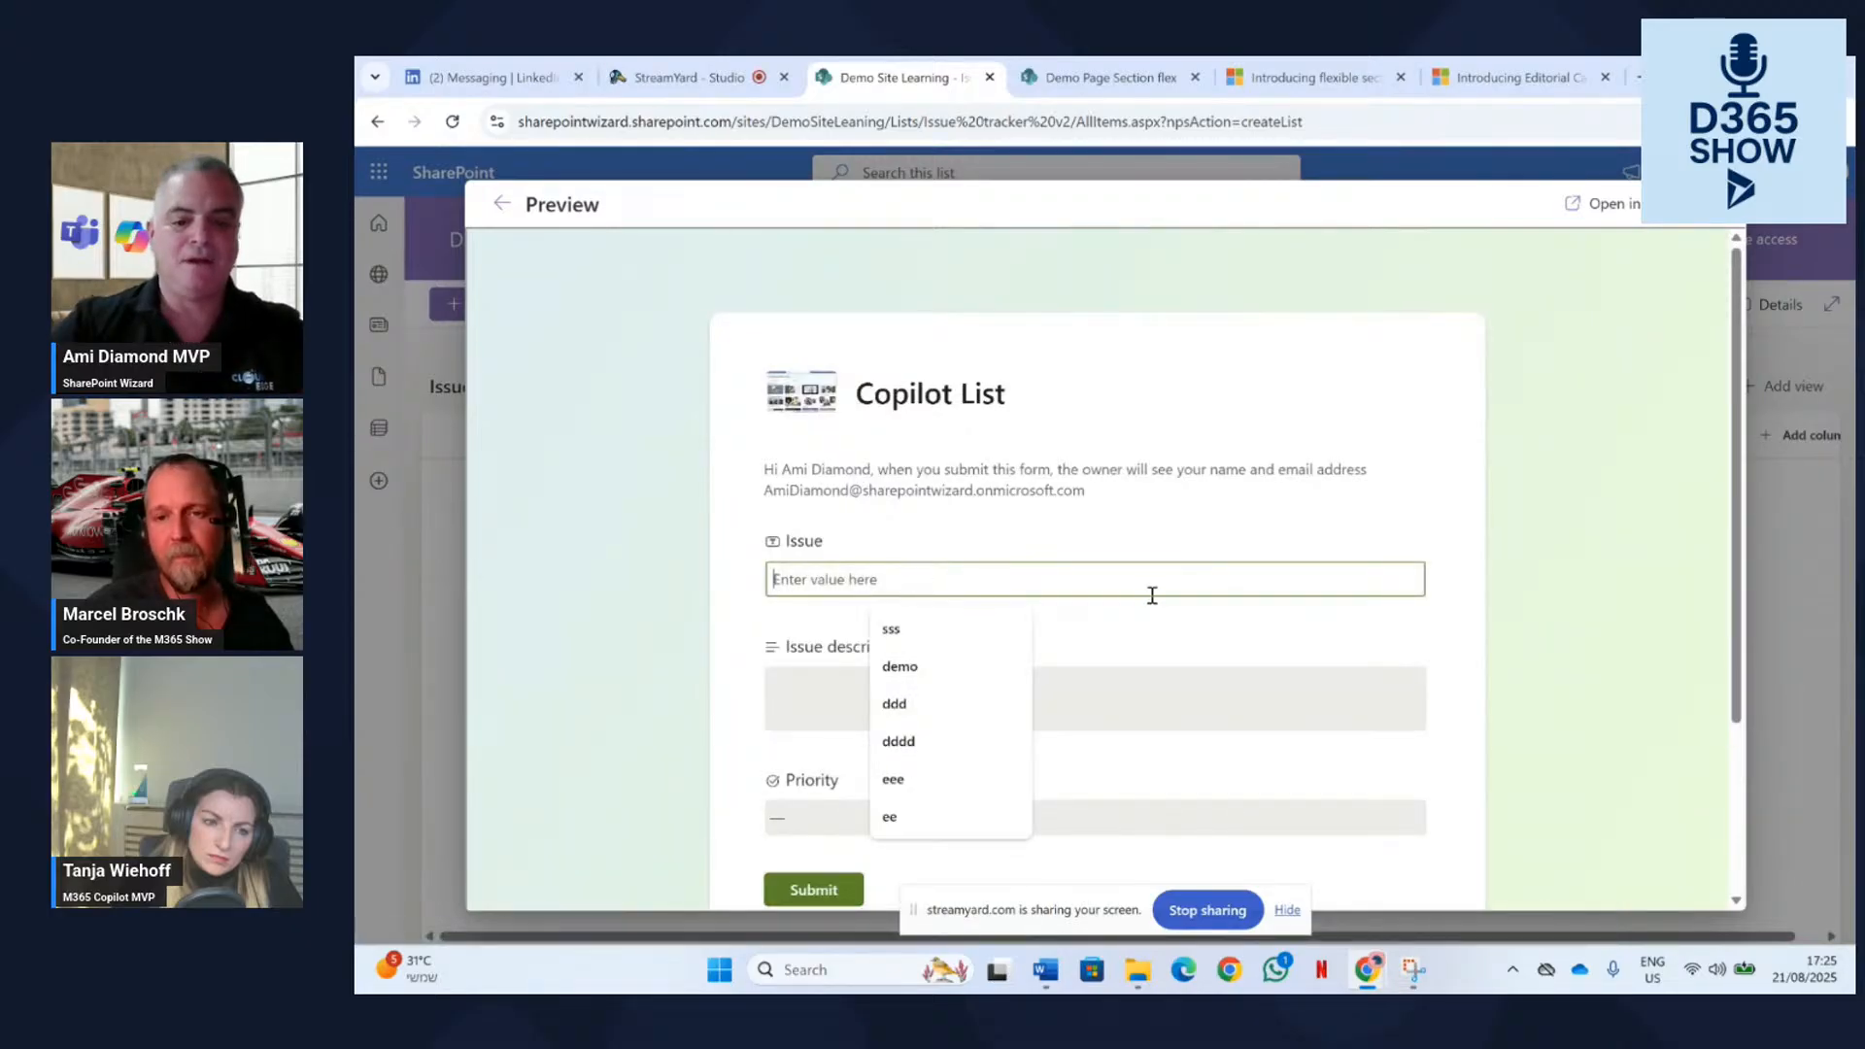
text(33)
click(1034, 697)
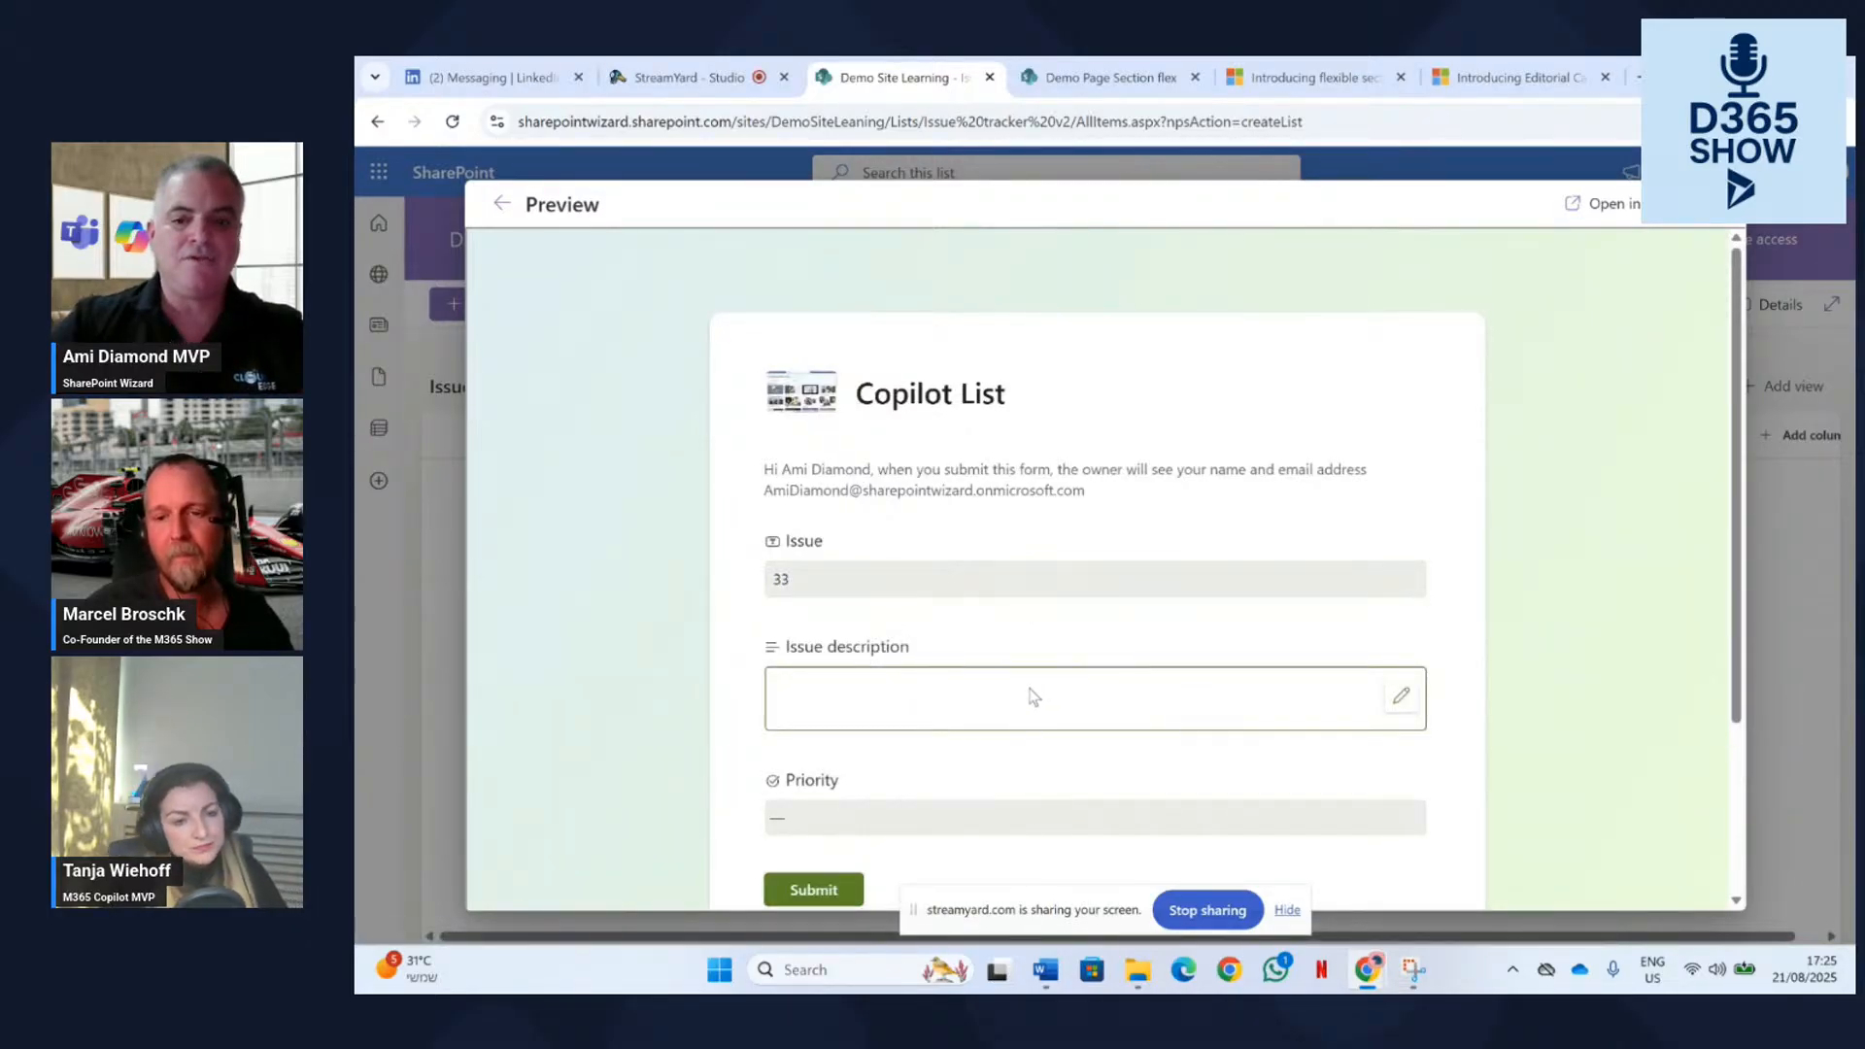
click(1400, 696)
text(asdasd)
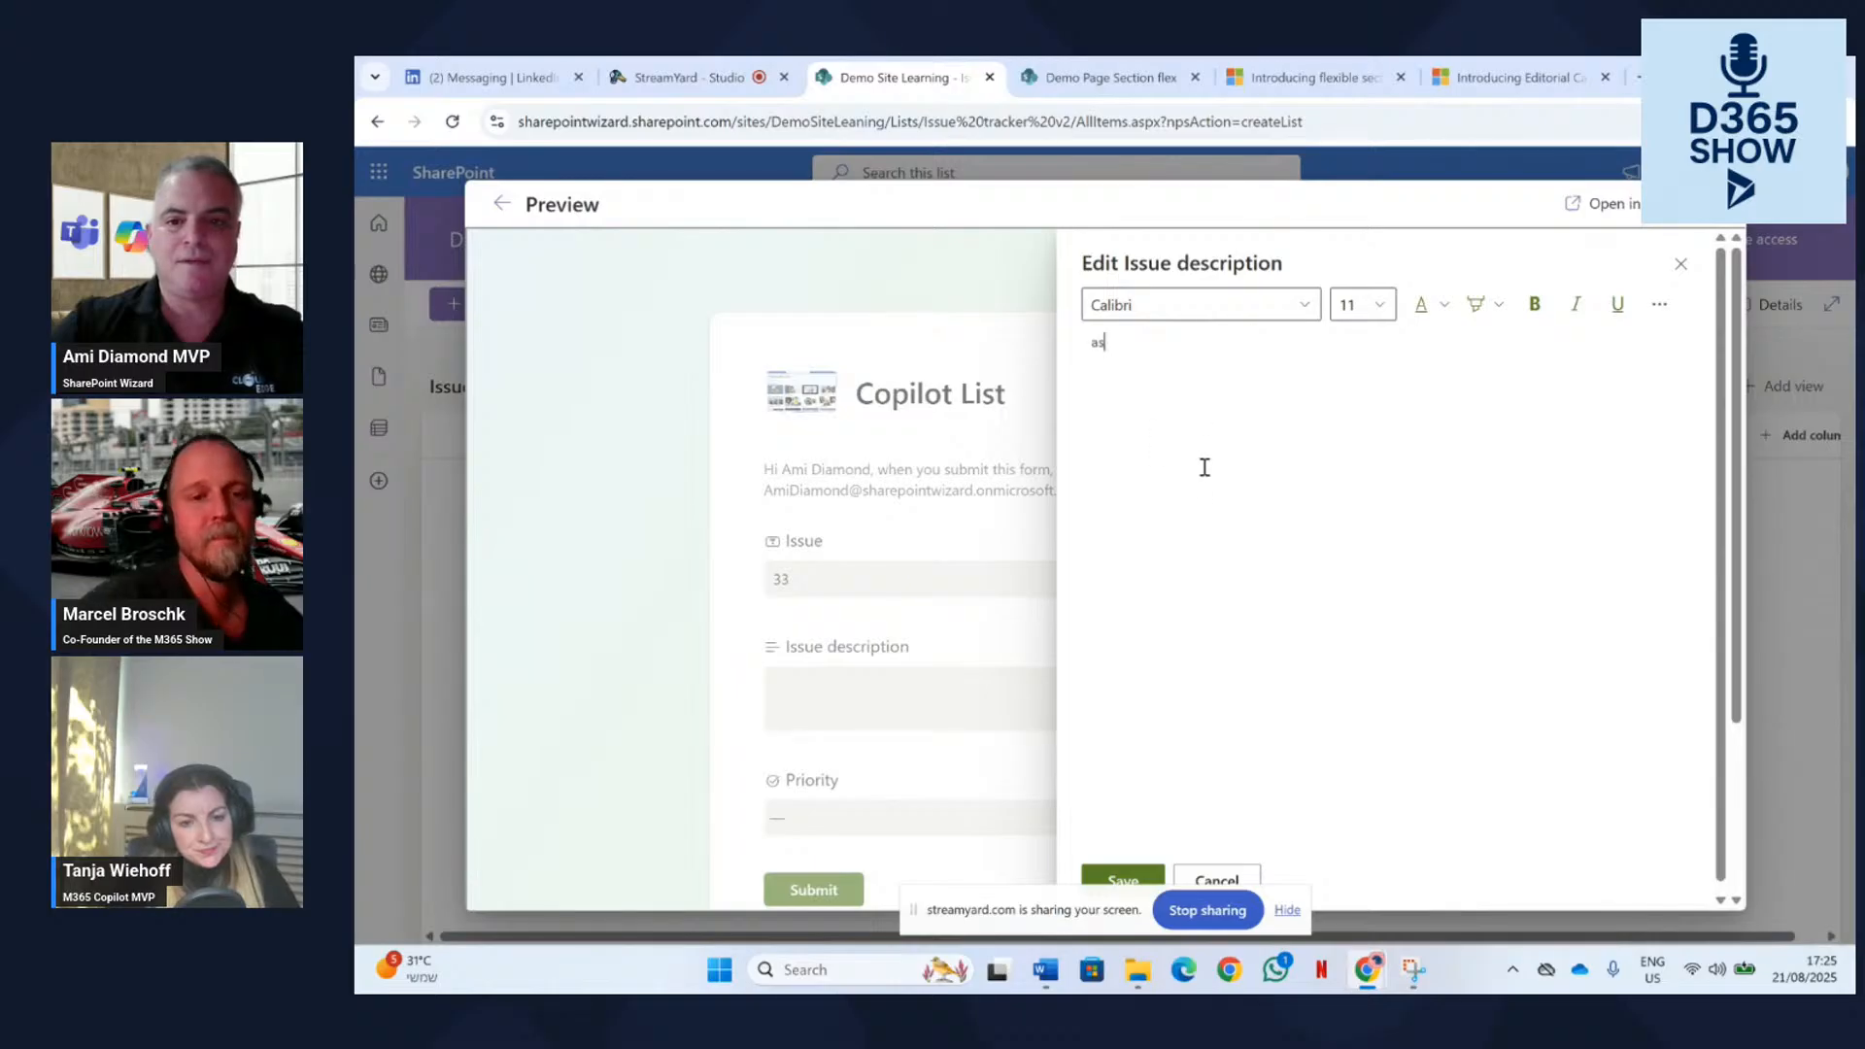
click(1123, 878)
scroll(1040, 695, down, 2)
scroll(1037, 692, down, 1)
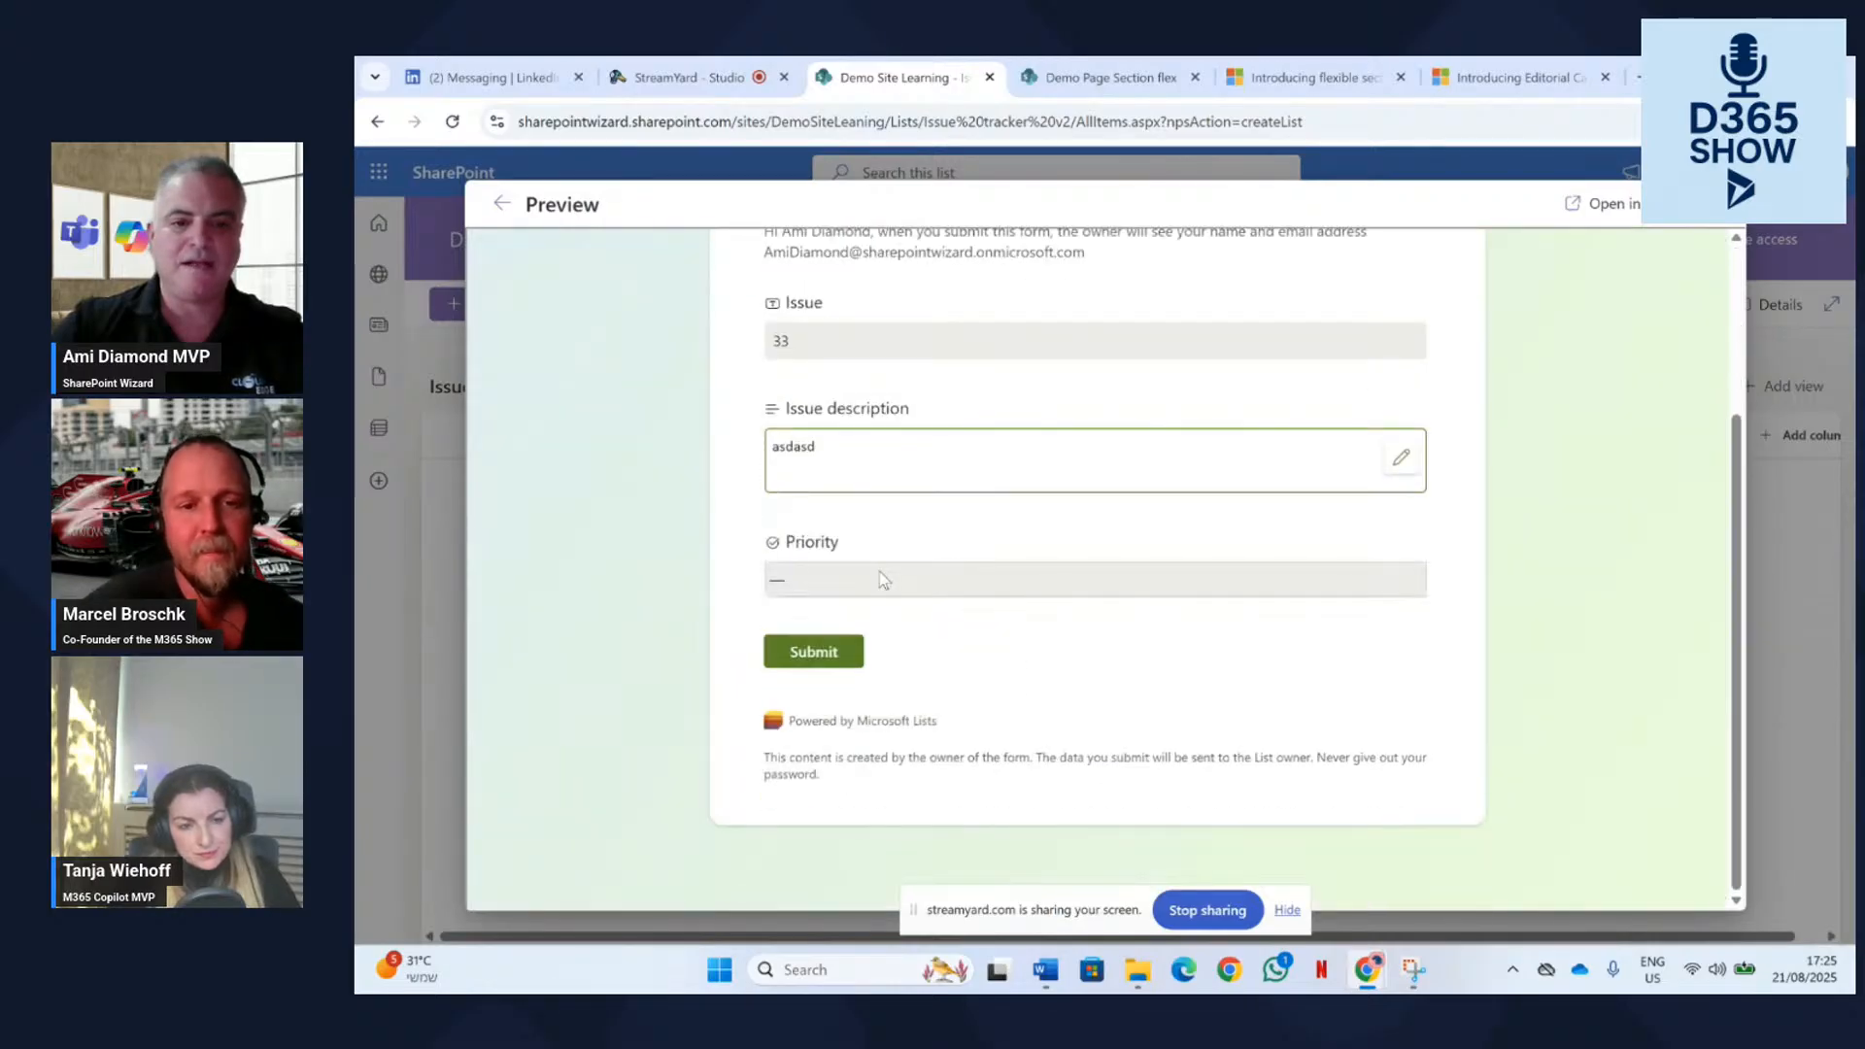
Choose Critical as the Priority in the preview and check which questions follow it.
click(888, 583)
click(874, 636)
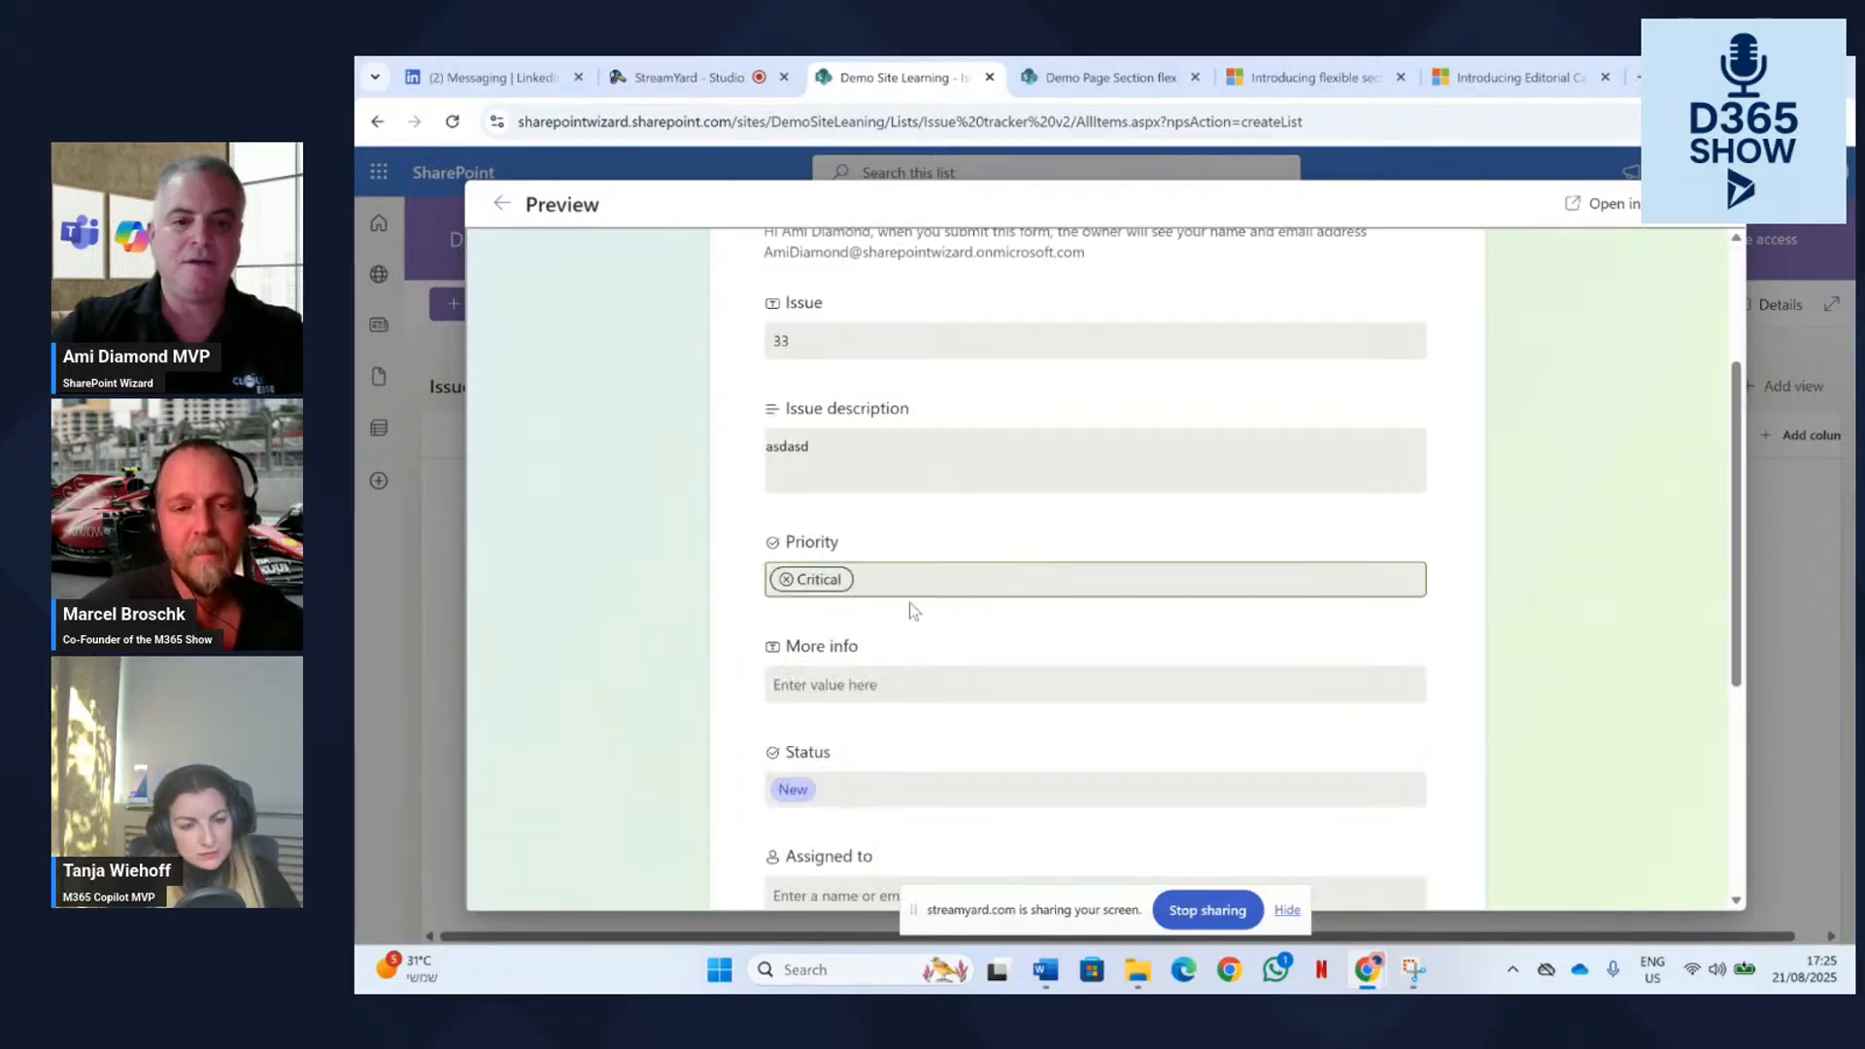
scroll(1000, 594, down, 3)
scroll(1001, 593, up, 3)
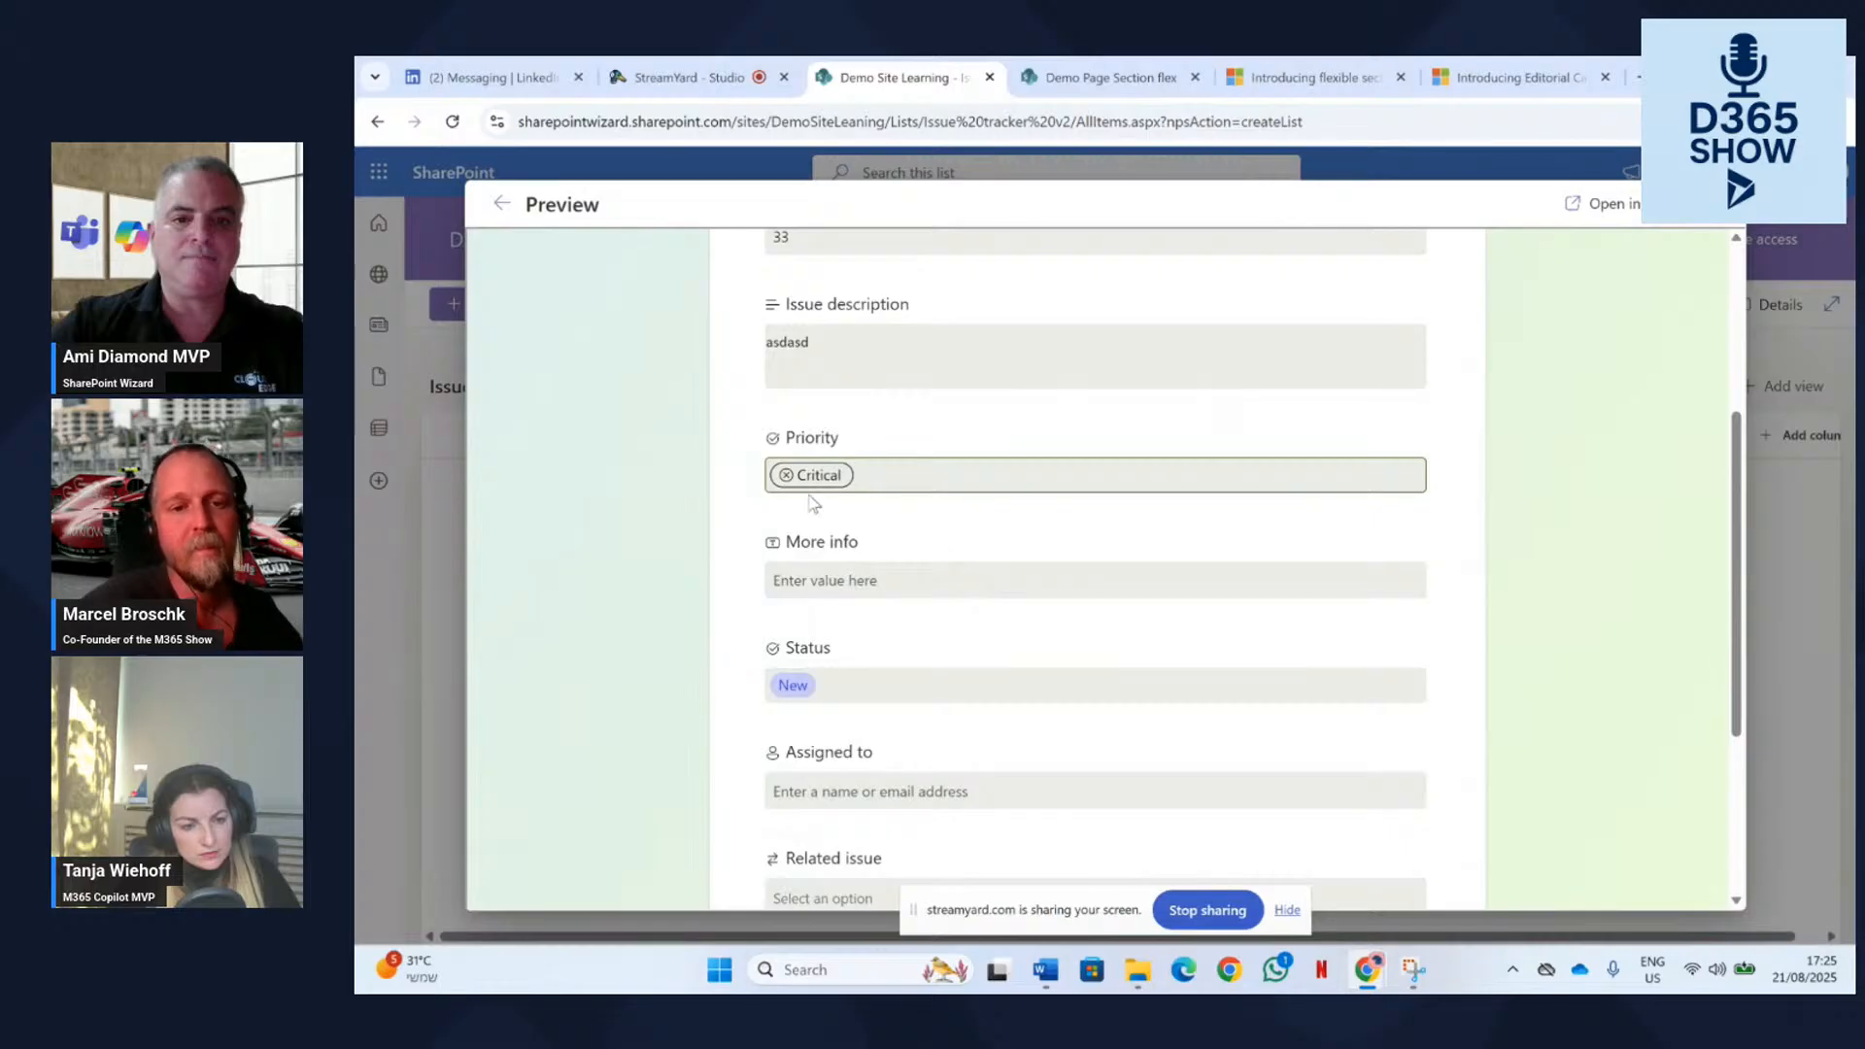
scroll(824, 569, down, 3)
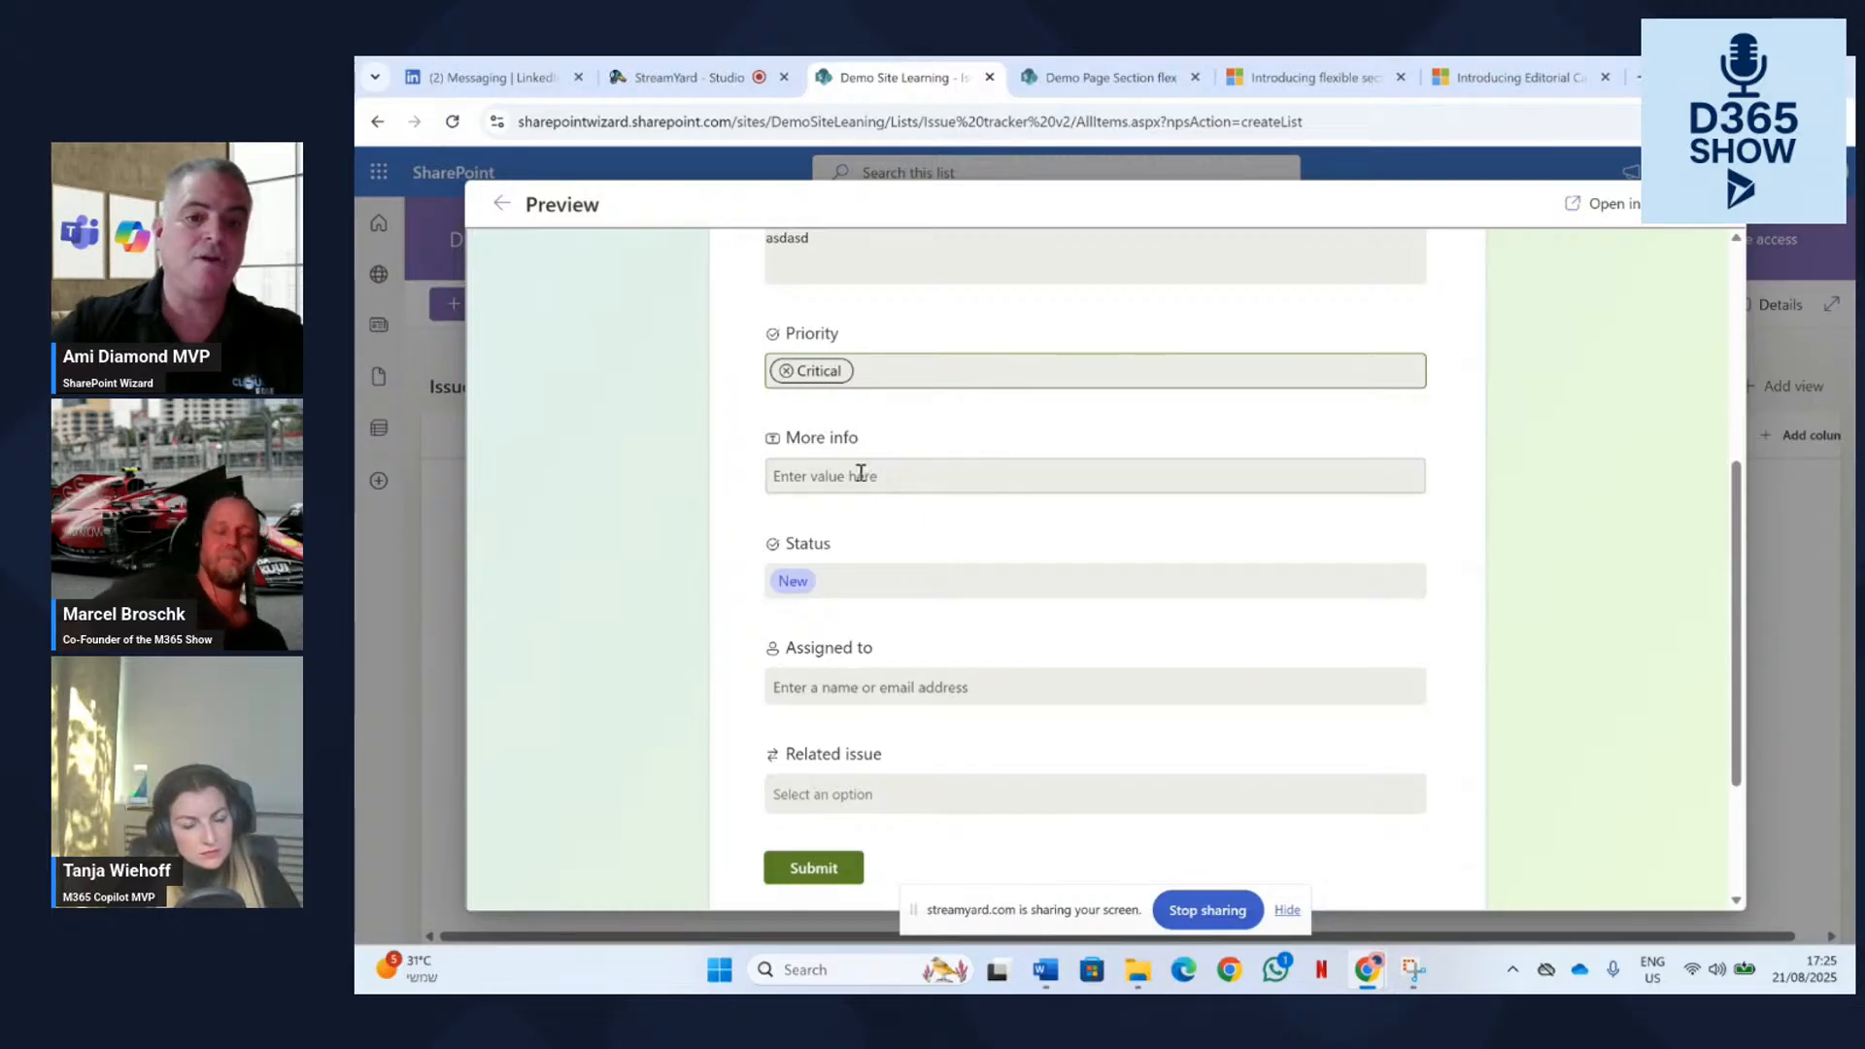
Change the Priority to Low in the preview to check its branching, and close the form window.
click(787, 377)
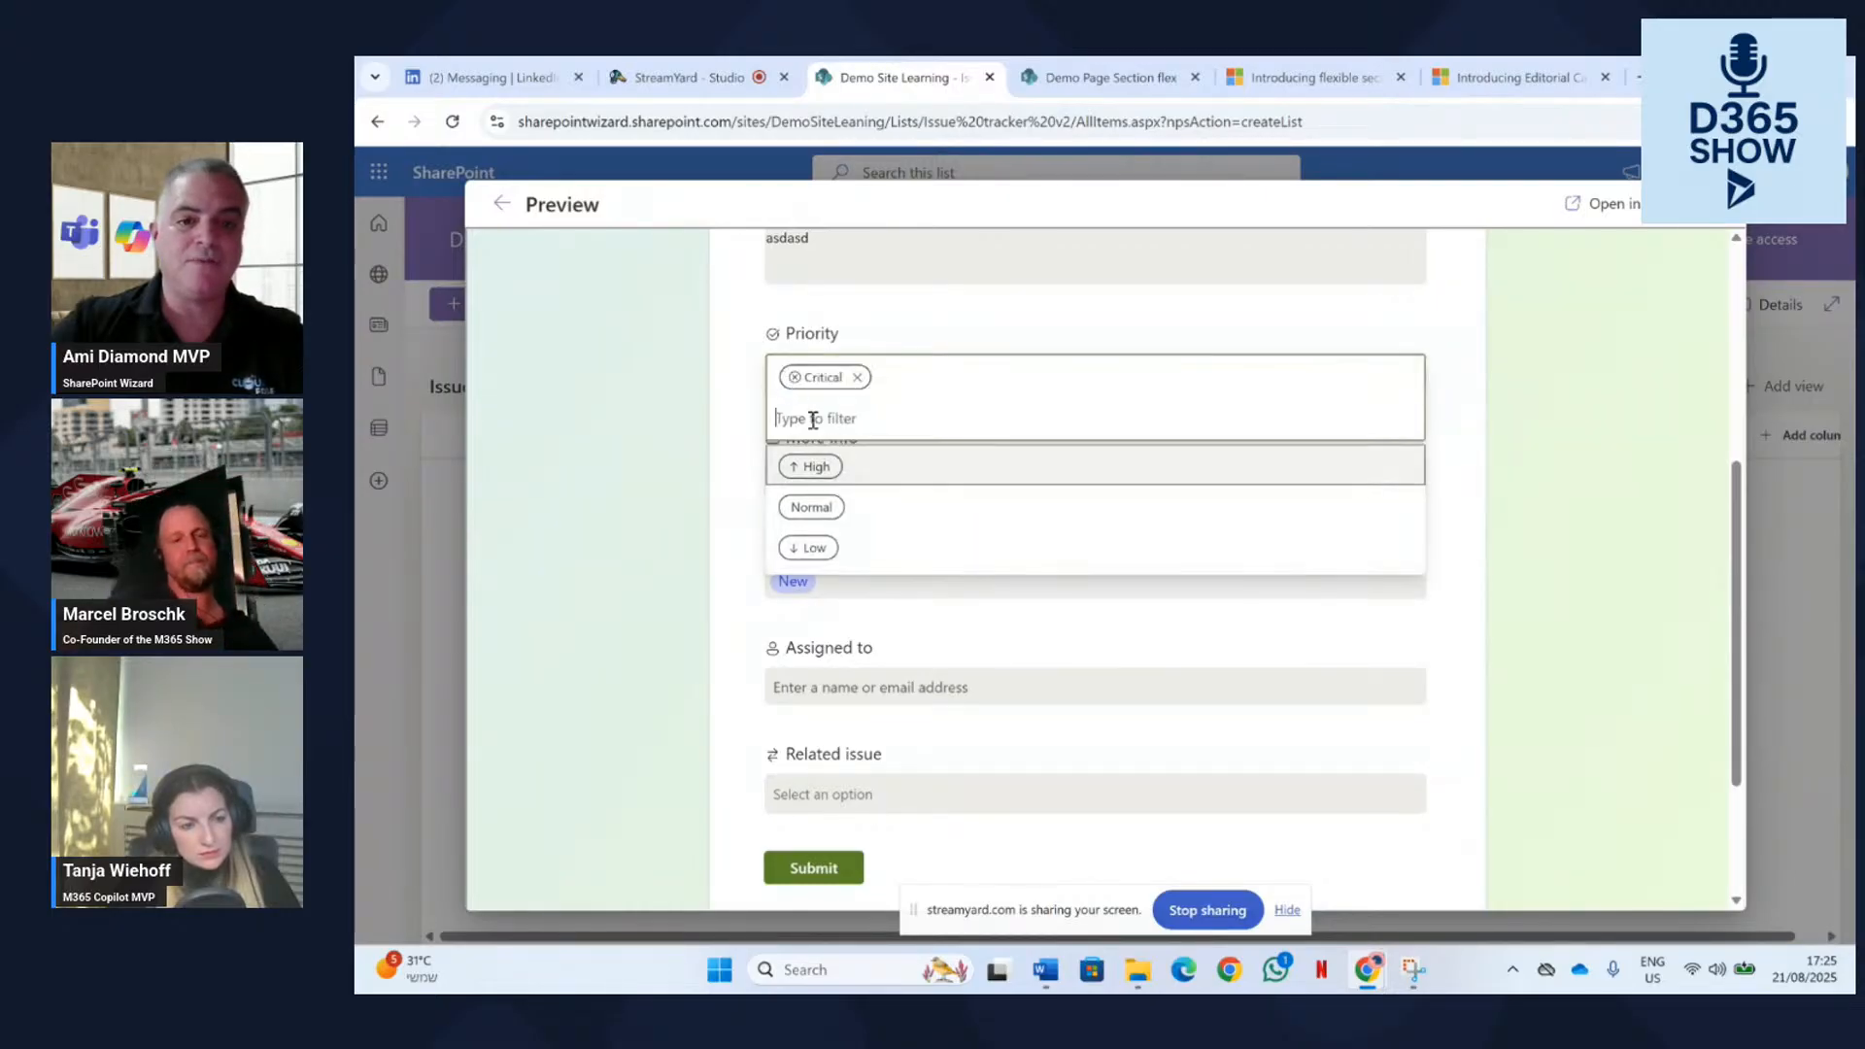
click(831, 546)
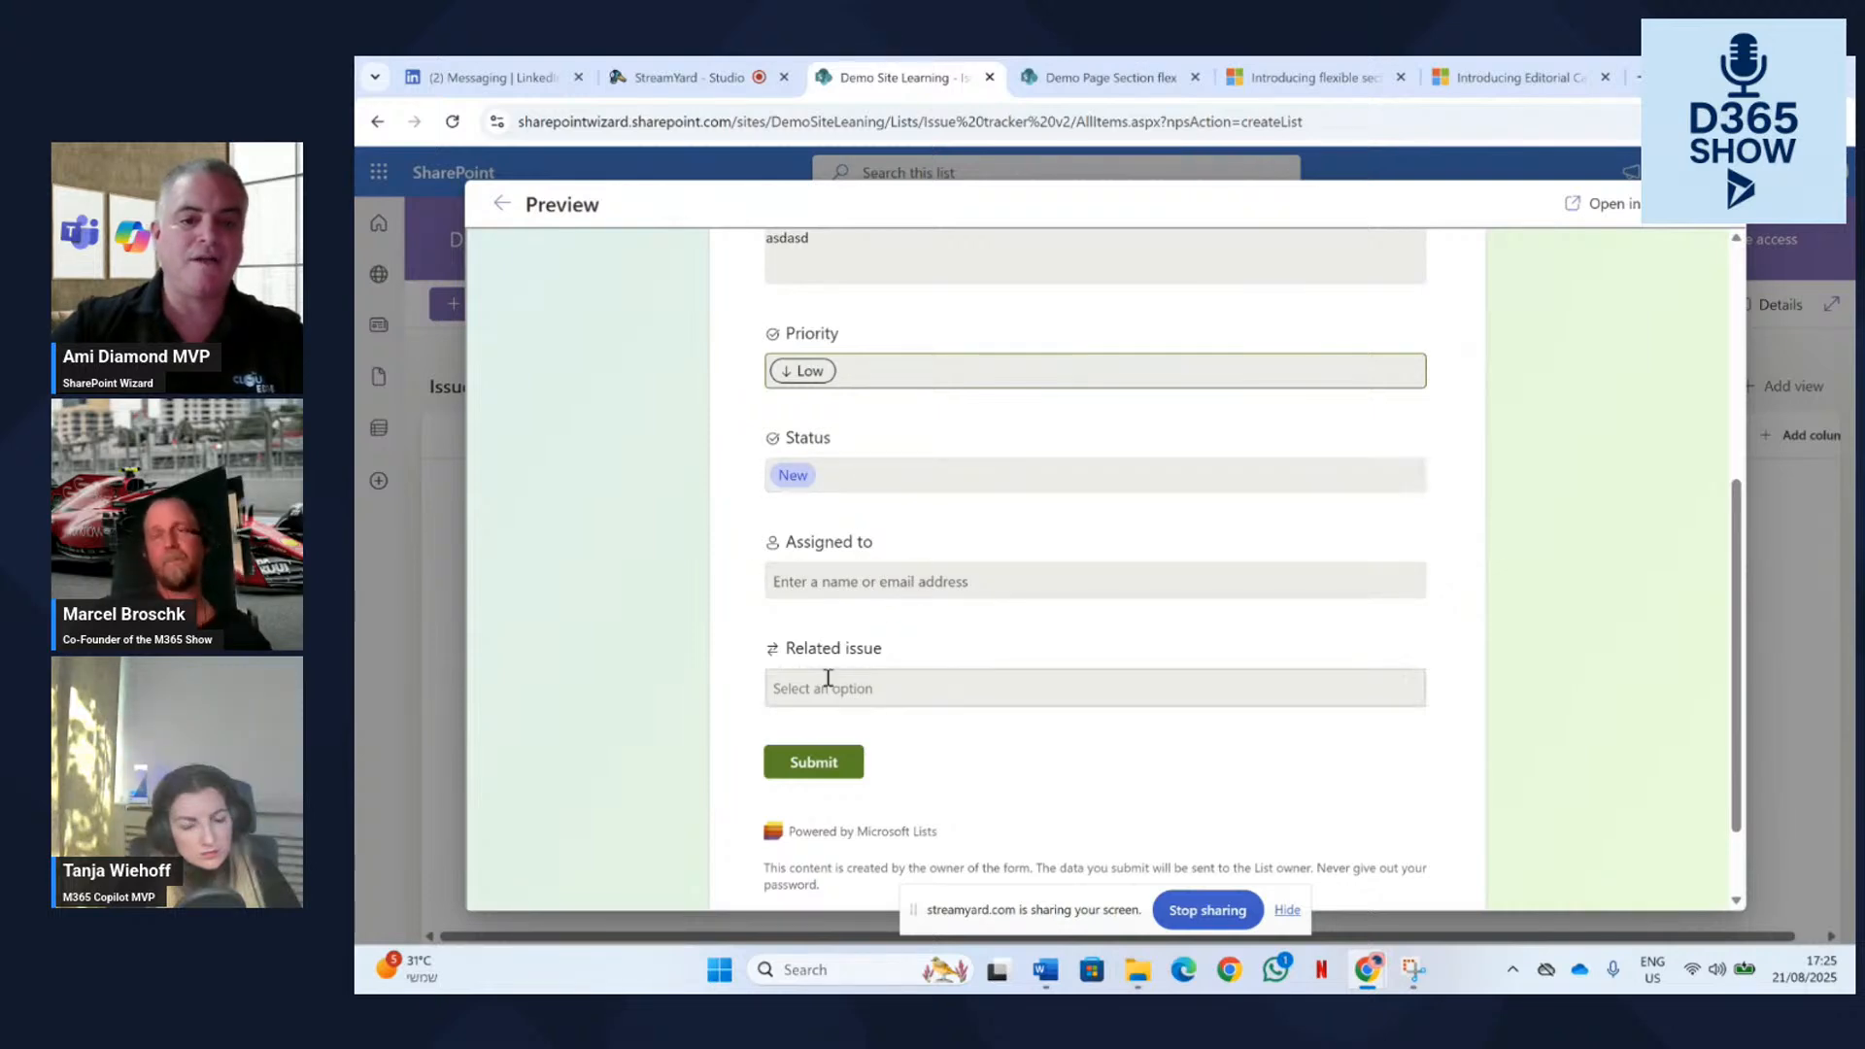
scroll(1219, 587, up, 5)
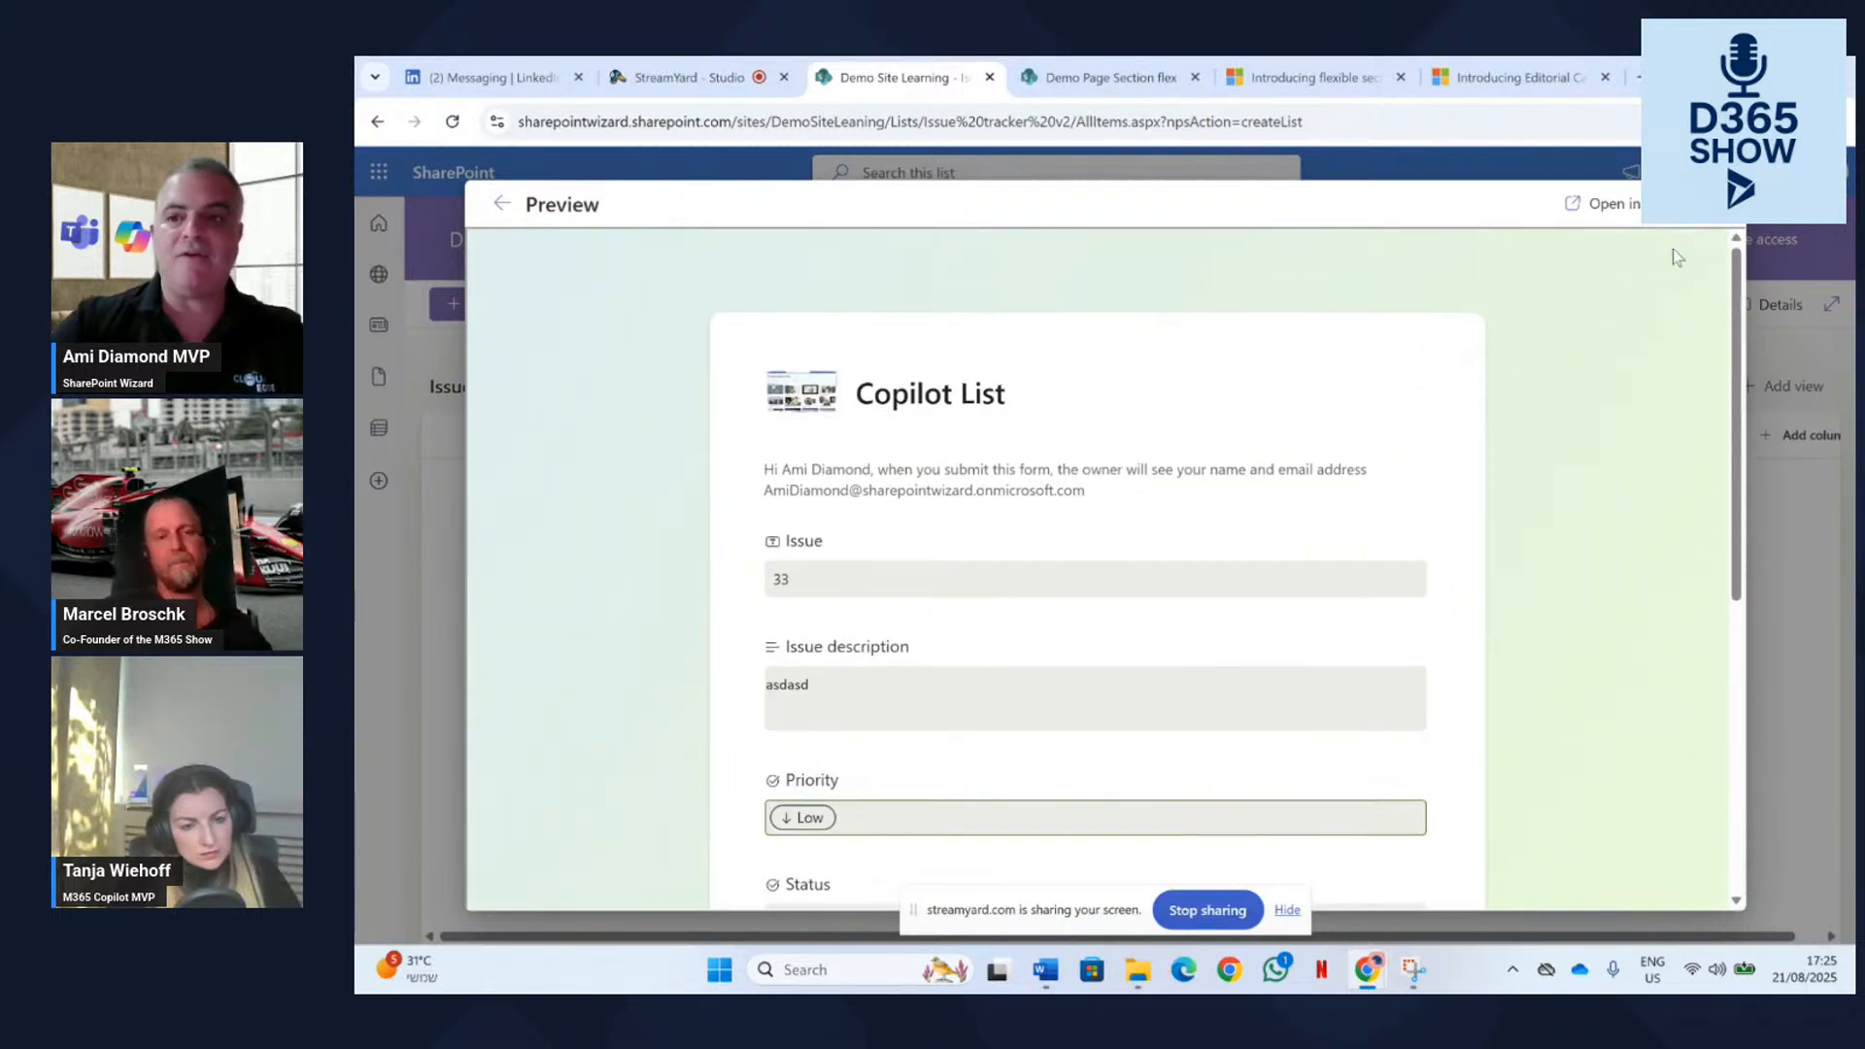
click(1717, 229)
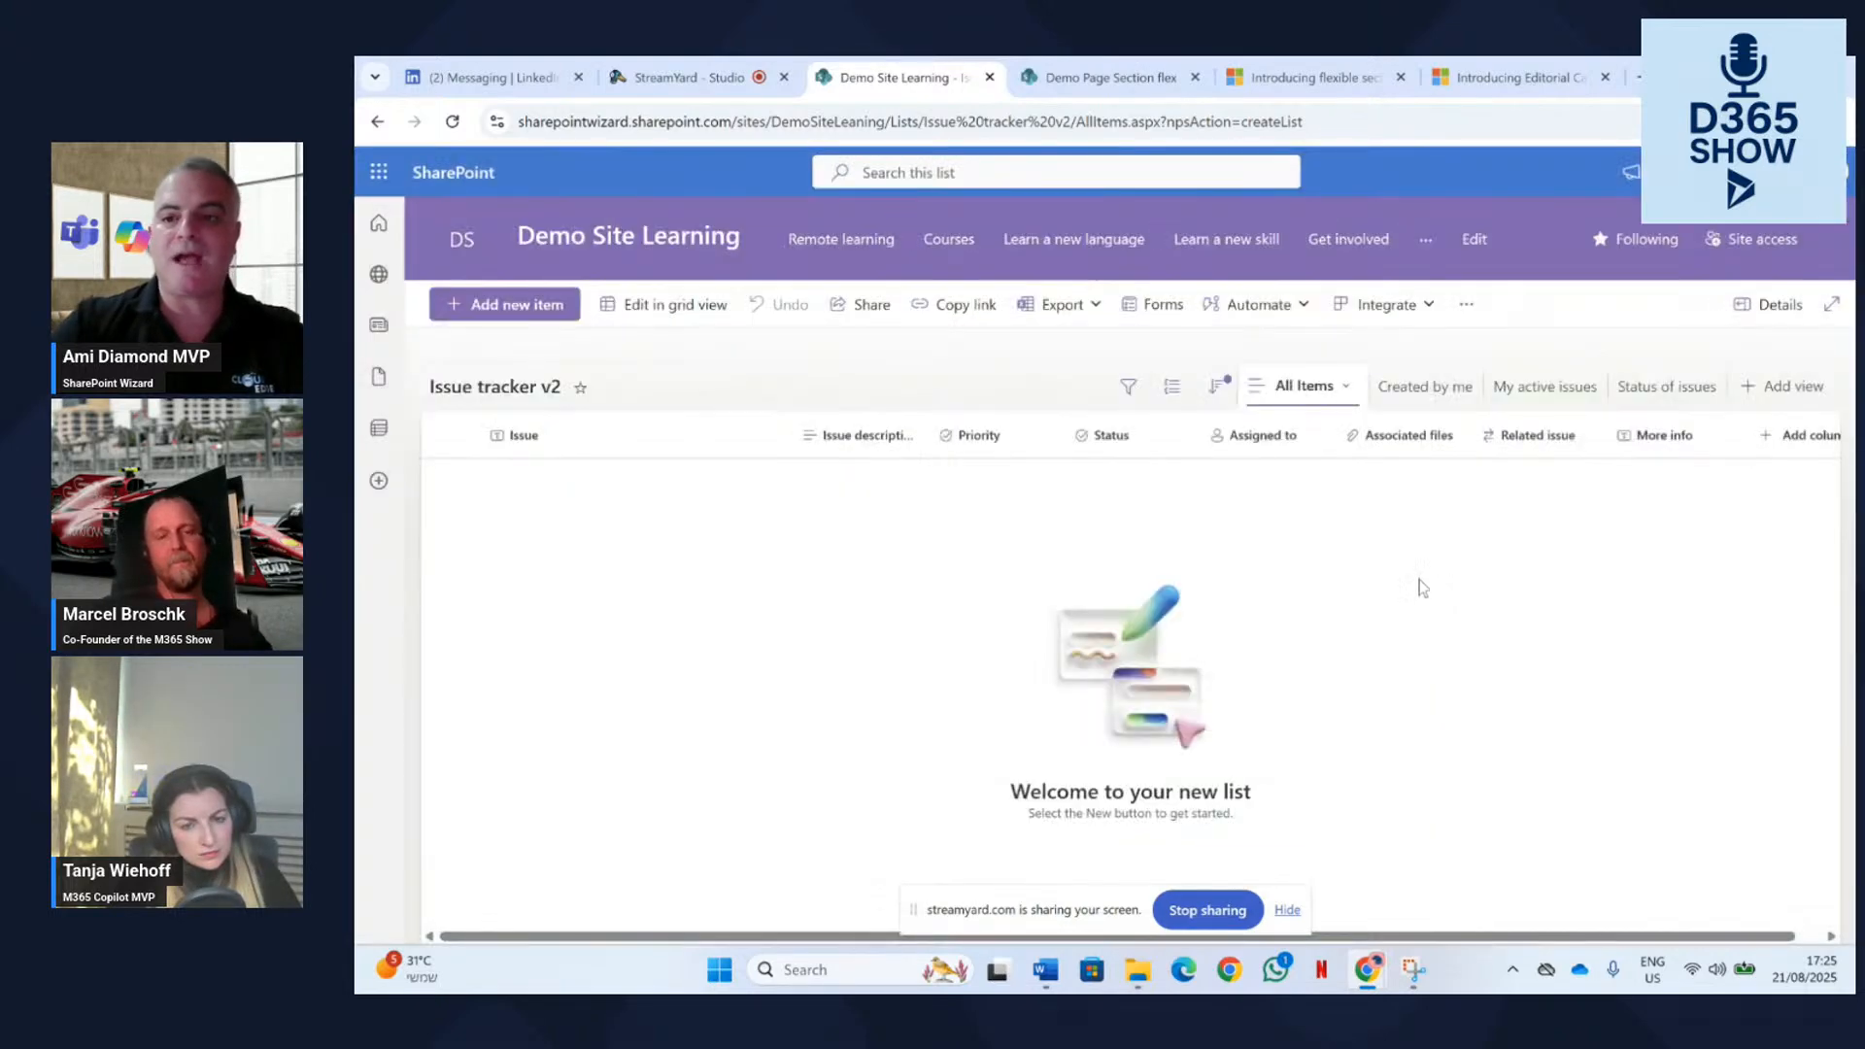
Reopen the Copilot List form from the Issue tracker v2 list and copy its sharing link.
click(1156, 304)
click(885, 459)
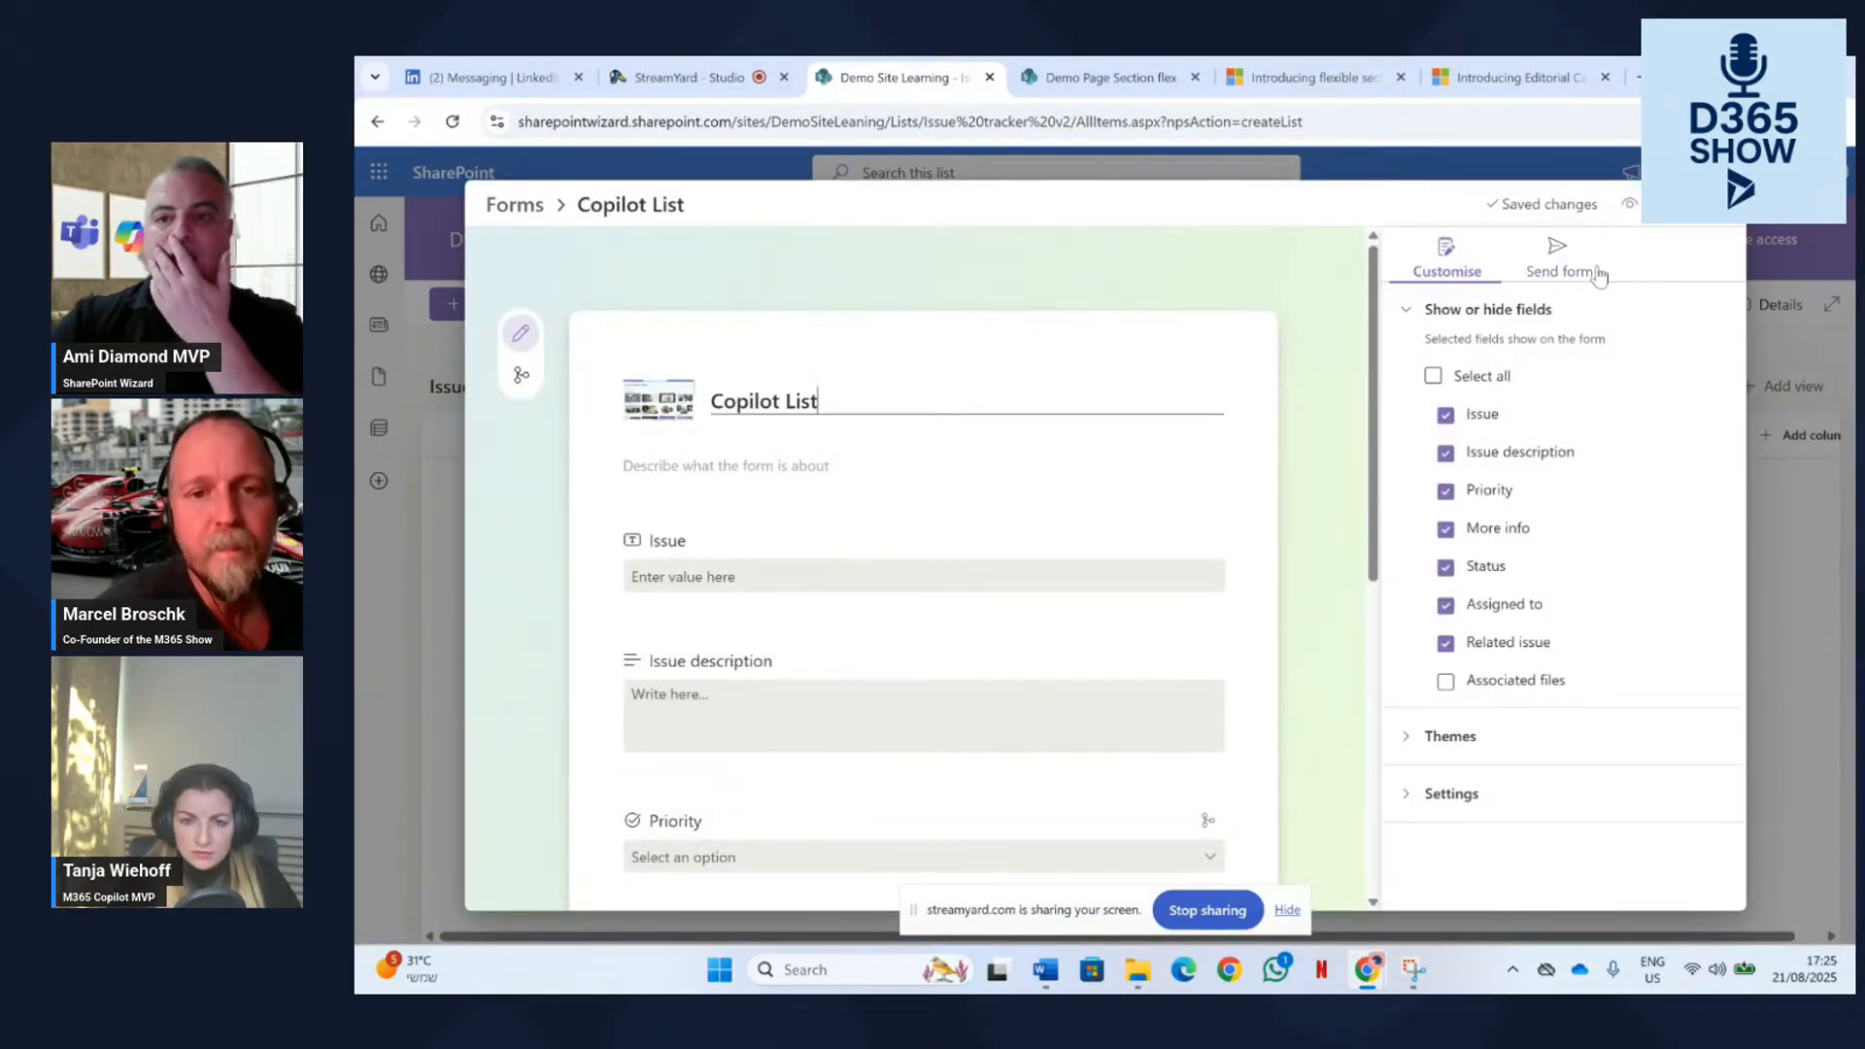
click(1565, 274)
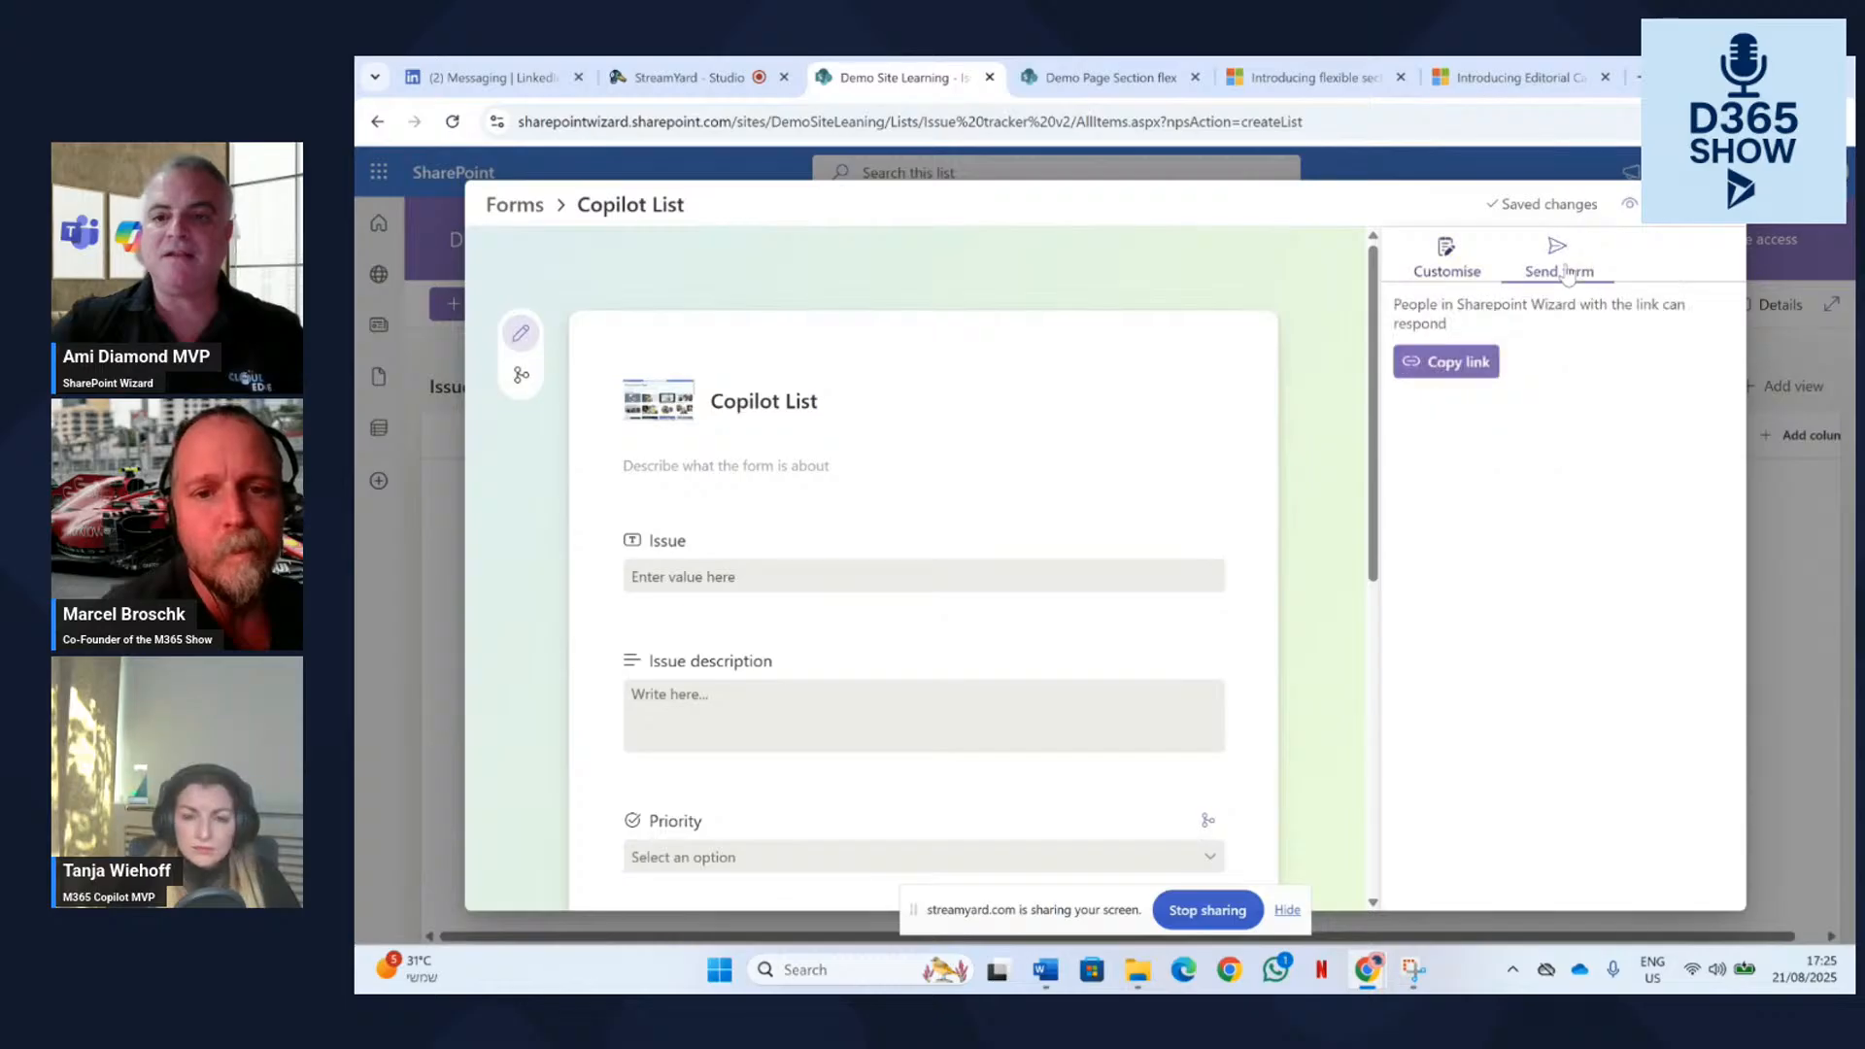
click(1451, 359)
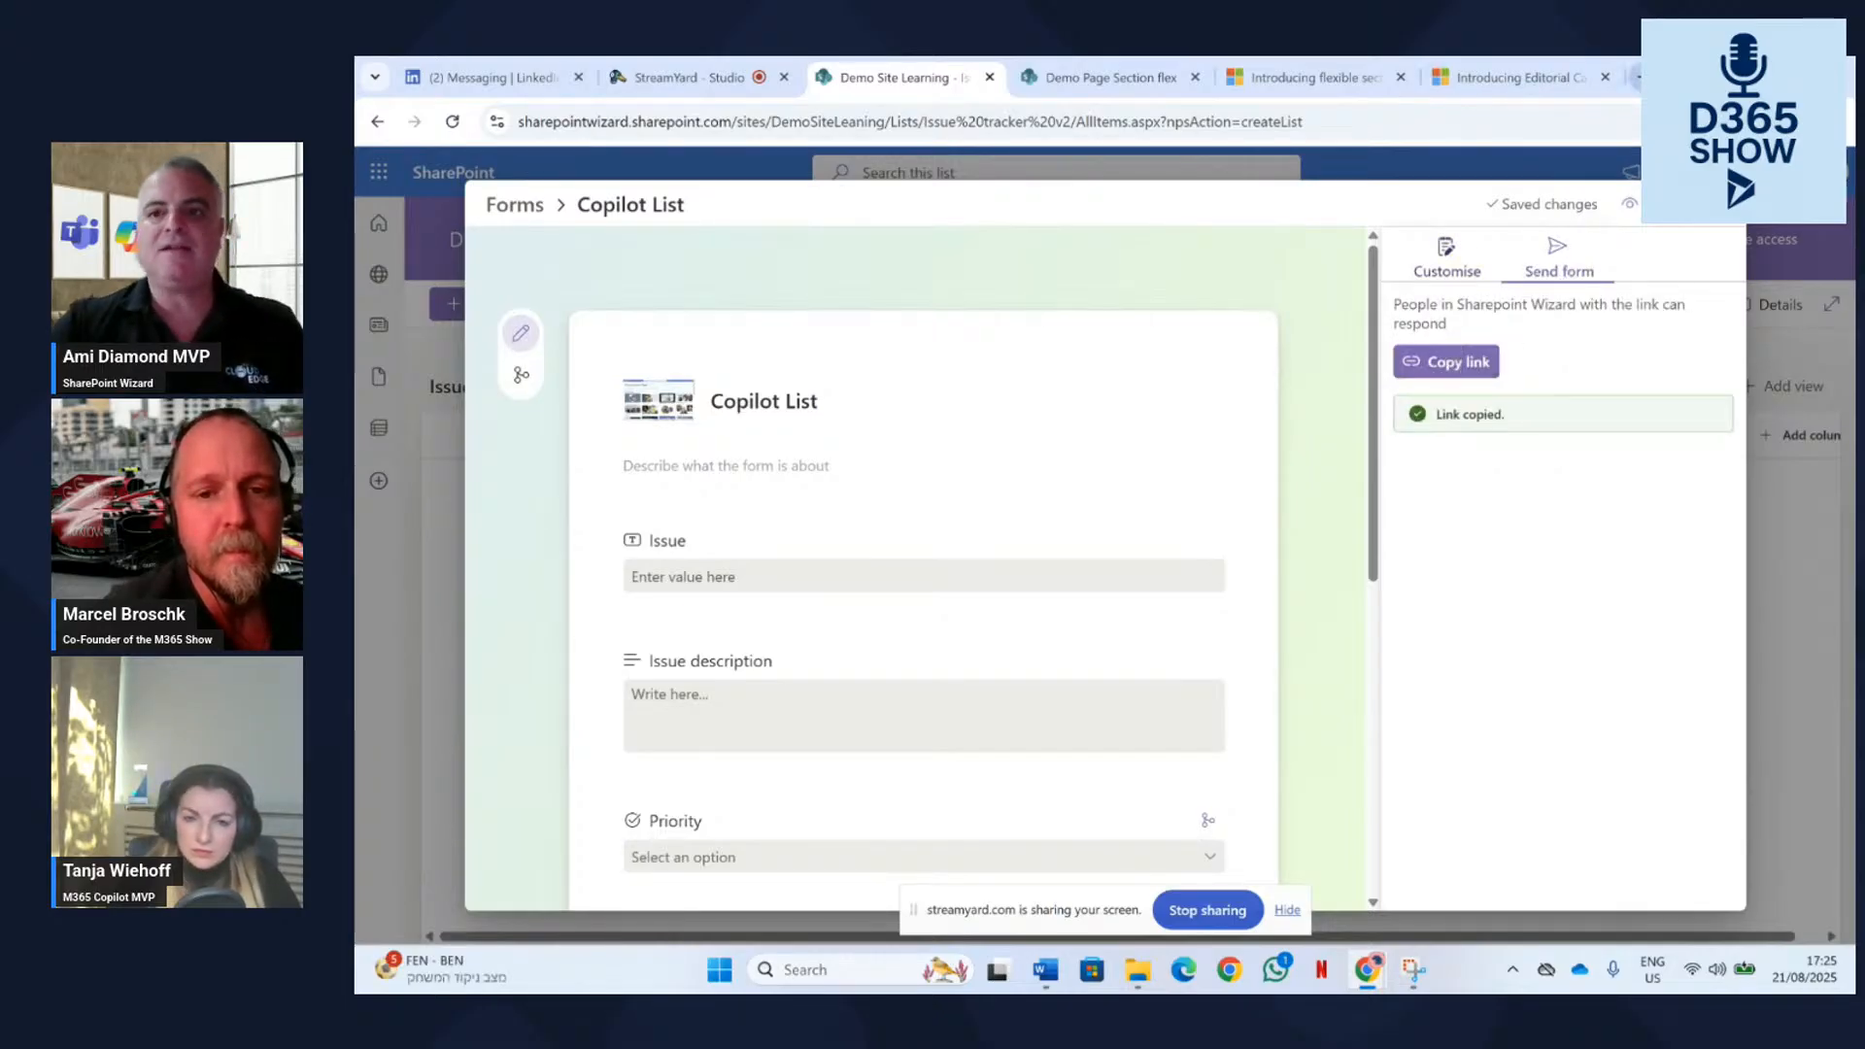
Open the copied form link in a new browser tab.
key(ctrl+t)
click(1451, 129)
key(ctrl+v)
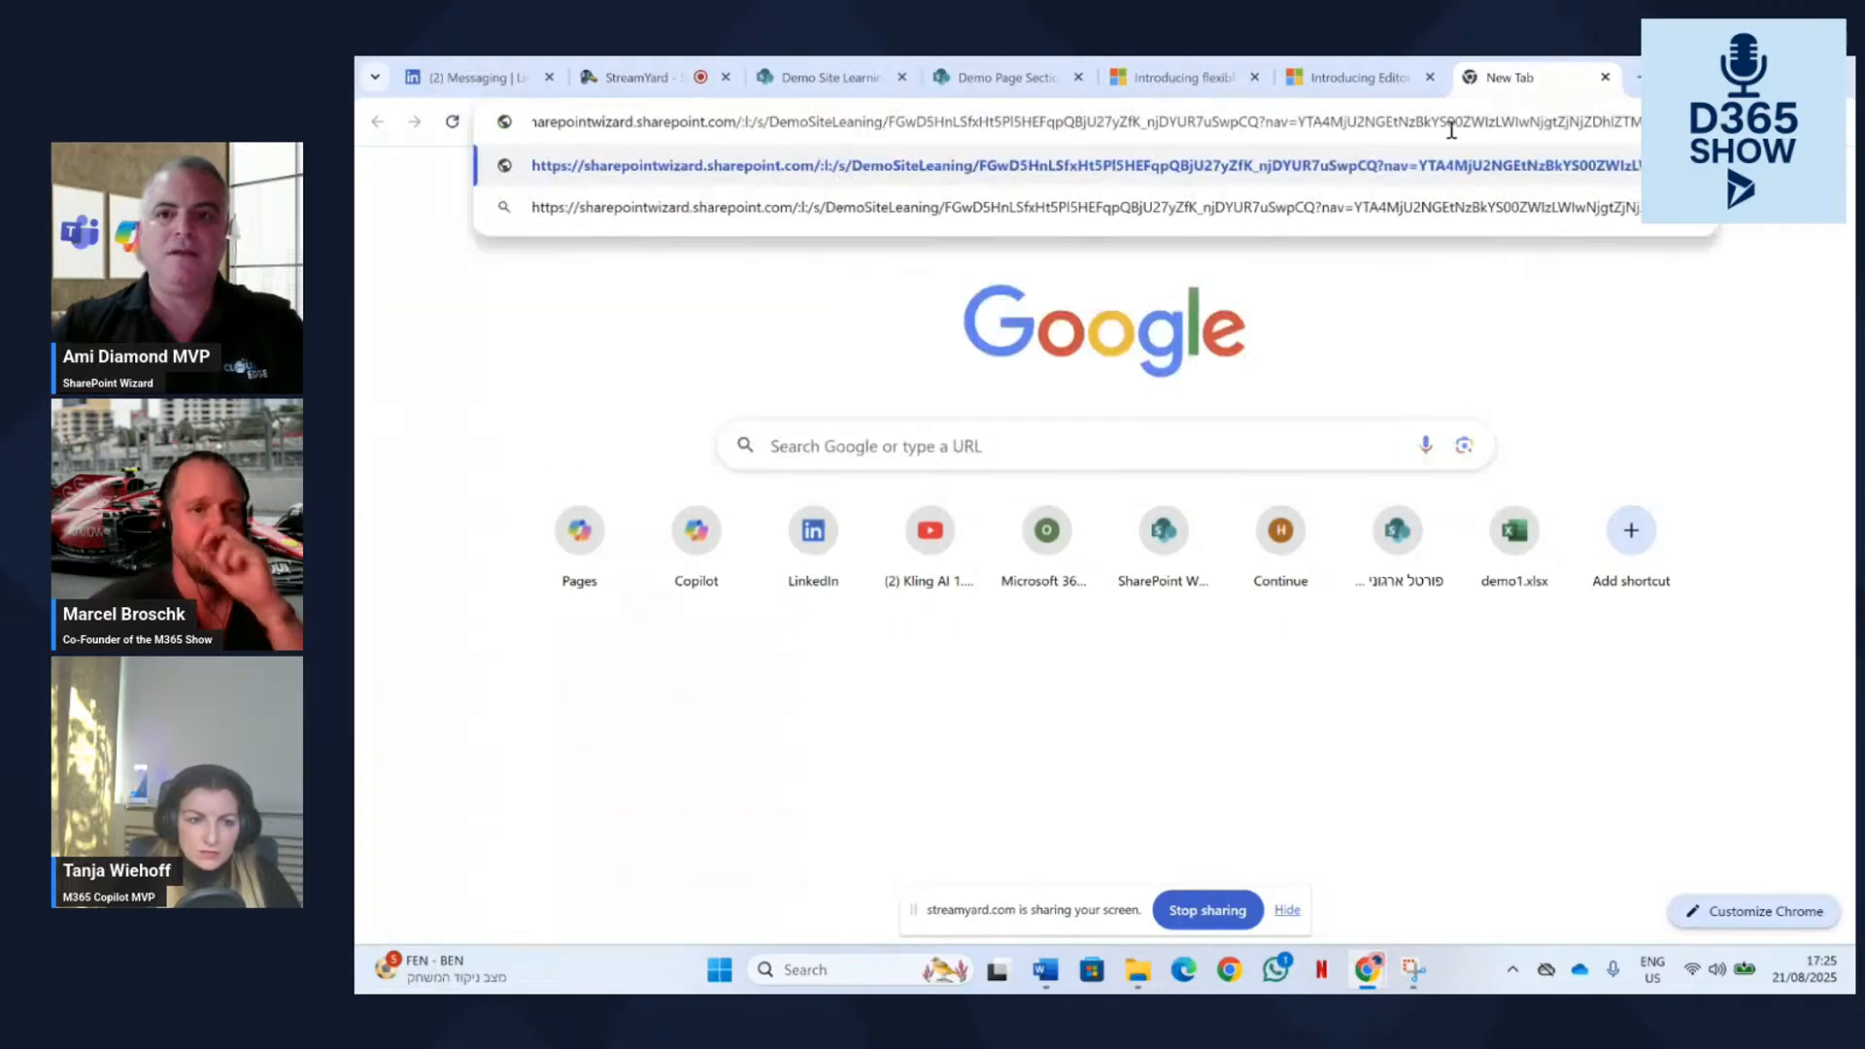
key(Return)
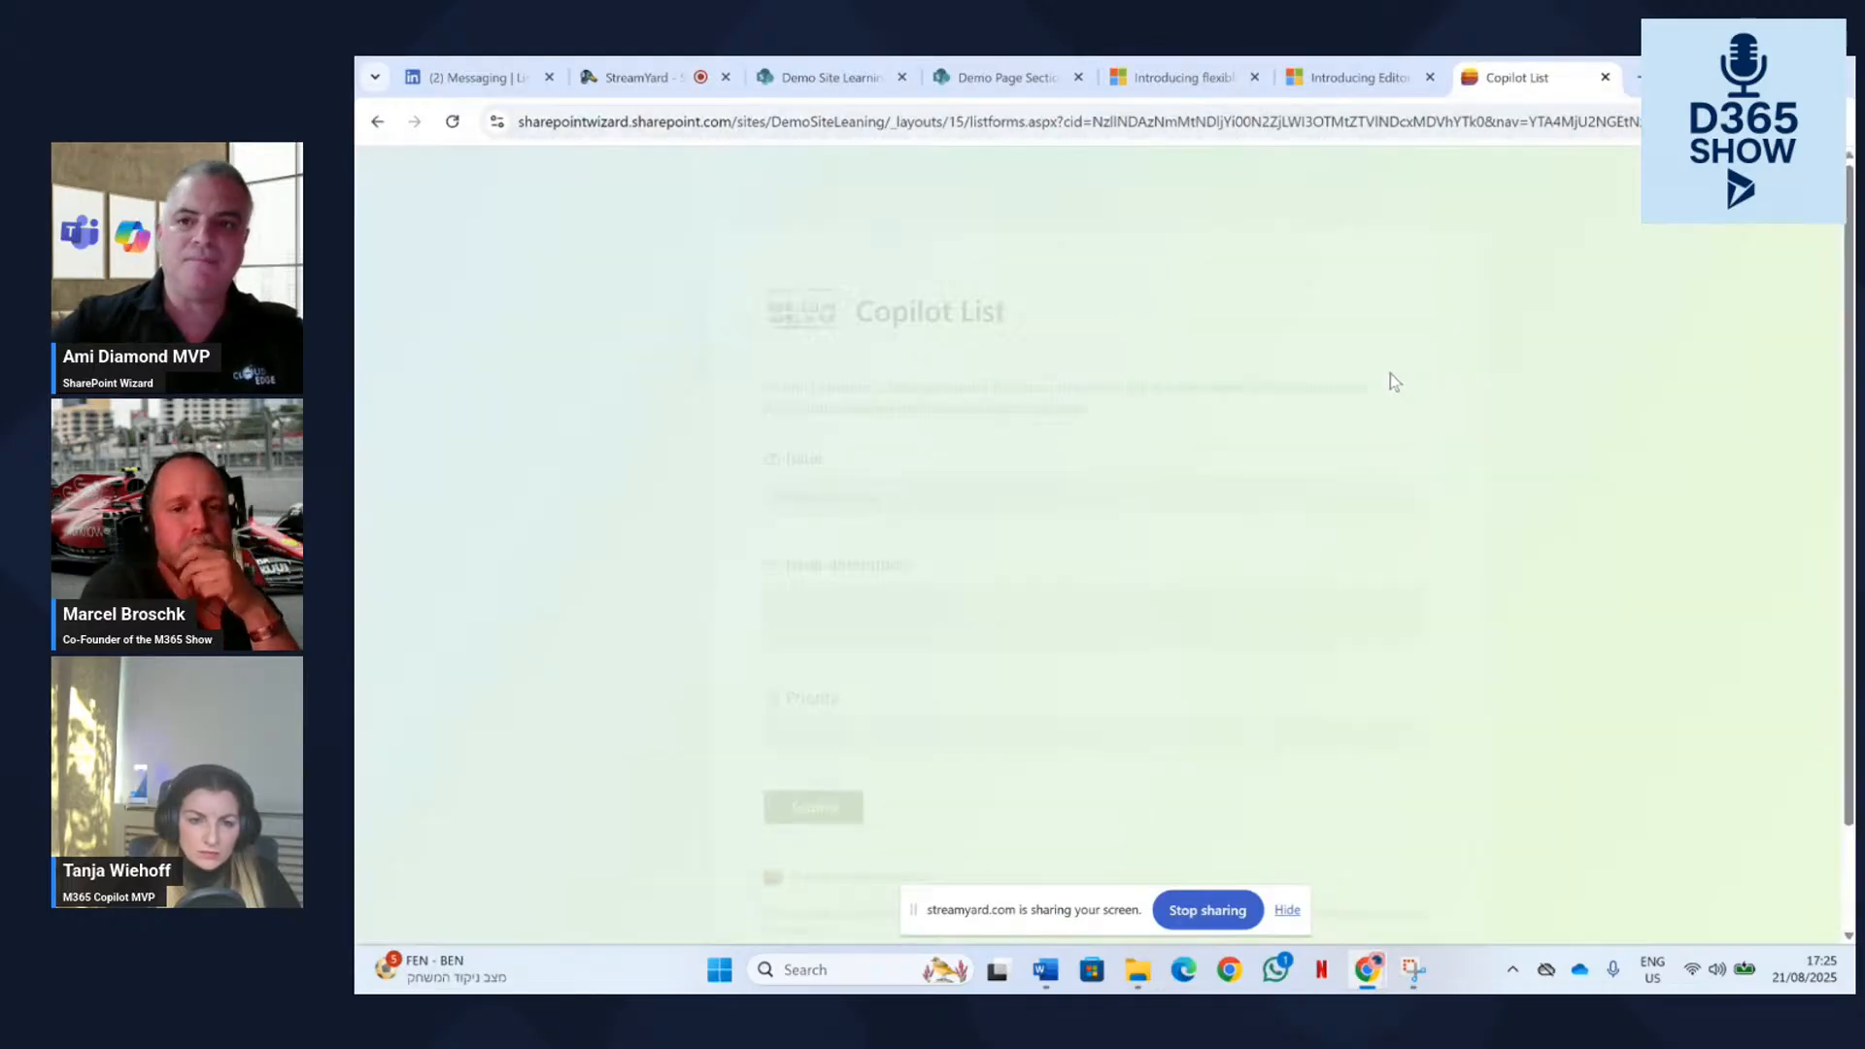
Fill in the shared form with "33" as the Issue and "adsdas" as the Issue description, saving the description.
scroll(1162, 561, down, 1)
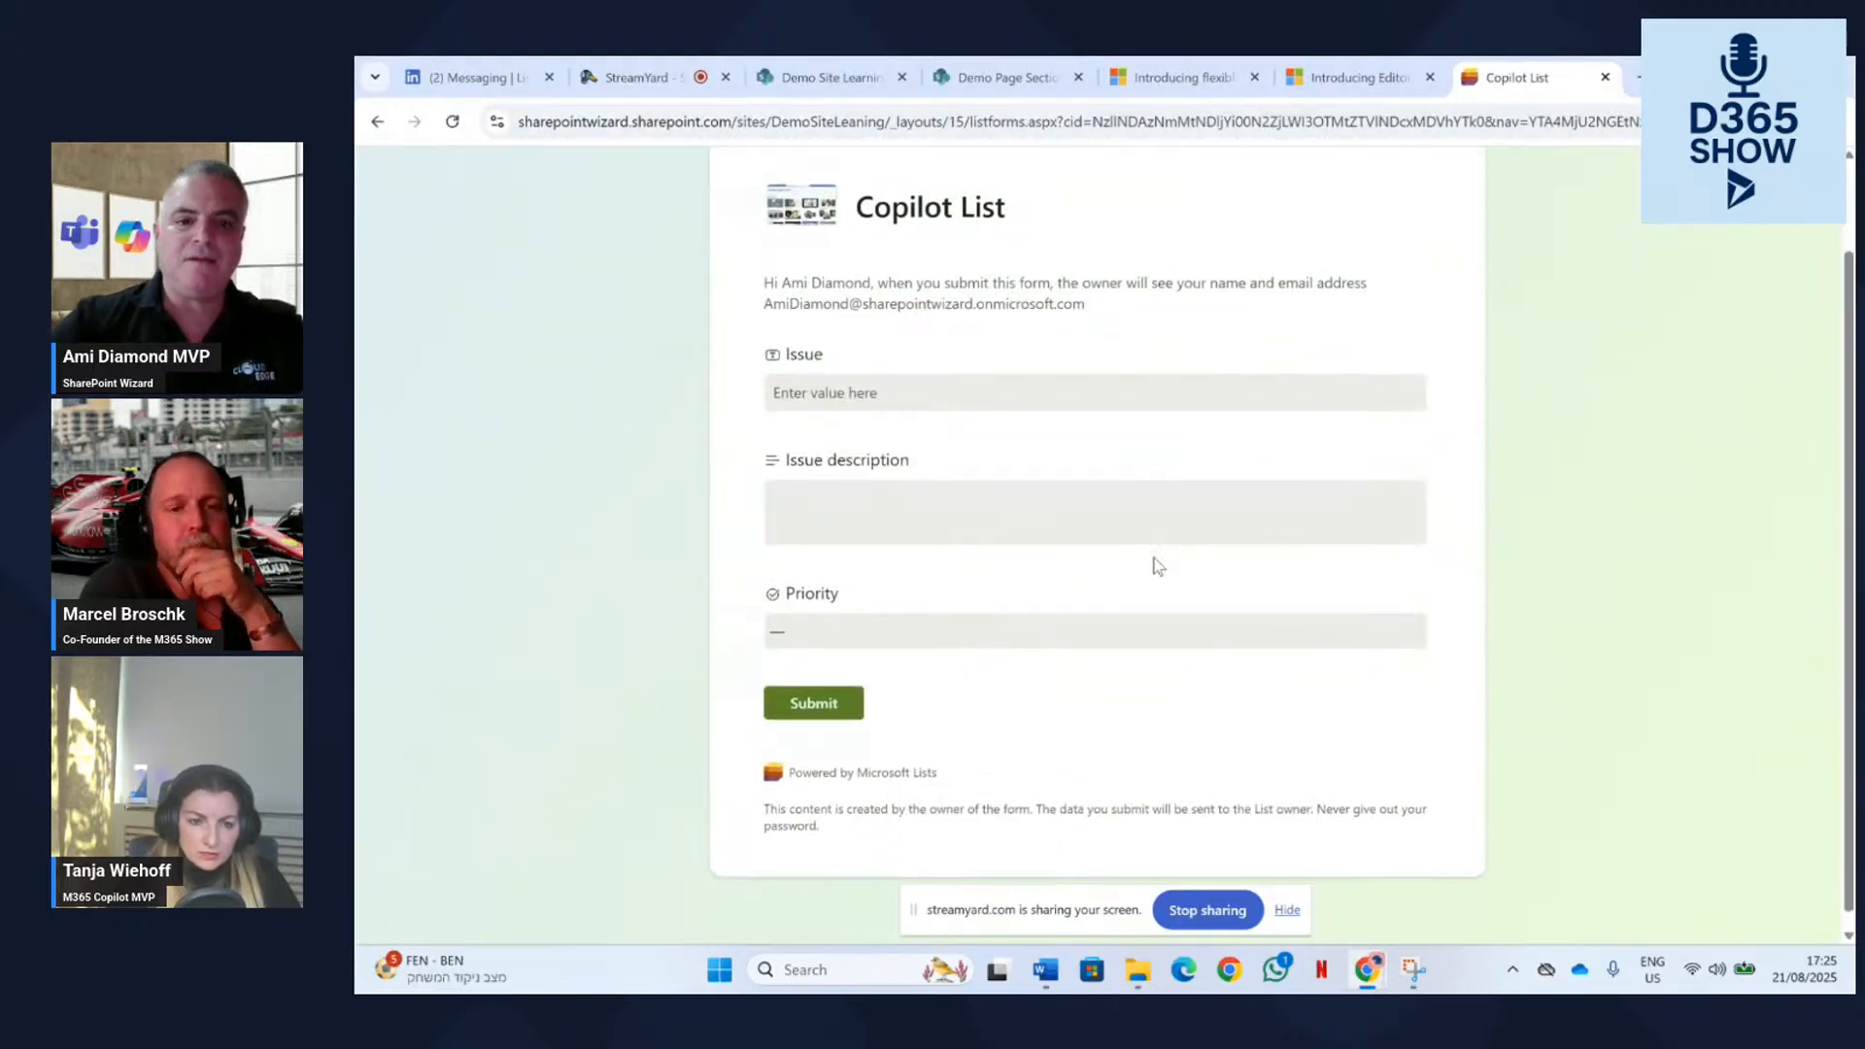
click(942, 387)
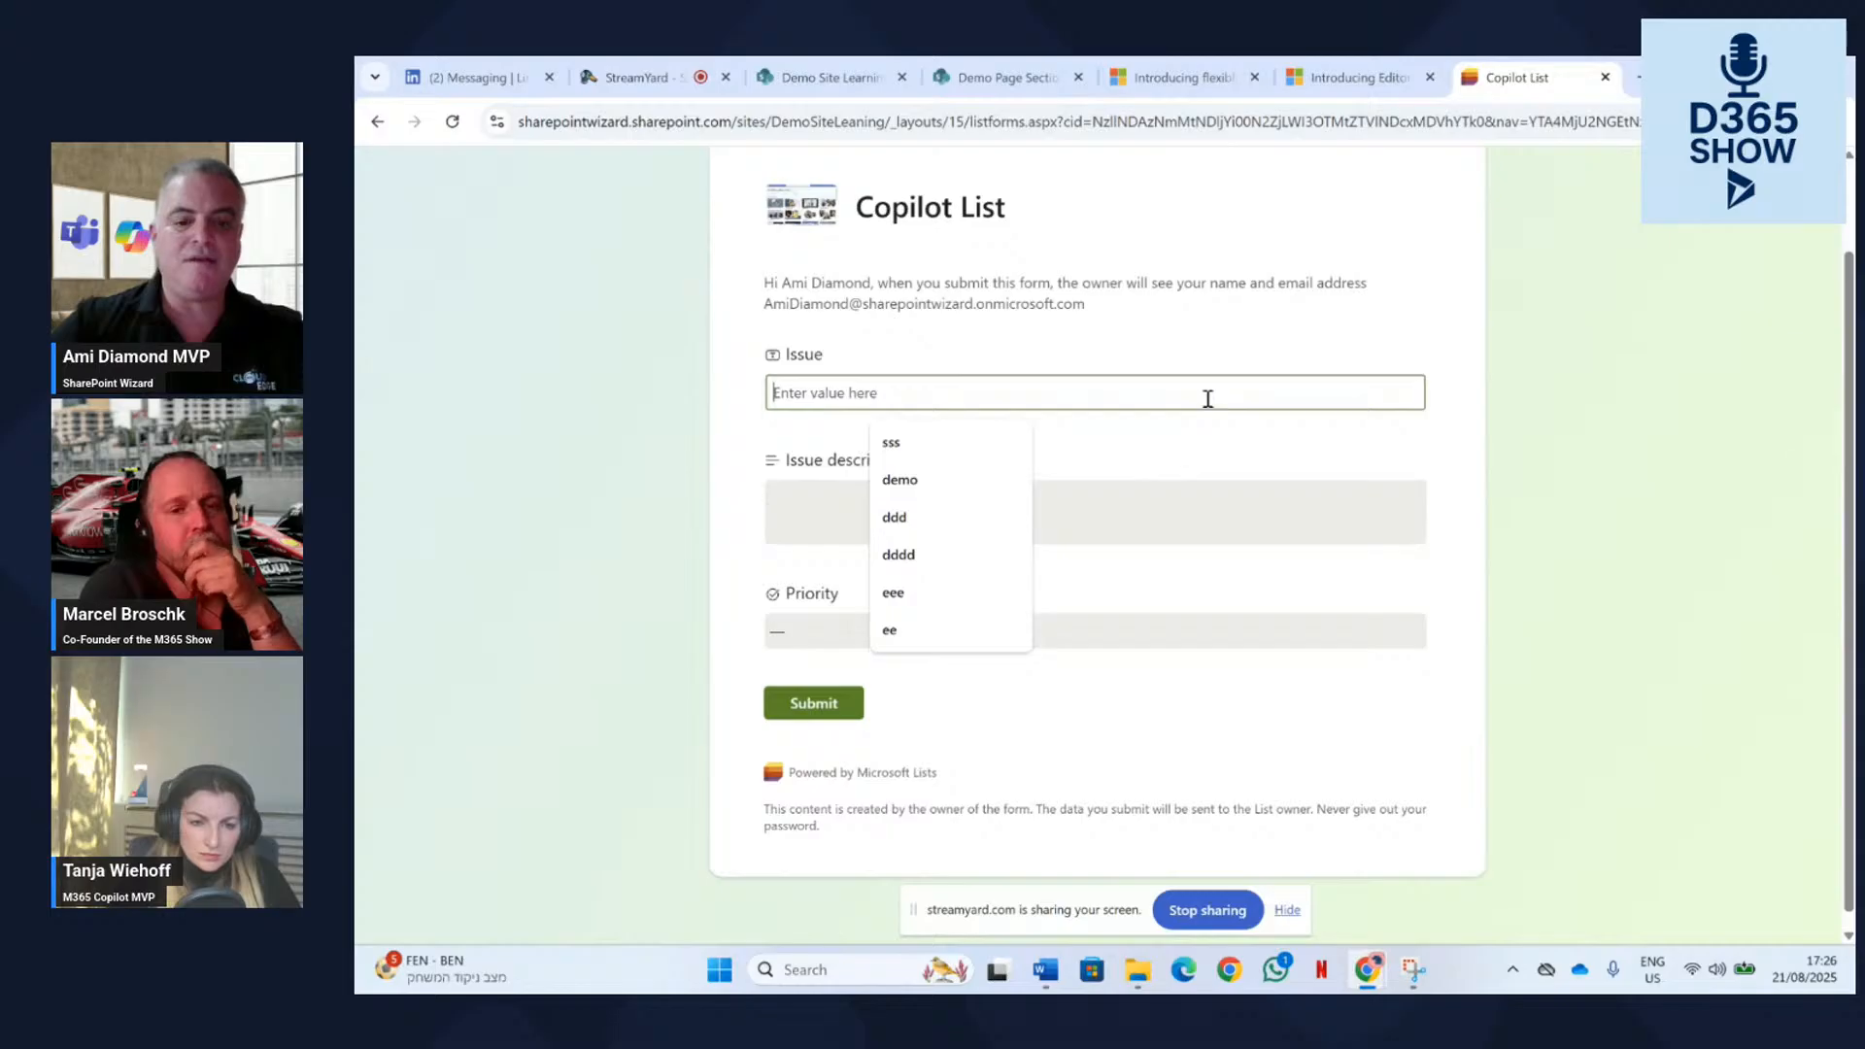
text(33)
click(1154, 514)
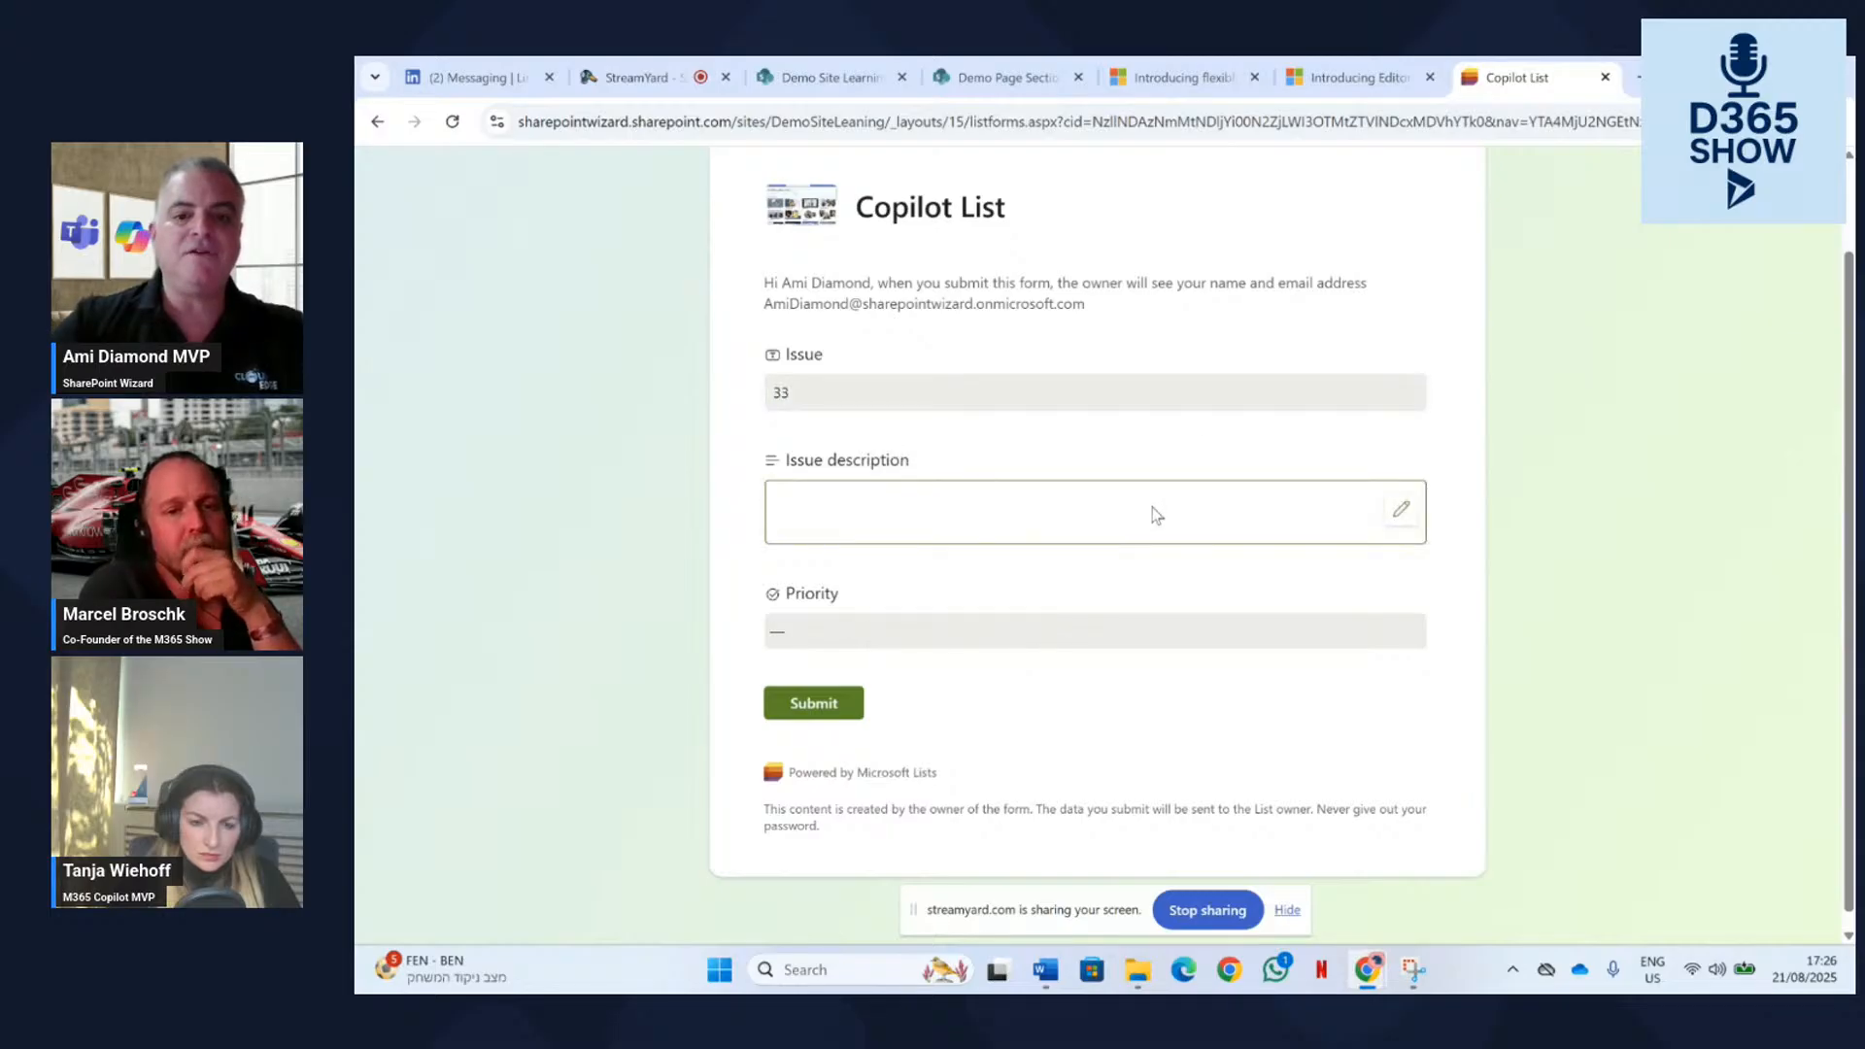
click(1402, 508)
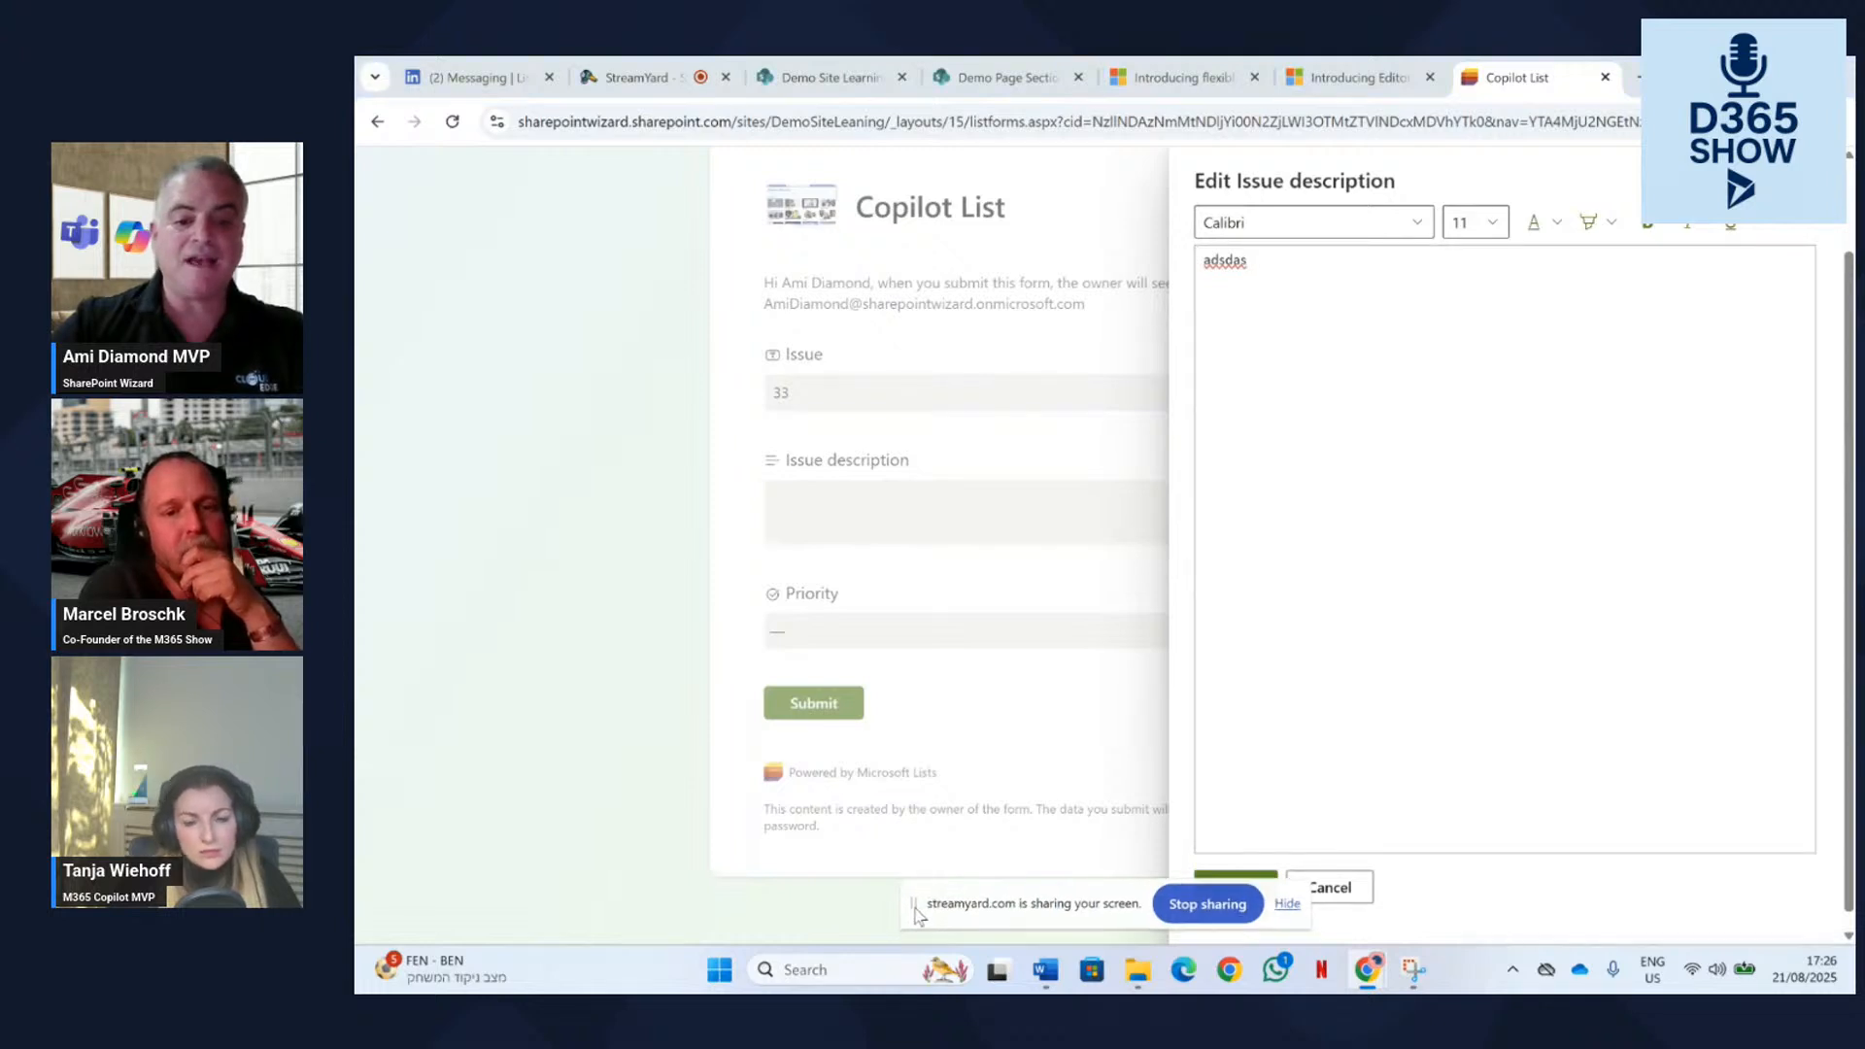
drag(906, 916, 378, 242)
click(1234, 886)
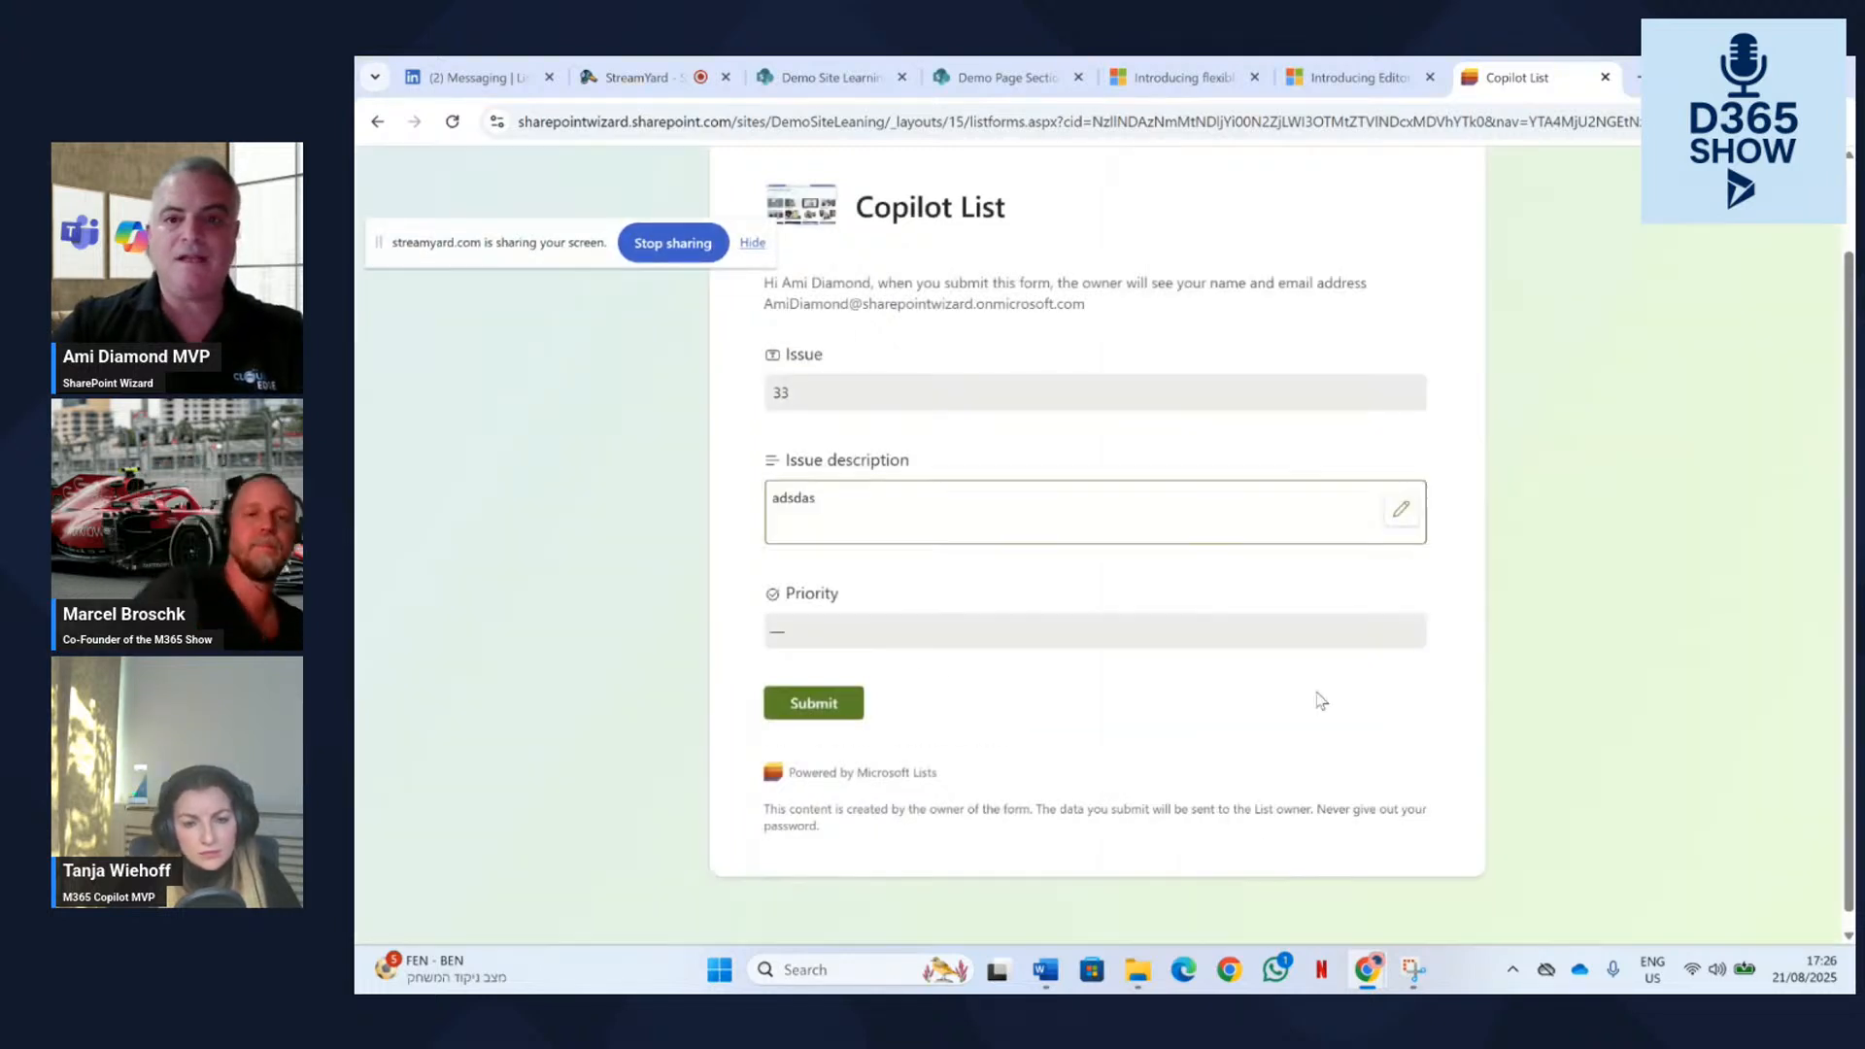
Set the Priority to High and enter "sadasd" in the More info field.
click(861, 634)
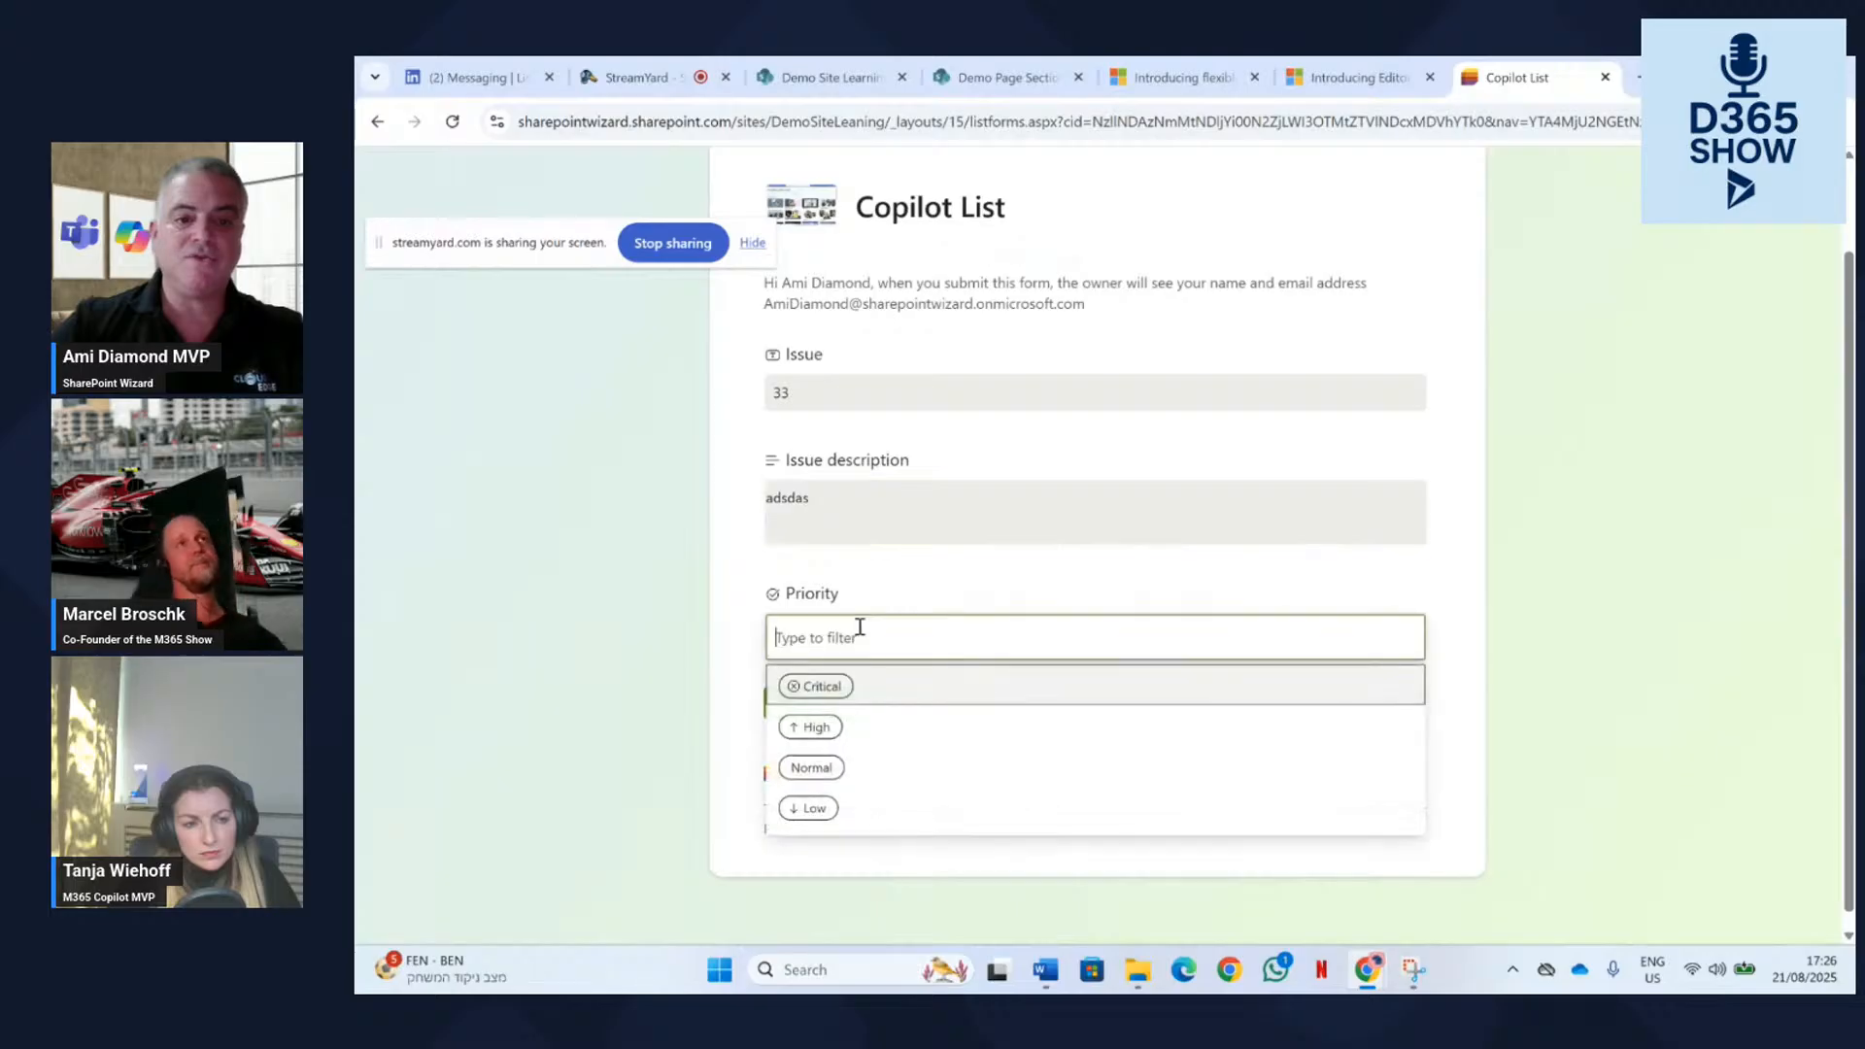
click(810, 727)
scroll(1111, 720, down, 3)
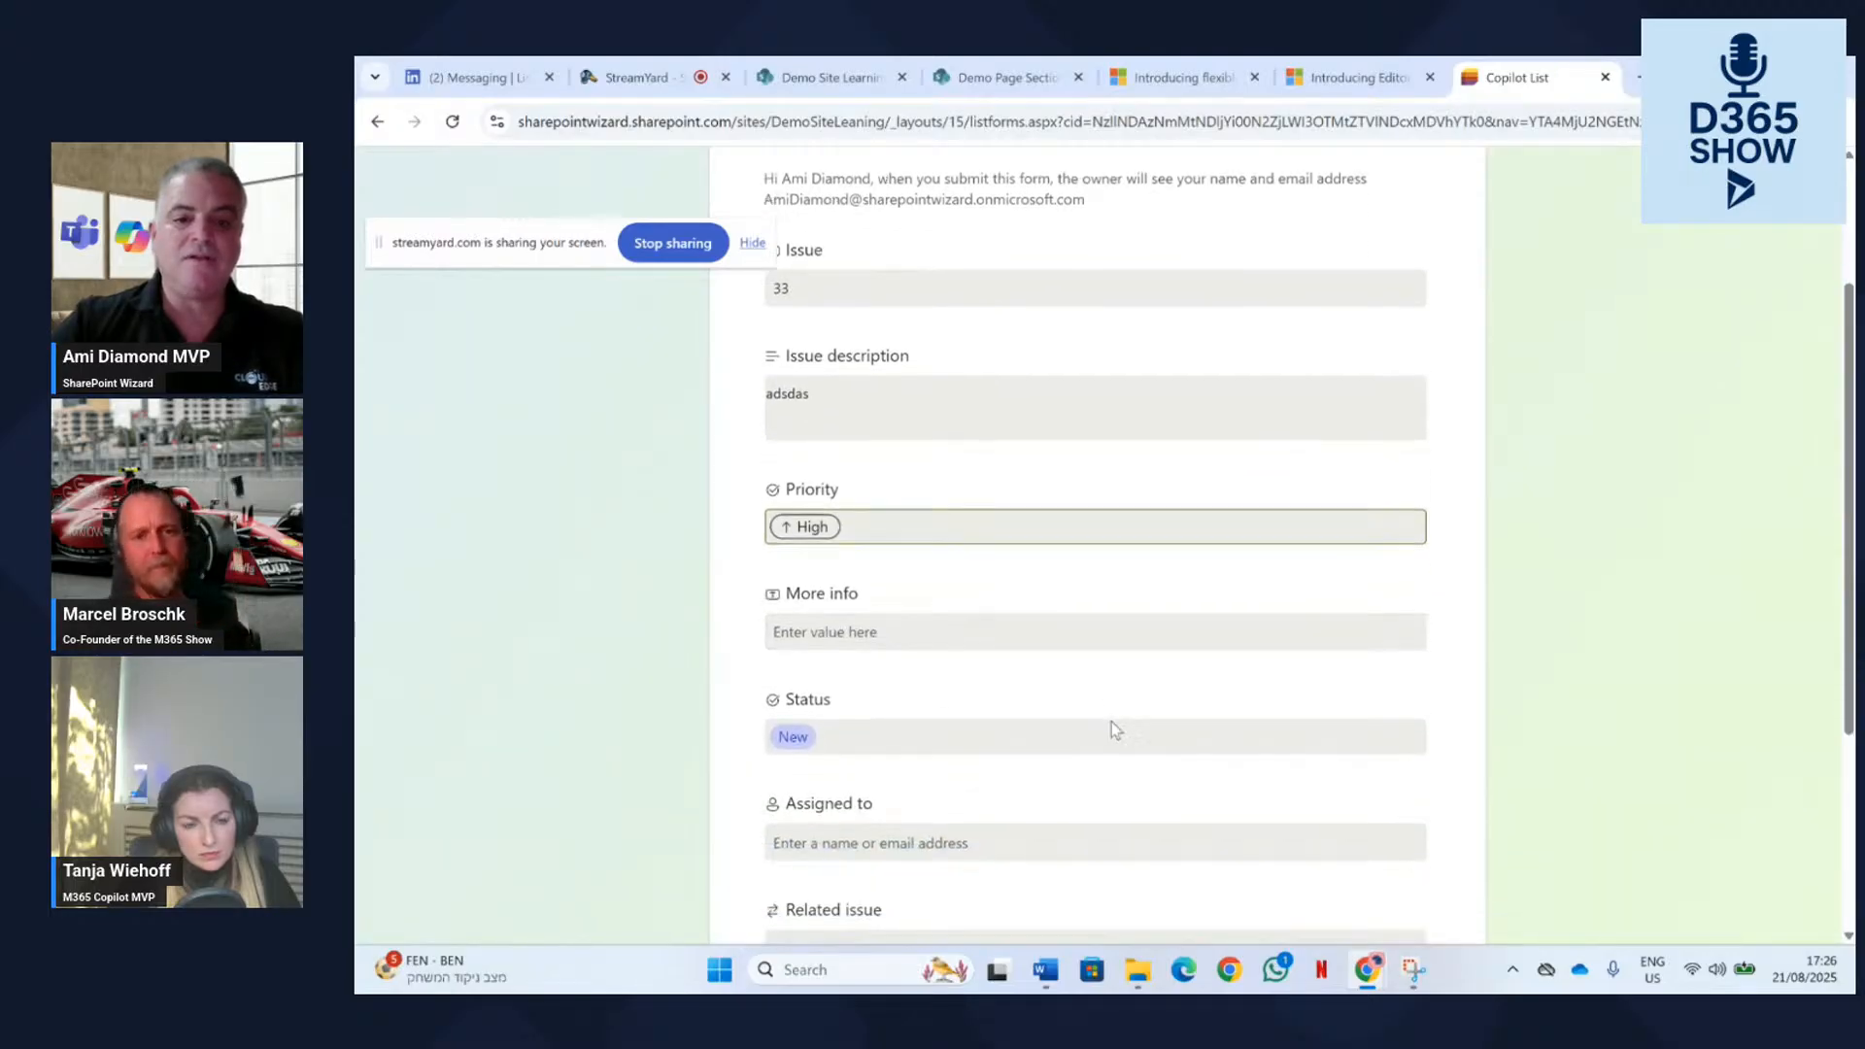
click(838, 423)
text(sadasd)
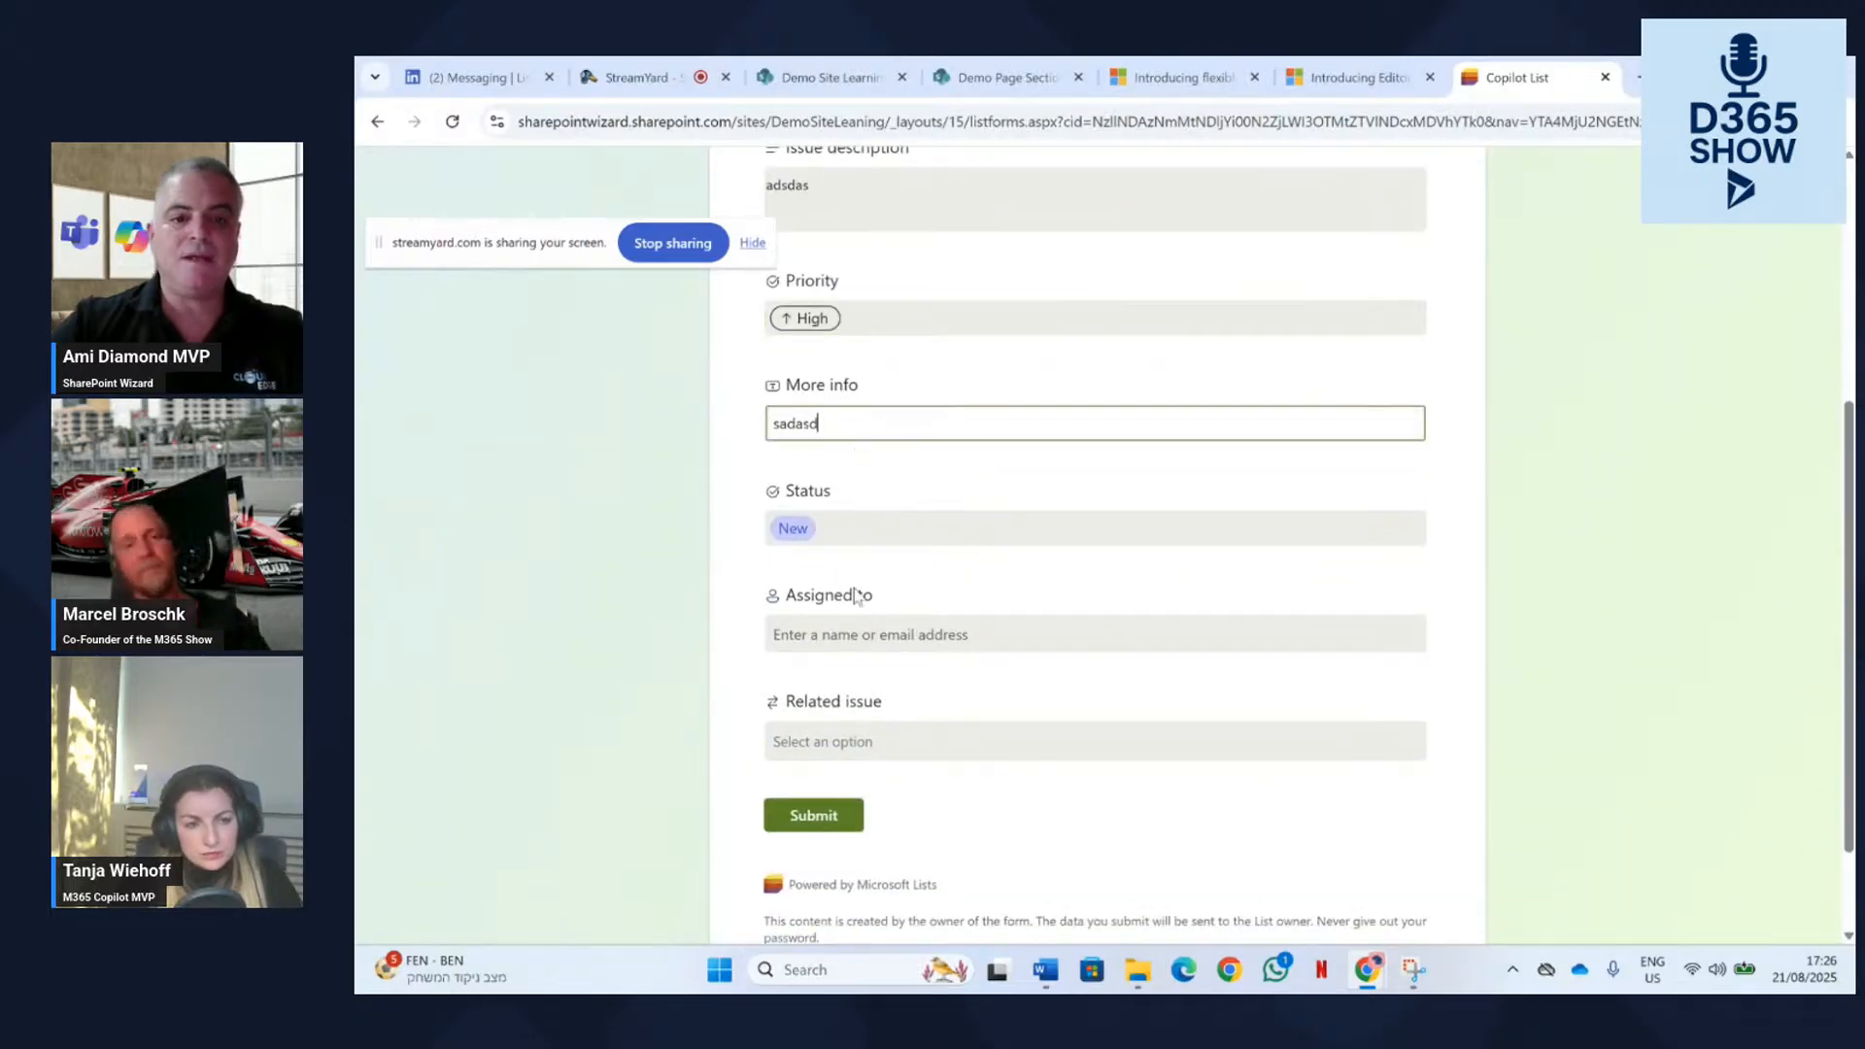
Assign the issue to a person from the directory suggestions and submit the form response.
click(831, 635)
text(a)
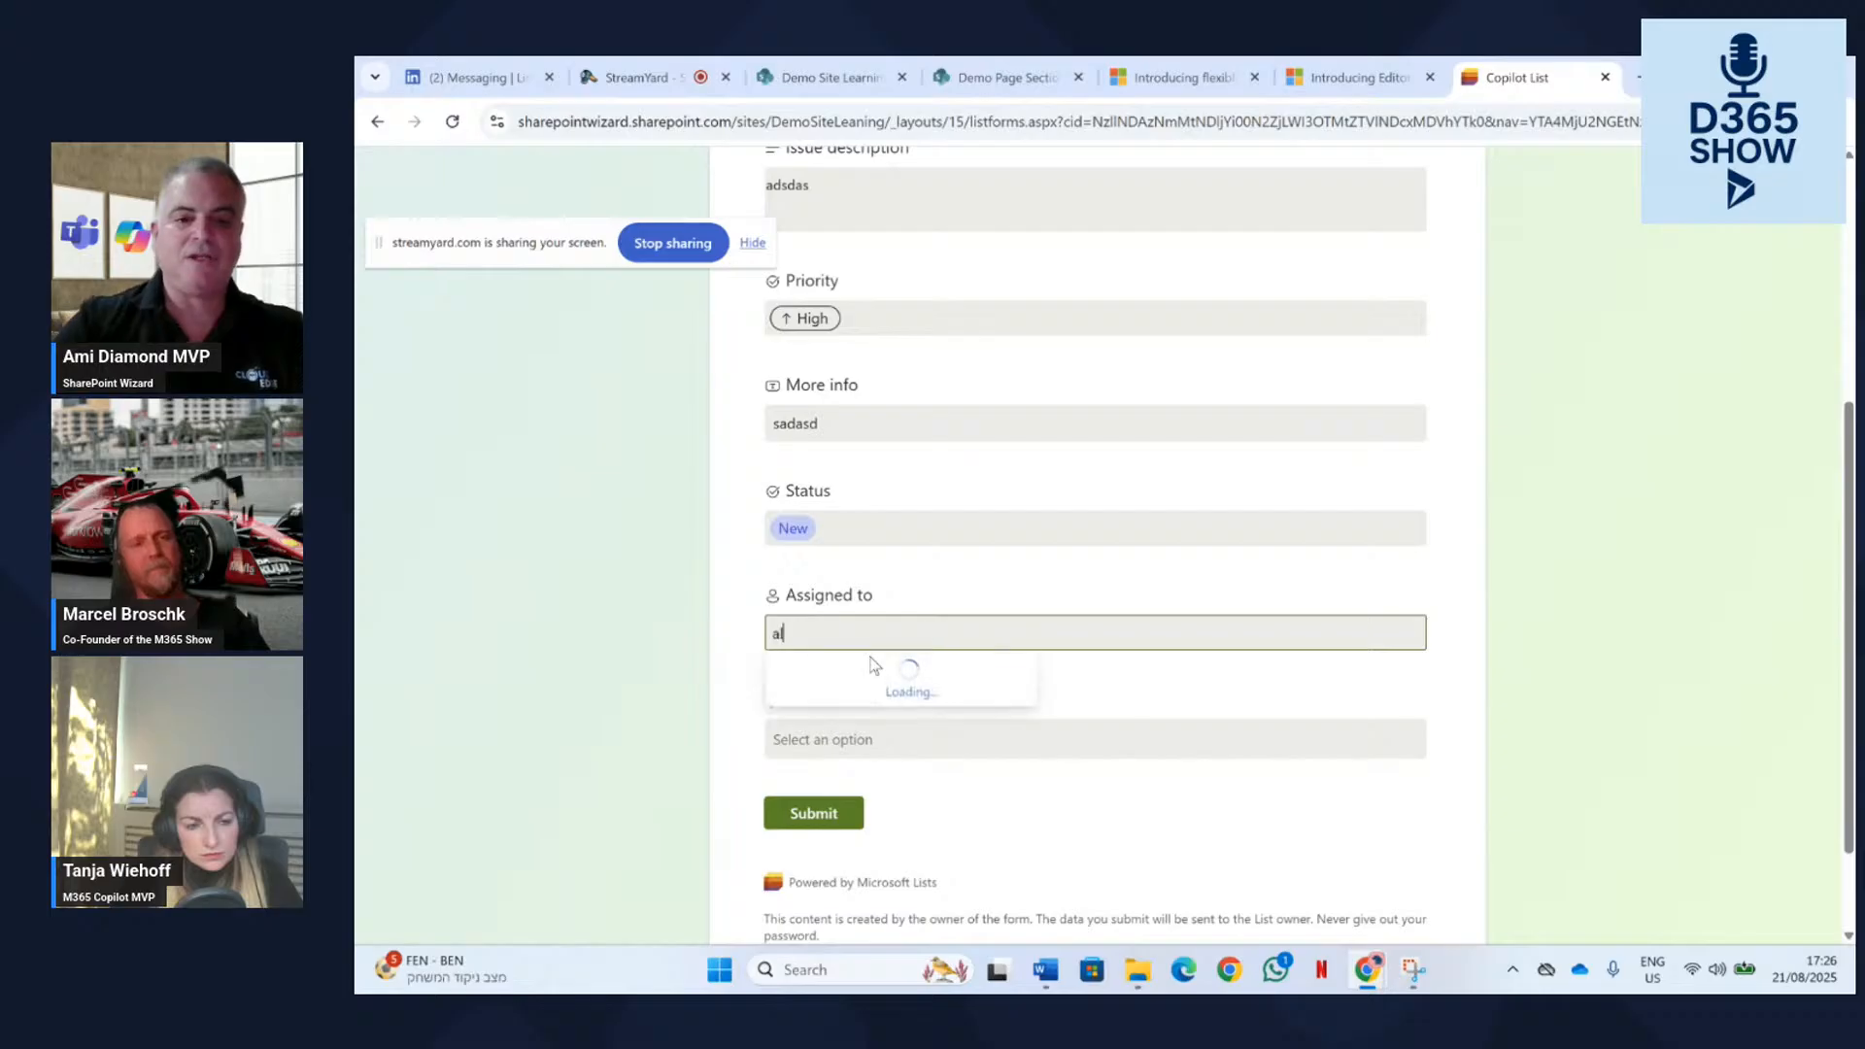
text(lex)
click(905, 692)
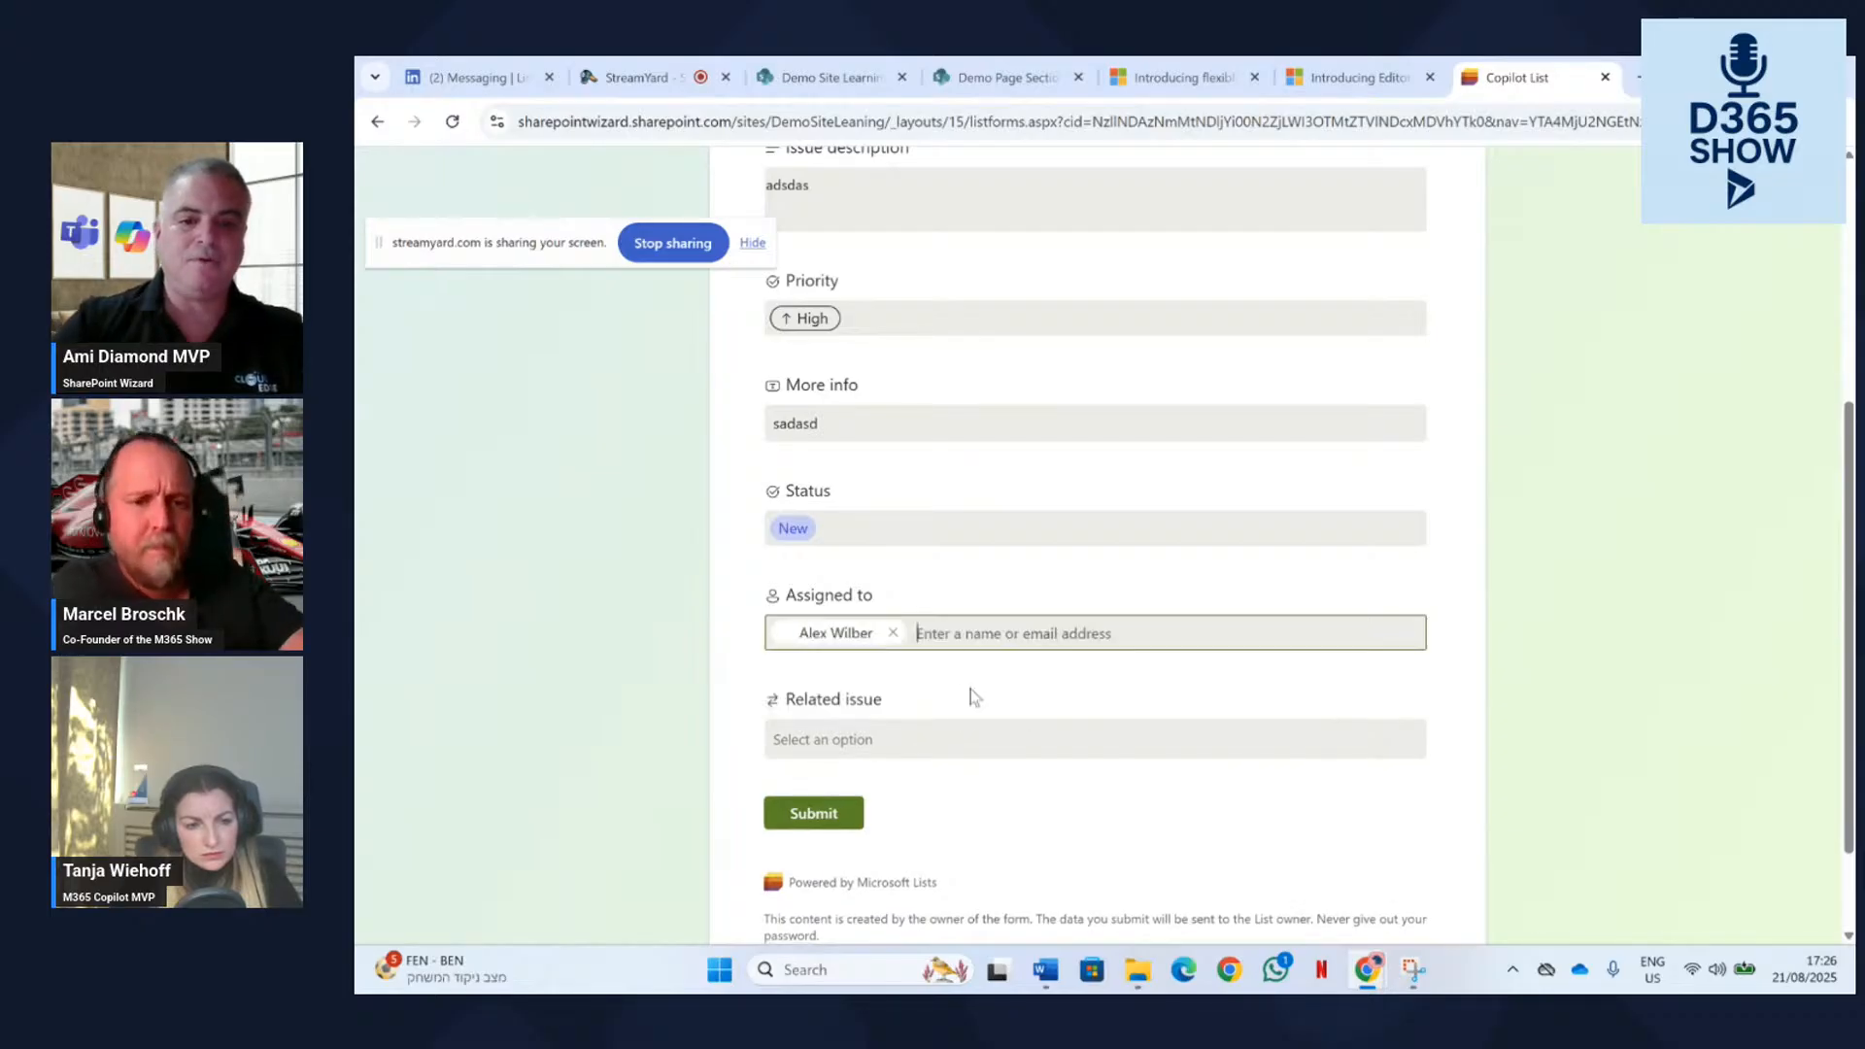
click(846, 815)
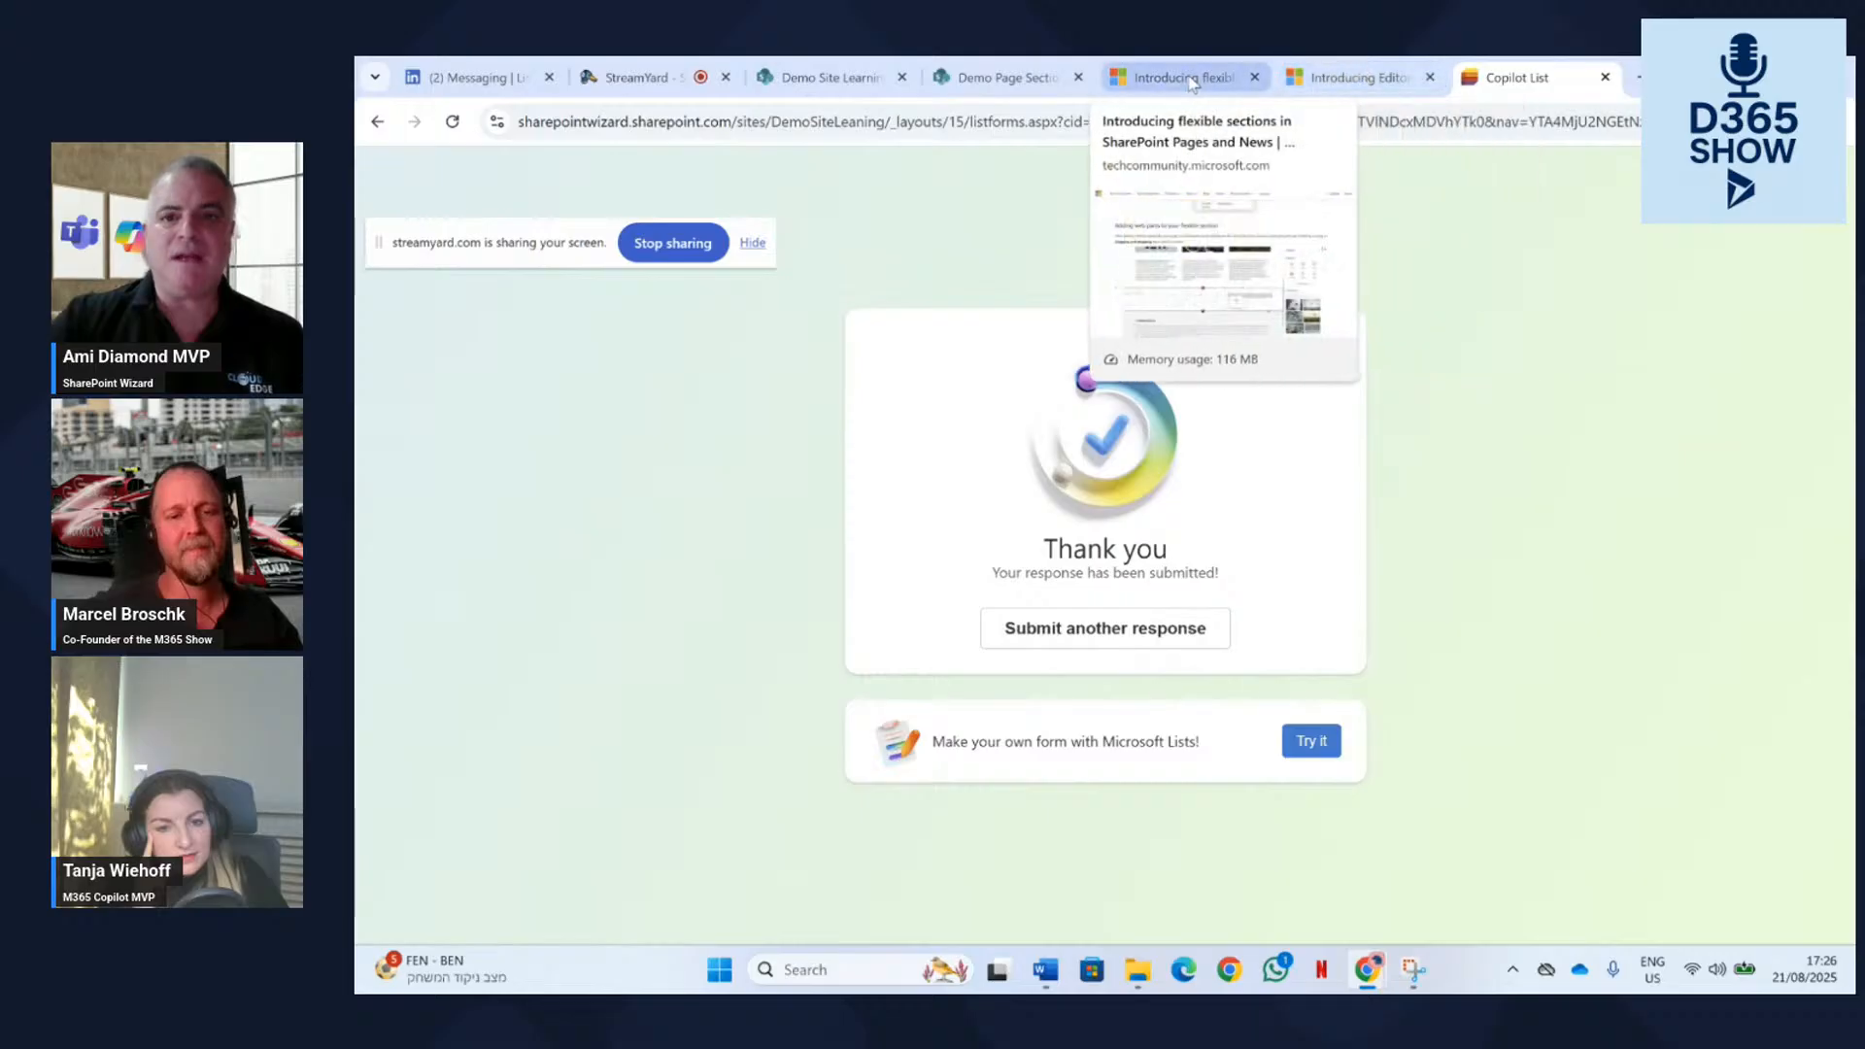
Return to the Issue tracker v2 list, close the Copilot List form editor and refresh the list.
click(1010, 78)
click(855, 83)
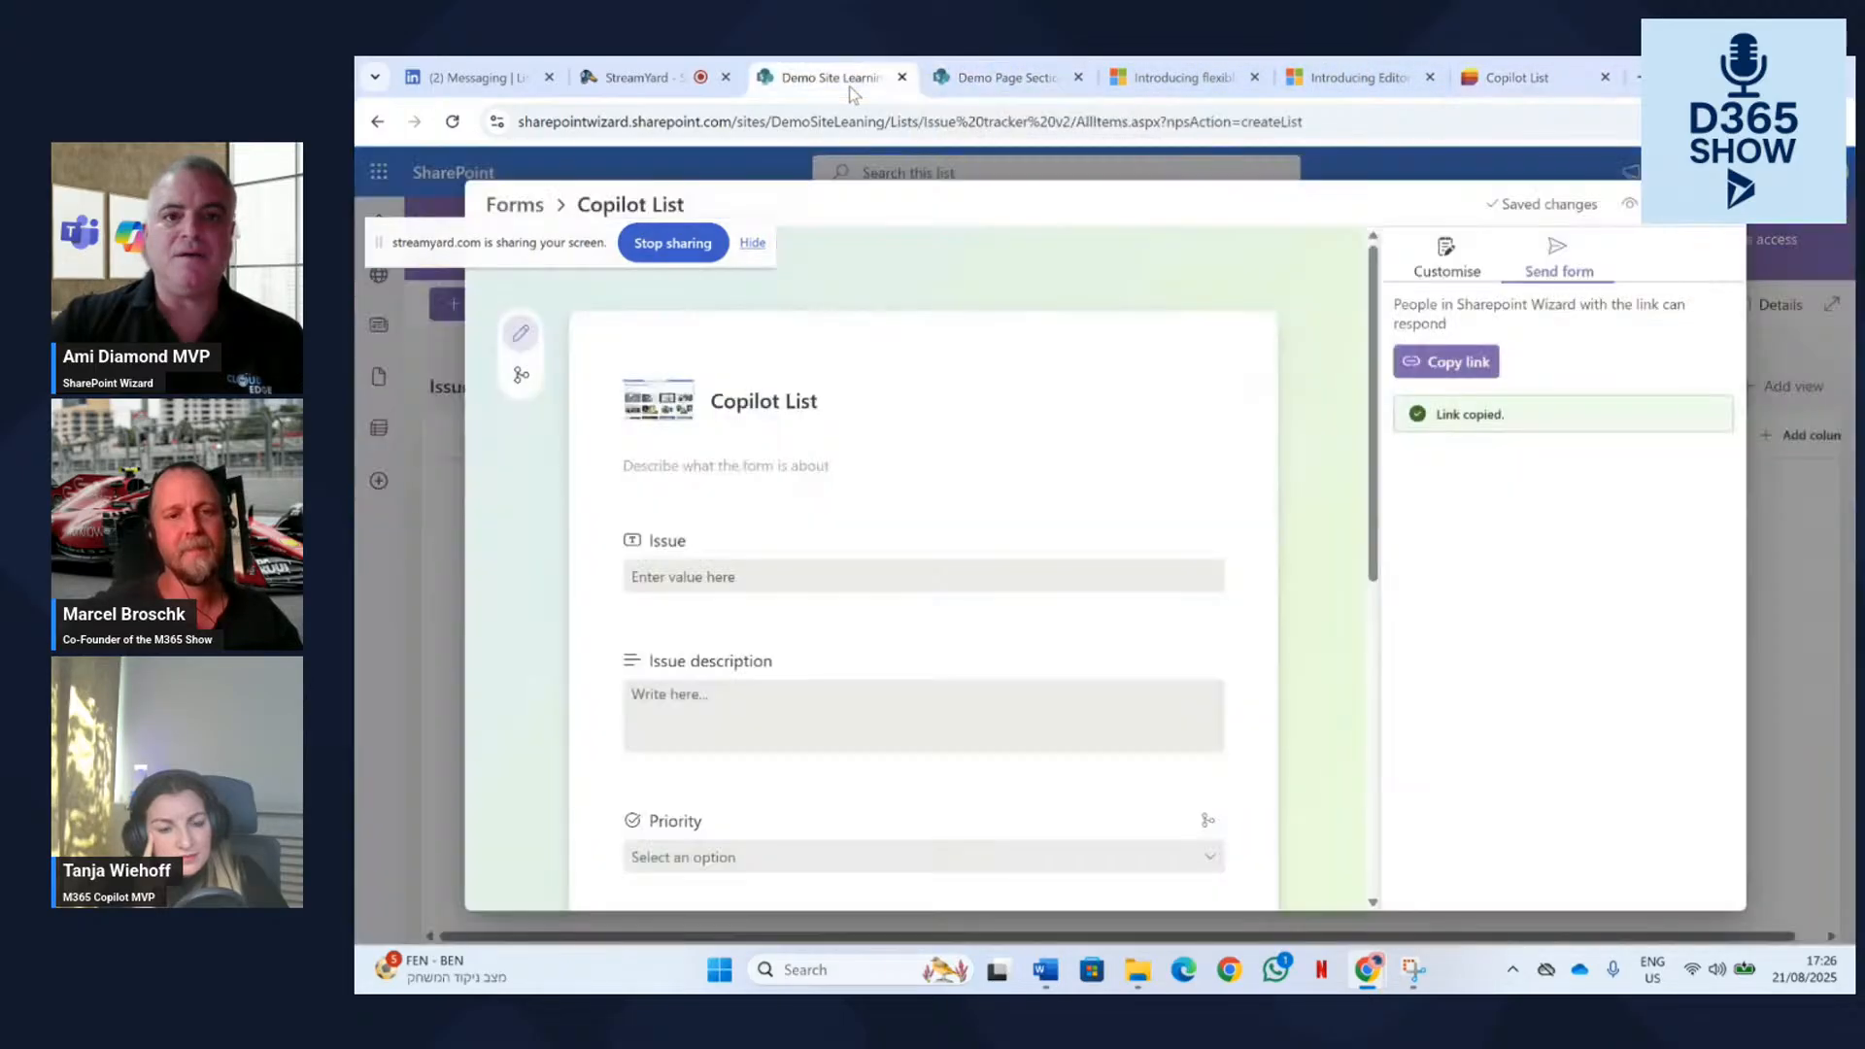
click(1724, 206)
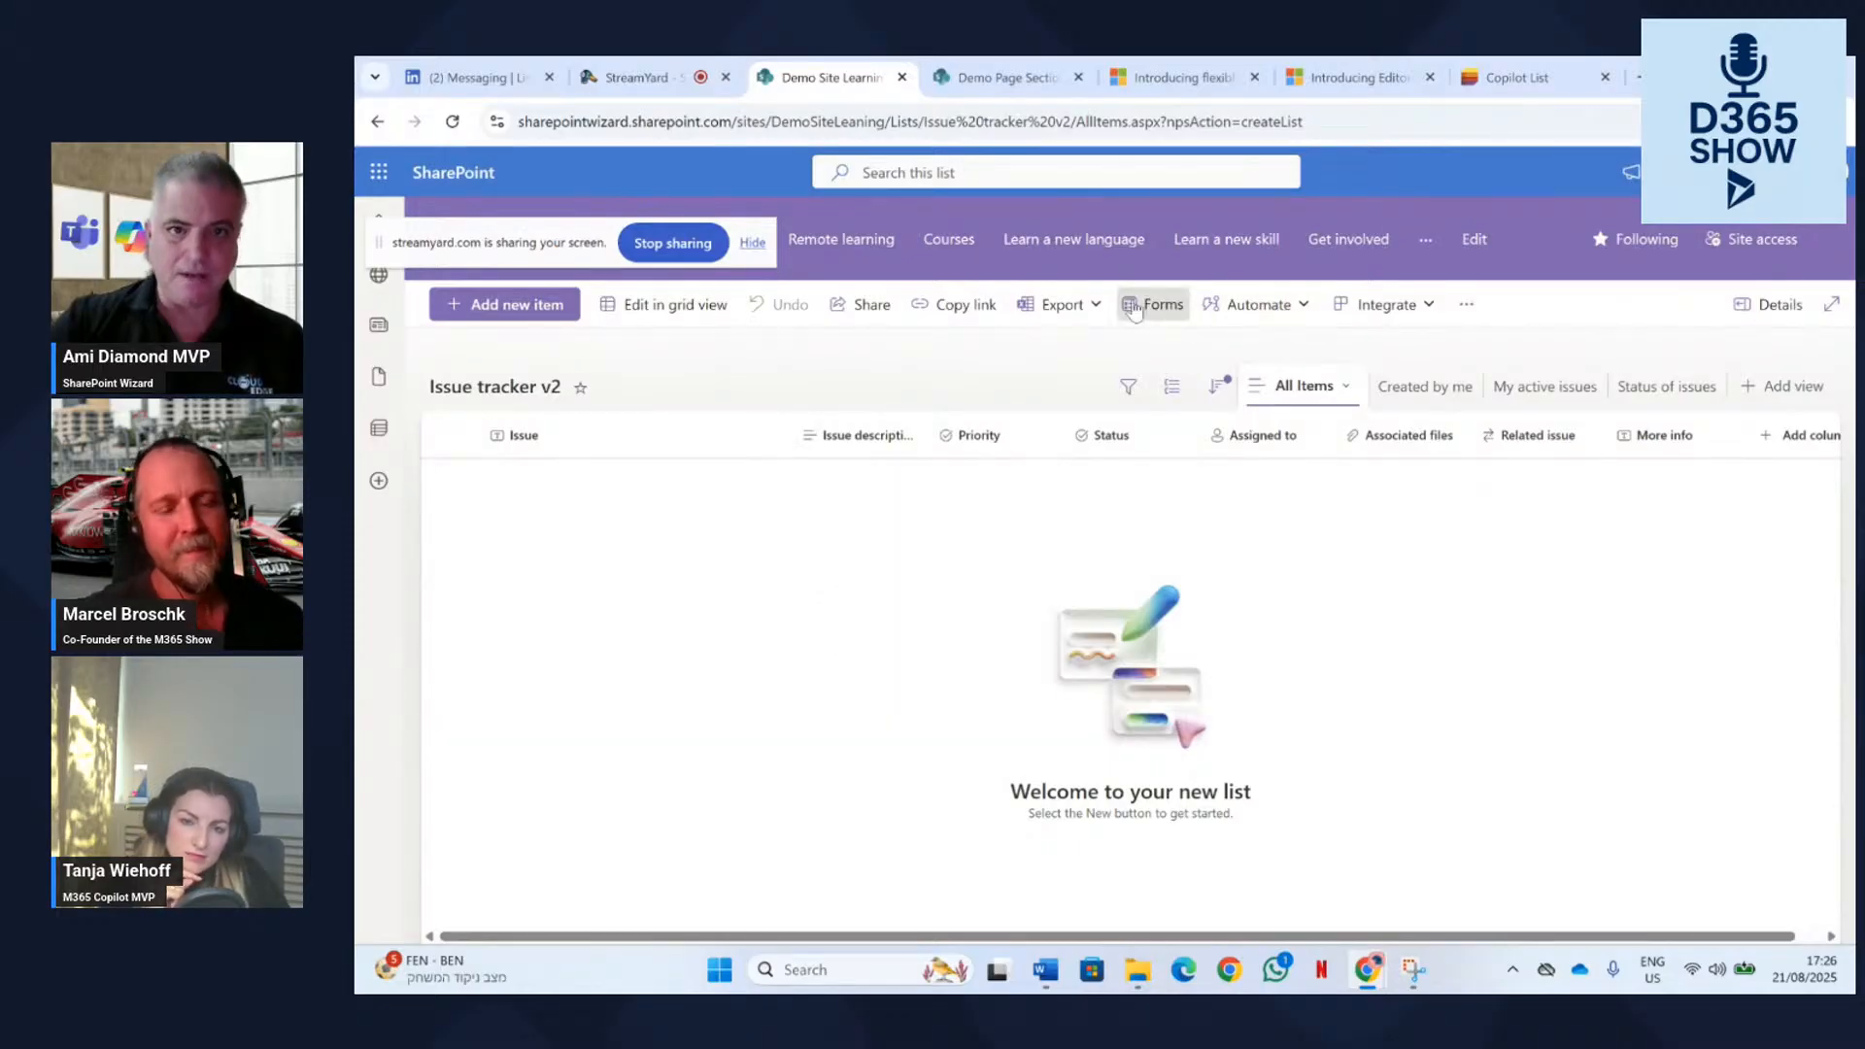
click(452, 124)
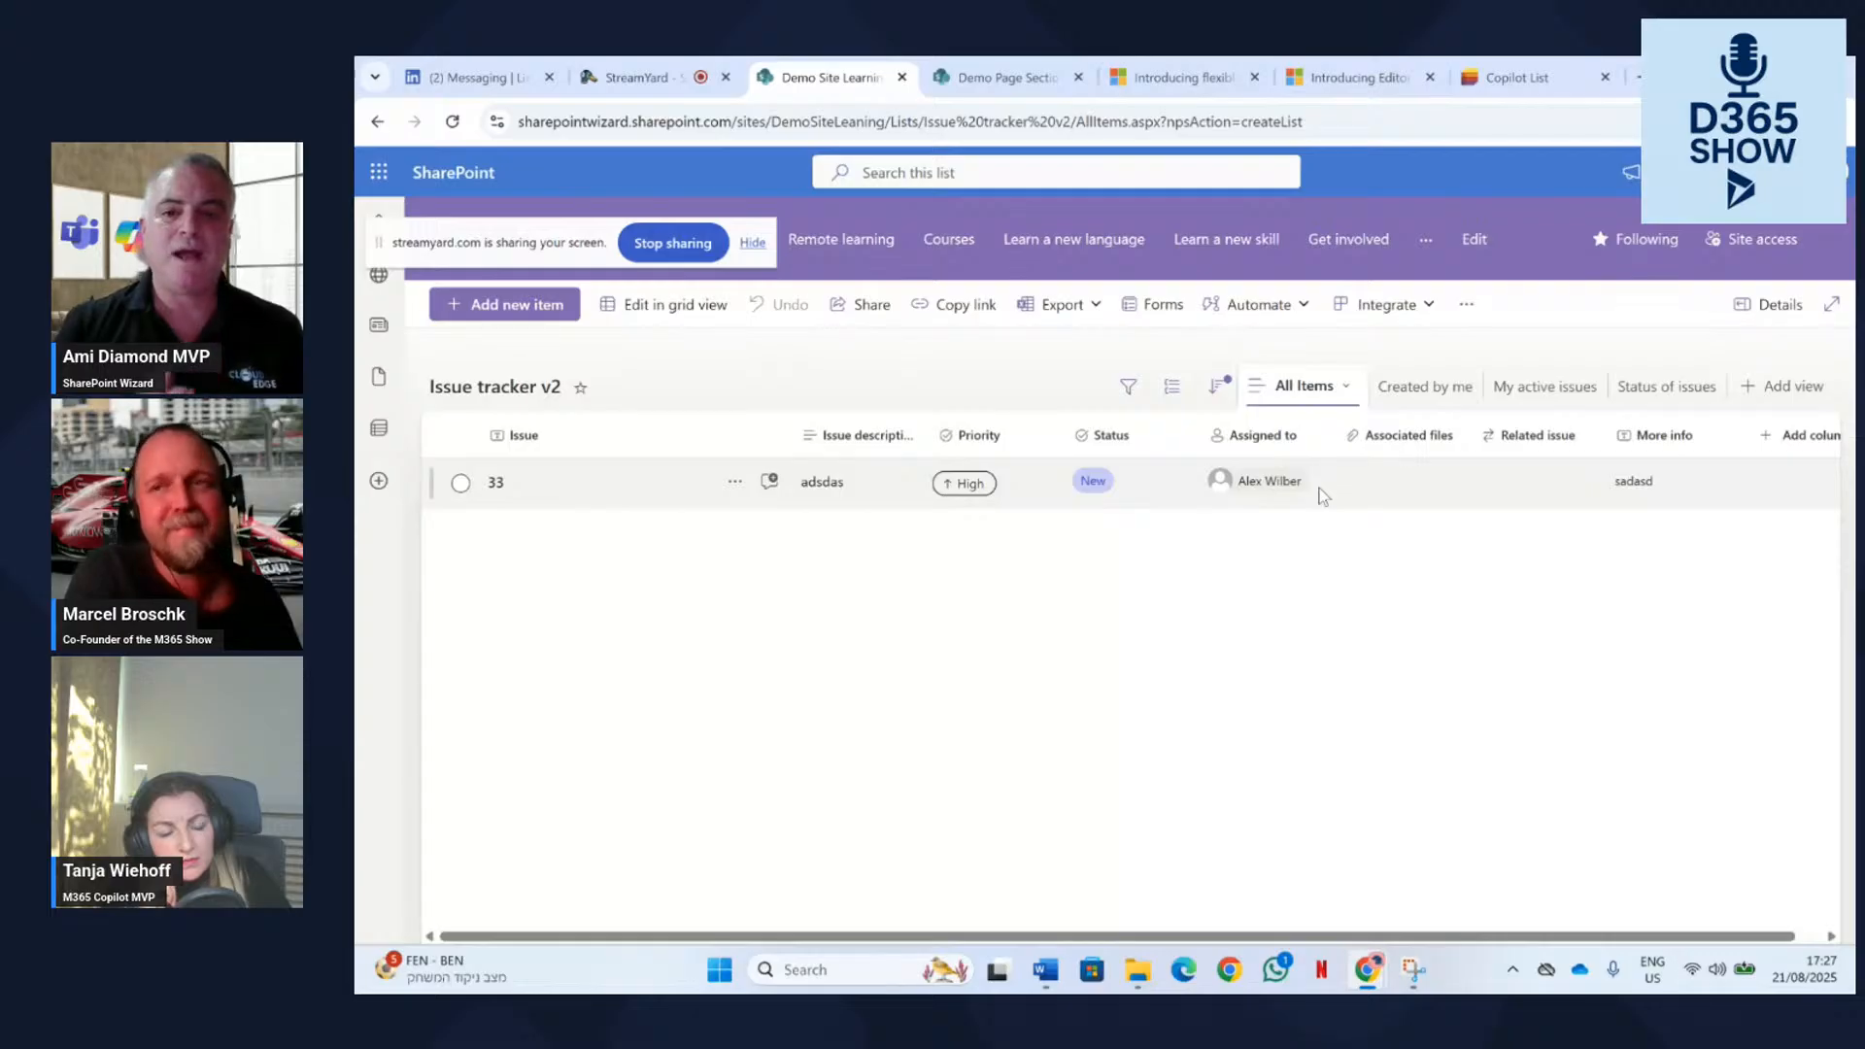
Reopen the Copilot List form, turn off accepting responses in its settings, and close the form editor.
click(1177, 314)
click(1023, 456)
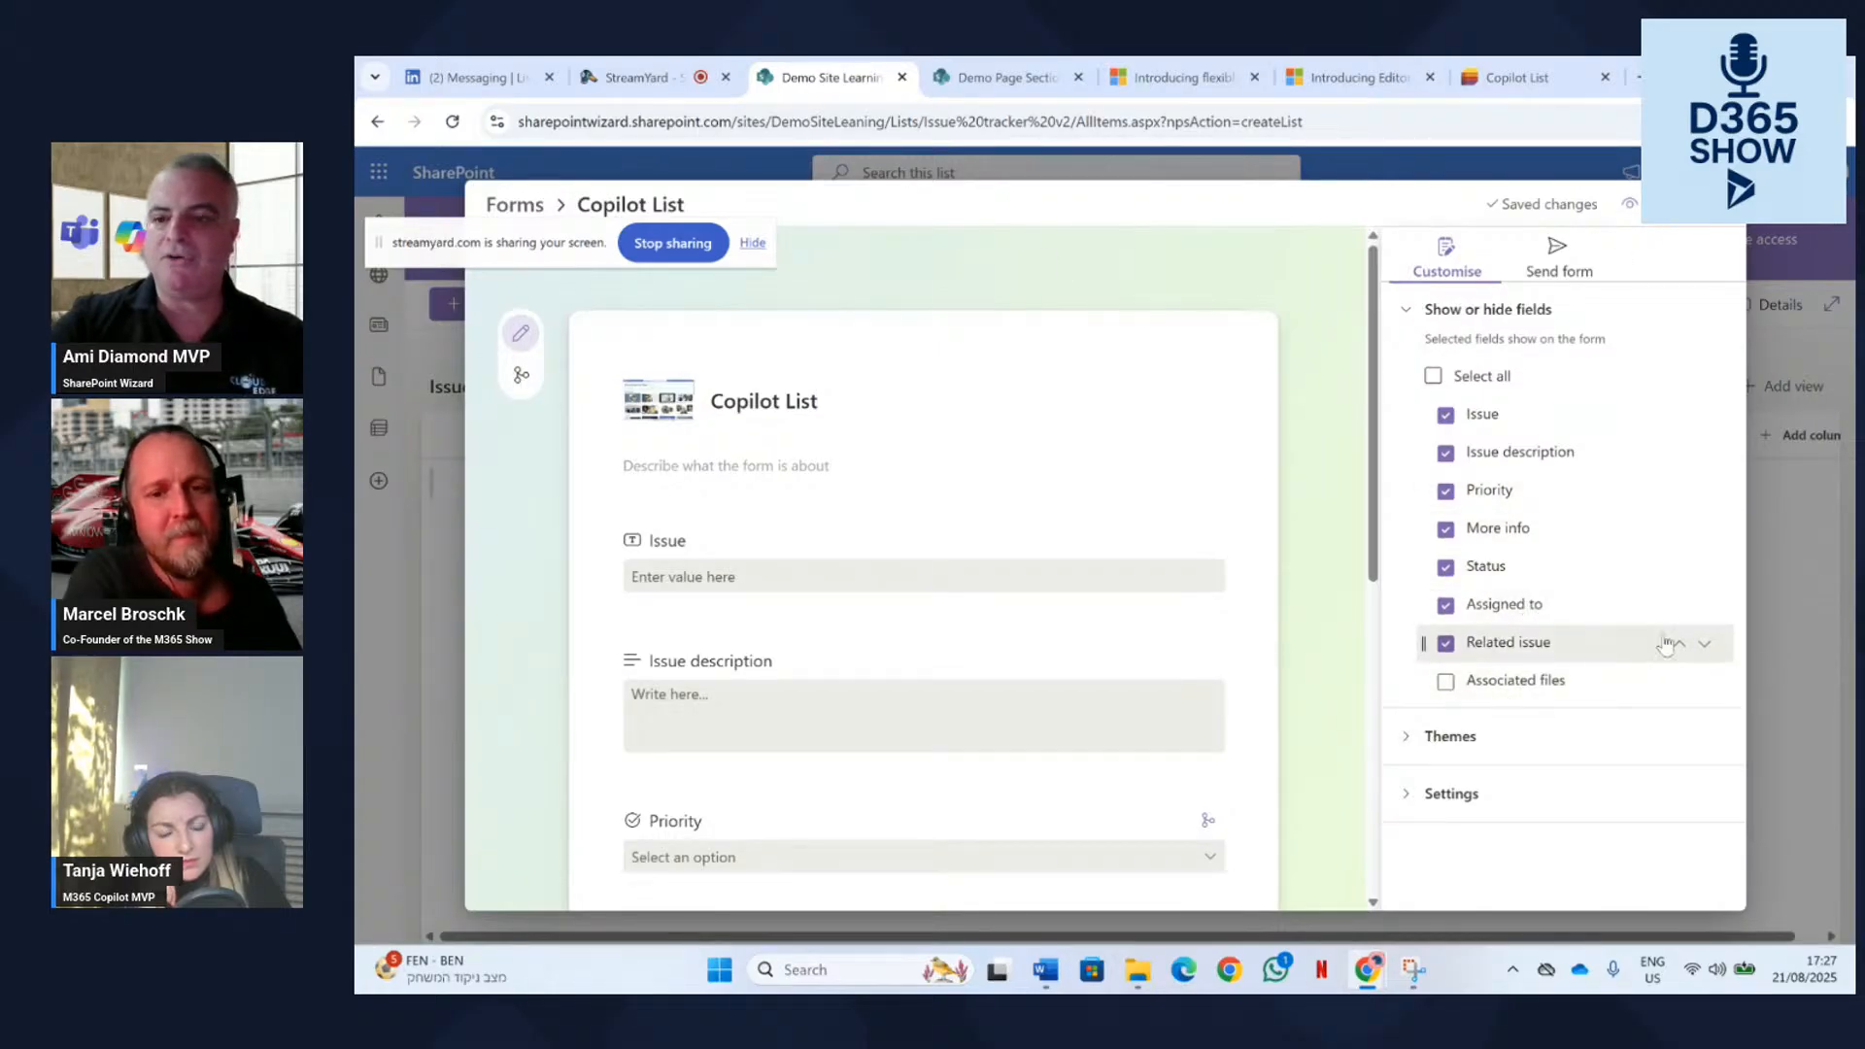
click(1443, 793)
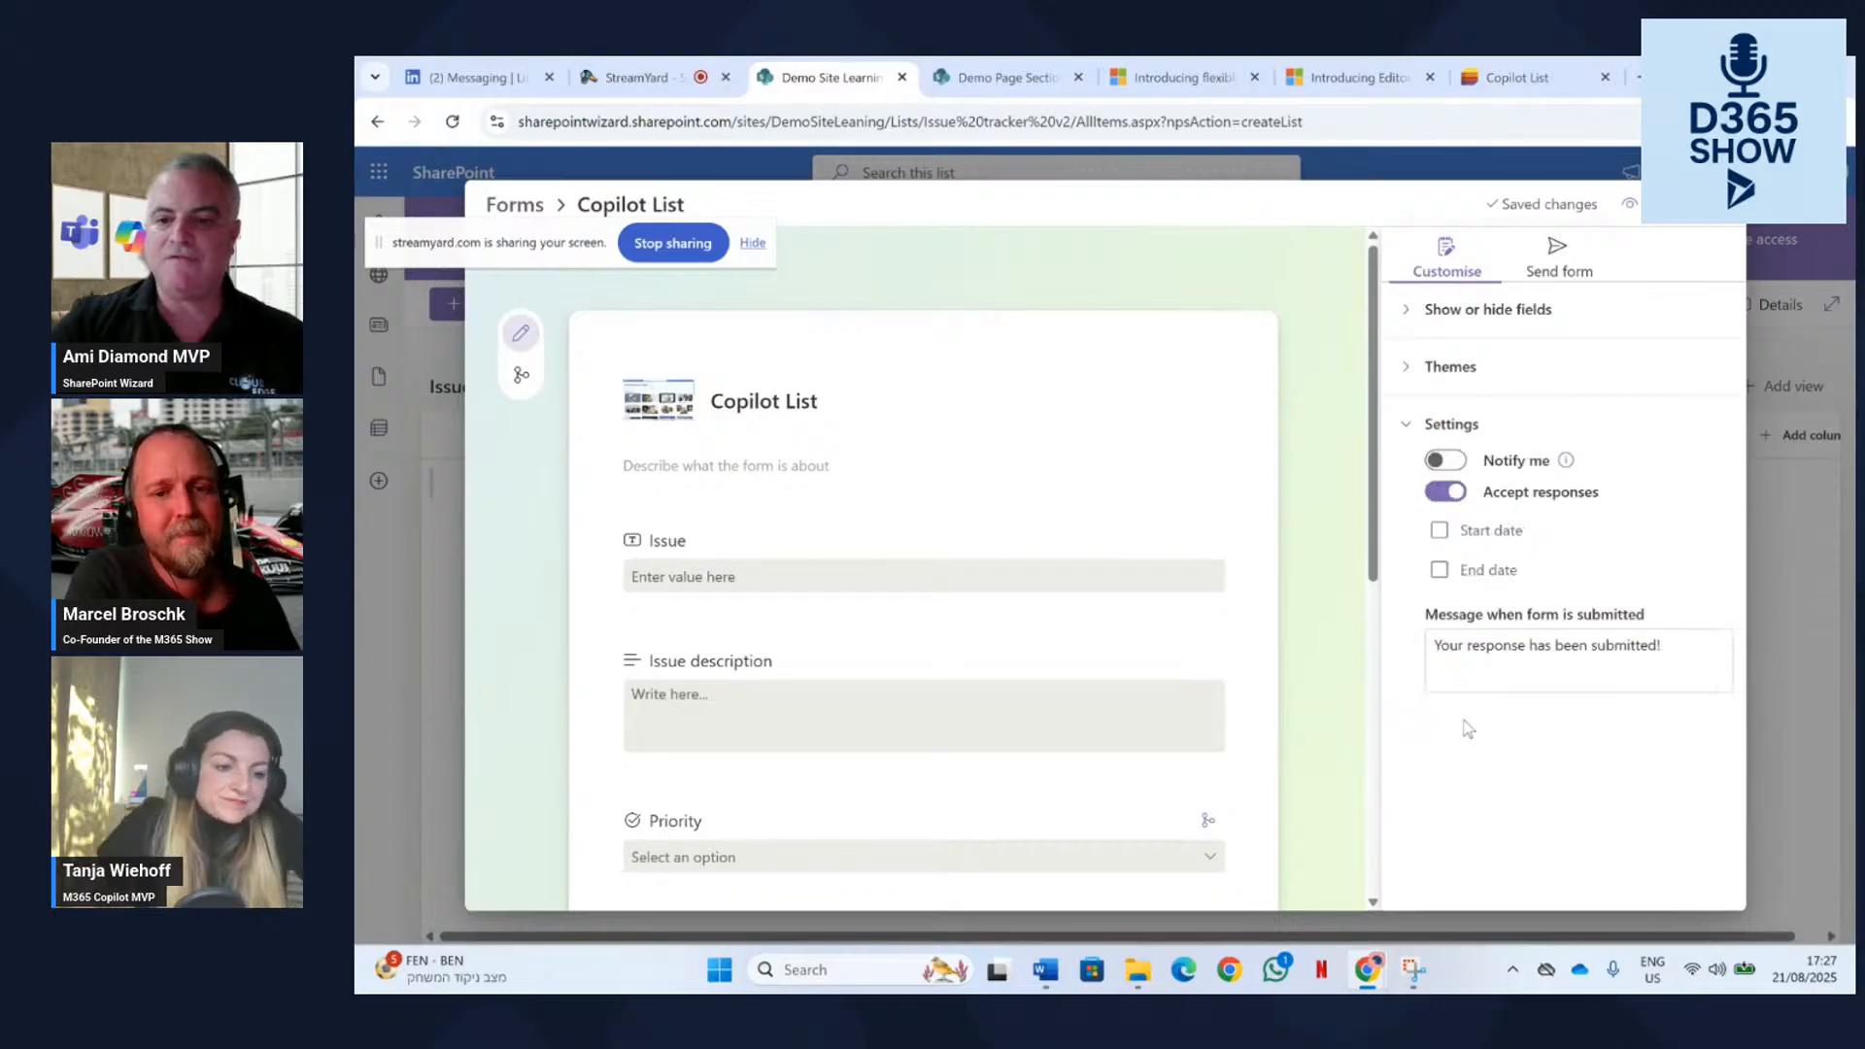
click(1447, 493)
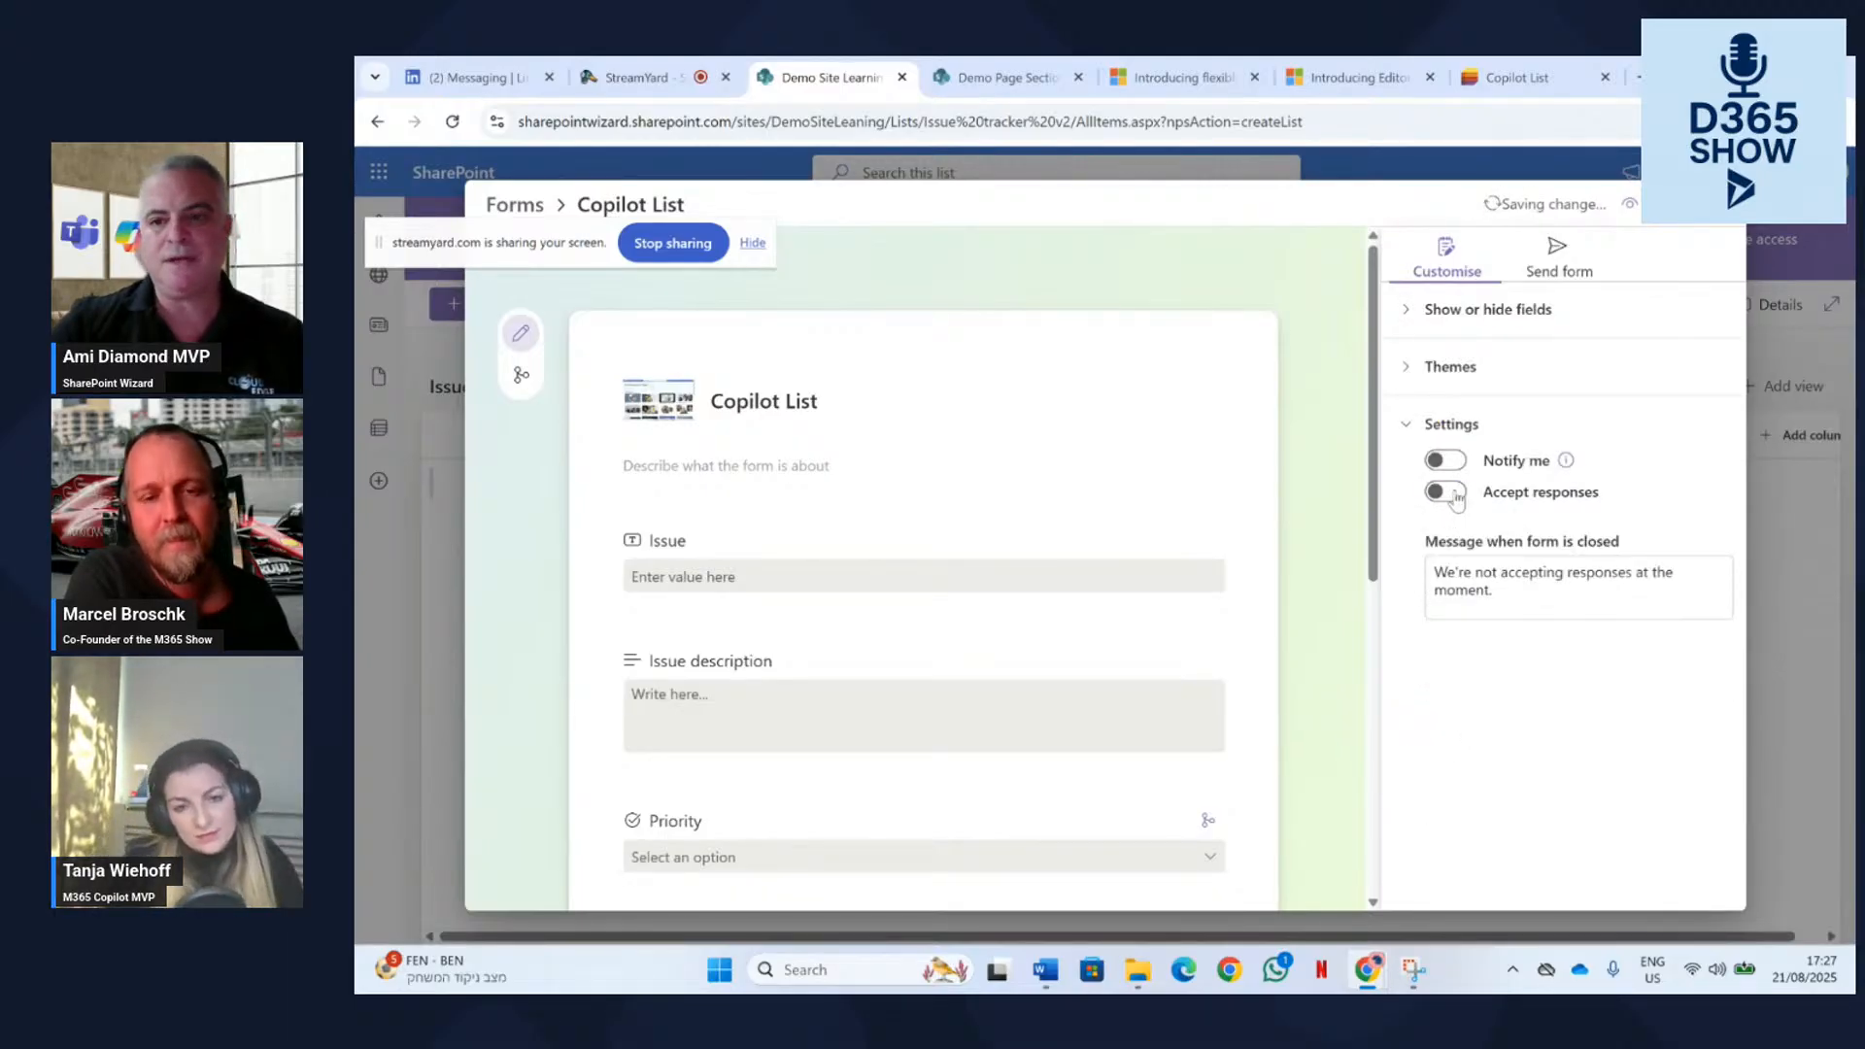
click(1719, 204)
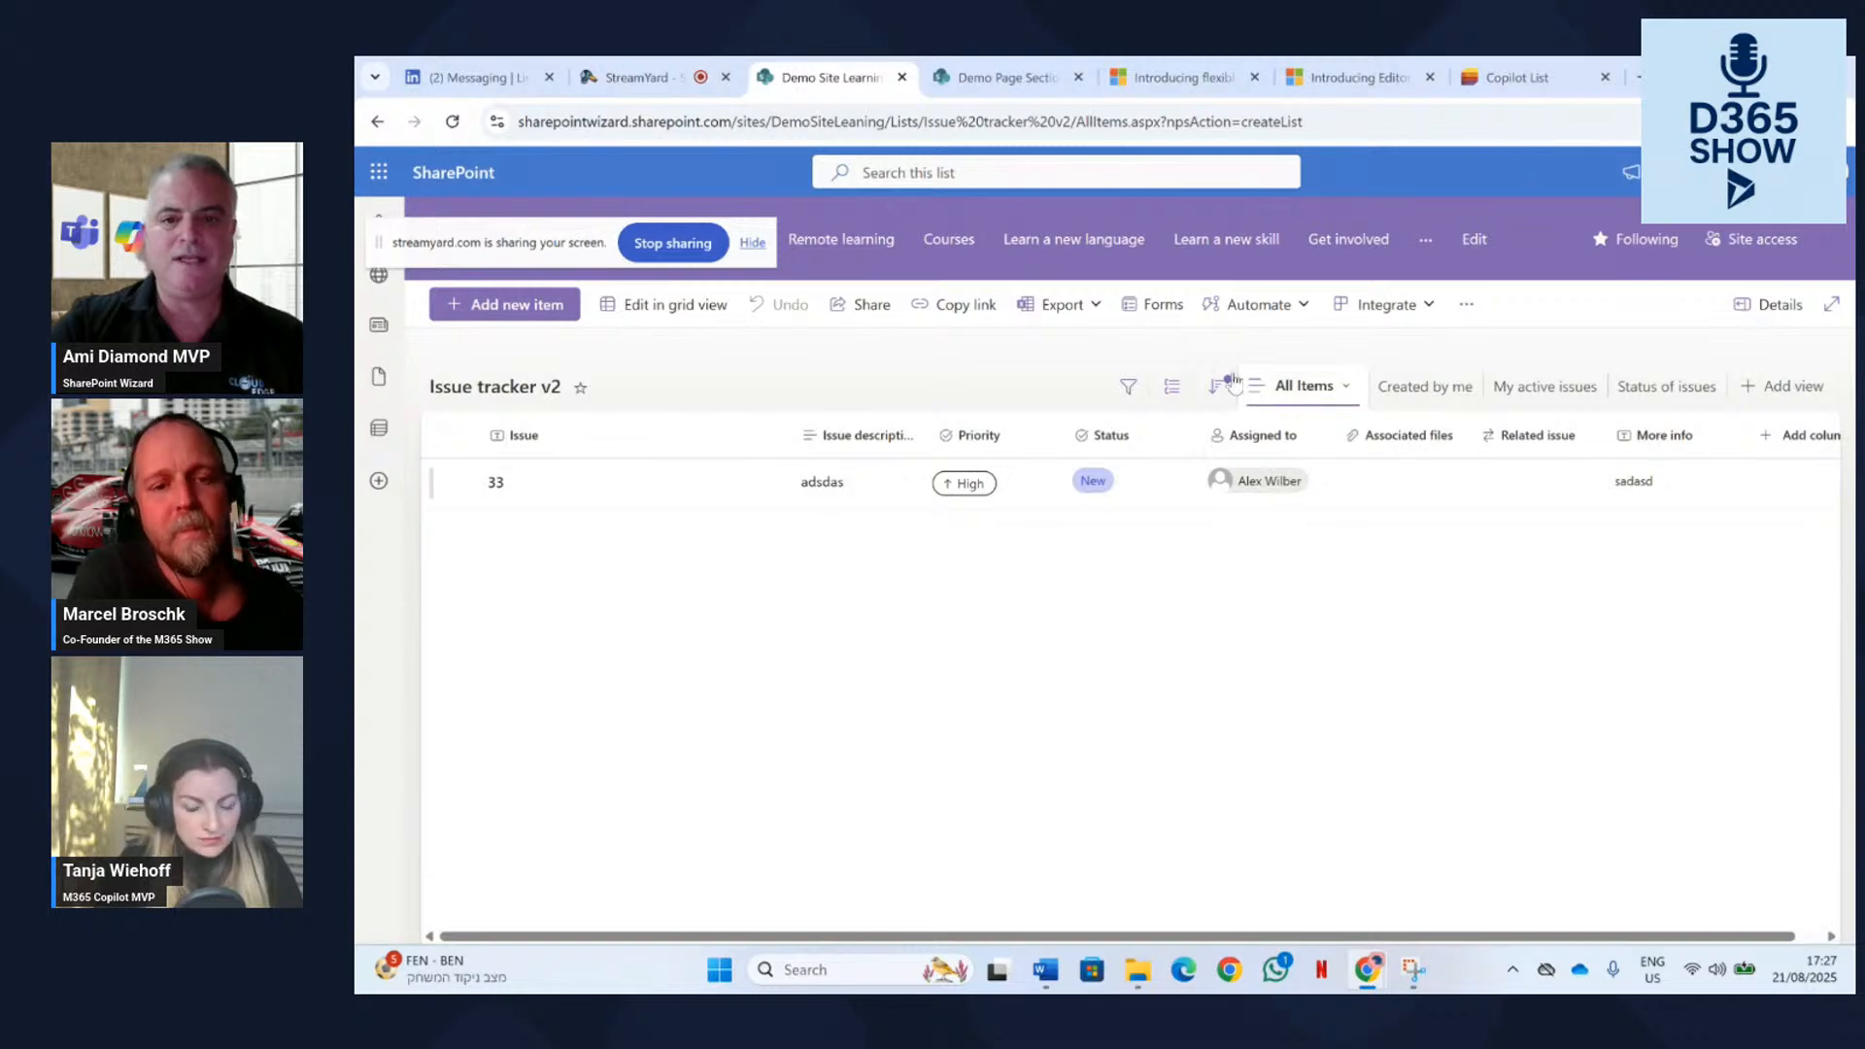
Show the list's forms and the management options available for the Copilot List form, and end the screen sharing.
click(1151, 308)
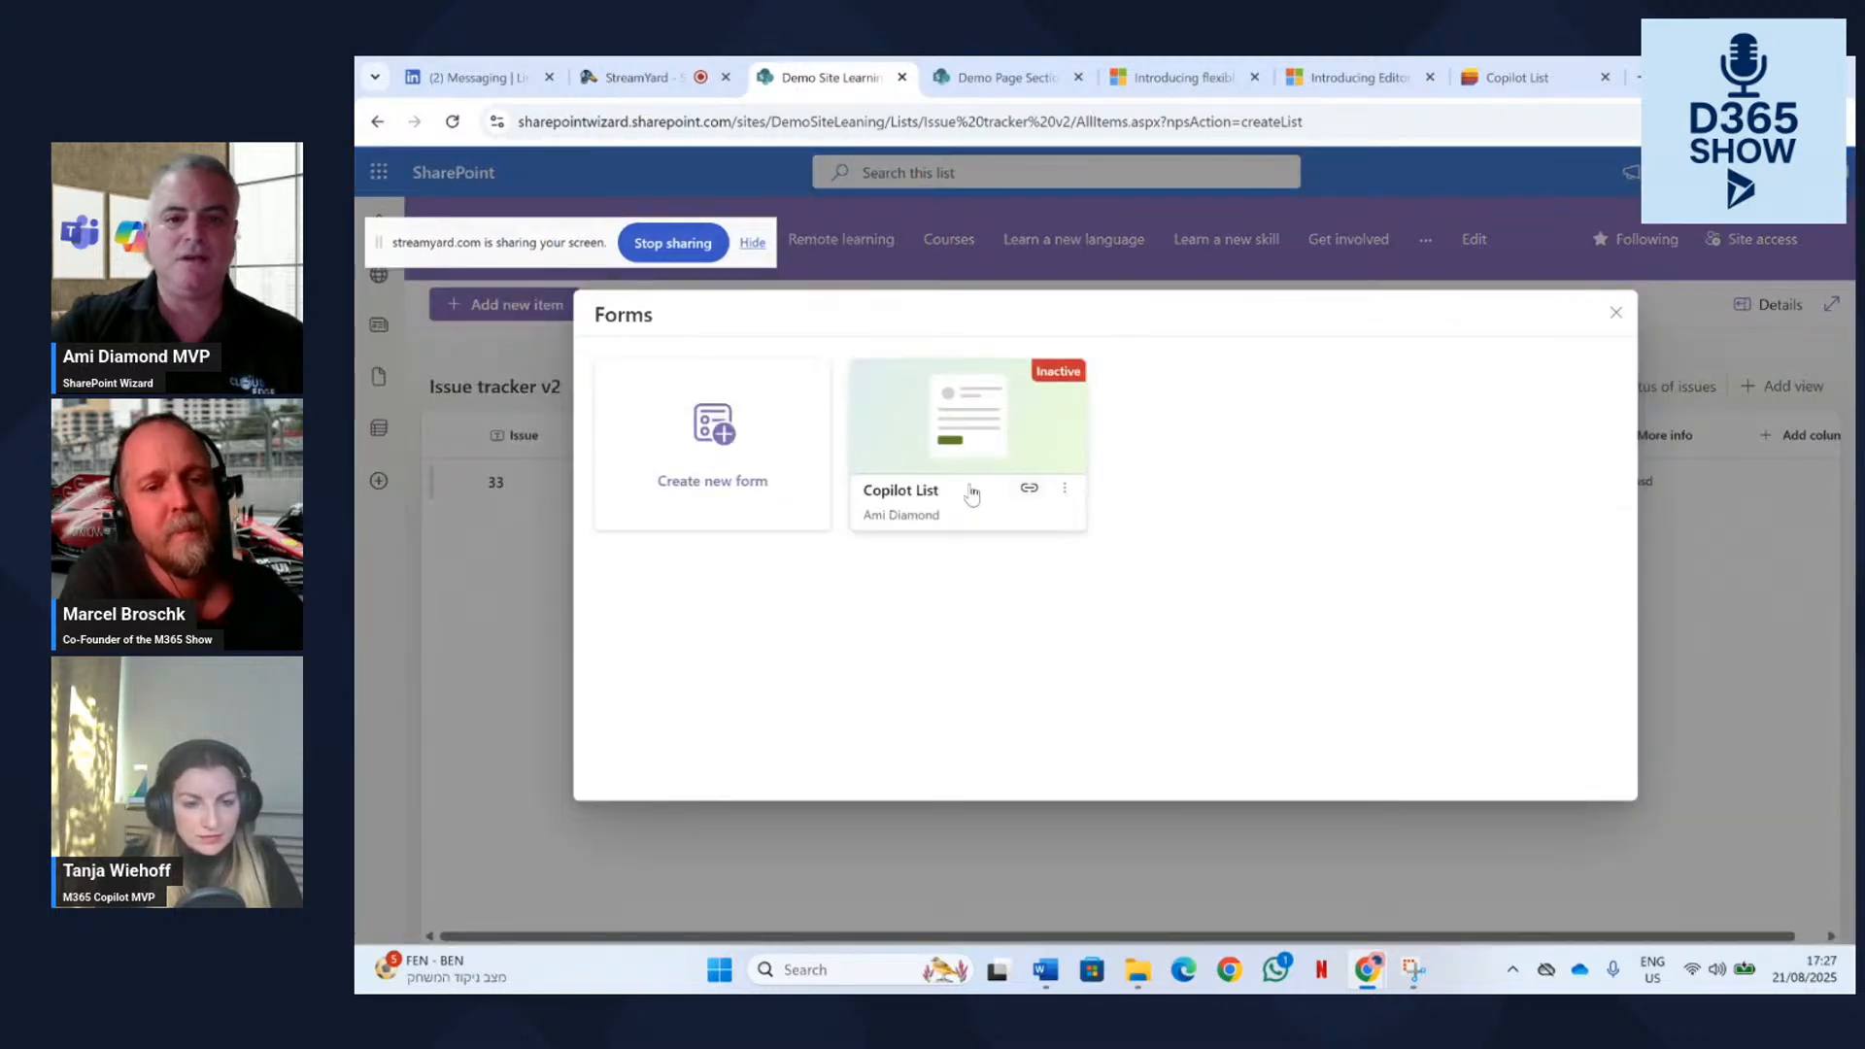
click(1071, 494)
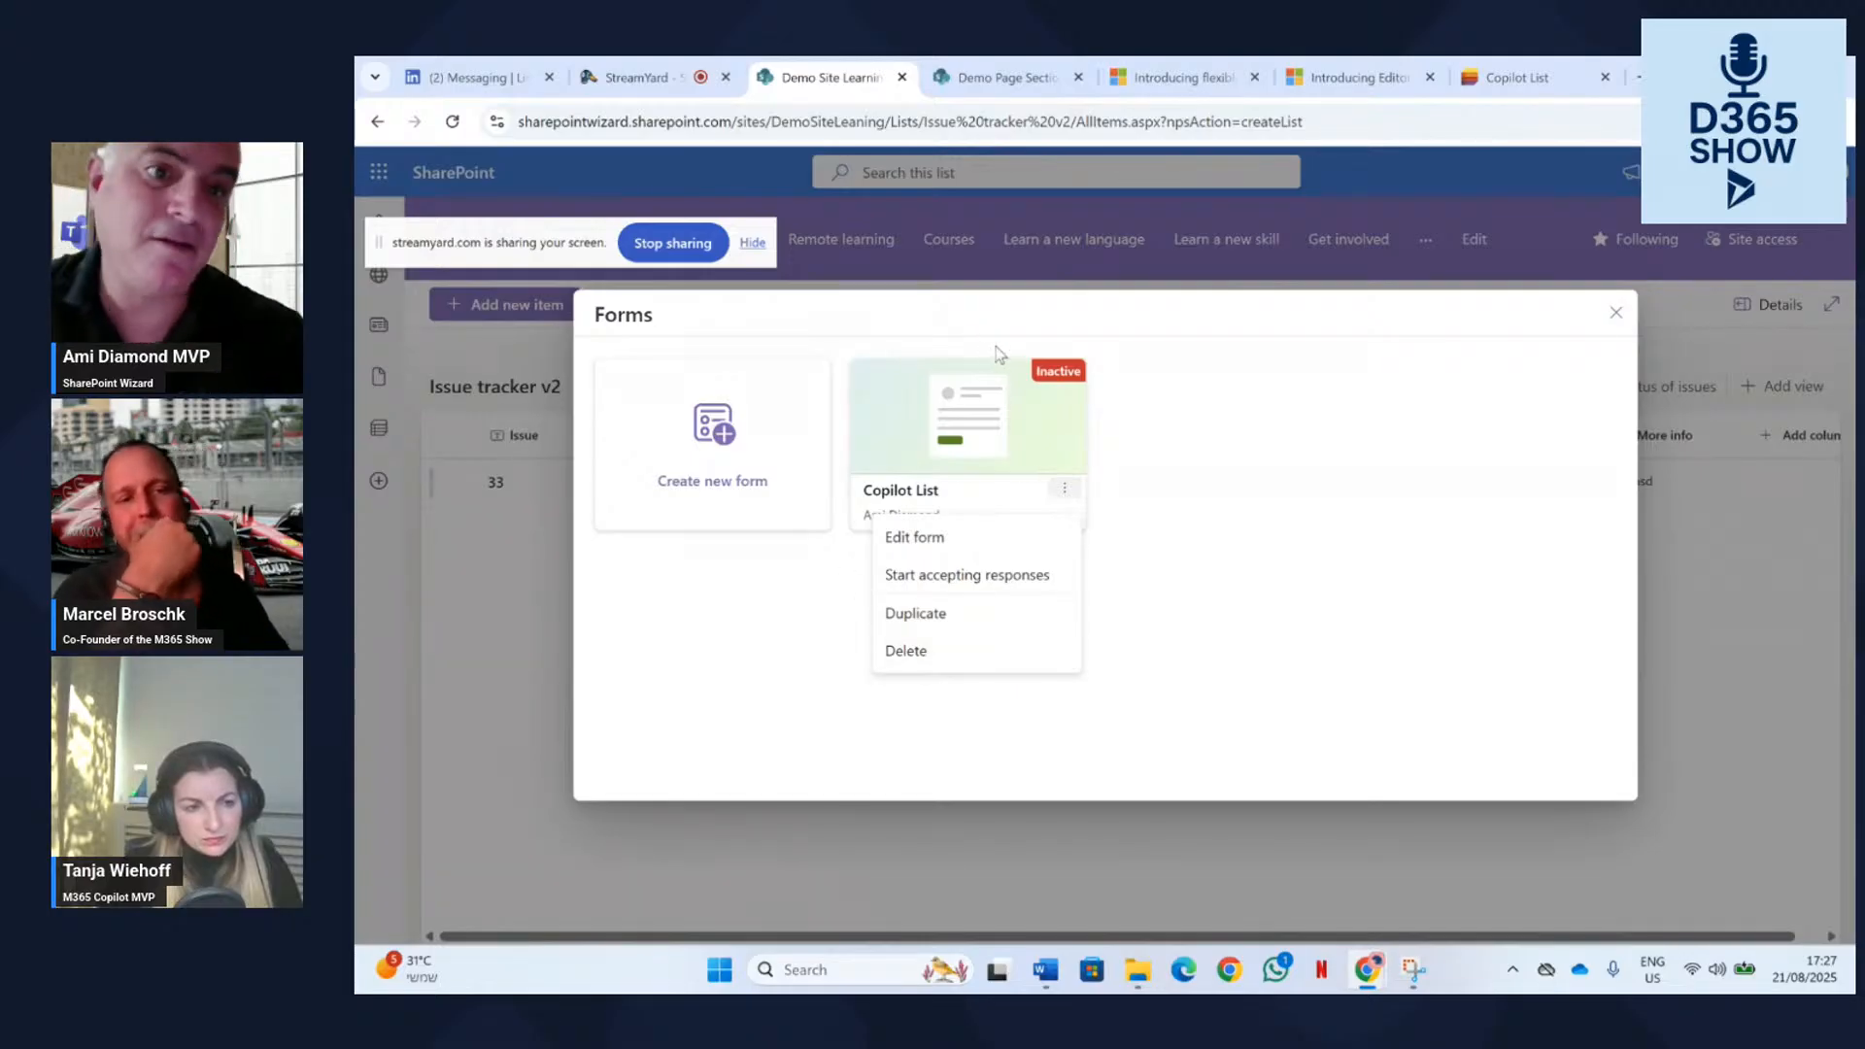
click(677, 245)
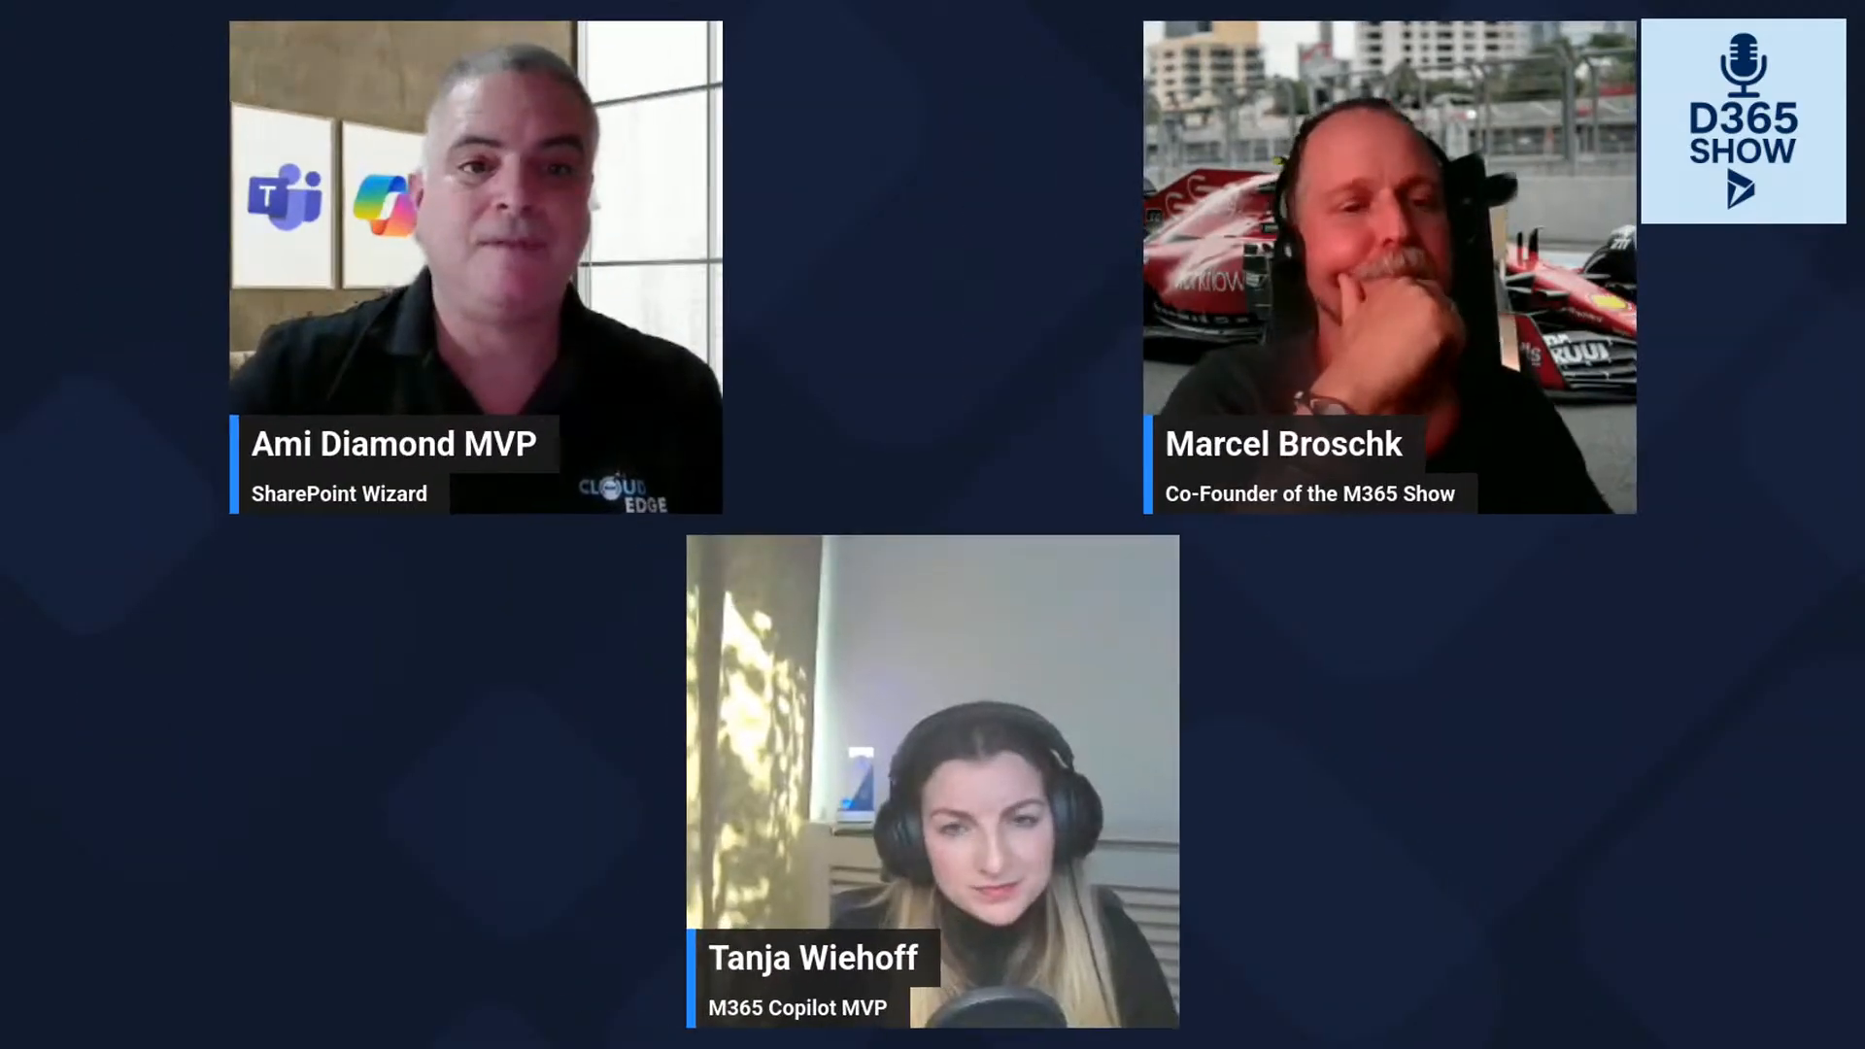
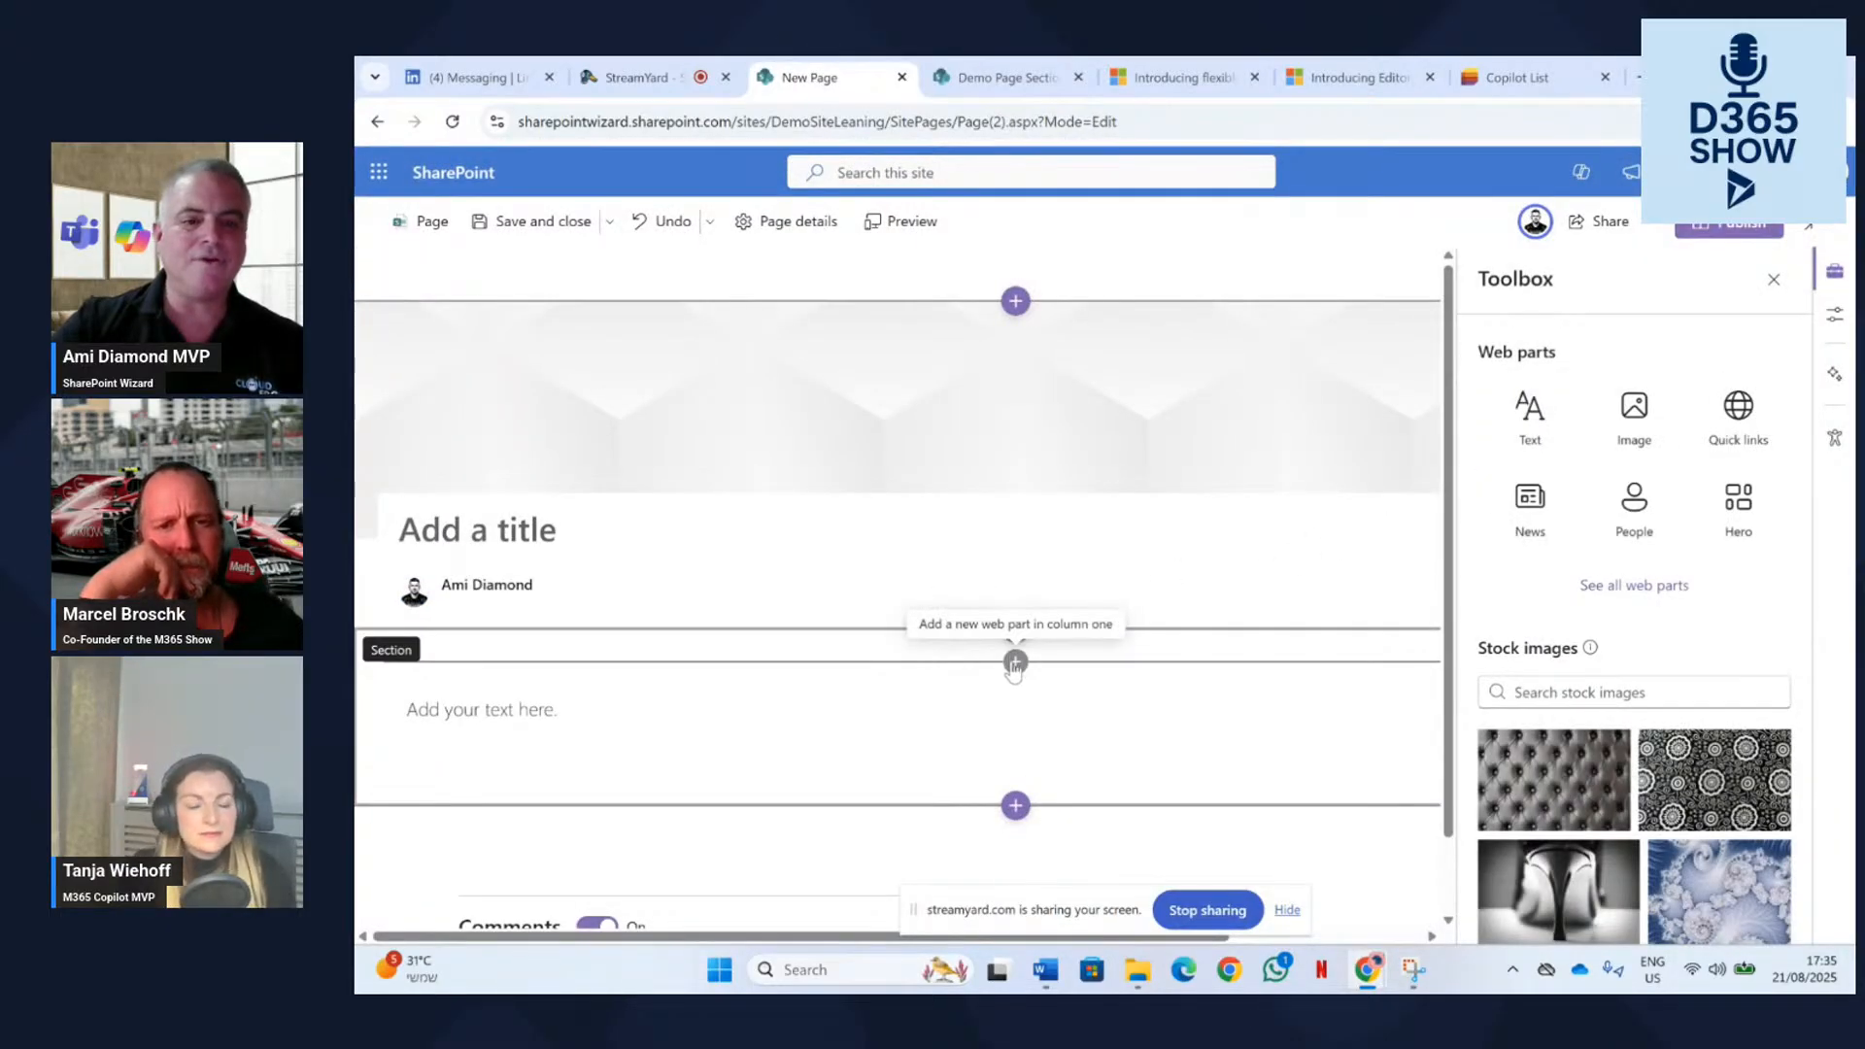
Add an FAQ (Preview) web part to the new page with "Strategic Adoption of Copilot in Large Organizations.docx" as its source file.
click(1014, 662)
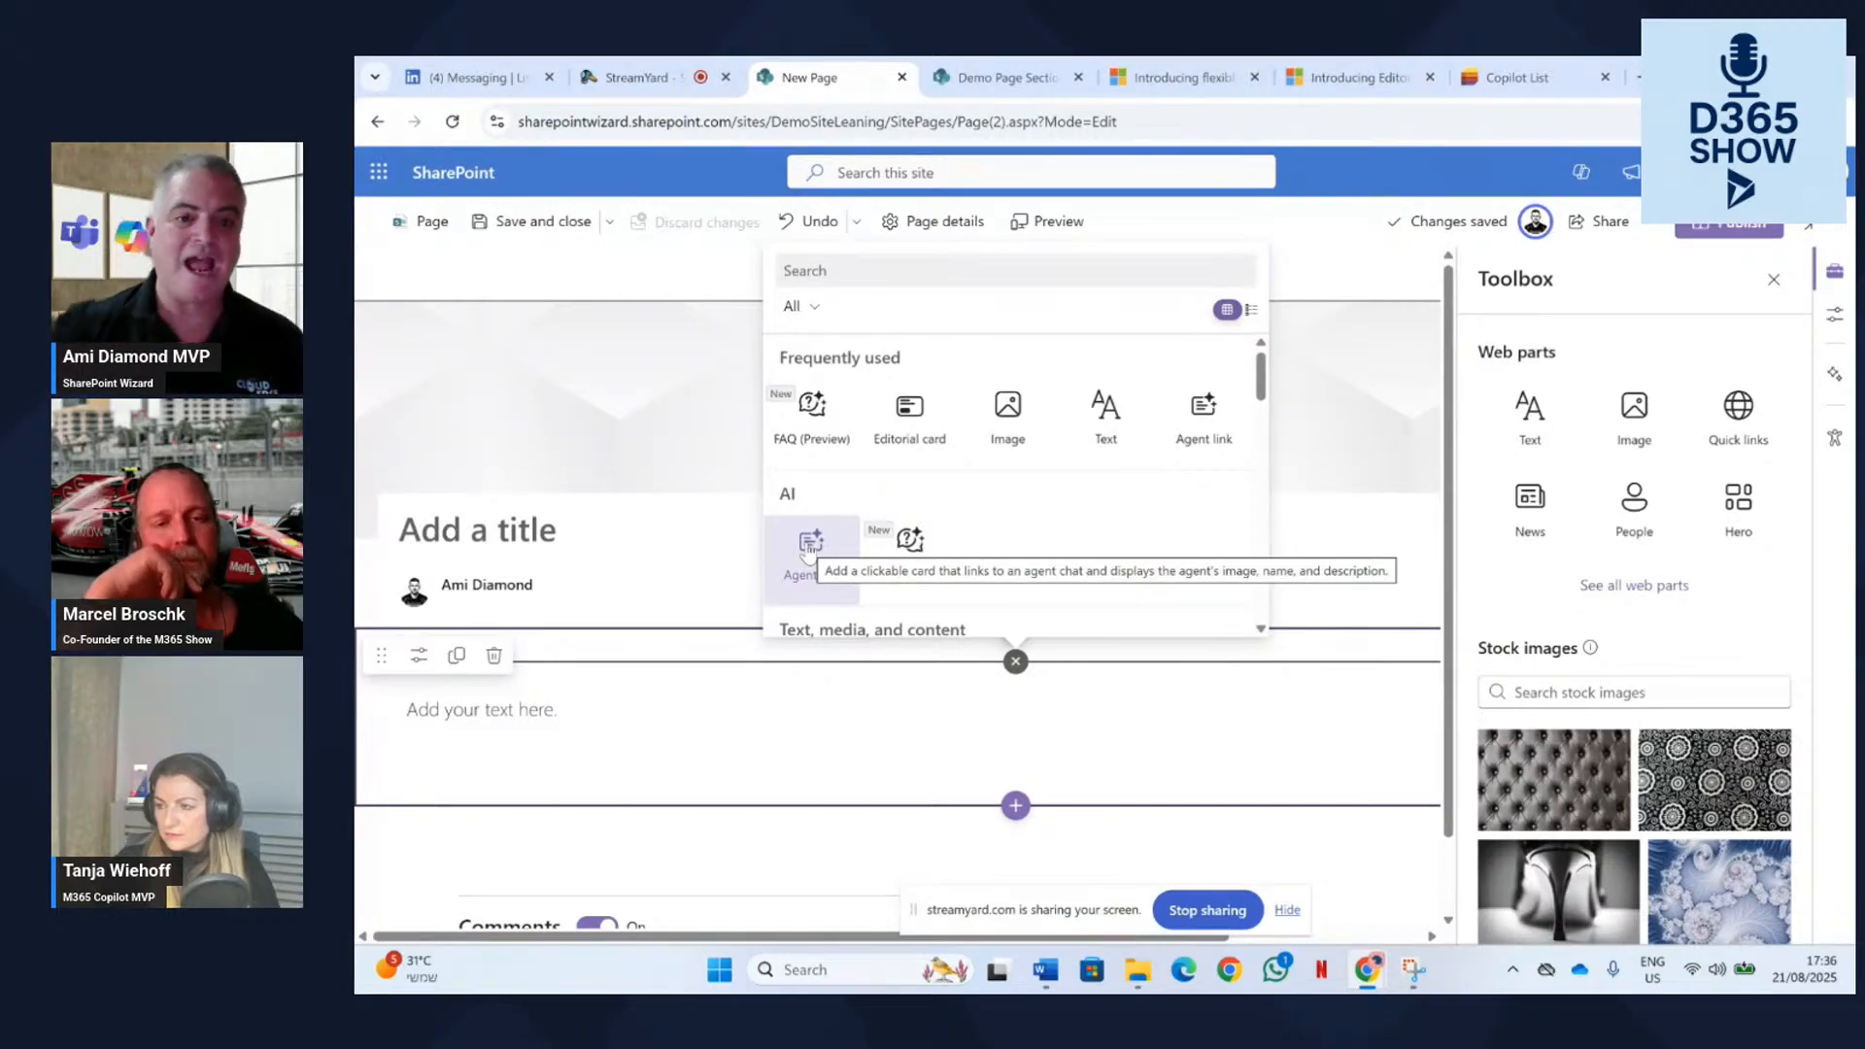
click(928, 542)
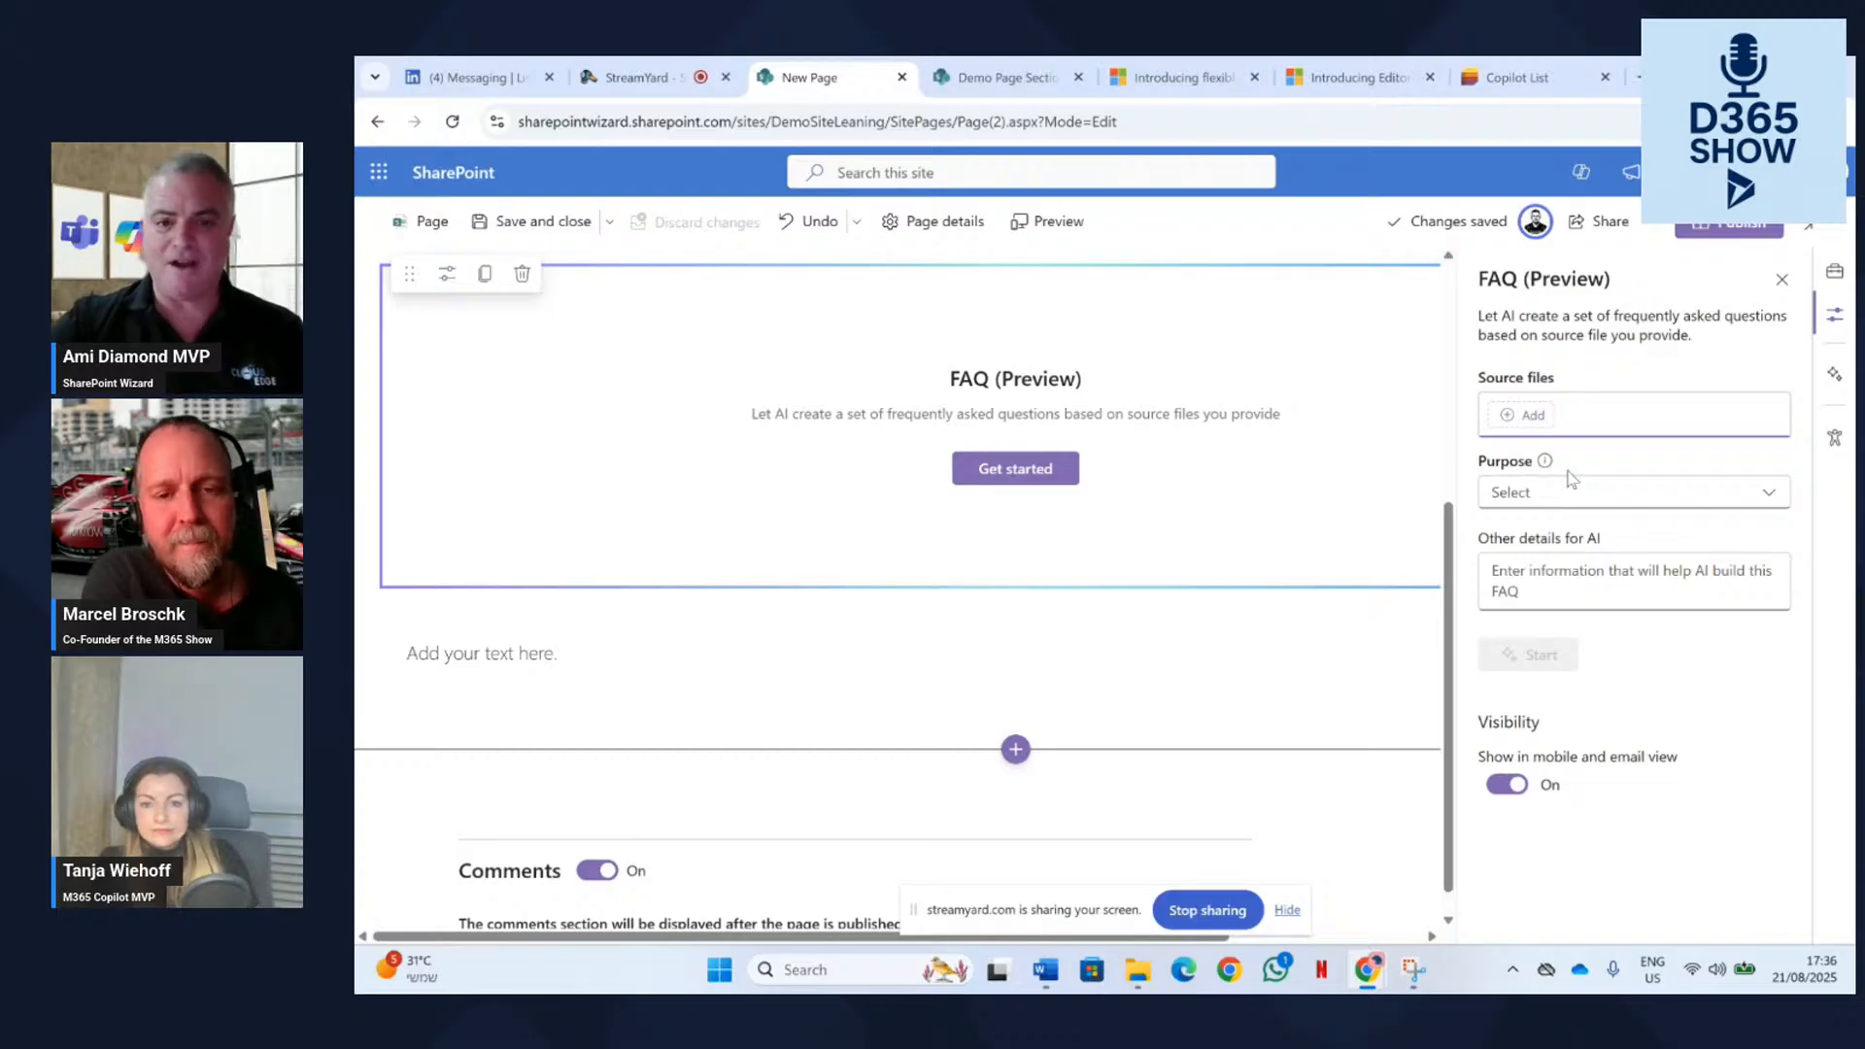
click(1534, 417)
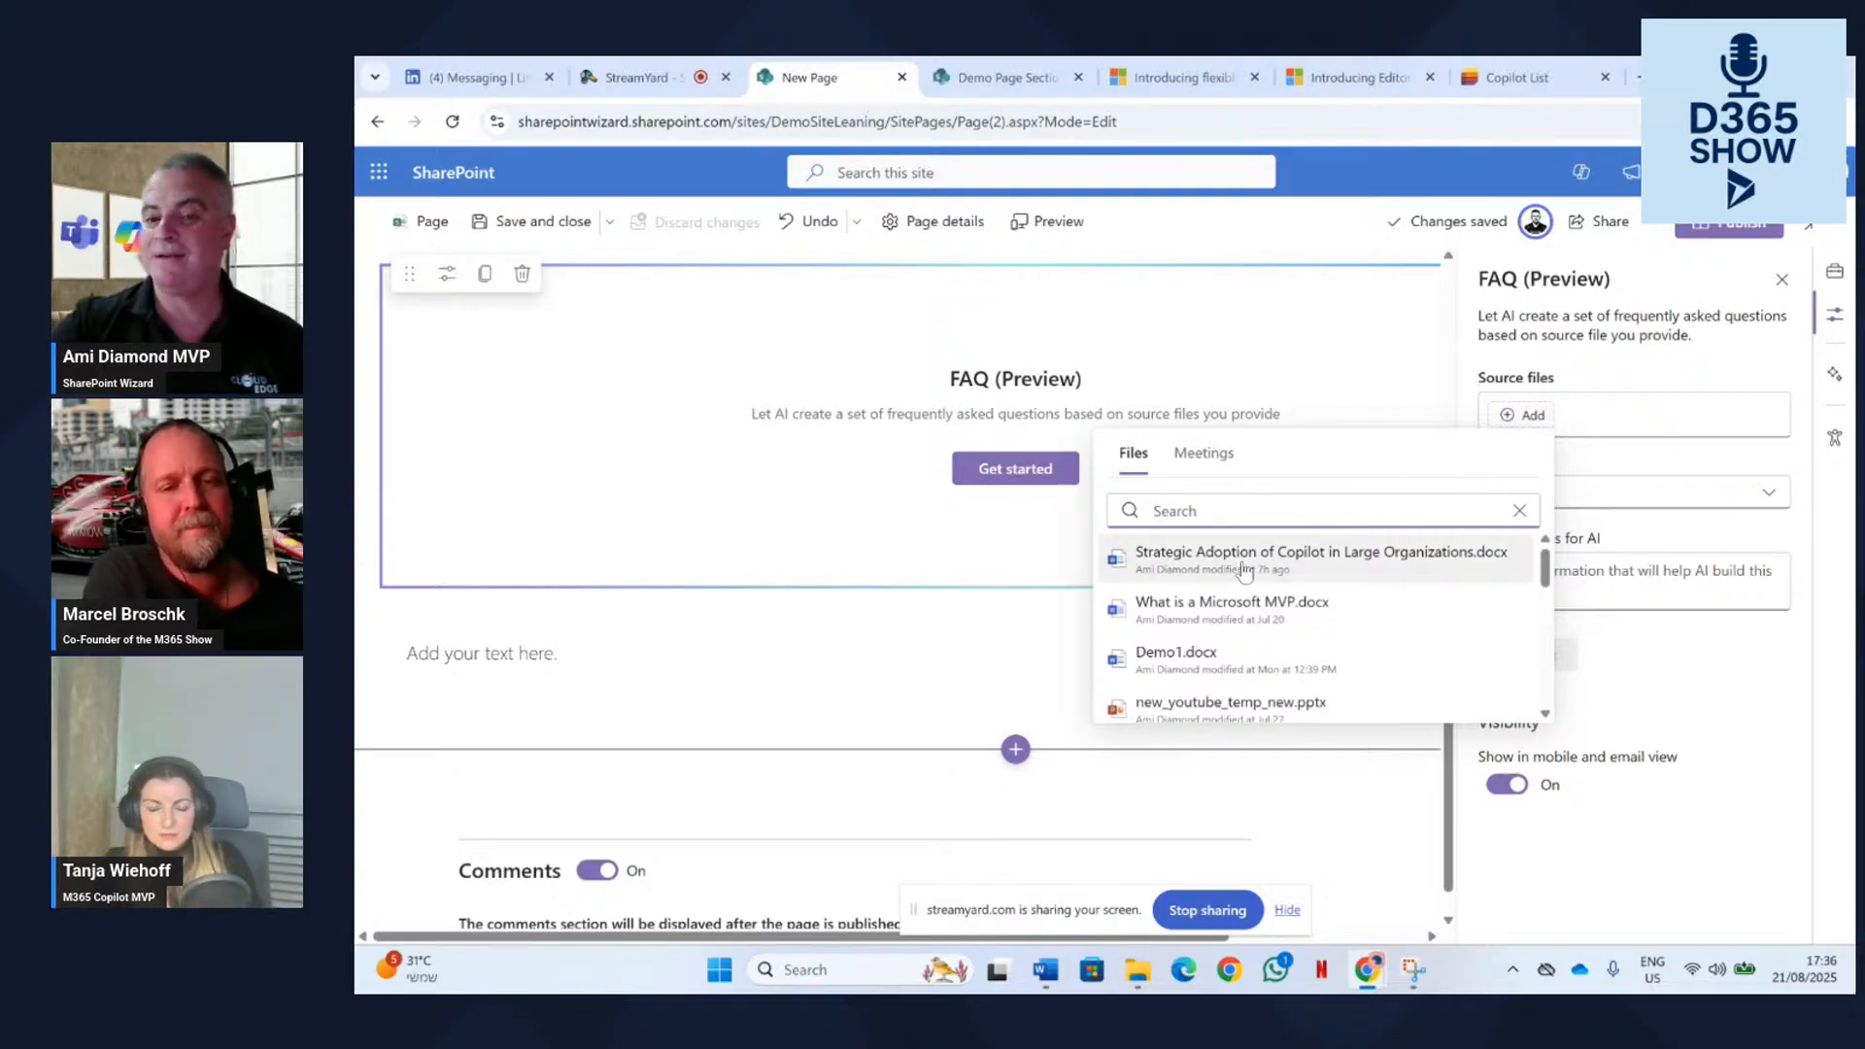
click(1245, 570)
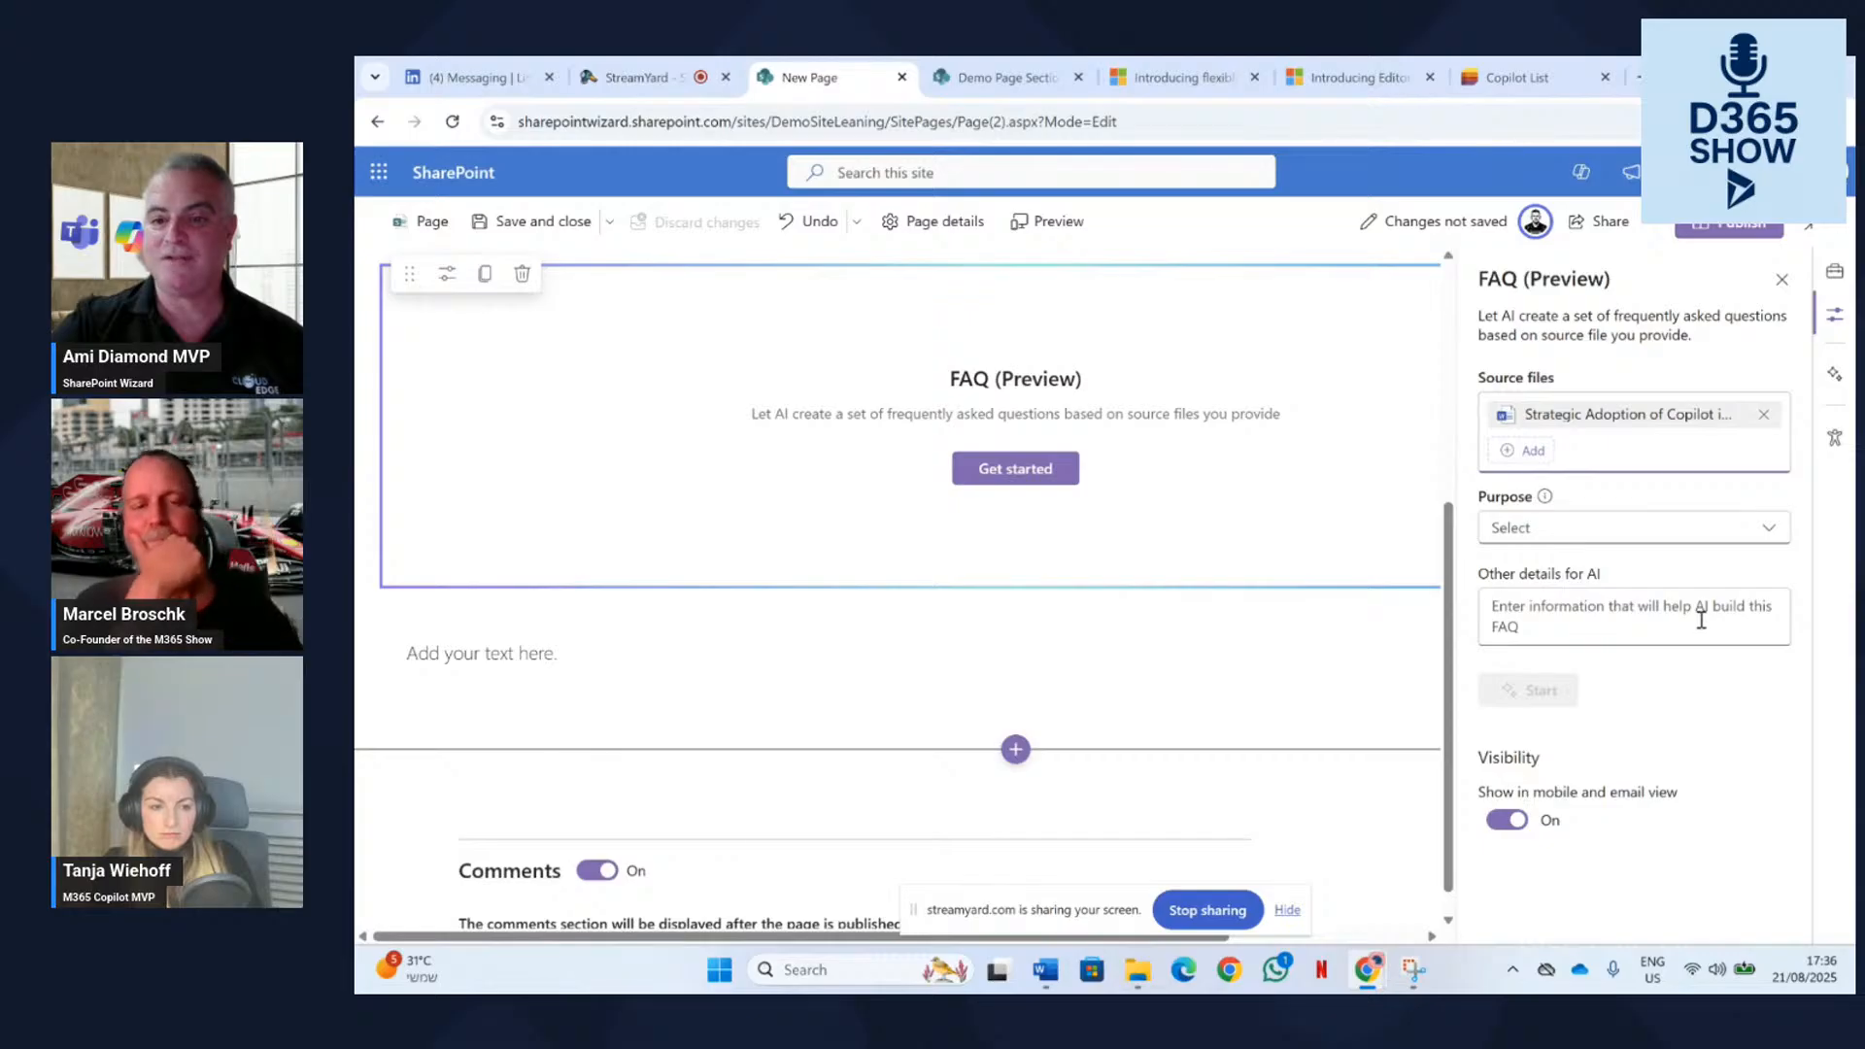
Browse the additional files and meetings that can serve as FAQ sources, without adding any.
click(1524, 453)
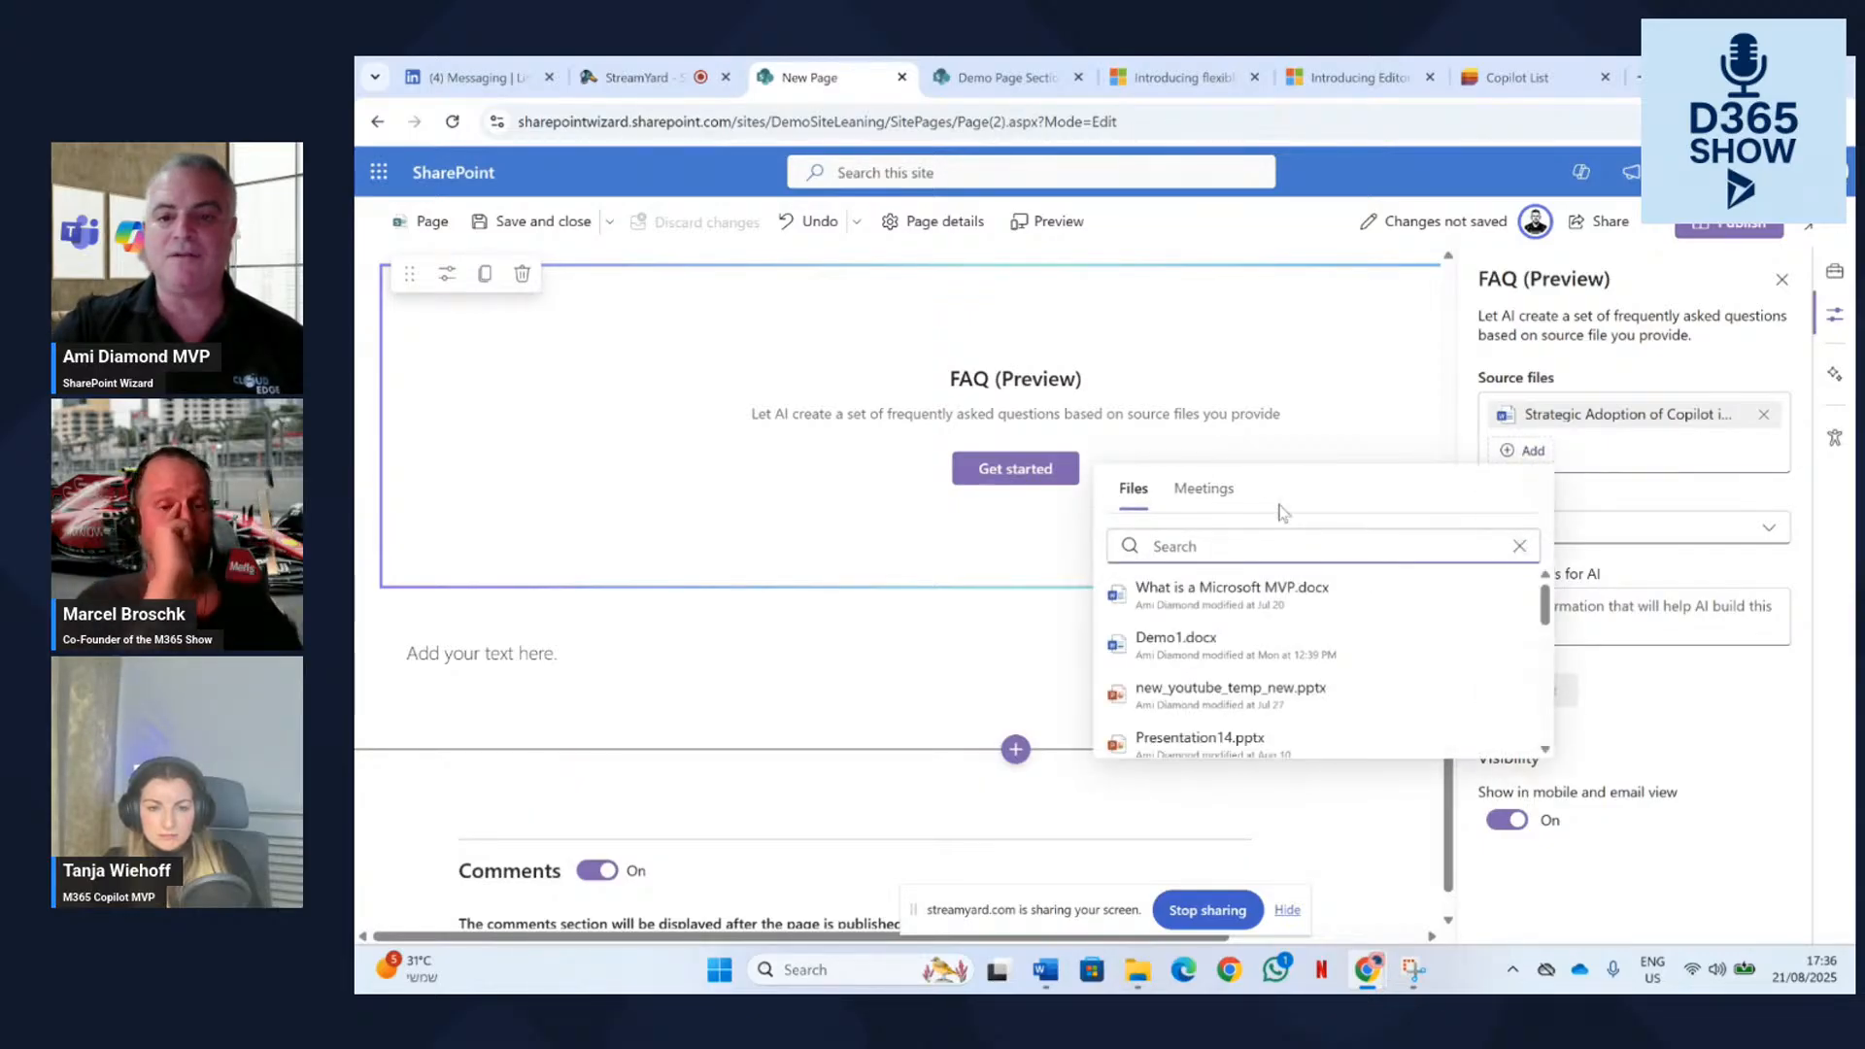
click(1201, 489)
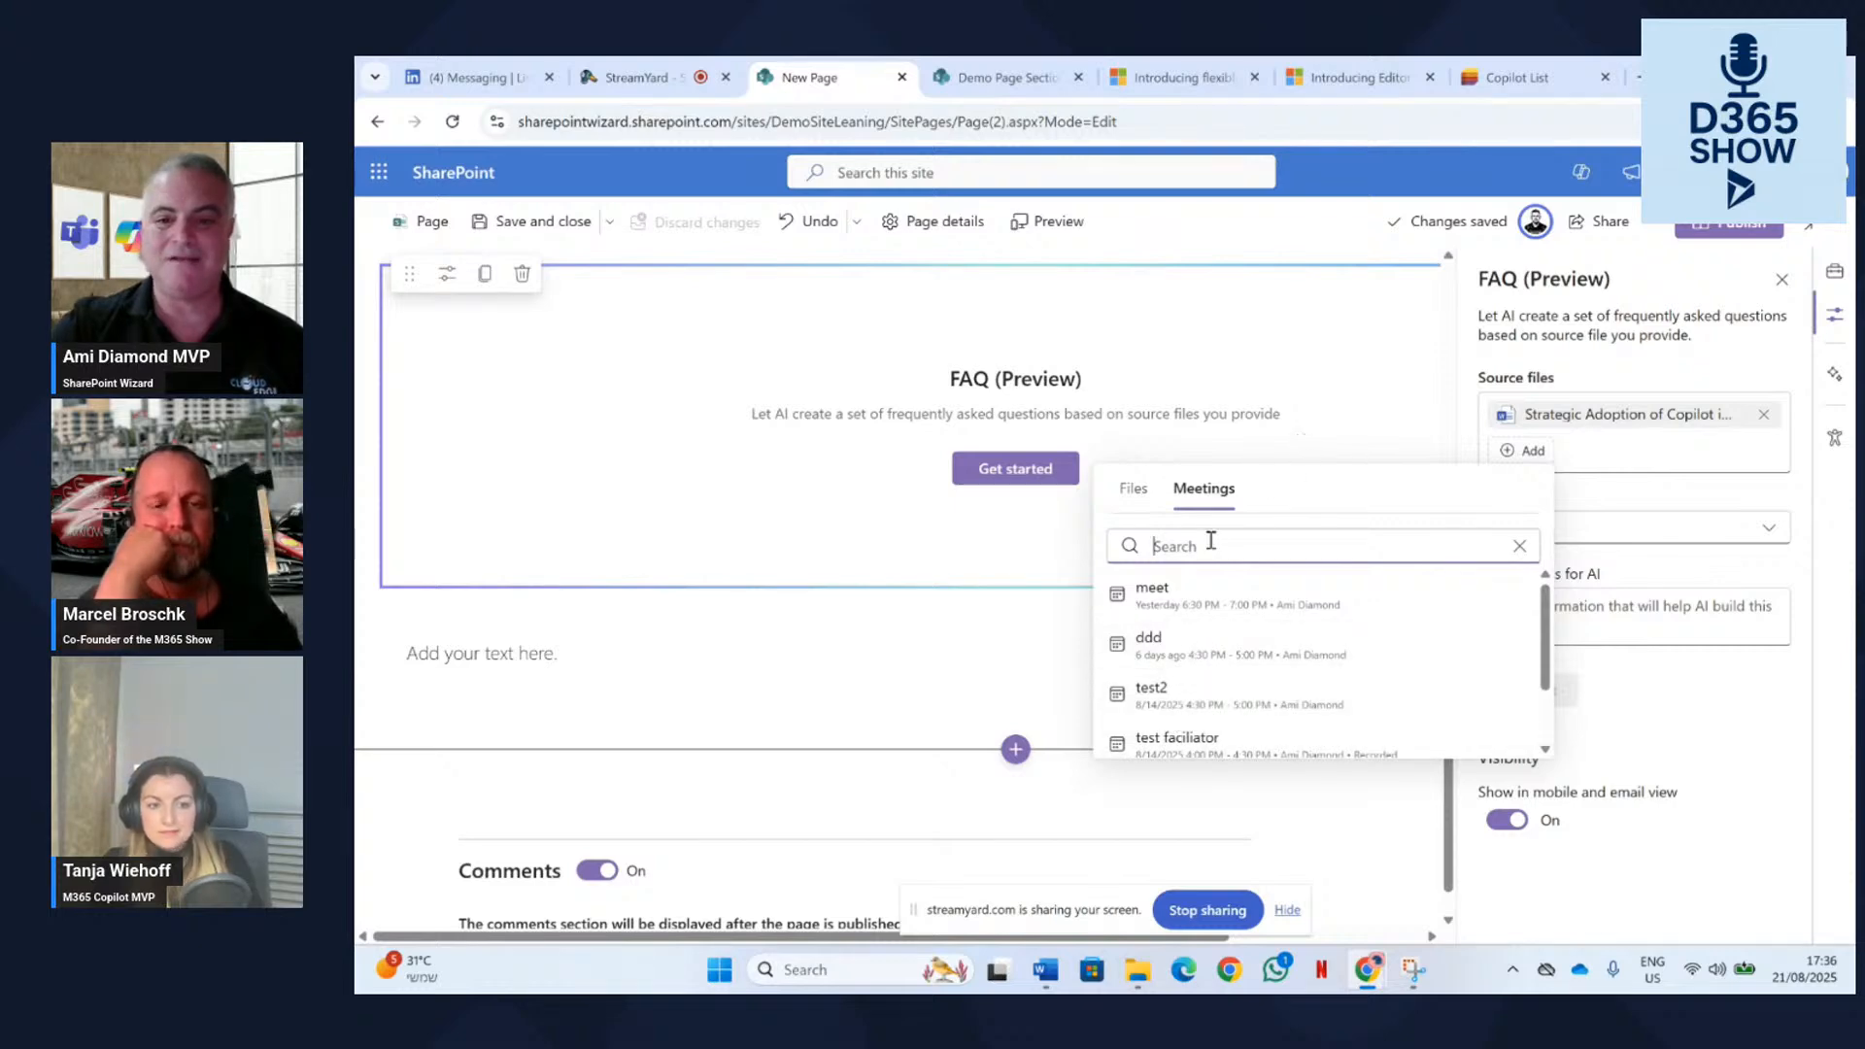
click(1357, 408)
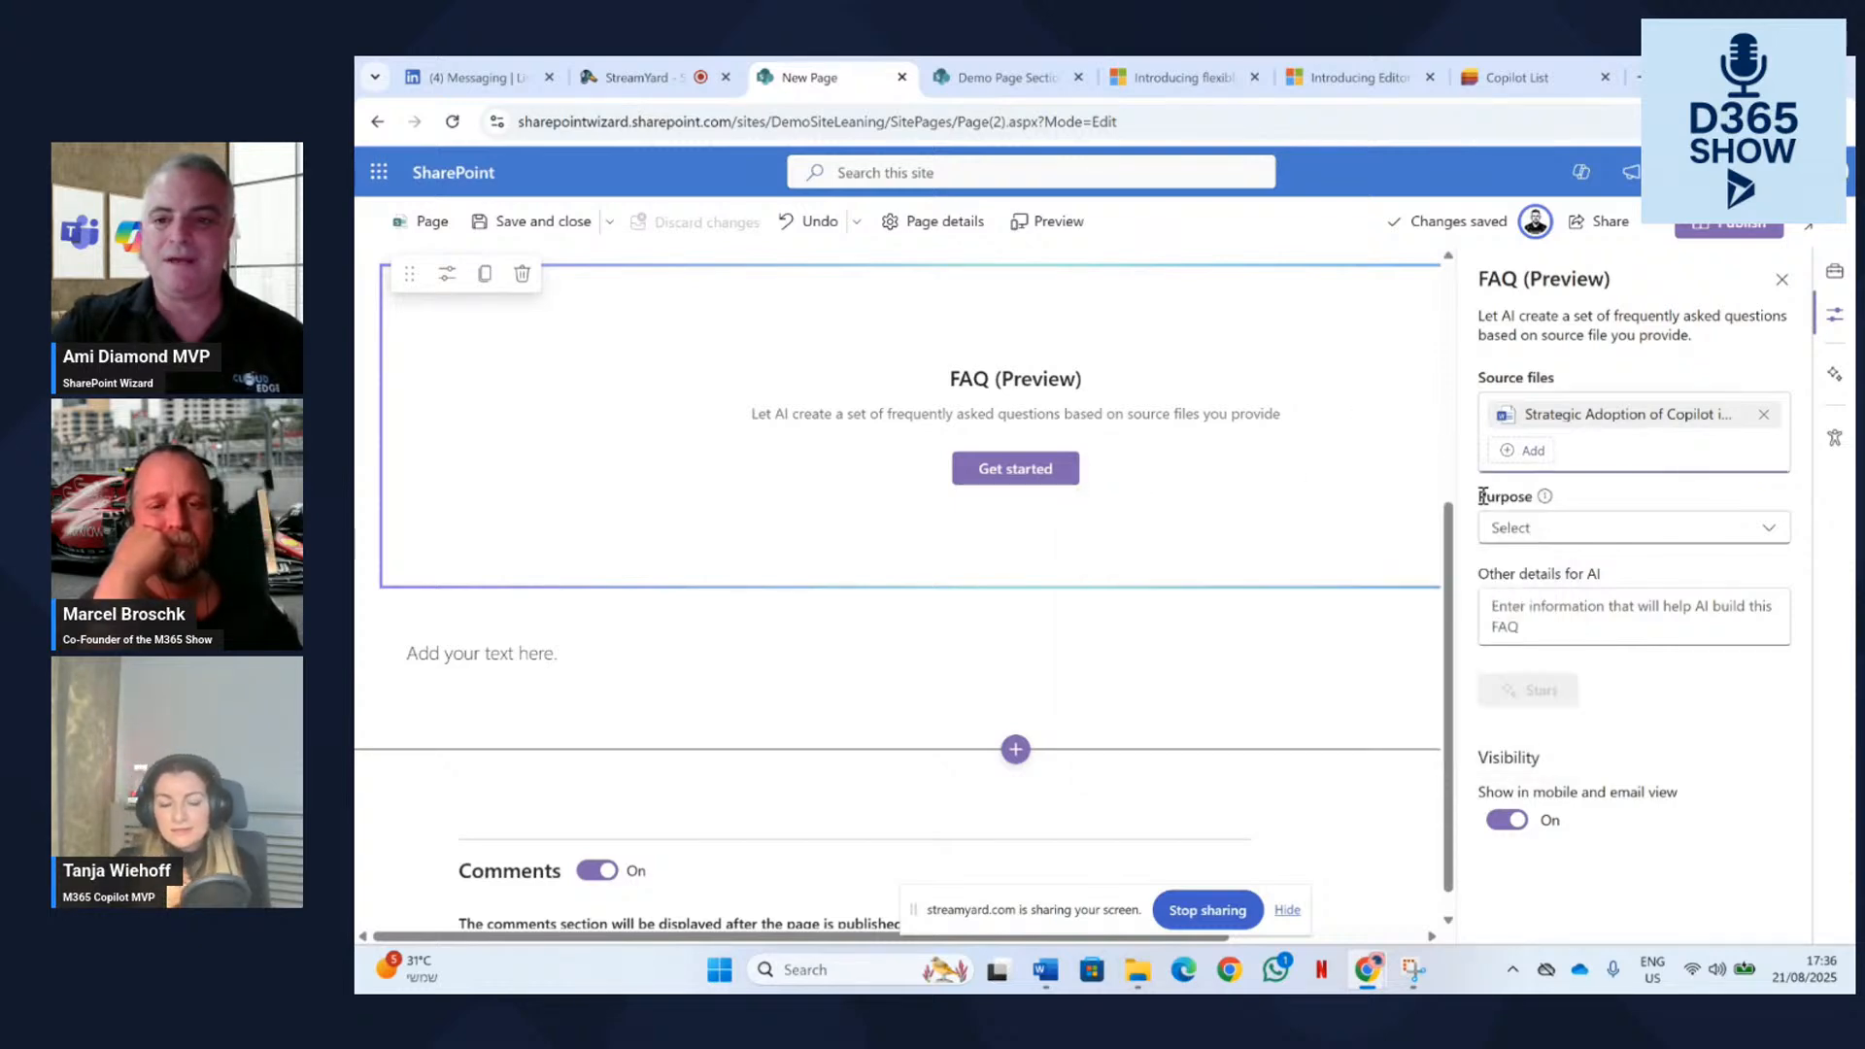
Set the FAQ purpose to Product and start the AI generation without other details.
click(1533, 527)
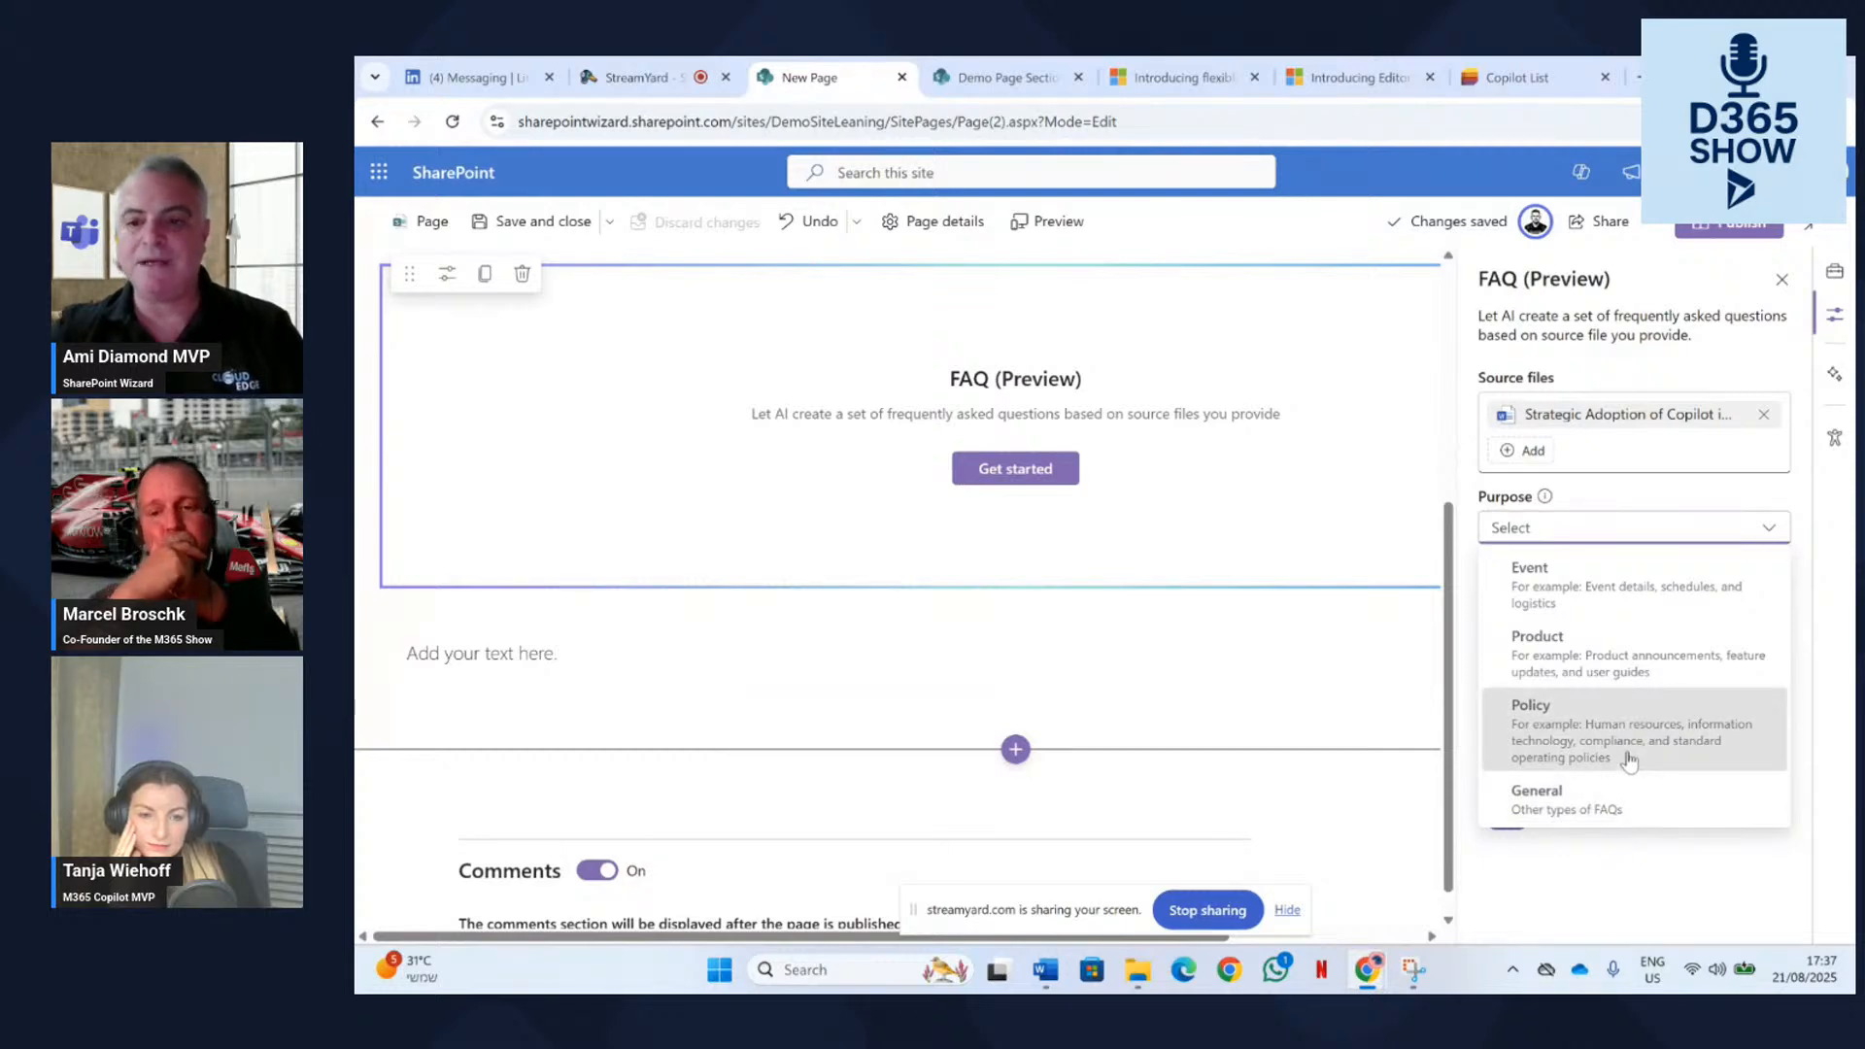
click(1643, 678)
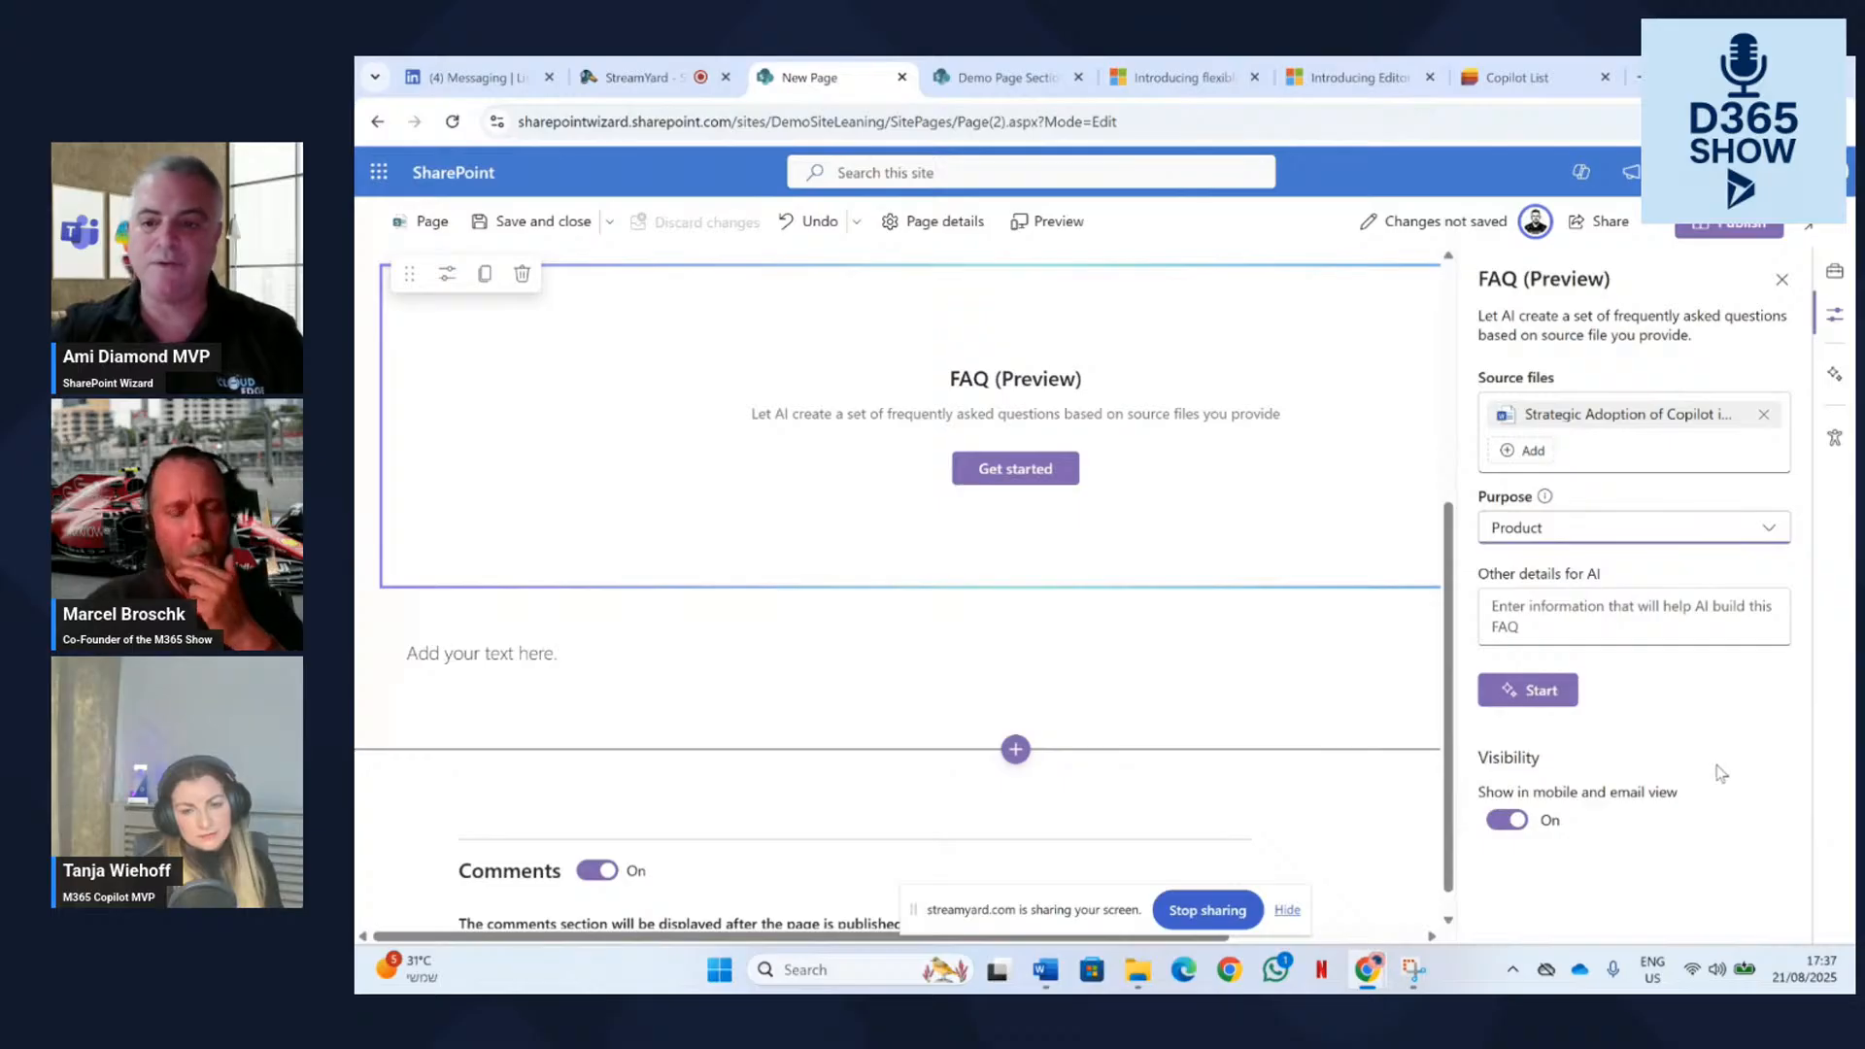
click(1570, 617)
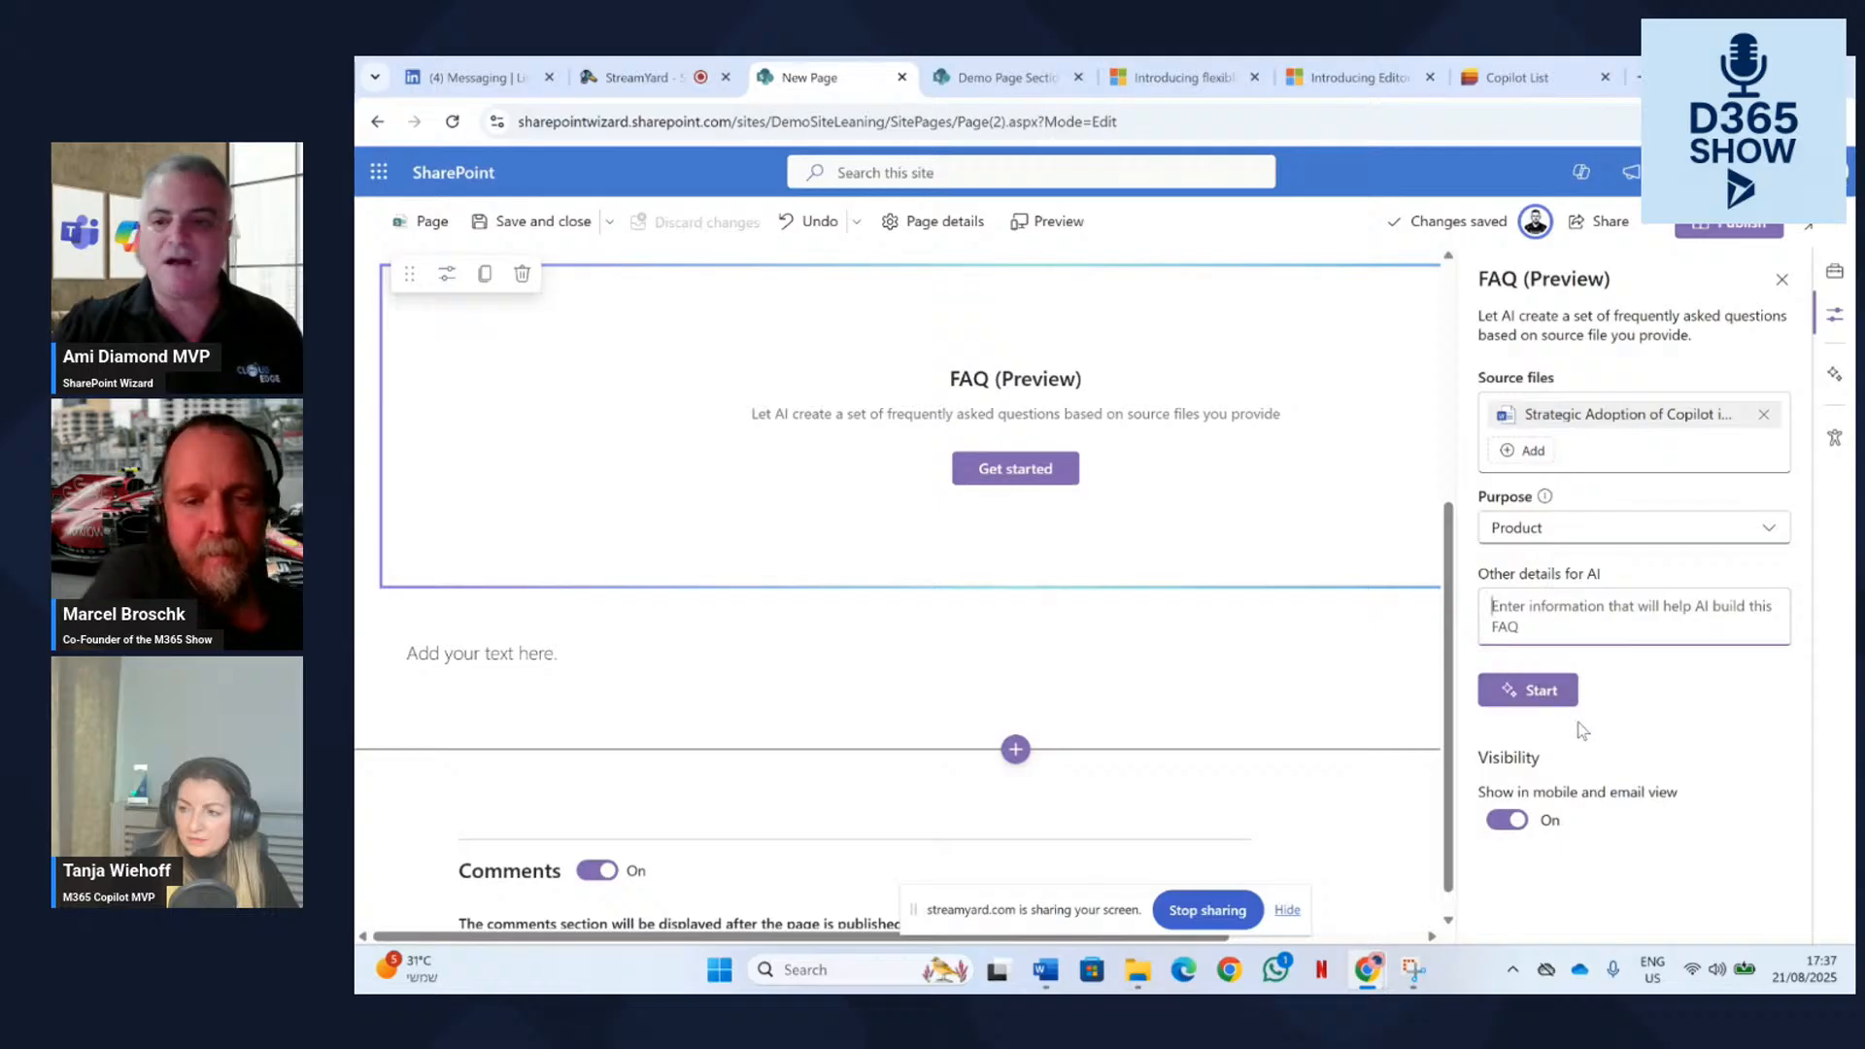
click(1545, 692)
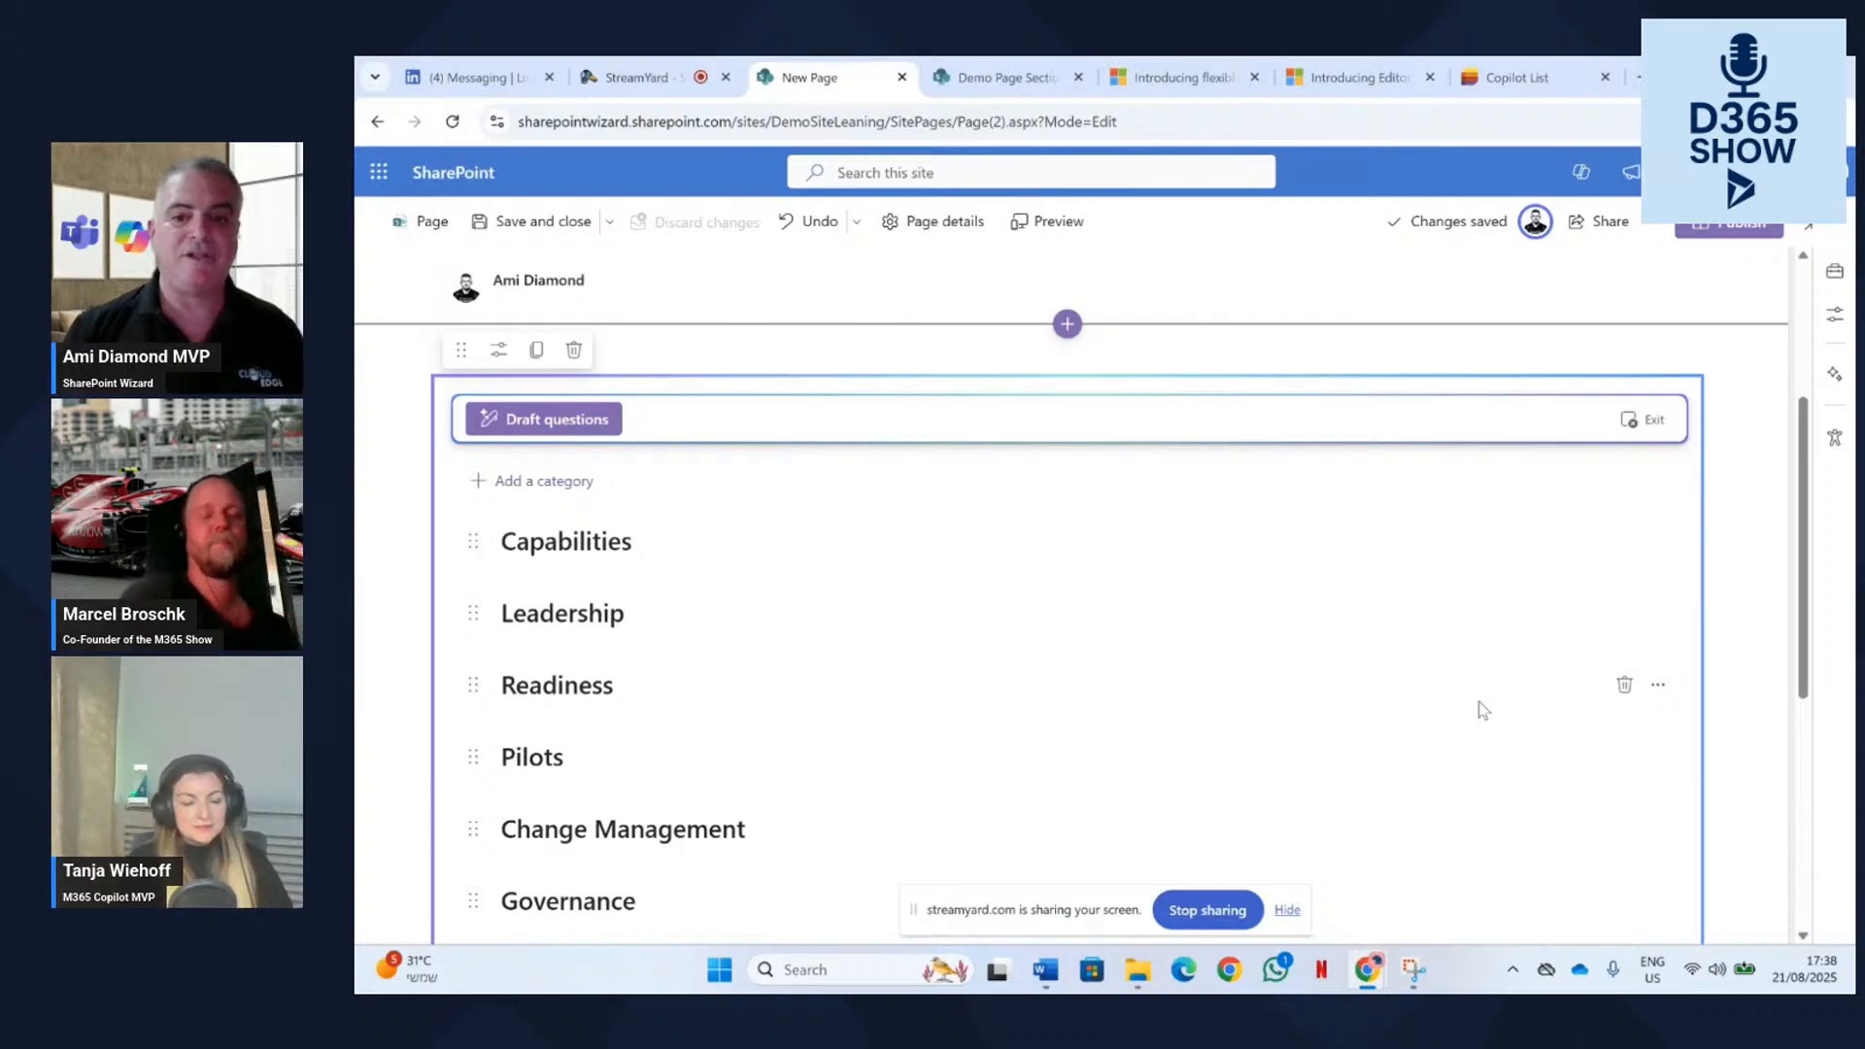
scroll(1299, 696, down, 3)
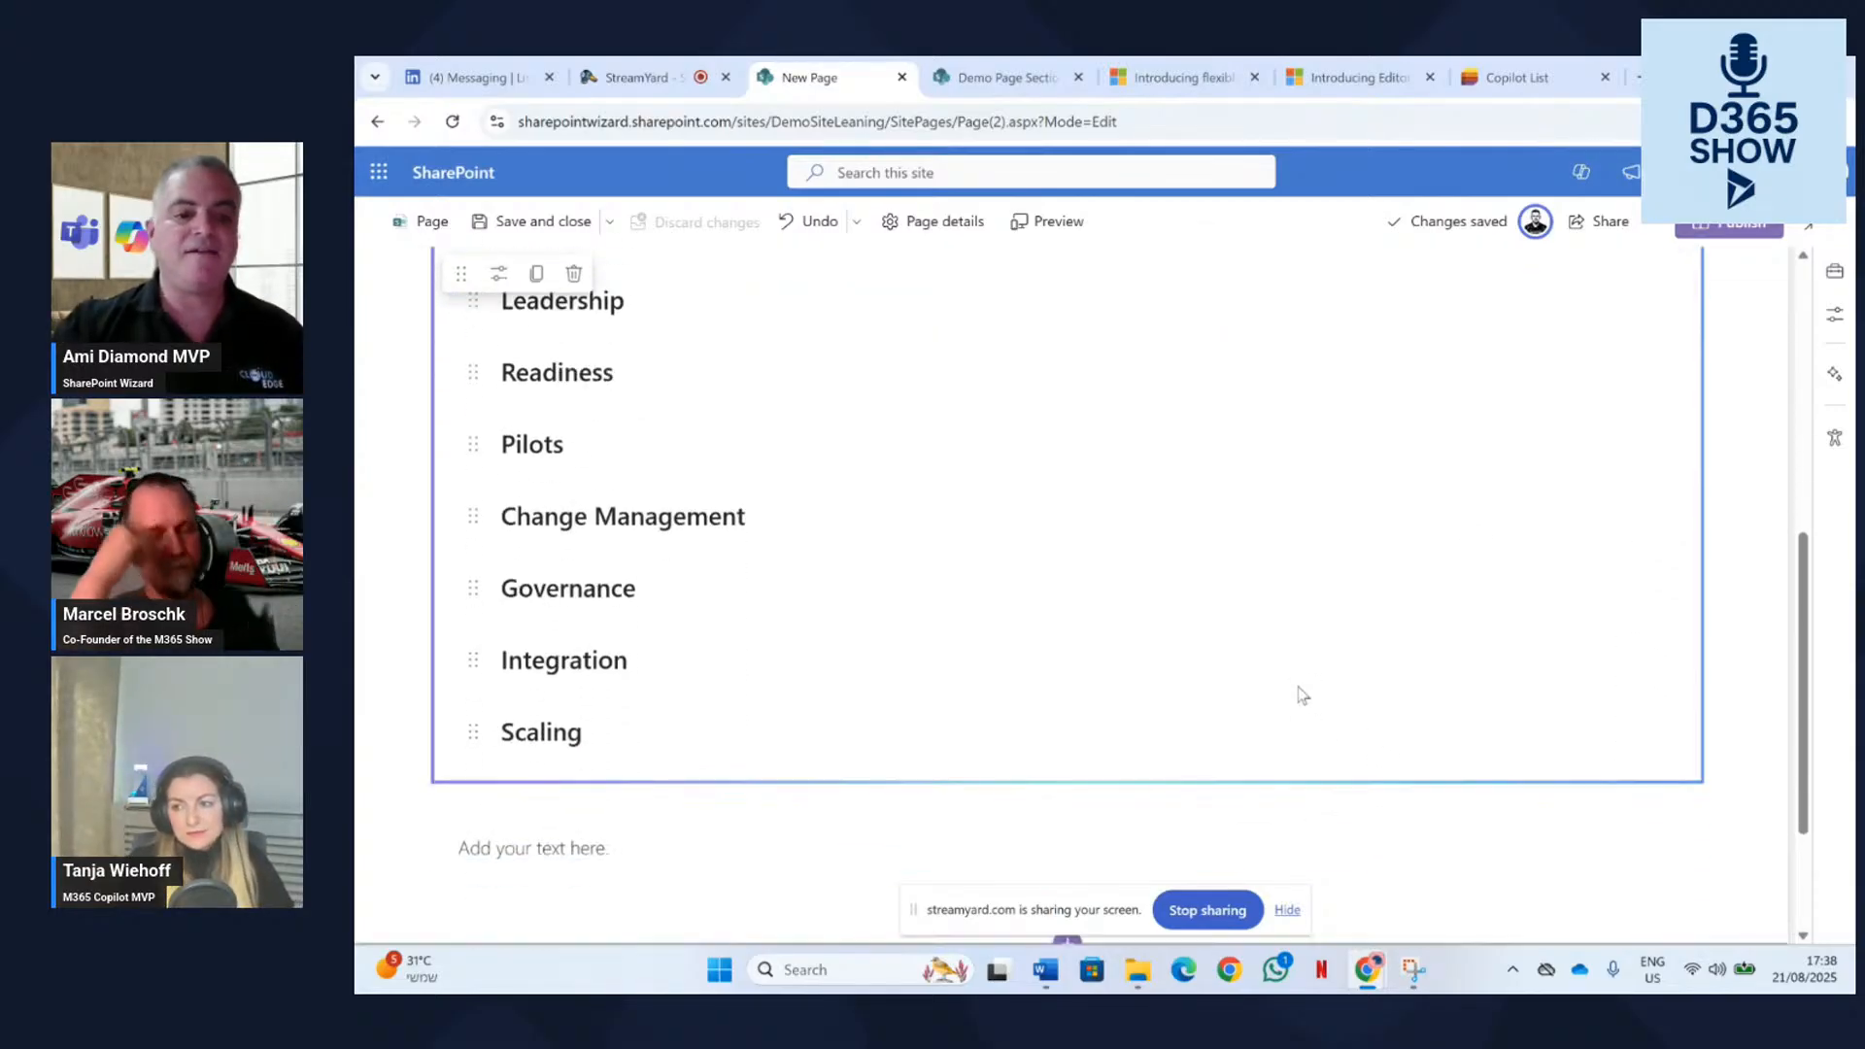
scroll(1302, 696, up, 1)
scroll(1302, 696, up, 2)
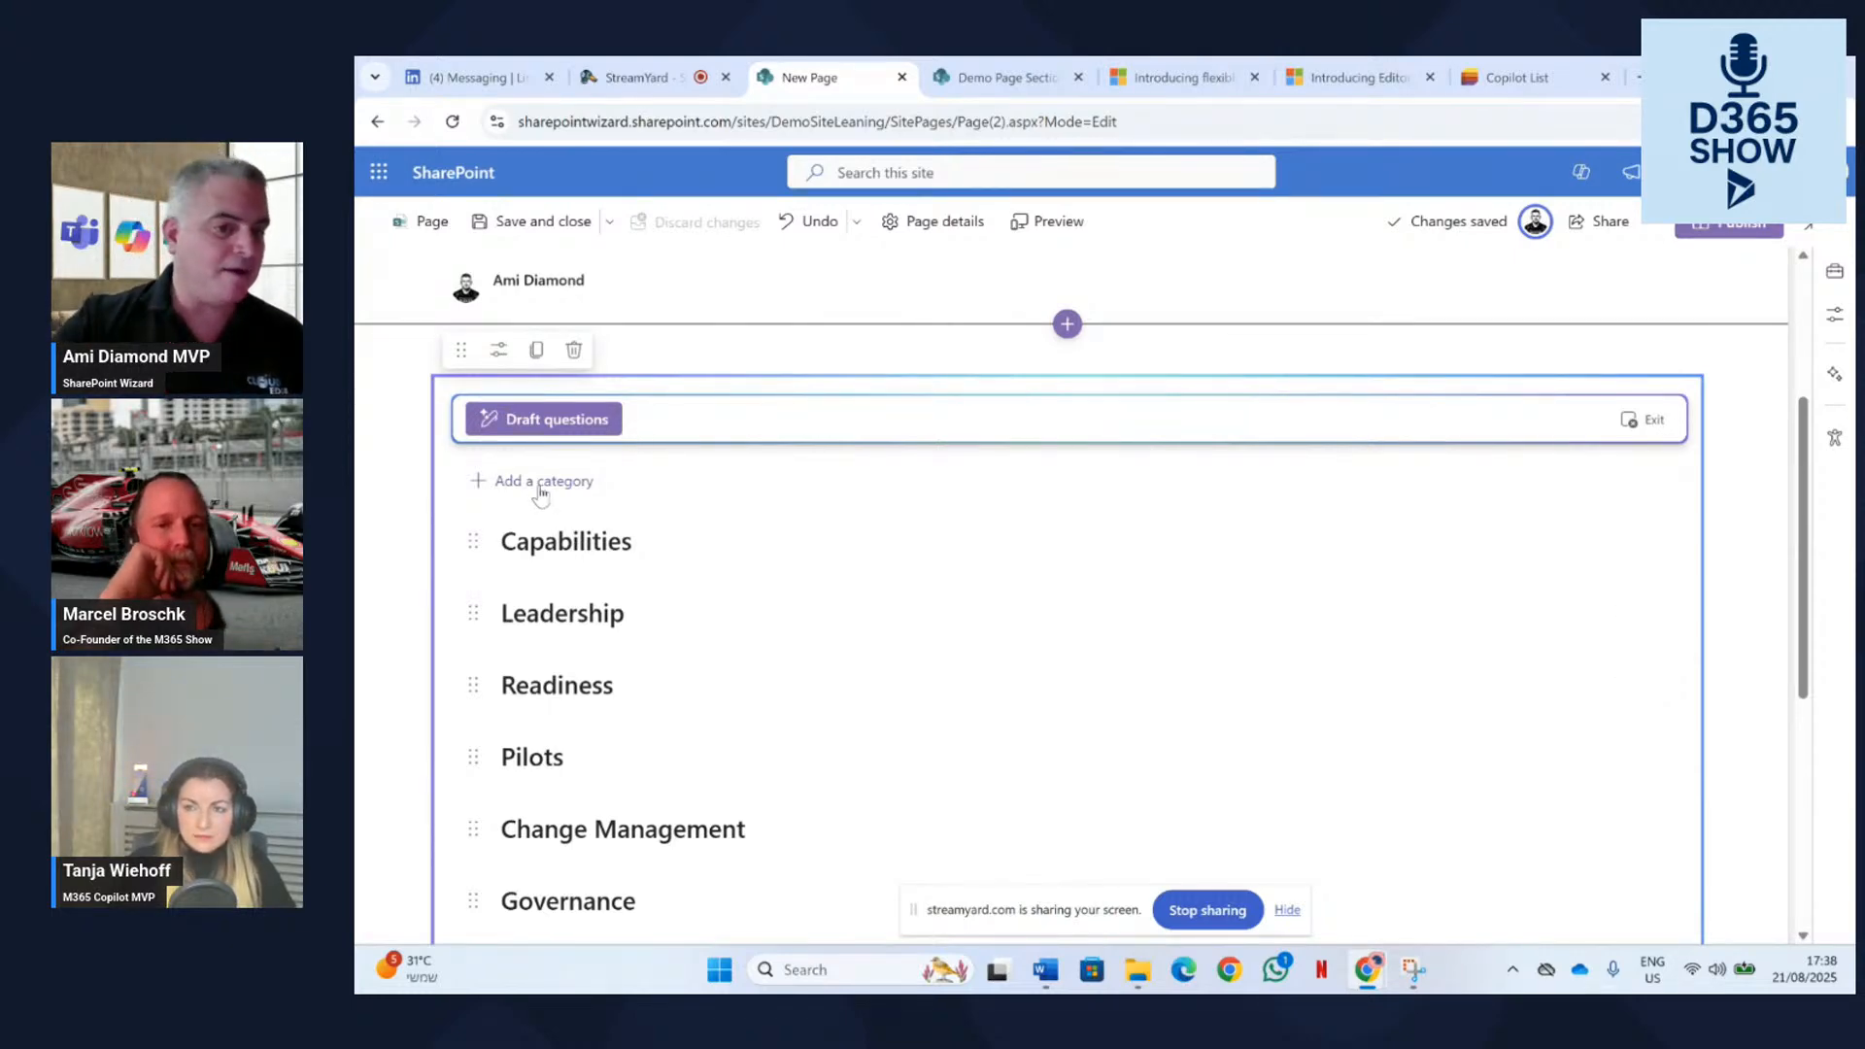
click(650, 541)
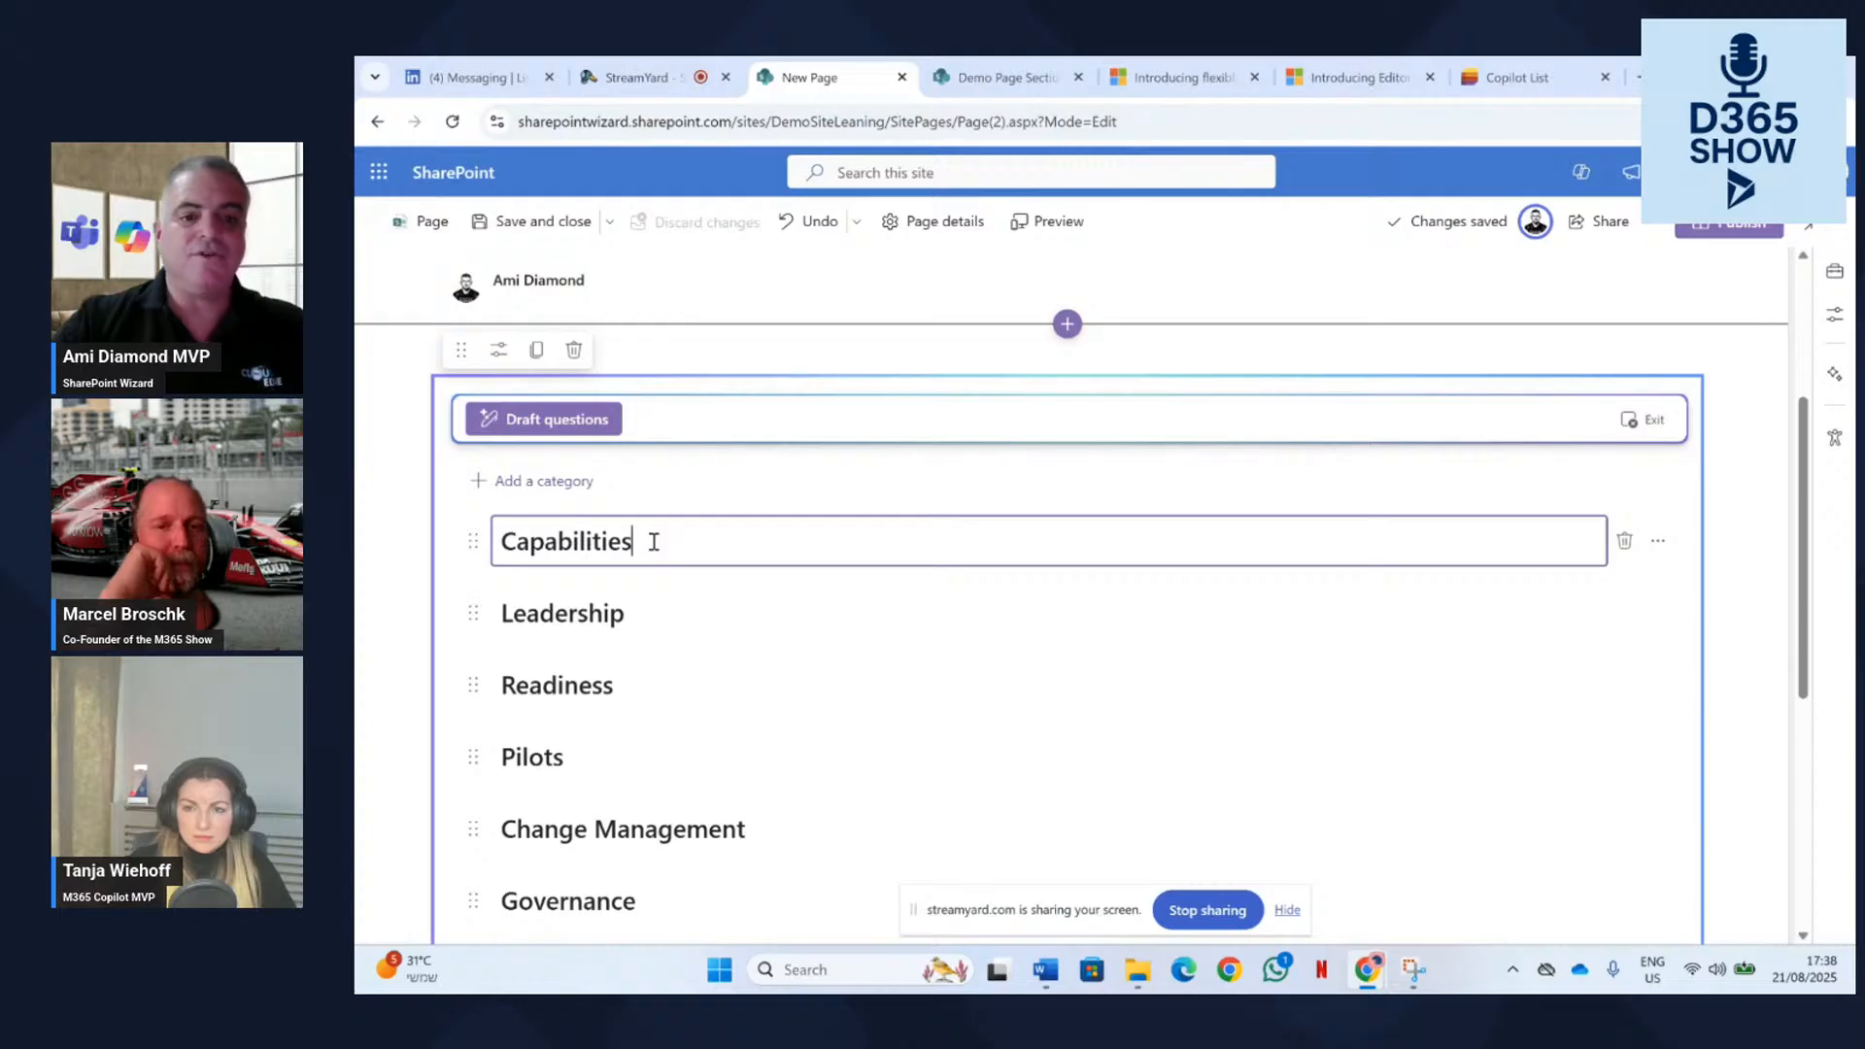
text(dd)
key(BackSpace)
key(BackSpace)
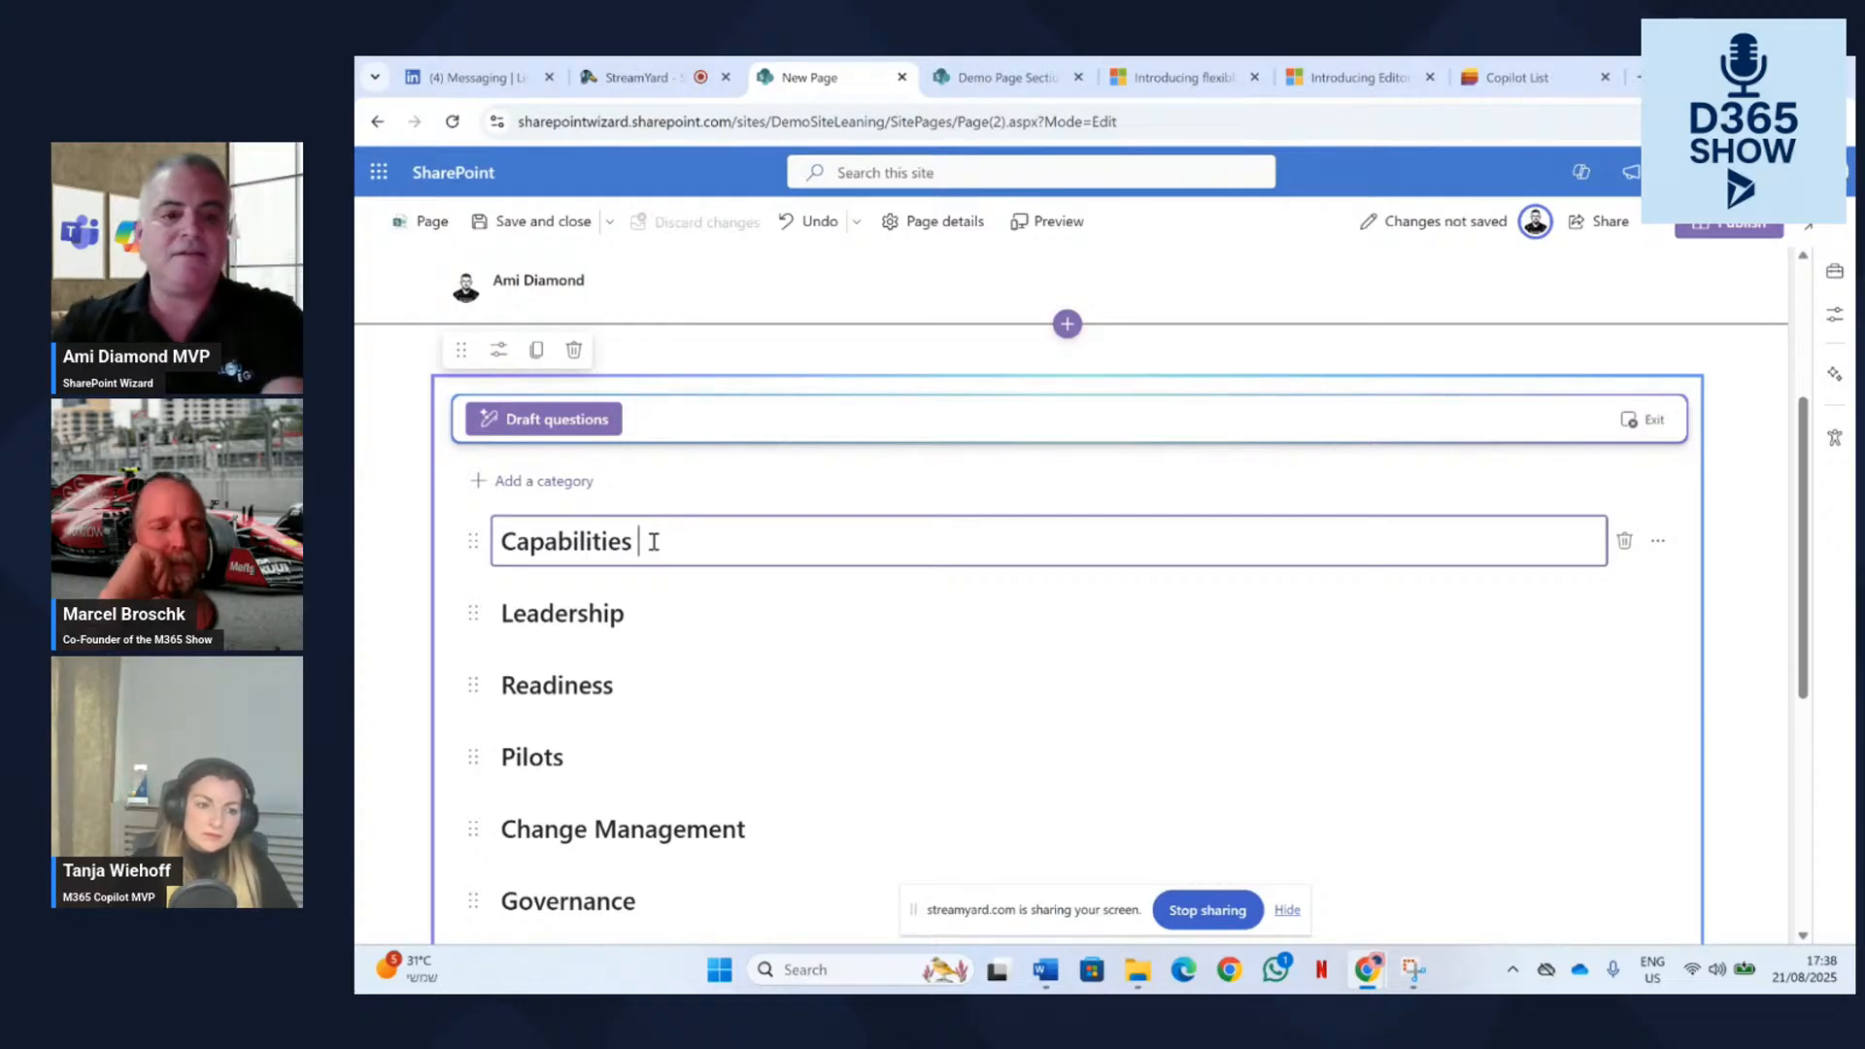
Move the Capabilities category below Leadership in the FAQ and check the category's available options.
drag(477, 549, 473, 626)
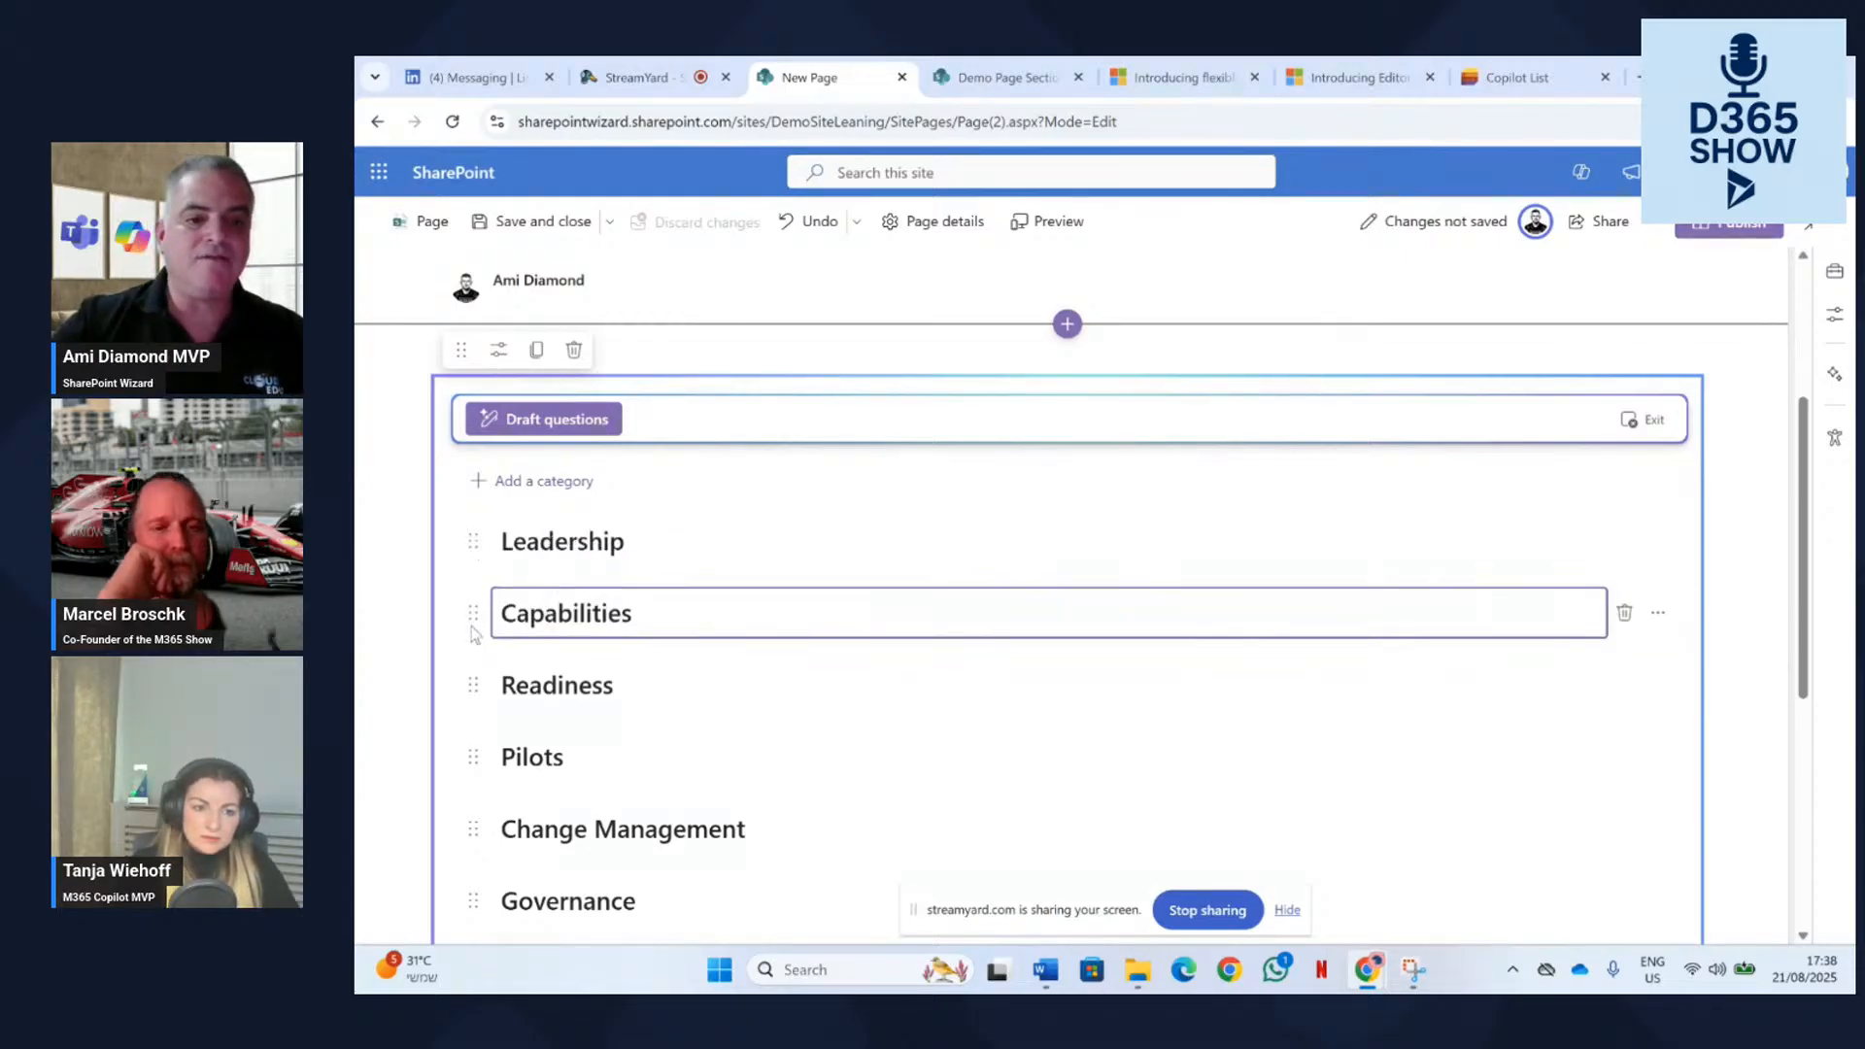
click(1662, 614)
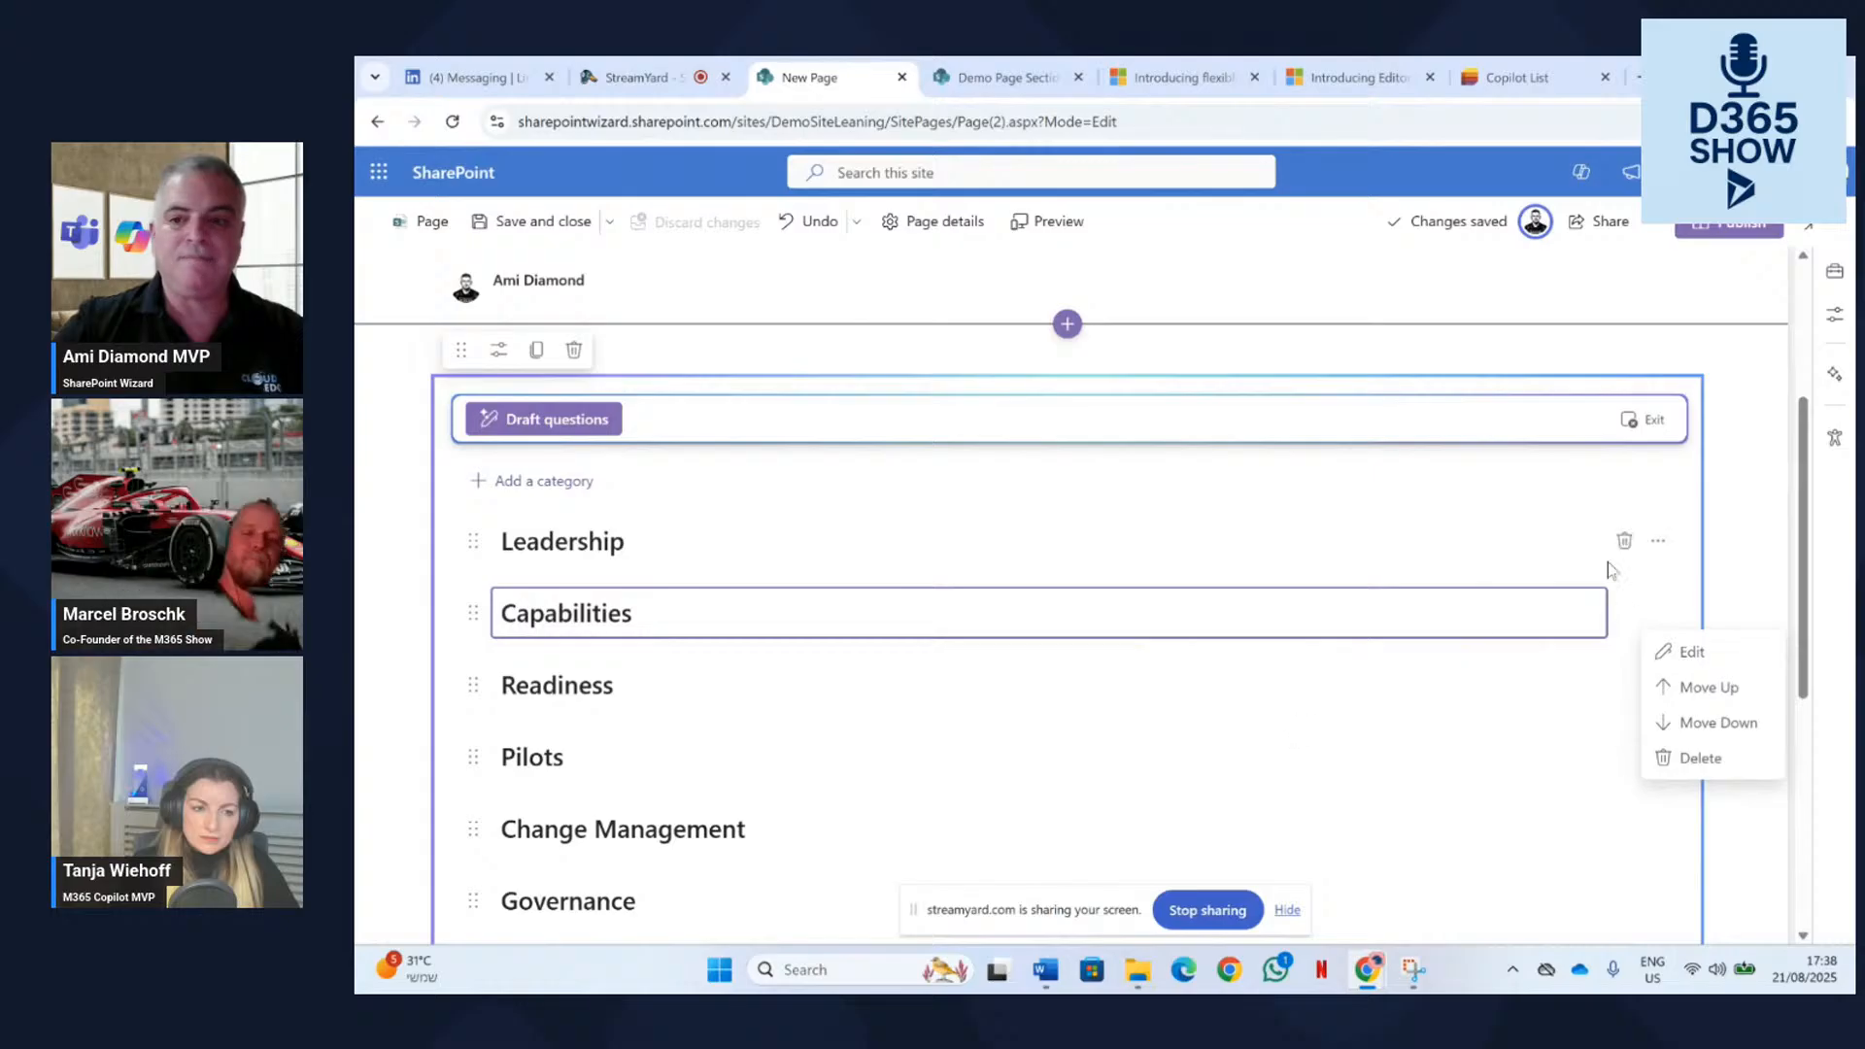
click(1763, 497)
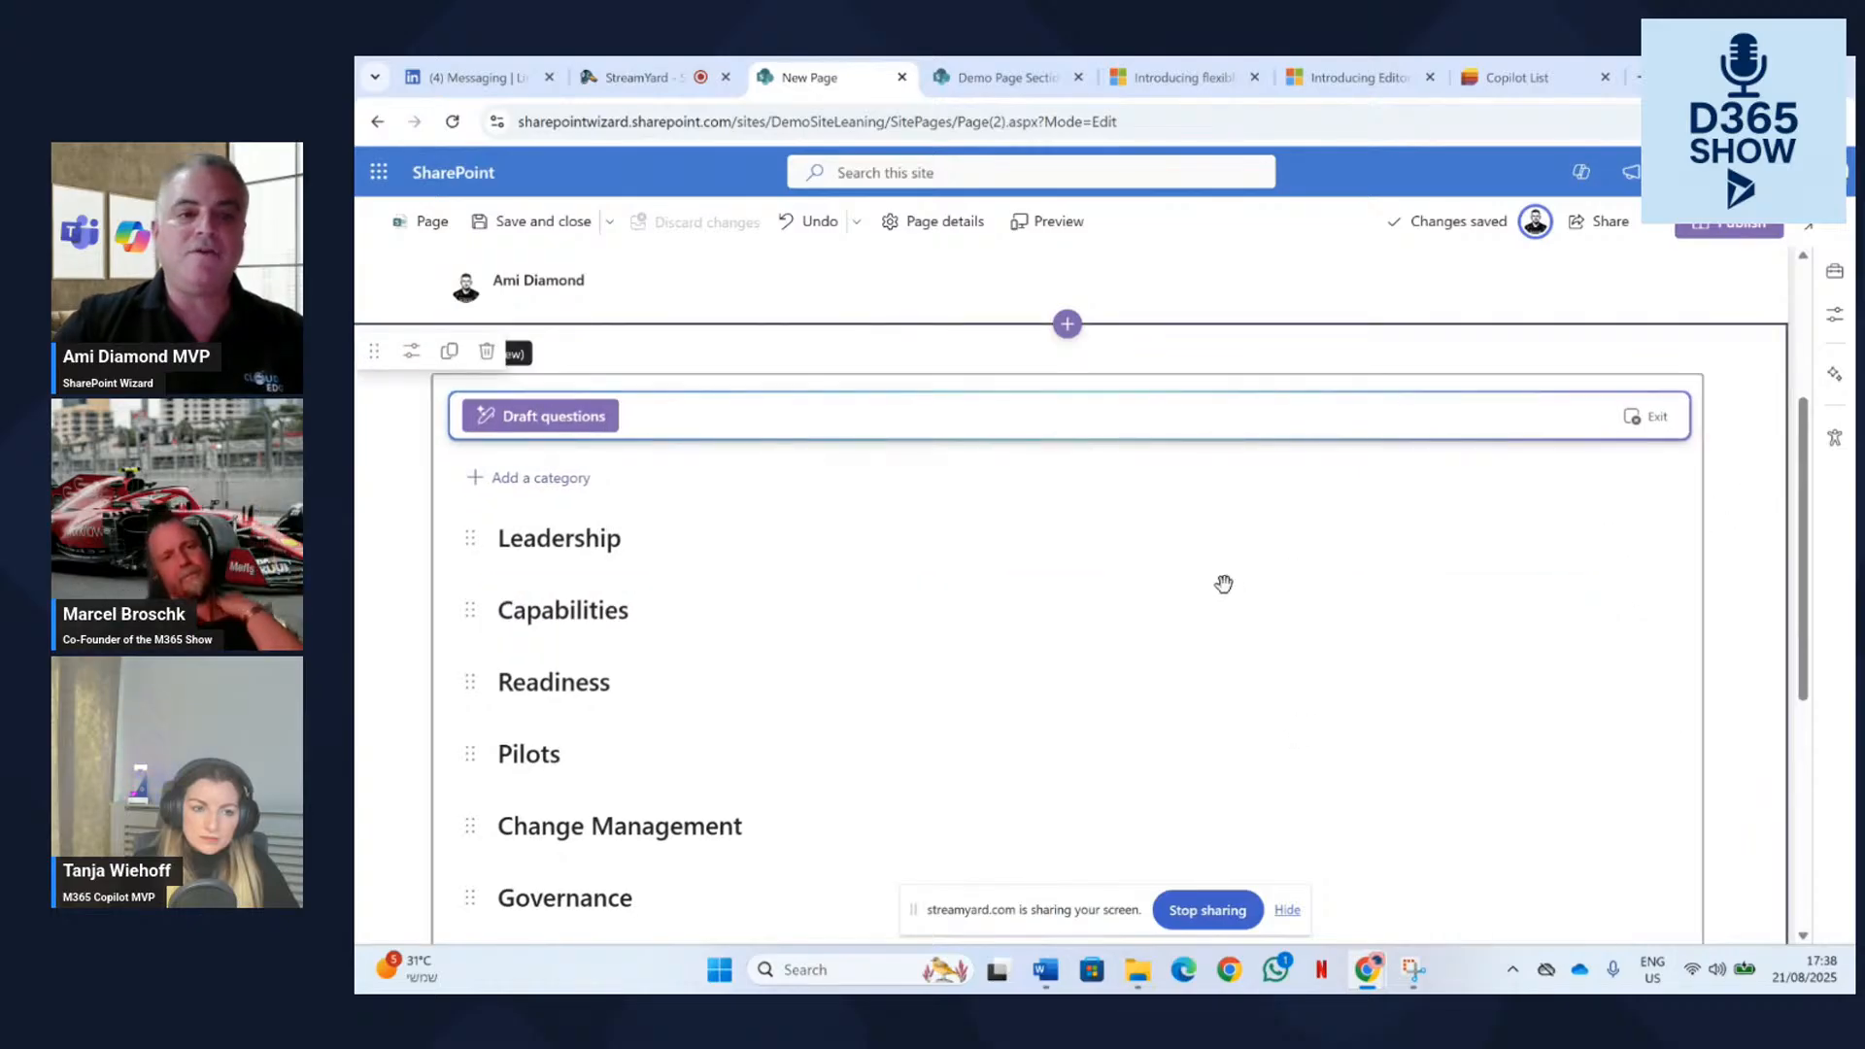
scroll(824, 637, down, 4)
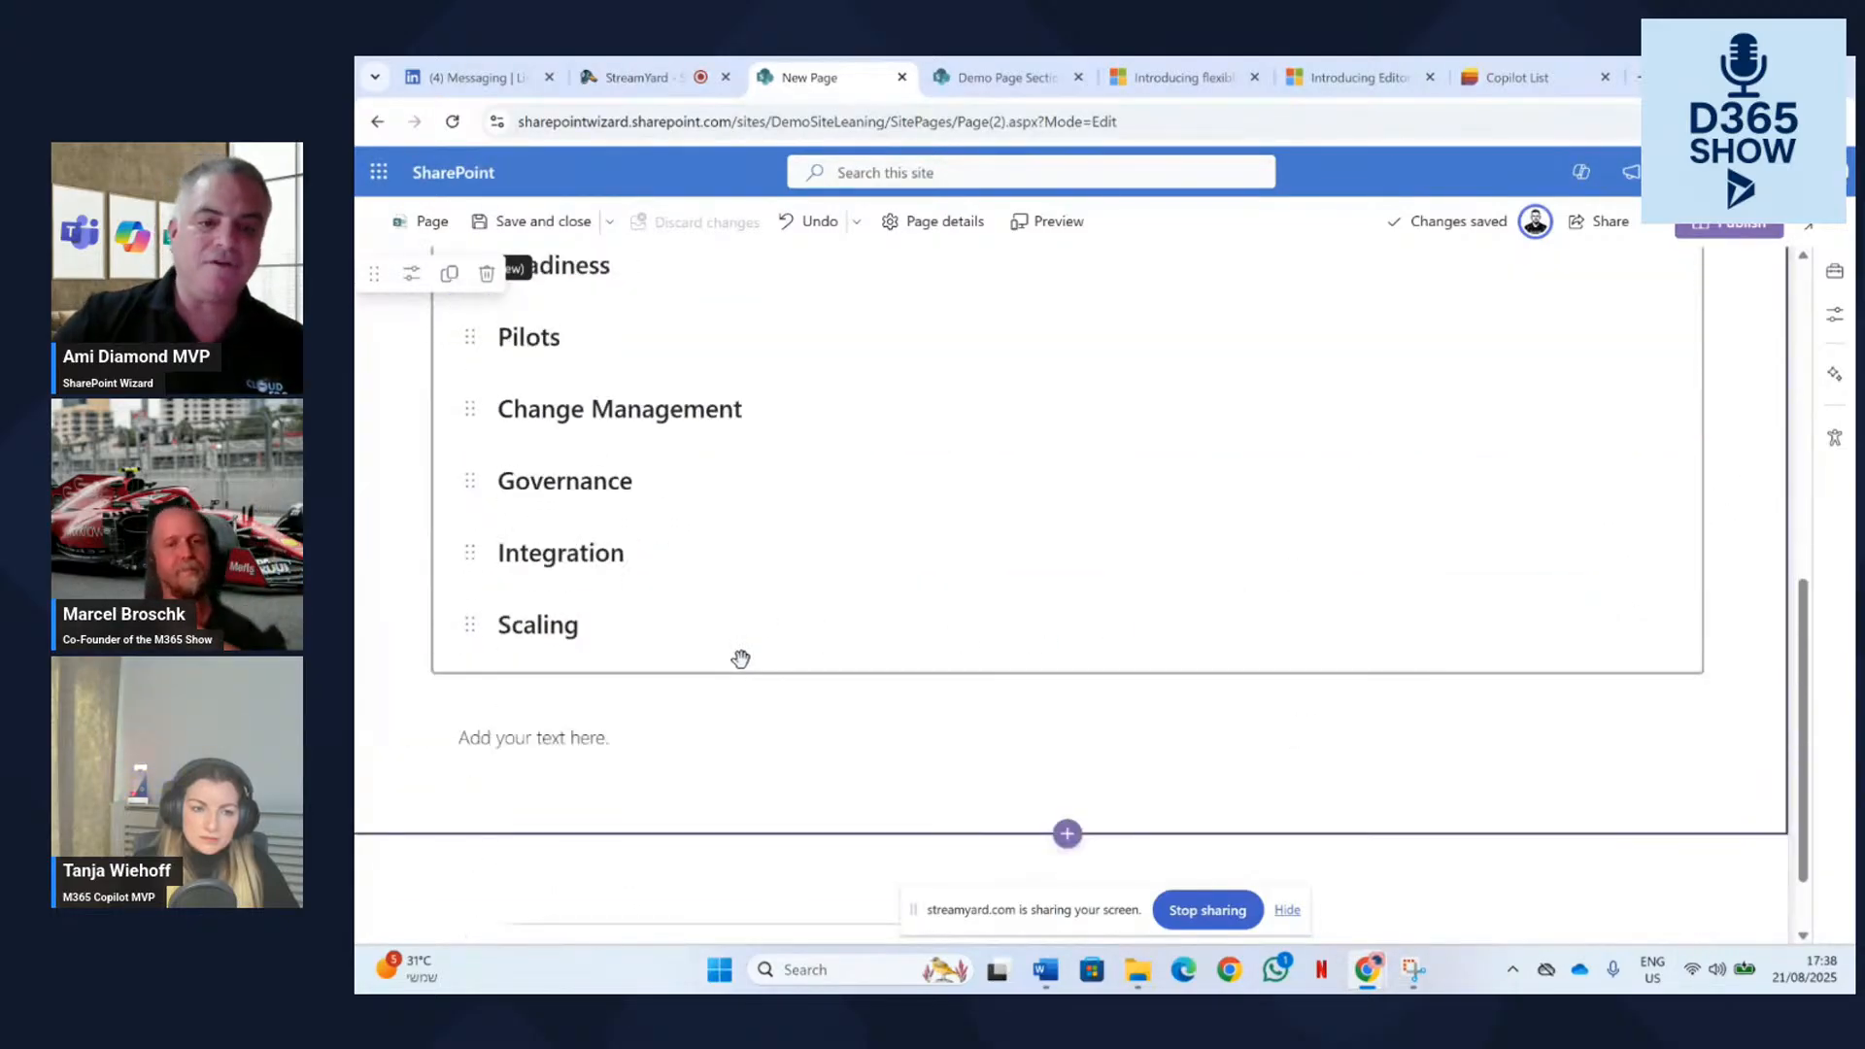
scroll(710, 566, up, 5)
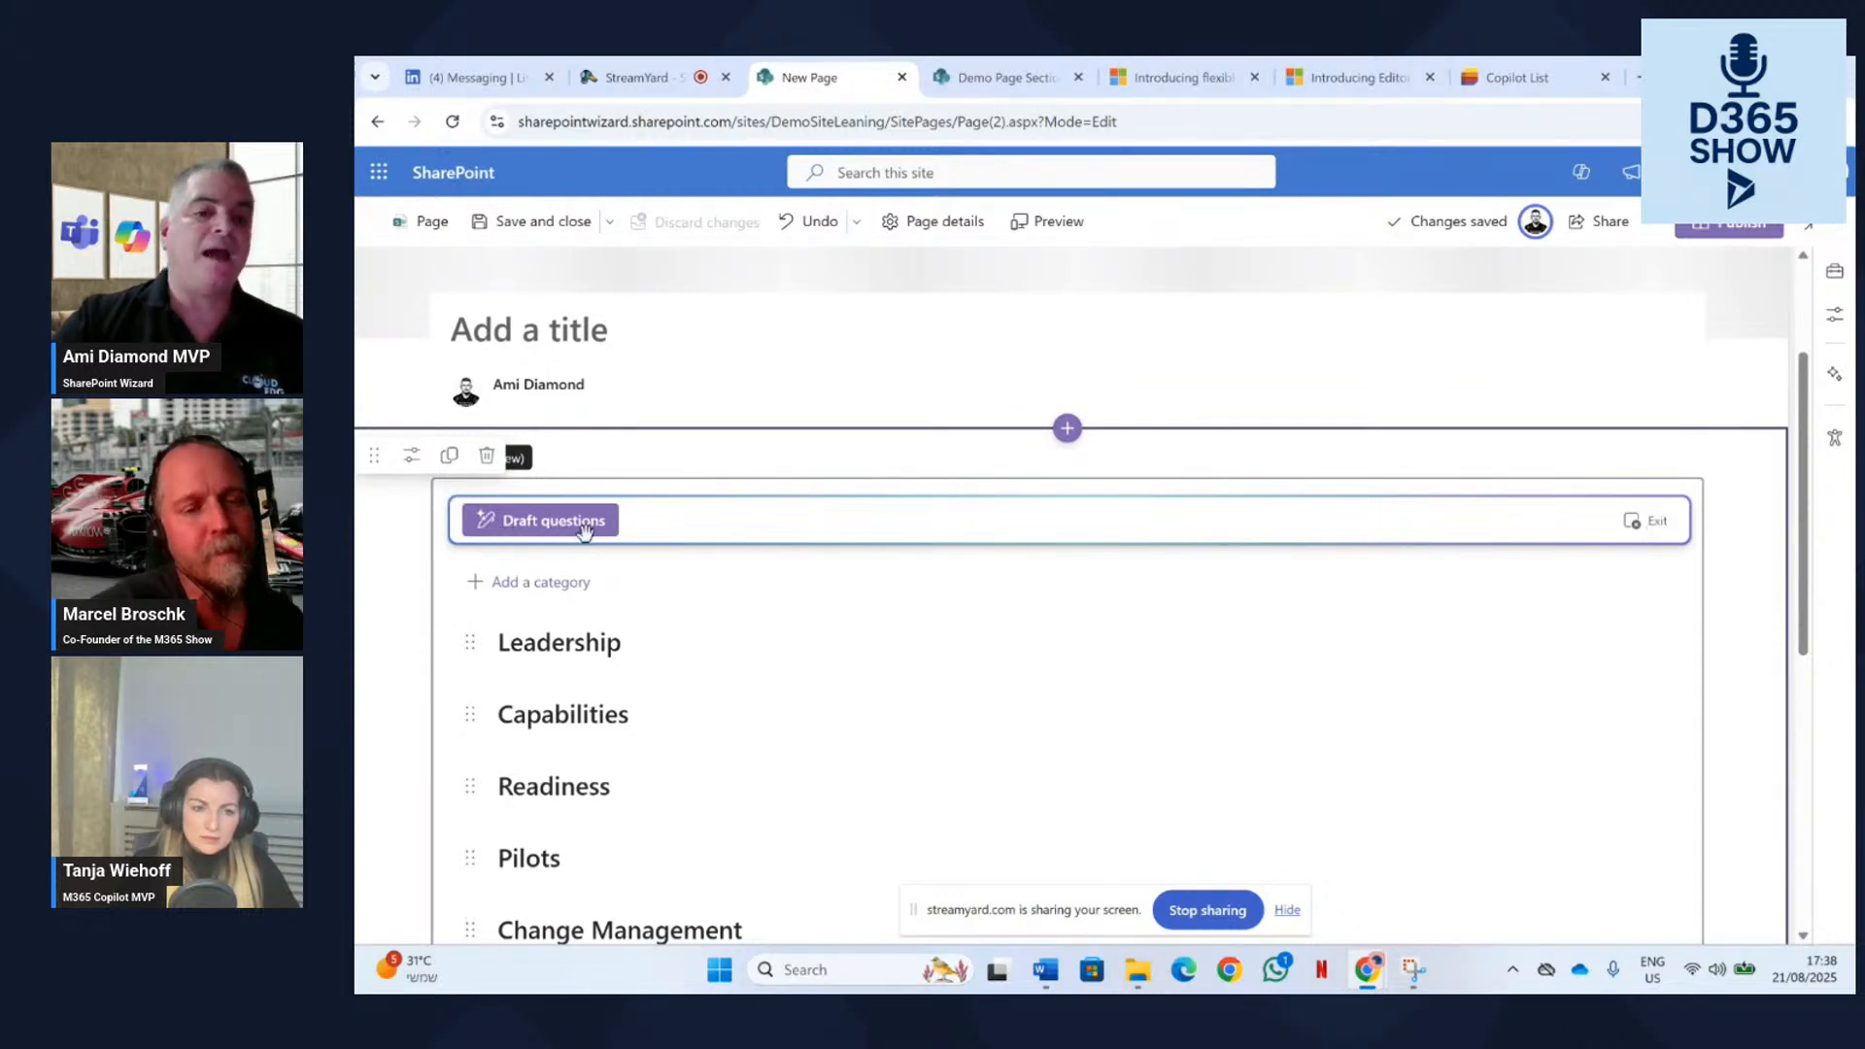
scroll(974, 686, down, 2)
scroll(1124, 699, up, 4)
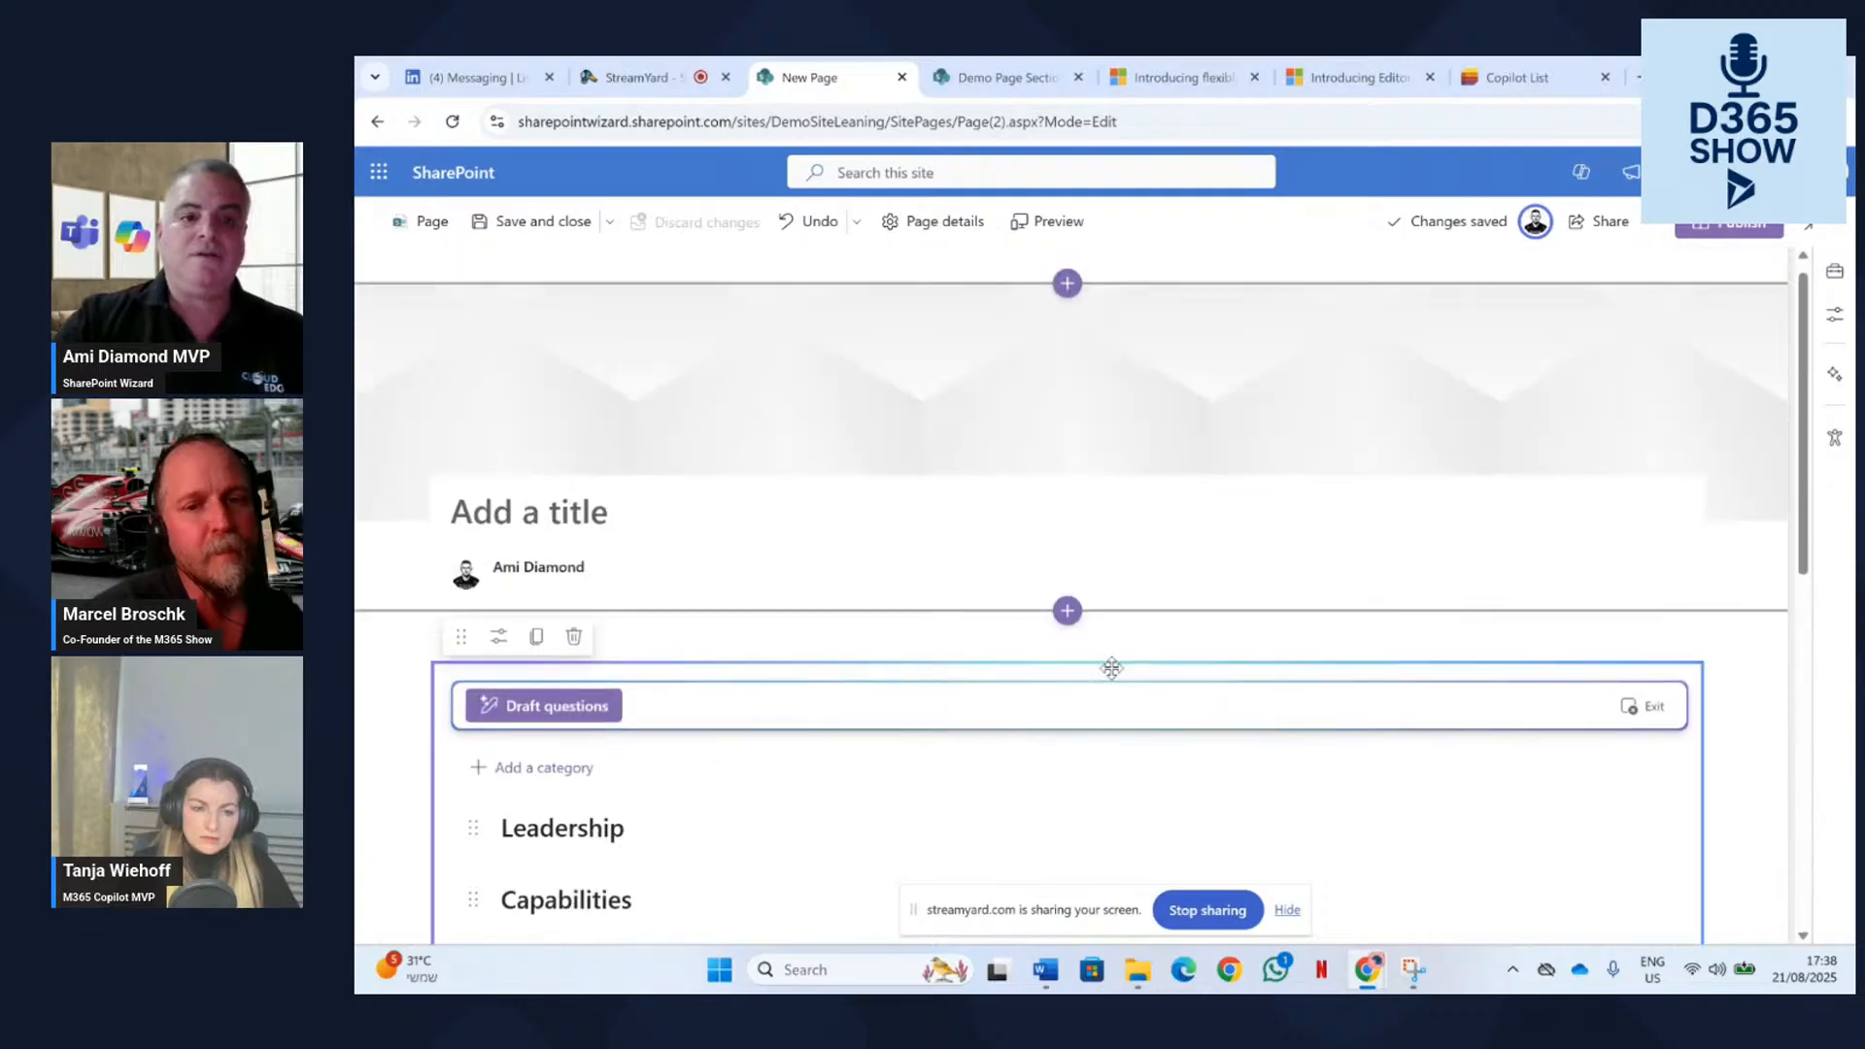
Review the FAQ categories from Leadership to Scaling and generate draft questions for them.
scroll(1165, 631, down, 2)
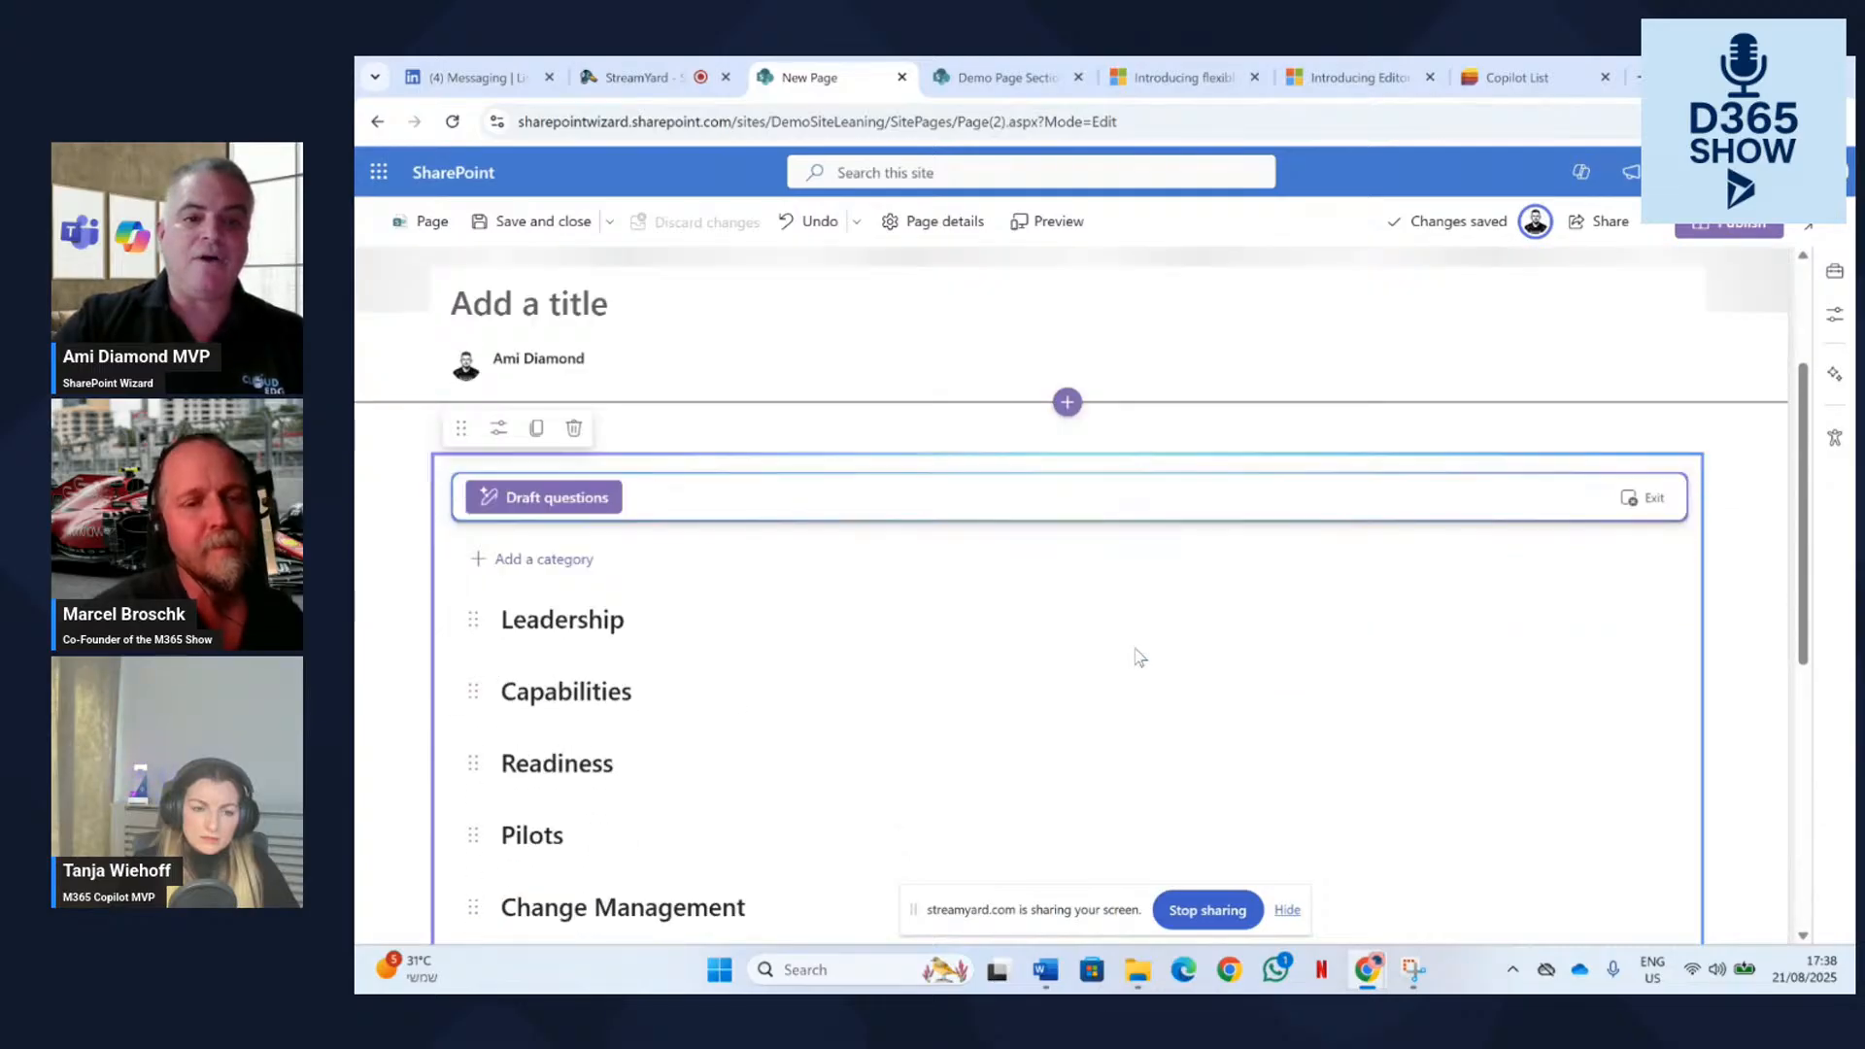
scroll(1139, 658, down, 4)
scroll(1135, 649, up, 1)
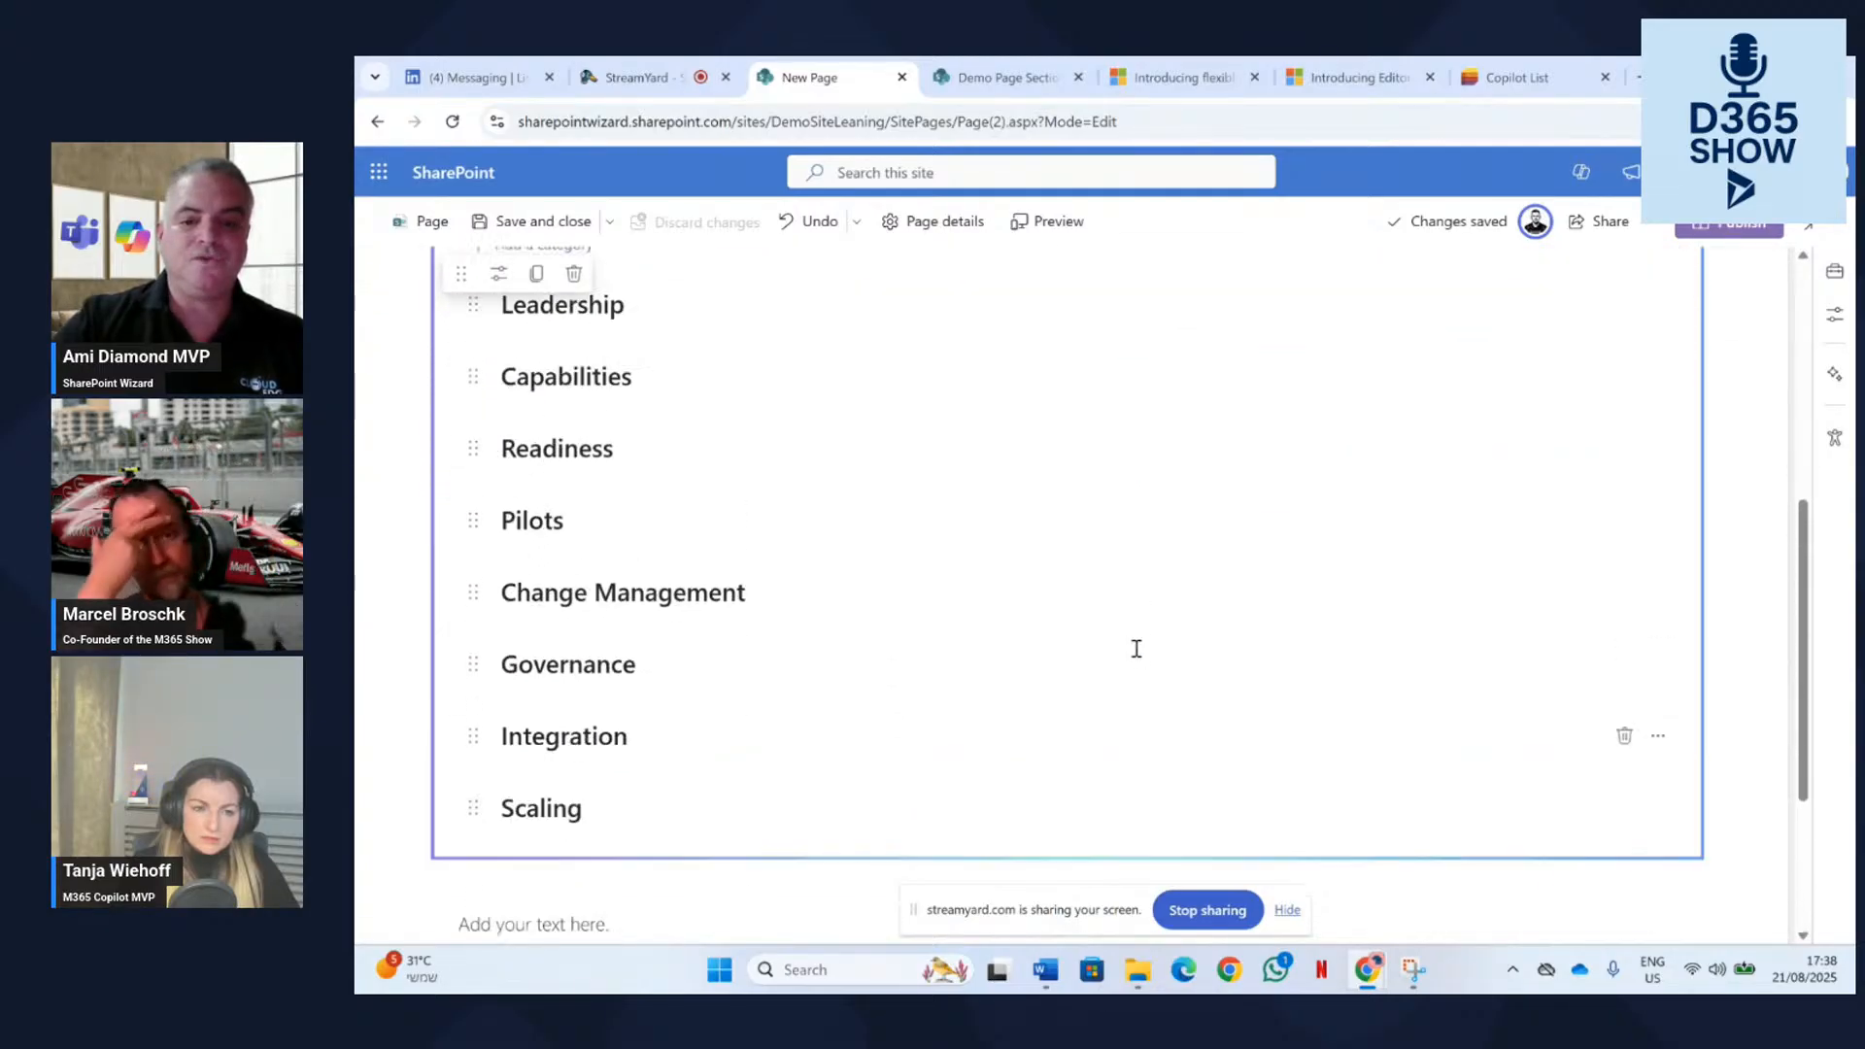
scroll(1136, 649, up, 3)
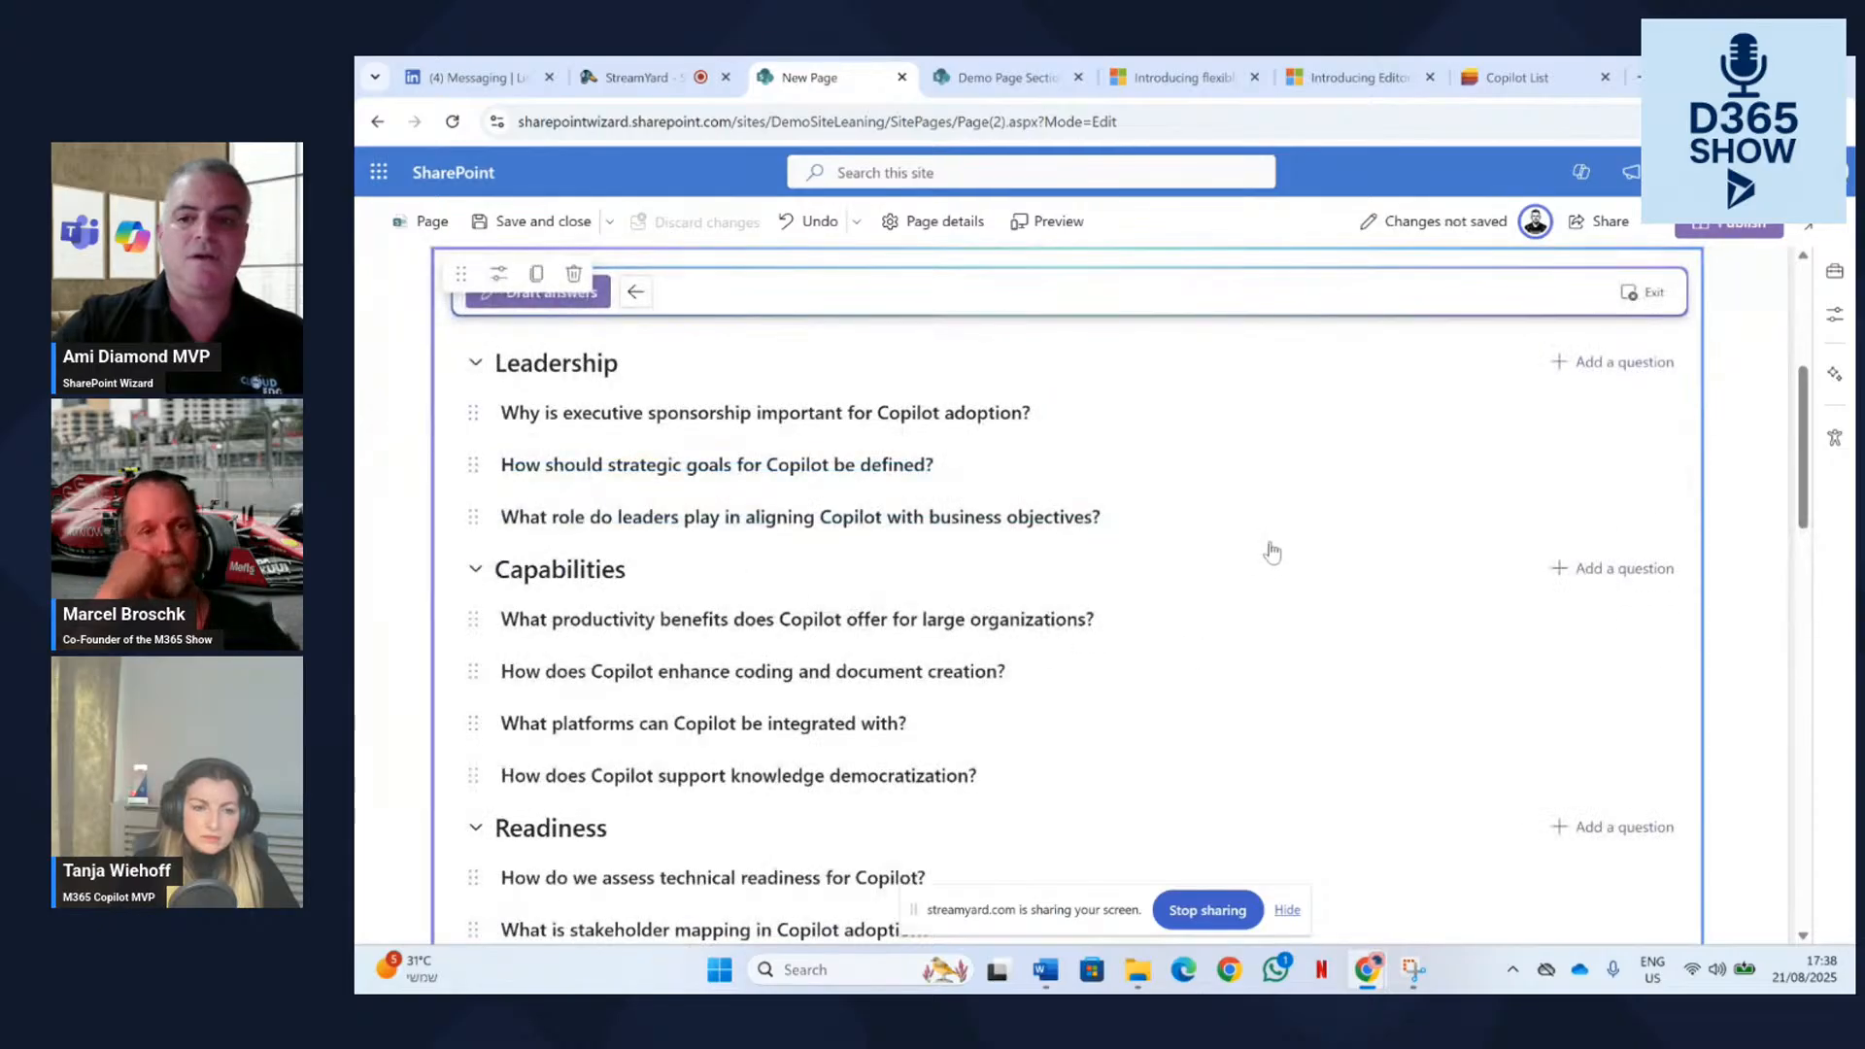
Check the options for the question "Why is executive sponsorship important for Copilot adoption?", including the categories it can be moved to.
scroll(1174, 504, down, 1)
scroll(1170, 505, up, 2)
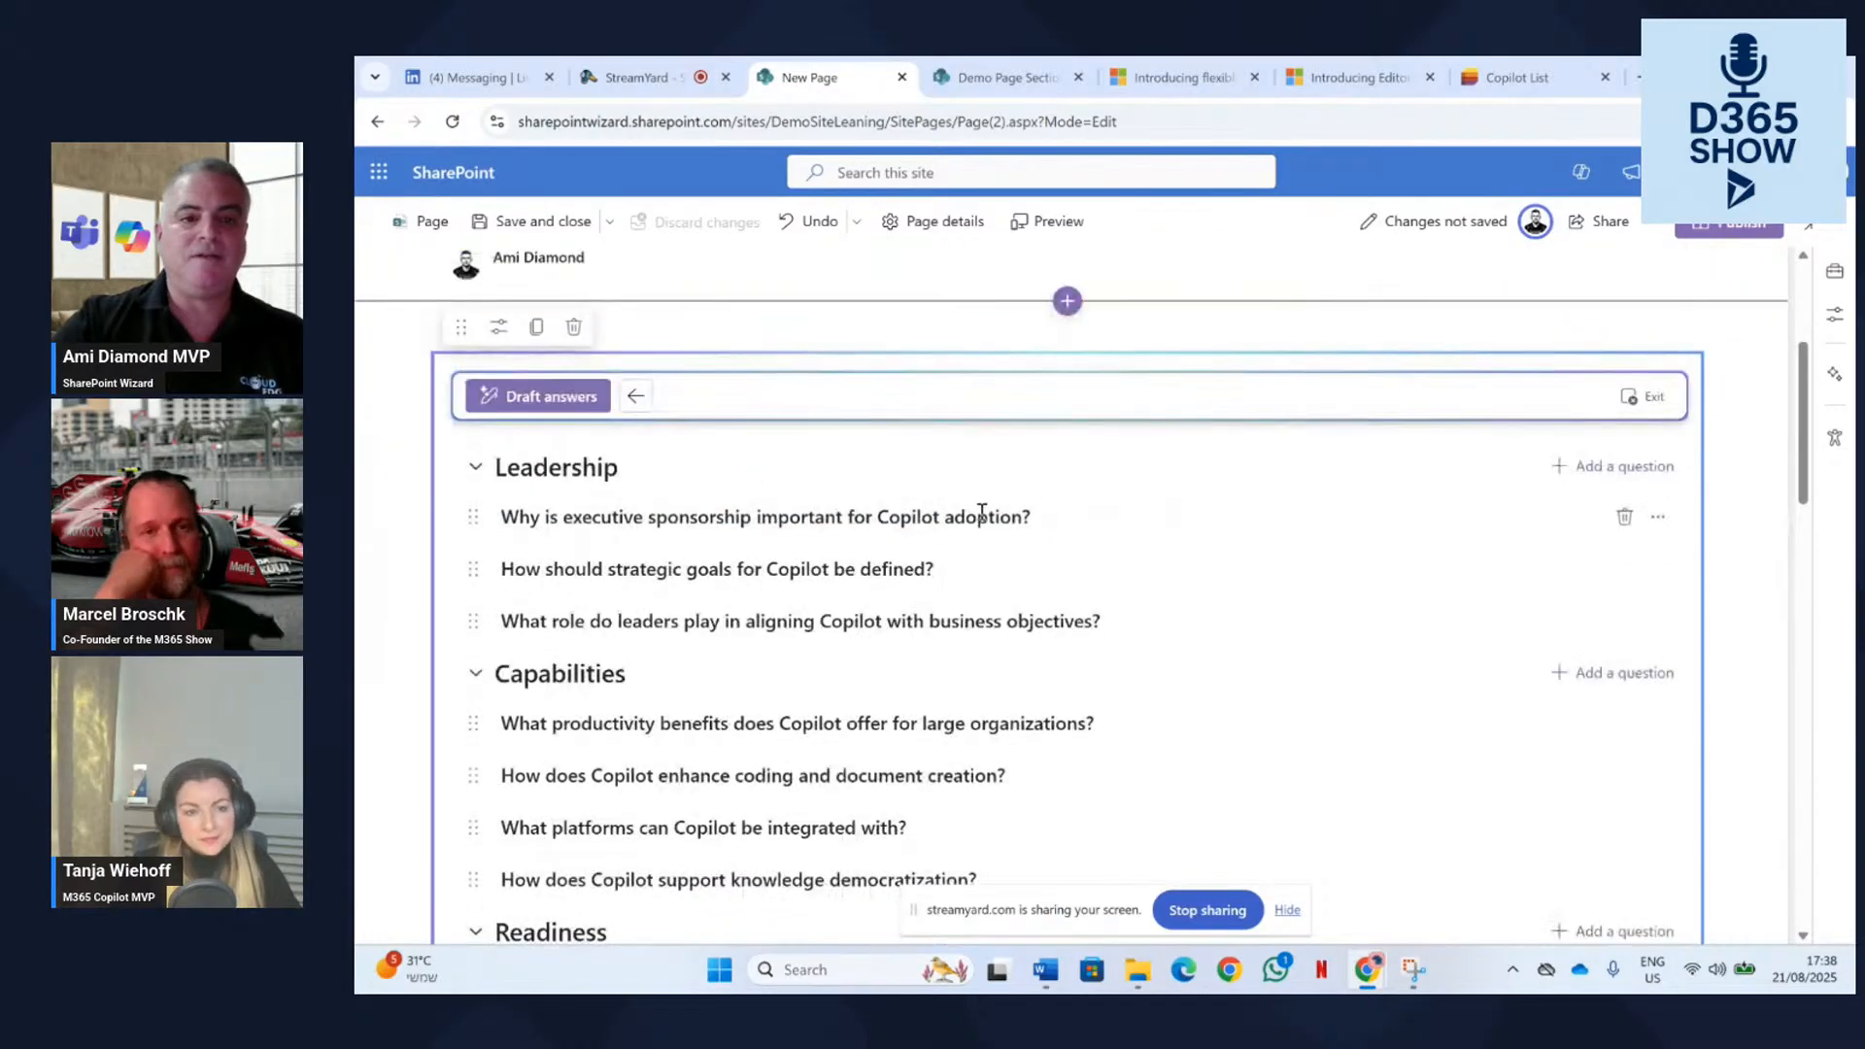
scroll(982, 512, down, 1)
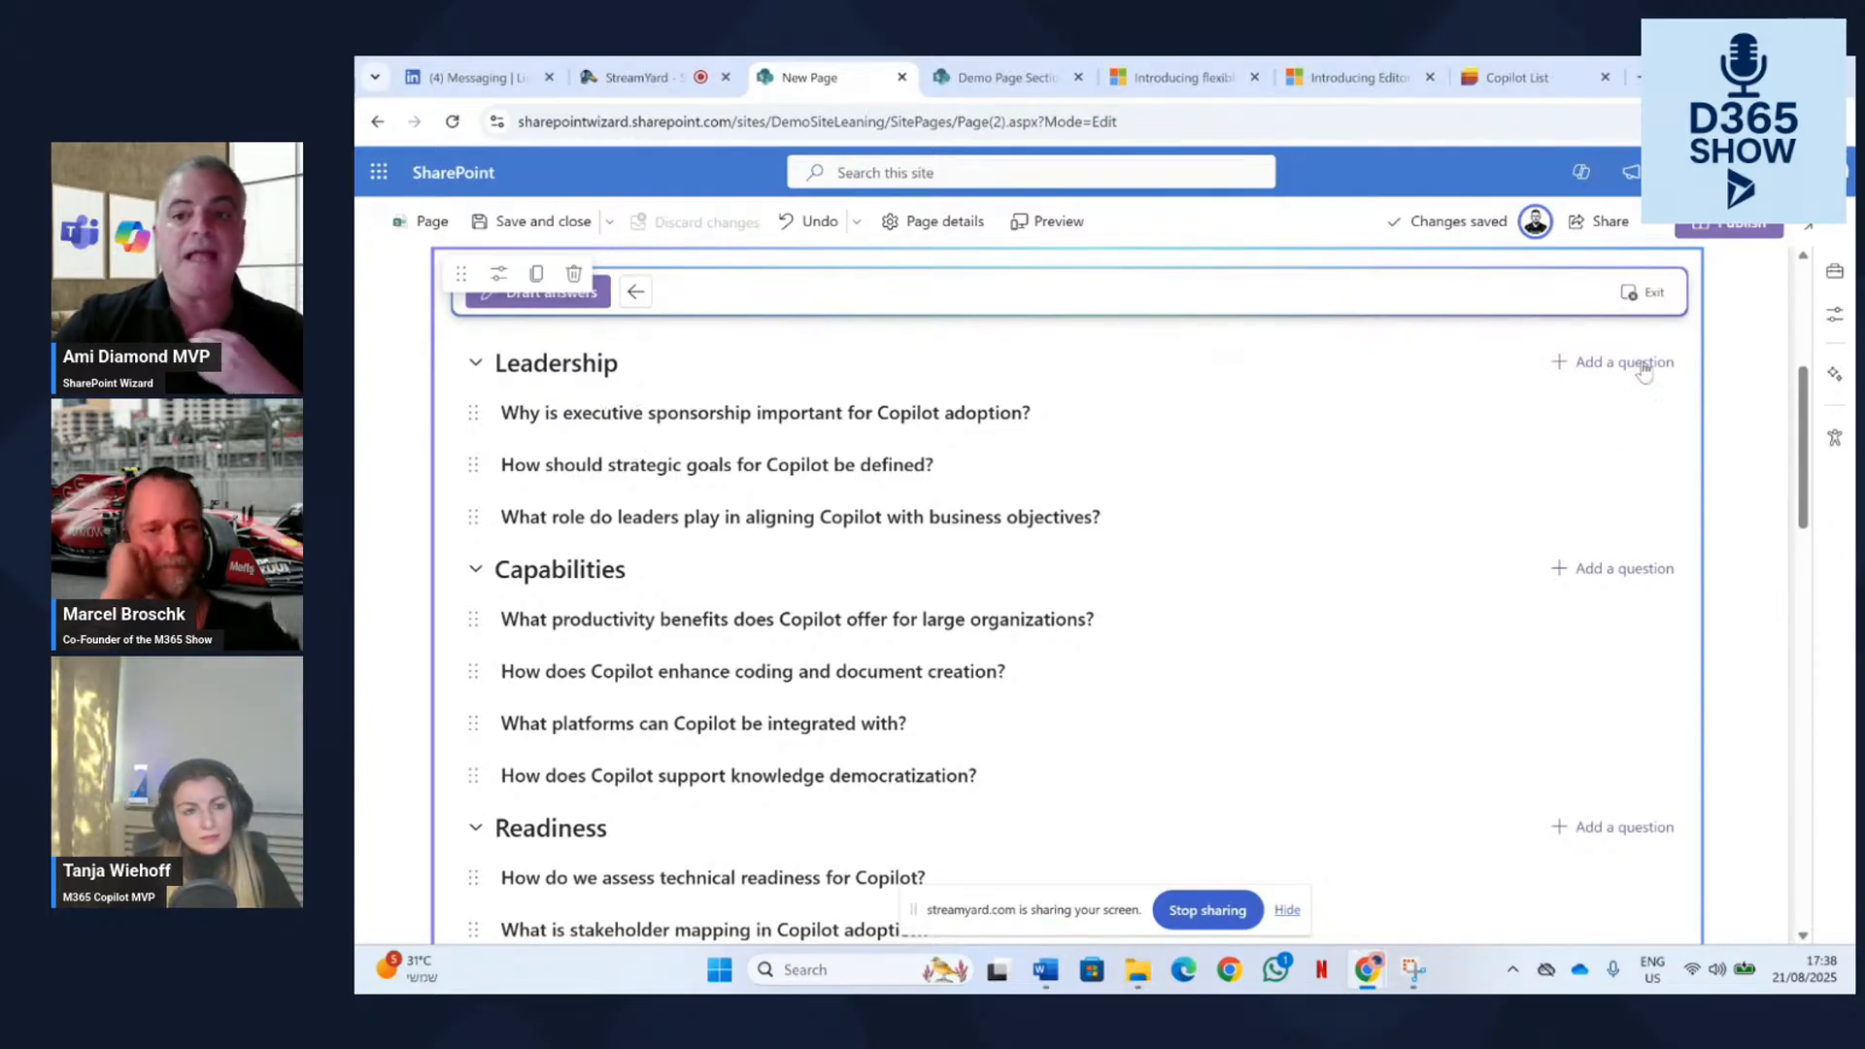
click(1053, 409)
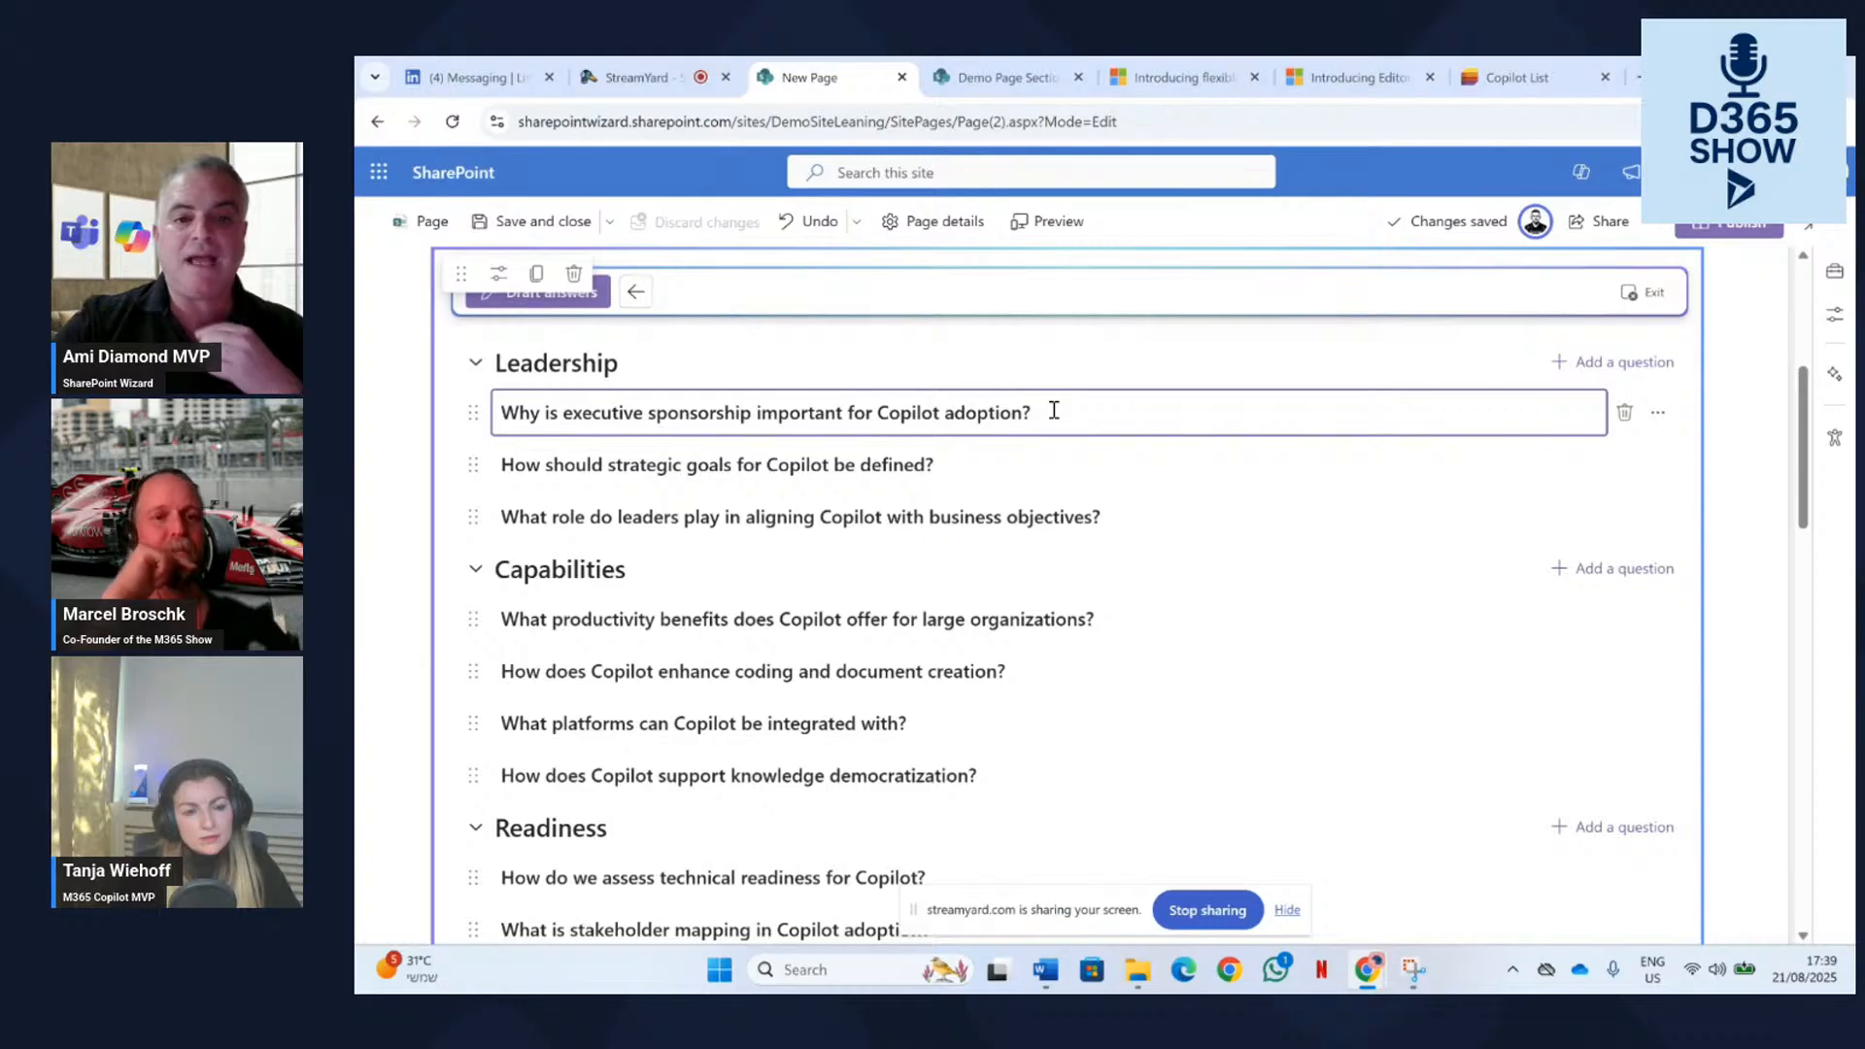
click(1654, 419)
mouse_move(1707, 564)
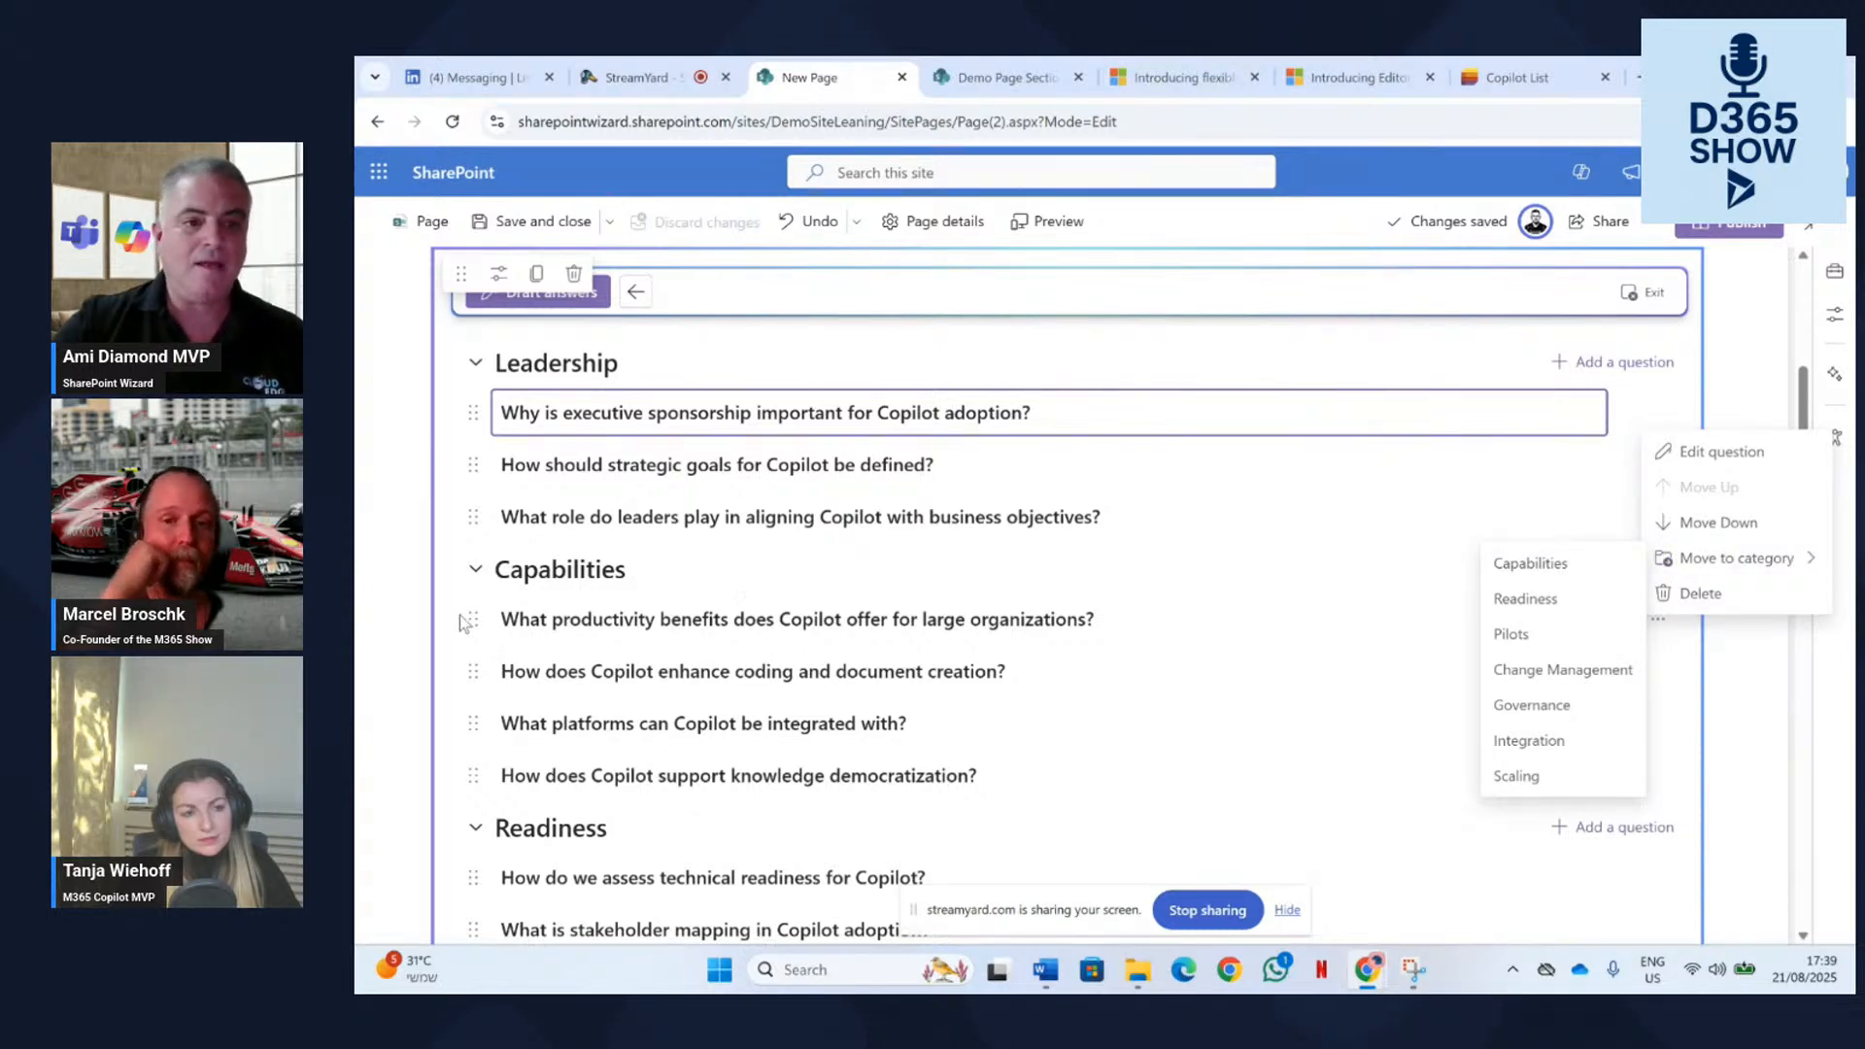
Move the Capabilities question about productivity benefits below "How does Copilot enhance coding and document creation?" and dismiss the open question options.
drag(473, 625, 534, 684)
scroll(1394, 559, down, 3)
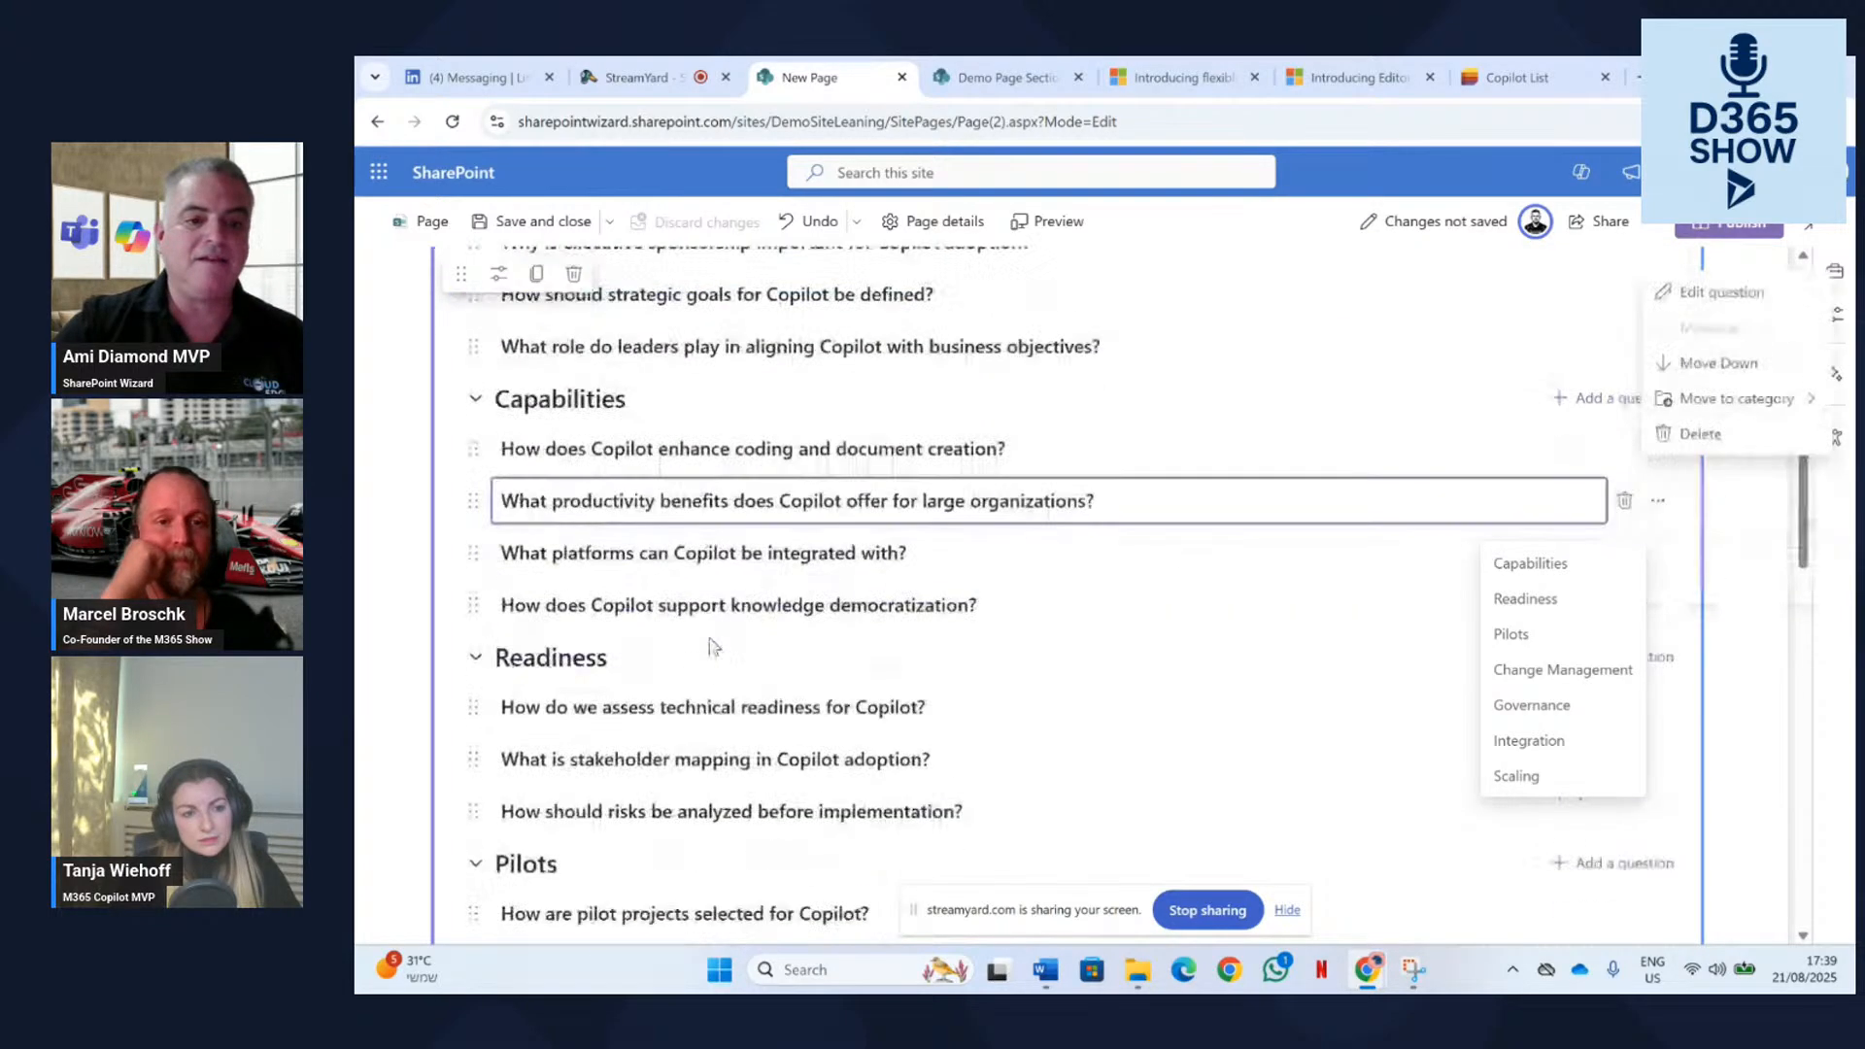
click(1757, 484)
Examine the drafted FAQ questions across the categories, including Readiness, Pilots, Change Management and Governance.
scroll(1069, 700, down, 8)
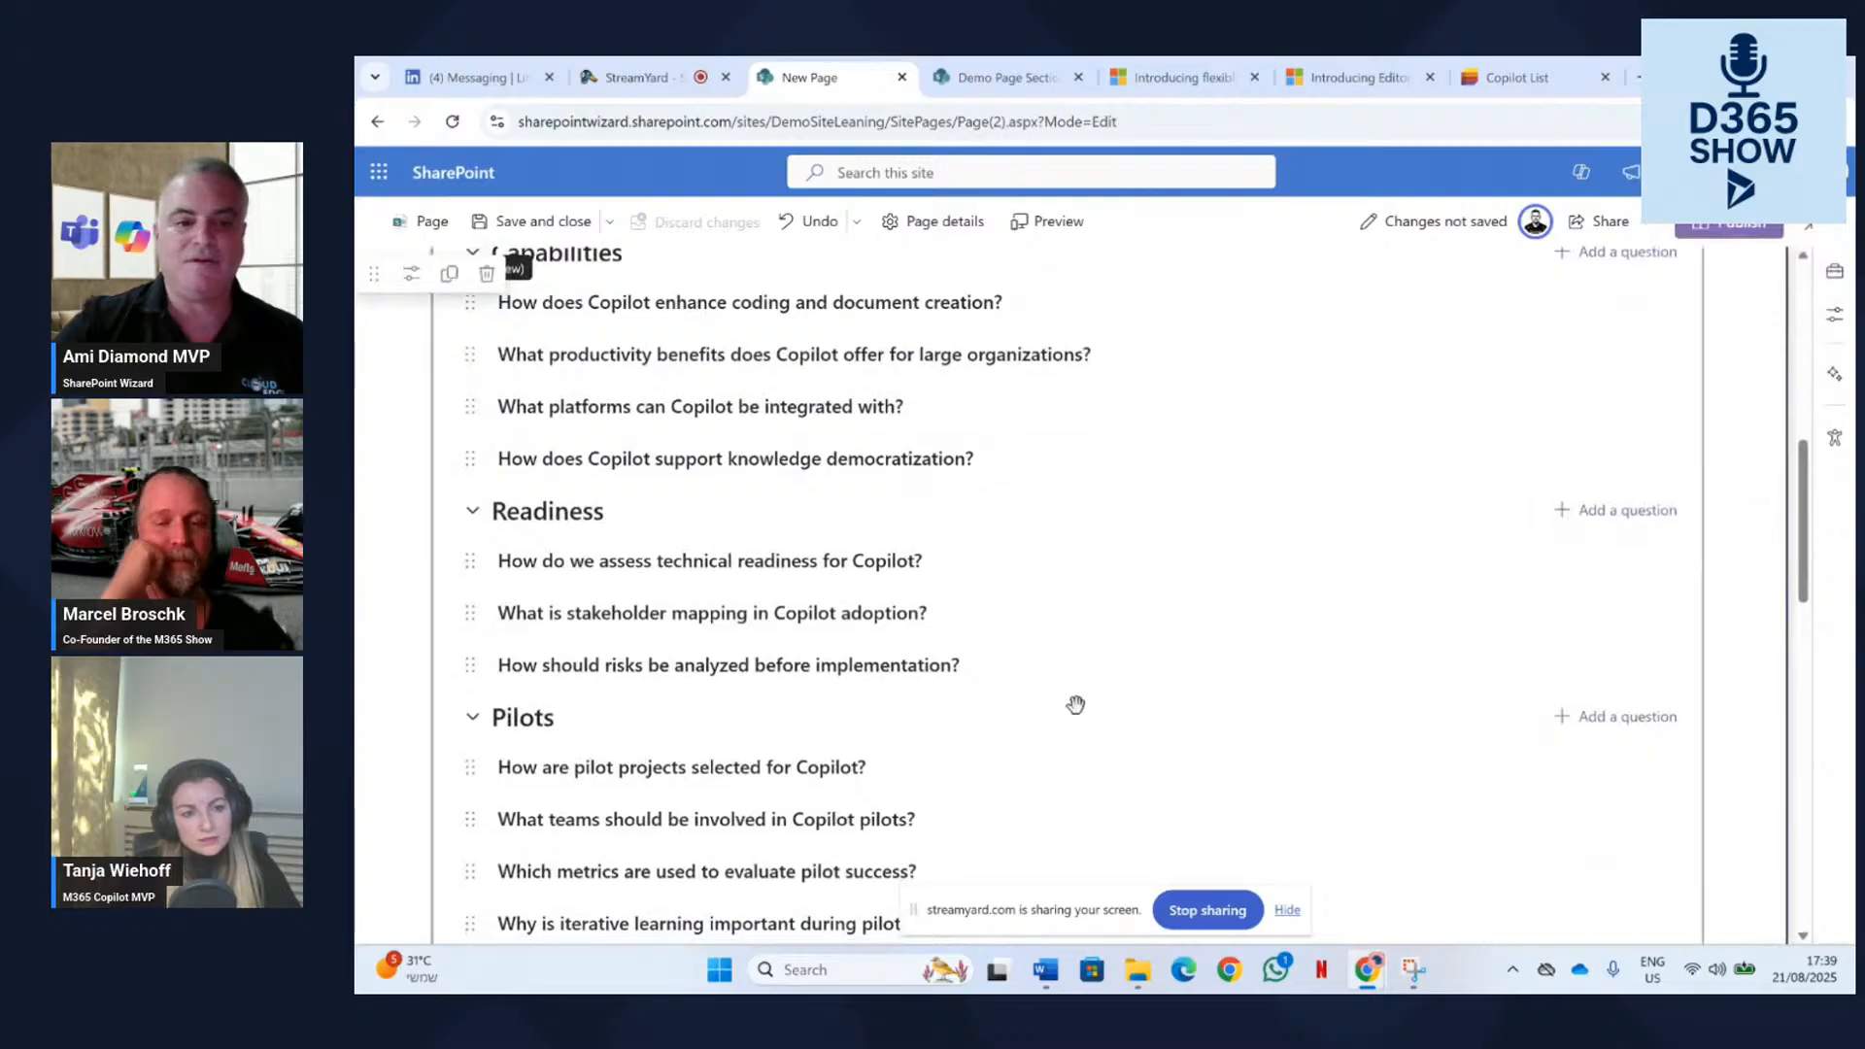
scroll(900, 666, down, 5)
scroll(874, 679, up, 15)
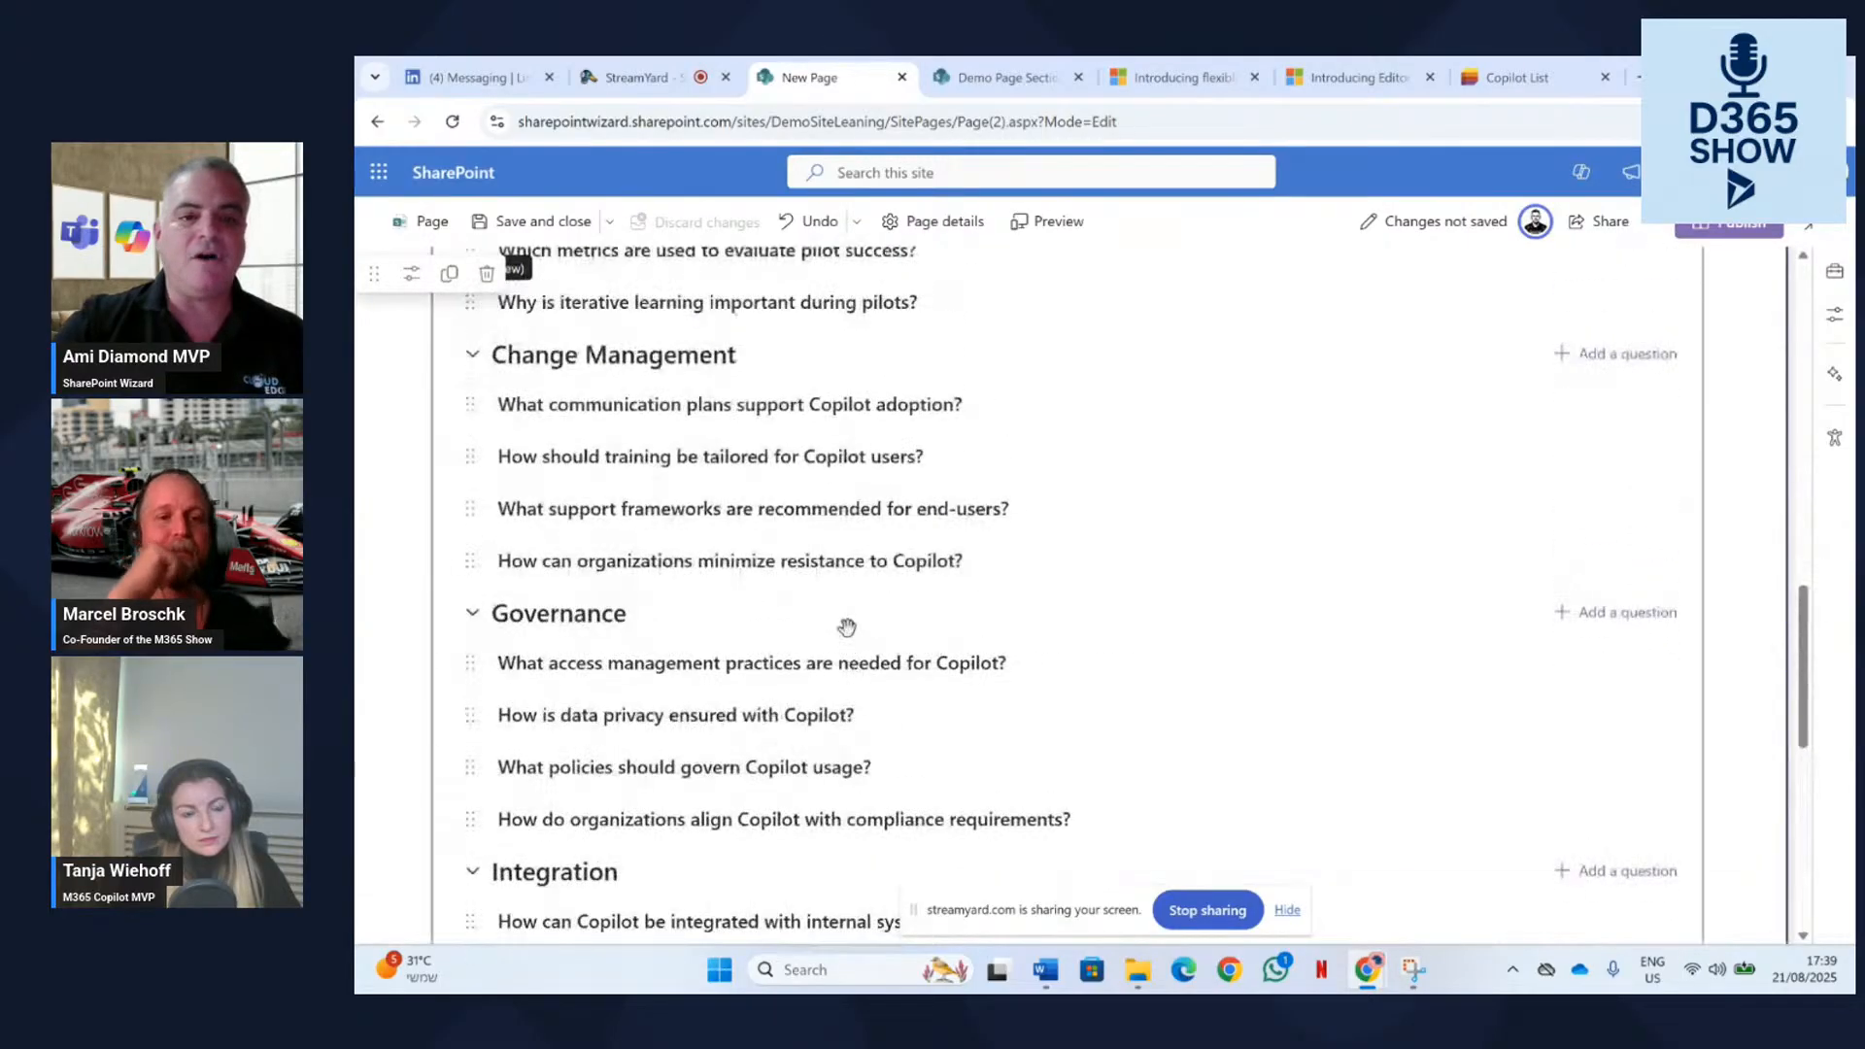
scroll(846, 582, up, 4)
scroll(846, 582, down, 4)
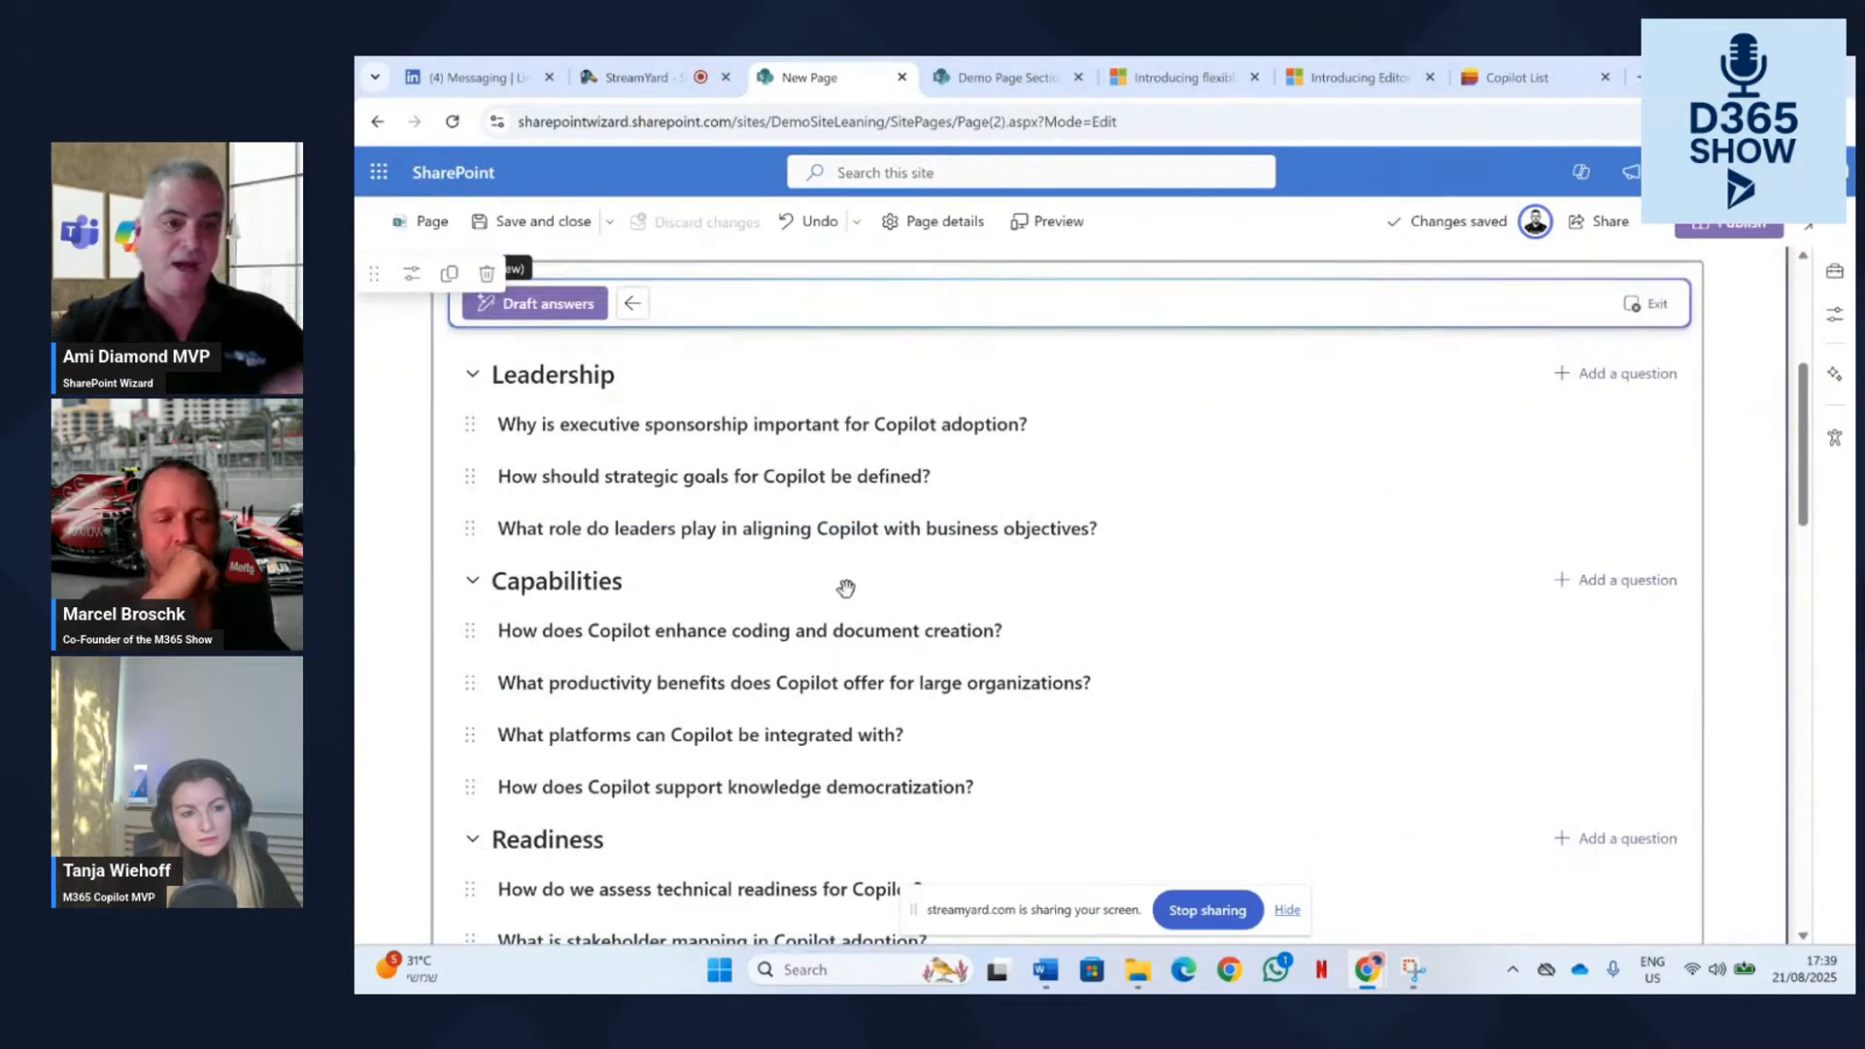
scroll(870, 606, up, 1)
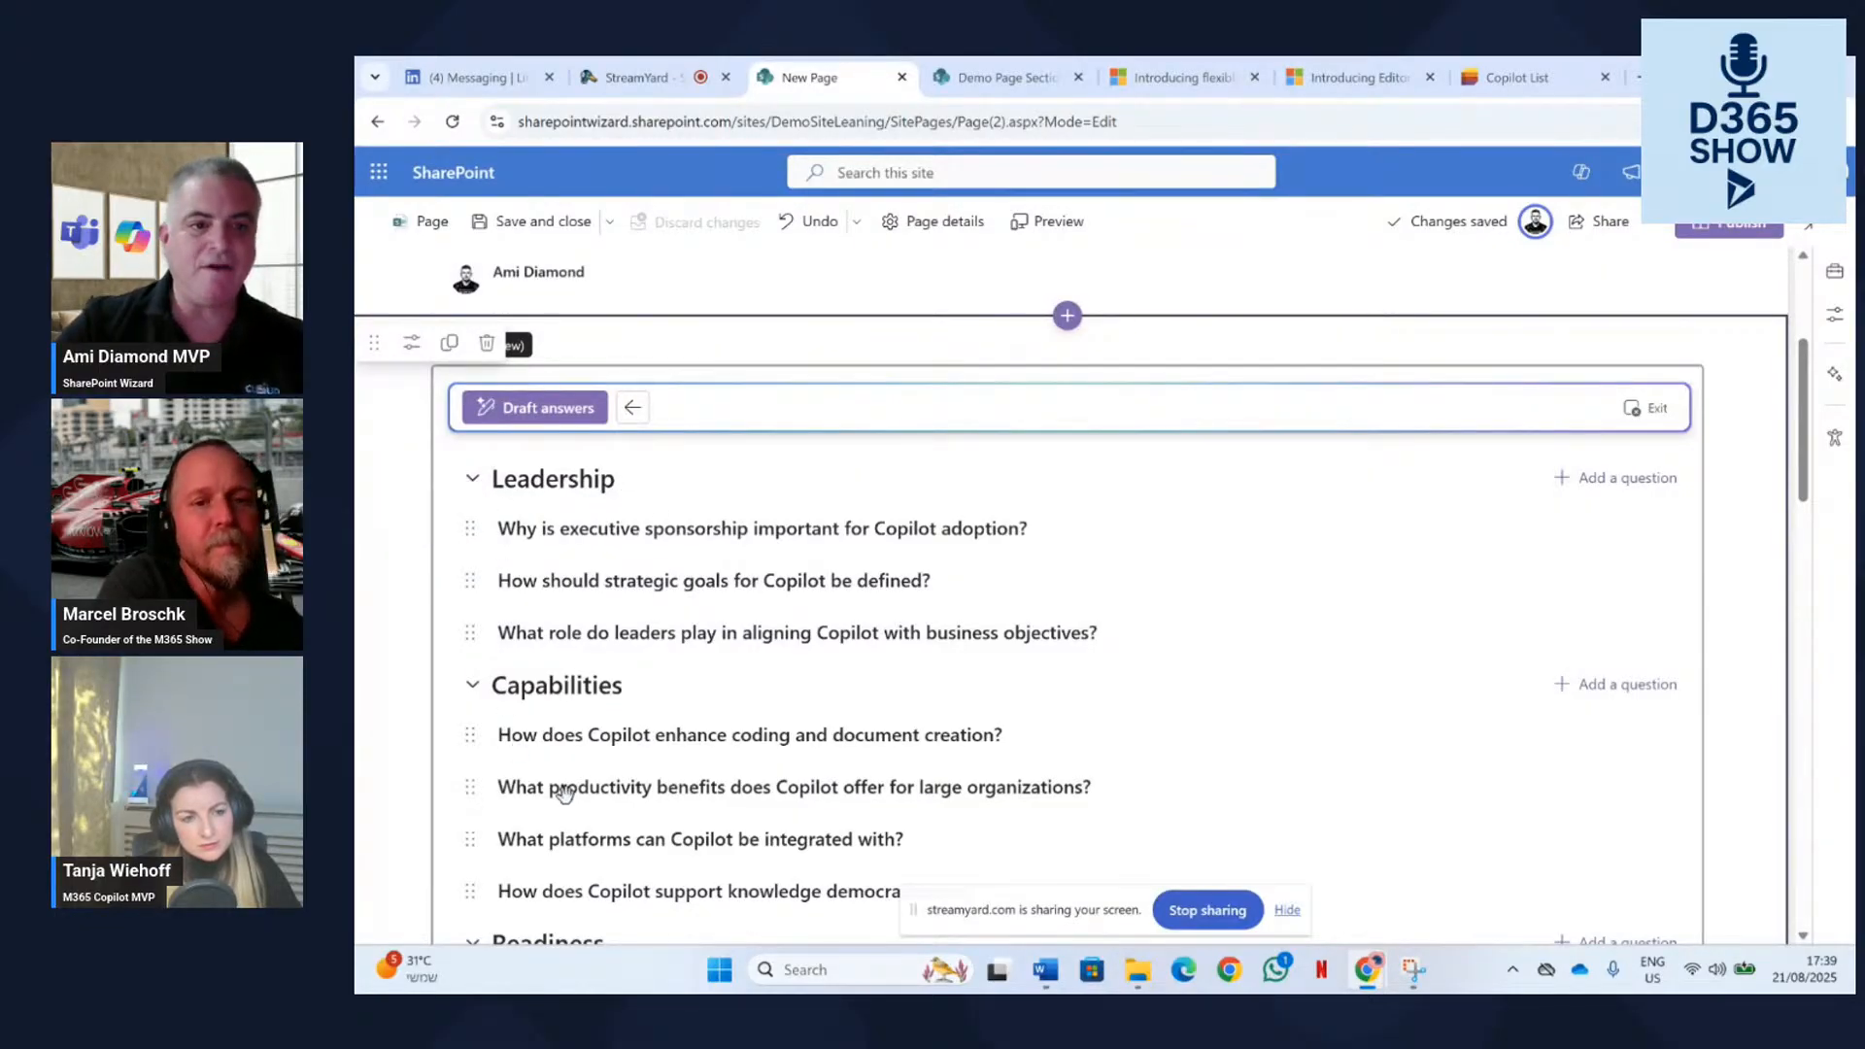
scroll(563, 791, down, 1)
scroll(574, 691, up, 1)
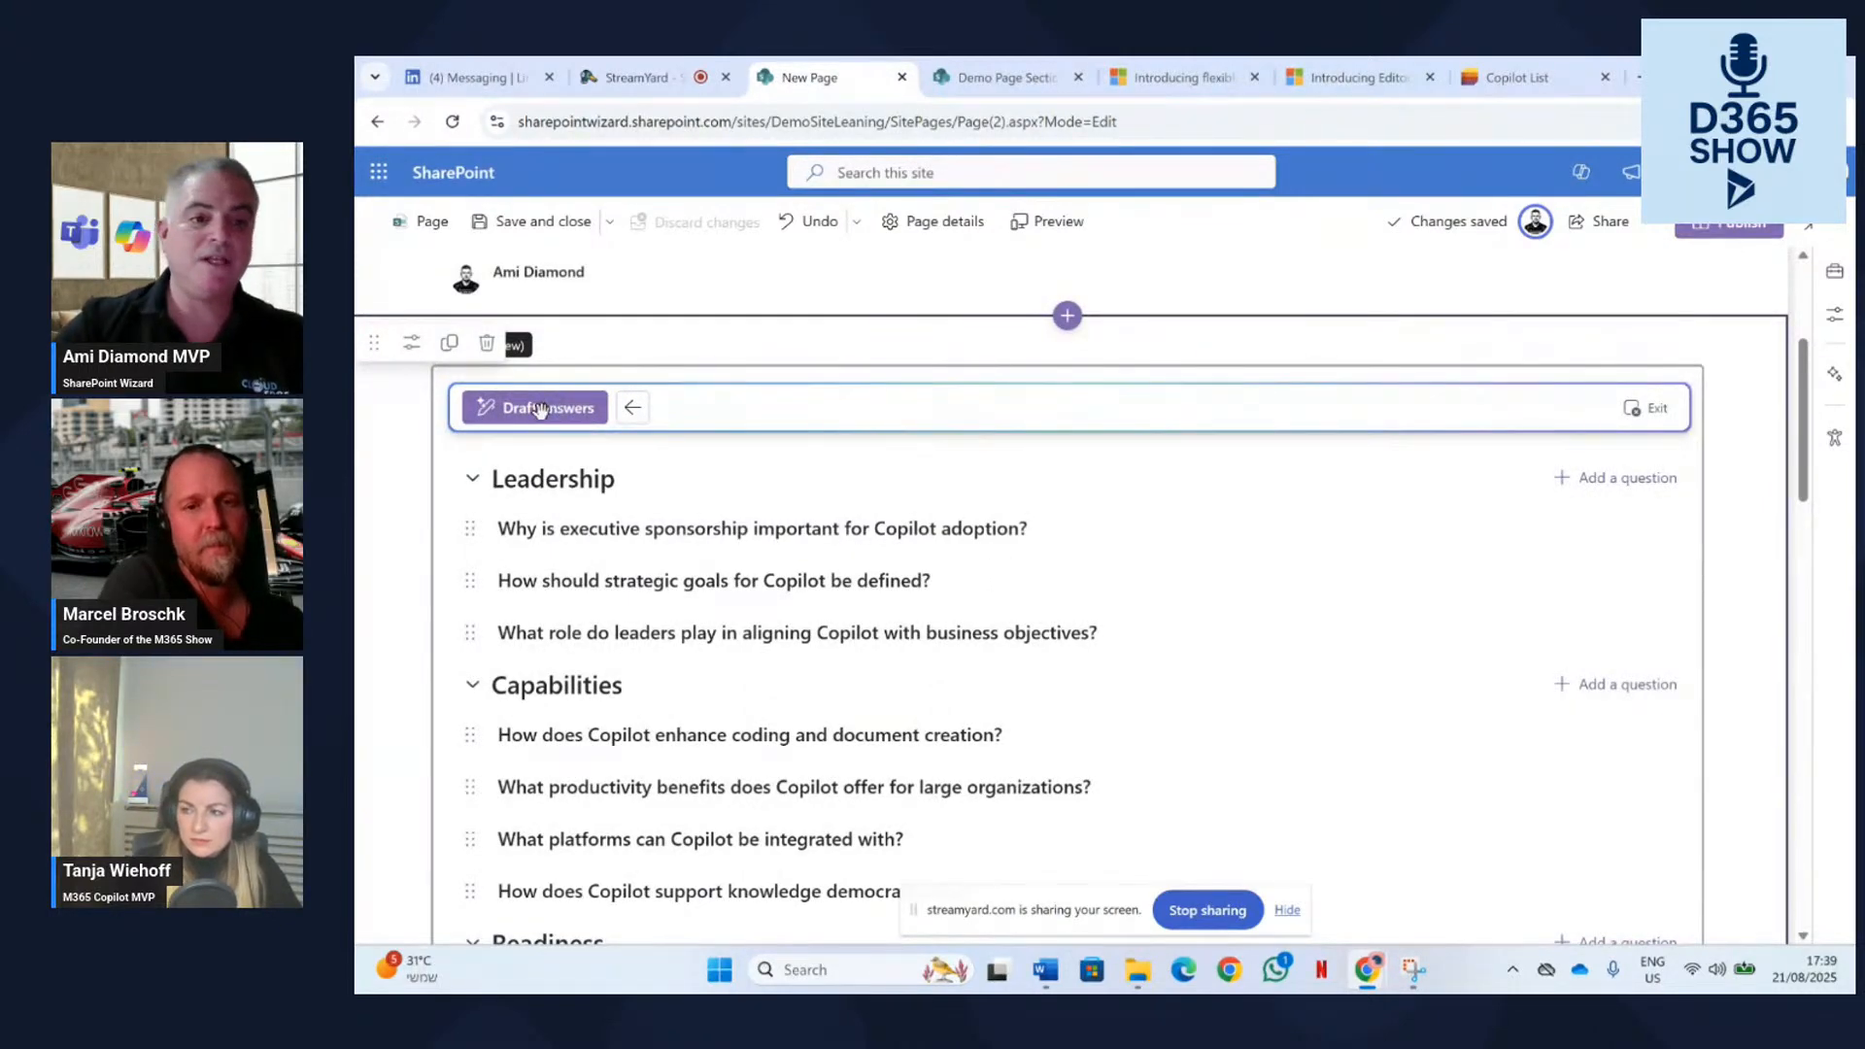
scroll(524, 415, down, 1)
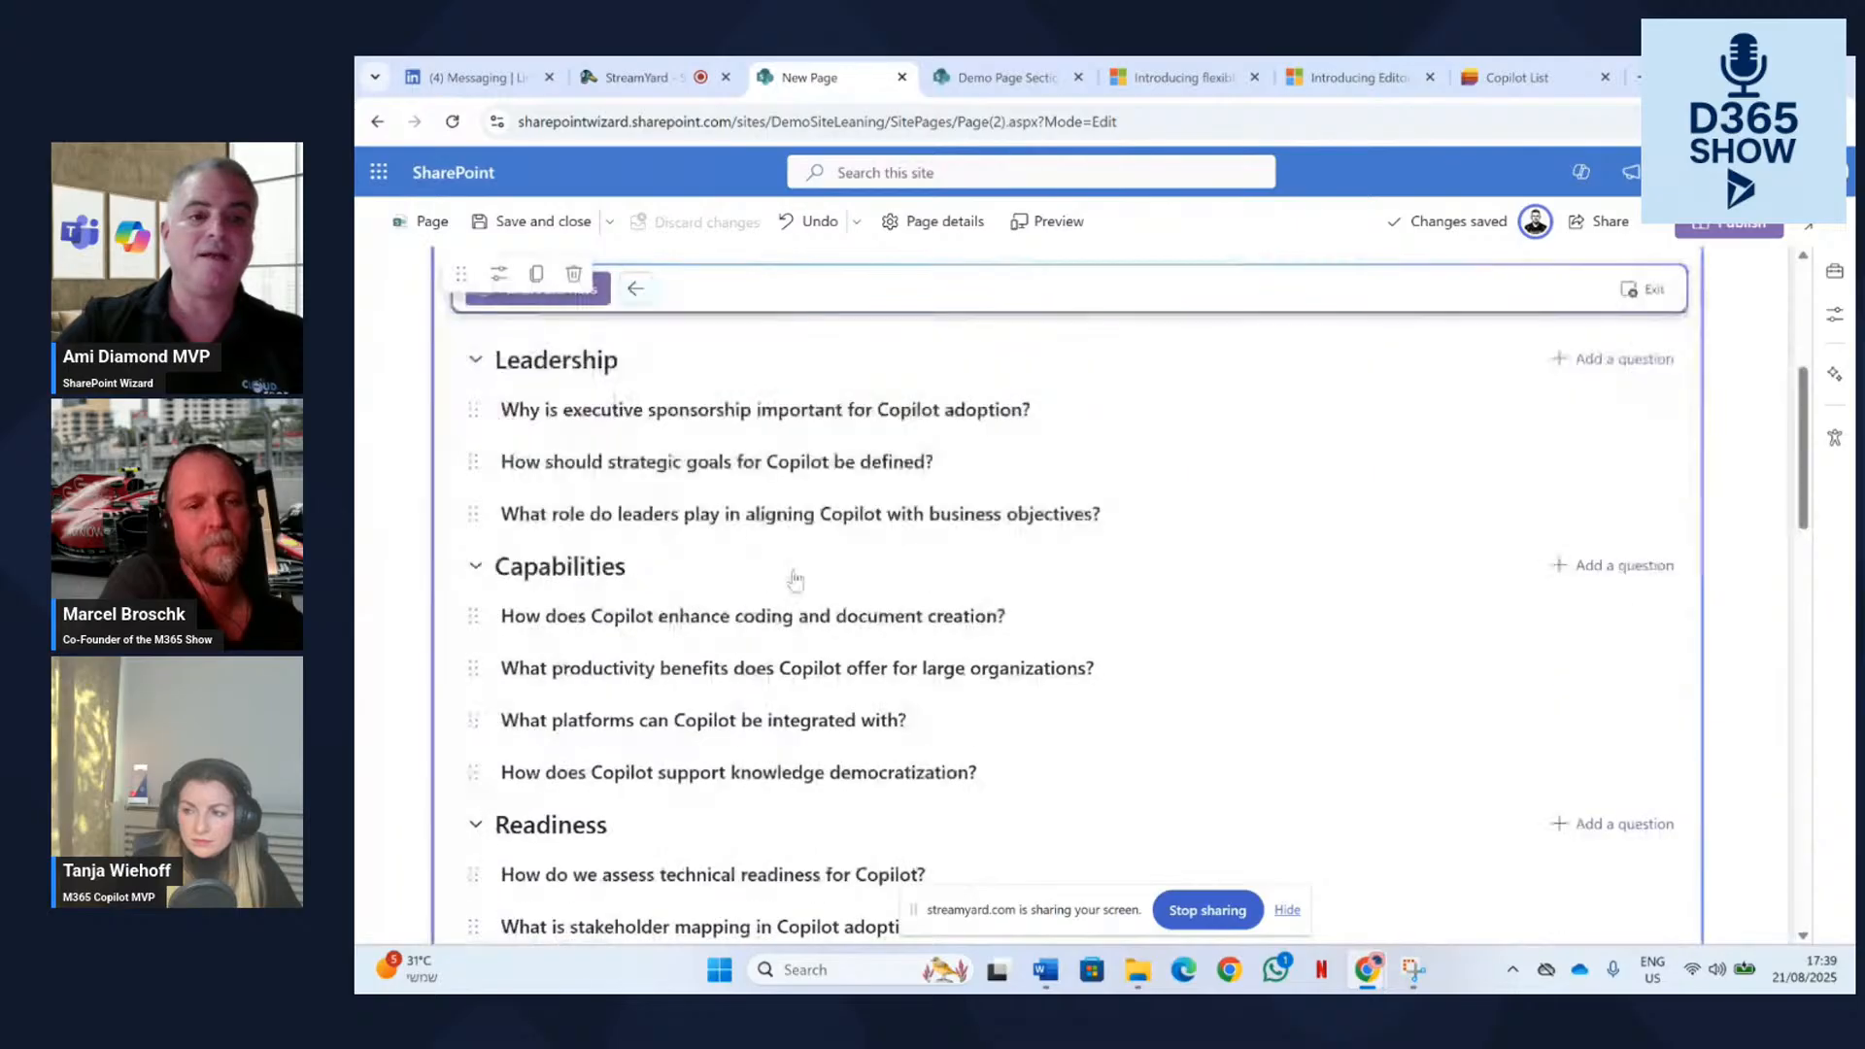
scroll(991, 658, up, 3)
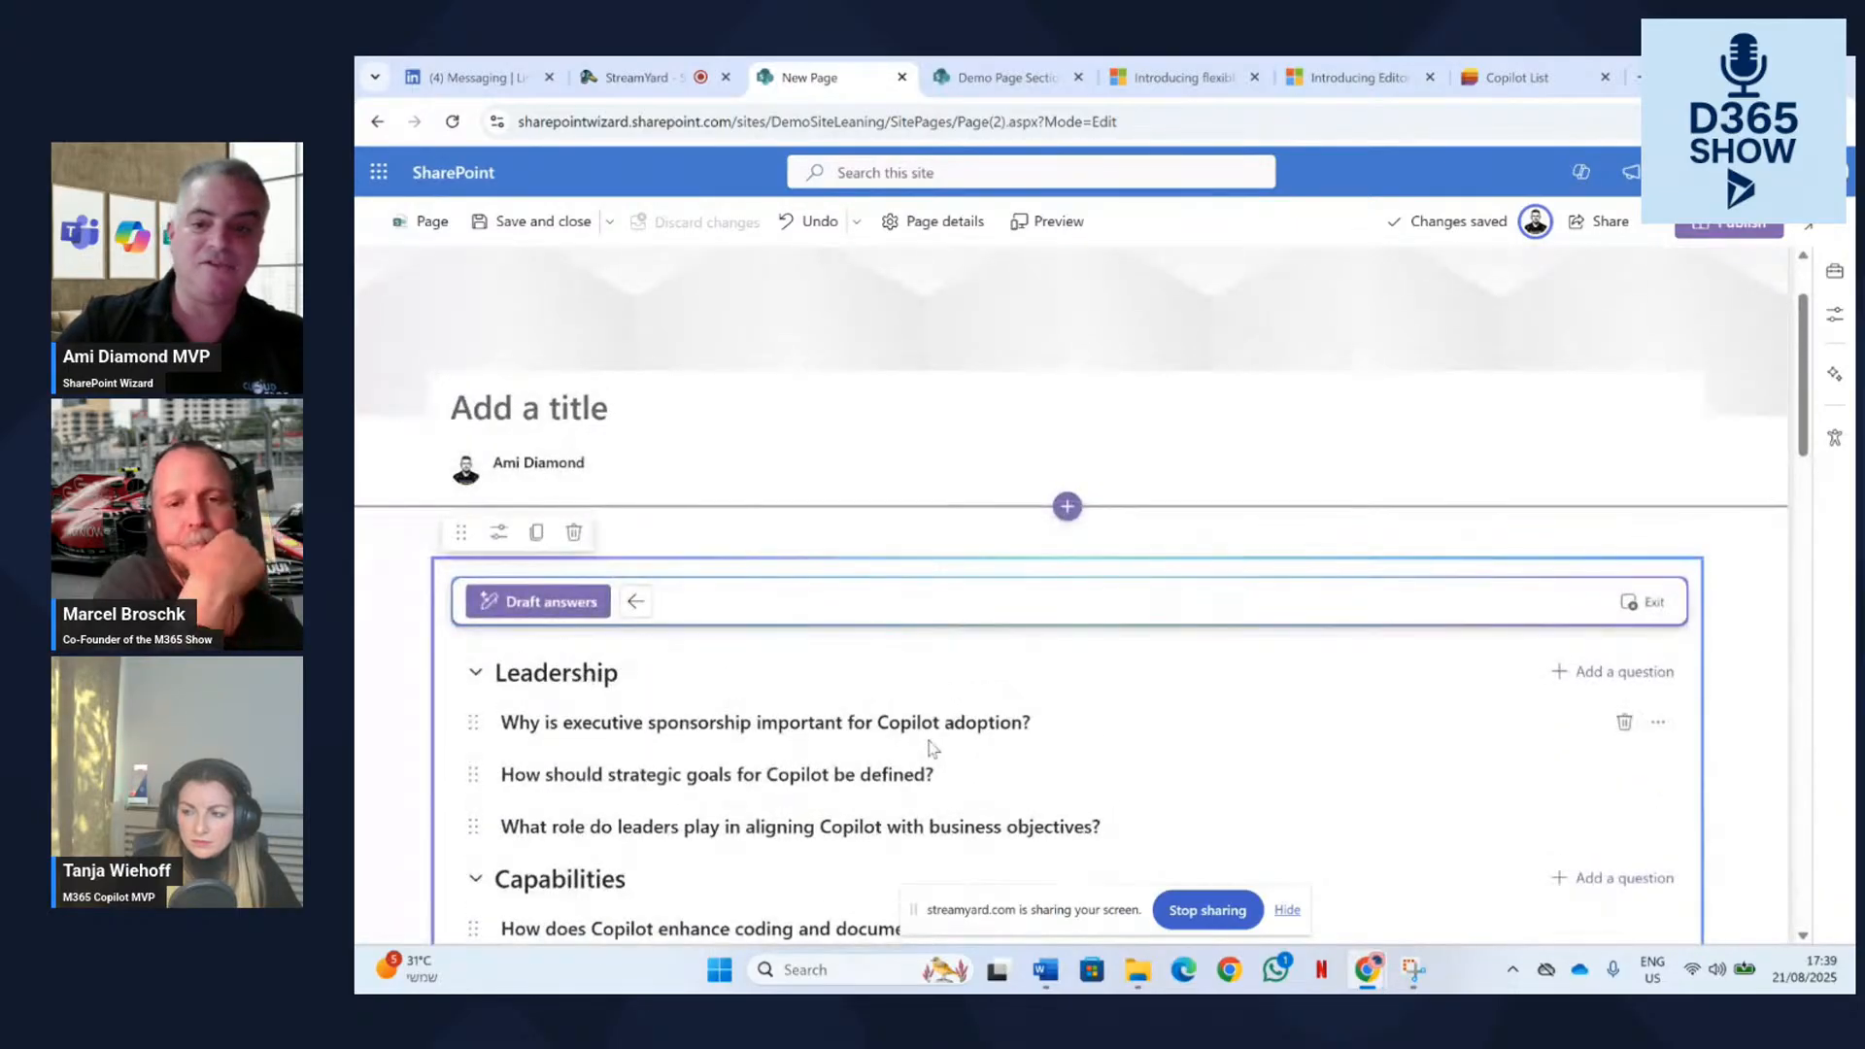
Review the suggested FAQ questions in each category and have Copilot draft their answers.
scroll(932, 748, down, 10)
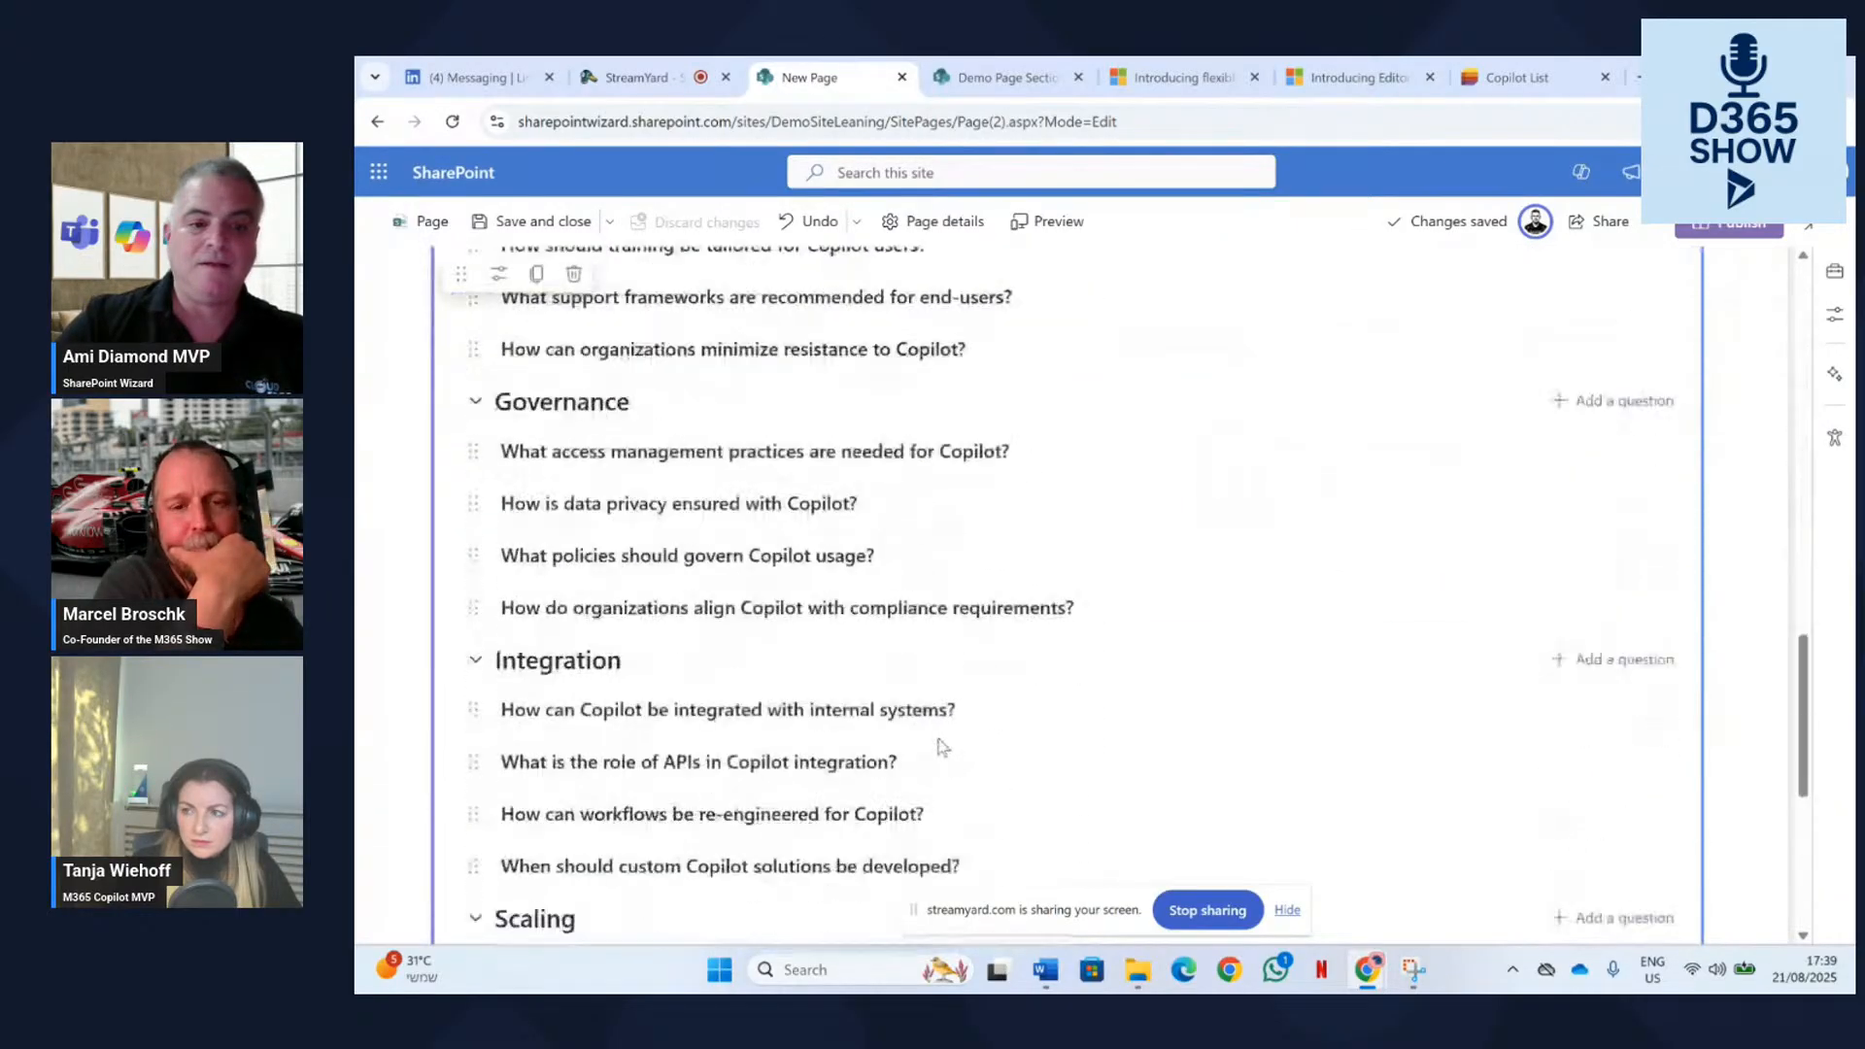
scroll(940, 746, down, 4)
scroll(940, 747, up, 15)
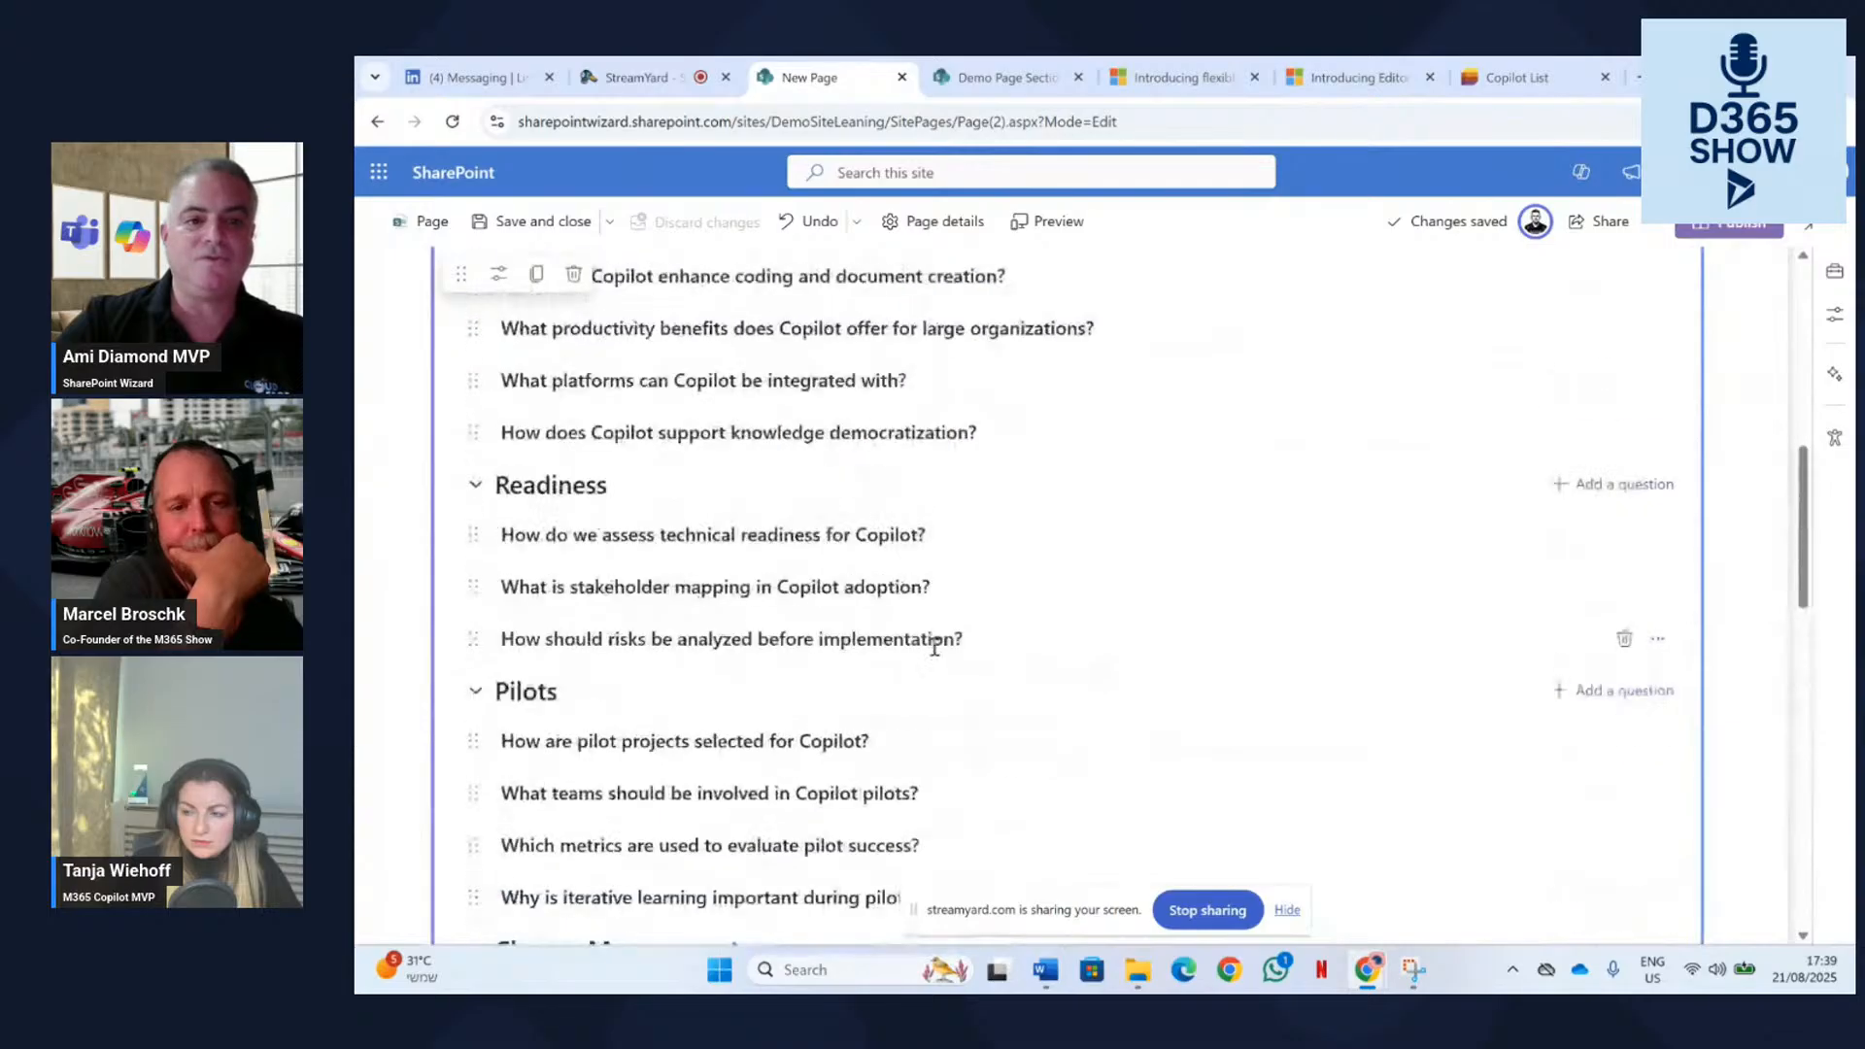
scroll(930, 642, down, 2)
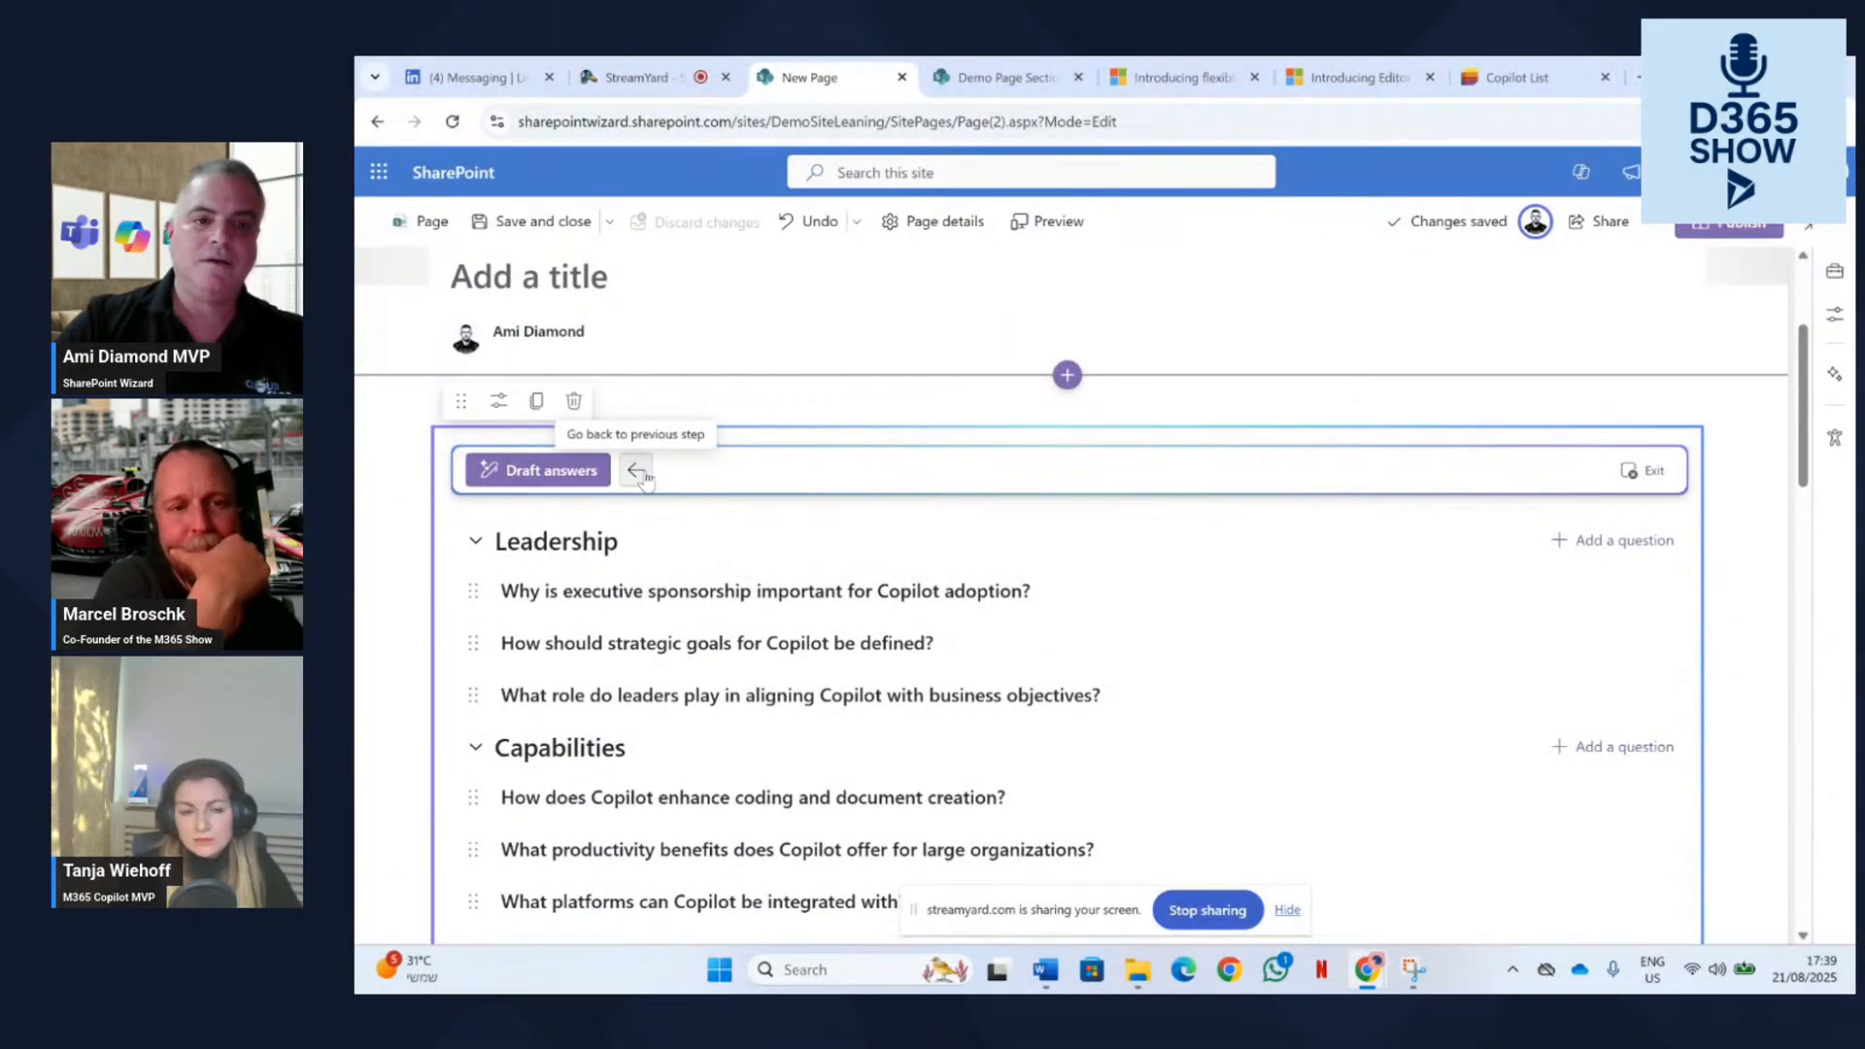
click(548, 472)
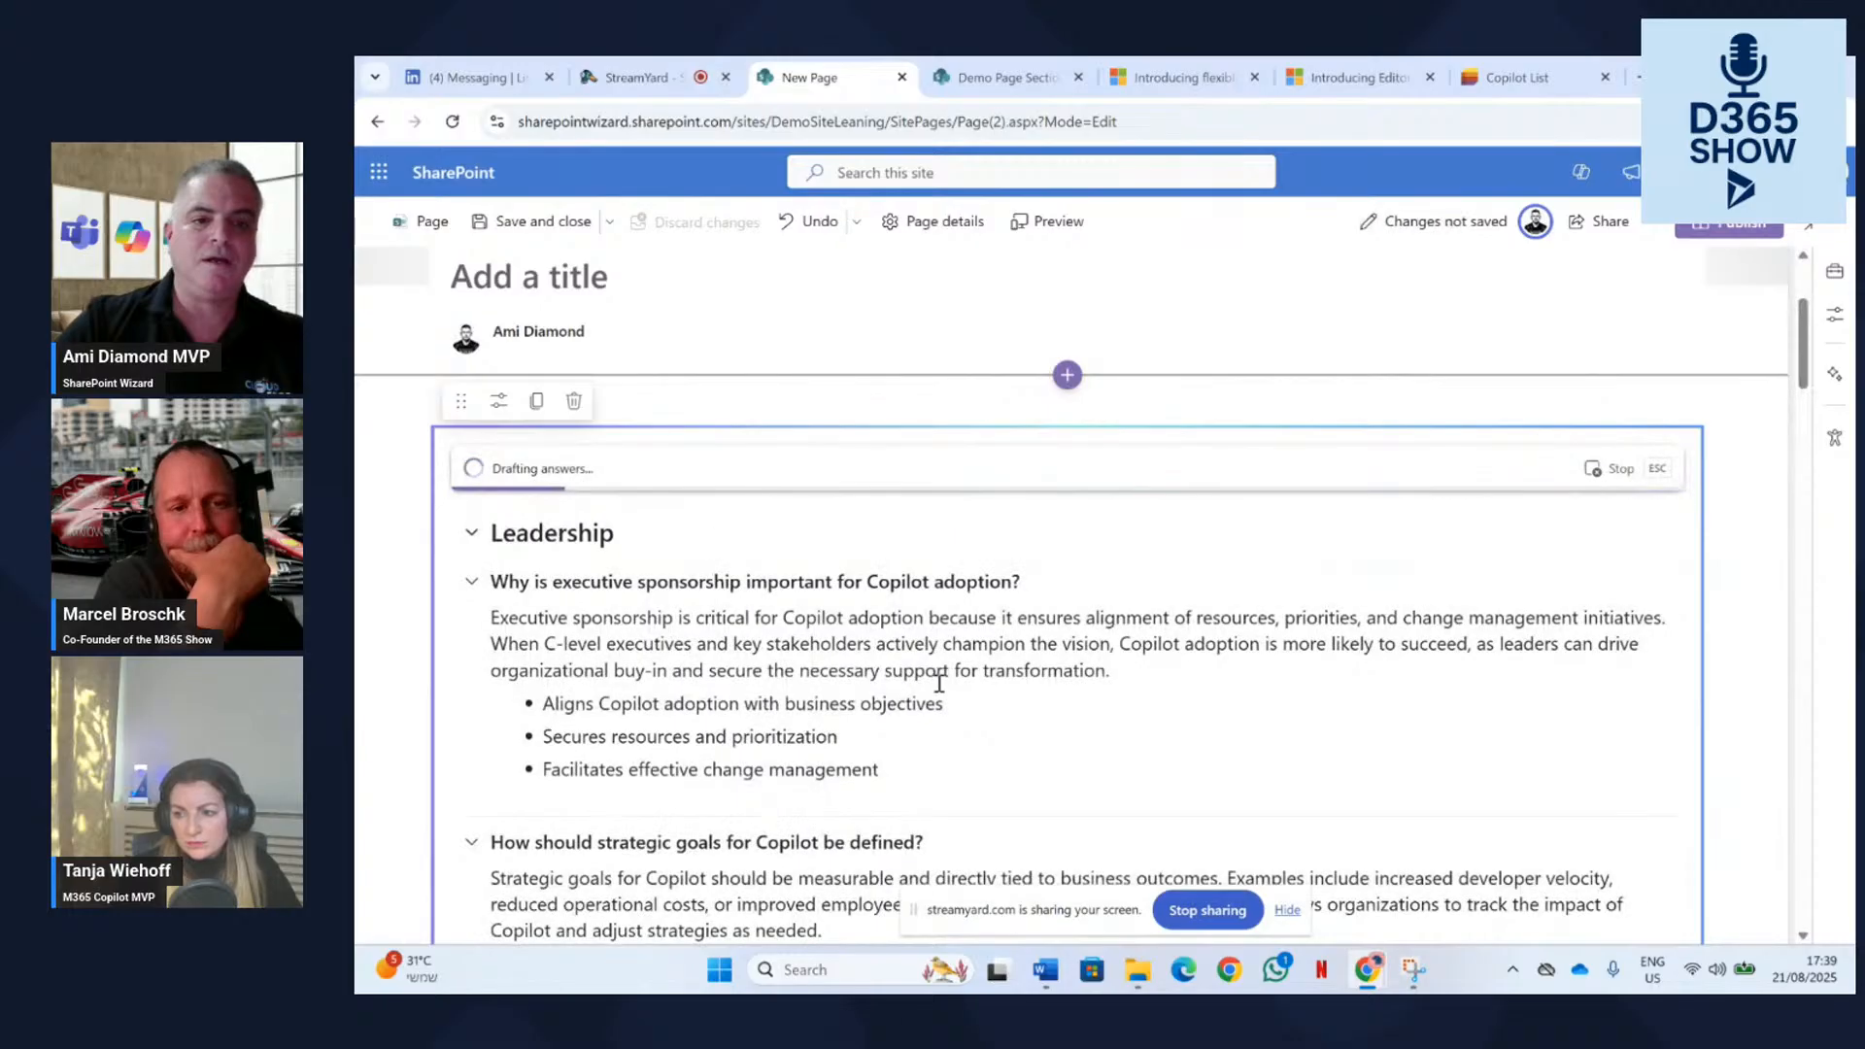
Examine the drafted answers to the Leadership questions and check the start of the Capabilities category.
scroll(920, 719, down, 1)
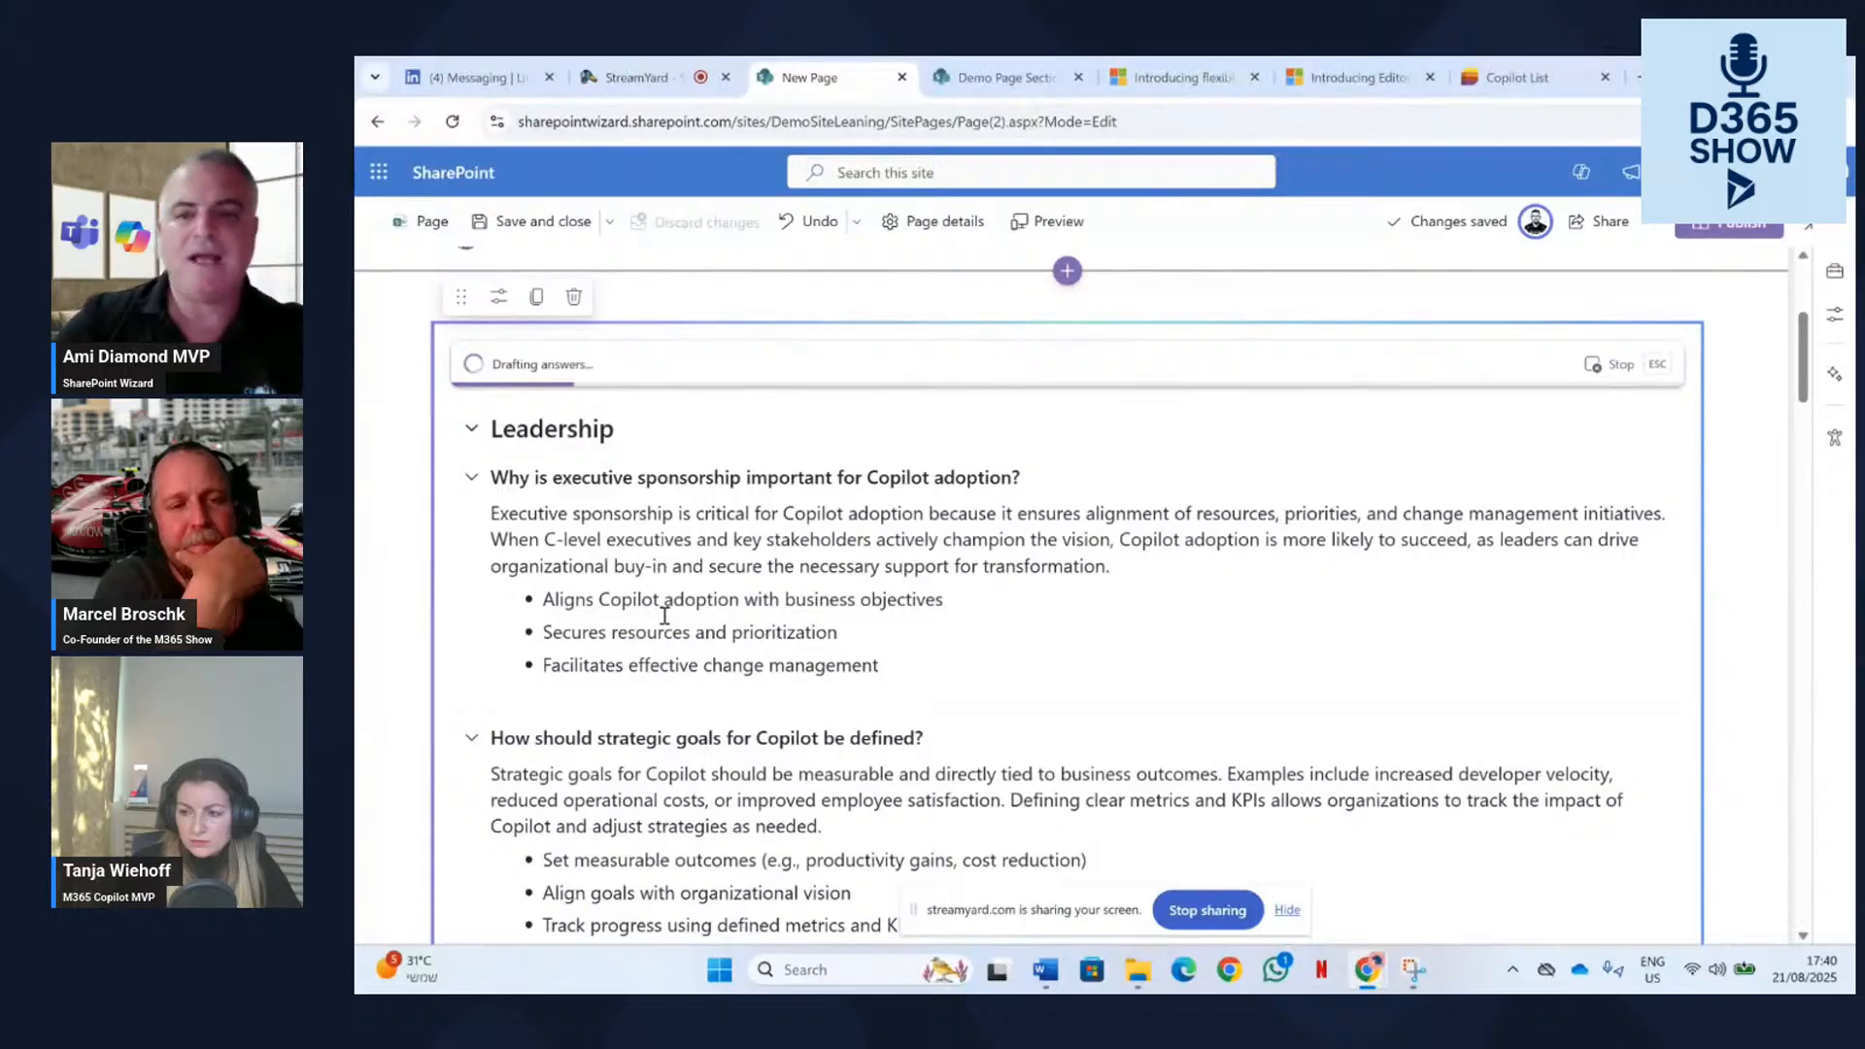
scroll(670, 616, down, 3)
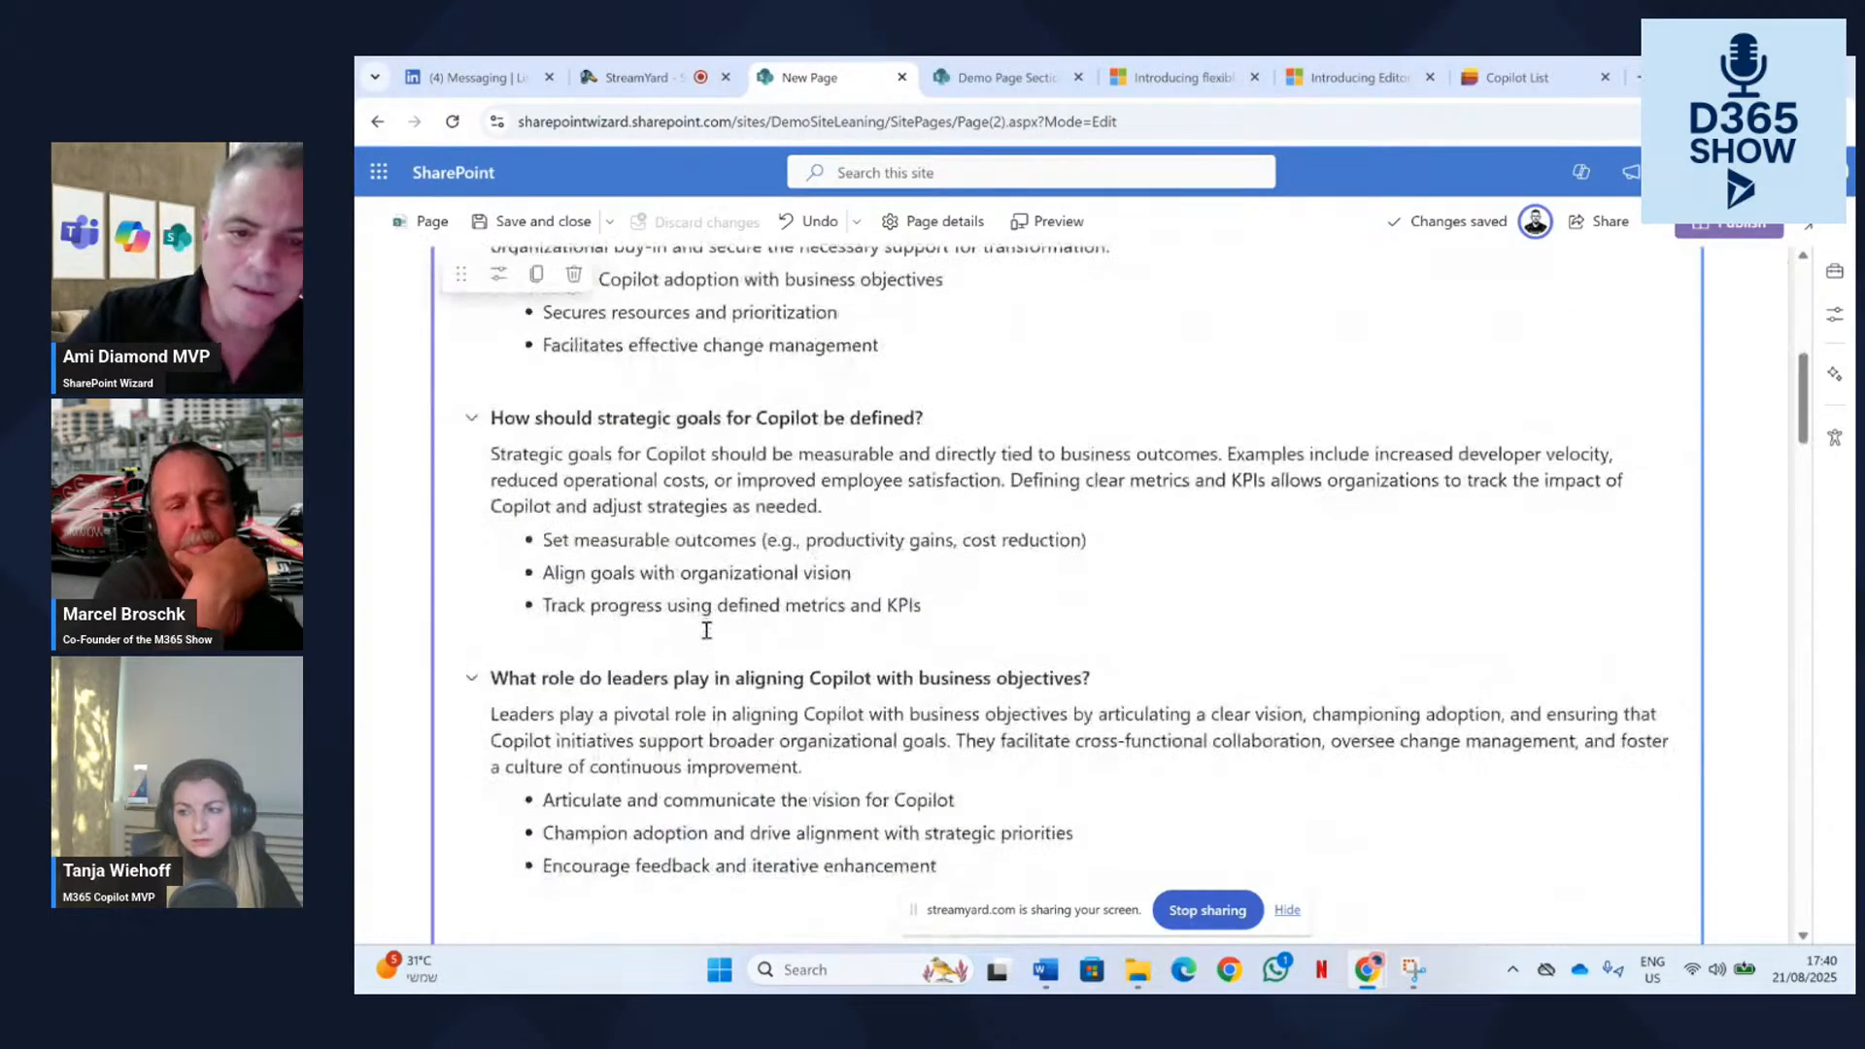
scroll(707, 630, down, 4)
scroll(717, 617, up, 3)
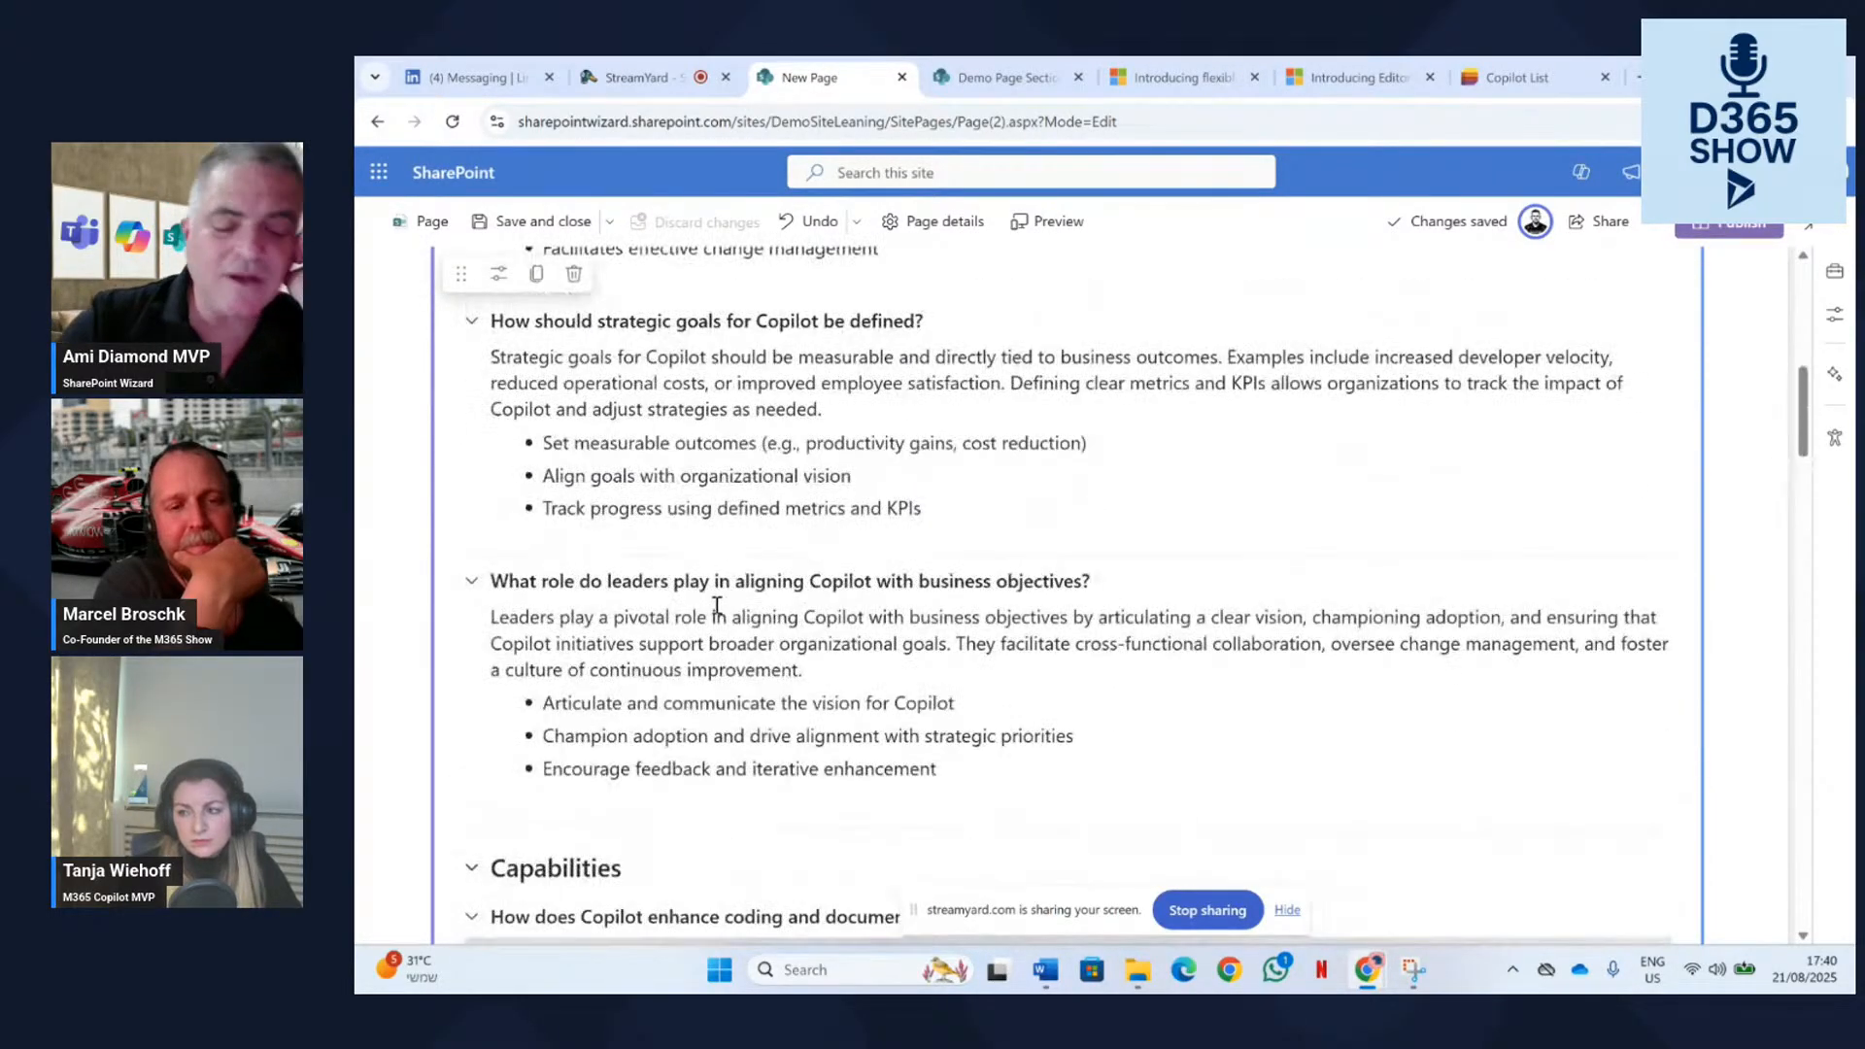
scroll(716, 606, down, 1)
scroll(712, 610, down, 2)
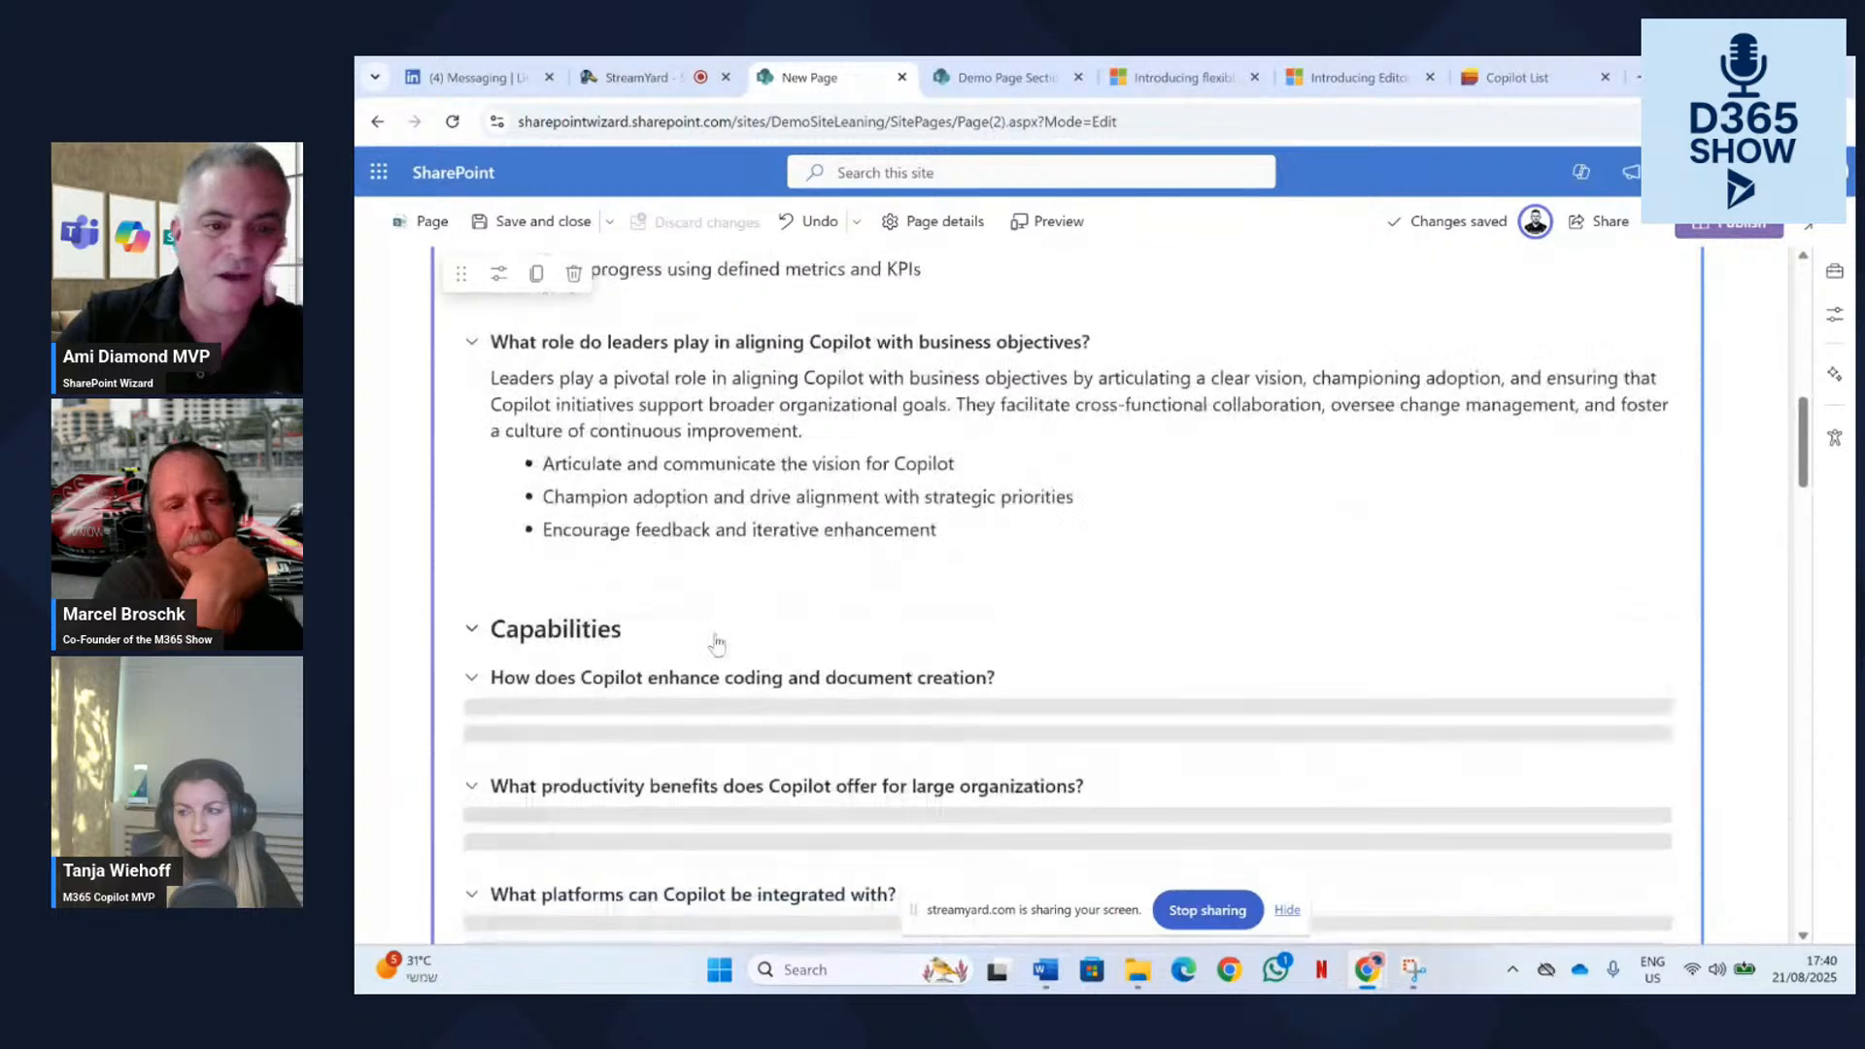
scroll(717, 626, up, 4)
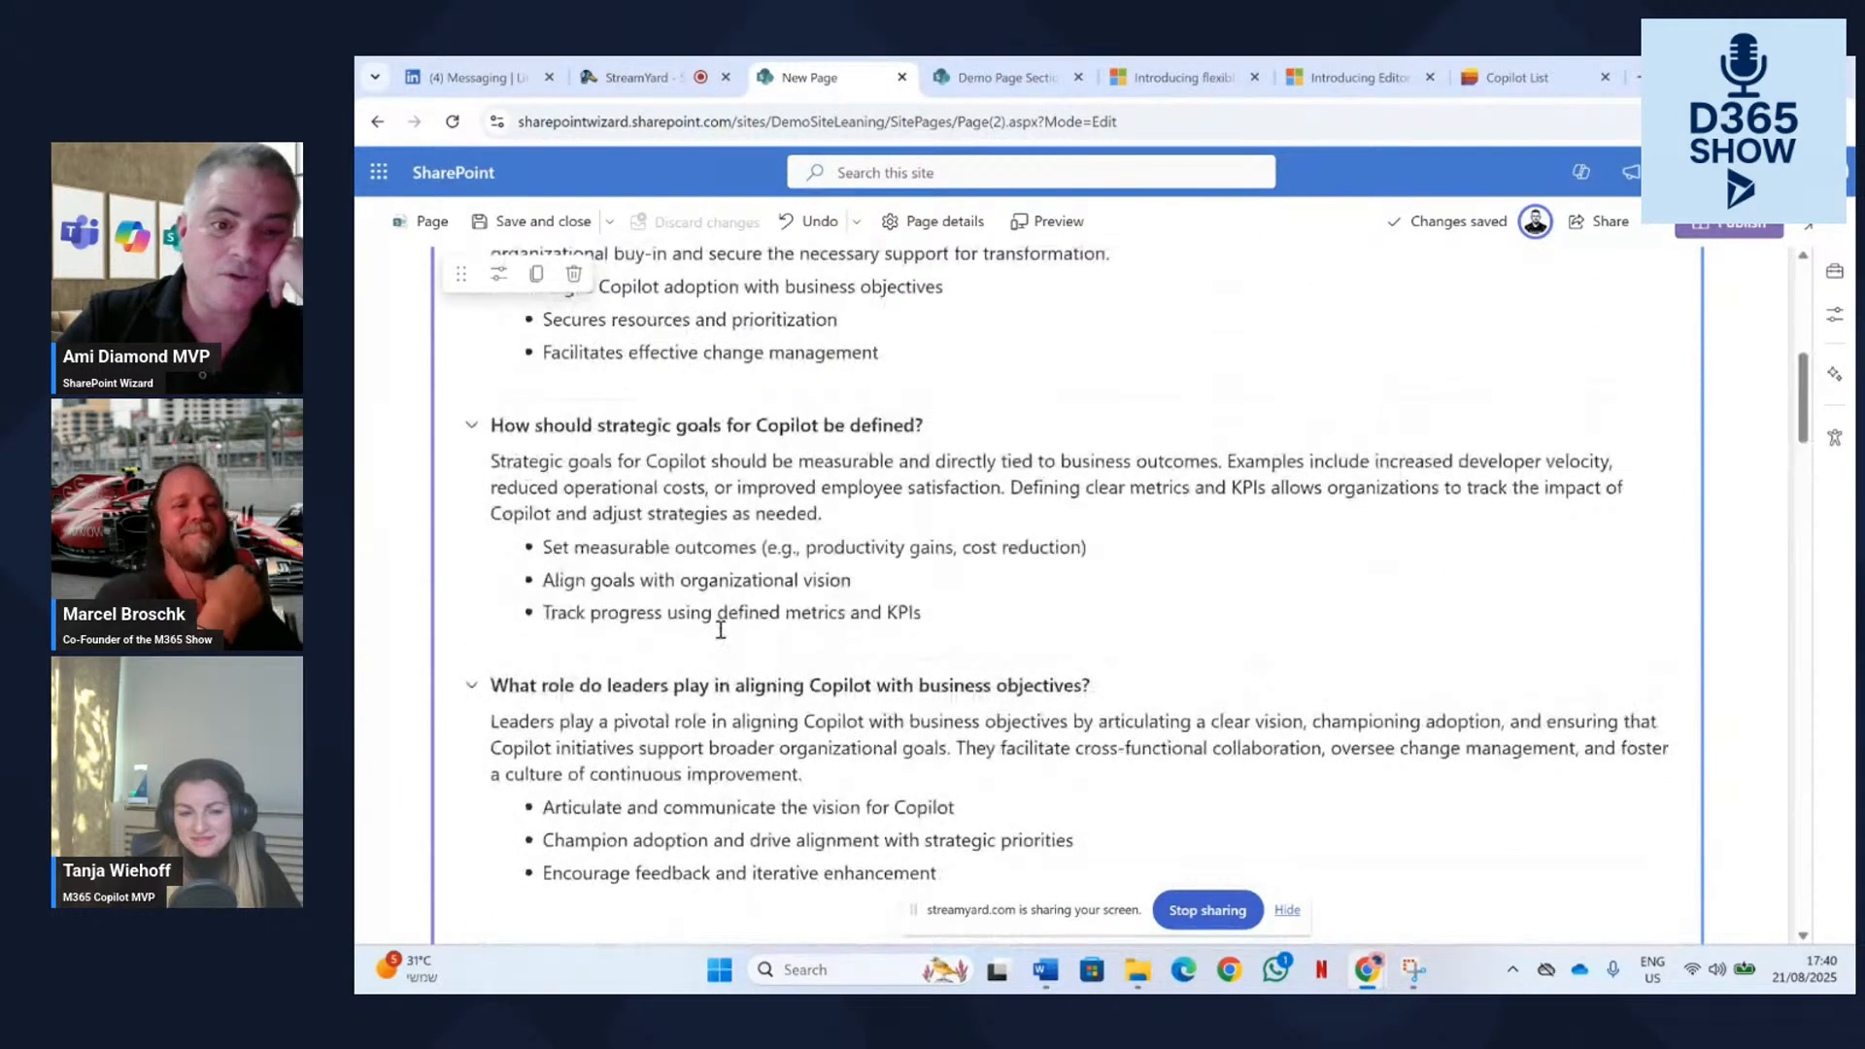
scroll(720, 629, up, 3)
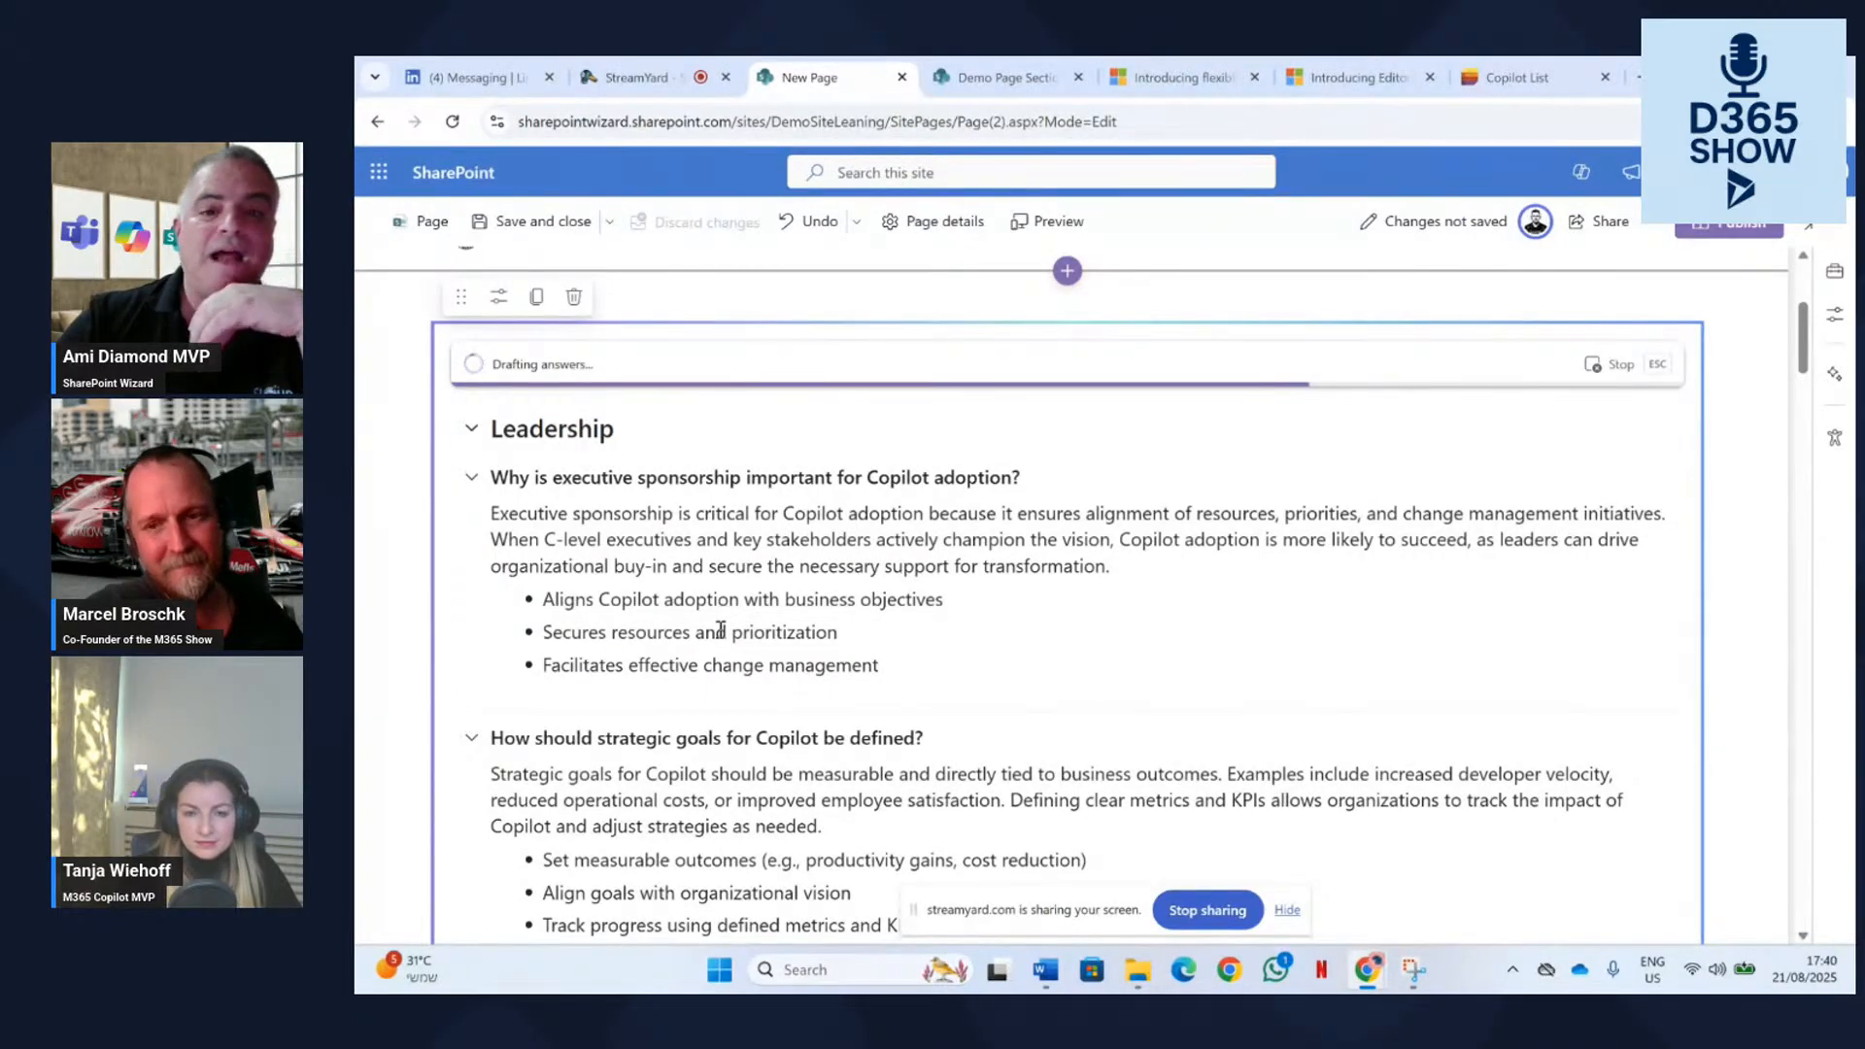
scroll(720, 630, down, 1)
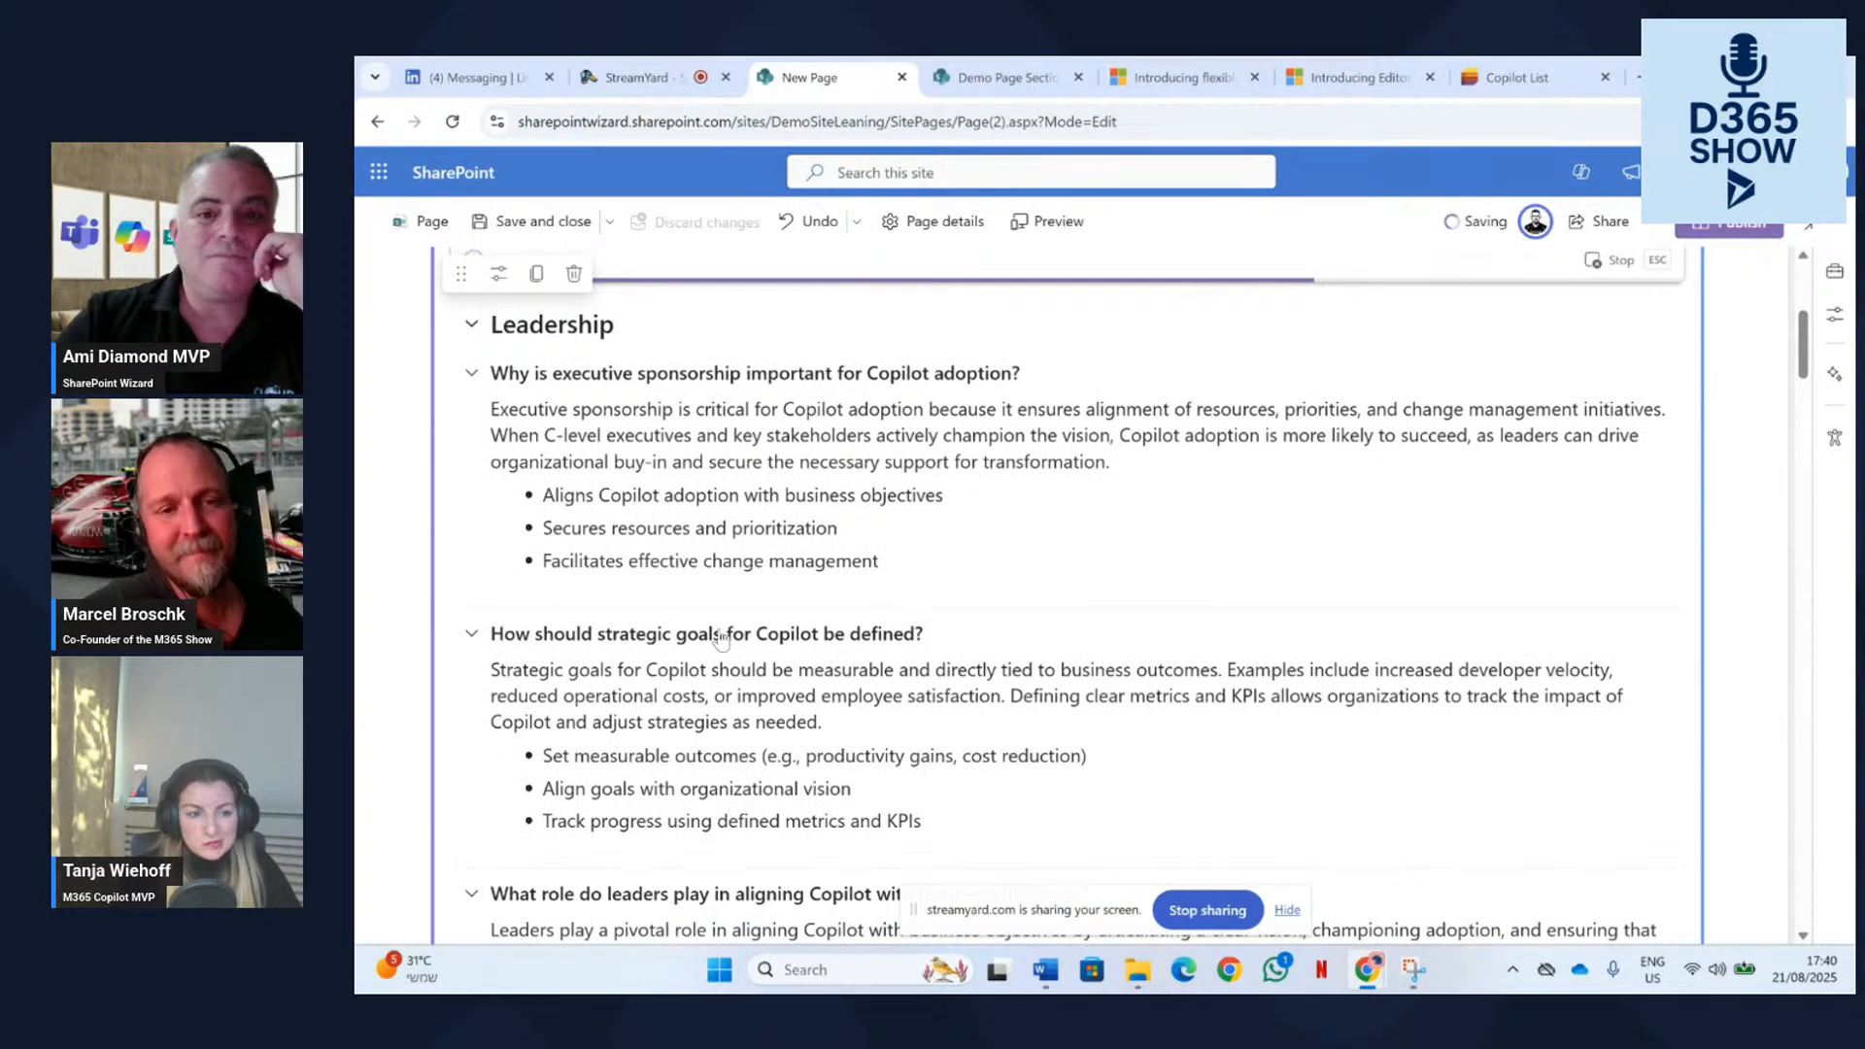
scroll(721, 633, up, 1)
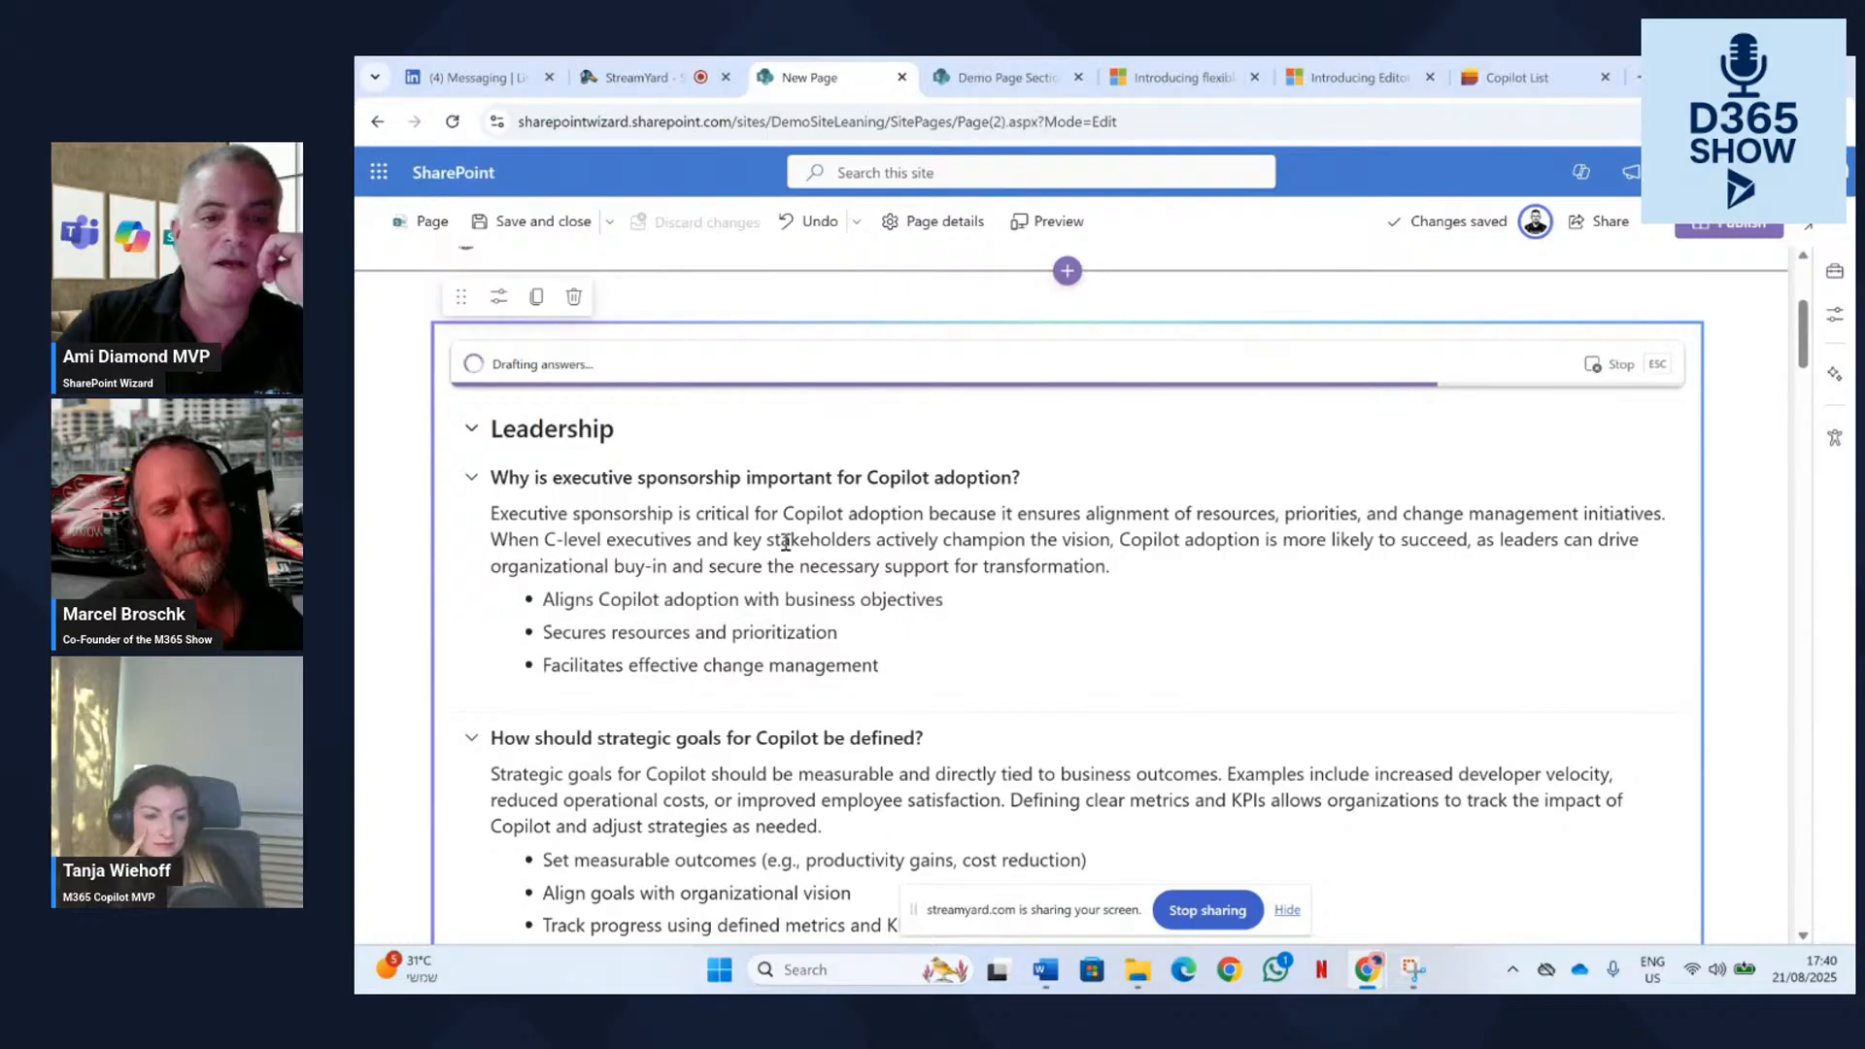
Check which FAQ answers have been drafted from the Capabilities category through the Scaling category.
scroll(885, 605, down, 2)
scroll(885, 605, down, 8)
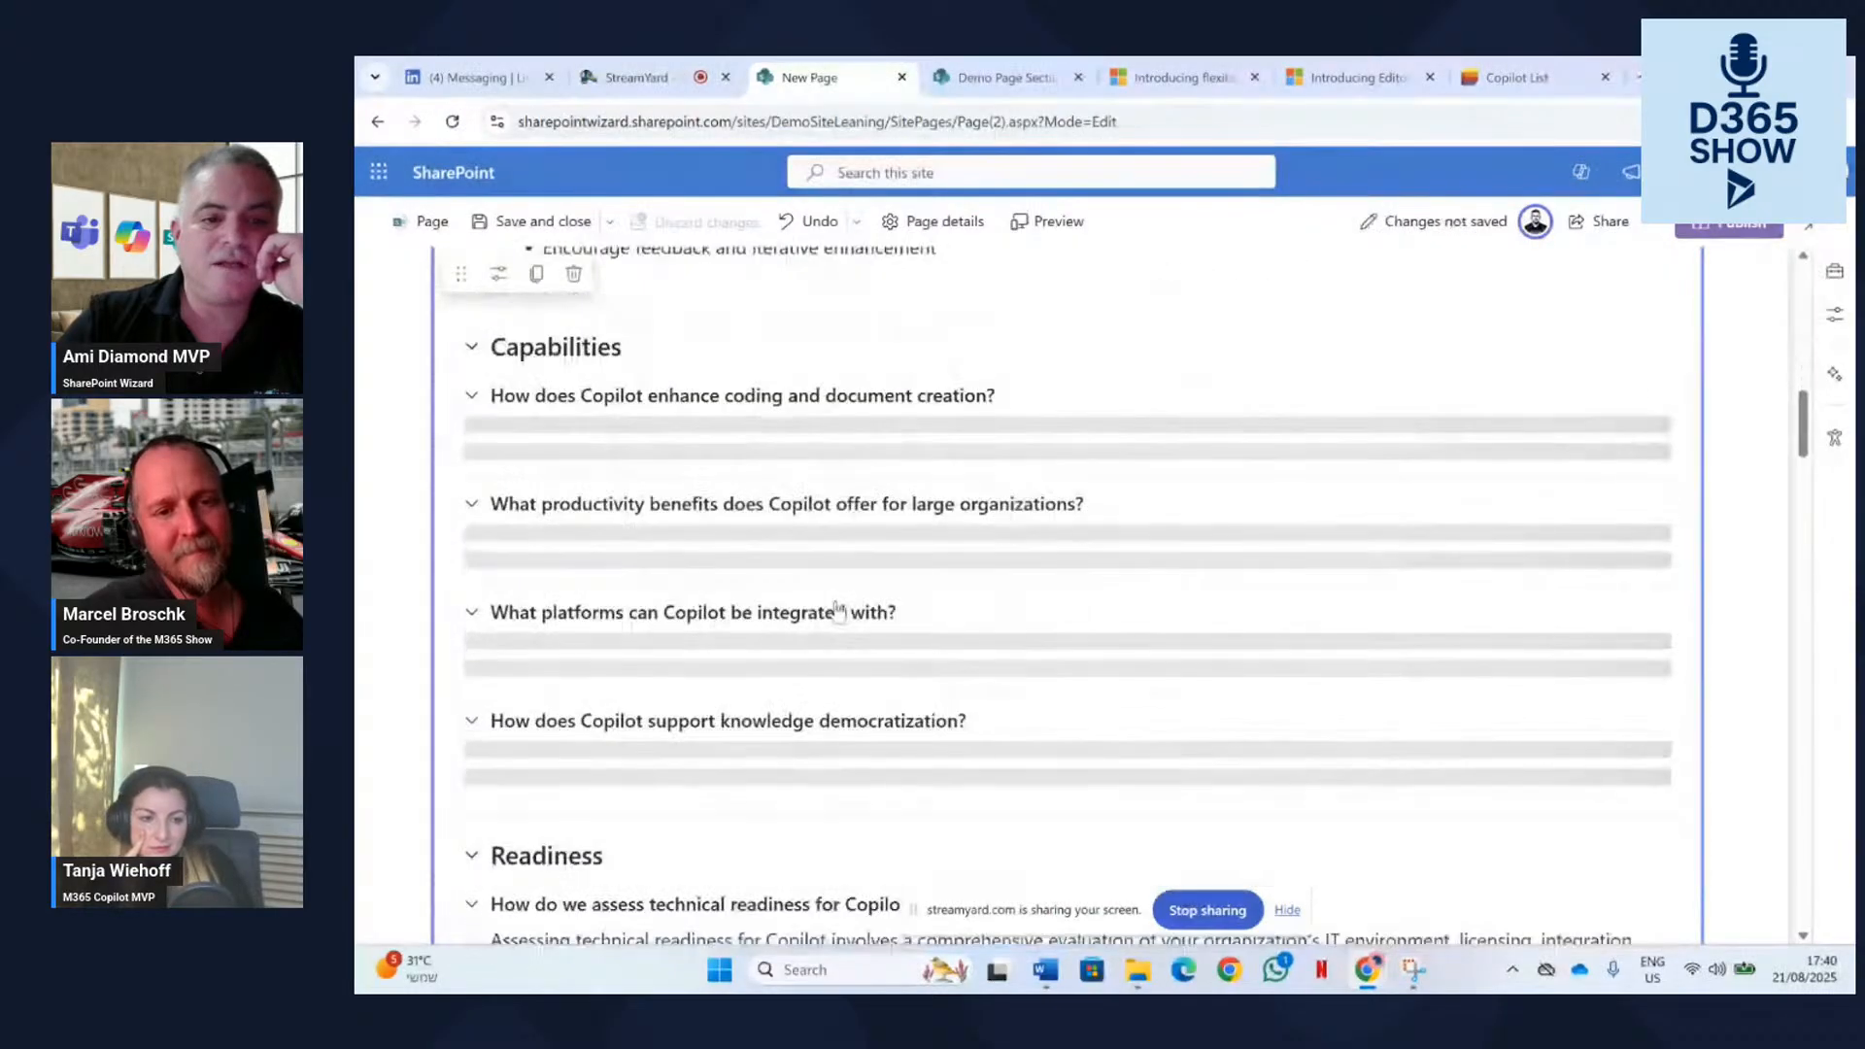
scroll(837, 609, down, 10)
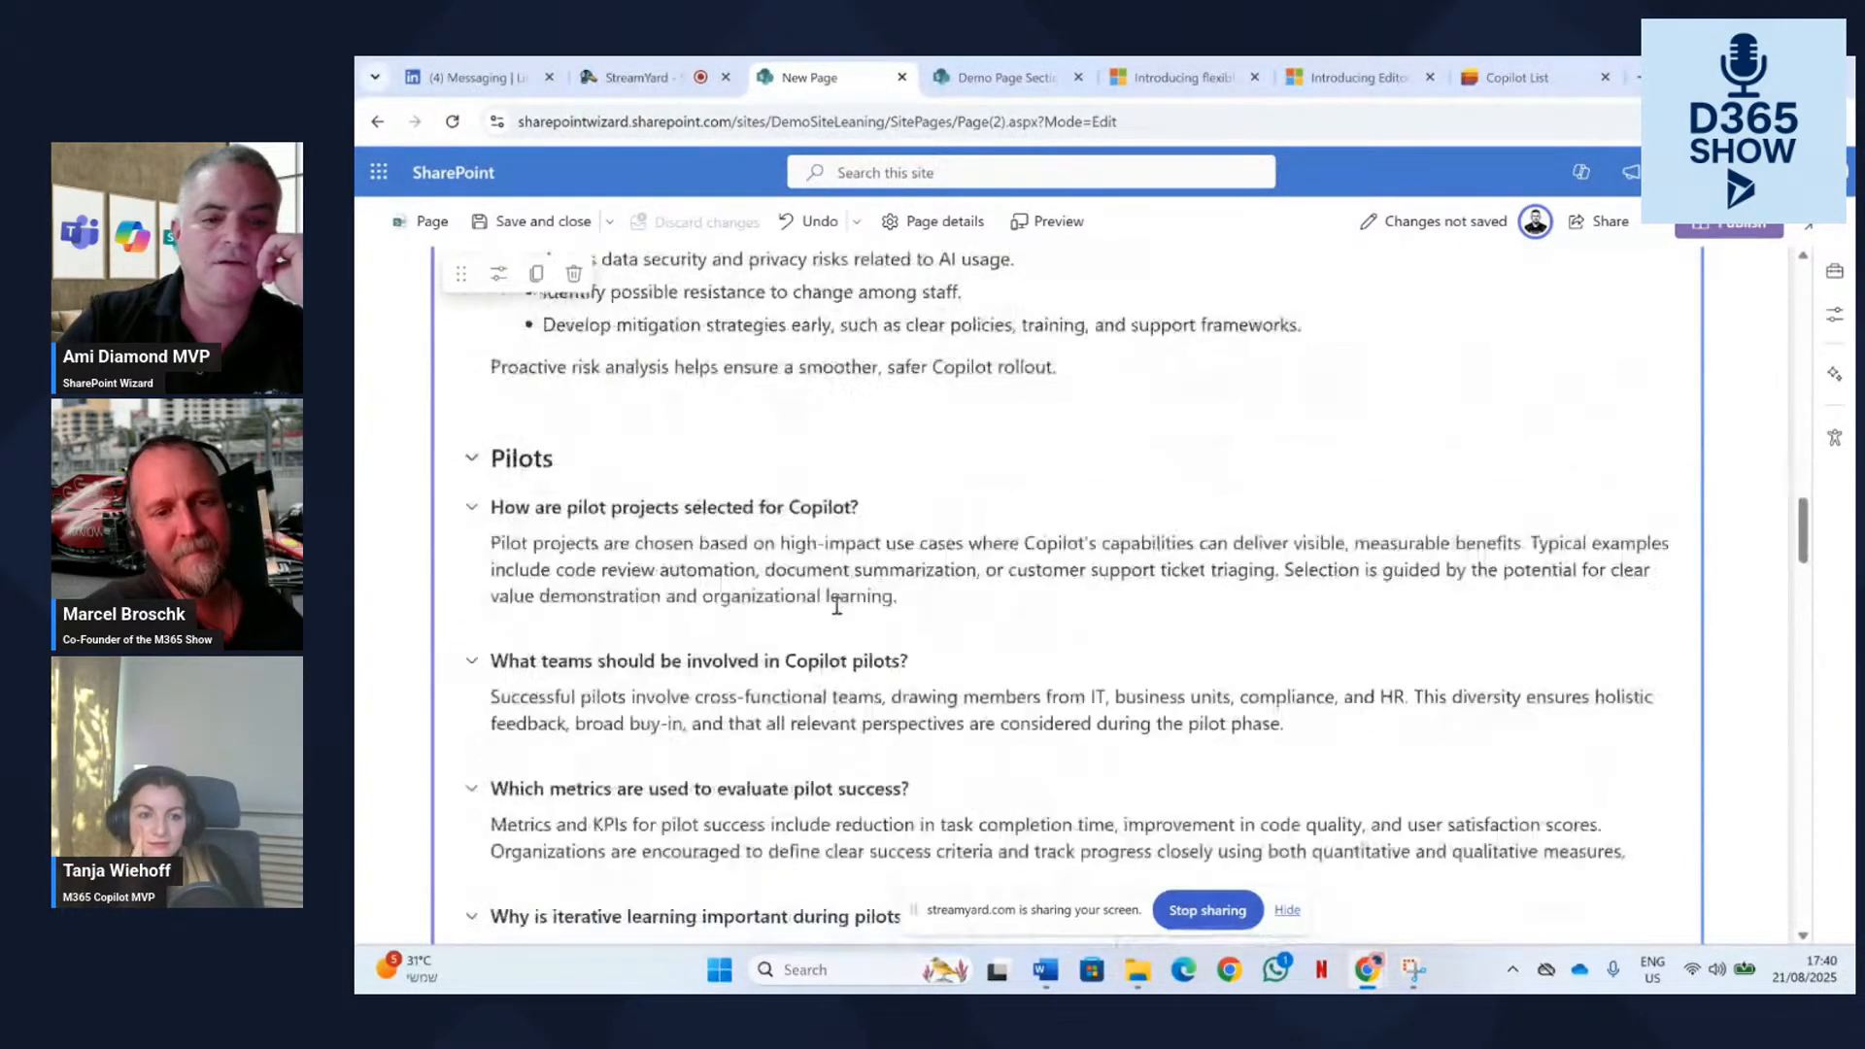
scroll(836, 619, down, 12)
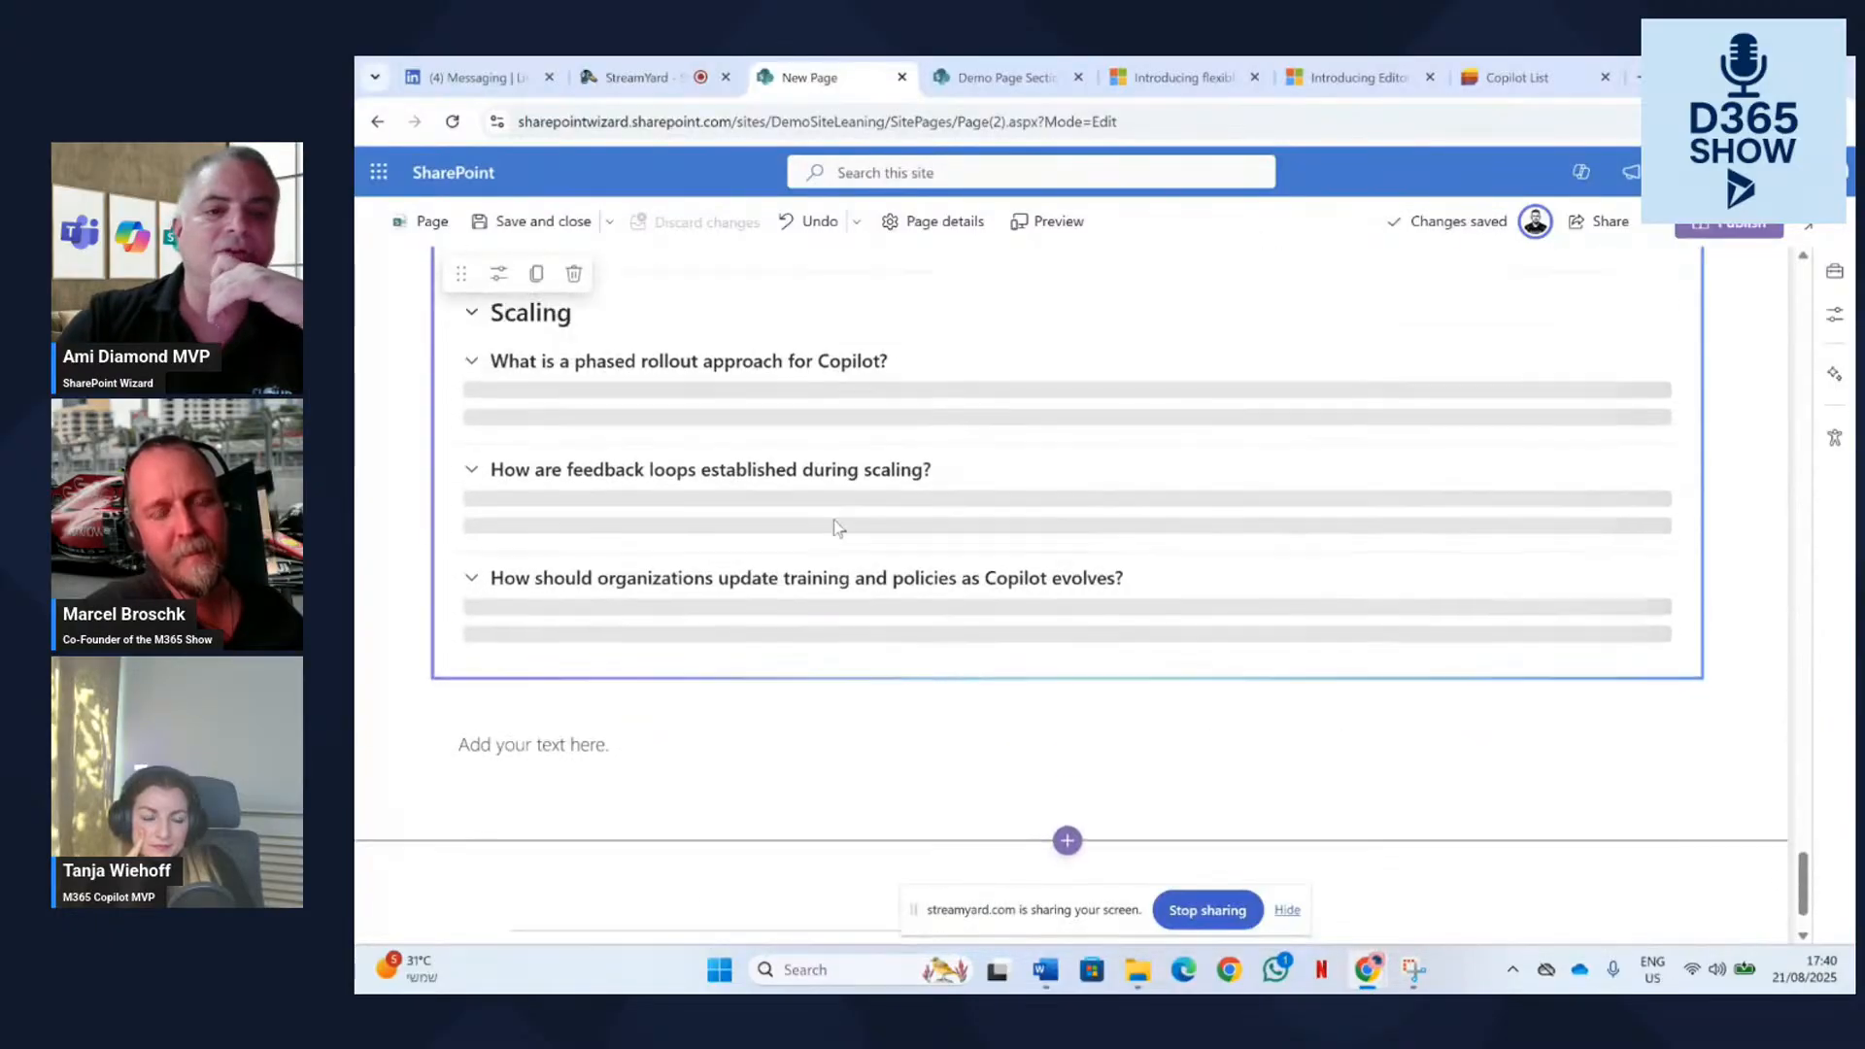
scroll(836, 611, up, 4)
scroll(1099, 597, down, 2)
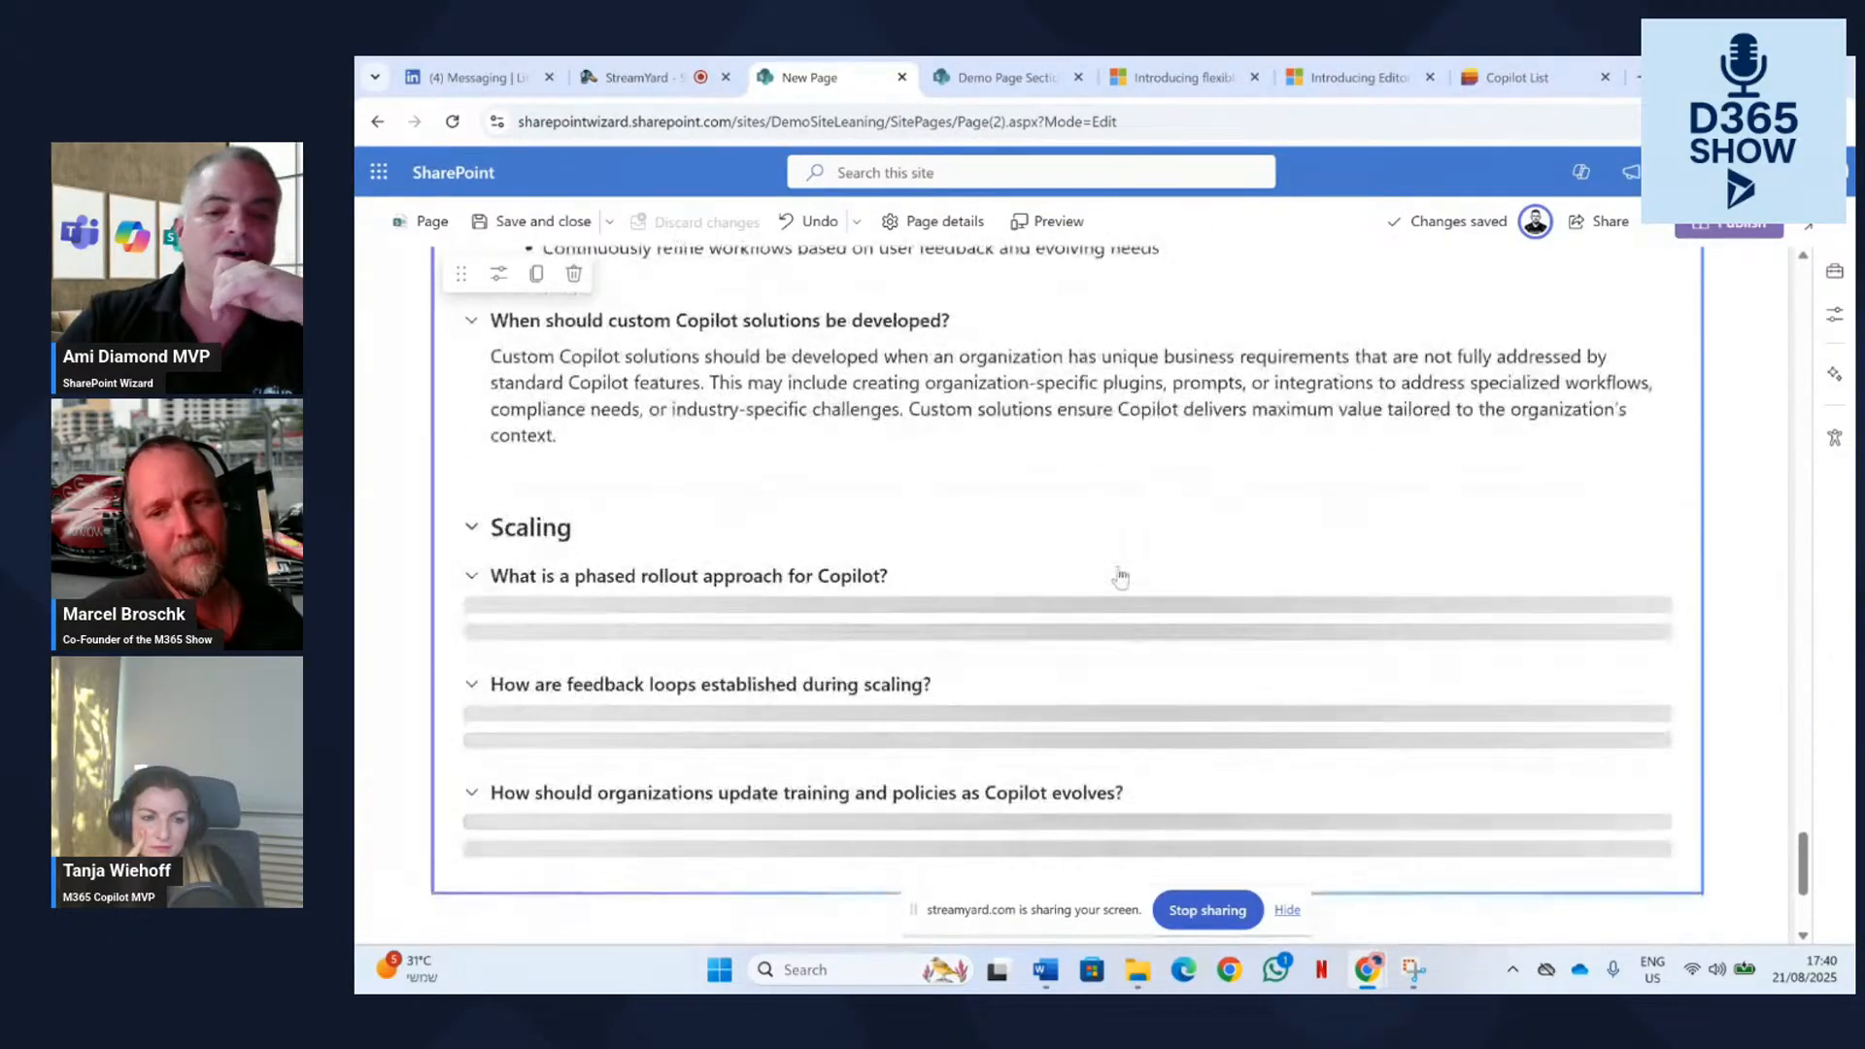
scroll(1114, 572, up, 1)
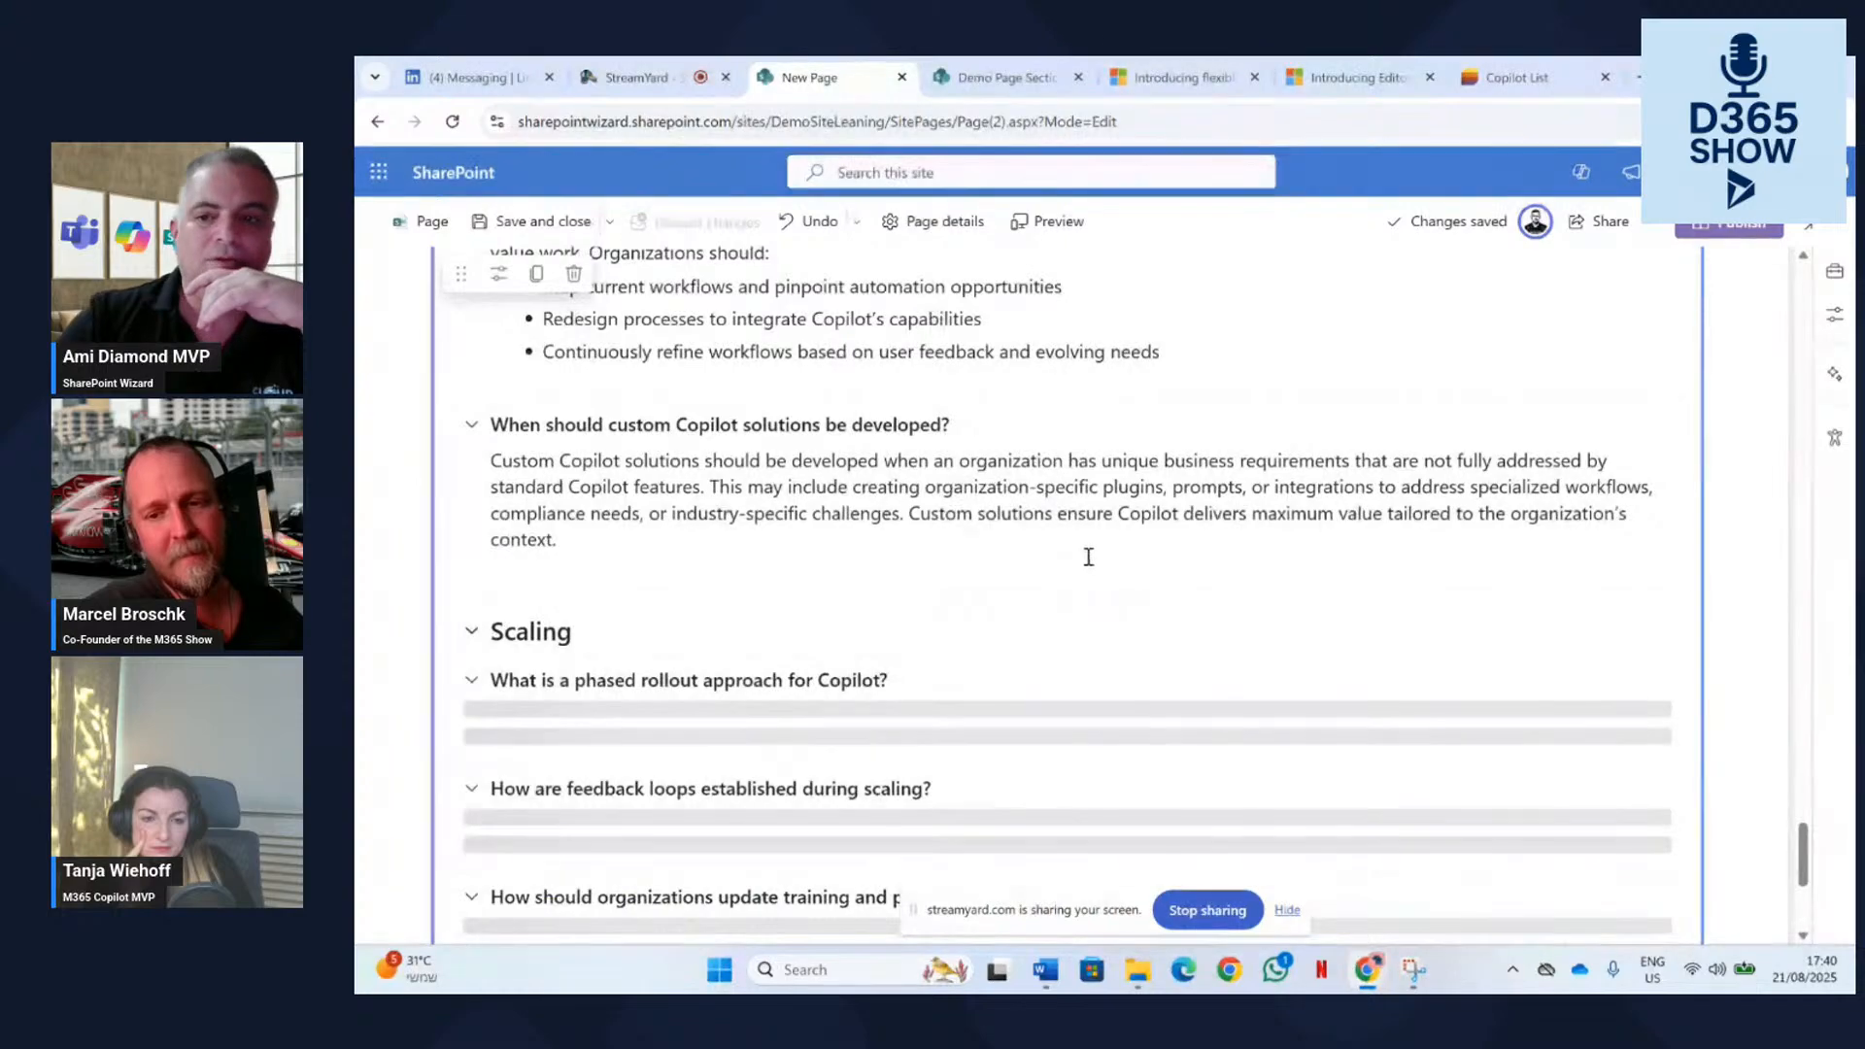
scroll(1088, 557, up, 12)
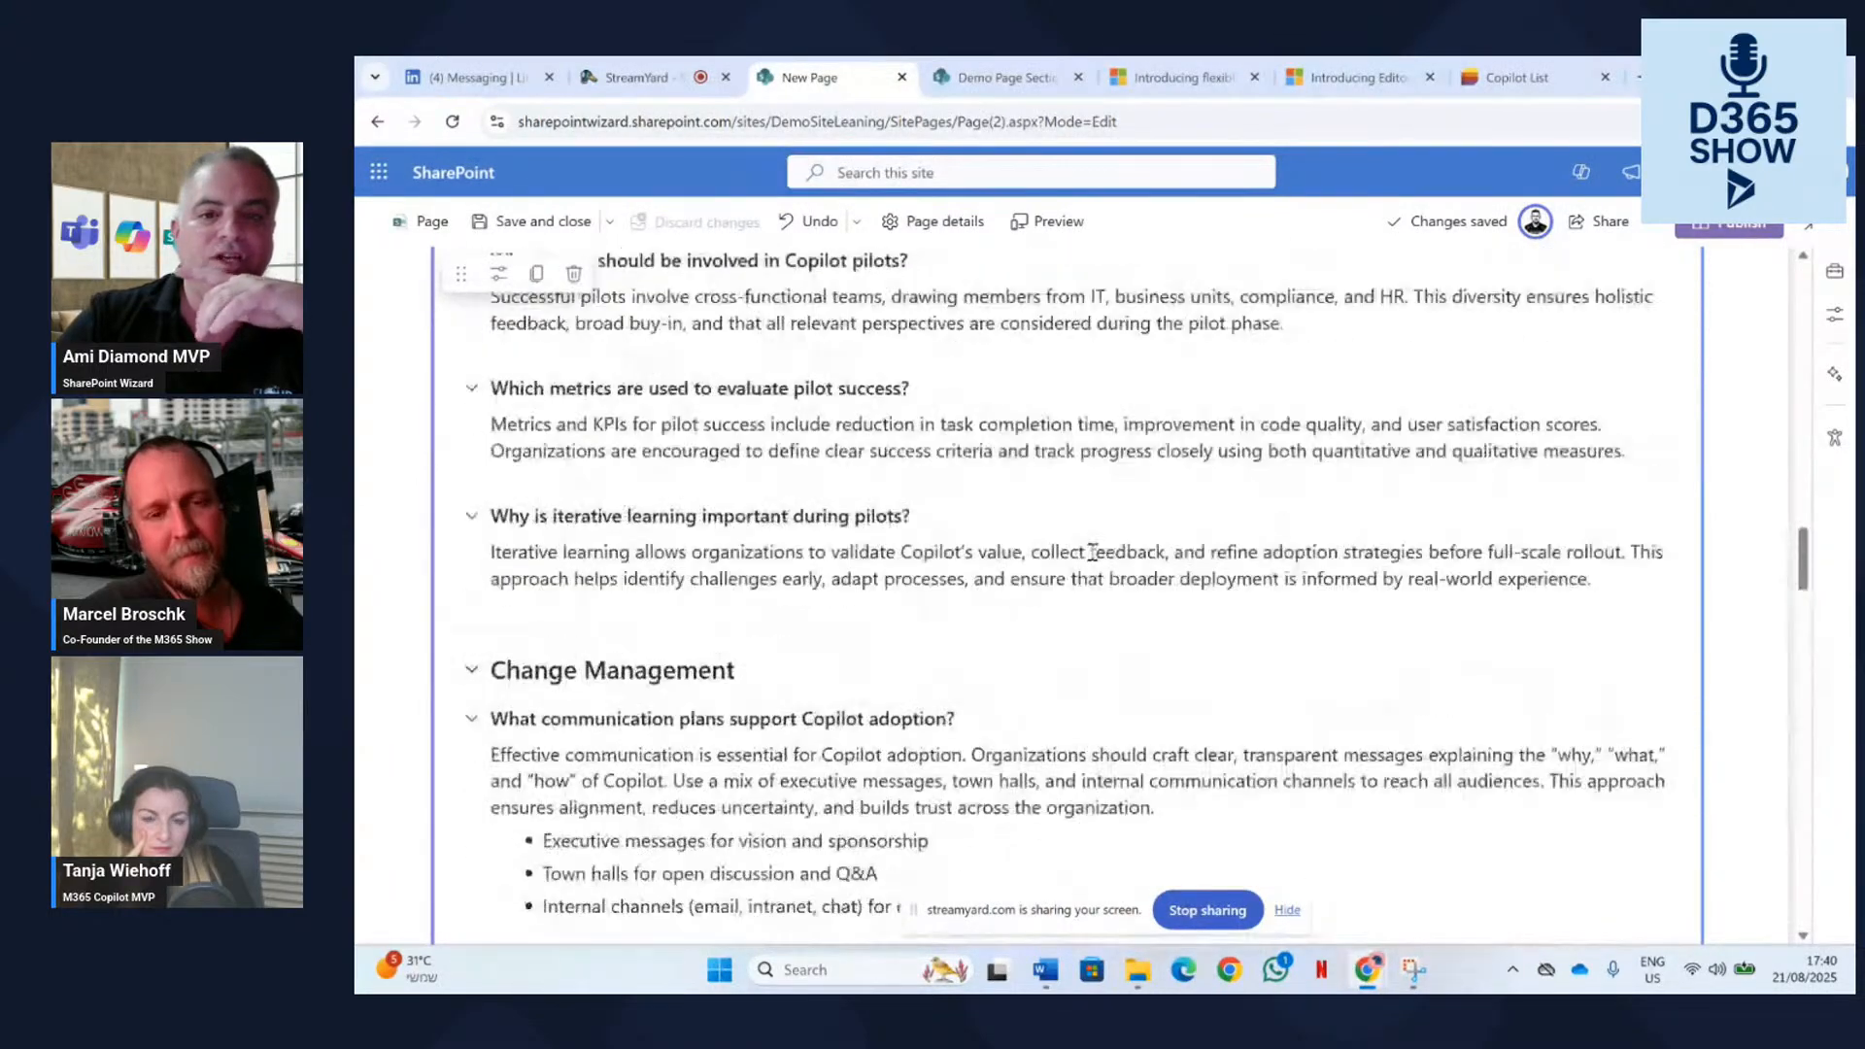
scroll(1092, 551, up, 15)
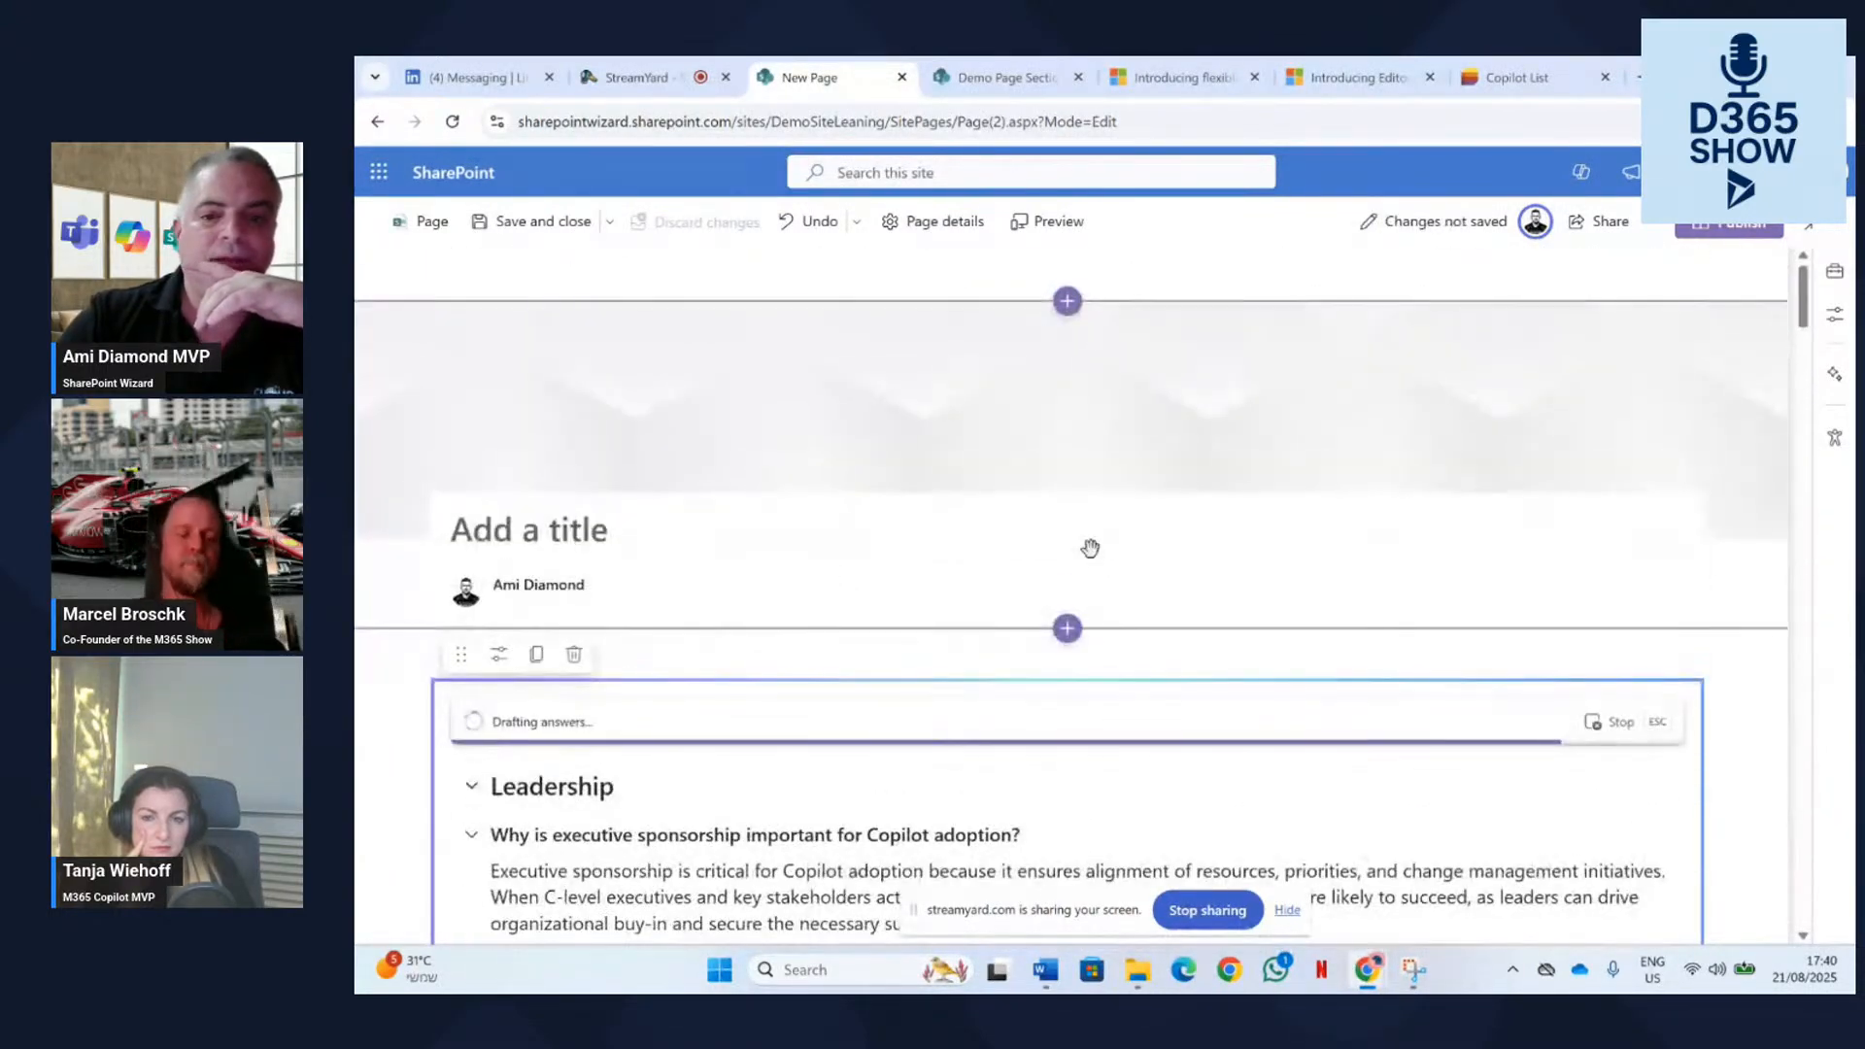
Read through the generated answers across all FAQ categories again, including the Capabilities questions.
scroll(1083, 602, down, 2)
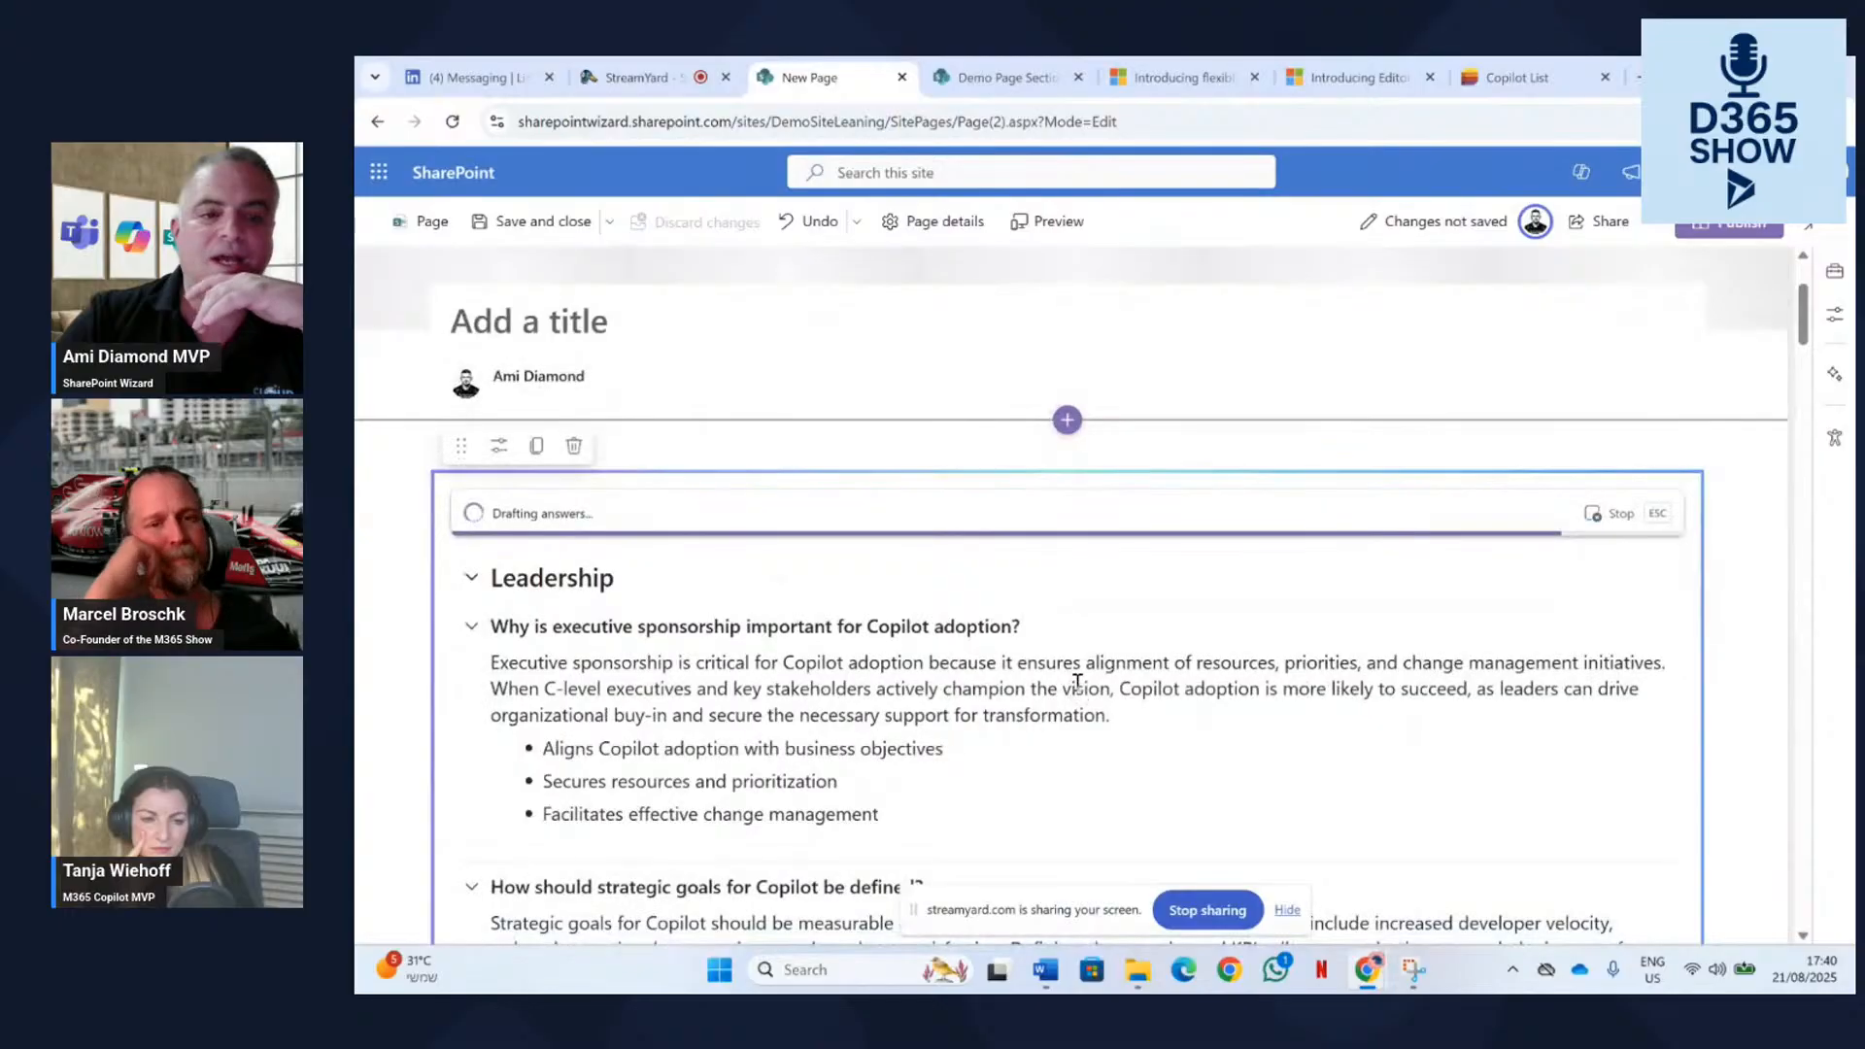
scroll(893, 715, down, 9)
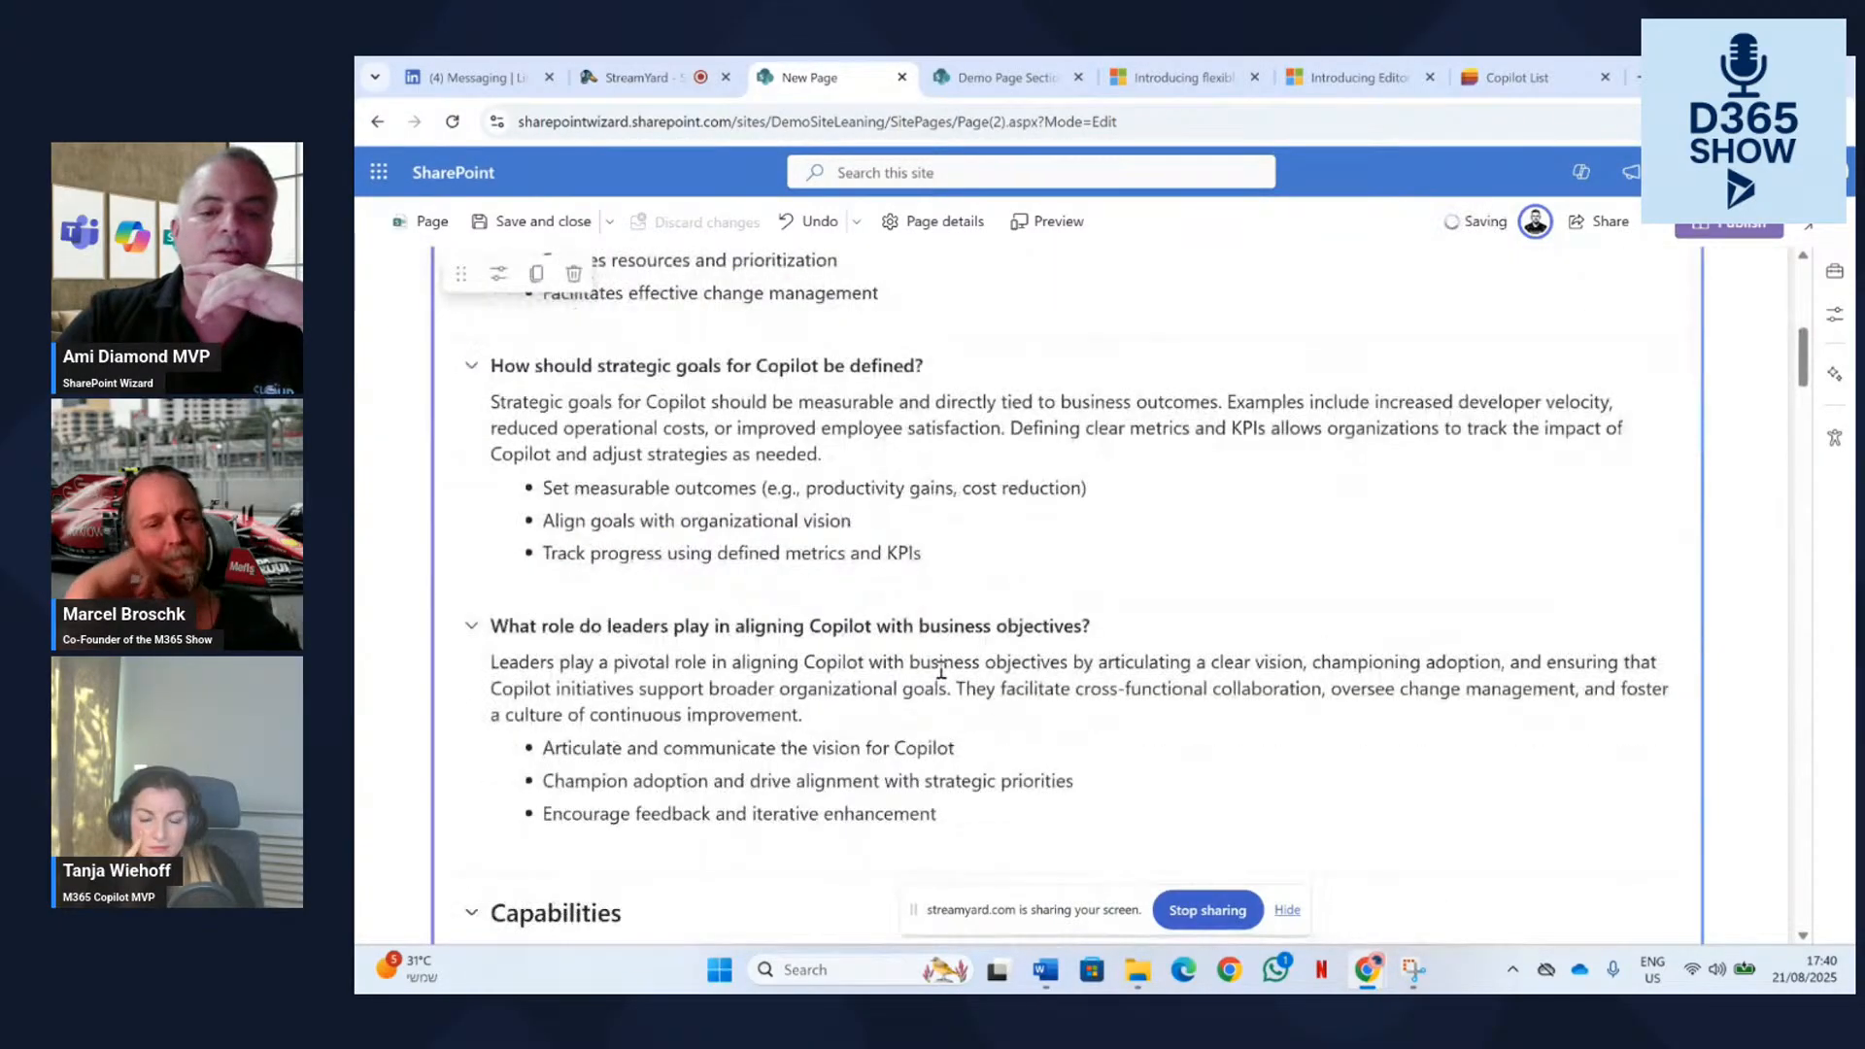
scroll(935, 633, down, 15)
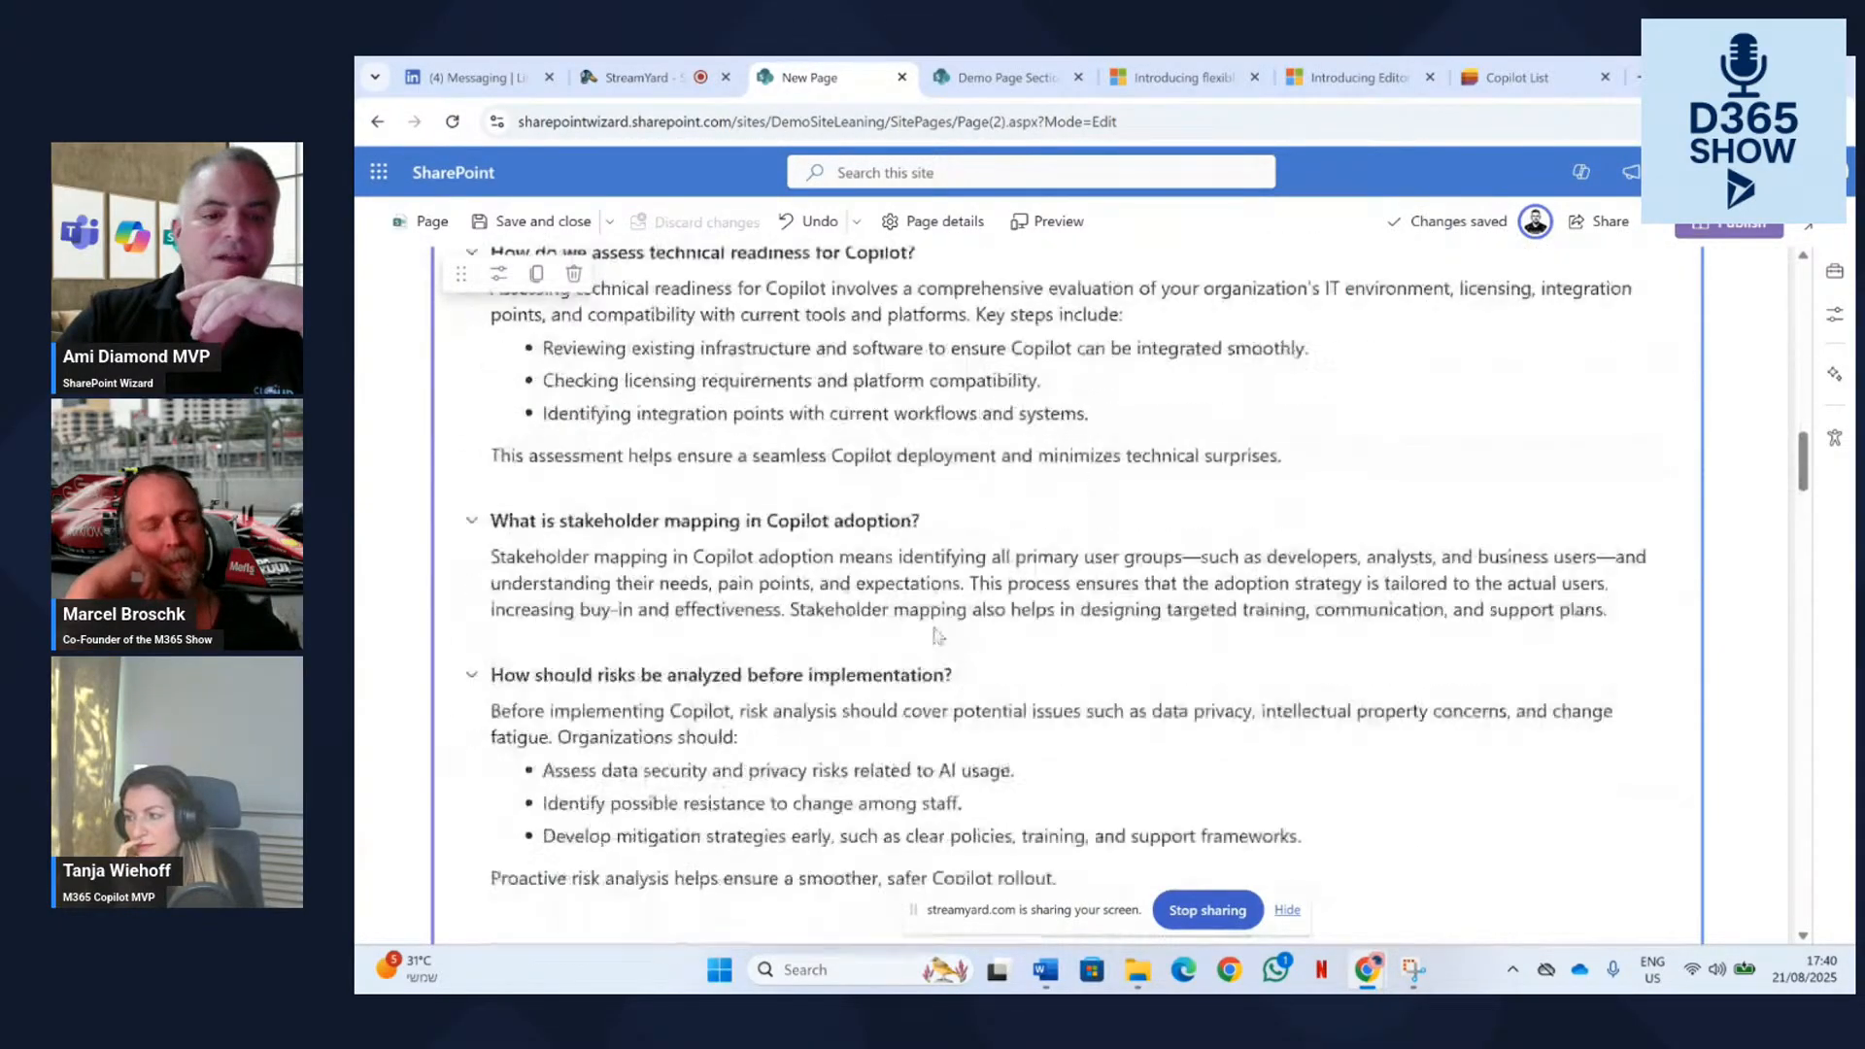
scroll(933, 633, down, 20)
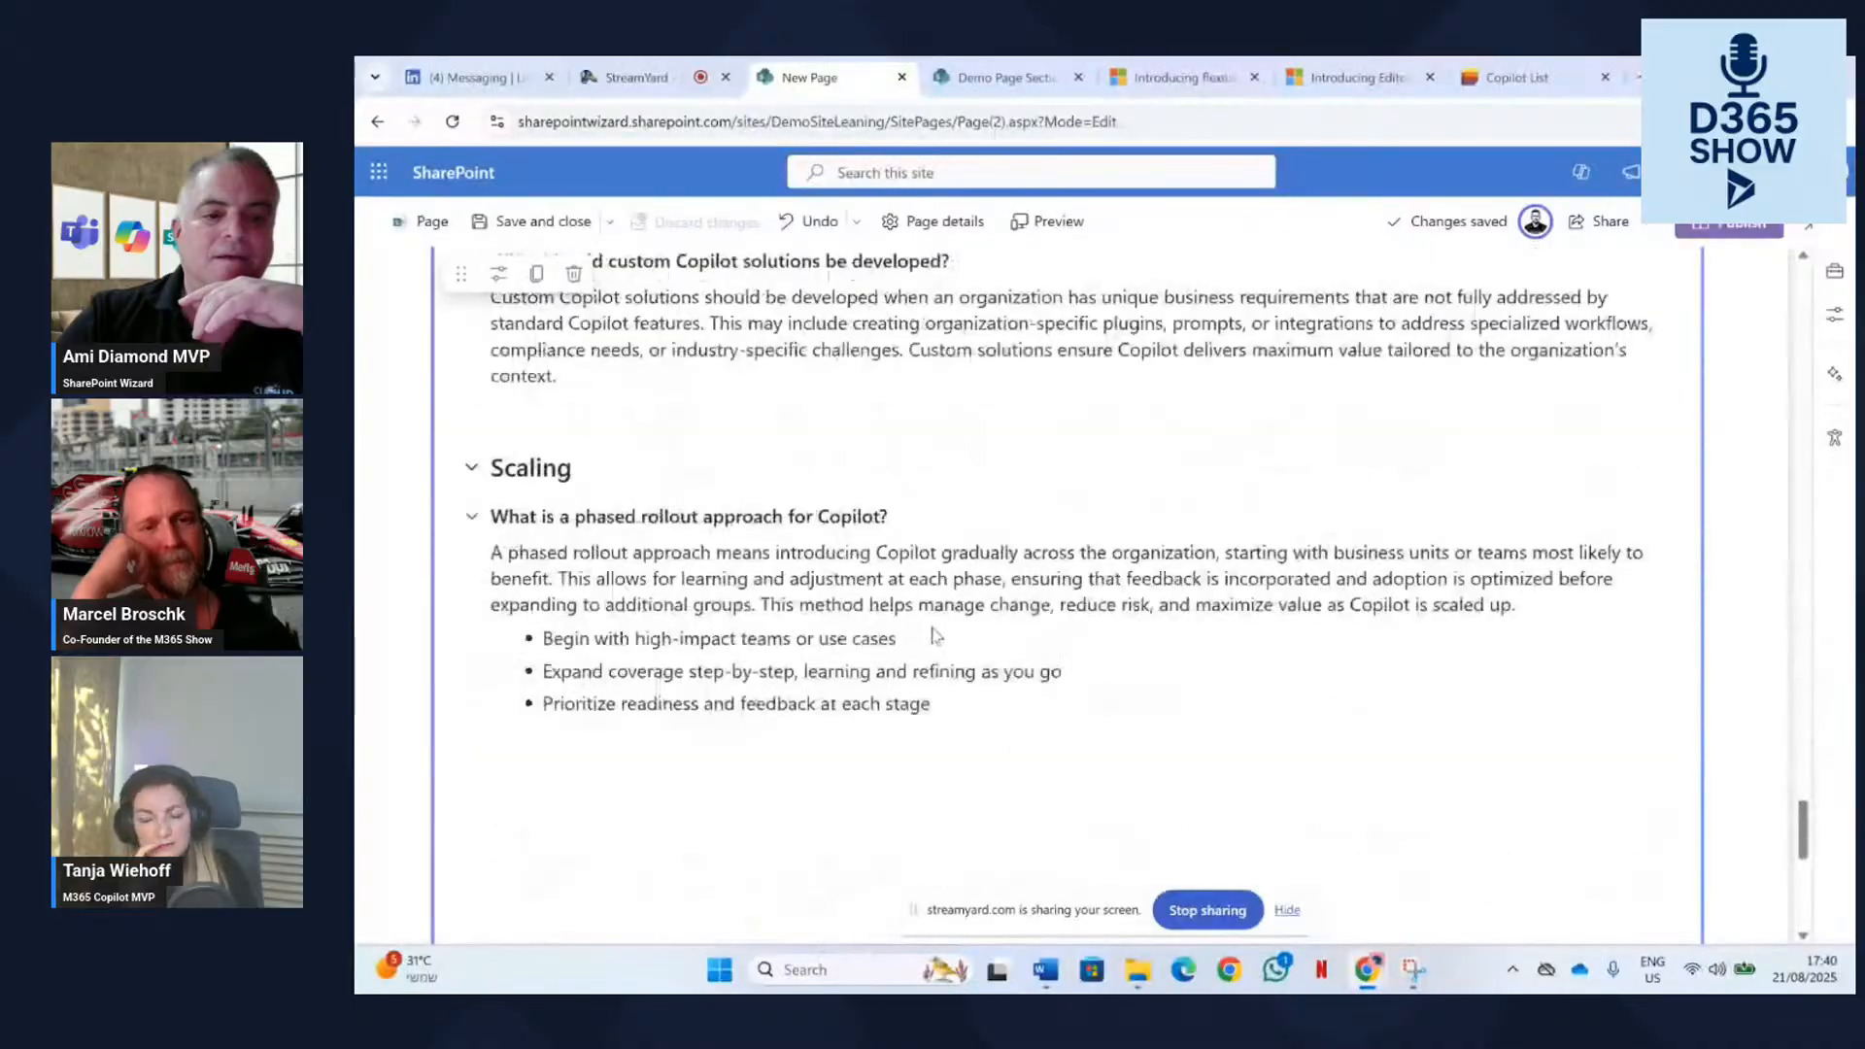
scroll(935, 633, up, 20)
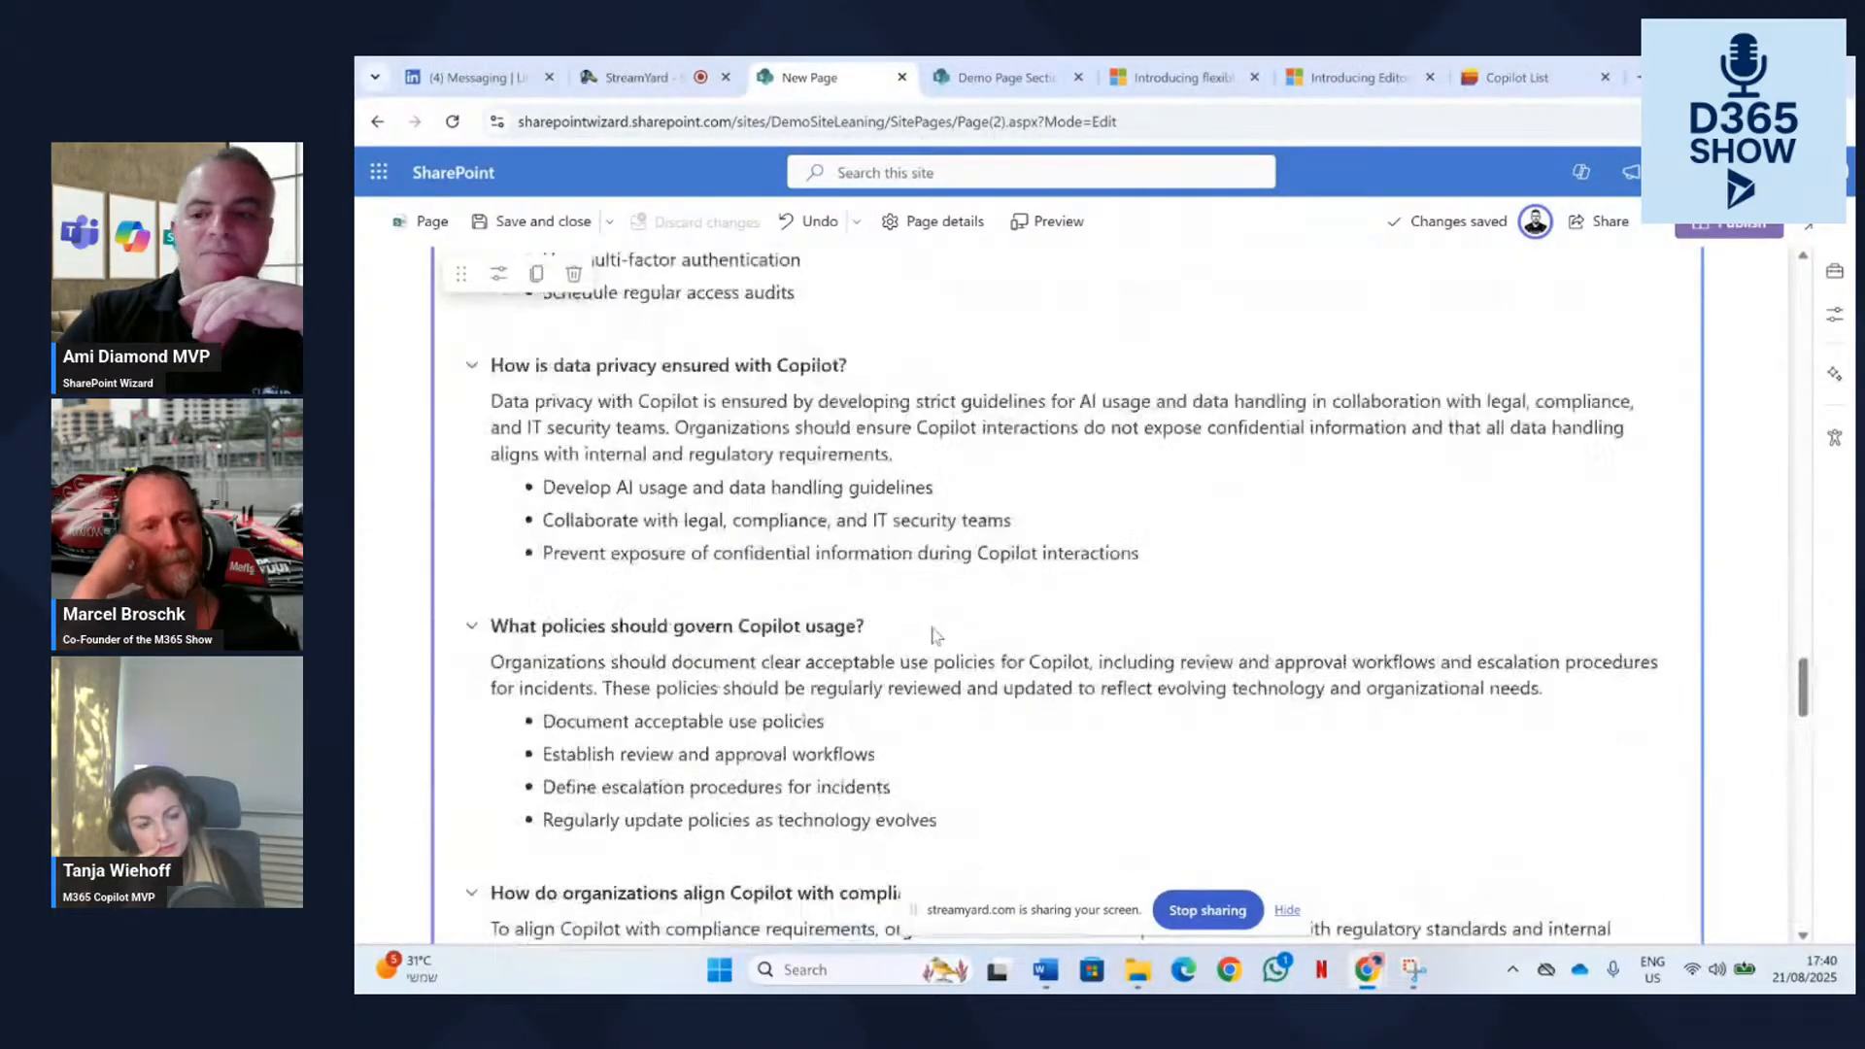
scroll(935, 626, up, 5)
scroll(935, 631, down, 8)
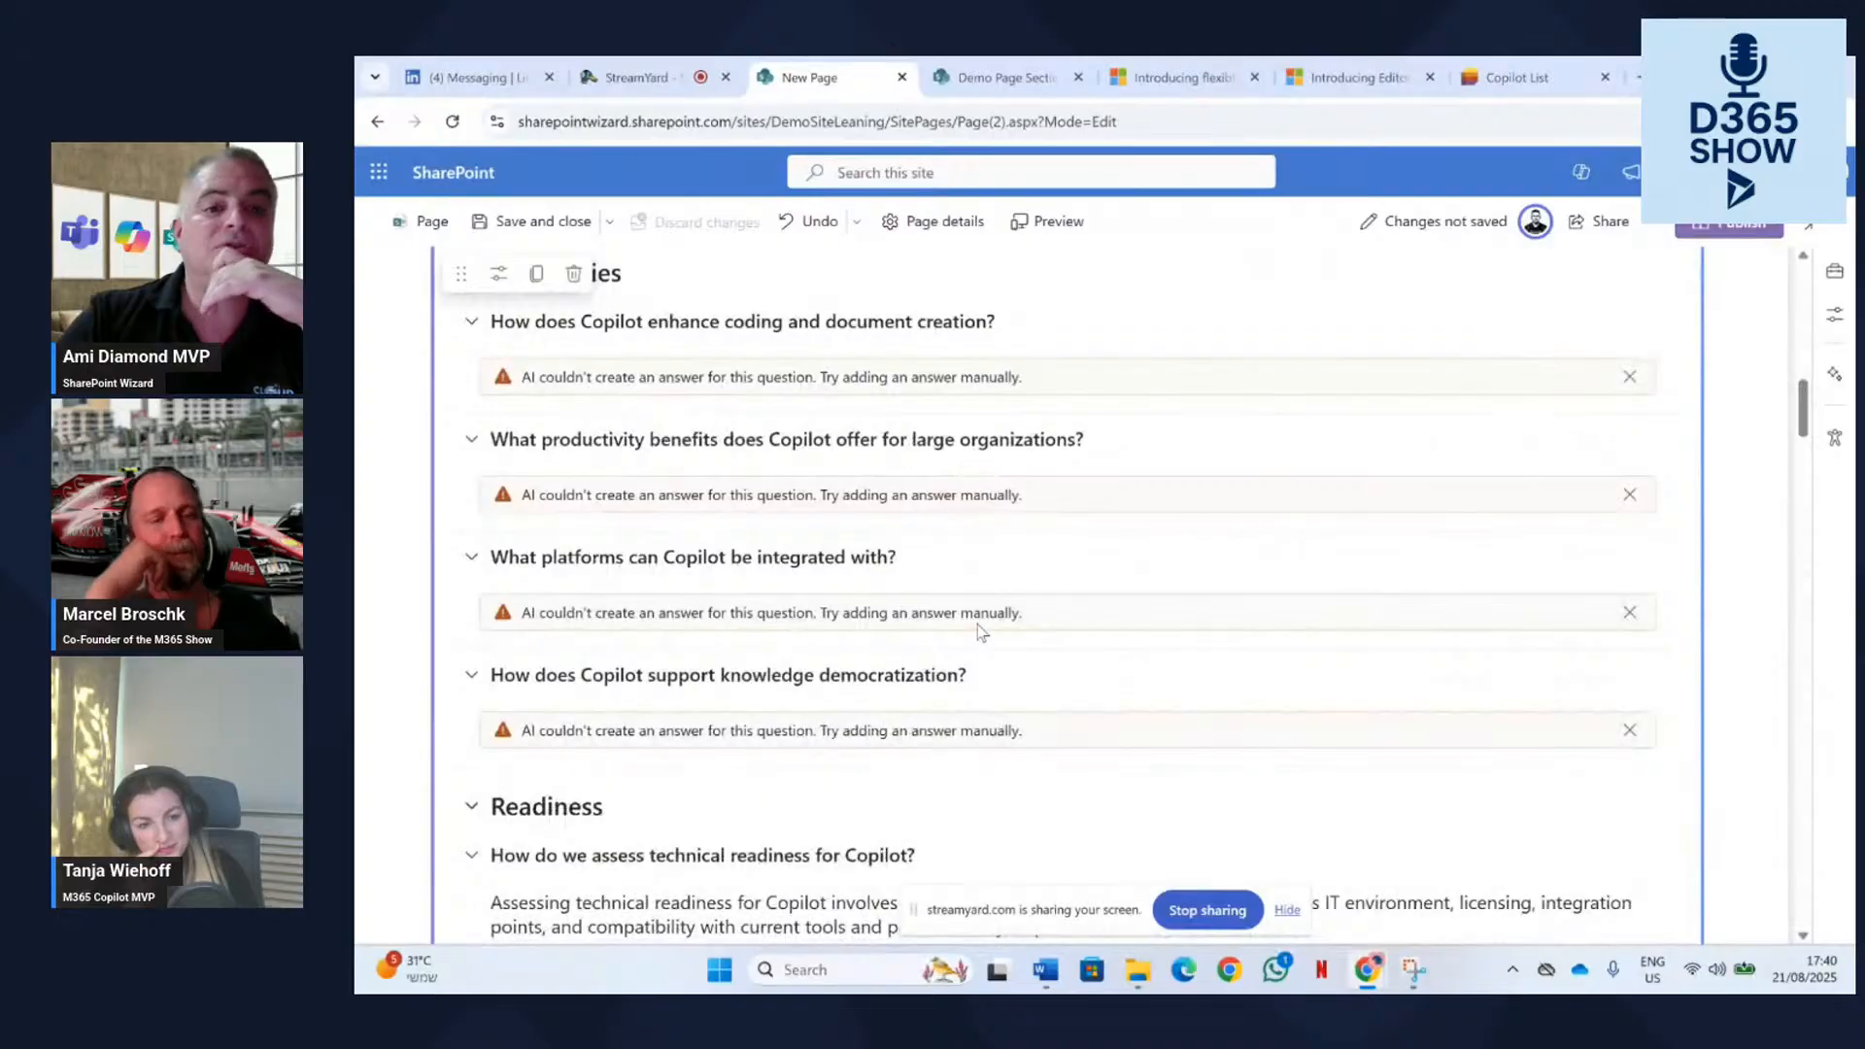
scroll(1007, 627, up, 1)
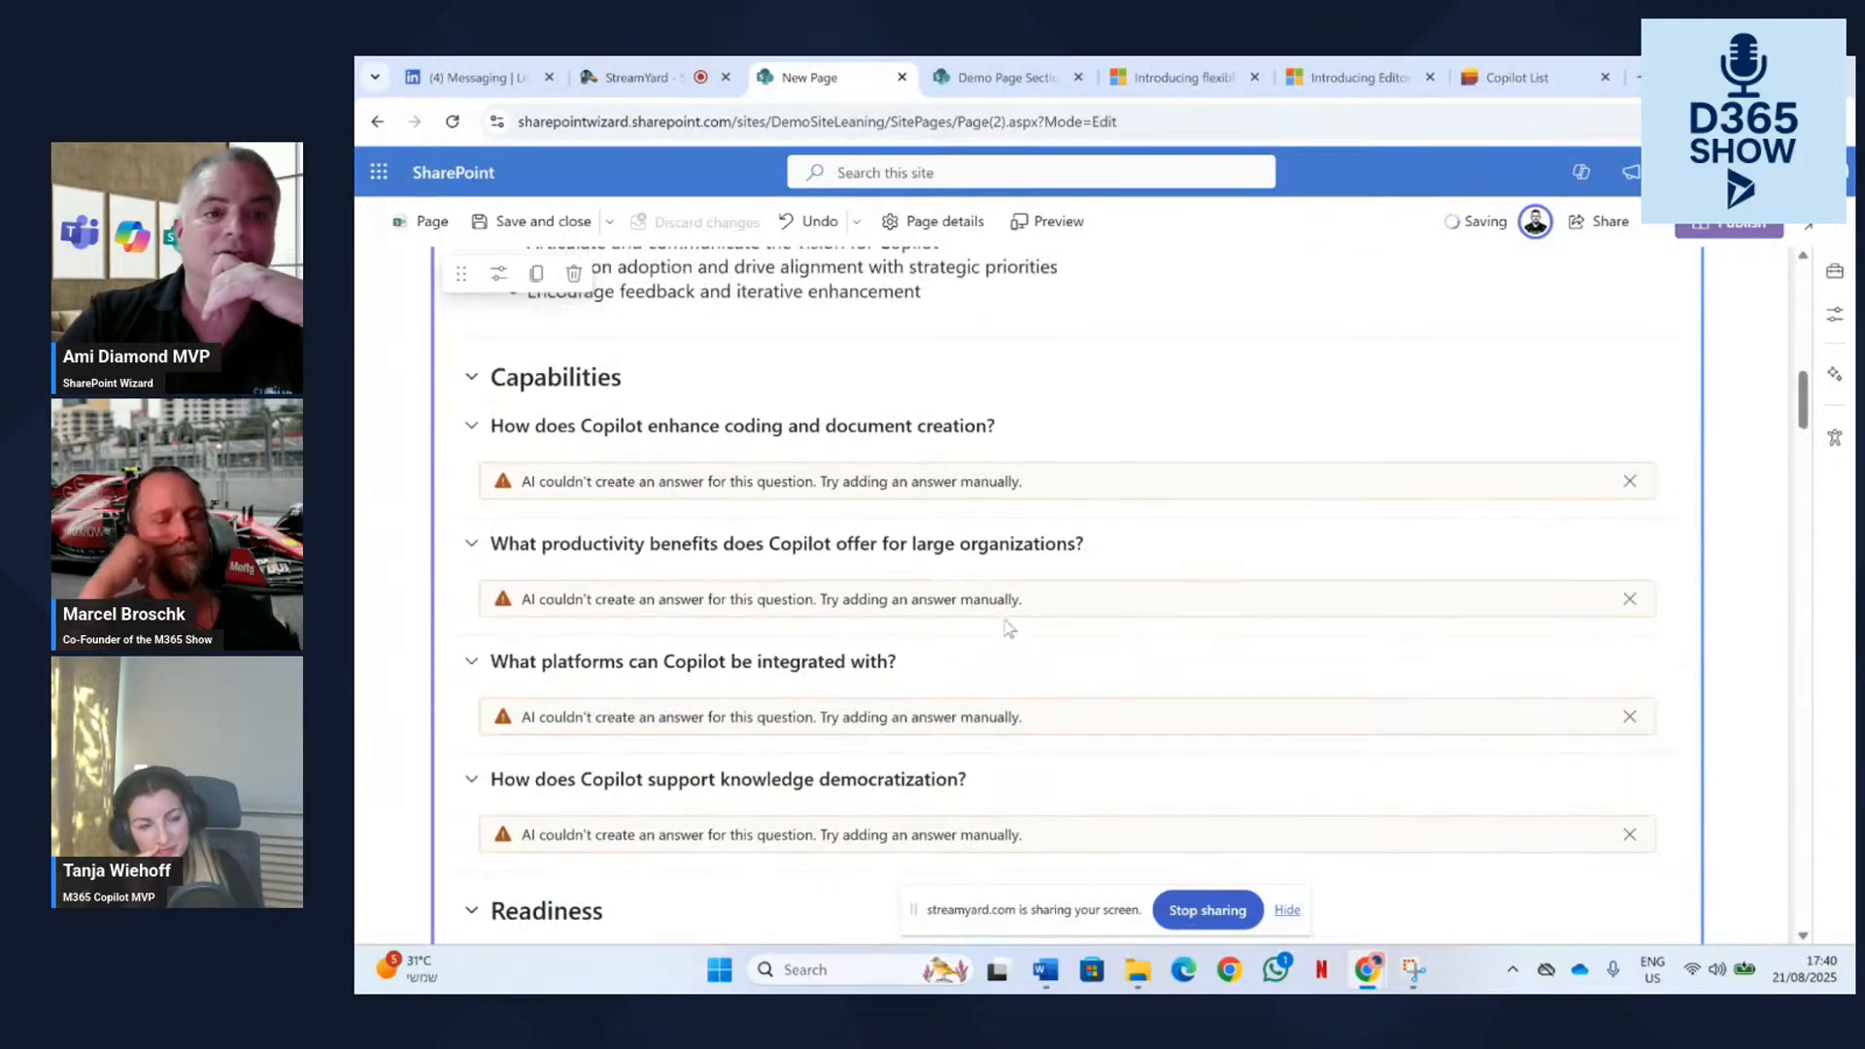
Keep the AI-generated FAQ content on the page.
scroll(1000, 630, up, 10)
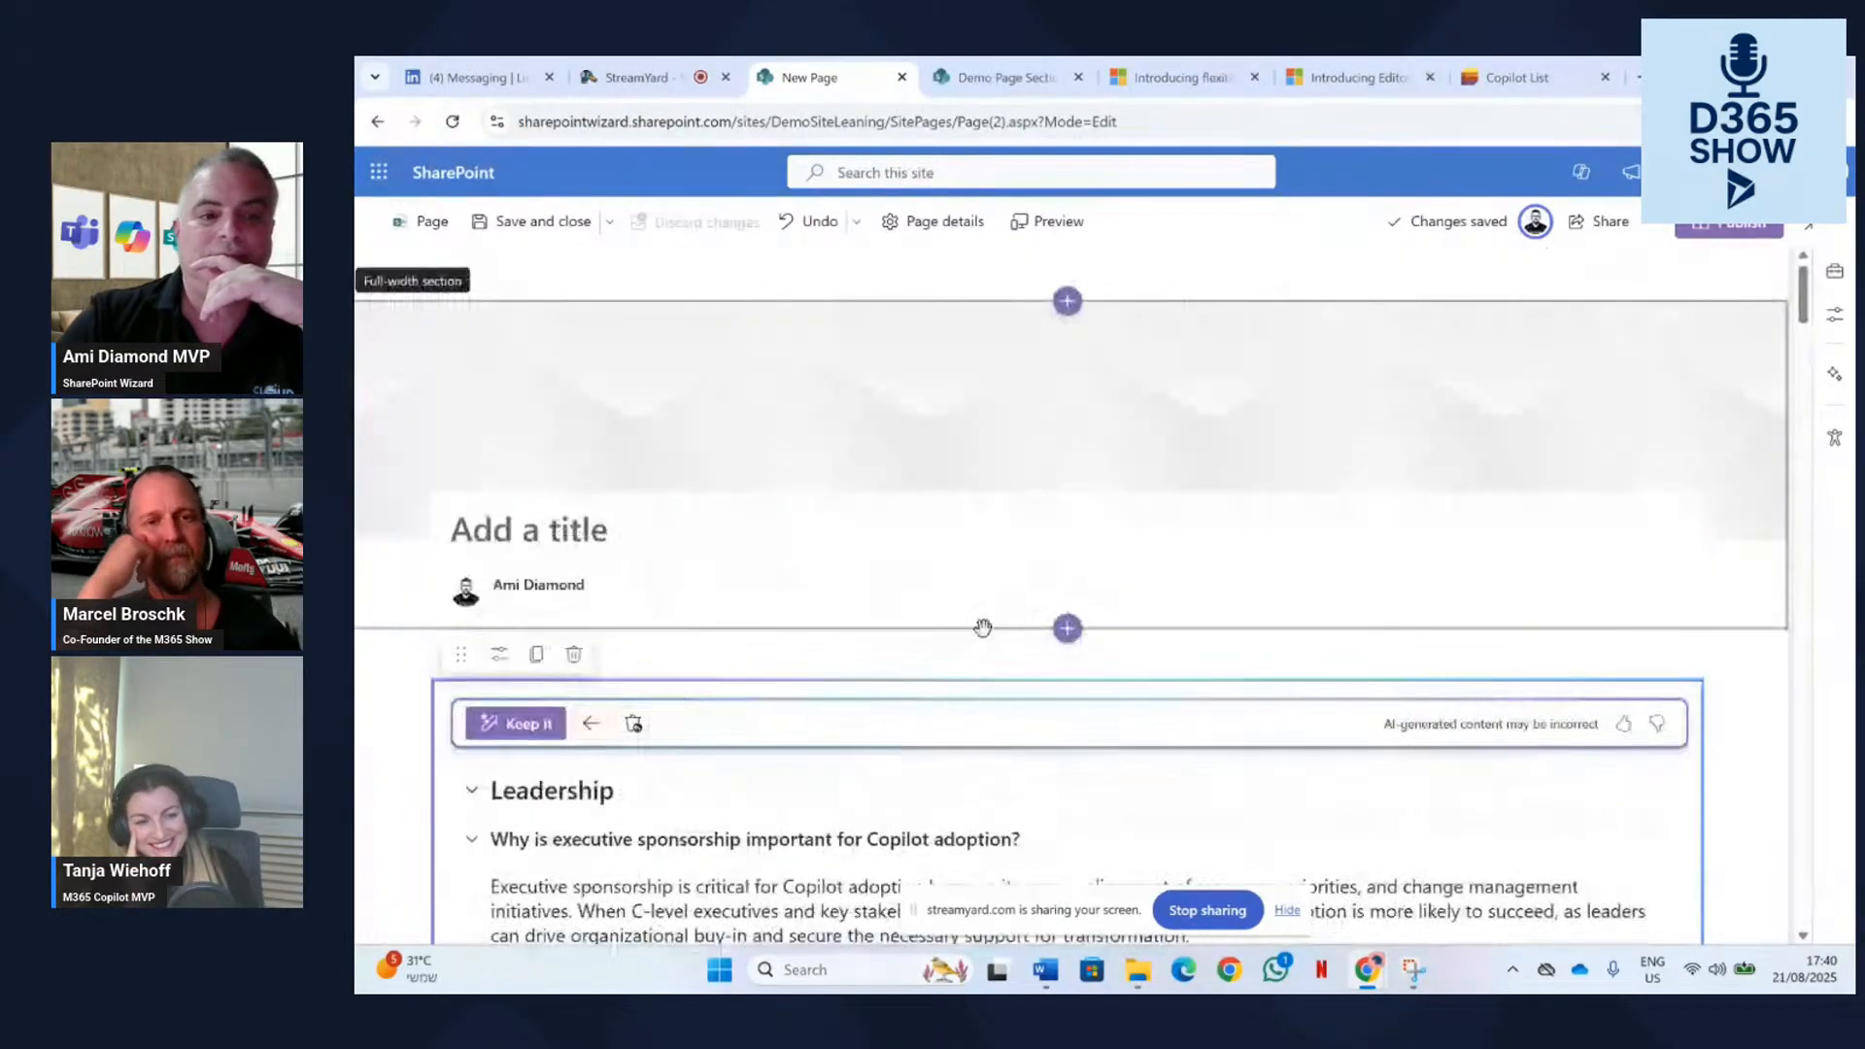
click(517, 724)
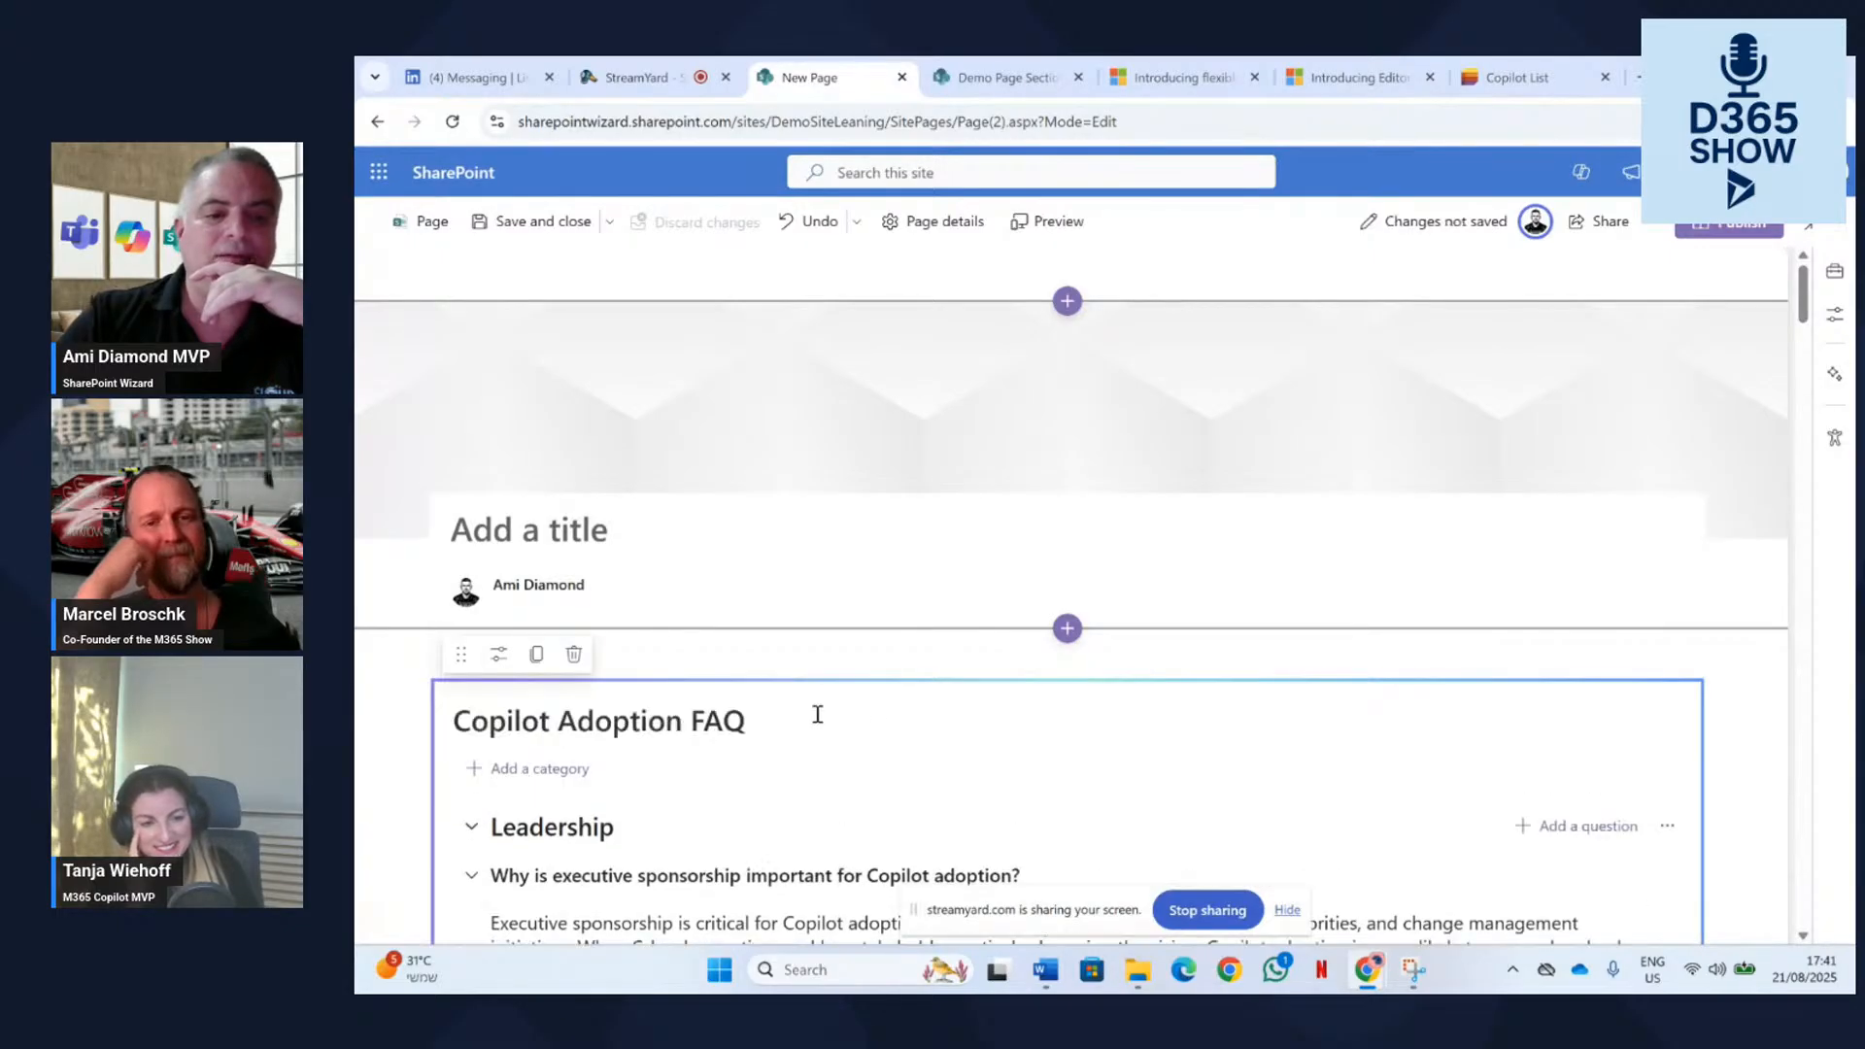
Append "dd" to the first bullet of the answer about executive sponsorship in the Leadership category.
scroll(883, 714, down, 4)
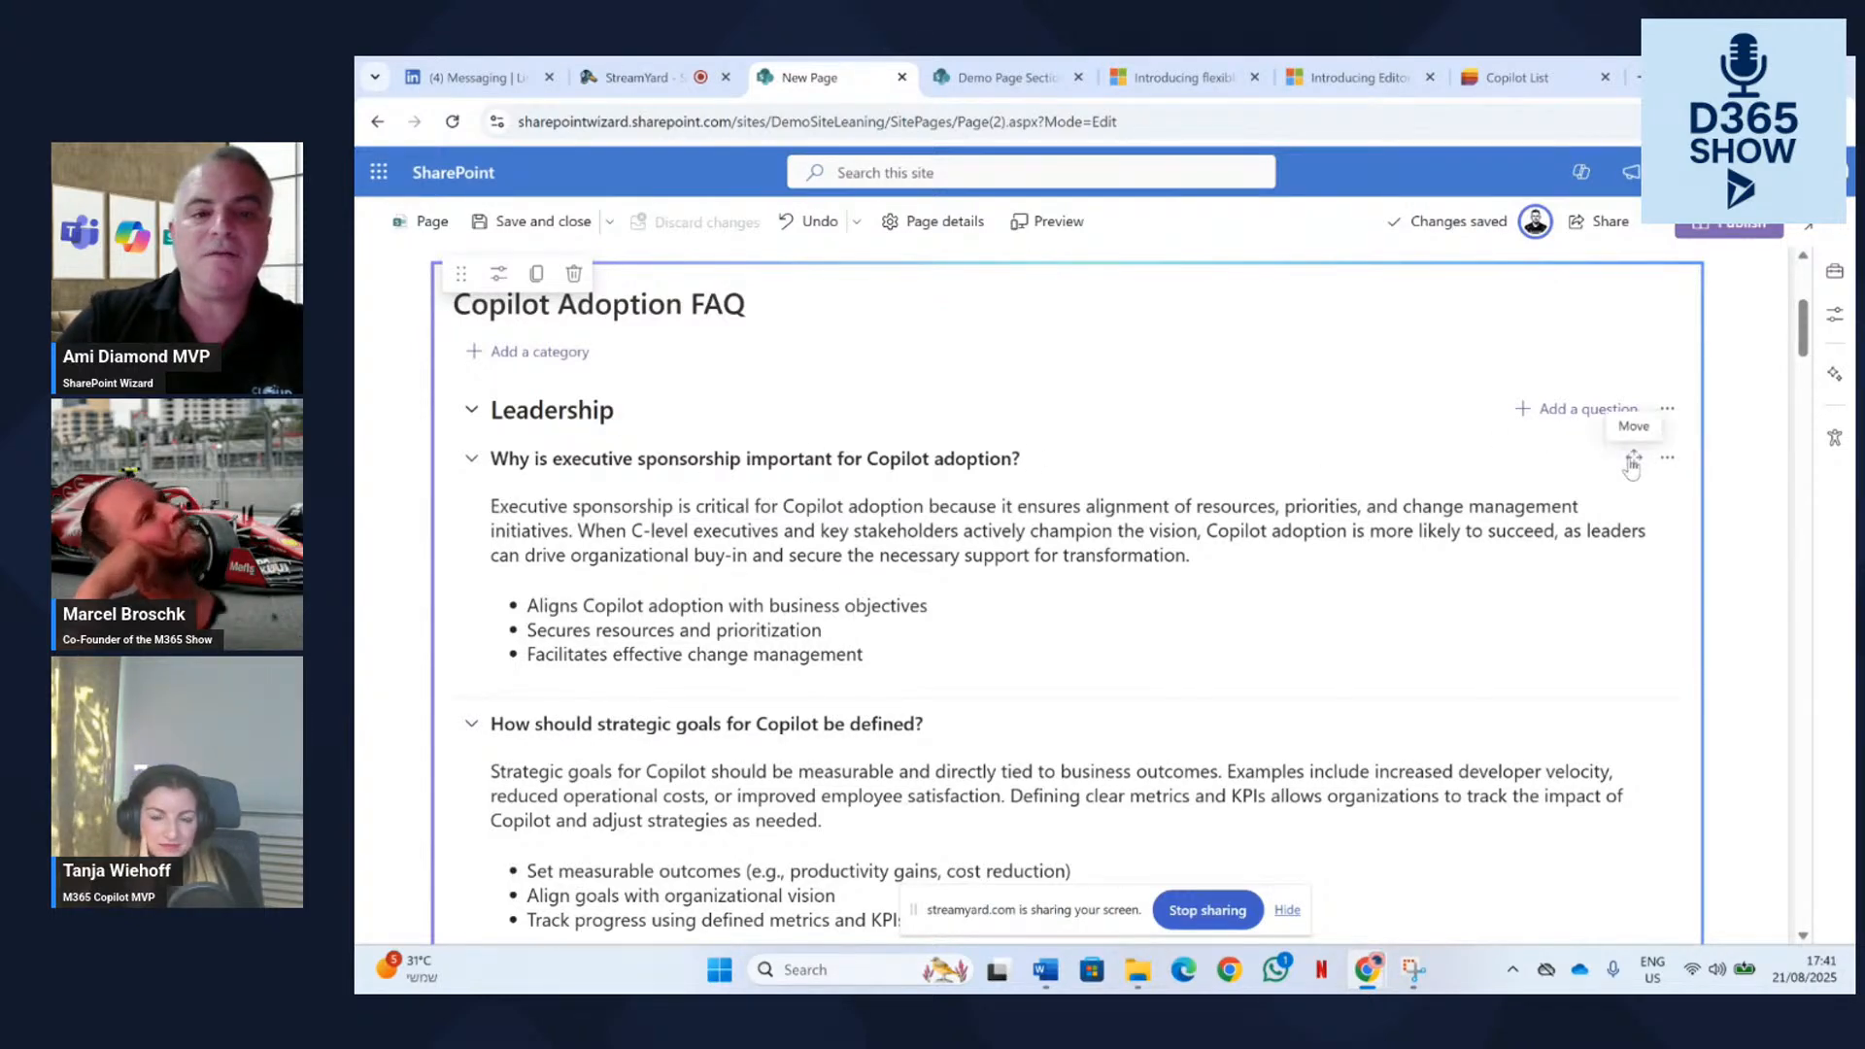
click(932, 607)
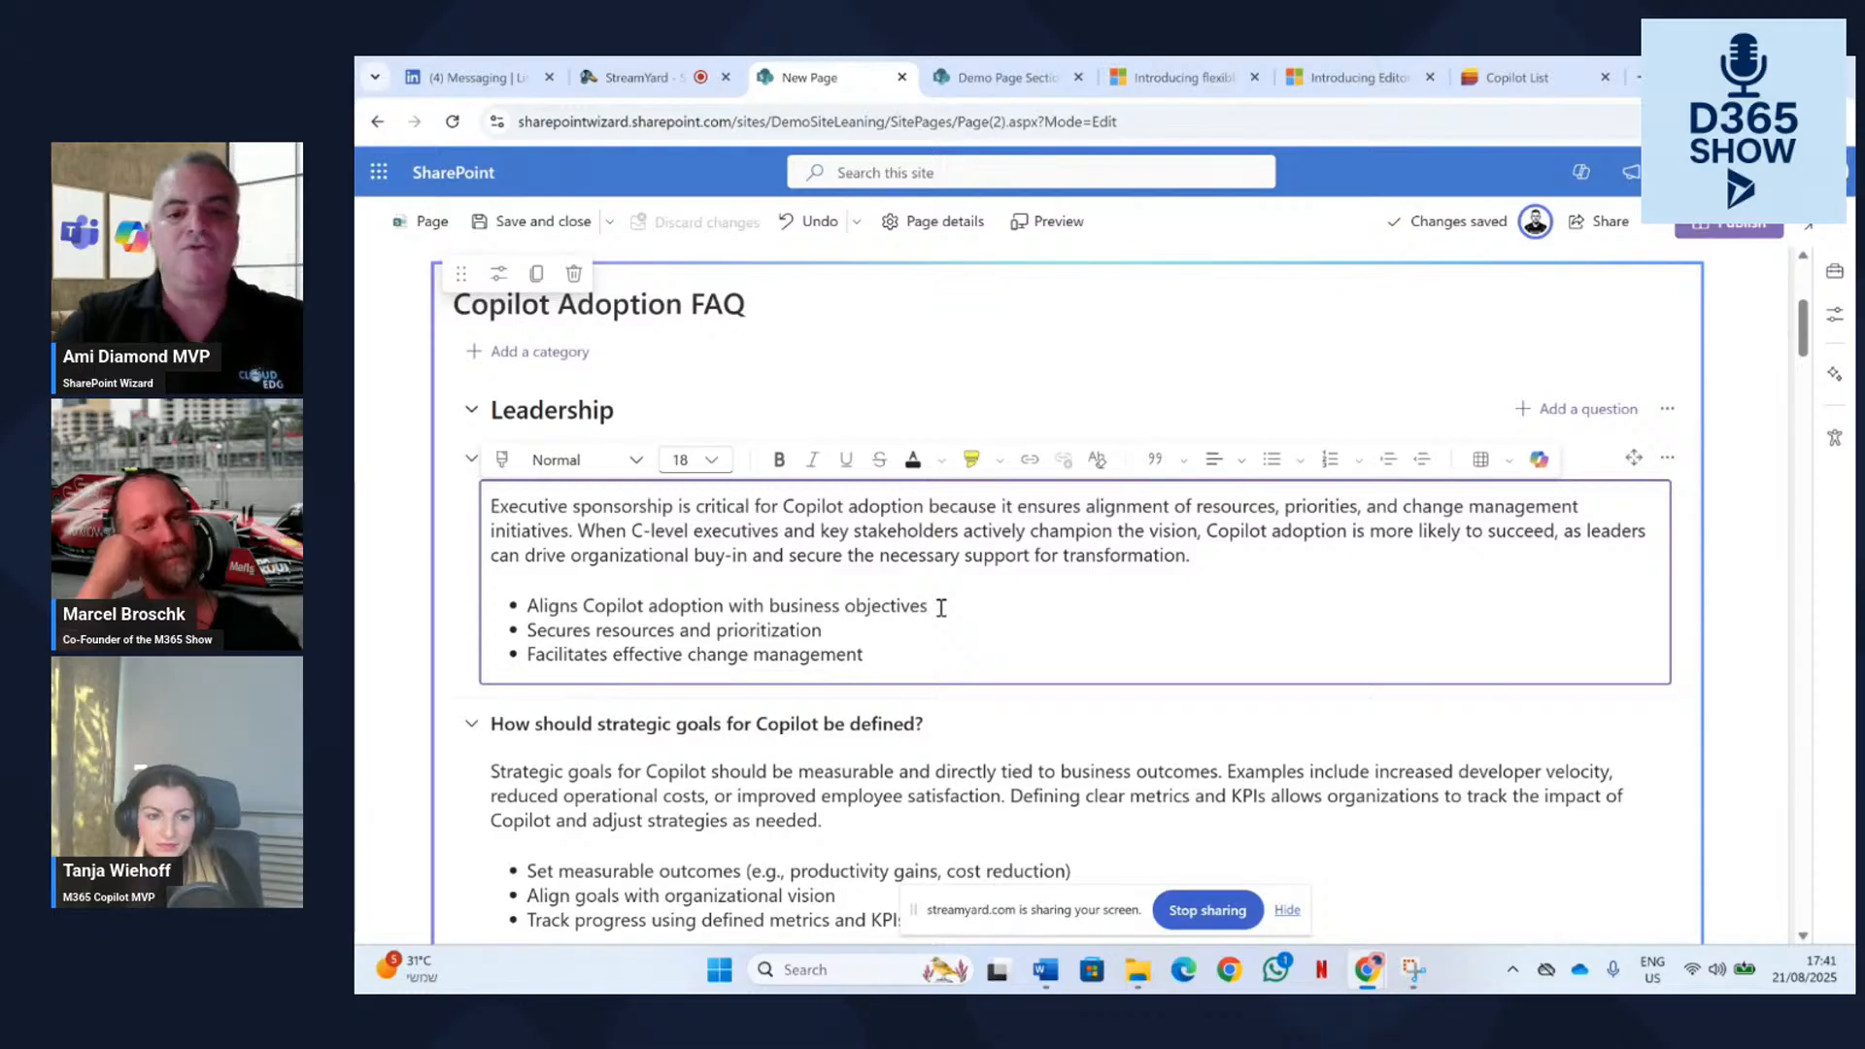
text(dd)
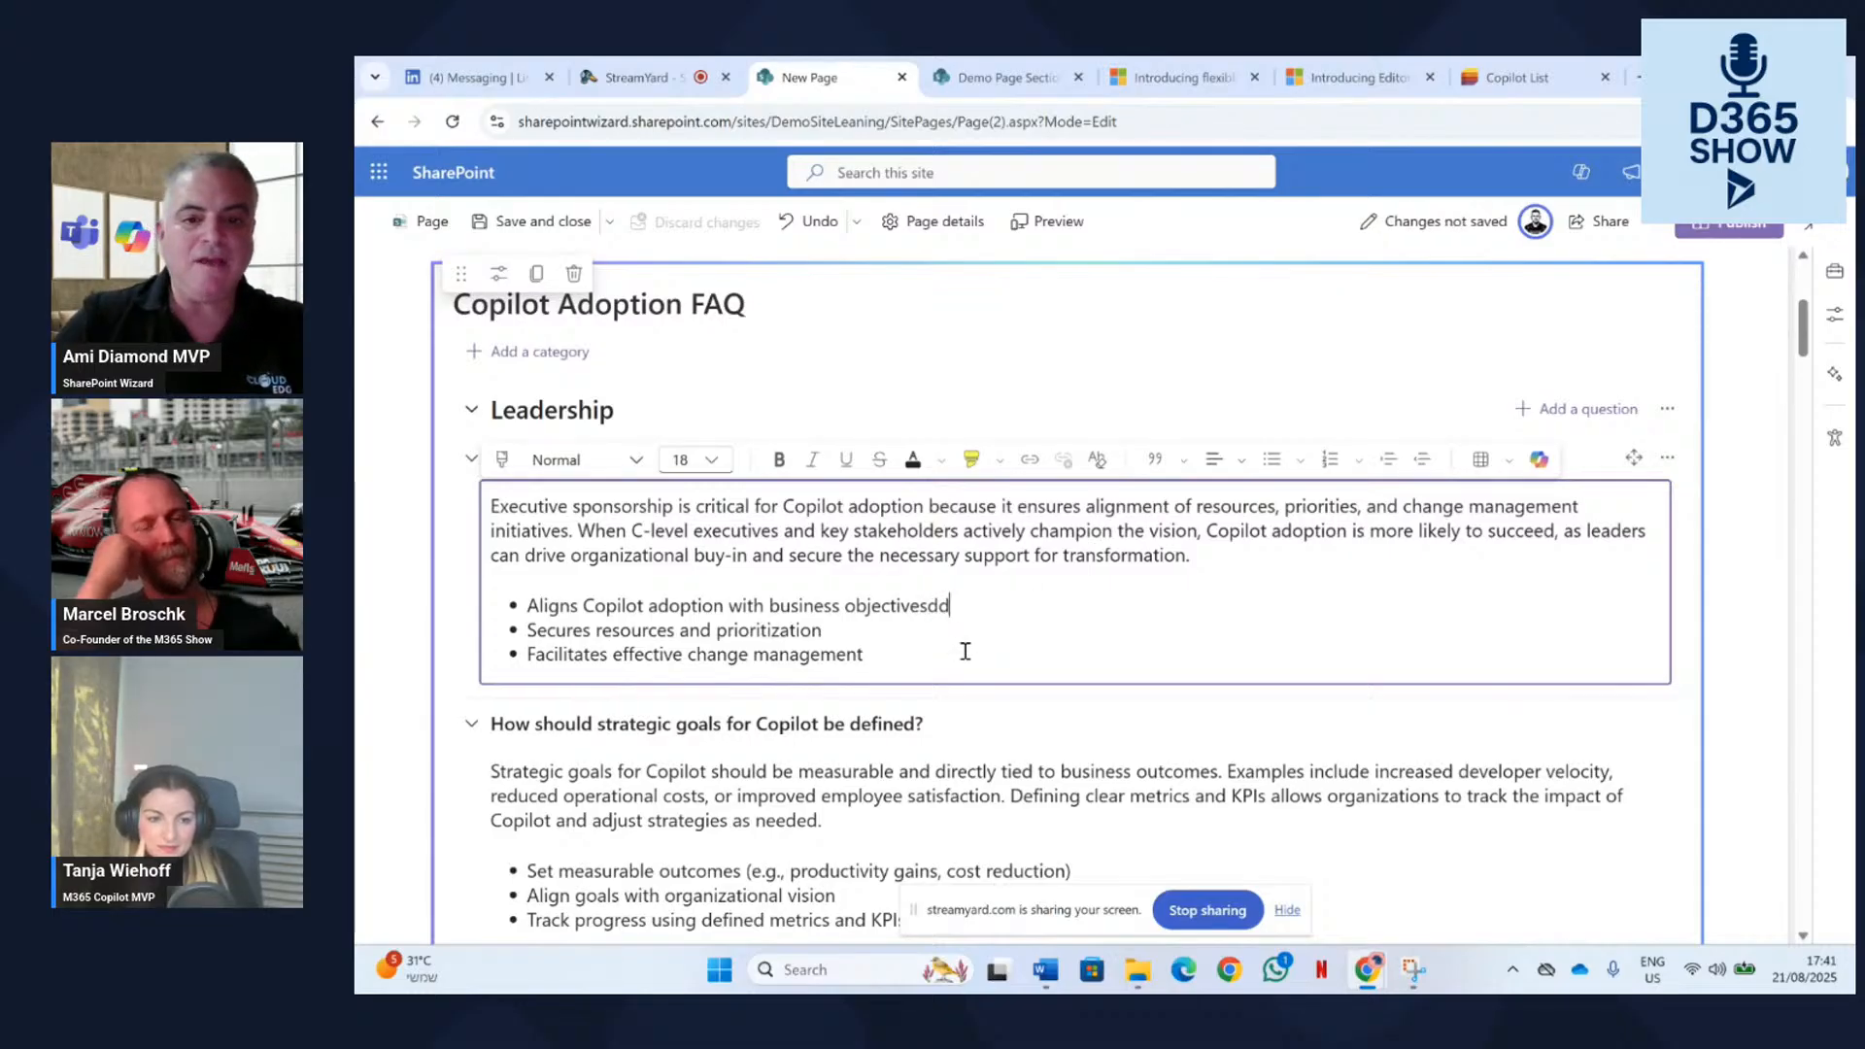
Select the text of the executive sponsorship answer and open Copilot's rewrite prompt for it.
click(924, 679)
drag(865, 653, 521, 497)
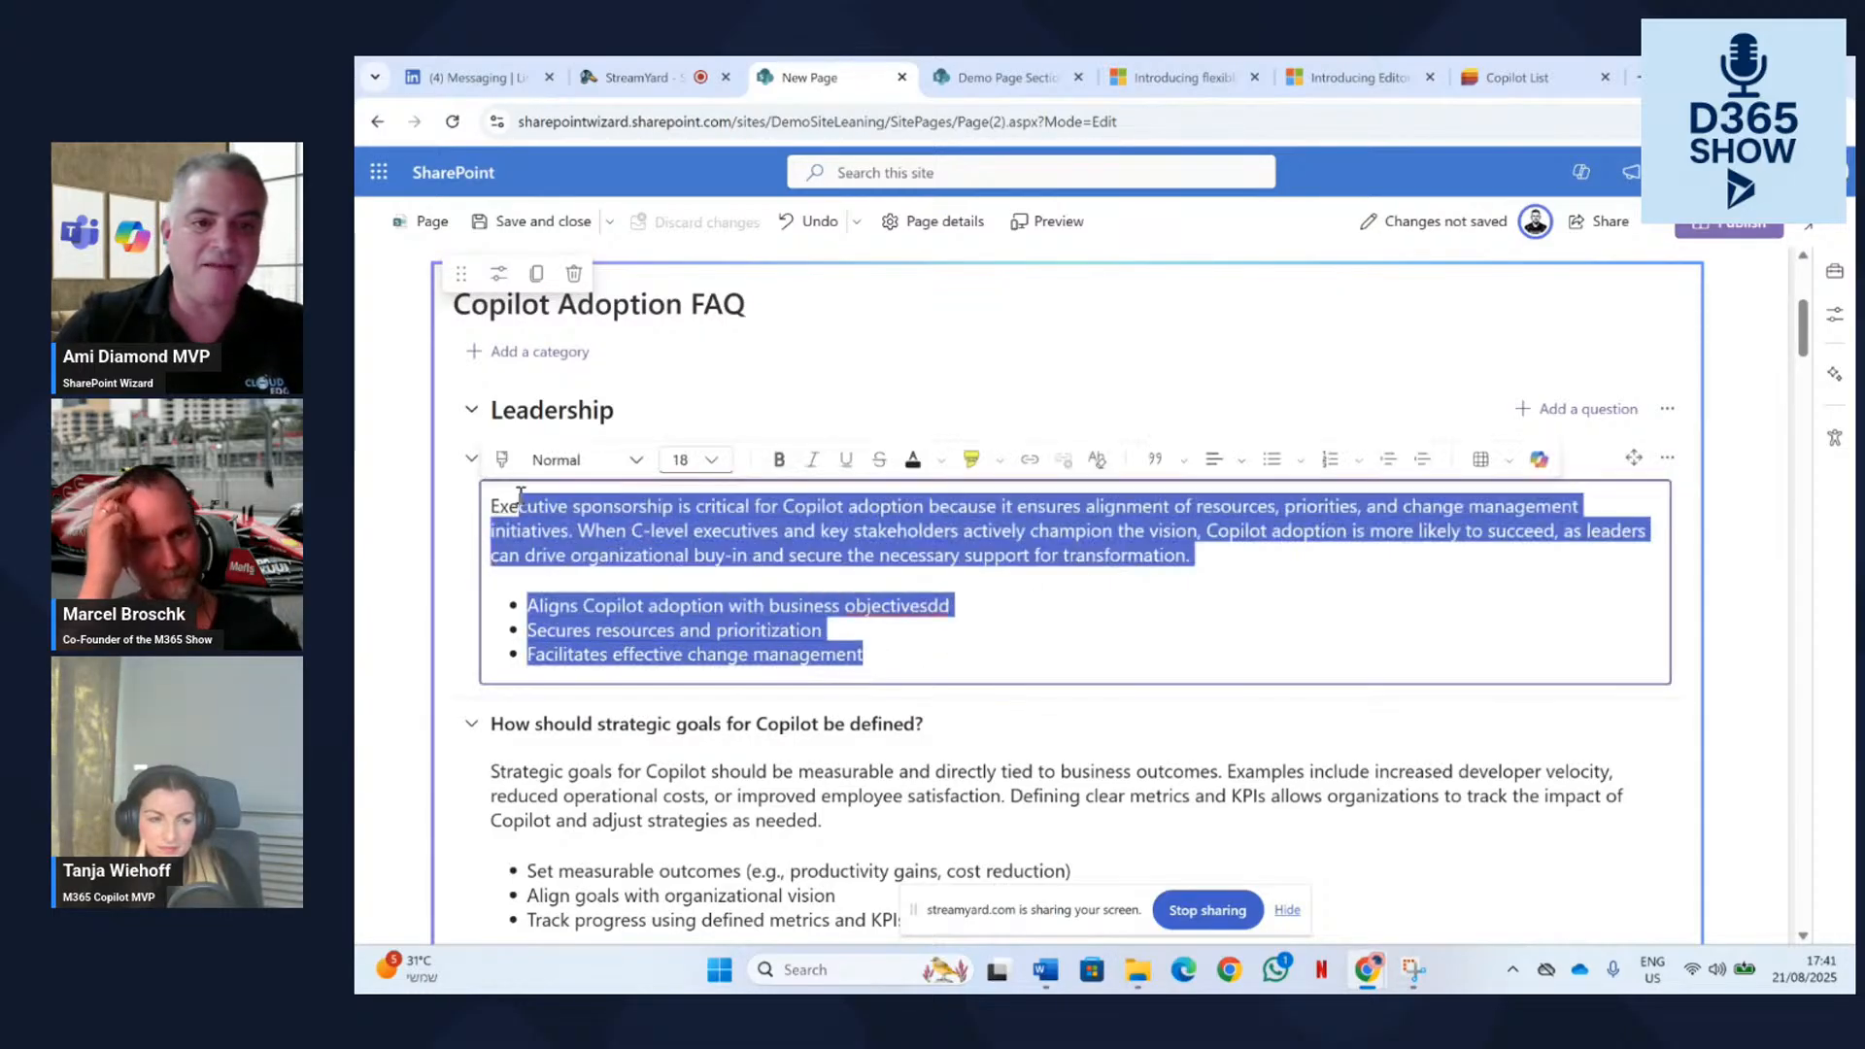
click(1538, 460)
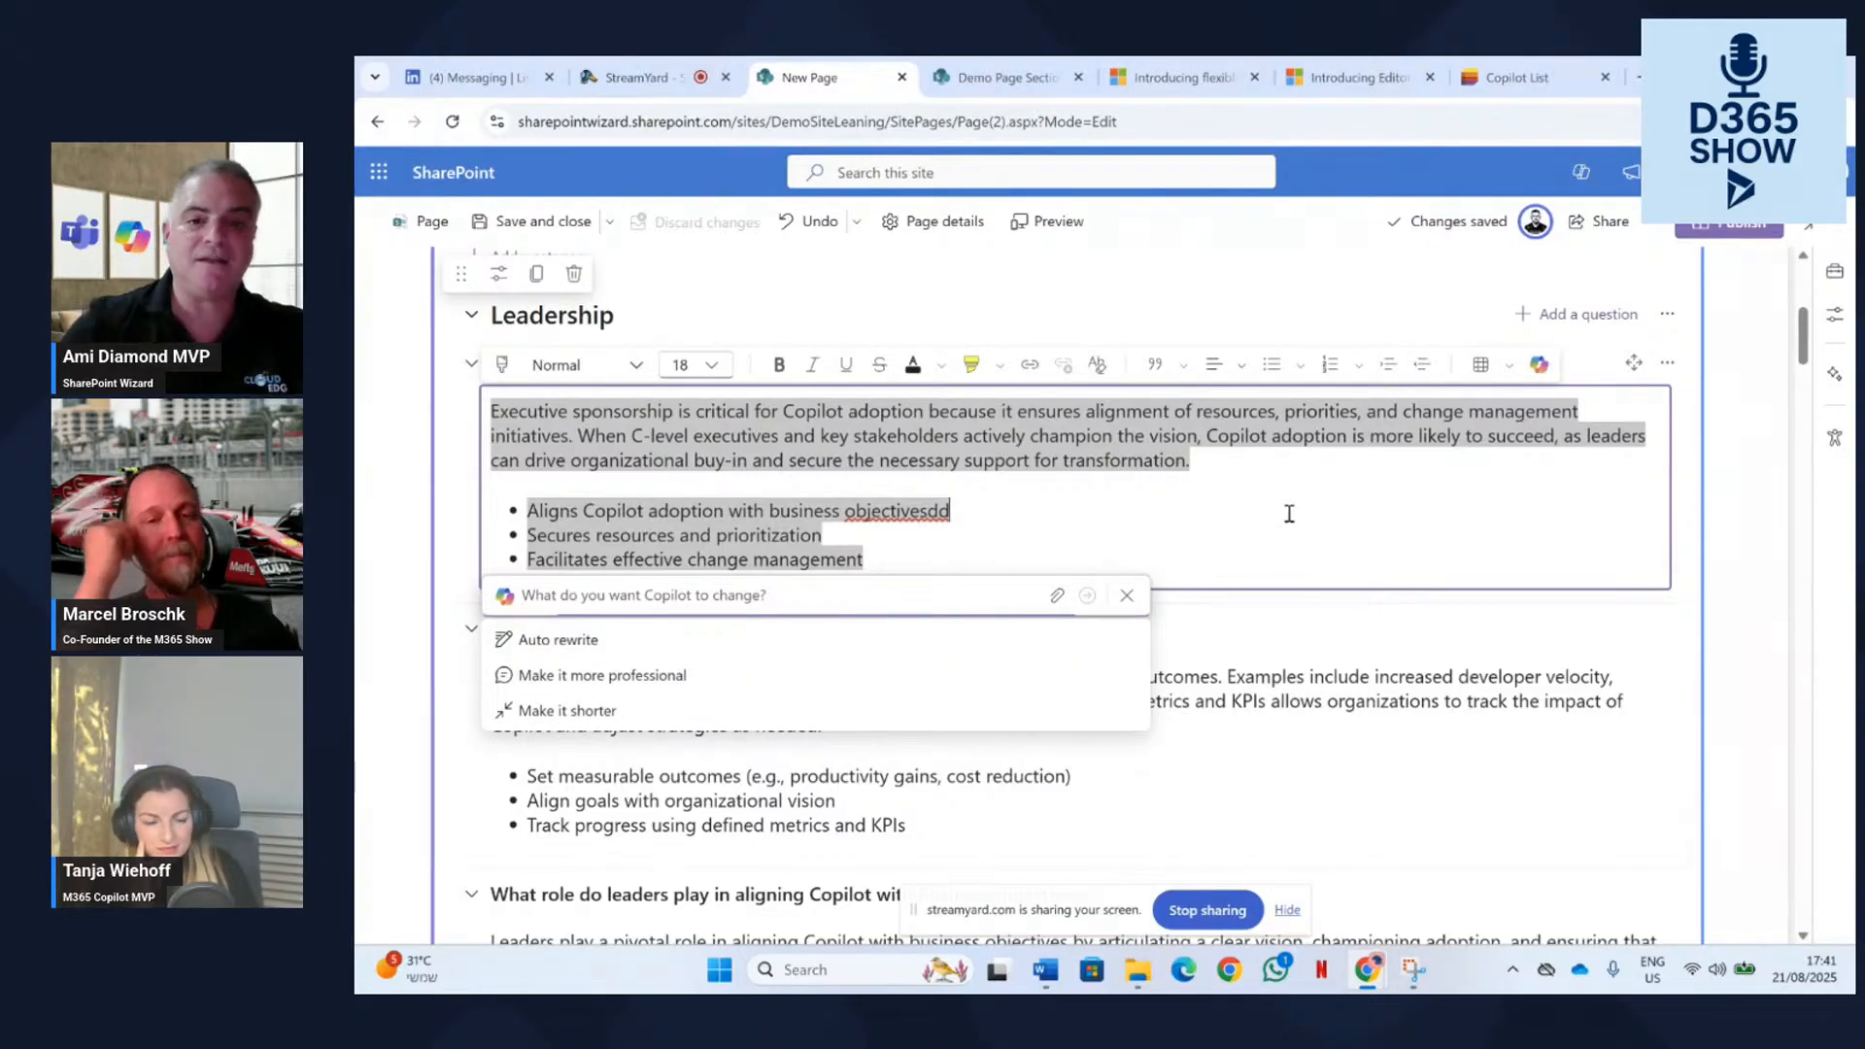
scroll(1286, 508, up, 3)
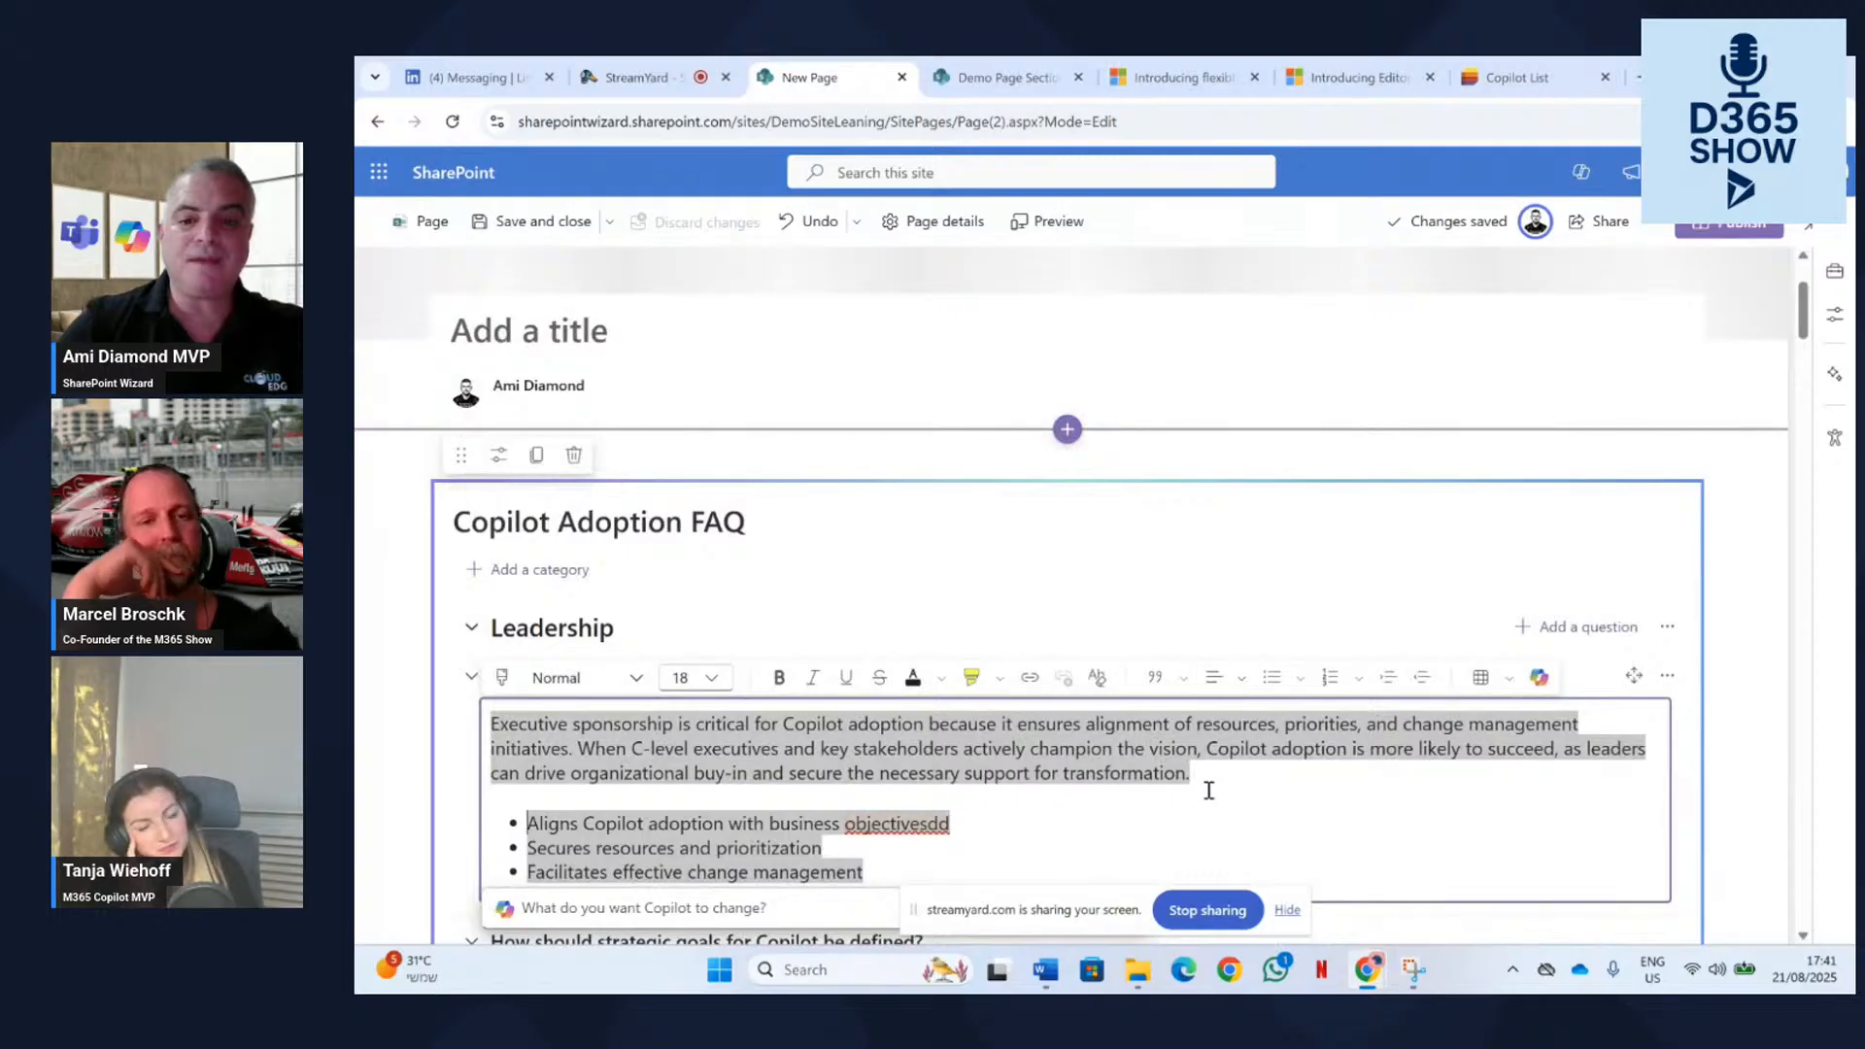
scroll(1199, 768, down, 1)
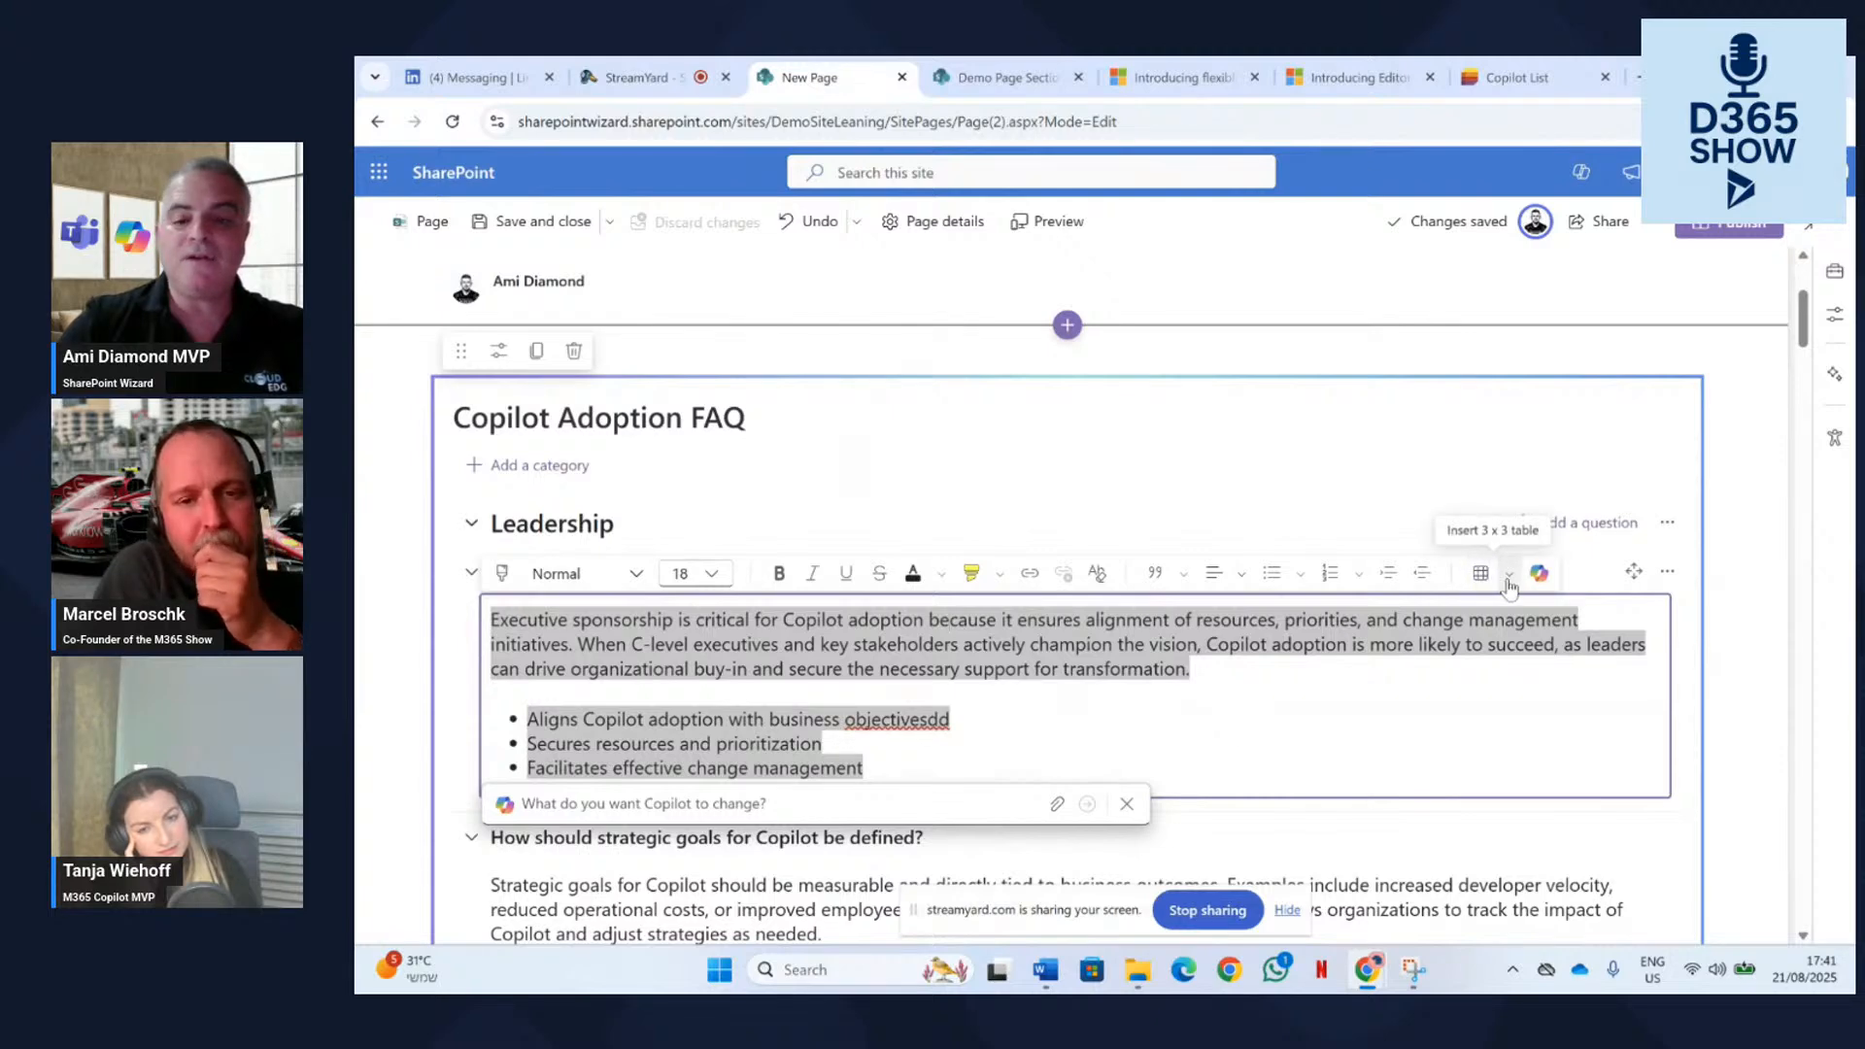
Change the expand/collapse icon style of the Copilot Adoption FAQ web part to Plus/Minus.
scroll(1214, 738, down, 1)
scroll(1214, 738, down, 1)
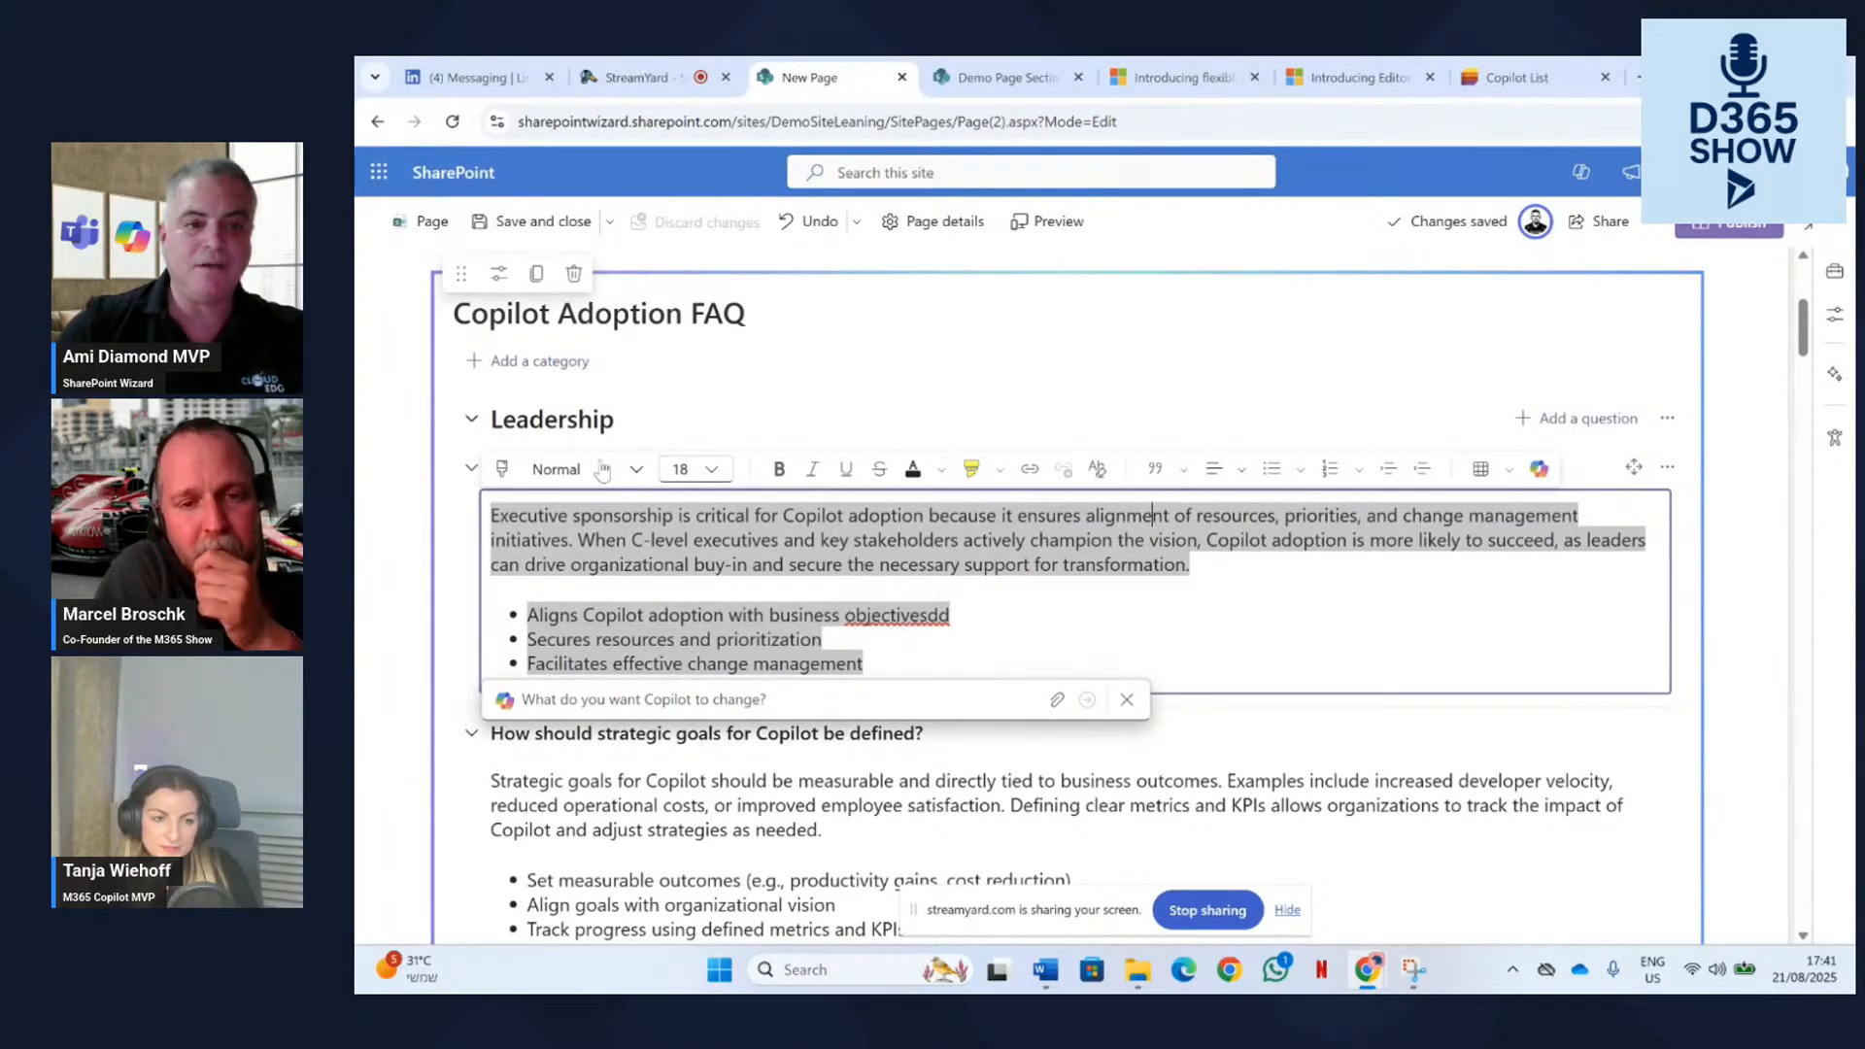
click(1835, 276)
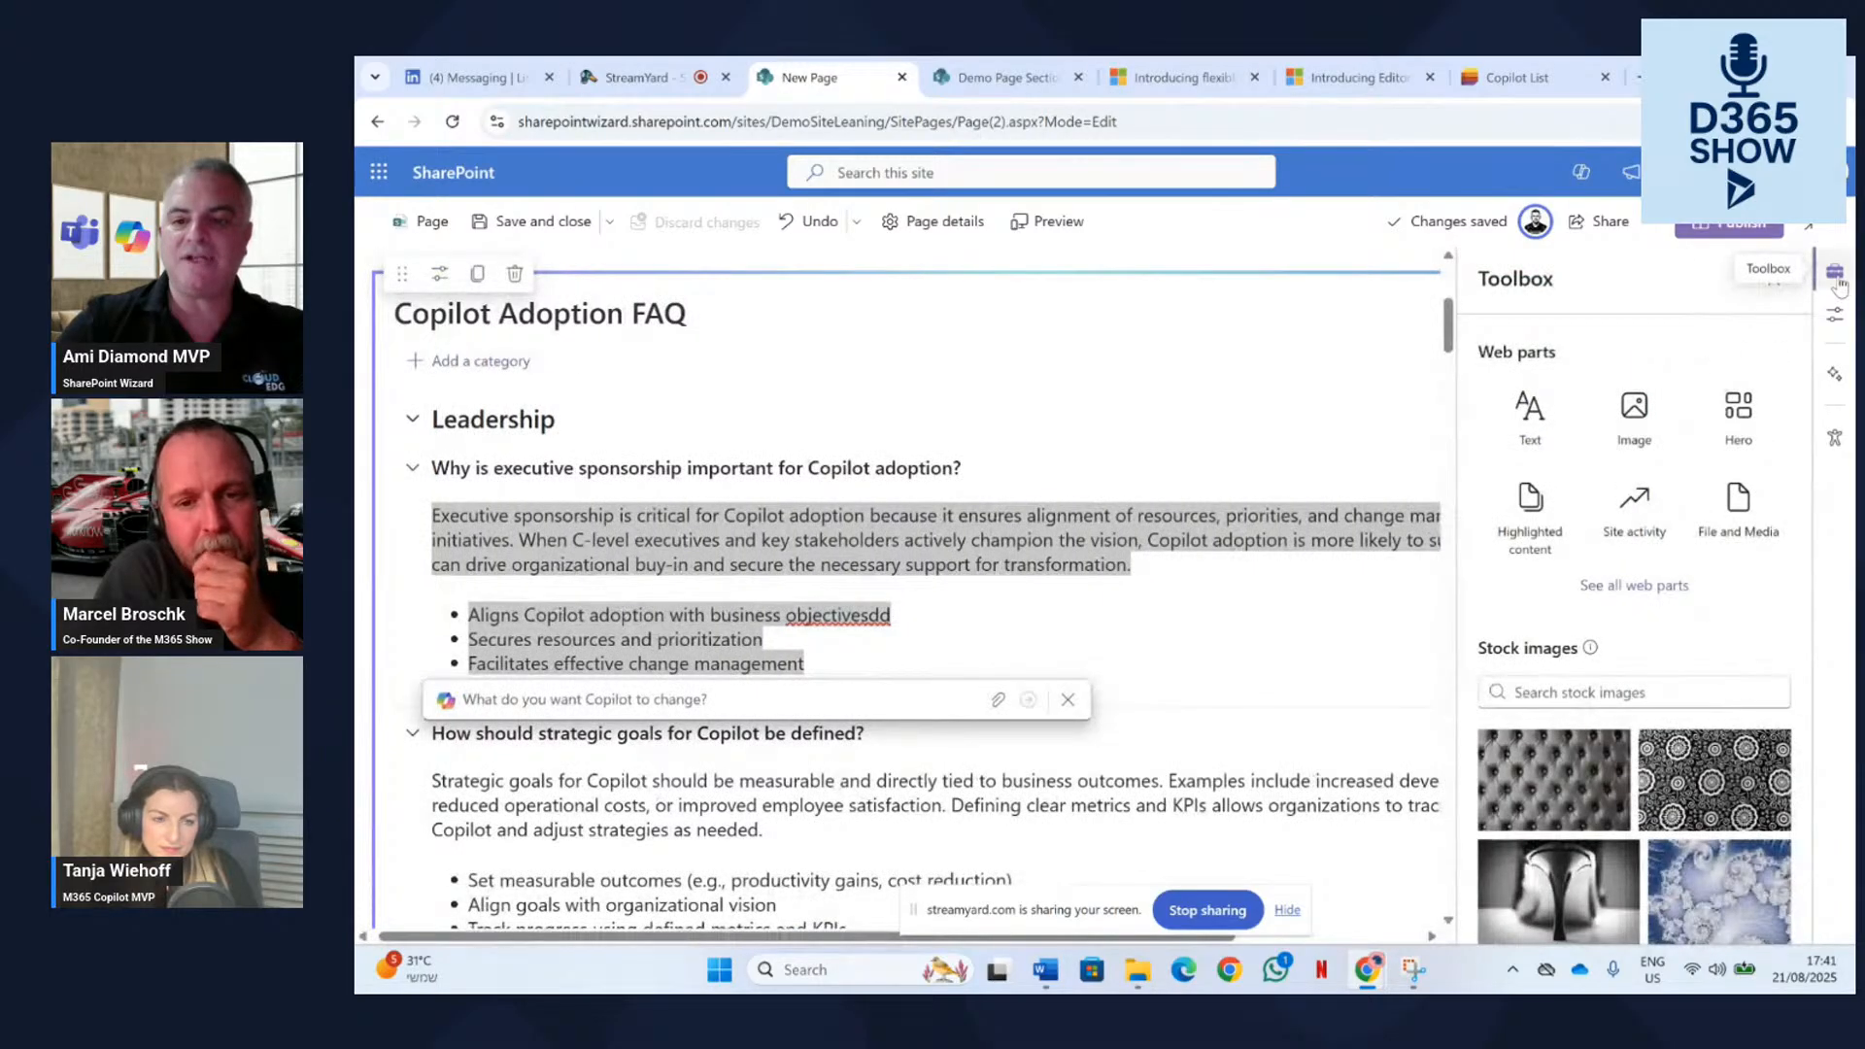
click(1835, 275)
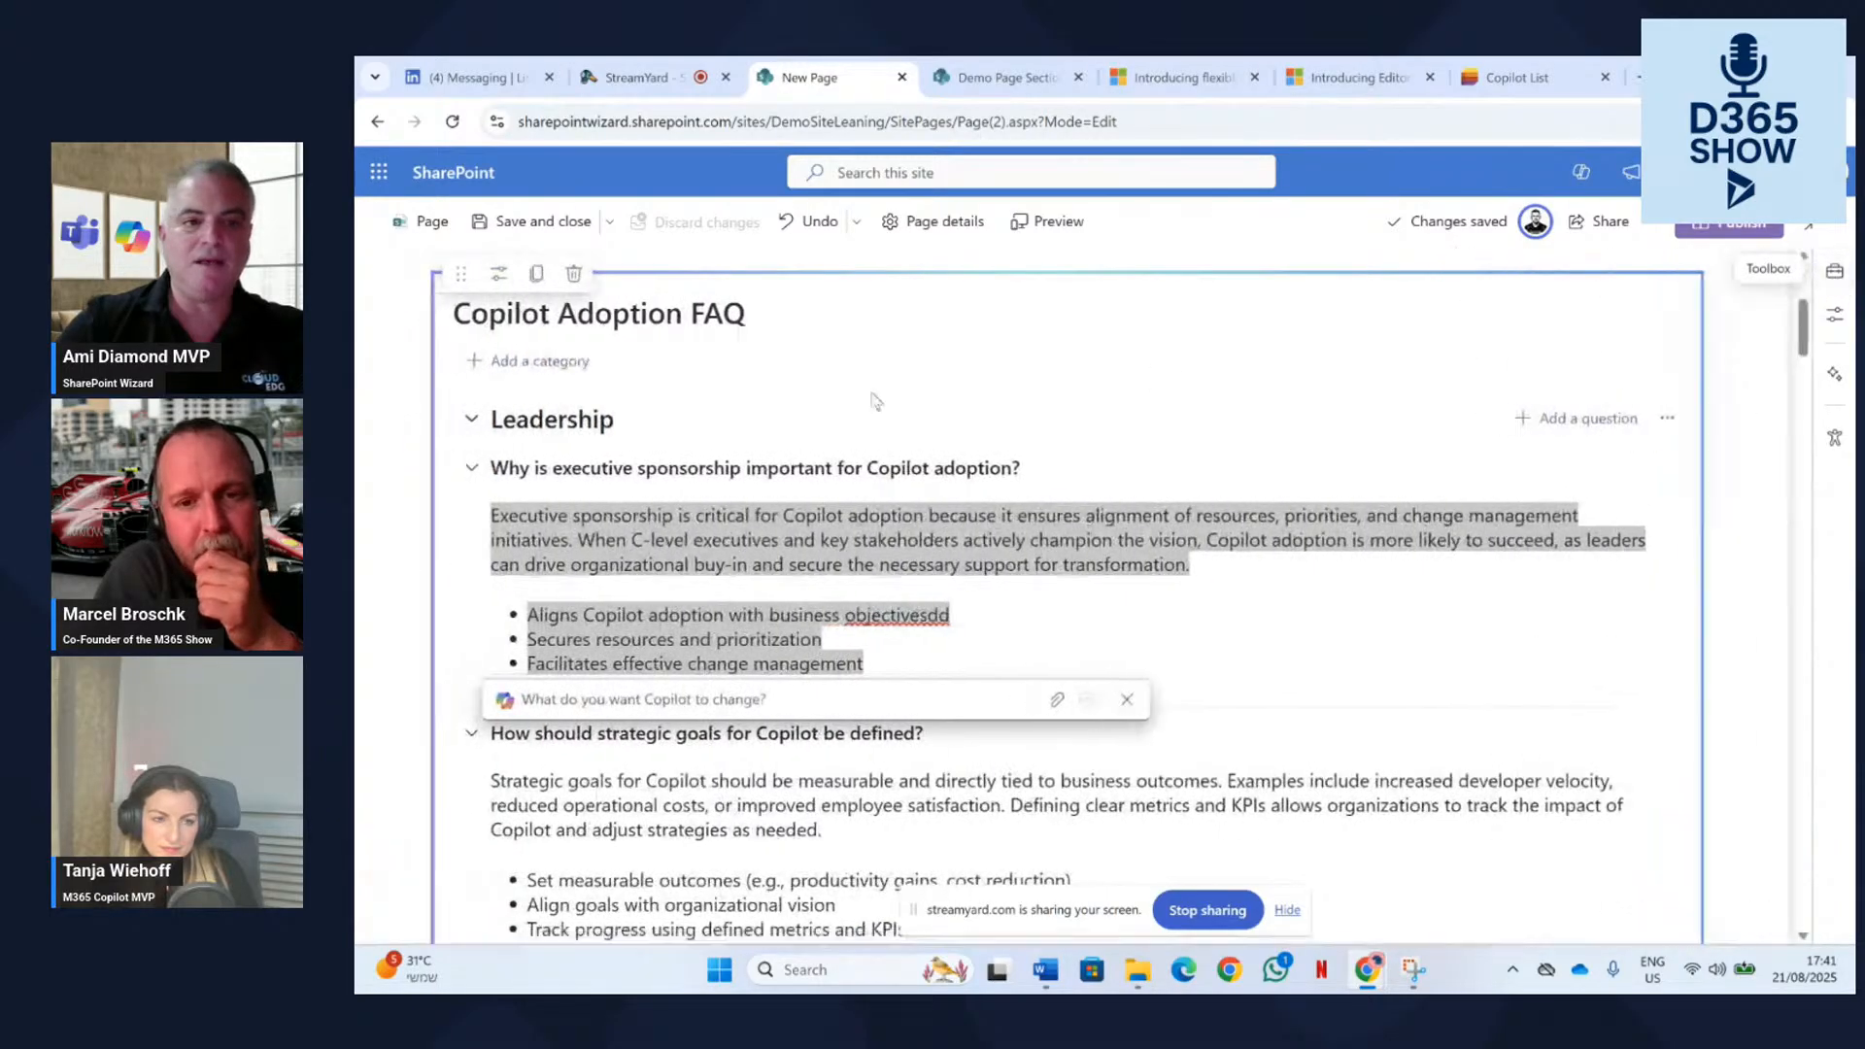
click(499, 274)
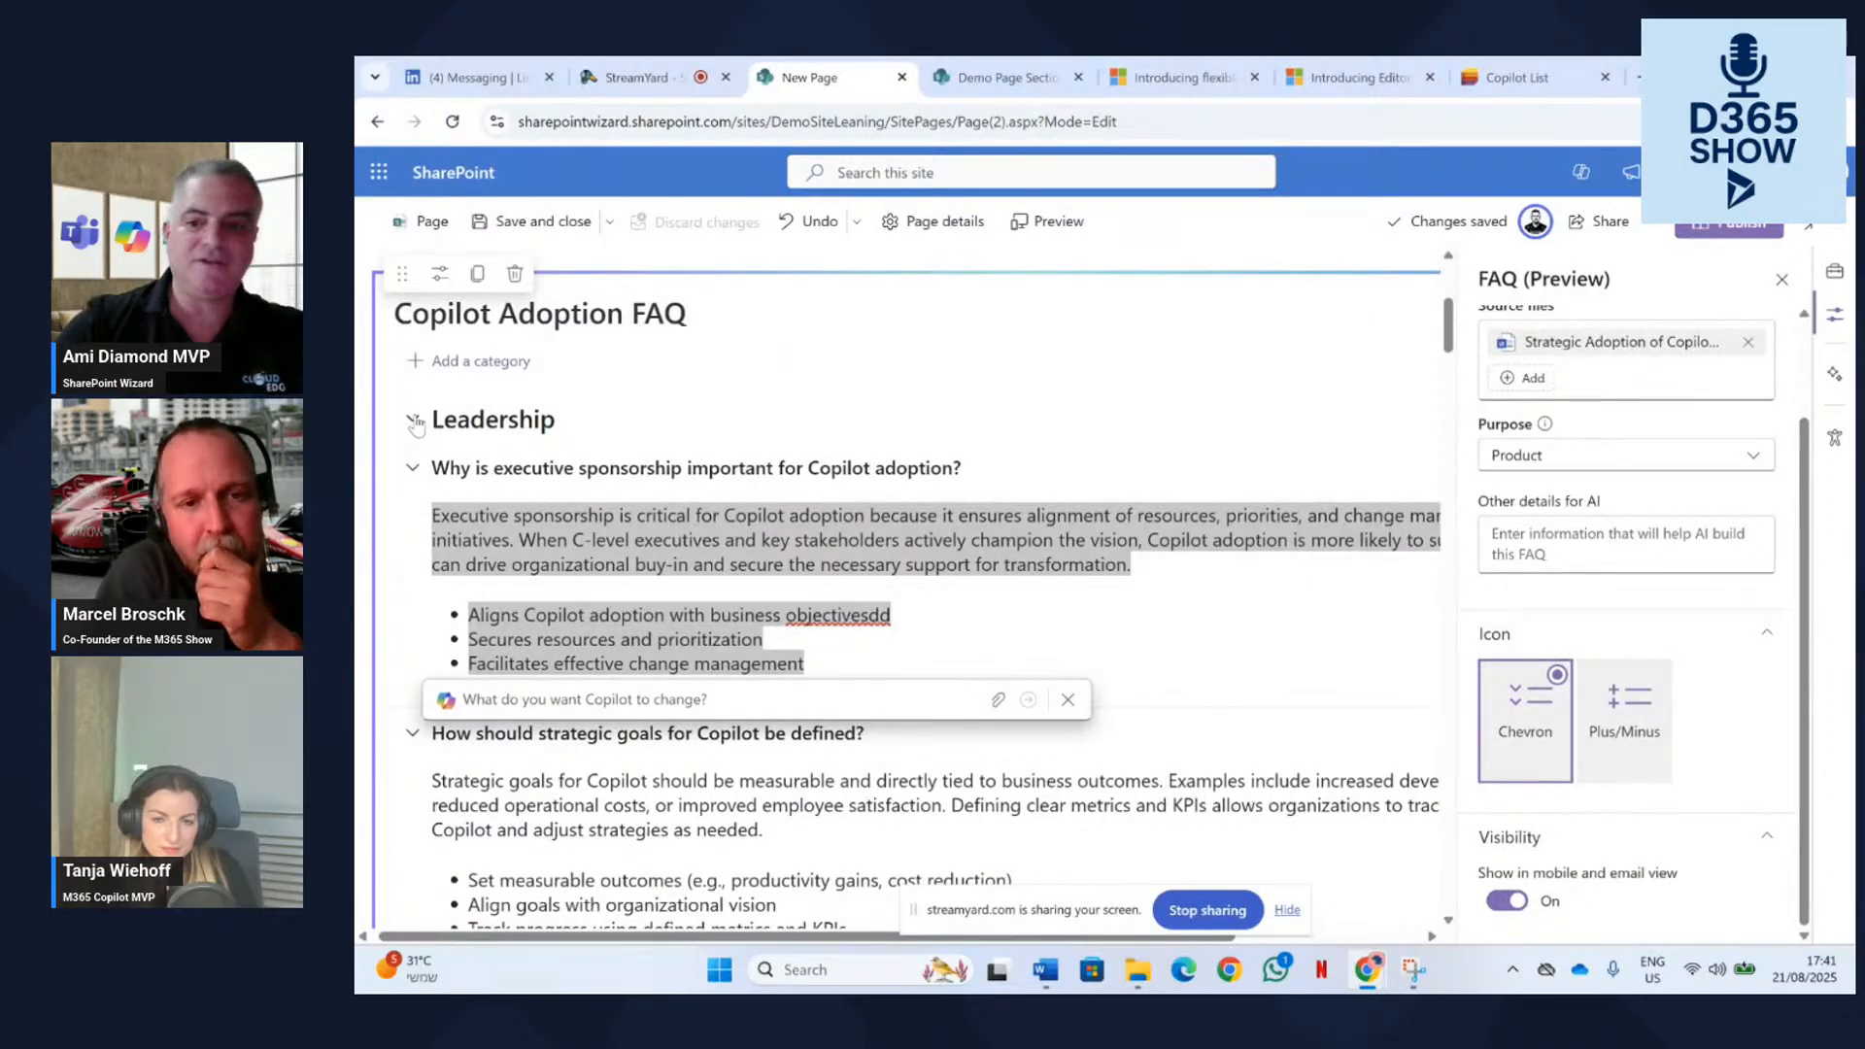
click(1627, 724)
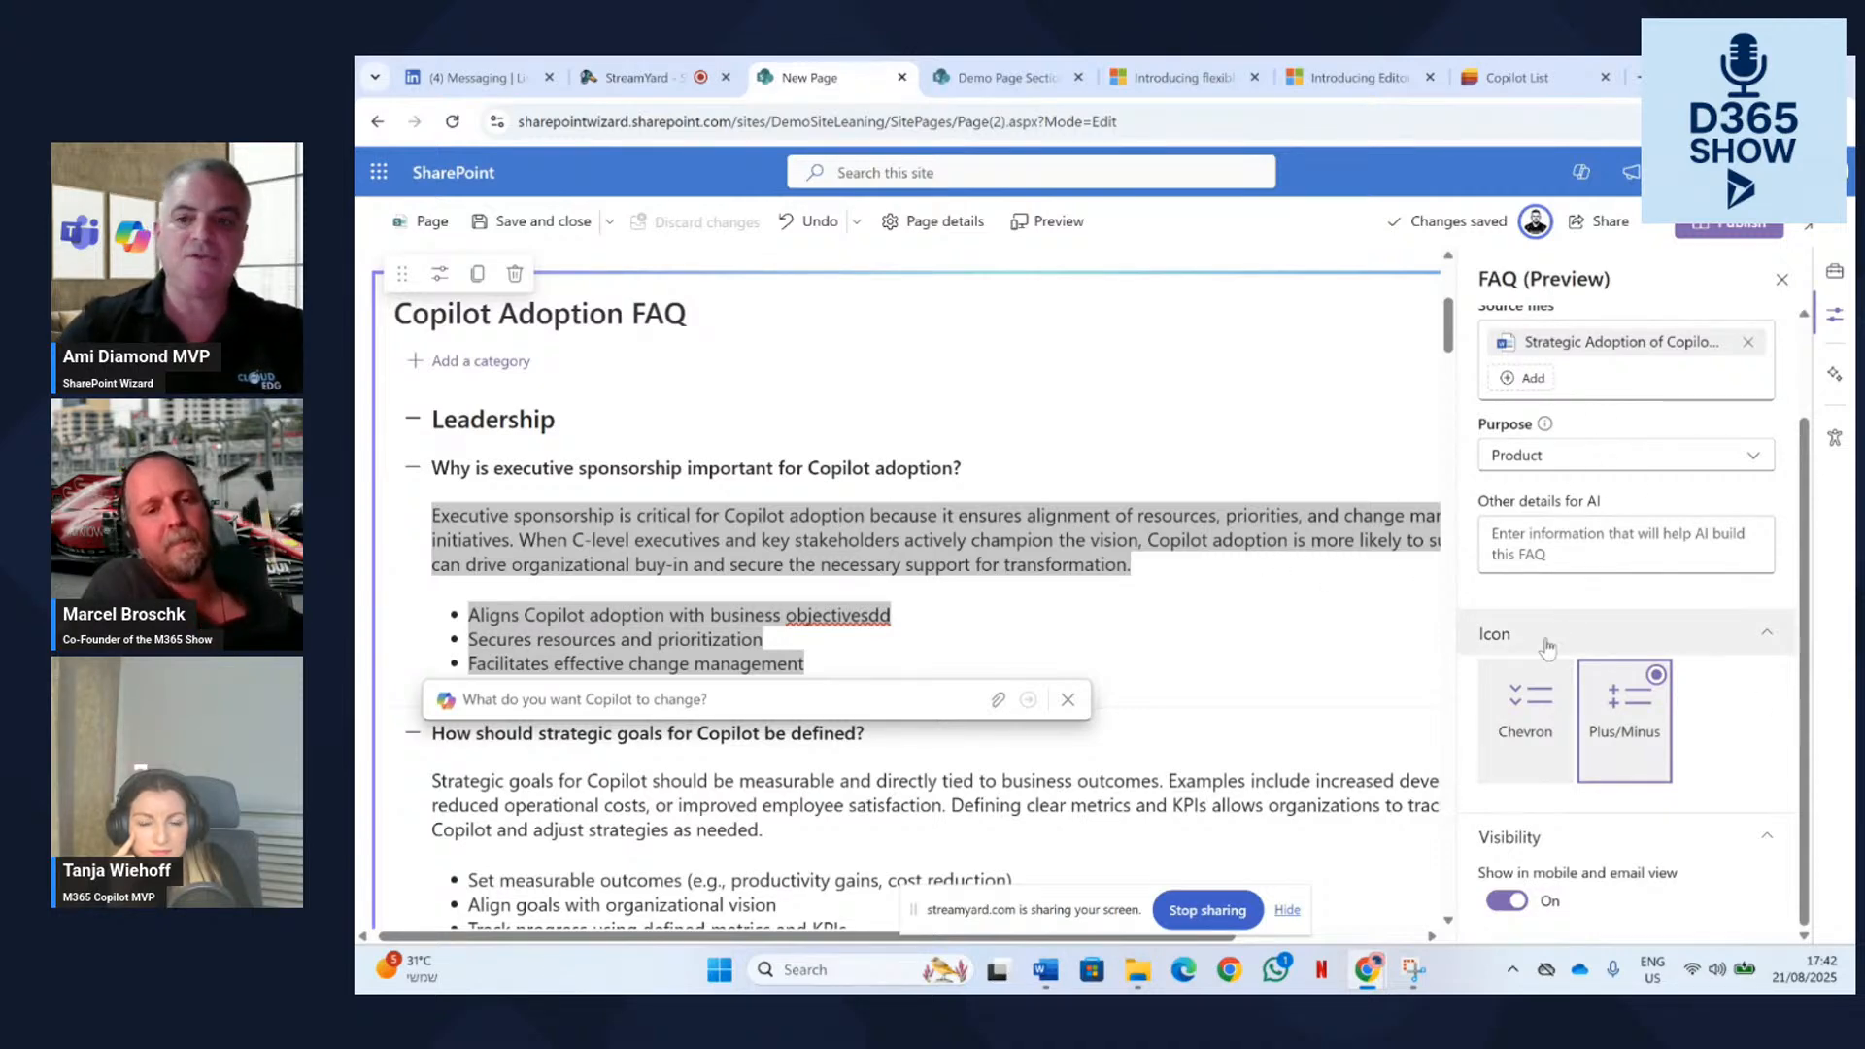
scroll(1520, 641, up, 1)
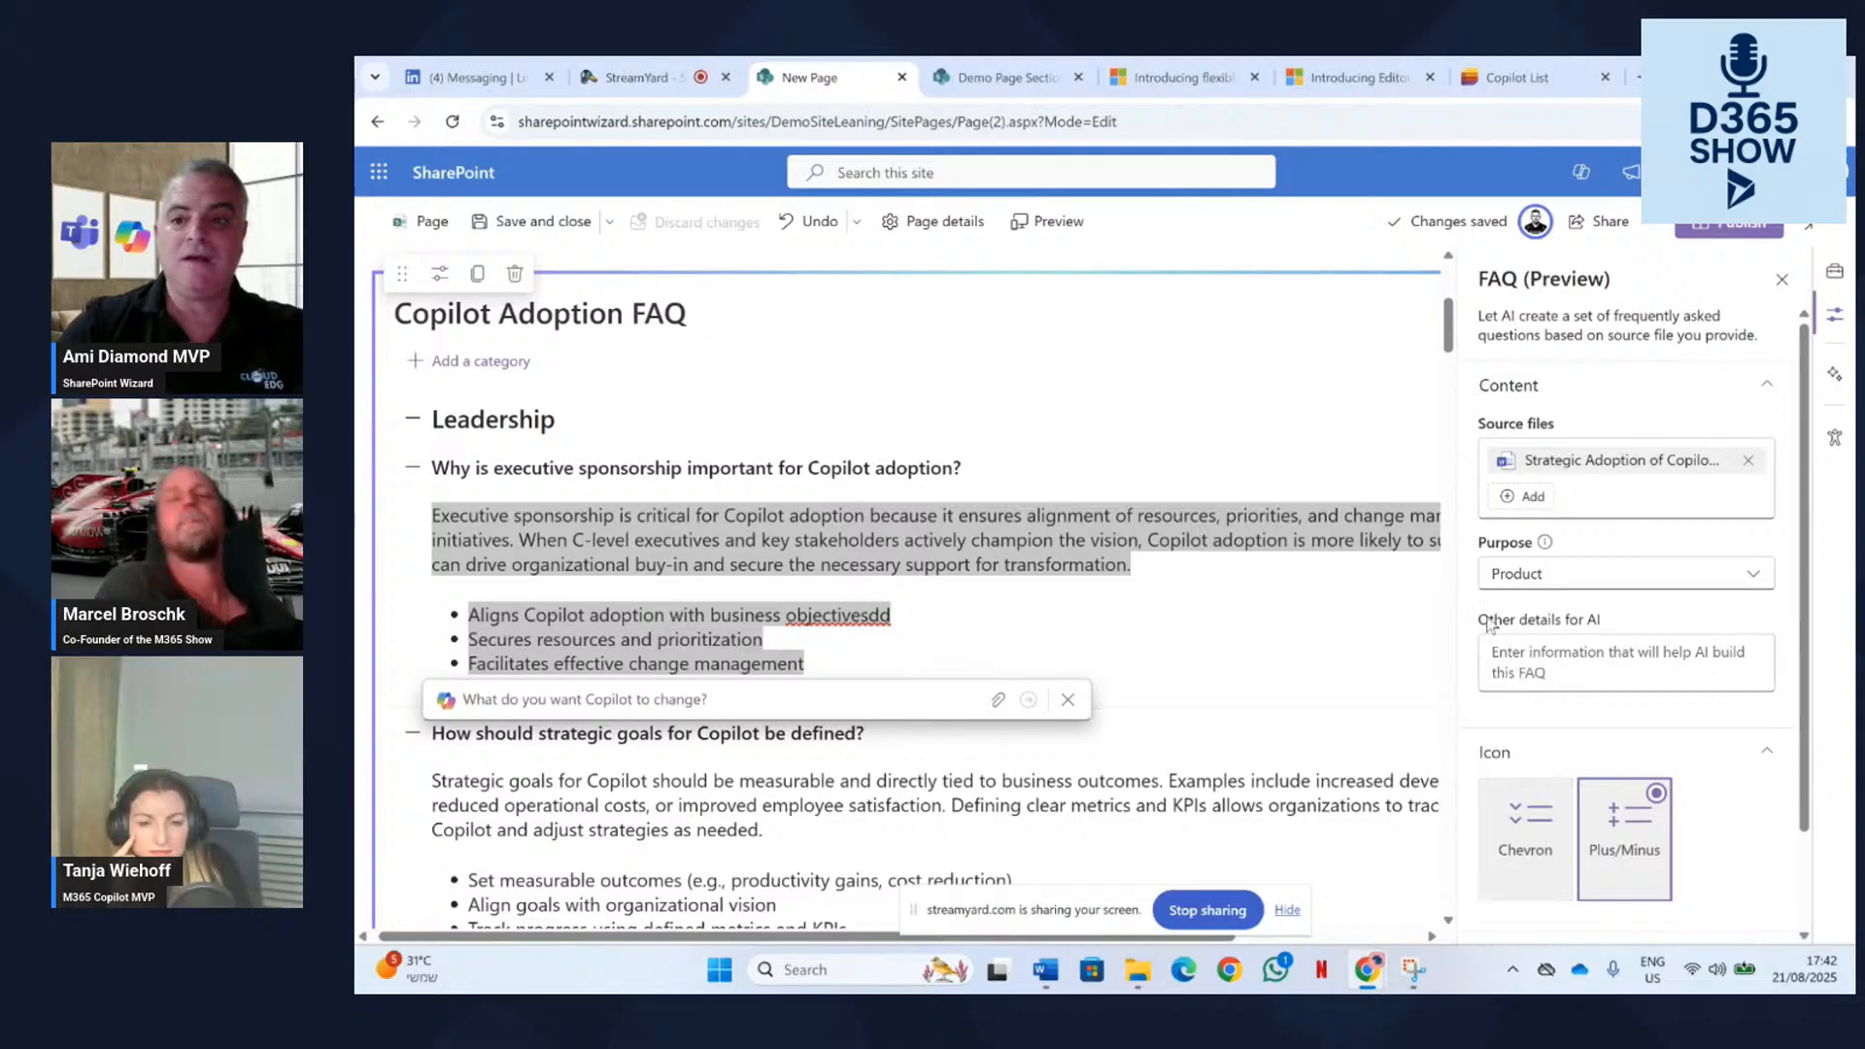
scroll(1486, 618, down, 1)
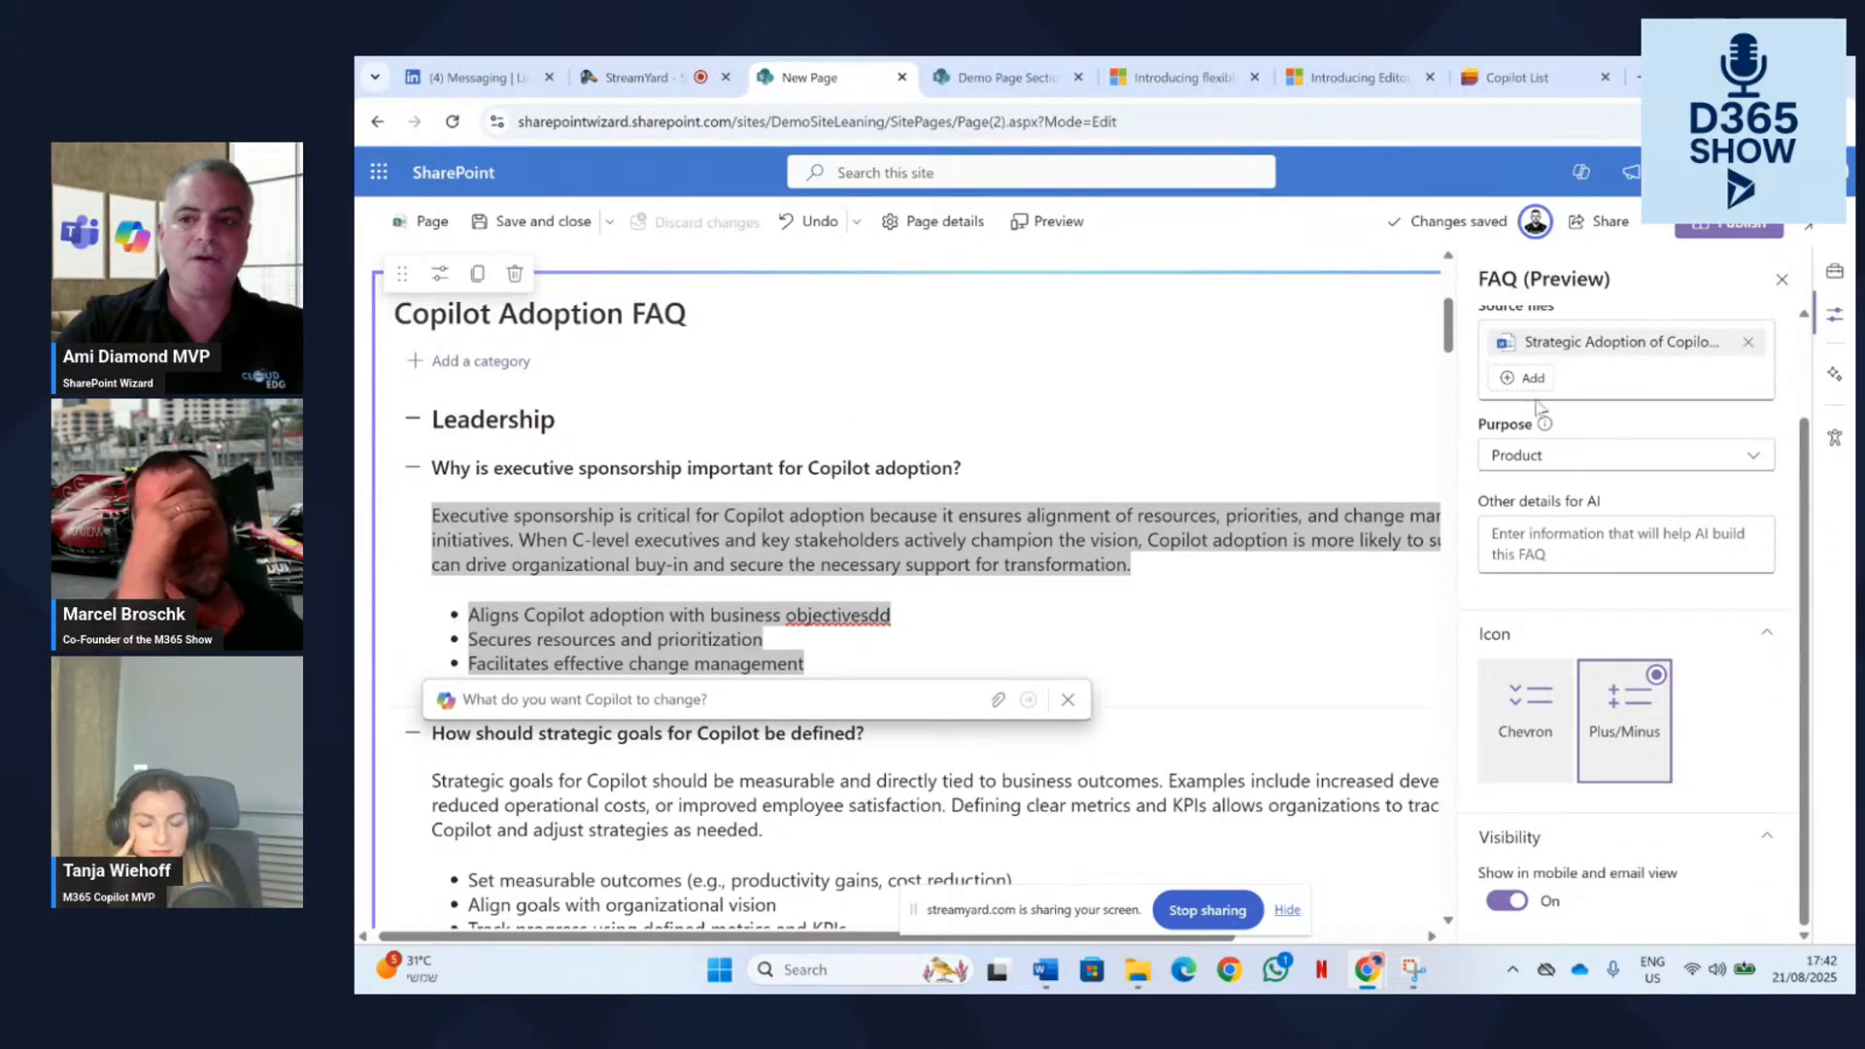
Give the page the title "ssss", publish it and dismiss the suggestions for helping others find the page.
click(1718, 225)
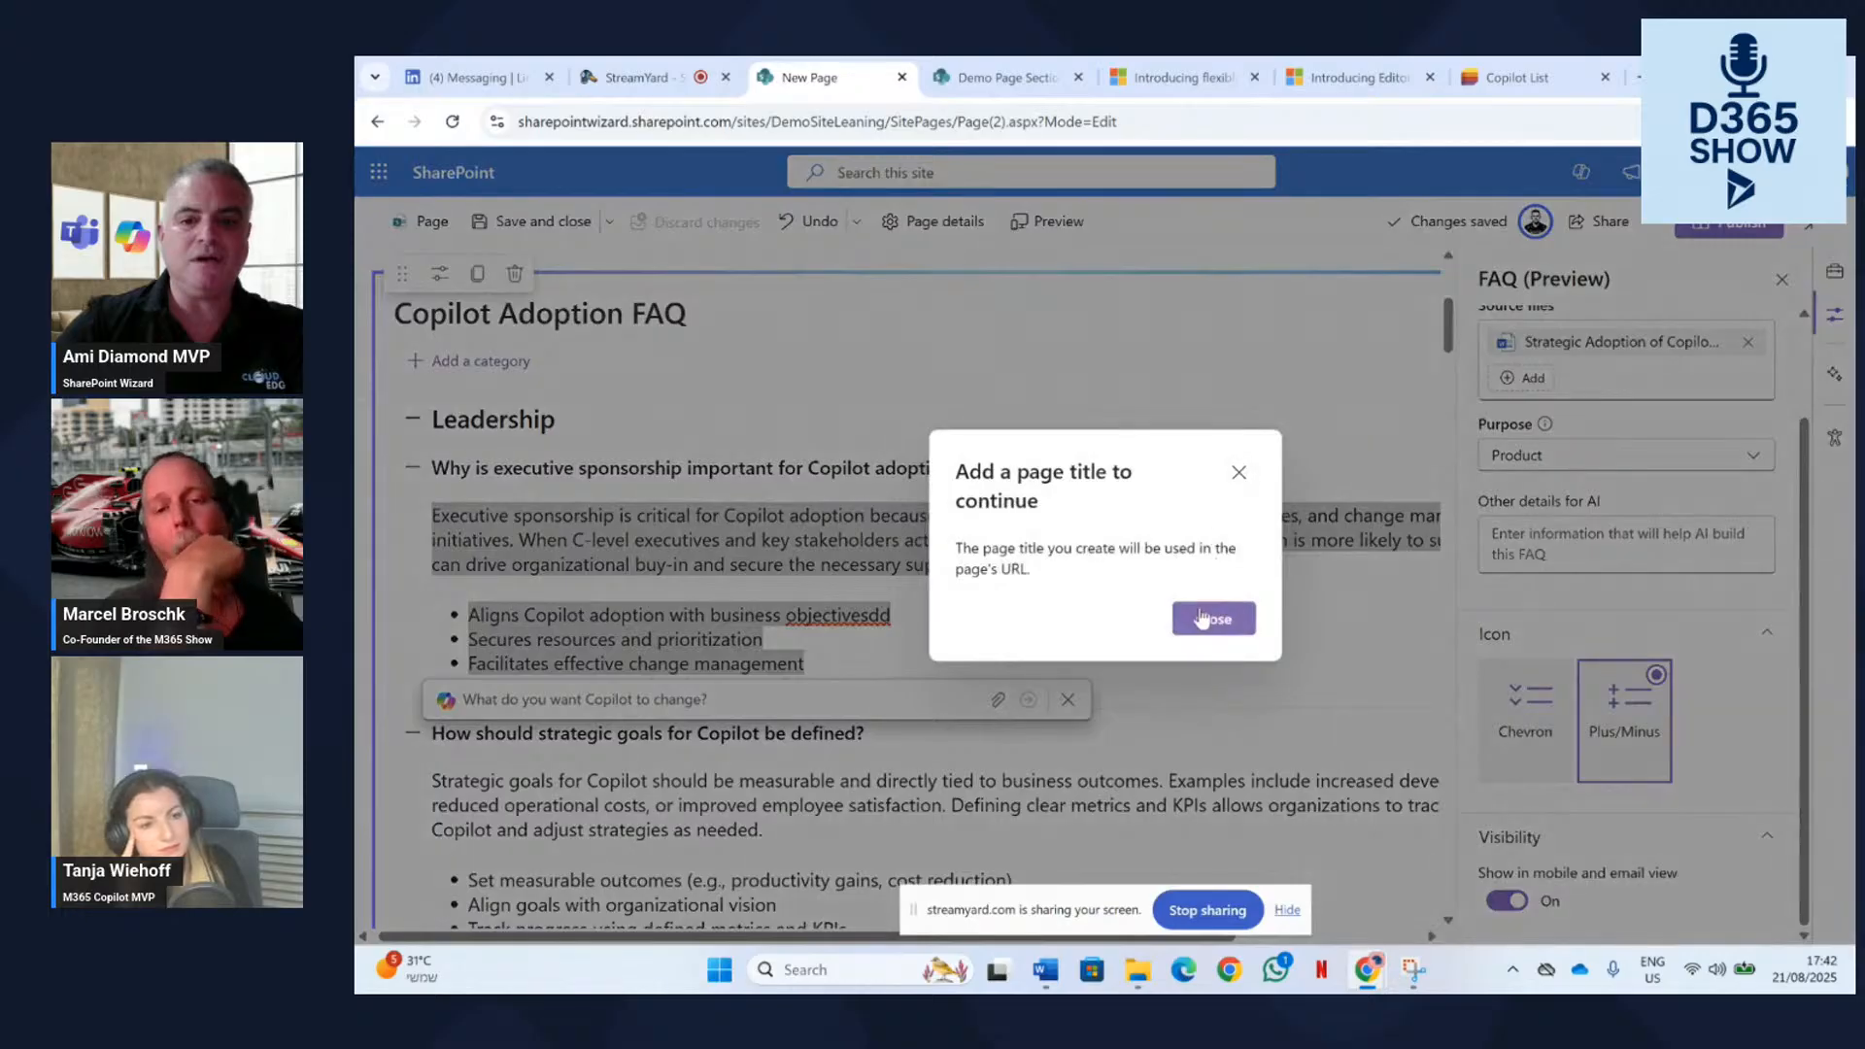
click(1207, 616)
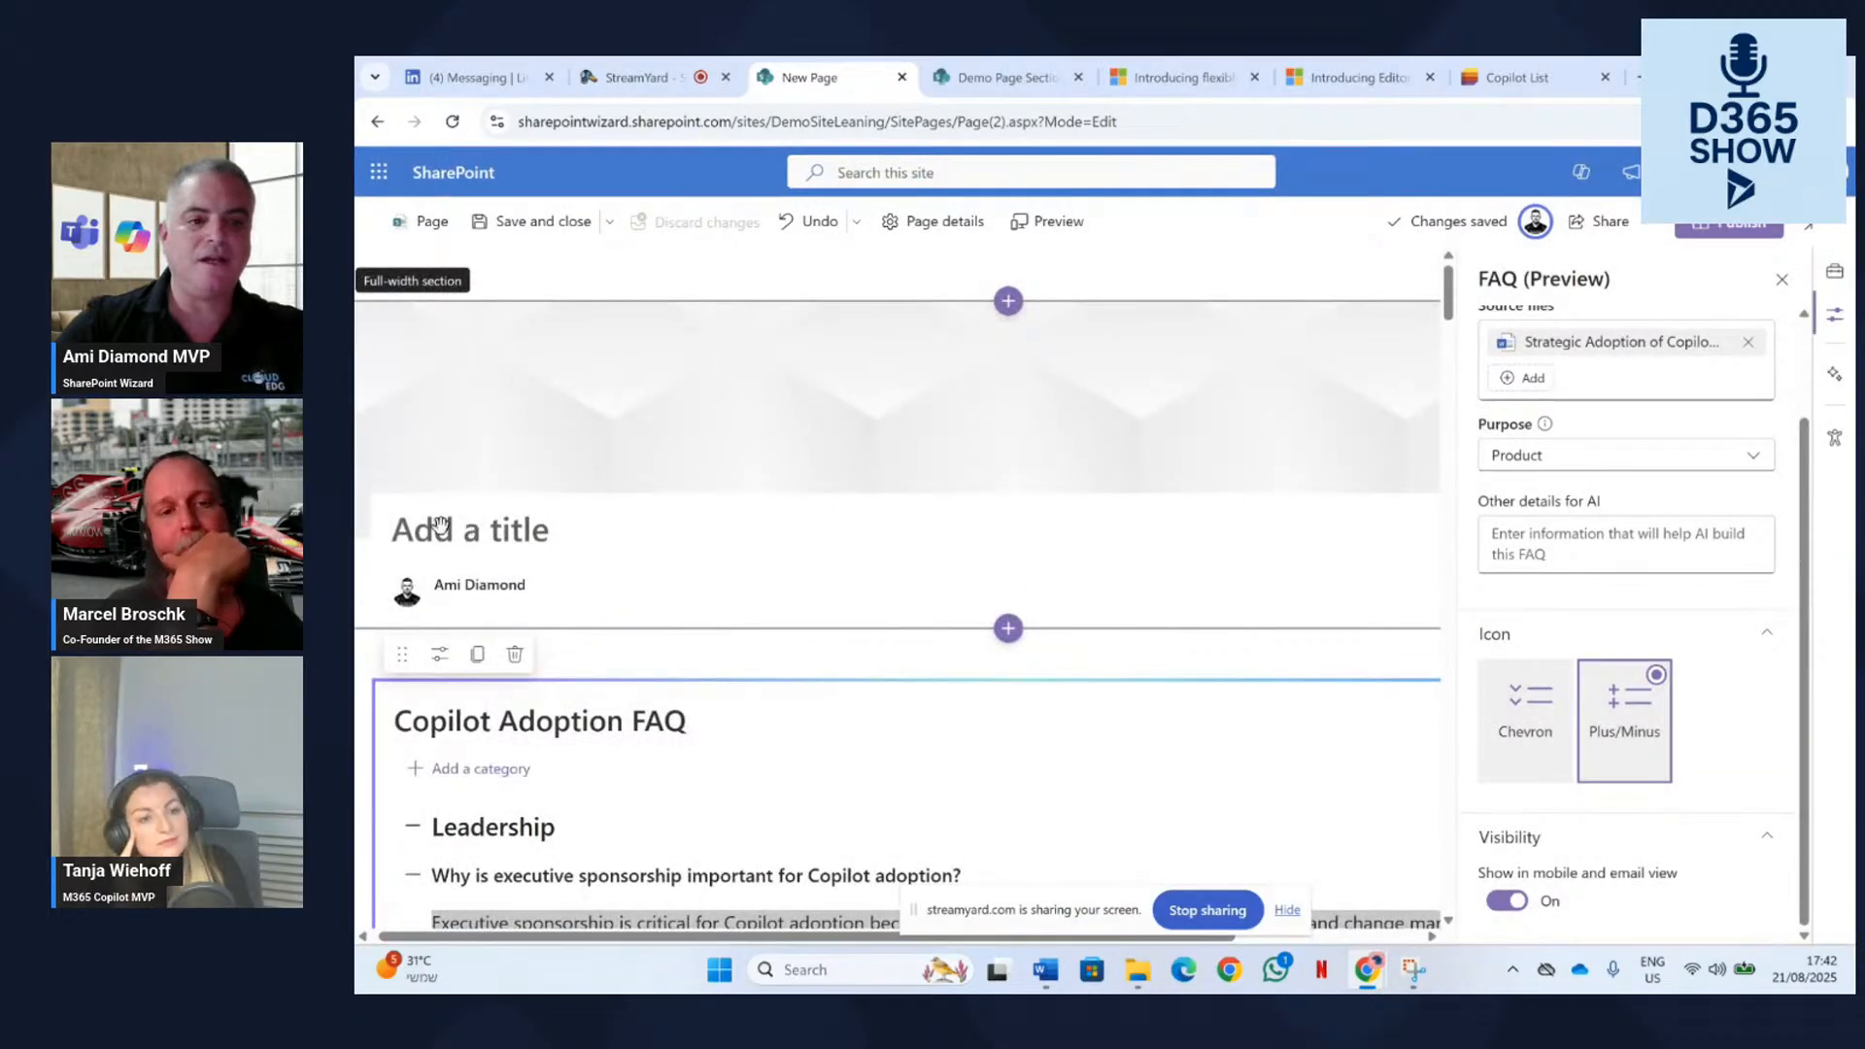
click(402, 531)
text(ssss)
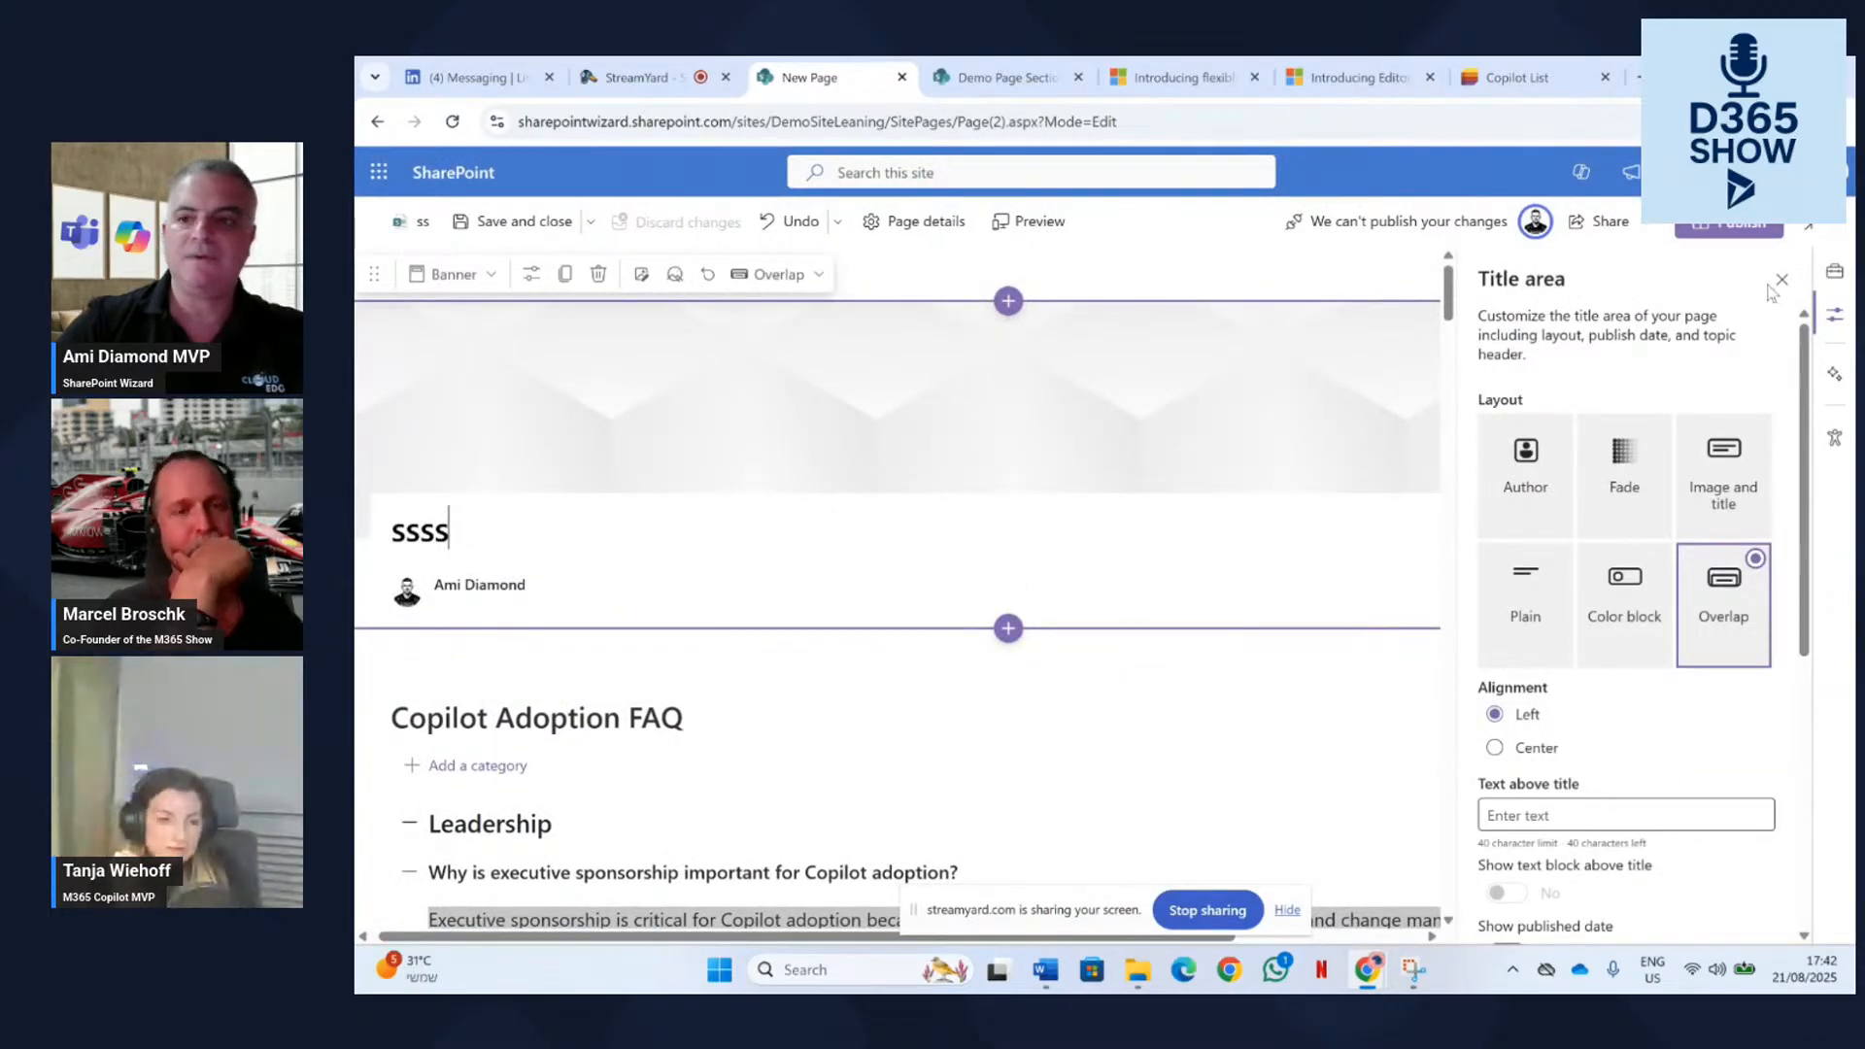
click(1728, 225)
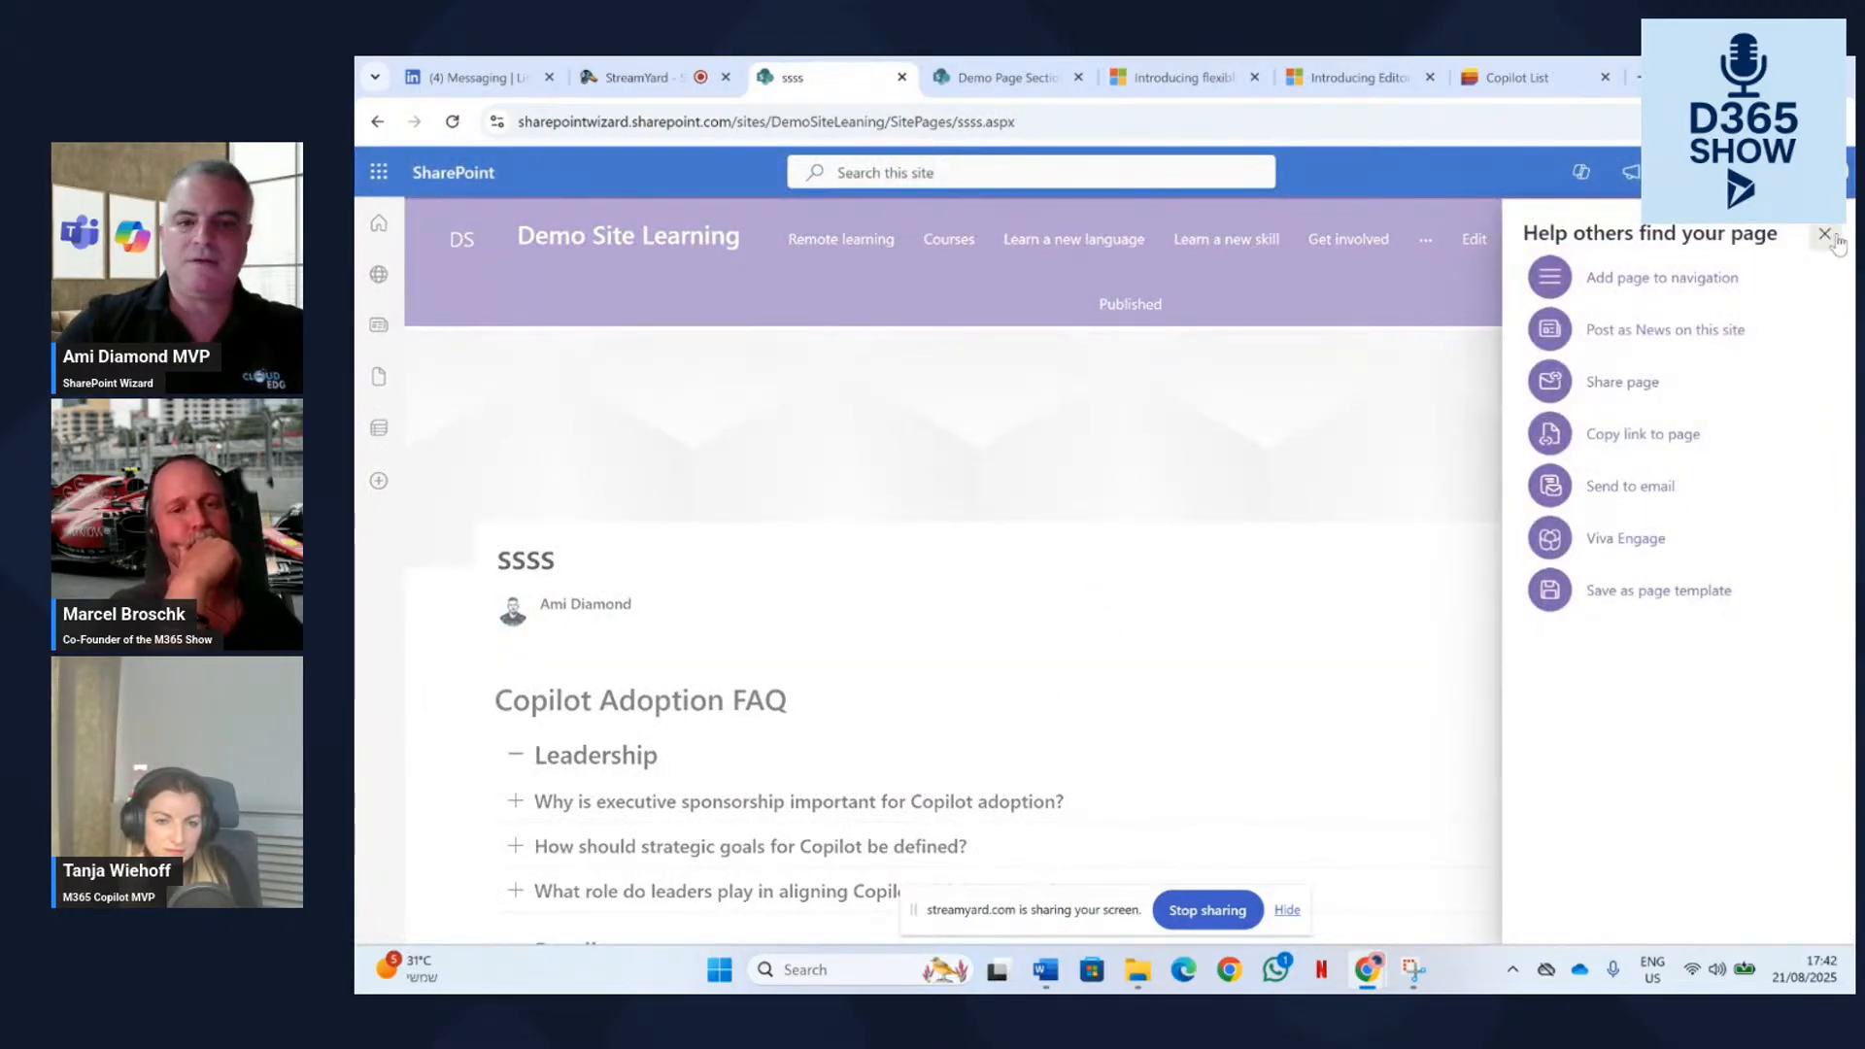
click(1826, 236)
Collapse every FAQ category from Leadership to Scaling on the published page, and expand and collapse Leadership once more.
scroll(719, 541, down, 2)
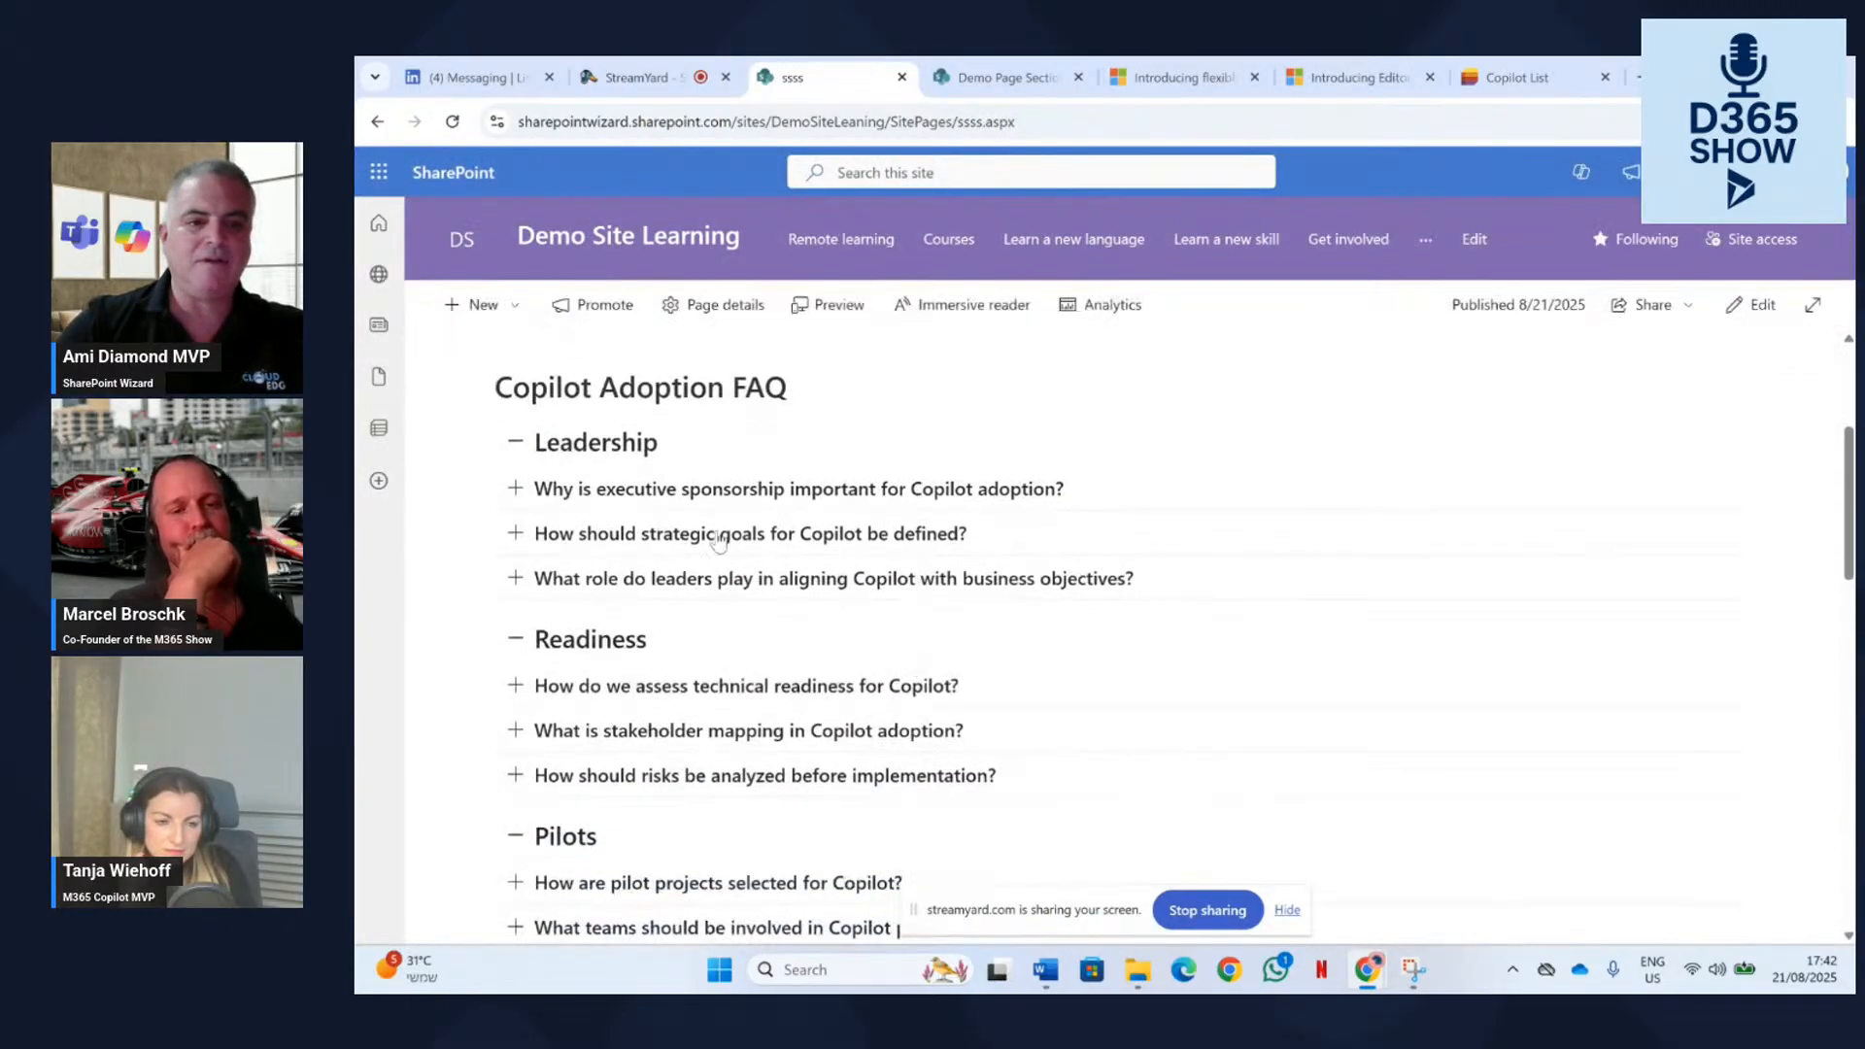
click(529, 447)
click(516, 492)
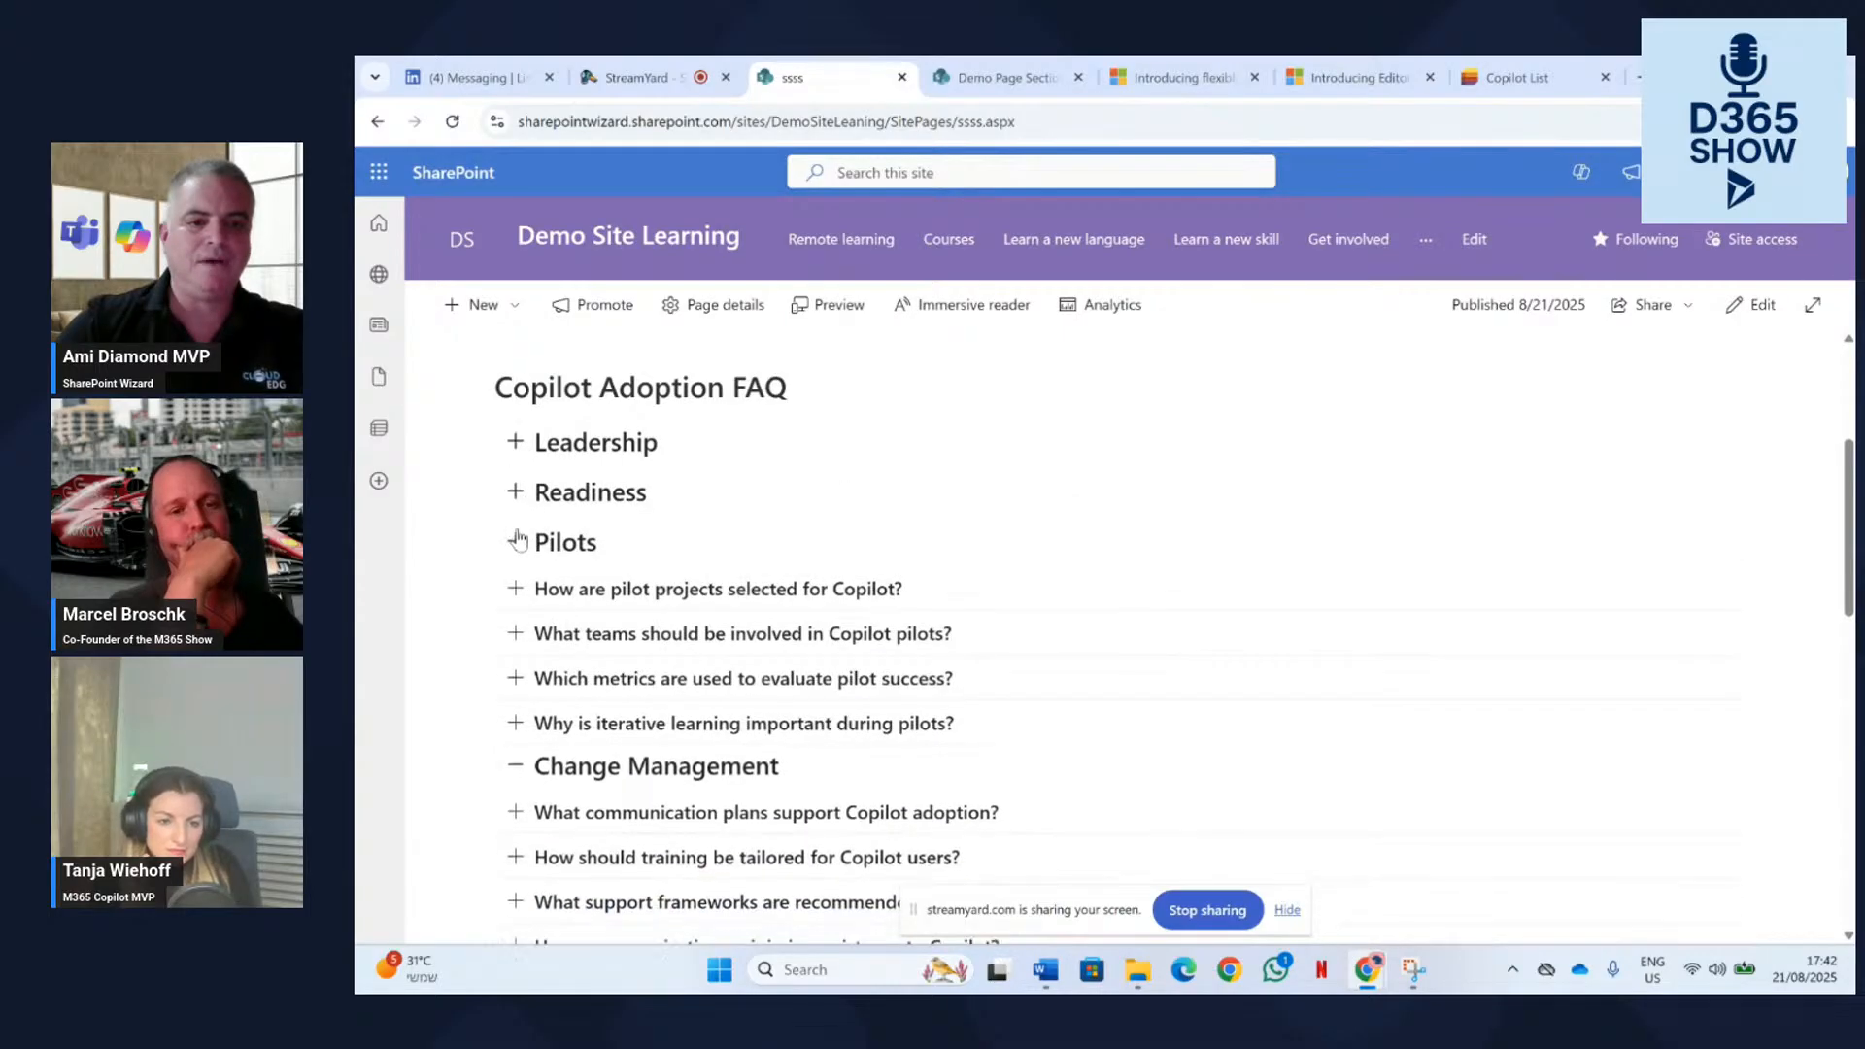
click(518, 541)
click(517, 592)
click(517, 641)
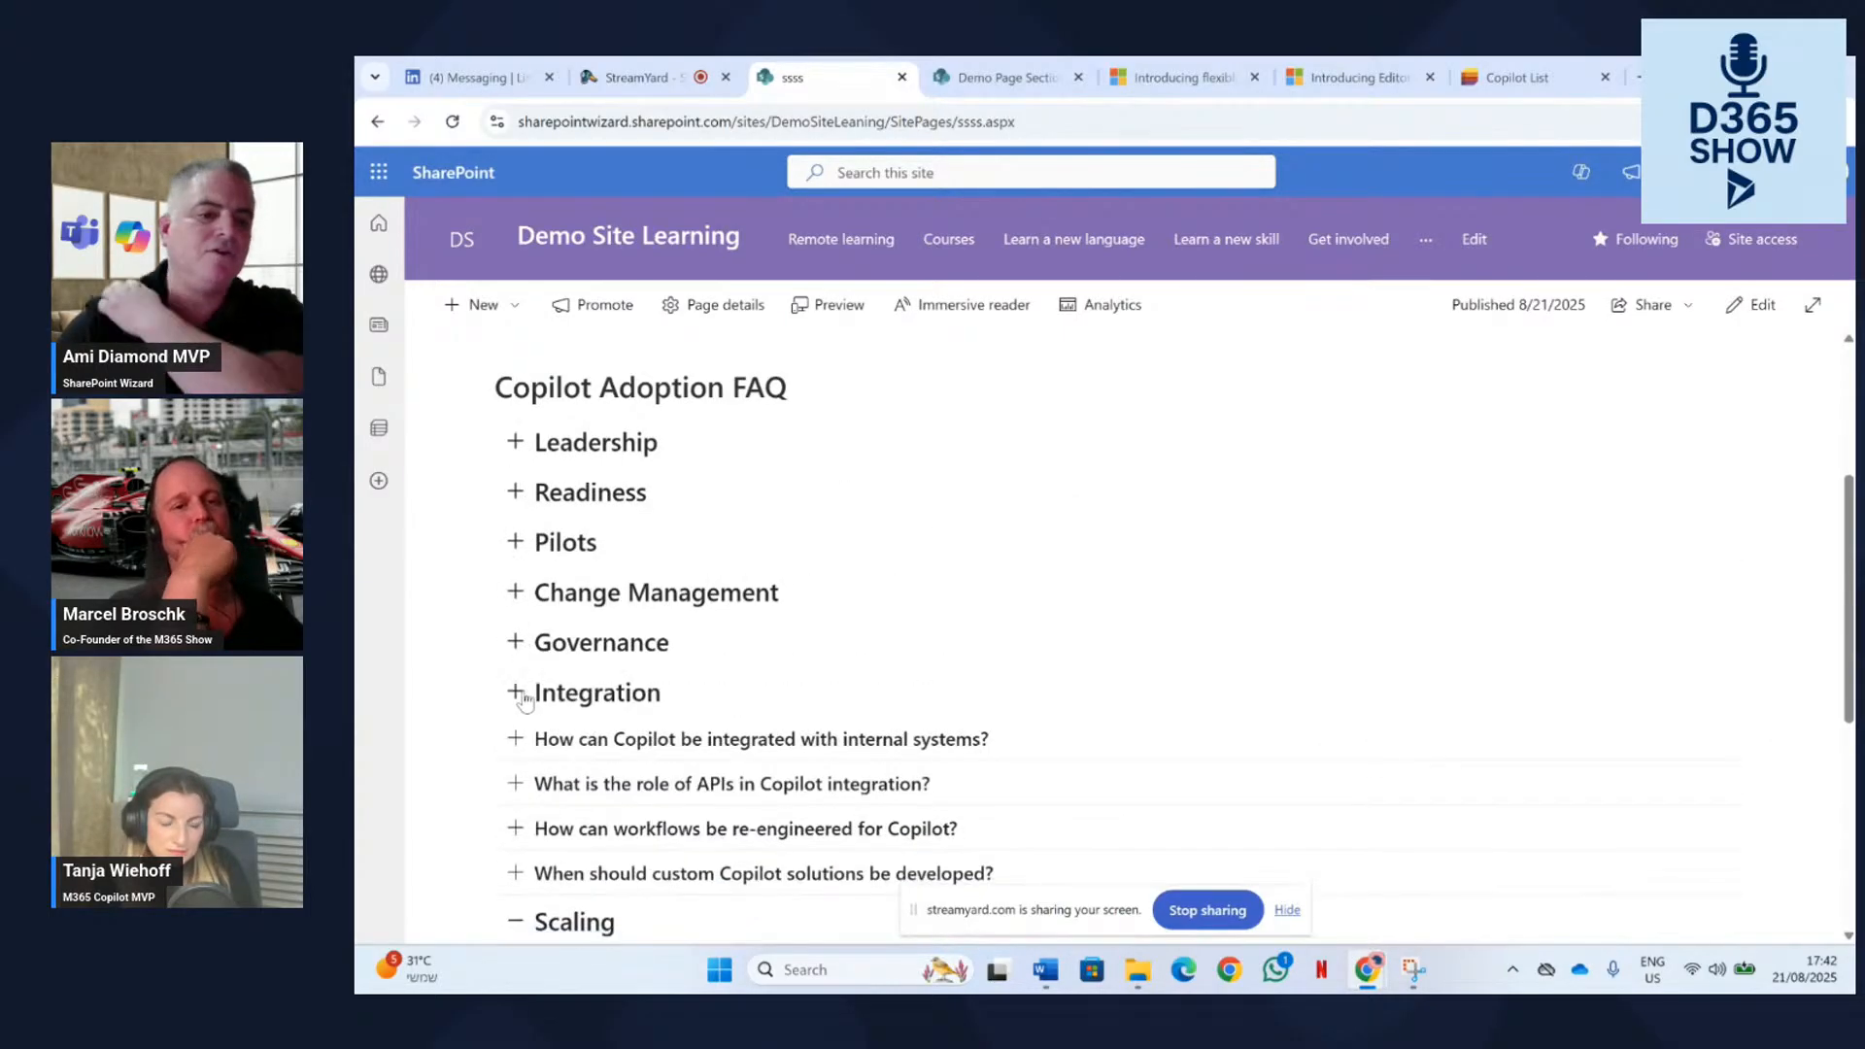
click(517, 693)
click(516, 742)
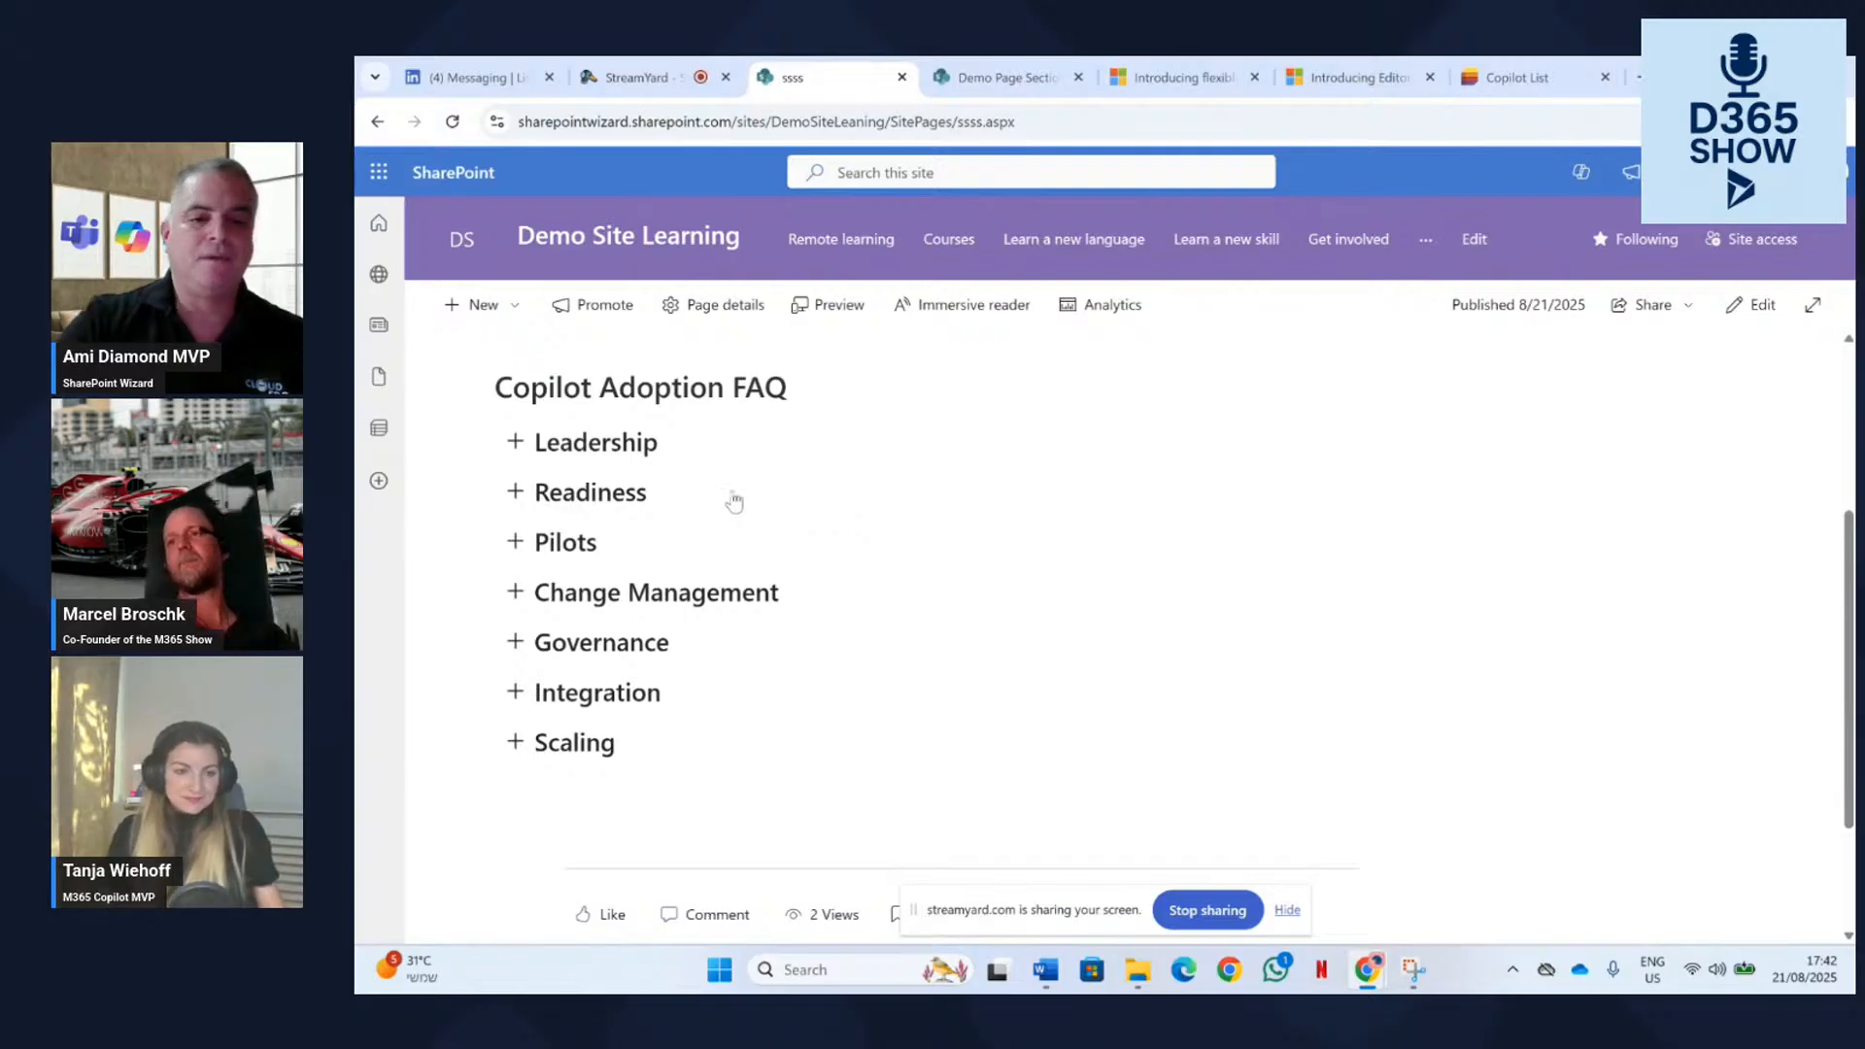
click(515, 443)
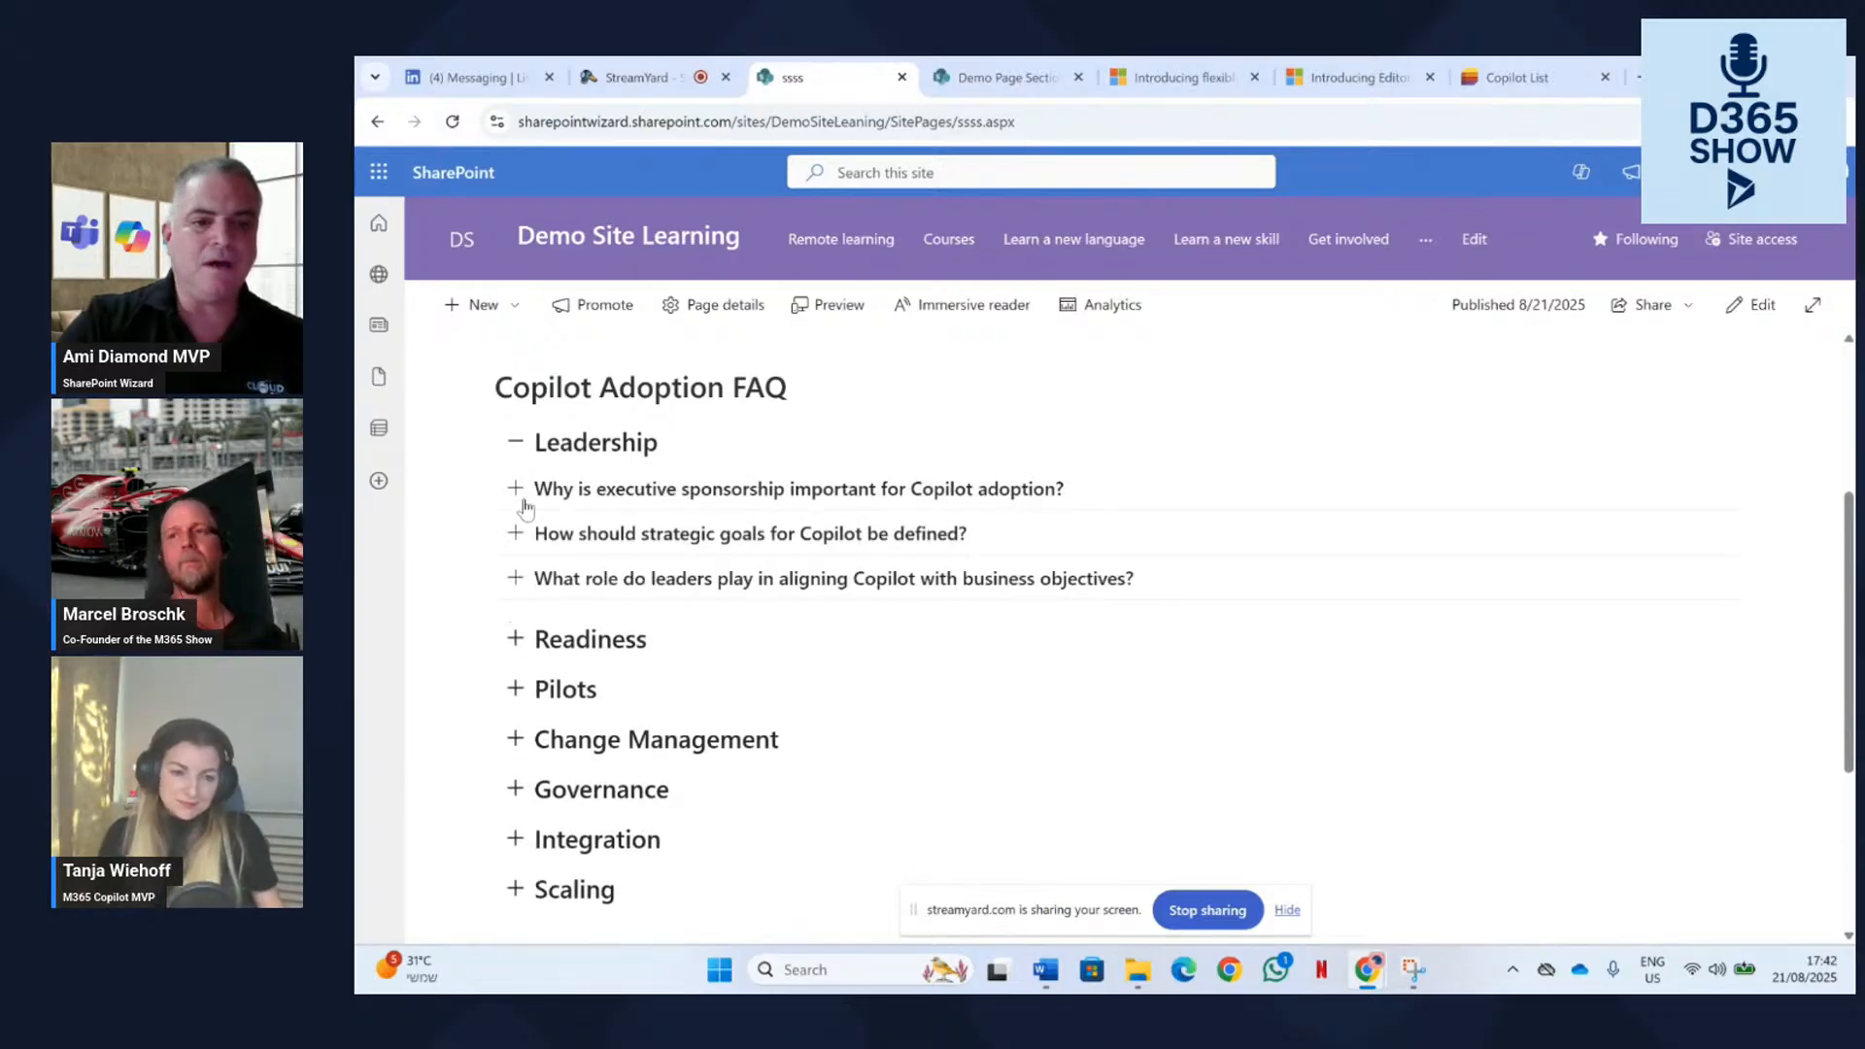
click(514, 447)
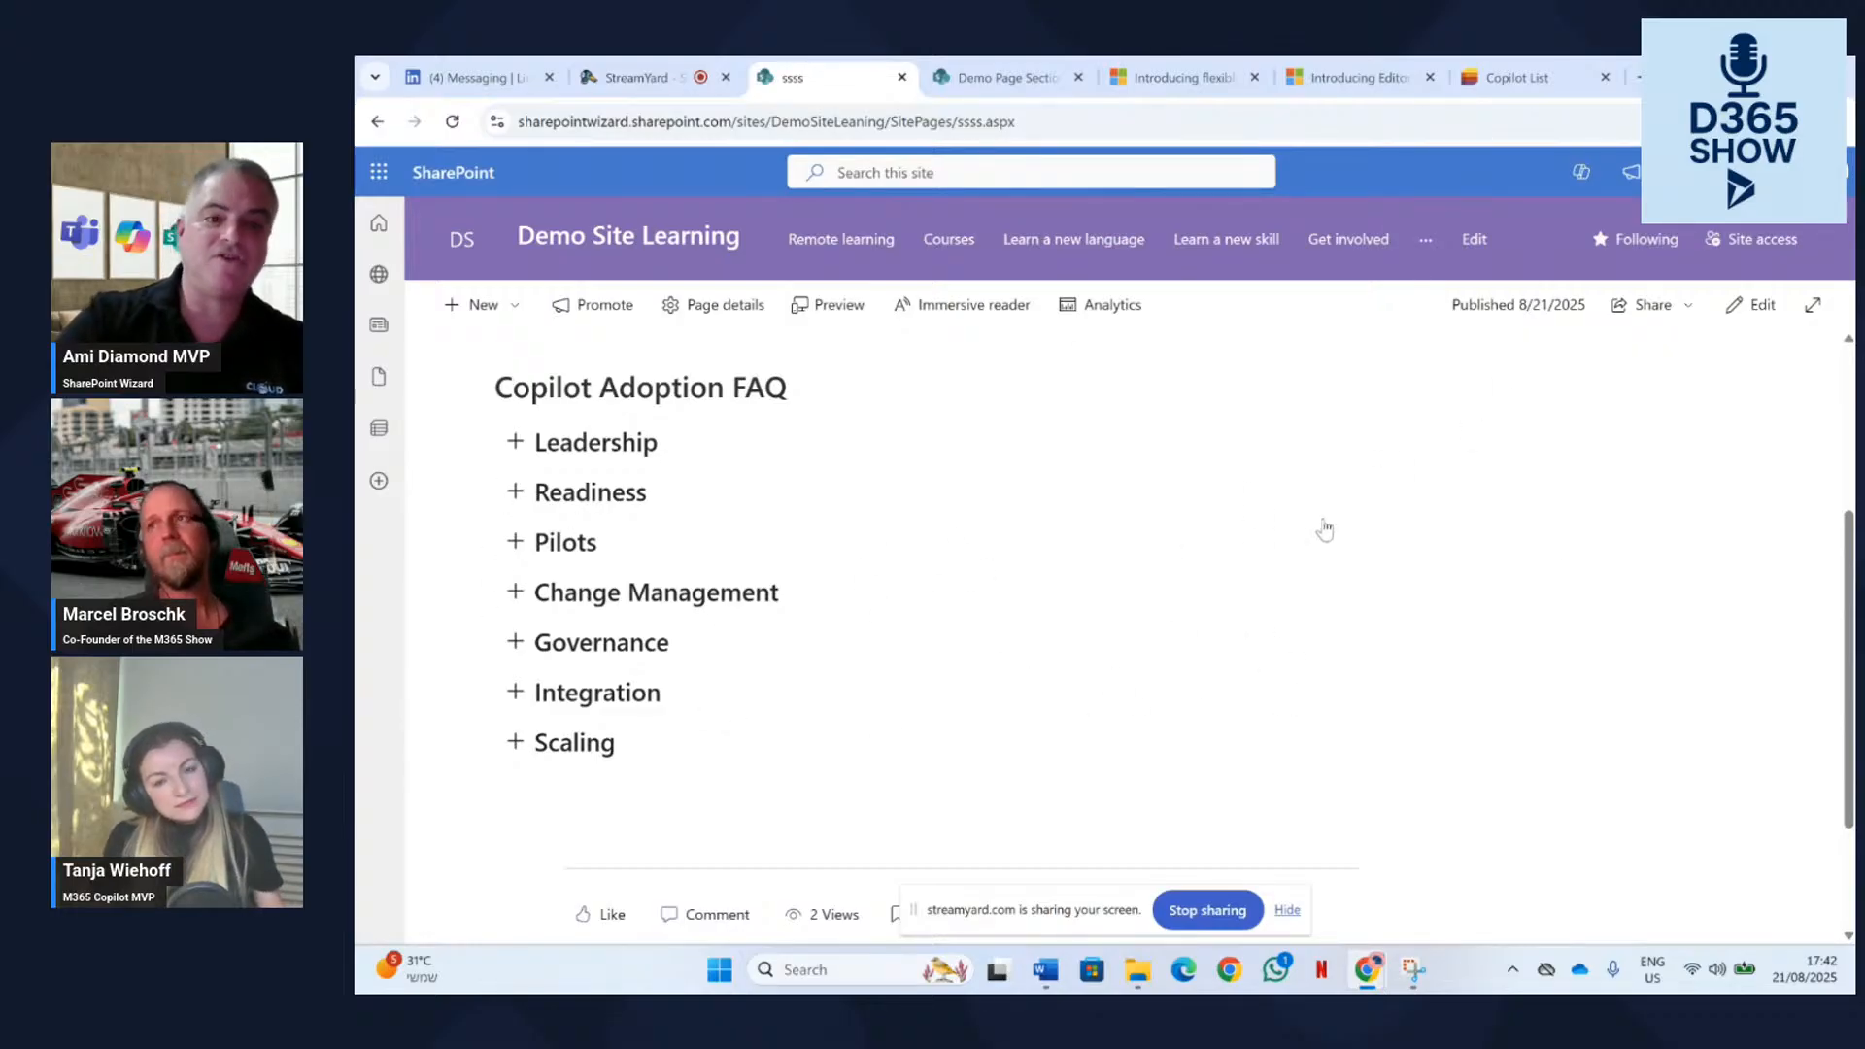
Reopen the published page for editing and show the properties of the section containing the FAQ.
click(1756, 305)
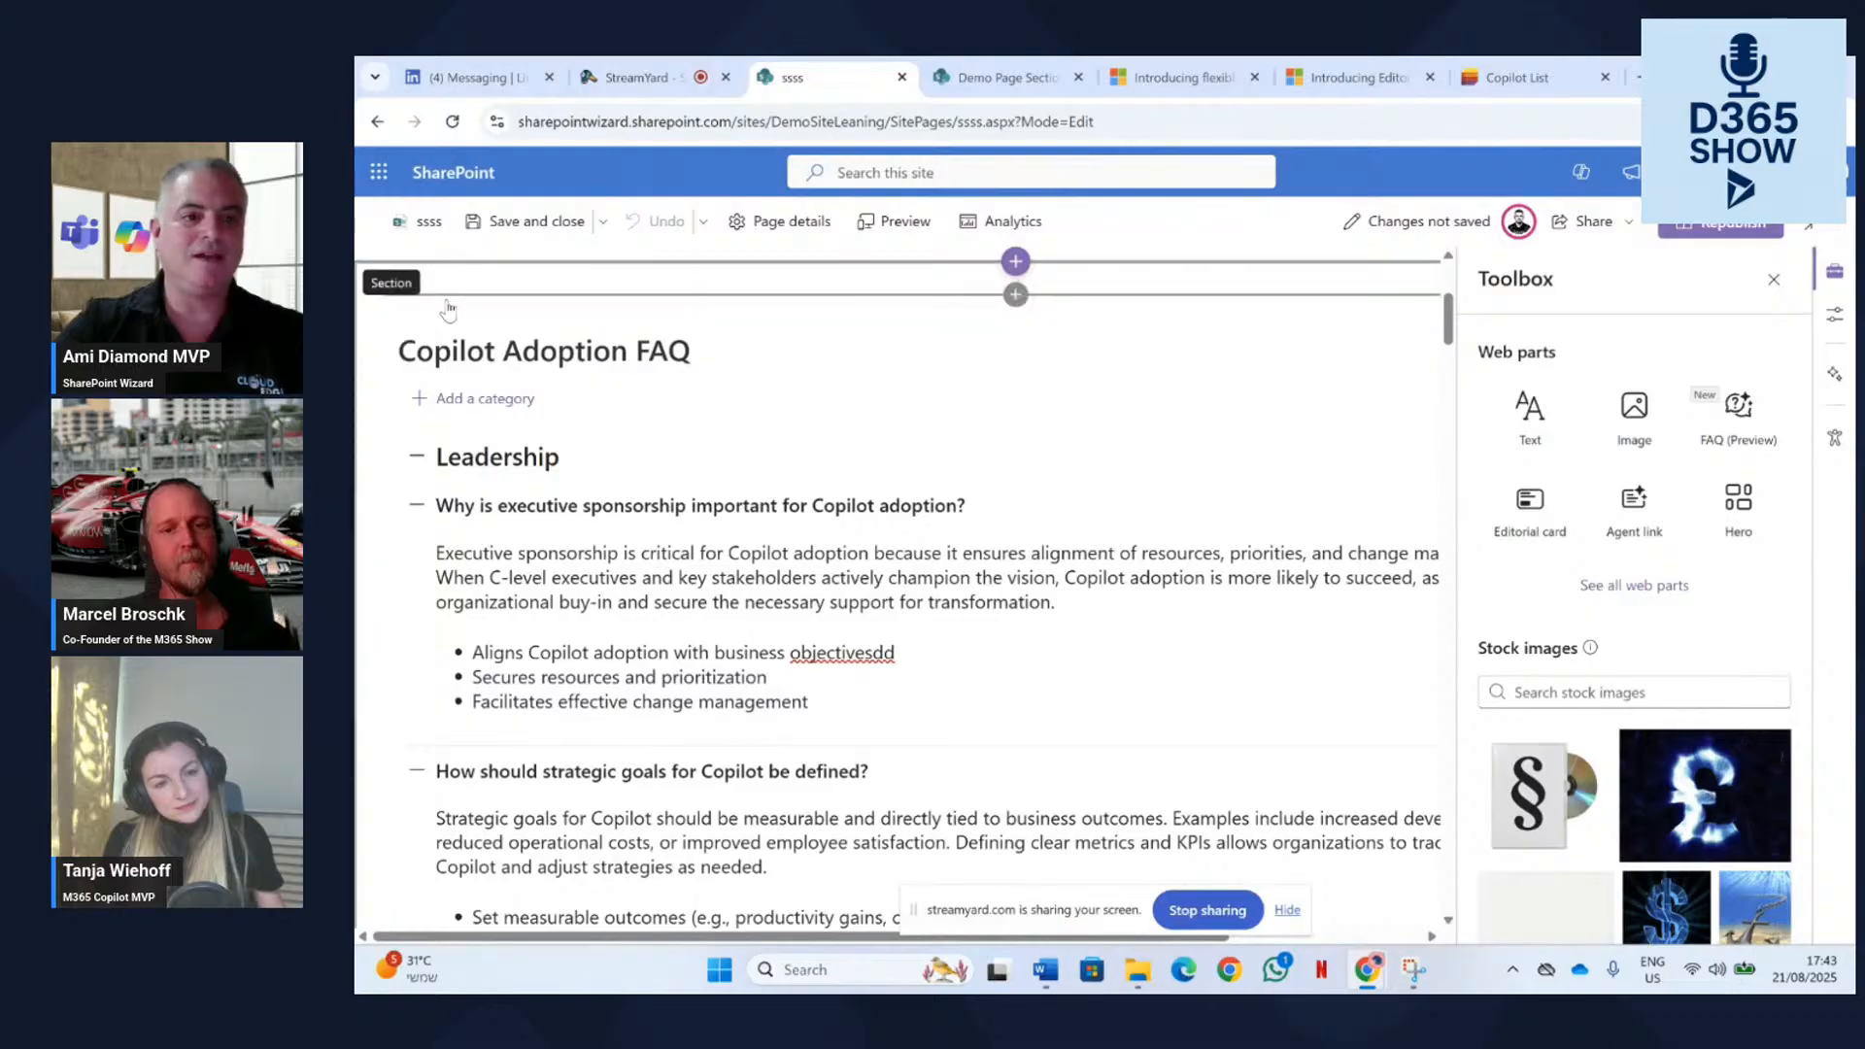
click(398, 282)
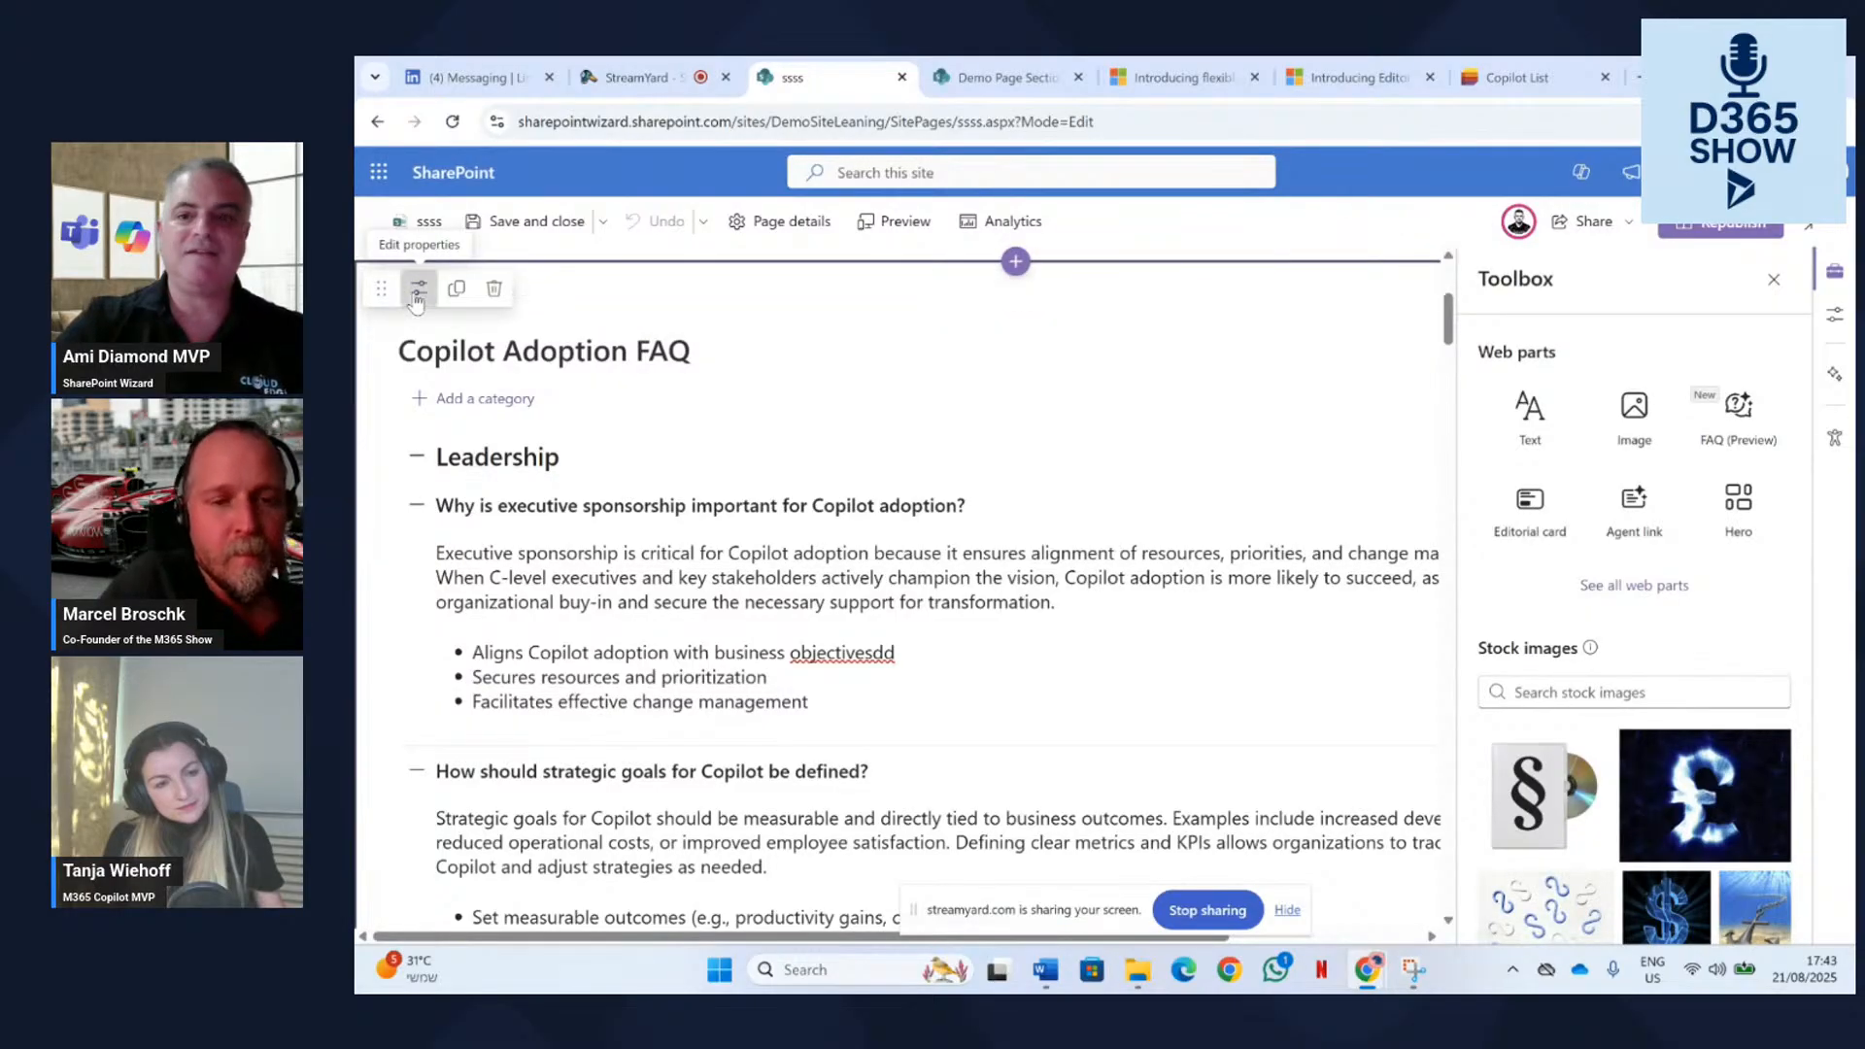
click(419, 289)
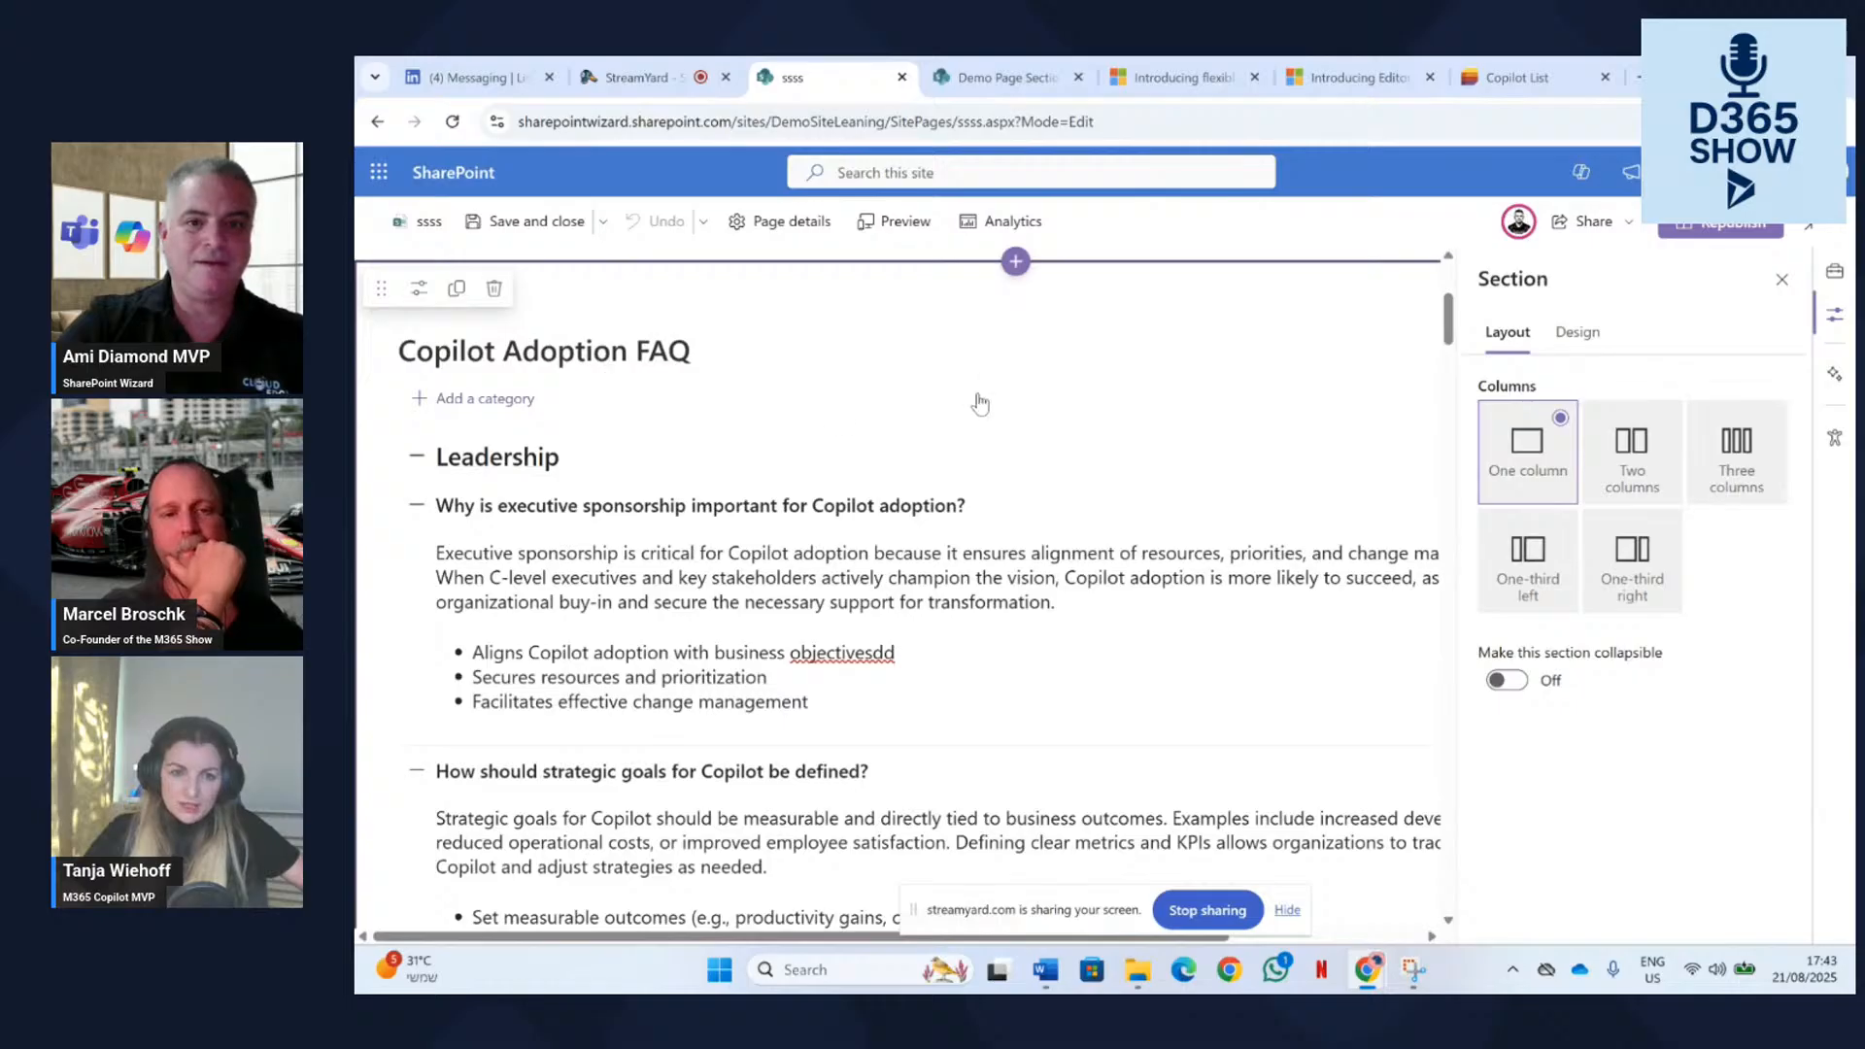
Try to make the FAQ section collapsible with its expand/collapse icon aligned to the right.
click(1504, 681)
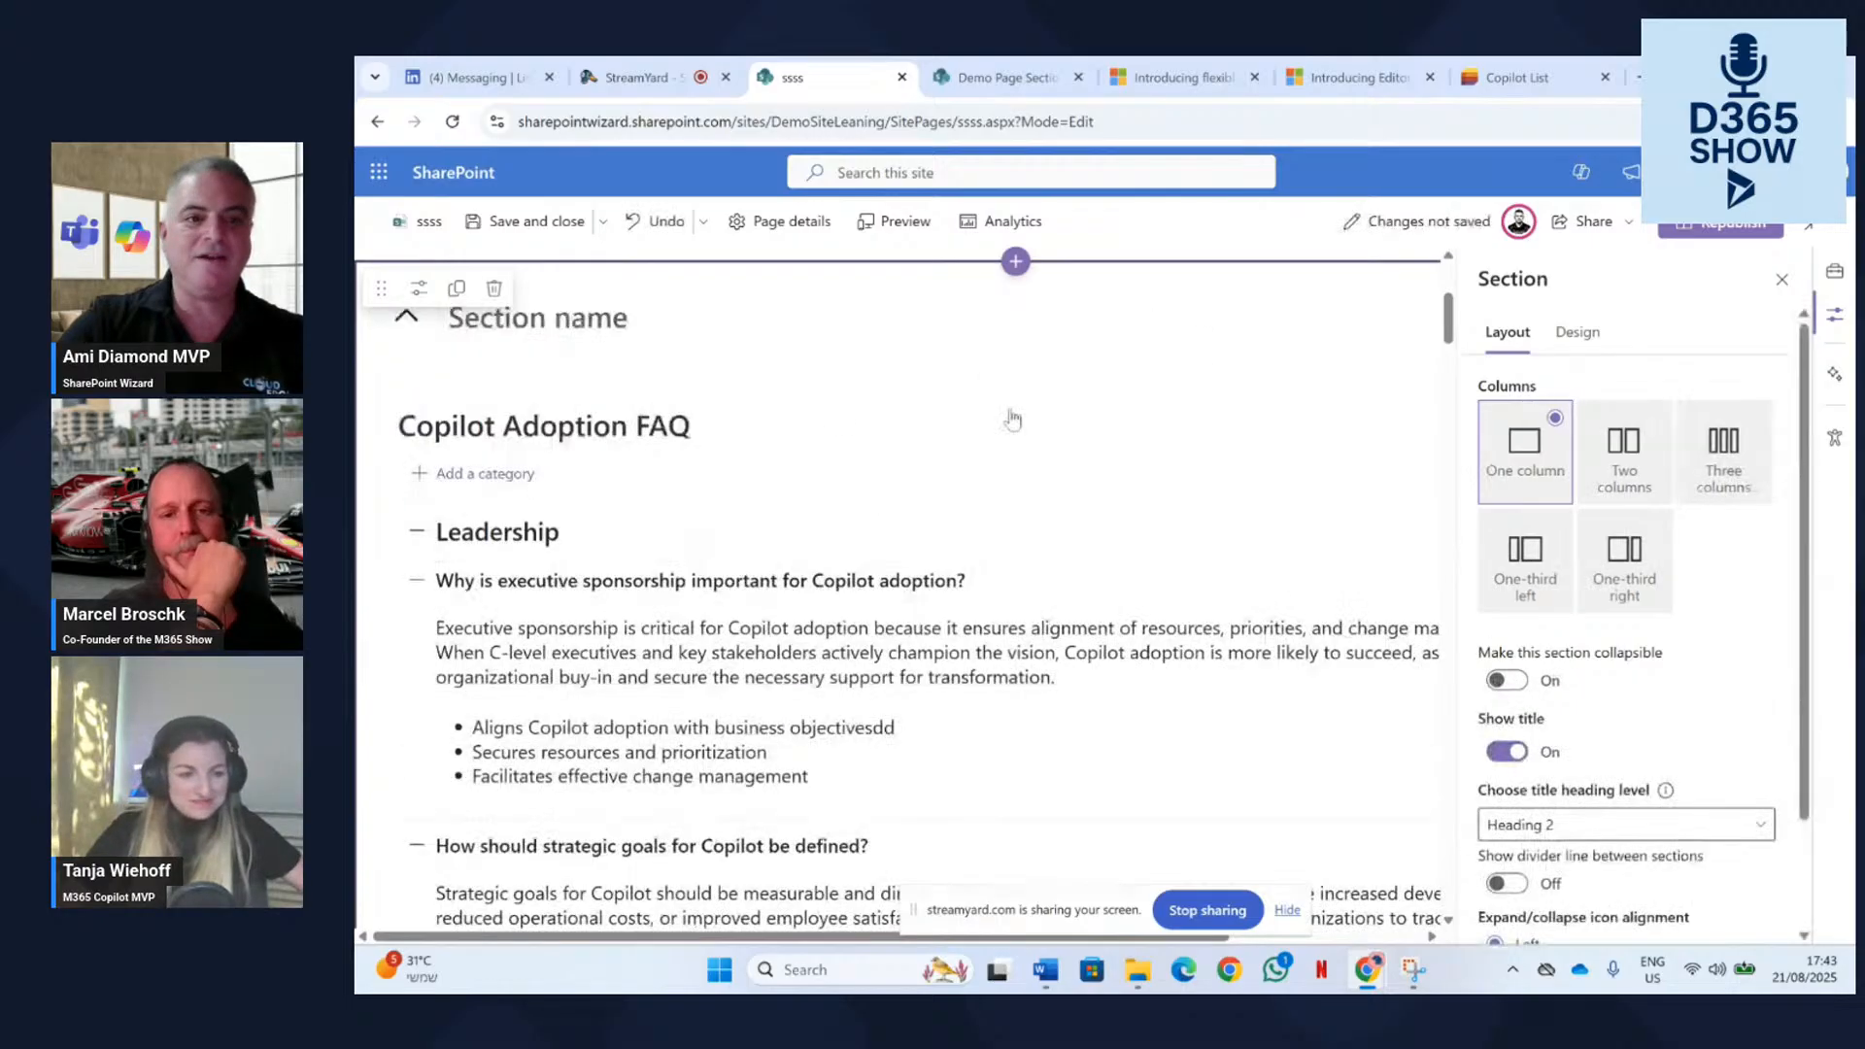
scroll(1598, 823, down, 2)
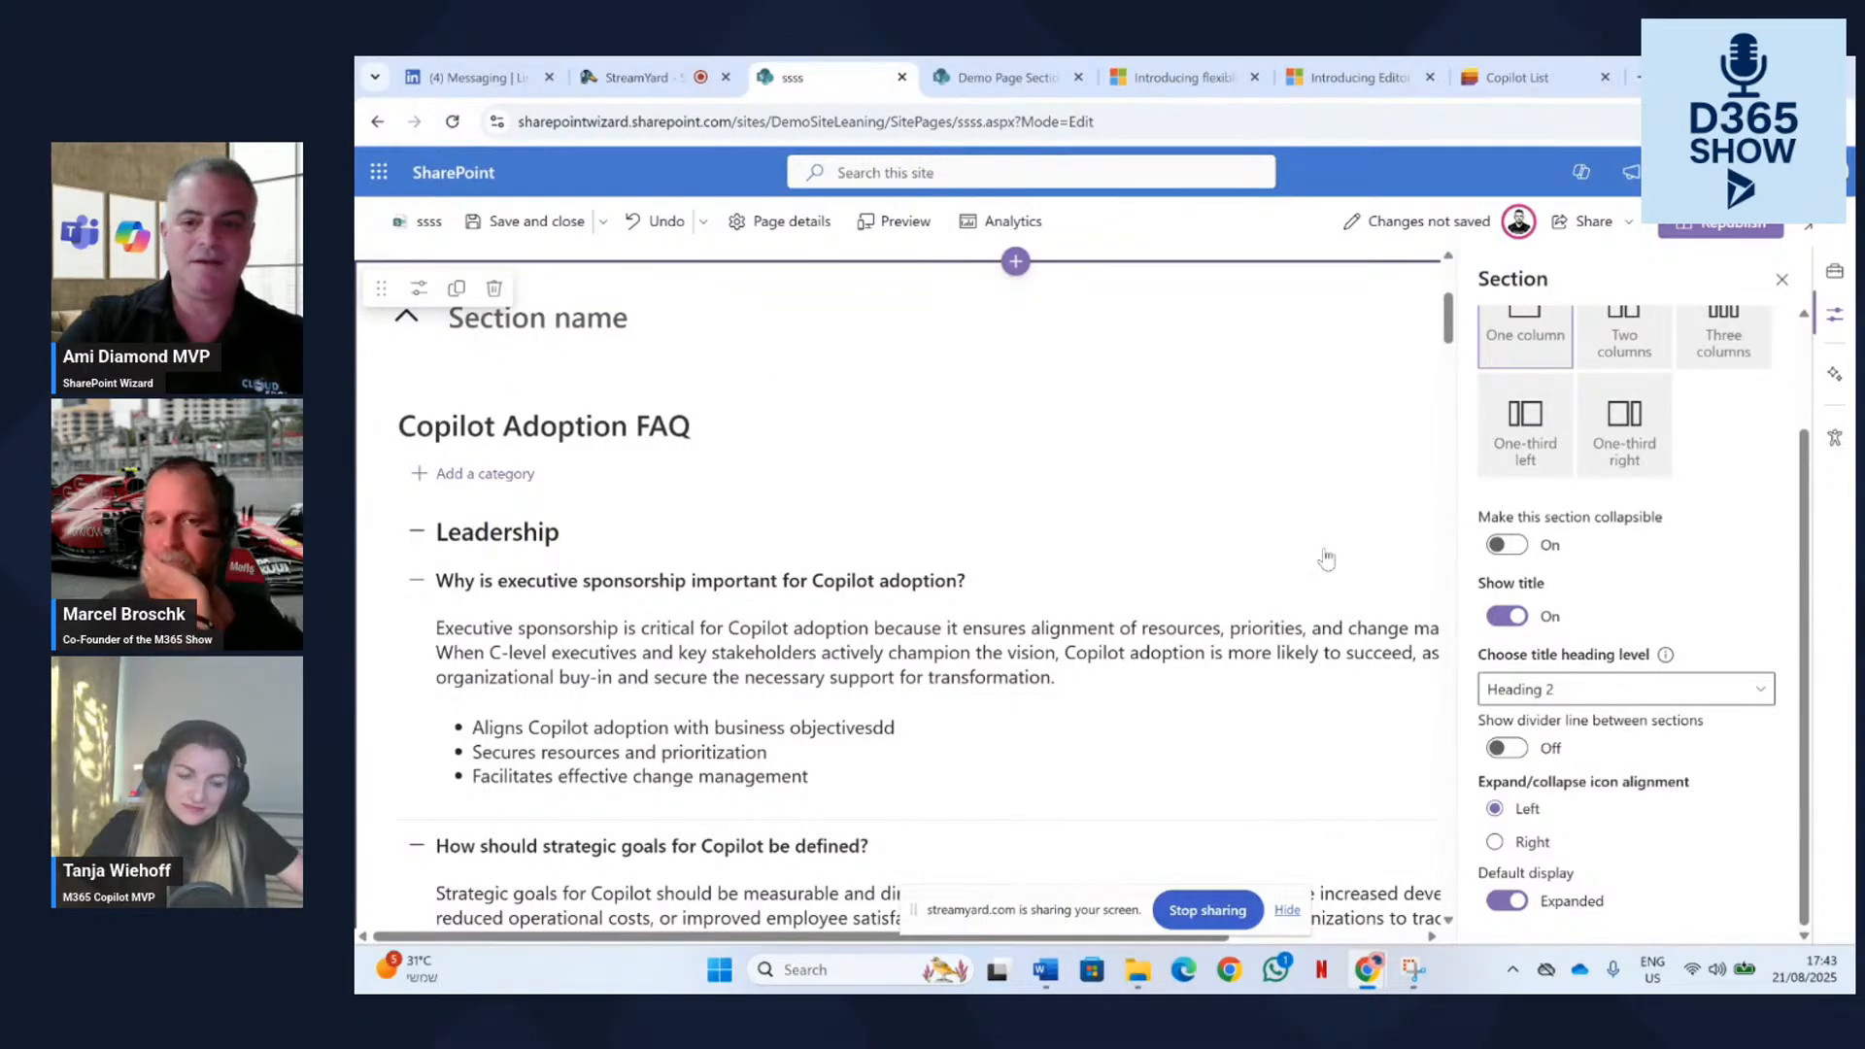
click(1496, 844)
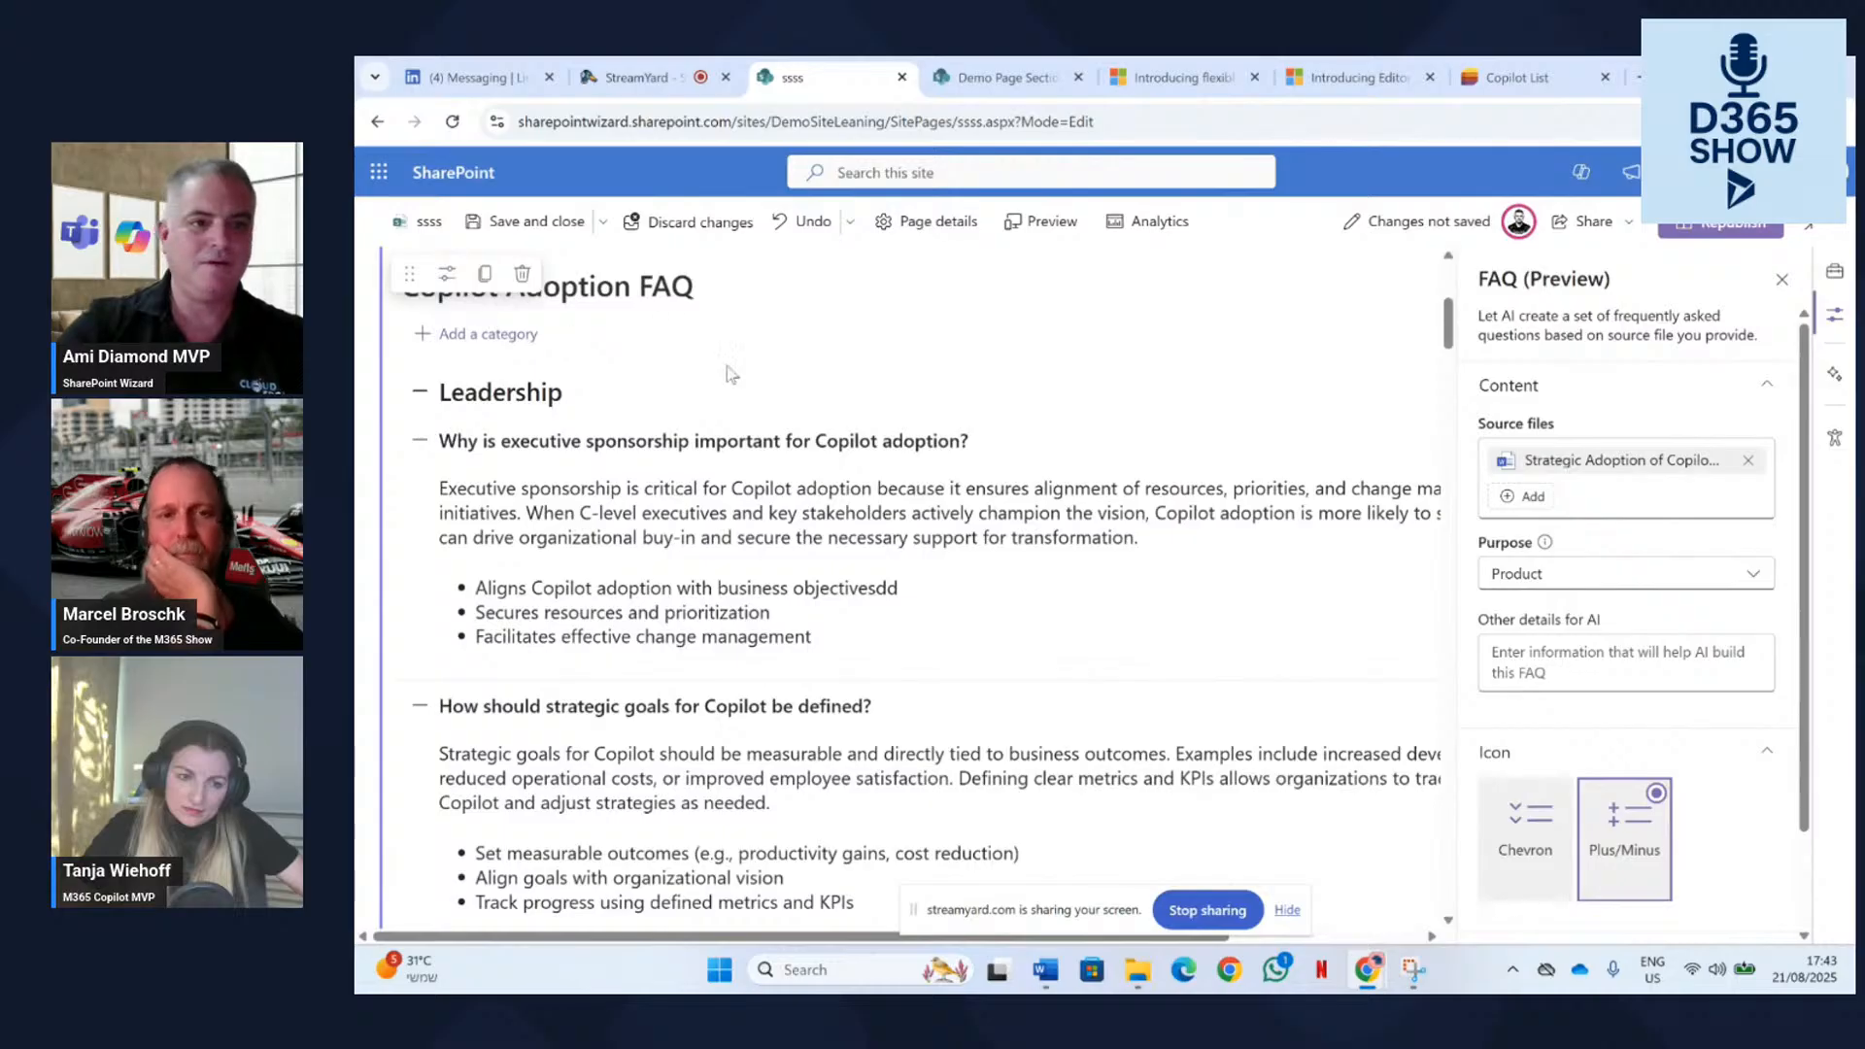
Review the FAQ web part's own settings for source files, purpose, icon and visibility.
click(1781, 281)
scroll(723, 369, up, 5)
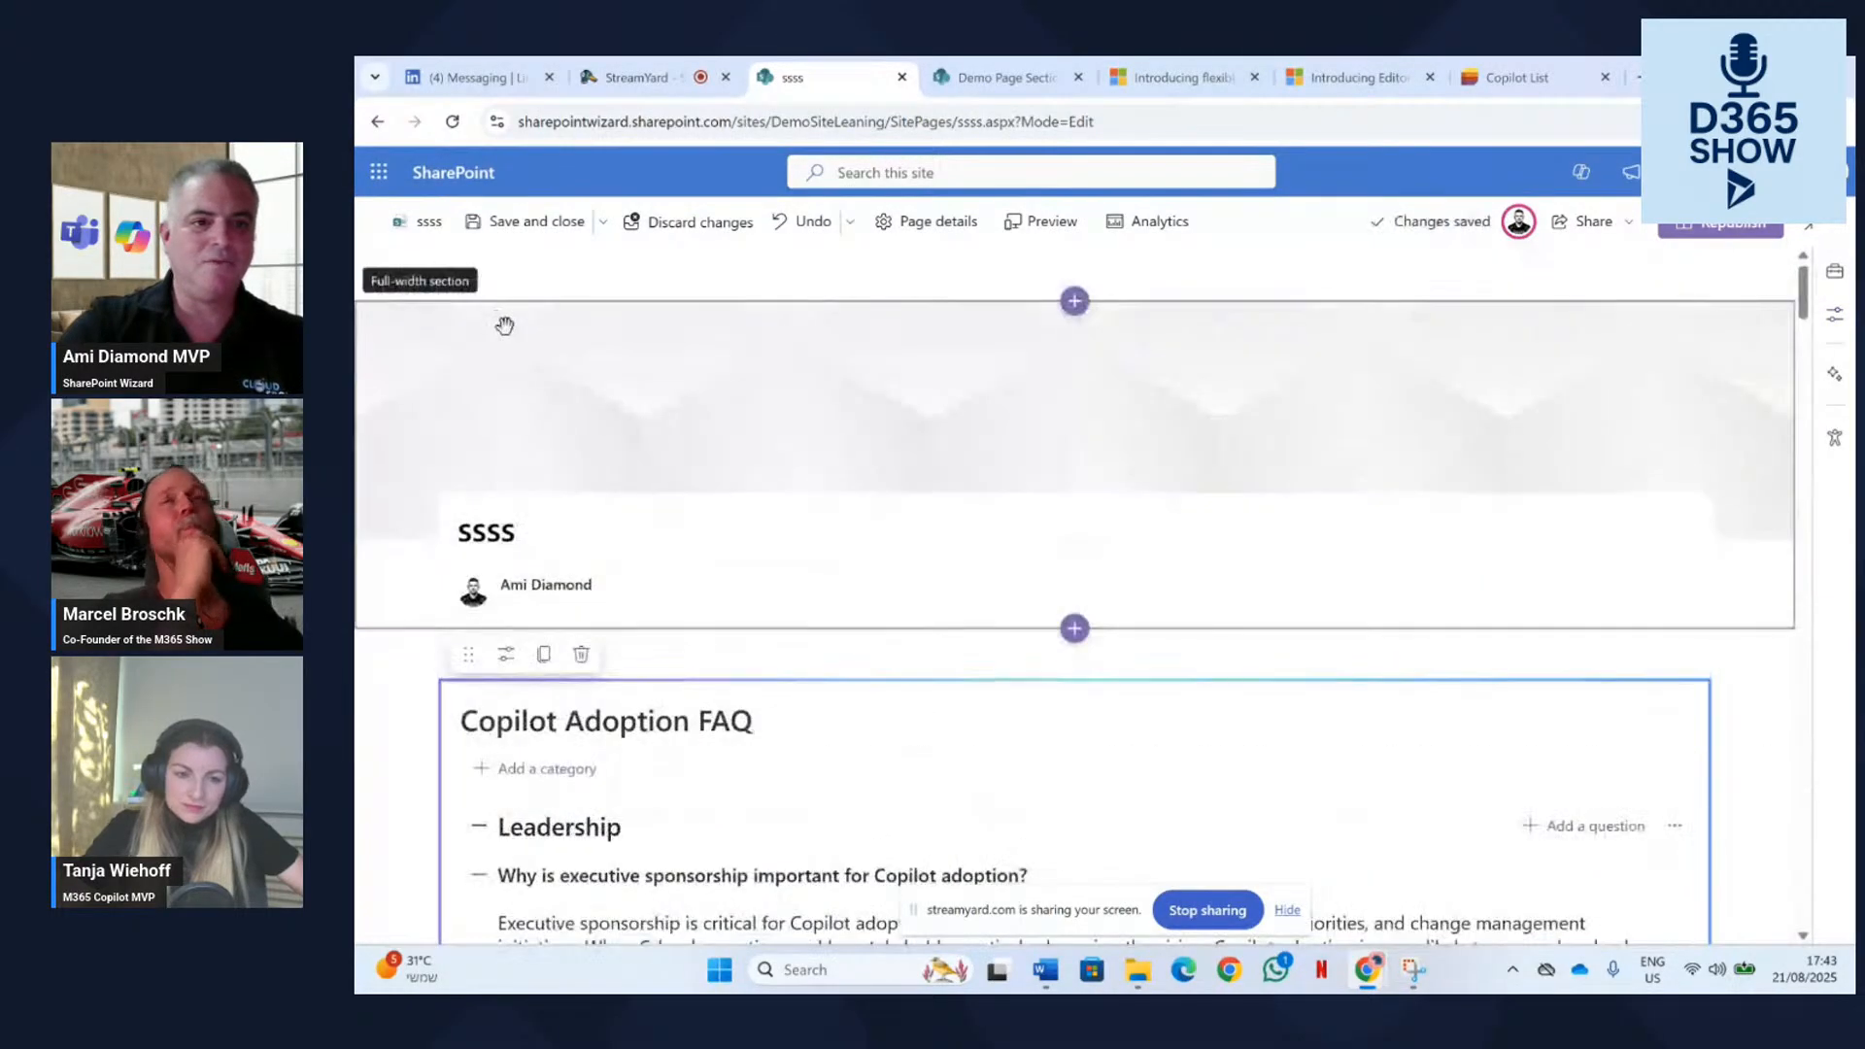
click(505, 654)
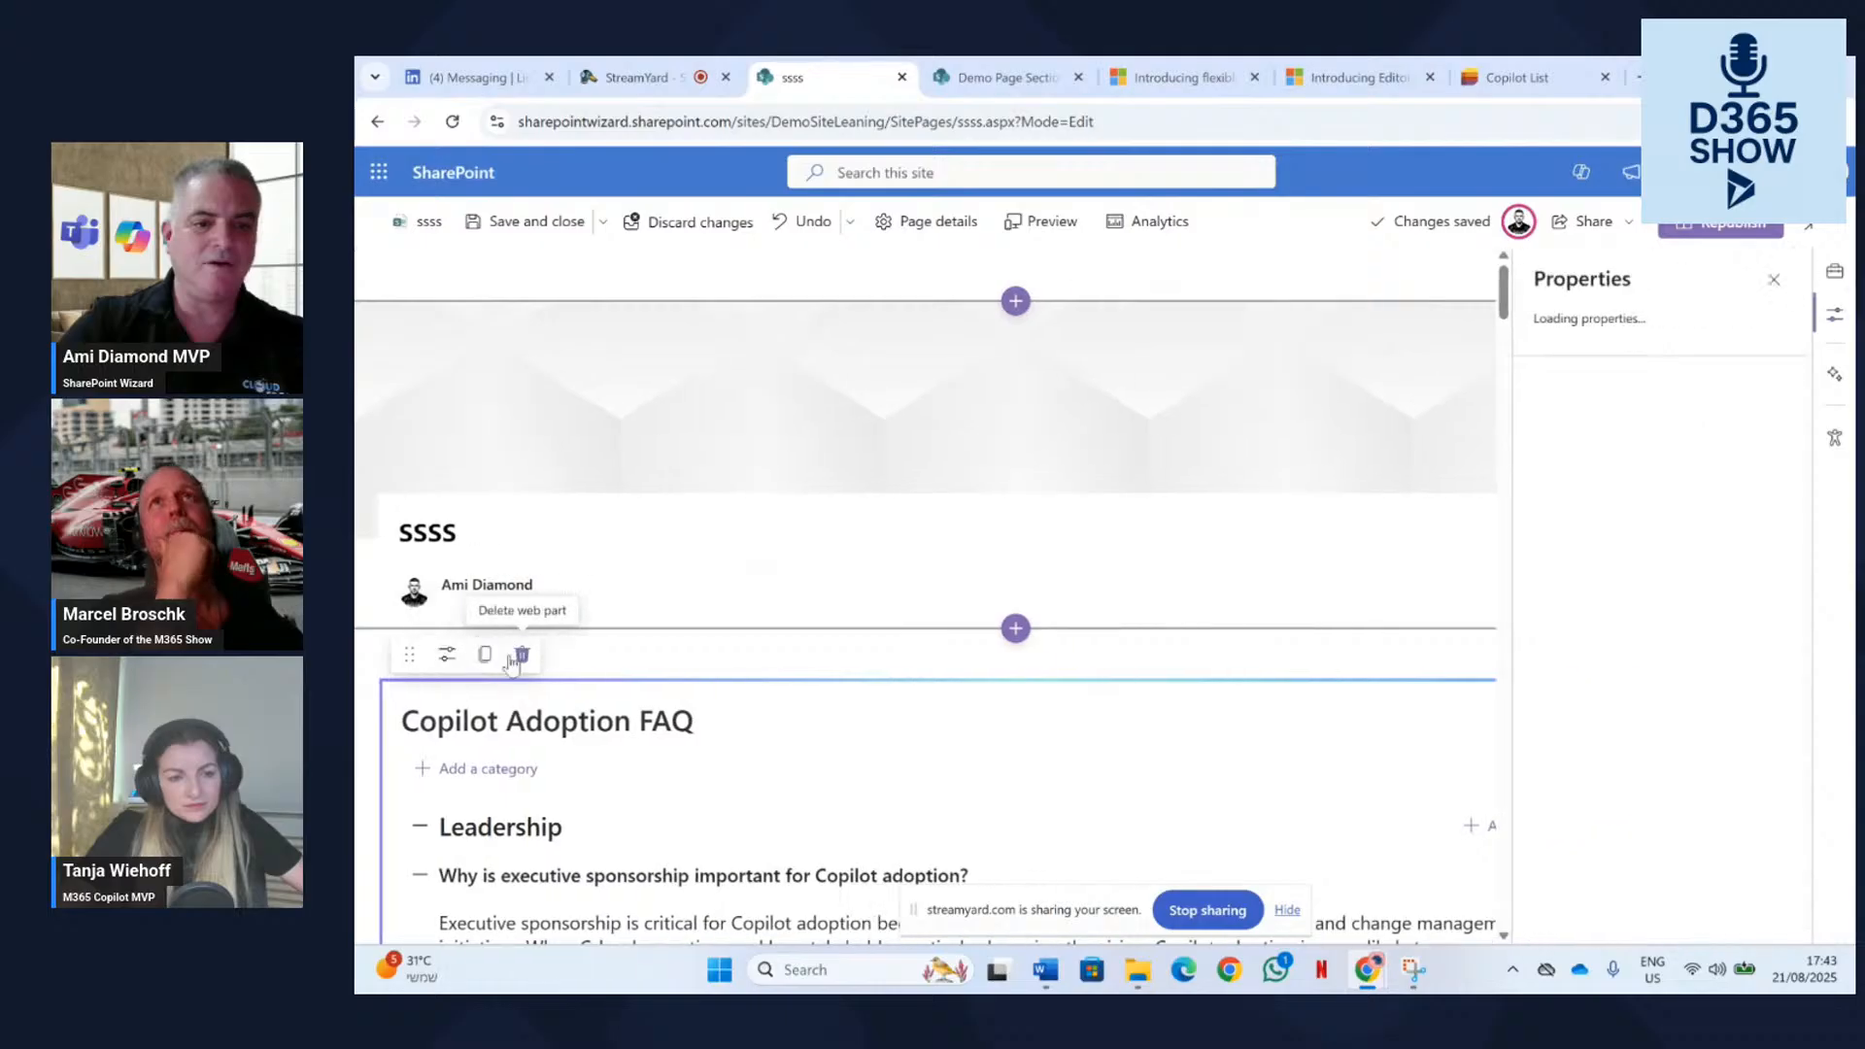
scroll(1569, 592, down, 1)
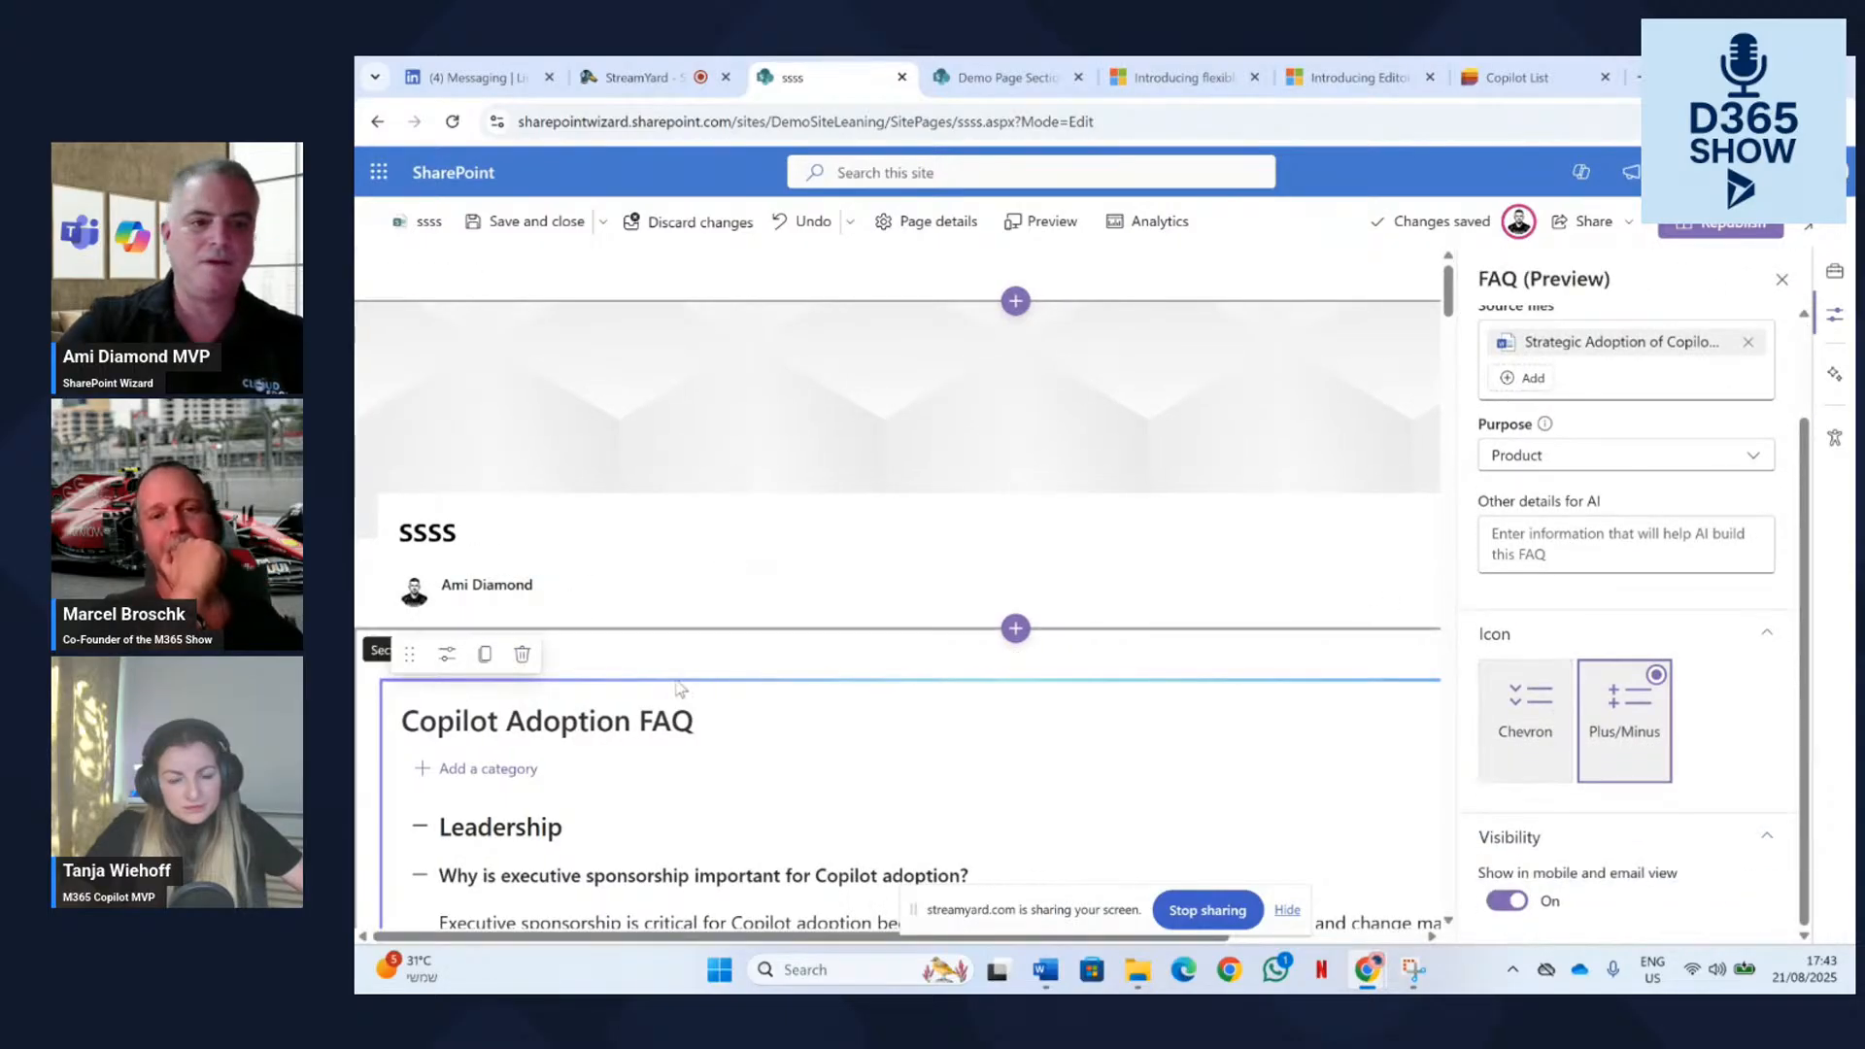
Make the section containing the FAQ collapsible, set its default display to collapsed, and republish the page.
click(378, 658)
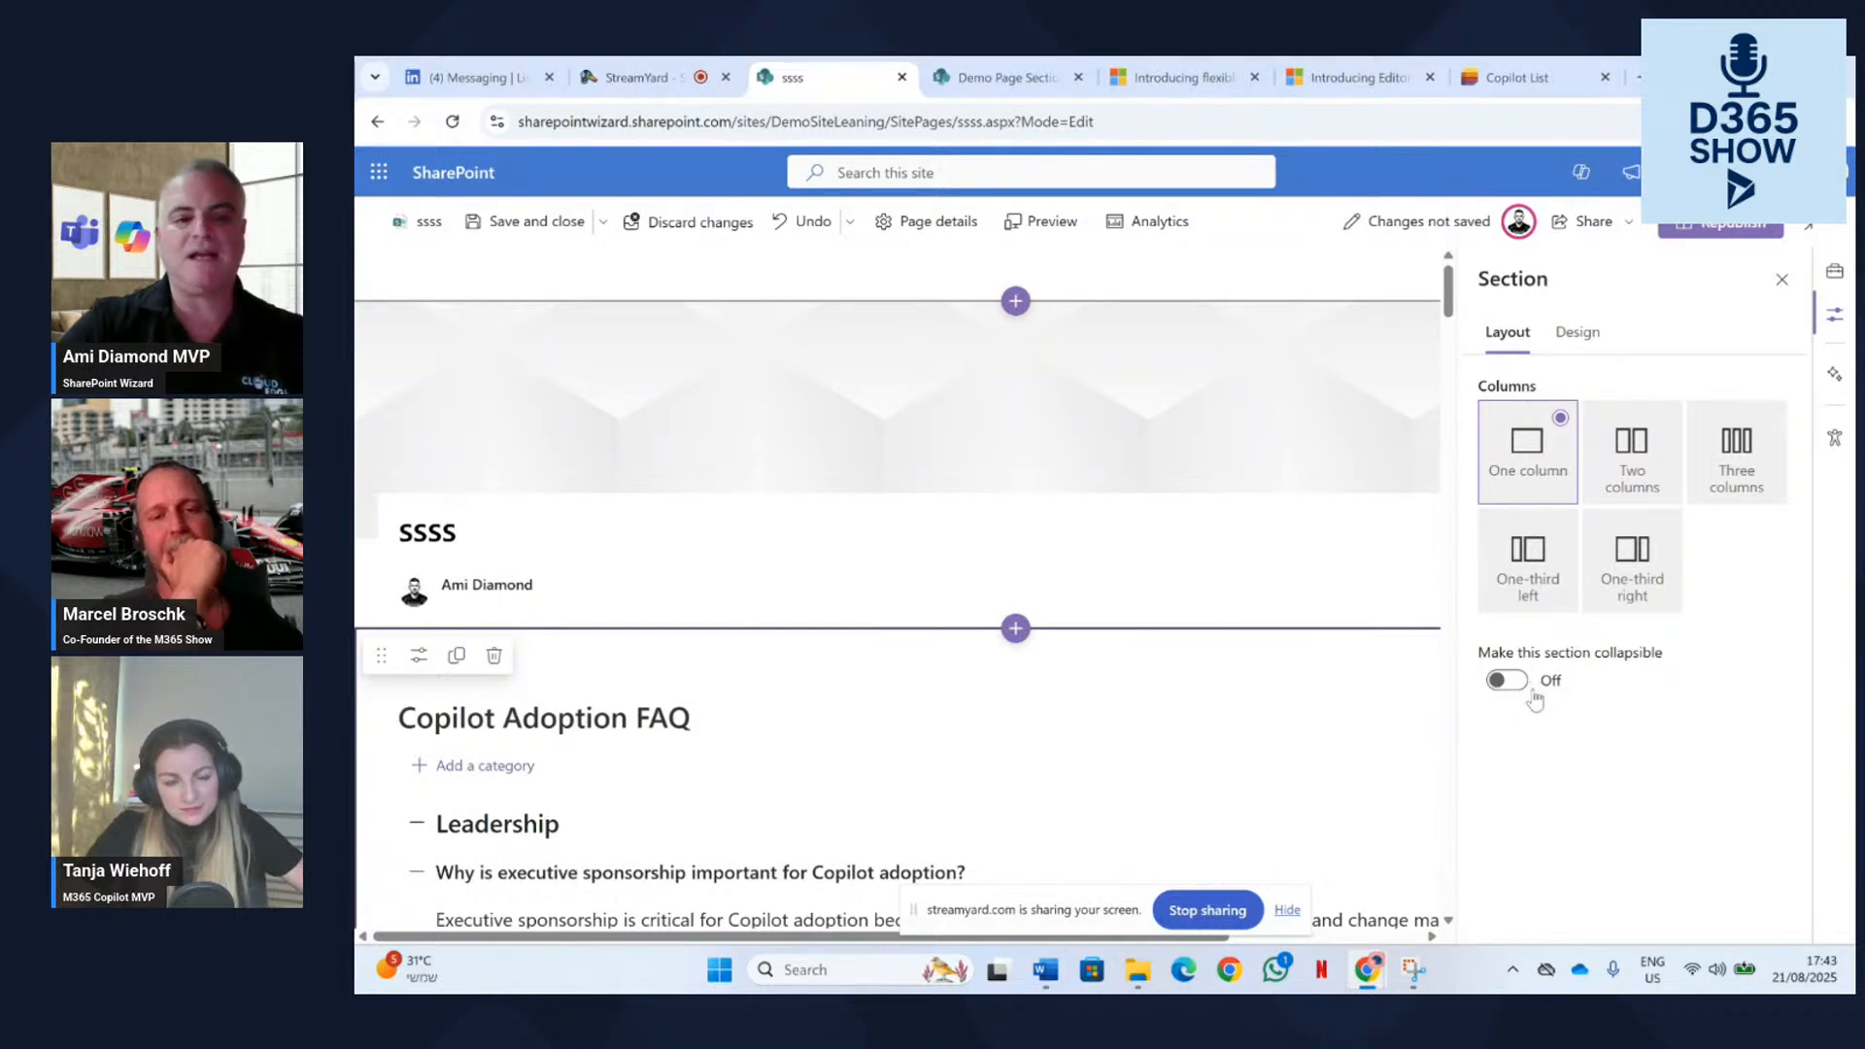
click(1508, 681)
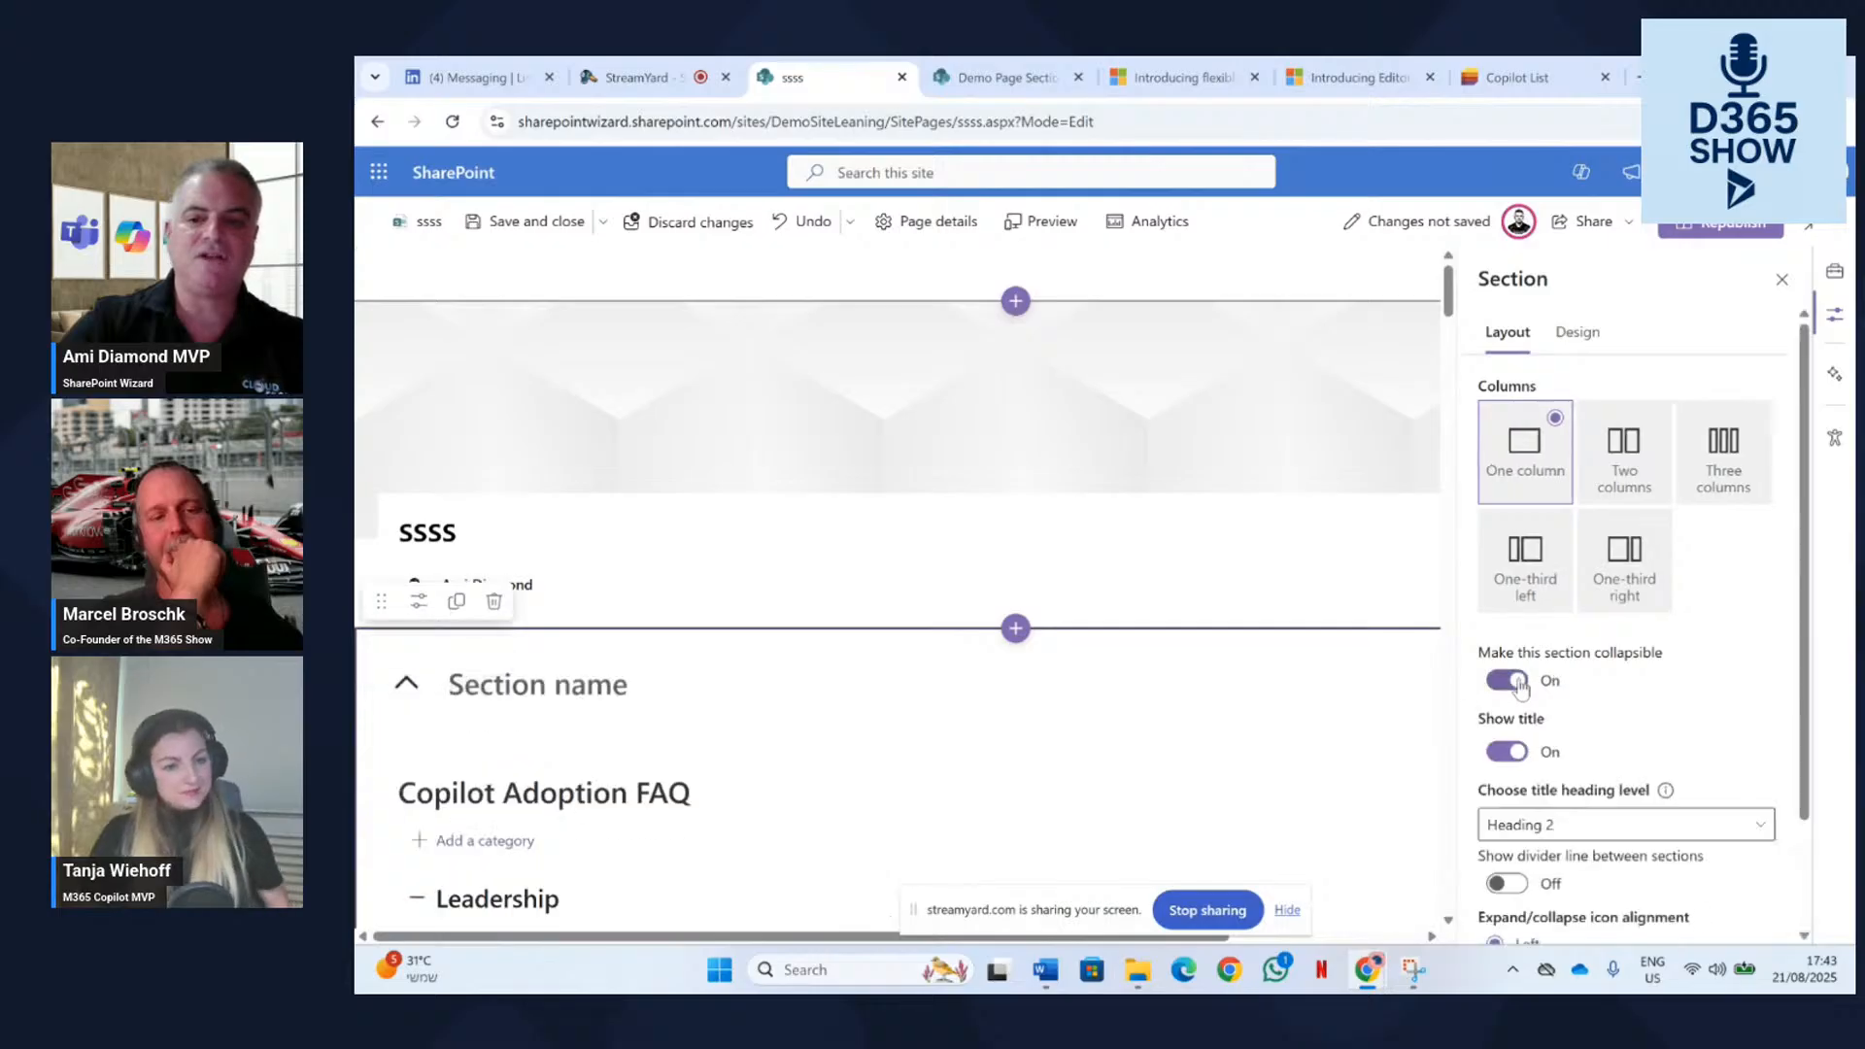
scroll(1588, 691, down, 2)
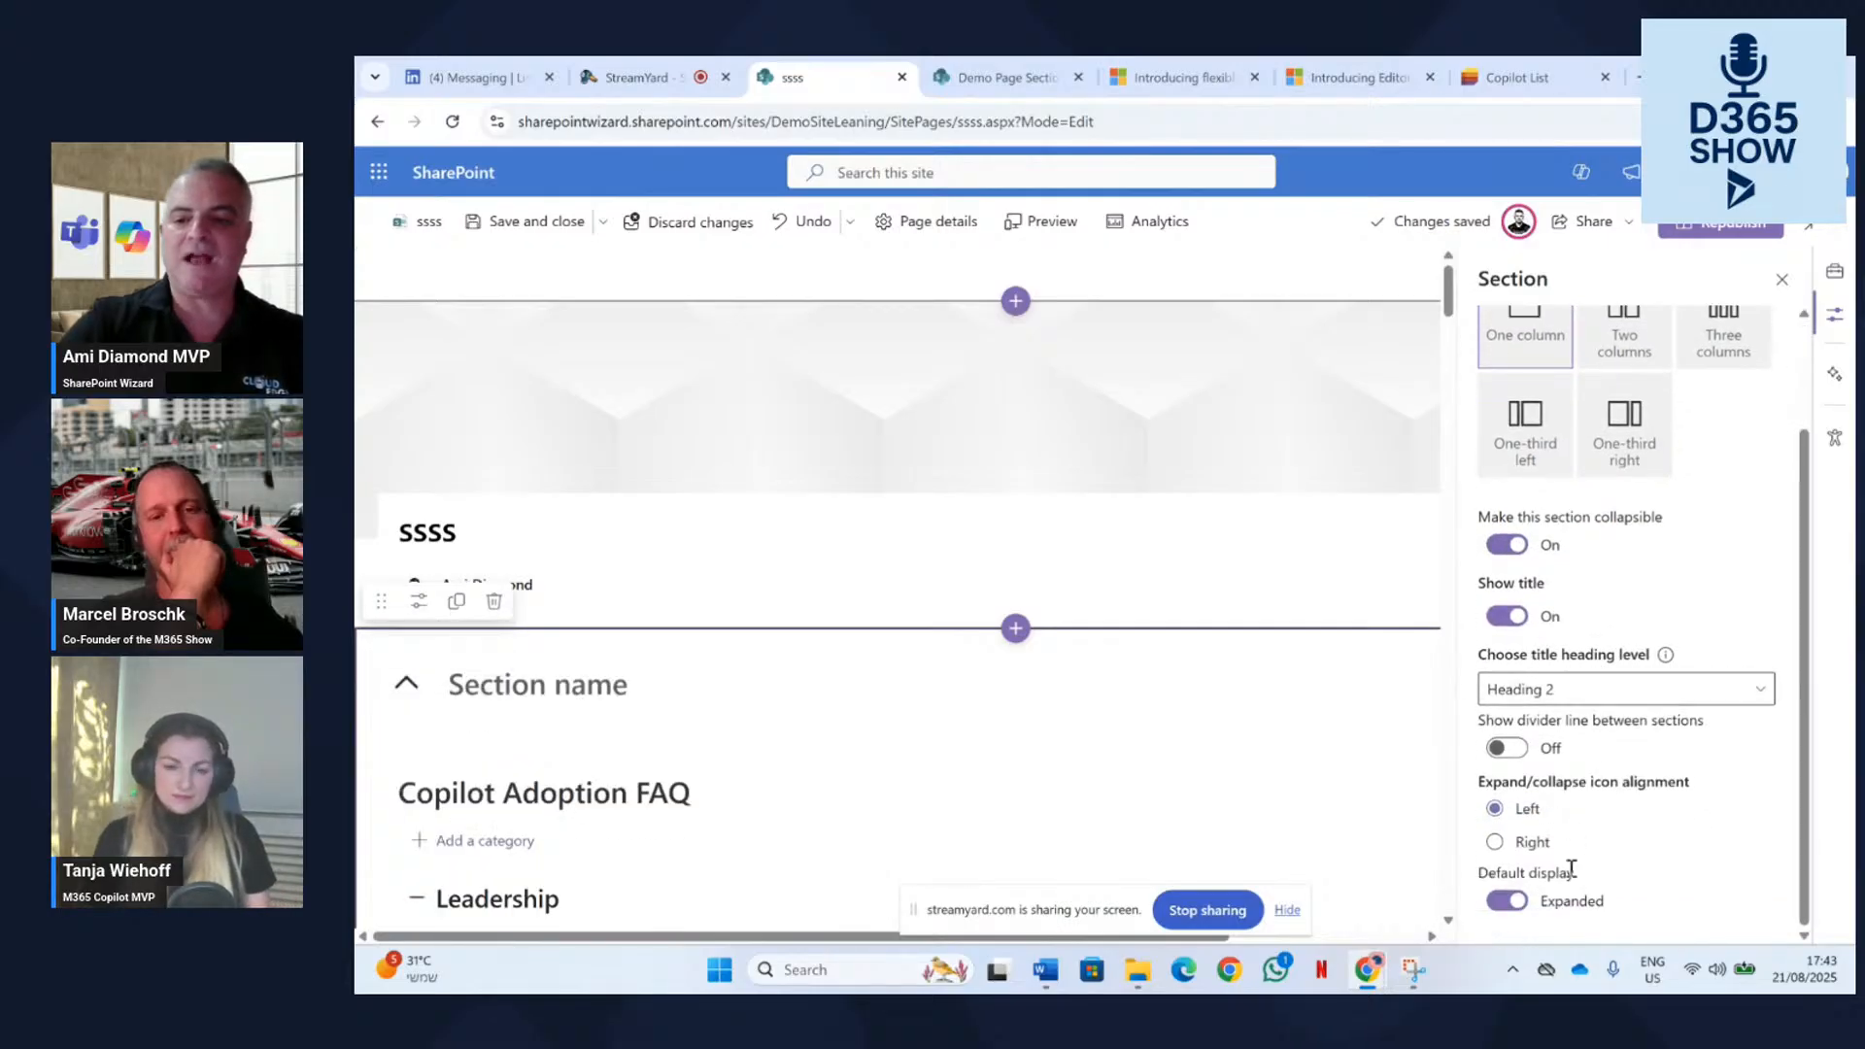
click(1505, 901)
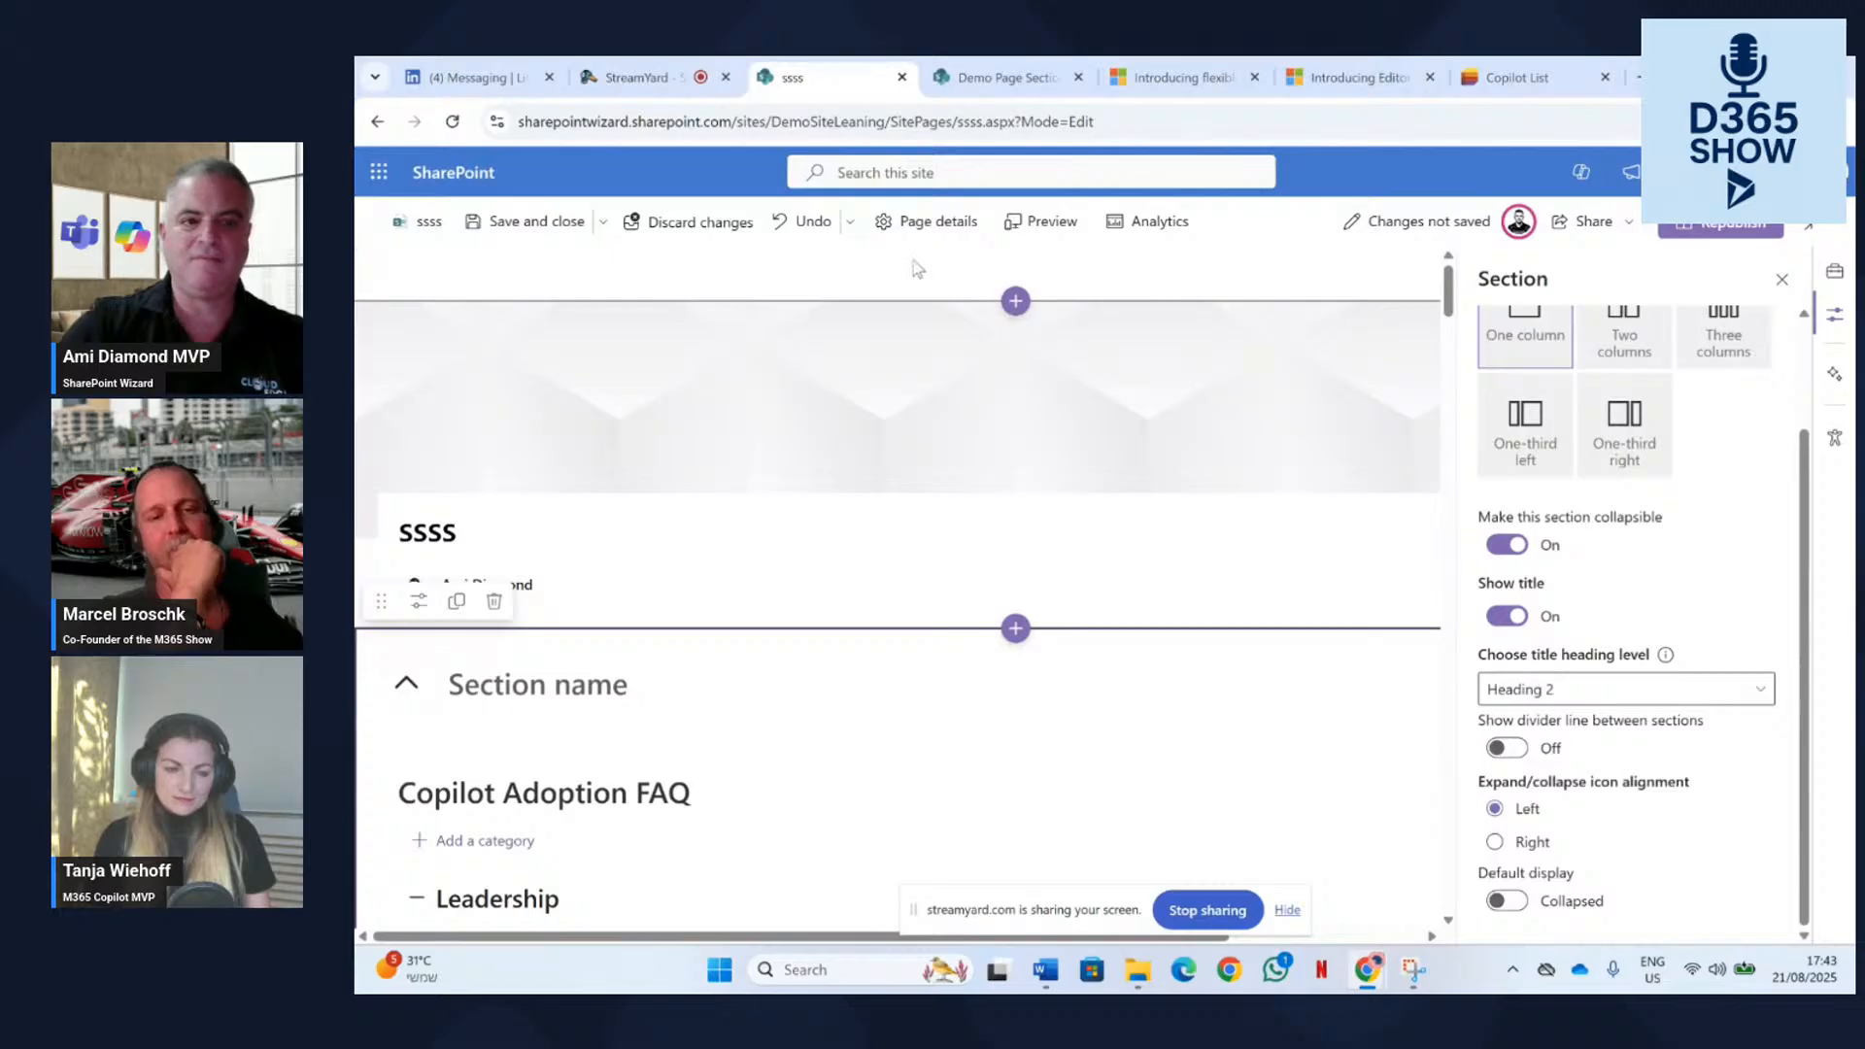
click(1719, 224)
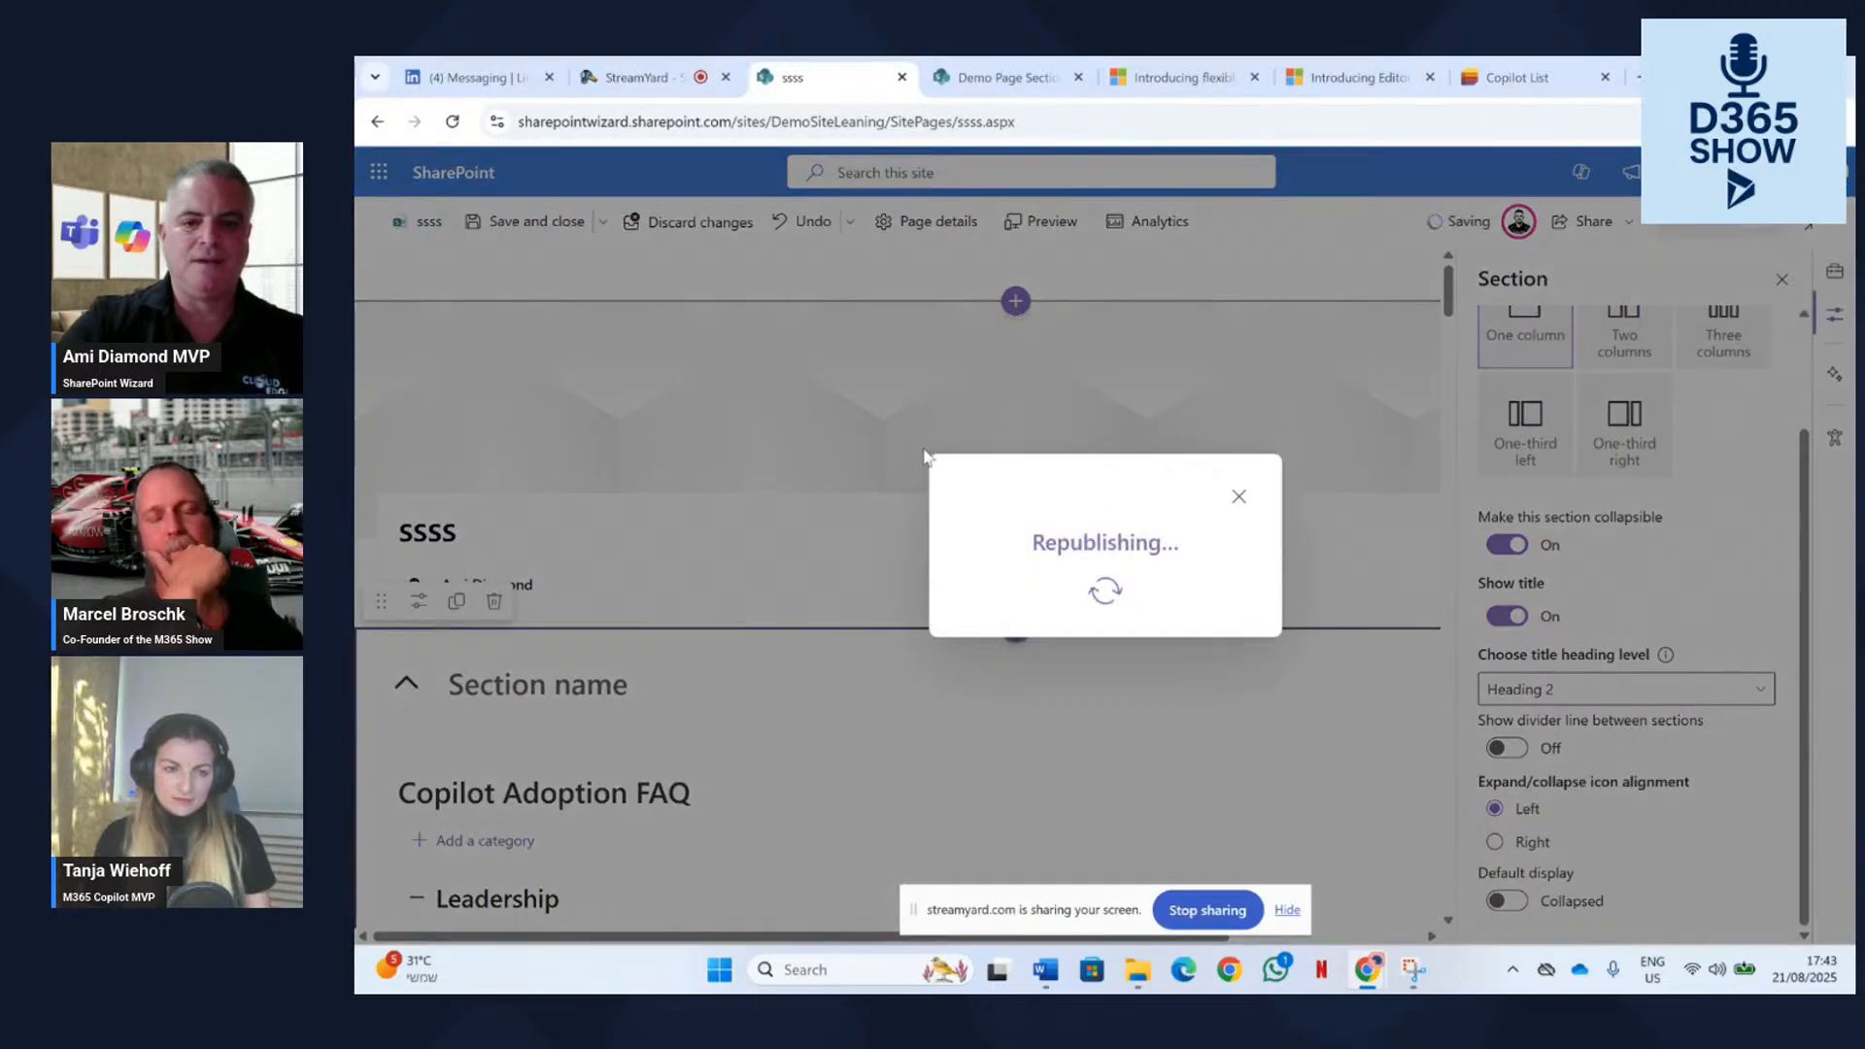
Expand the collapsible section on the republished page, look over its FAQ content and collapse it again.
scroll(766, 661, down, 1)
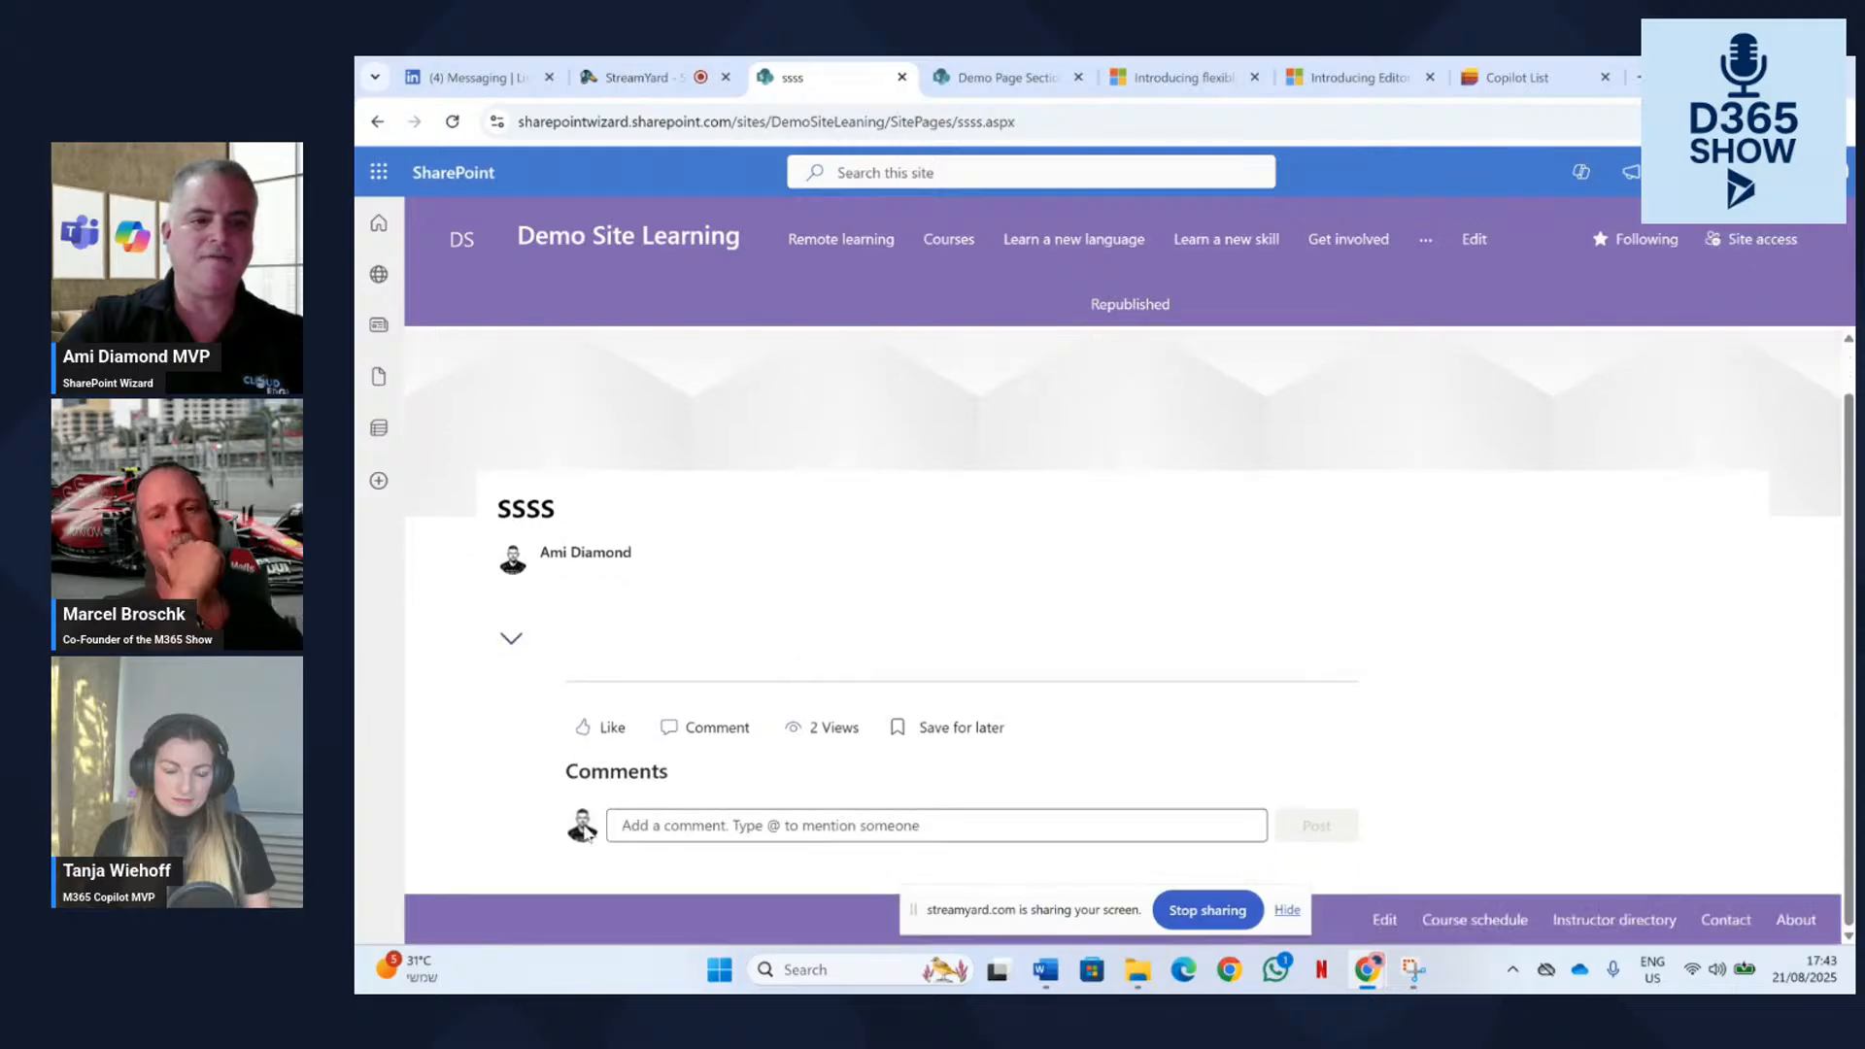
click(511, 644)
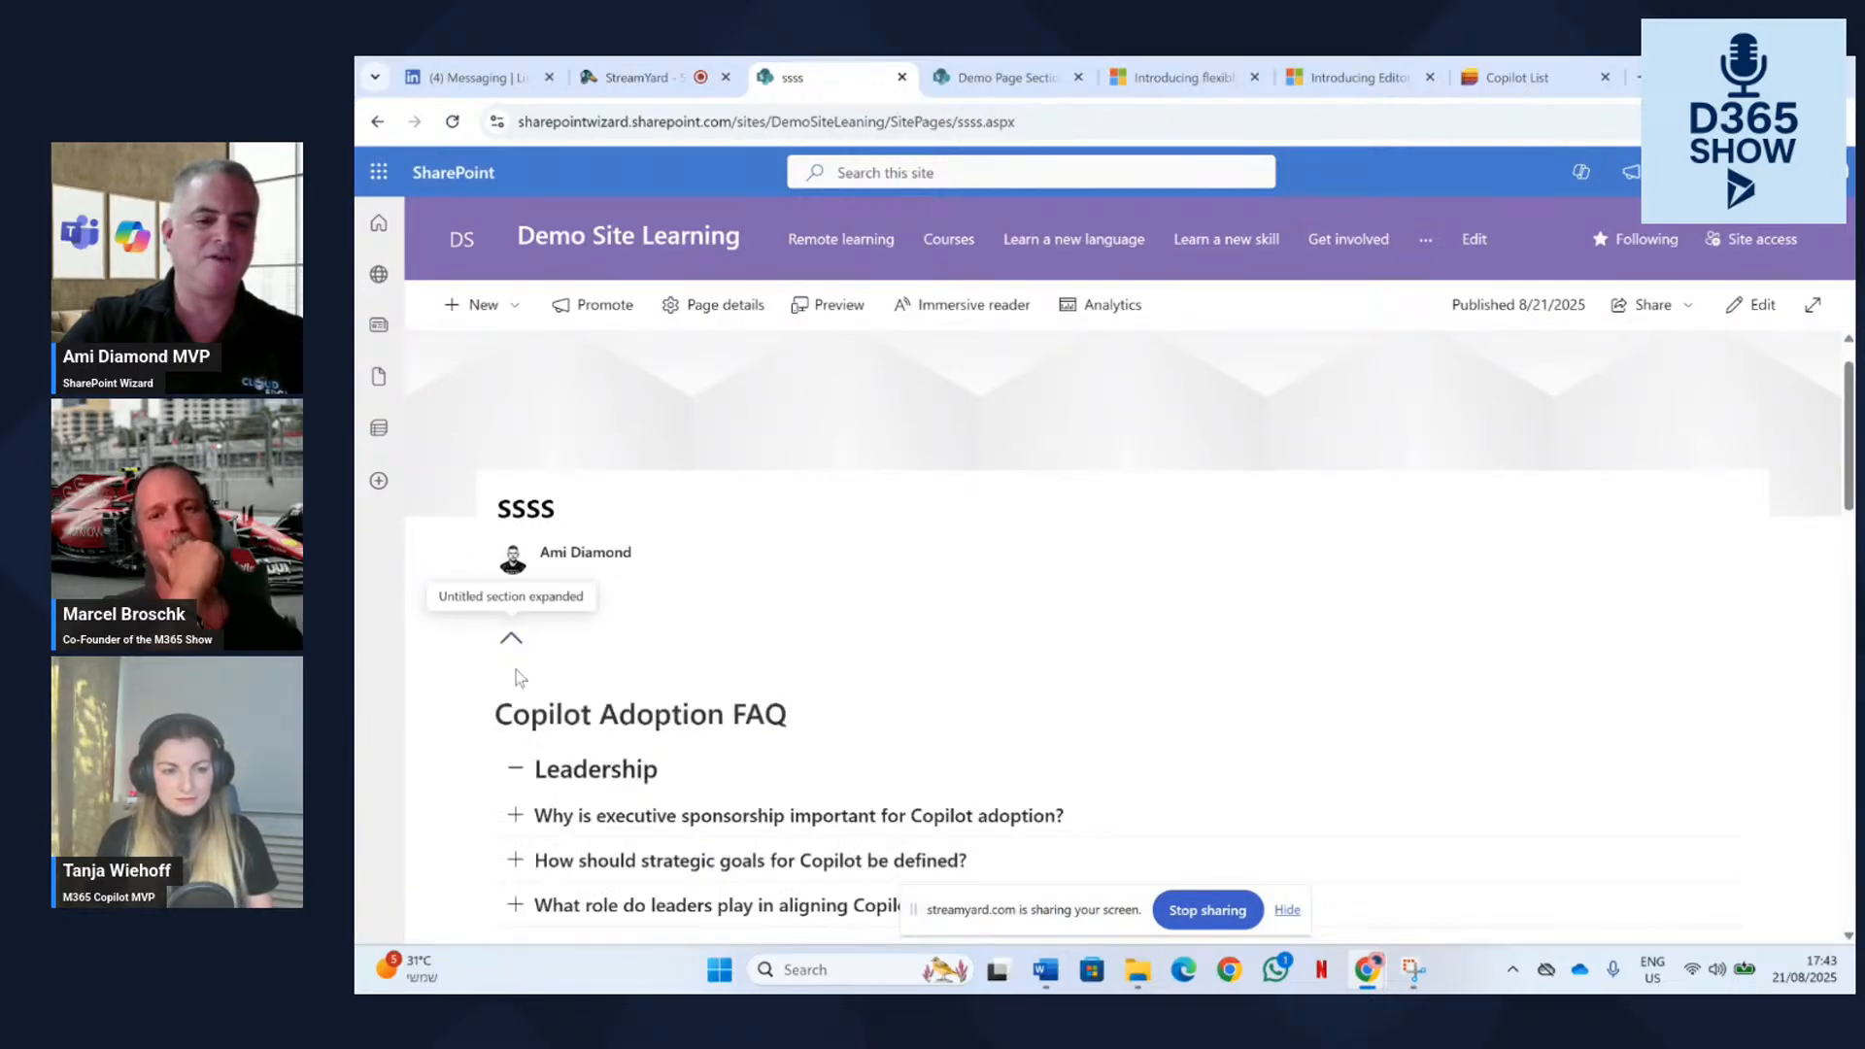
scroll(520, 677, down, 3)
scroll(539, 709, up, 3)
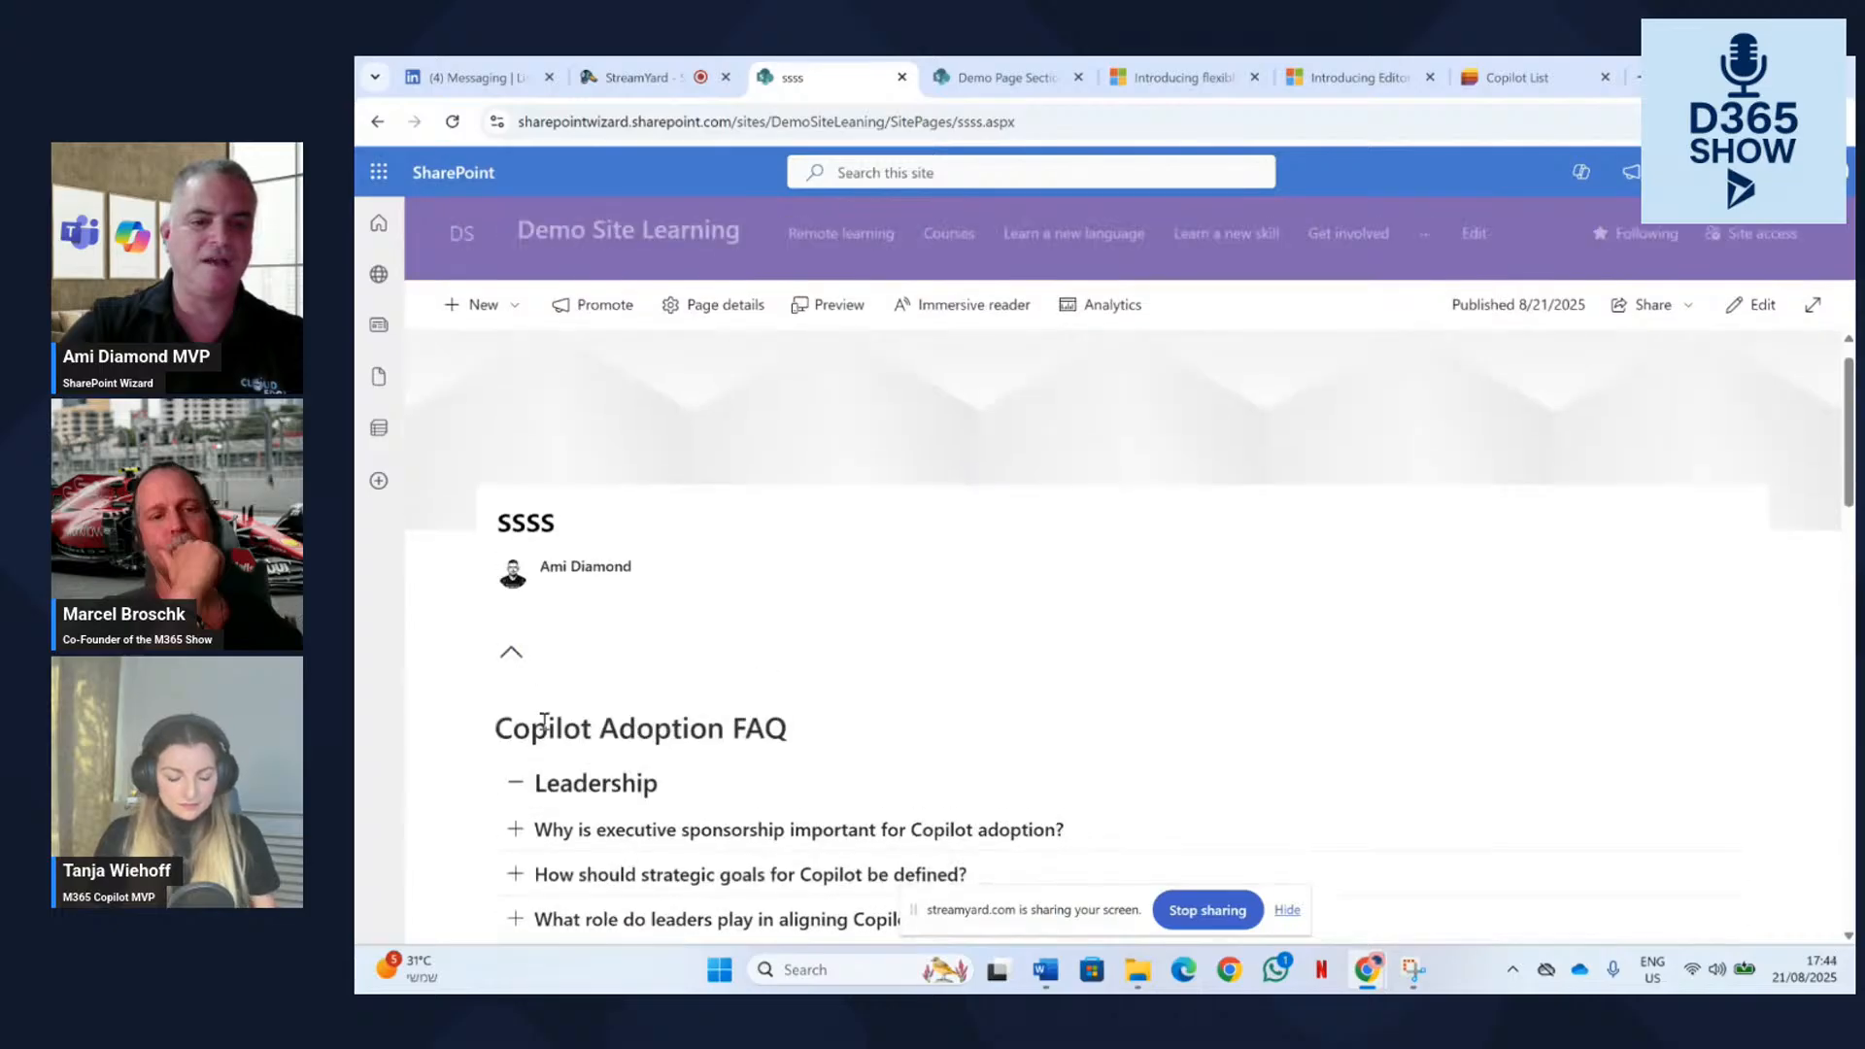
scroll(544, 720, down, 2)
scroll(529, 680, up, 2)
click(515, 656)
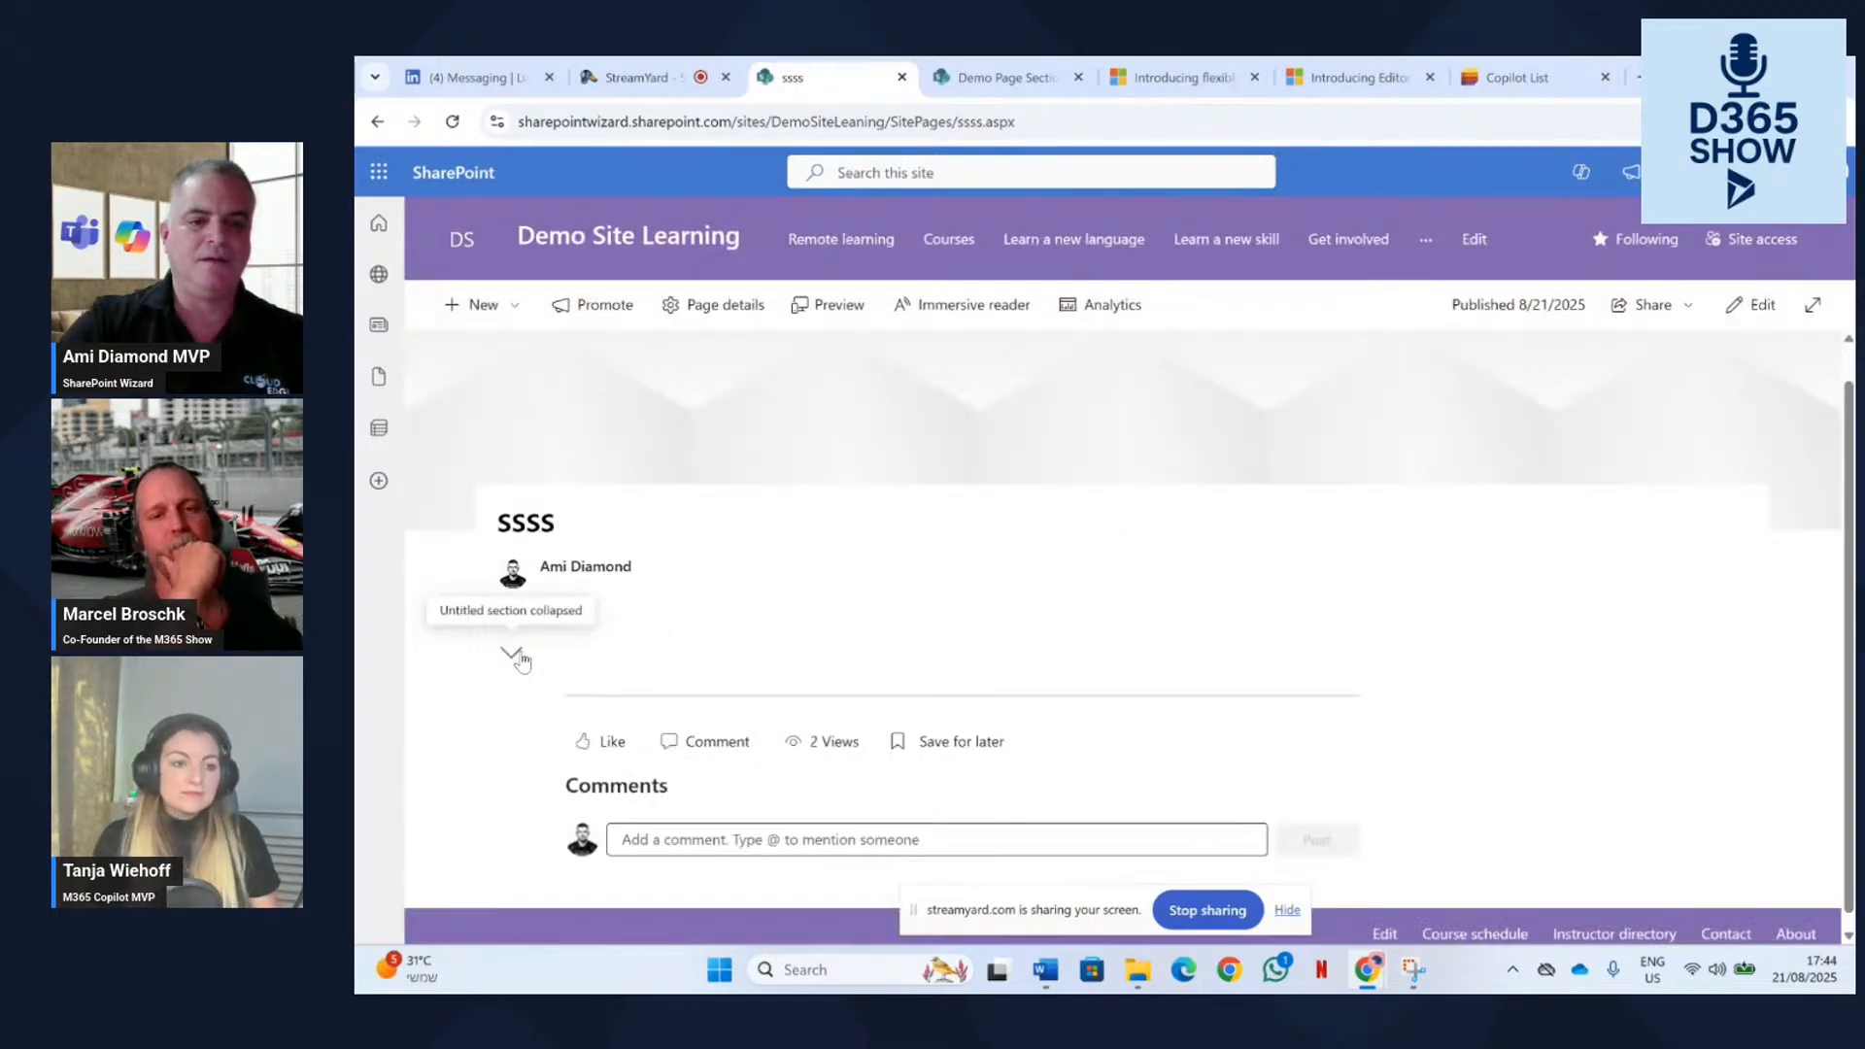
Reopen the published page for editing and expand the collapsed section that holds the Copilot Adoption FAQ.
click(520, 661)
click(1748, 304)
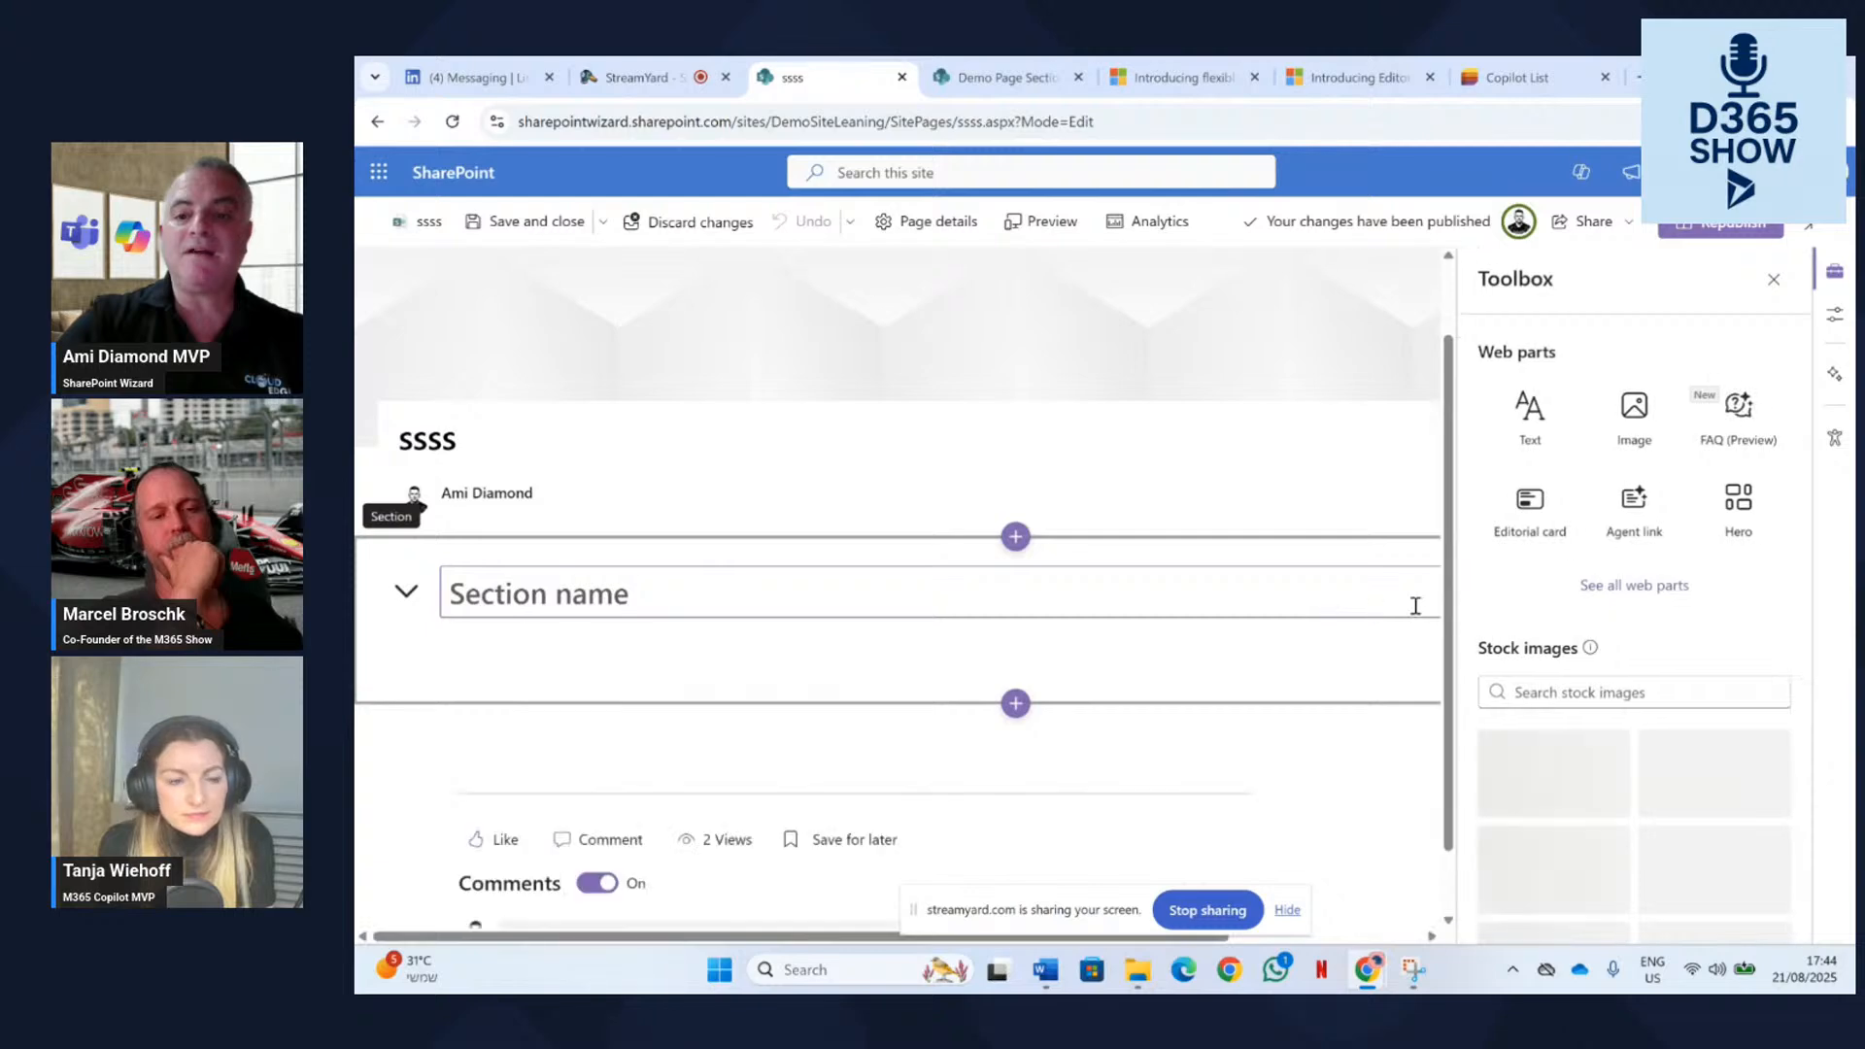
scroll(835, 631, down, 1)
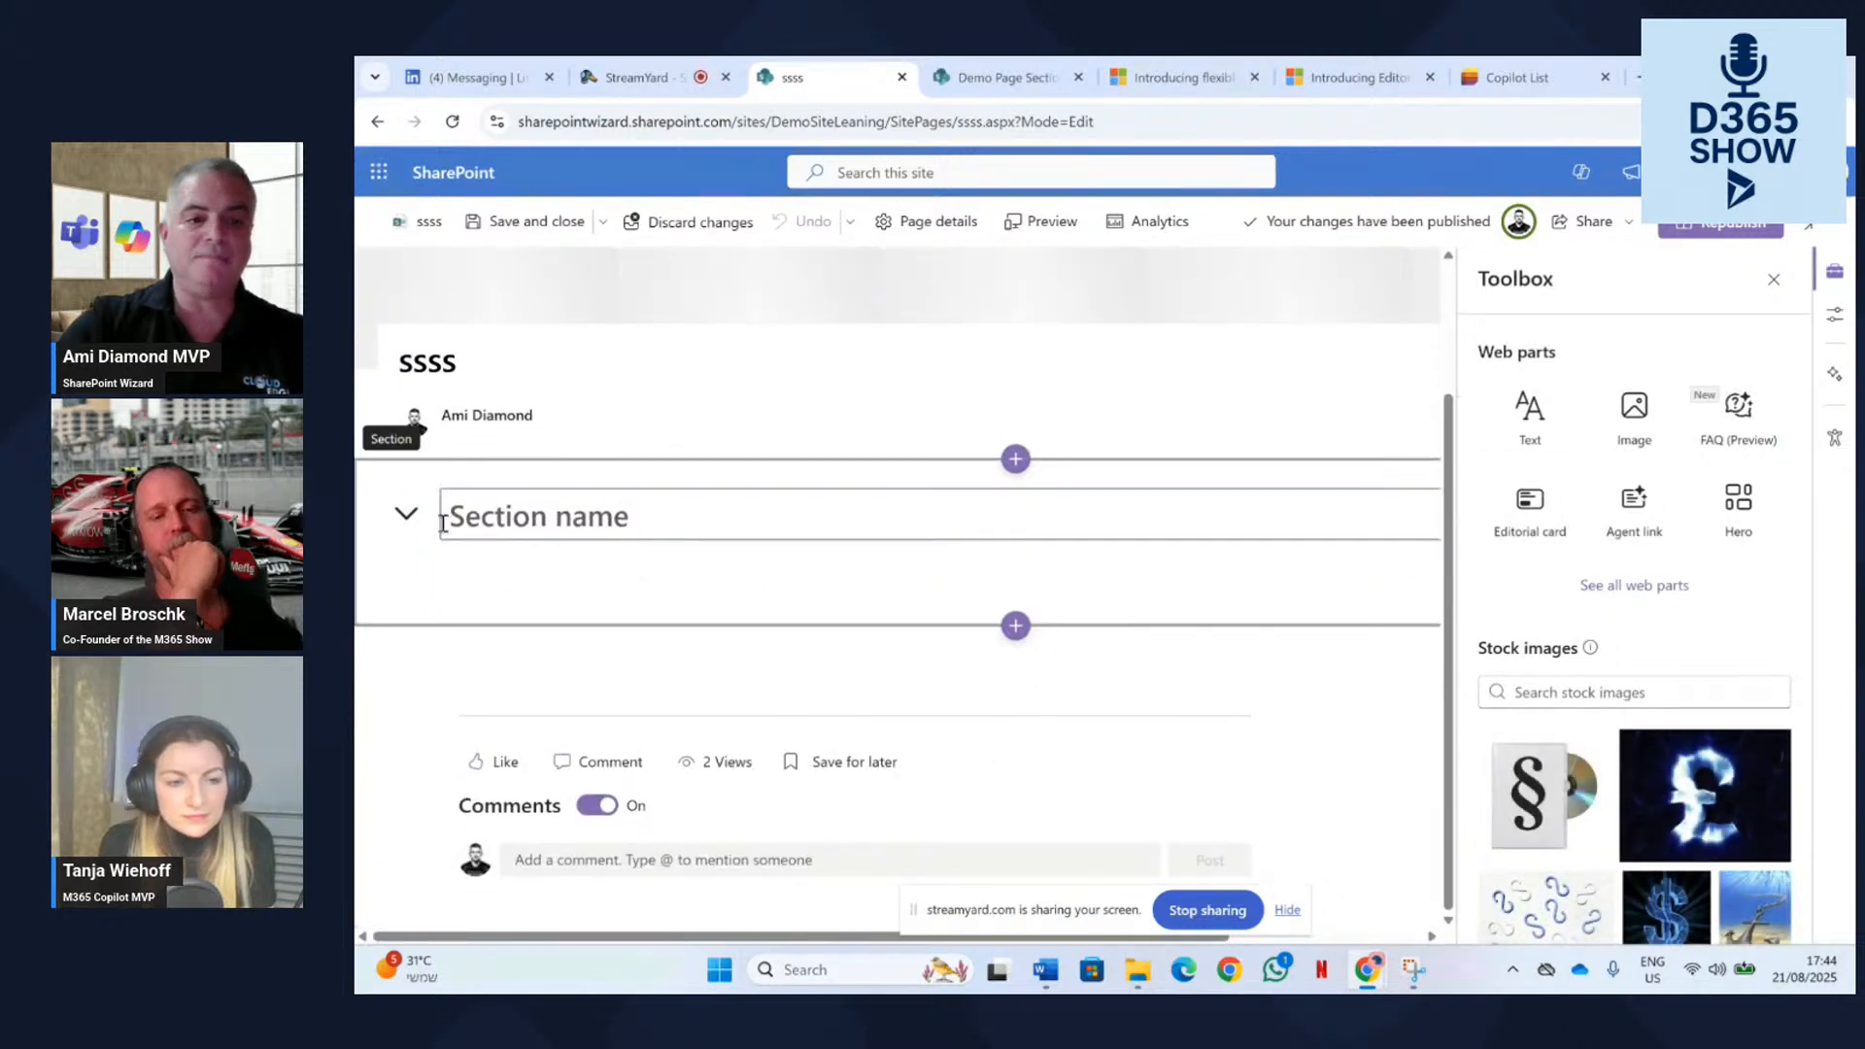
click(407, 526)
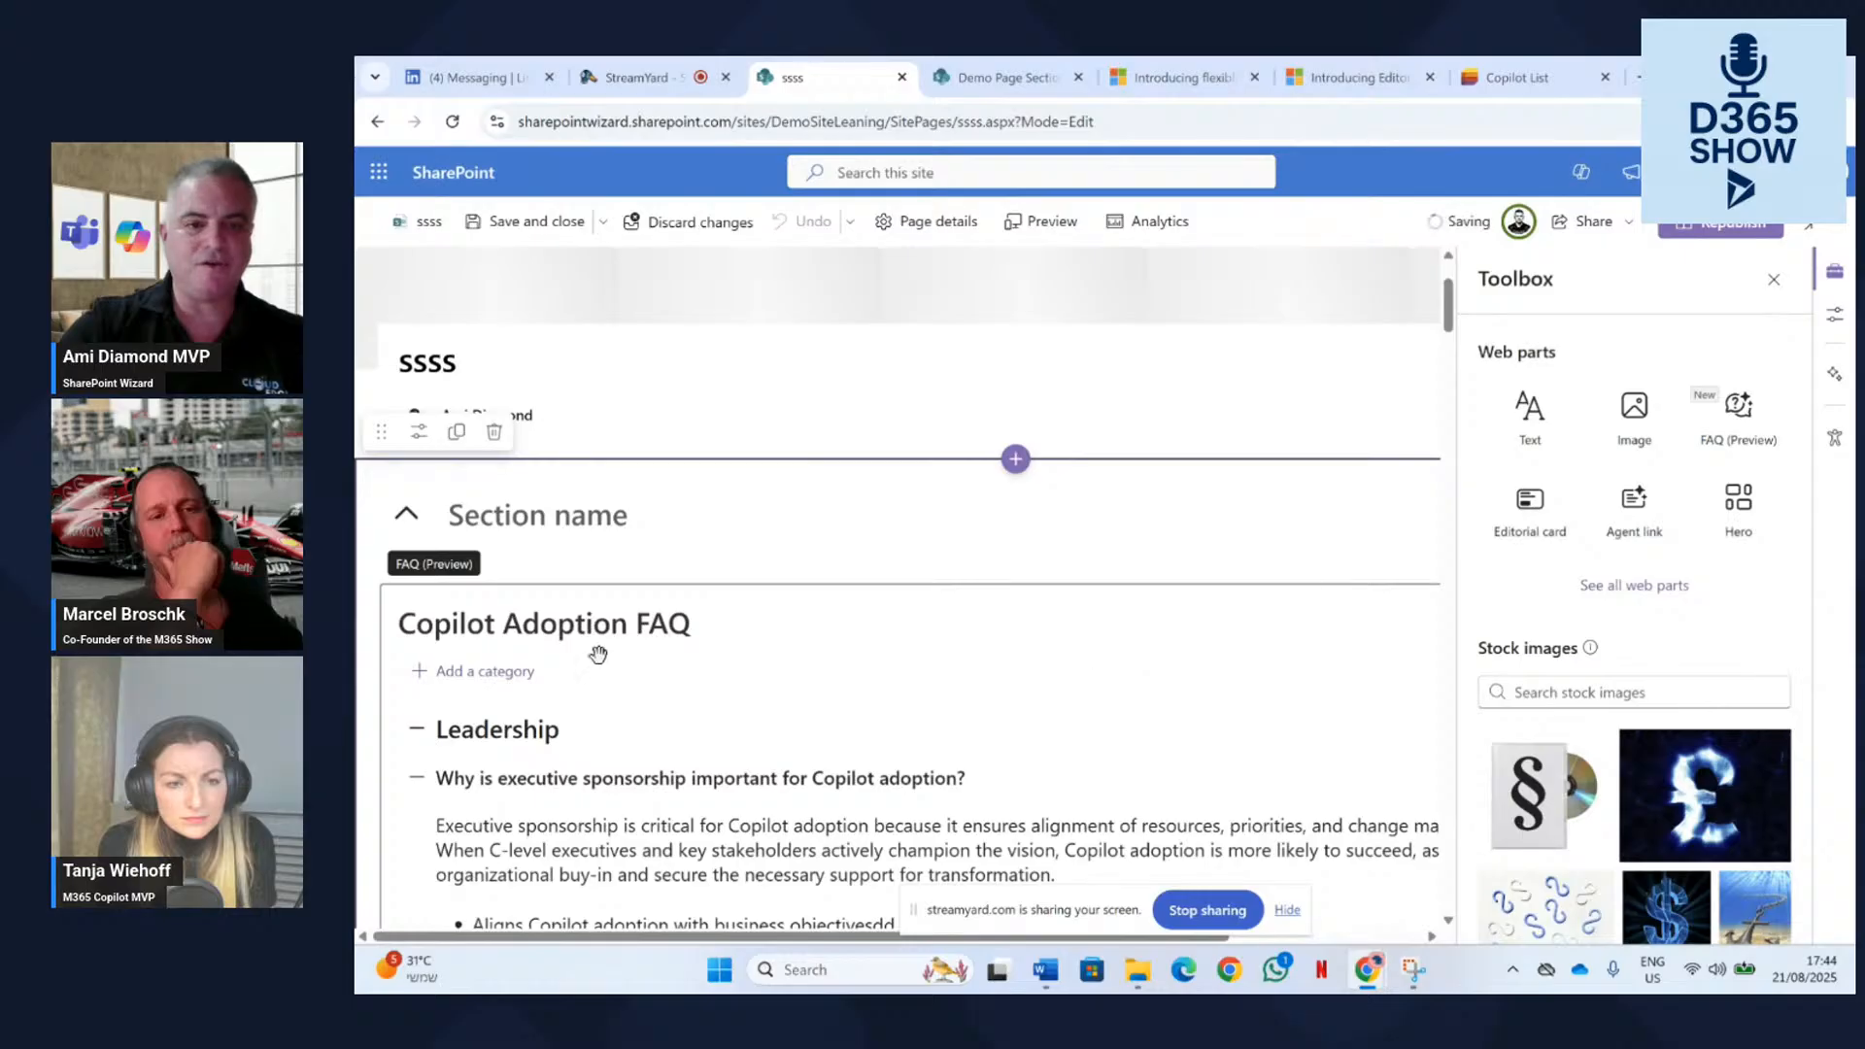
Examine the FAQ web part's settings and its other details for AI field, and switch to the StreamYard studio chat.
click(590, 622)
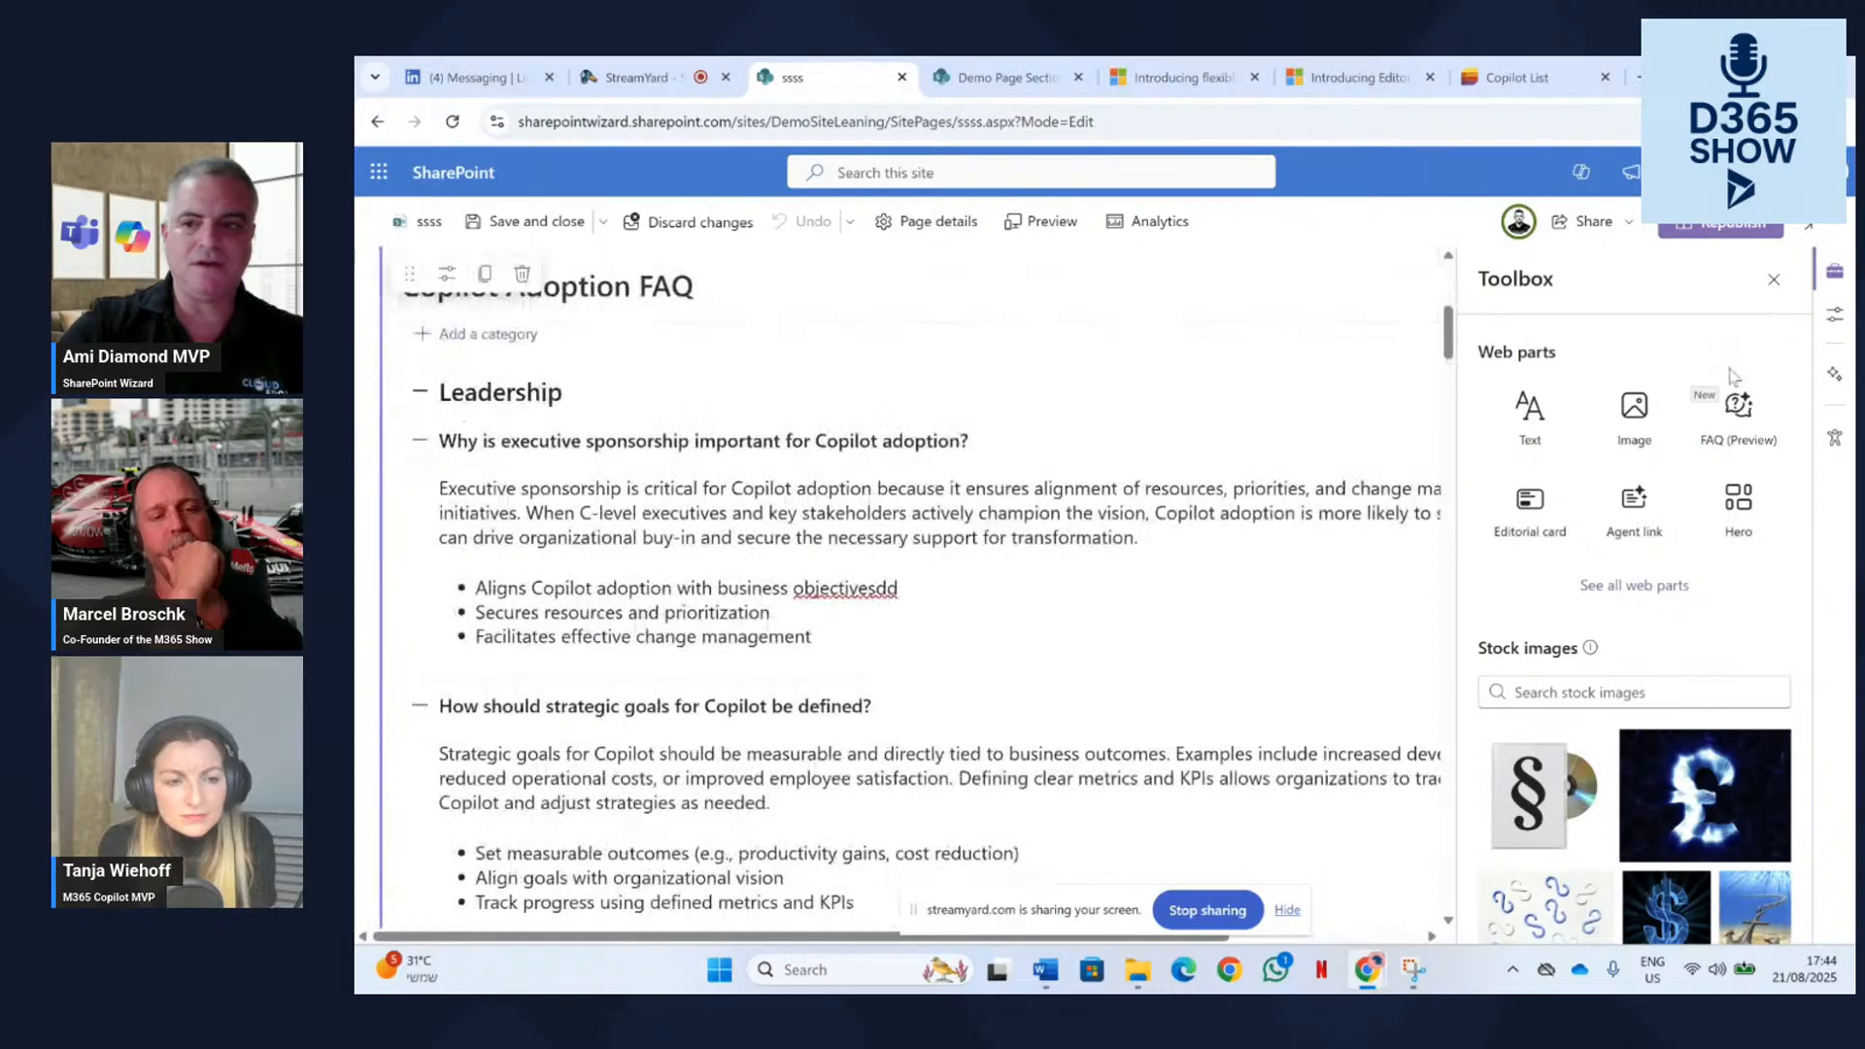
click(1782, 283)
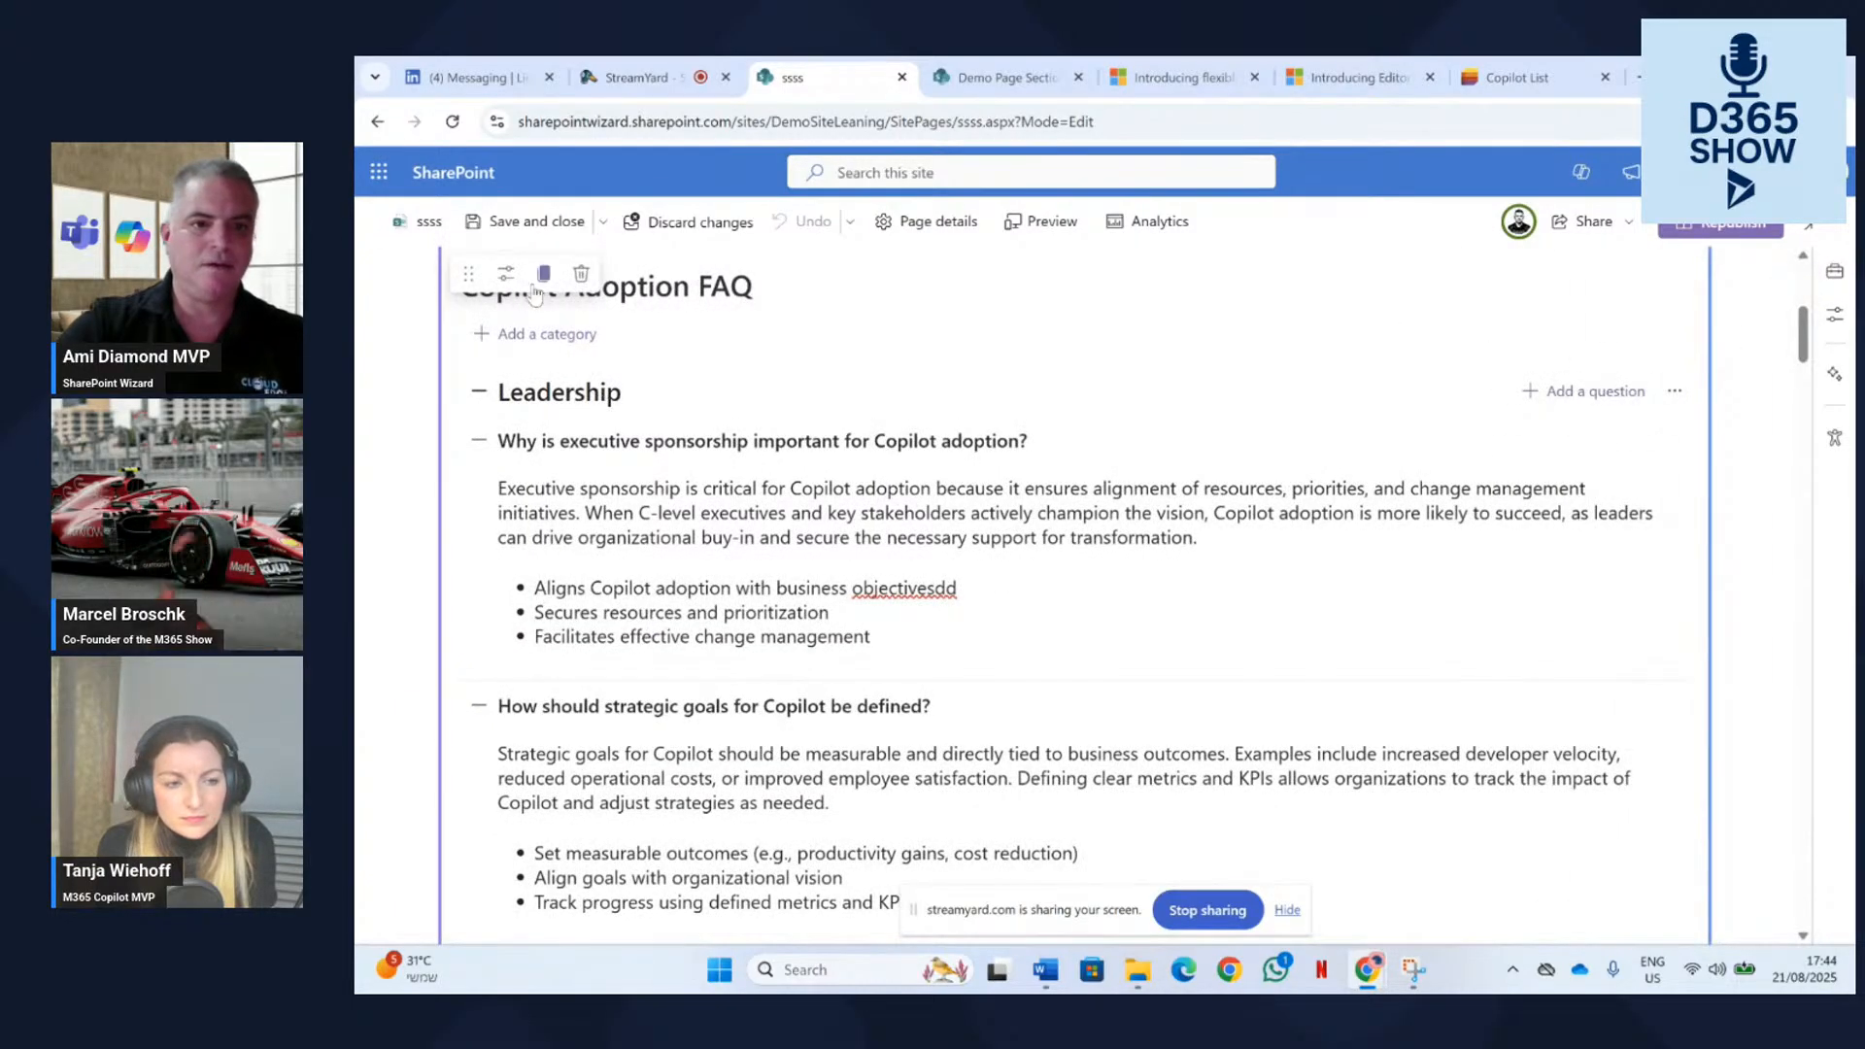
click(506, 273)
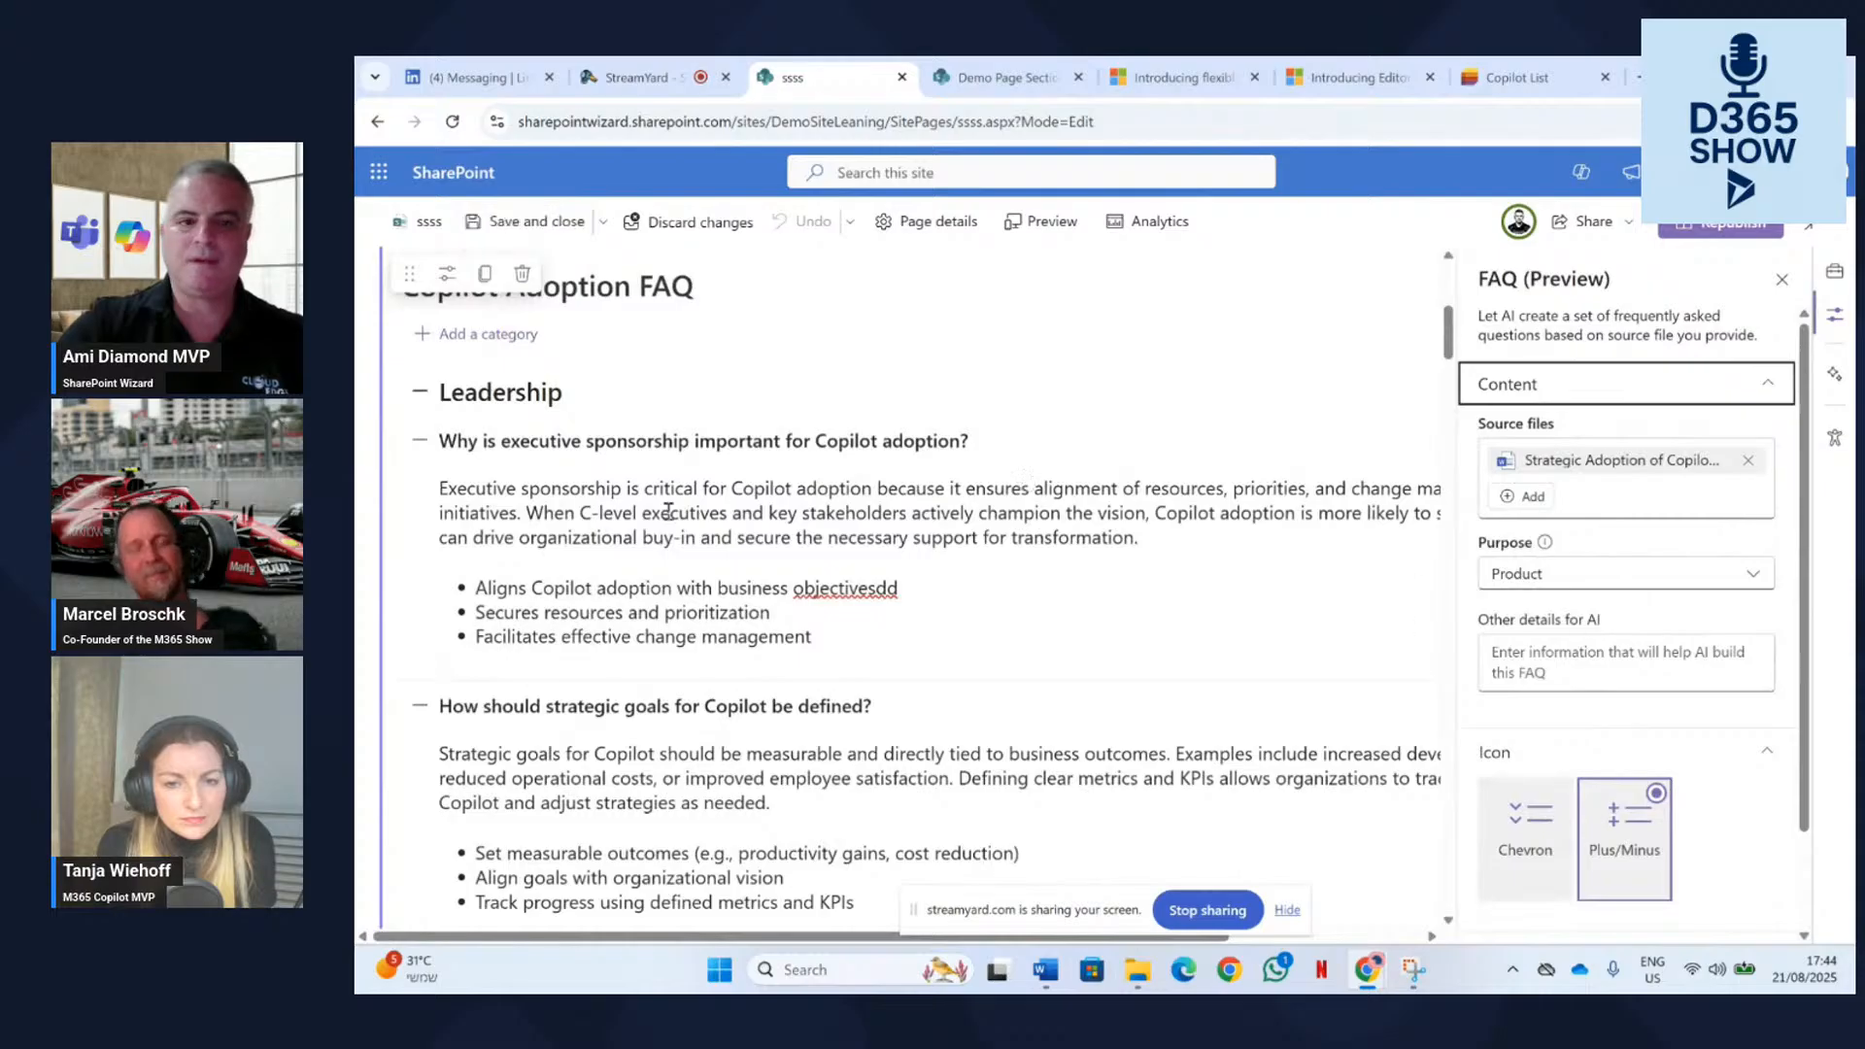
click(1545, 672)
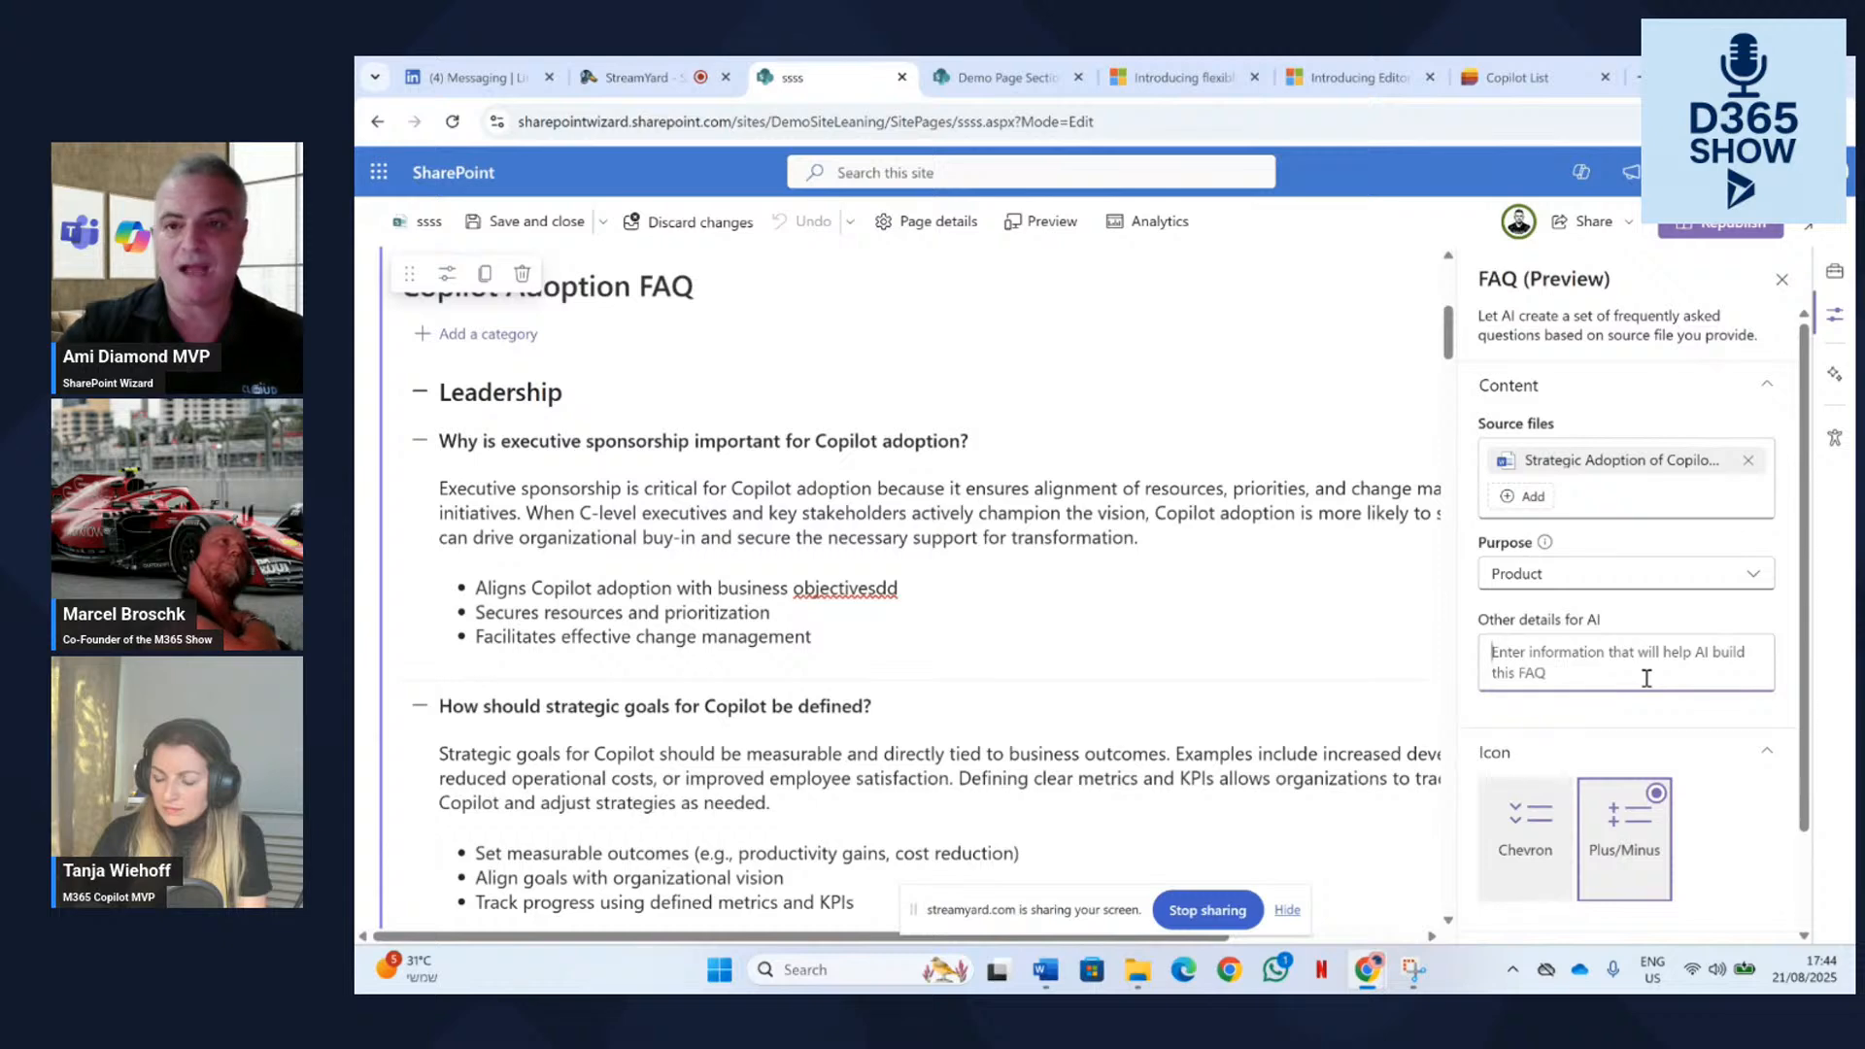
click(633, 77)
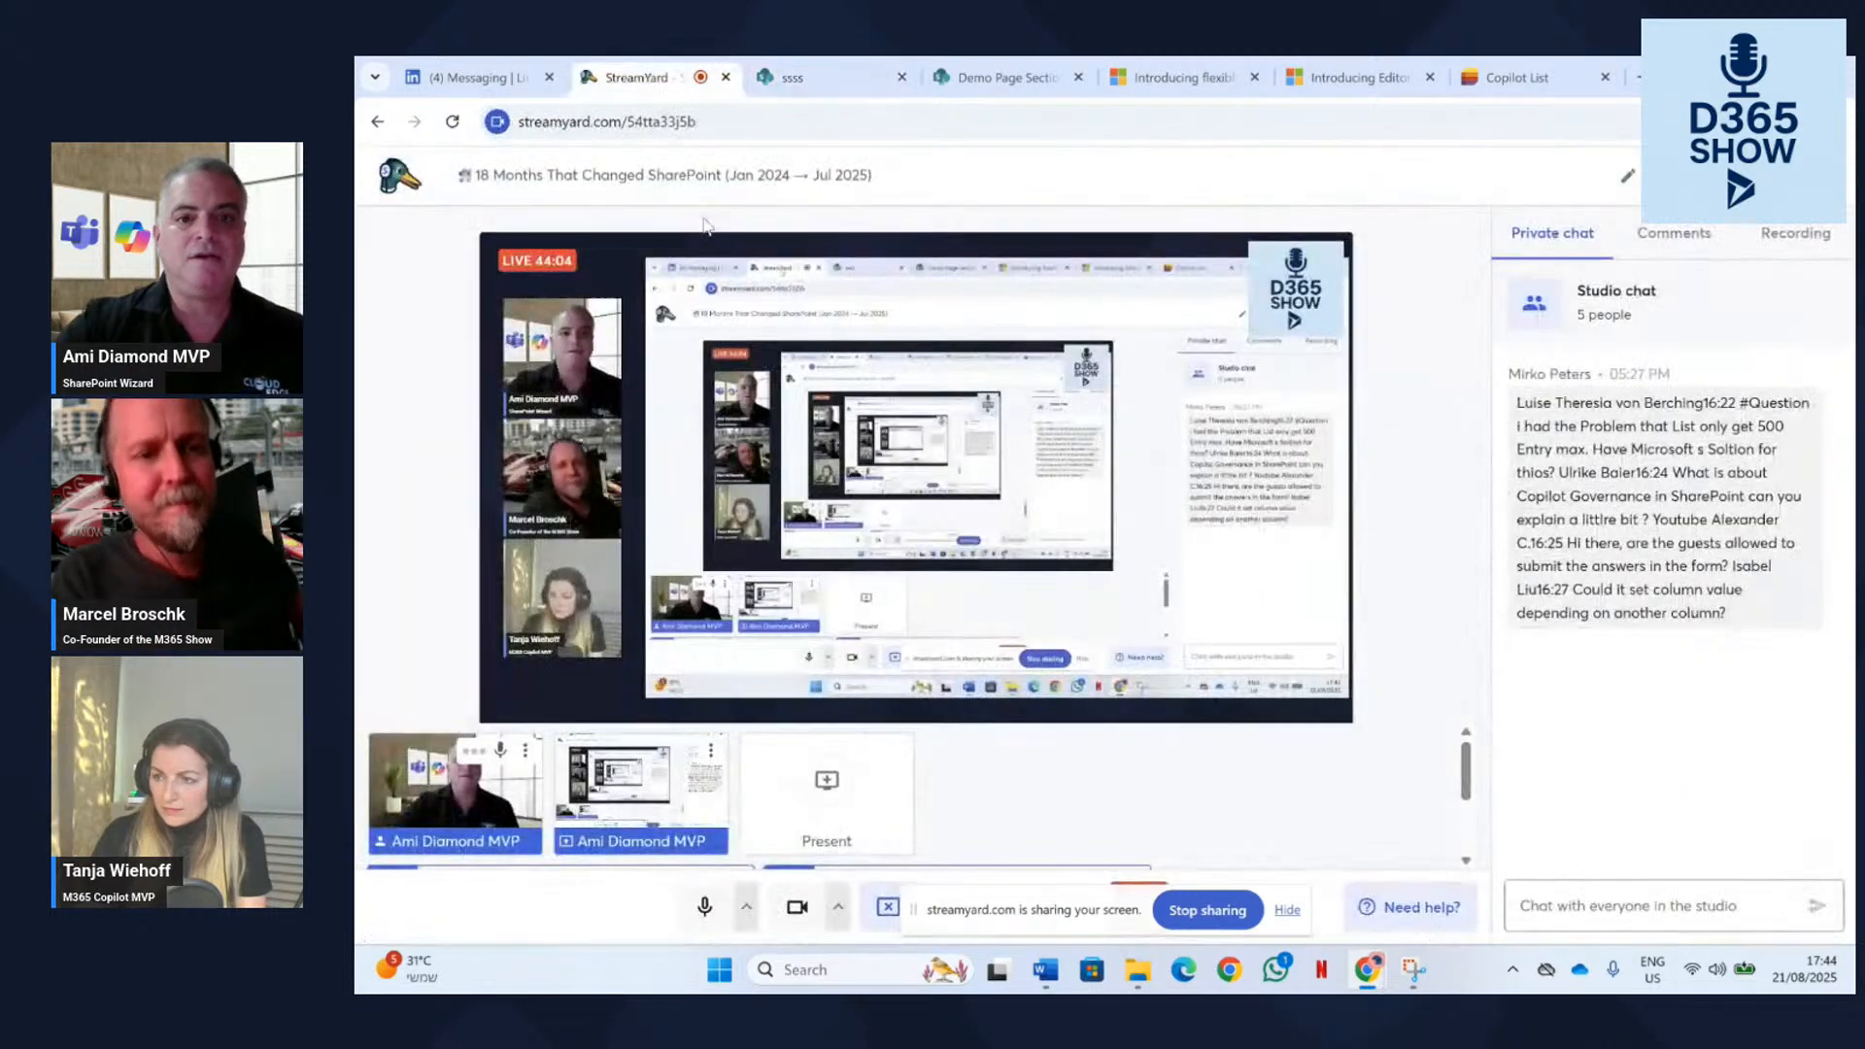
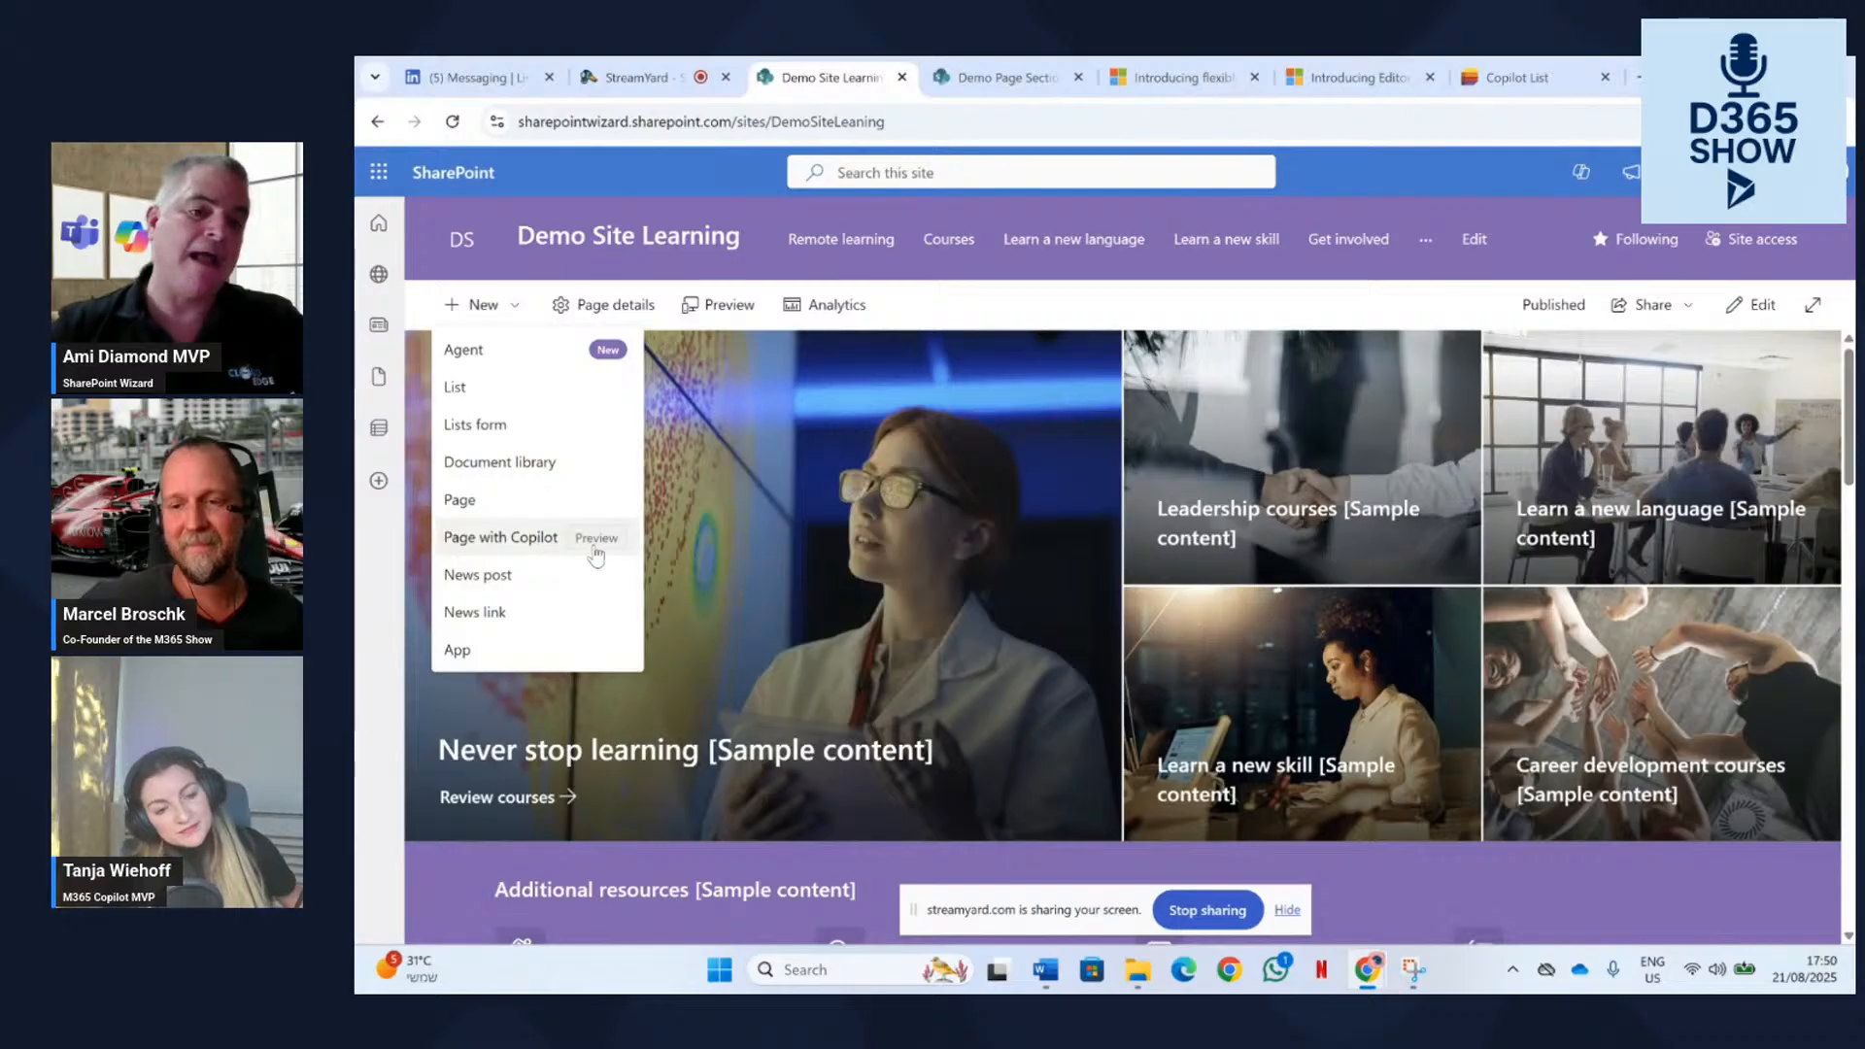
click(530, 550)
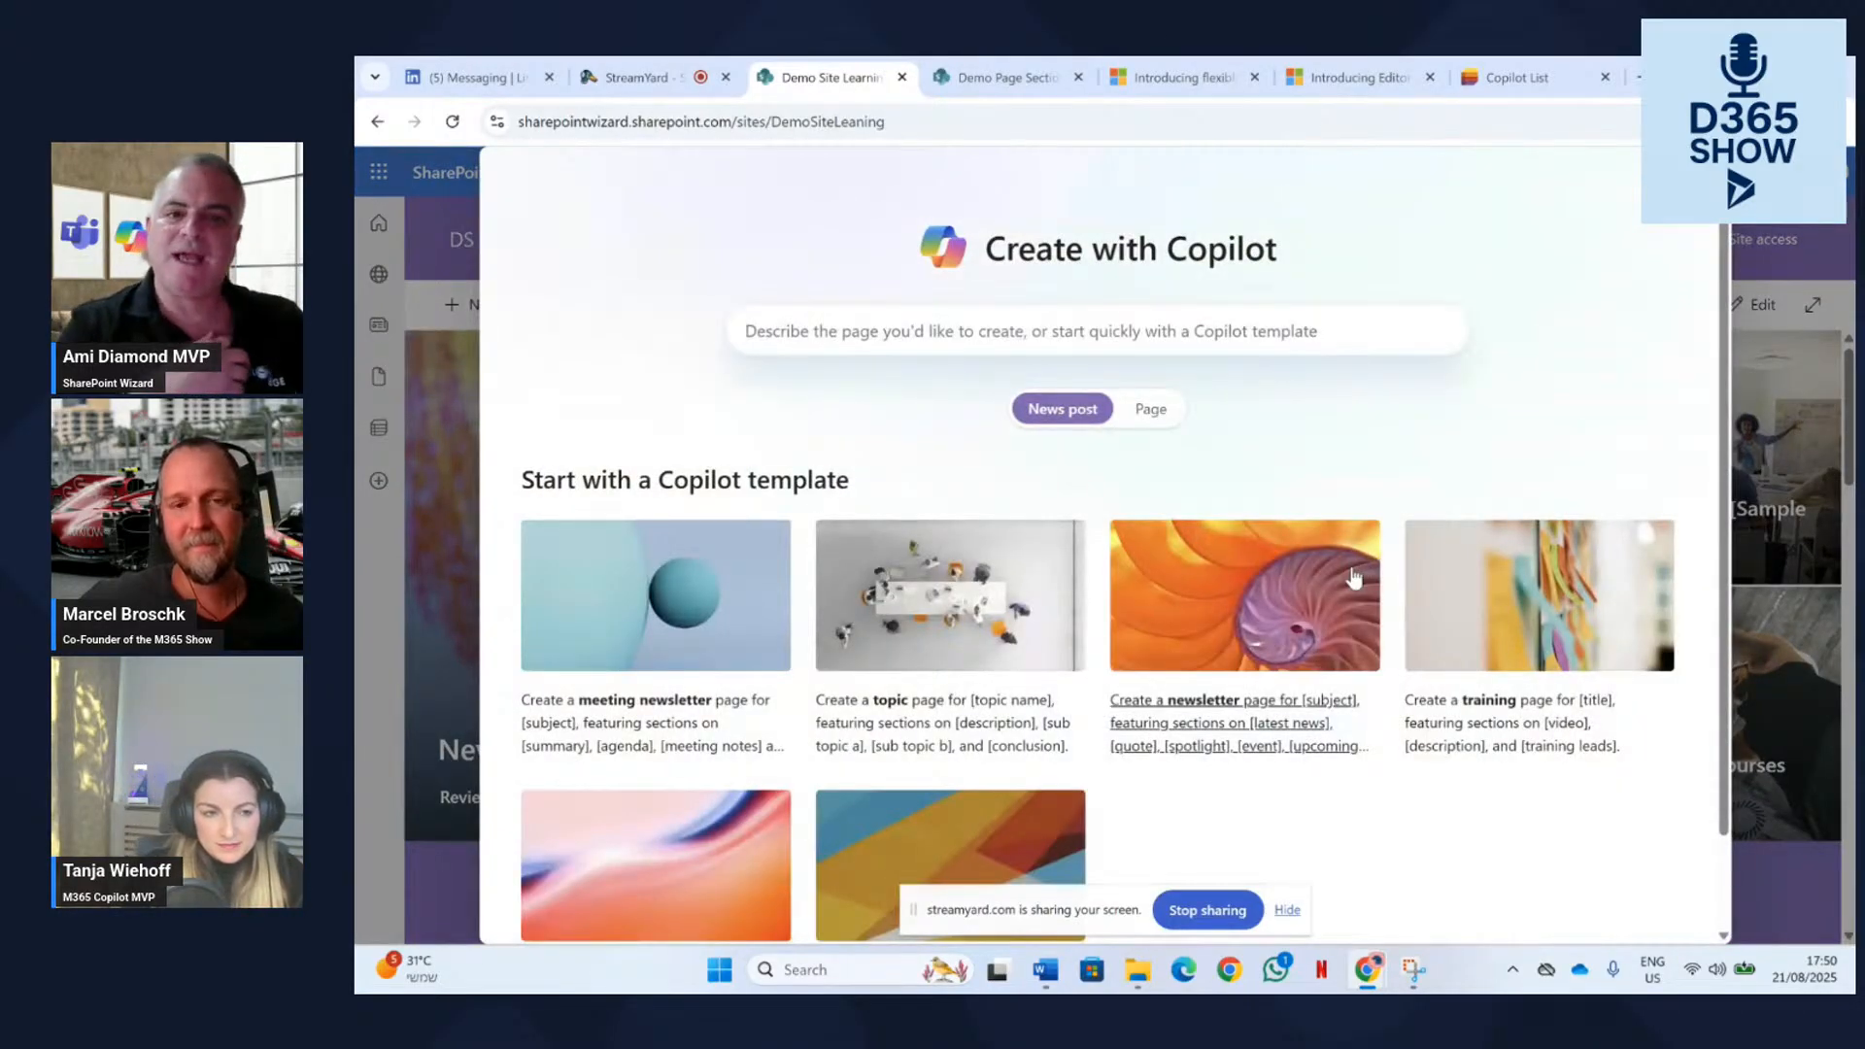
click(1023, 330)
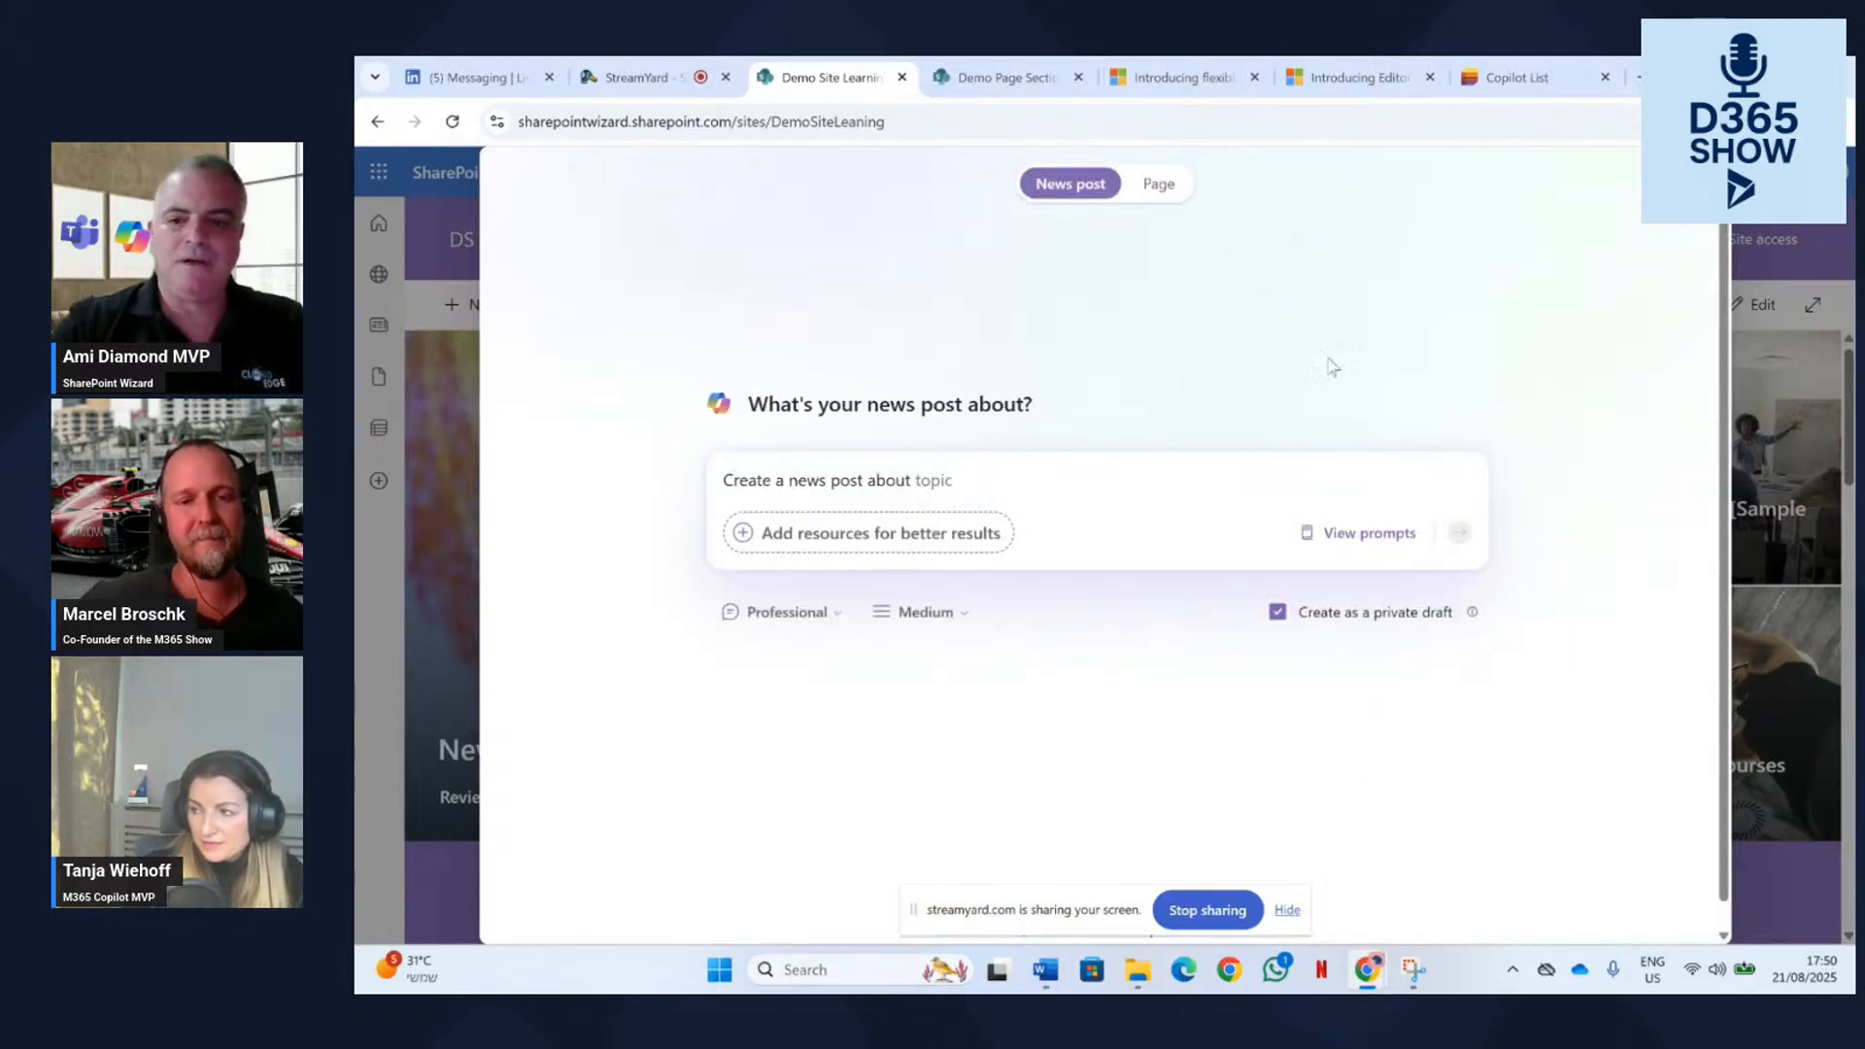
click(1692, 184)
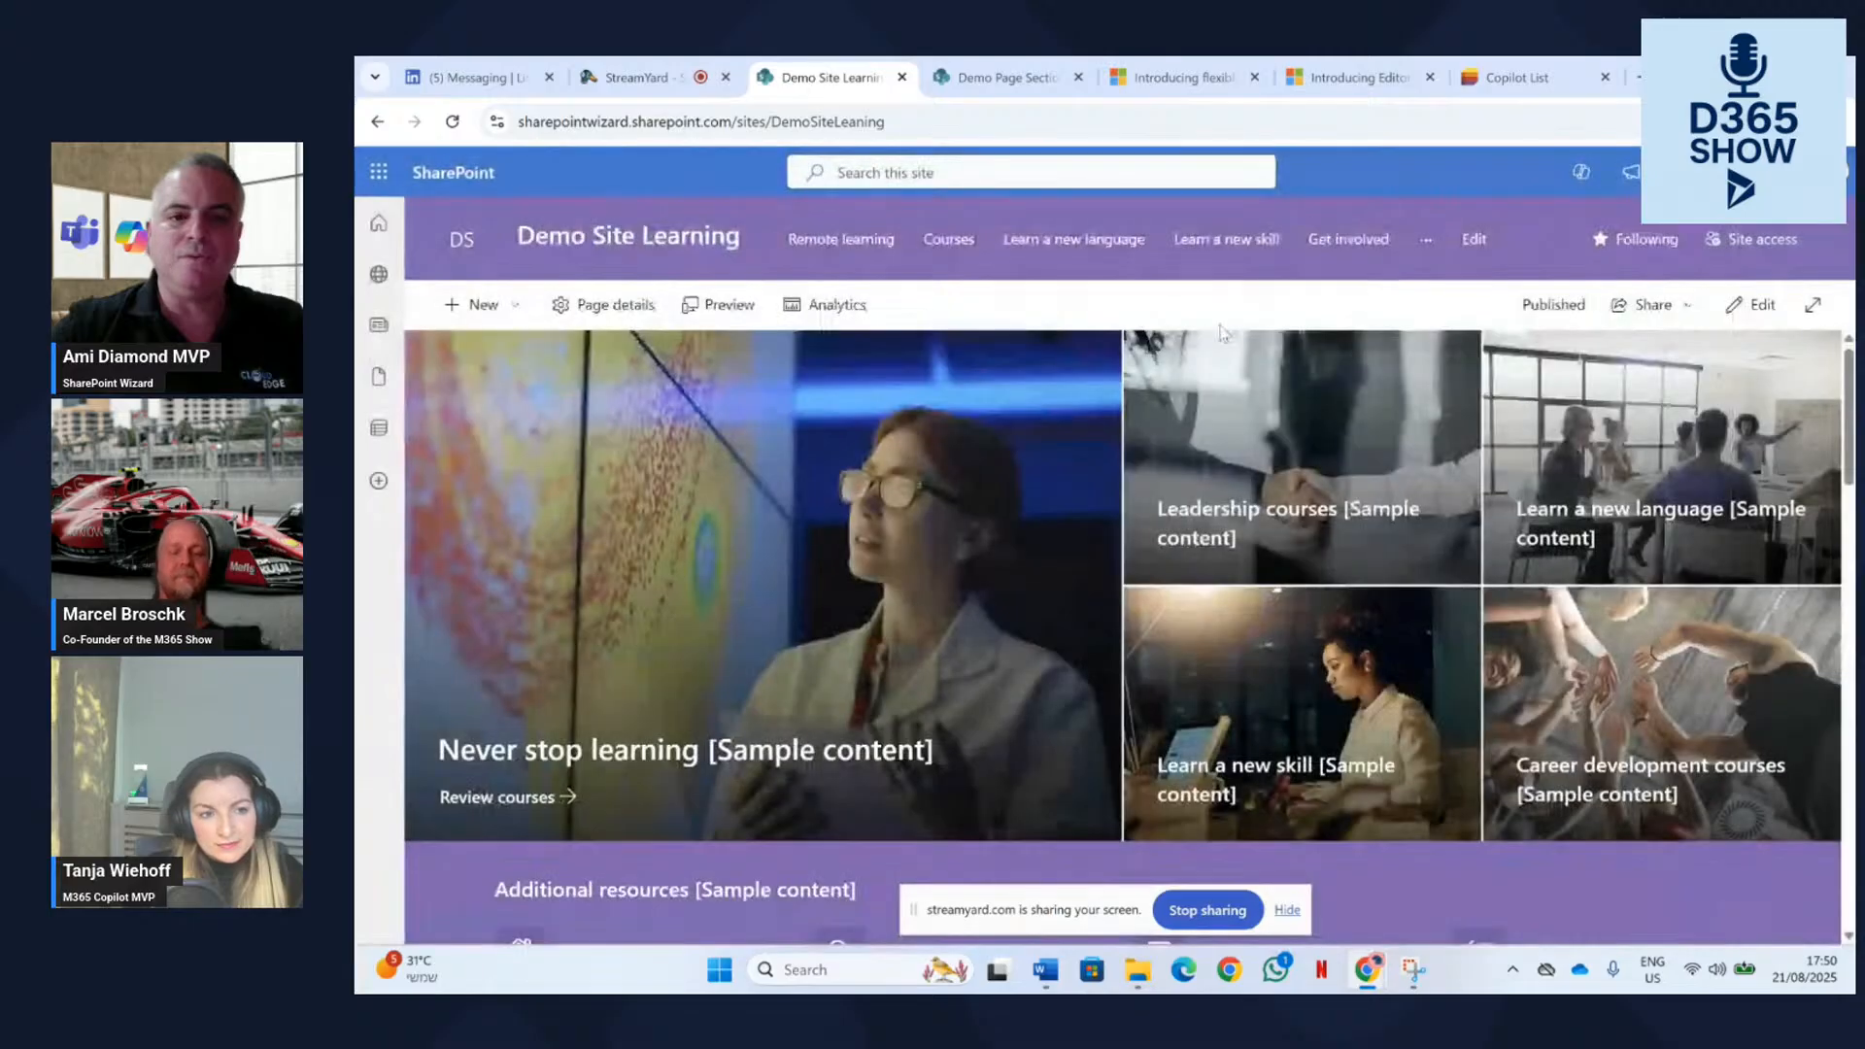
Start a new page with Copilot on the Demo Site Learning site, browse the news post templates and open the meeting newsletter one.
click(491, 305)
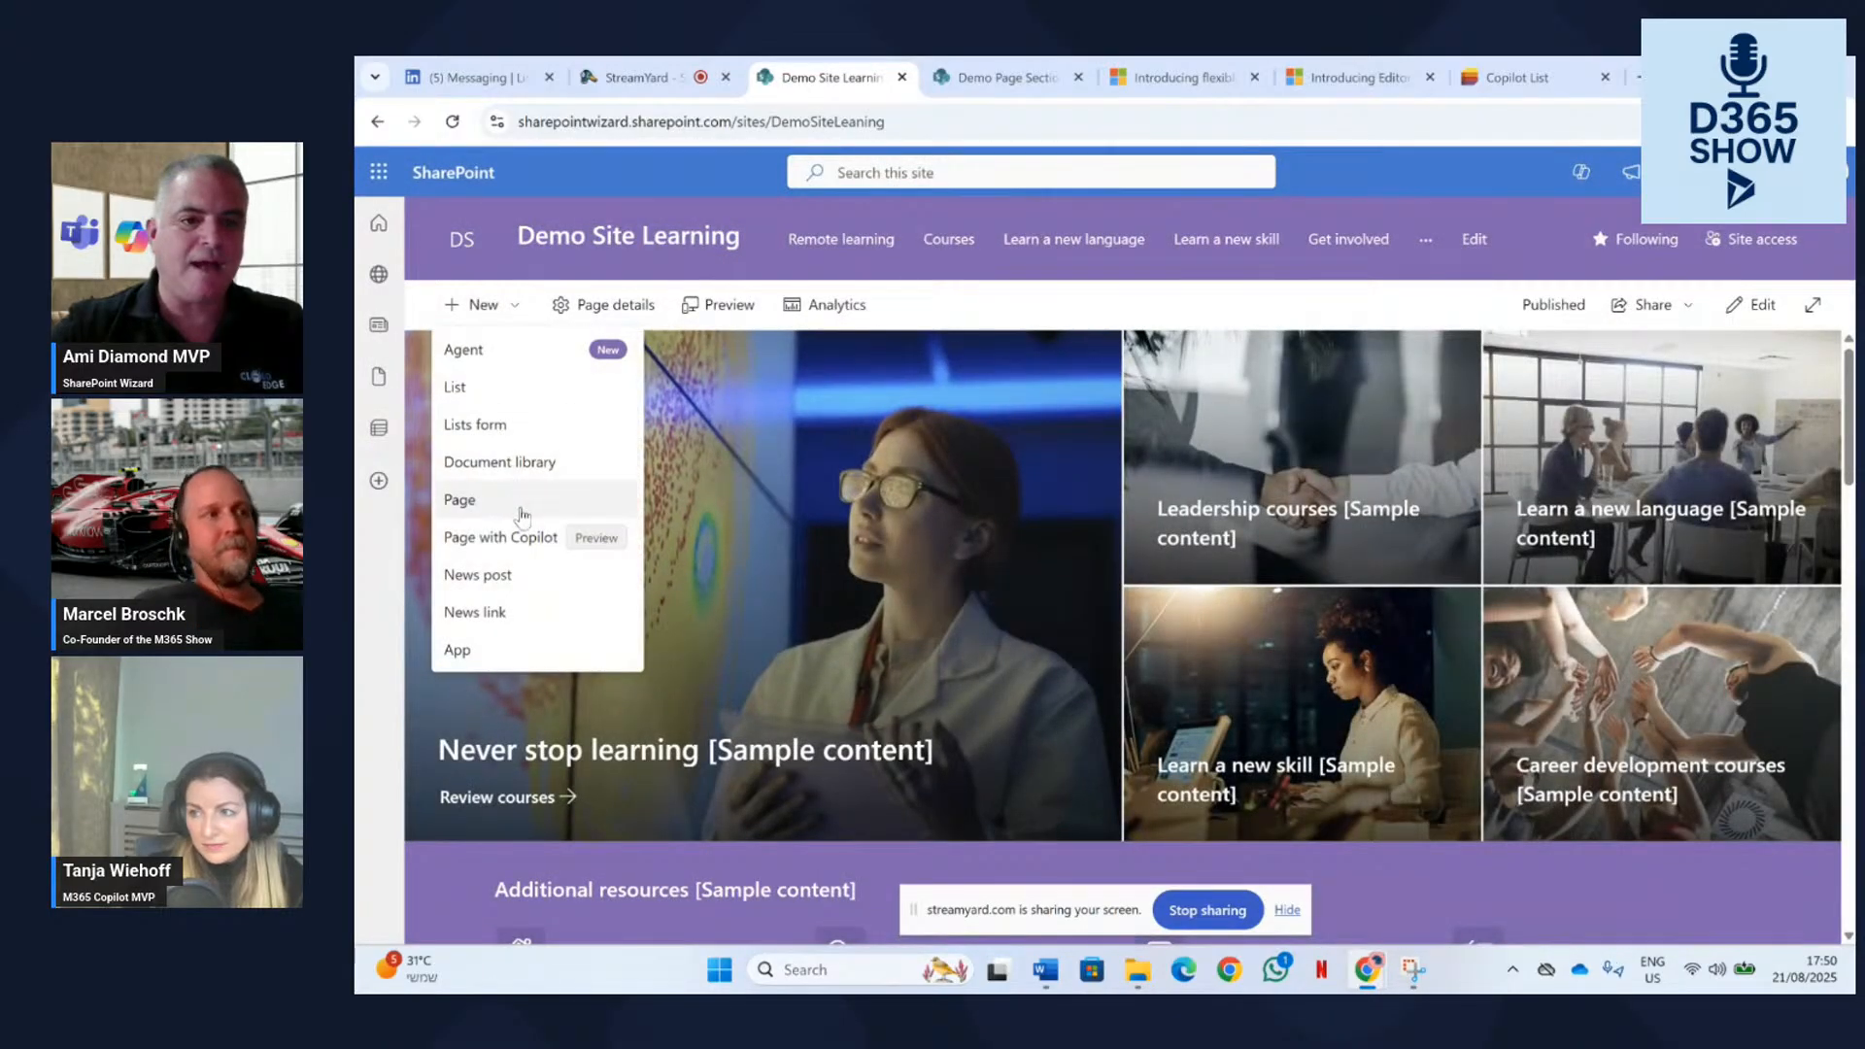
click(524, 540)
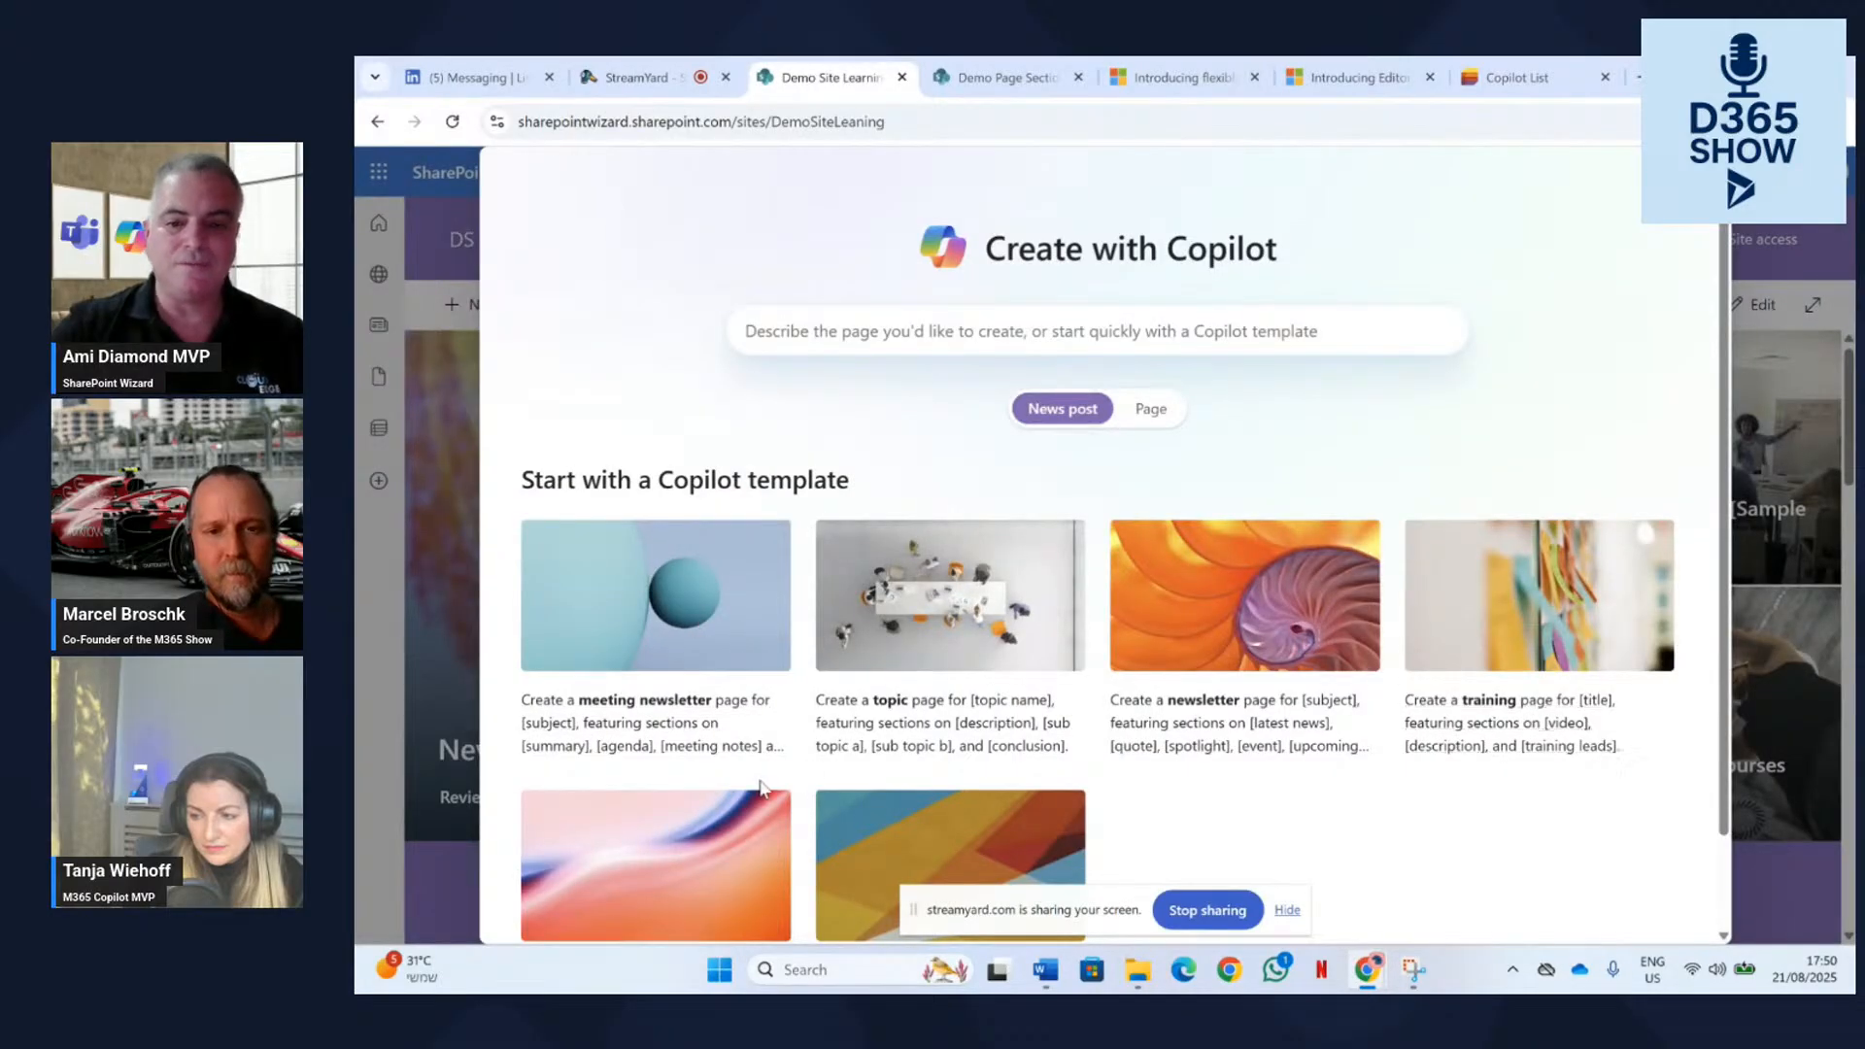
scroll(950, 514, down, 1)
scroll(950, 514, up, 1)
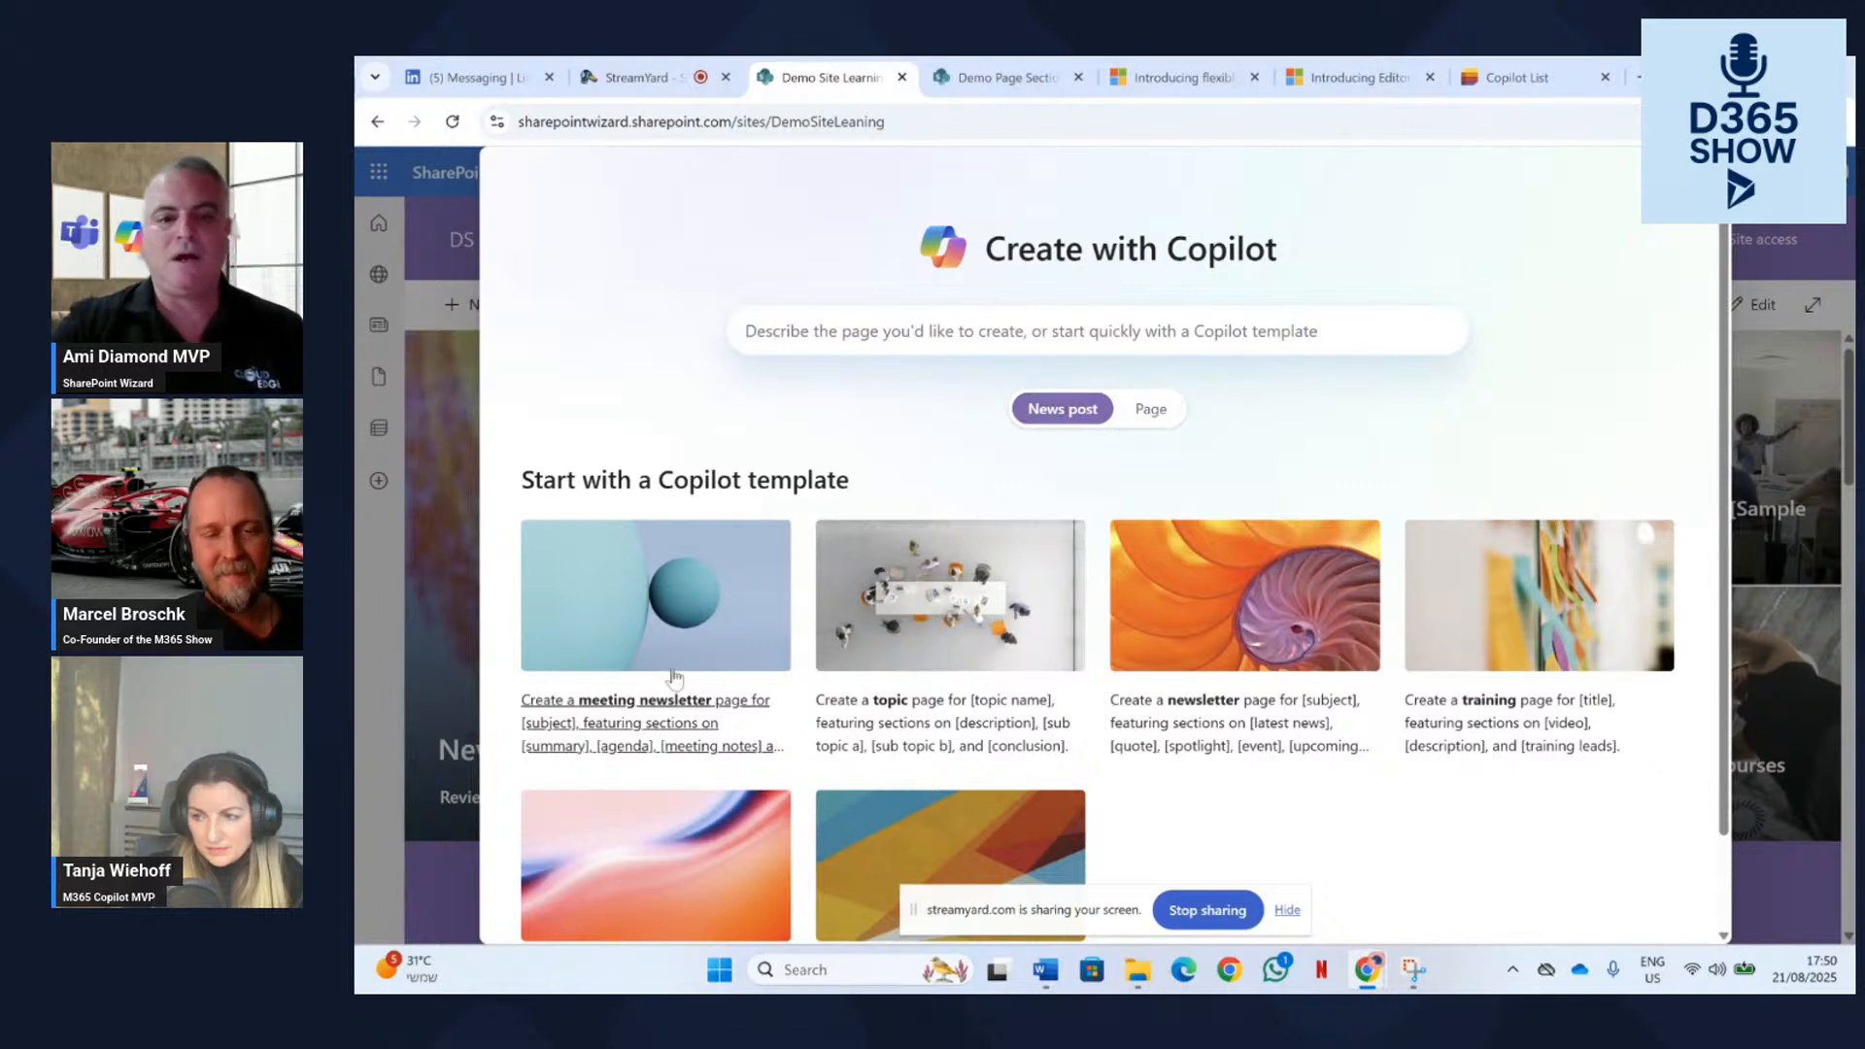
click(625, 635)
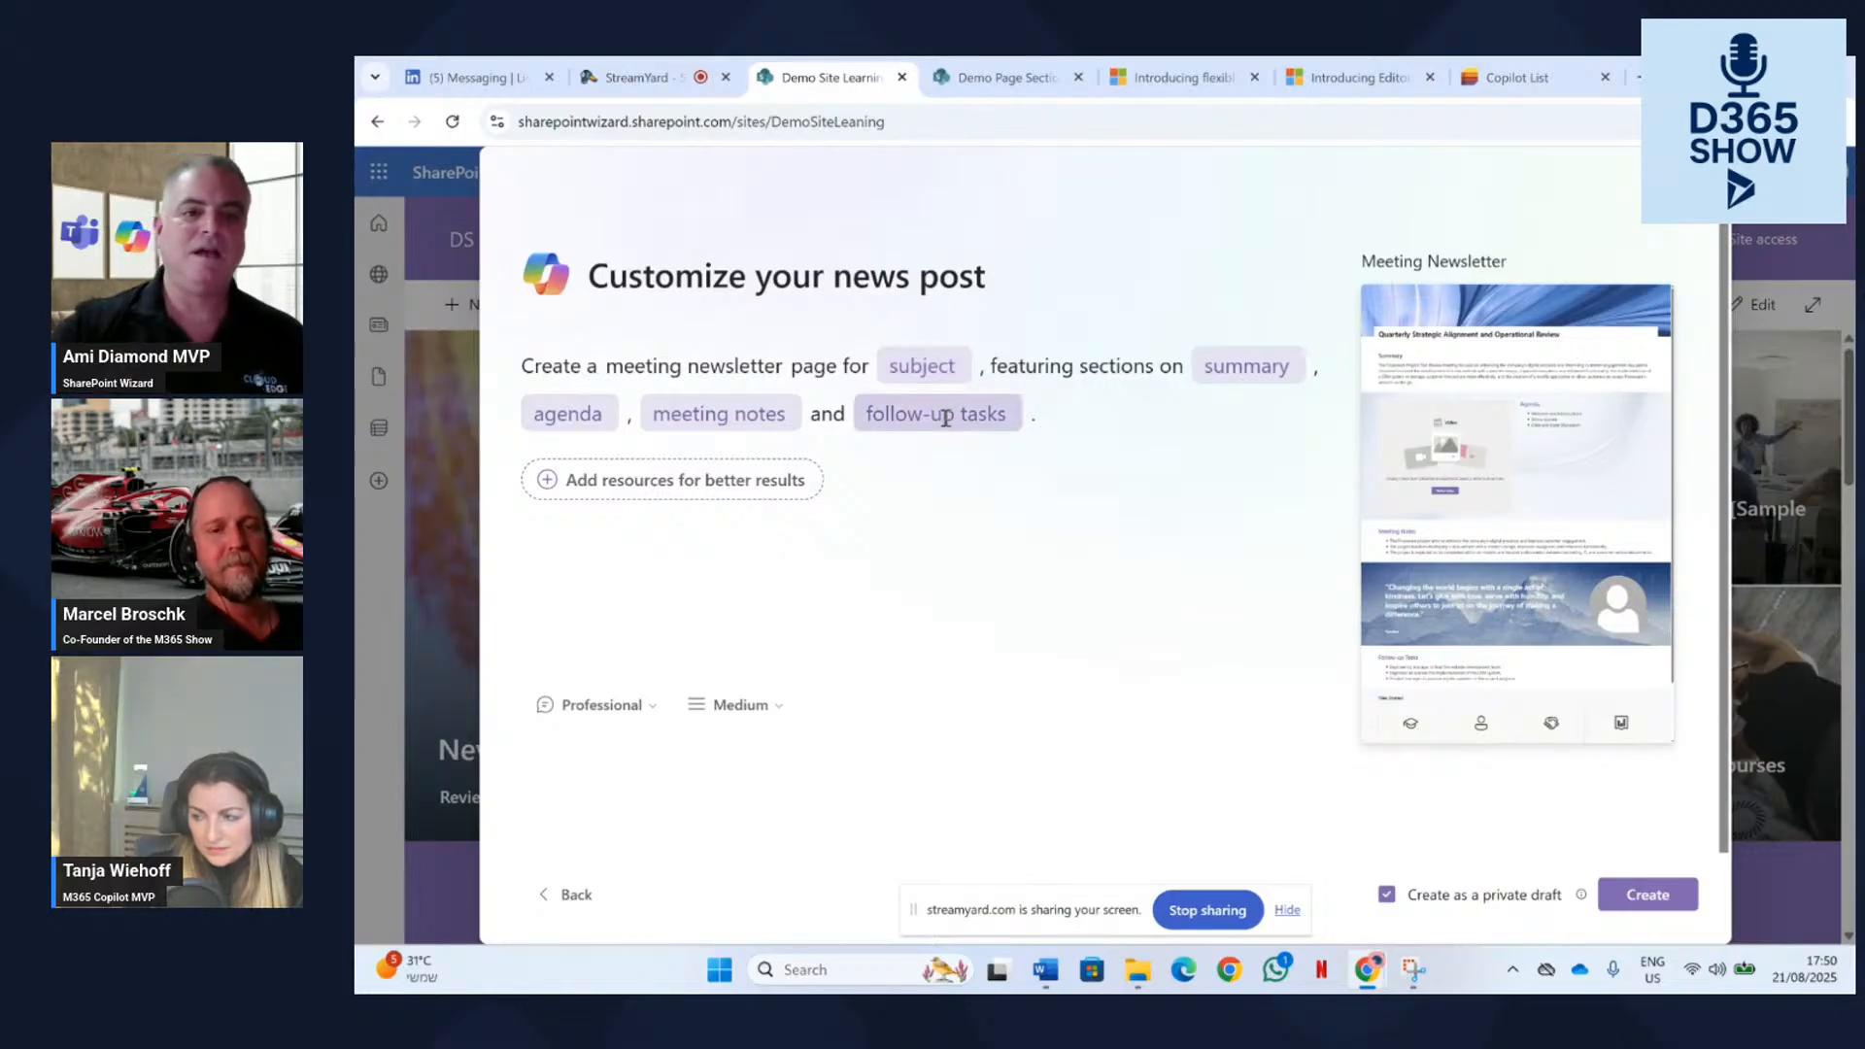
Examine the meeting newsletter template's placeholders, tone of voice and length options, and close the dialog without creating the post.
click(914, 365)
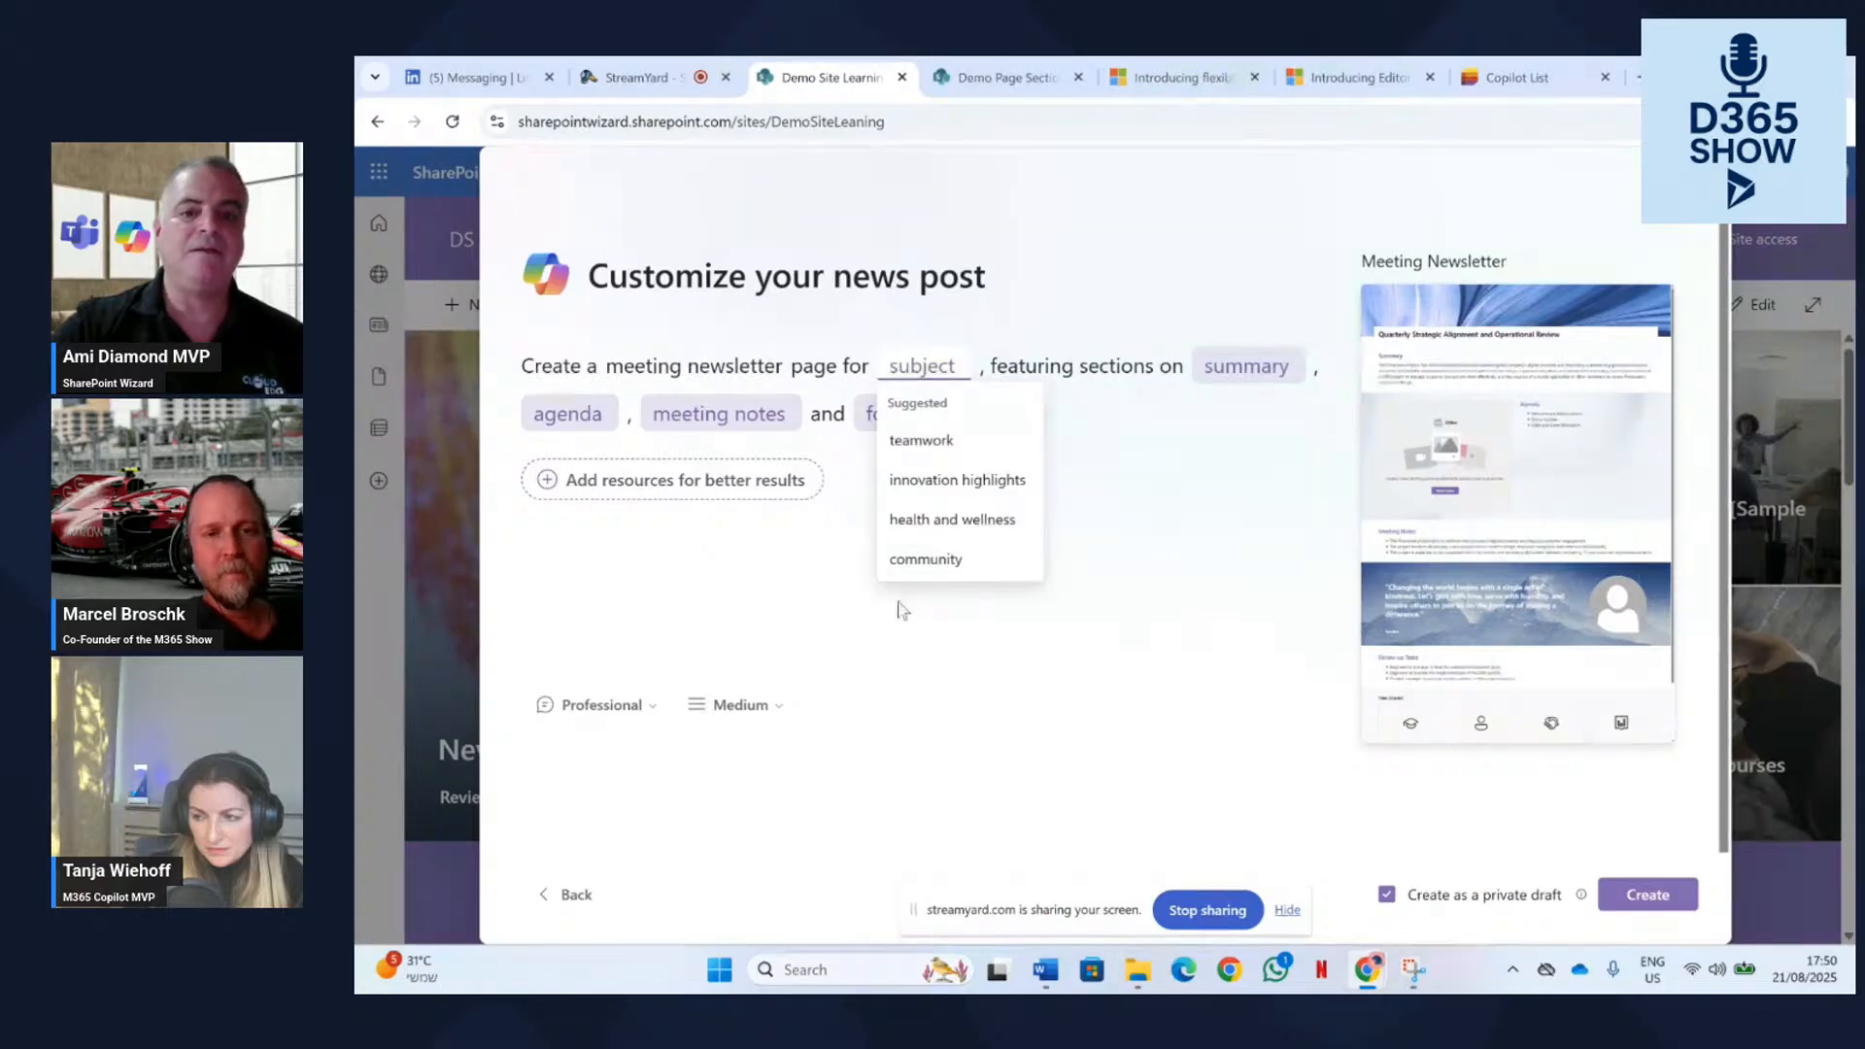
click(944, 323)
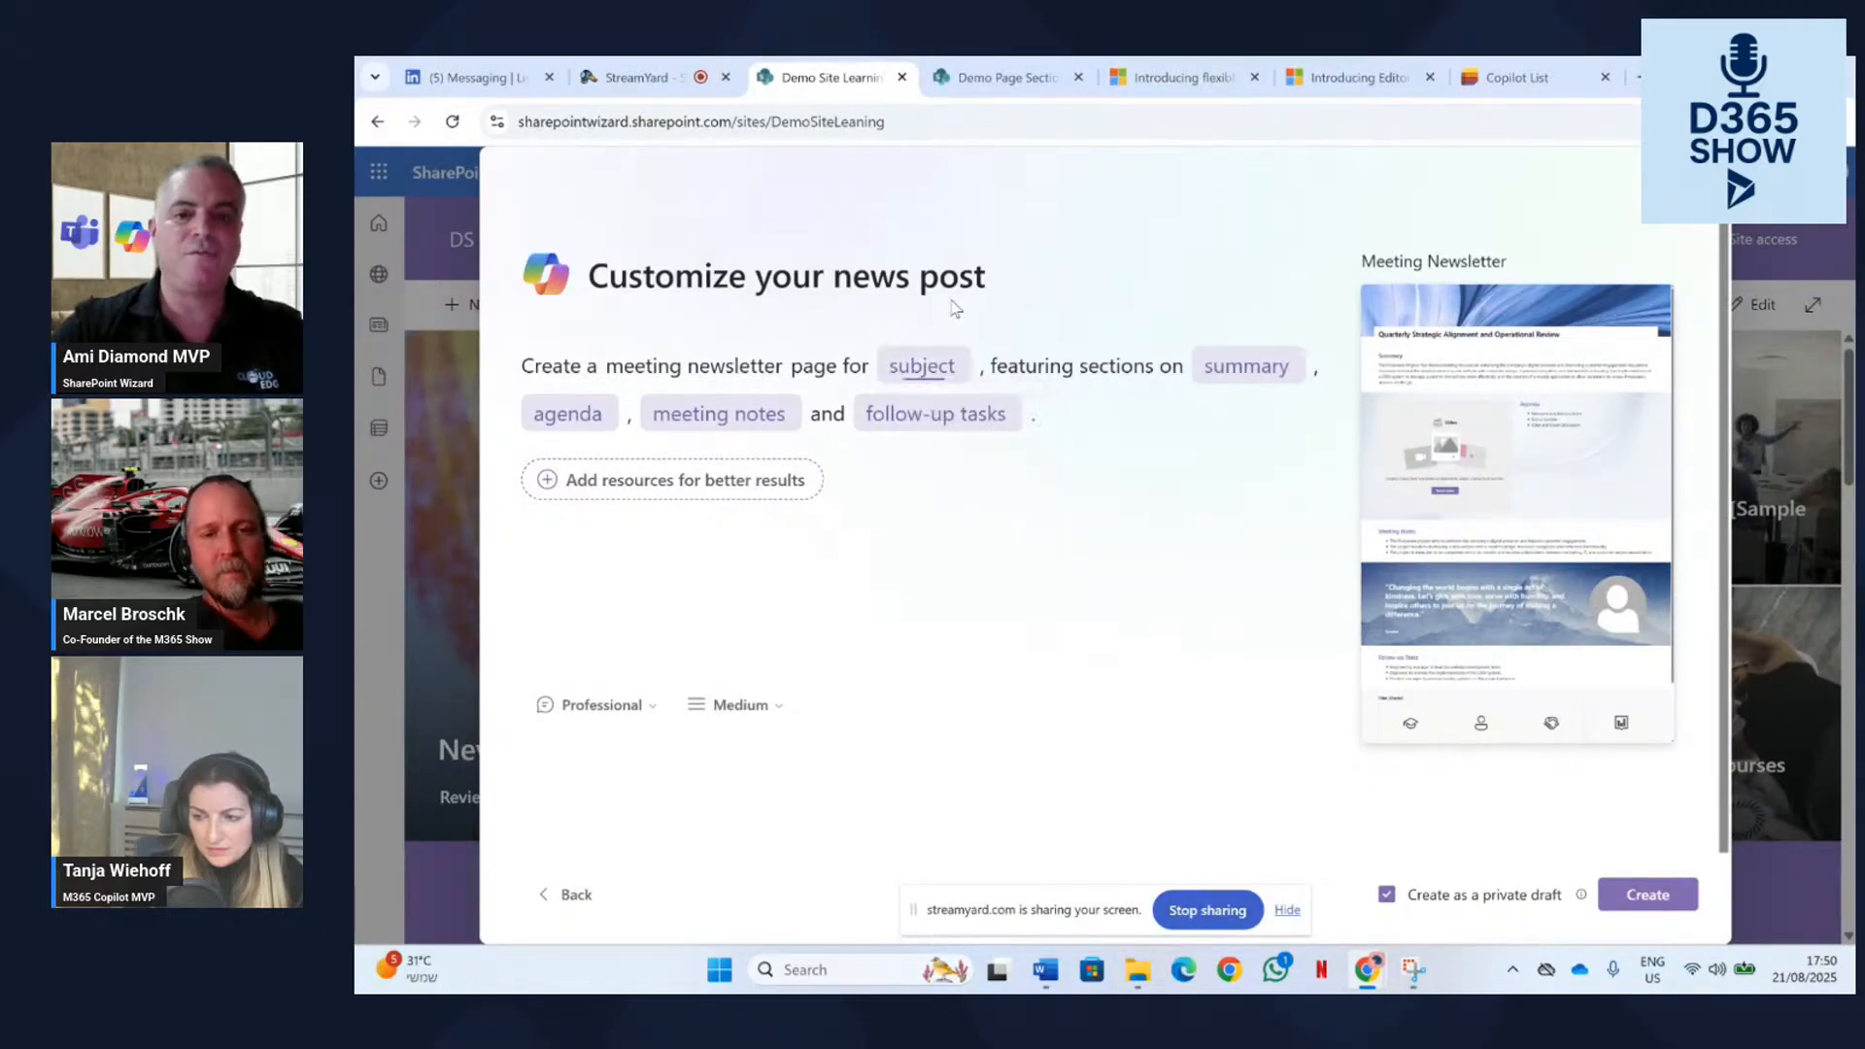
click(1223, 352)
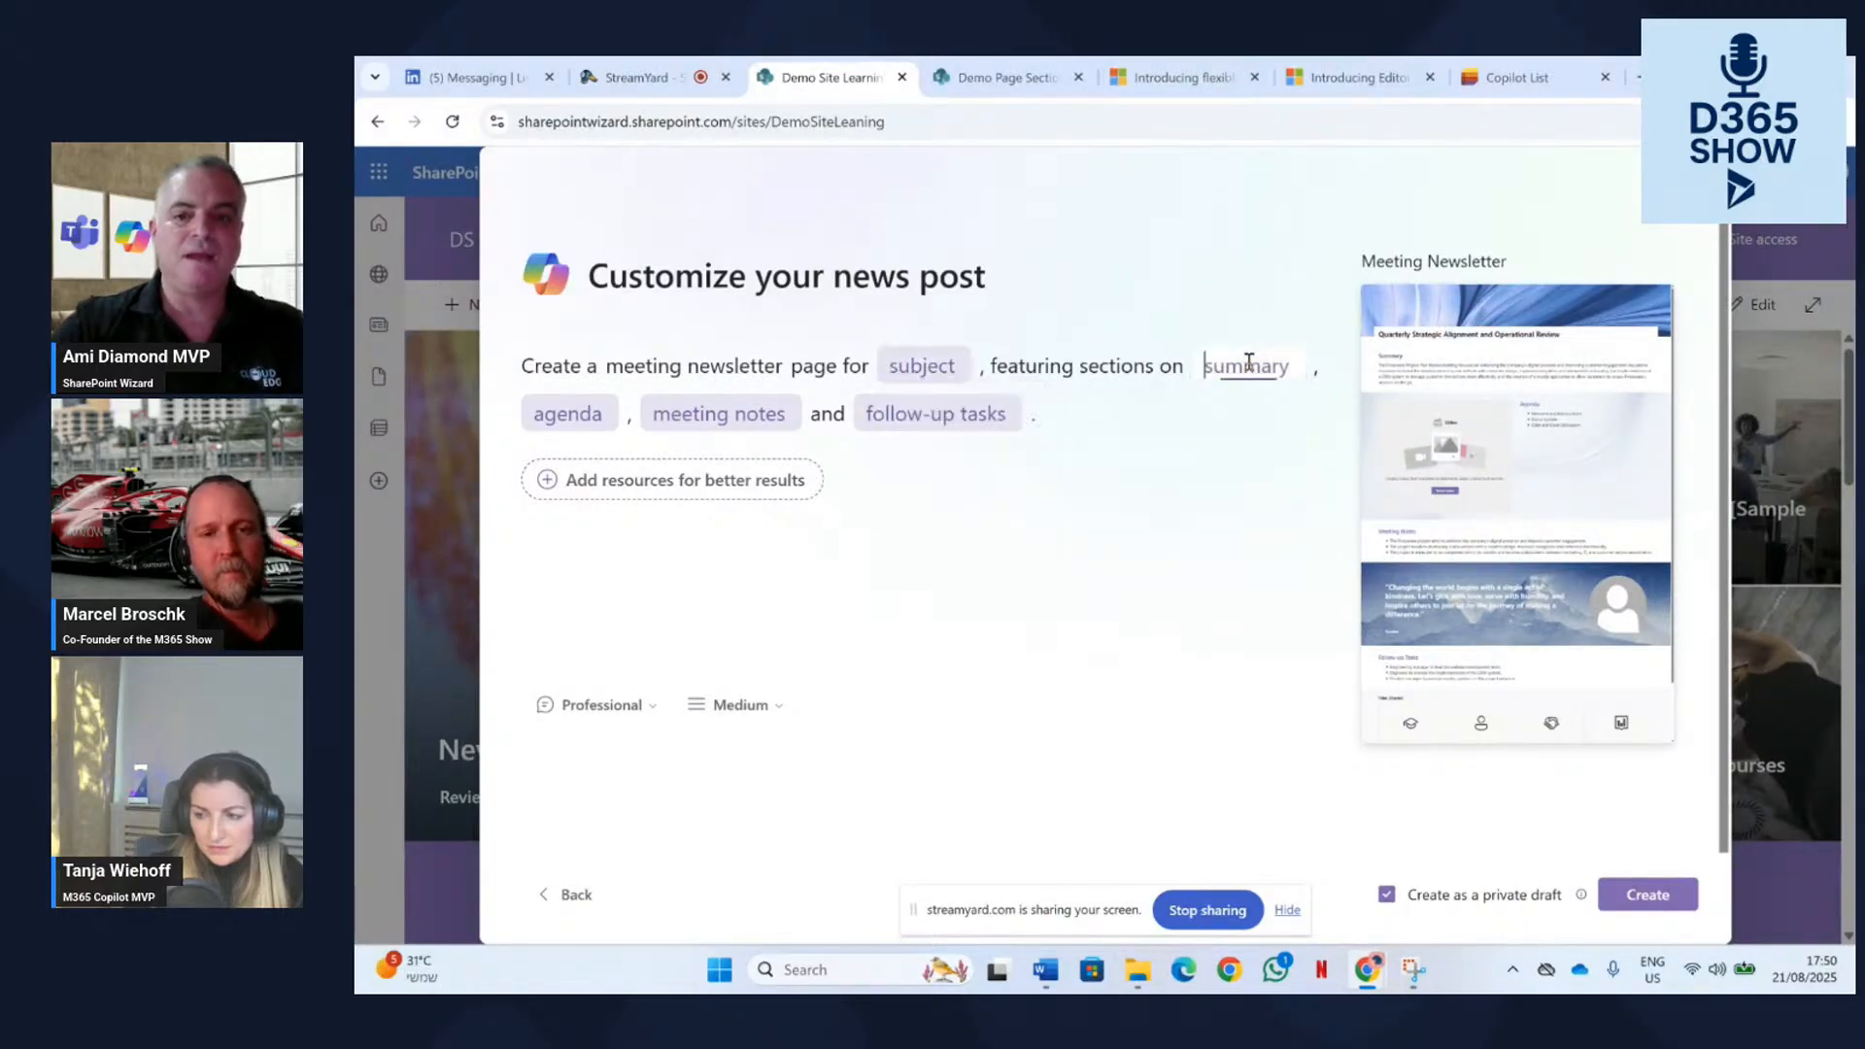
click(1080, 482)
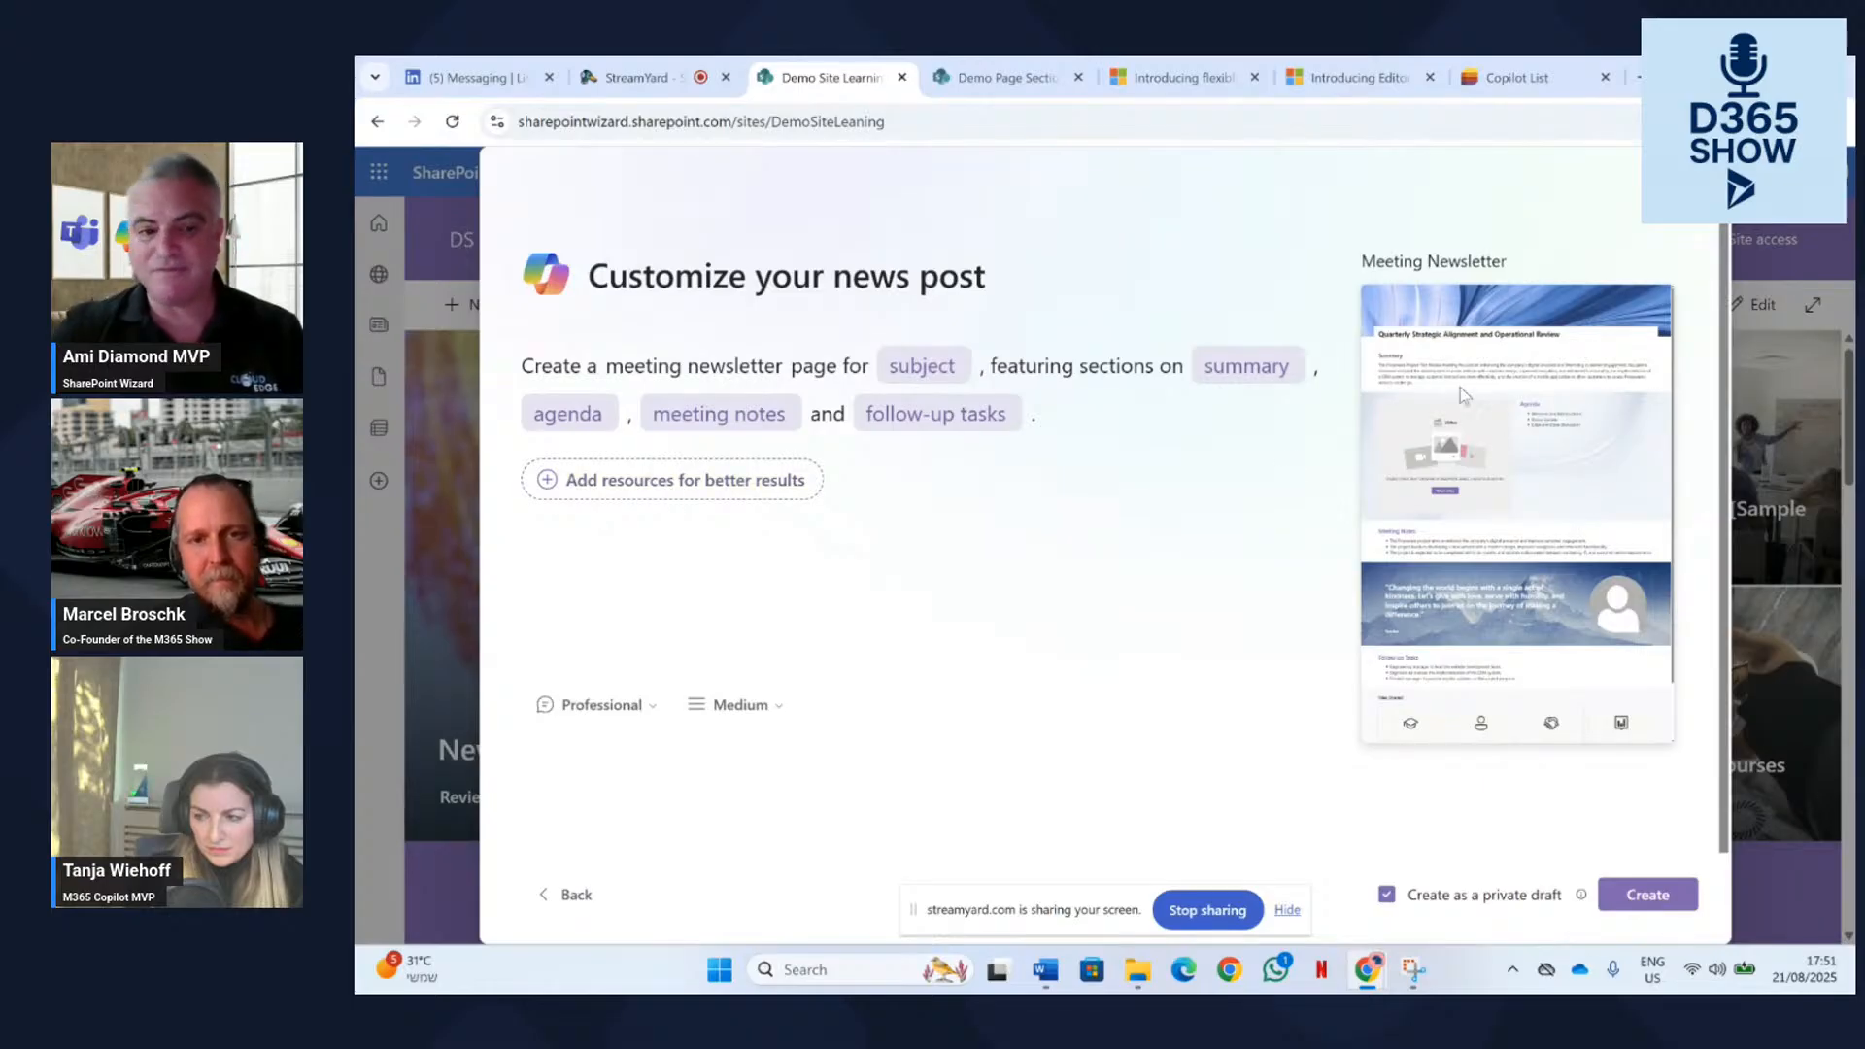
click(650, 707)
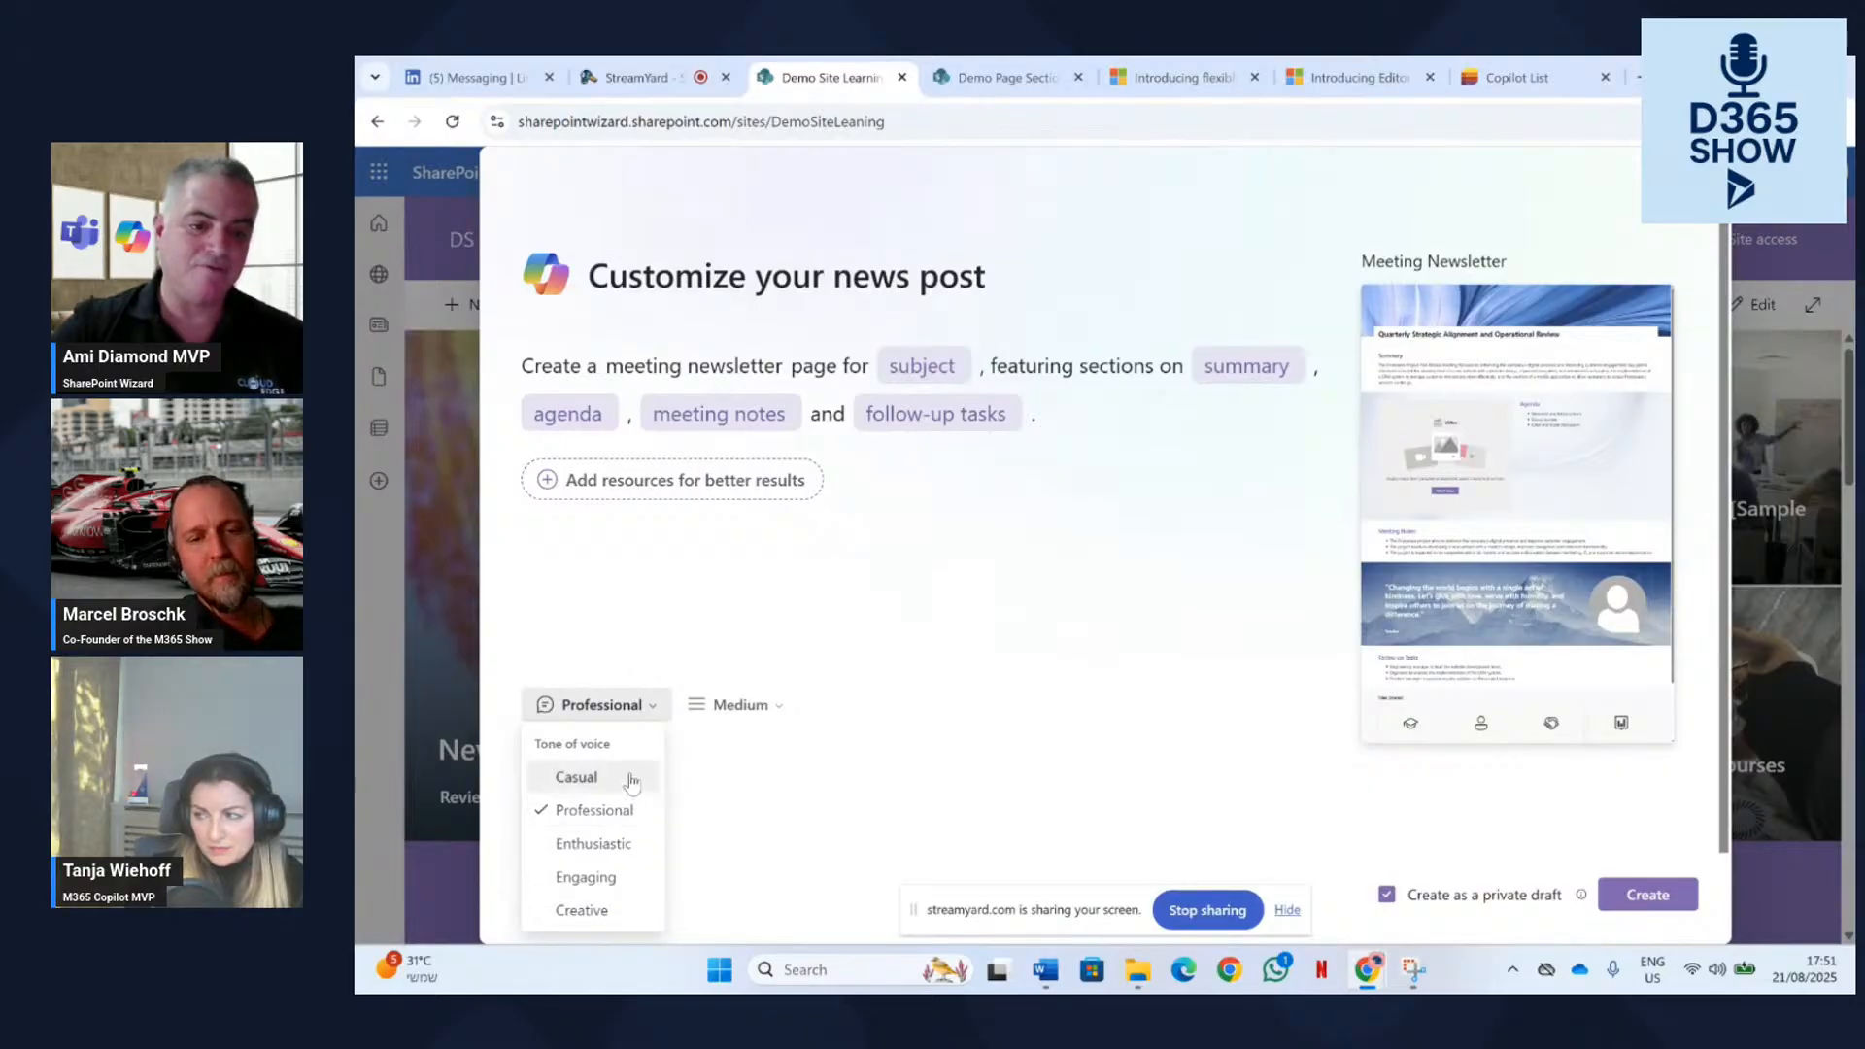
click(760, 709)
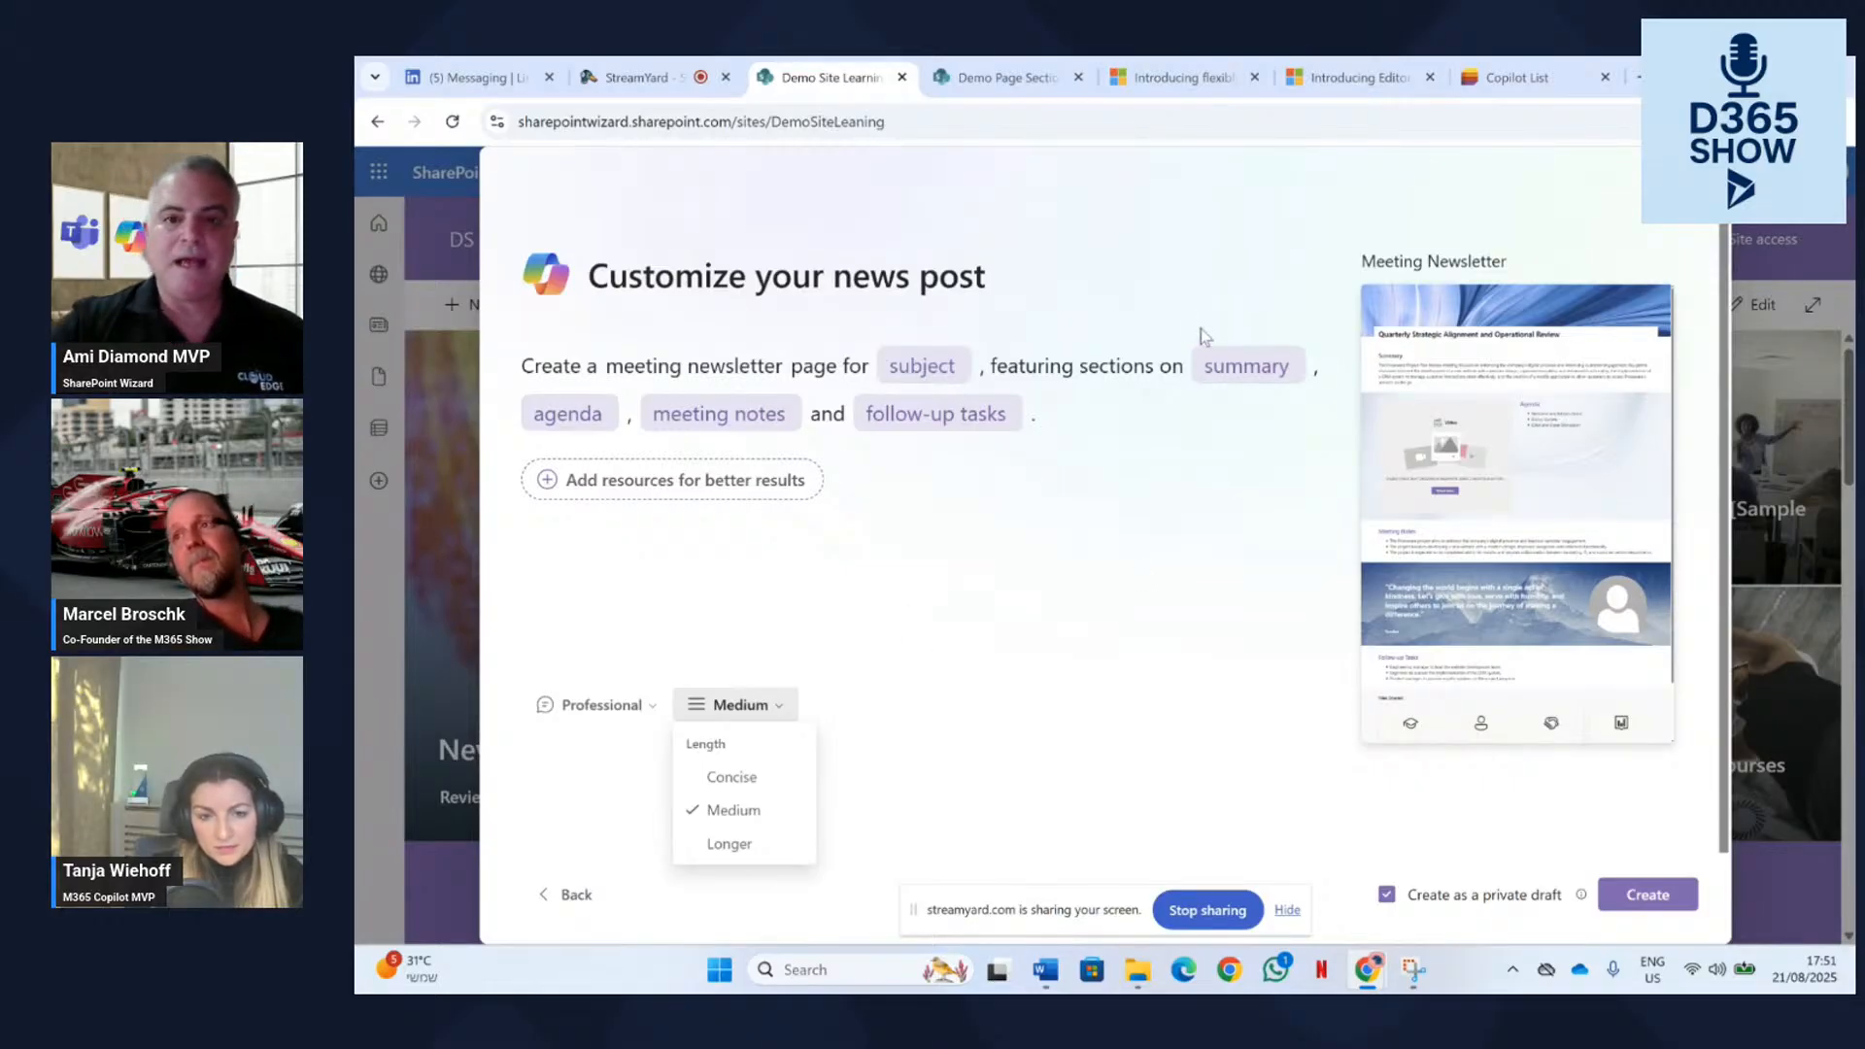
click(1692, 183)
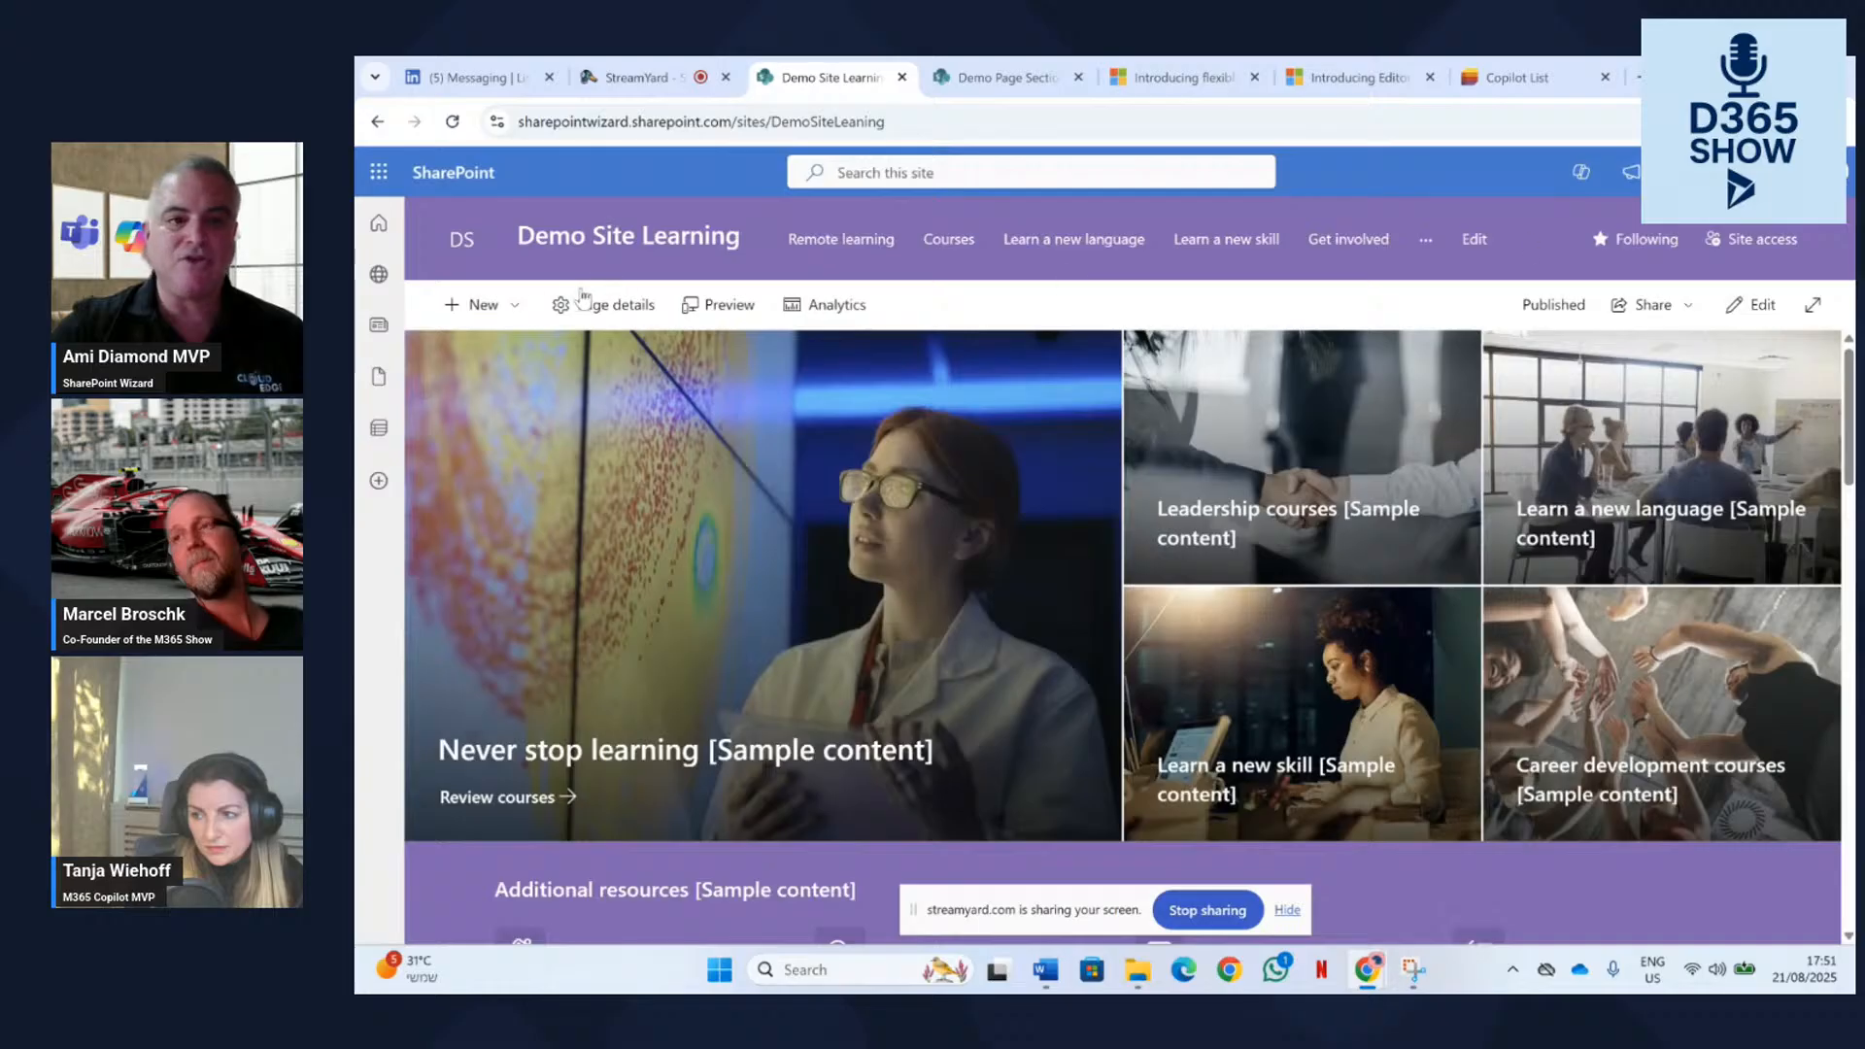
Start another page with Copilot, choose the Page type and open the free-form prompt.
click(500, 307)
click(515, 537)
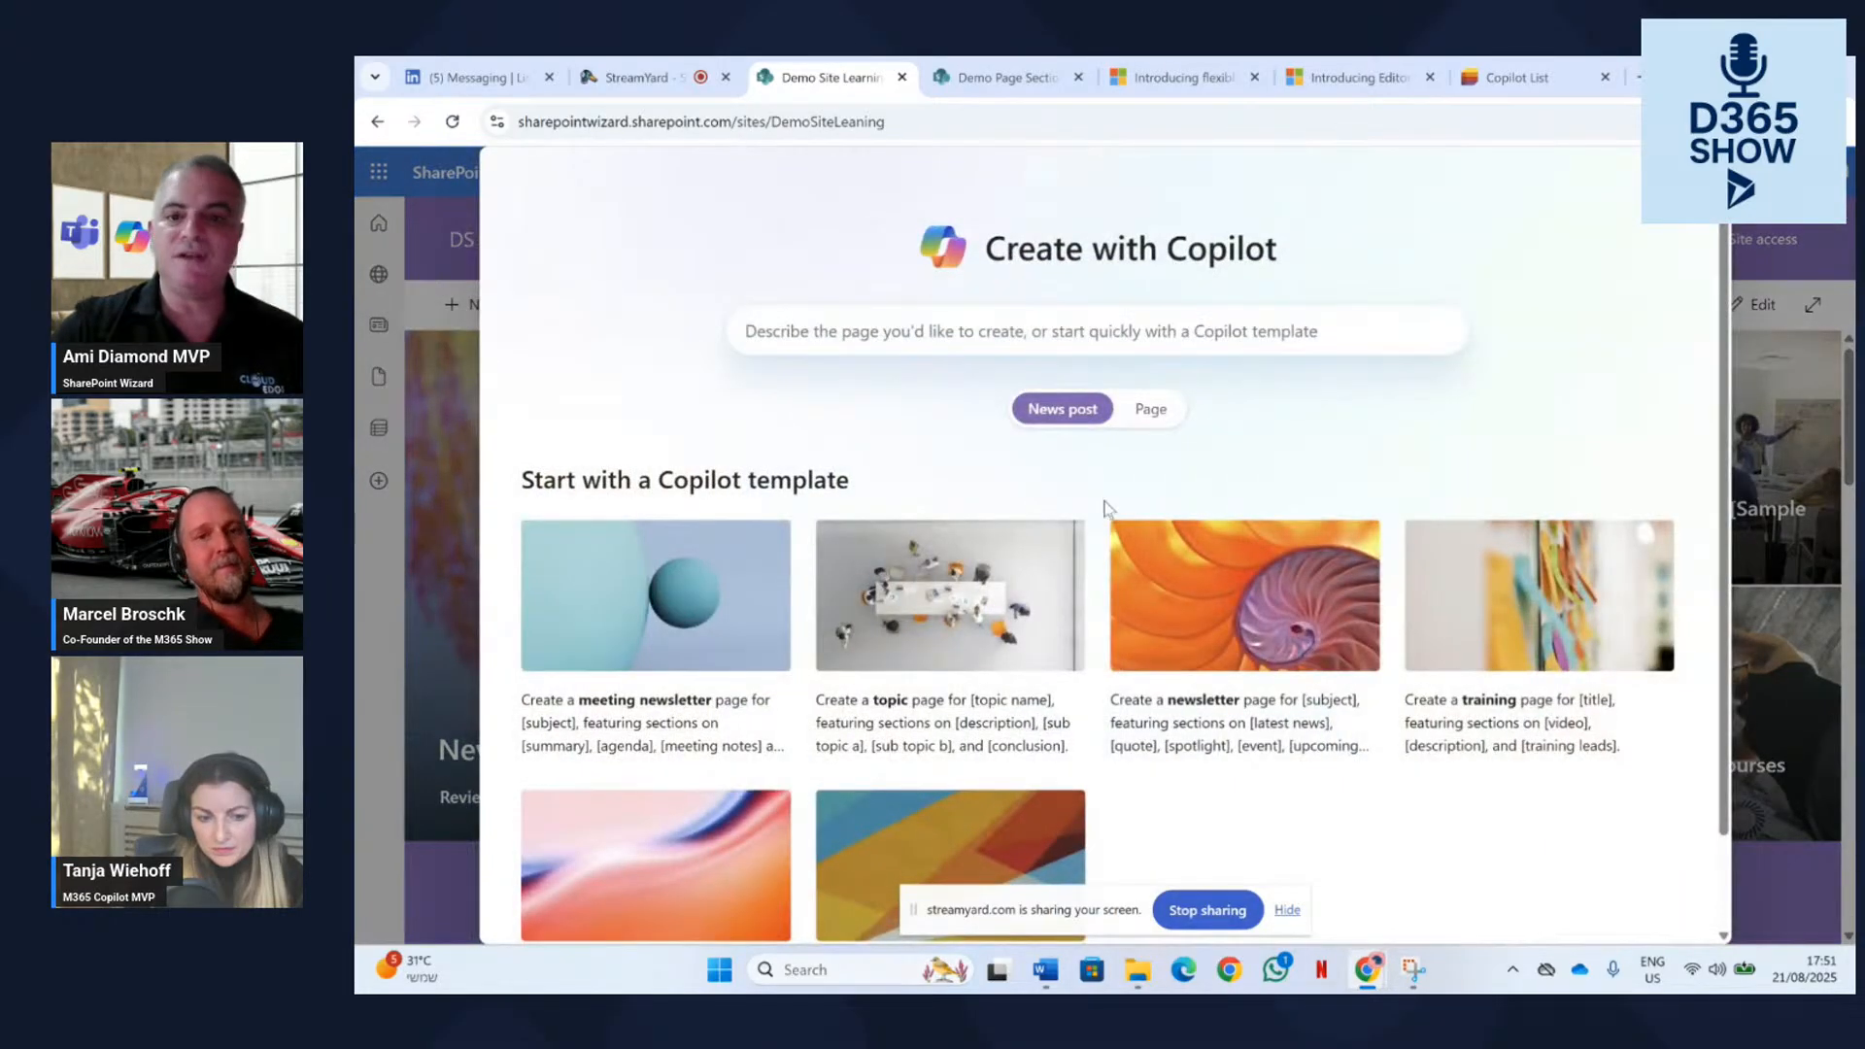
click(1161, 415)
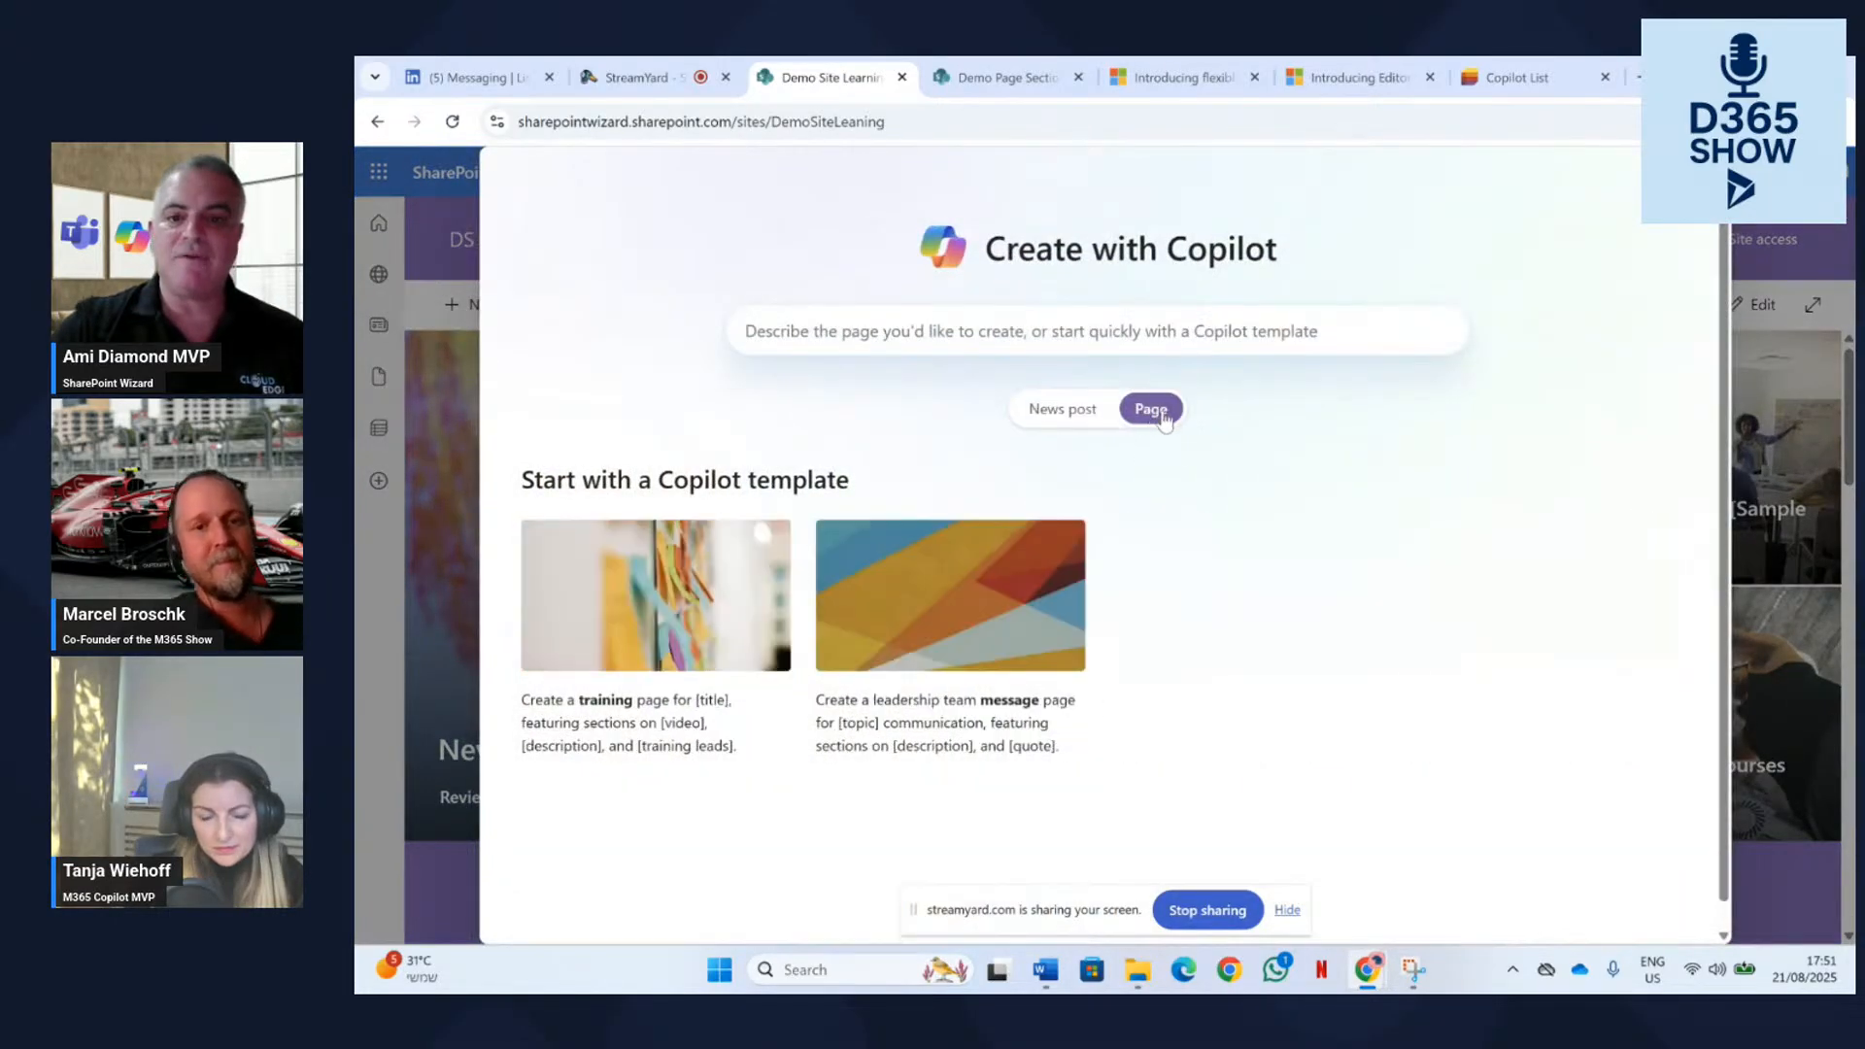
click(981, 332)
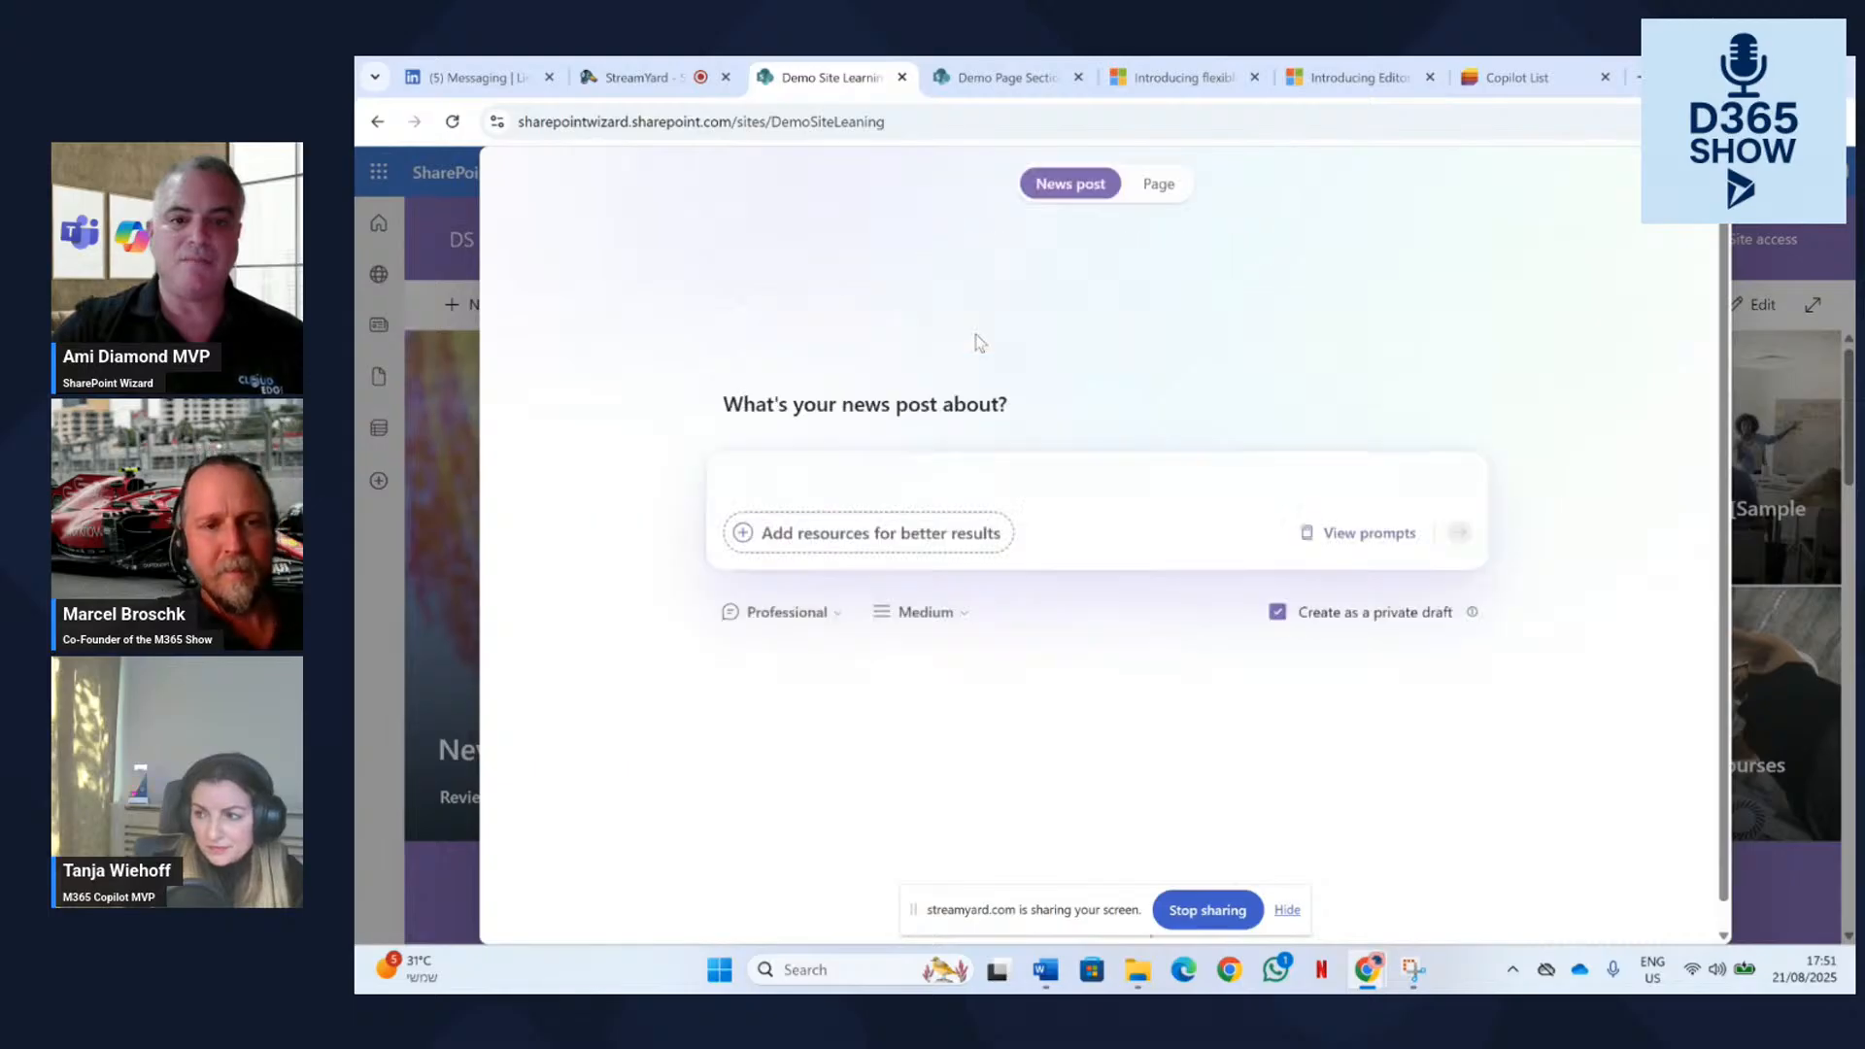
Replace the default prompt text with "Create a page of Copilot Adoption in Microsoft", correcting the misspelled company name.
click(933, 480)
drag(986, 483, 722, 478)
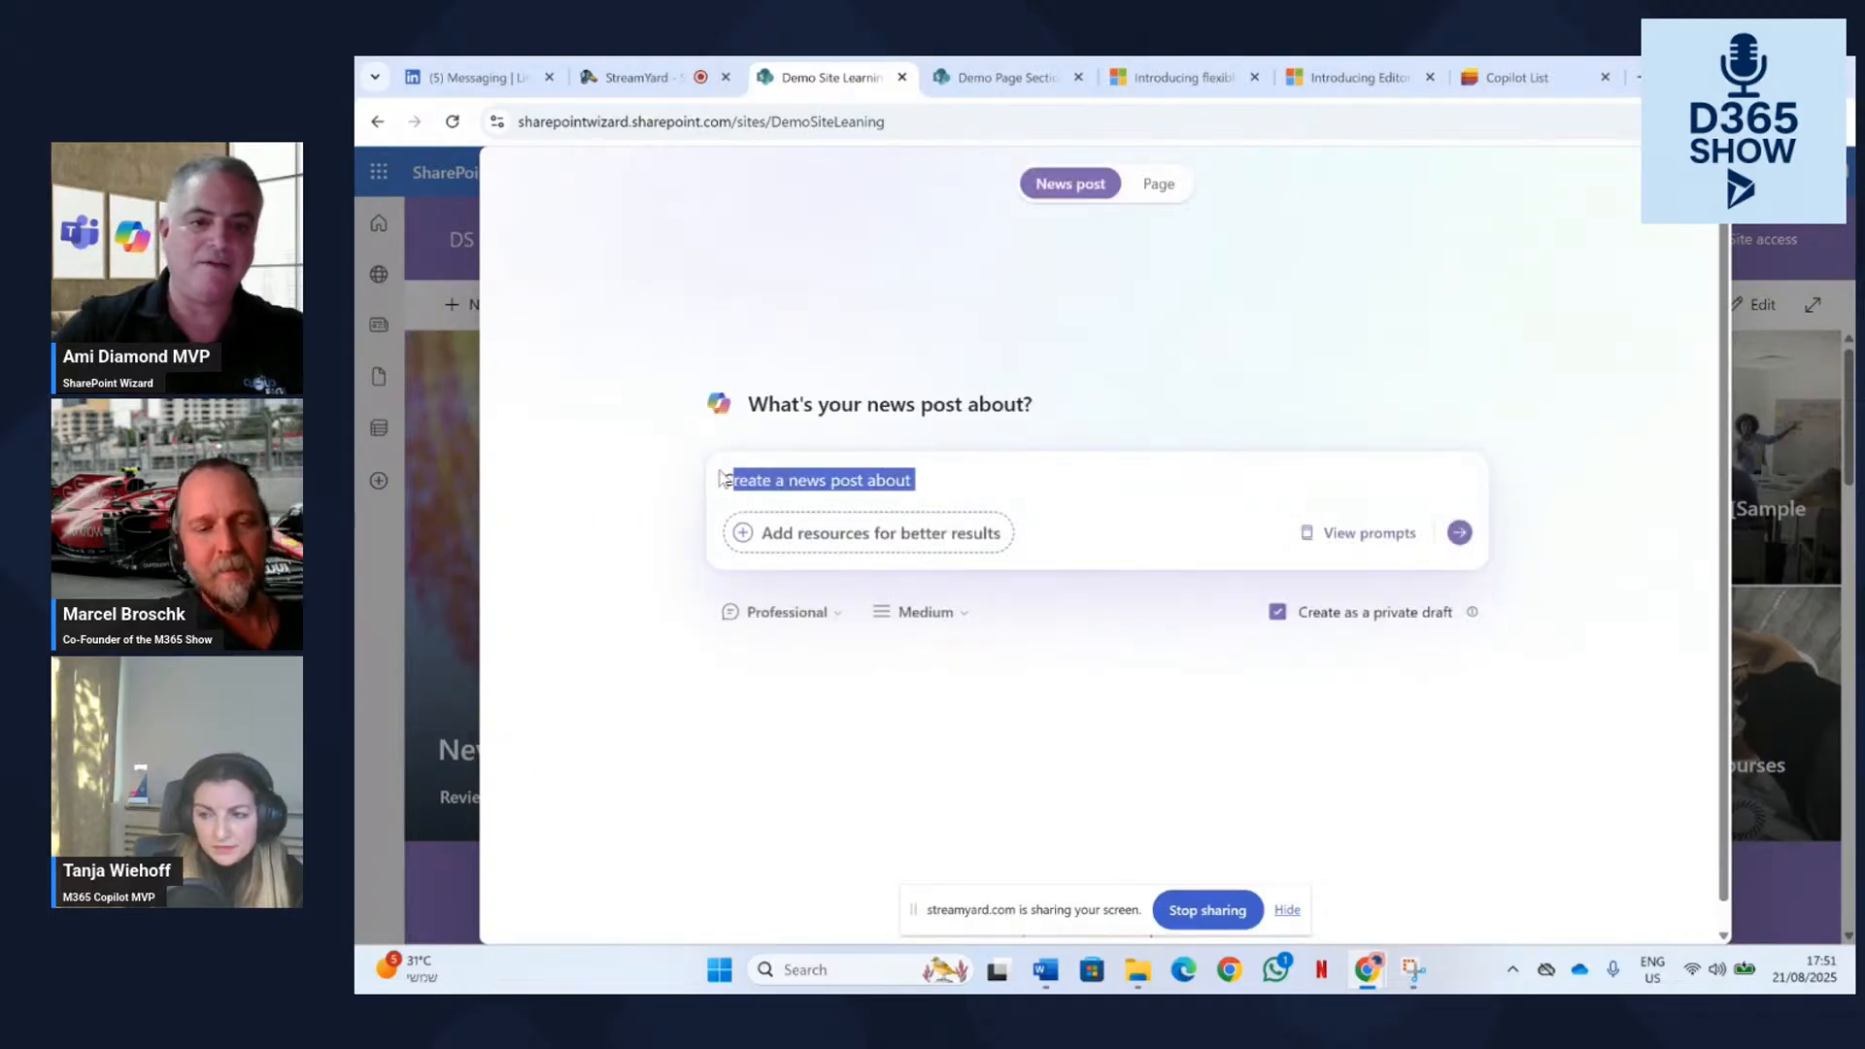
click(932, 478)
drag(932, 478, 671, 488)
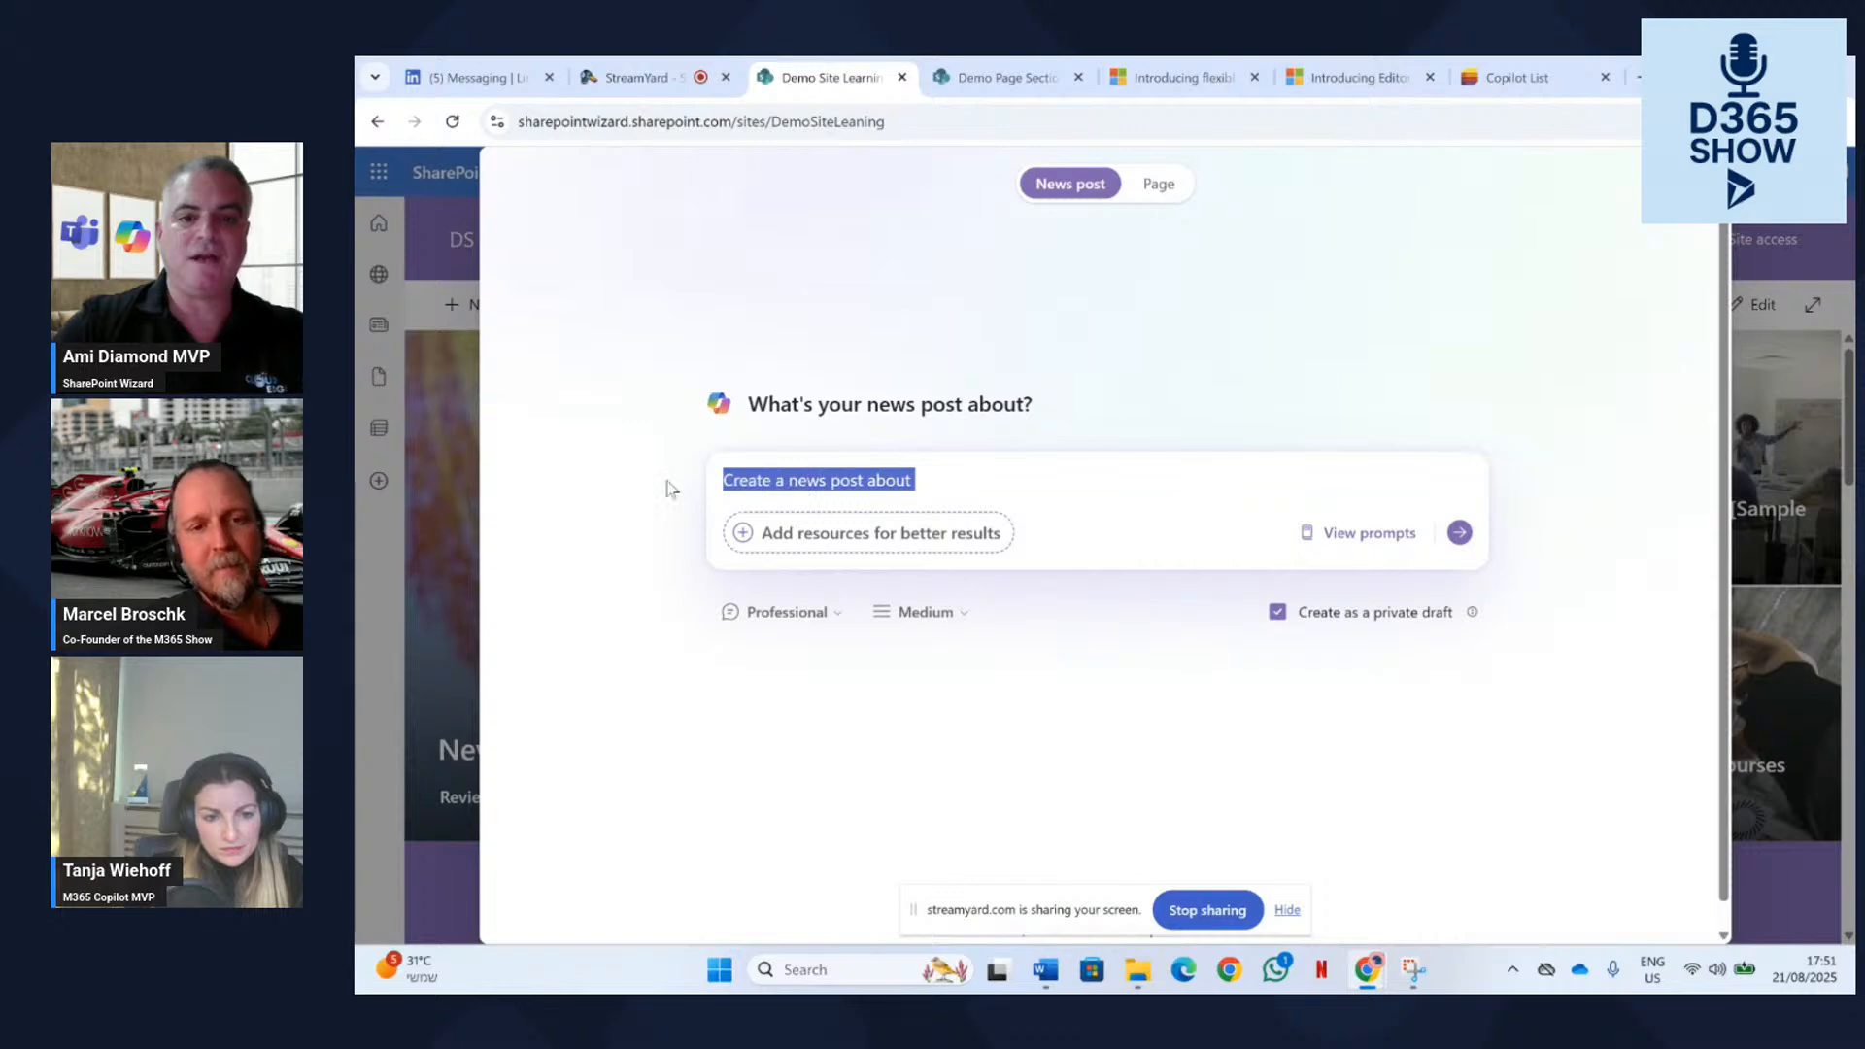
text(c)
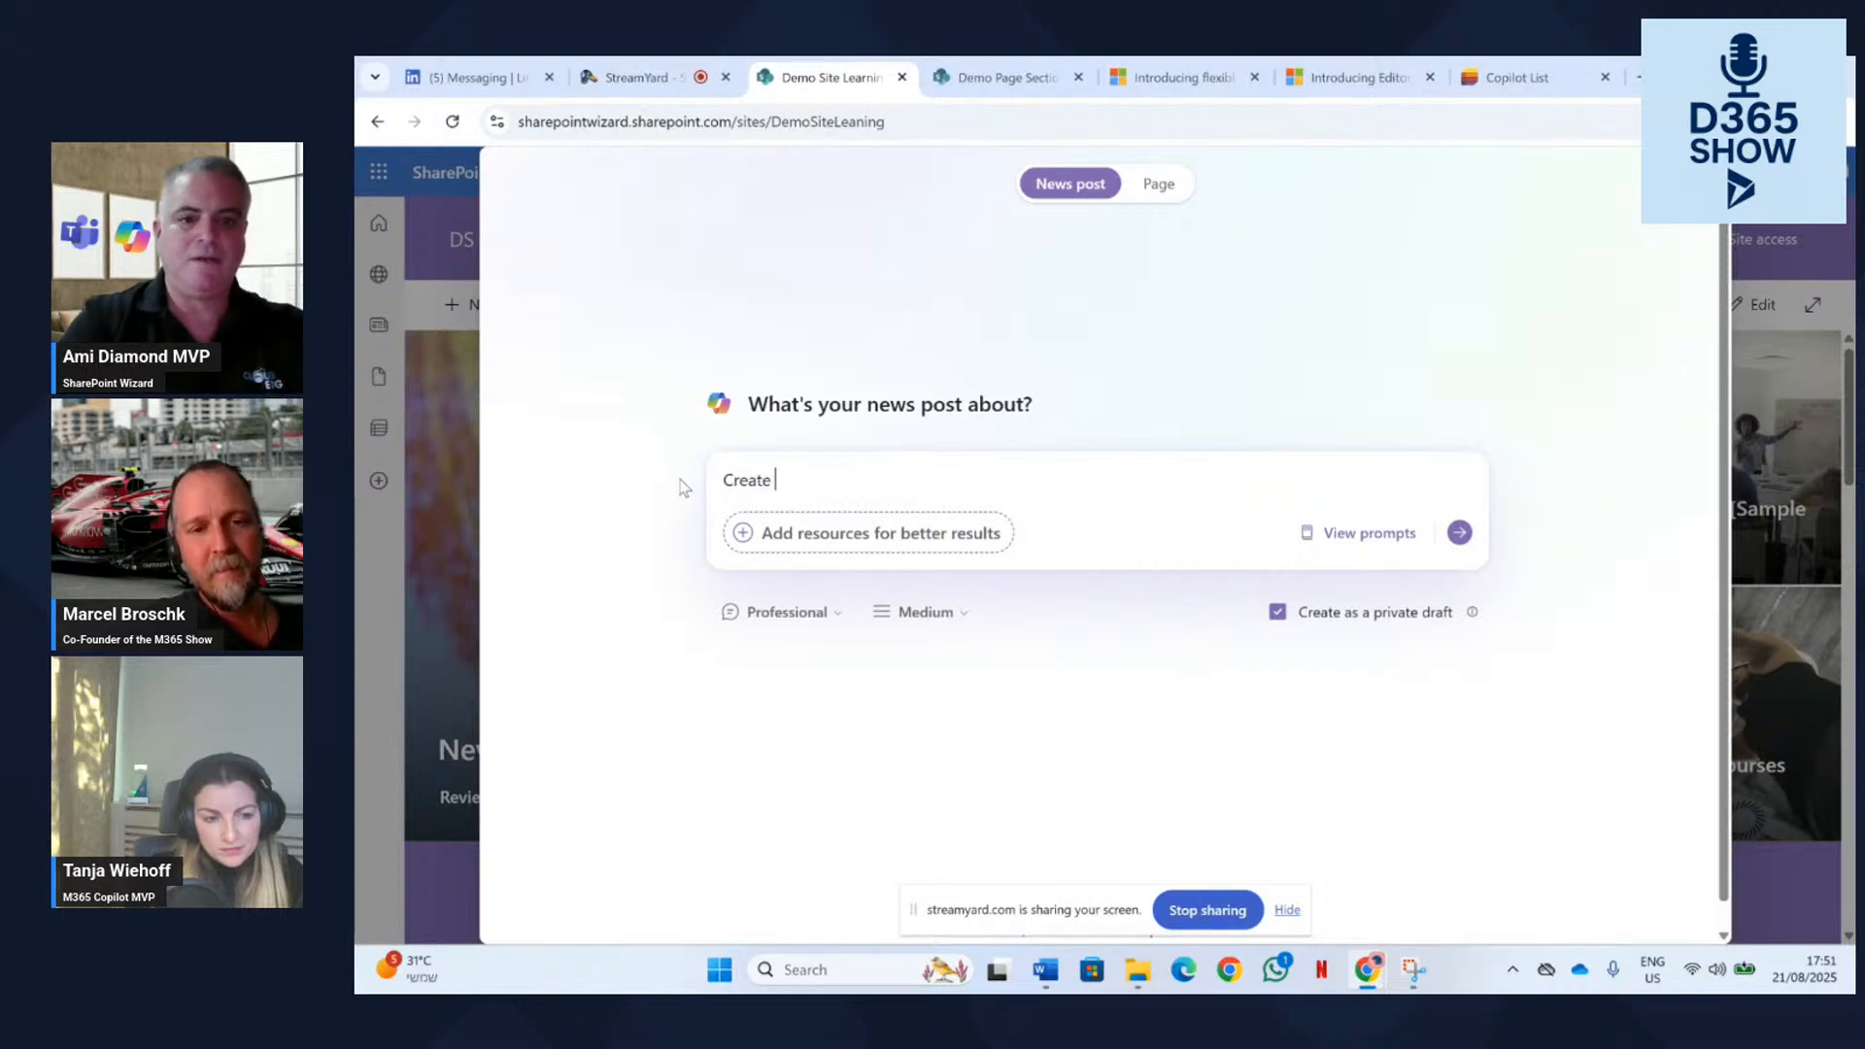
text(reate a page of)
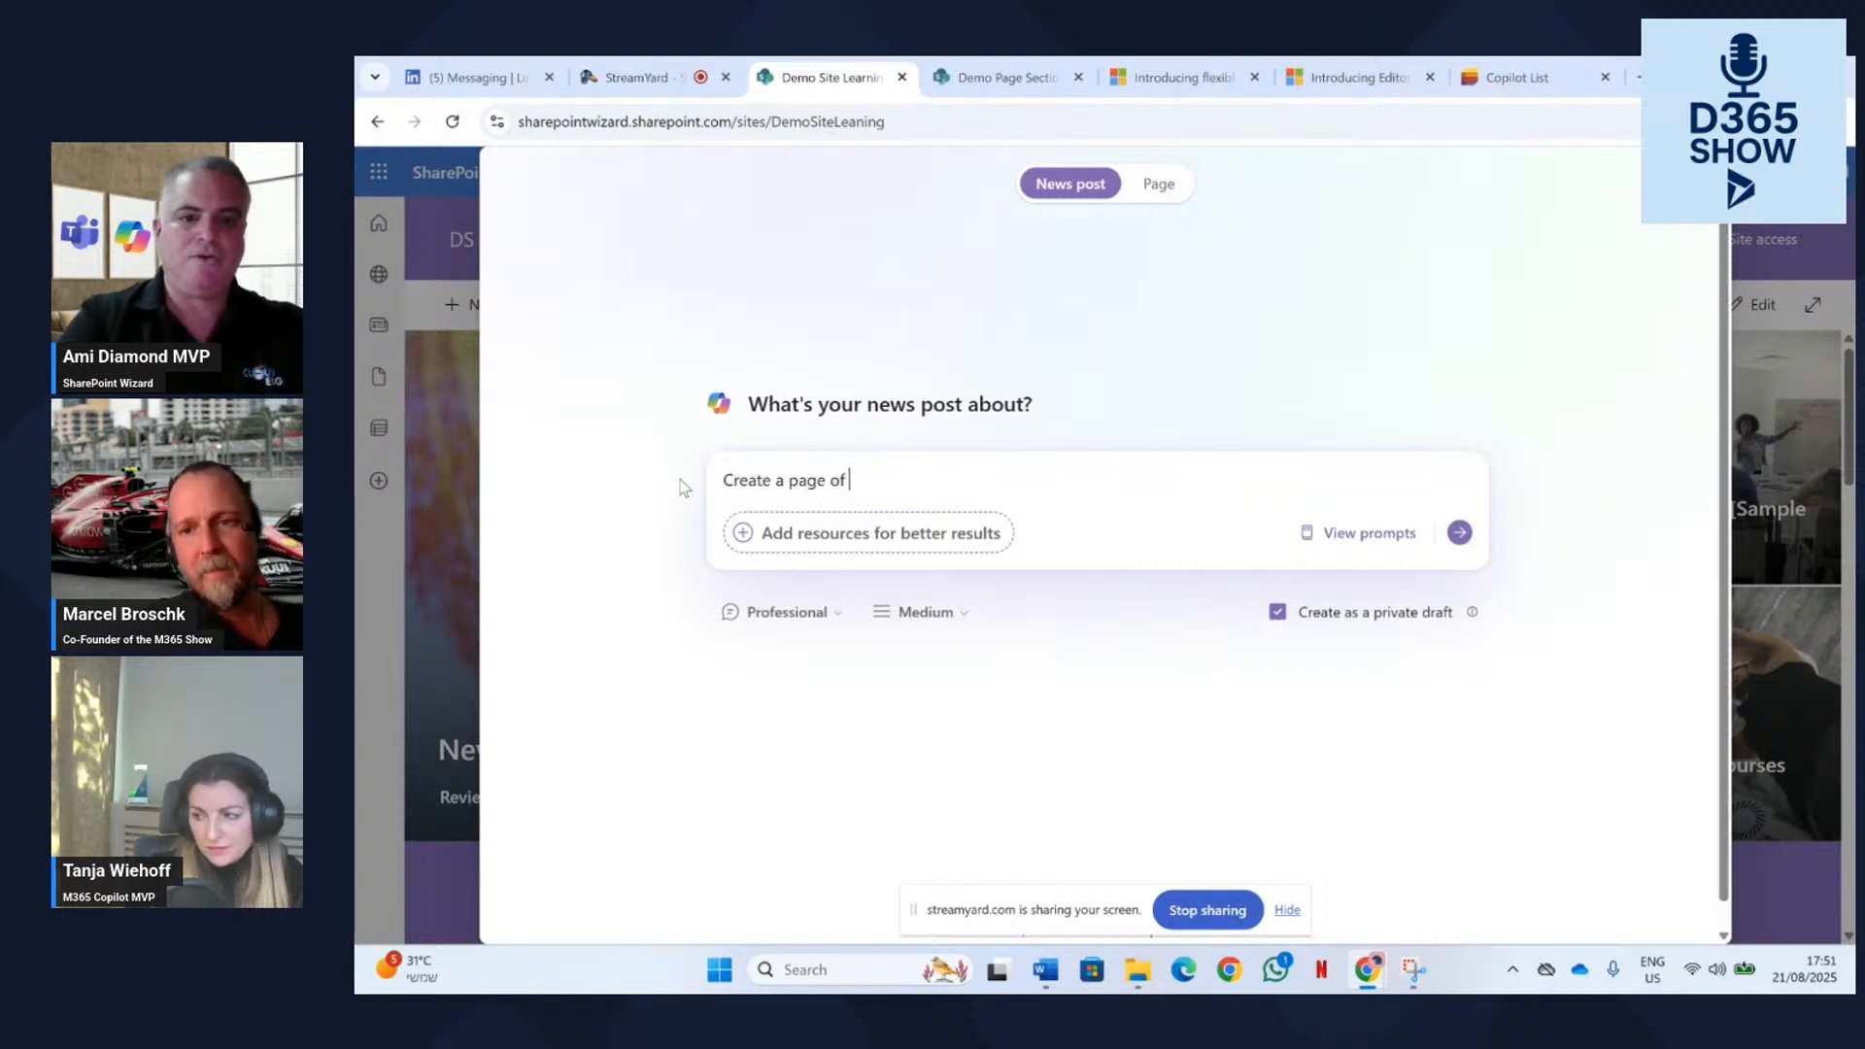
text( Copilot Adoption)
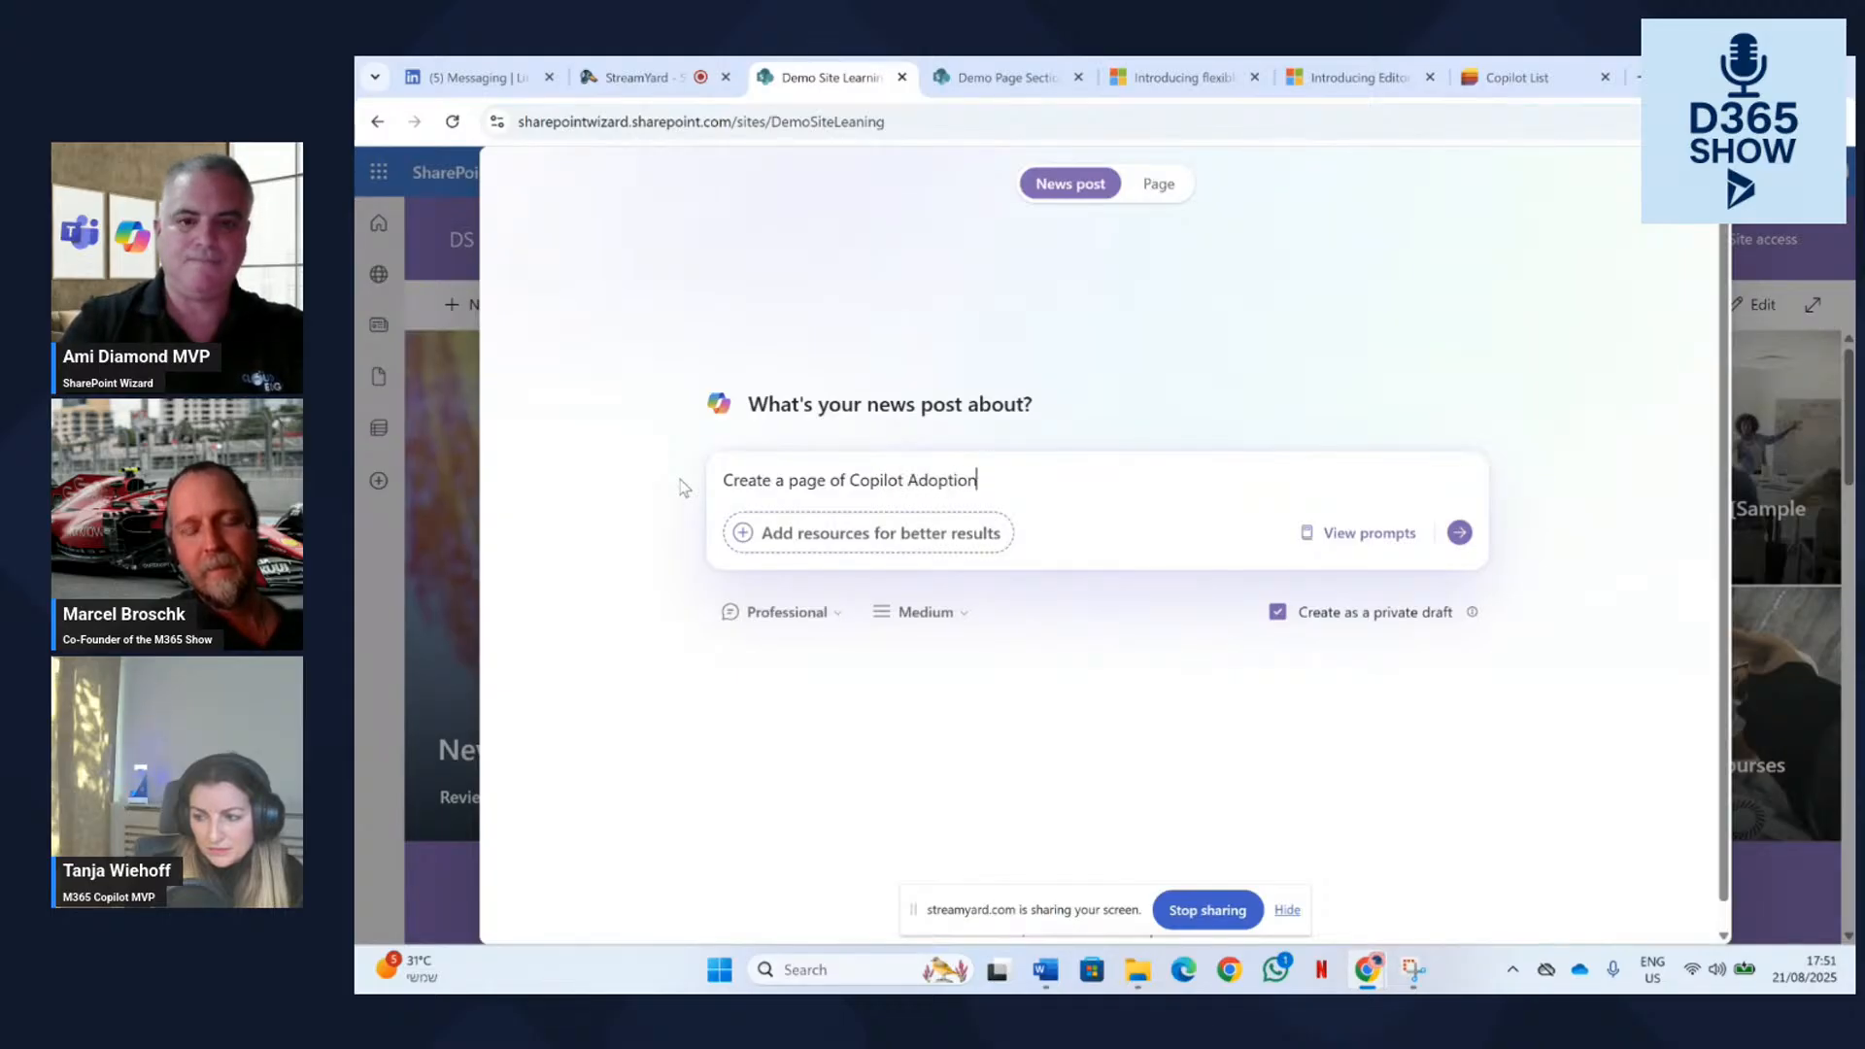
text(in Microsaoft)
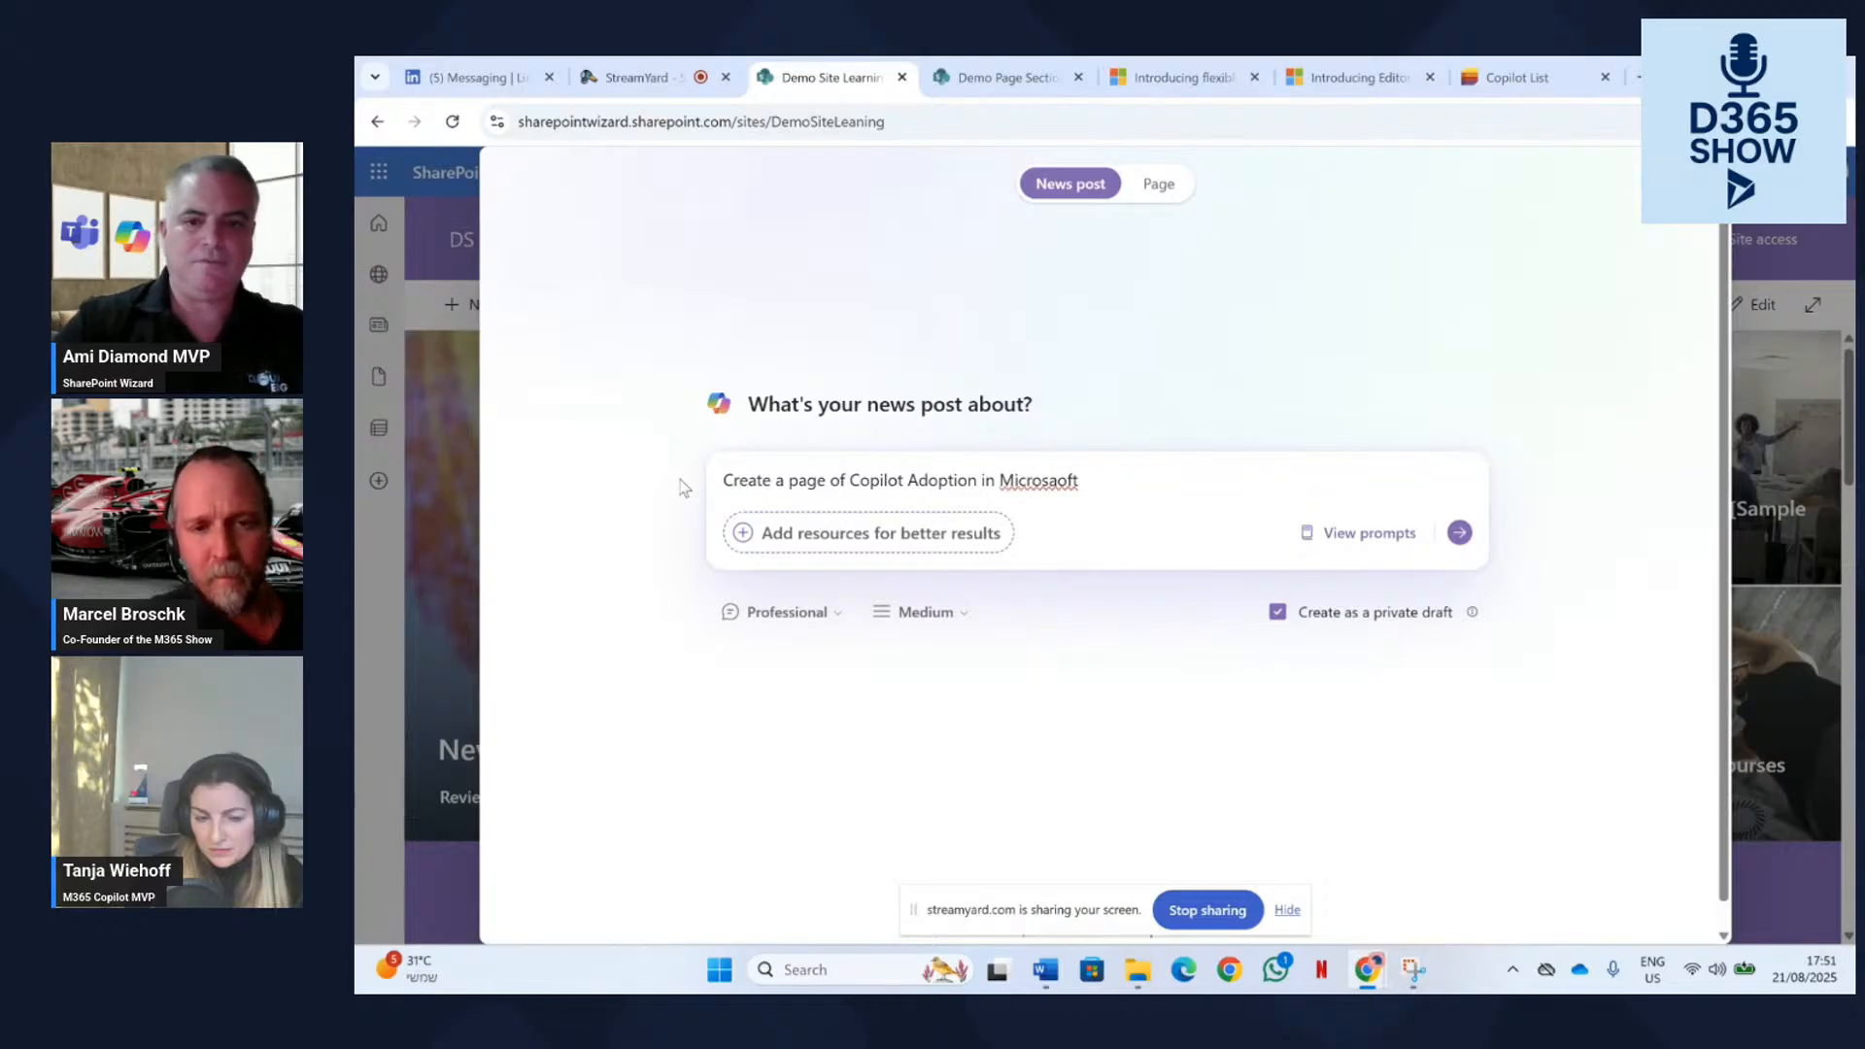
right_click(1056, 478)
click(1078, 499)
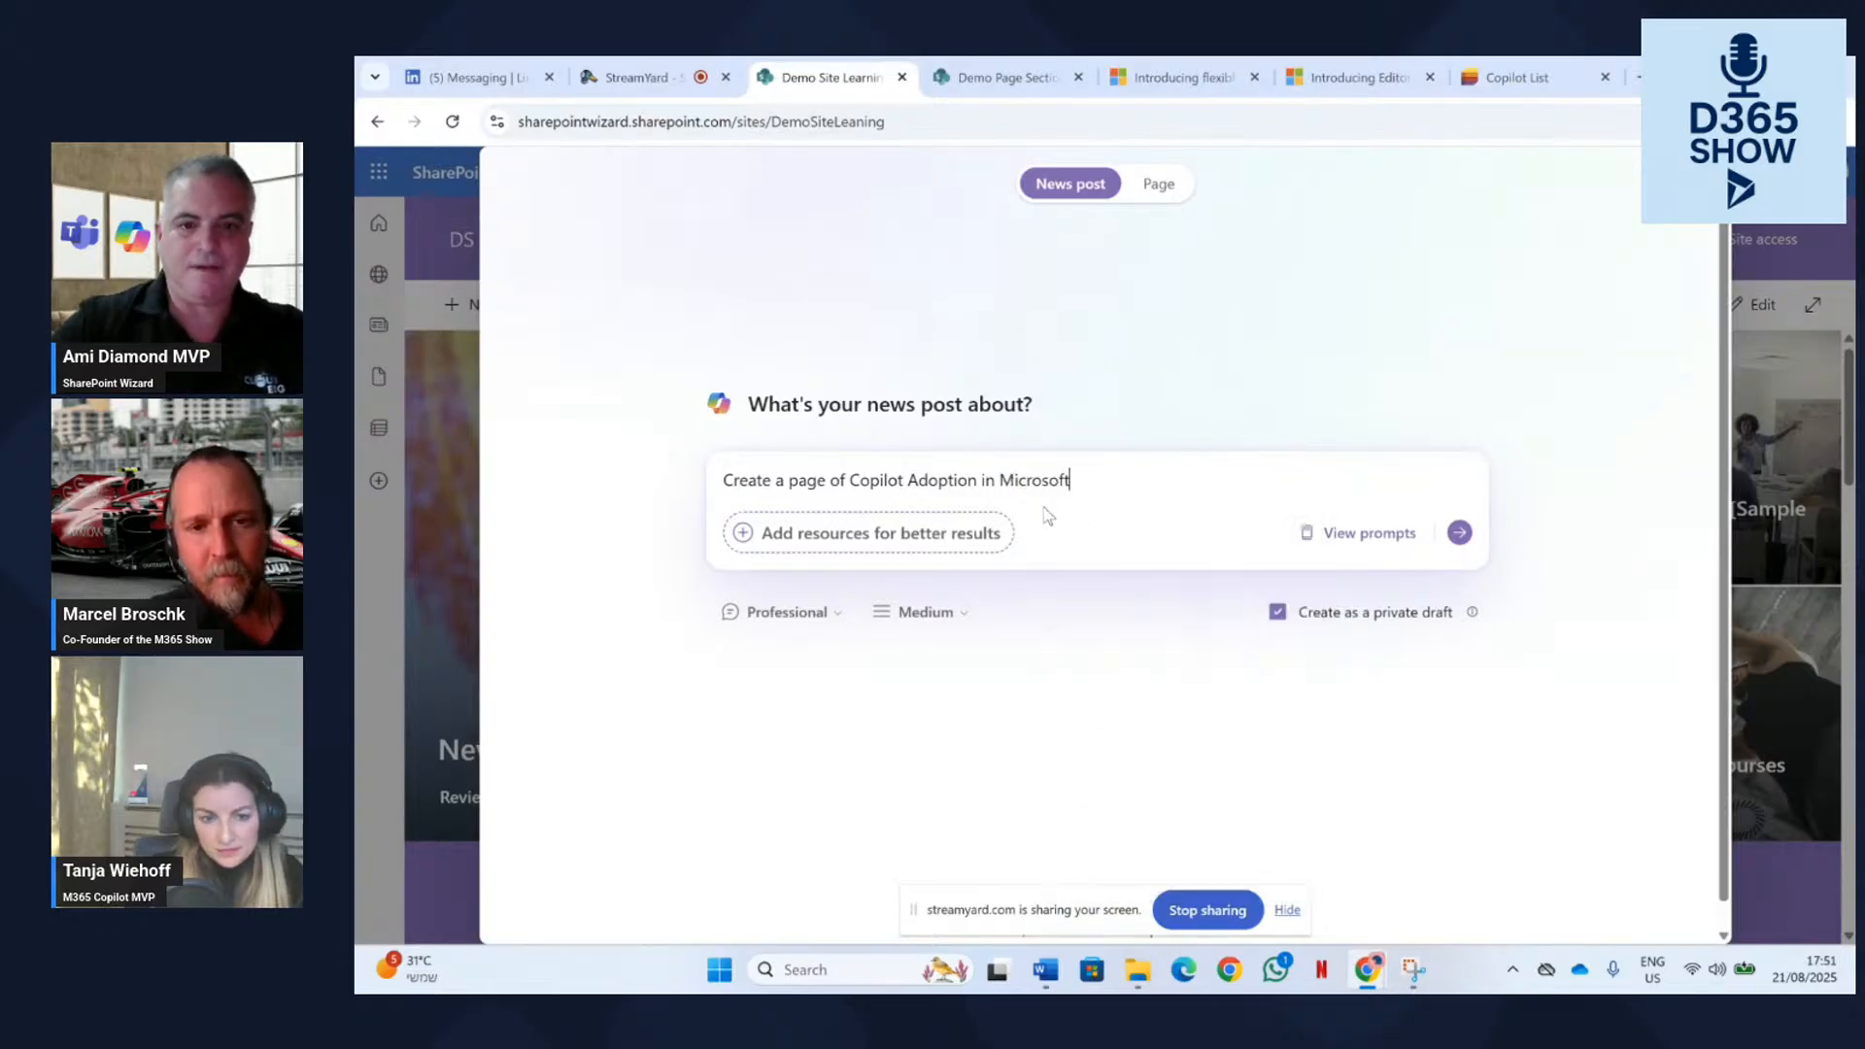
View the suggested prompts and attach "Strategic Adoption of Copilot in Large Organizations.docx" as a resource for the prompt.
click(1362, 533)
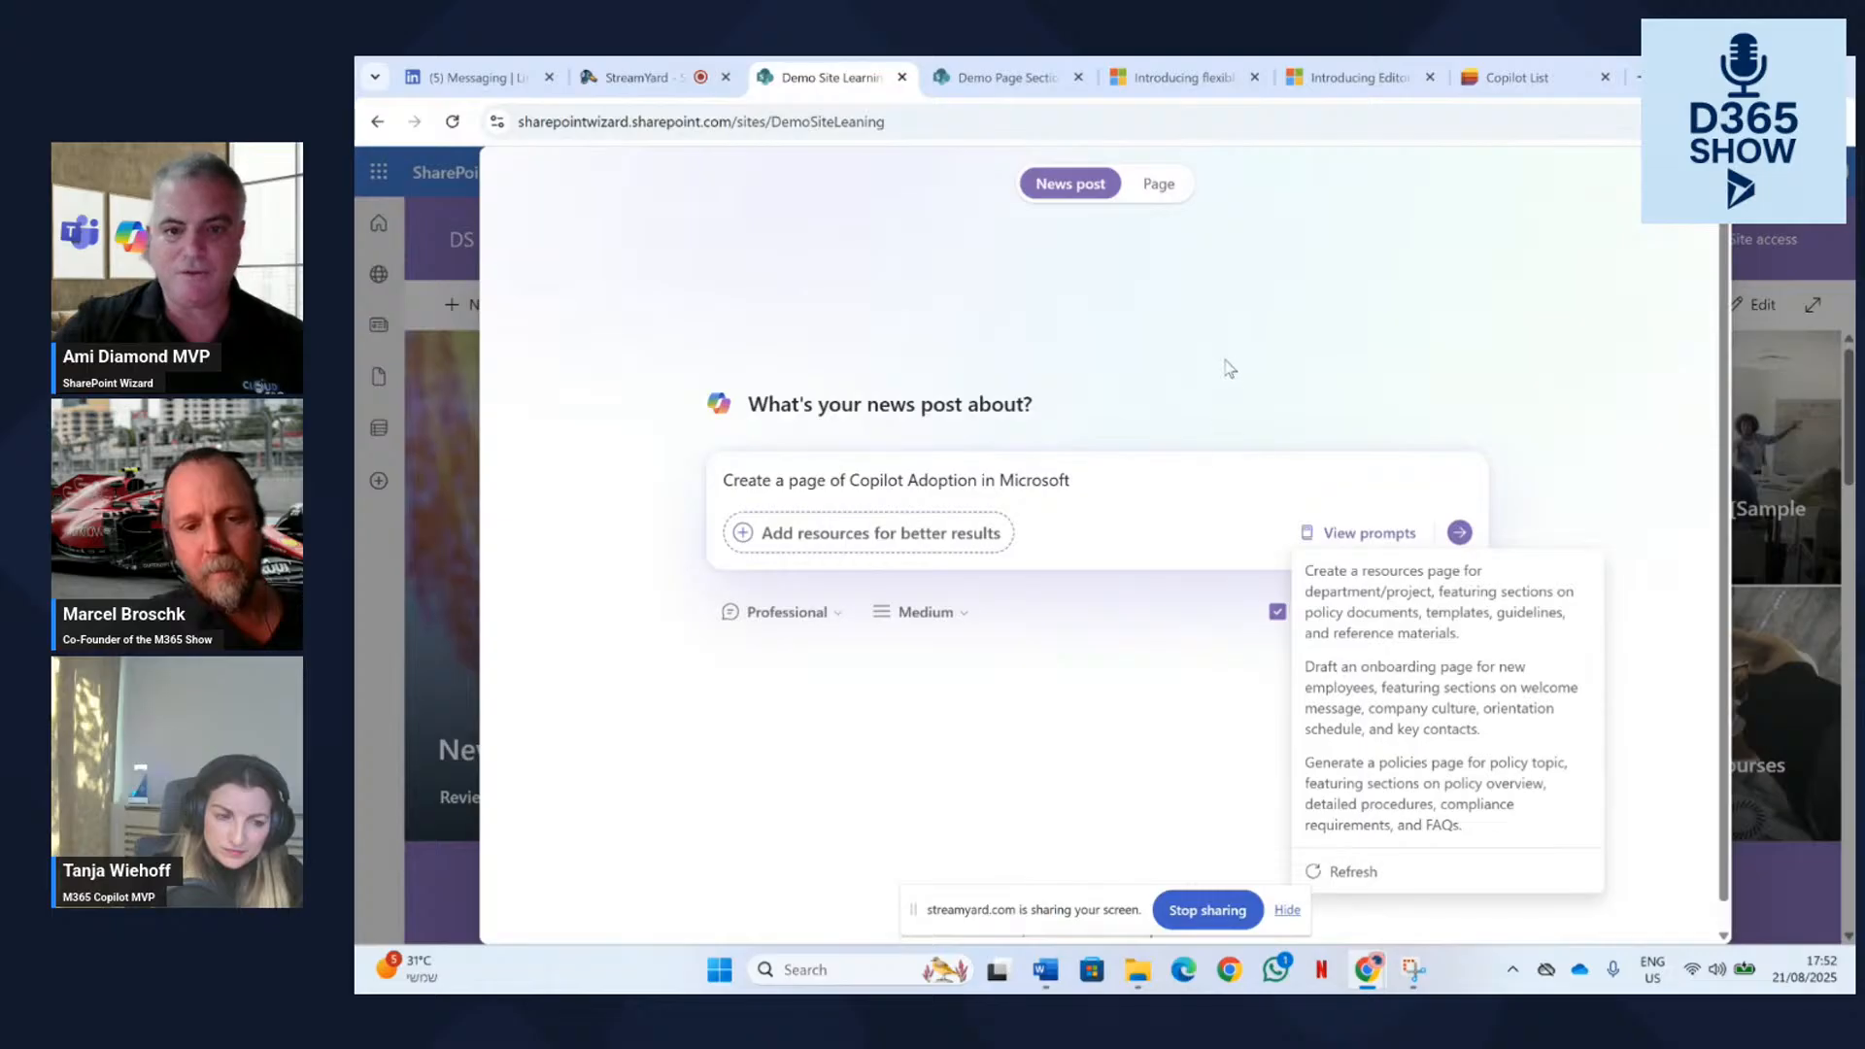
click(867, 529)
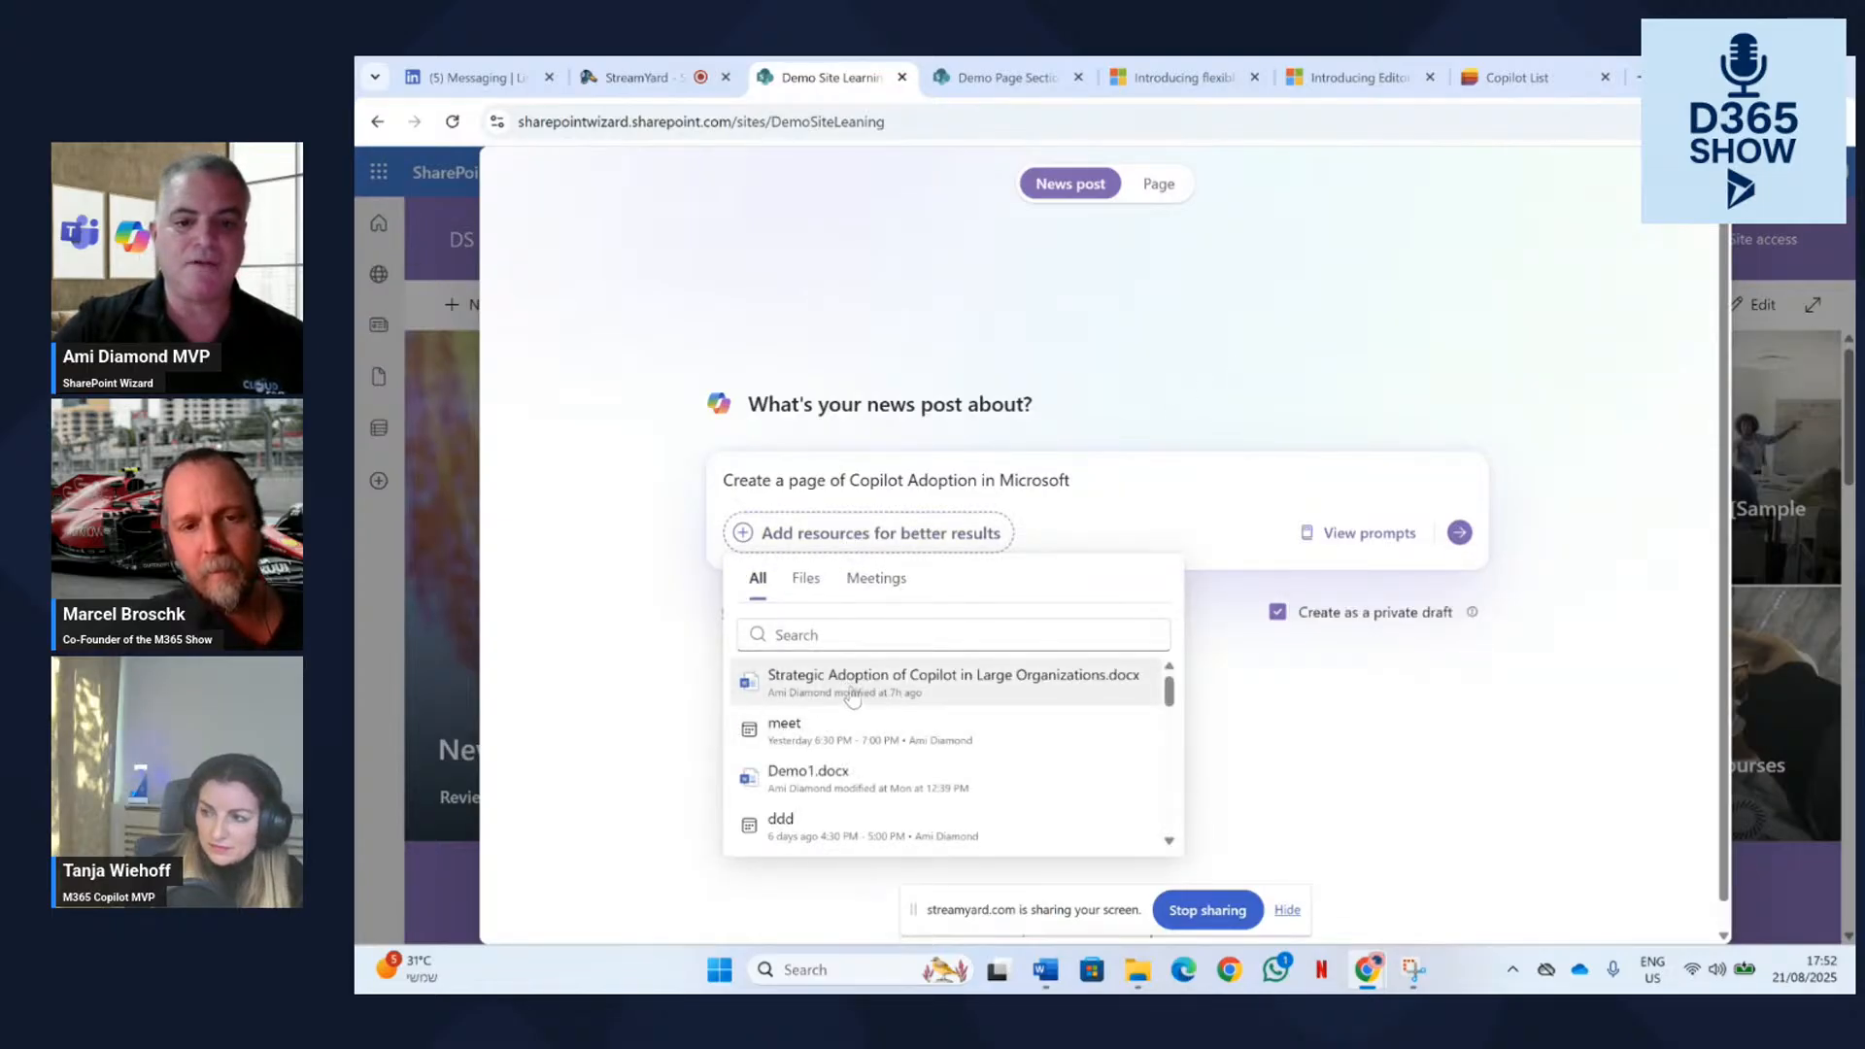
click(852, 692)
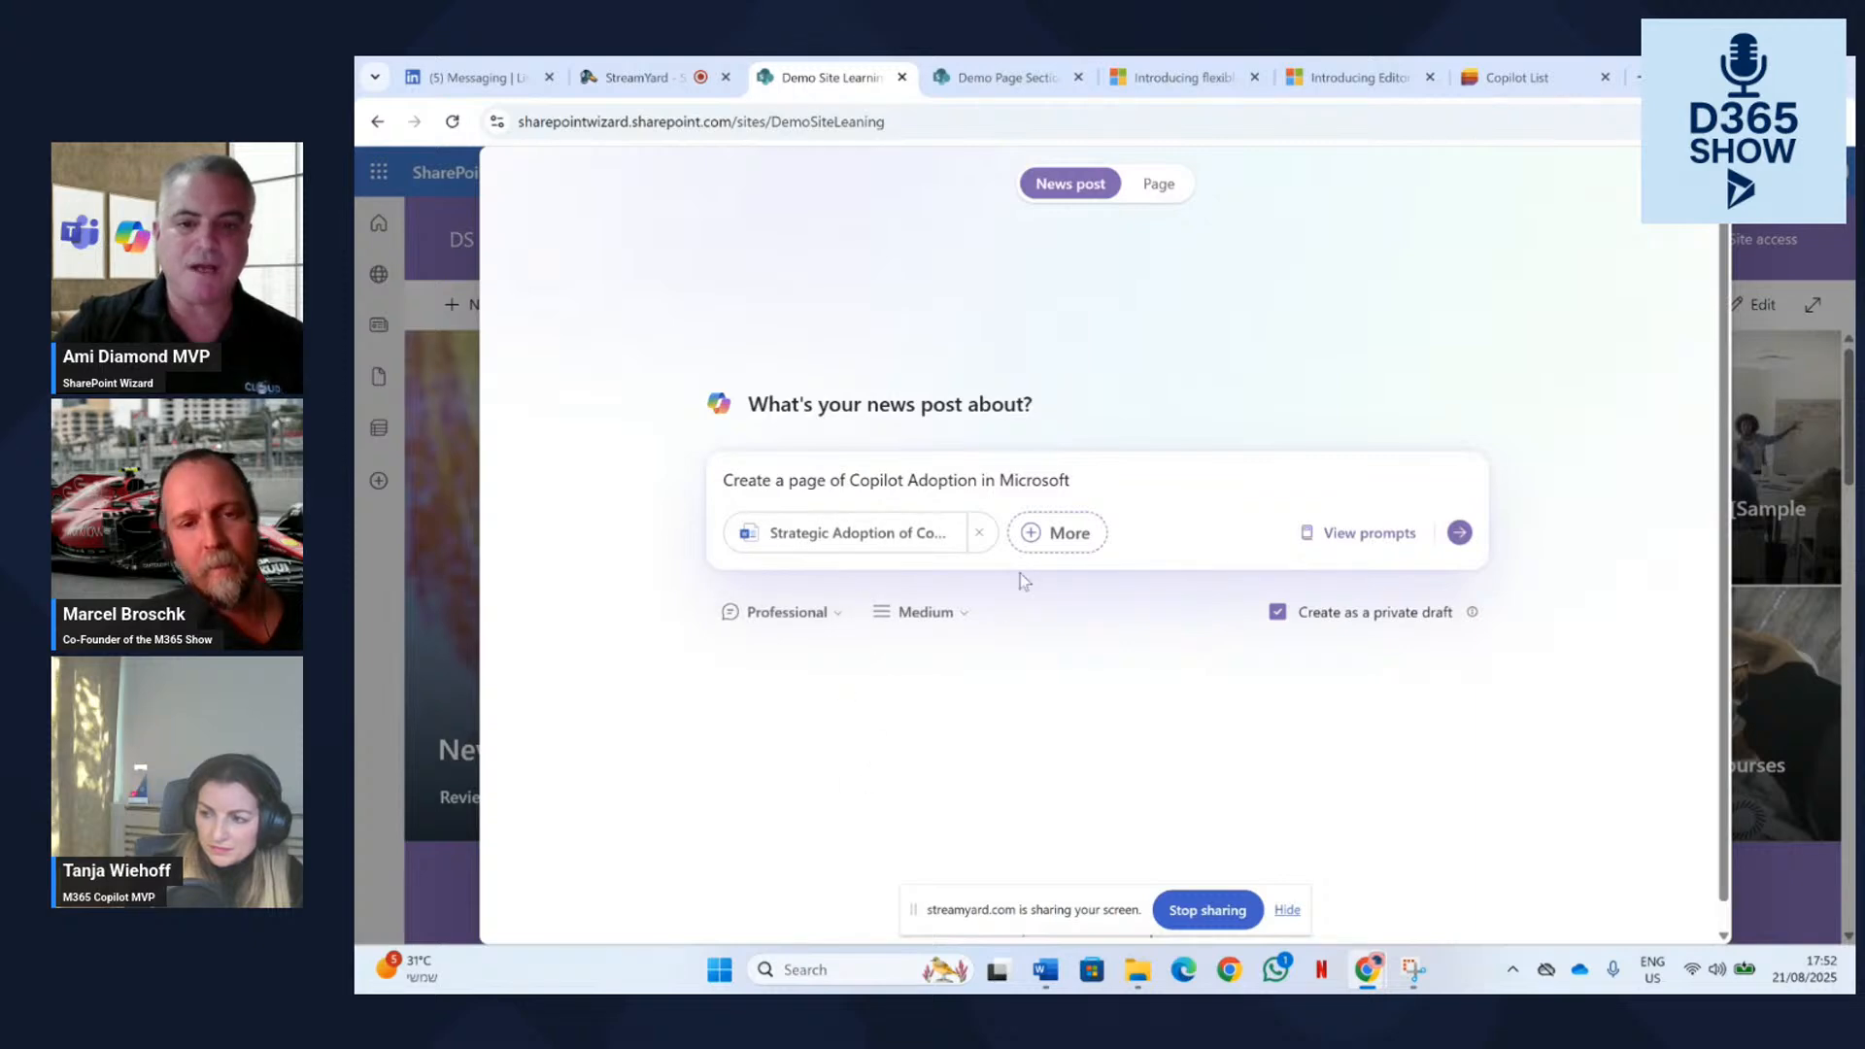
Look through the tone of voice and length options, and turn off creating the content as a private draft.
click(787, 612)
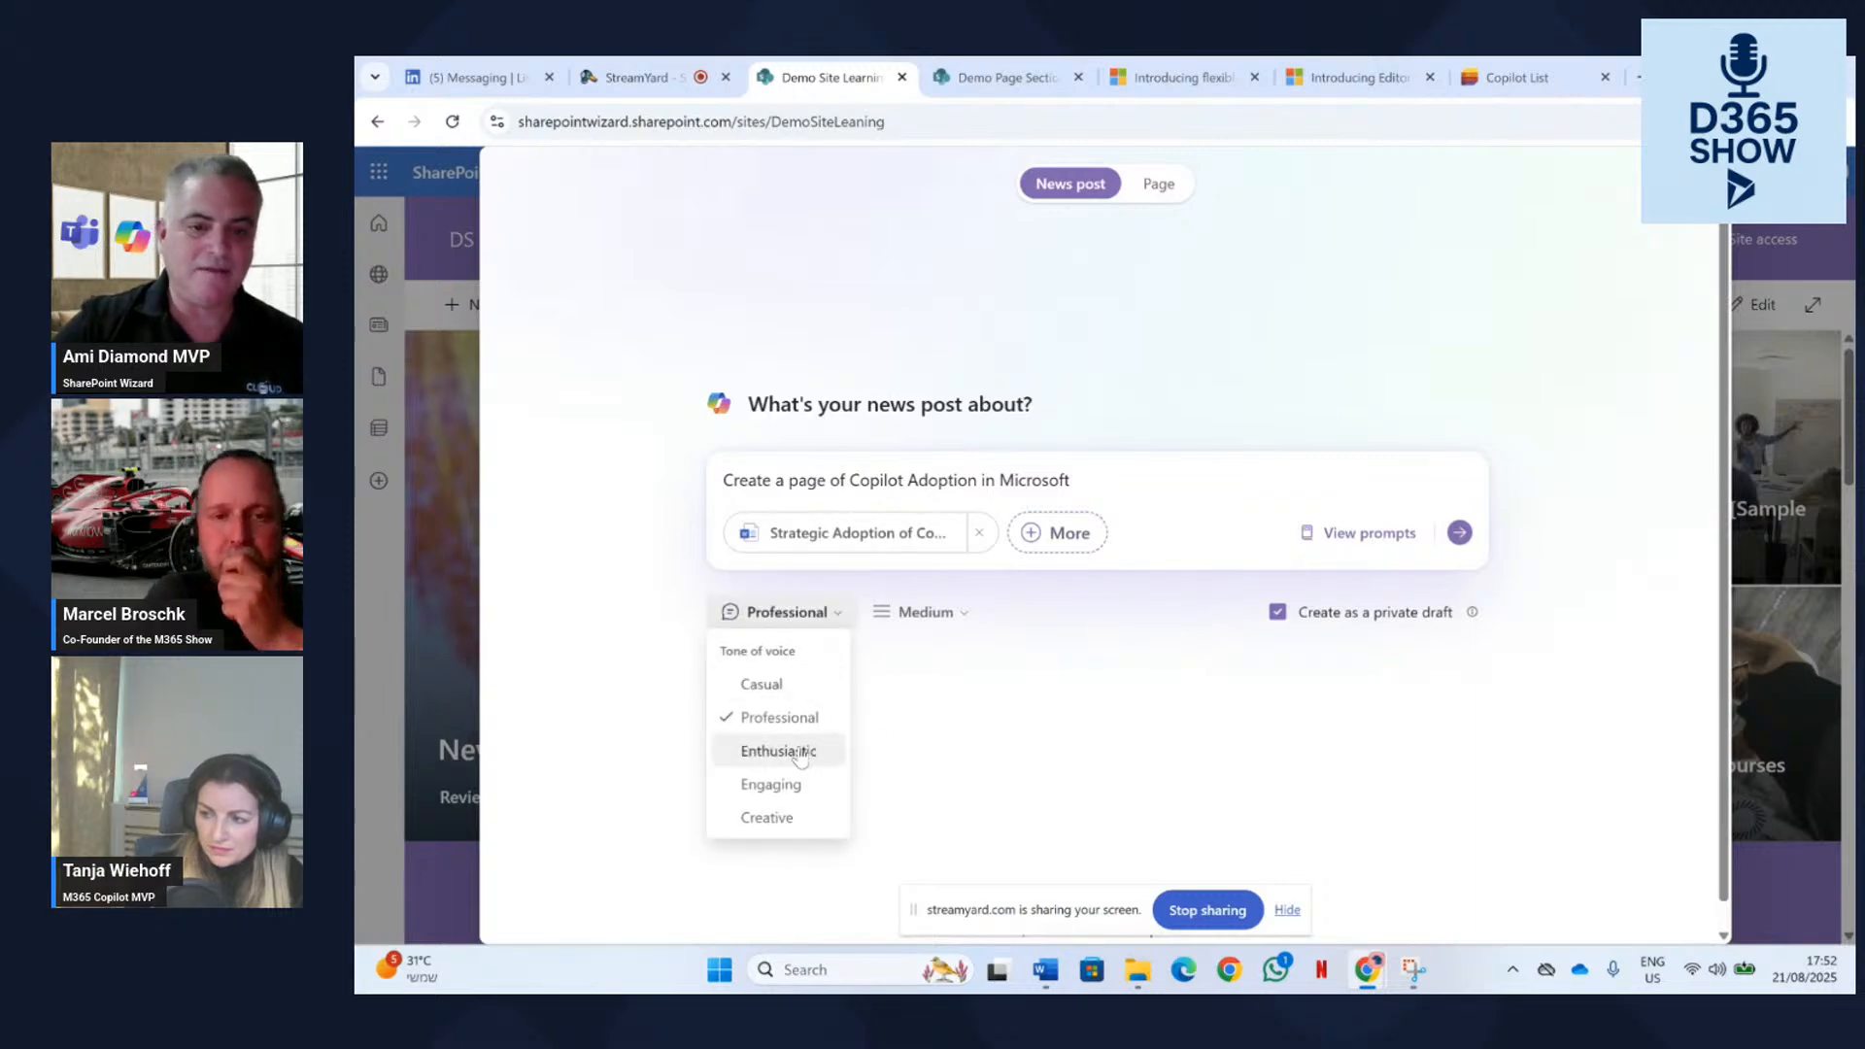
click(957, 614)
click(1120, 711)
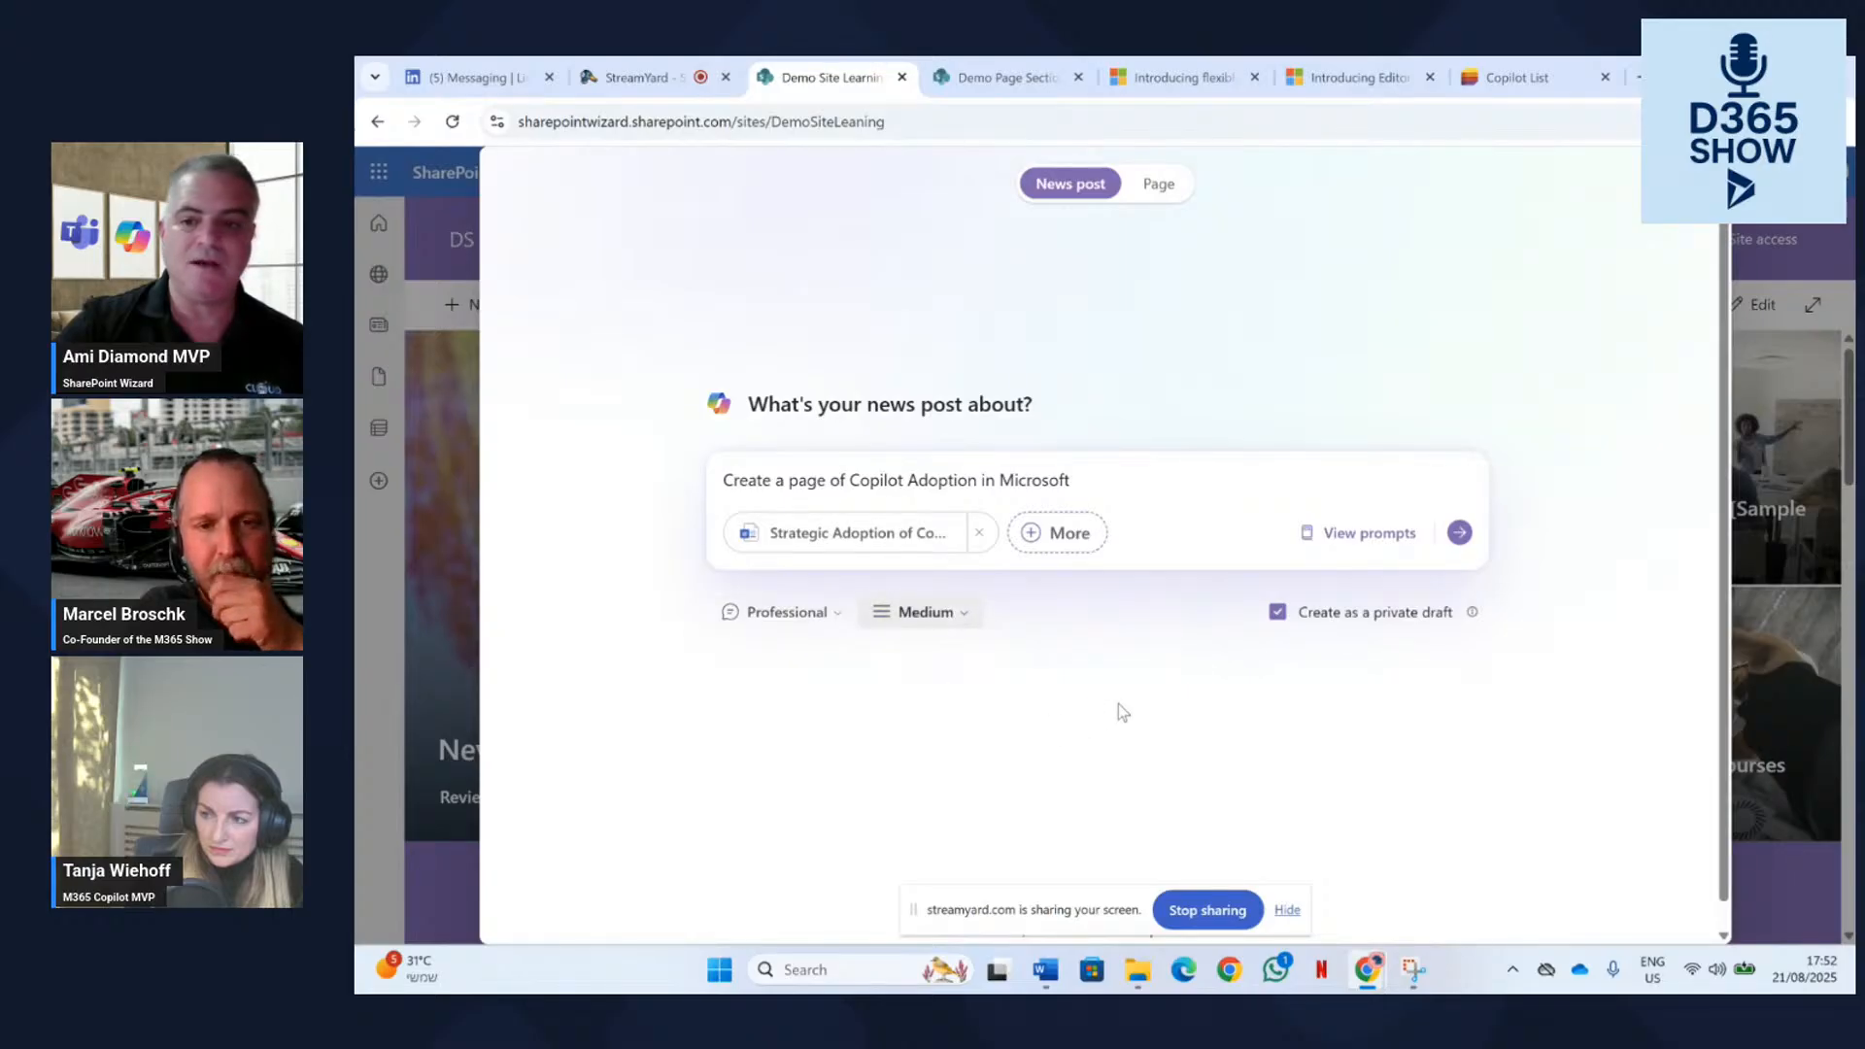
click(1275, 620)
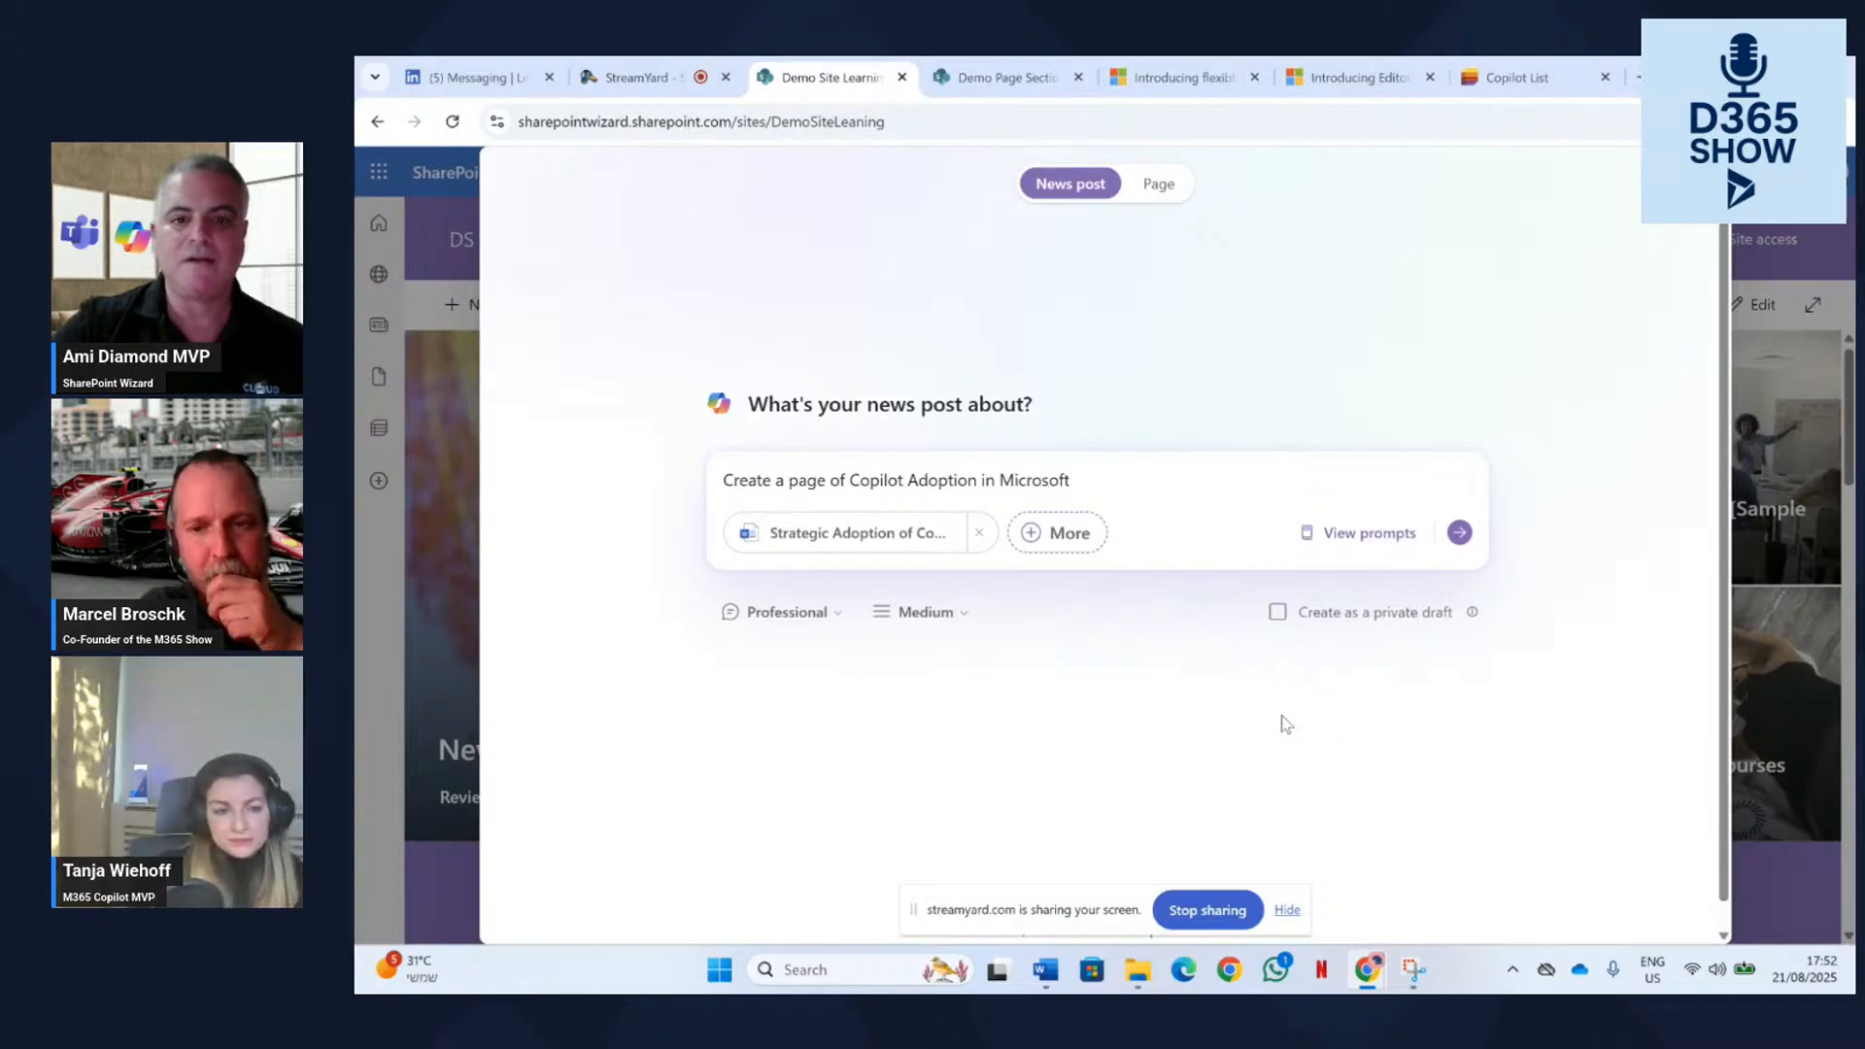
Copy the prompt, switch from news post to Page, and replace the default text with "Create a page of Copilot Adoption in Microsoft".
drag(1074, 480, 696, 470)
key(ctrl+c)
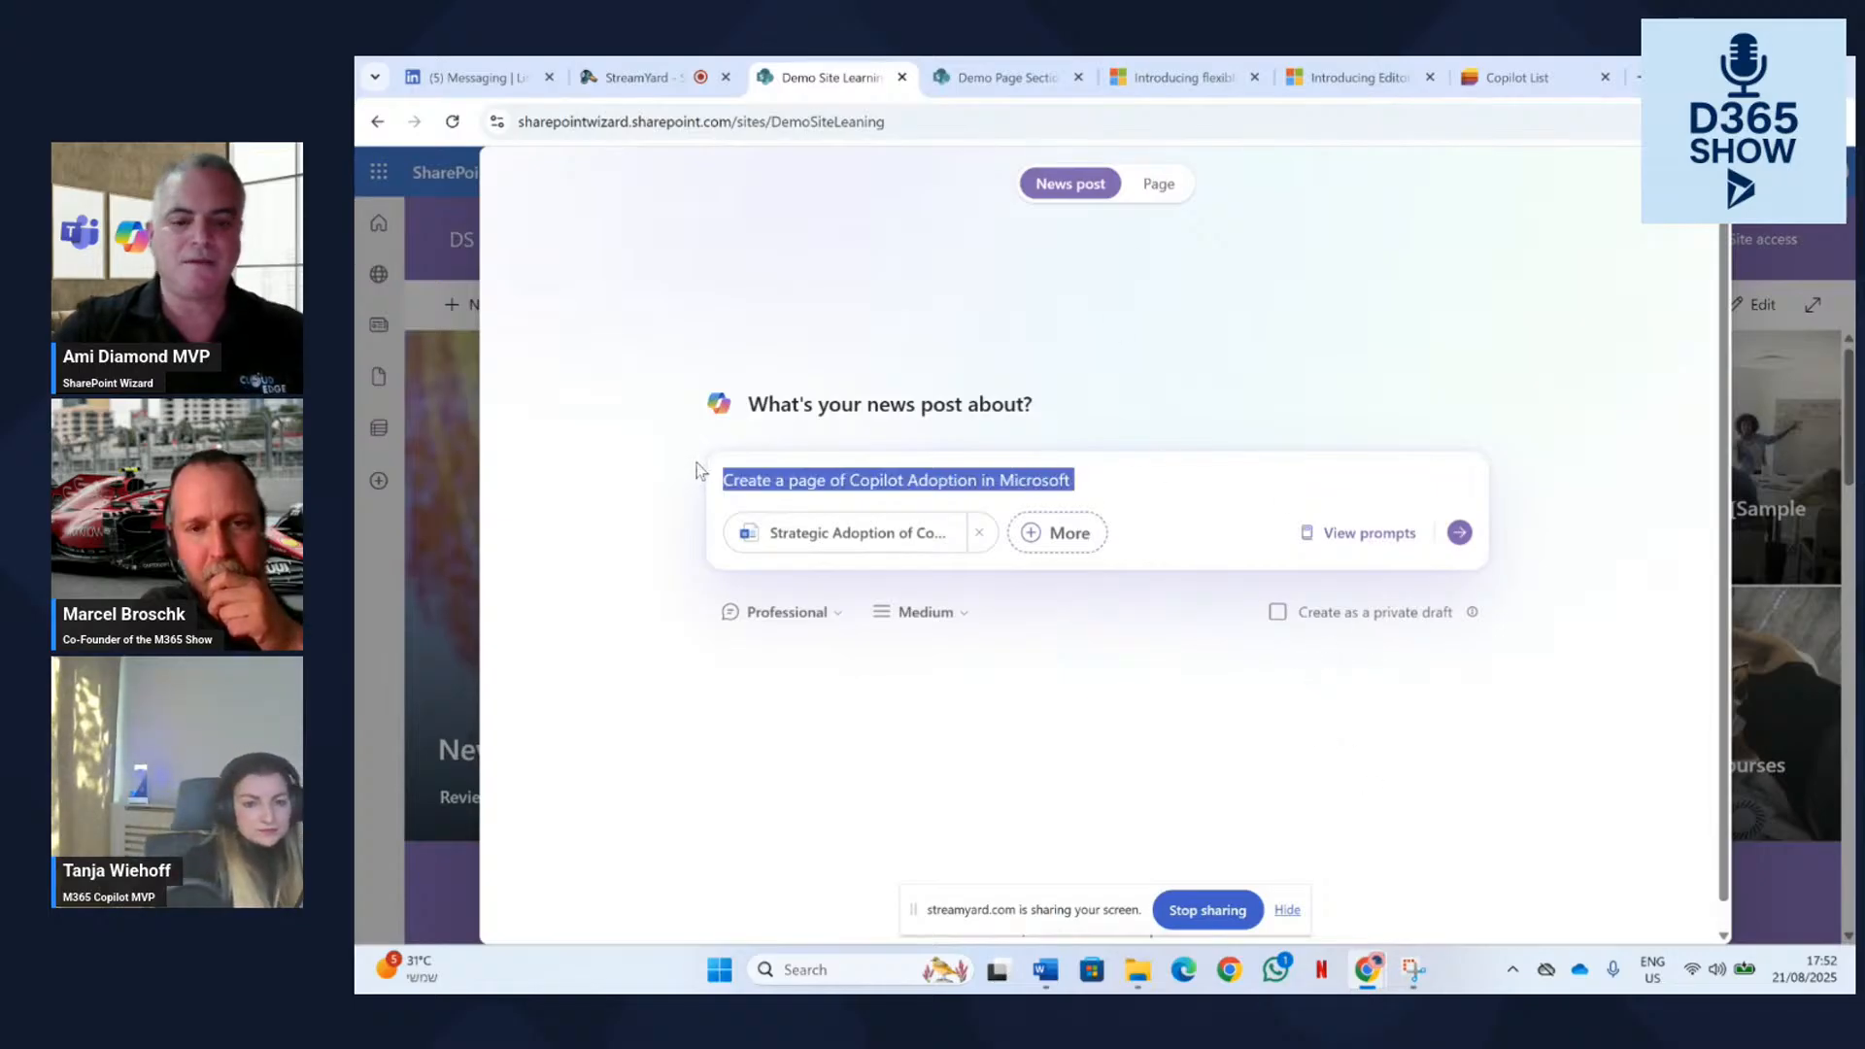
click(1158, 185)
drag(827, 481, 712, 496)
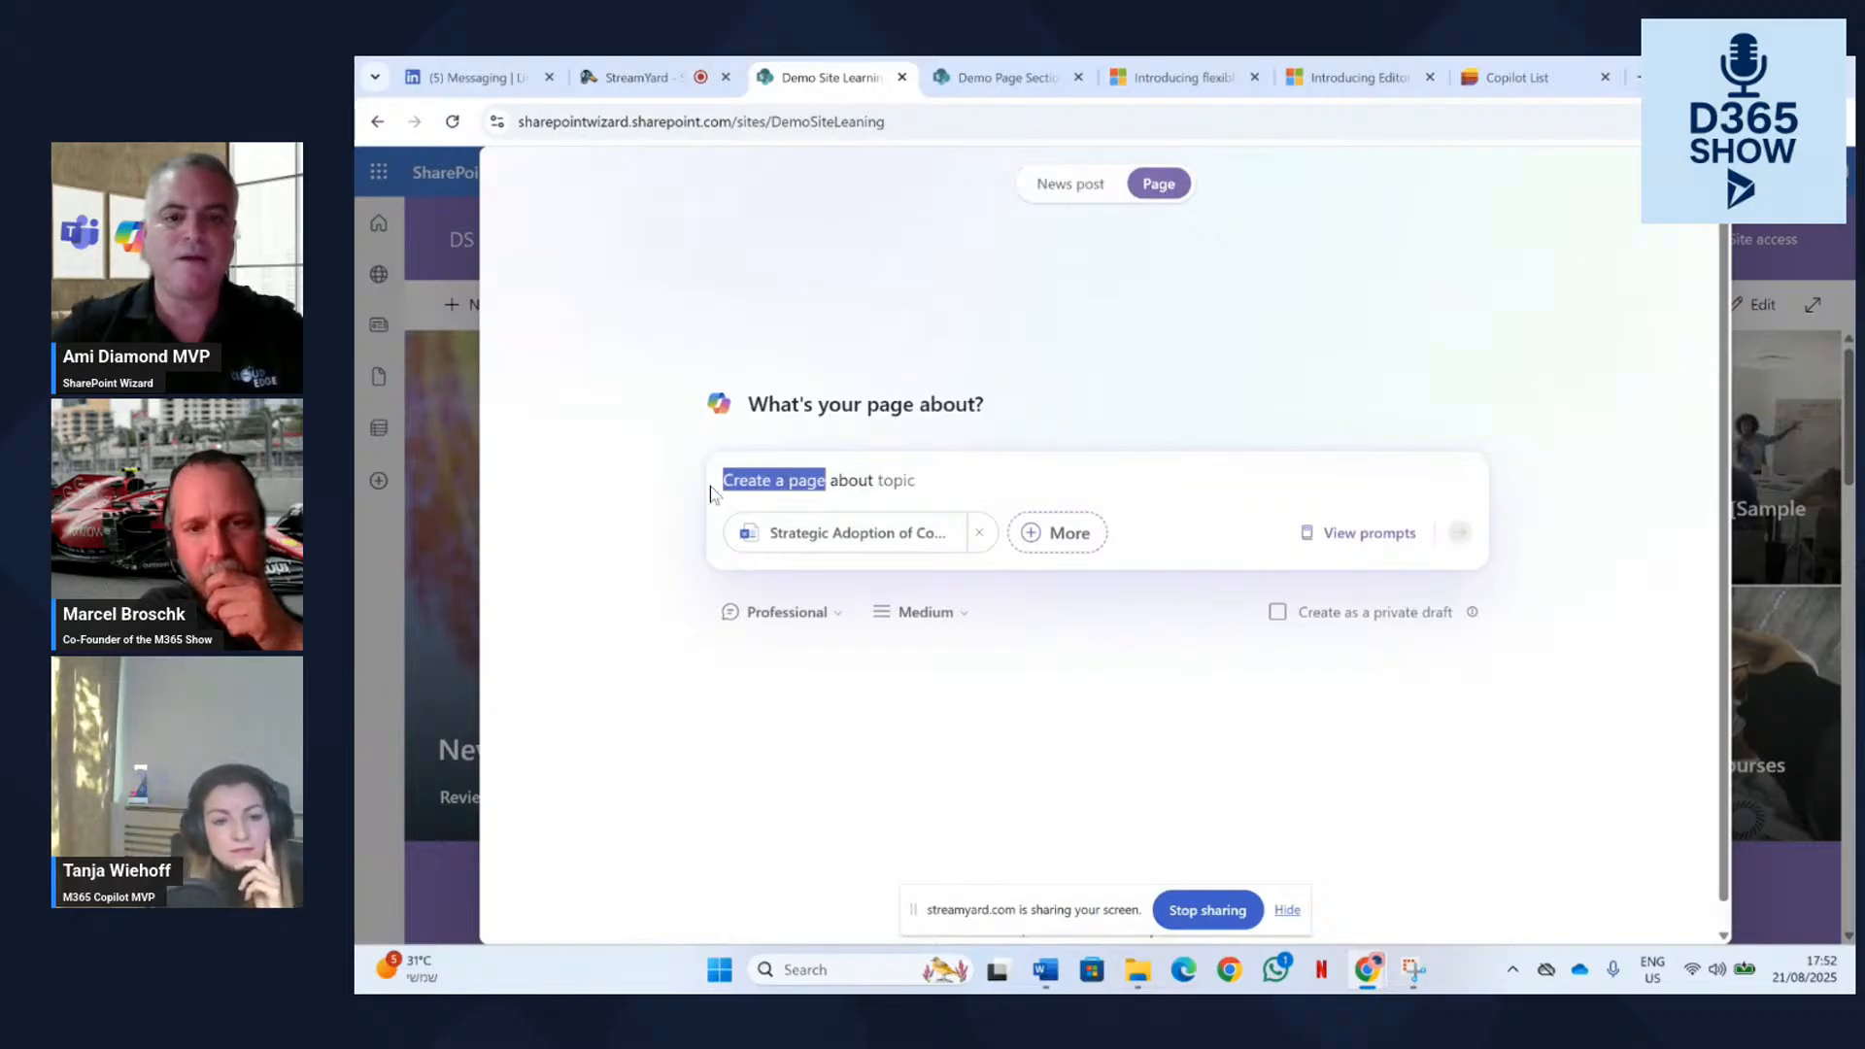
click(937, 486)
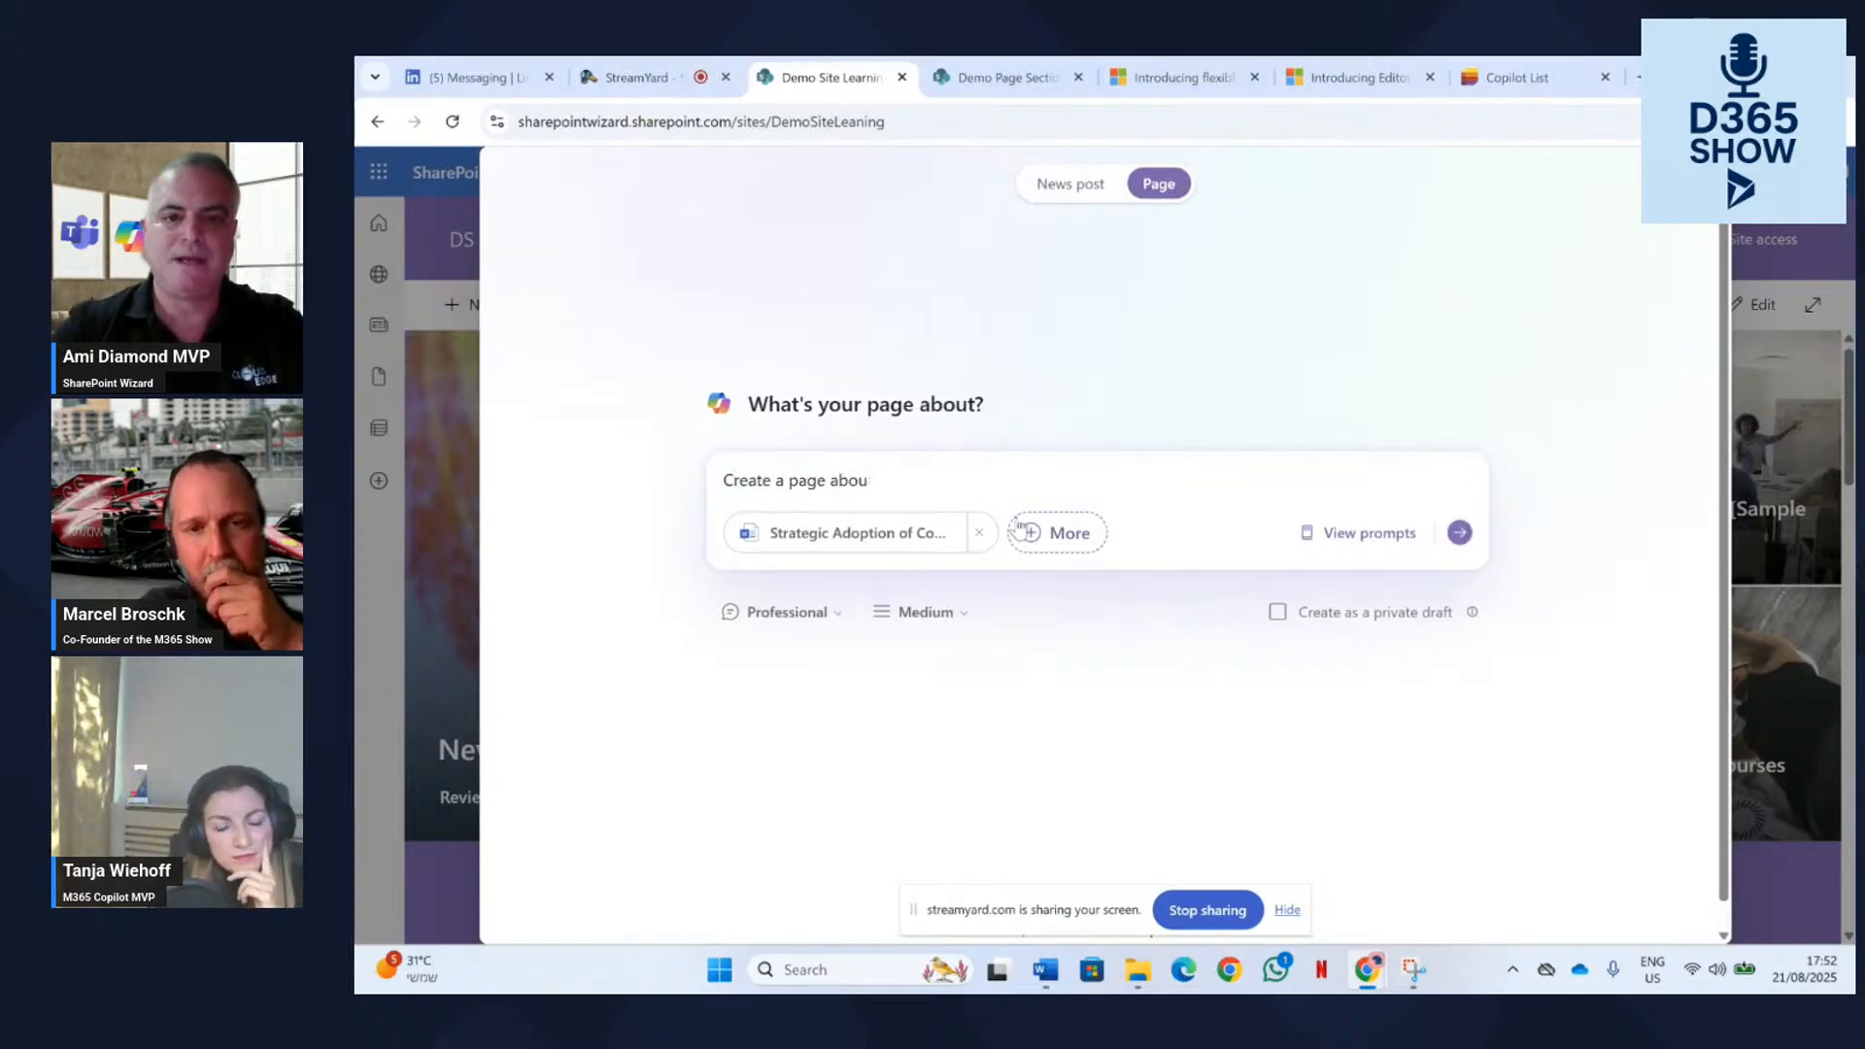
key(BackSpace)
key(BackSpace)
key(BackSpace)
key(BackSpace)
key(ctrl+v)
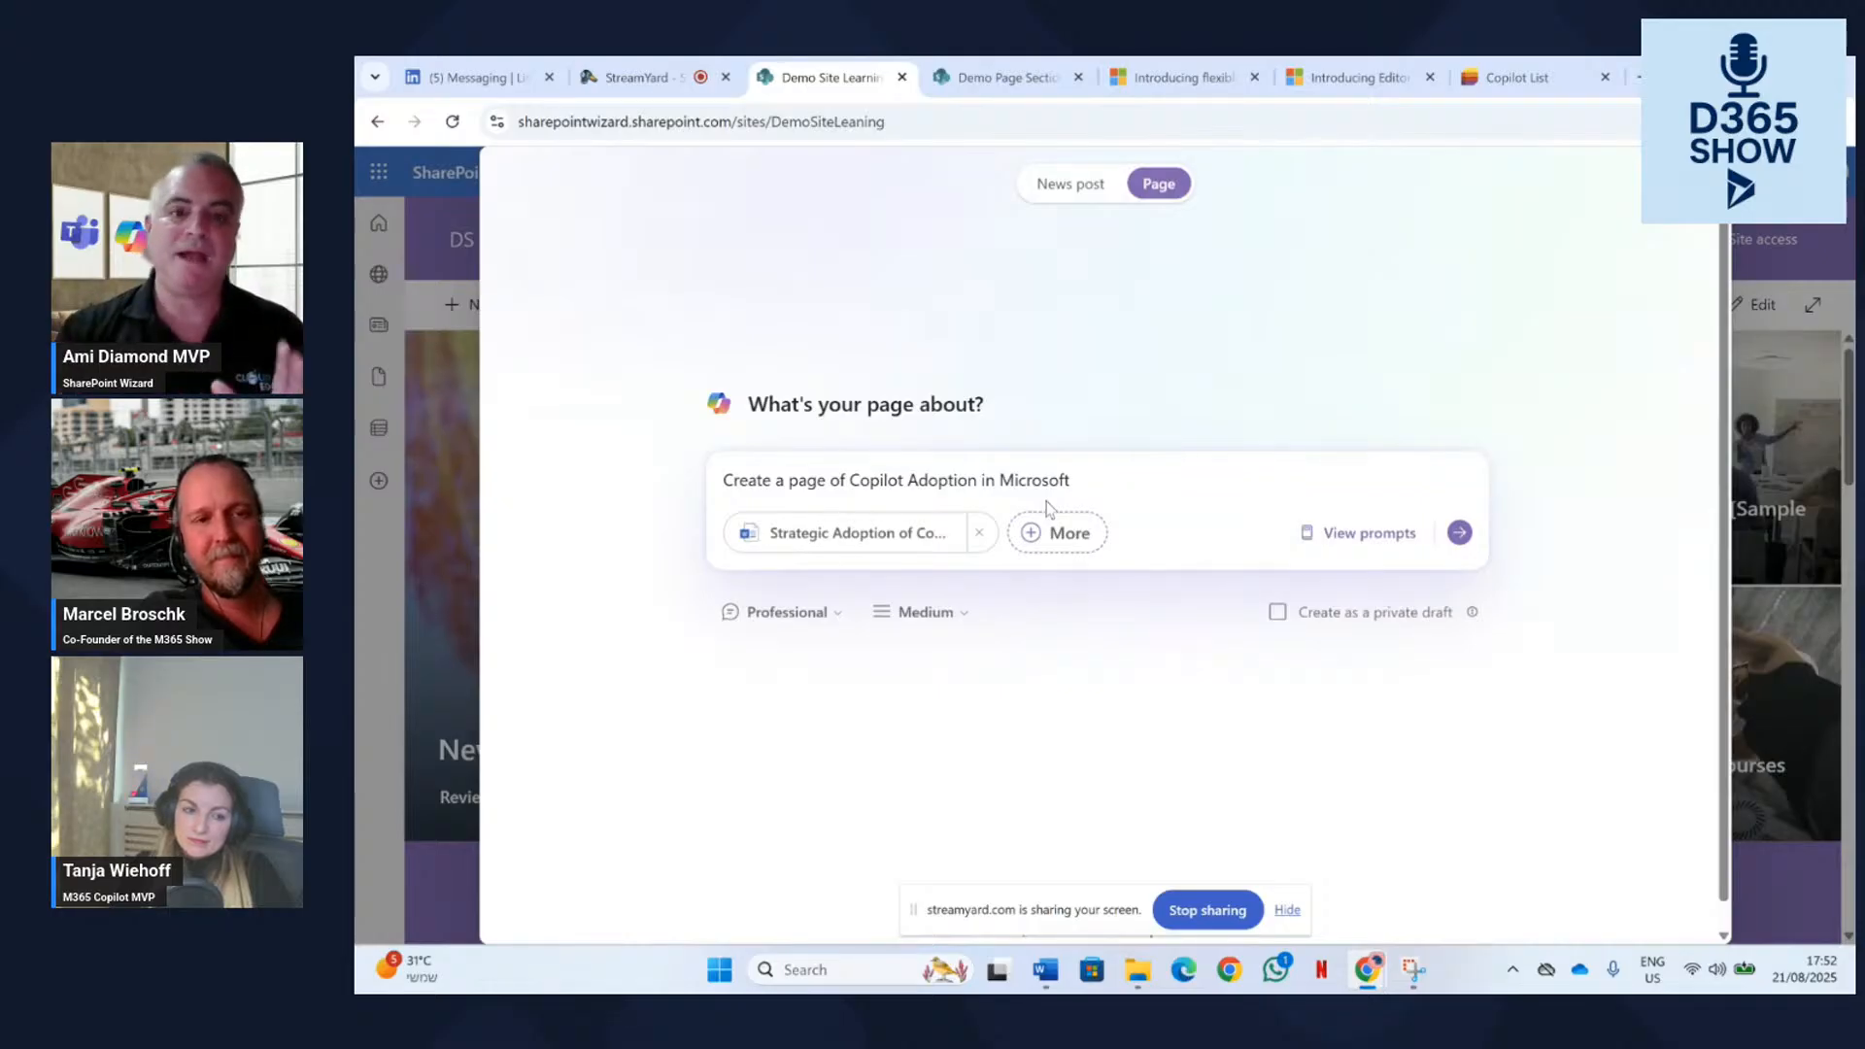
Generate the page with Copilot from the prompt and the attached Word document.
scroll(1368, 788, down, 1)
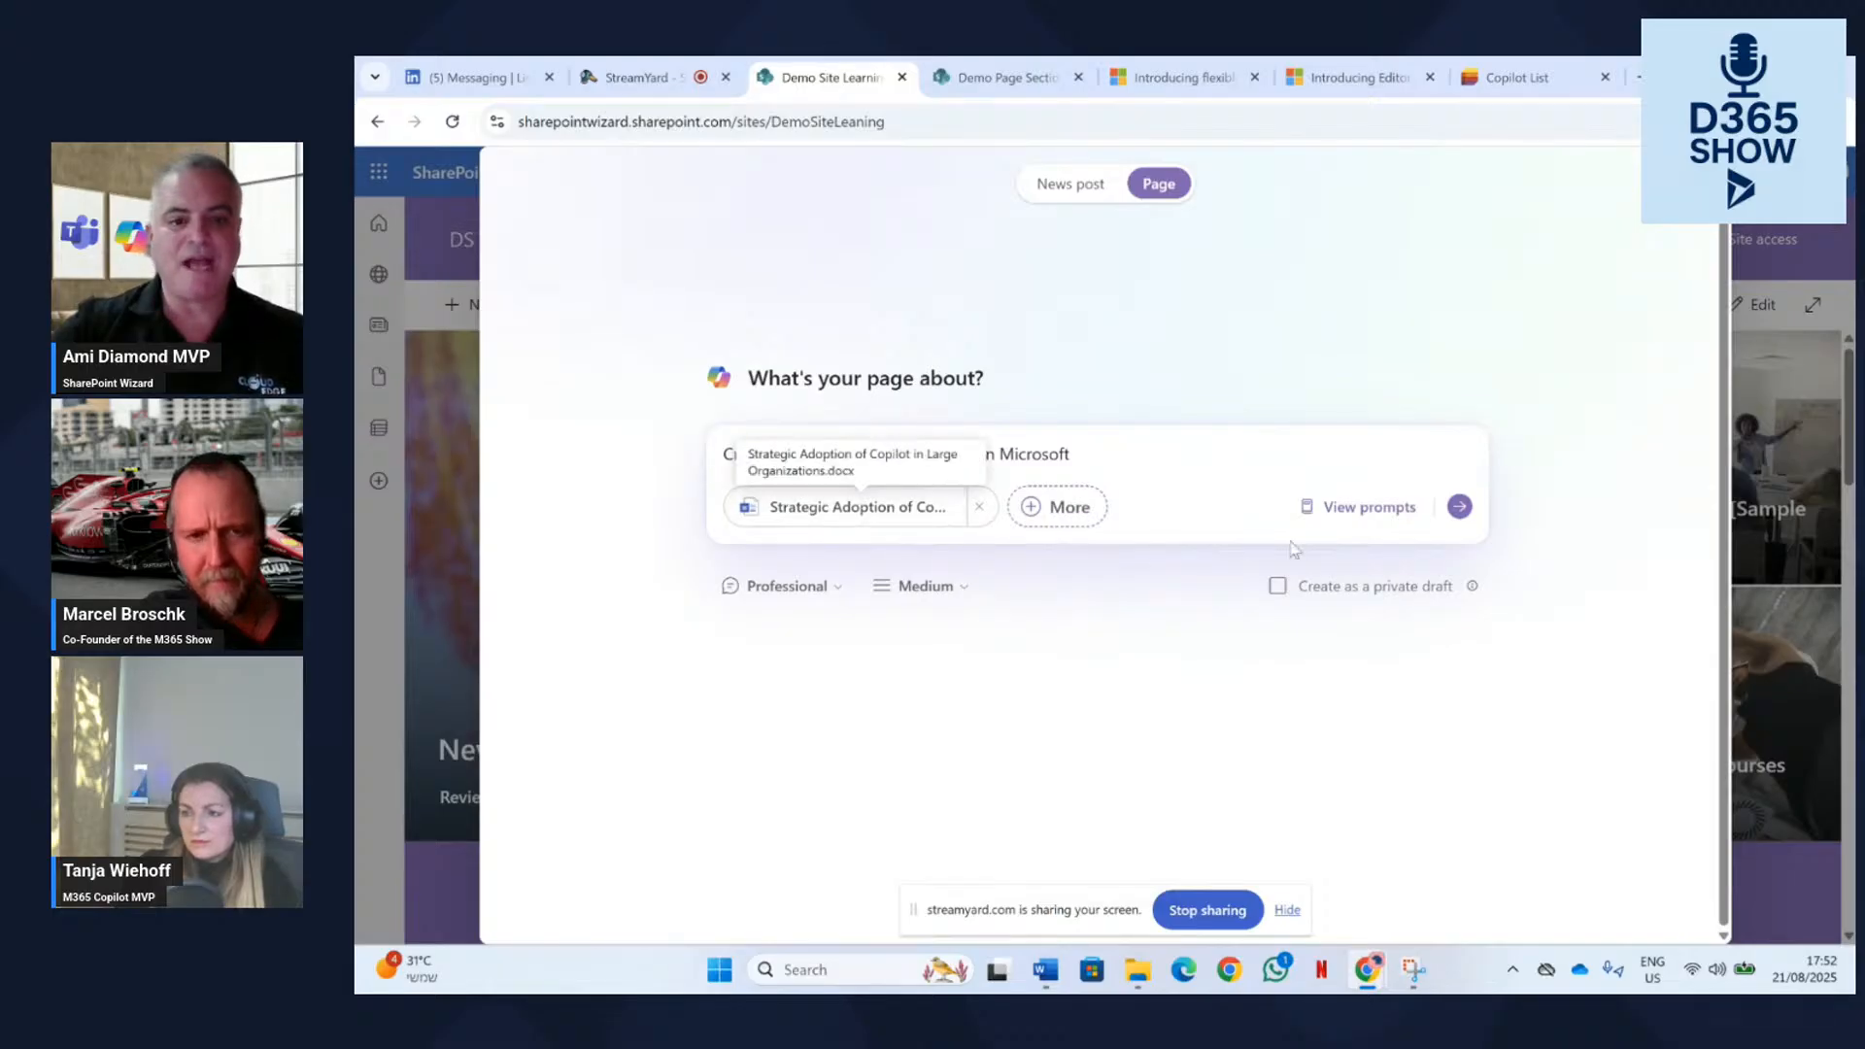
click(1459, 506)
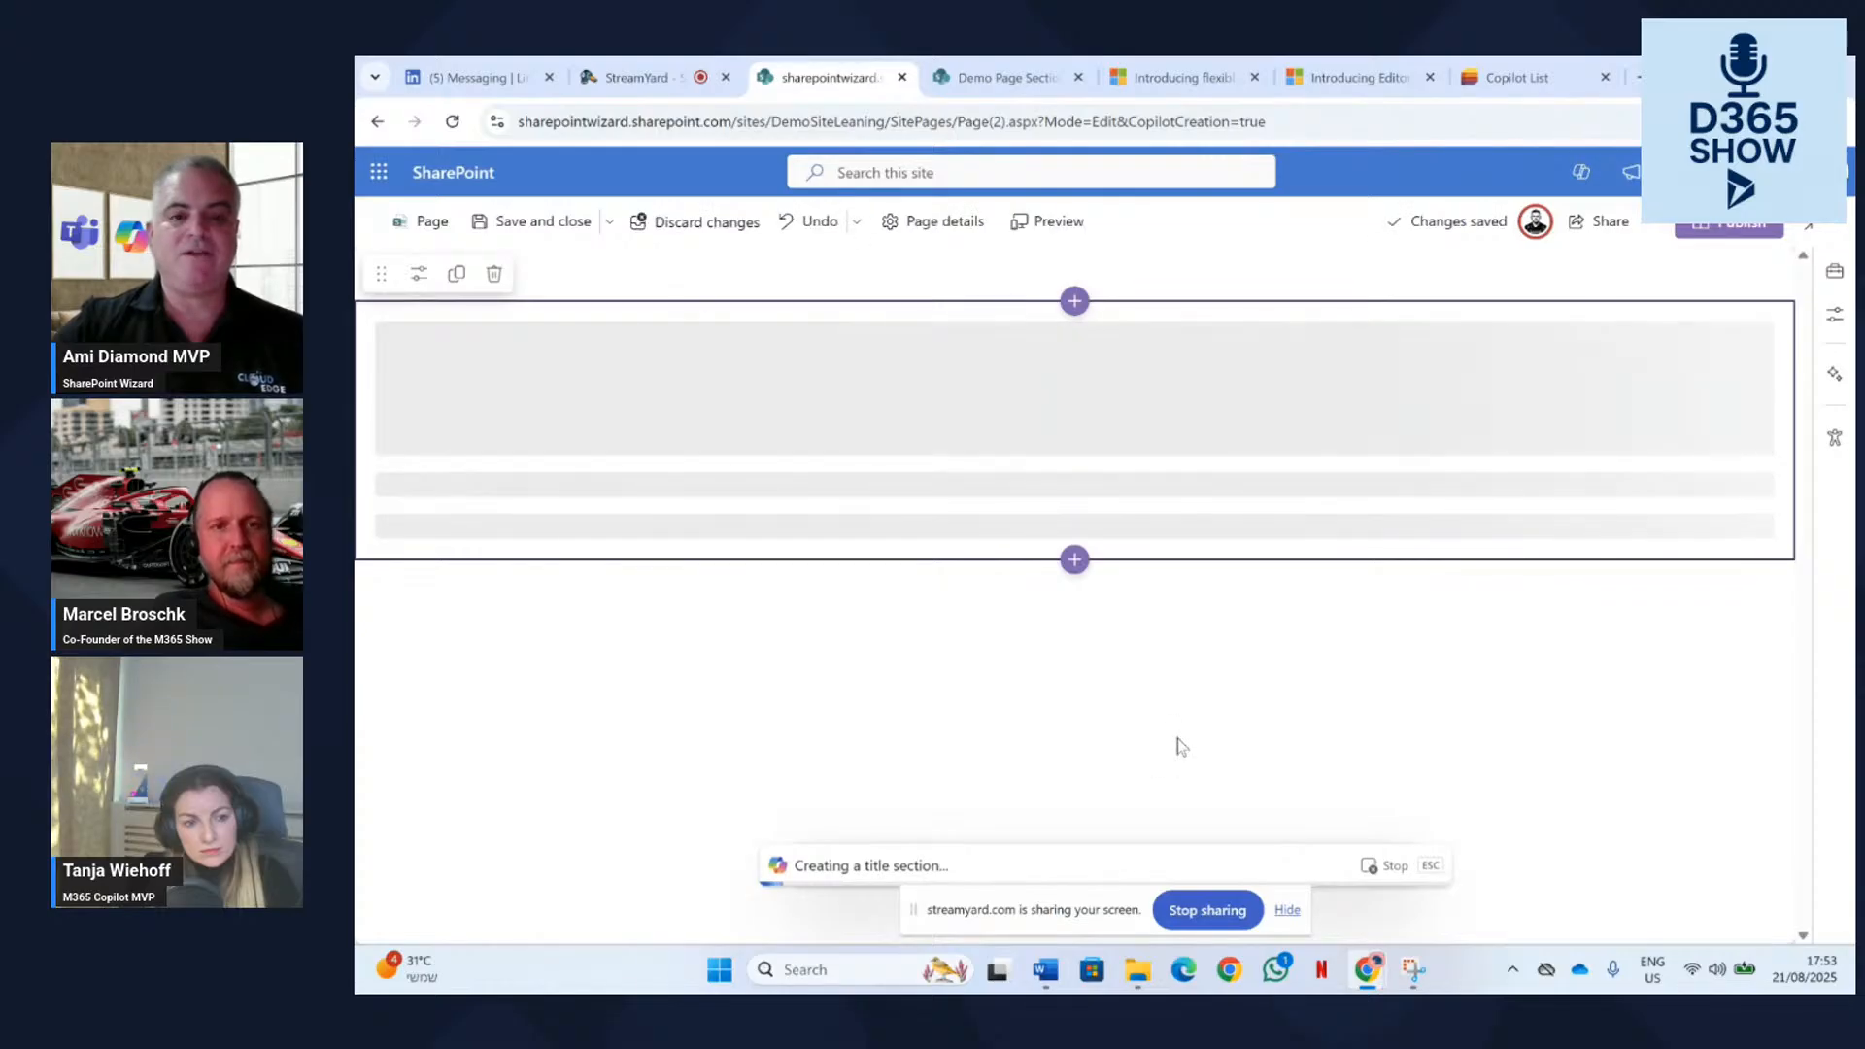
scroll(1167, 746, down, 2)
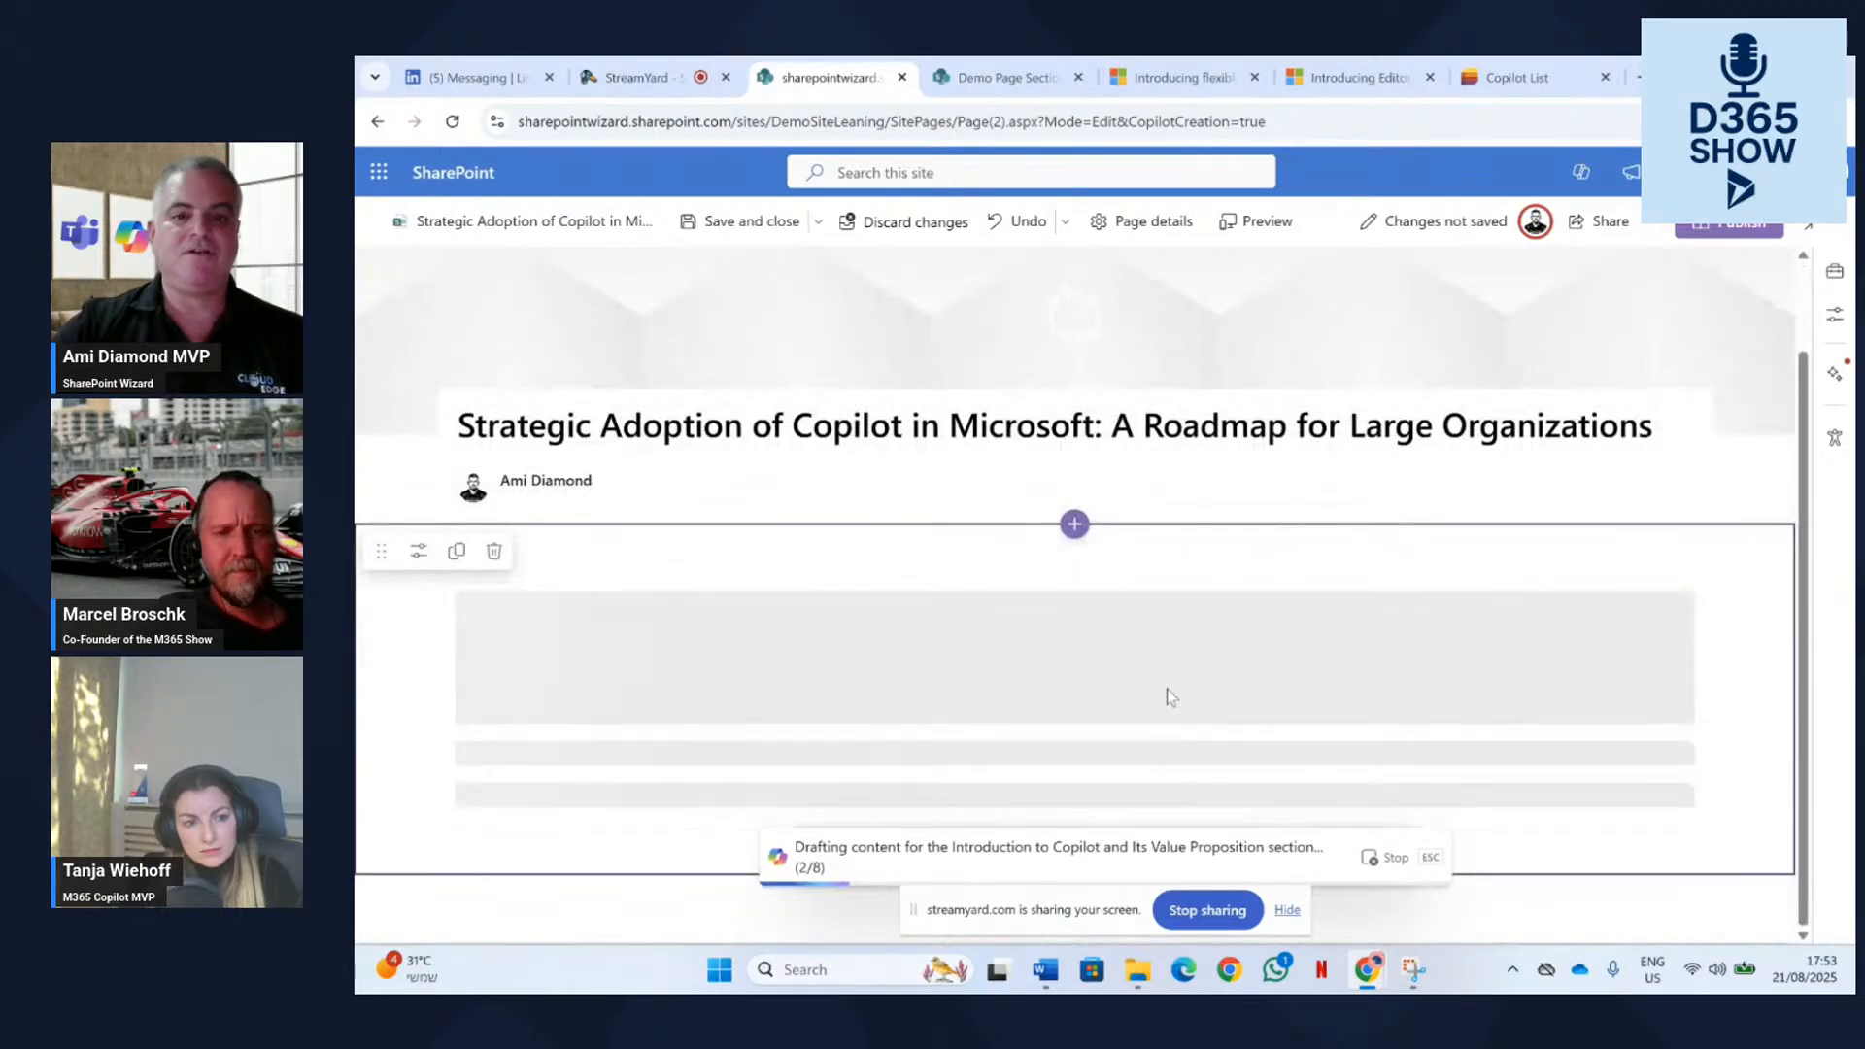
scroll(1348, 386, up, 2)
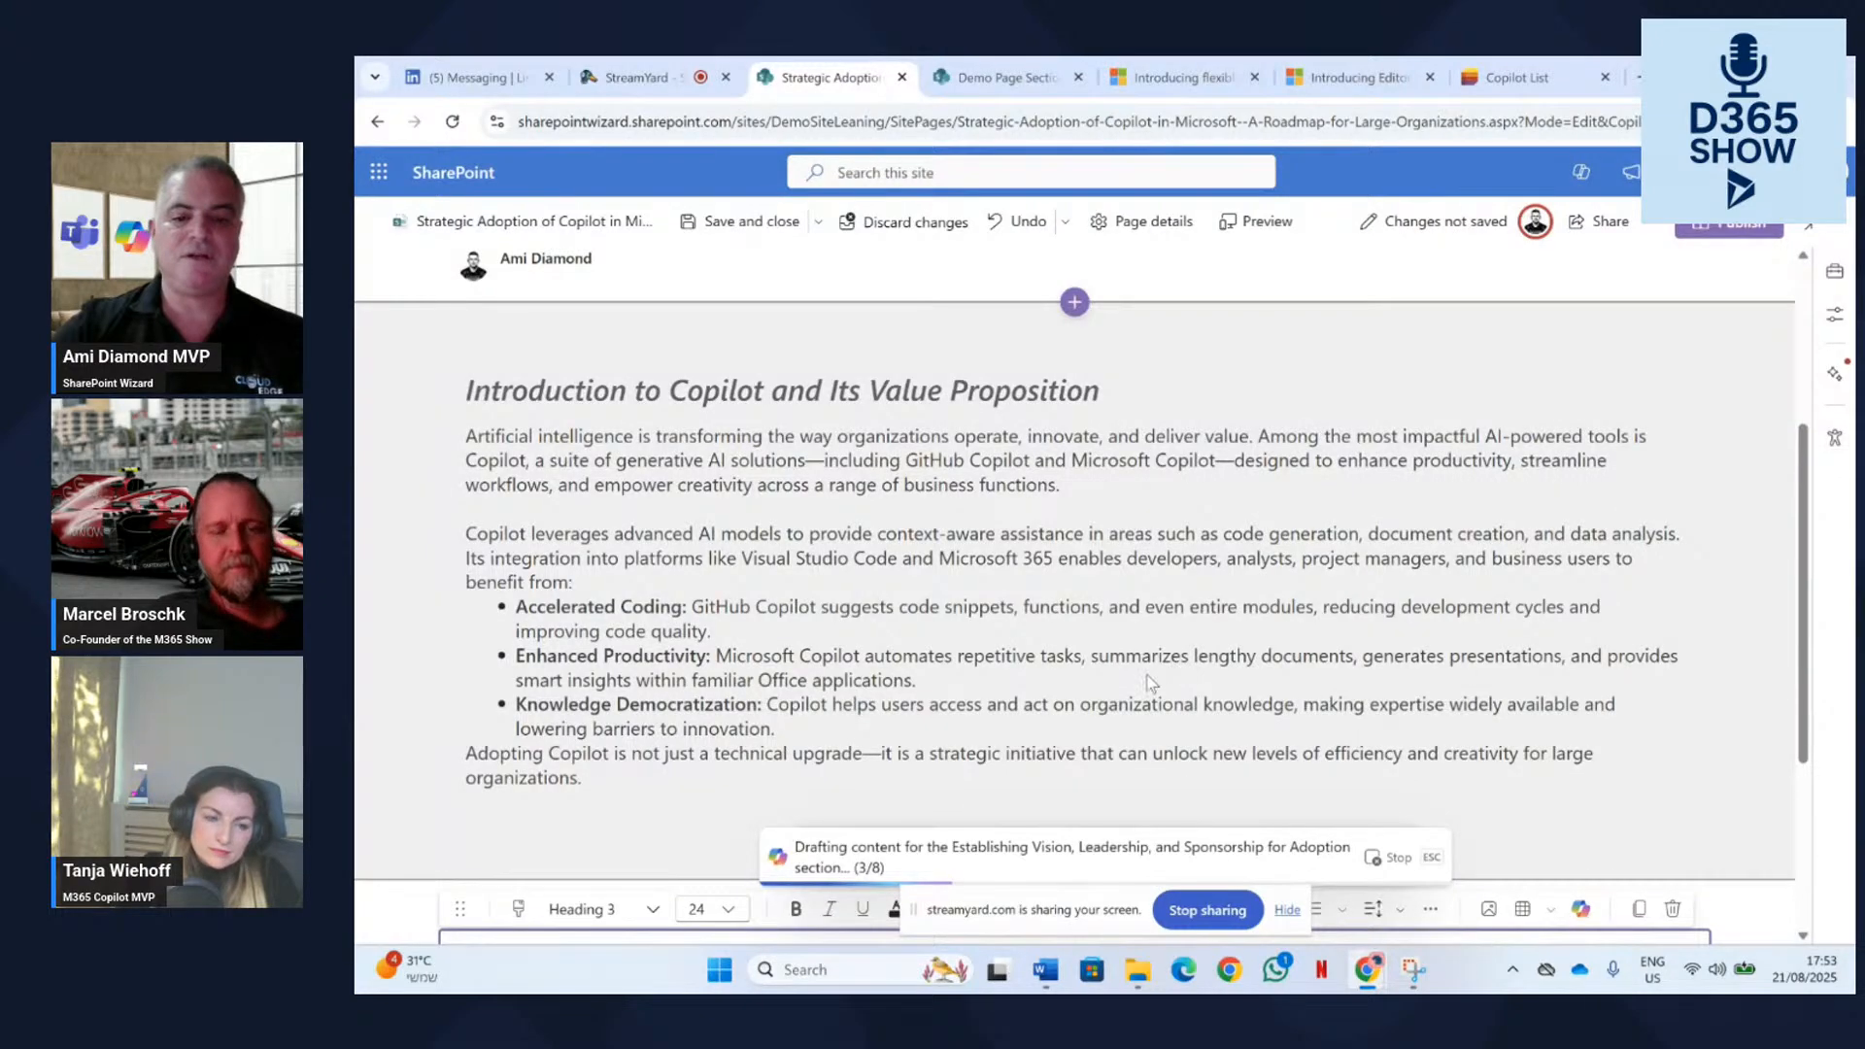
Review the sections Copilot drafts for the page, from the introduction through integration with existing systems and processes.
scroll(1151, 683, down, 4)
scroll(1044, 660, up, 4)
scroll(1036, 669, down, 1)
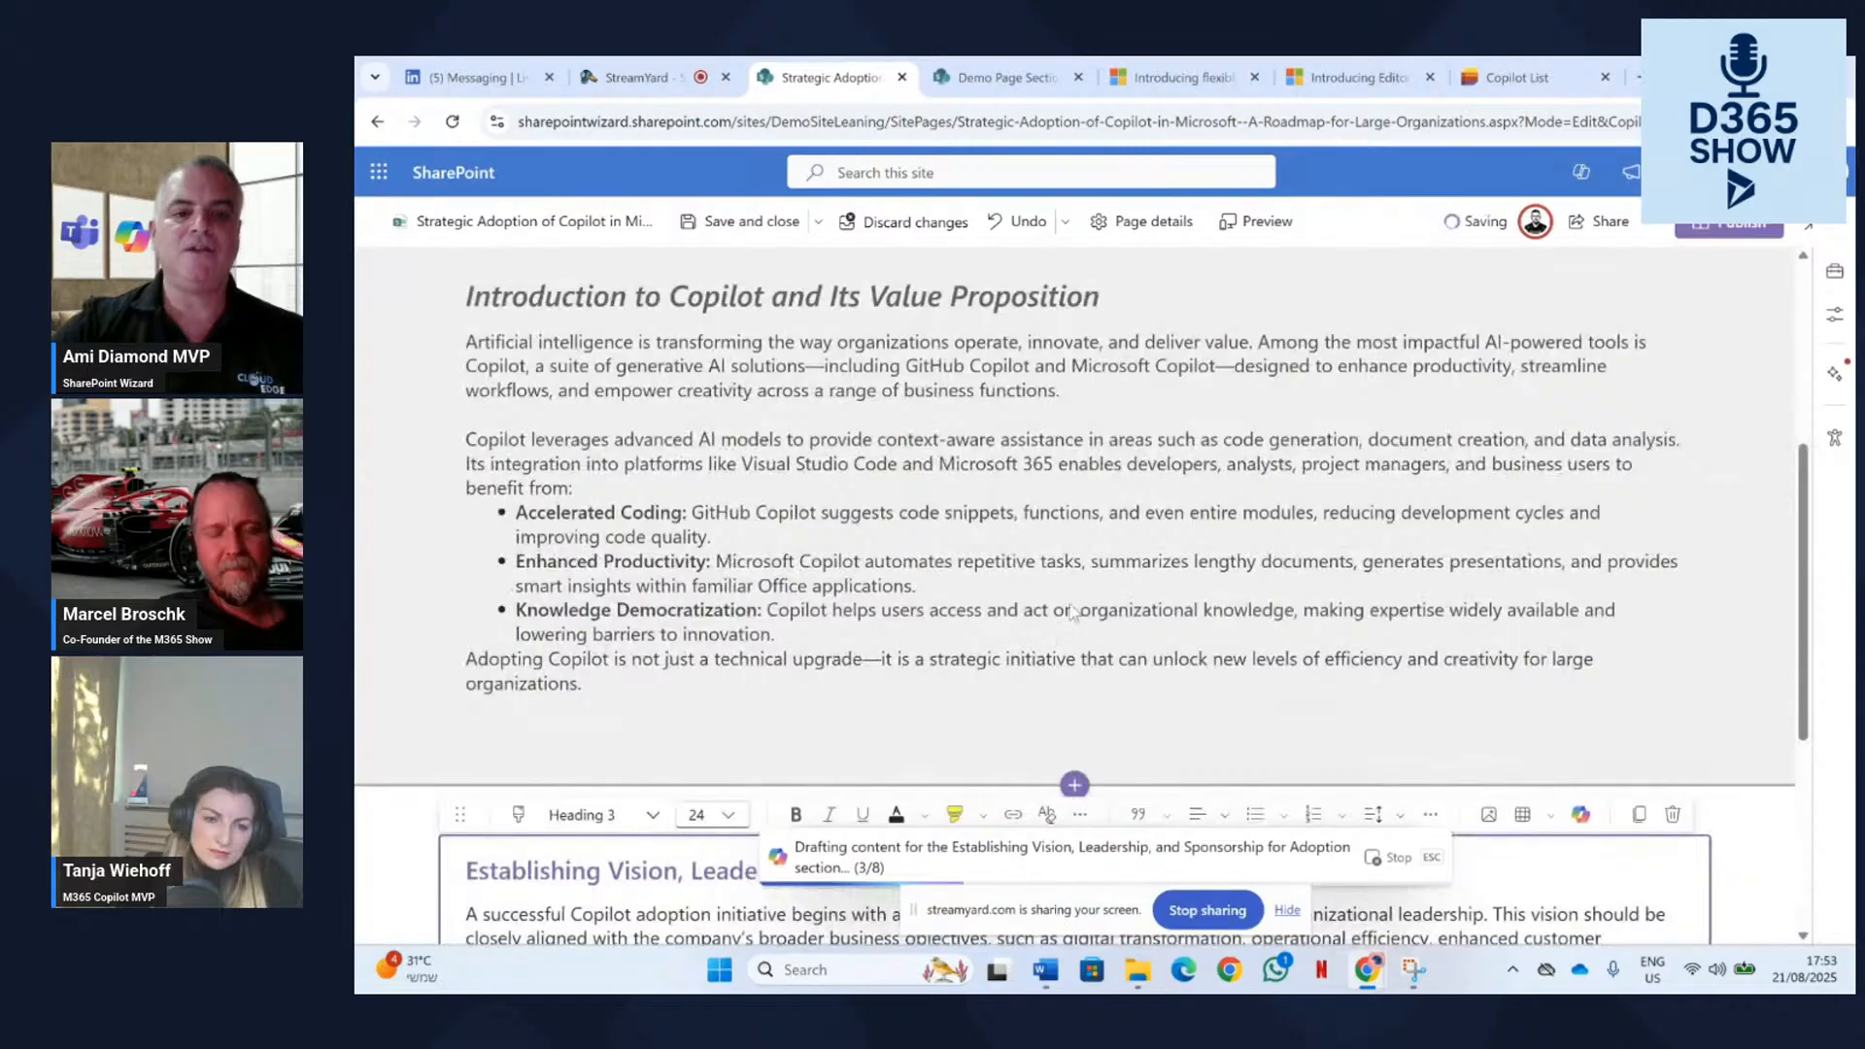
scroll(1076, 591, up, 2)
scroll(1076, 593, down, 7)
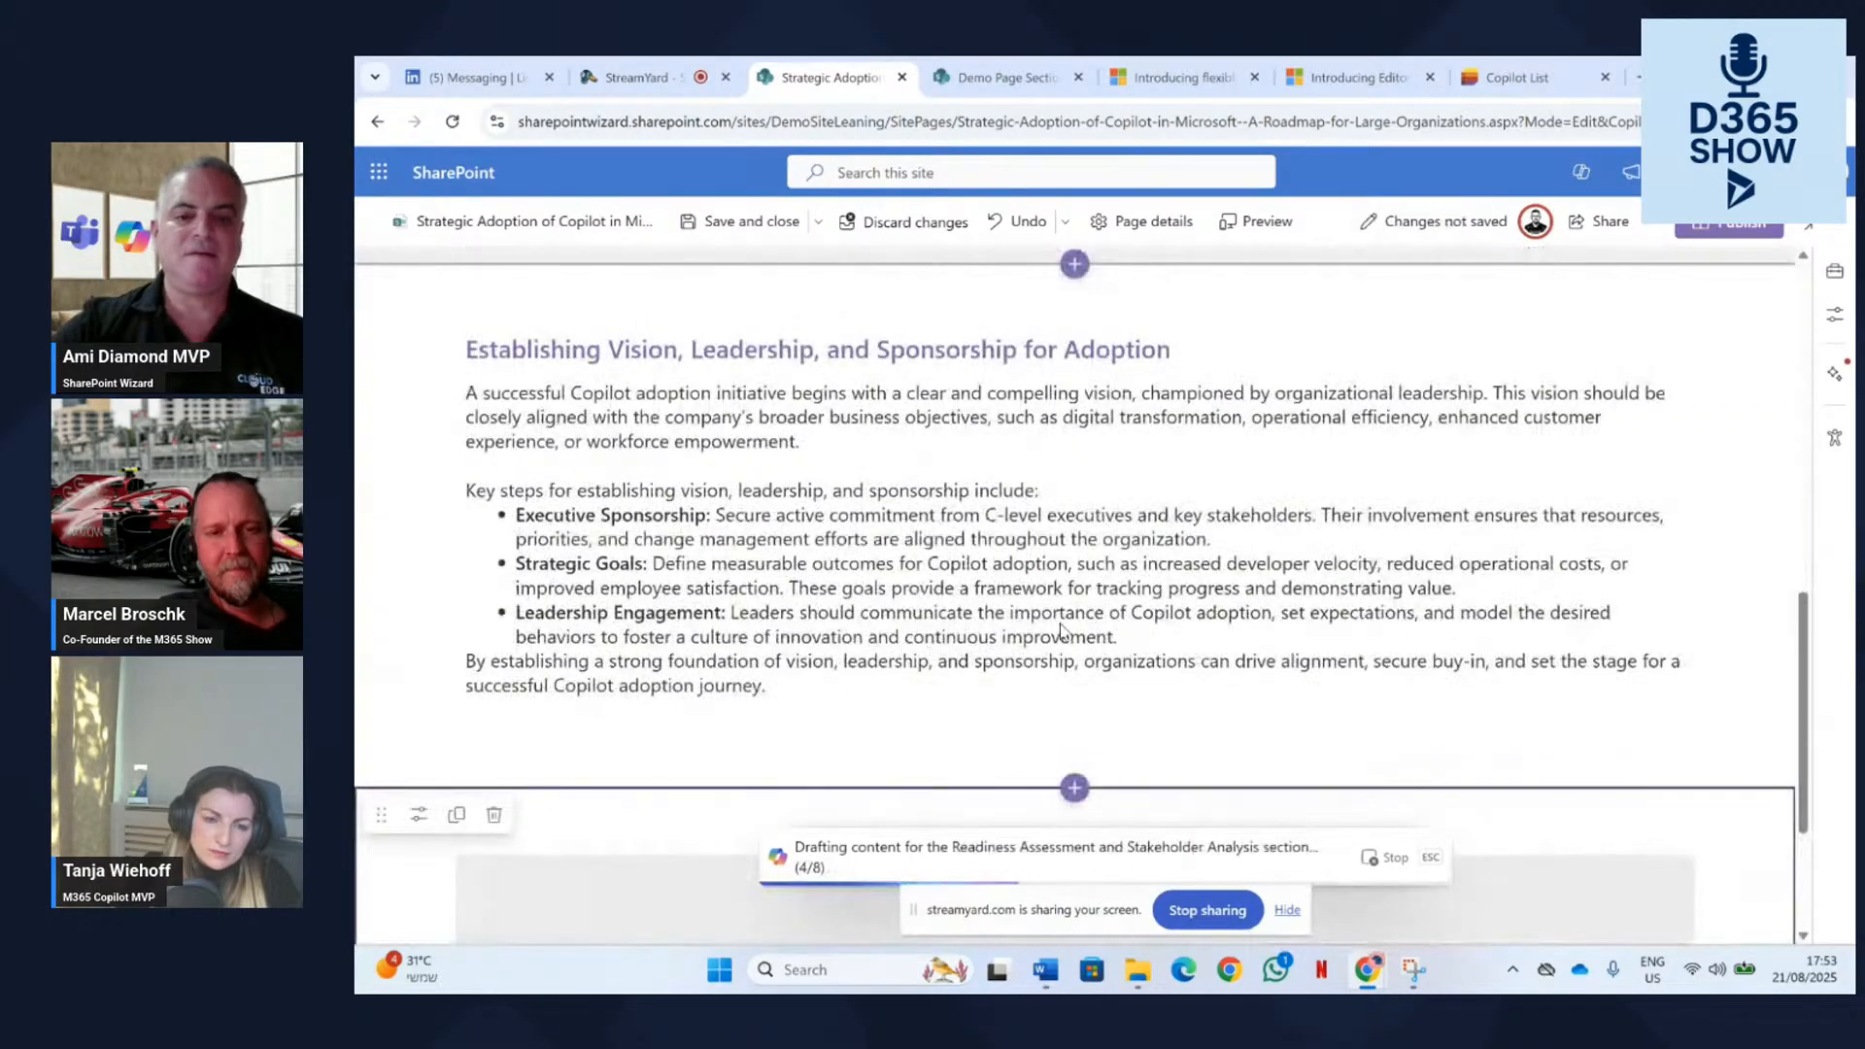
scroll(1063, 630, down, 3)
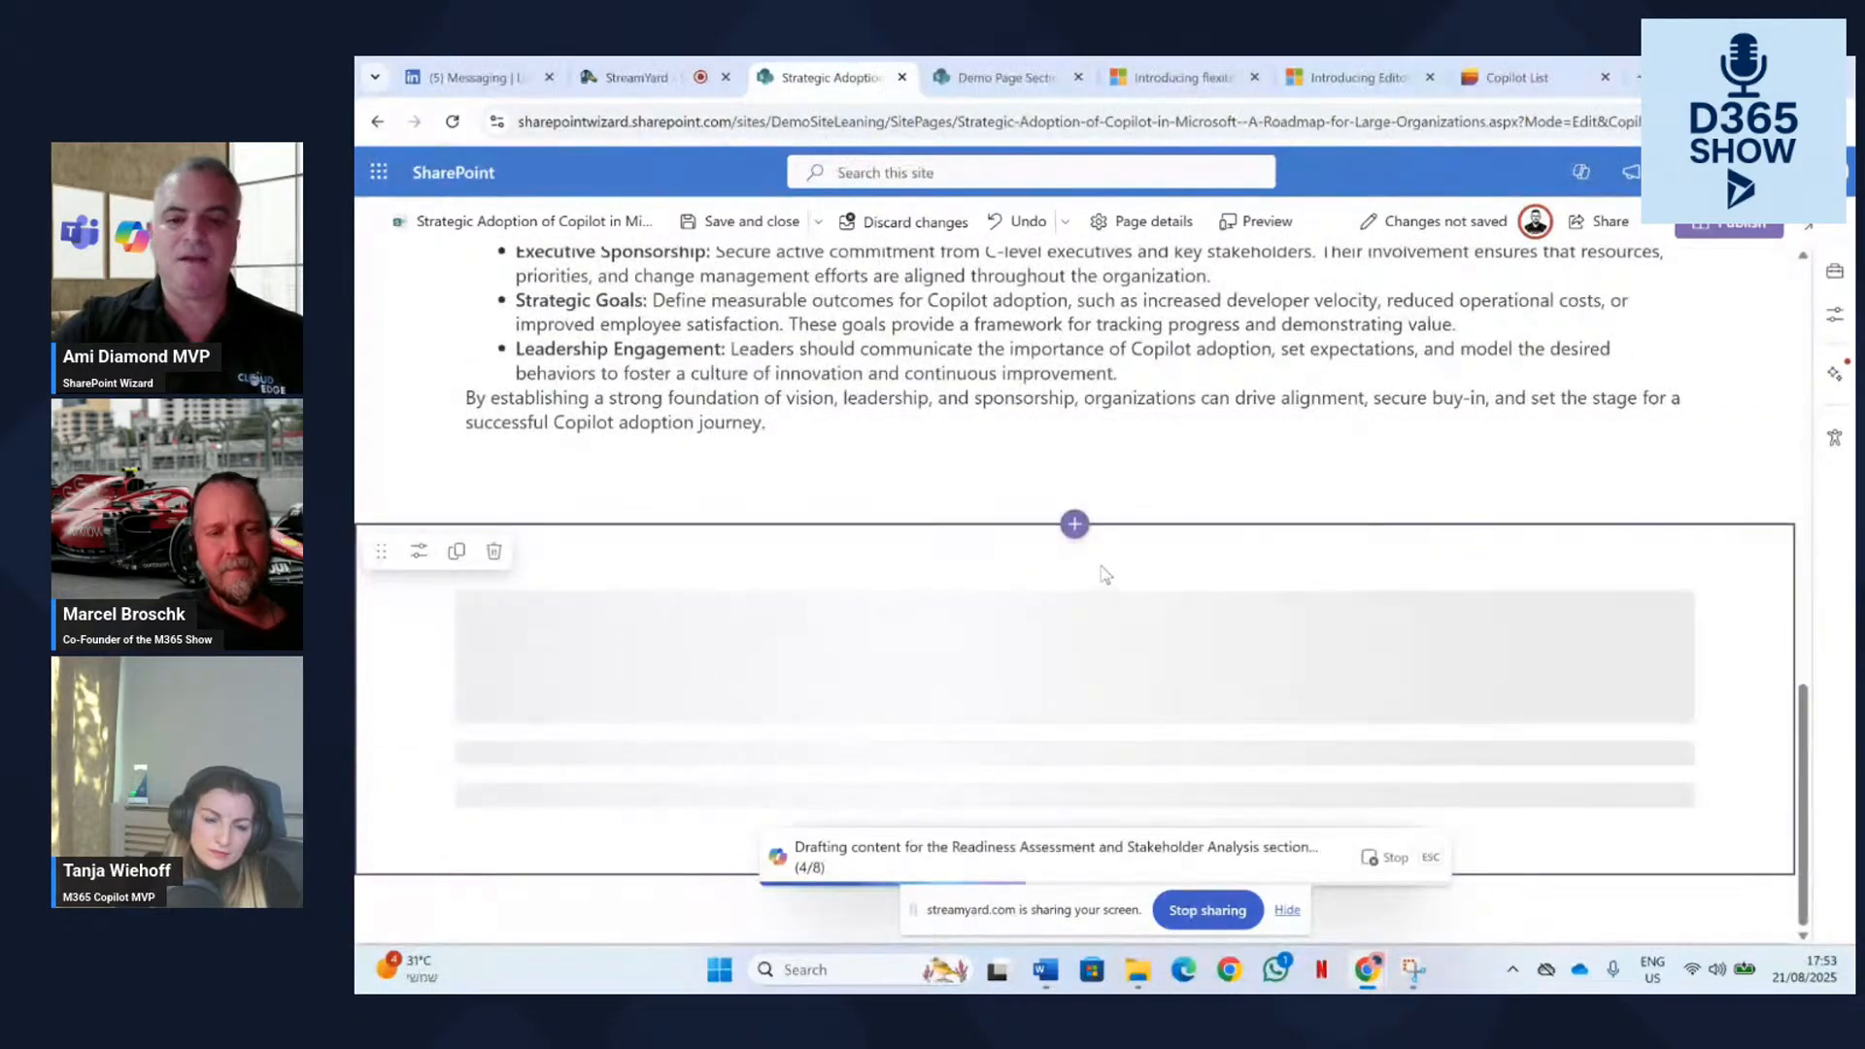
scroll(1228, 549, up, 14)
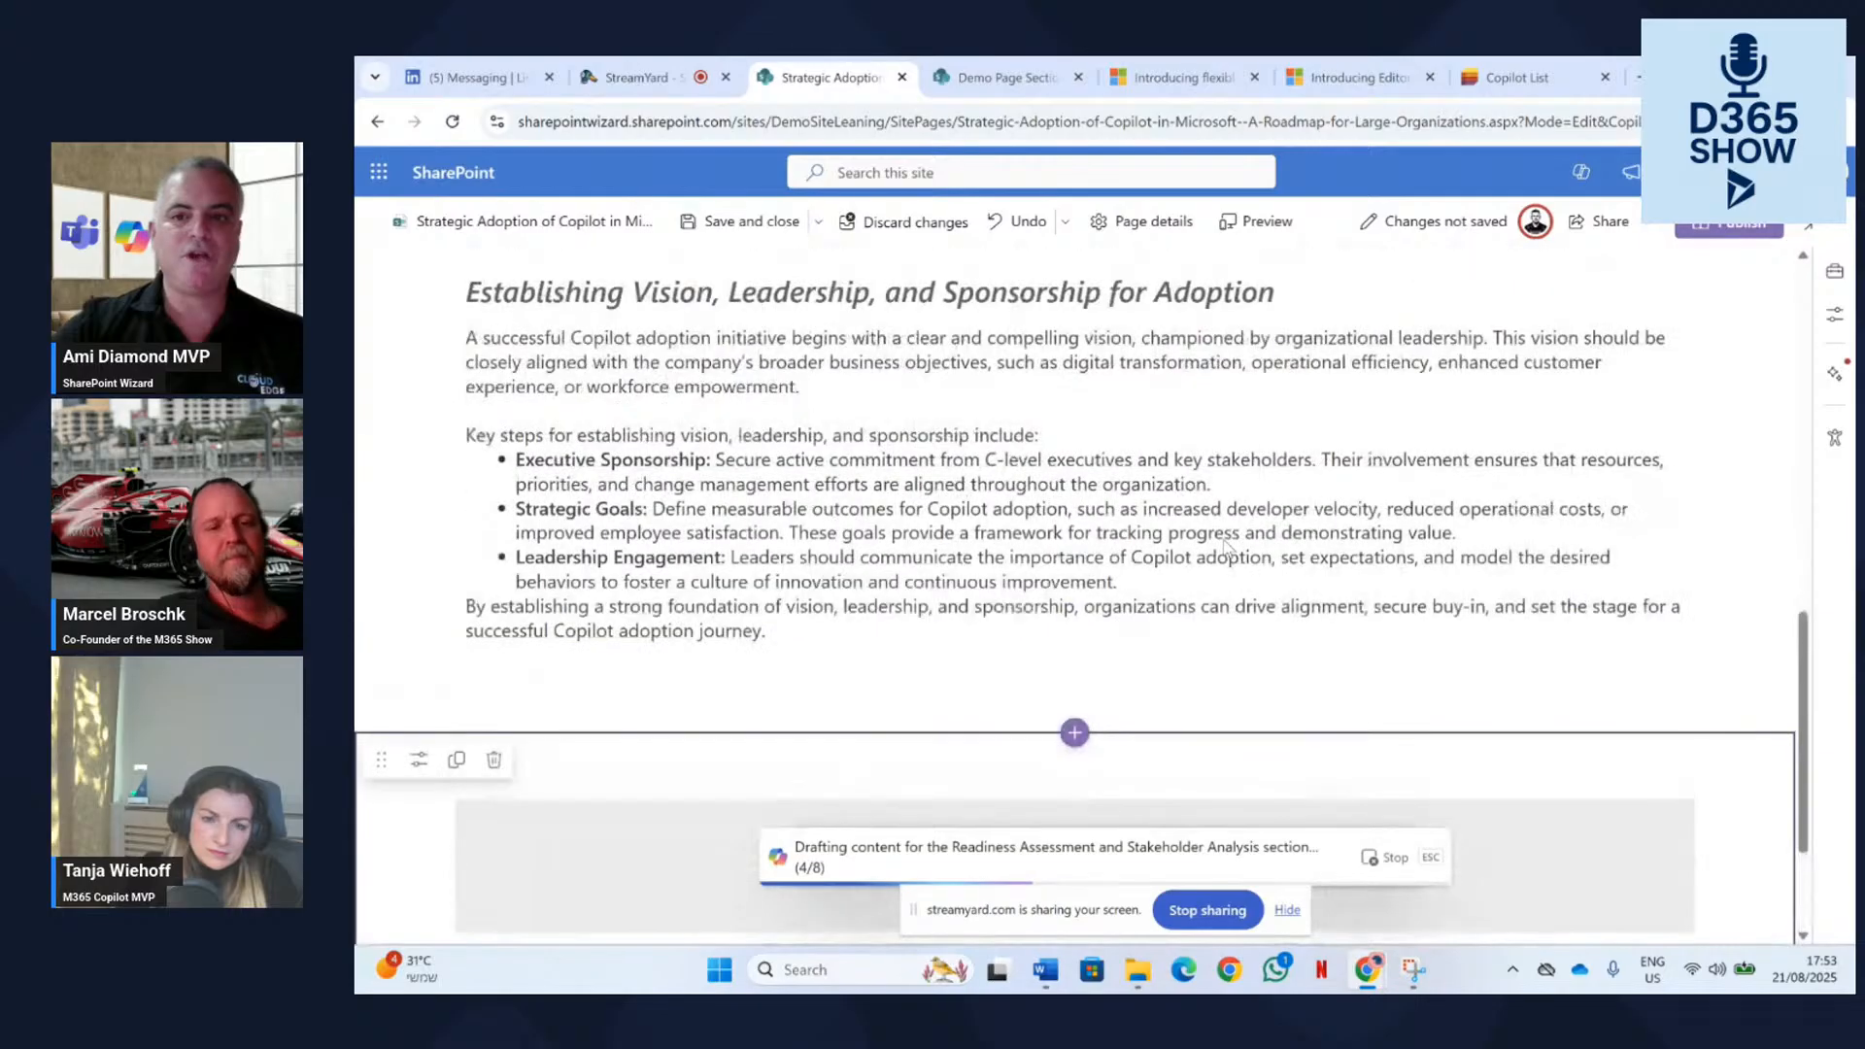
scroll(1216, 537, down, 3)
scroll(1216, 537, down, 10)
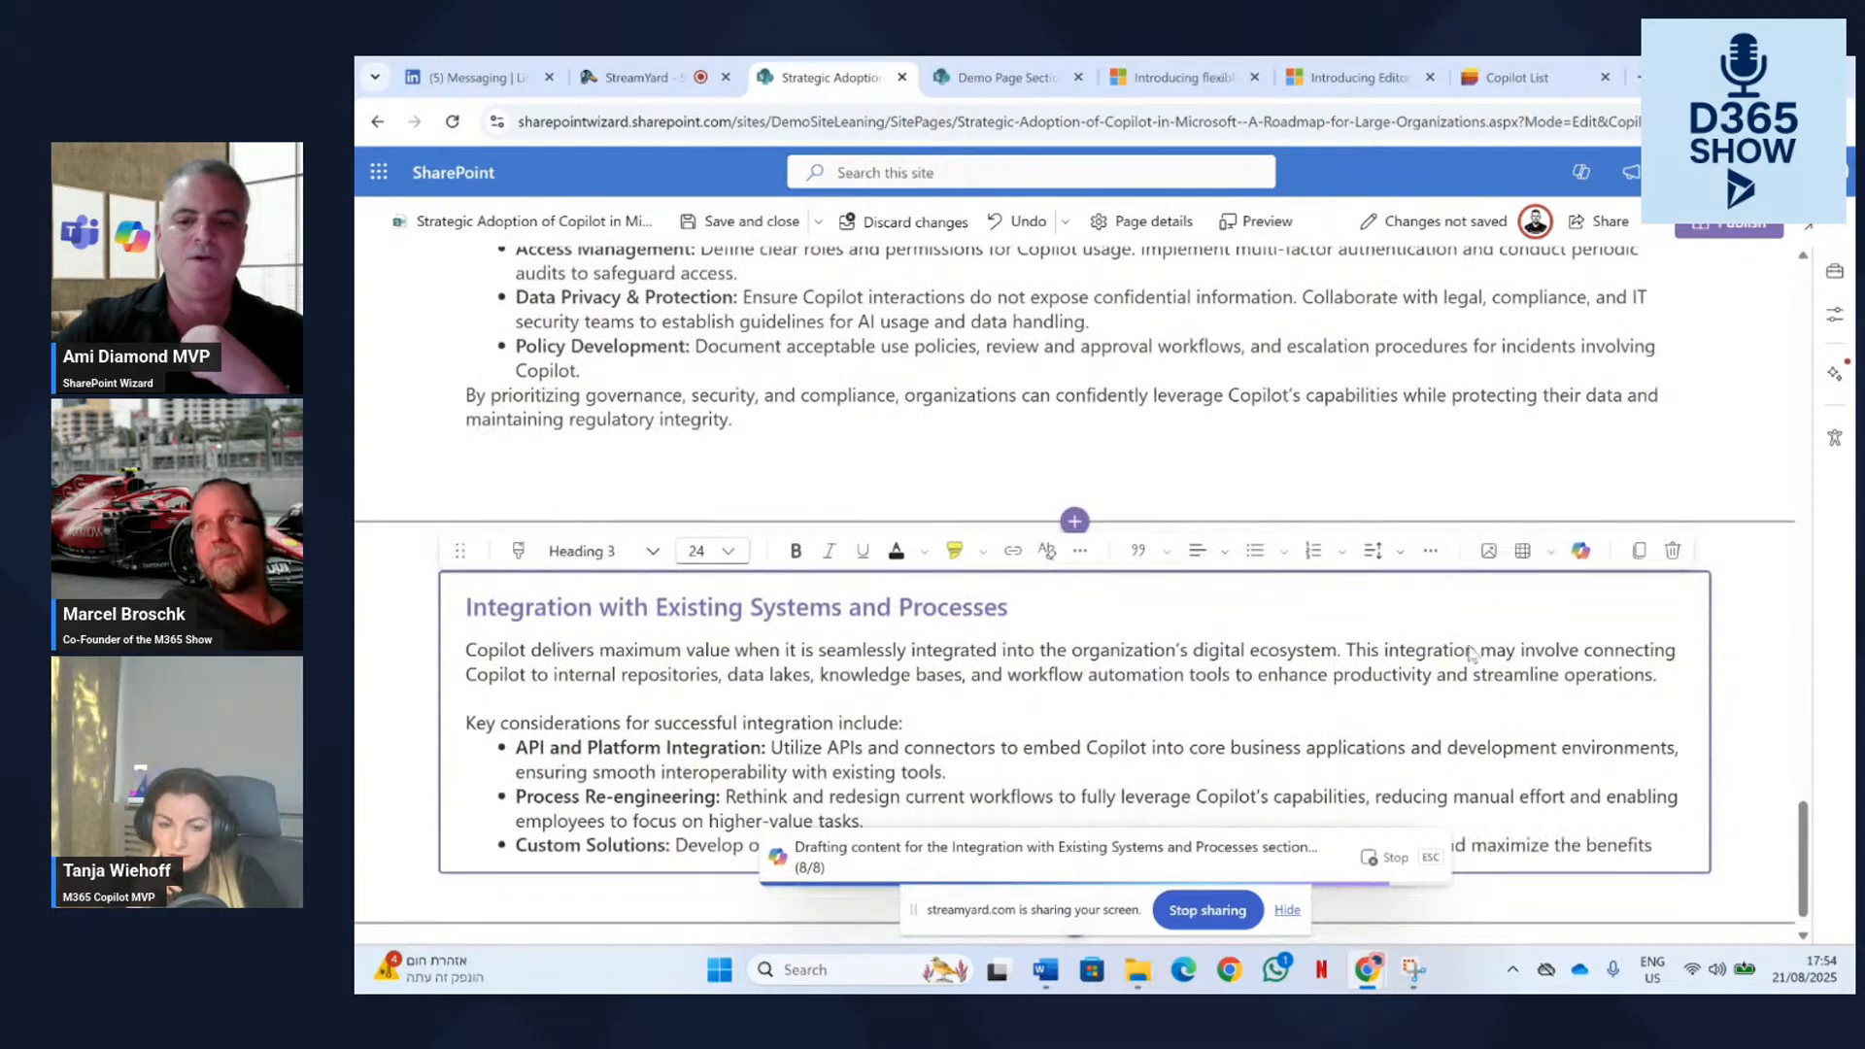
scroll(1010, 481, up, 20)
scroll(1010, 483, up, 3)
scroll(1010, 486, down, 20)
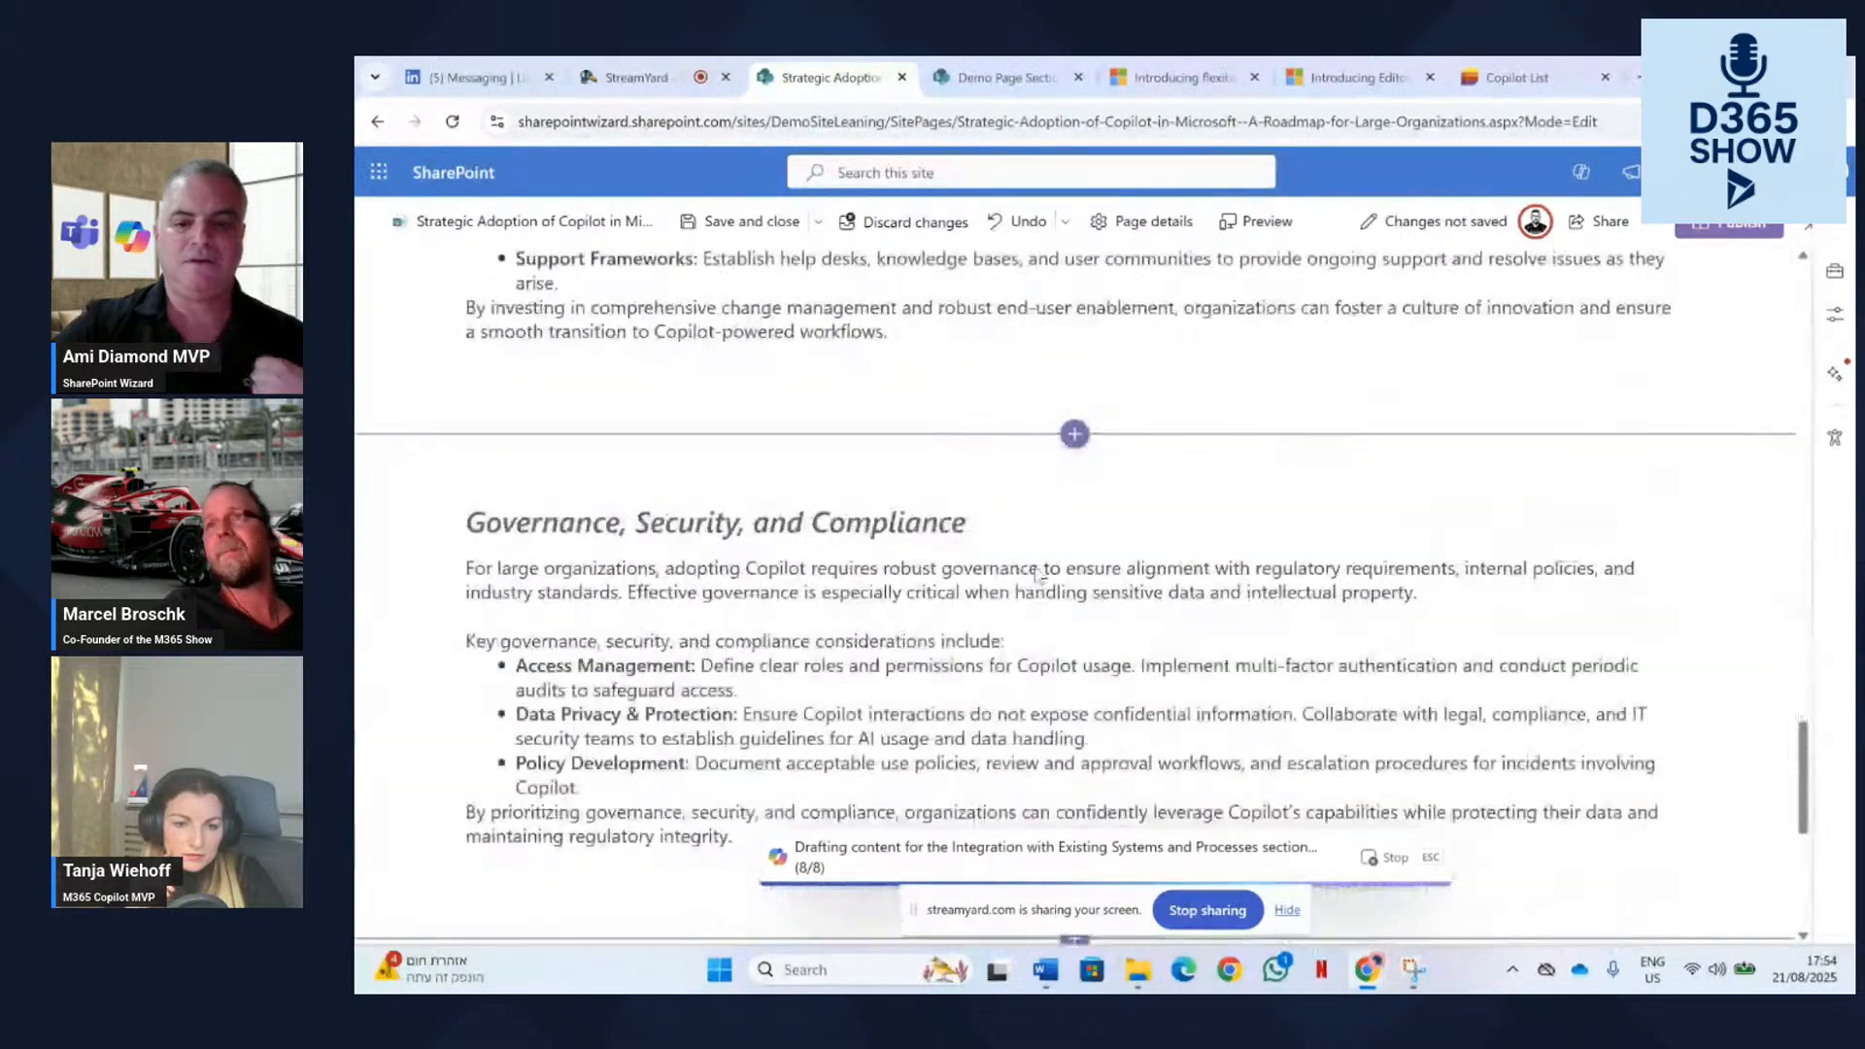
scroll(1037, 578, down, 6)
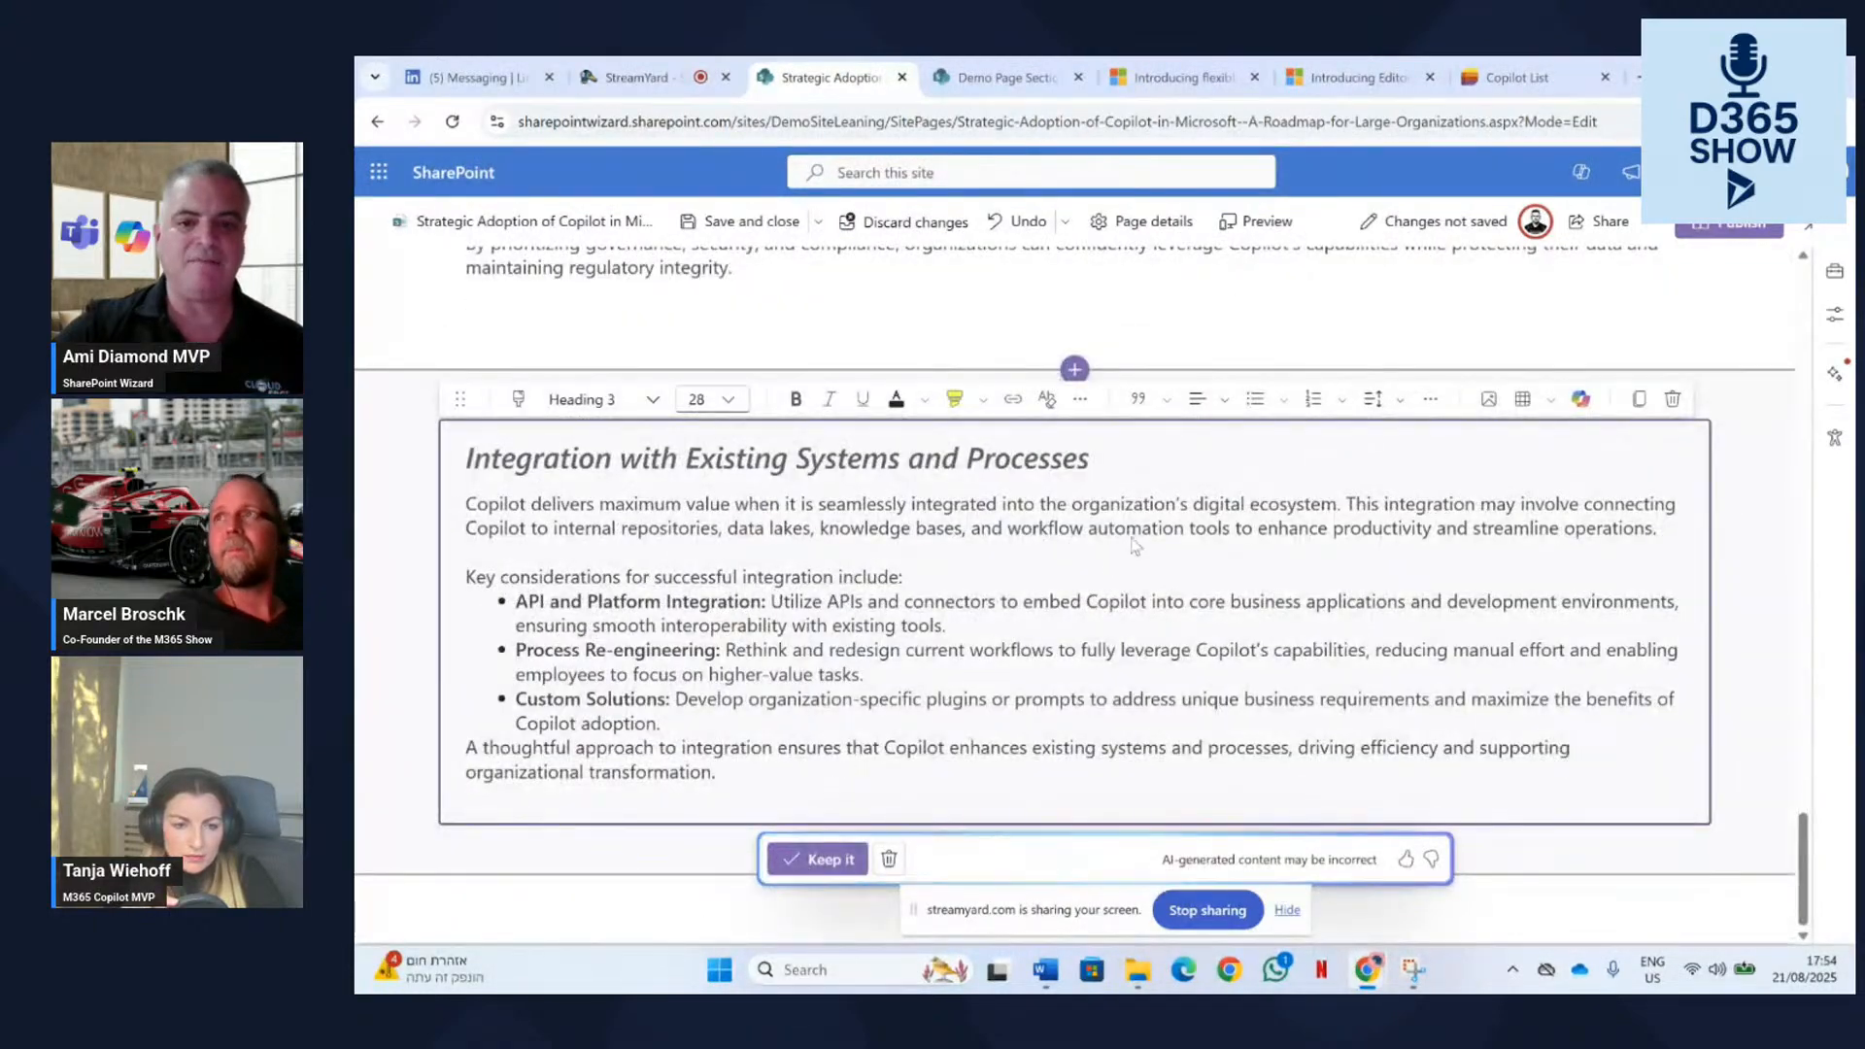
scroll(1115, 556, up, 12)
scroll(1149, 483, up, 4)
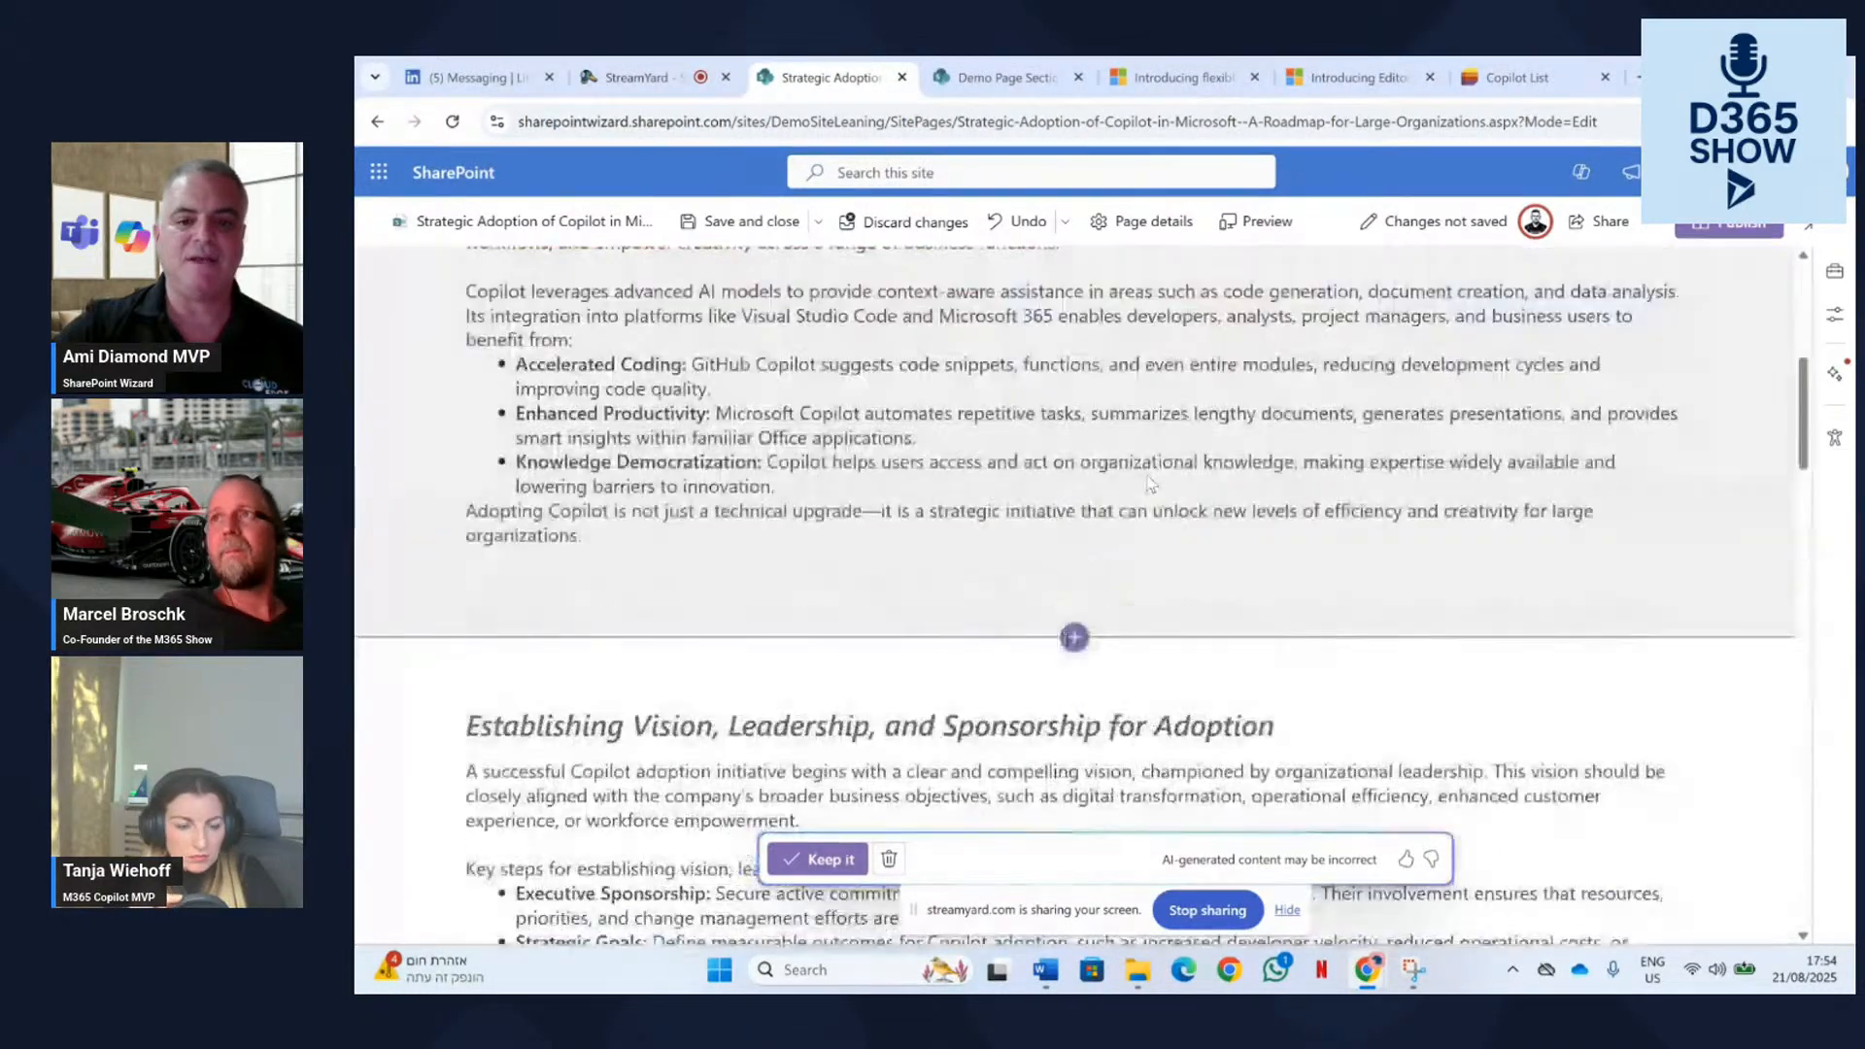
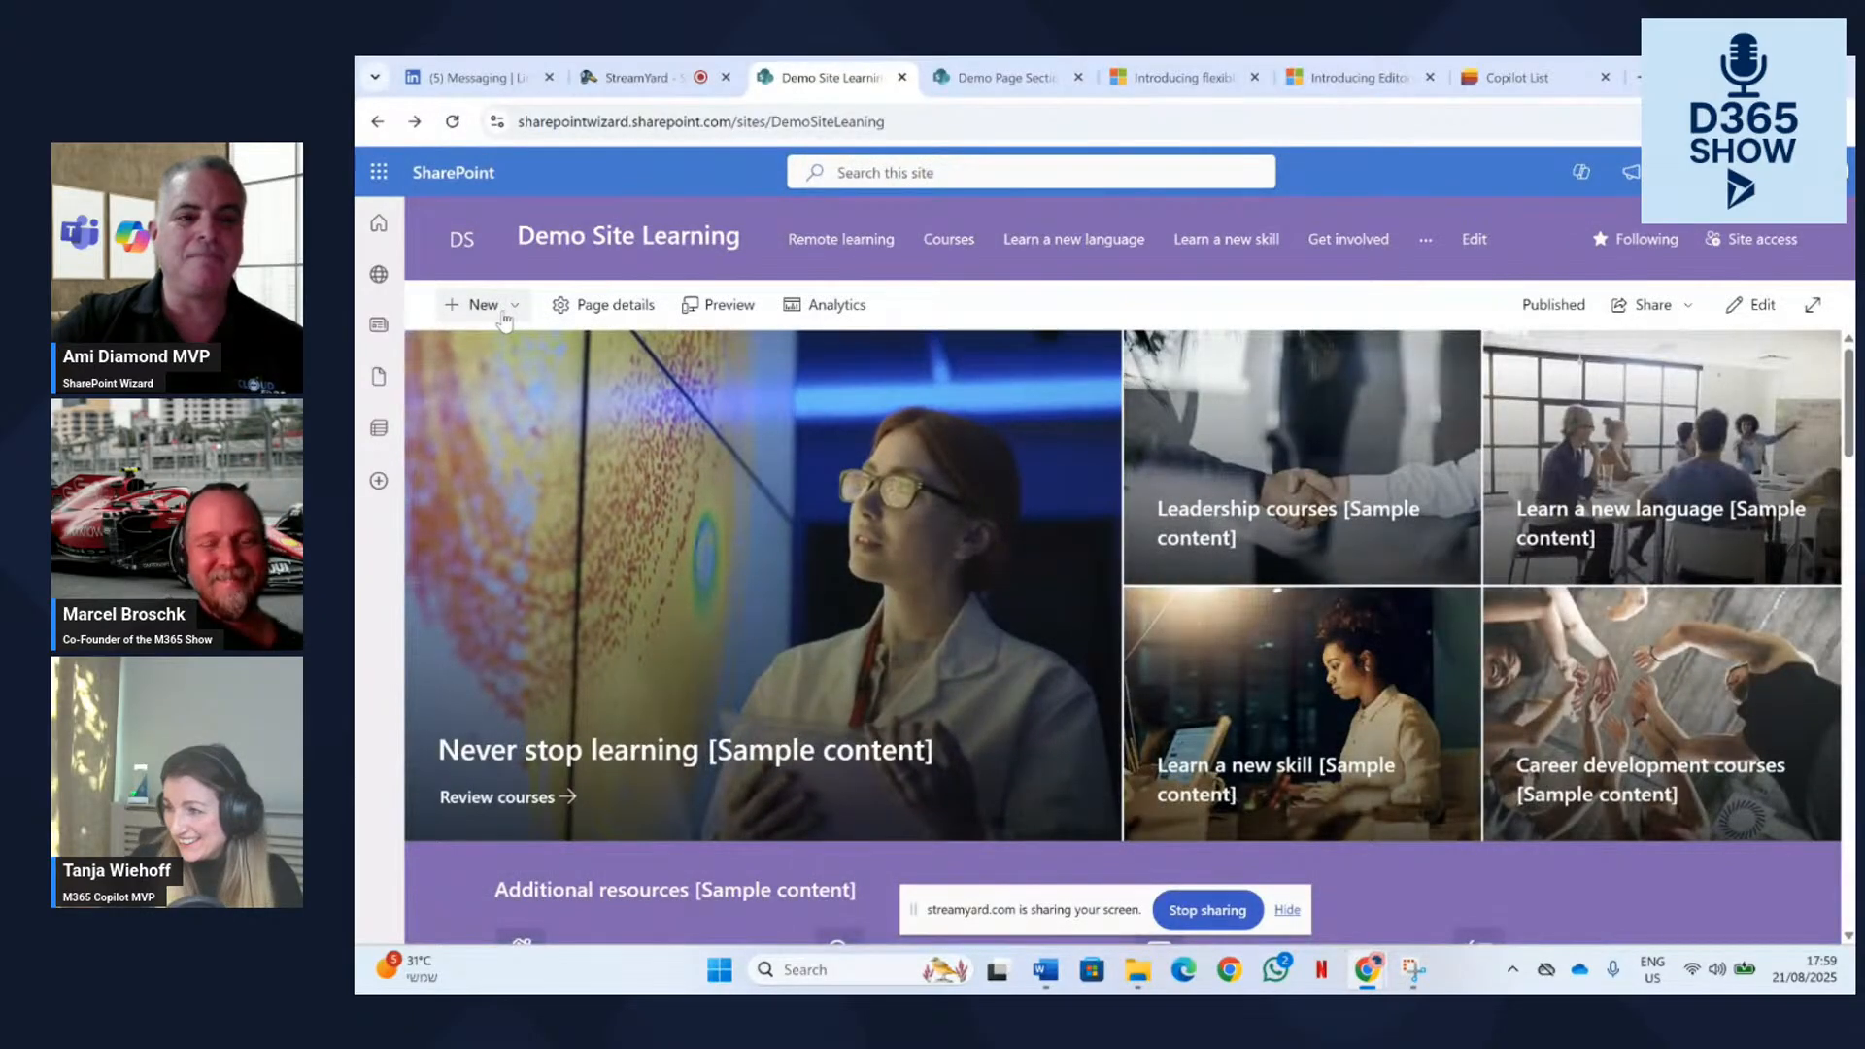
Create a new blank page on the Demo Site Learning site and close the Toolbox.
click(504, 313)
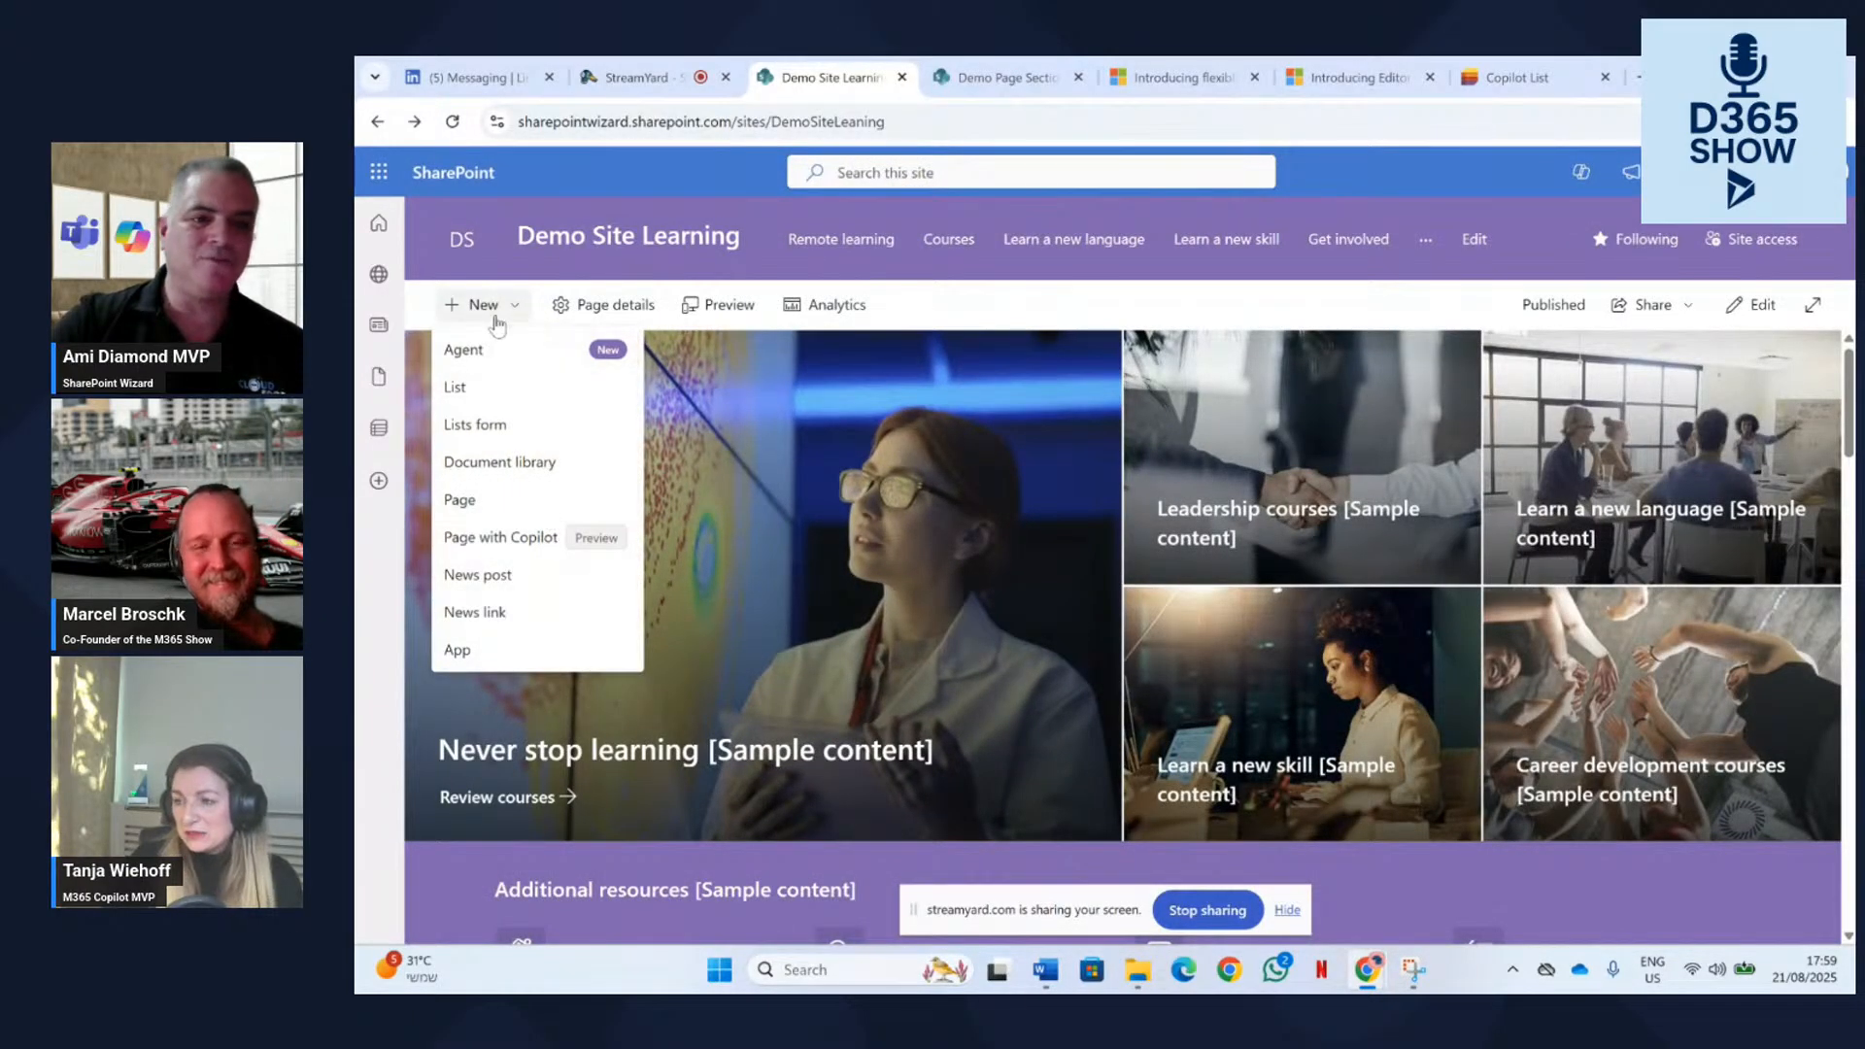
click(481, 500)
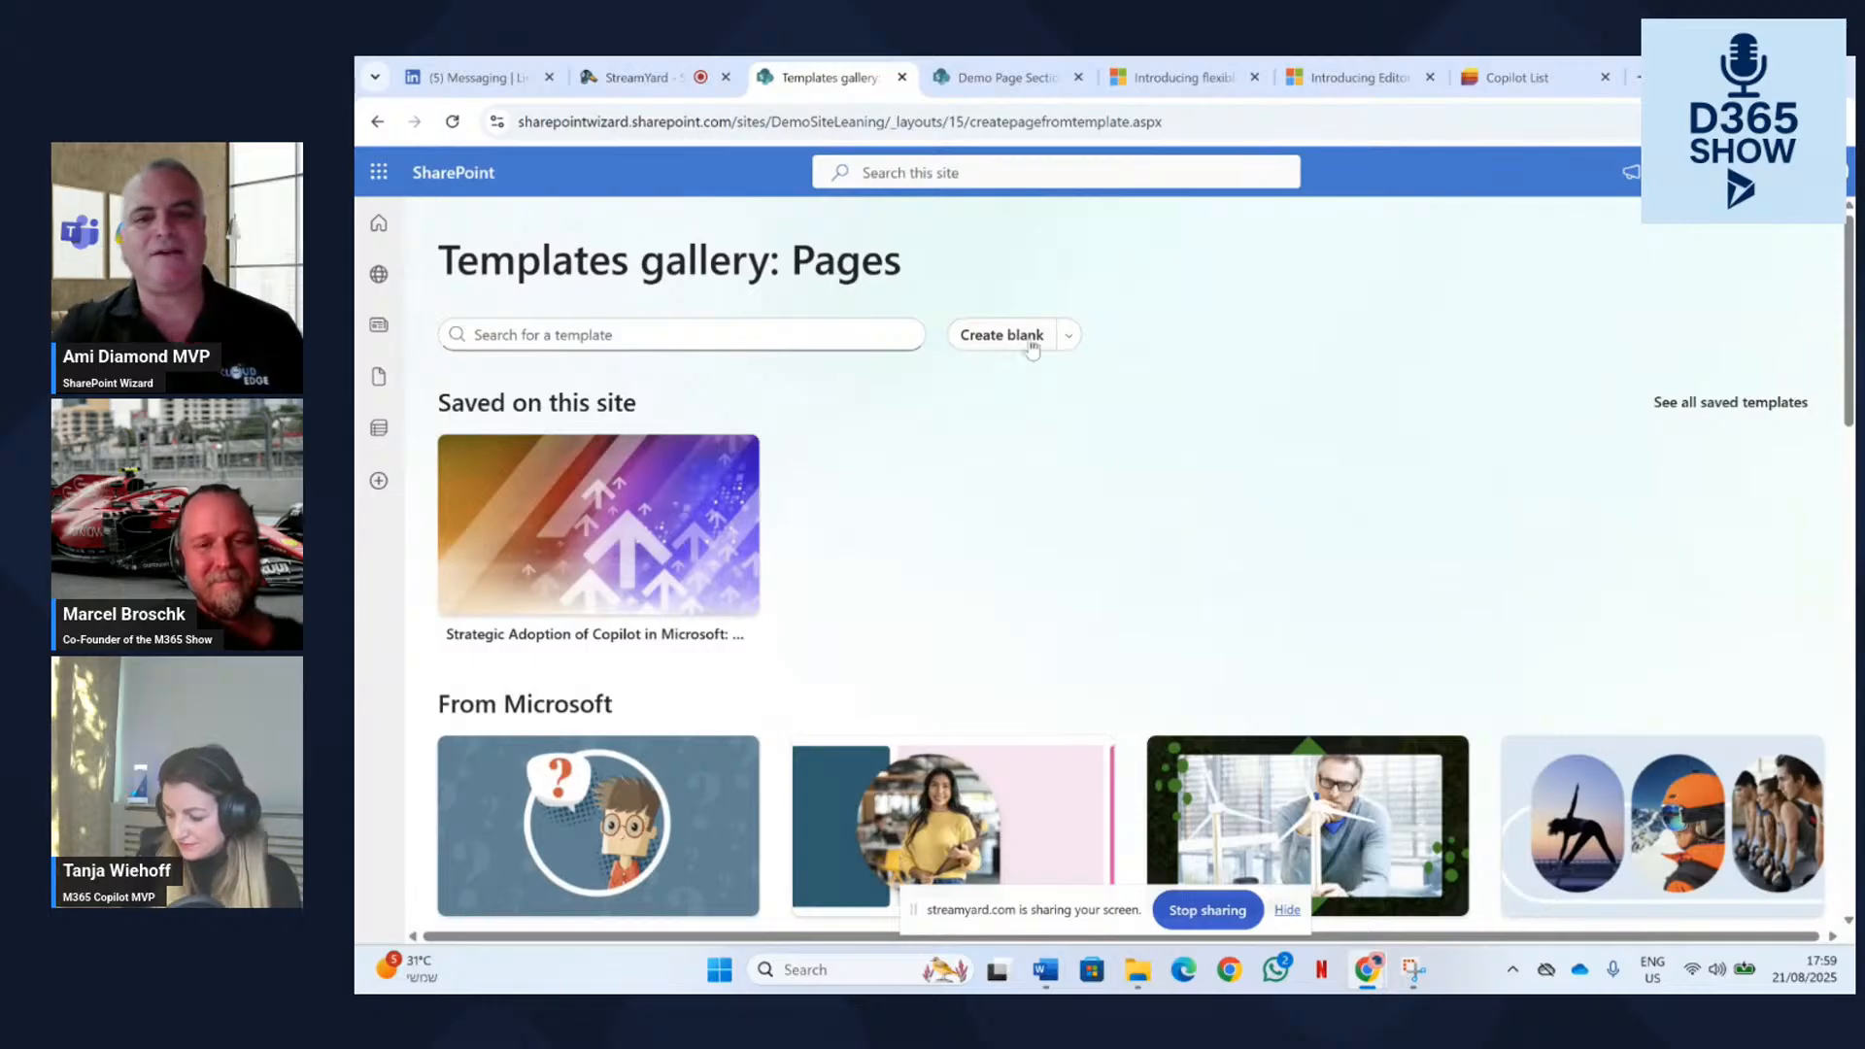
click(1001, 342)
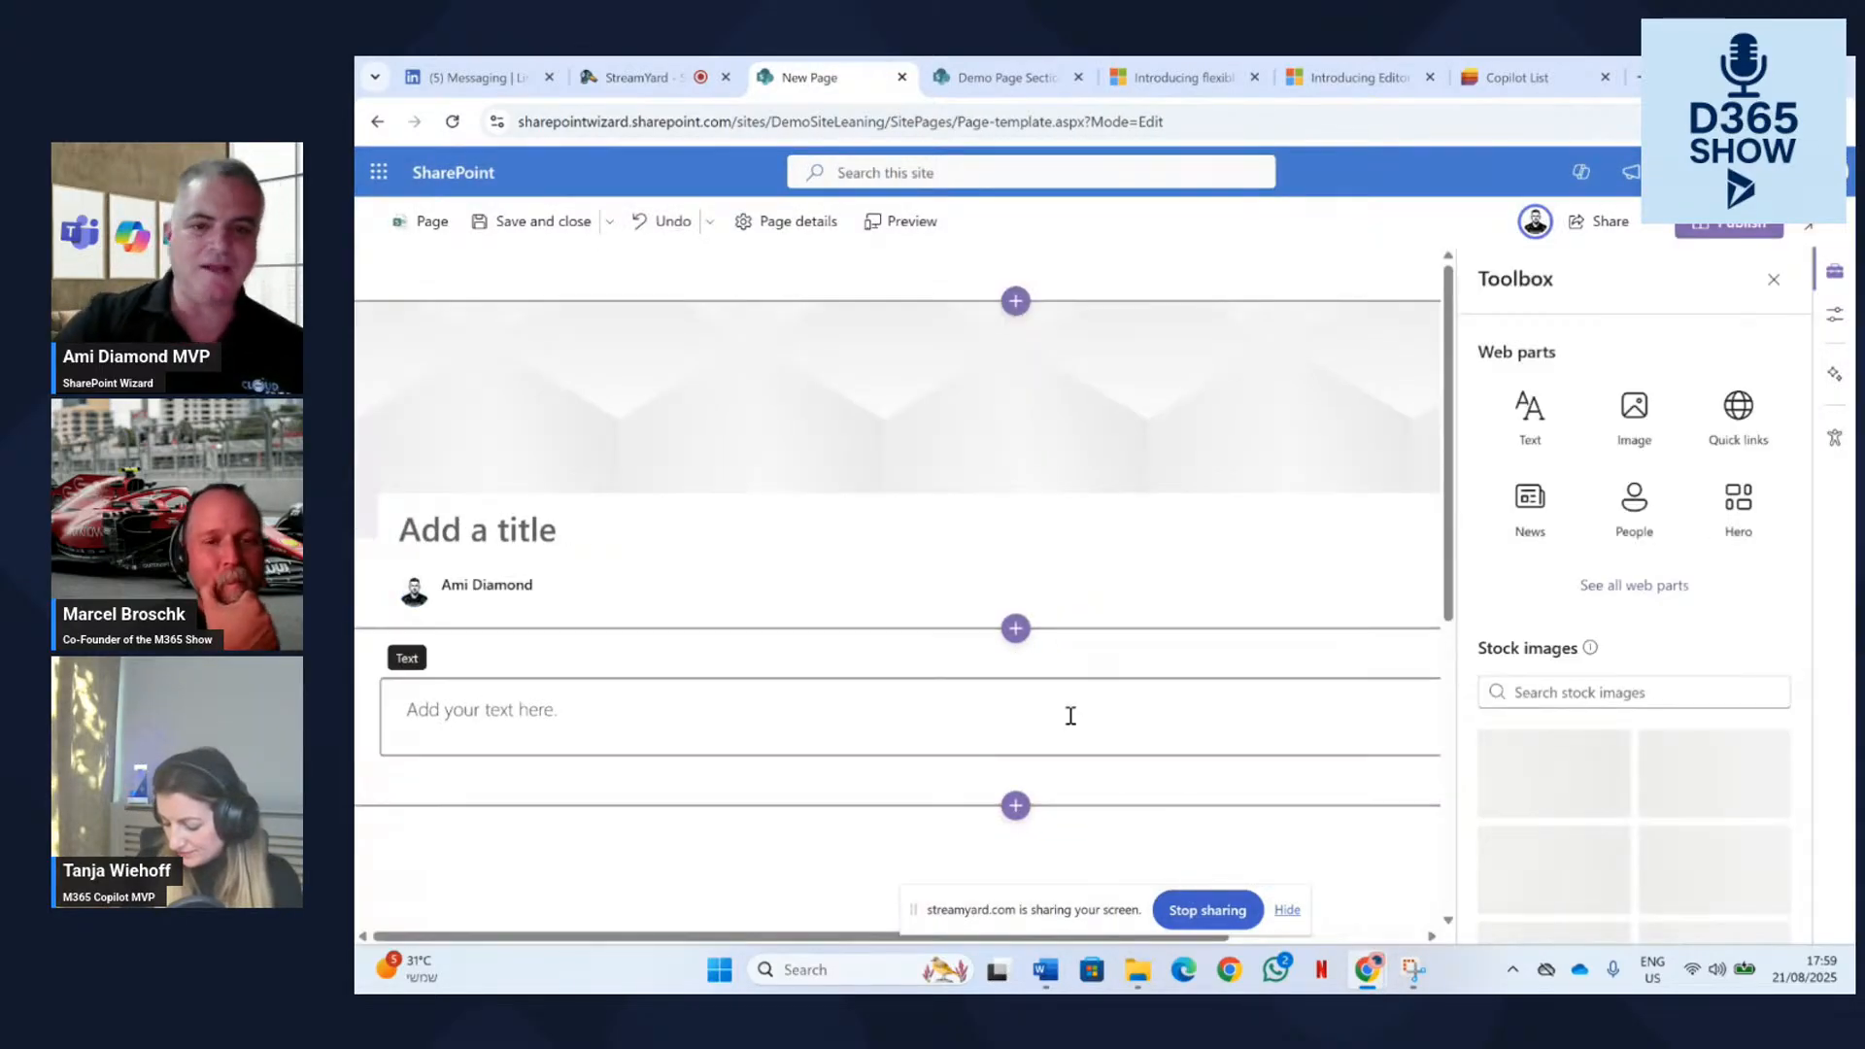
click(1774, 280)
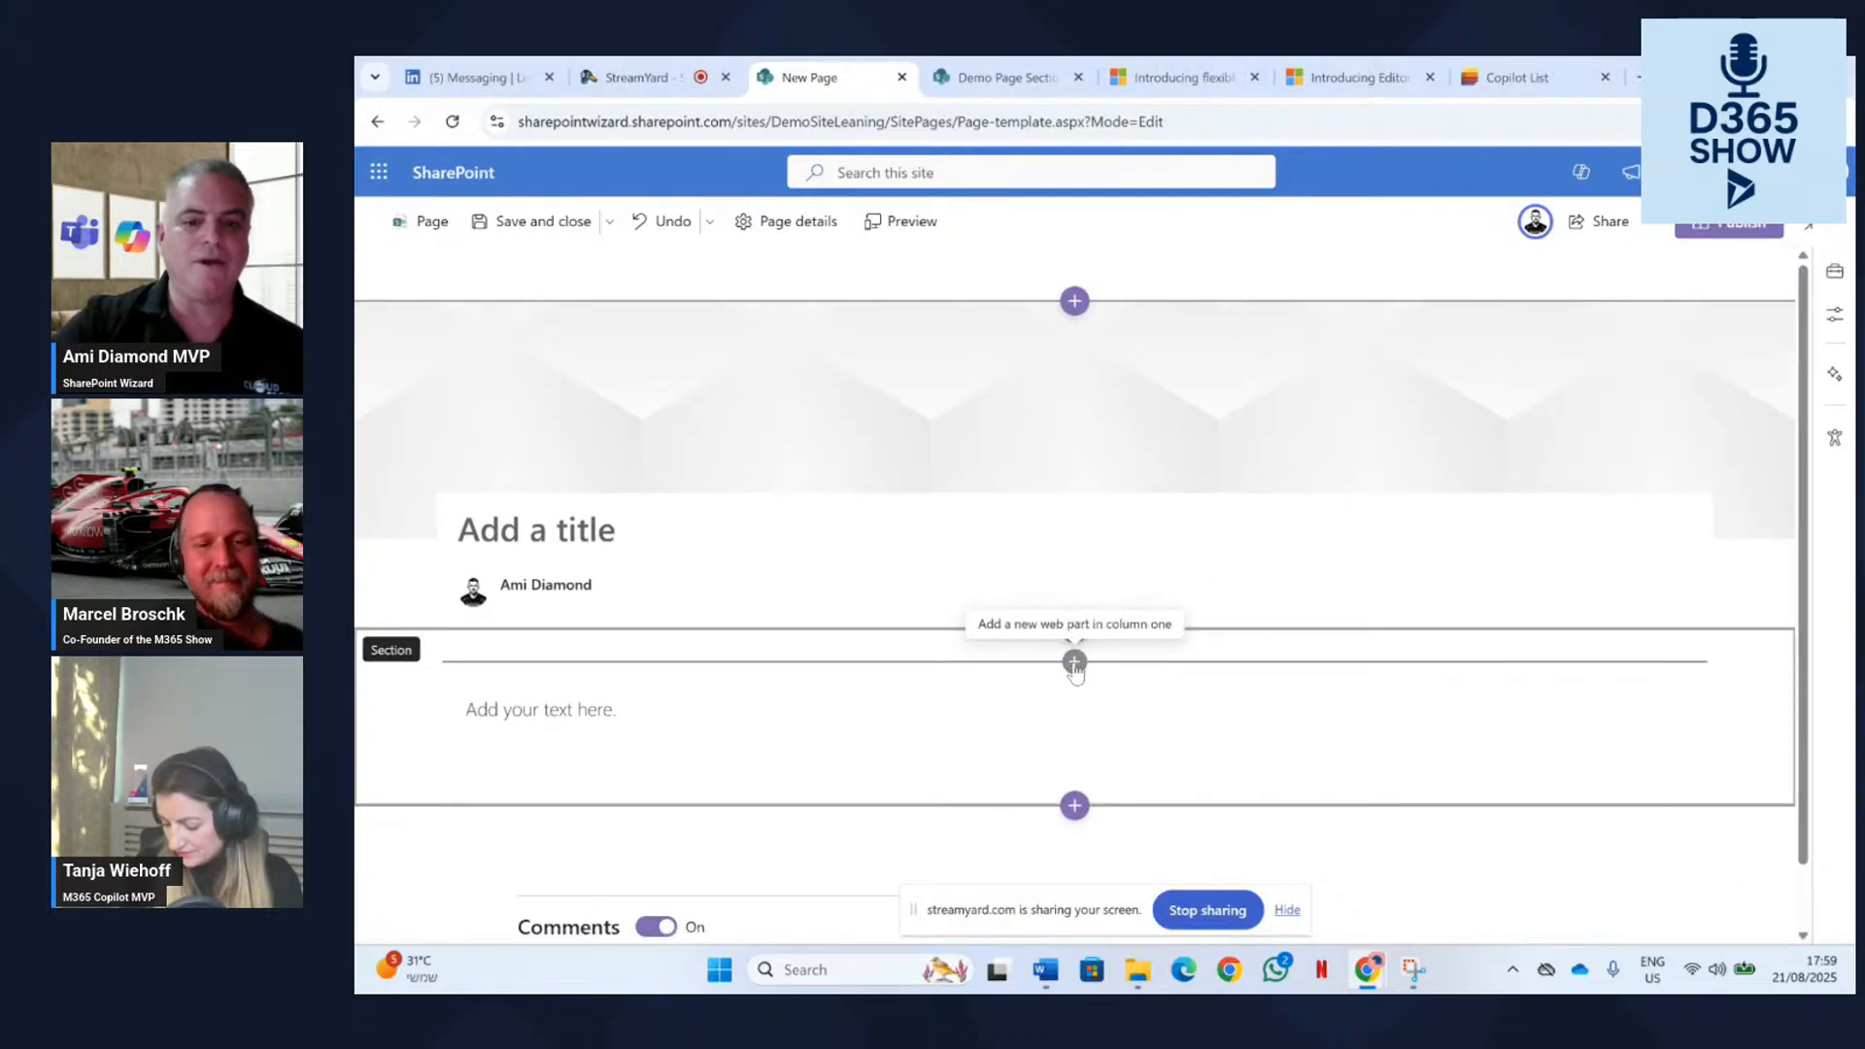
Set the section containing the empty text web part to a three-column layout.
click(387, 650)
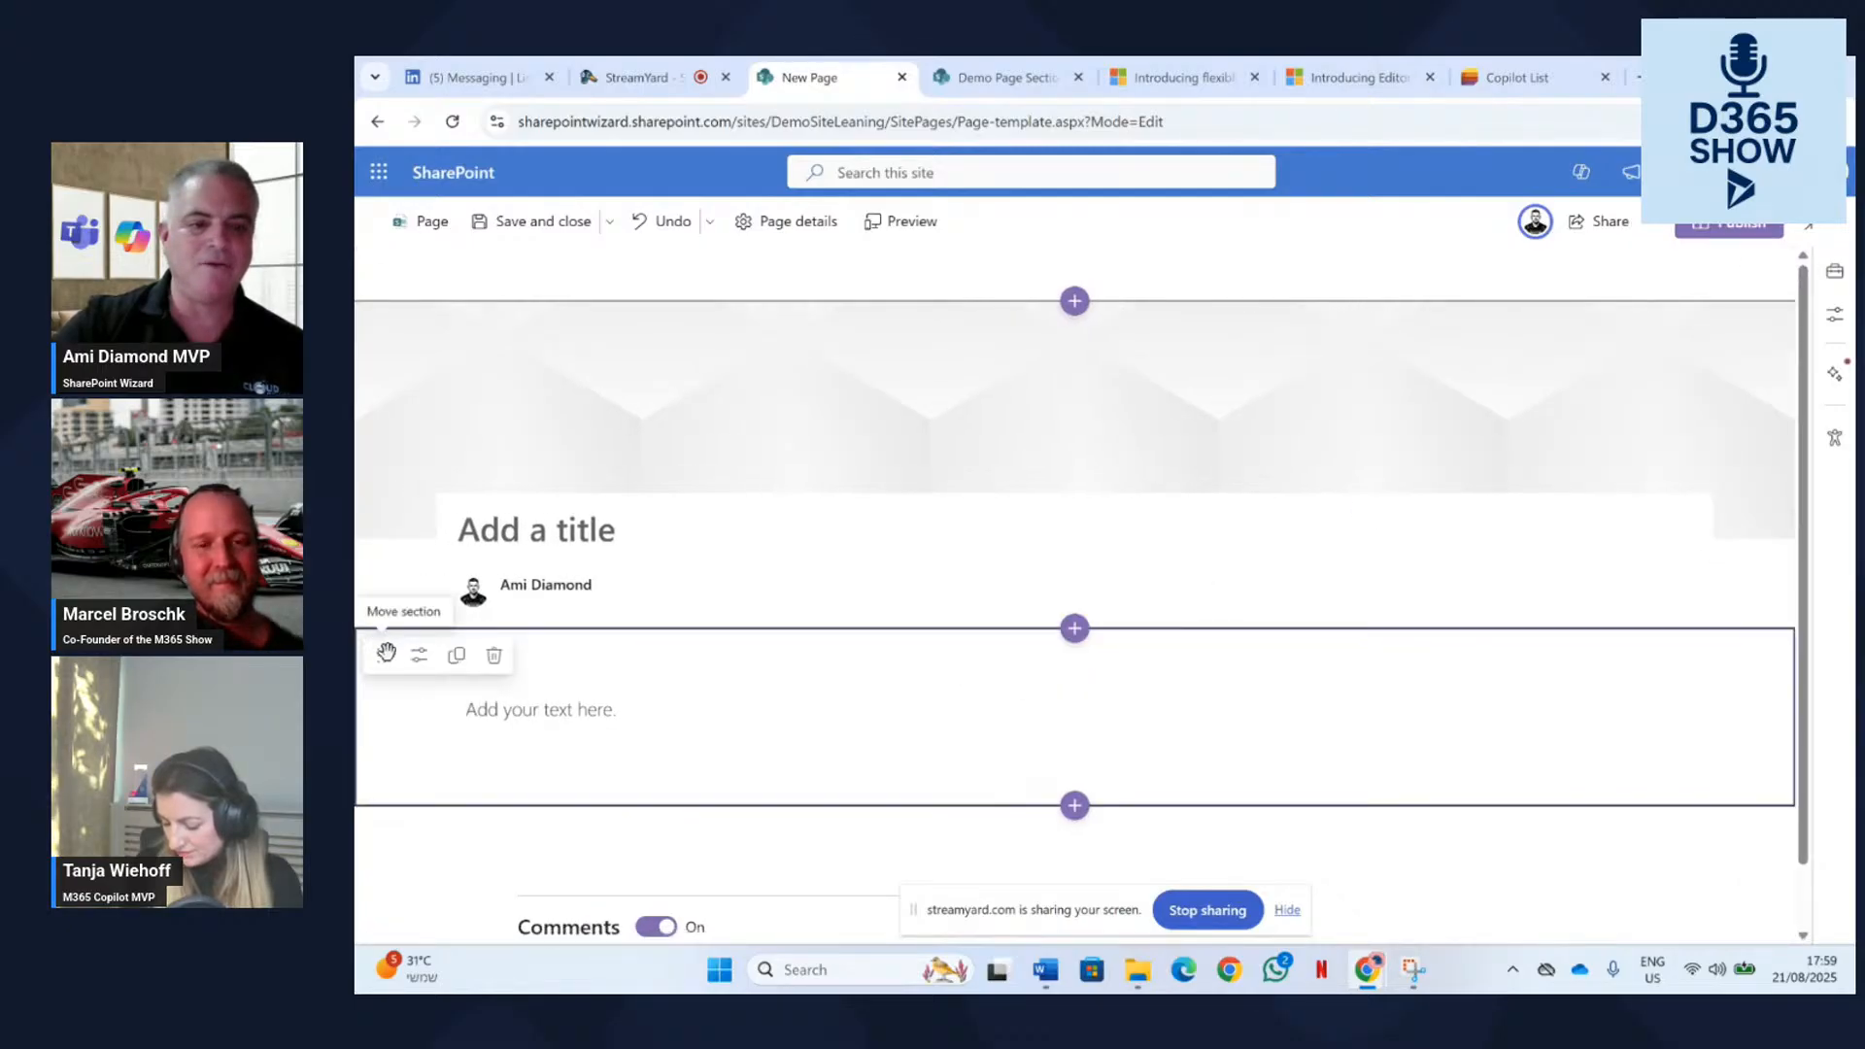
click(419, 671)
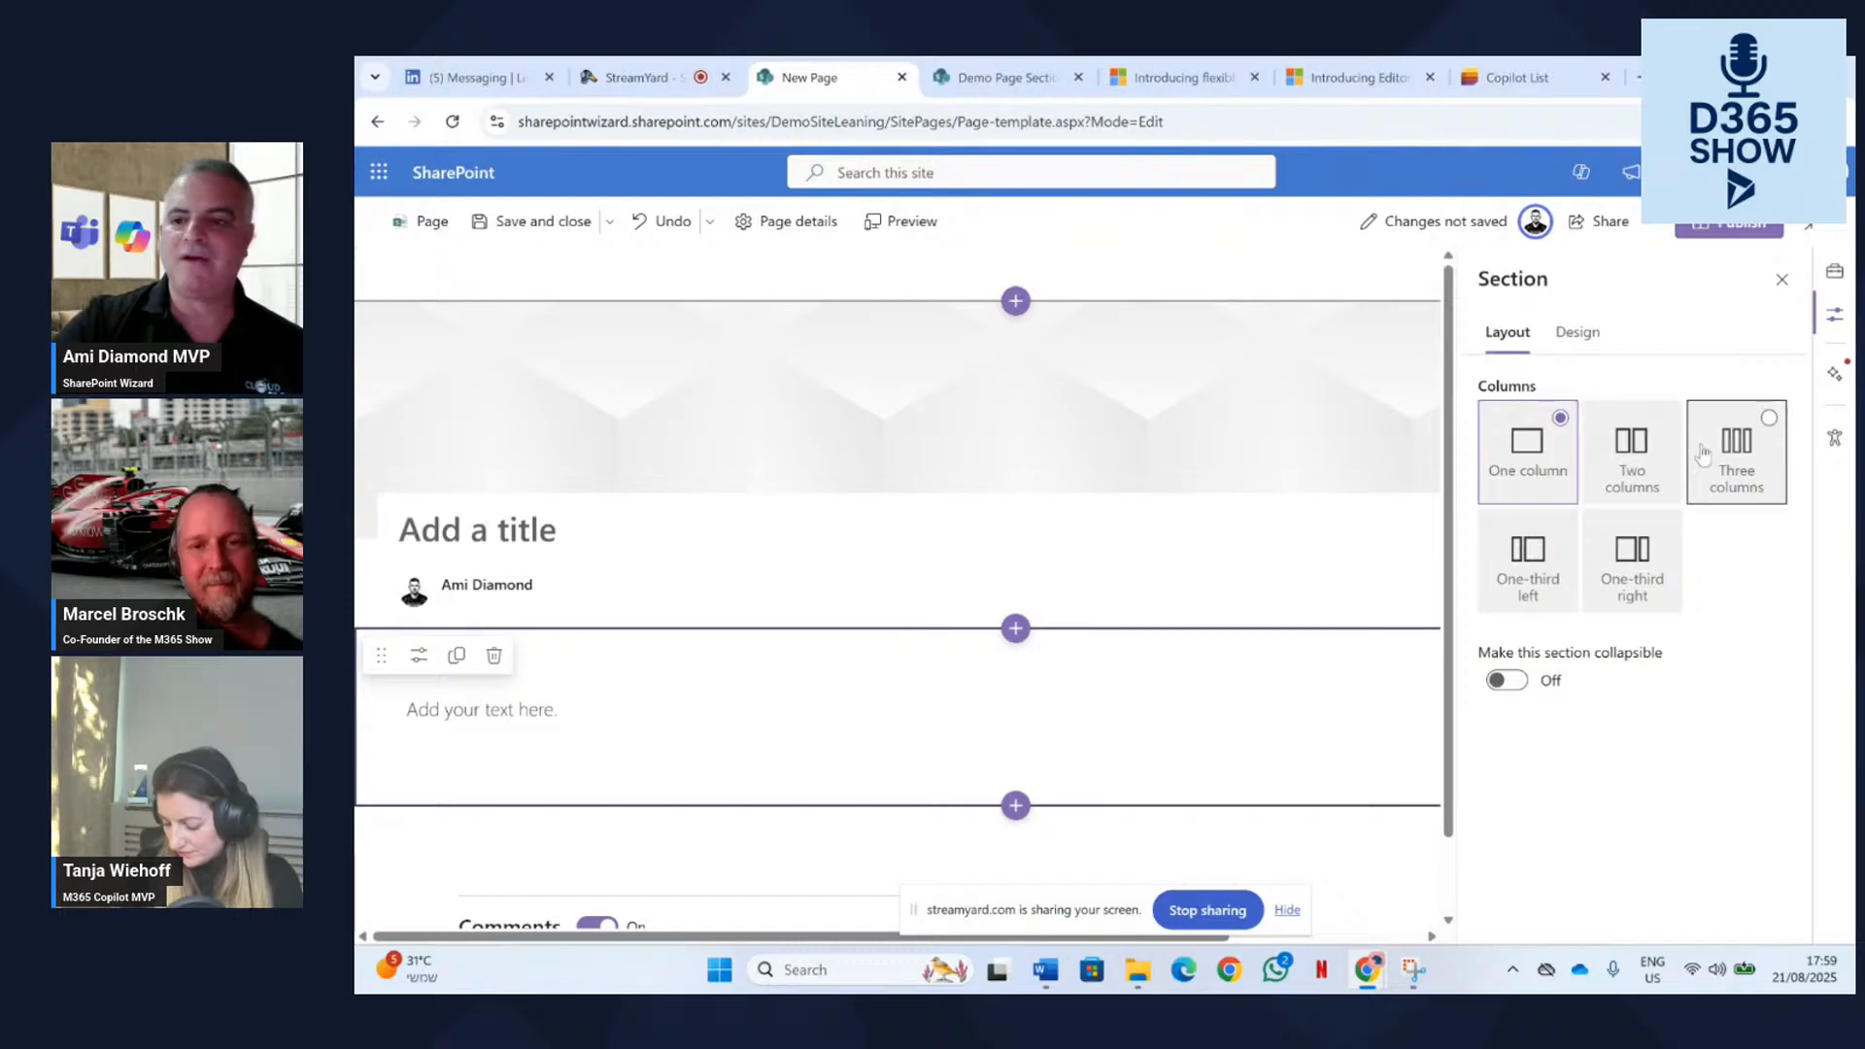
click(1761, 442)
scroll(1236, 654, down, 1)
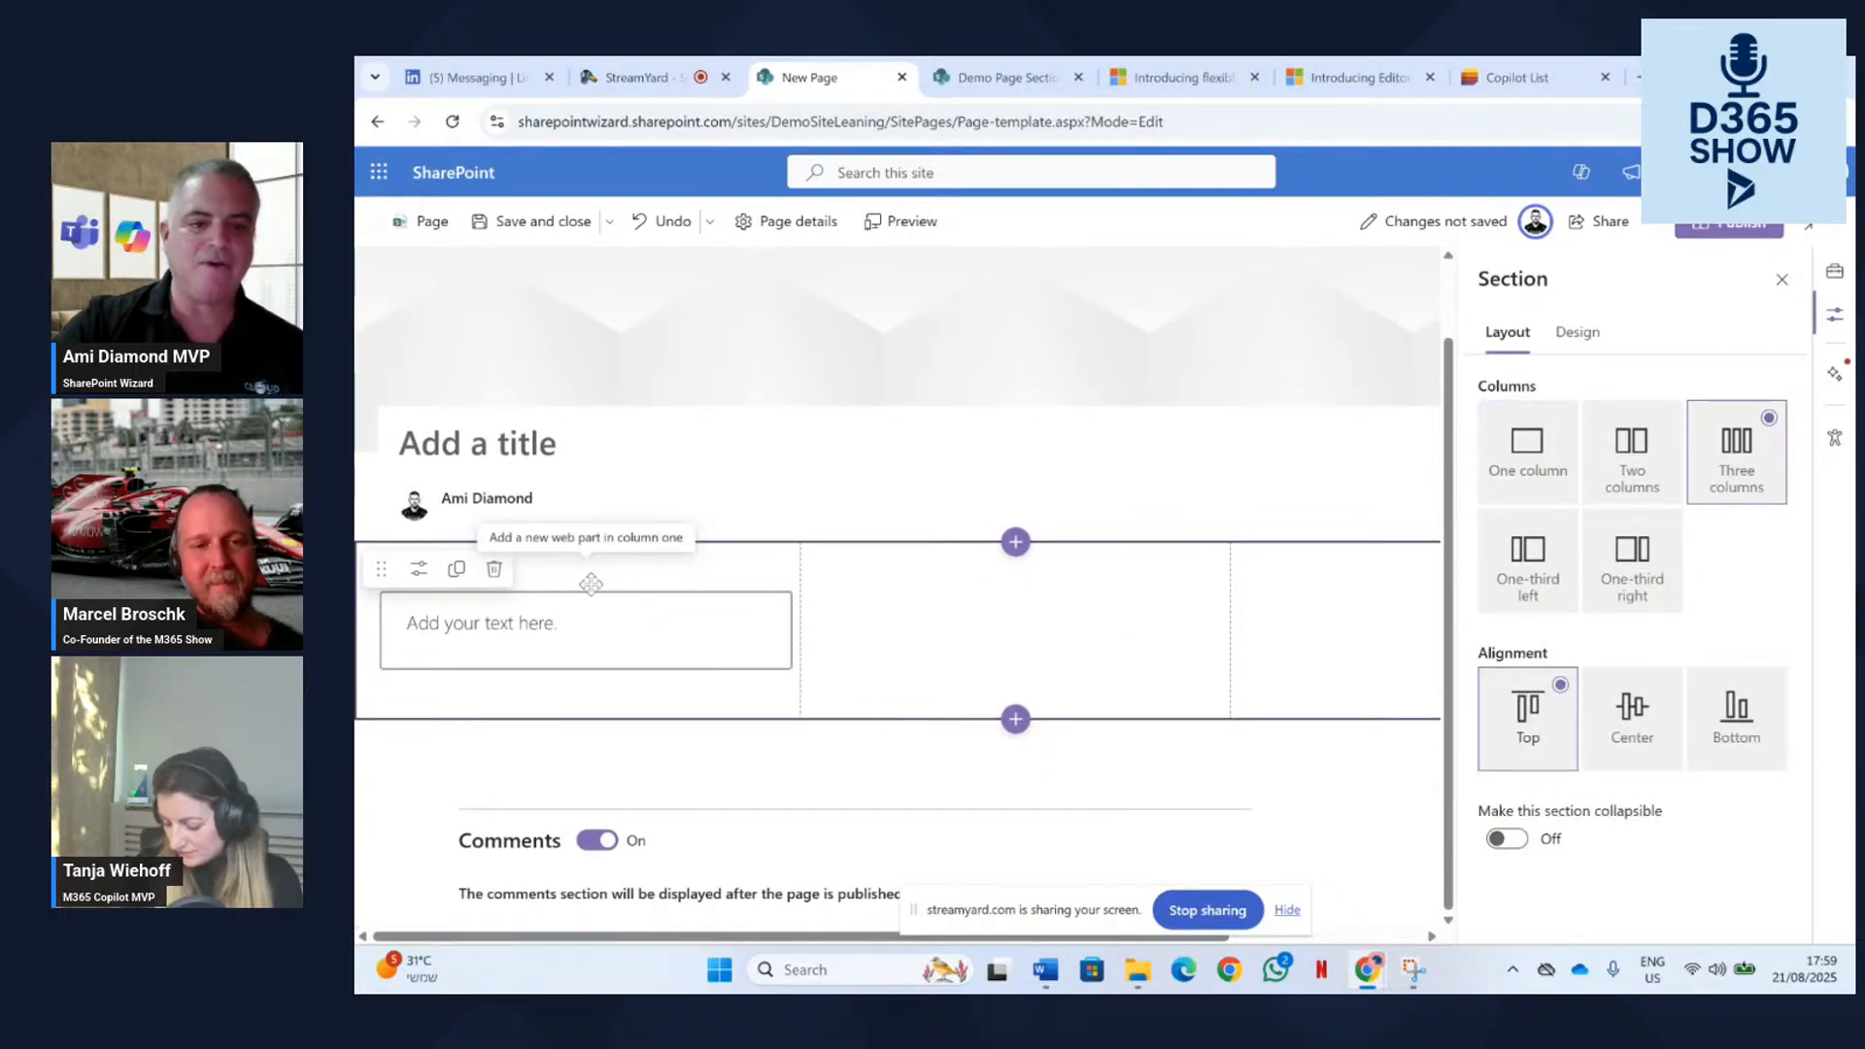
Add an Editorial card web part to the section's first column and examine its layout options, headline and description fields.
click(585, 575)
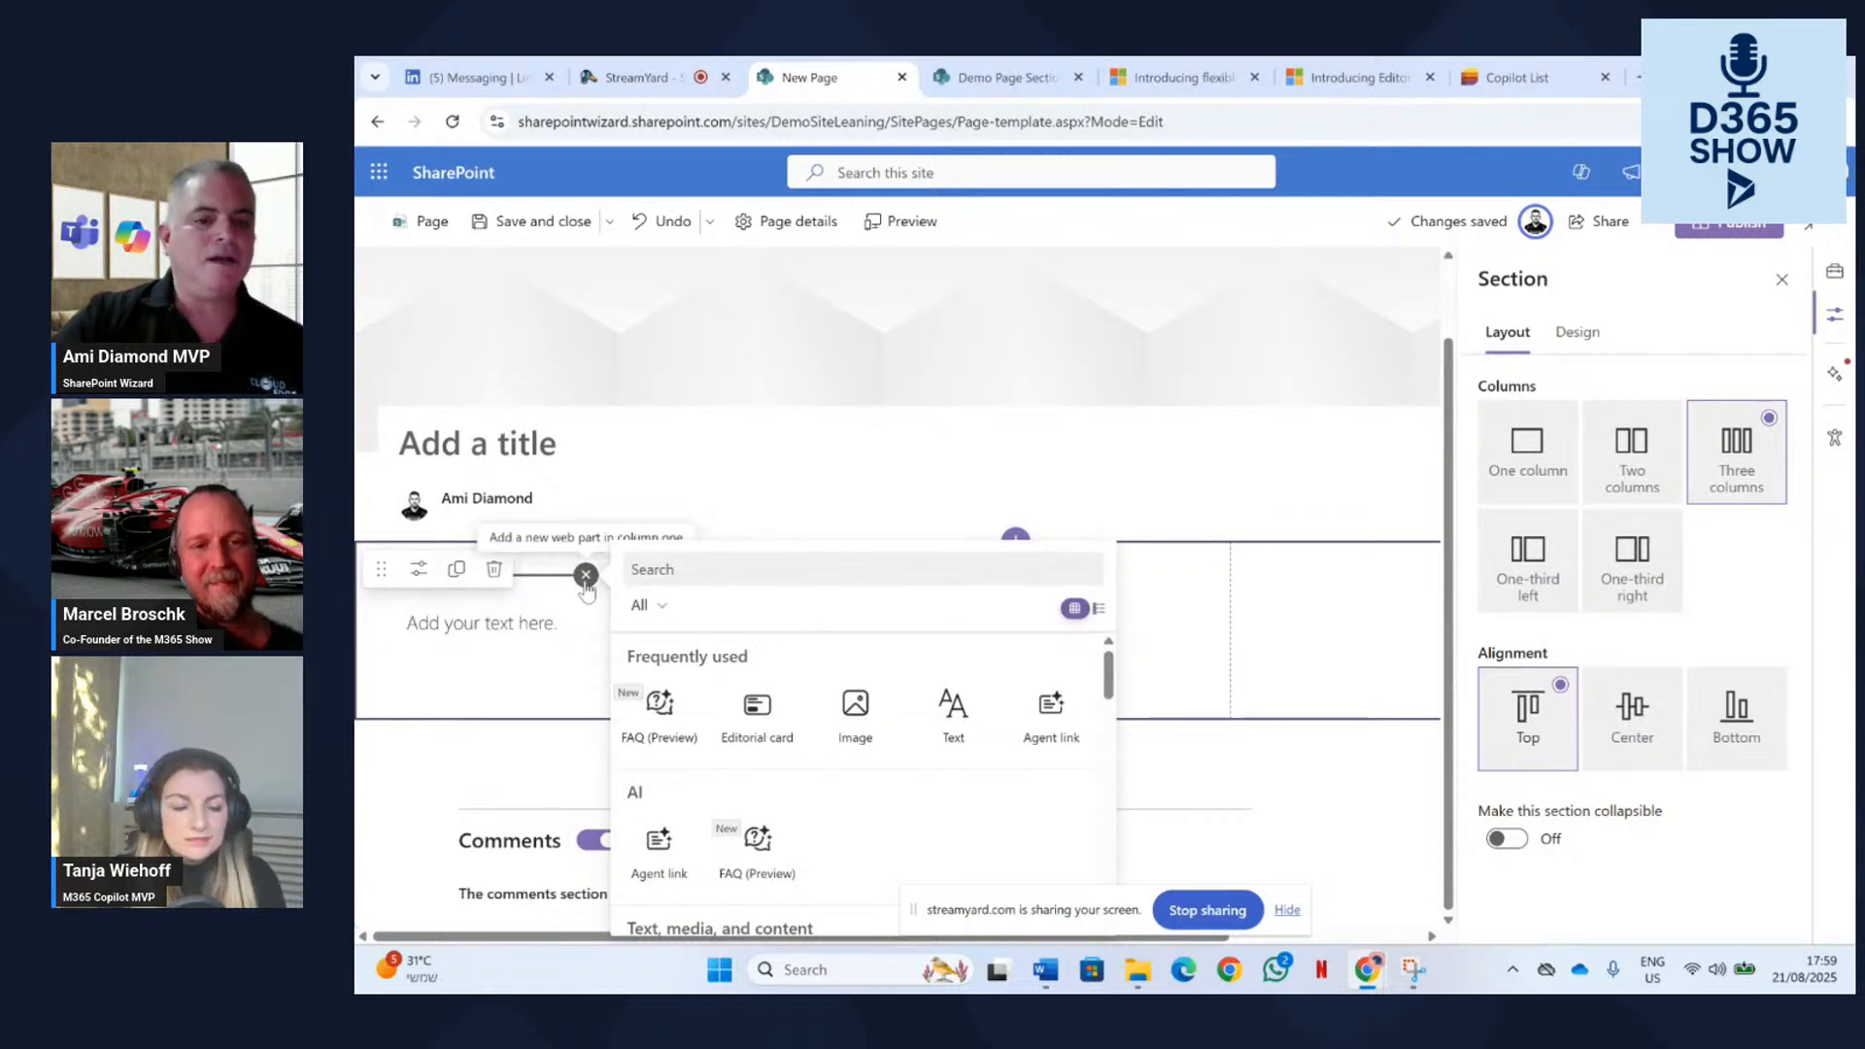
click(760, 719)
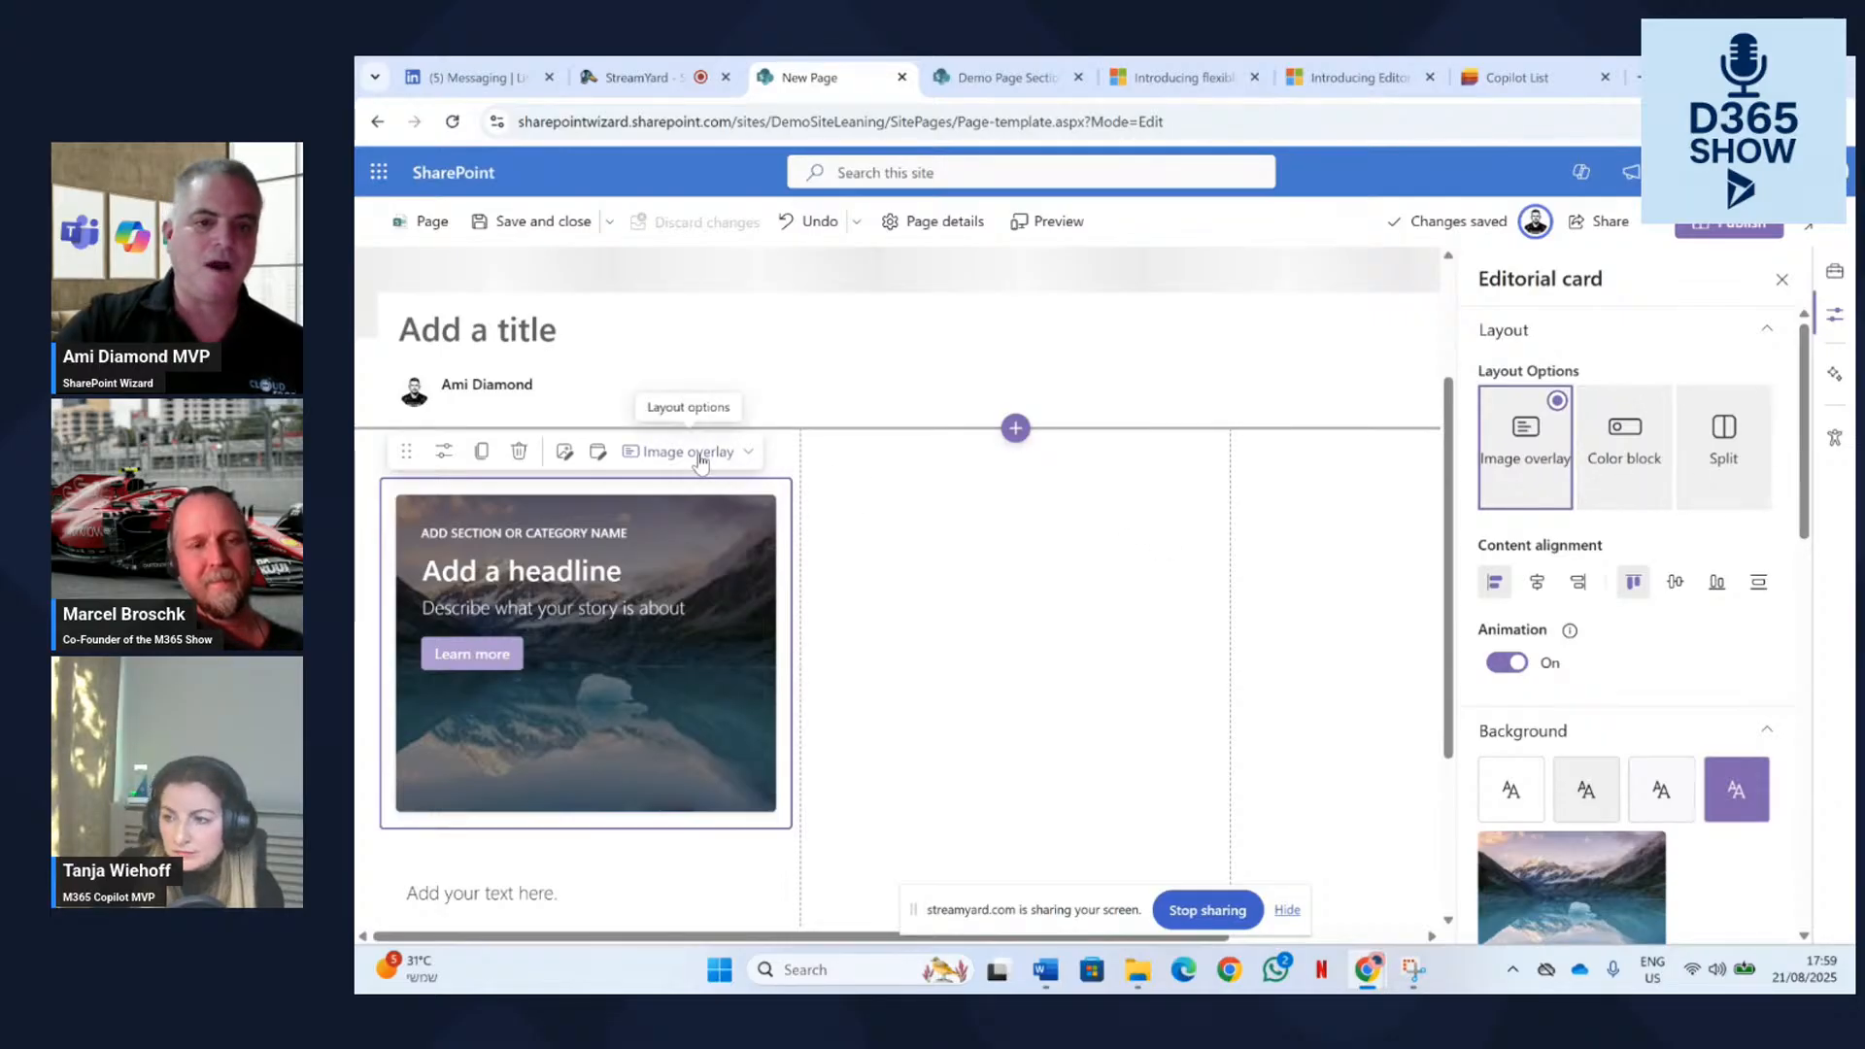
click(745, 454)
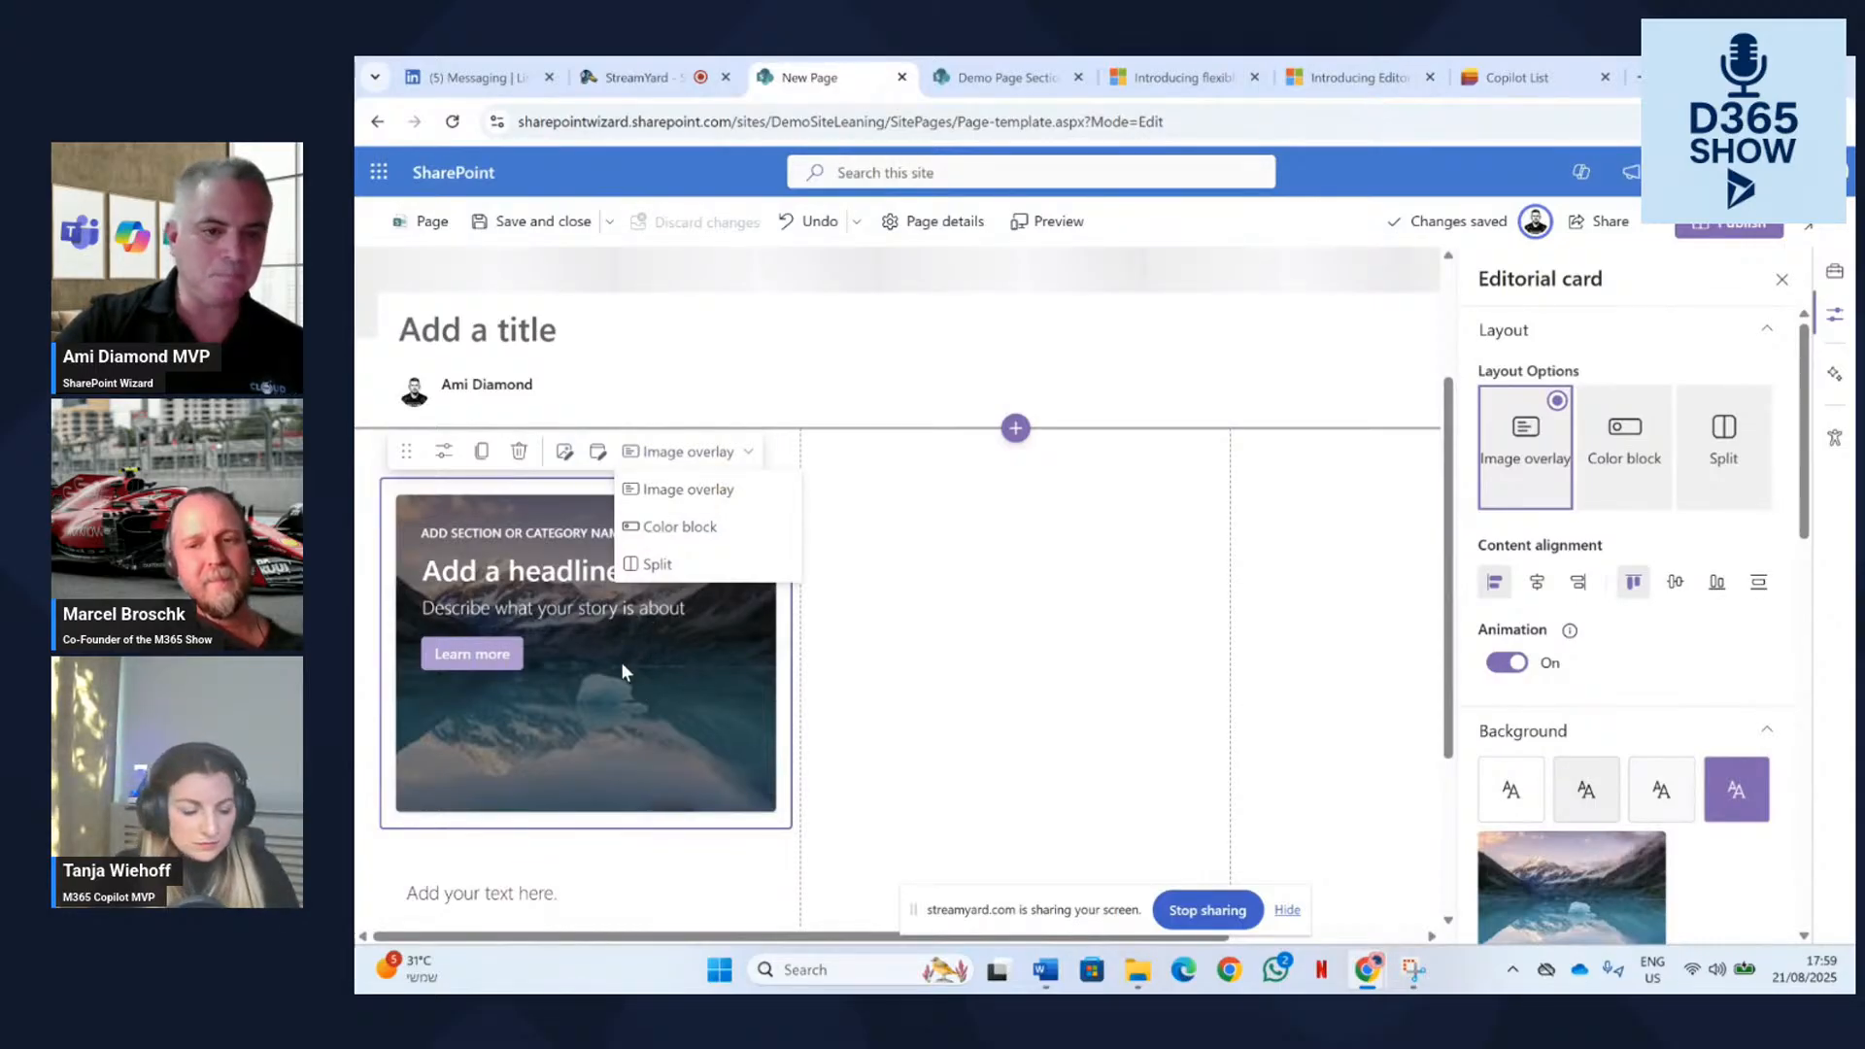
click(547, 581)
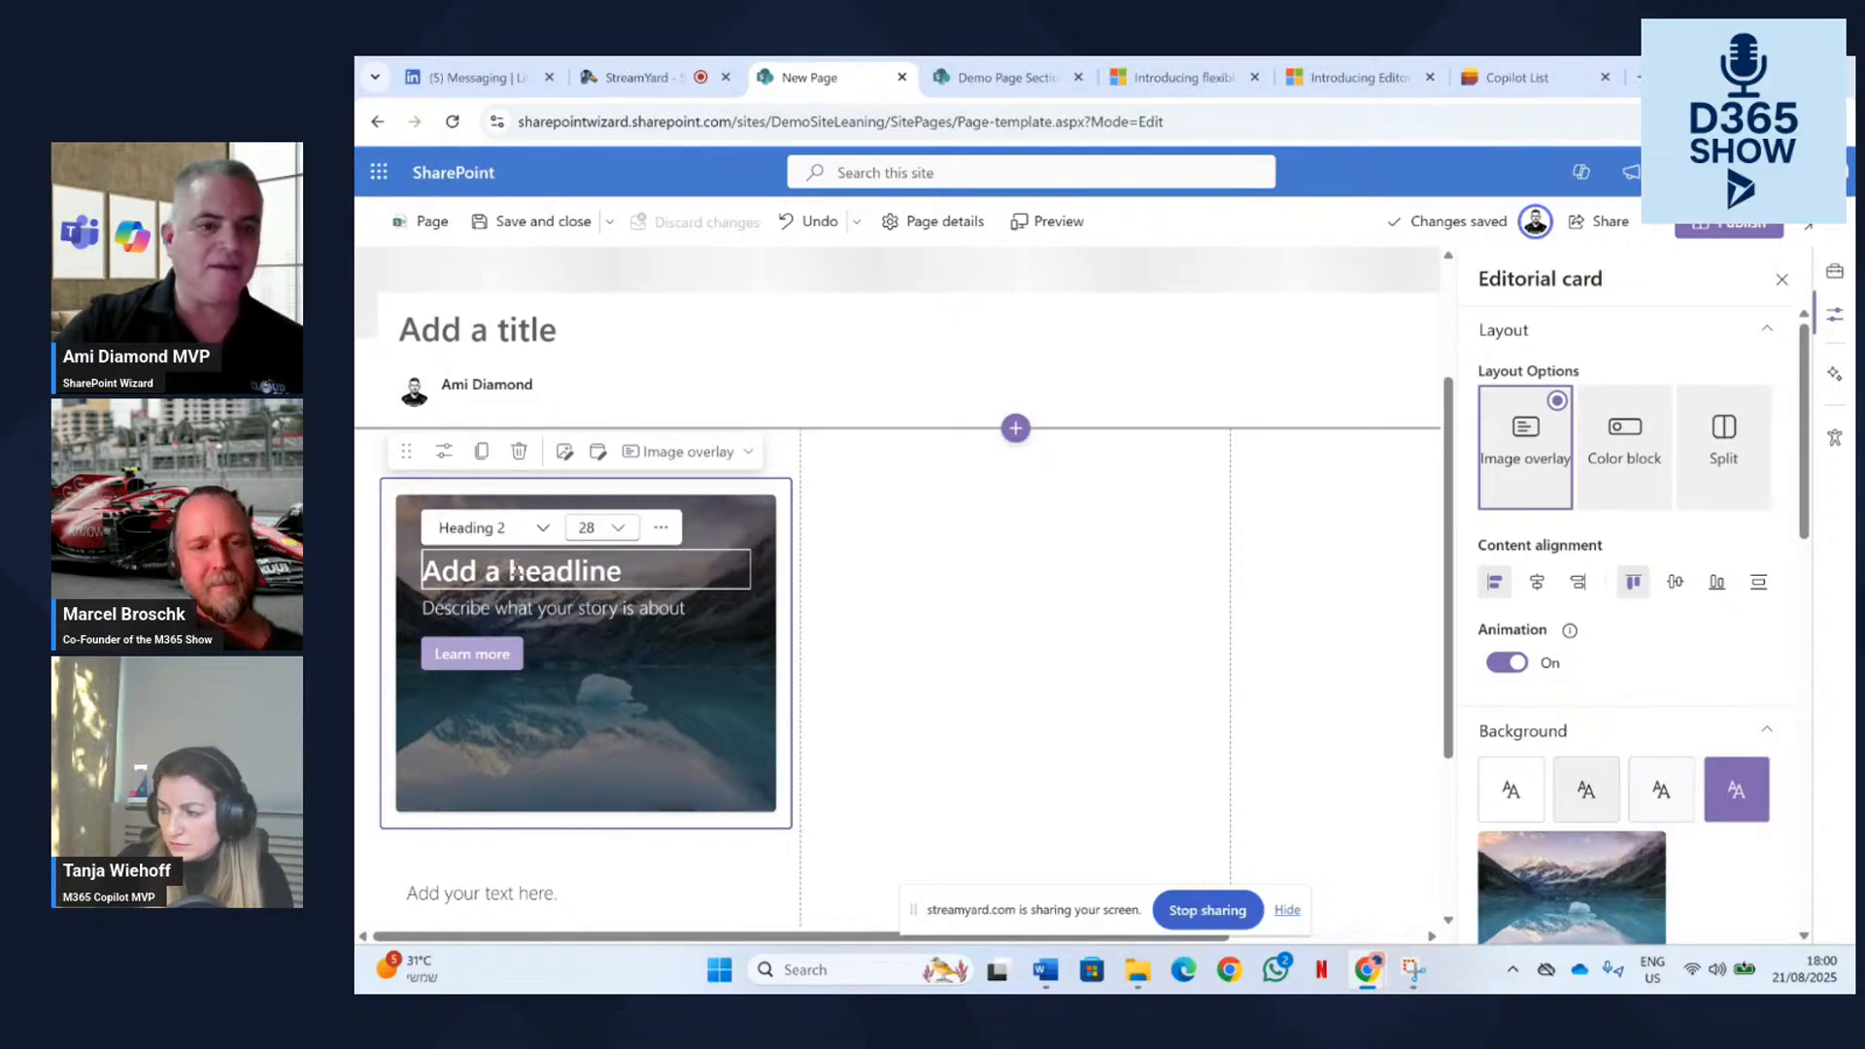
click(520, 613)
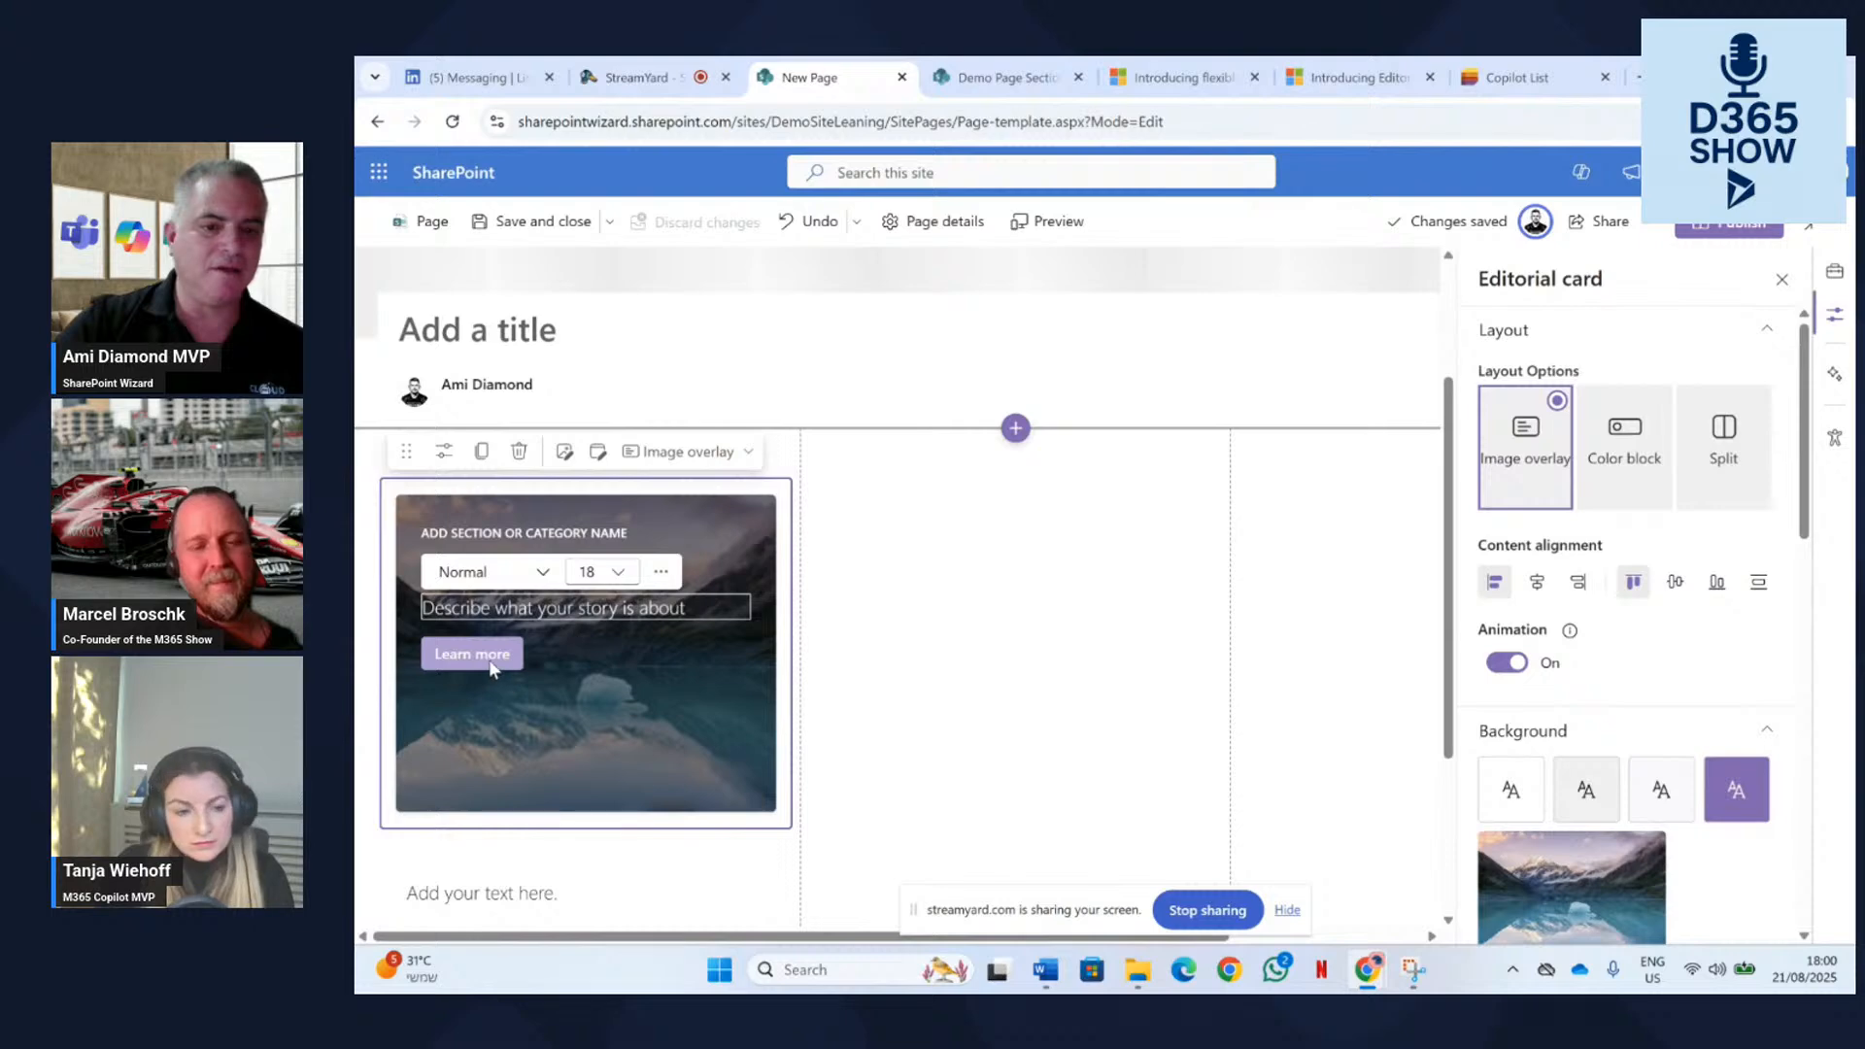
Try the Color block layout on the Editorial card and return it to Image overlay.
click(686, 452)
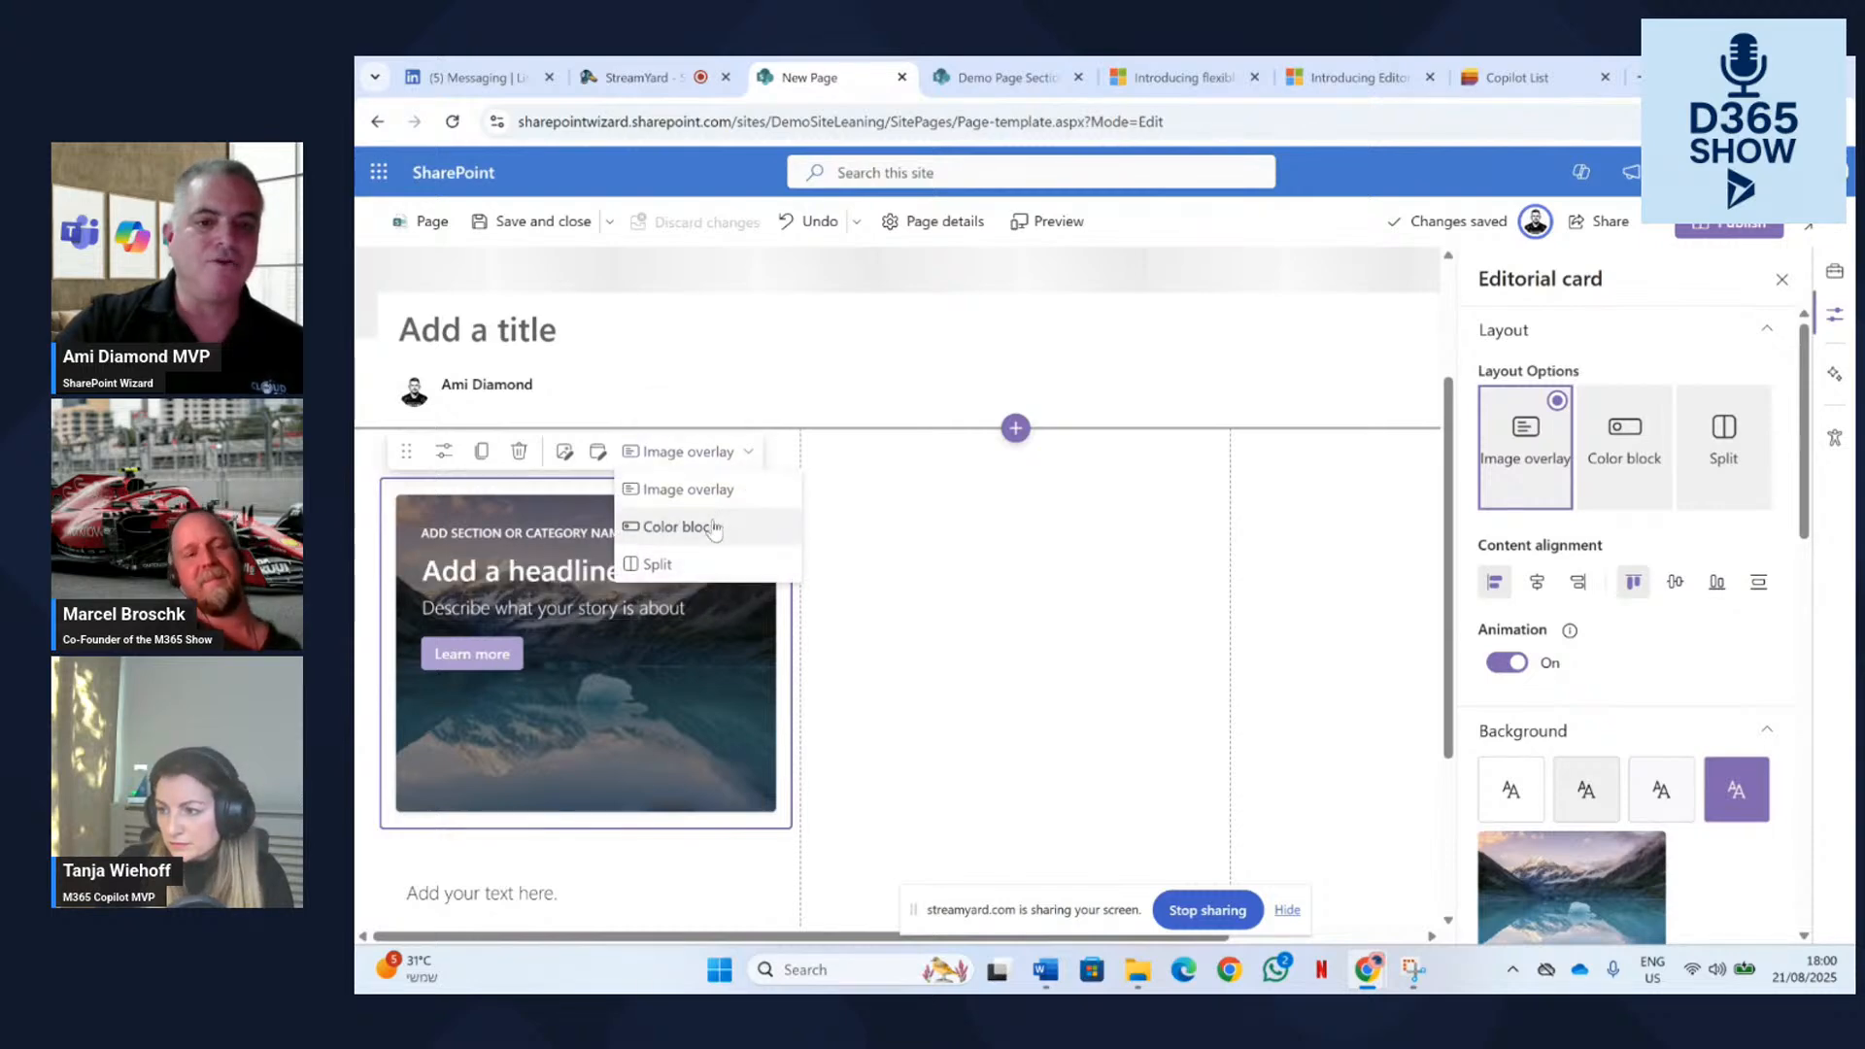
click(713, 528)
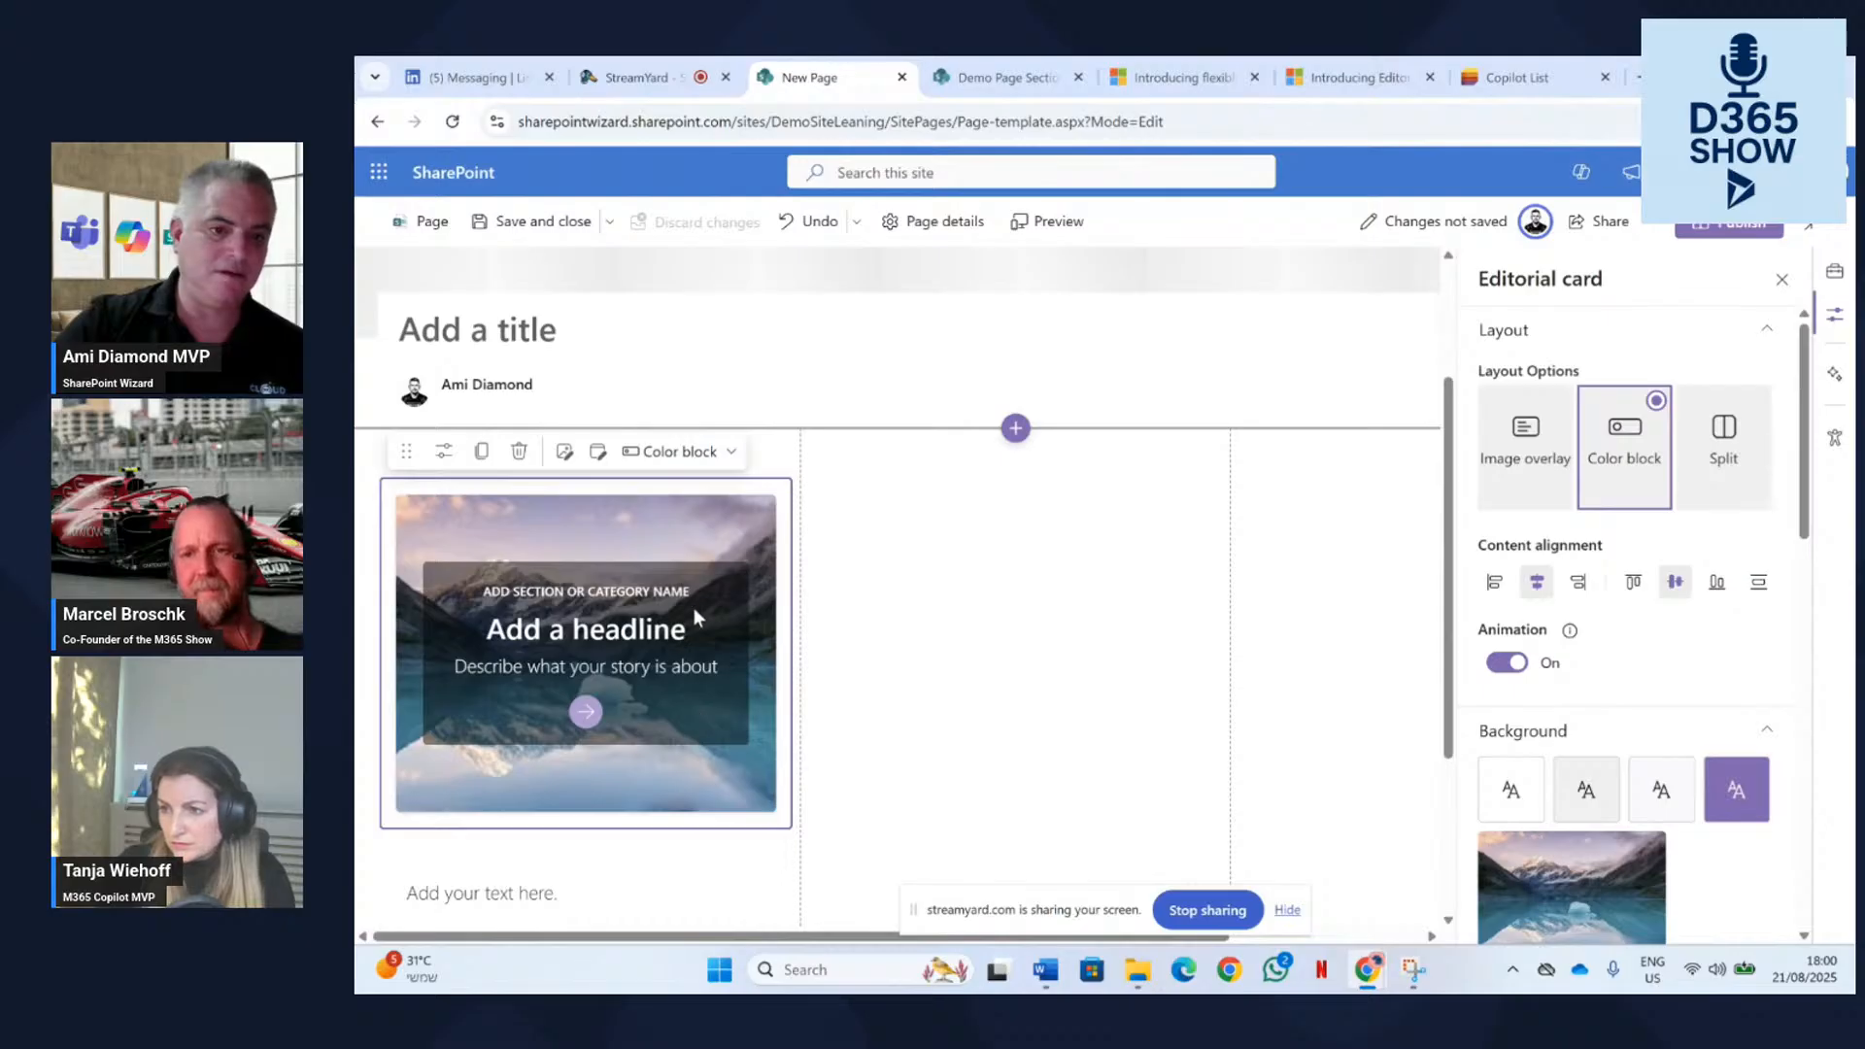
click(680, 451)
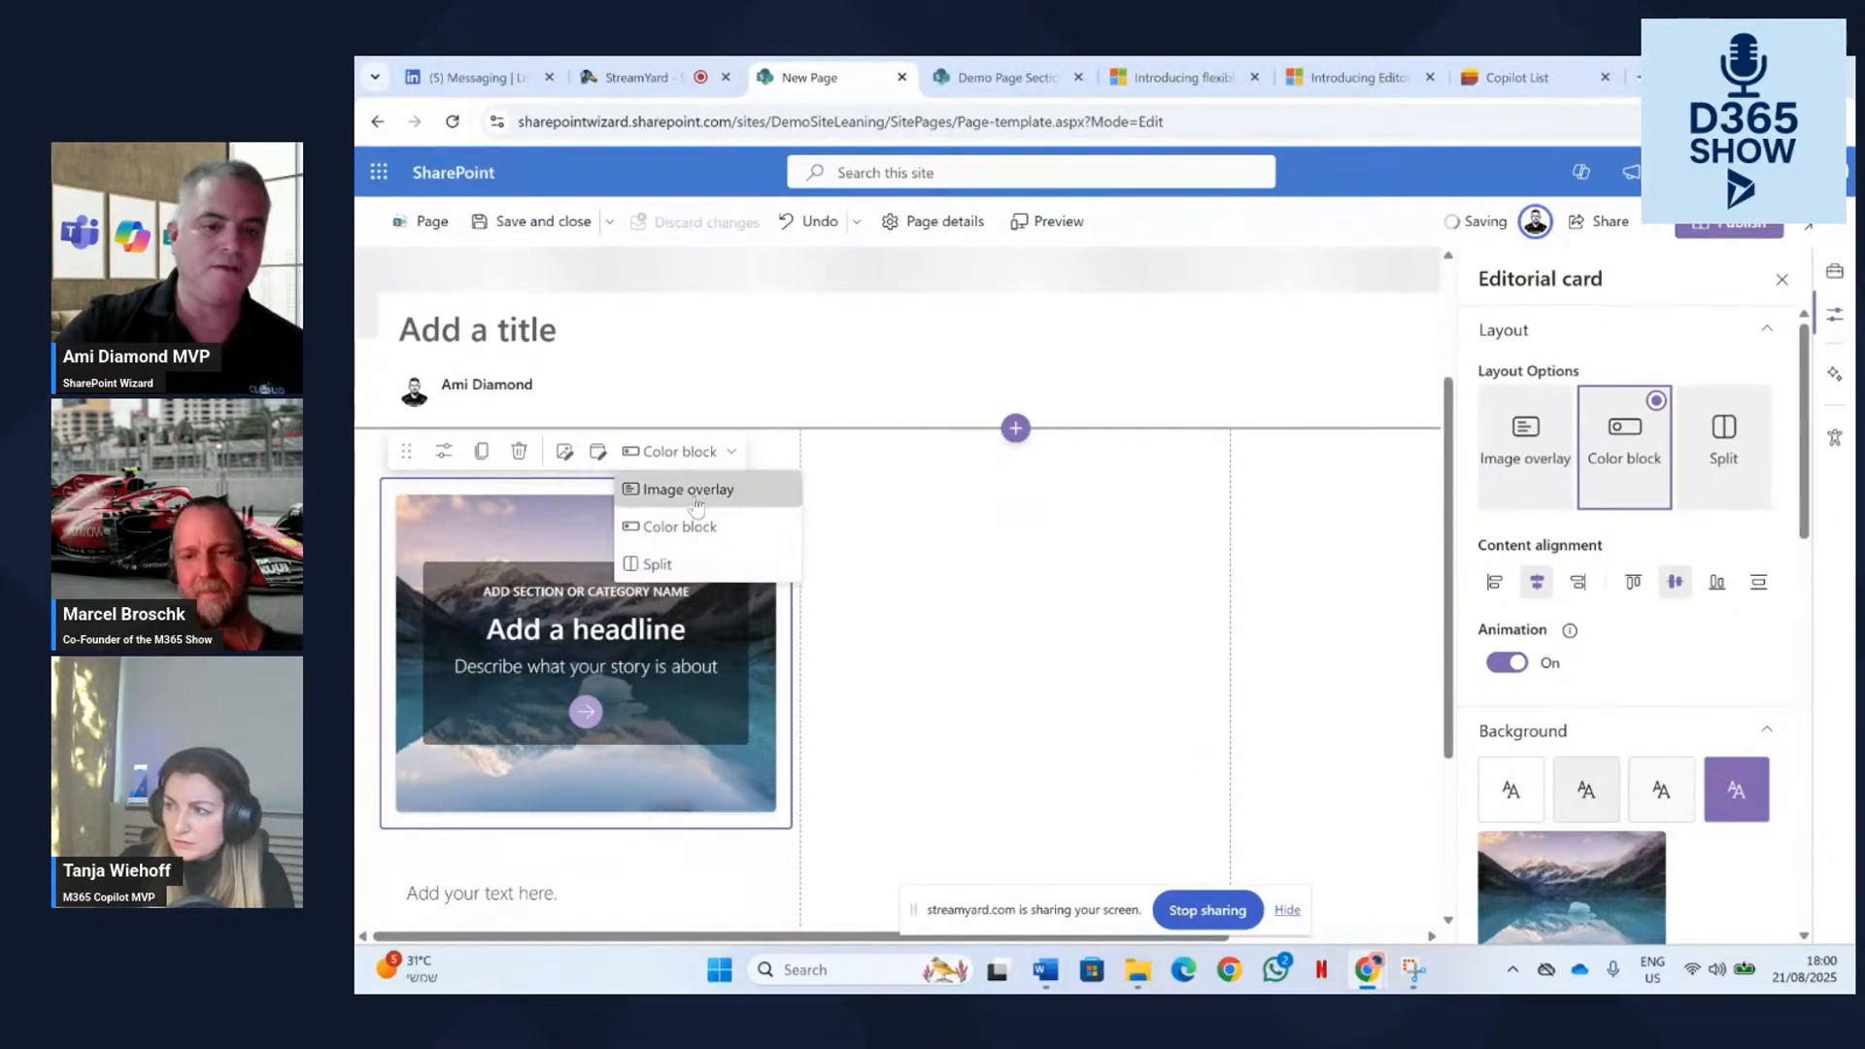
click(693, 499)
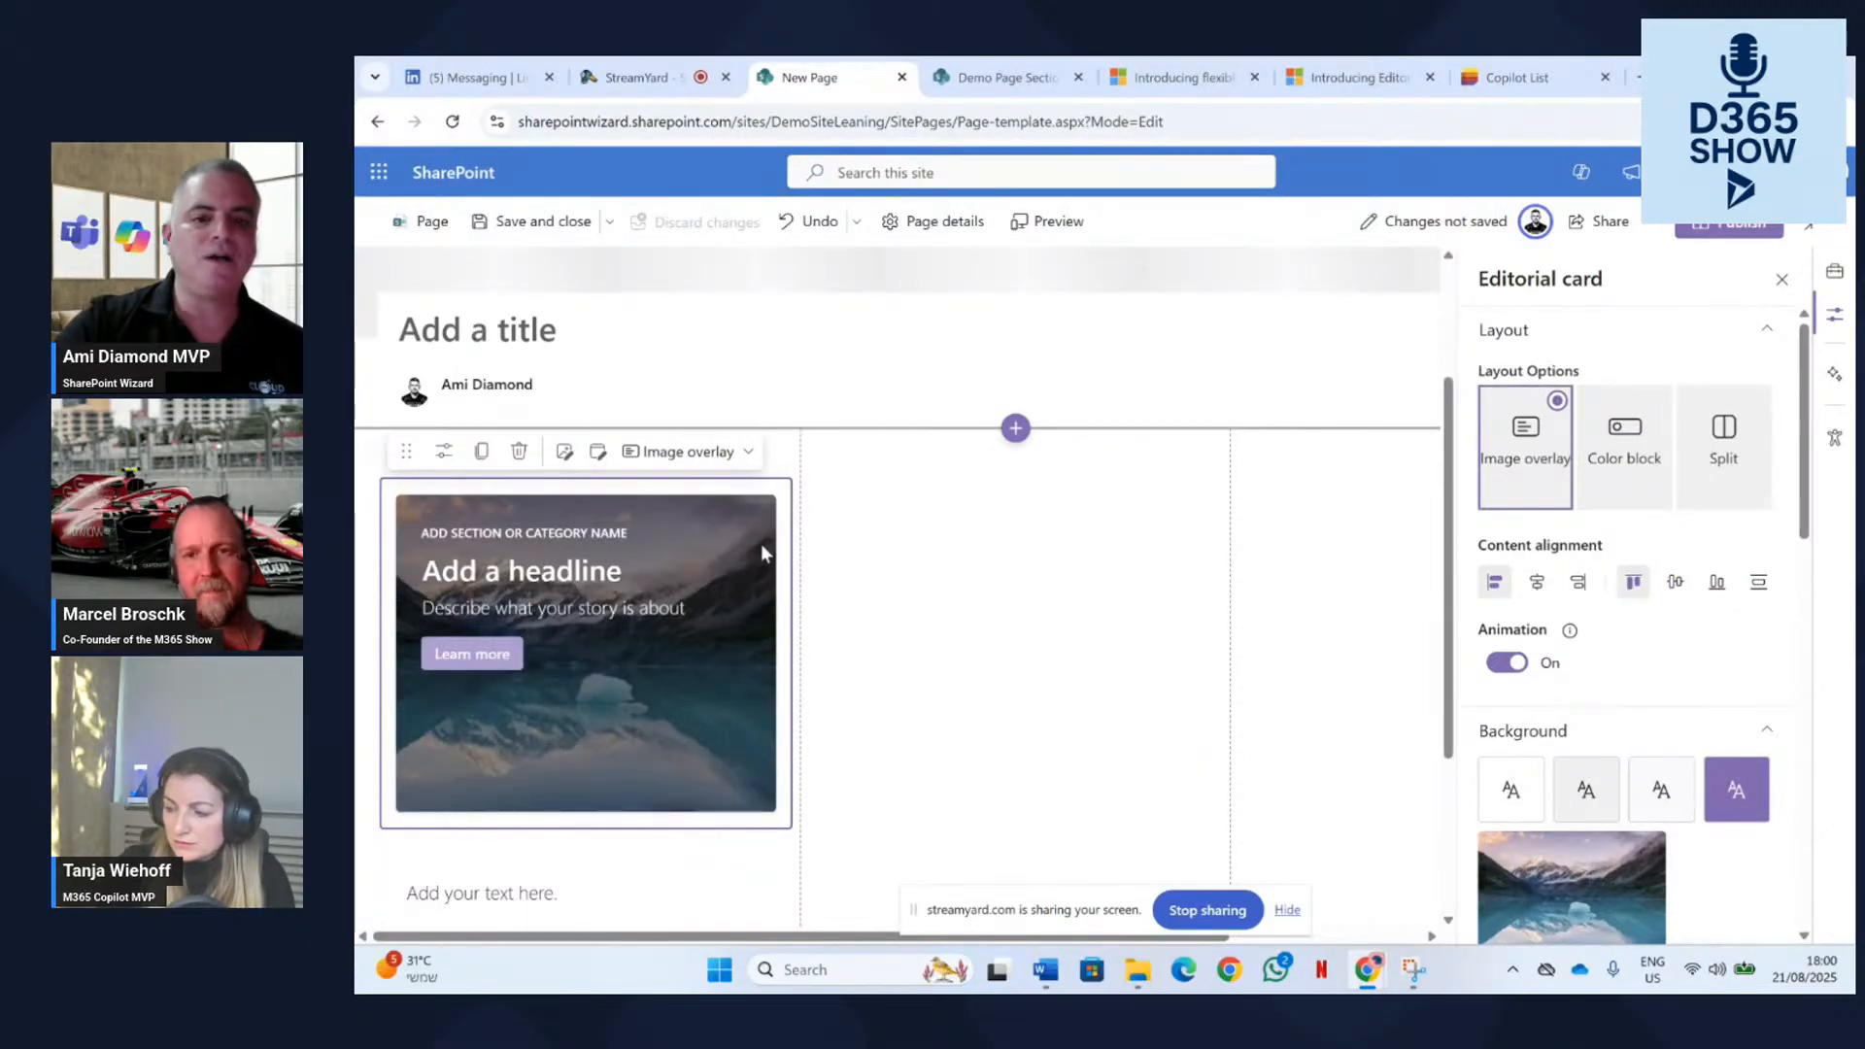
Duplicate the Editorial card twice, place the copies in the second and third columns, and close the card's properties.
click(481, 450)
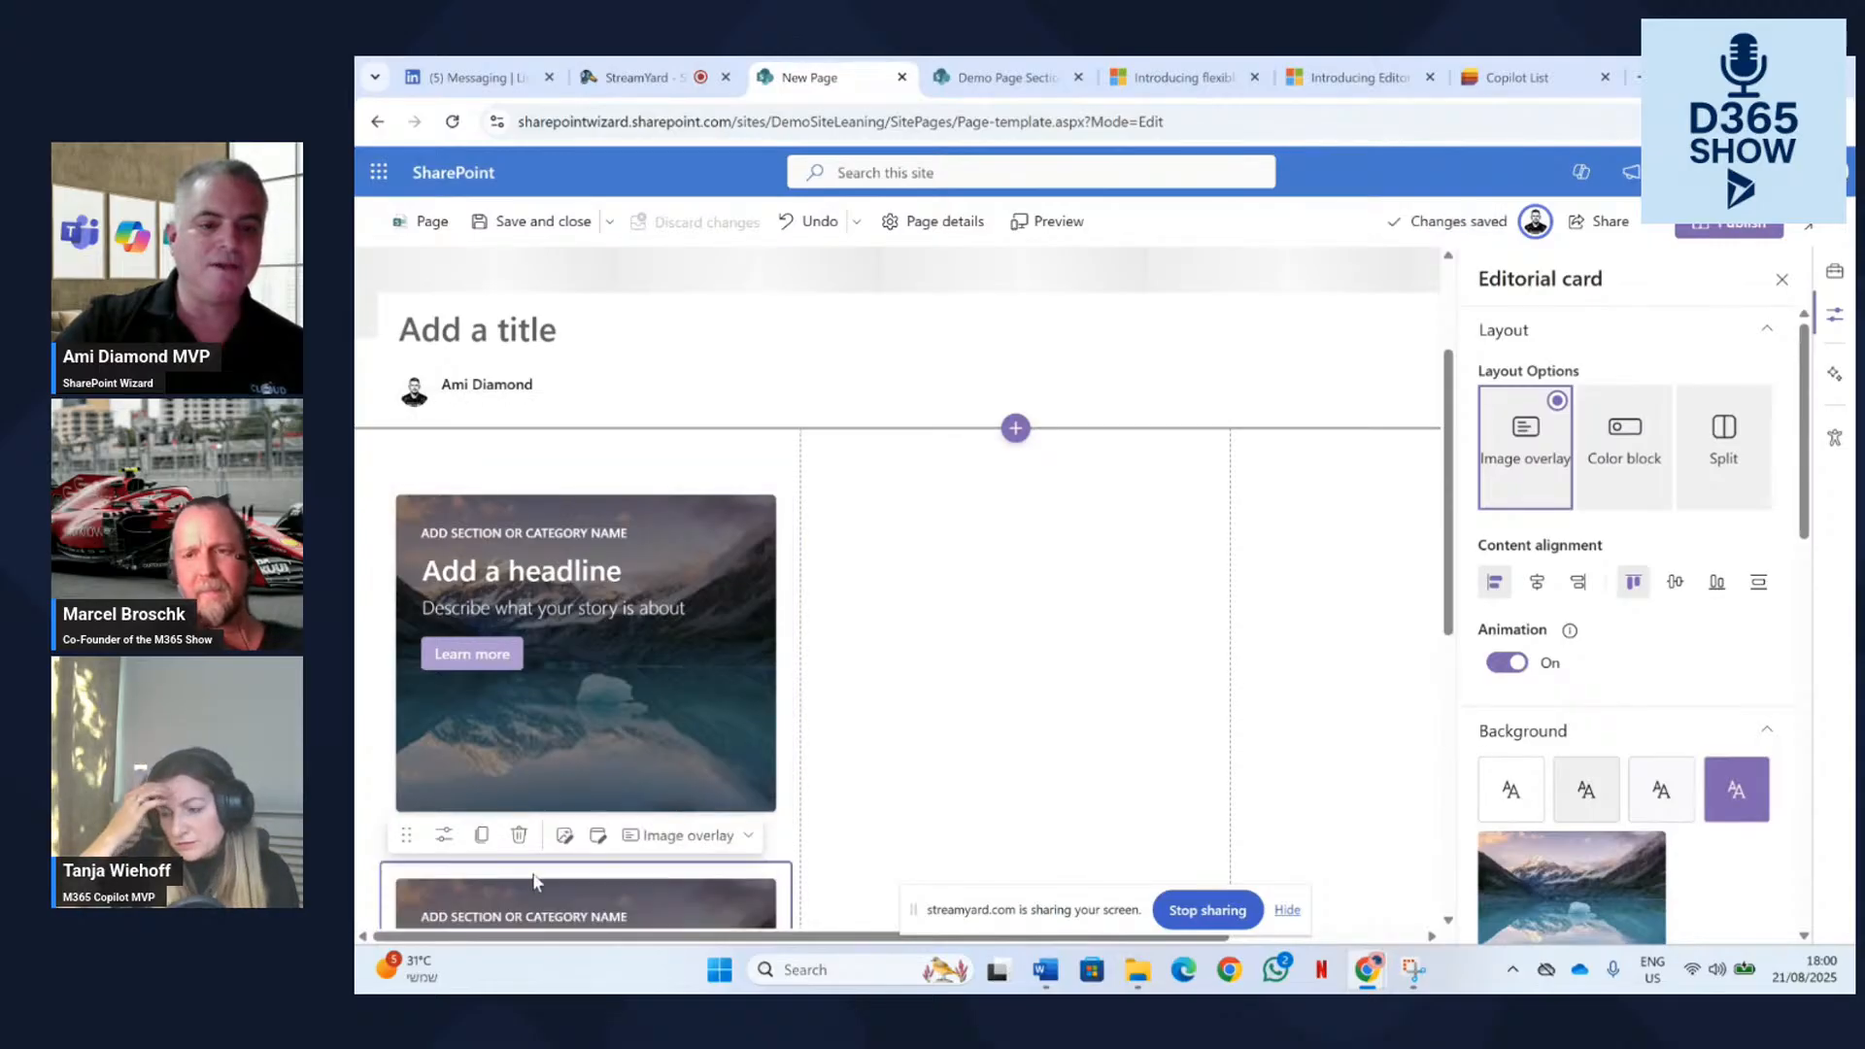
drag(1097, 551, 1011, 549)
click(580, 607)
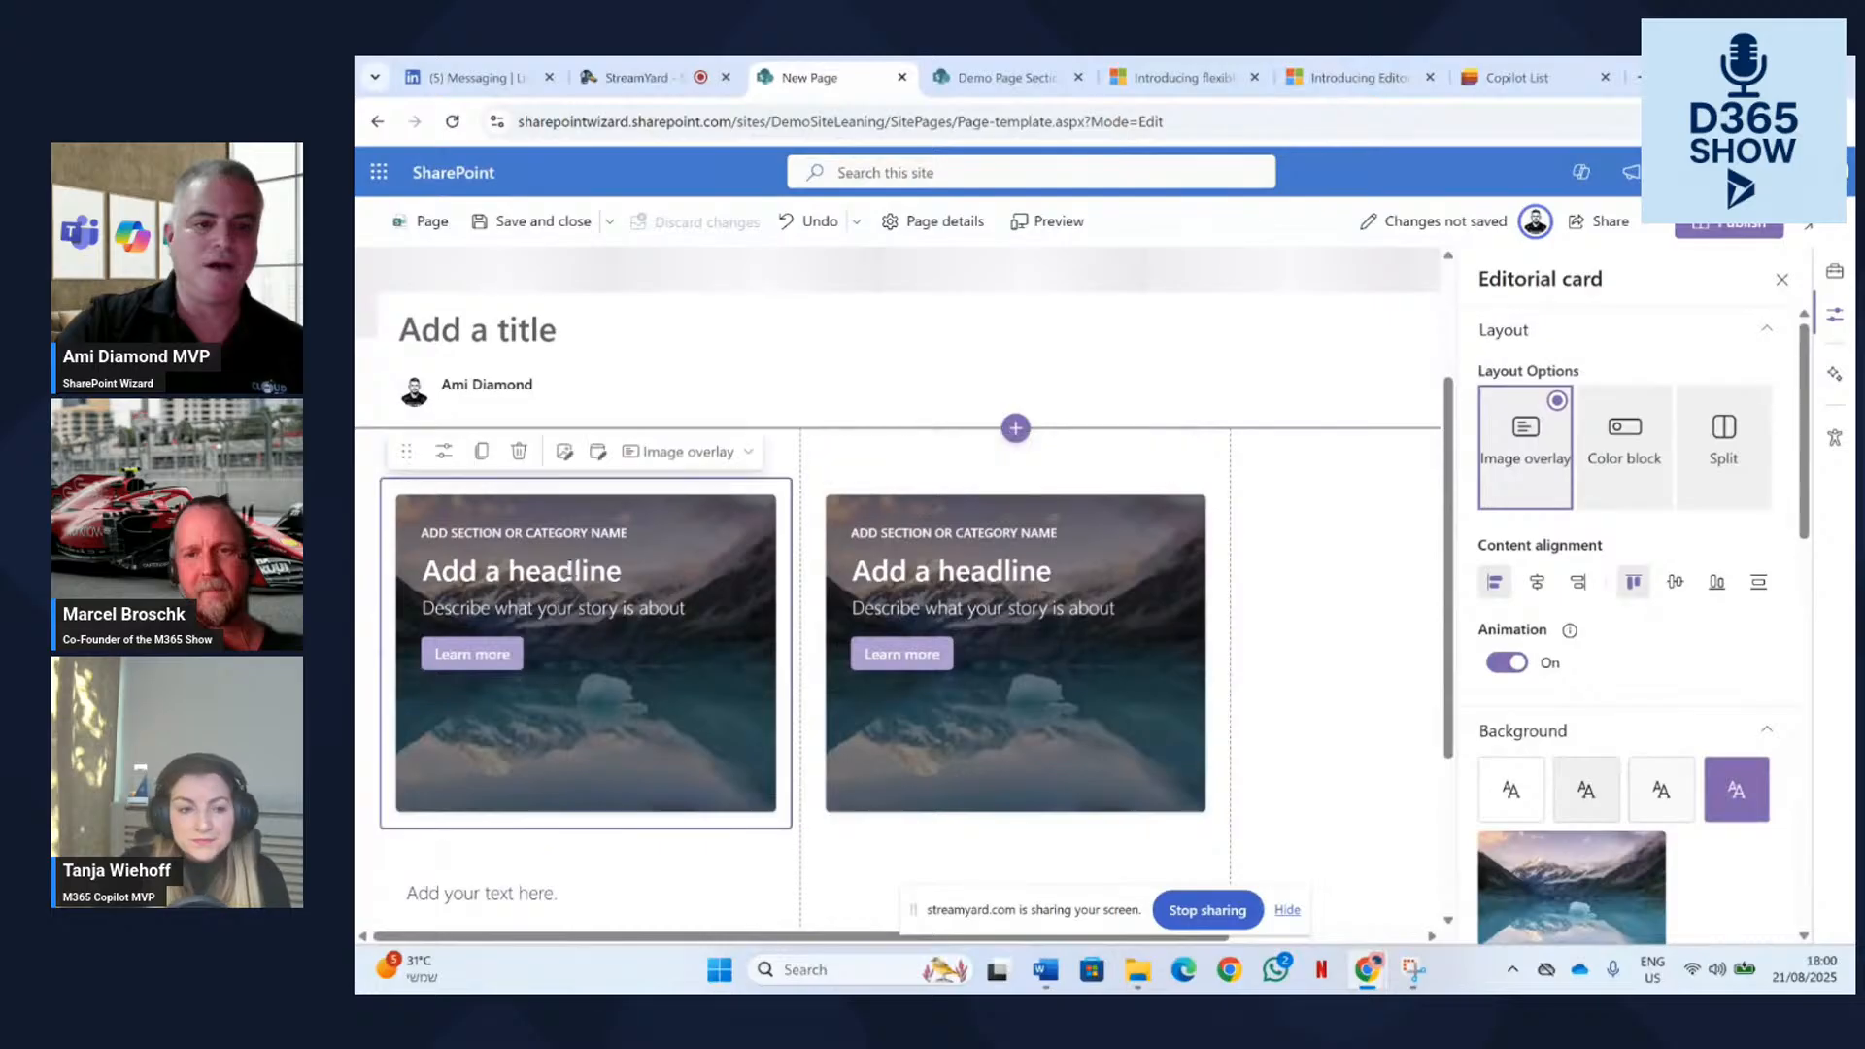
click(481, 452)
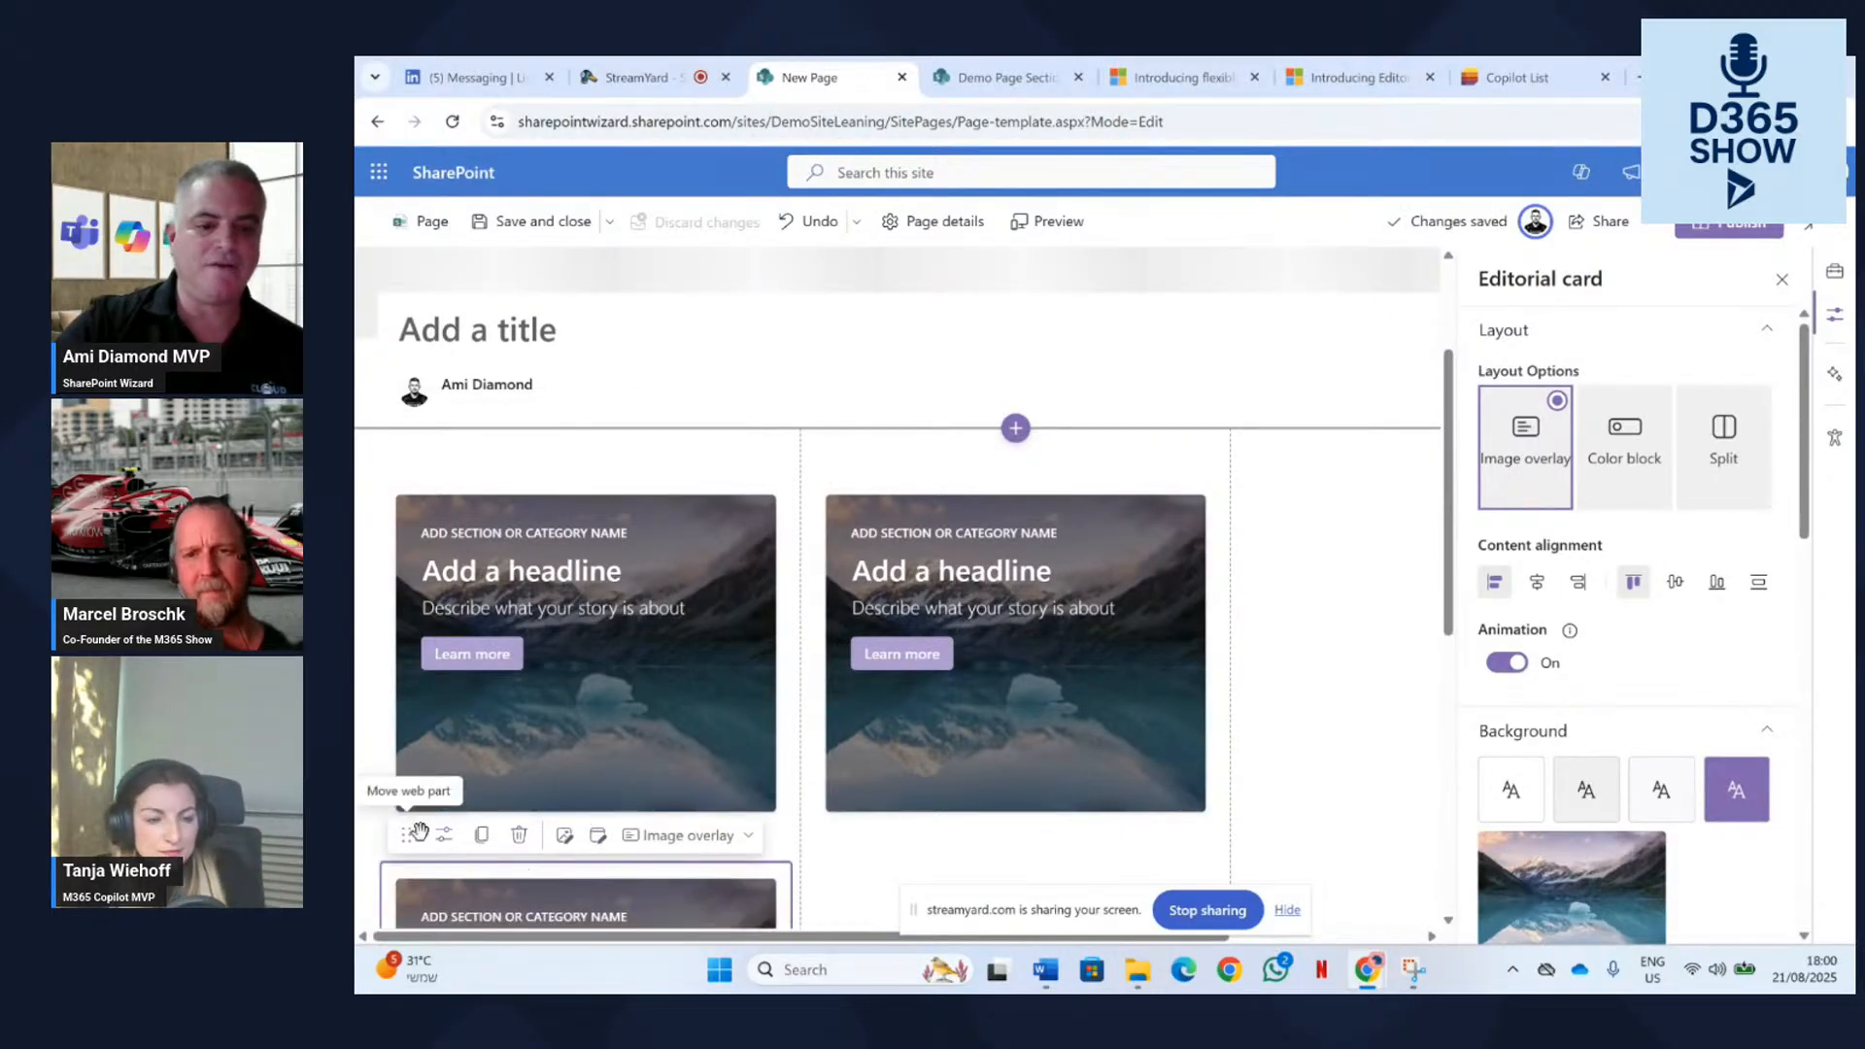
drag(411, 834, 1306, 505)
click(1781, 279)
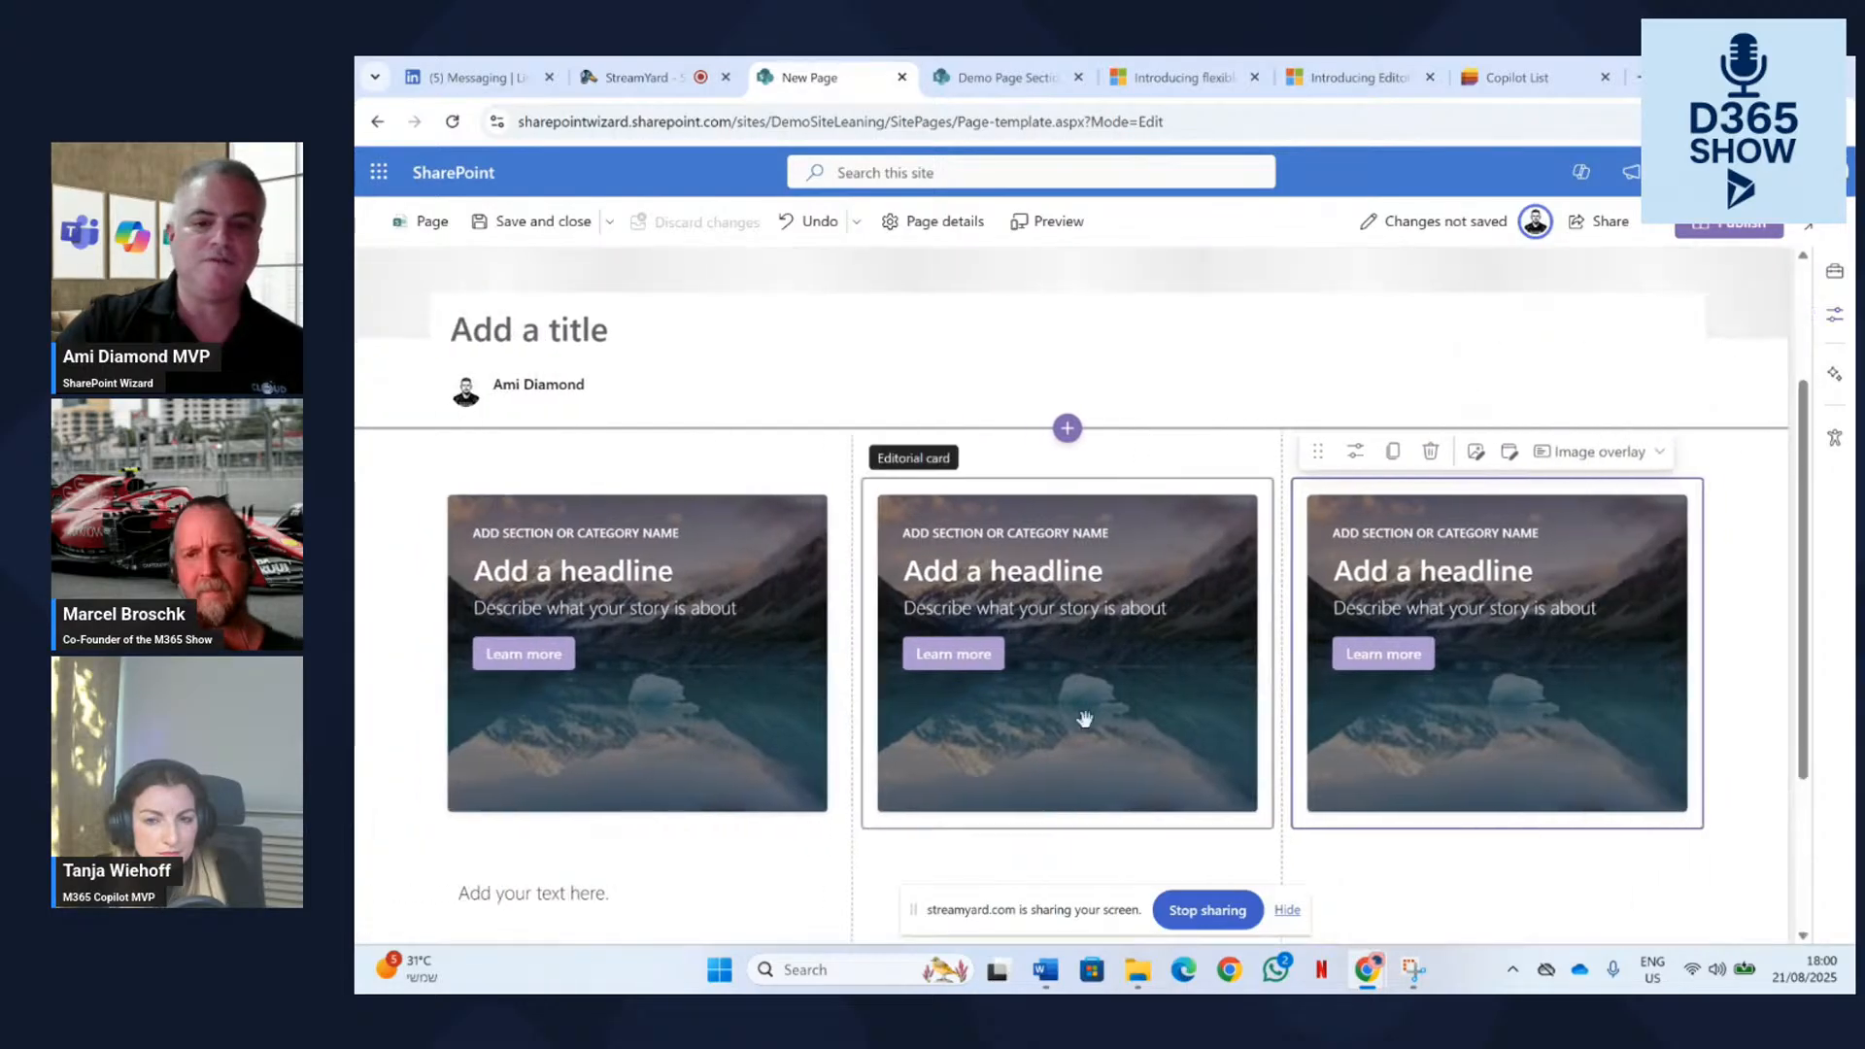
Open the properties of the Editorial card in the first column and select its headline.
click(687, 576)
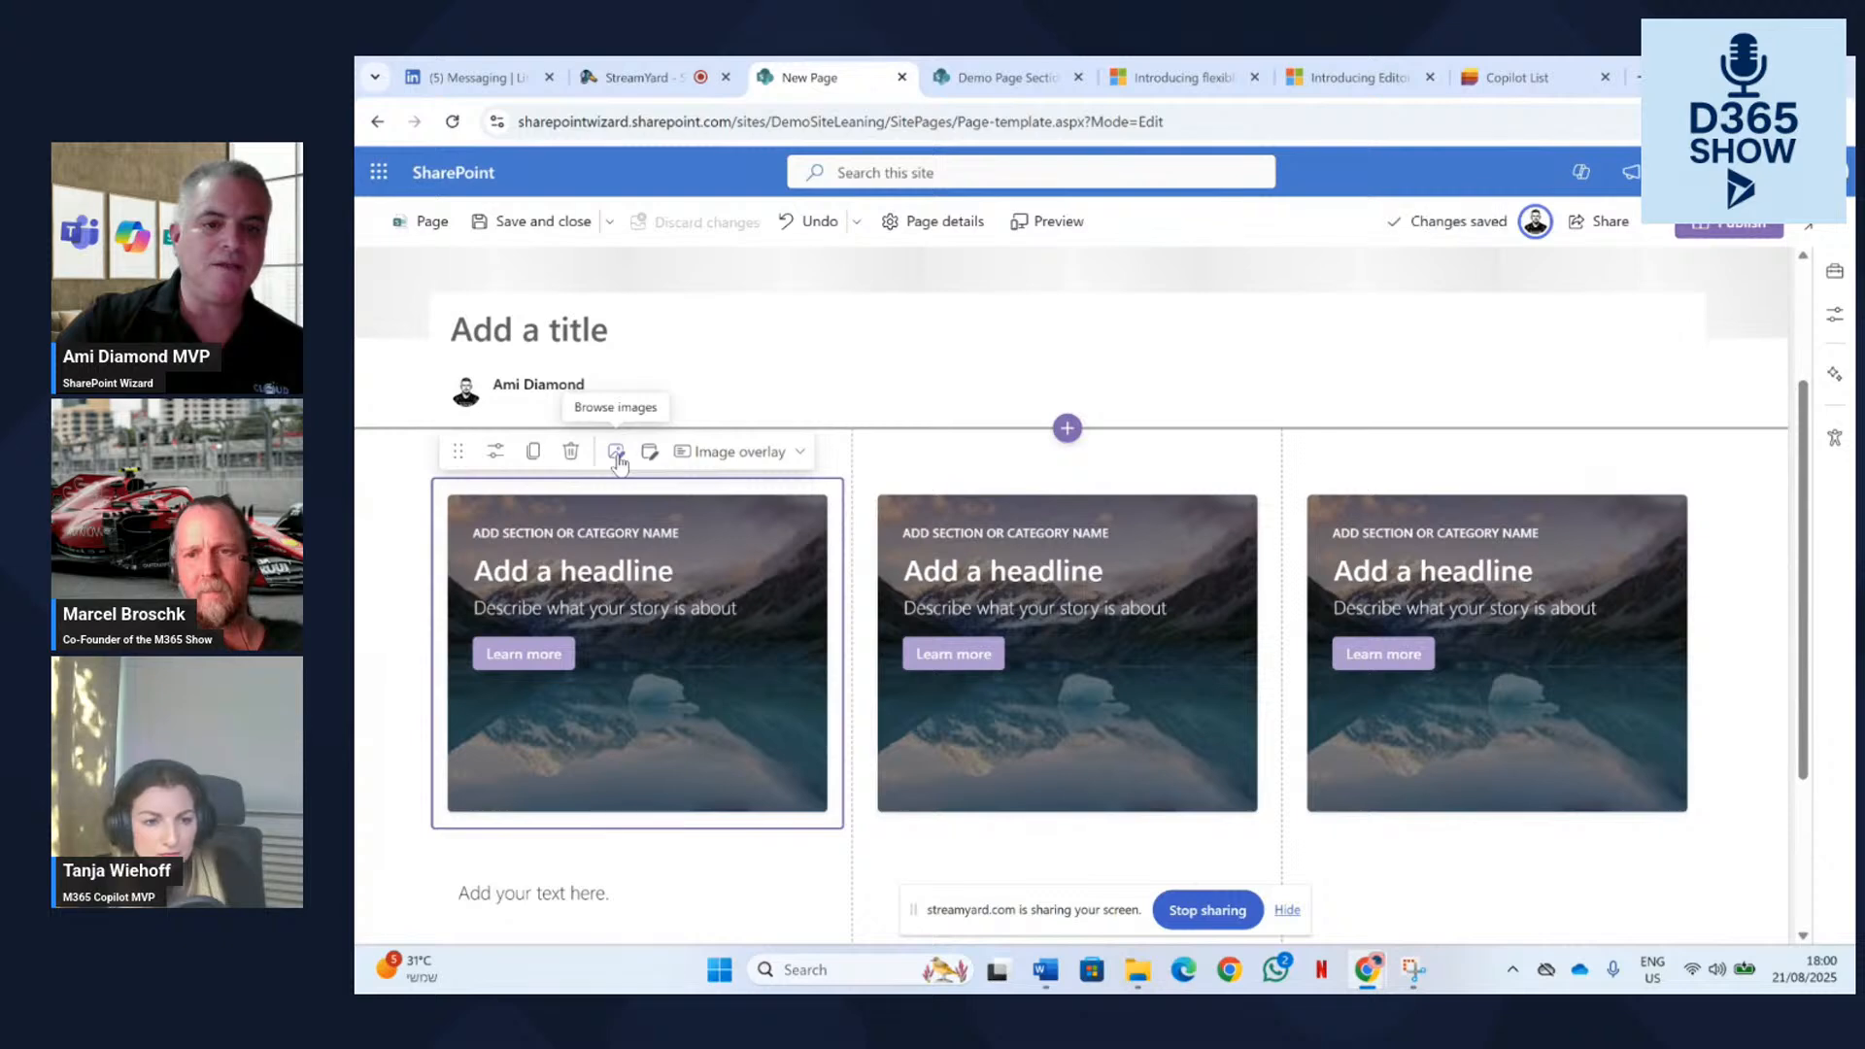
click(497, 455)
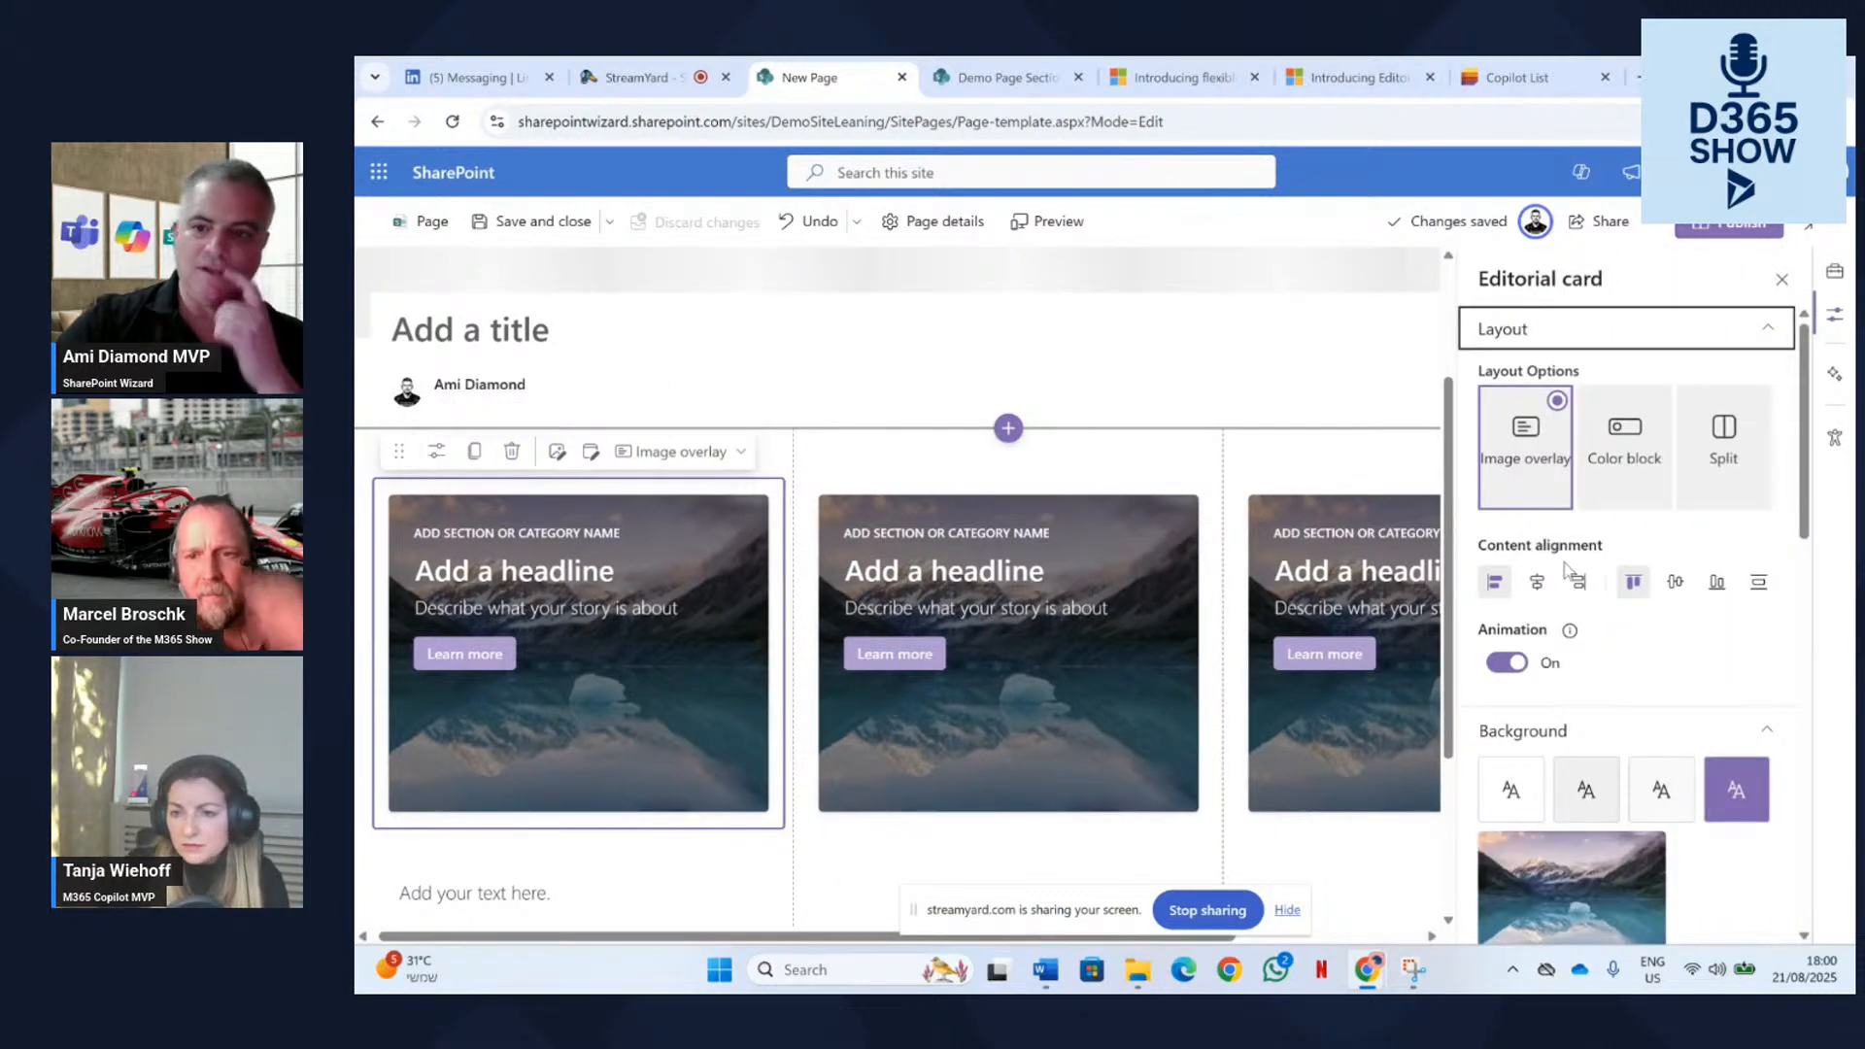
click(645, 572)
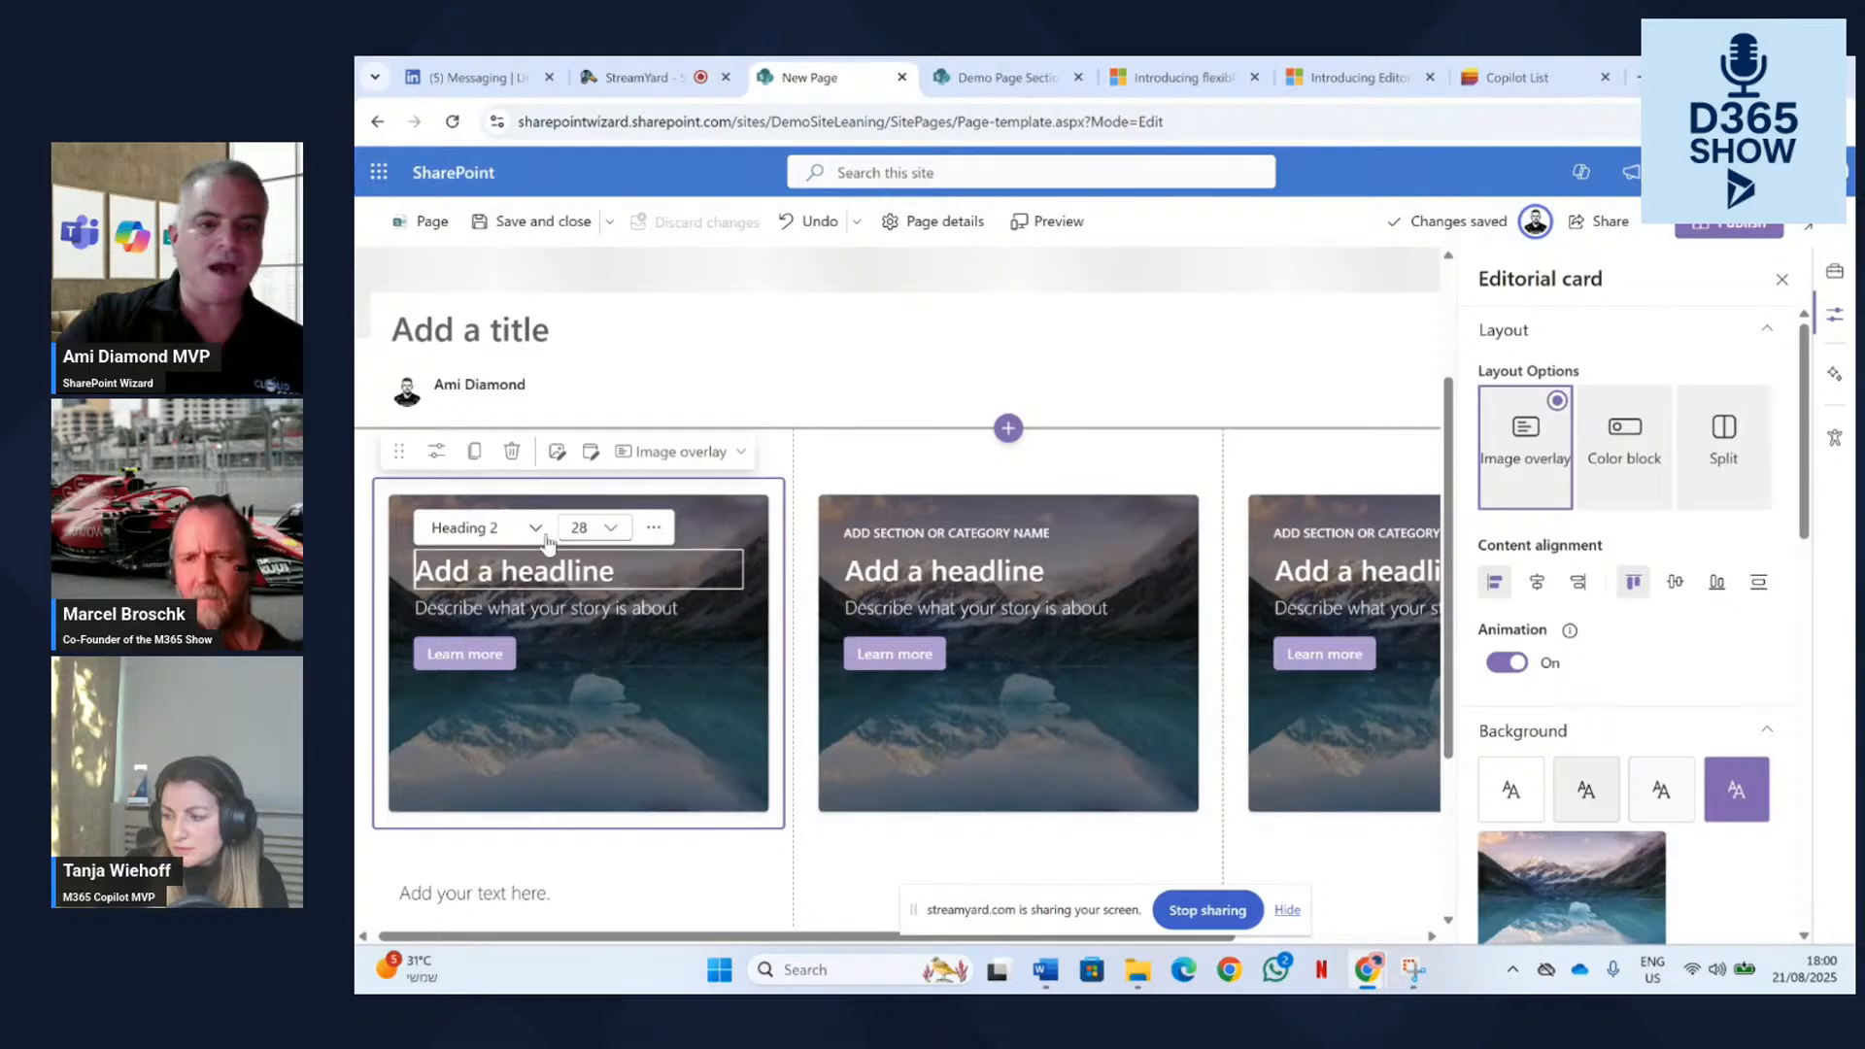
Set the stock photo of a paint palette and landscape painting as the first card's background image.
click(556, 451)
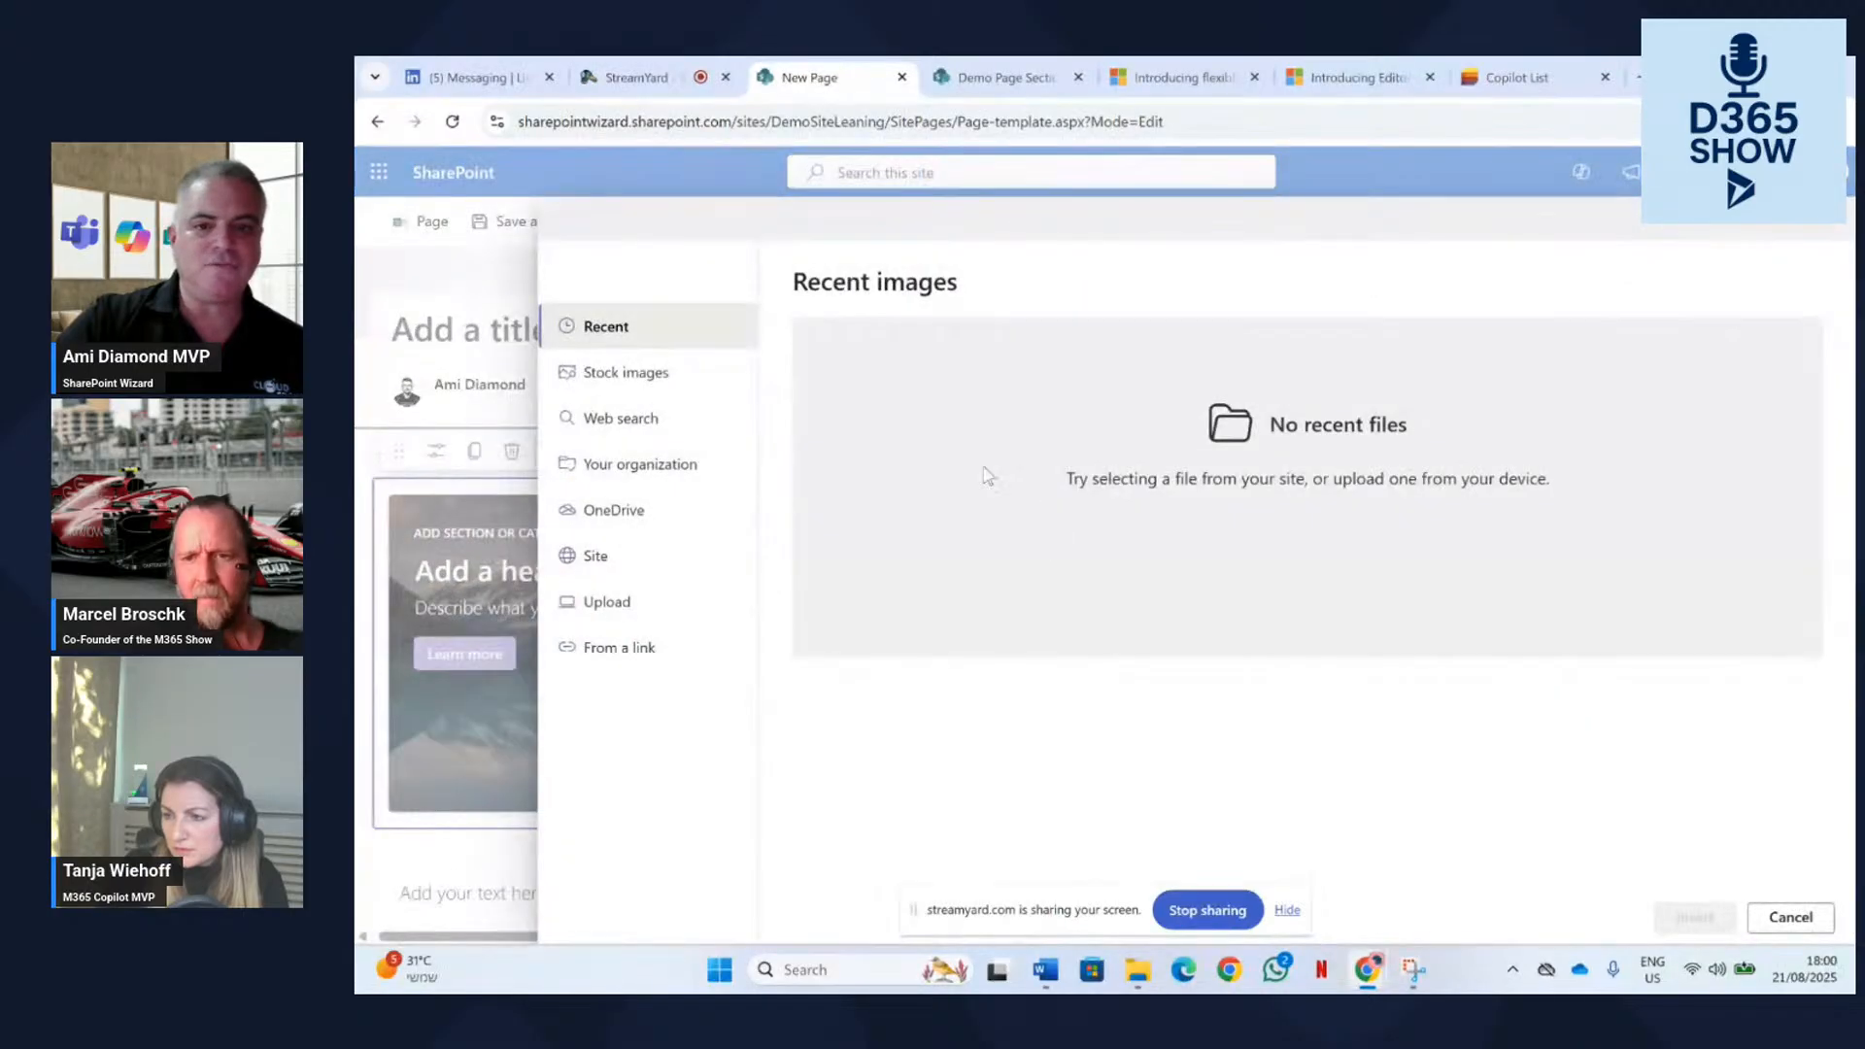
click(626, 374)
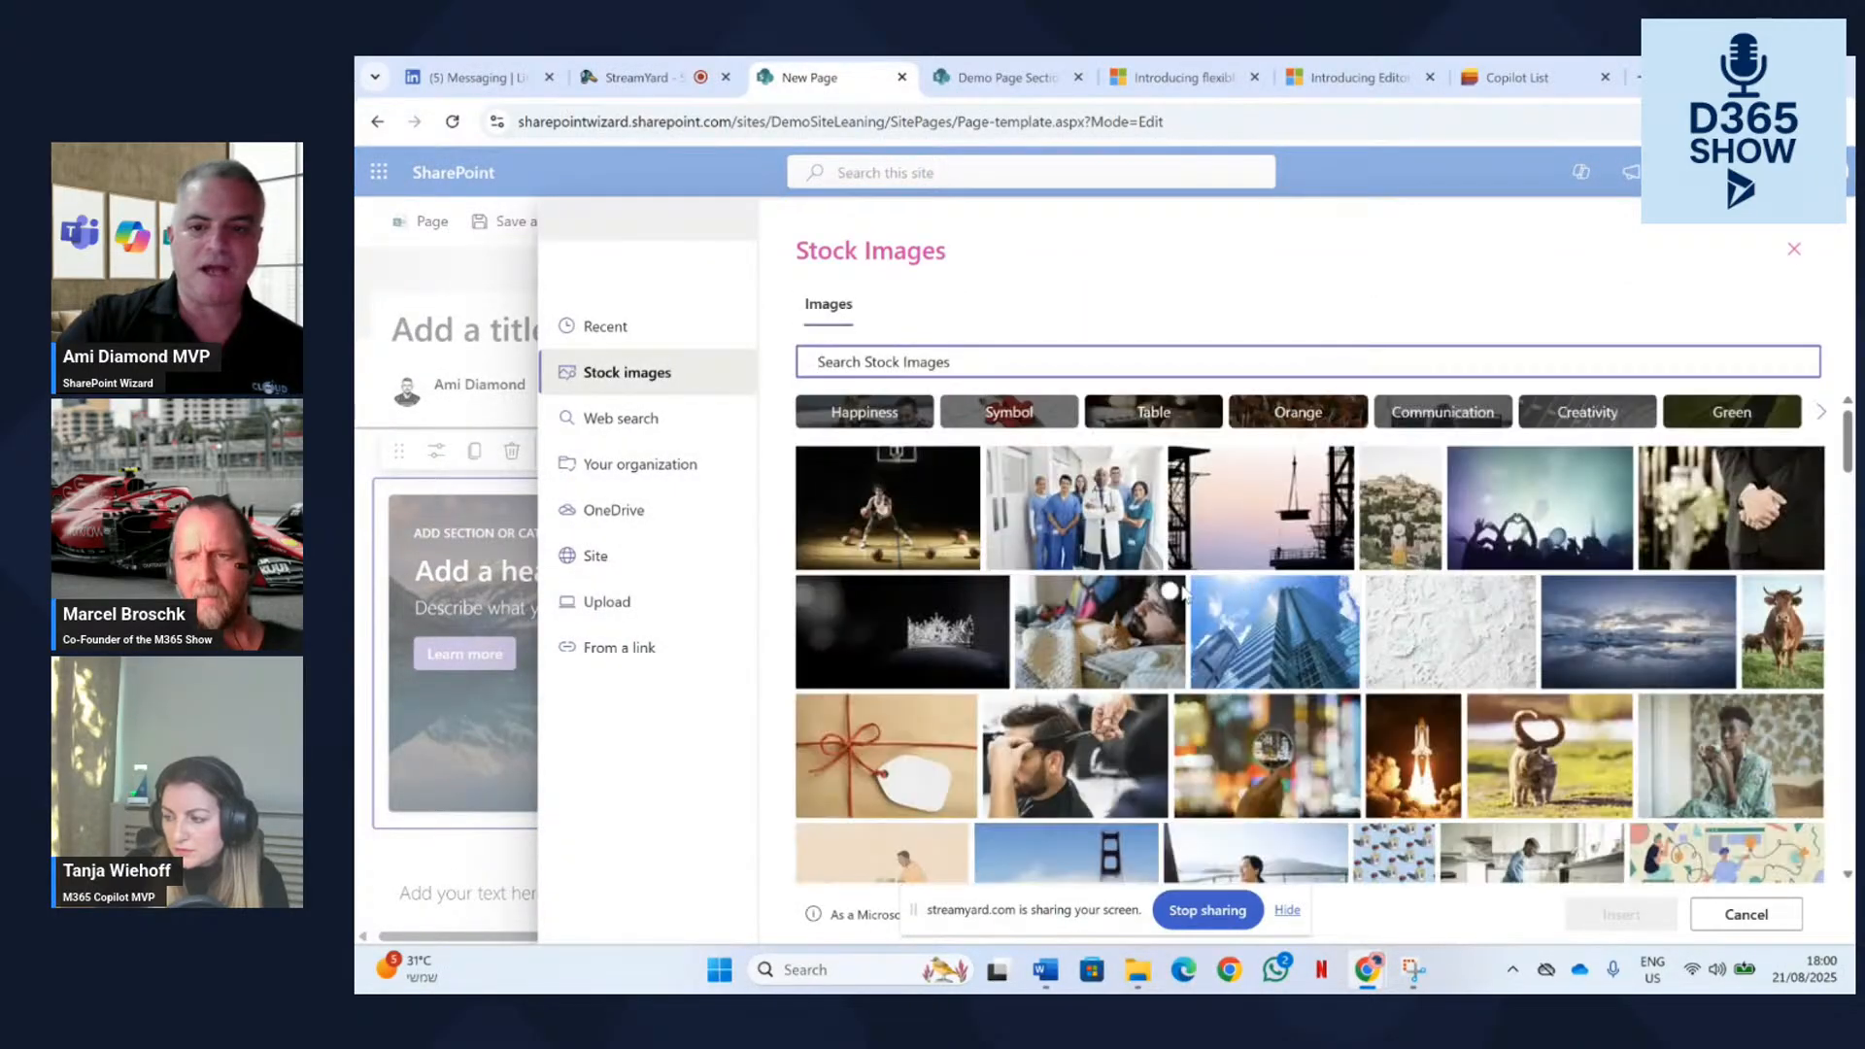
scroll(1350, 641, down, 3)
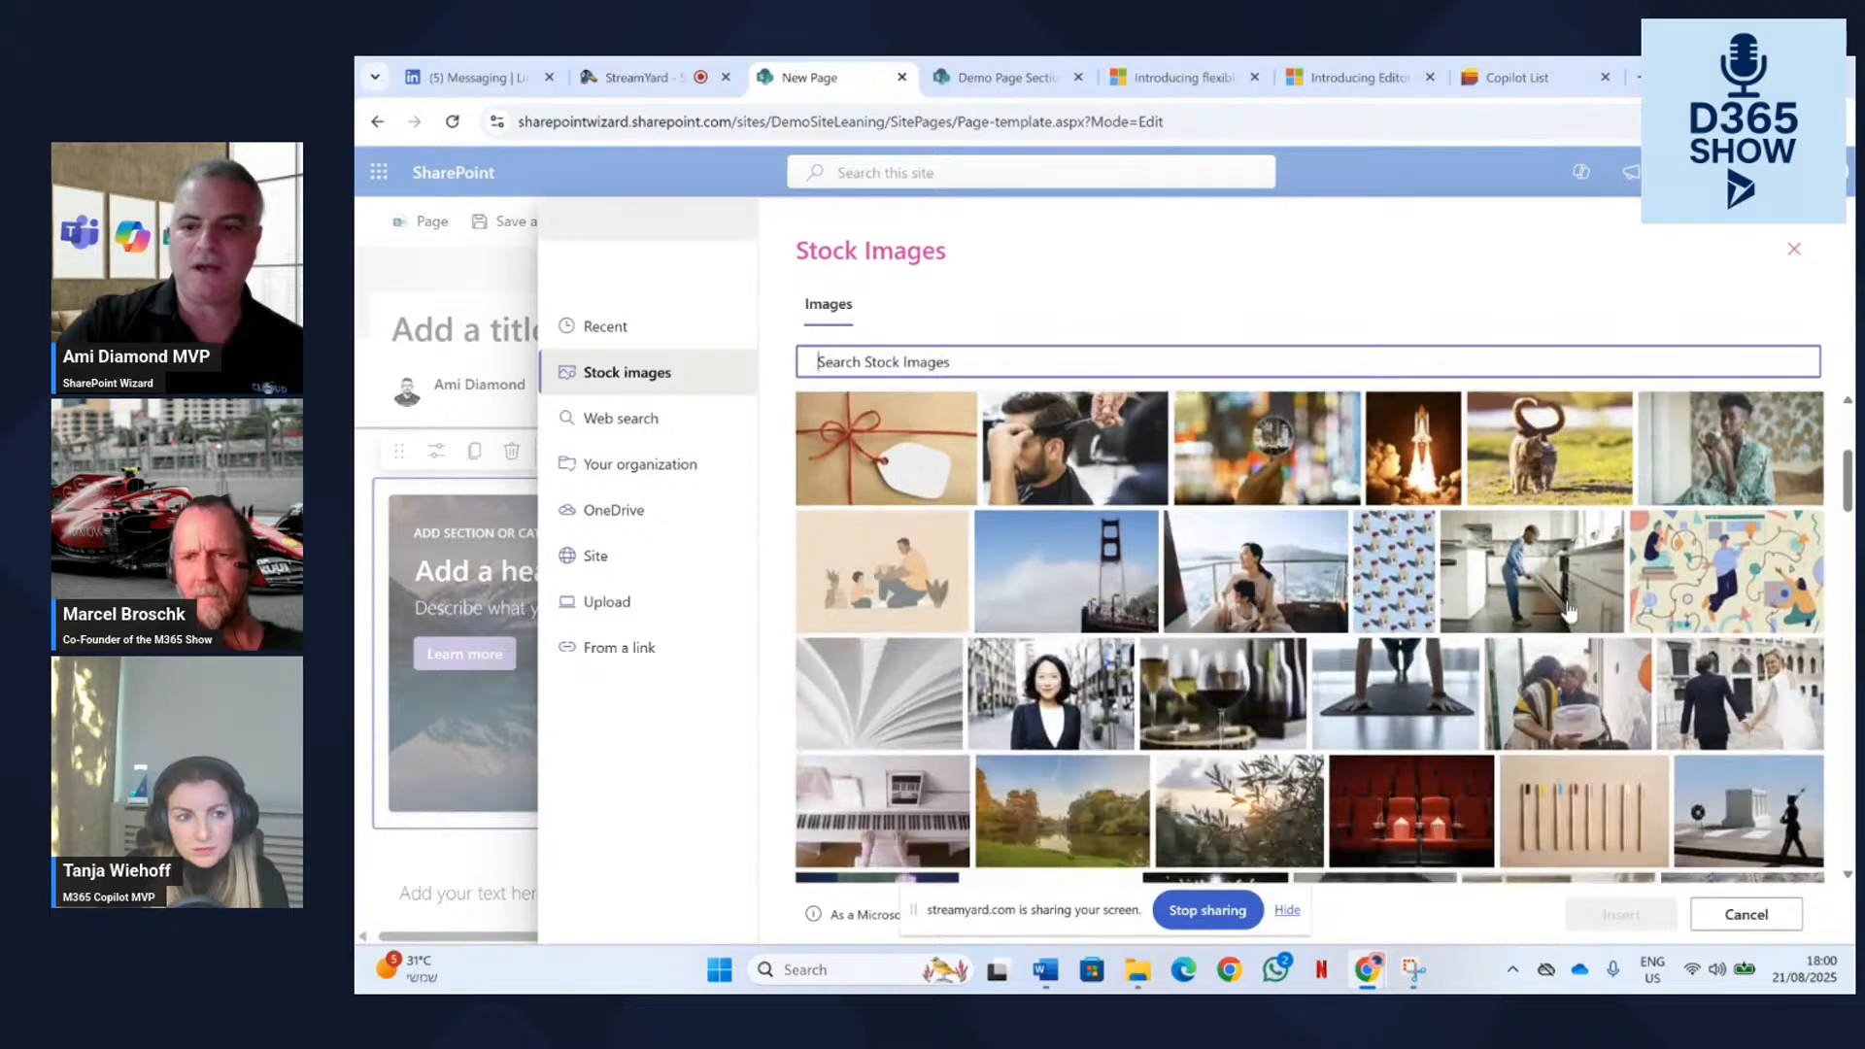
scroll(1156, 612, down, 10)
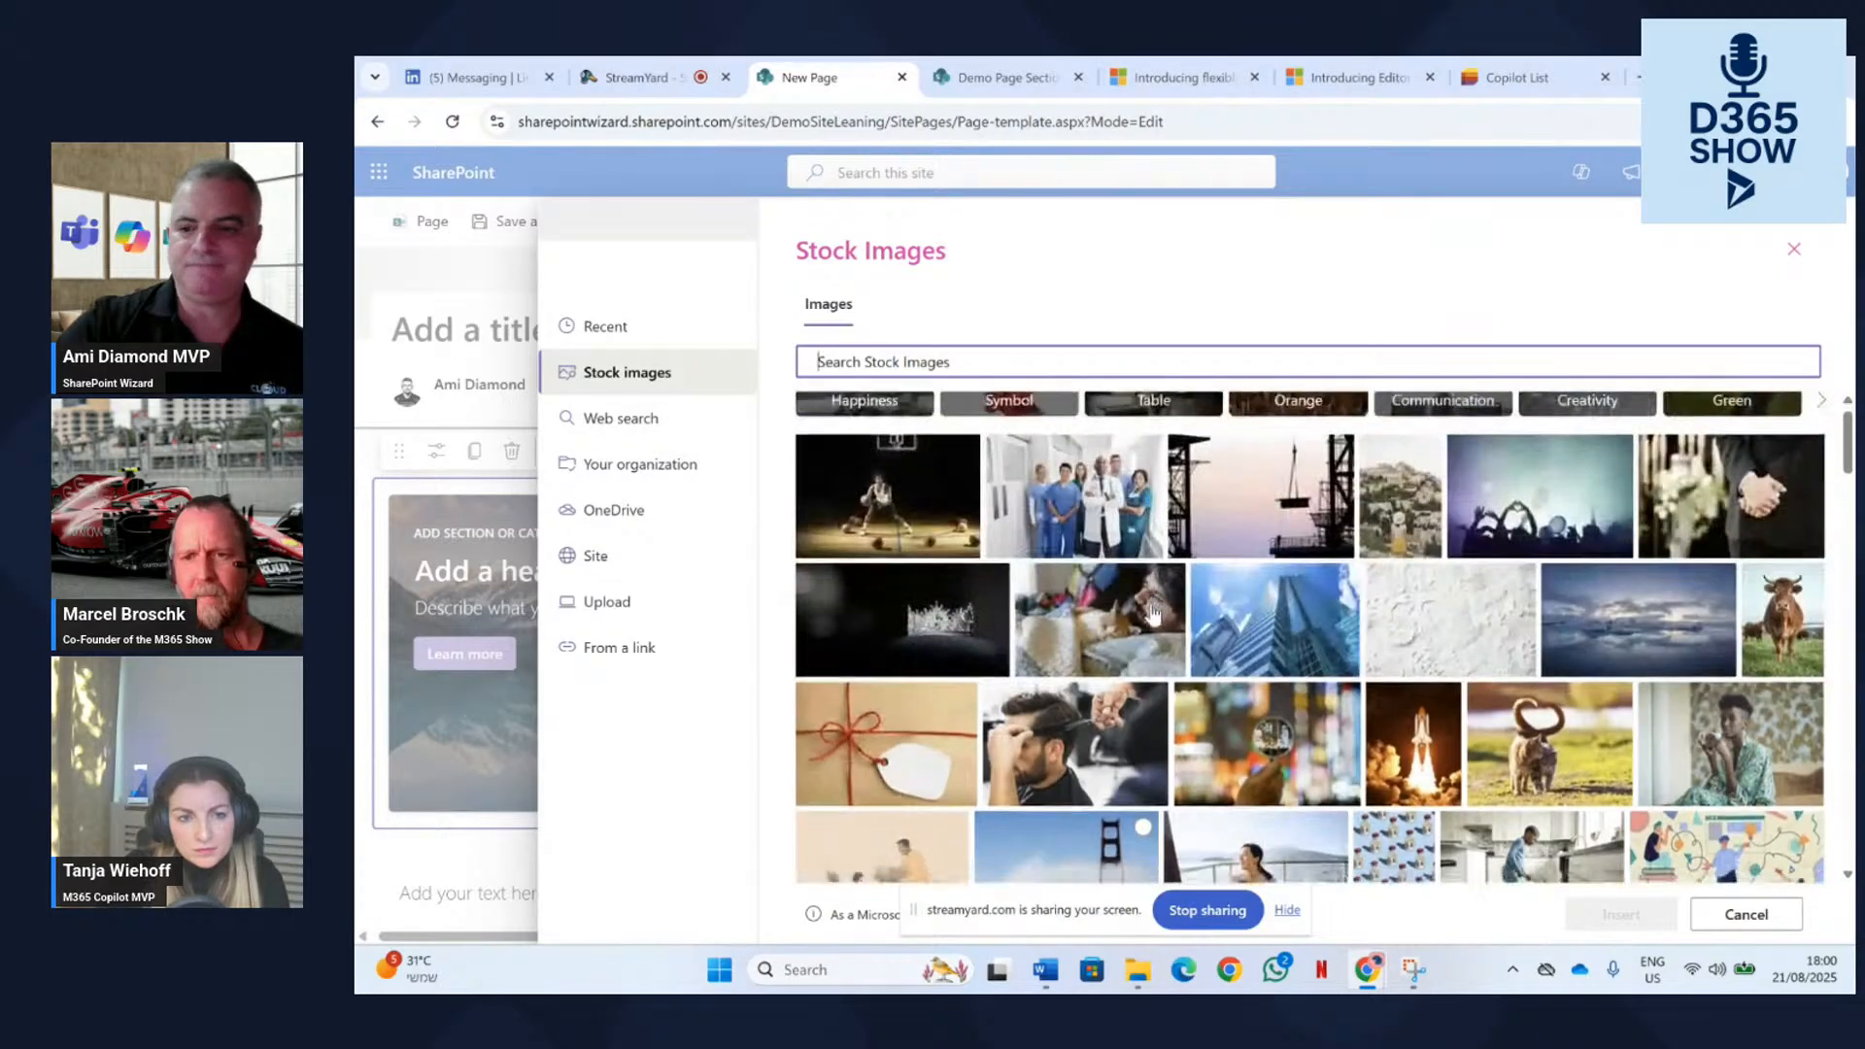
scroll(1152, 613, down, 1)
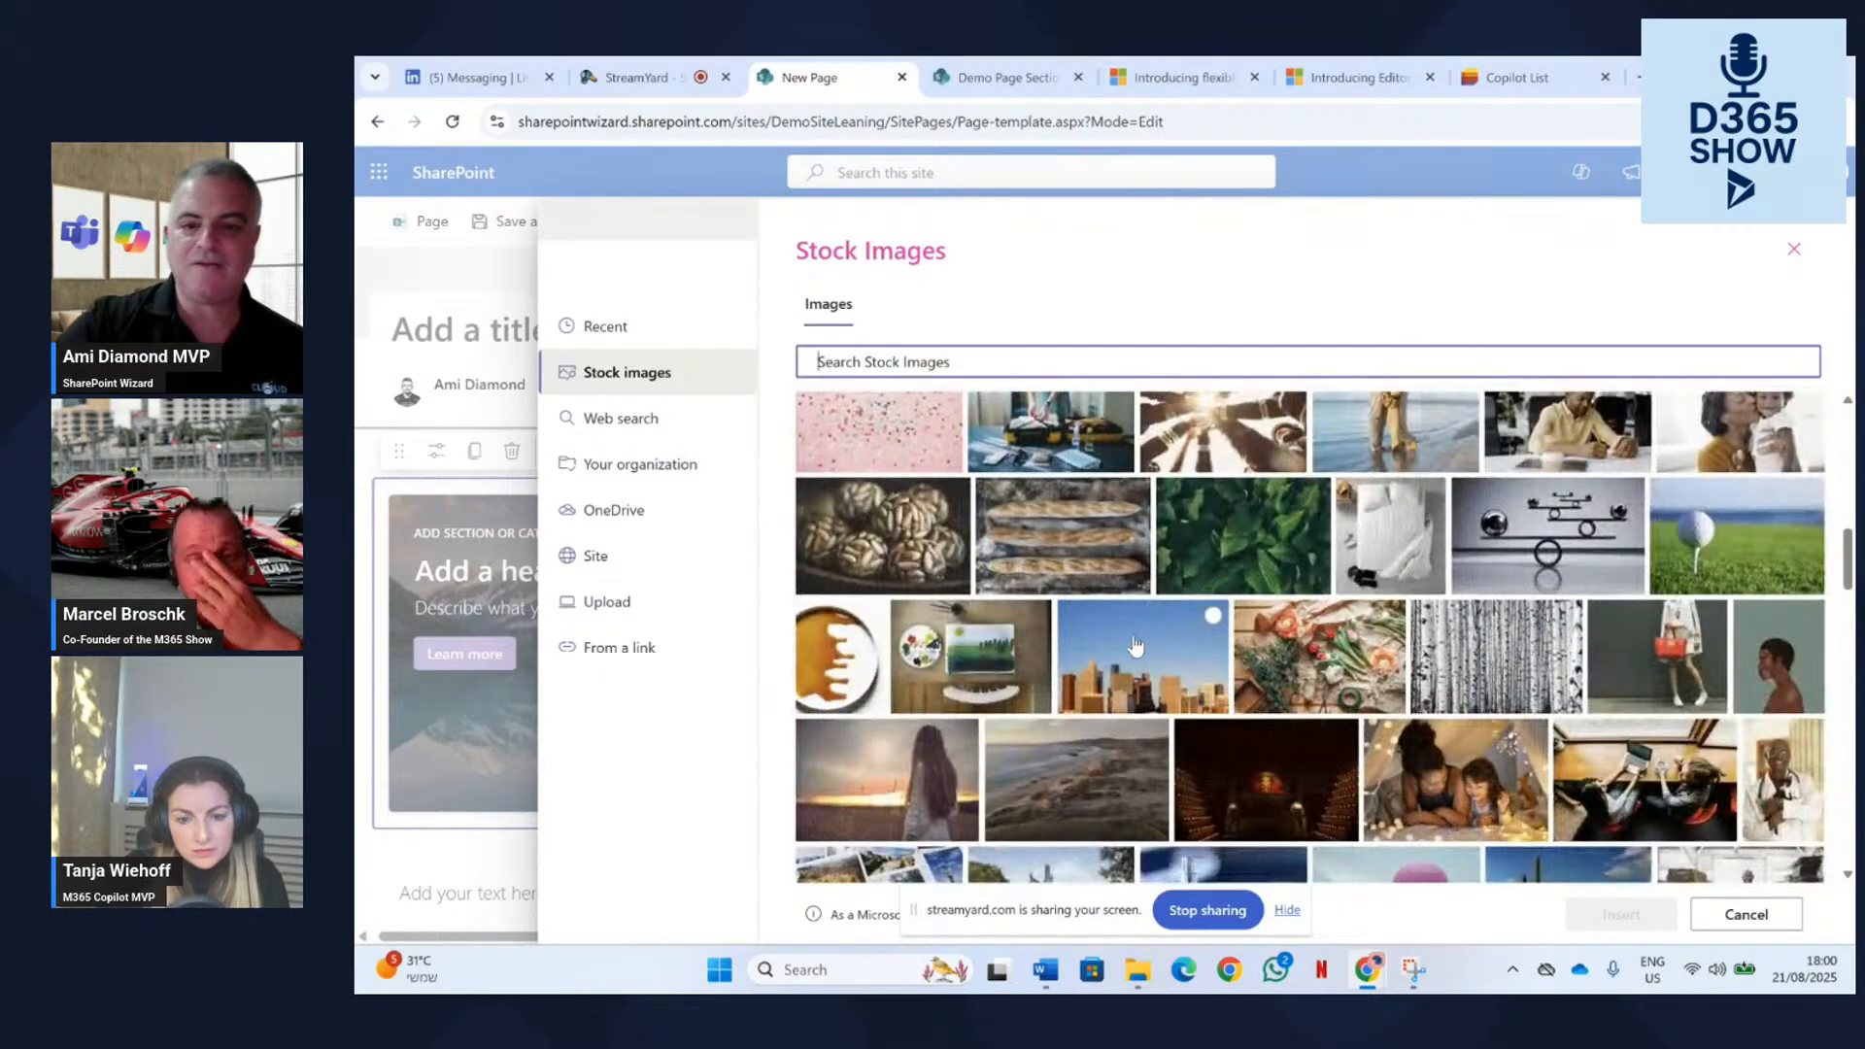
click(1003, 647)
click(1619, 914)
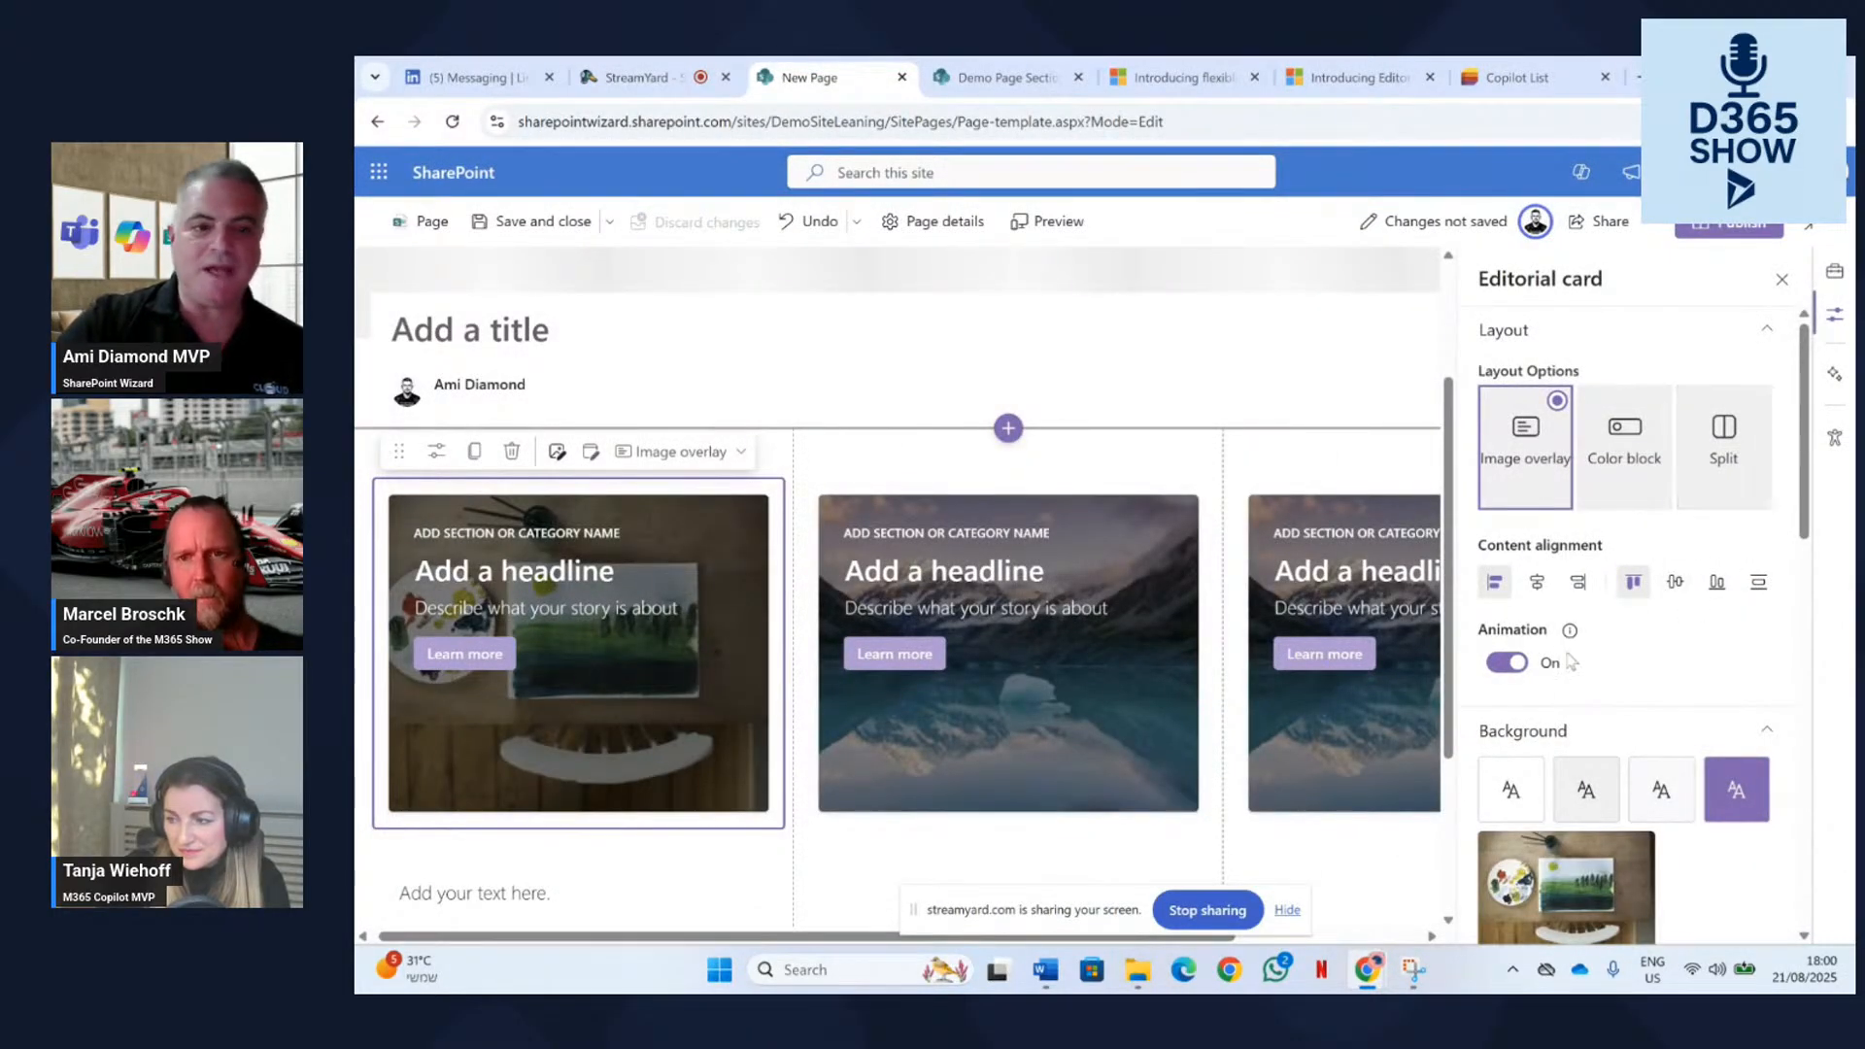
Try the content alignment options on the first card, ending with the content centered horizontally and aligned to the top.
click(1580, 585)
click(1716, 583)
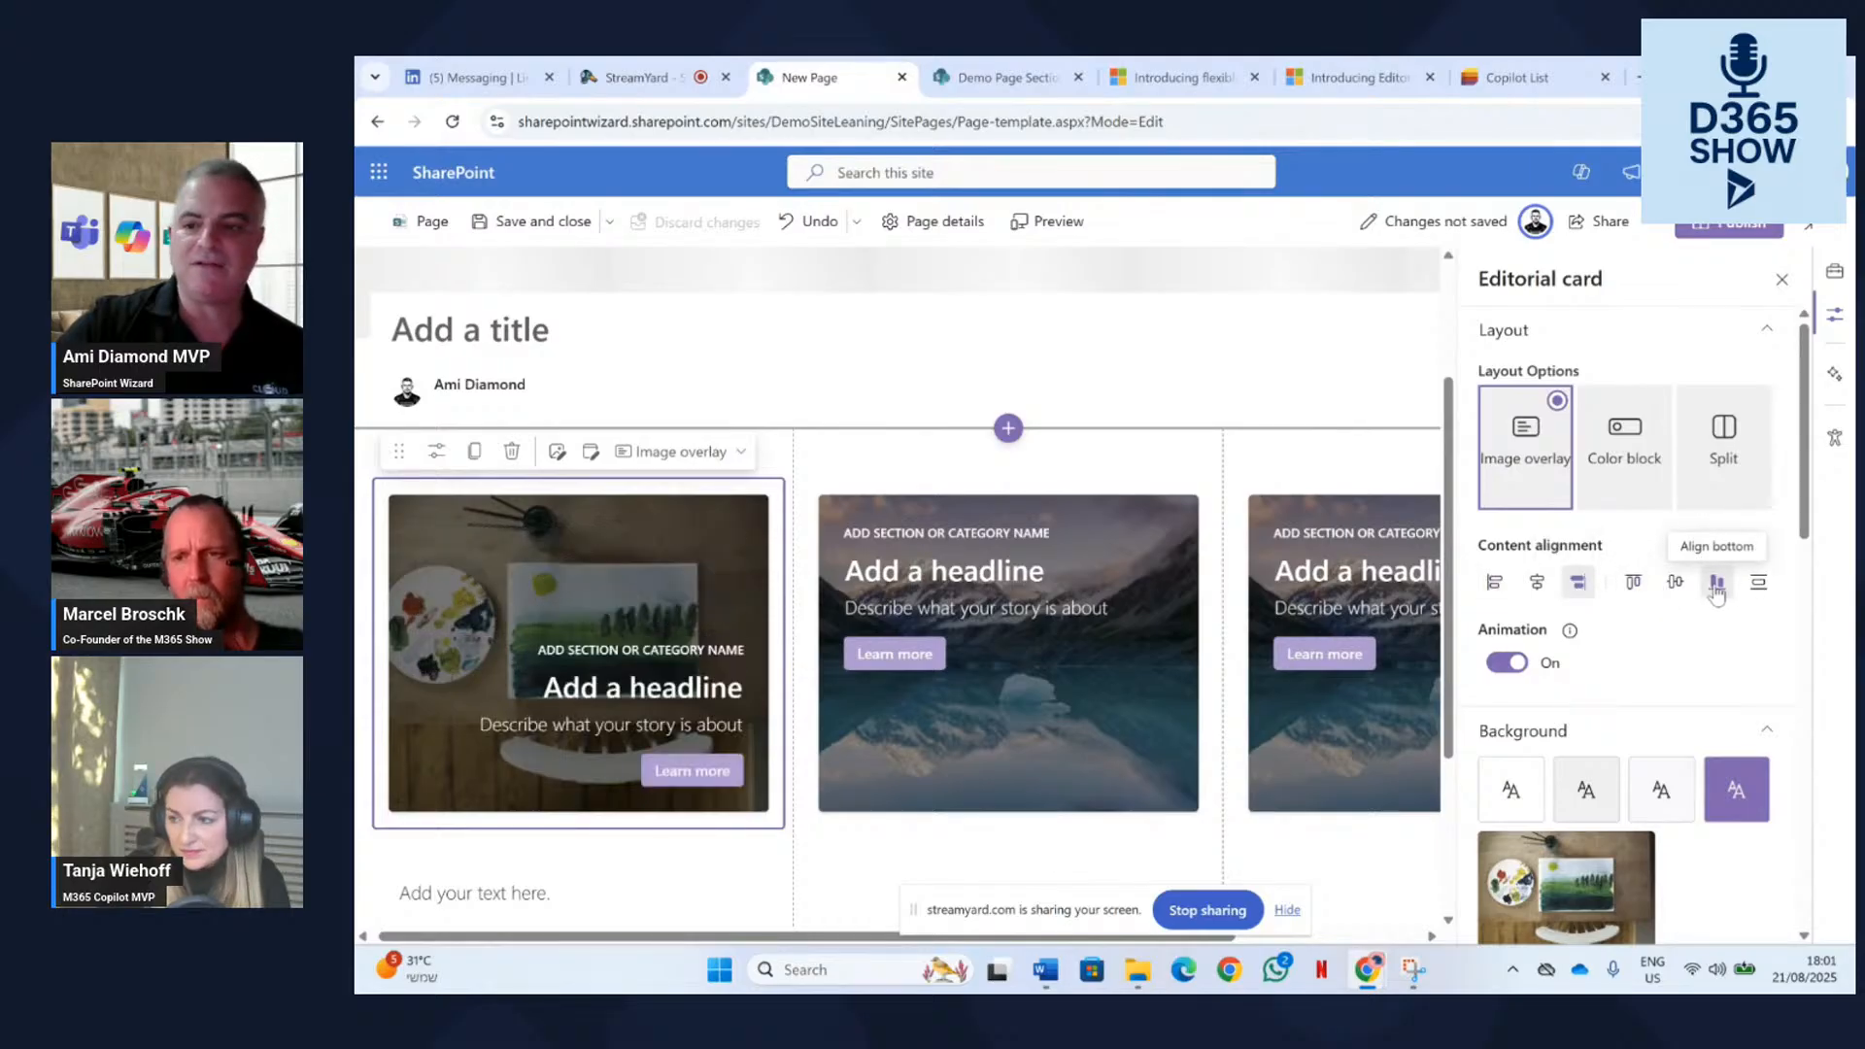
click(1758, 583)
click(1676, 585)
click(1633, 582)
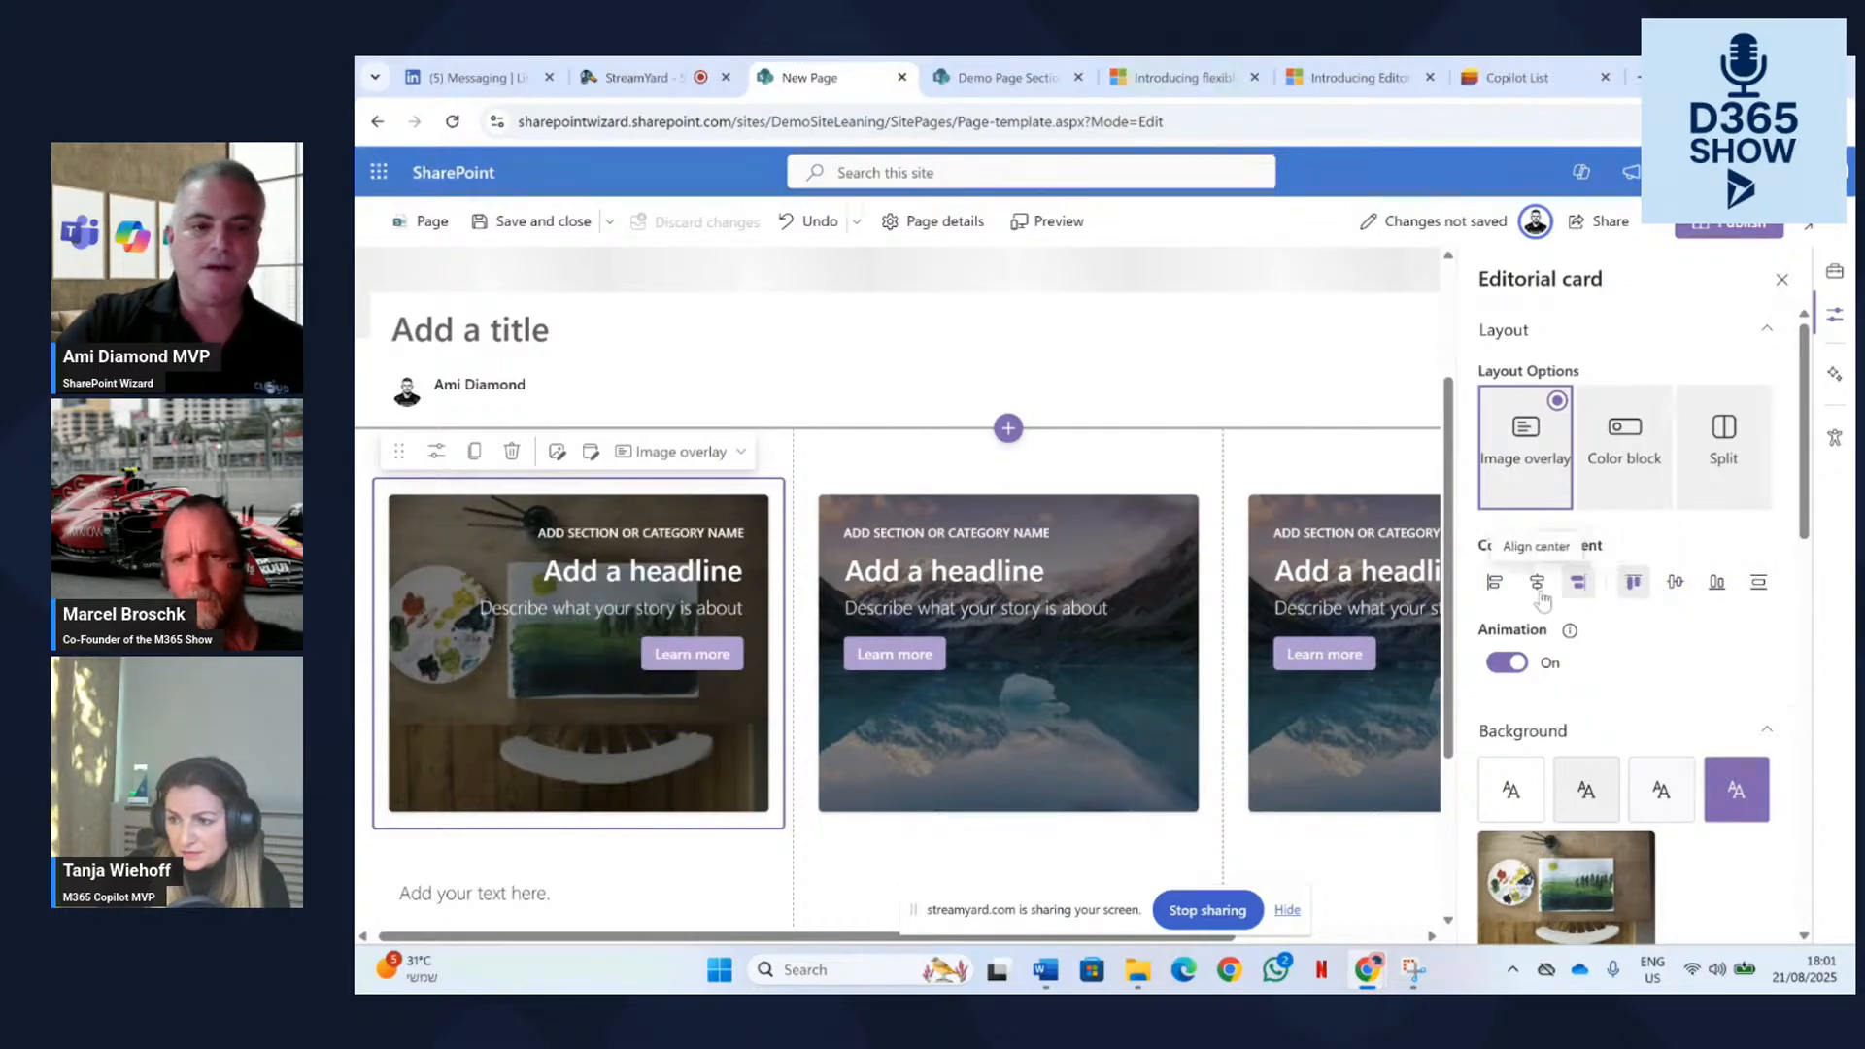
click(1540, 587)
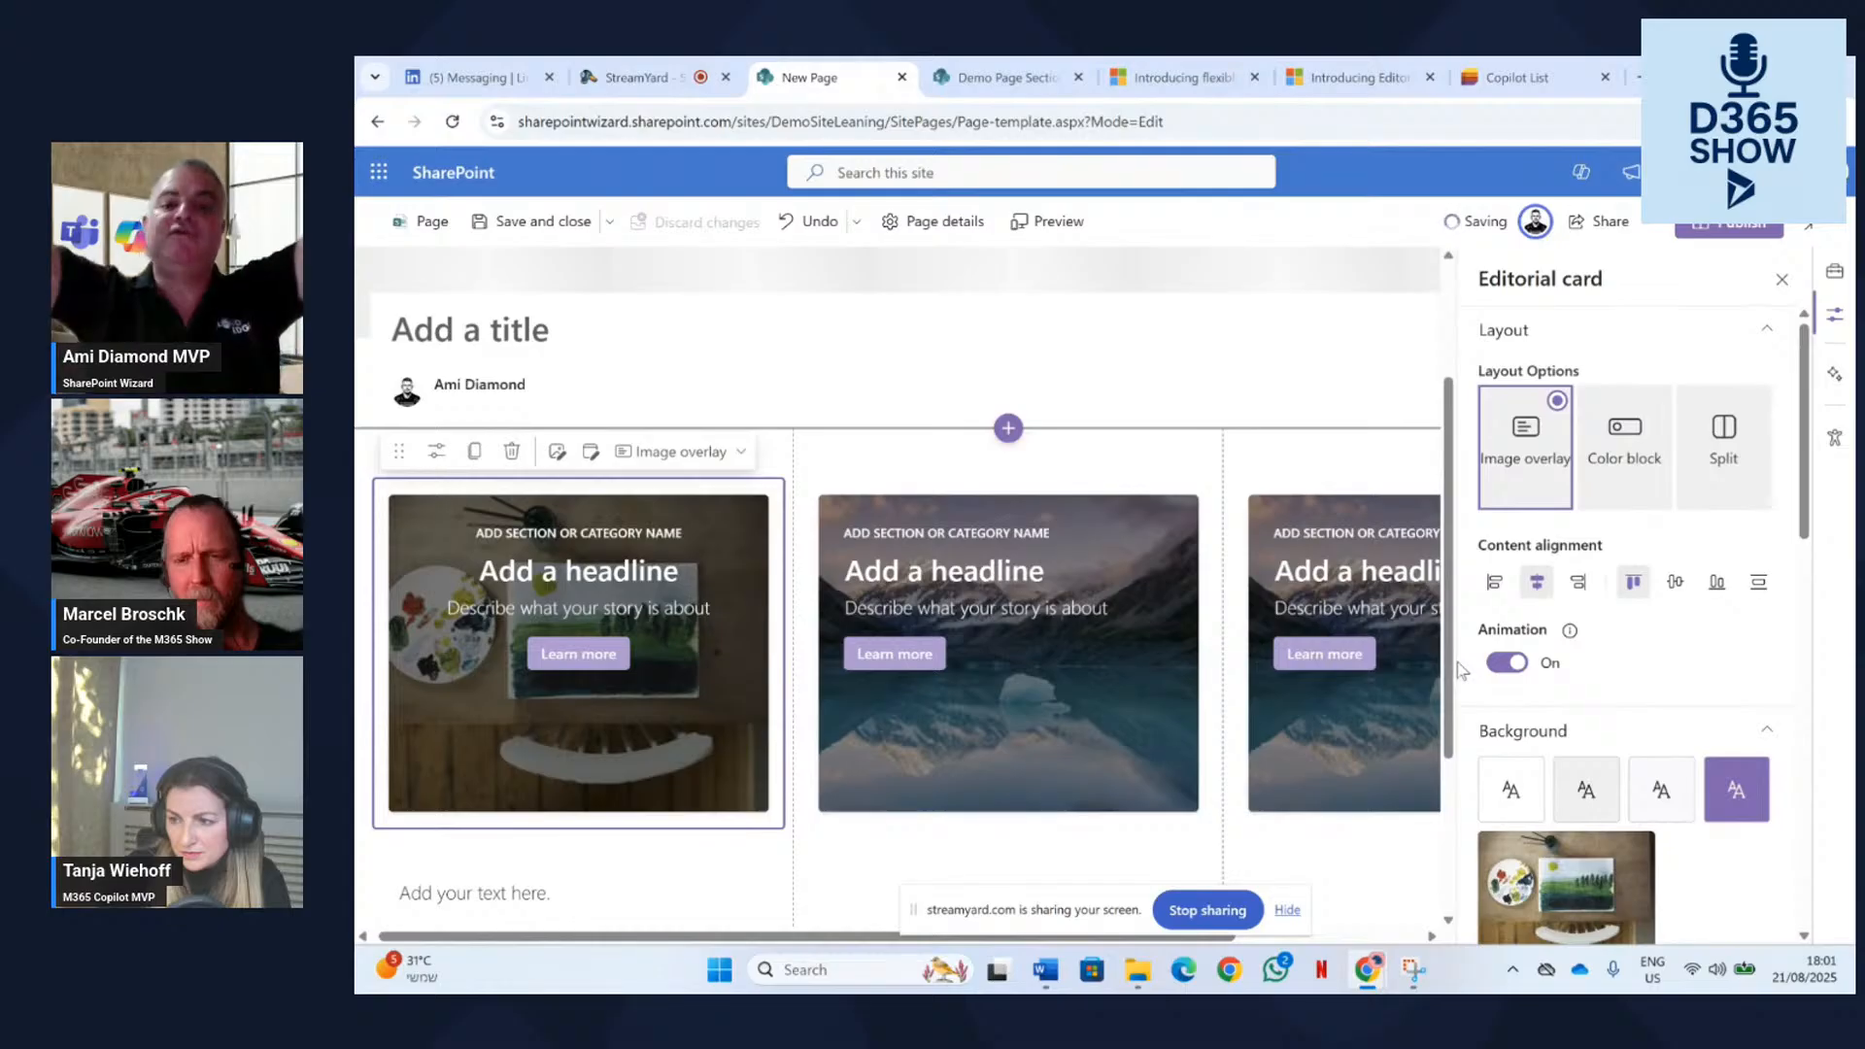
Try the different background color styles on the first card, ending on the light gray one without an image.
scroll(1614, 508, down, 1)
scroll(1614, 508, down, 2)
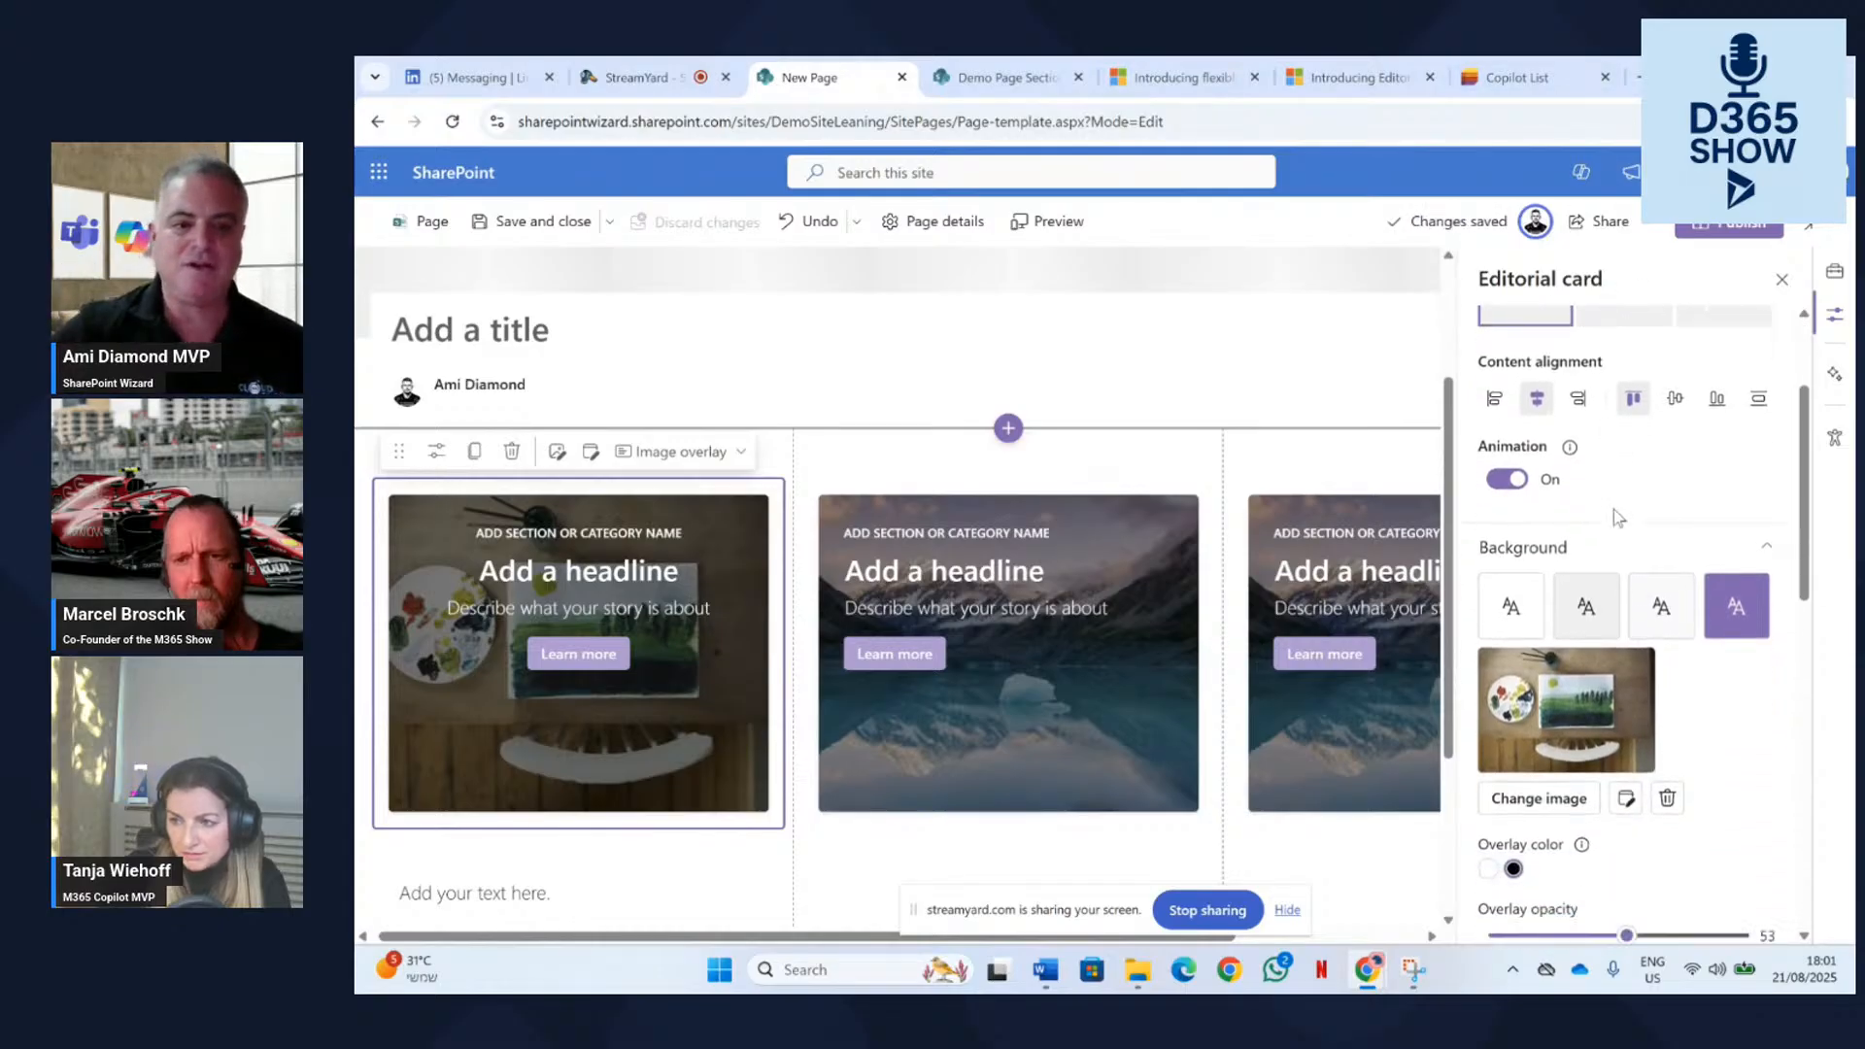
click(1659, 587)
click(1736, 581)
click(1660, 581)
click(1585, 581)
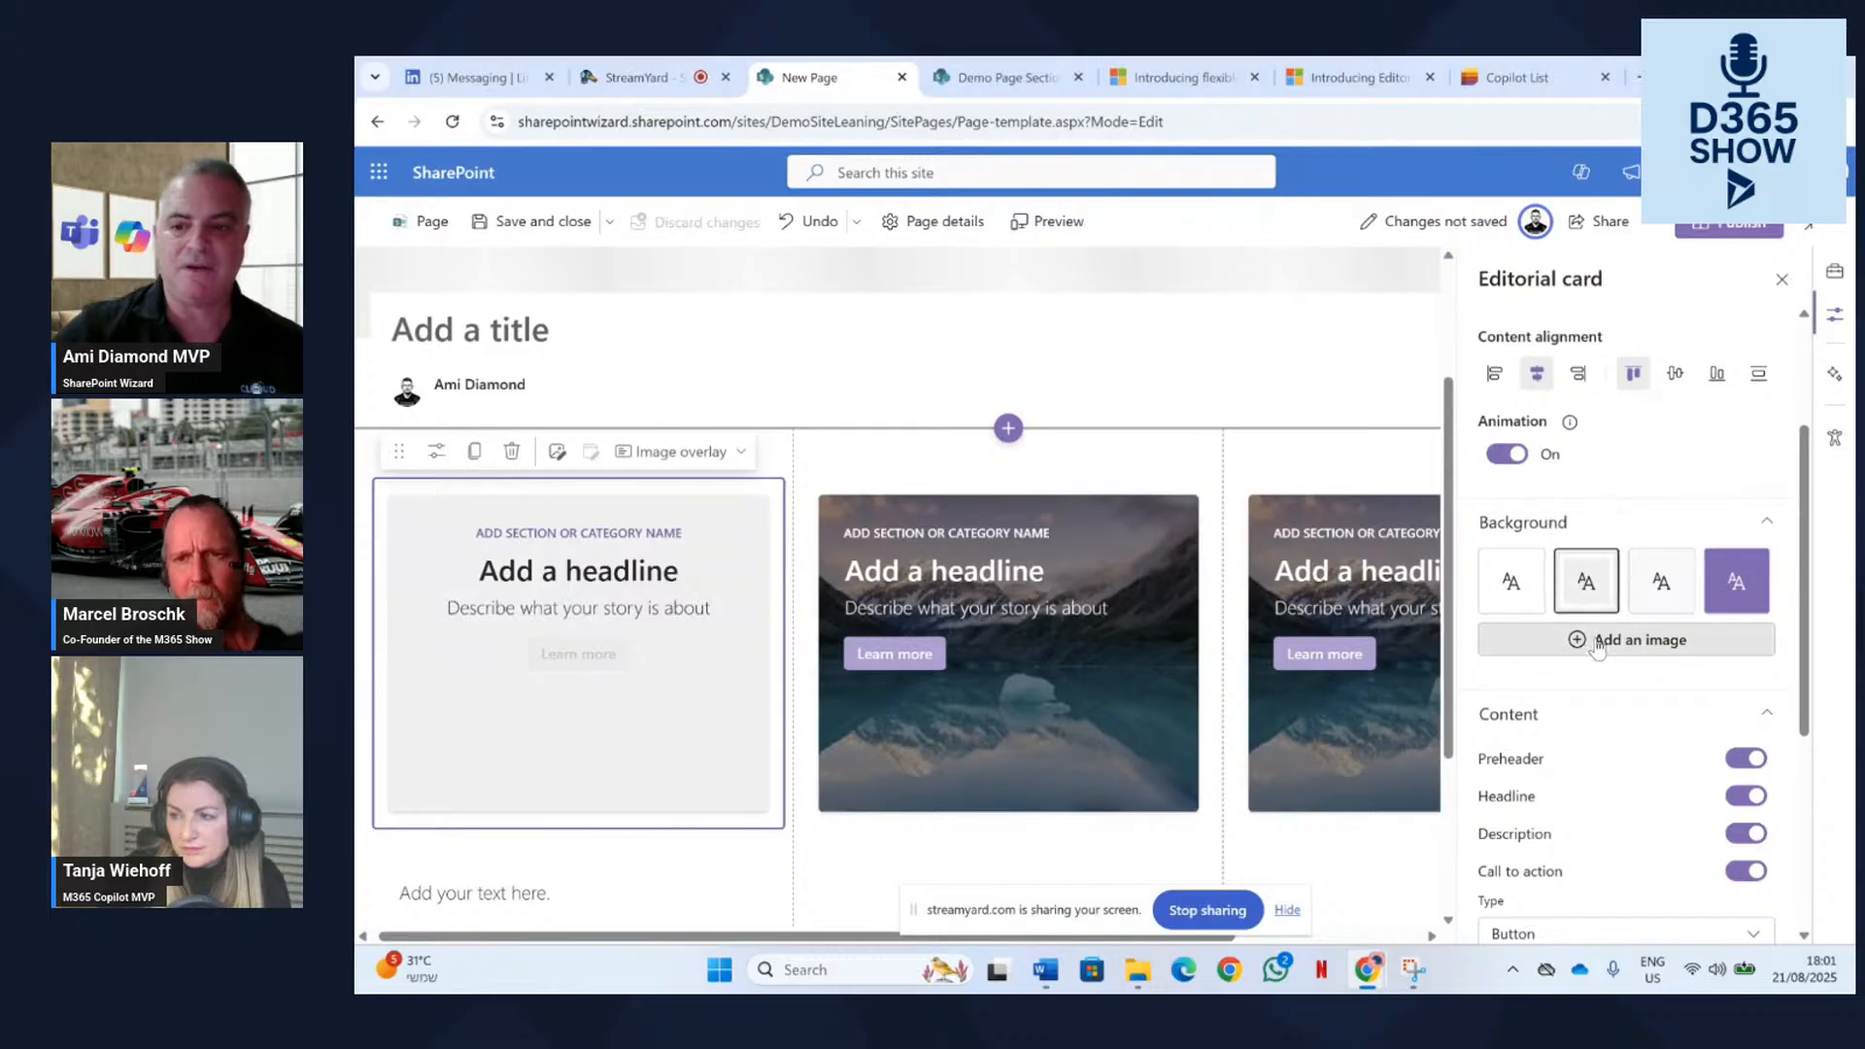
Add the stock photo of dark green leaves as the first card's background image.
click(1598, 643)
click(622, 372)
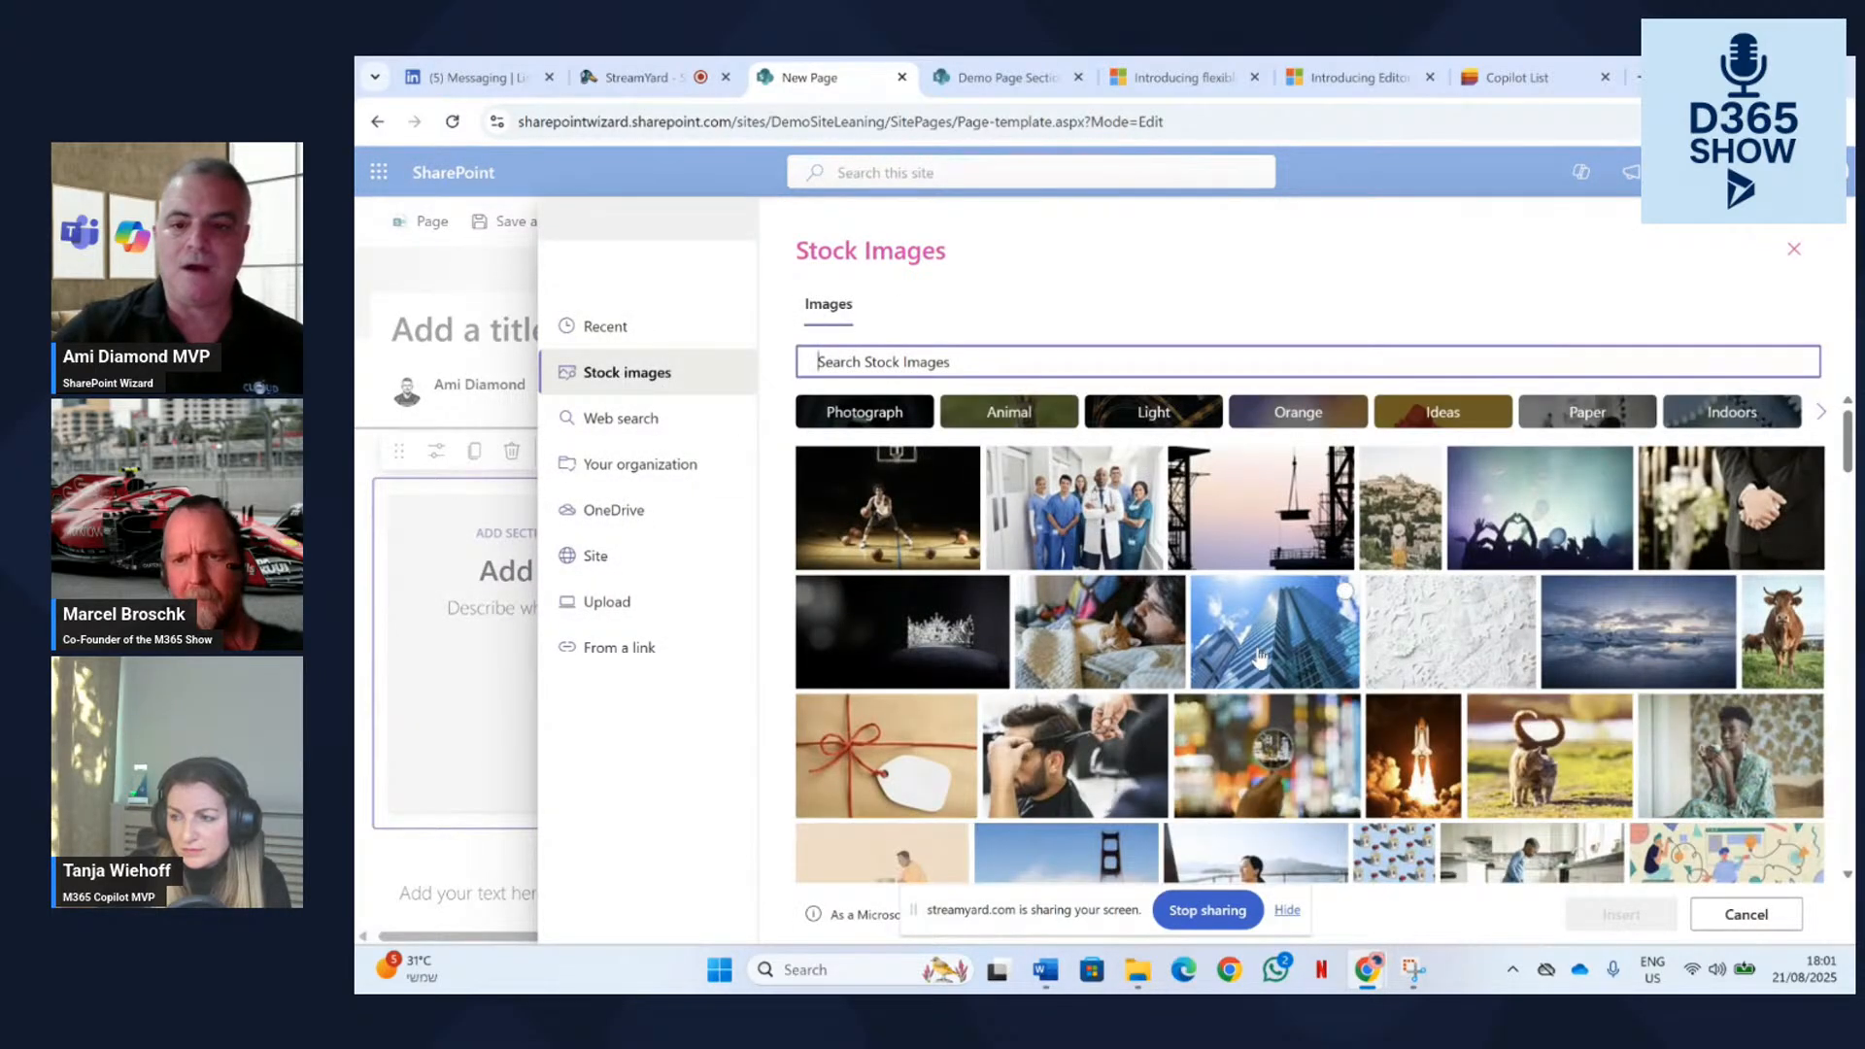
scroll(1114, 735, down, 5)
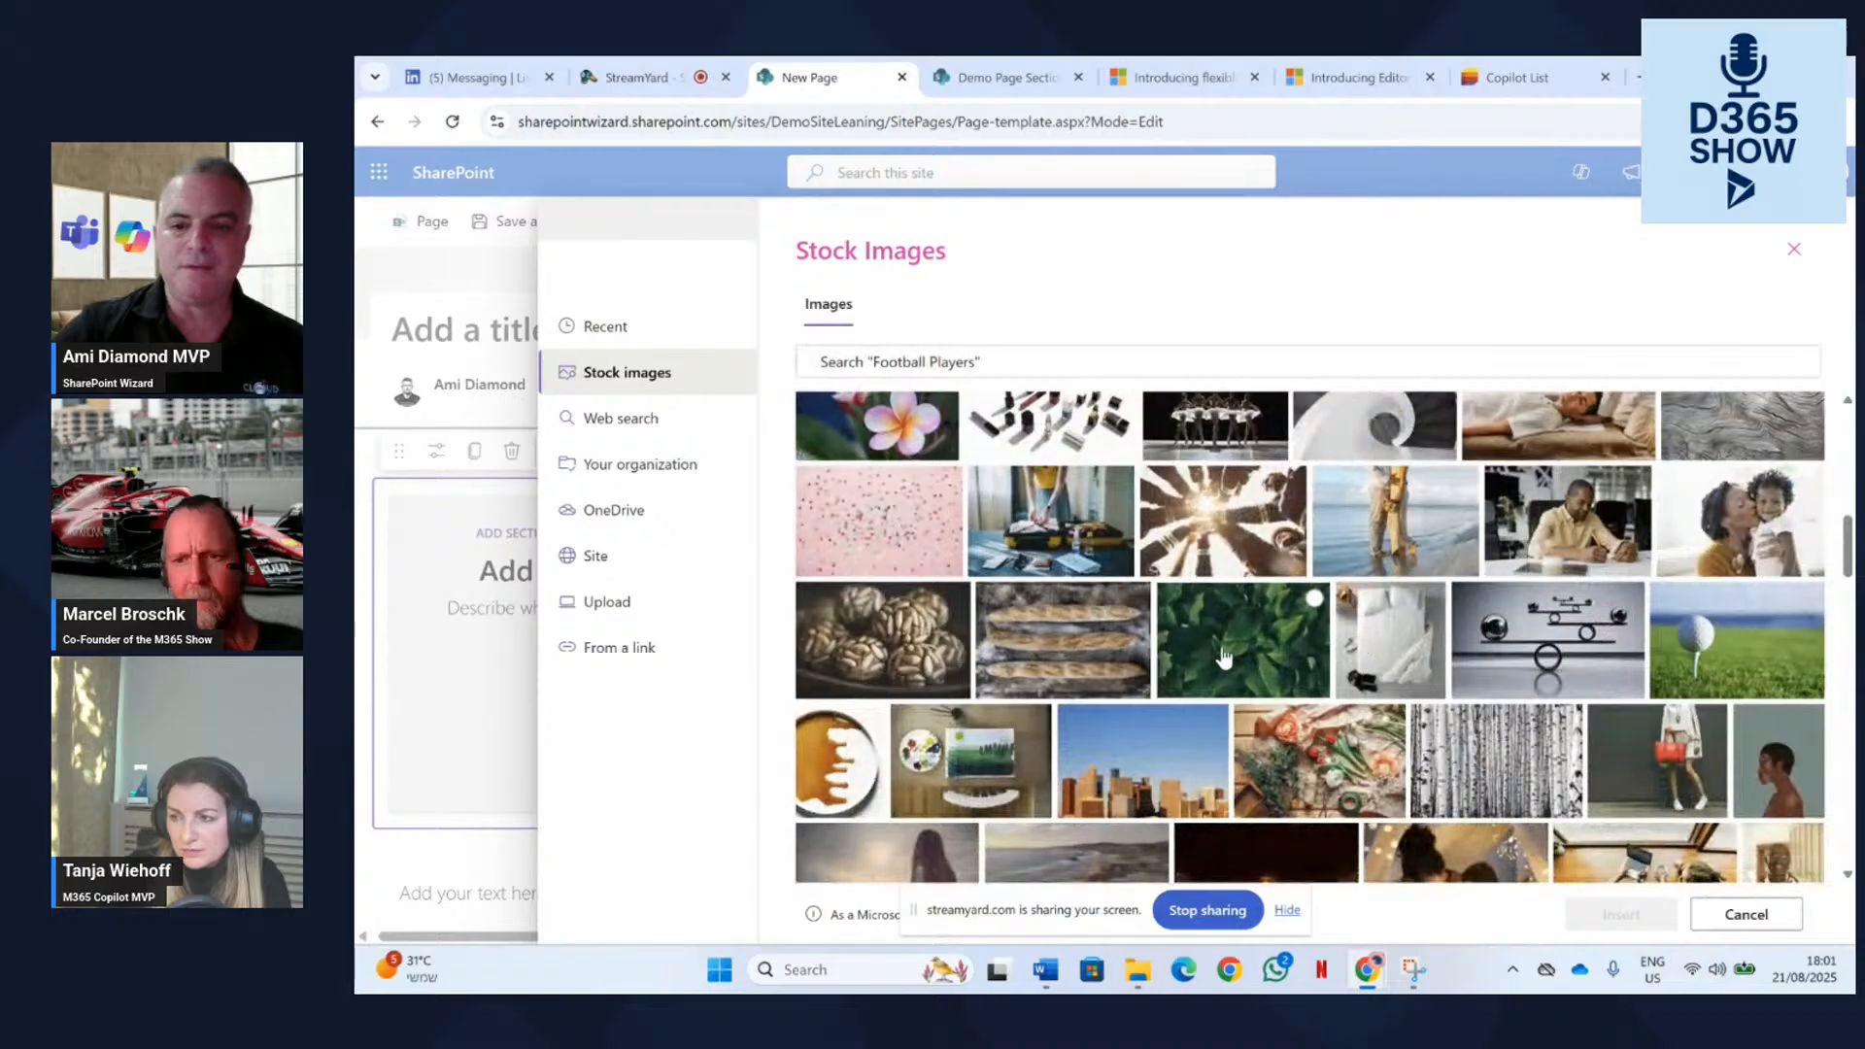
click(1229, 662)
click(1620, 914)
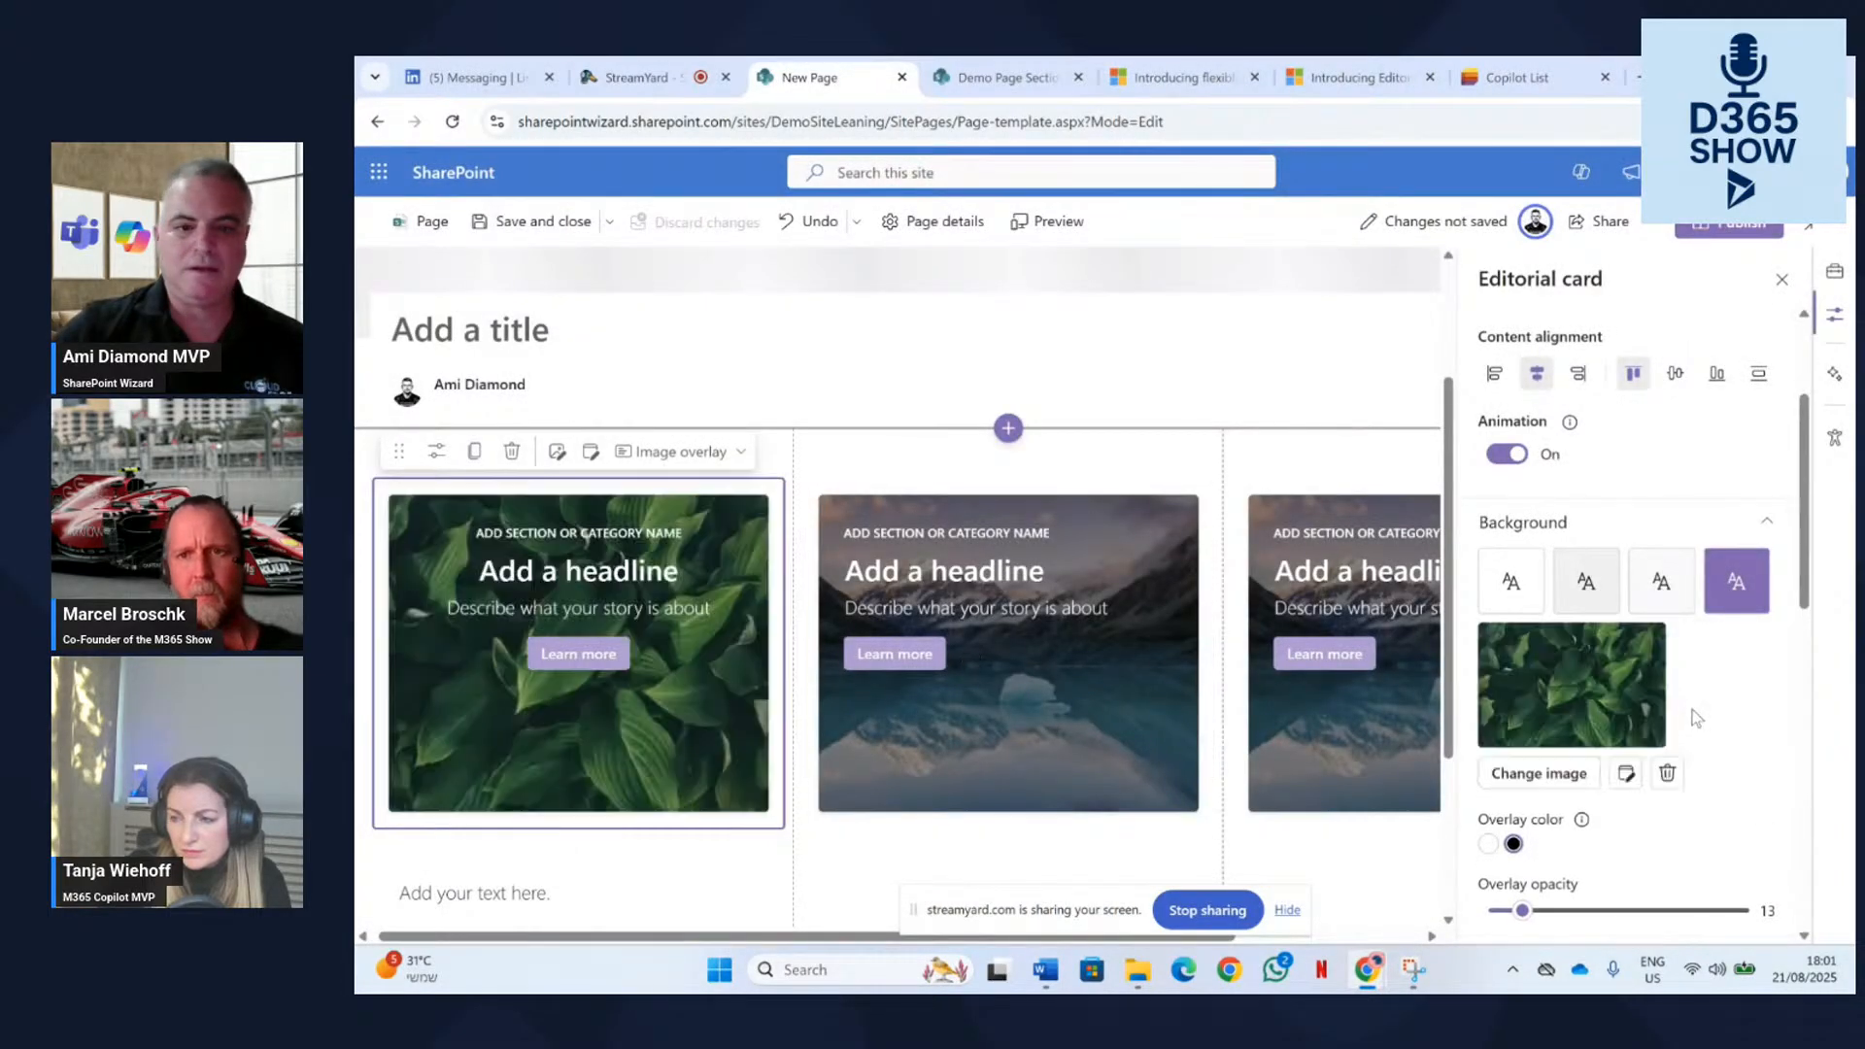
Change the first card's headline to "Welcome to Eat" and move on to its description field.
click(570, 574)
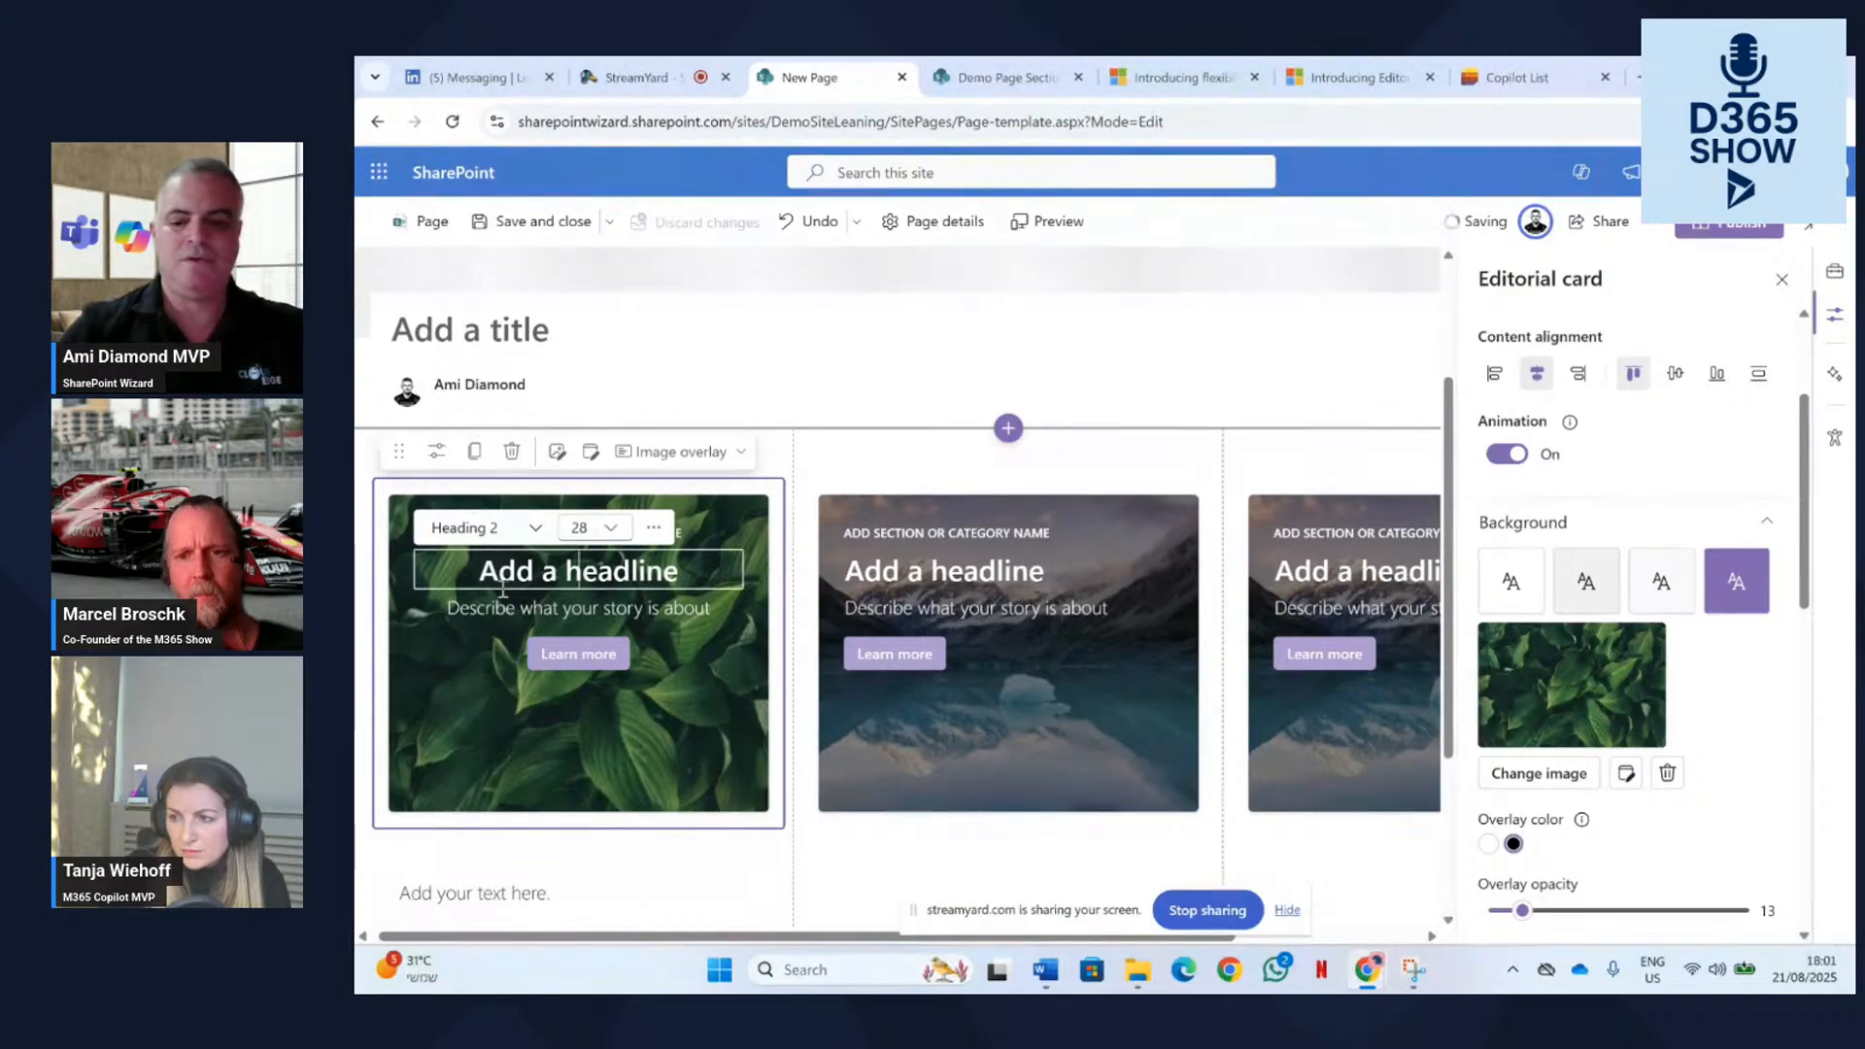
text(Welcome)
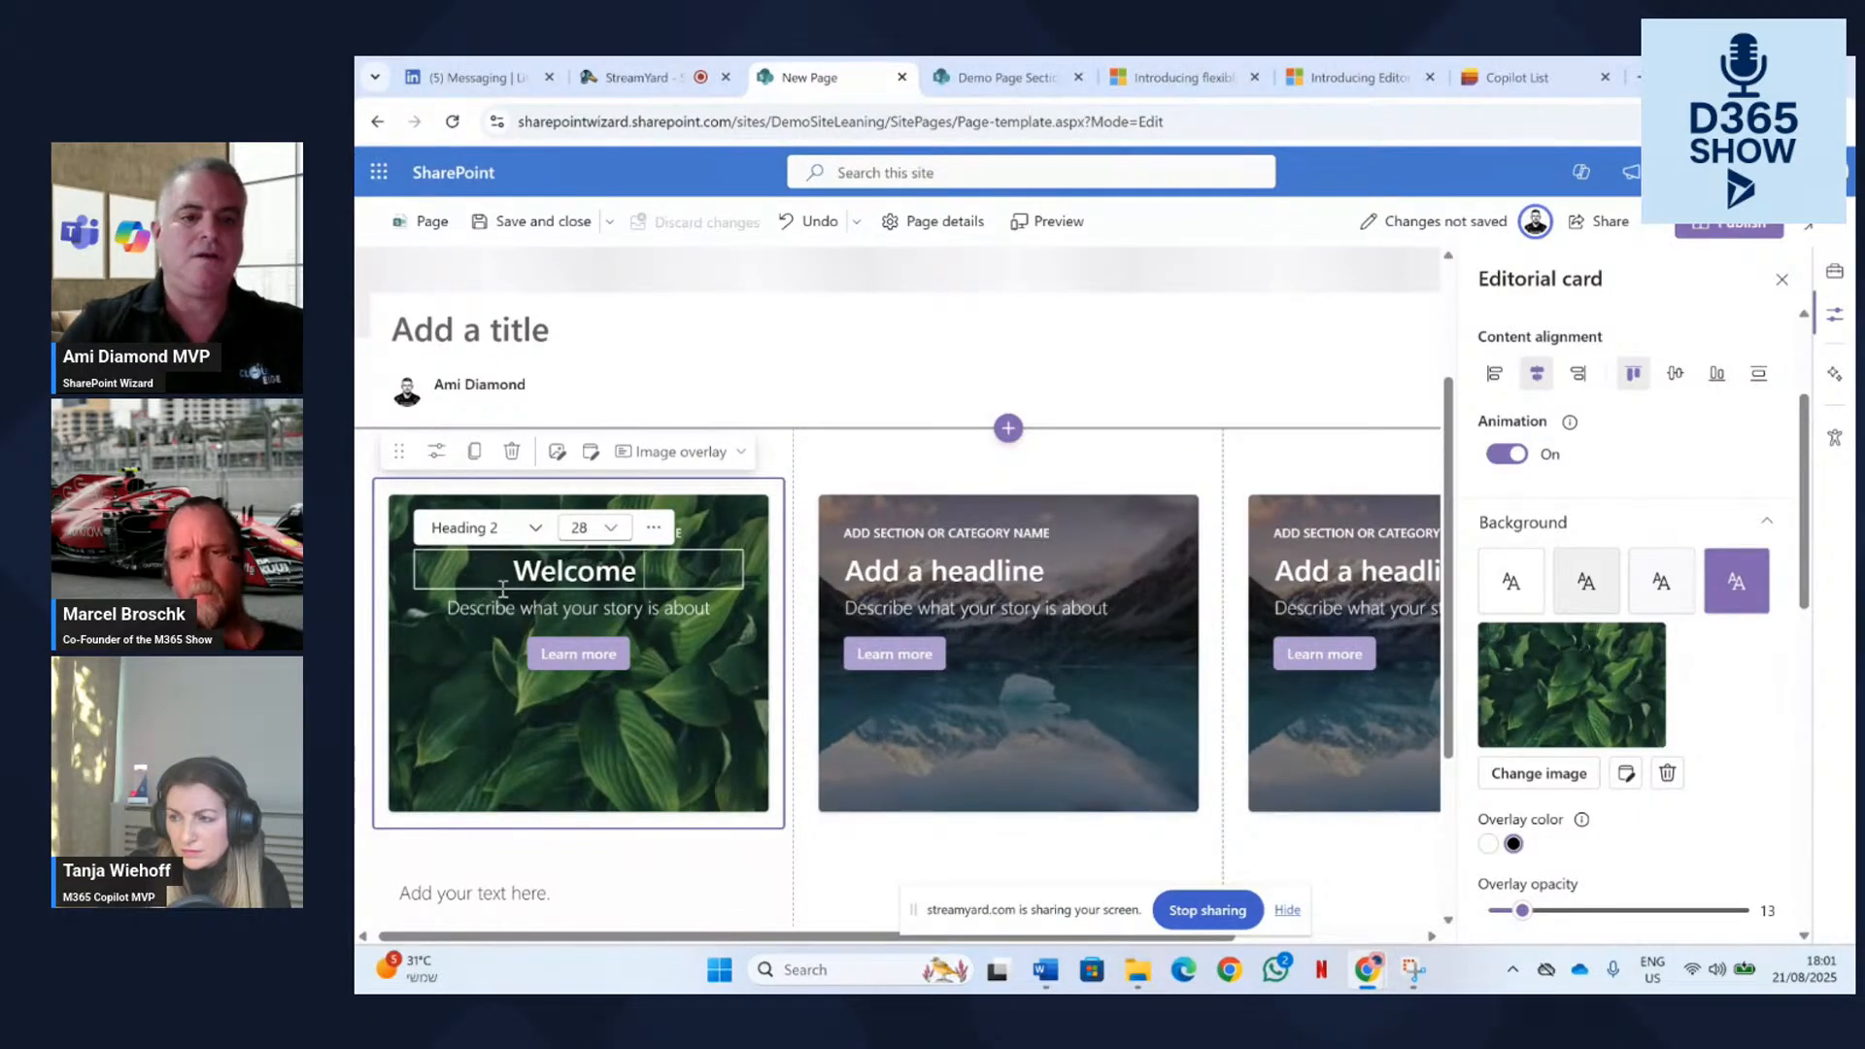
text( to Eat)
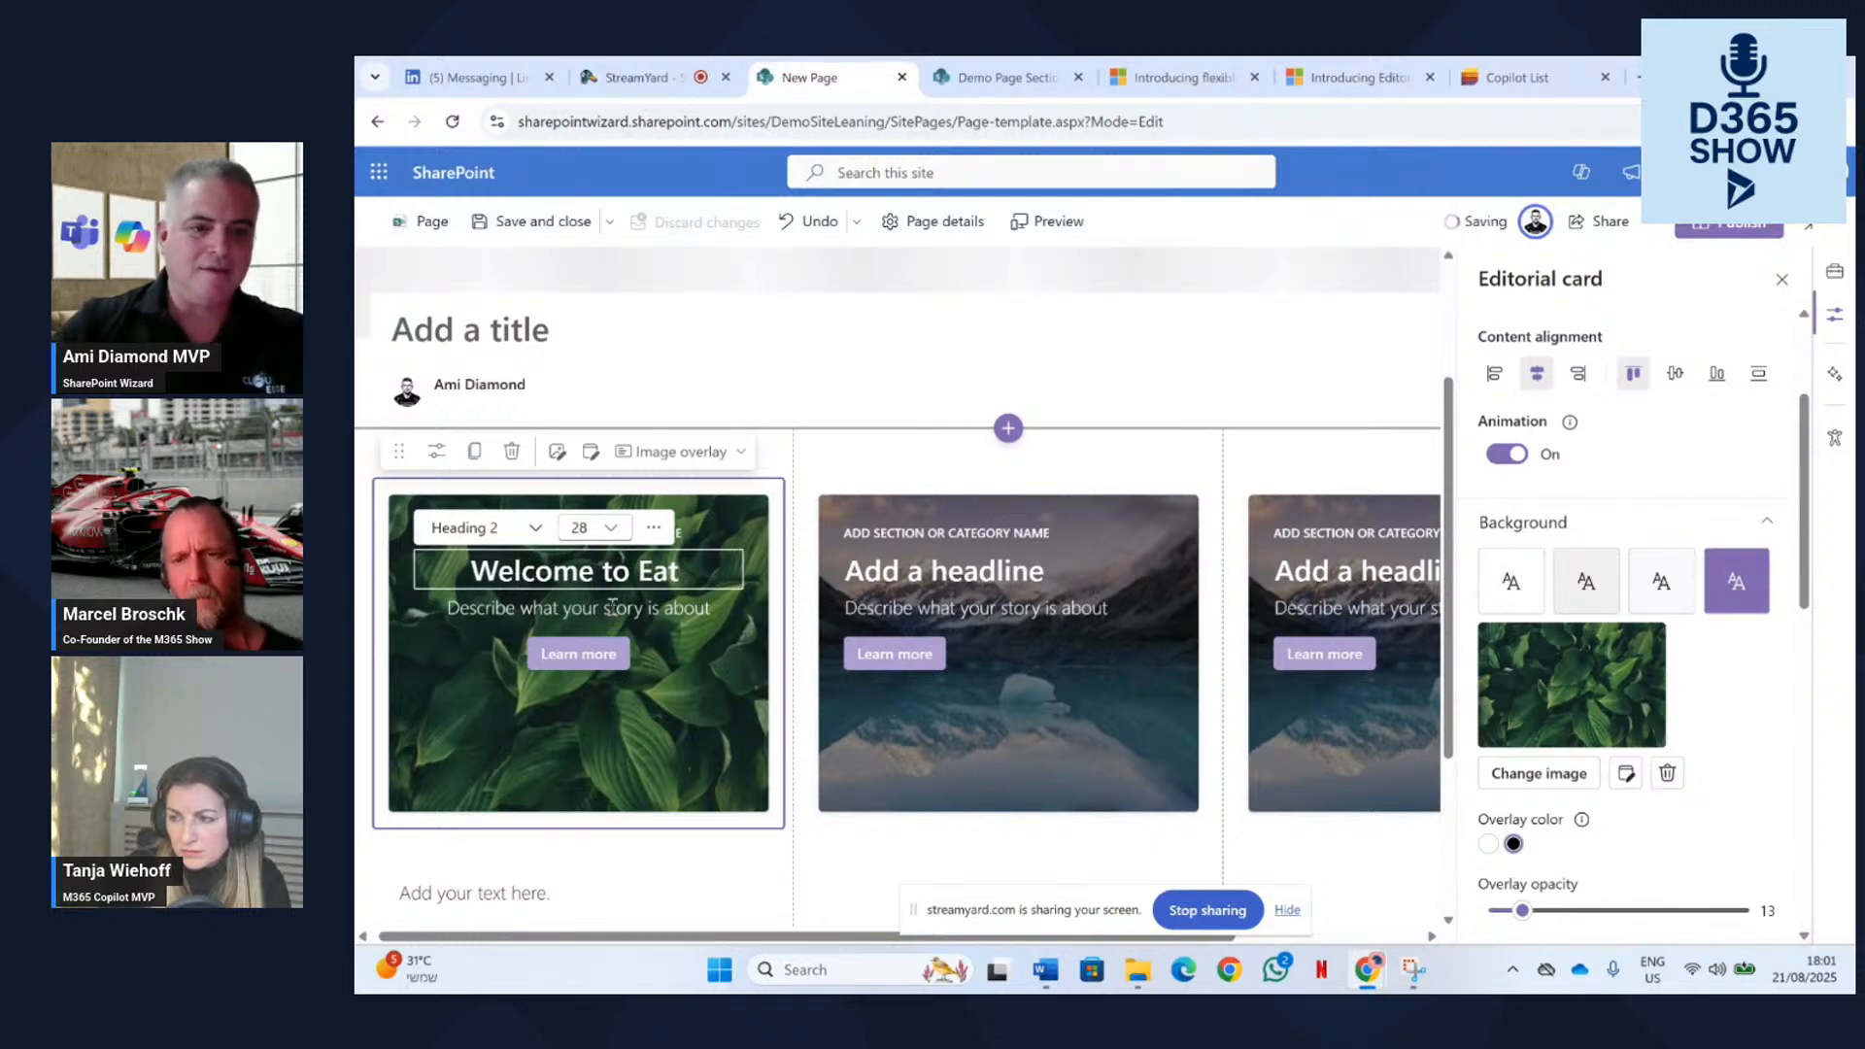
click(612, 606)
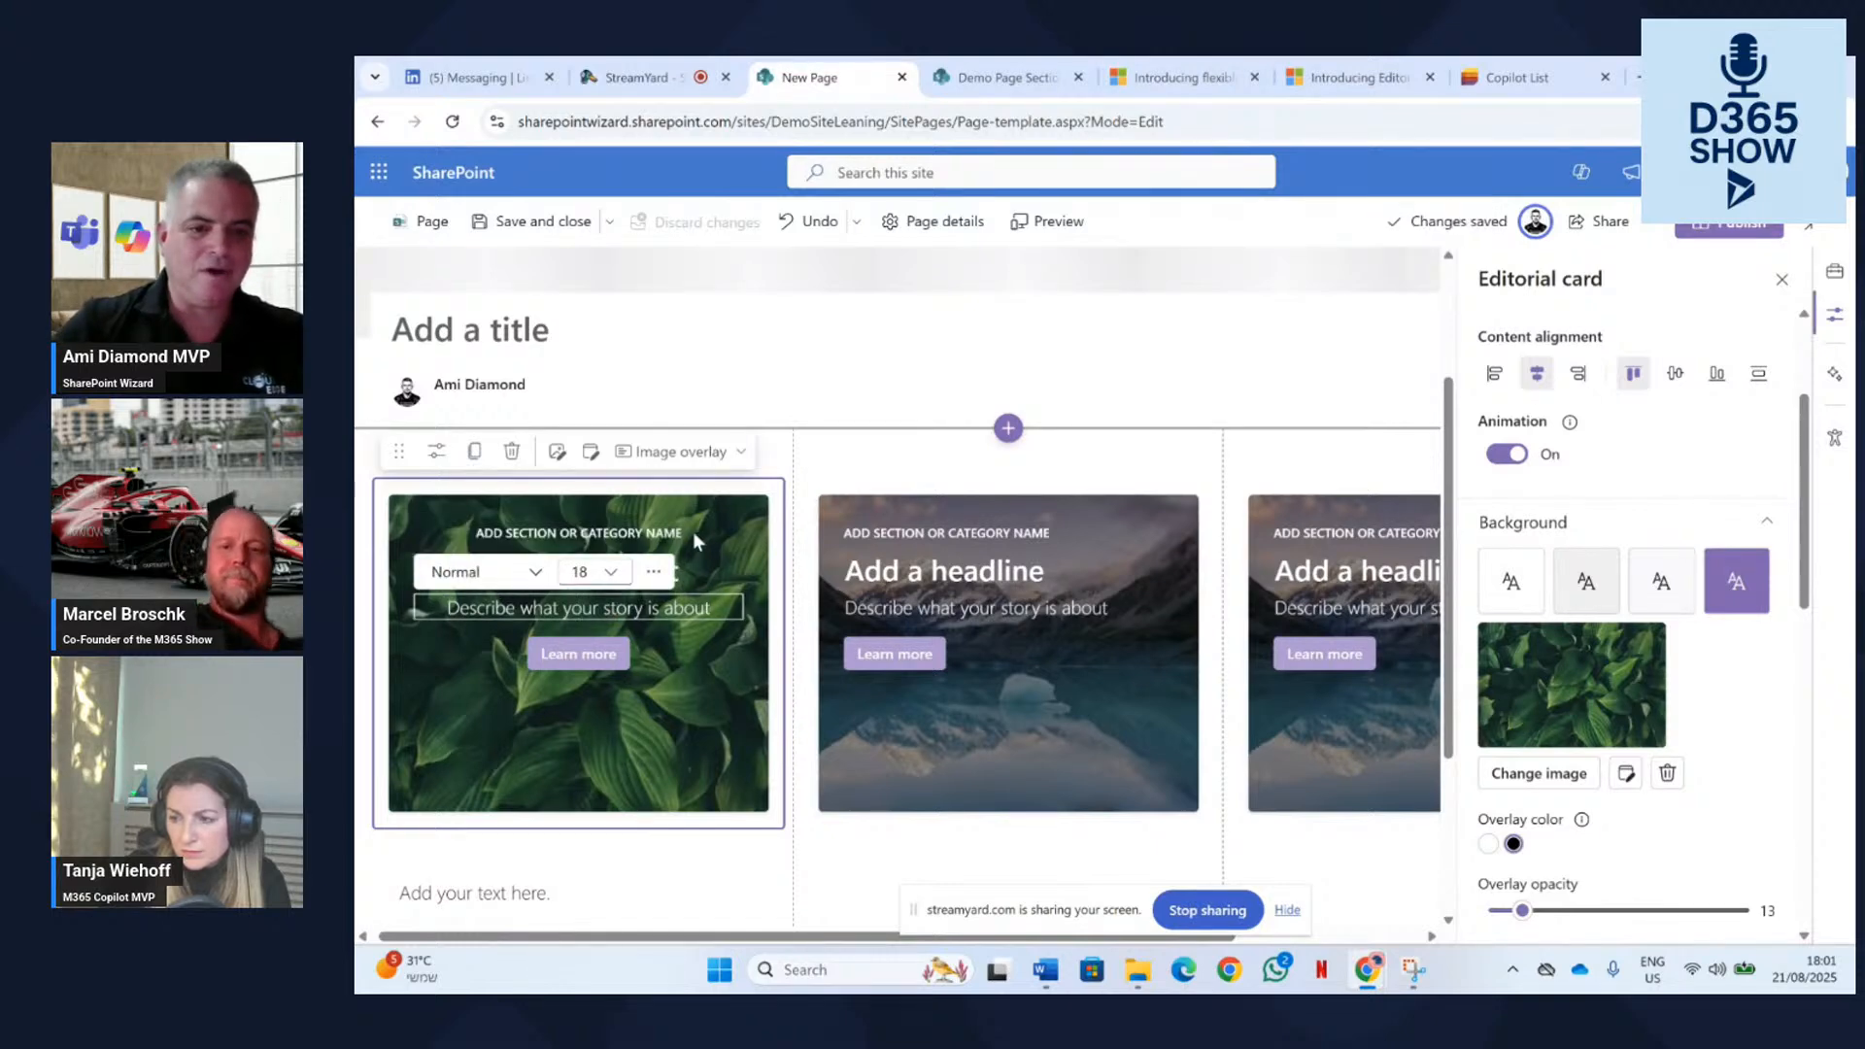
Look through the heading styles for the "Welcome to Eat" headline and set its font size to 68.
click(661, 570)
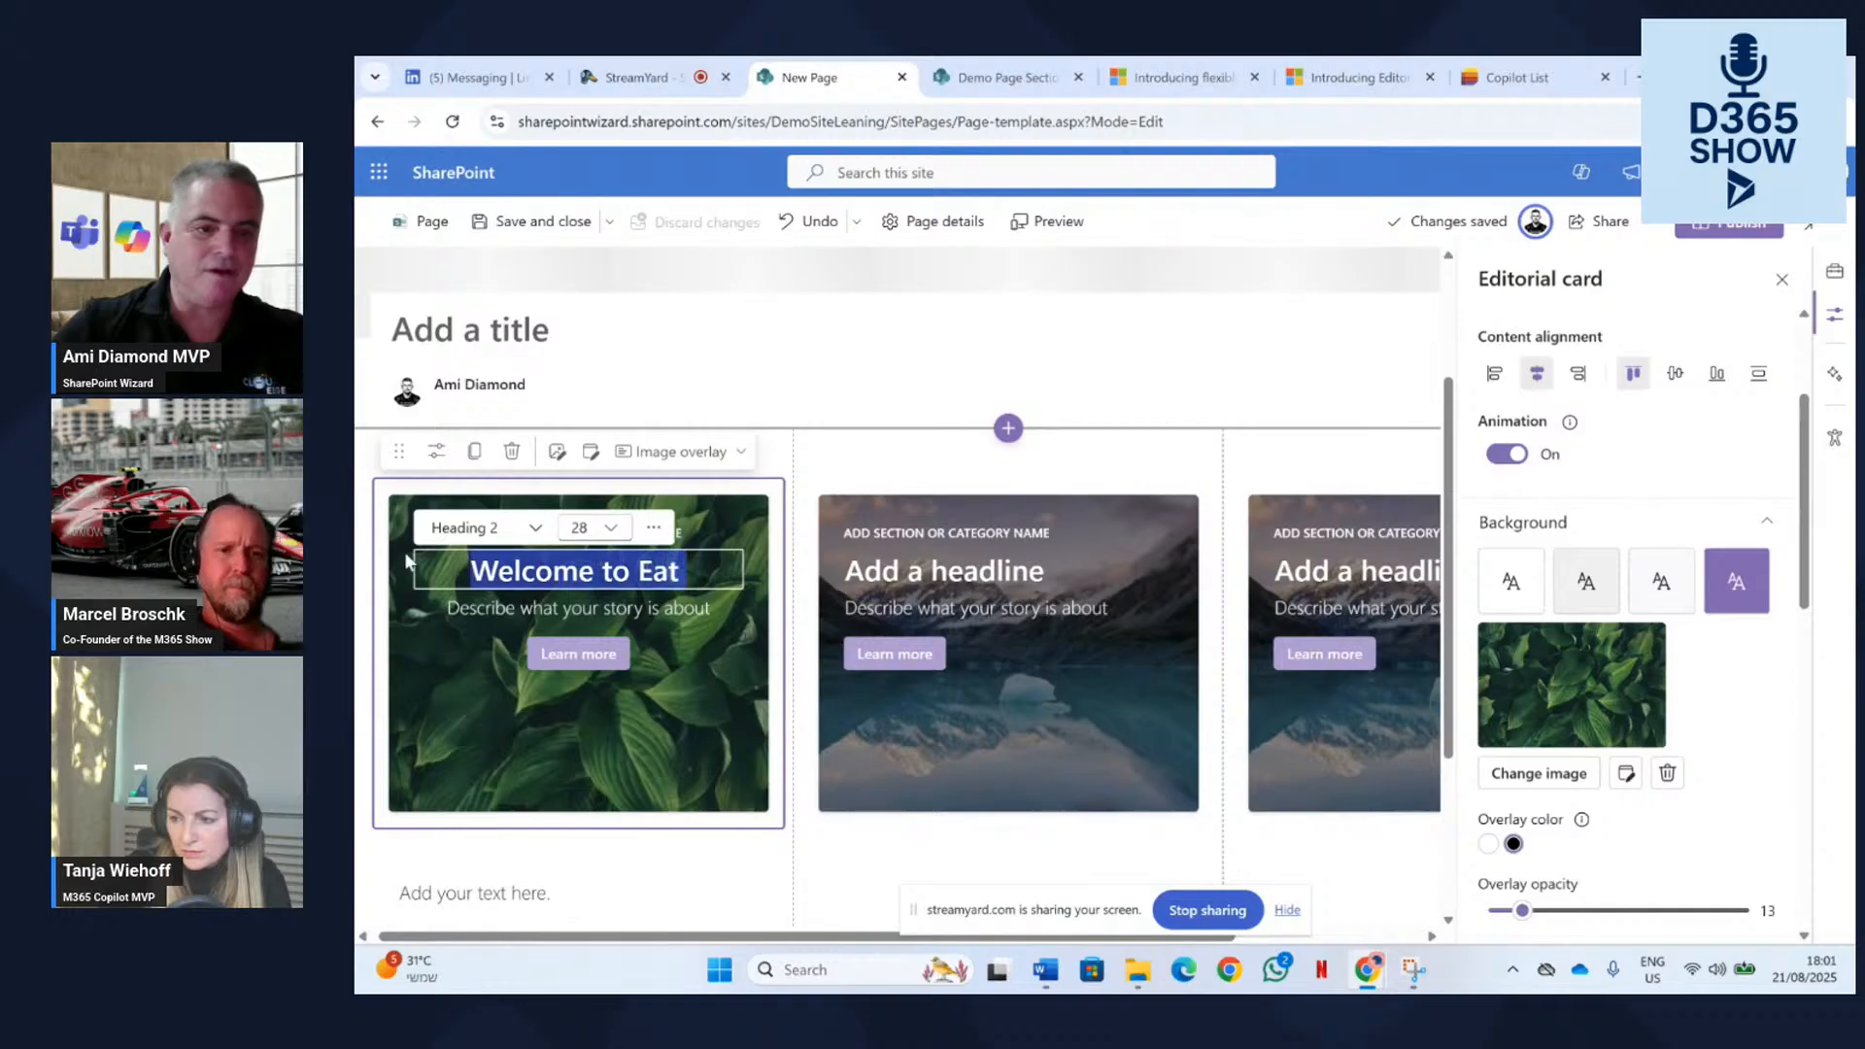
click(537, 527)
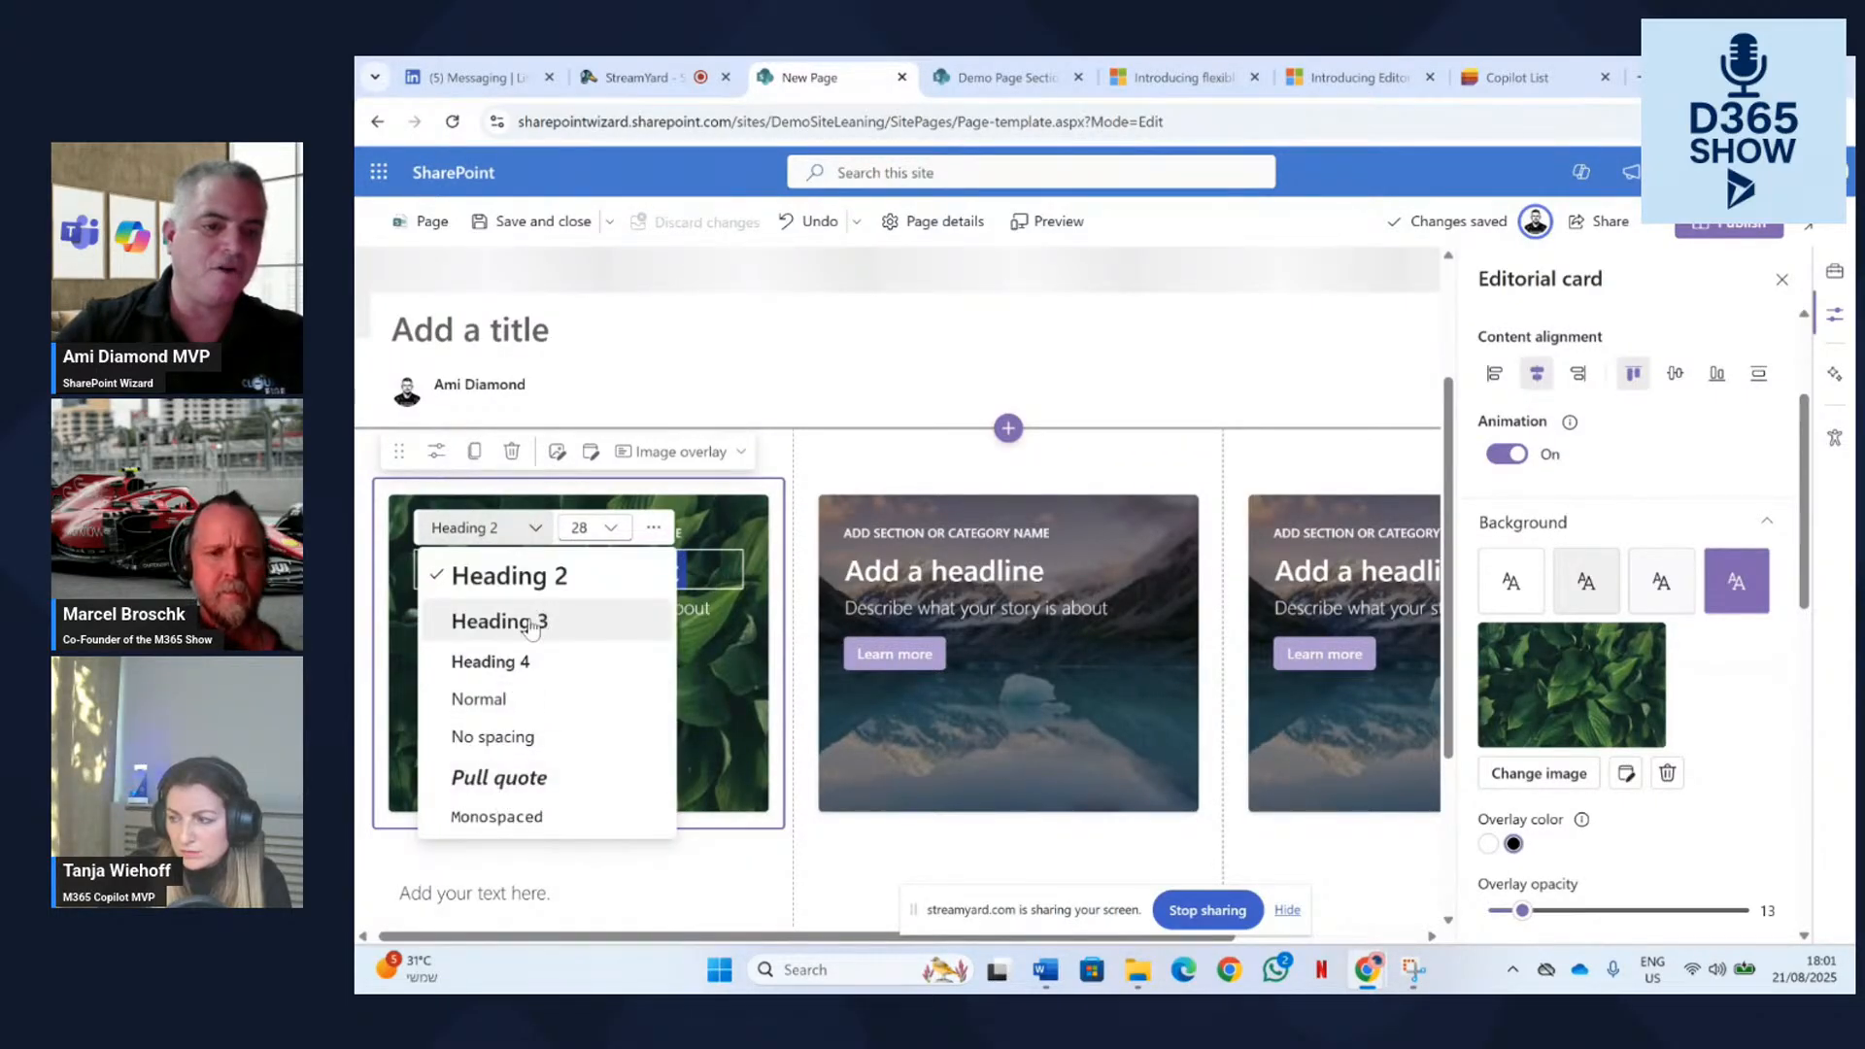
click(610, 527)
click(609, 527)
click(610, 527)
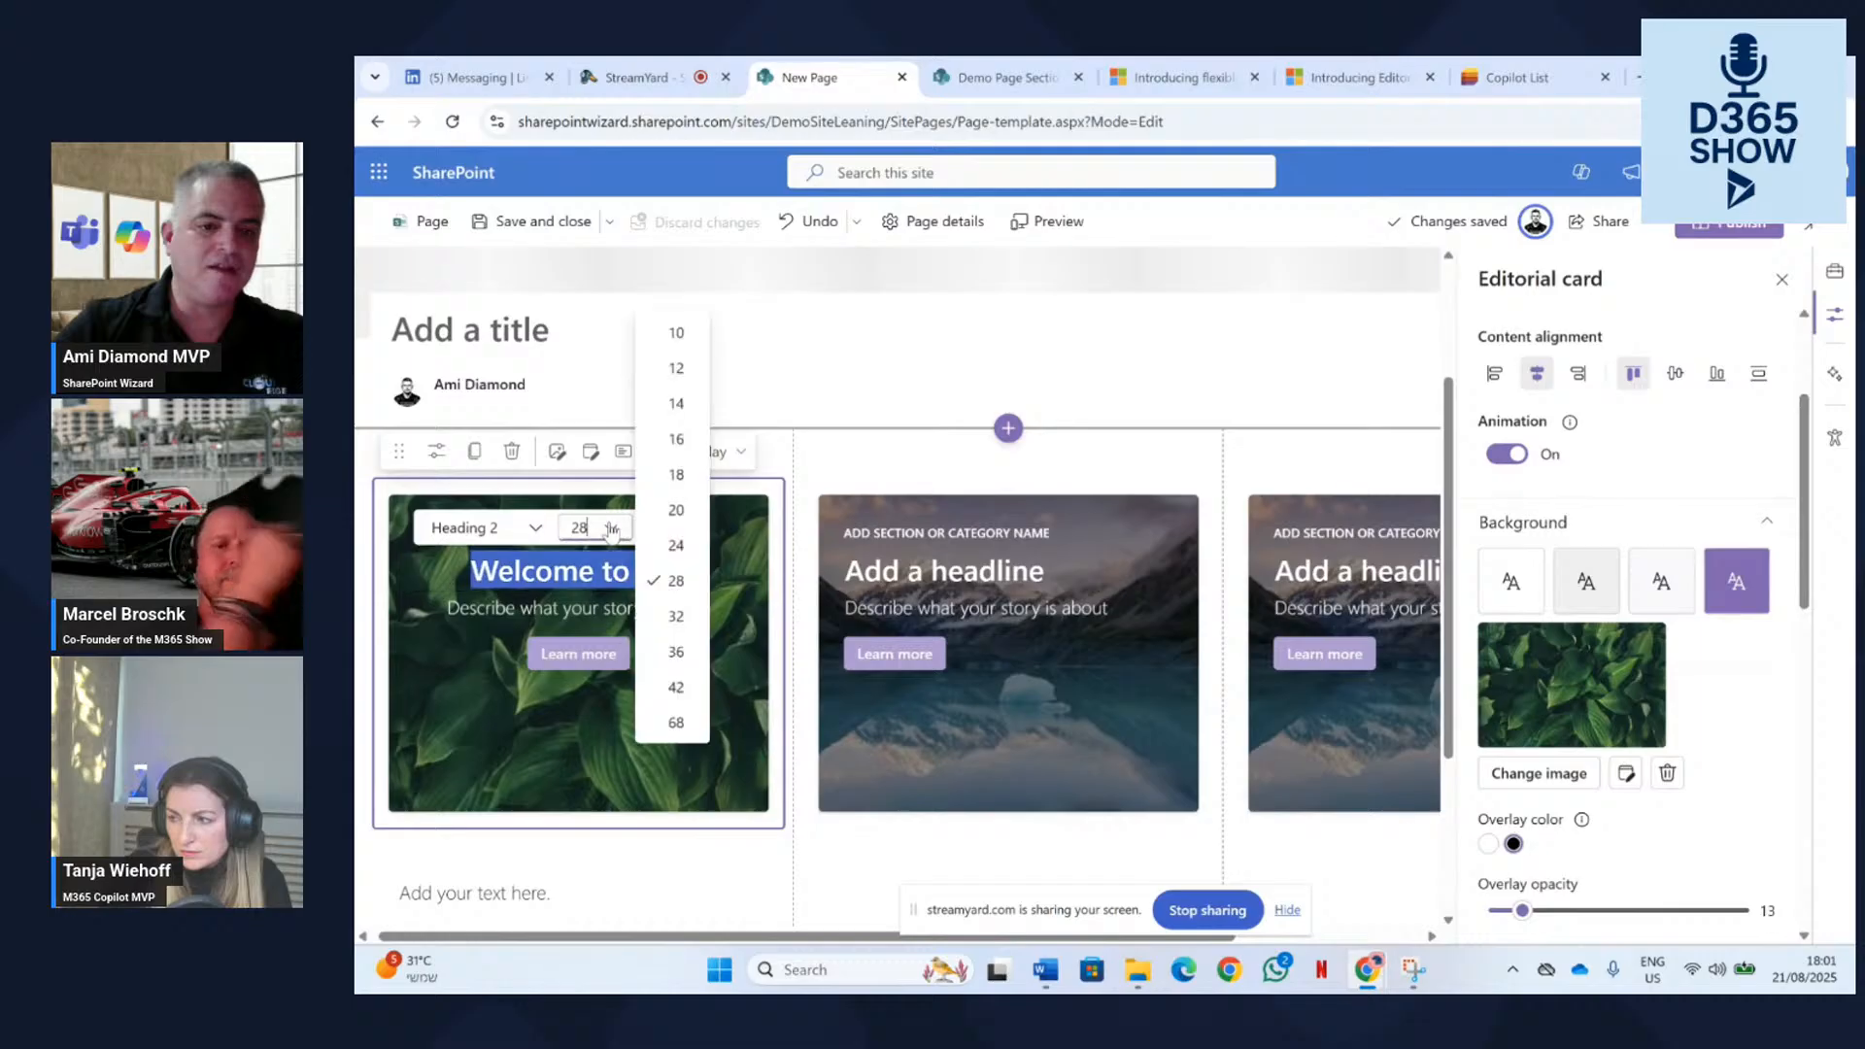
click(683, 719)
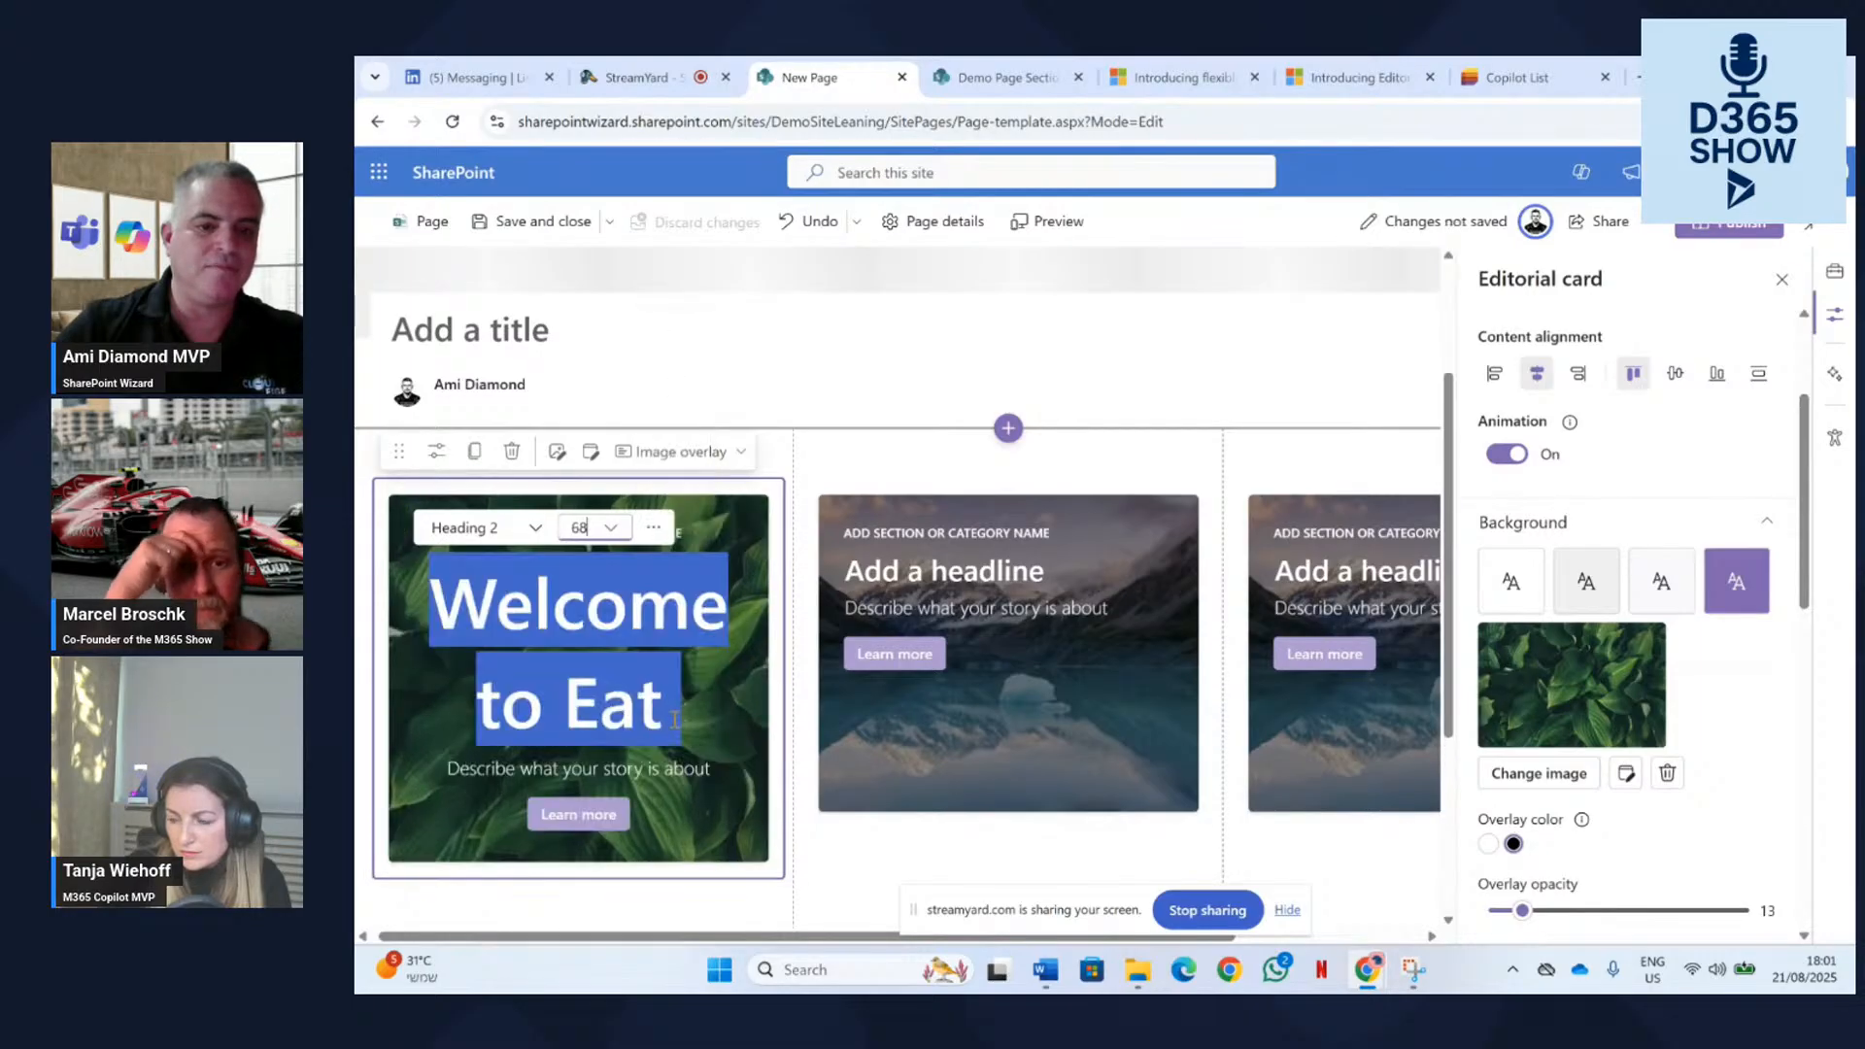
Look through the extra text formatting options for the first card's "Welcome to Eat" headline, such as font color and spacing.
scroll(615, 463, down, 1)
click(615, 463)
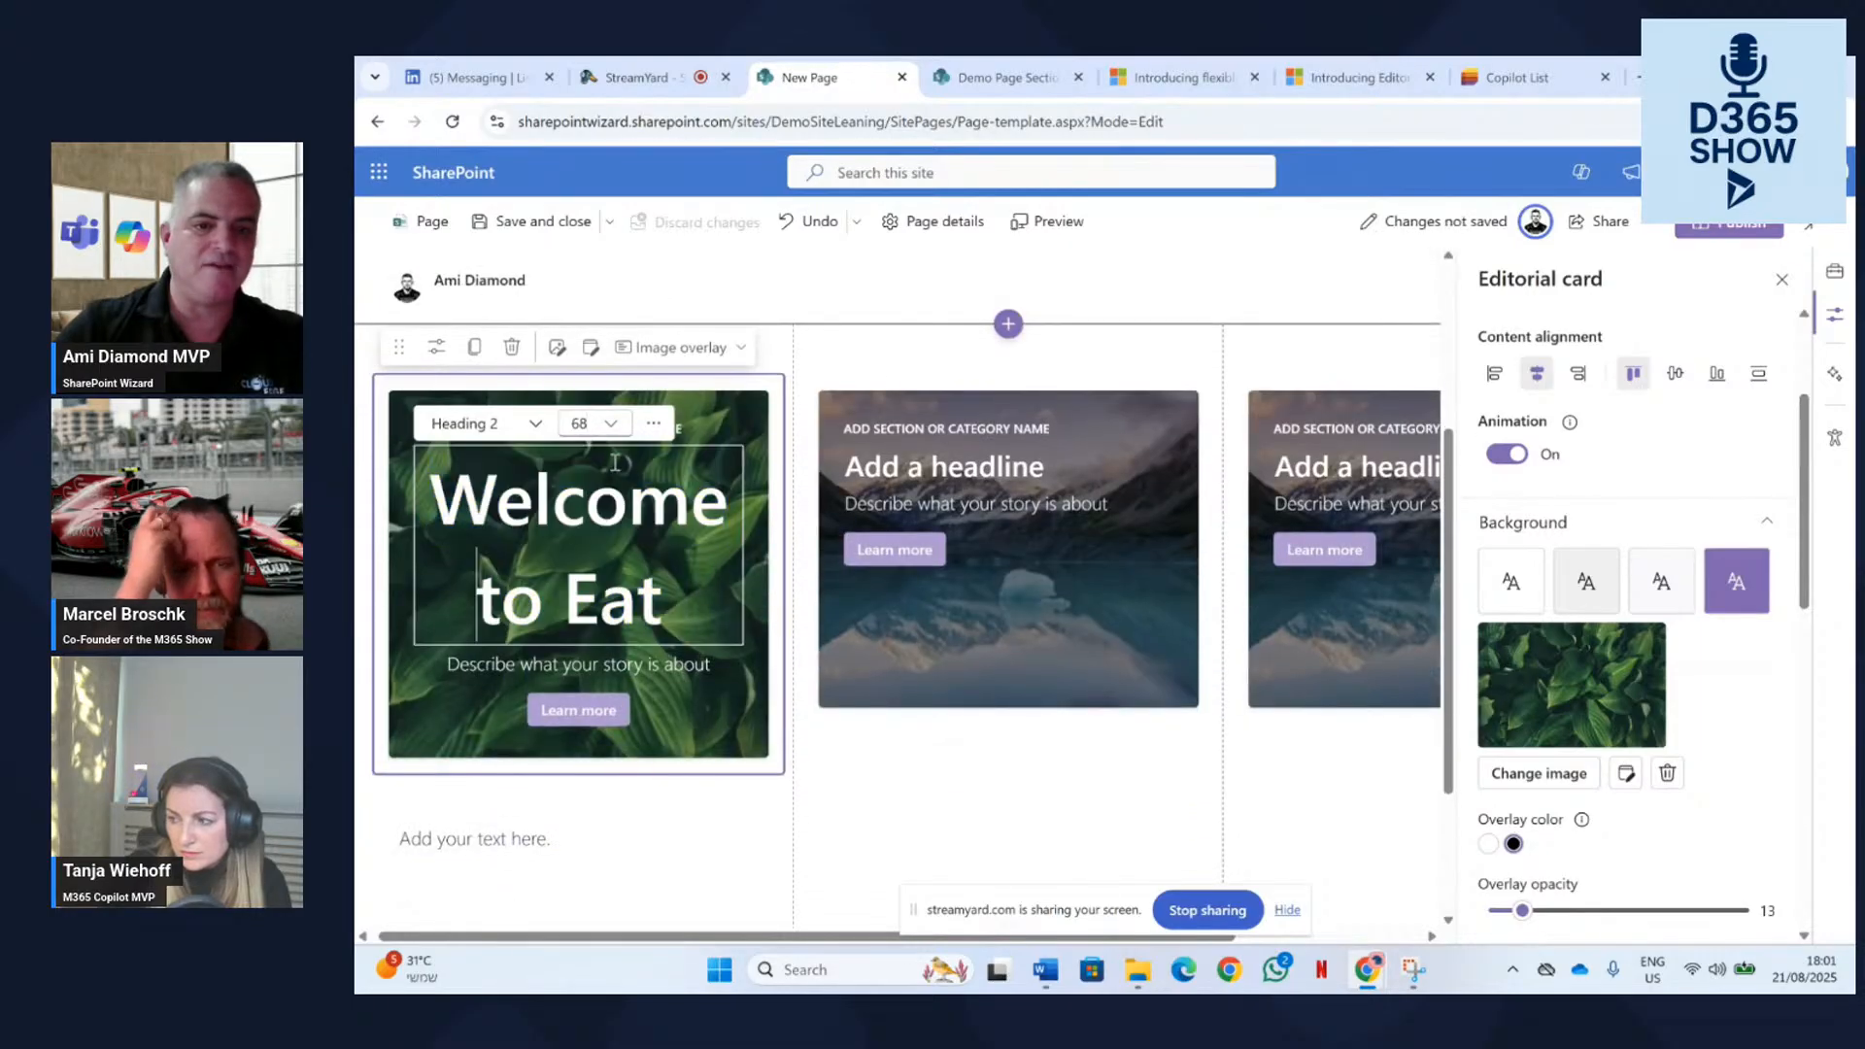
click(653, 422)
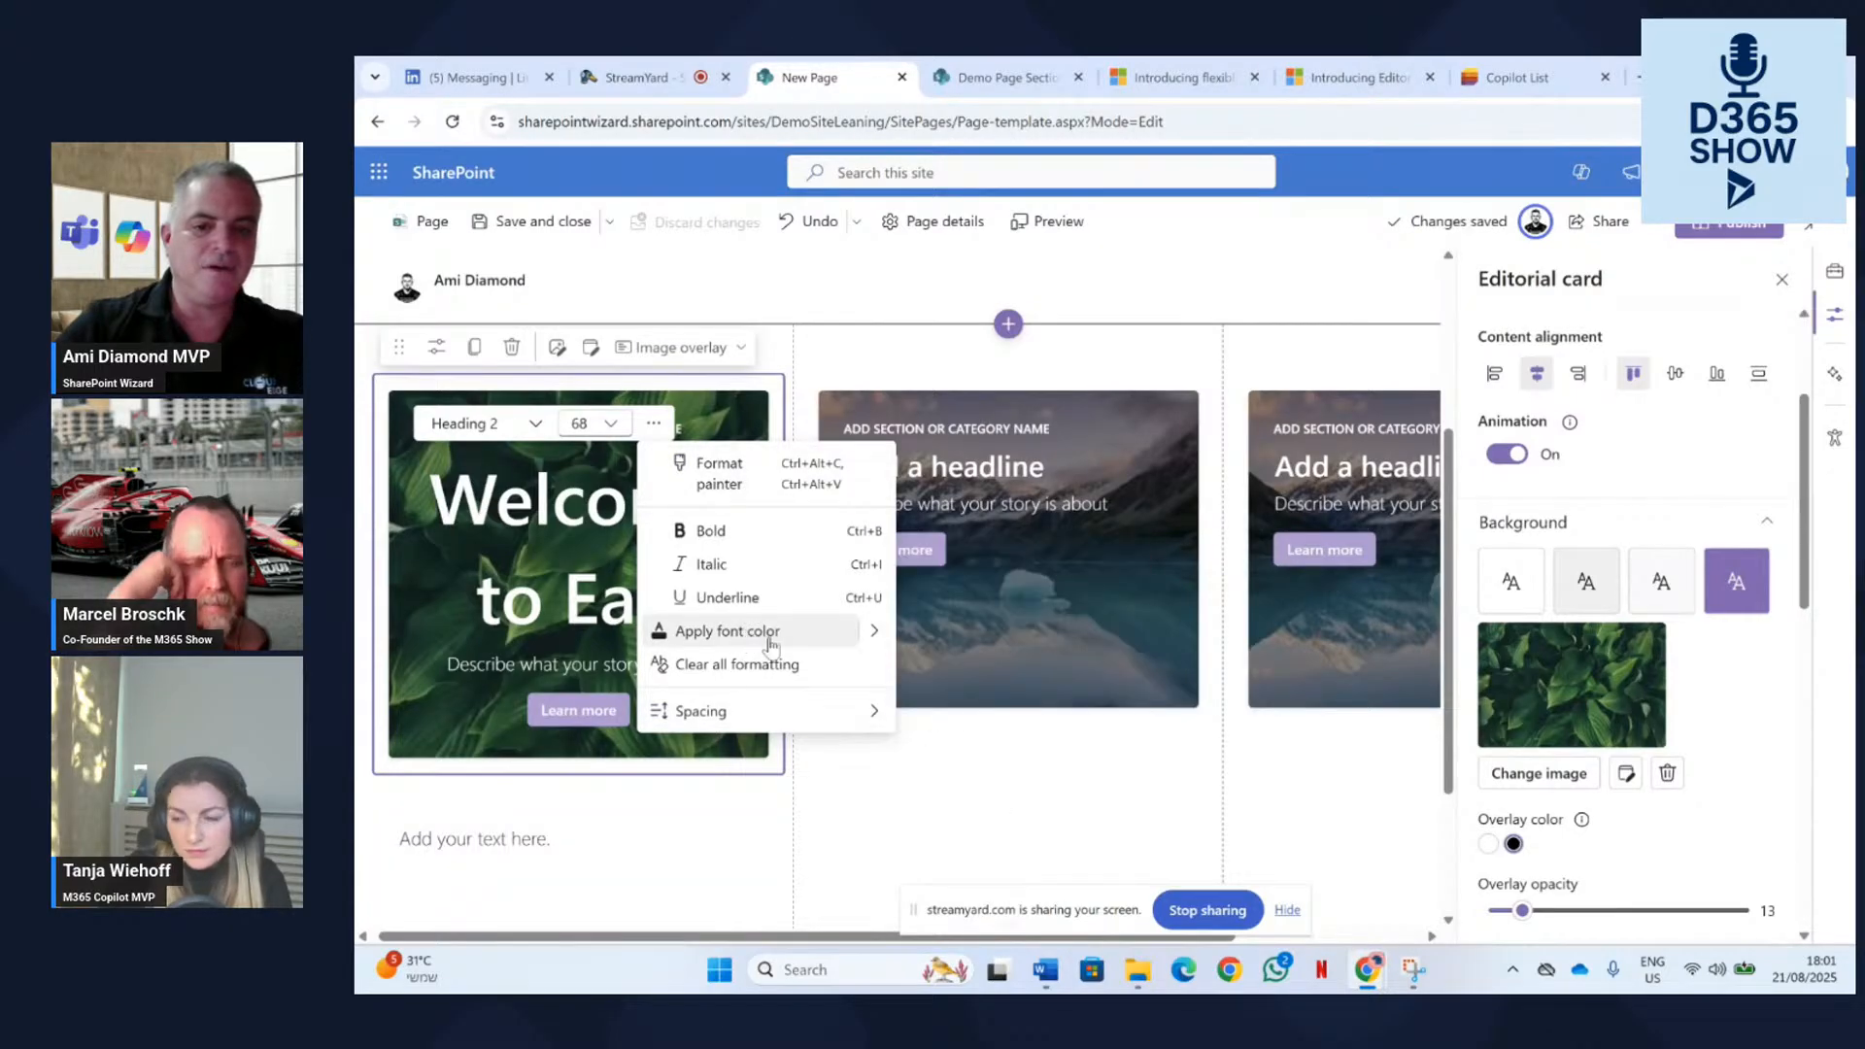
mouse_move(708, 712)
click(428, 573)
click(675, 706)
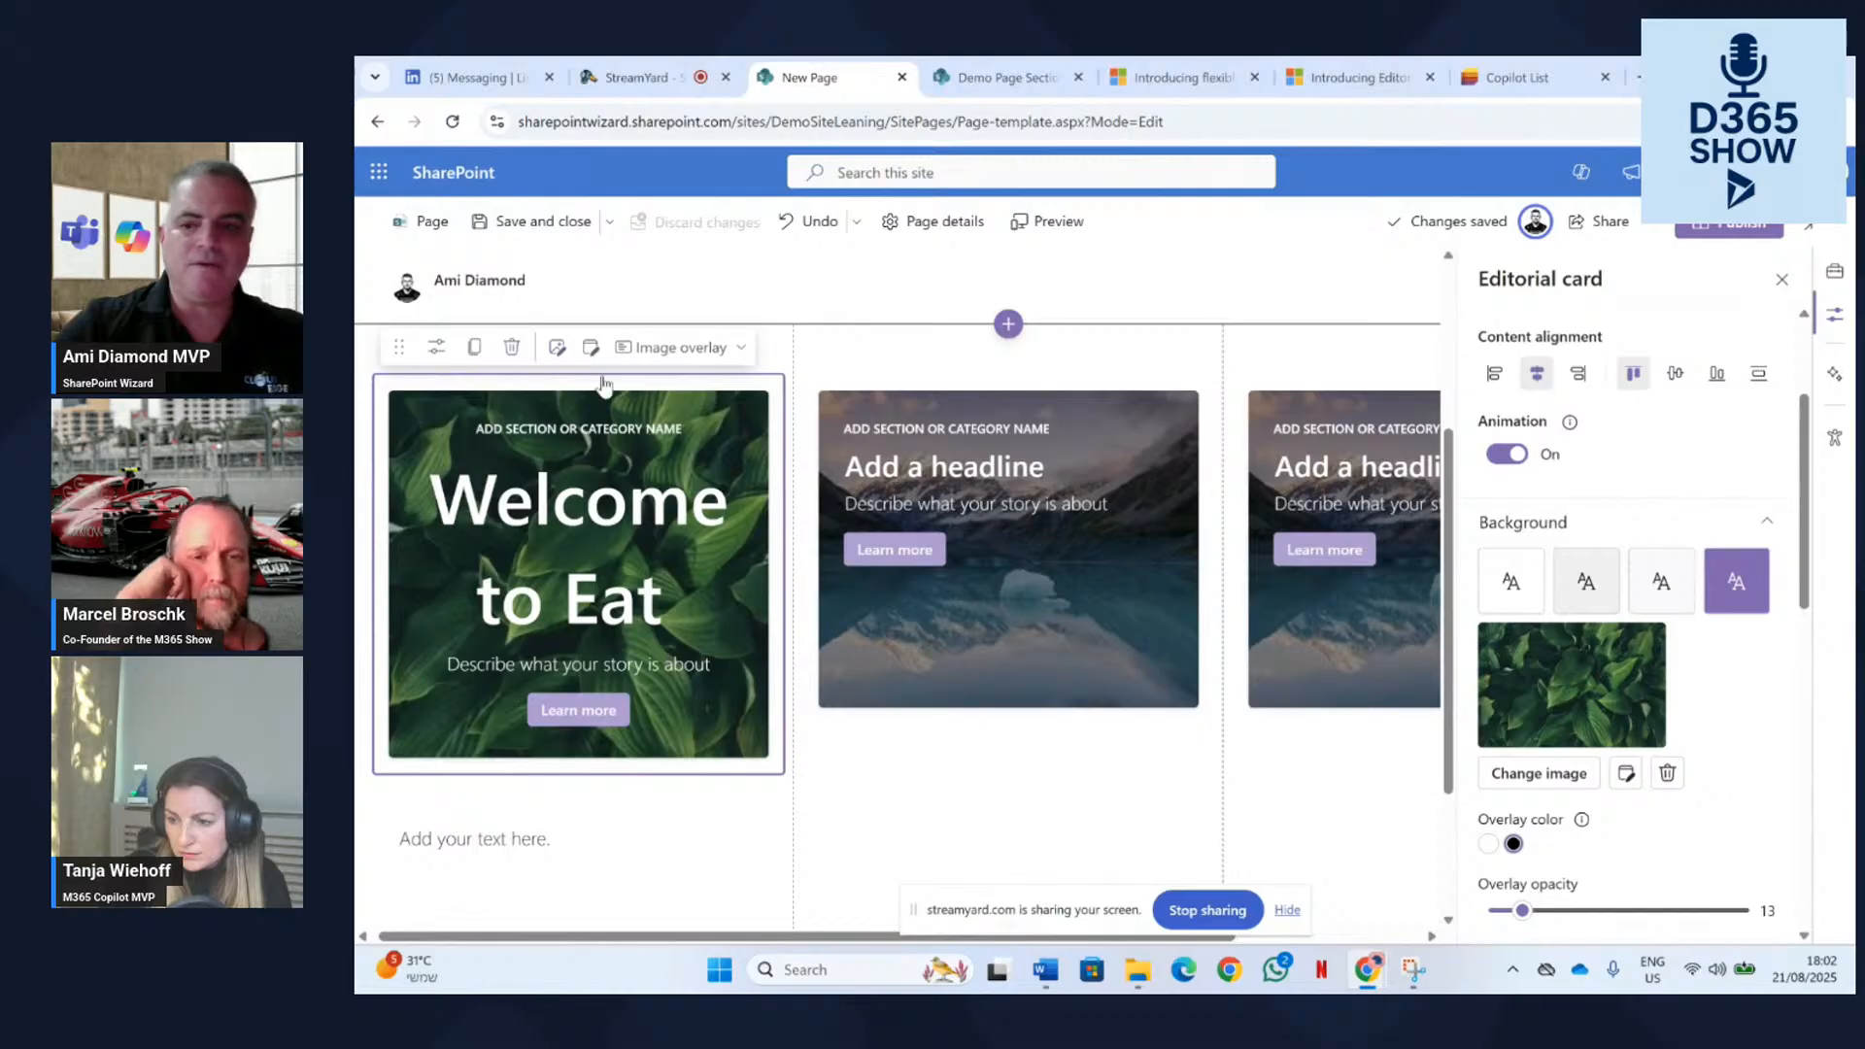
Set the first card's overlay opacity to 40 and toggle its preheader off and back on.
scroll(1715, 696, down, 3)
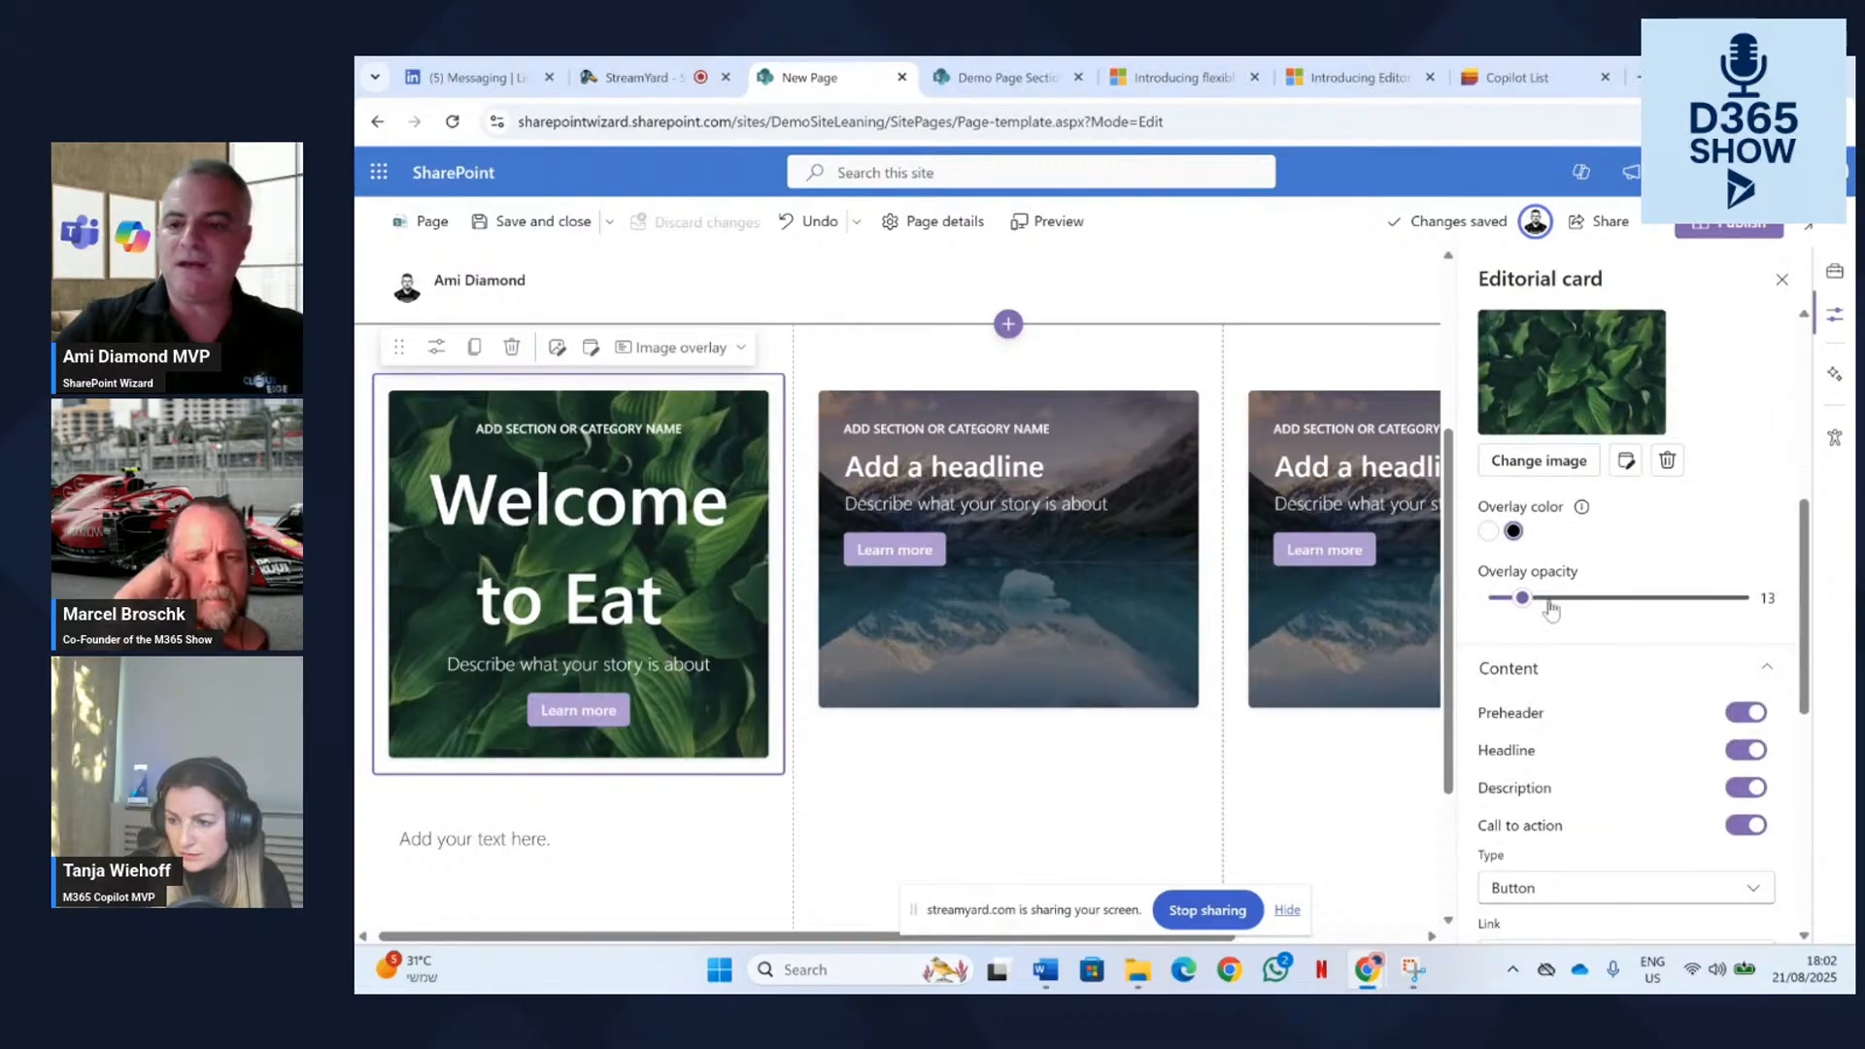
drag(1529, 602, 1593, 601)
scroll(1651, 631, down, 2)
click(1740, 610)
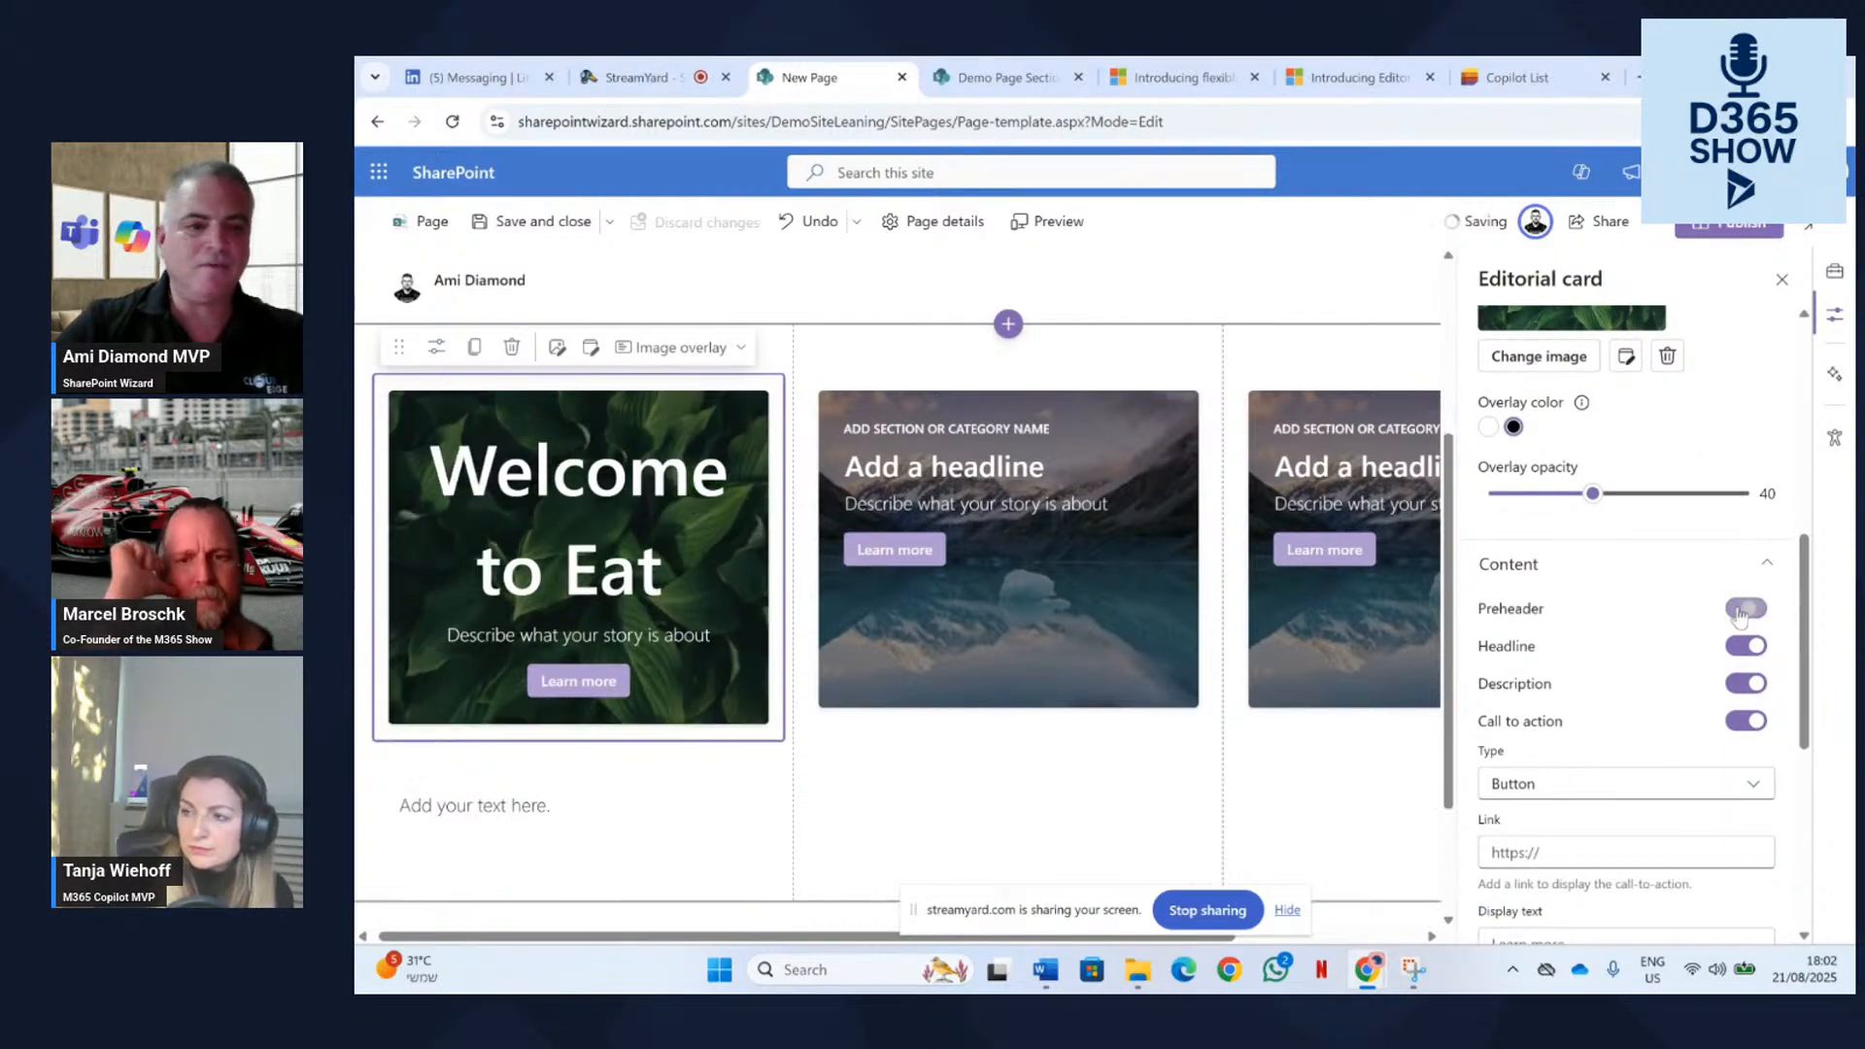
click(1738, 610)
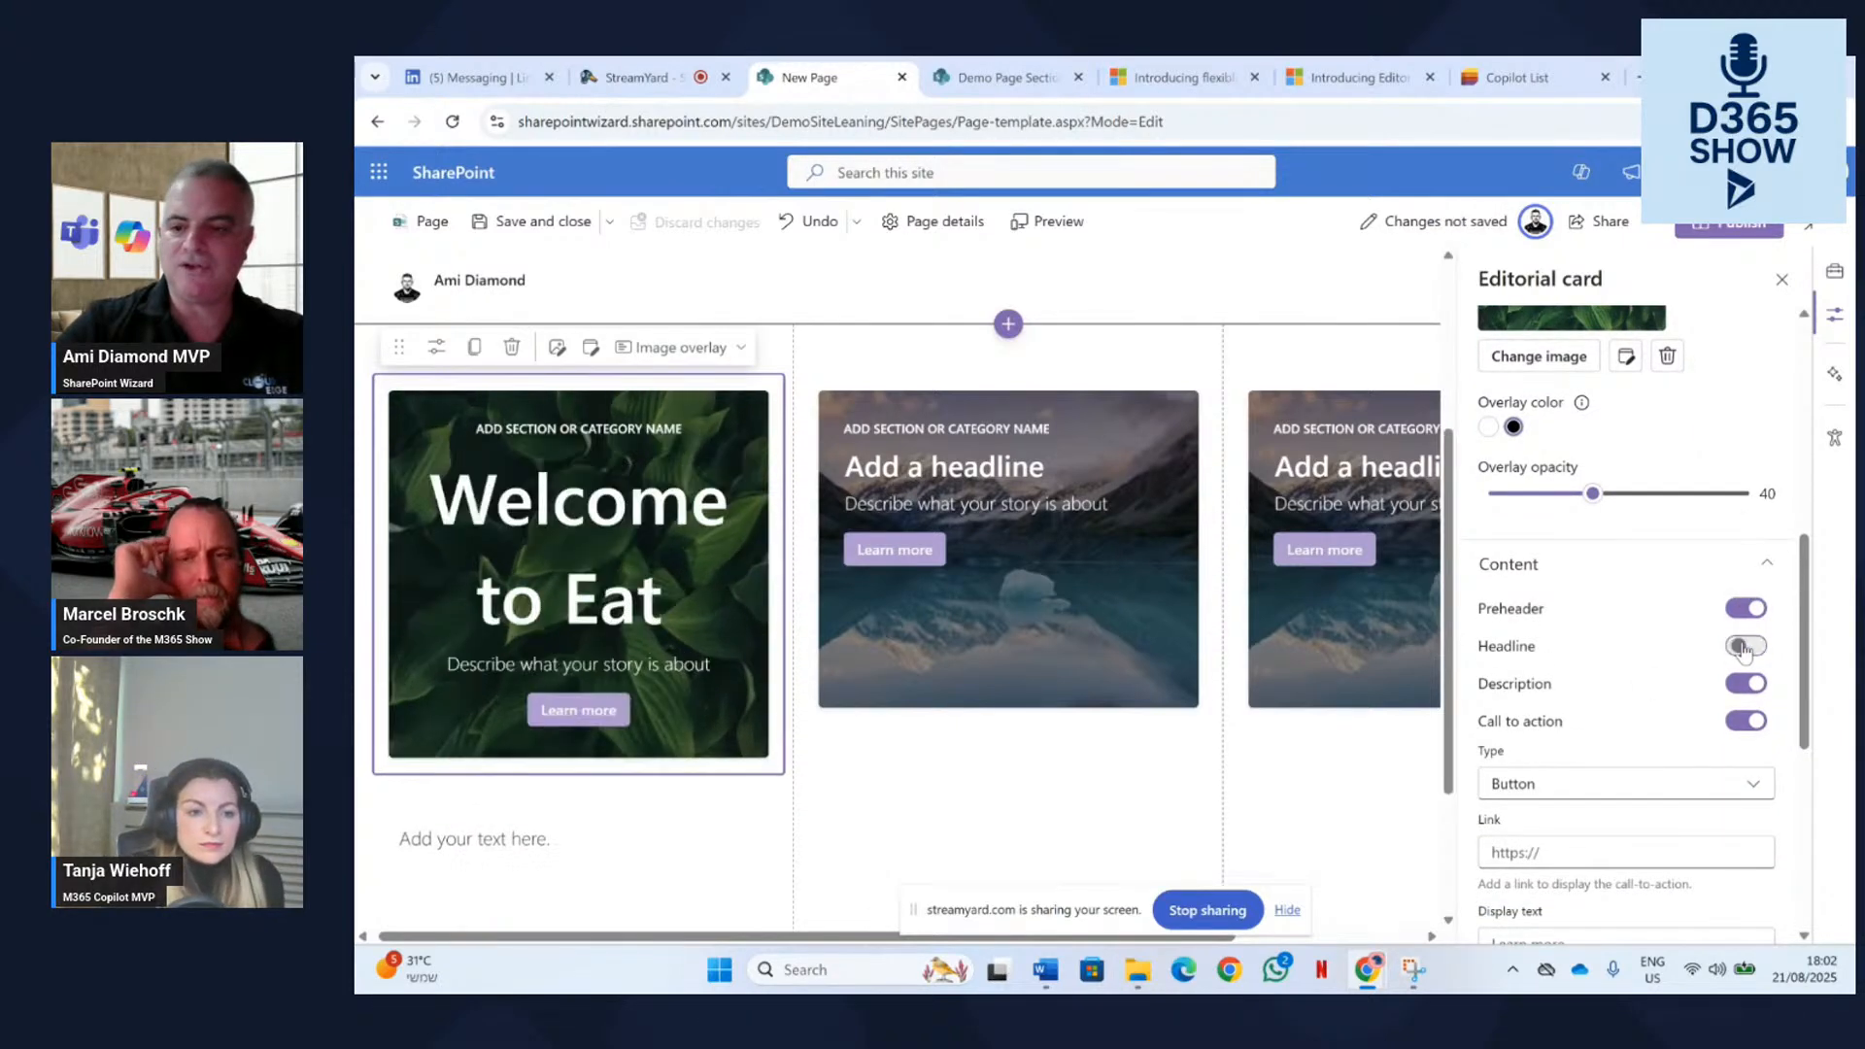
Change the first card's call-to-action type to Icon.
scroll(1689, 787, down, 2)
click(1746, 683)
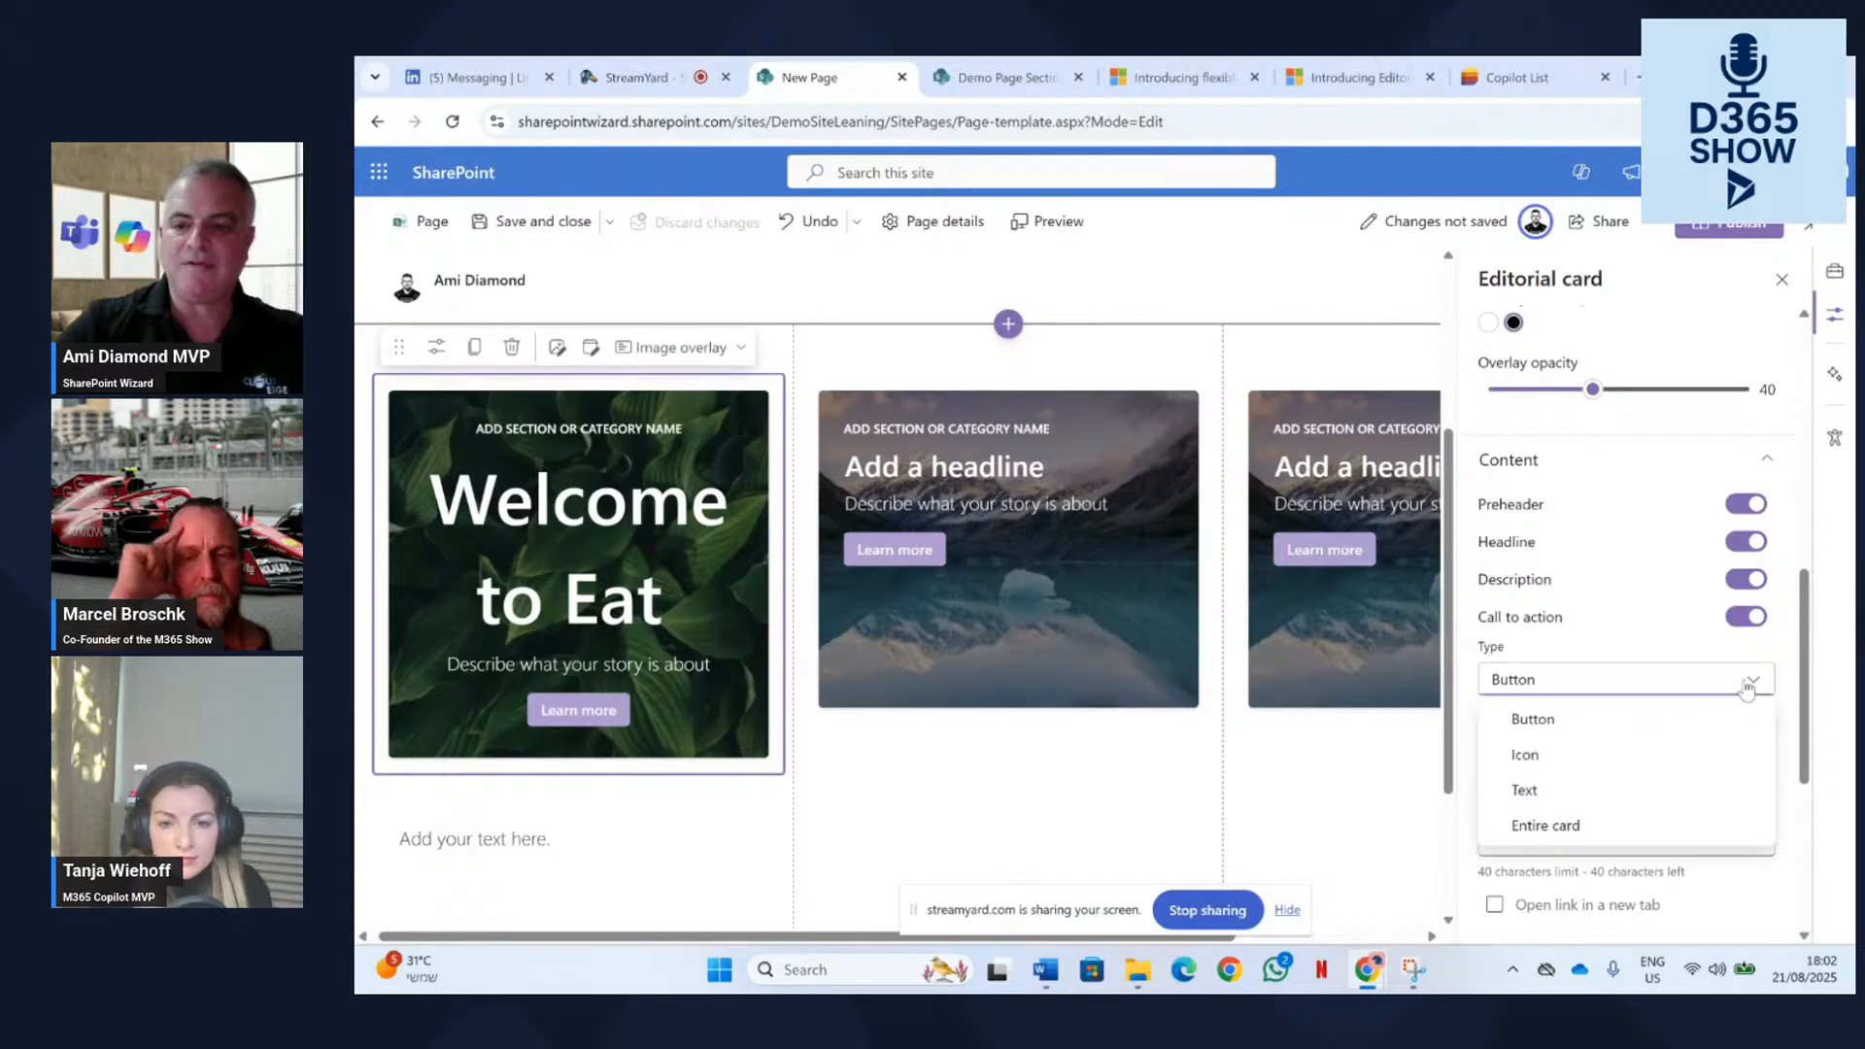
click(1700, 766)
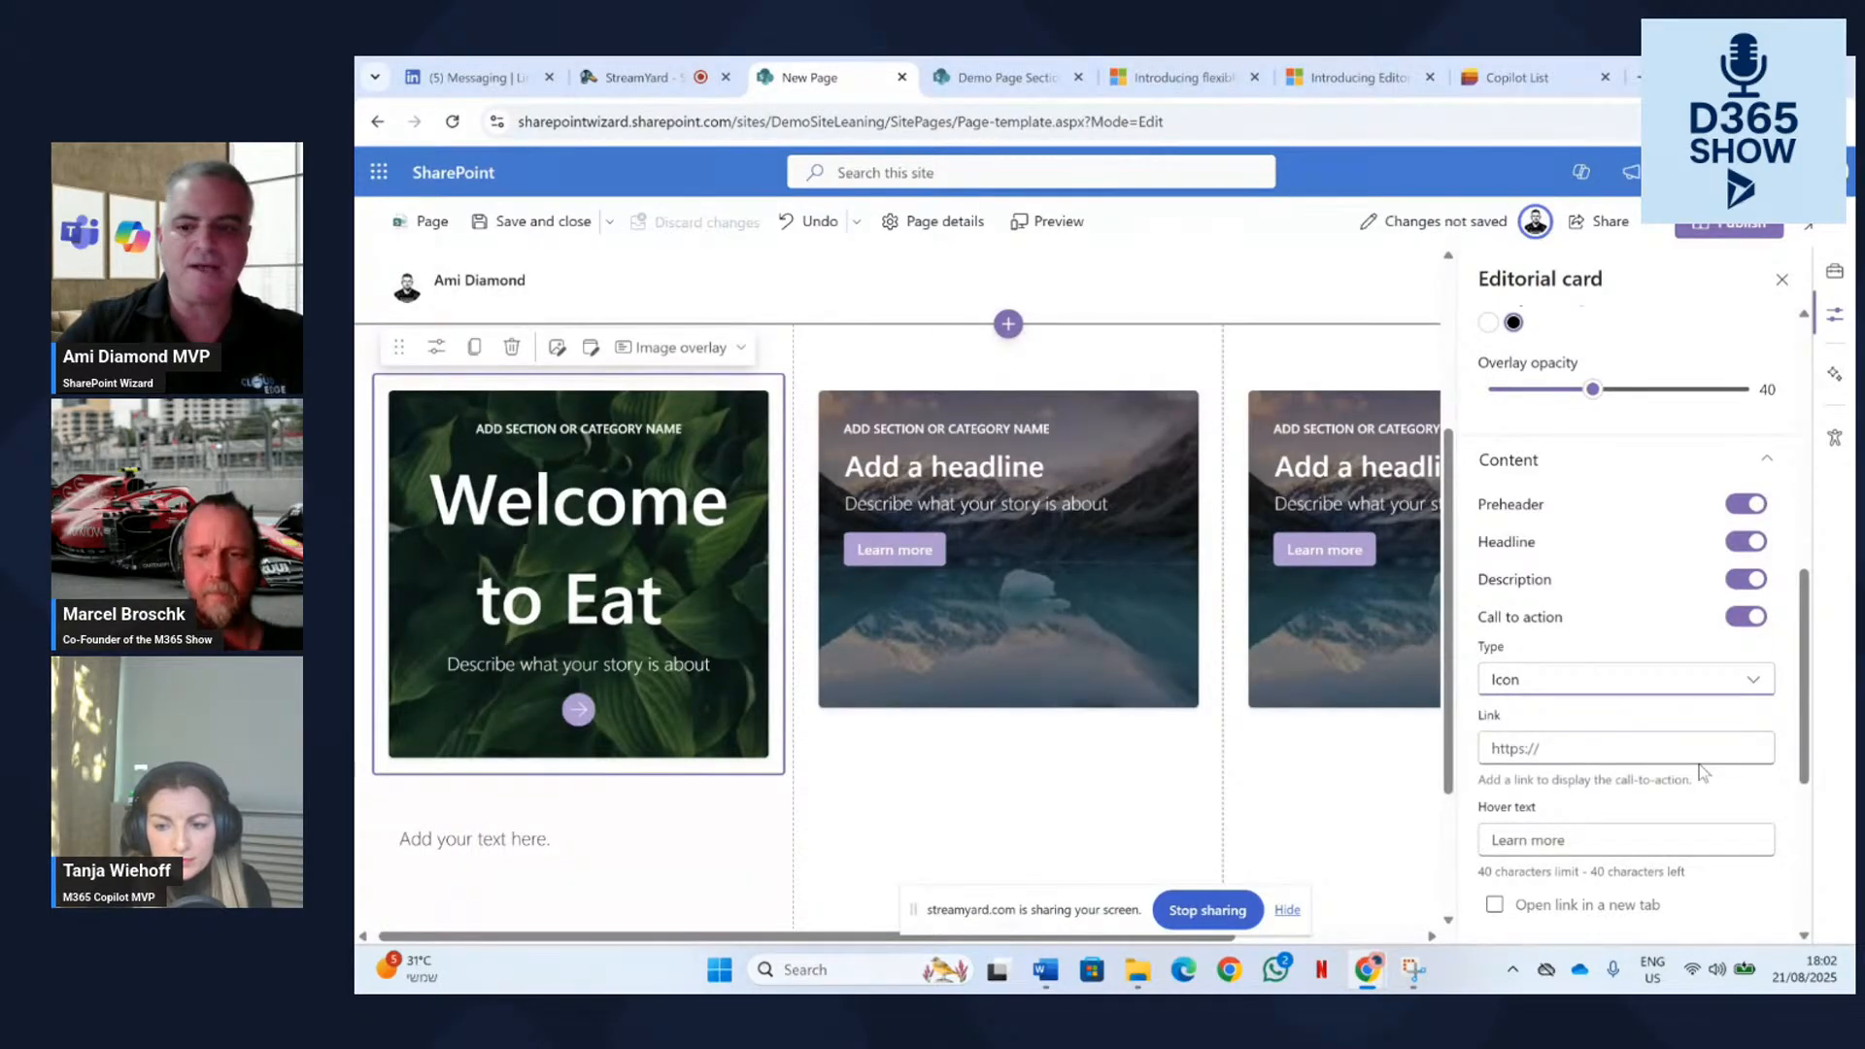
Link the first card's call to action to the current page's address and set its hover text to "Click".
click(901, 134)
key(ctrl+c)
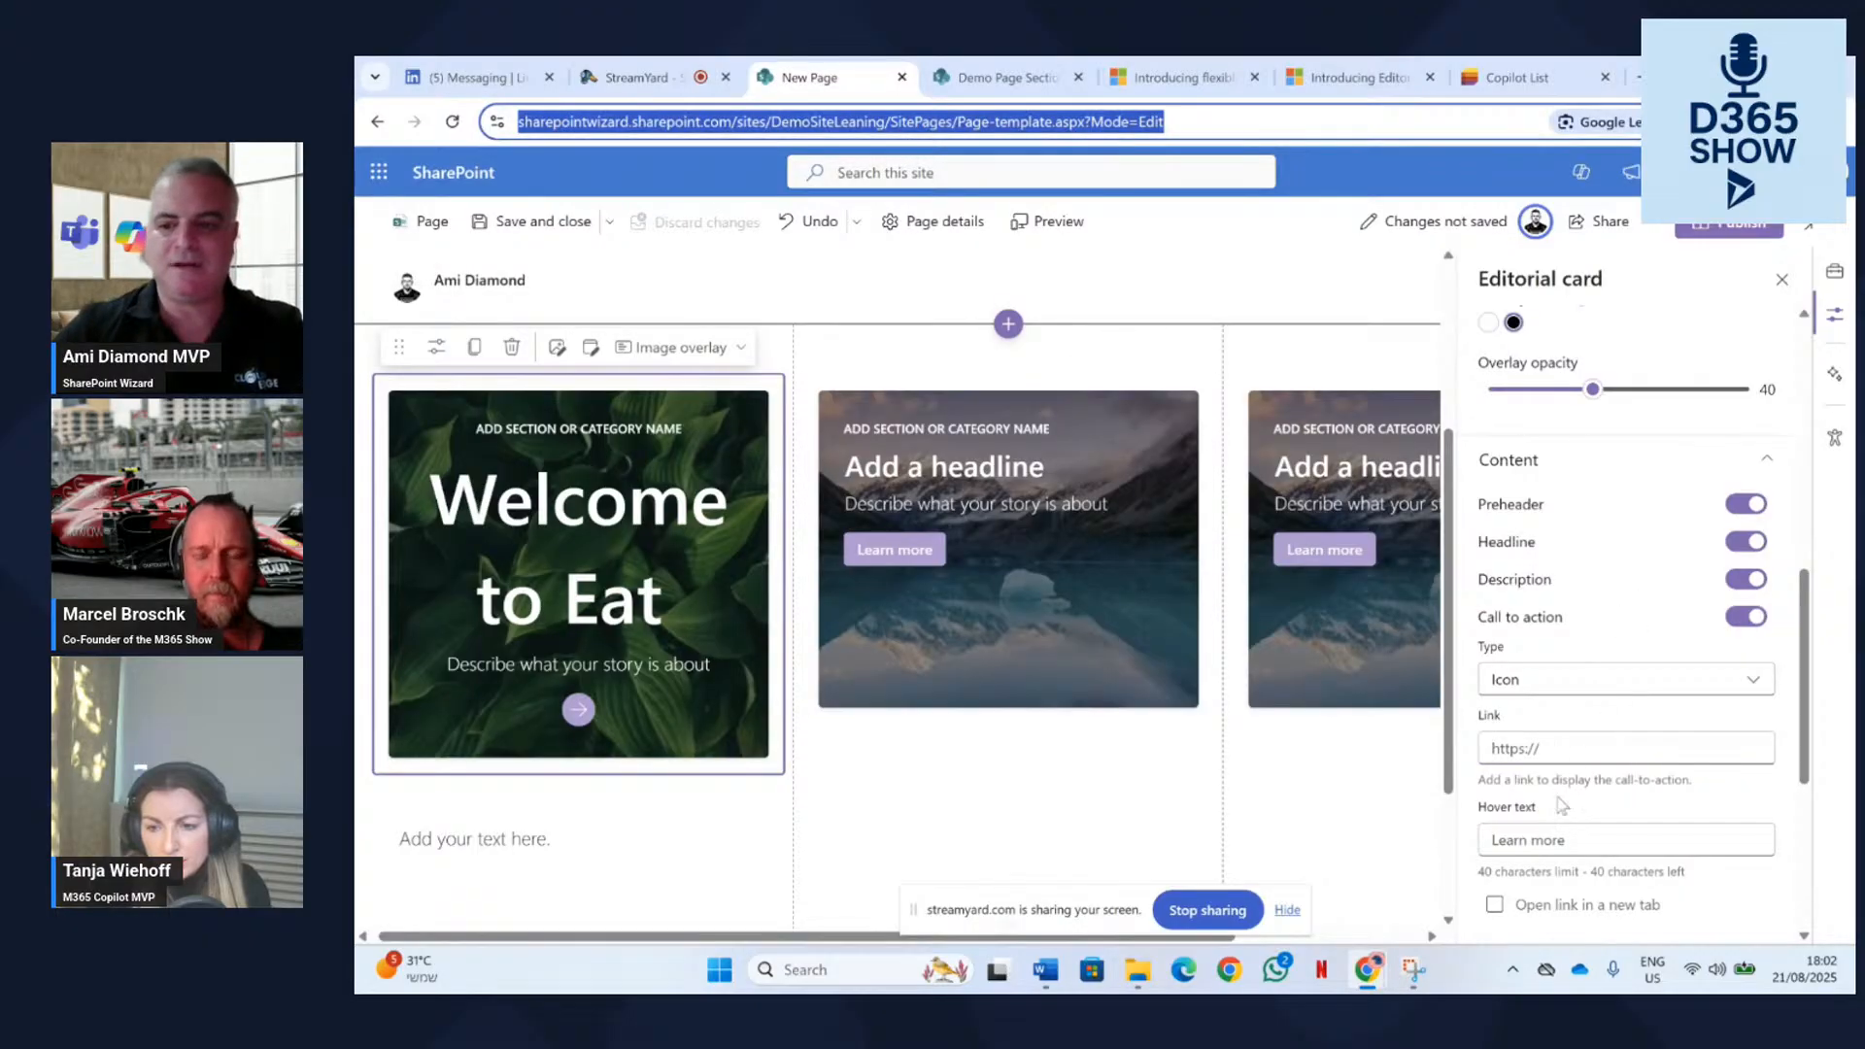
click(1568, 750)
key(ctrl+v)
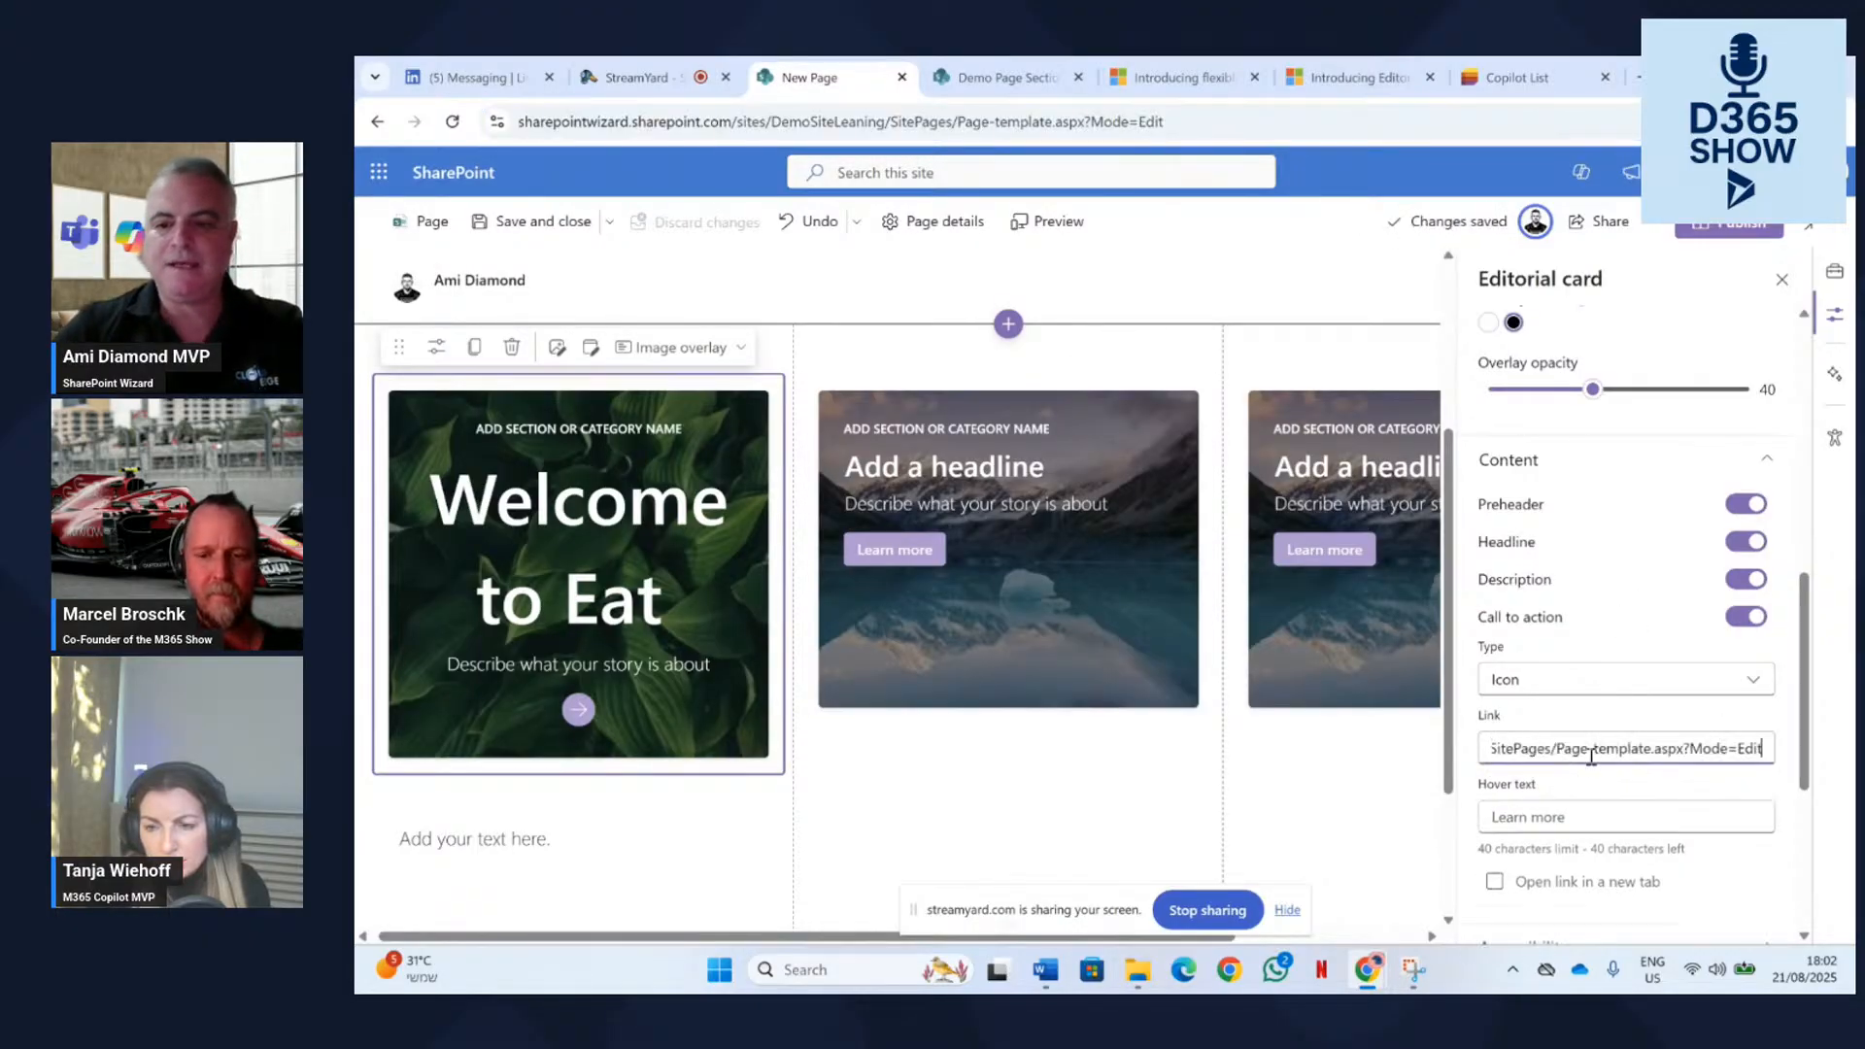
click(1556, 823)
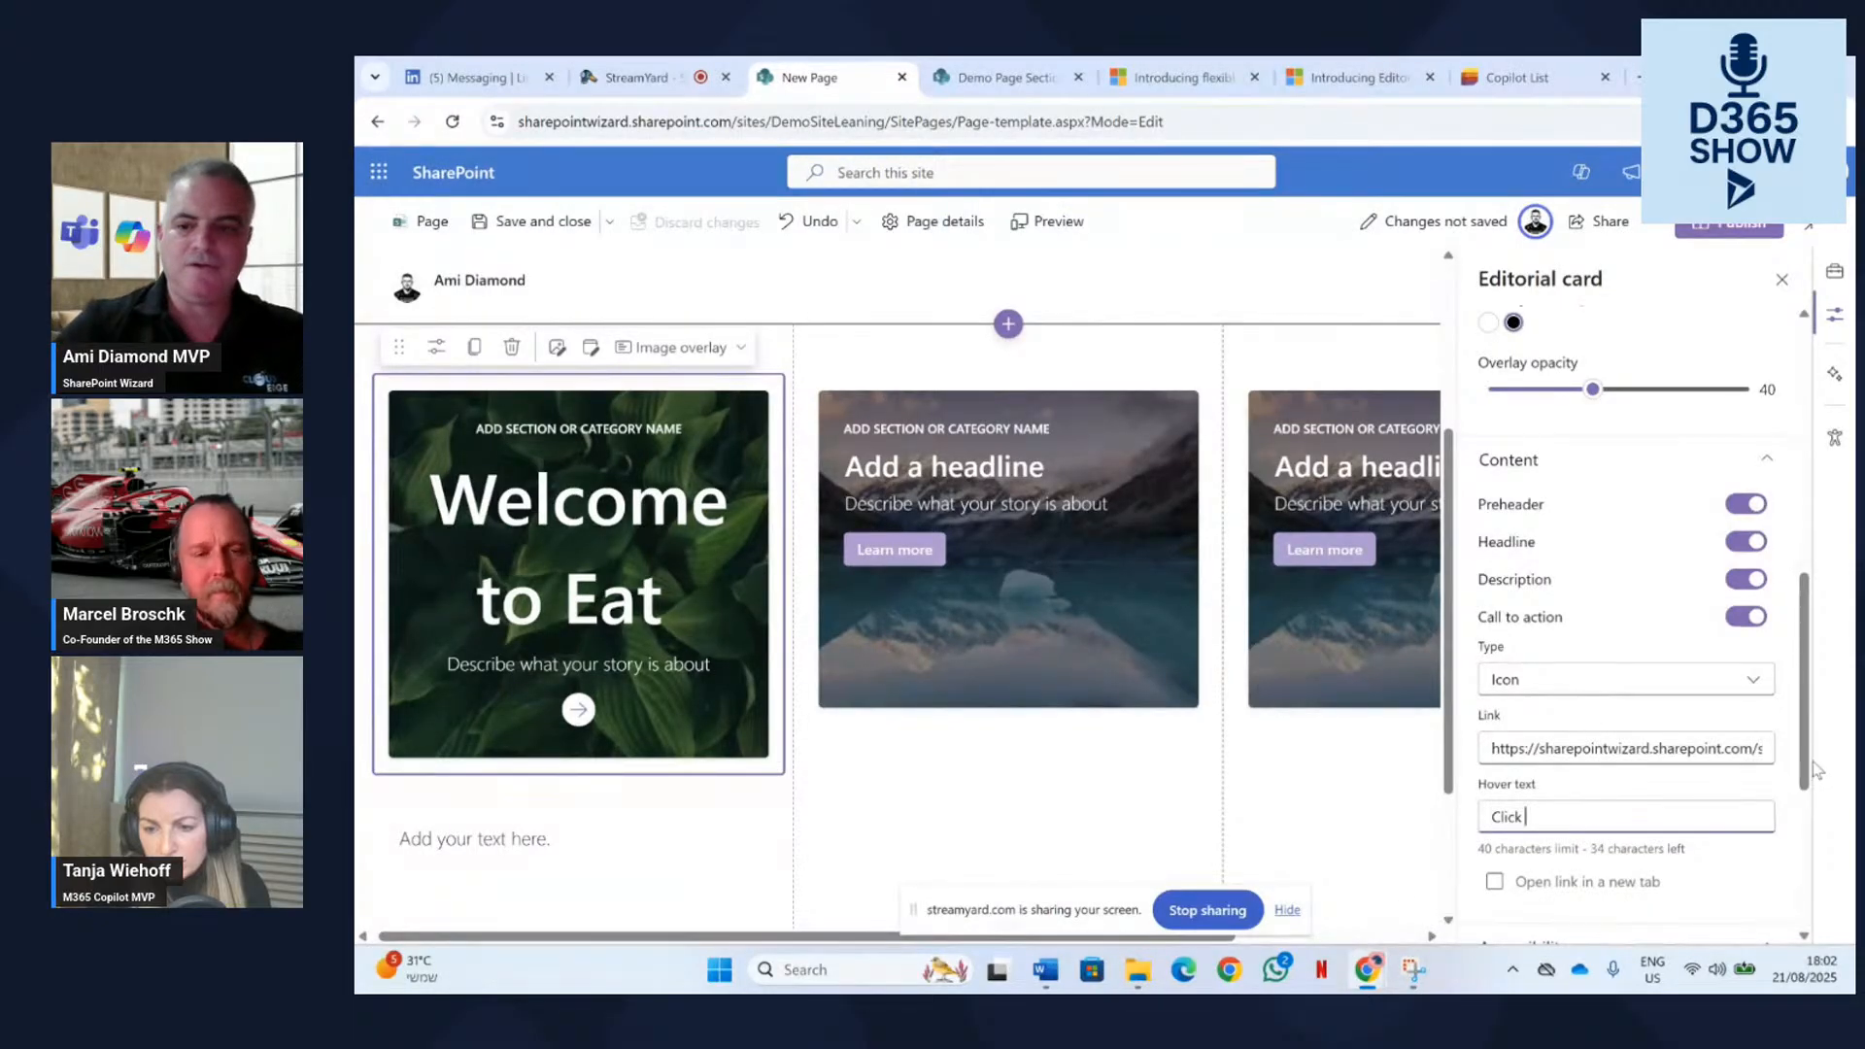
scroll(1554, 777, down, 3)
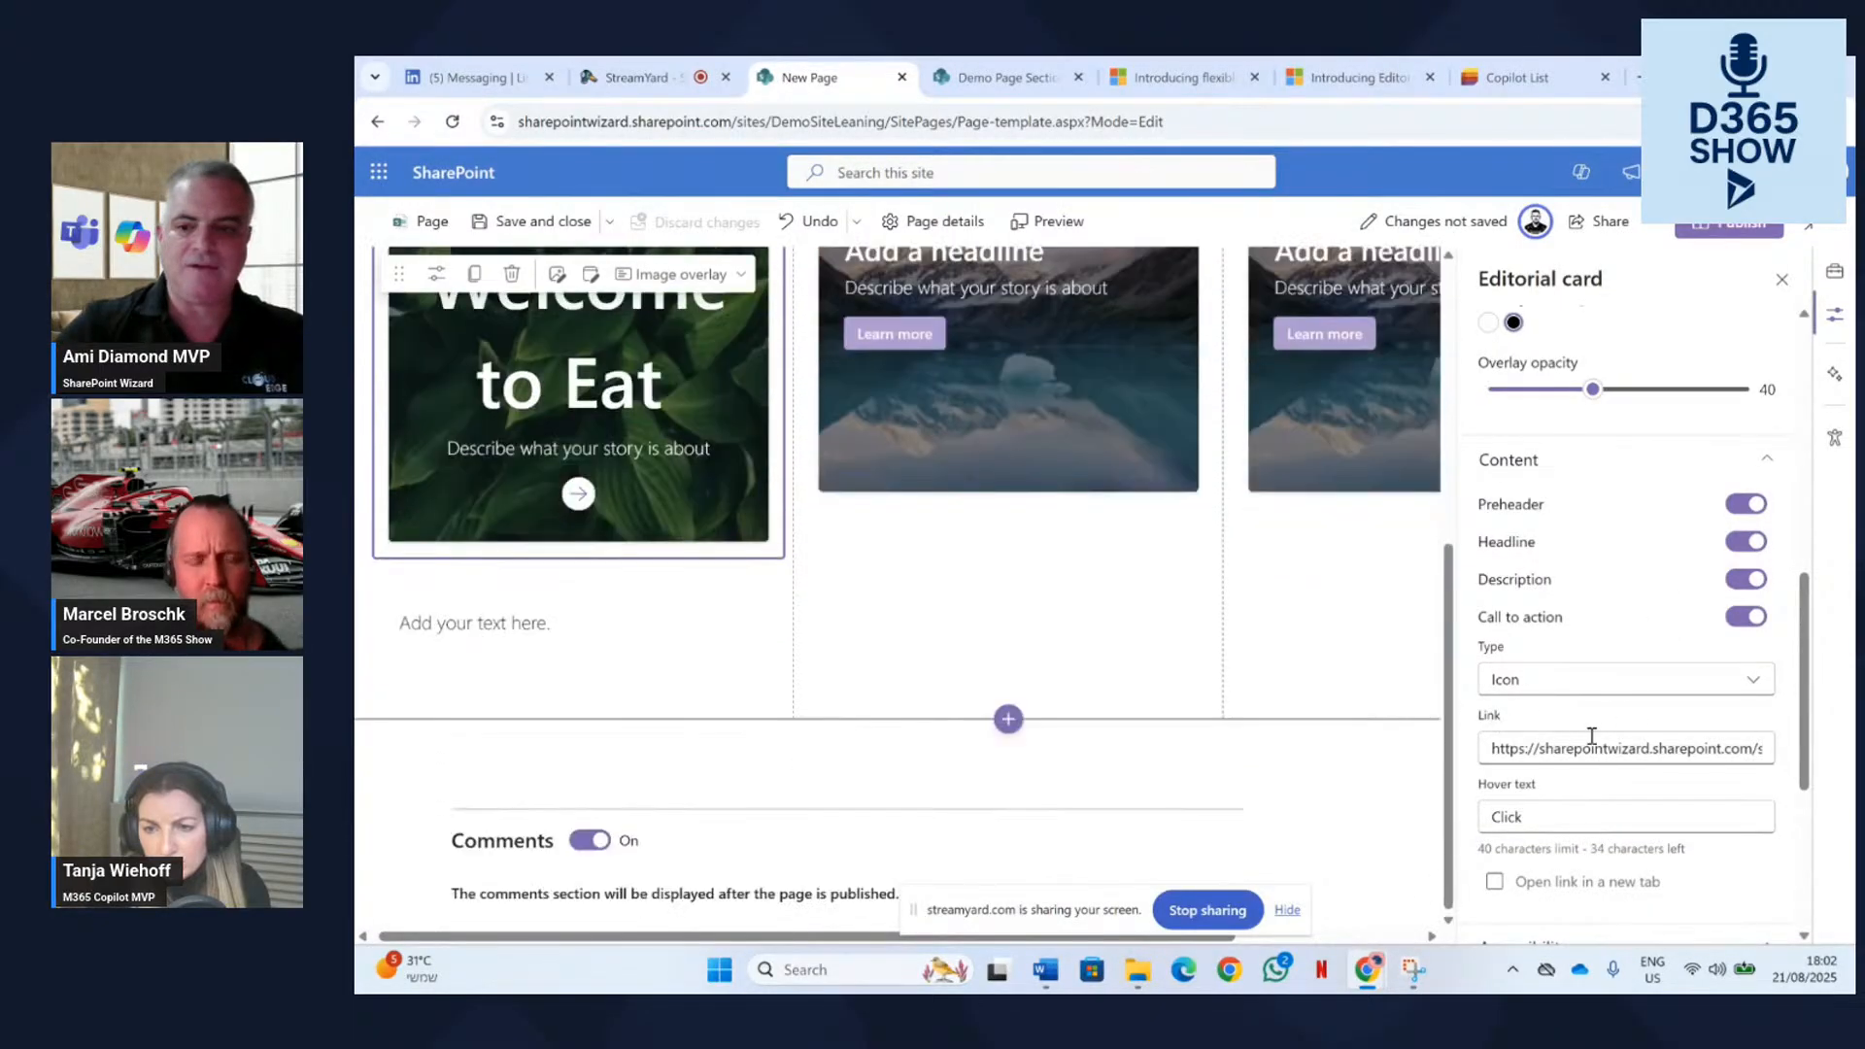
scroll(1214, 488, up, 5)
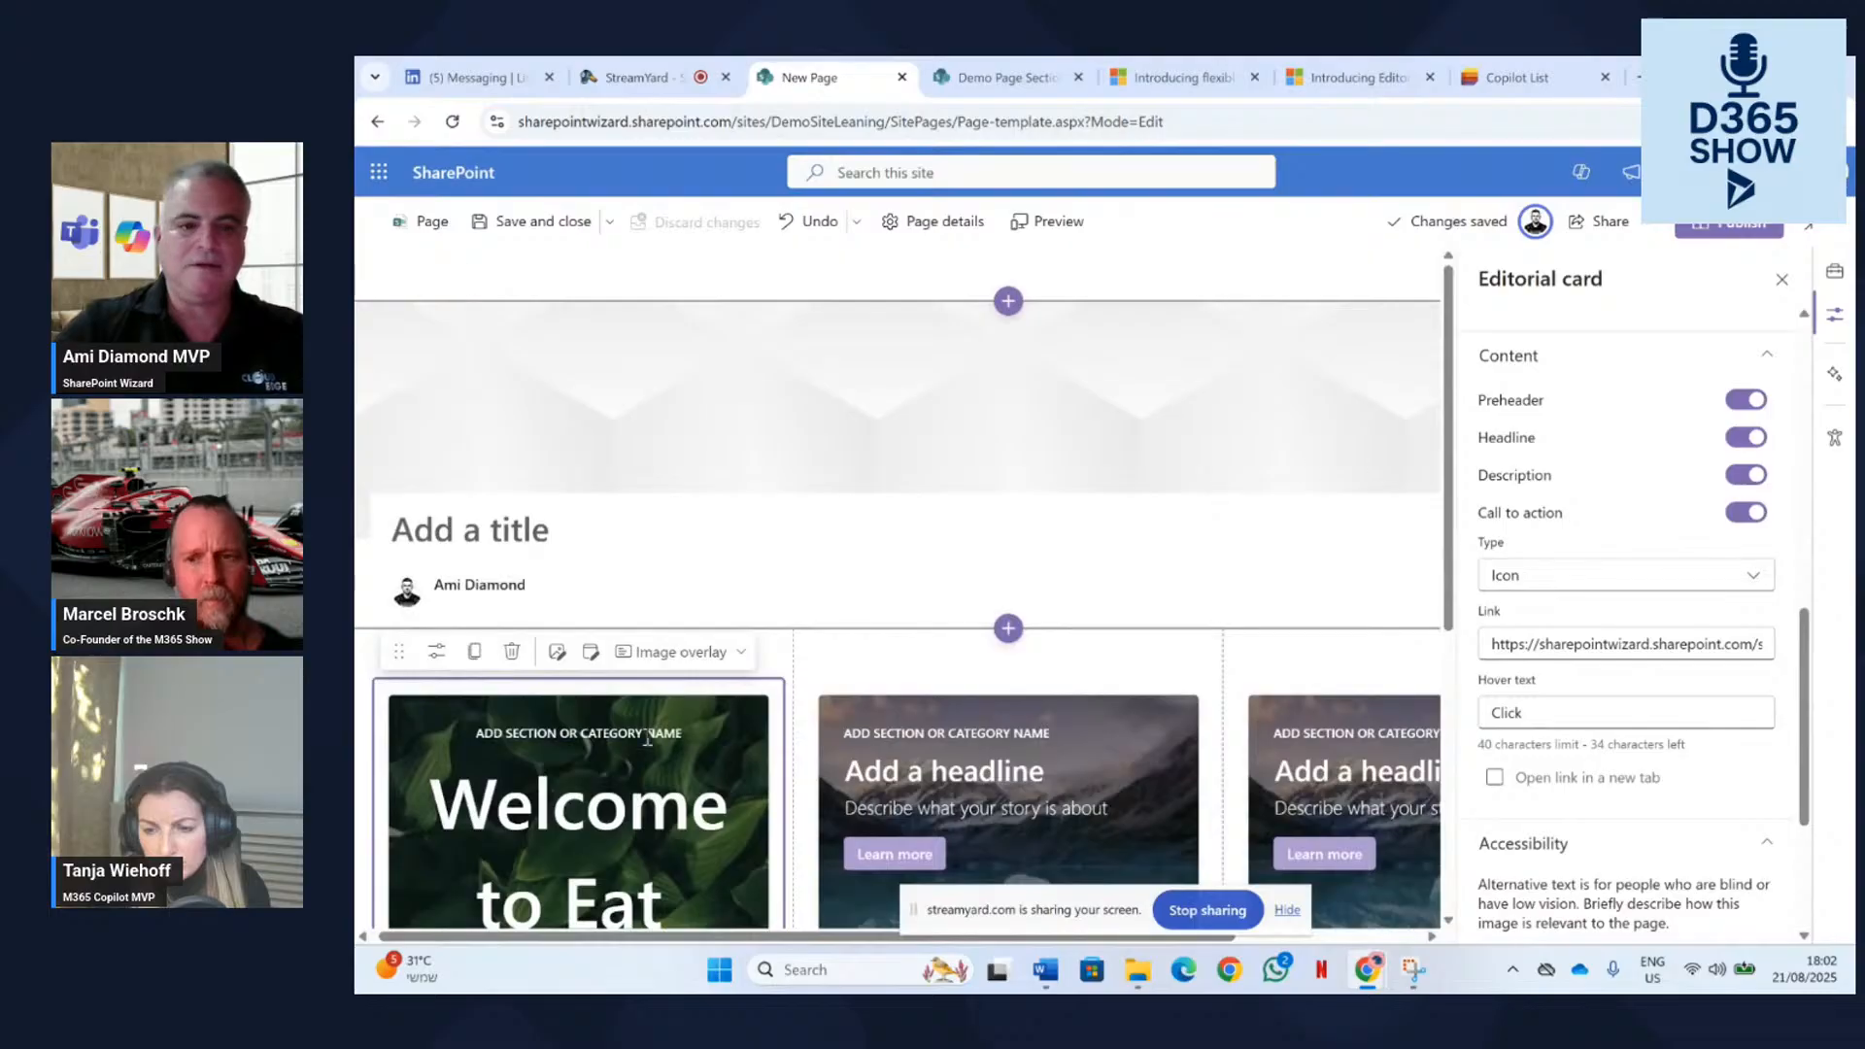
scroll(583, 757, down, 3)
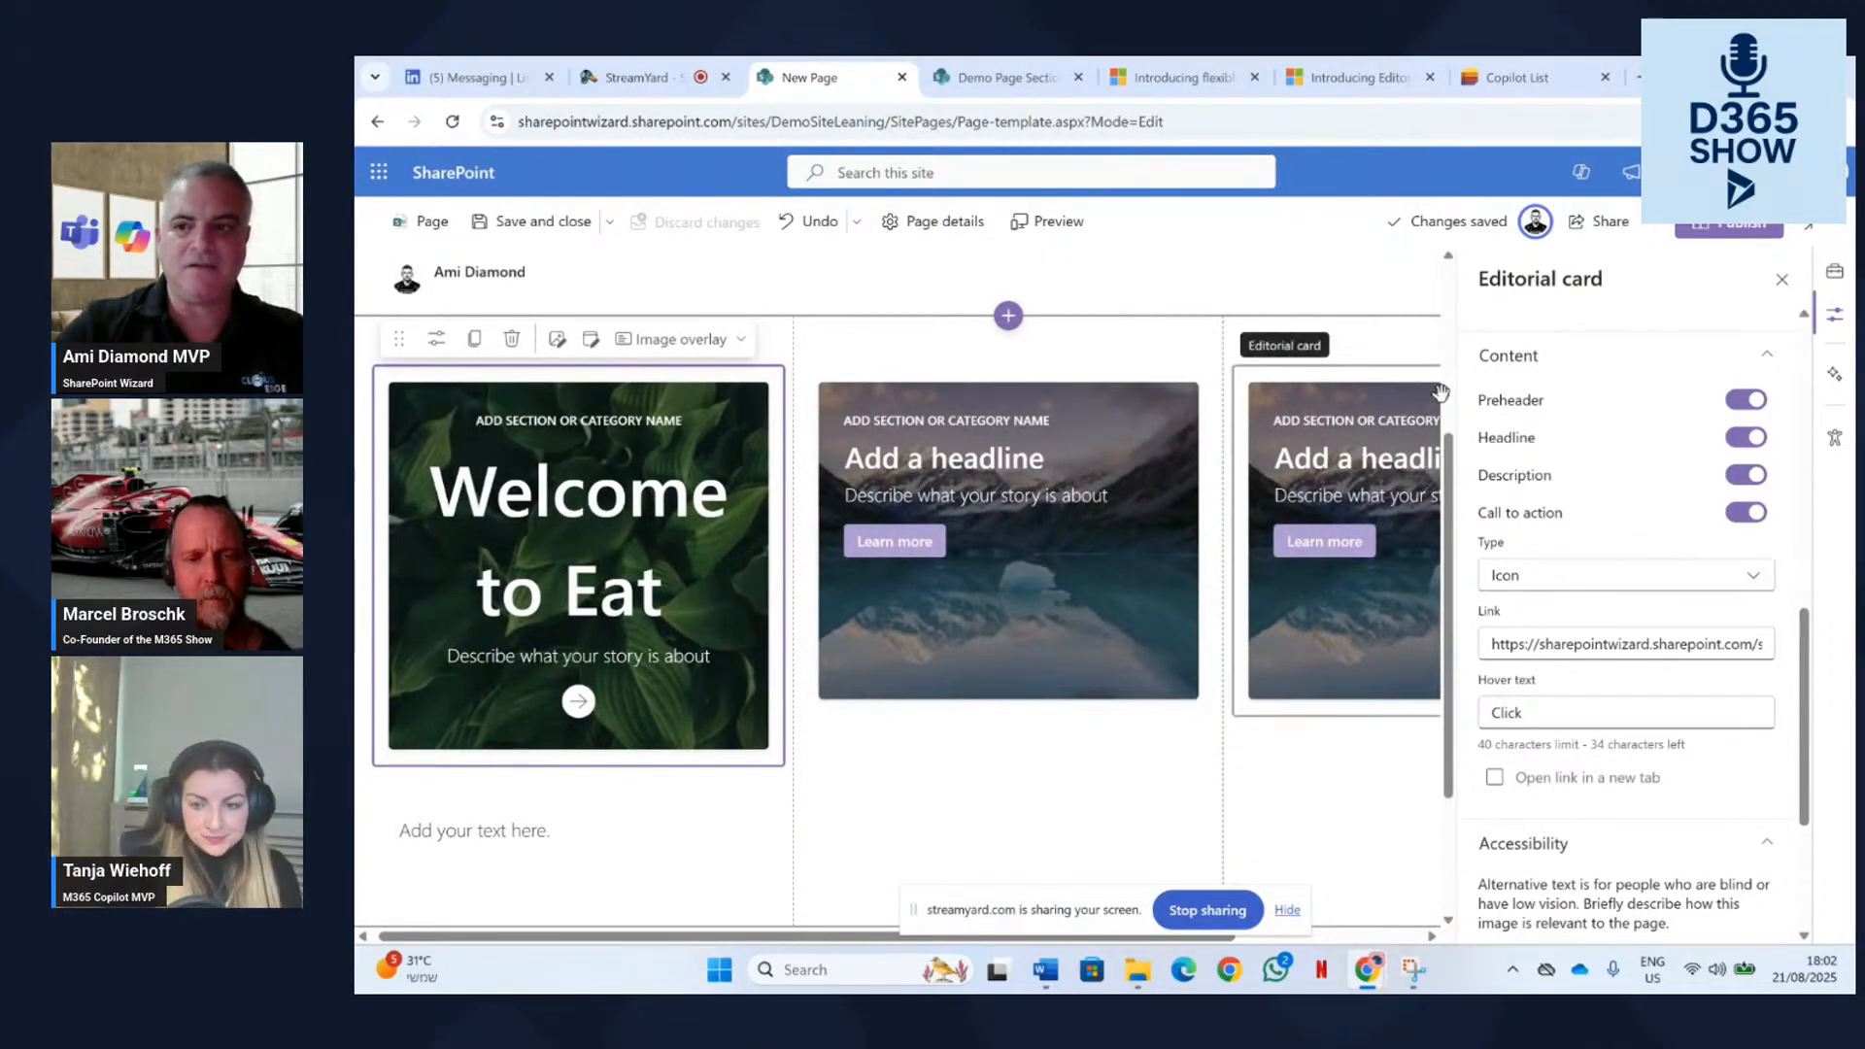
click(1834, 374)
click(1835, 321)
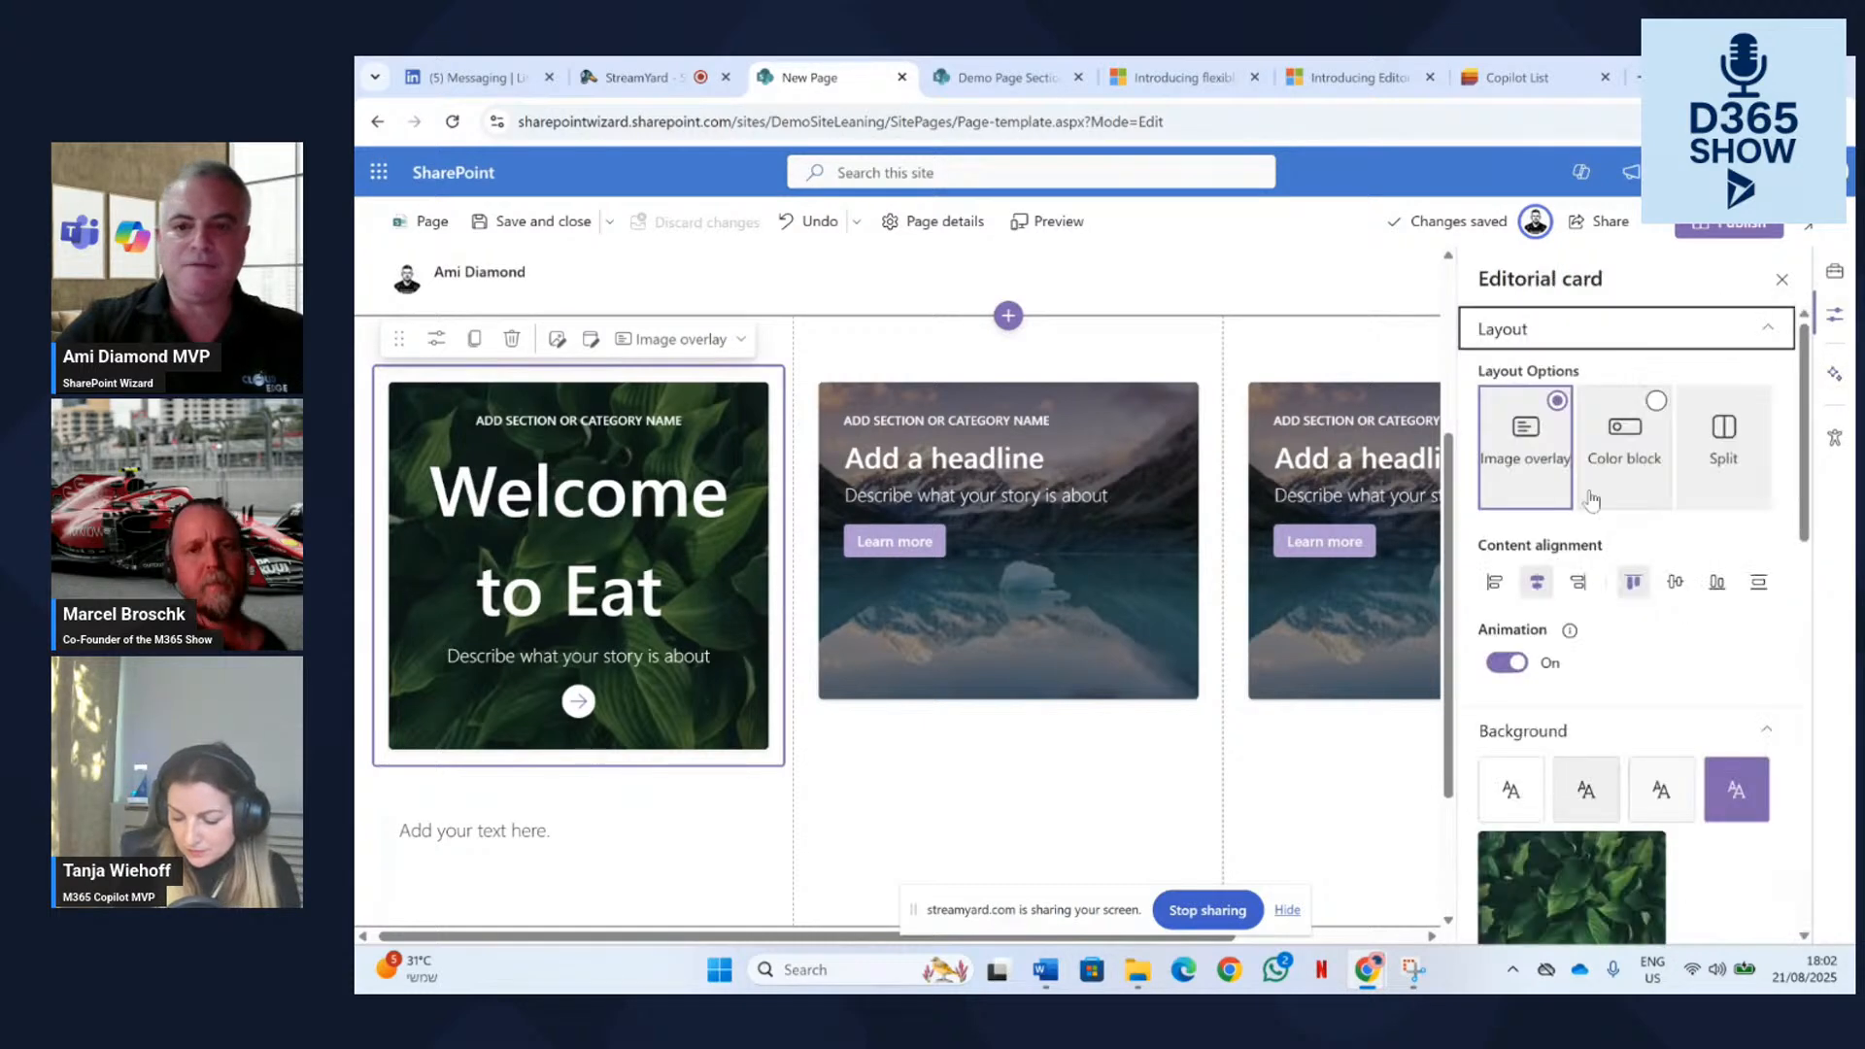
Switch the middle card to the Color block layout.
click(1063, 476)
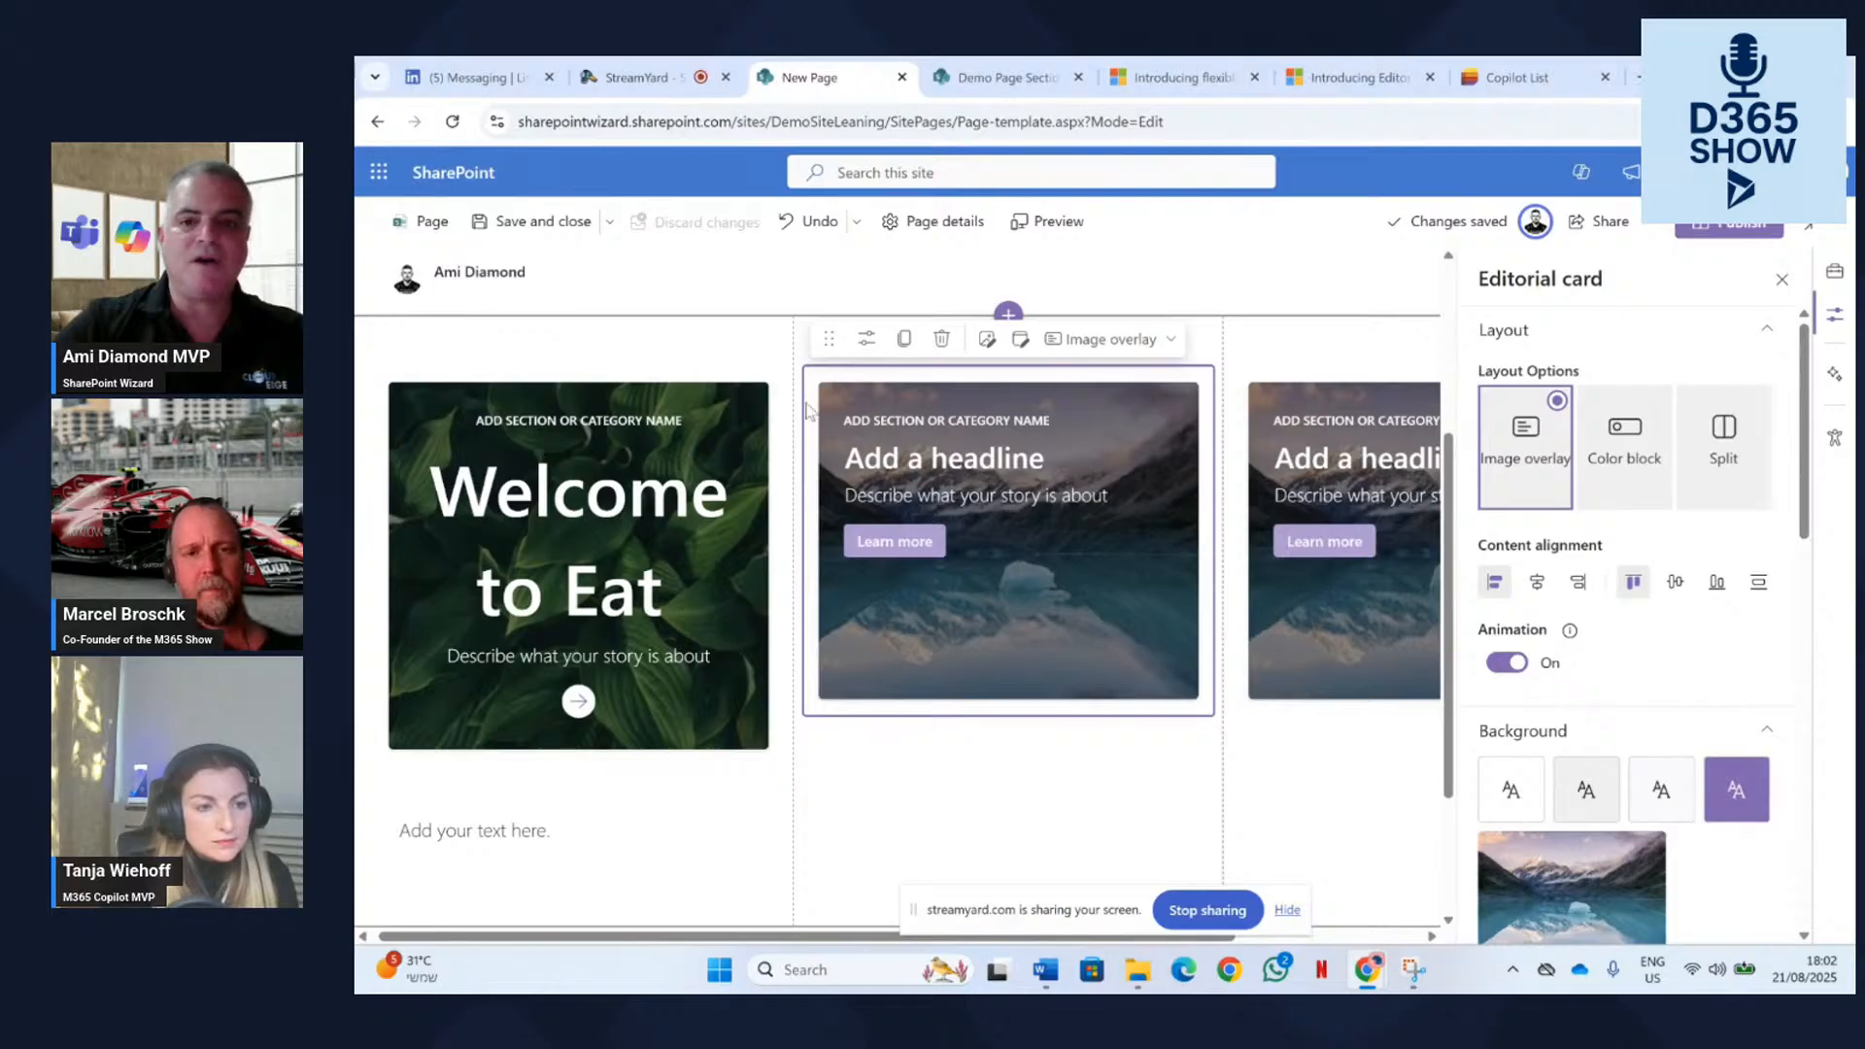
click(1112, 339)
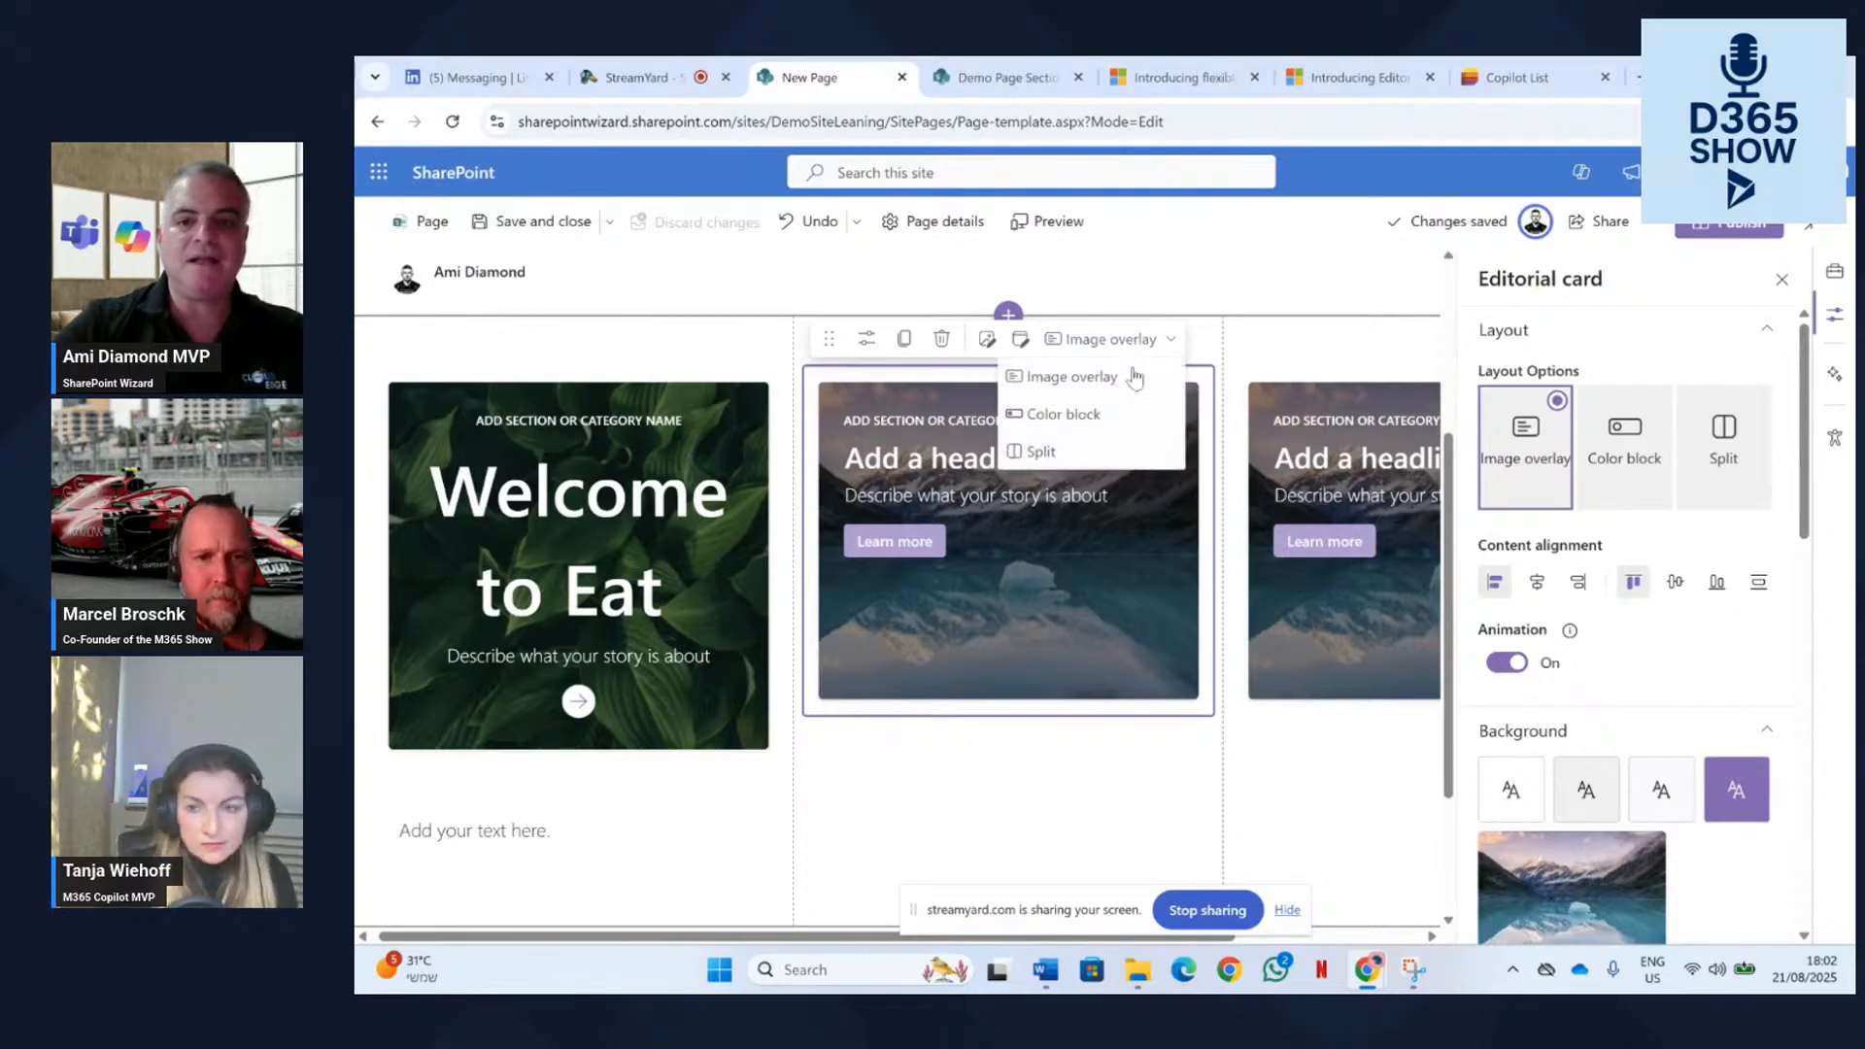
click(1117, 416)
Replace the middle card's background with the stock photo of a pagoda beside the water.
scroll(1573, 680, down, 3)
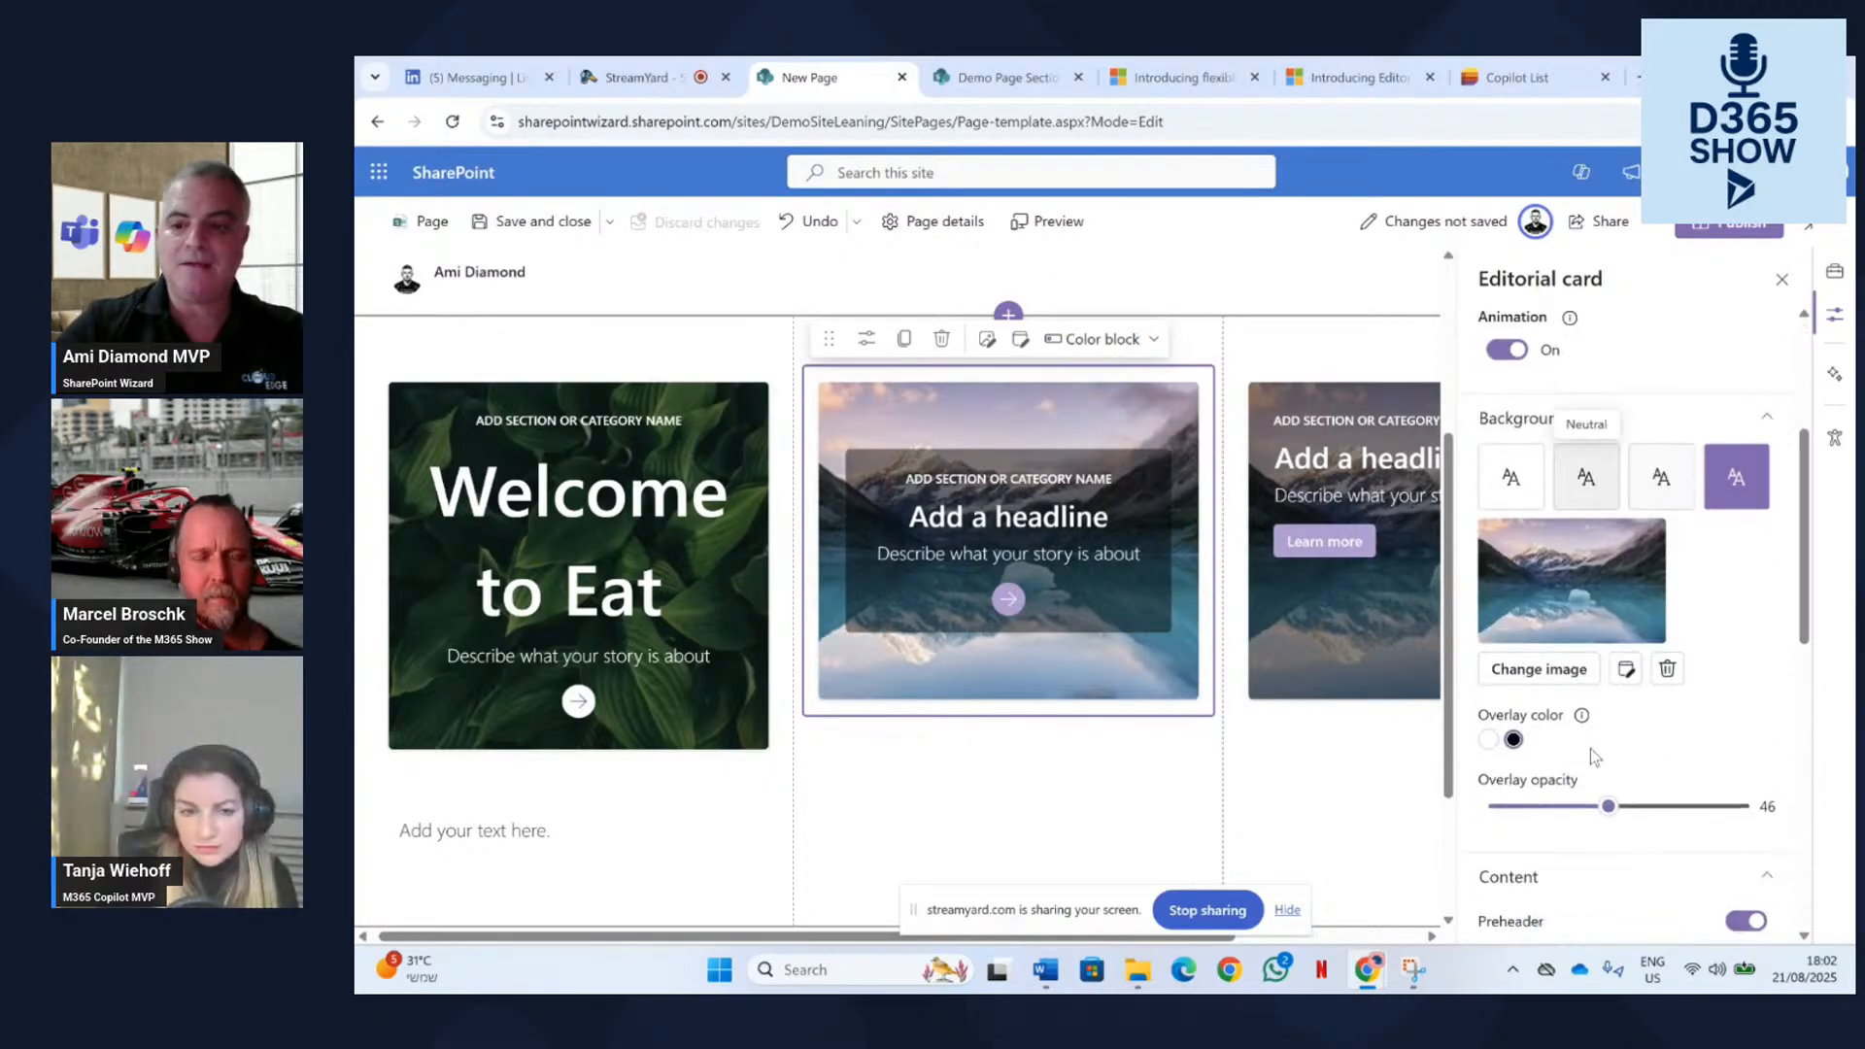
click(1538, 669)
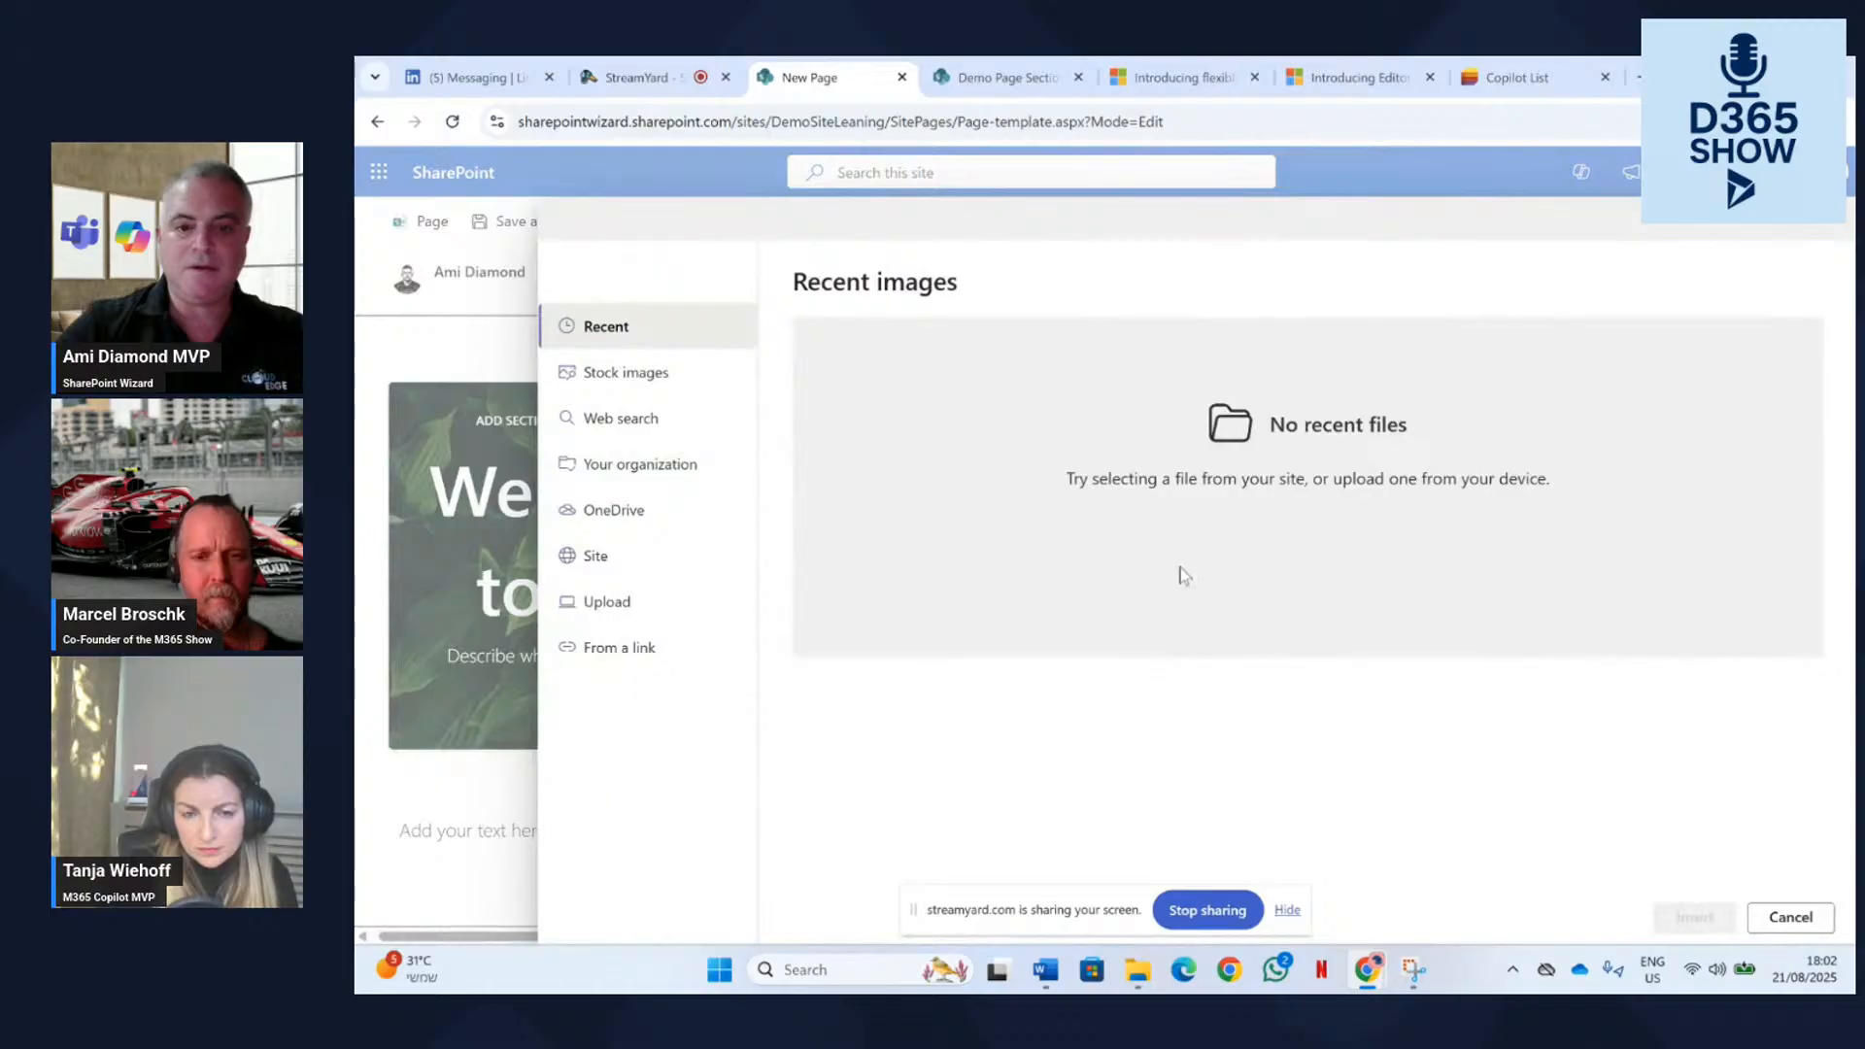
click(607, 372)
scroll(1290, 672, down, 3)
click(1301, 465)
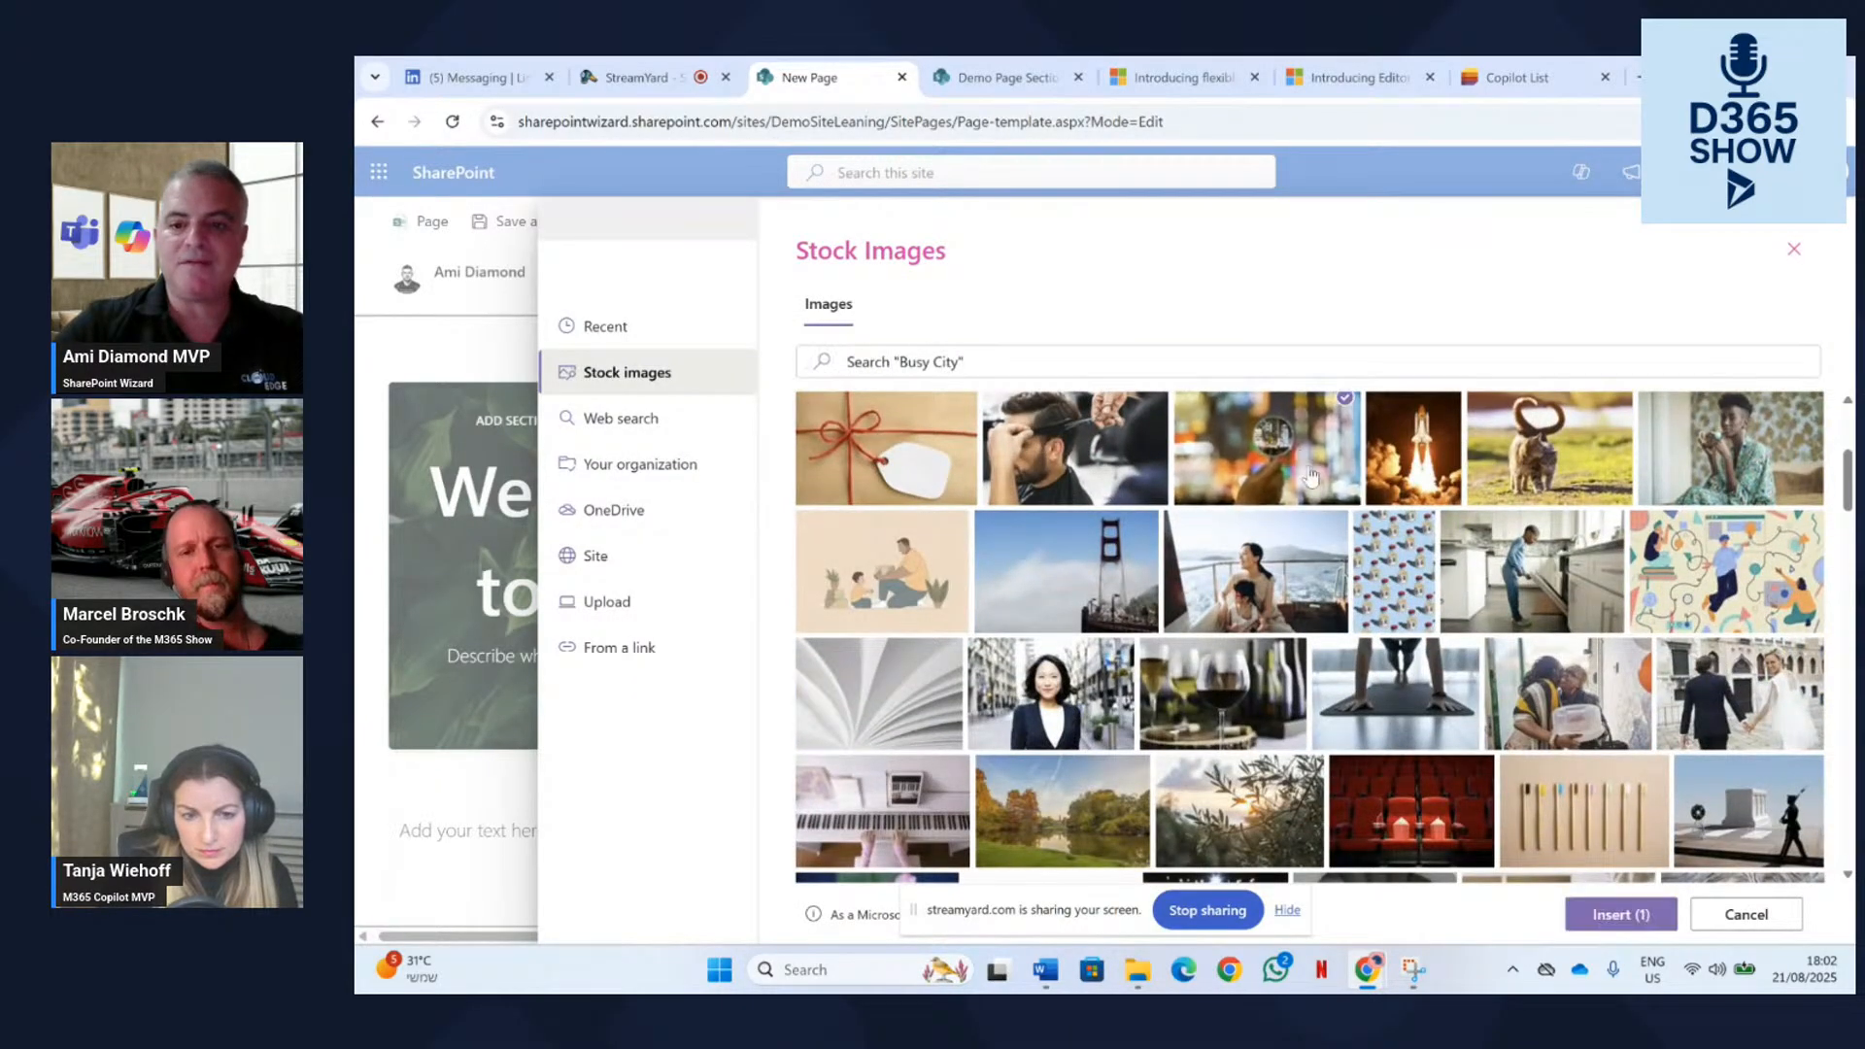
scroll(1440, 702, down, 5)
click(1236, 702)
click(1109, 724)
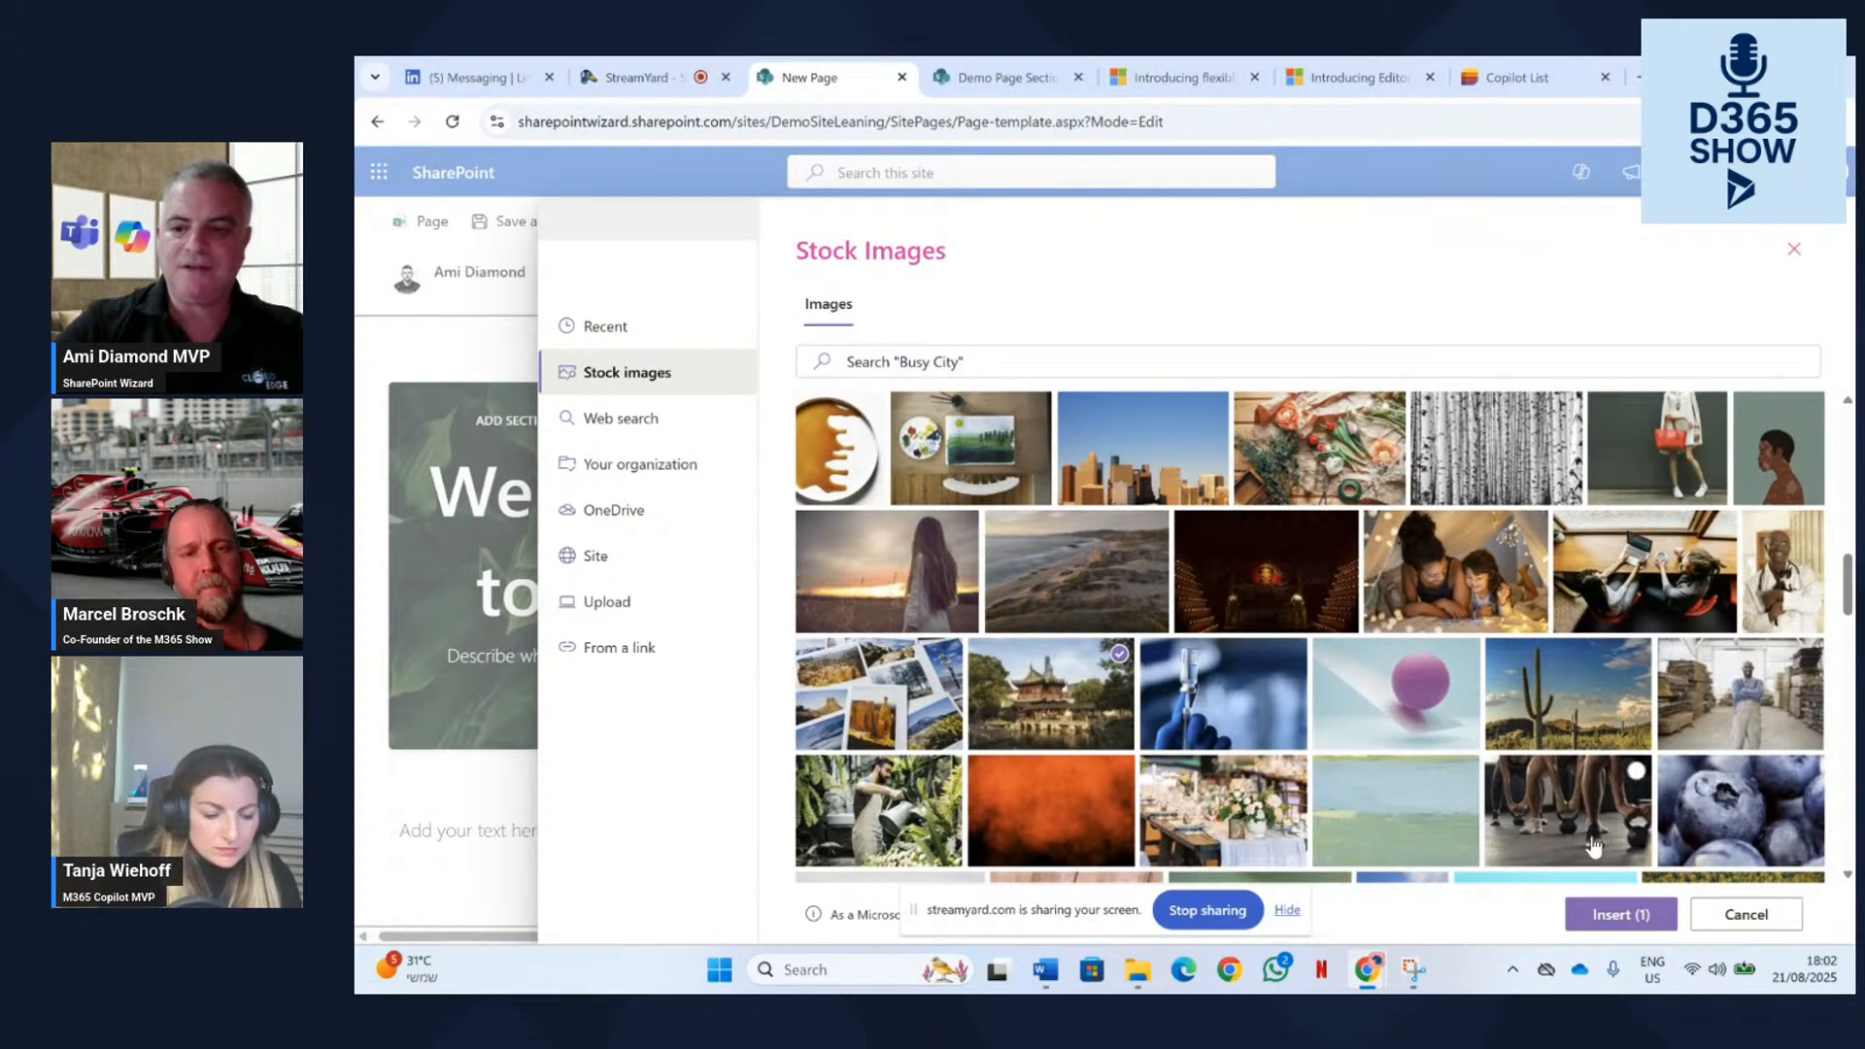
click(1620, 914)
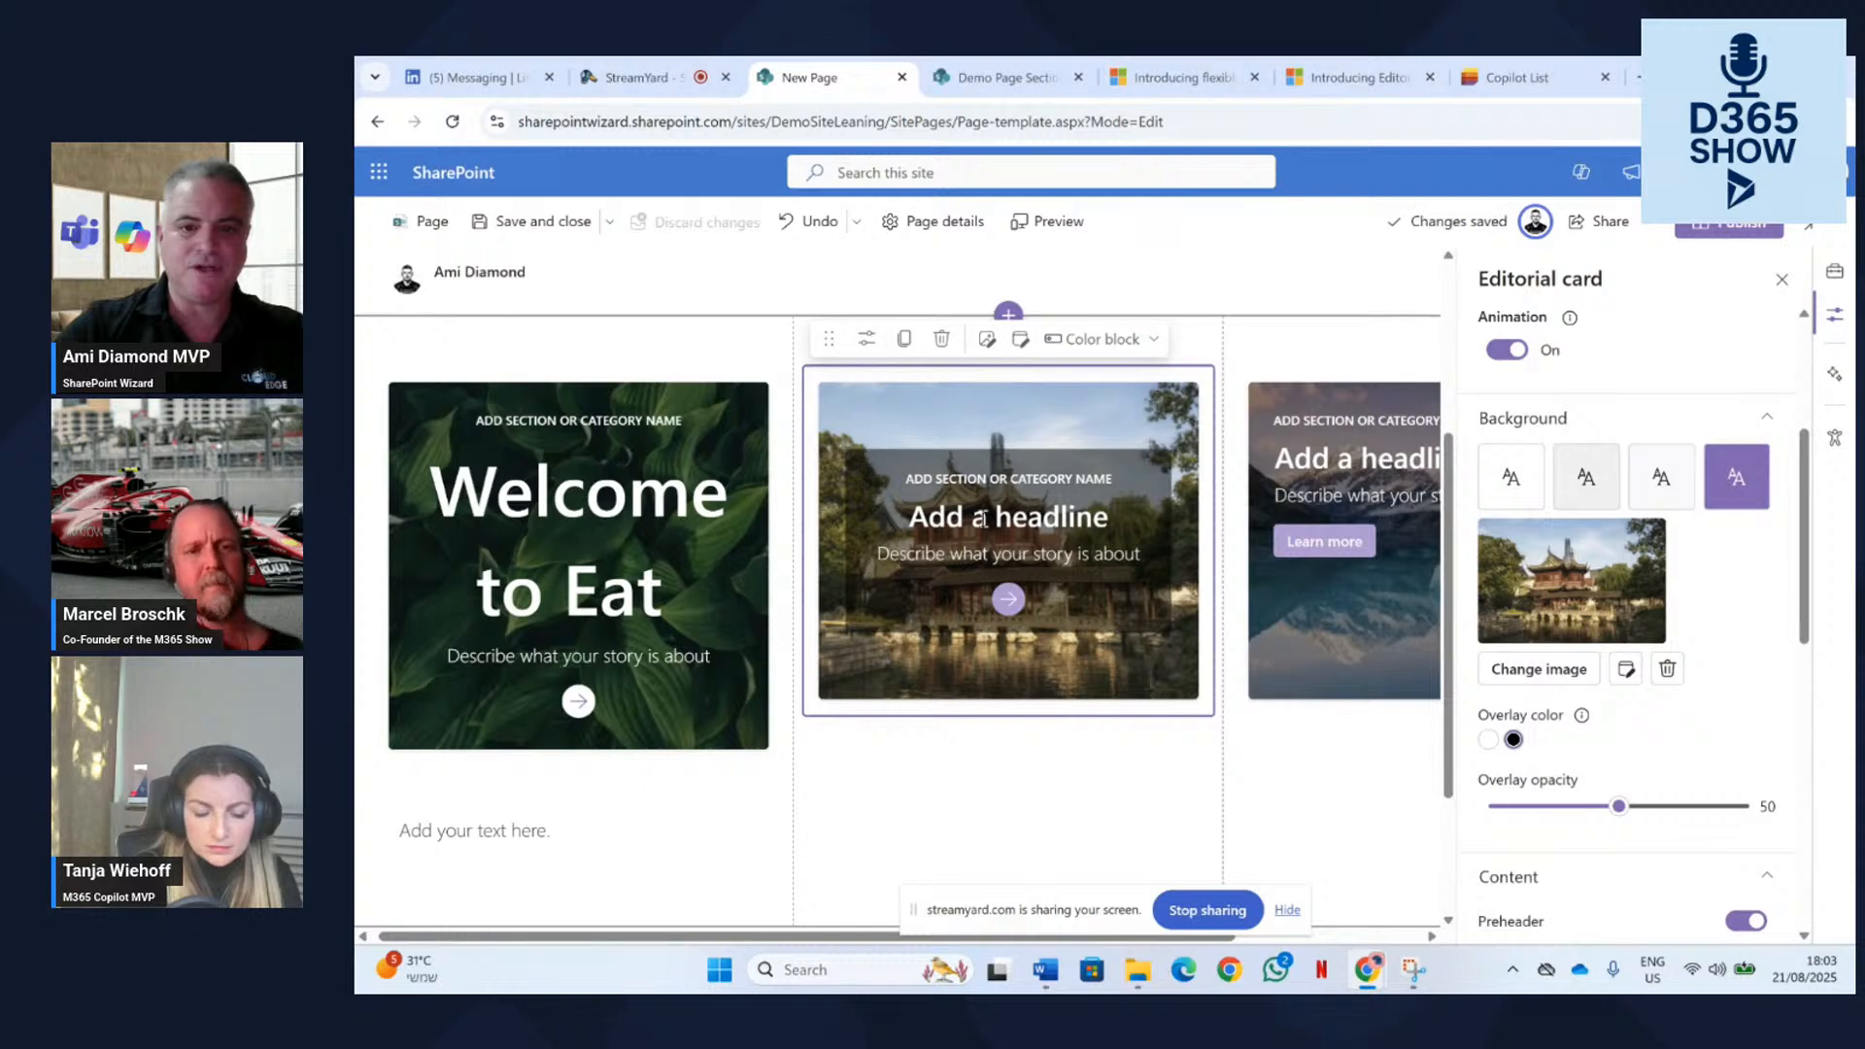
Replace the middle card's headline with "Come to the Event".
click(906, 517)
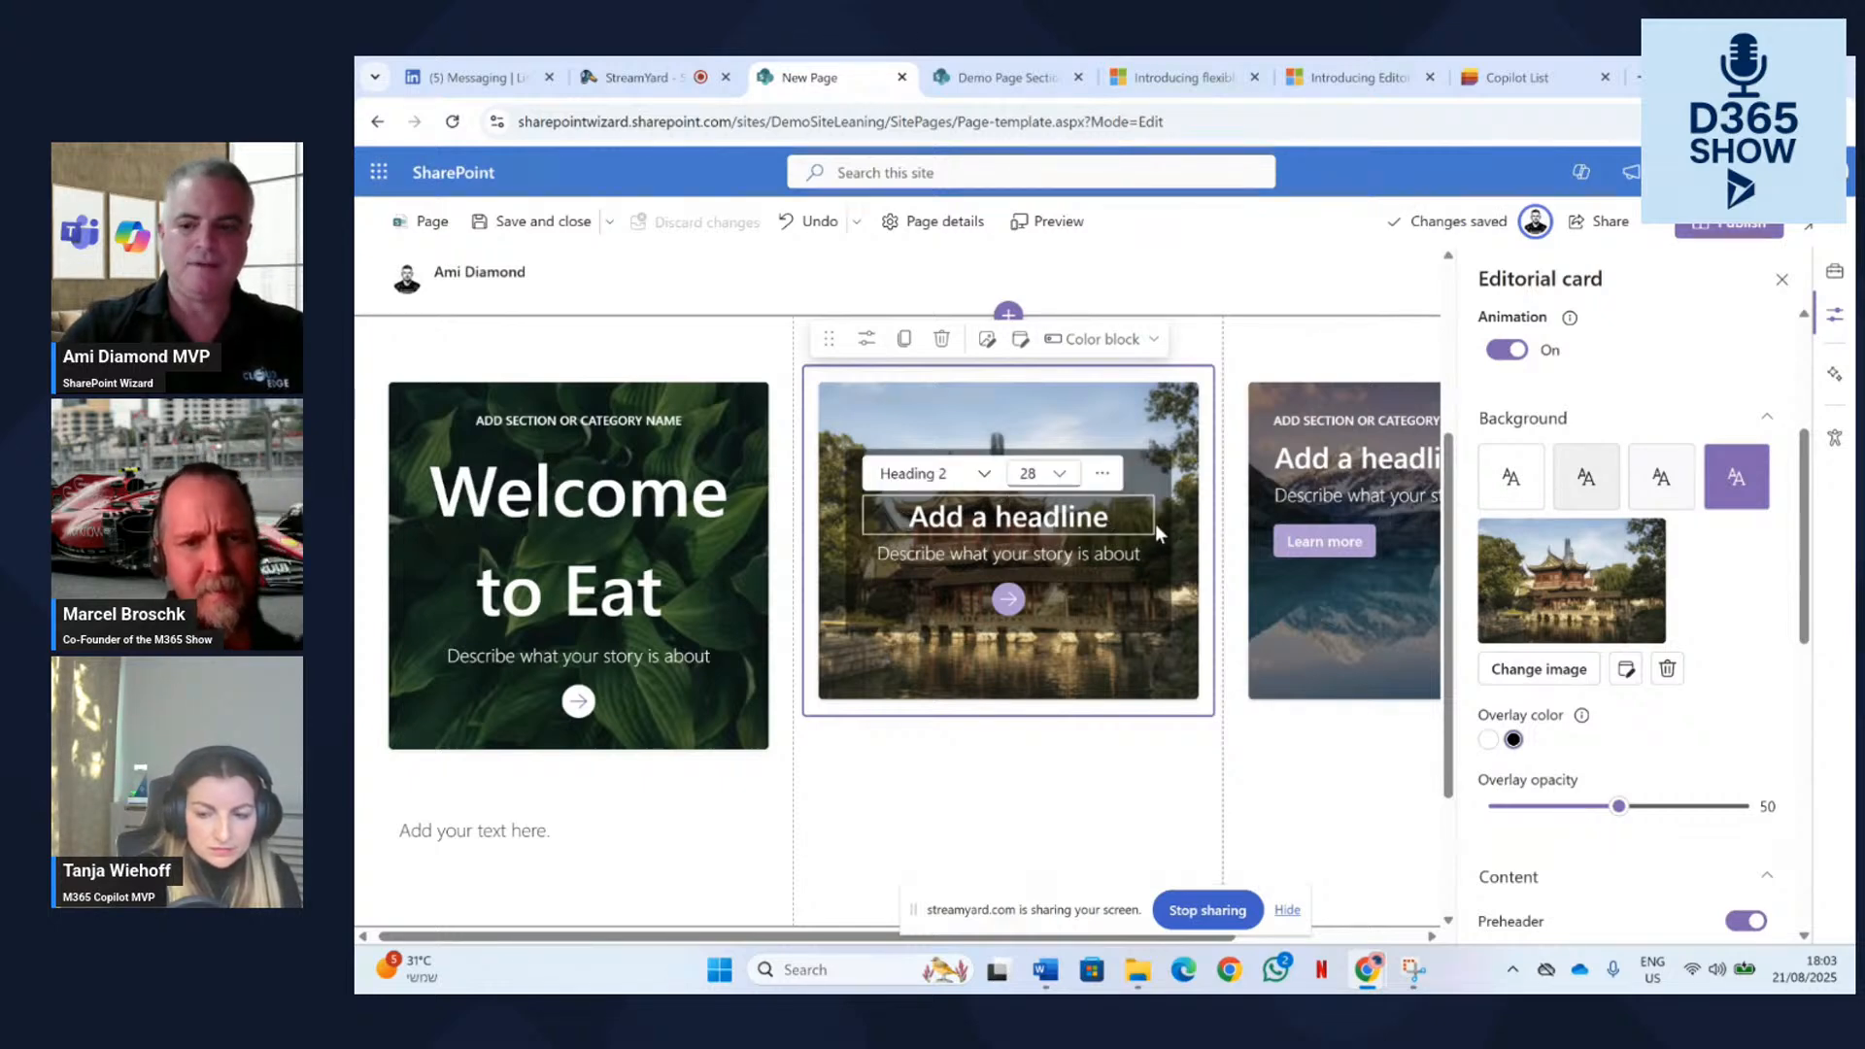
key(BackSpace)
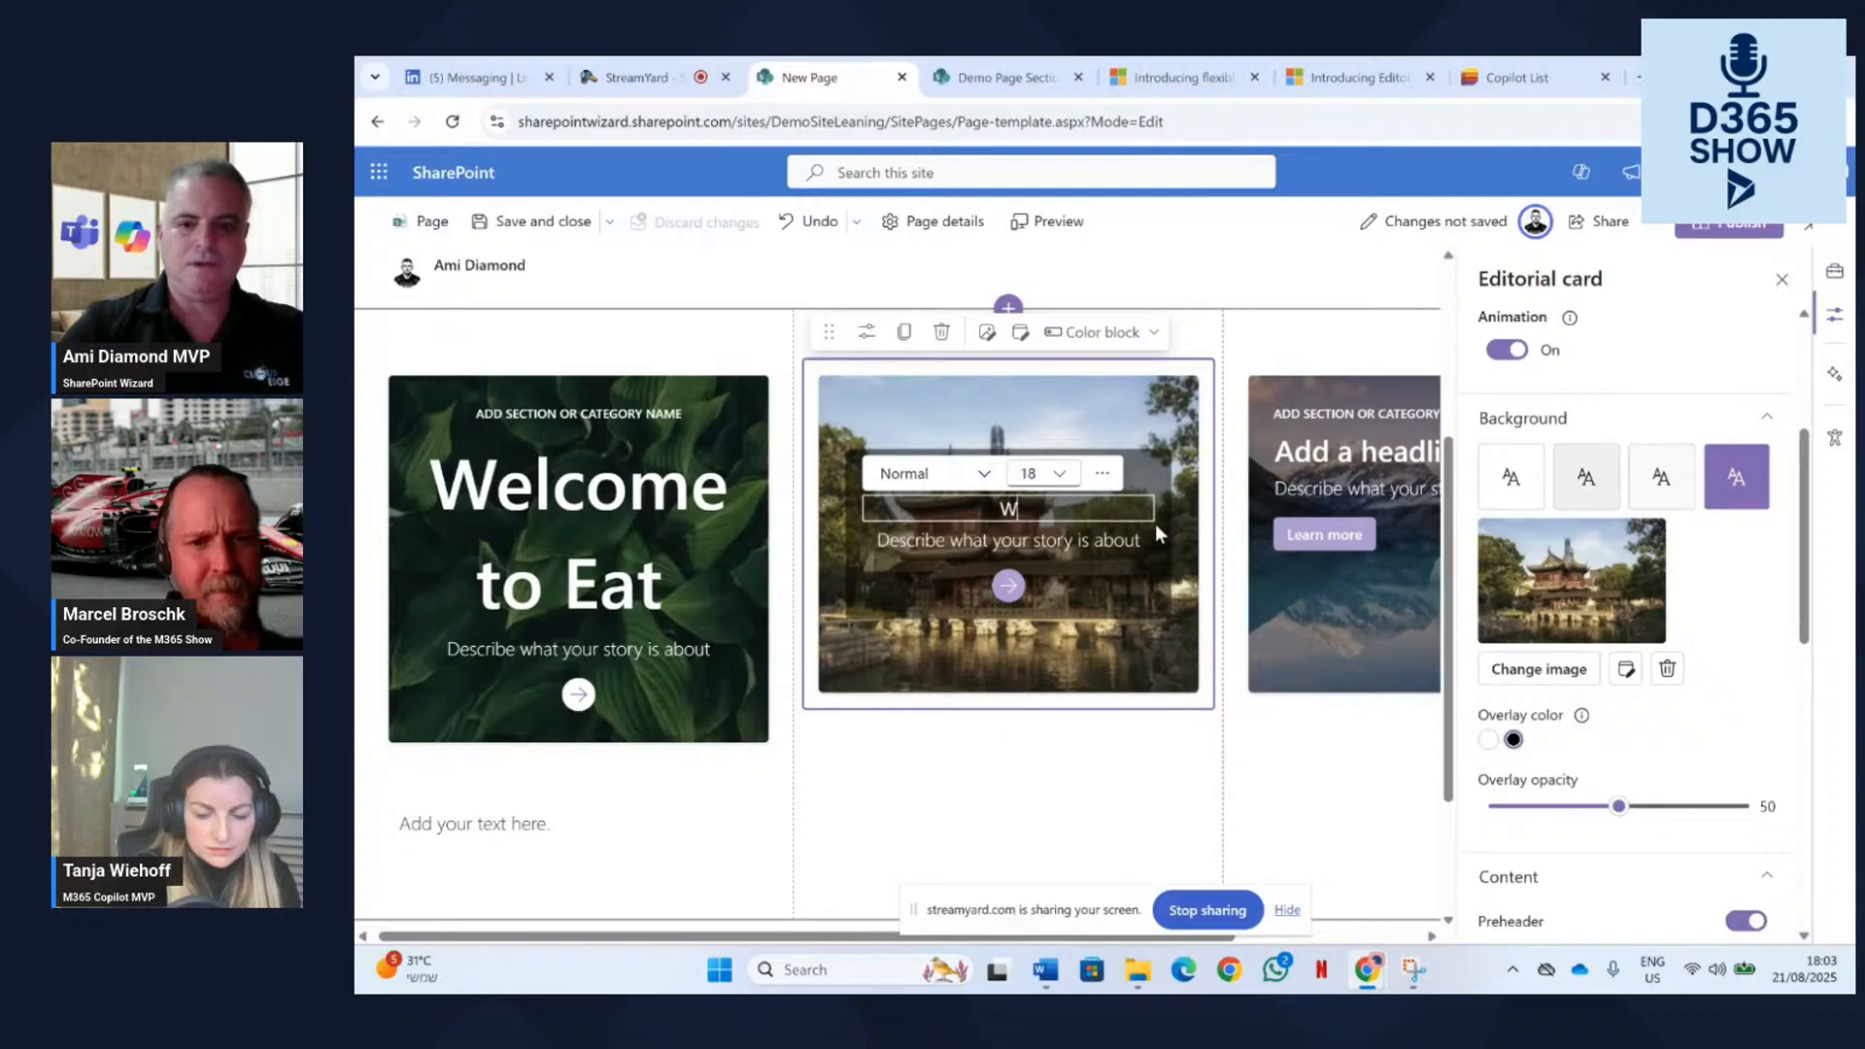
text(Come to th)
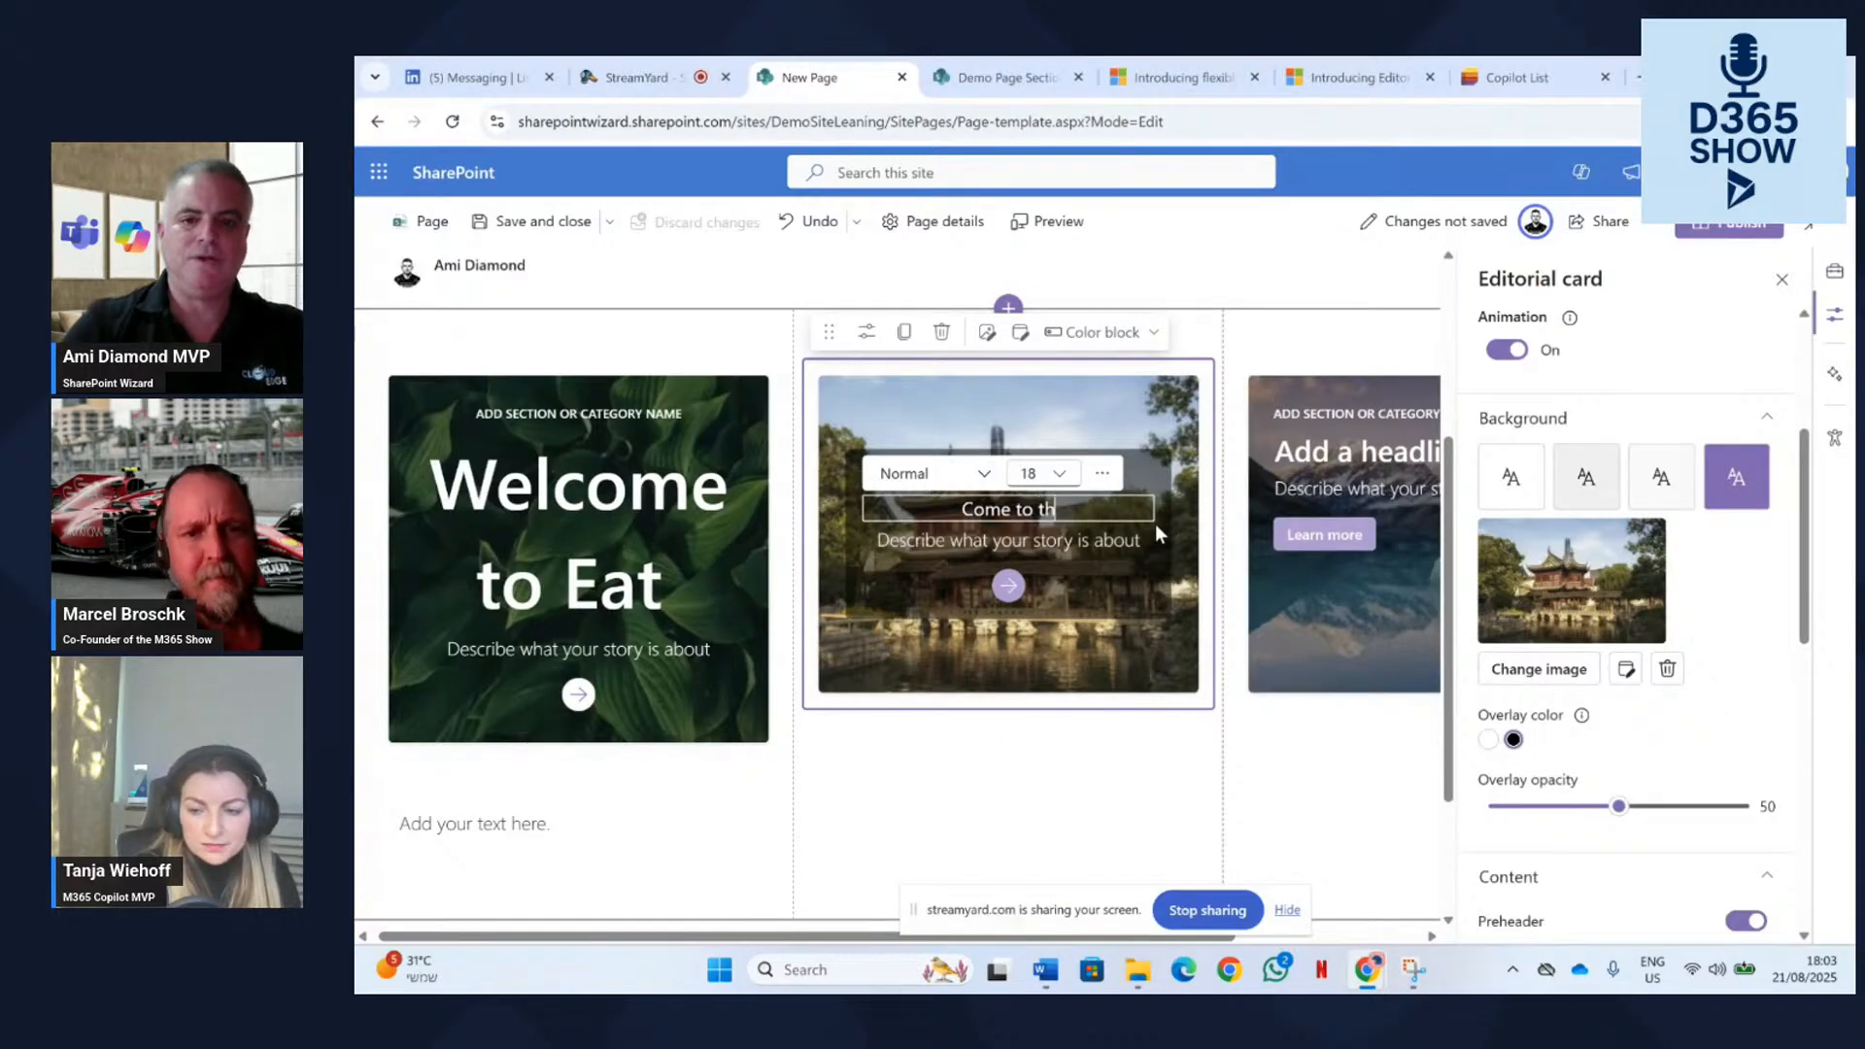
text(e Event)
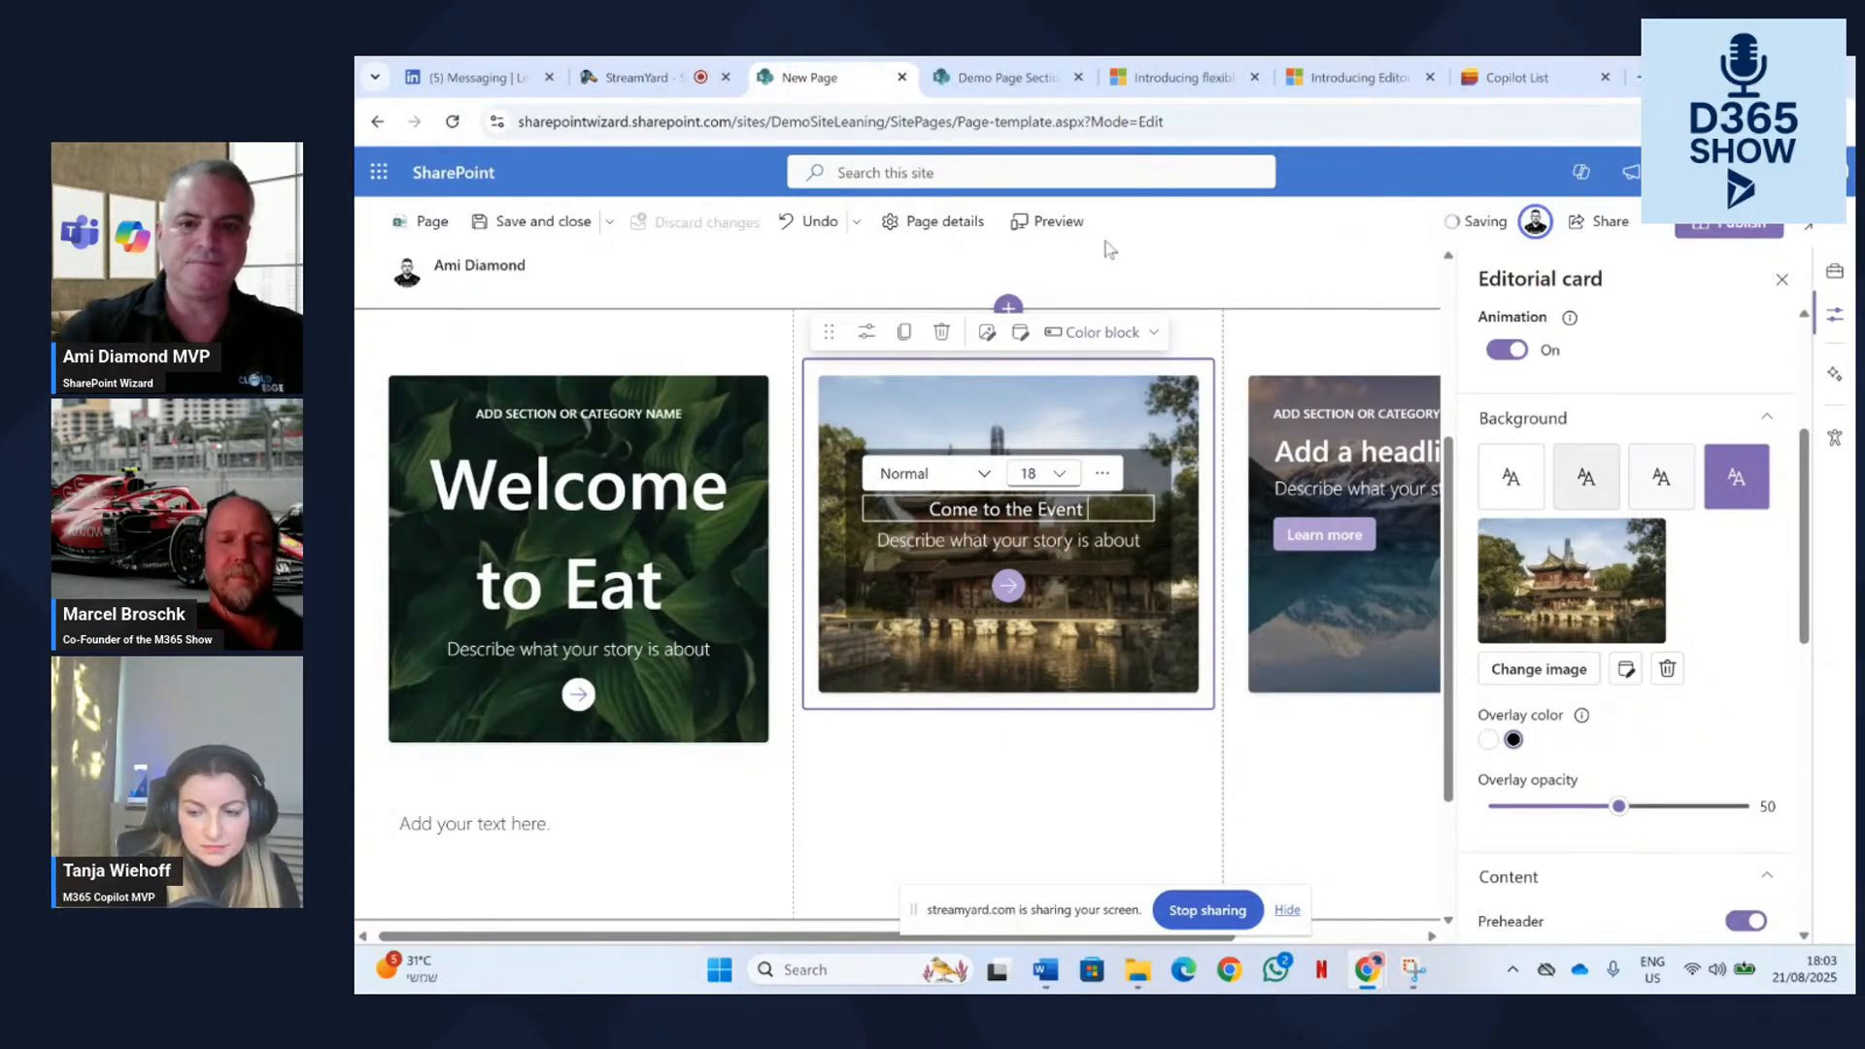
Set the "Come to the Event" headline to font size 36 and give it a bold italic text style.
drag(929, 509, 1062, 501)
click(1060, 473)
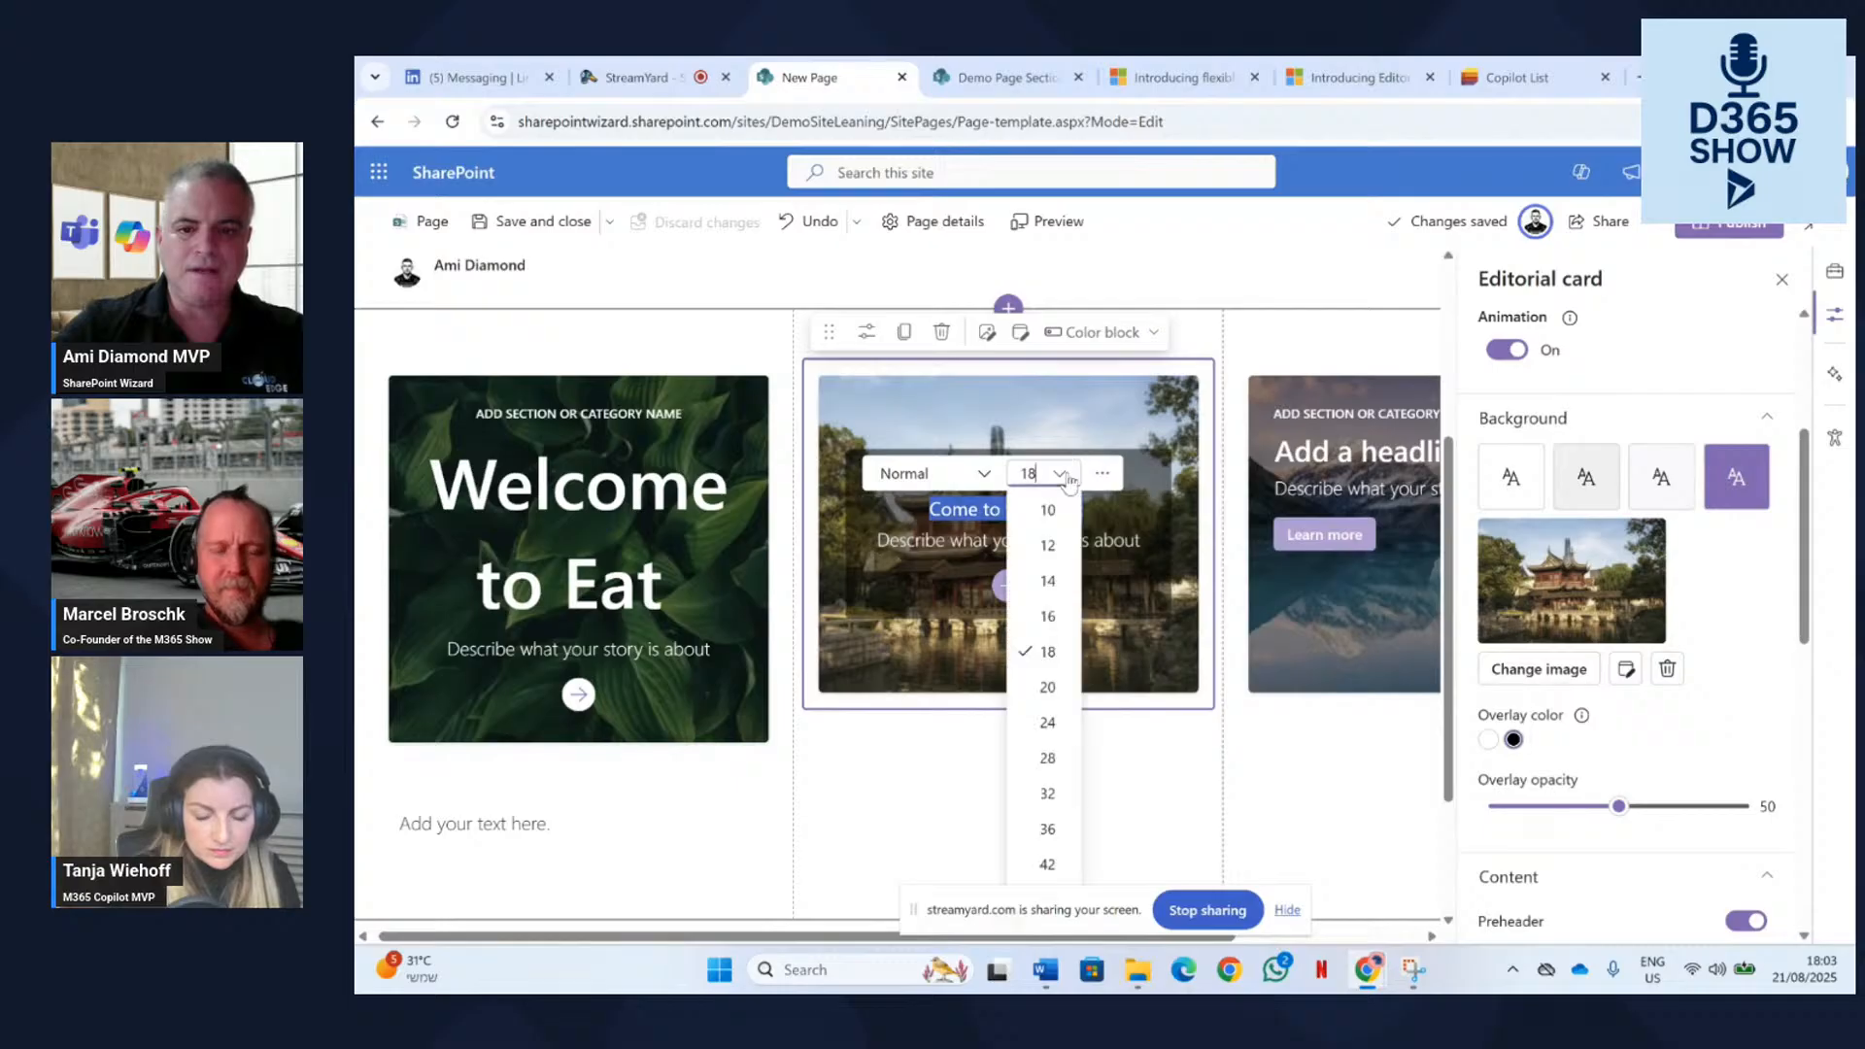
click(1051, 823)
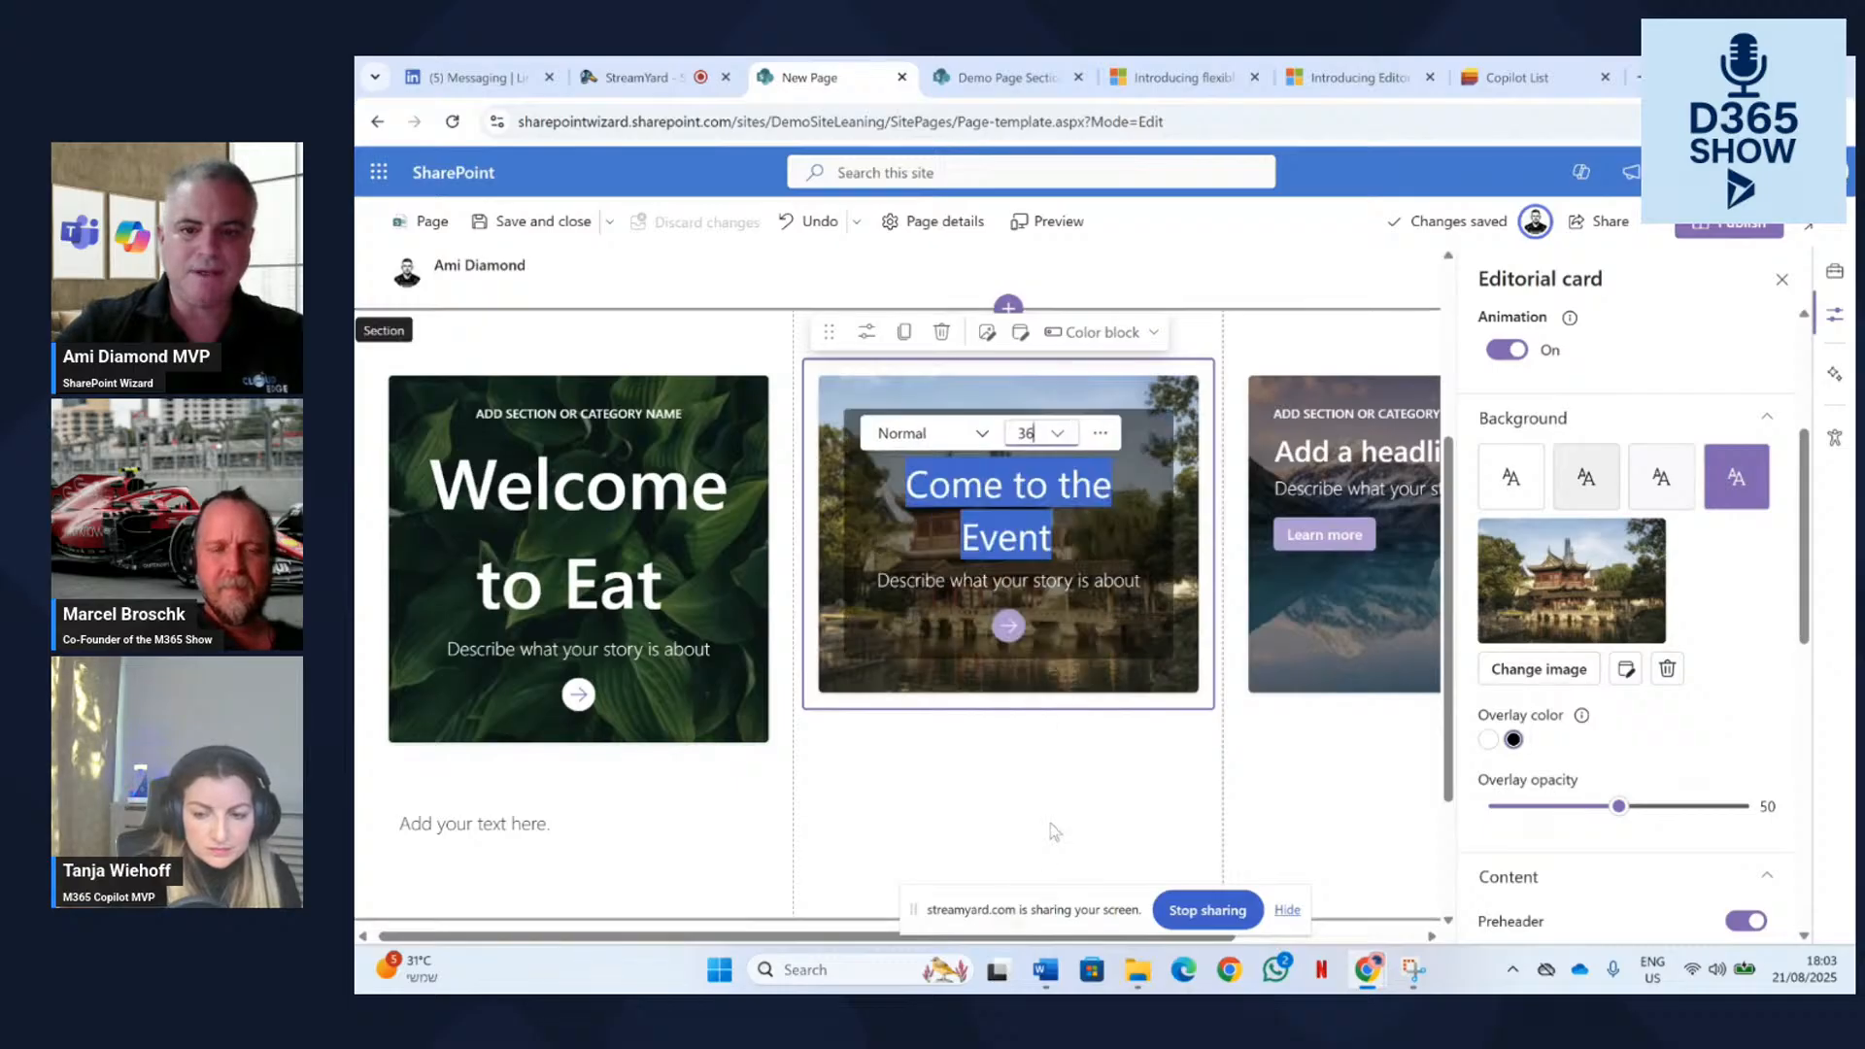
click(931, 433)
click(965, 685)
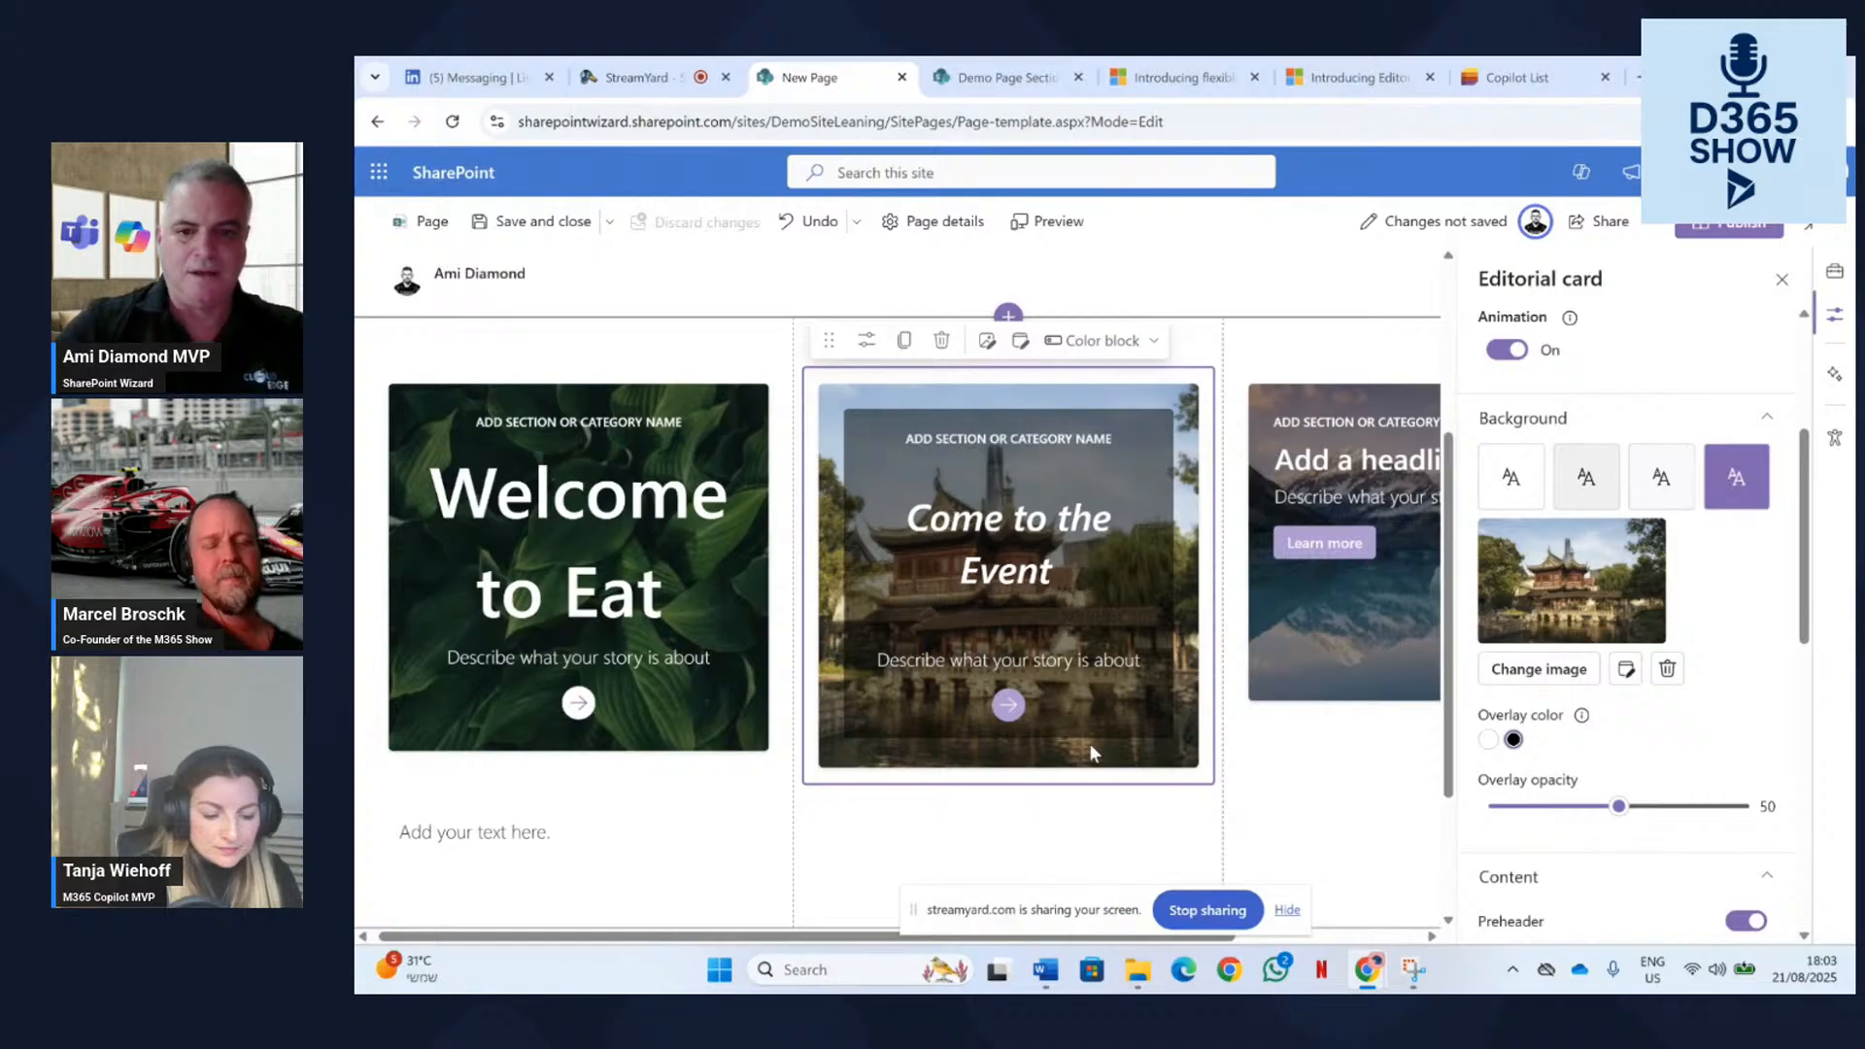
Look through the middle card's remaining settings, including the call-to-action link, accessibility and visibility options.
click(891, 658)
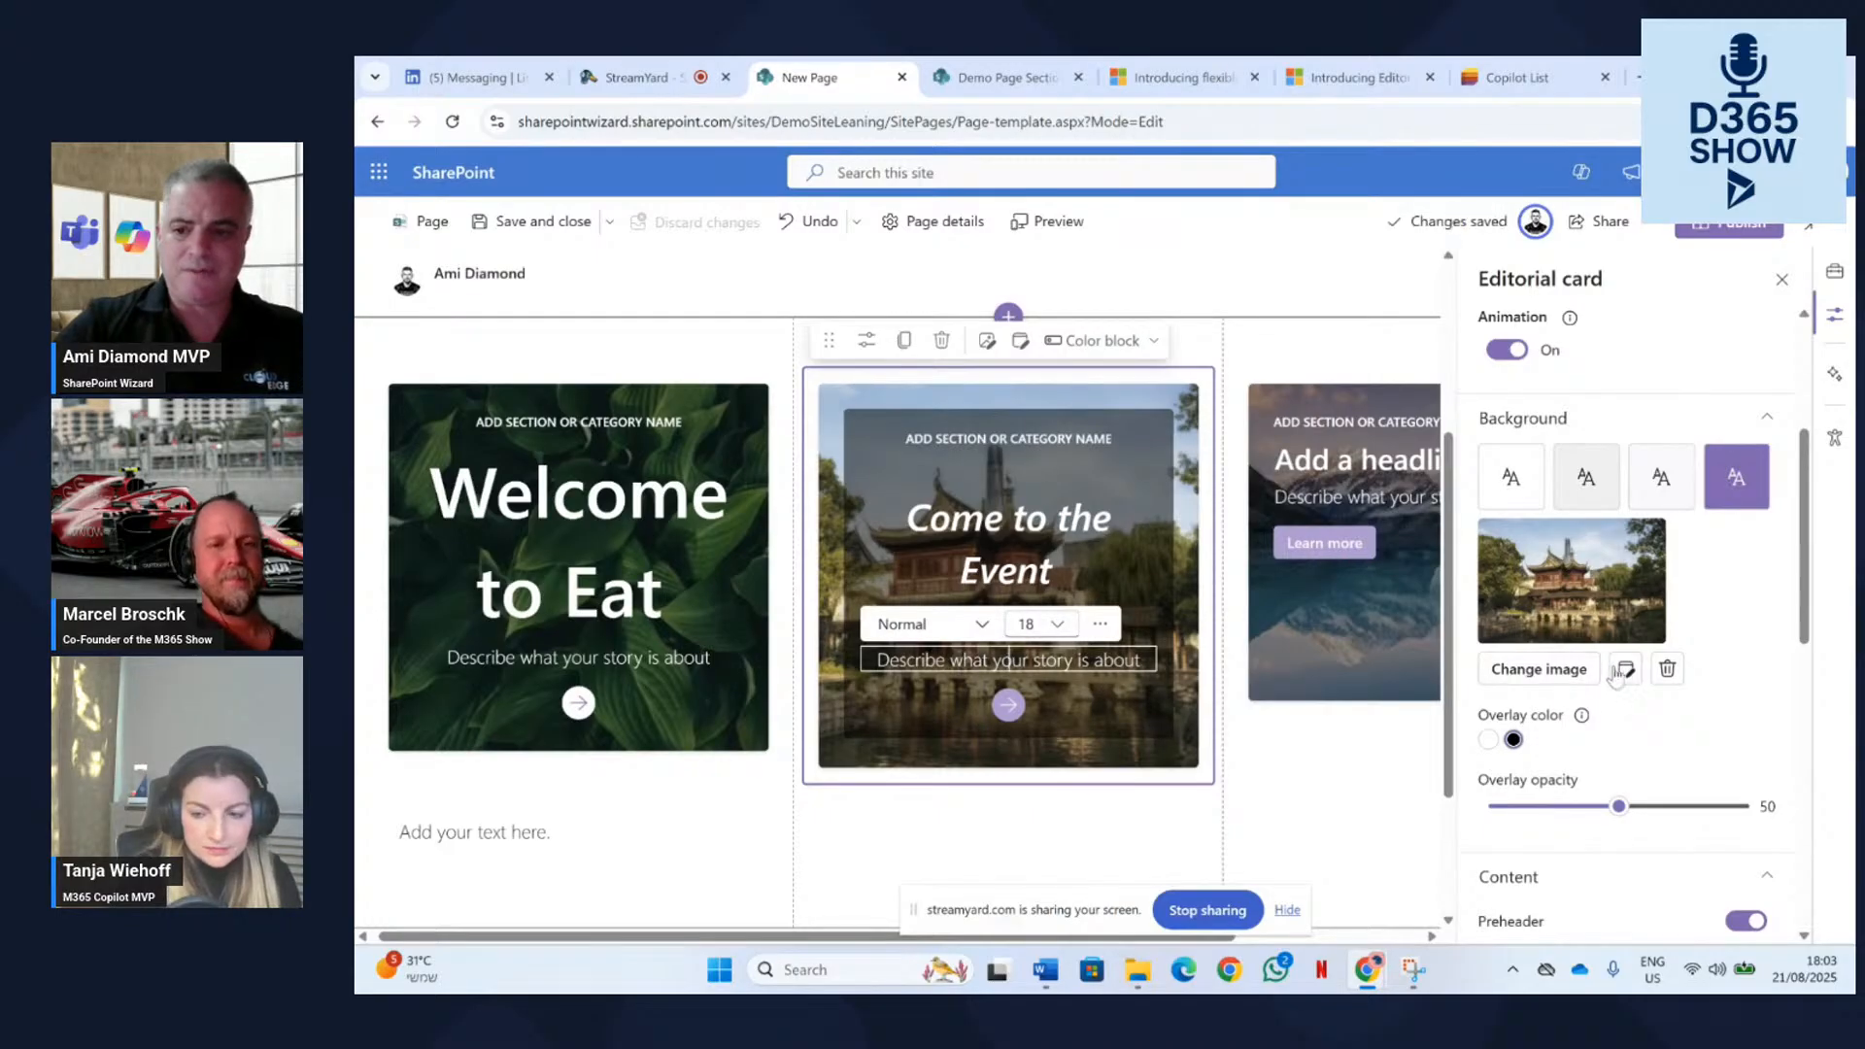
scroll(1627, 699, down, 5)
scroll(1607, 728, down, 3)
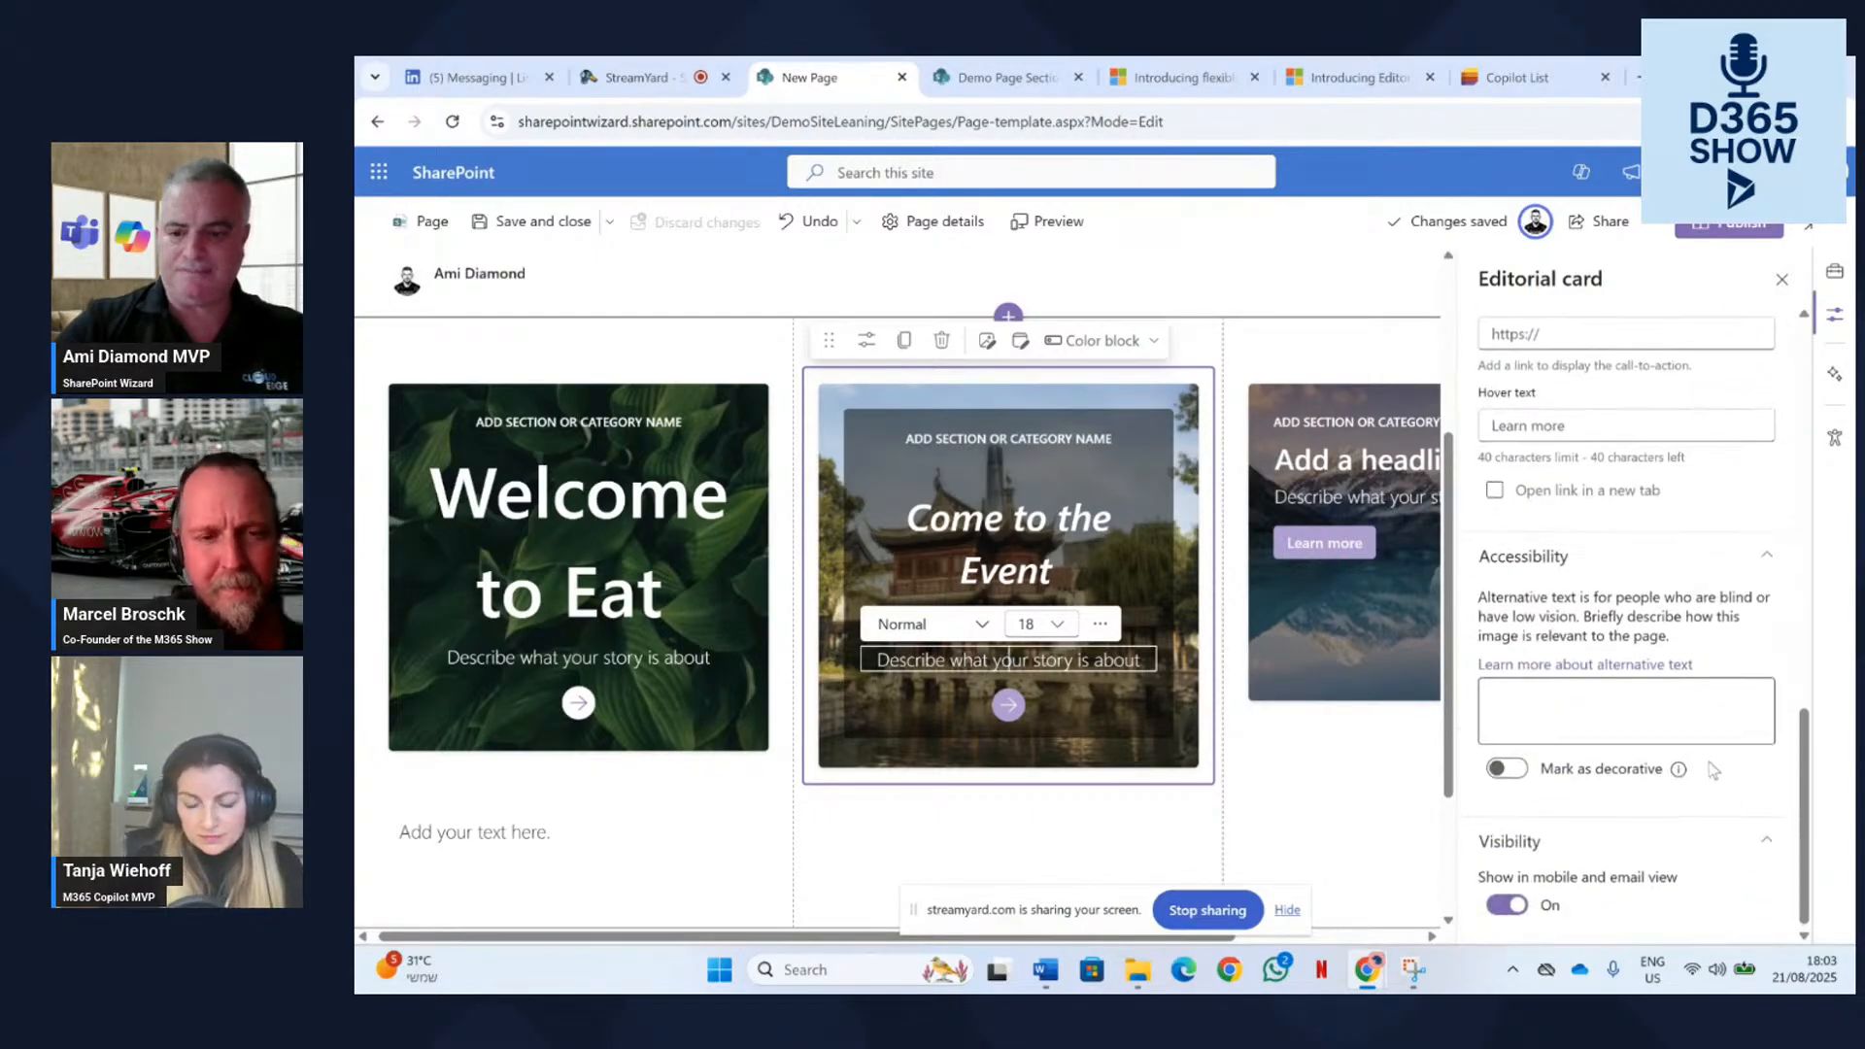
scroll(1607, 728, up, 8)
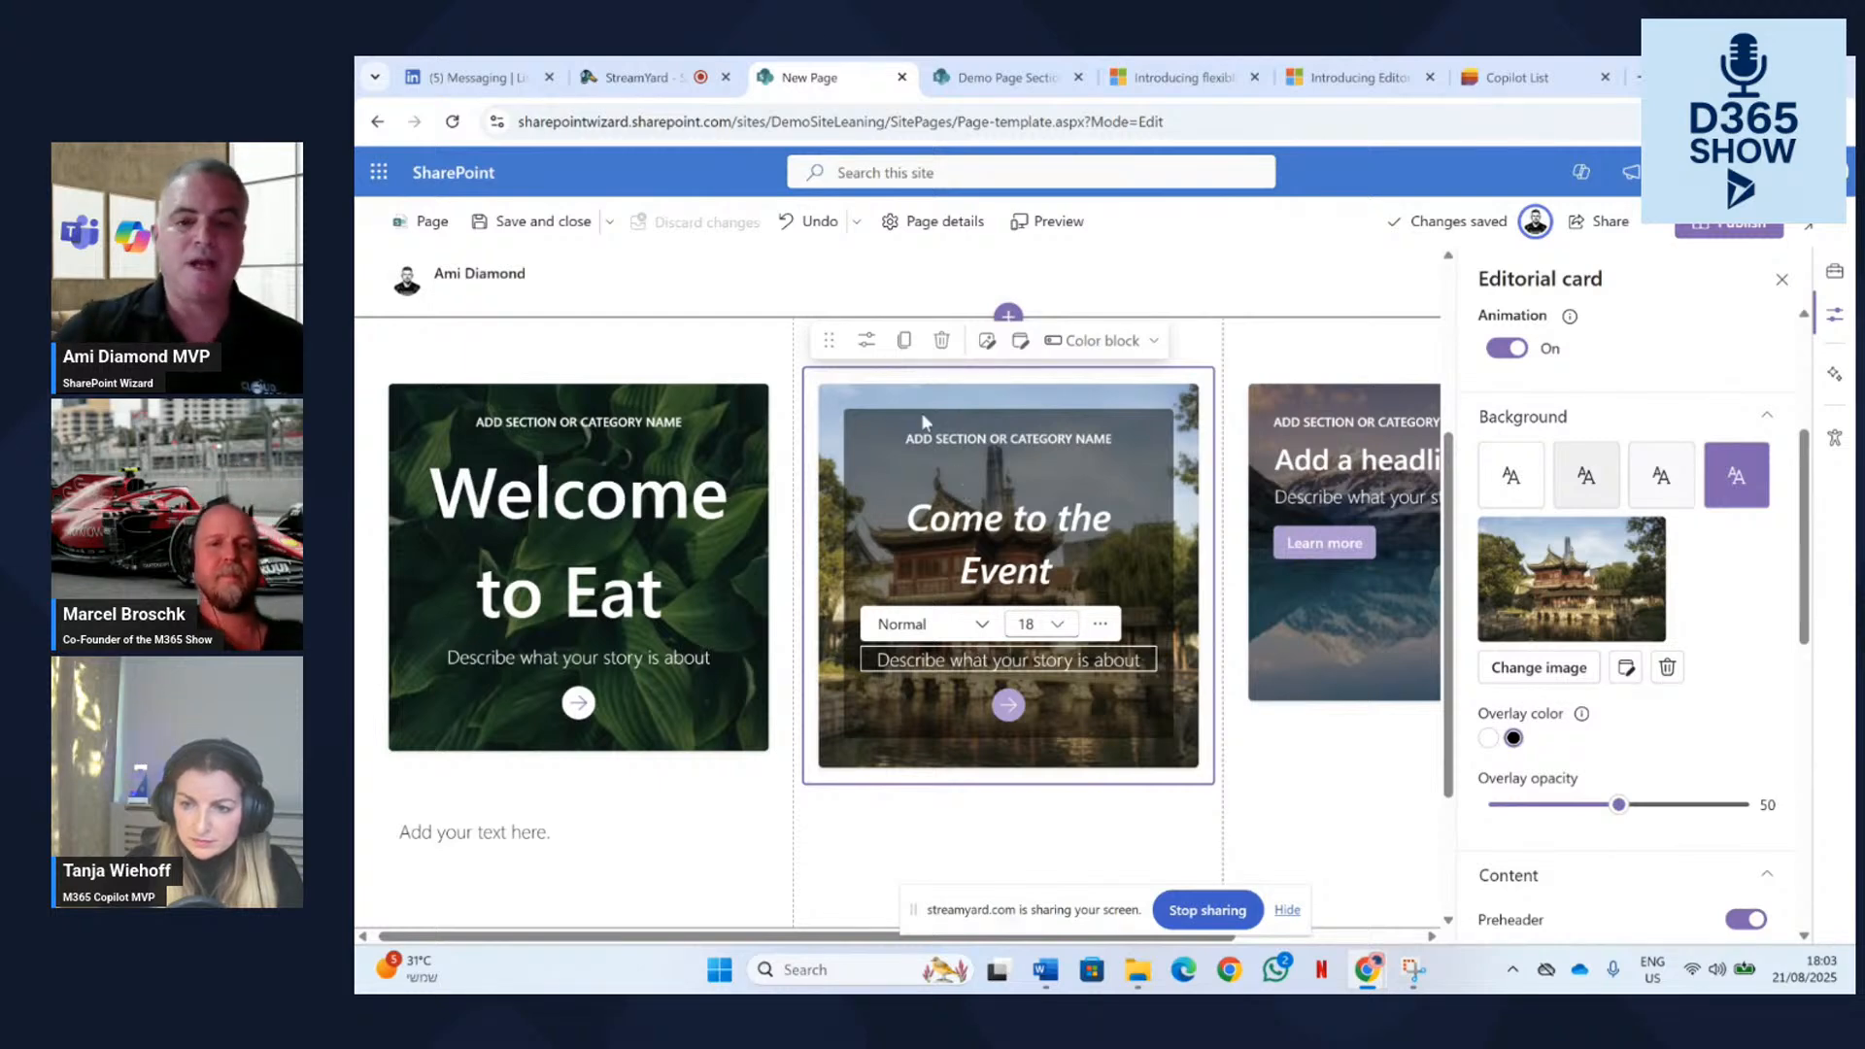
Add a one-column section directly below the three-column section.
scroll(700, 527, down, 2)
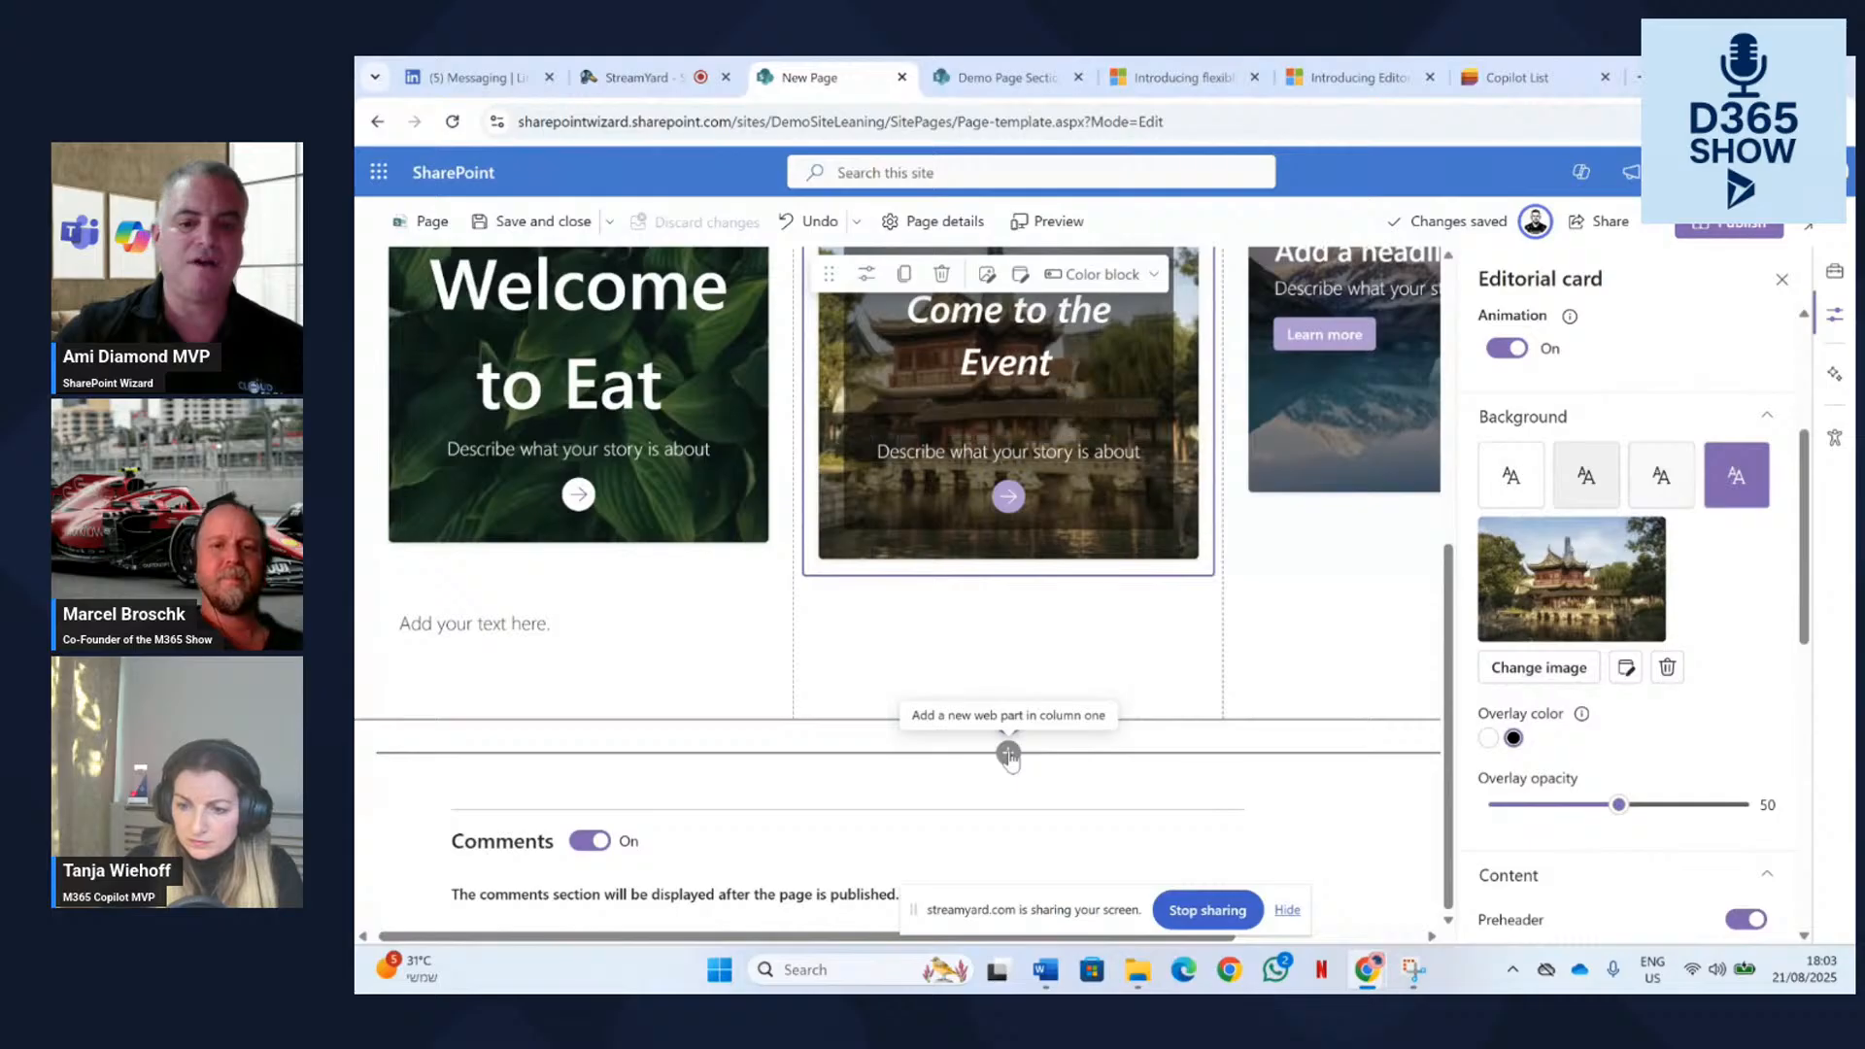
click(1010, 754)
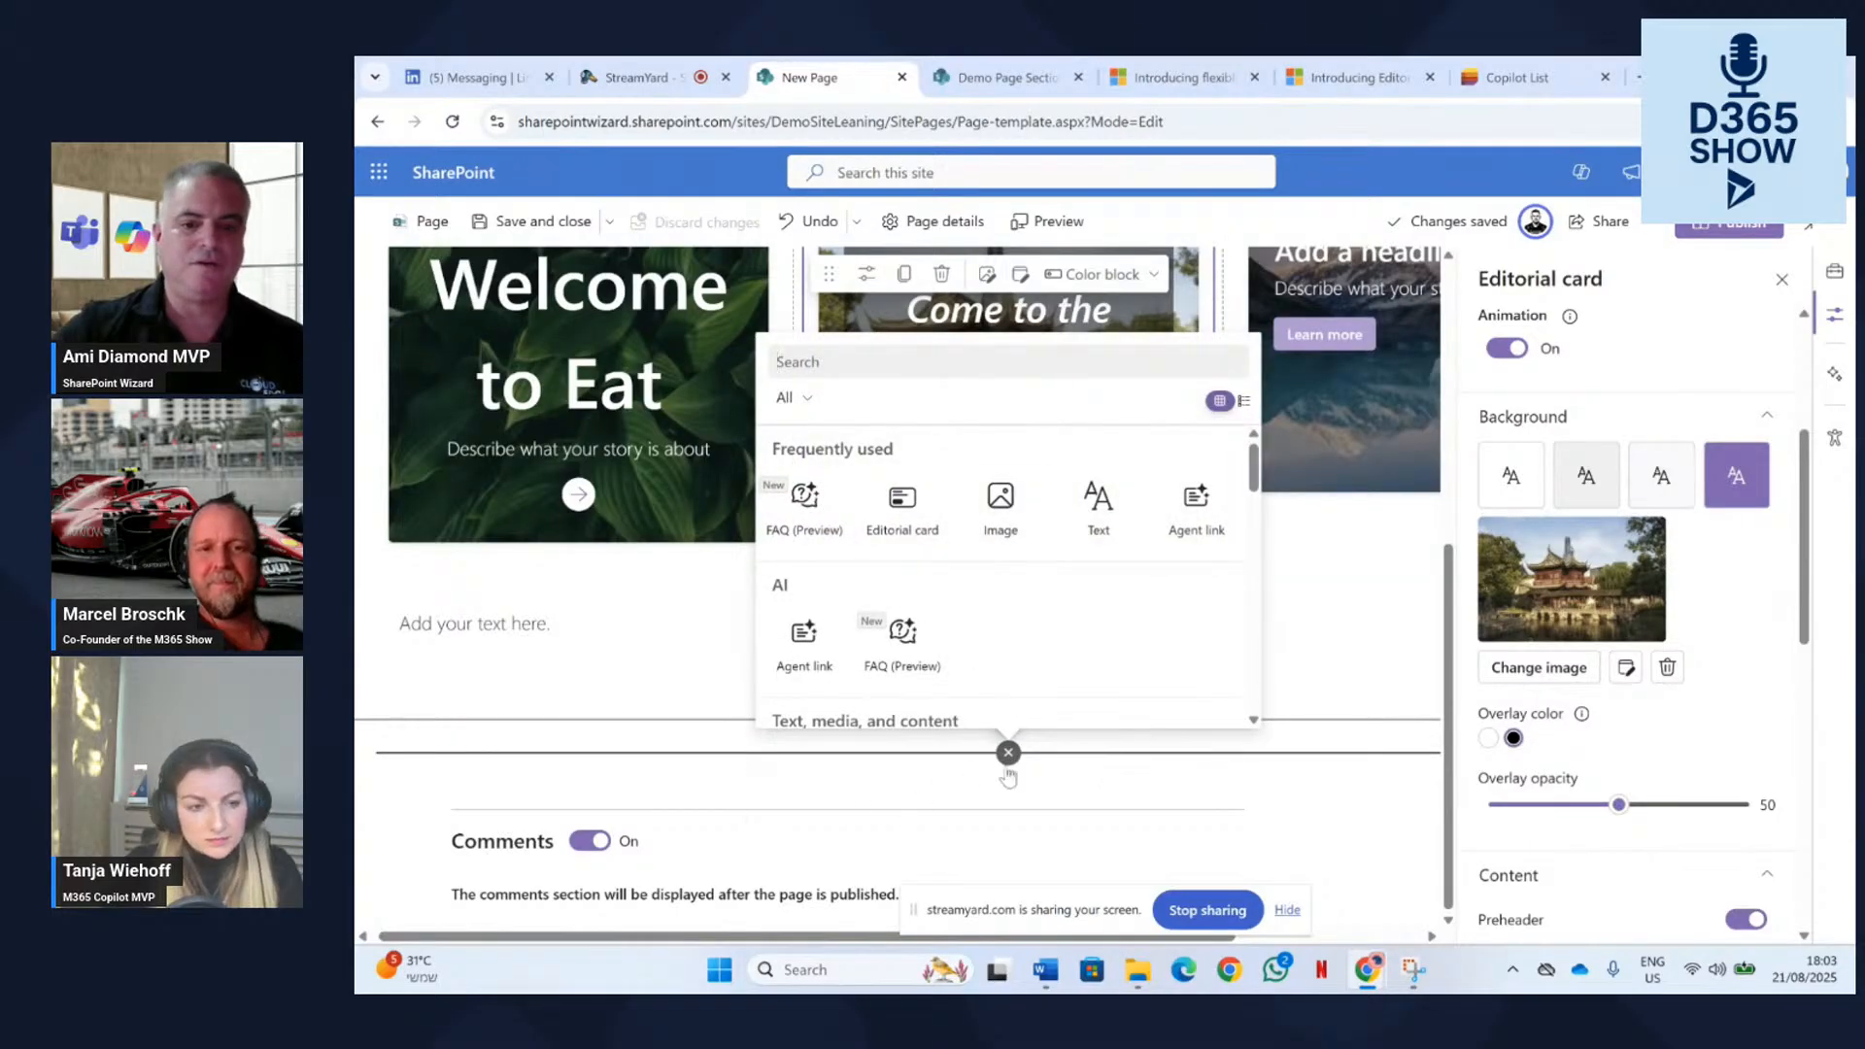
click(1321, 742)
click(1008, 720)
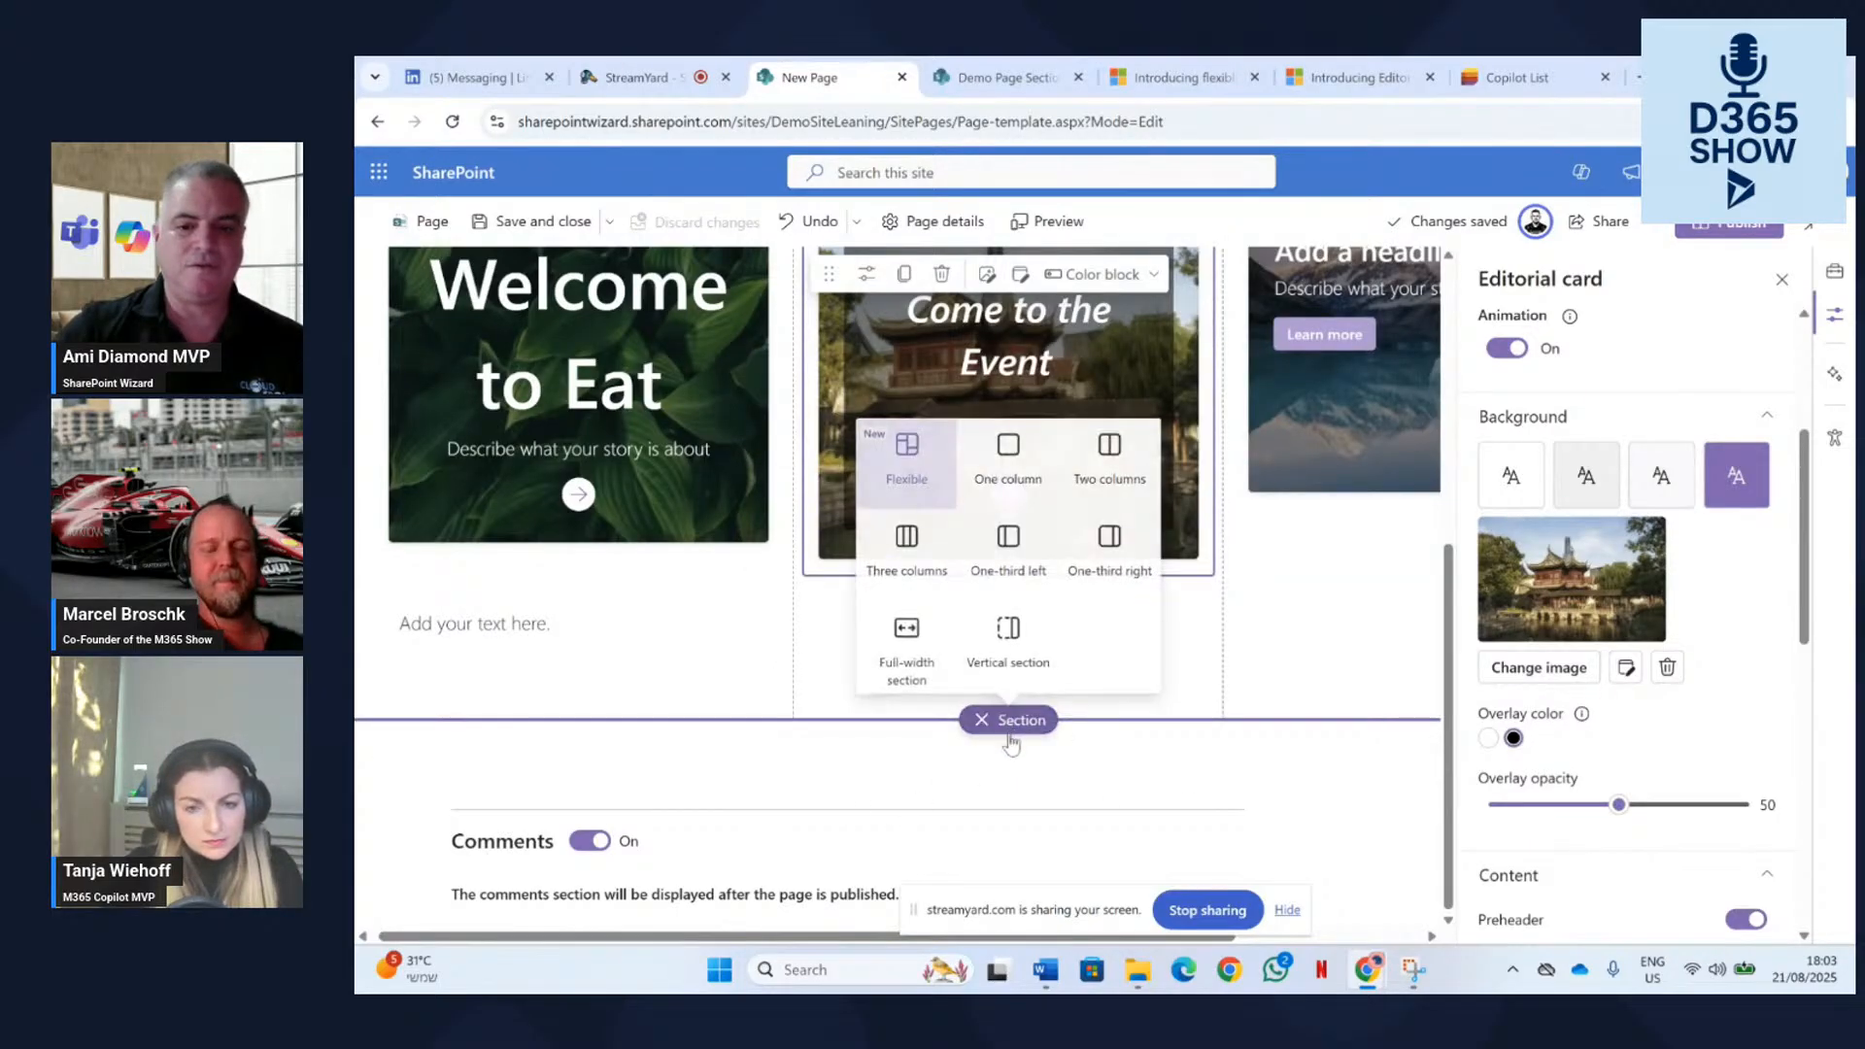
click(989, 500)
Move the "Come to the Event" card from the three-column section's middle column into the one-column section below.
scroll(999, 471, up, 6)
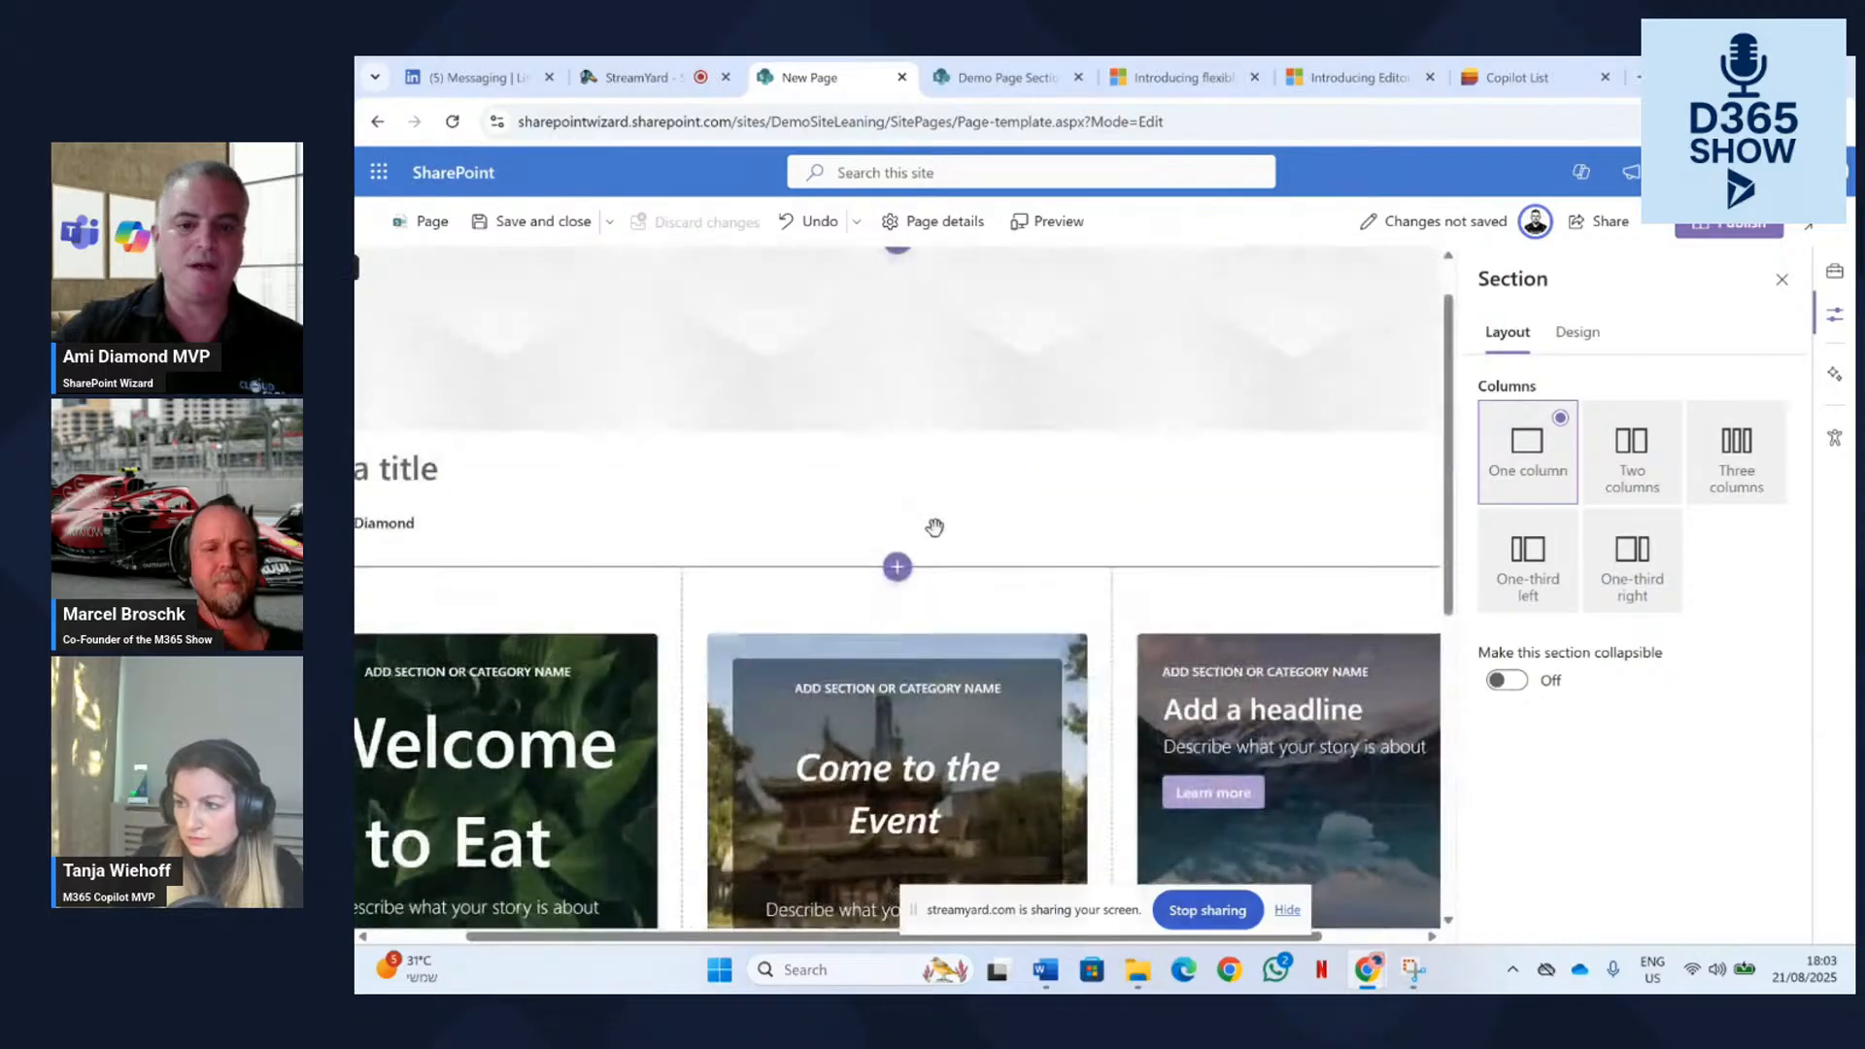
scroll(949, 517, down, 2)
click(773, 419)
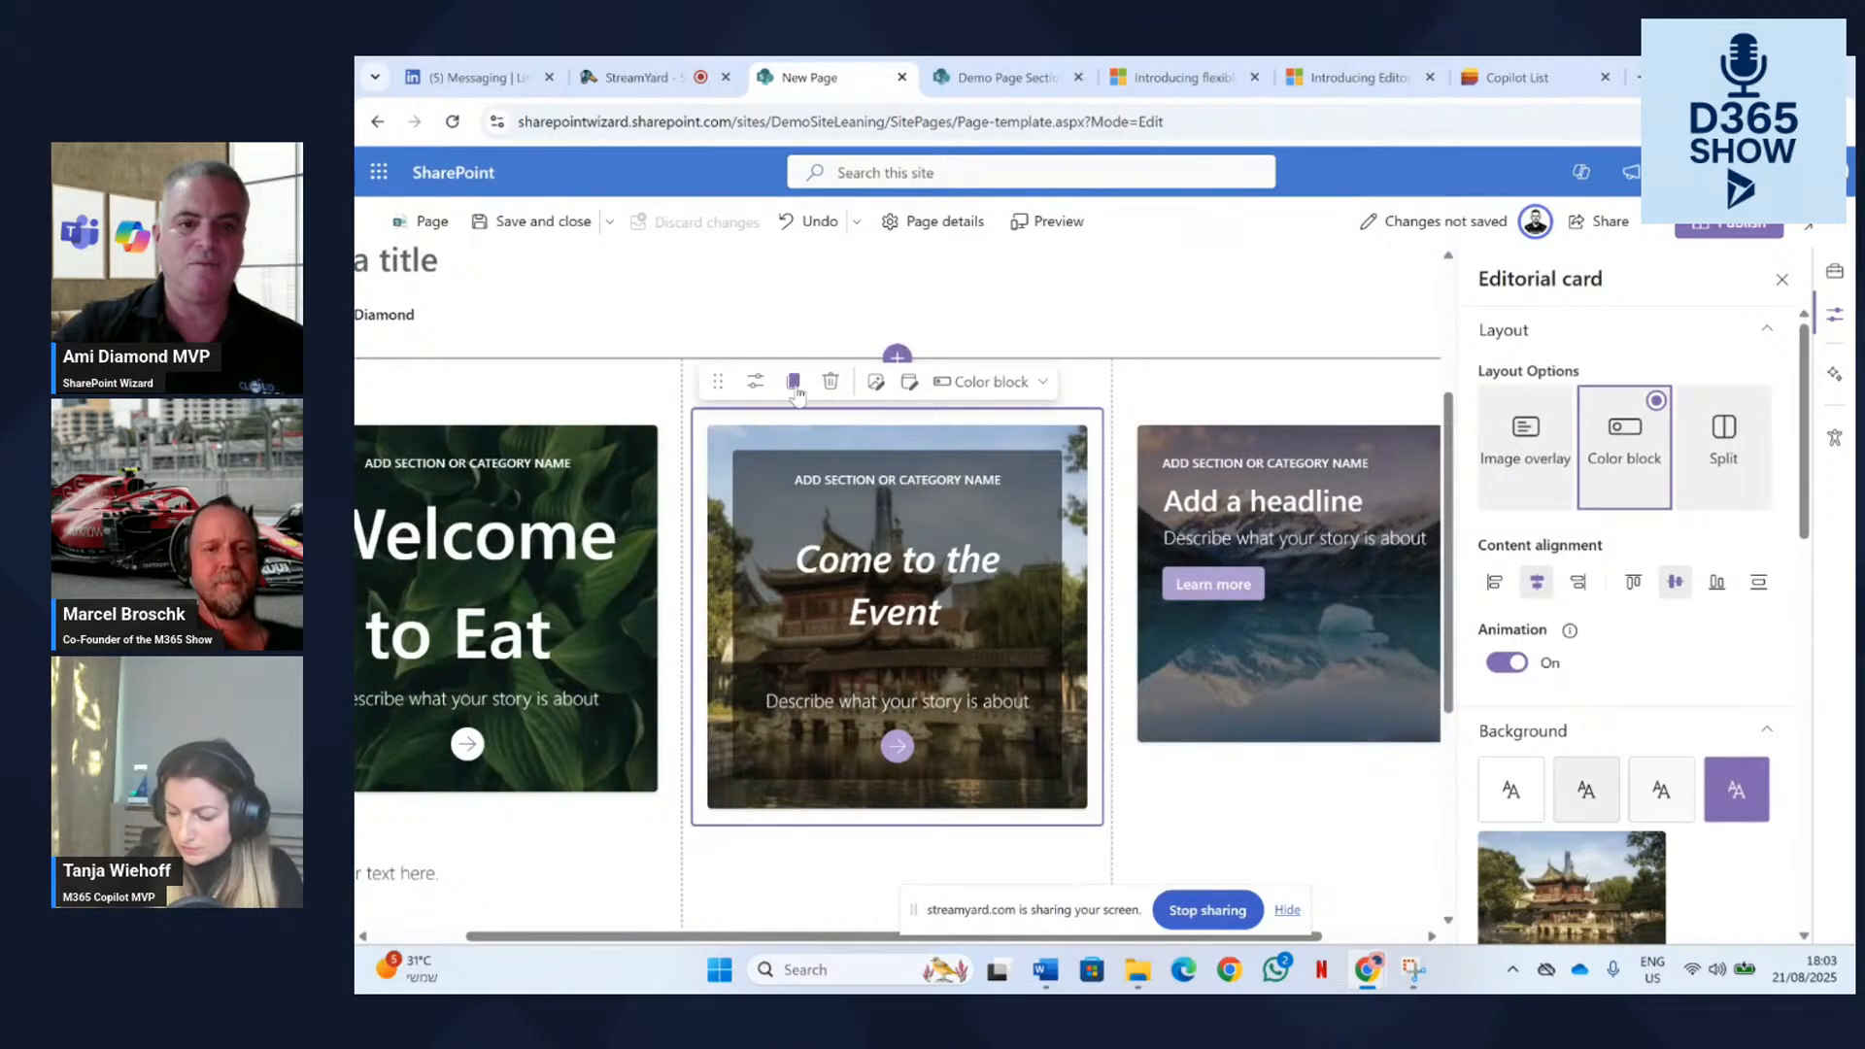
drag(727, 379, 774, 838)
drag(841, 770, 845, 774)
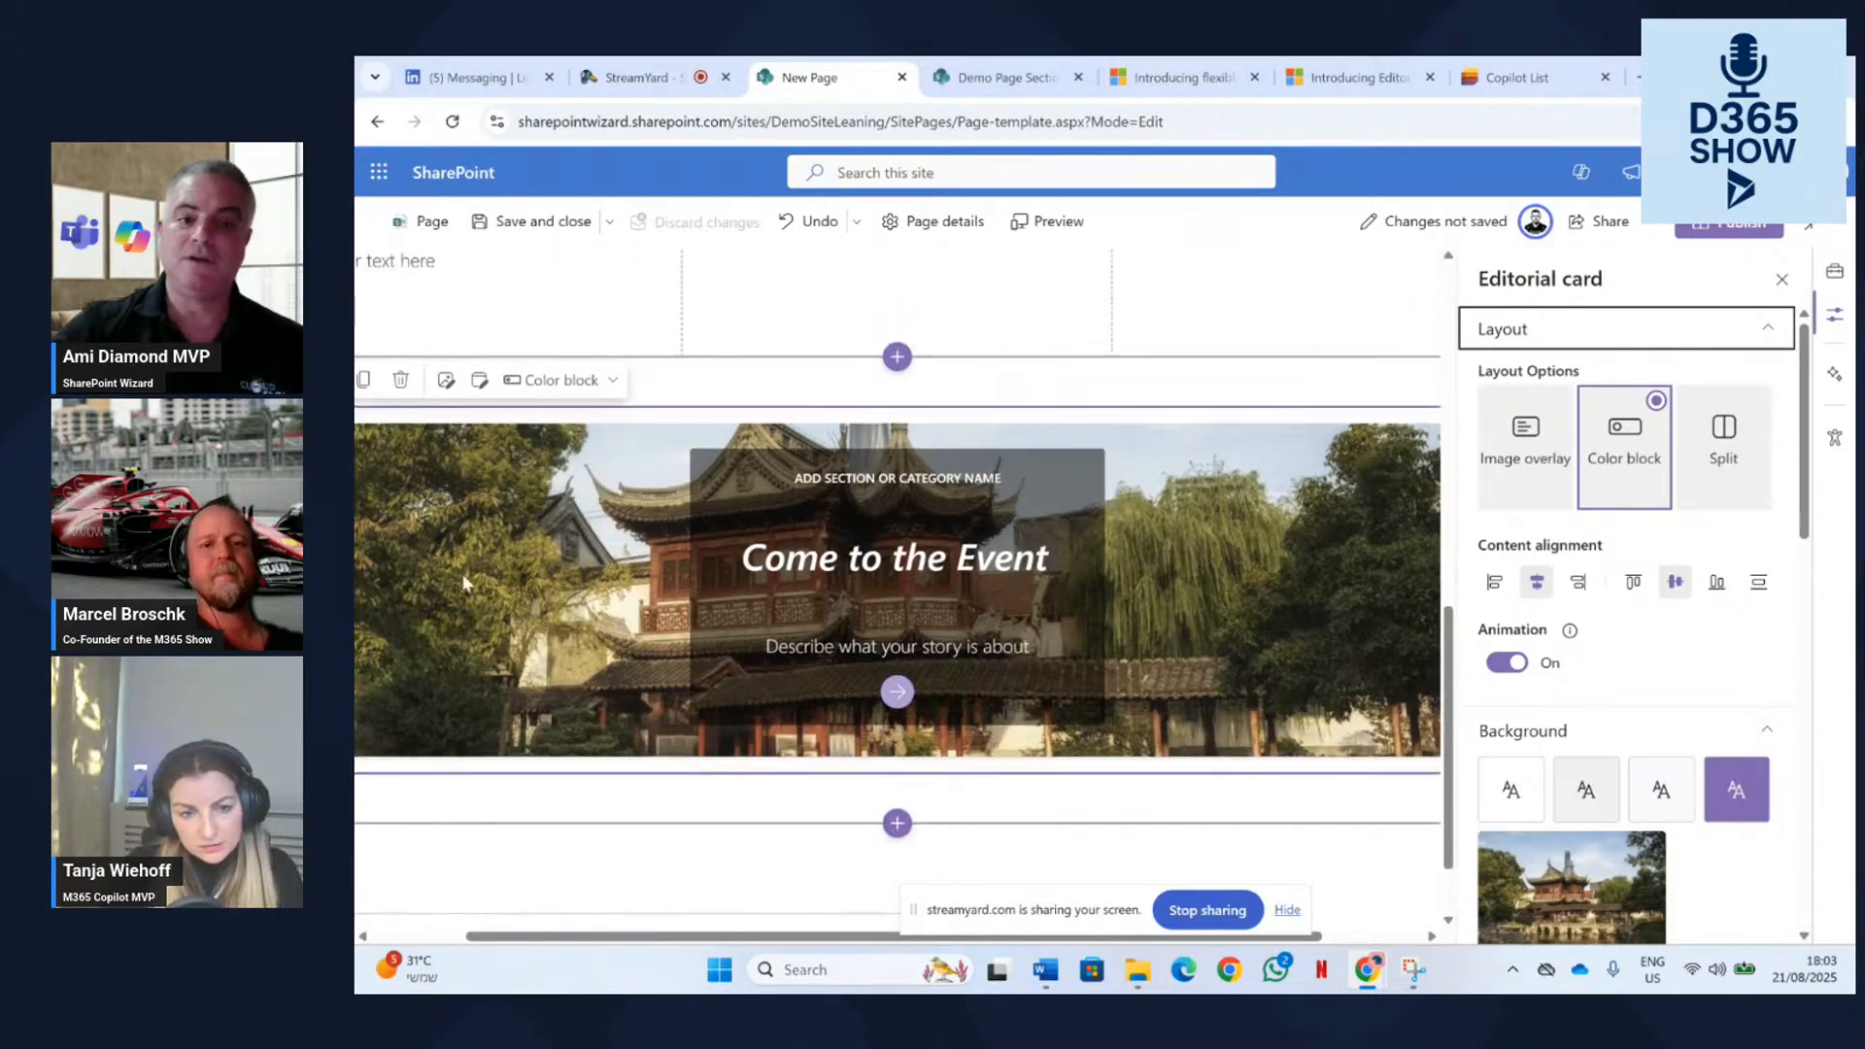
Change the third column's Editorial card to the Split layout.
scroll(1102, 626, up, 1)
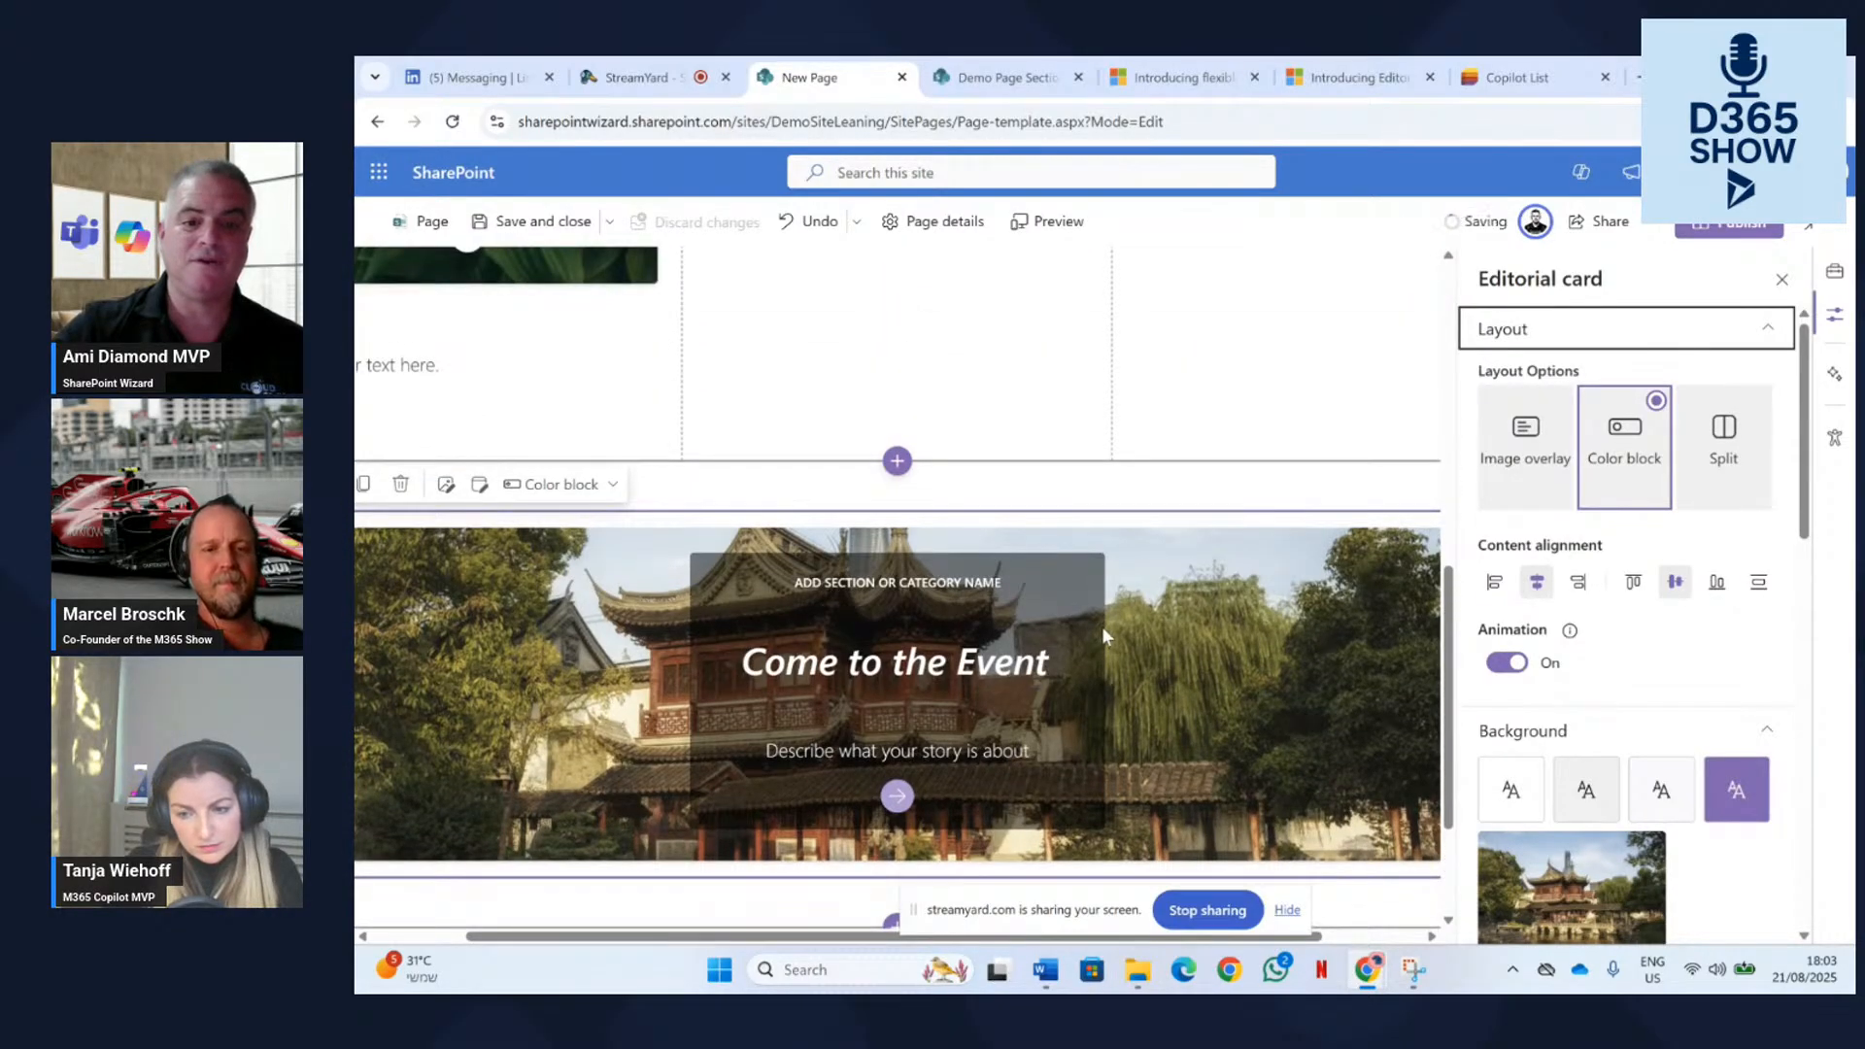
scroll(1101, 626, up, 5)
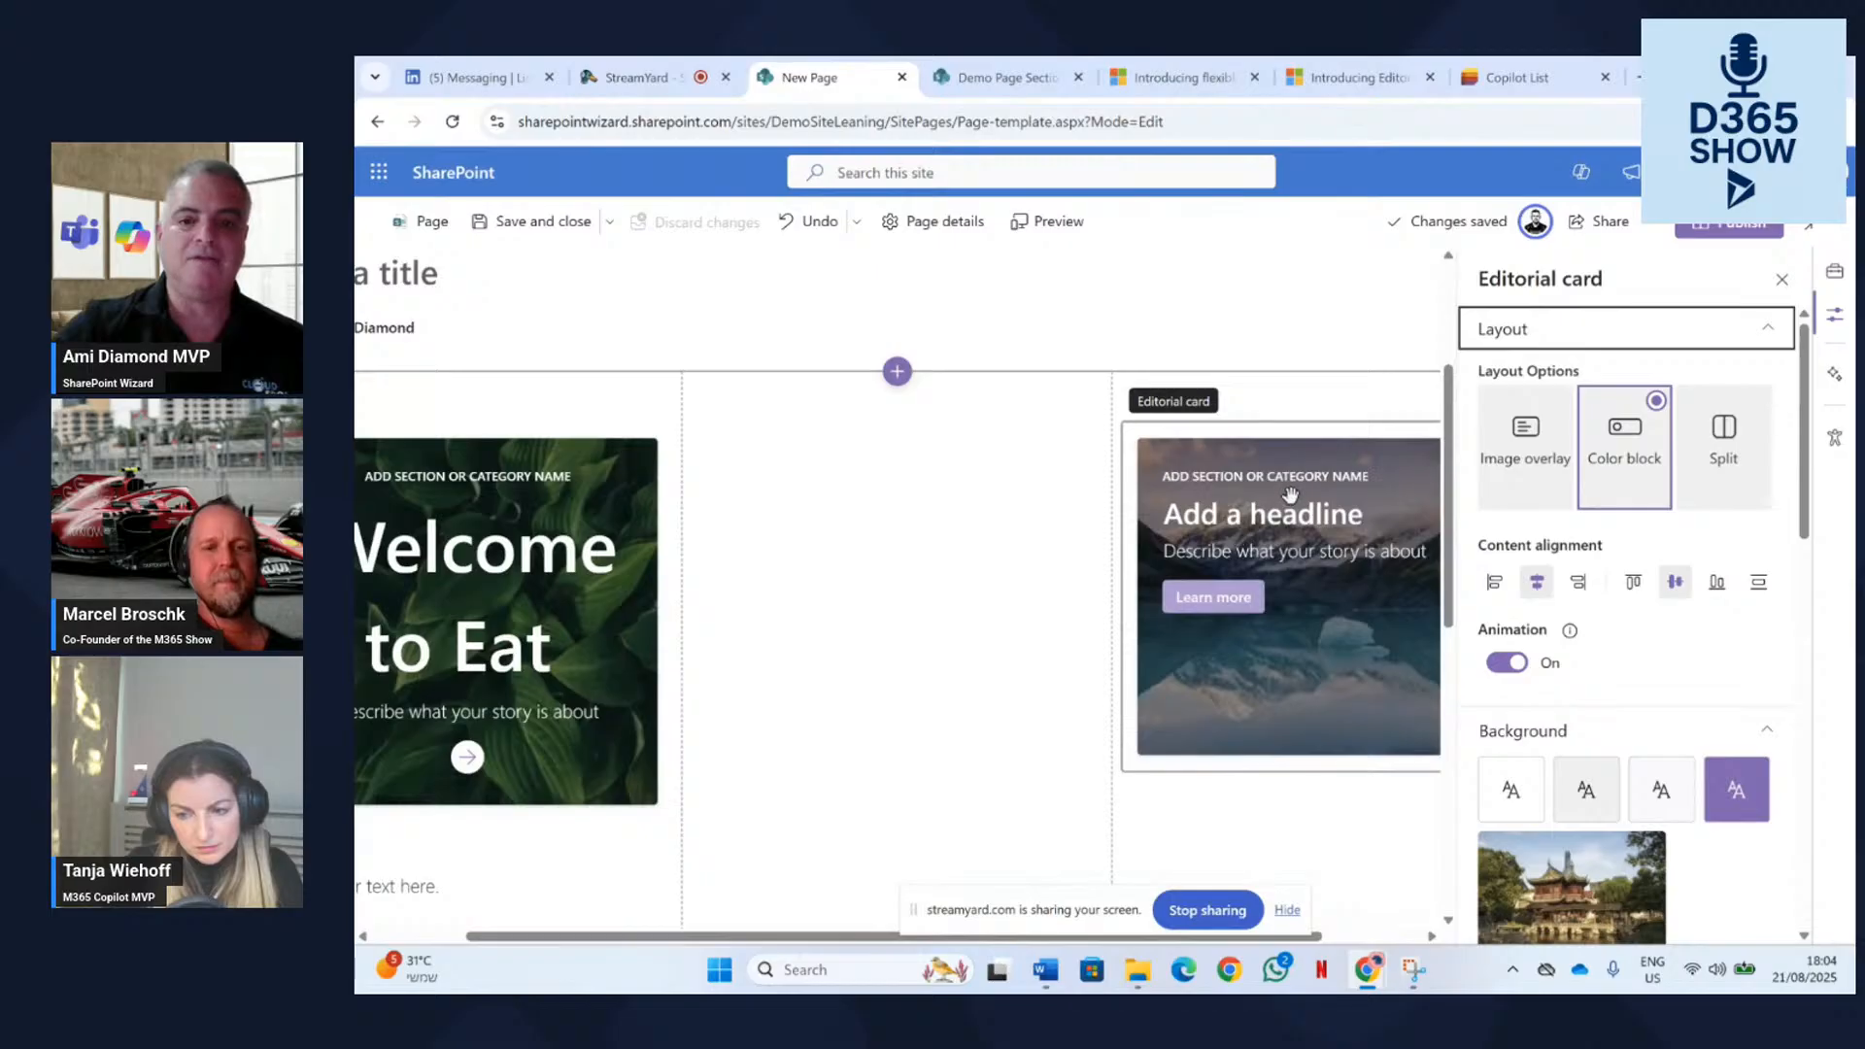
click(1290, 495)
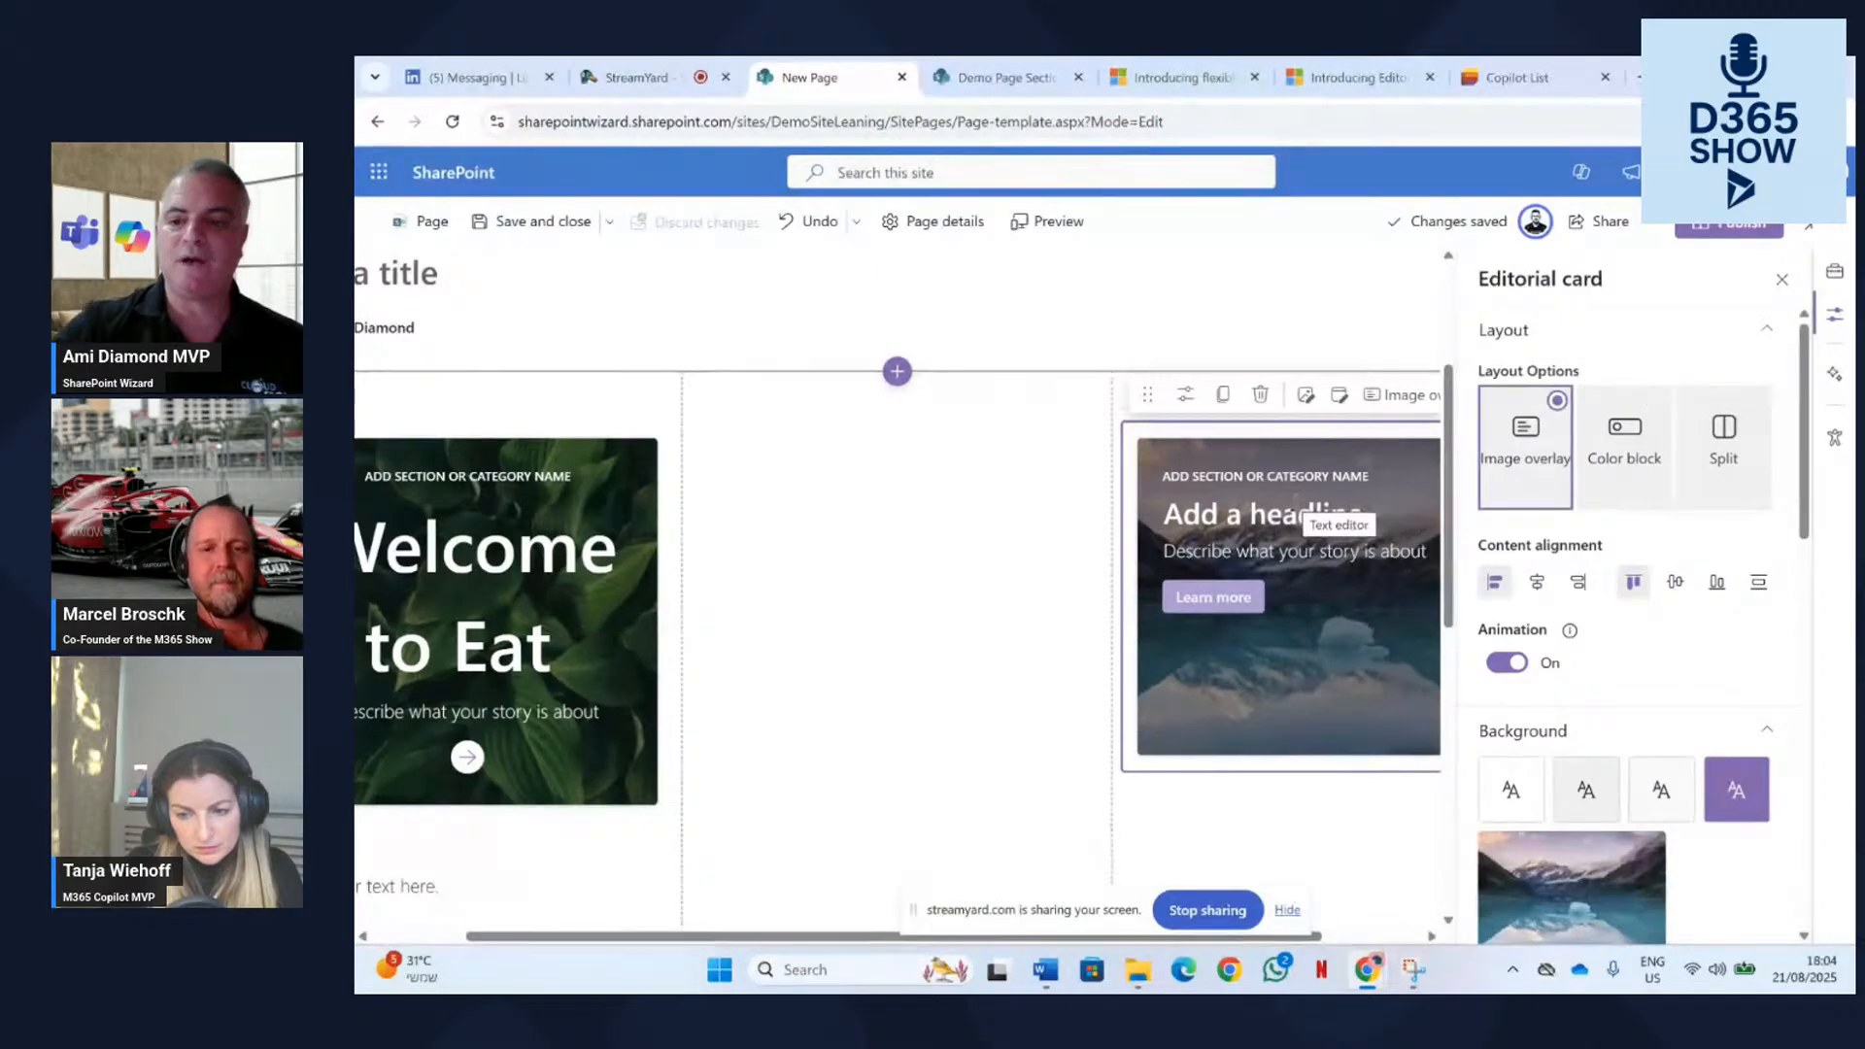
click(1403, 395)
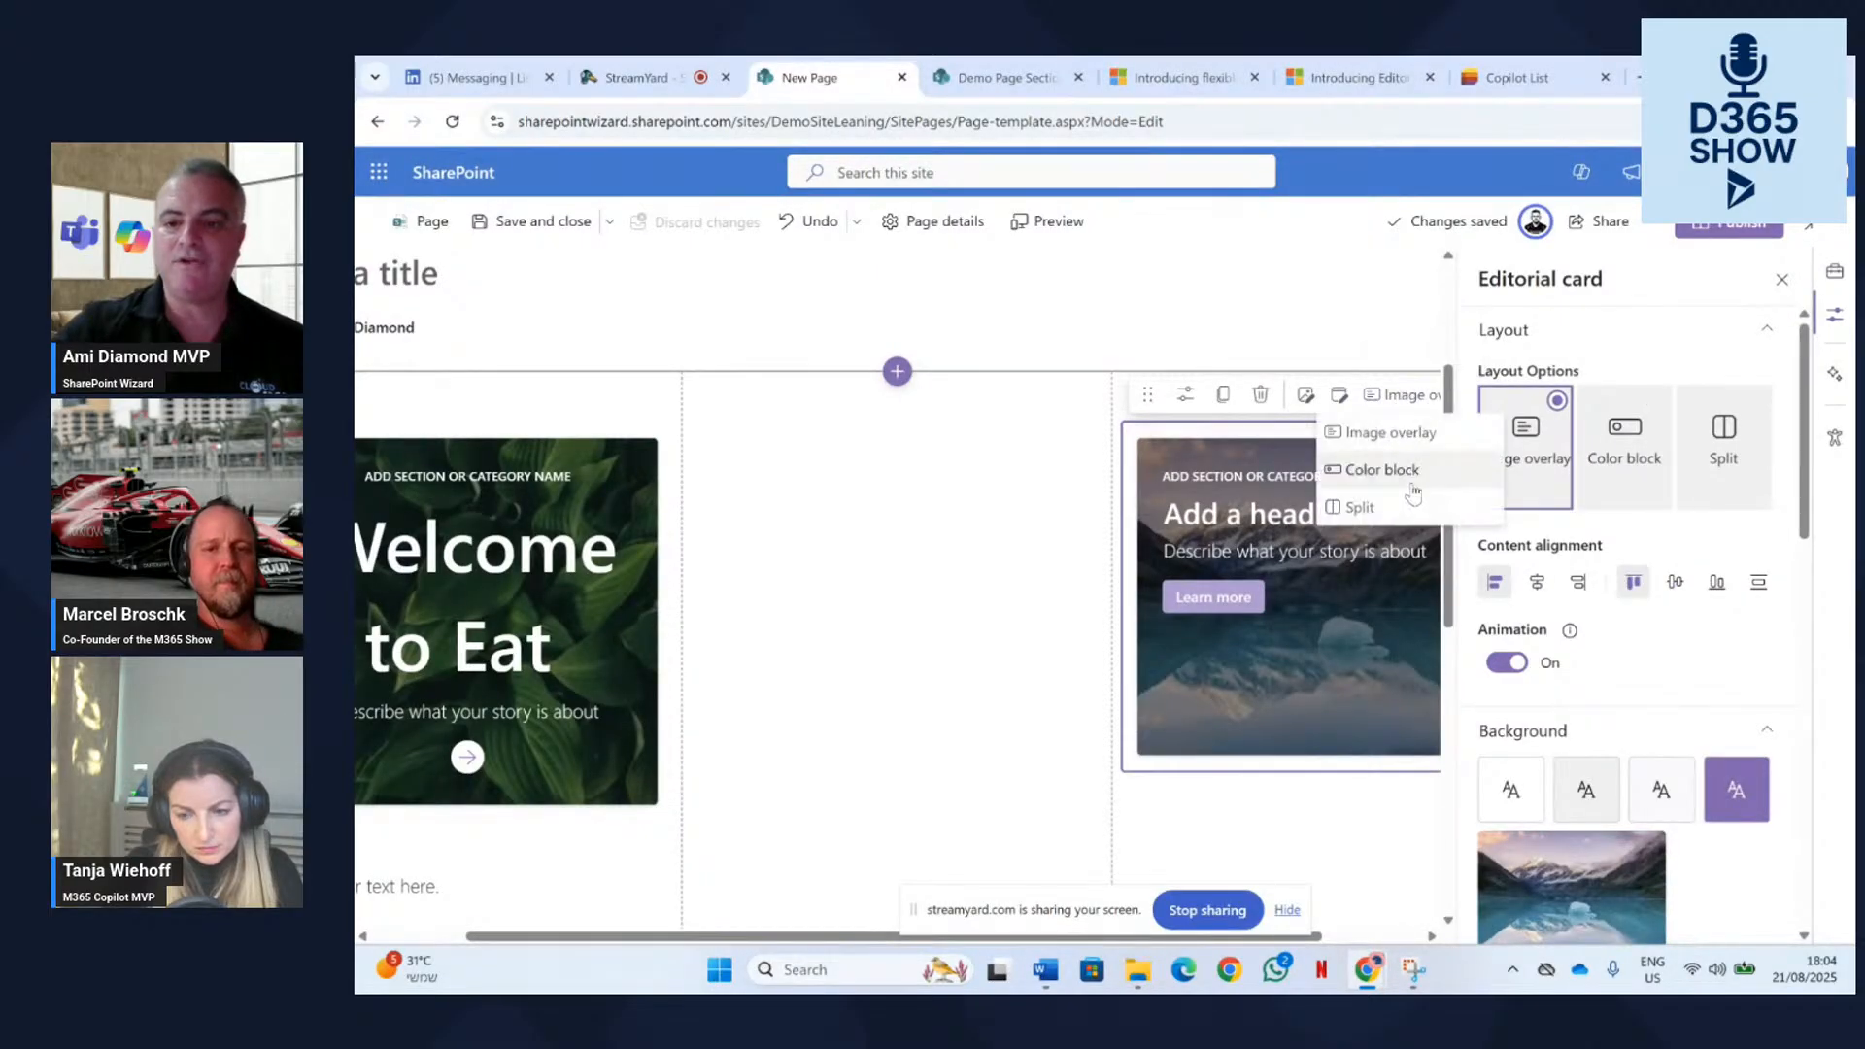
click(1389, 507)
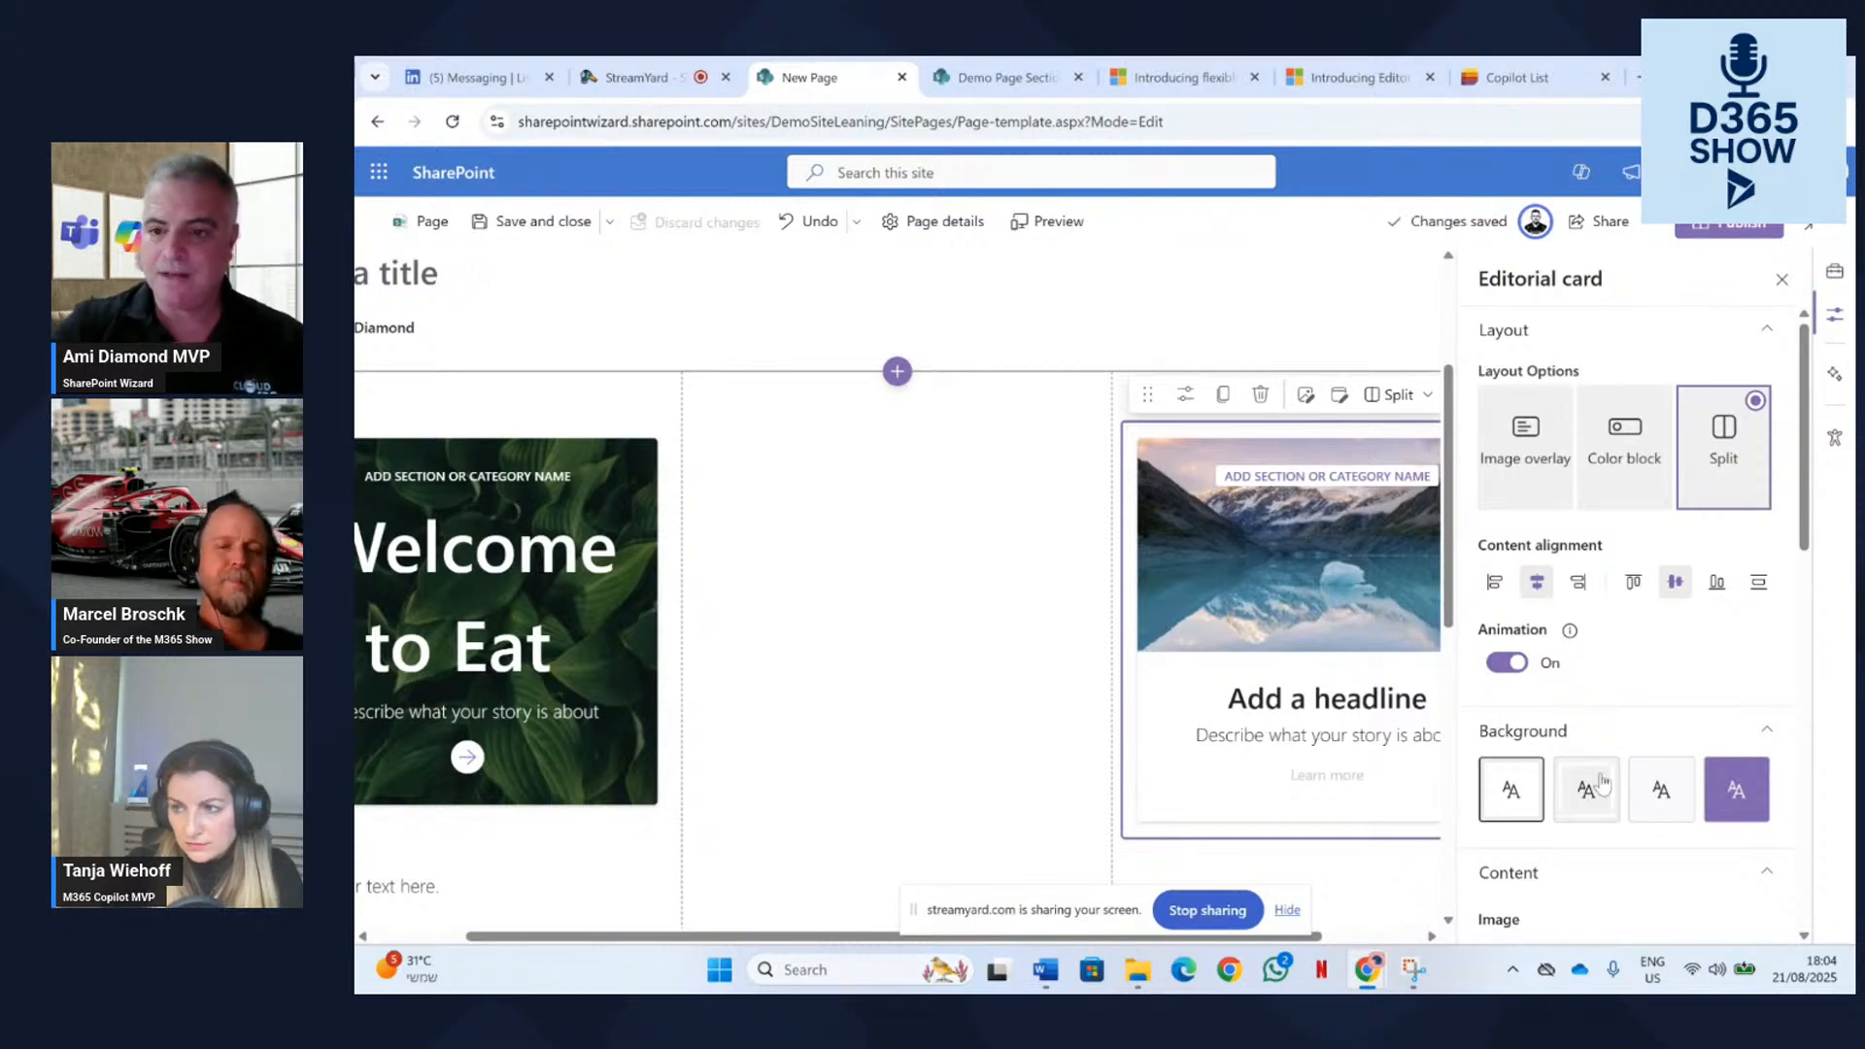
Replace the Split card's image with the stock image of colourful orange and blue ink clouds.
scroll(1593, 690, down, 4)
click(1535, 680)
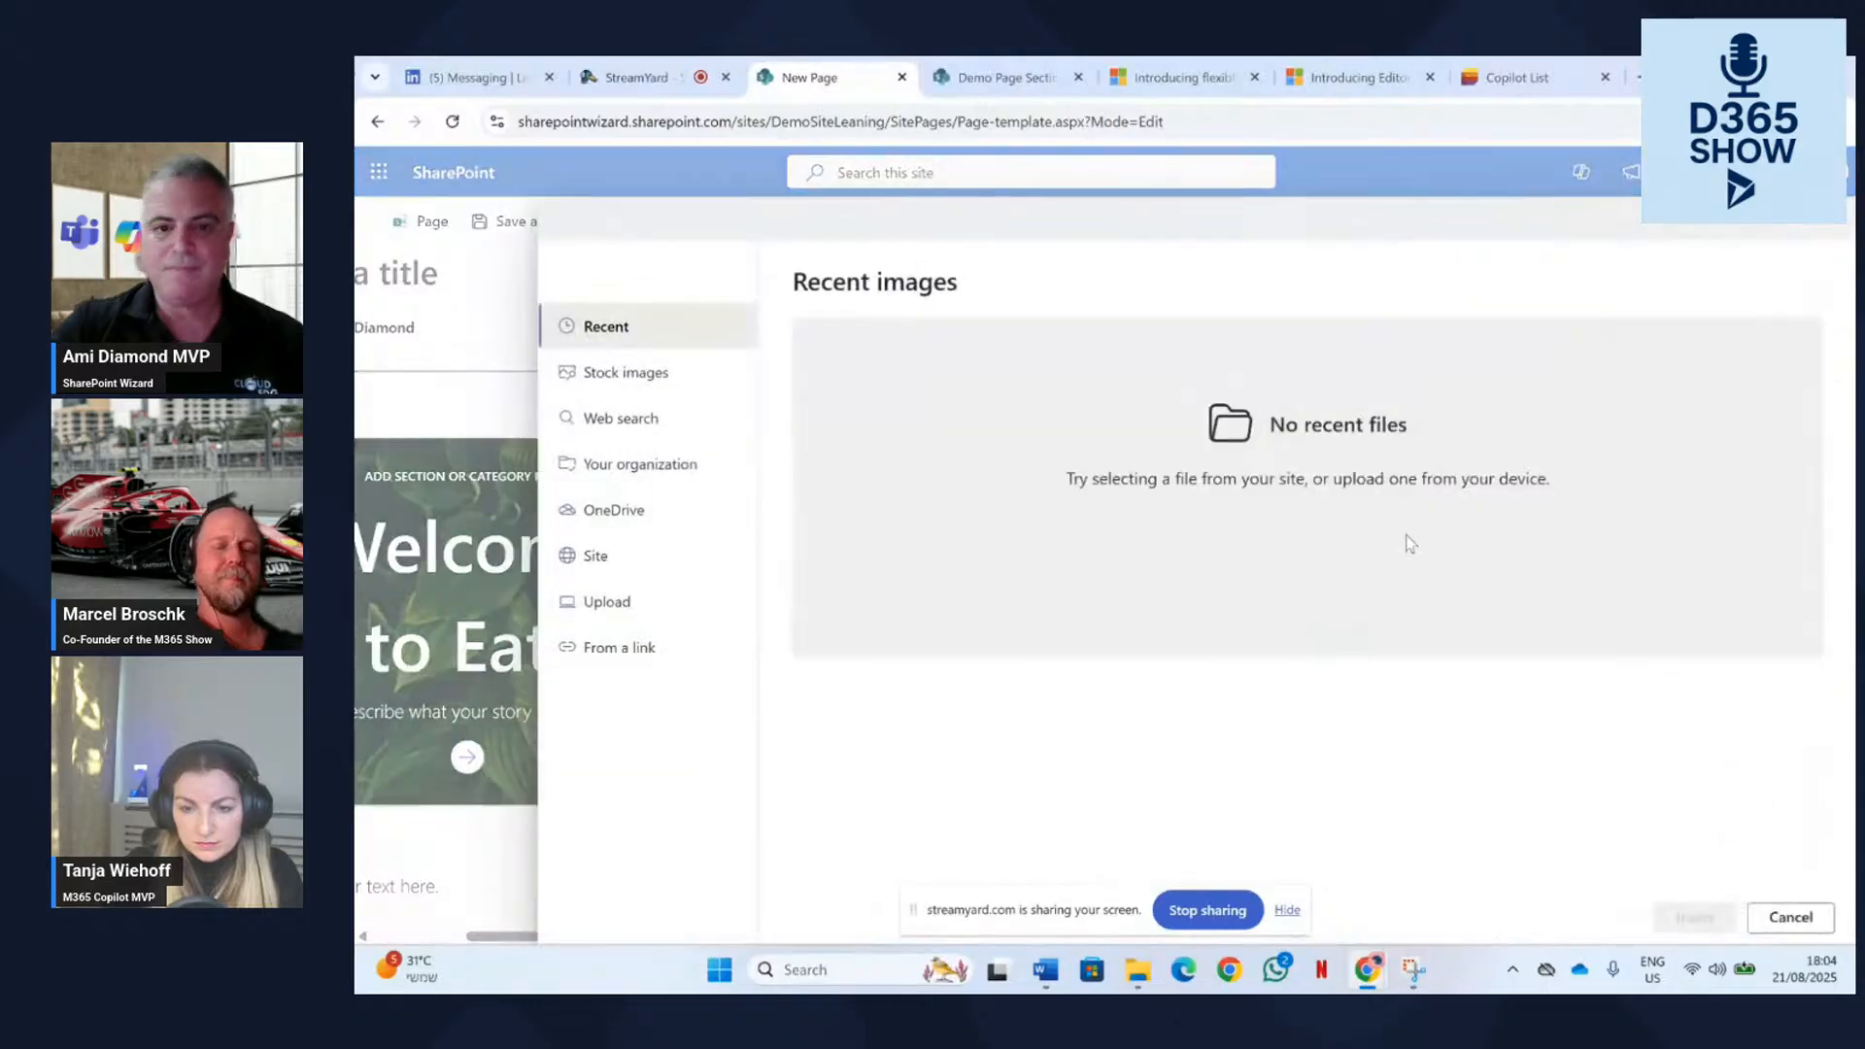
click(637, 377)
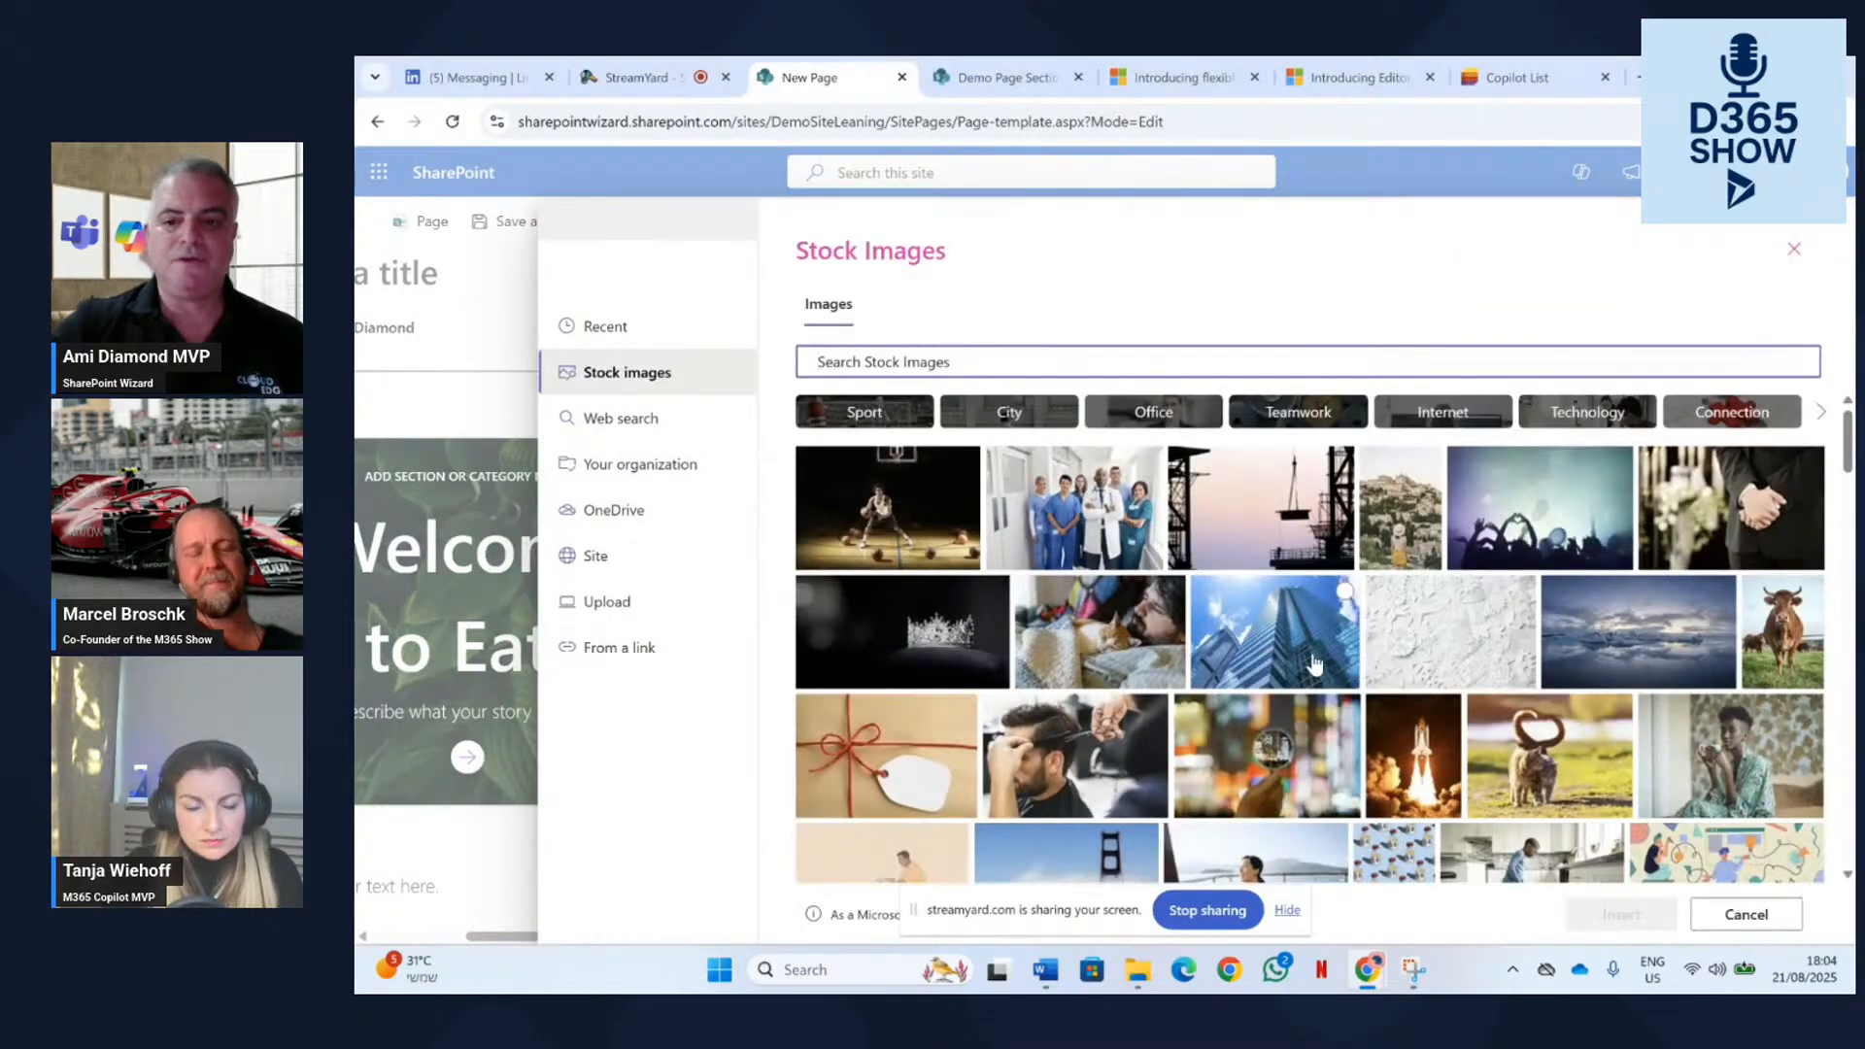
scroll(1321, 670, down, 5)
scroll(1291, 755, down, 3)
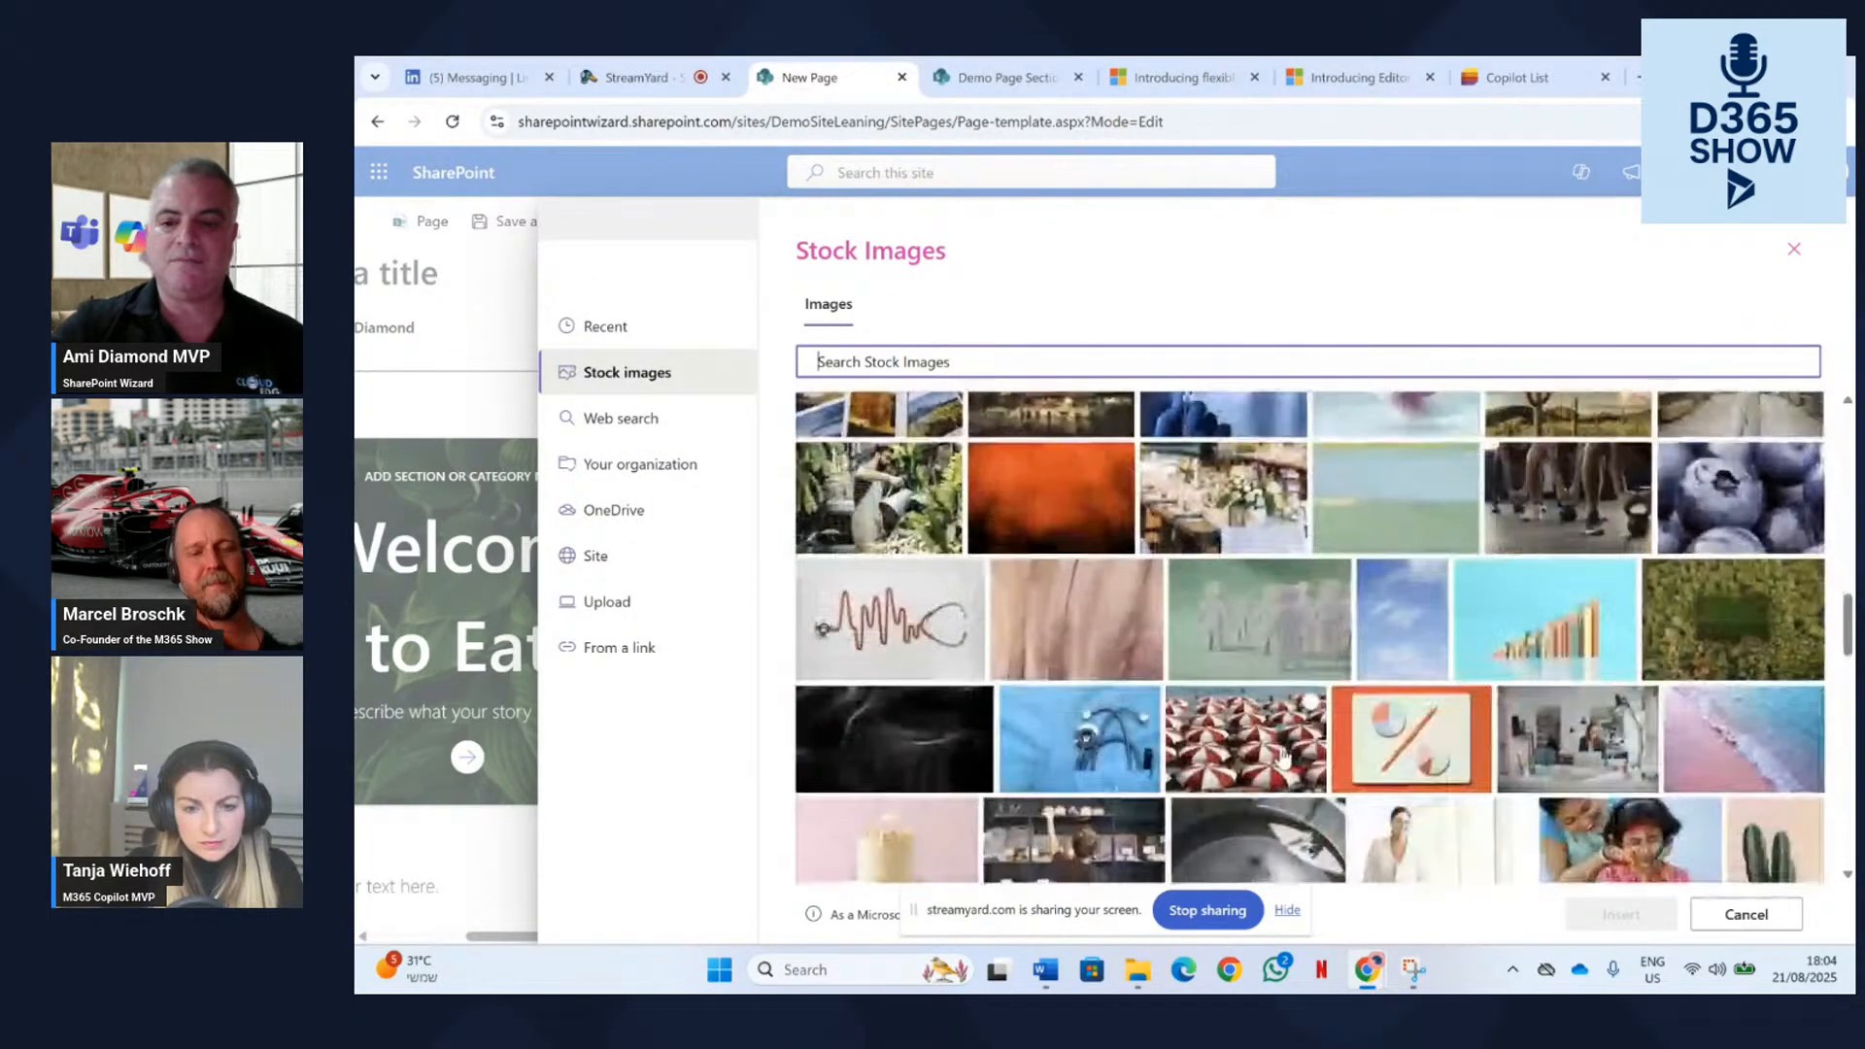
scroll(1306, 772, down, 3)
double_click(1321, 789)
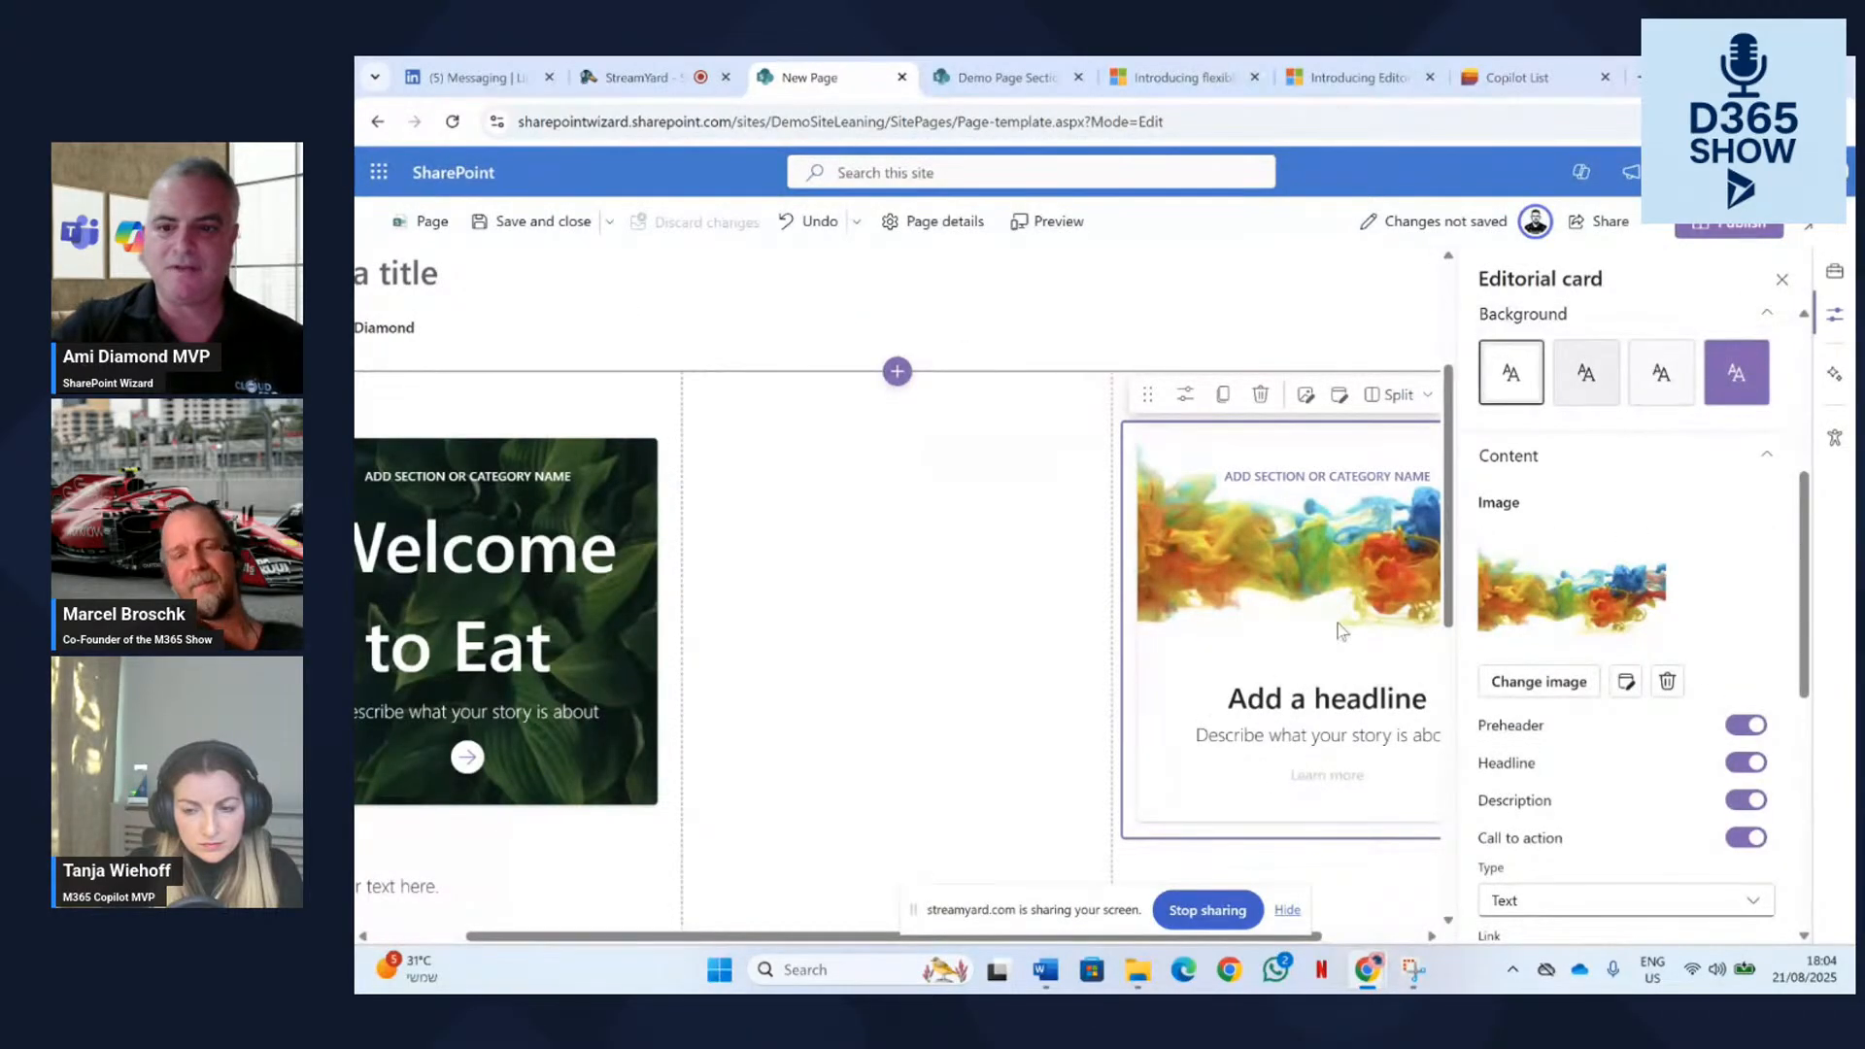
Replace the Split card's headline with "Copilot AI" and finish editing its text and settings.
click(1304, 690)
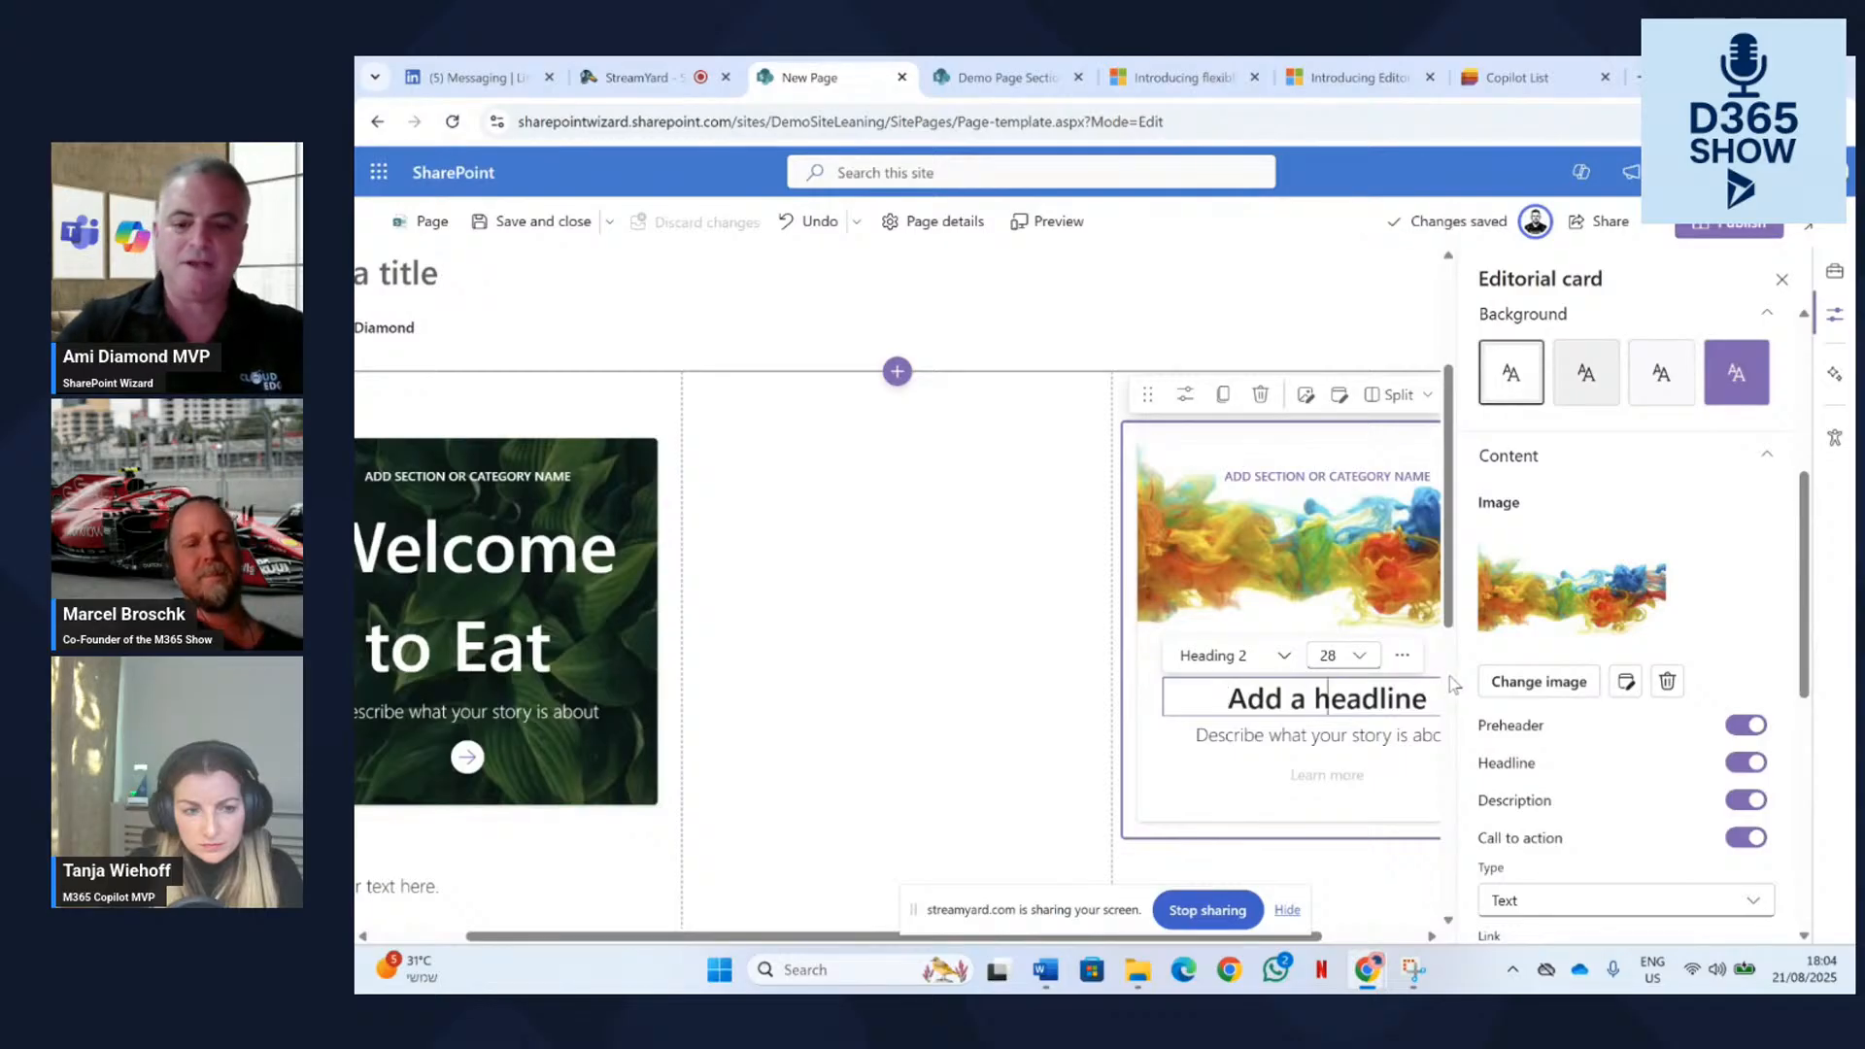
text(Copilot AI)
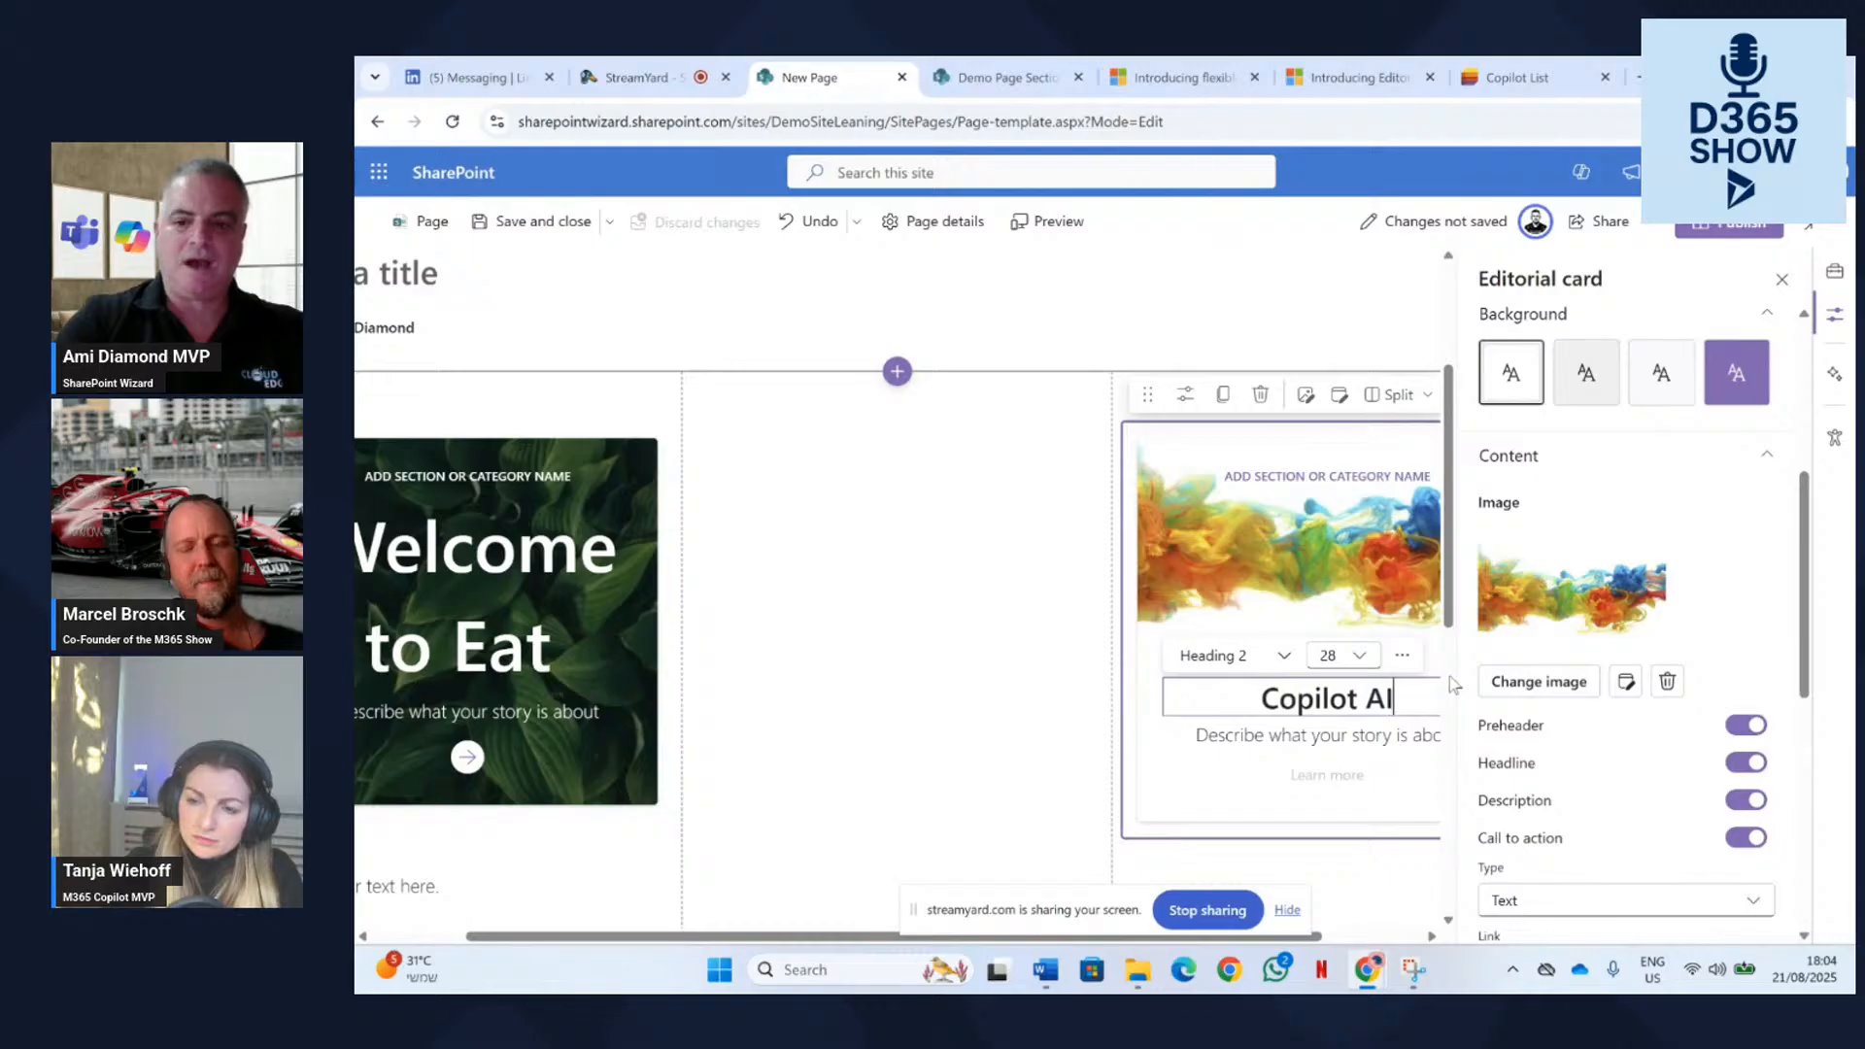
click(1353, 735)
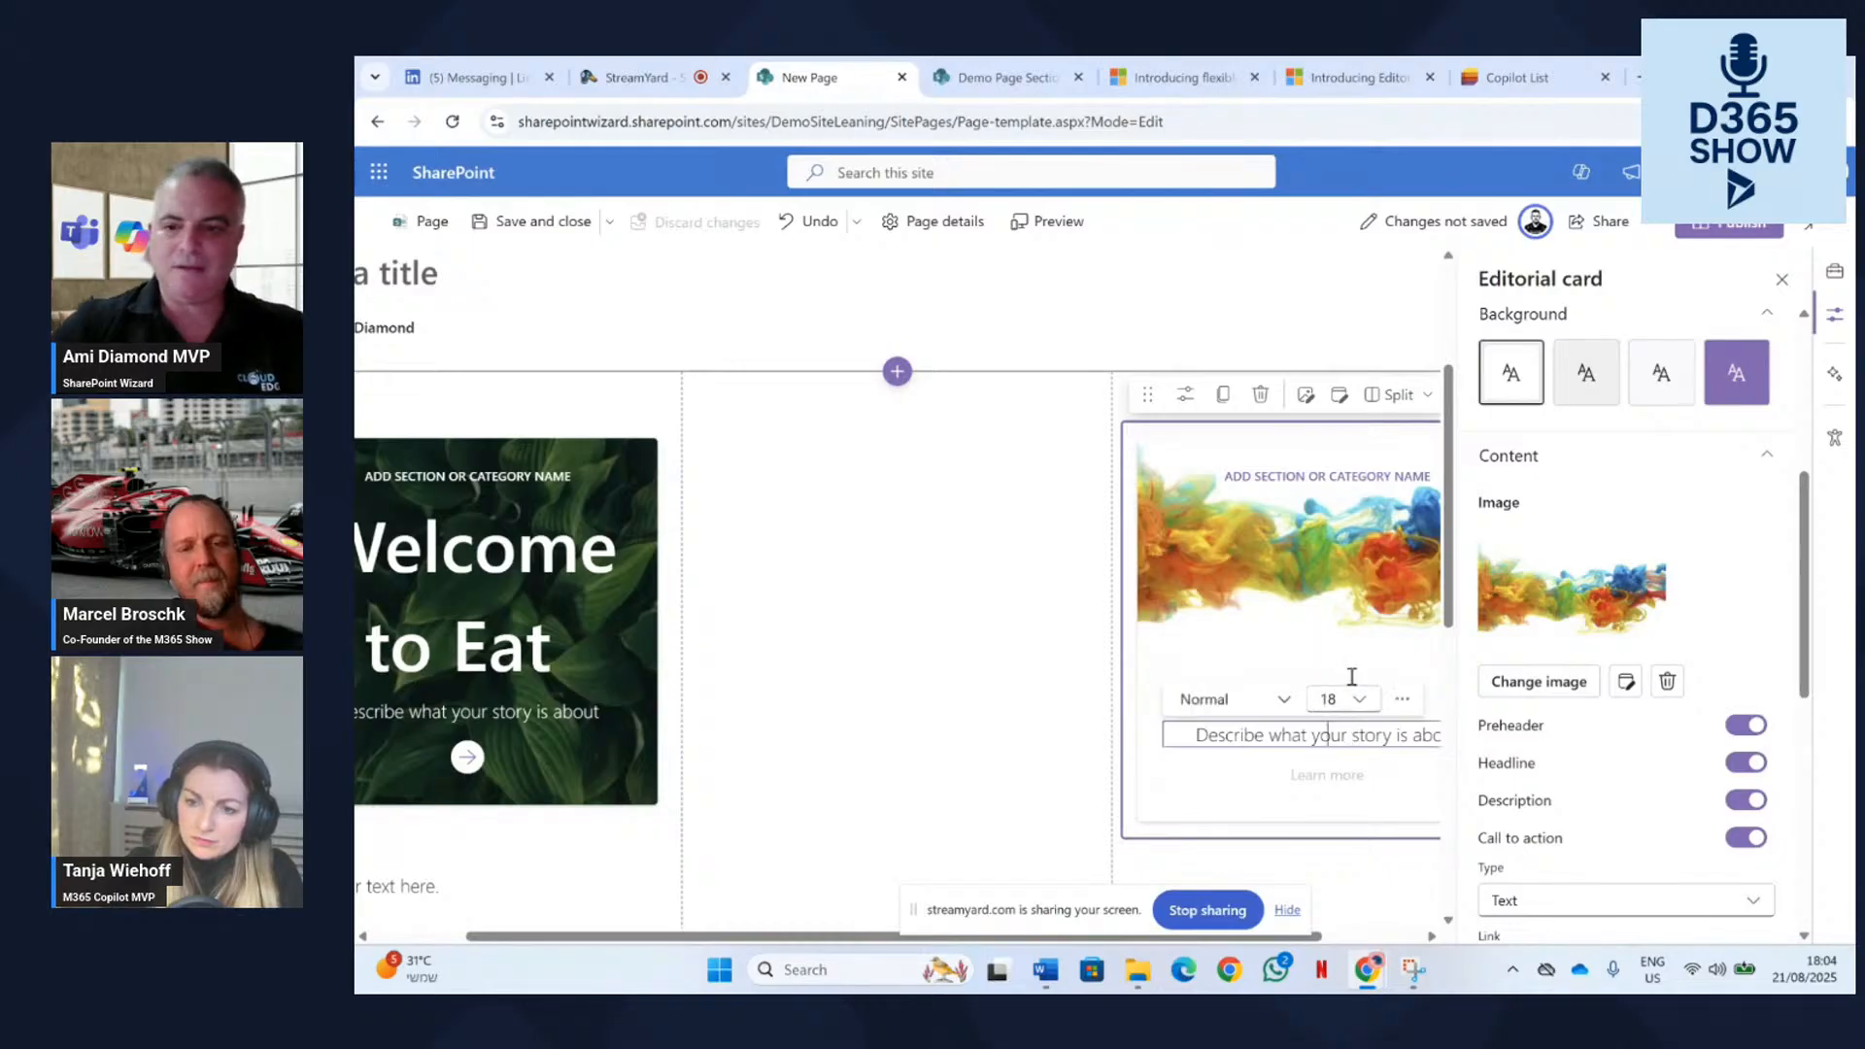
scroll(1710, 760, down, 3)
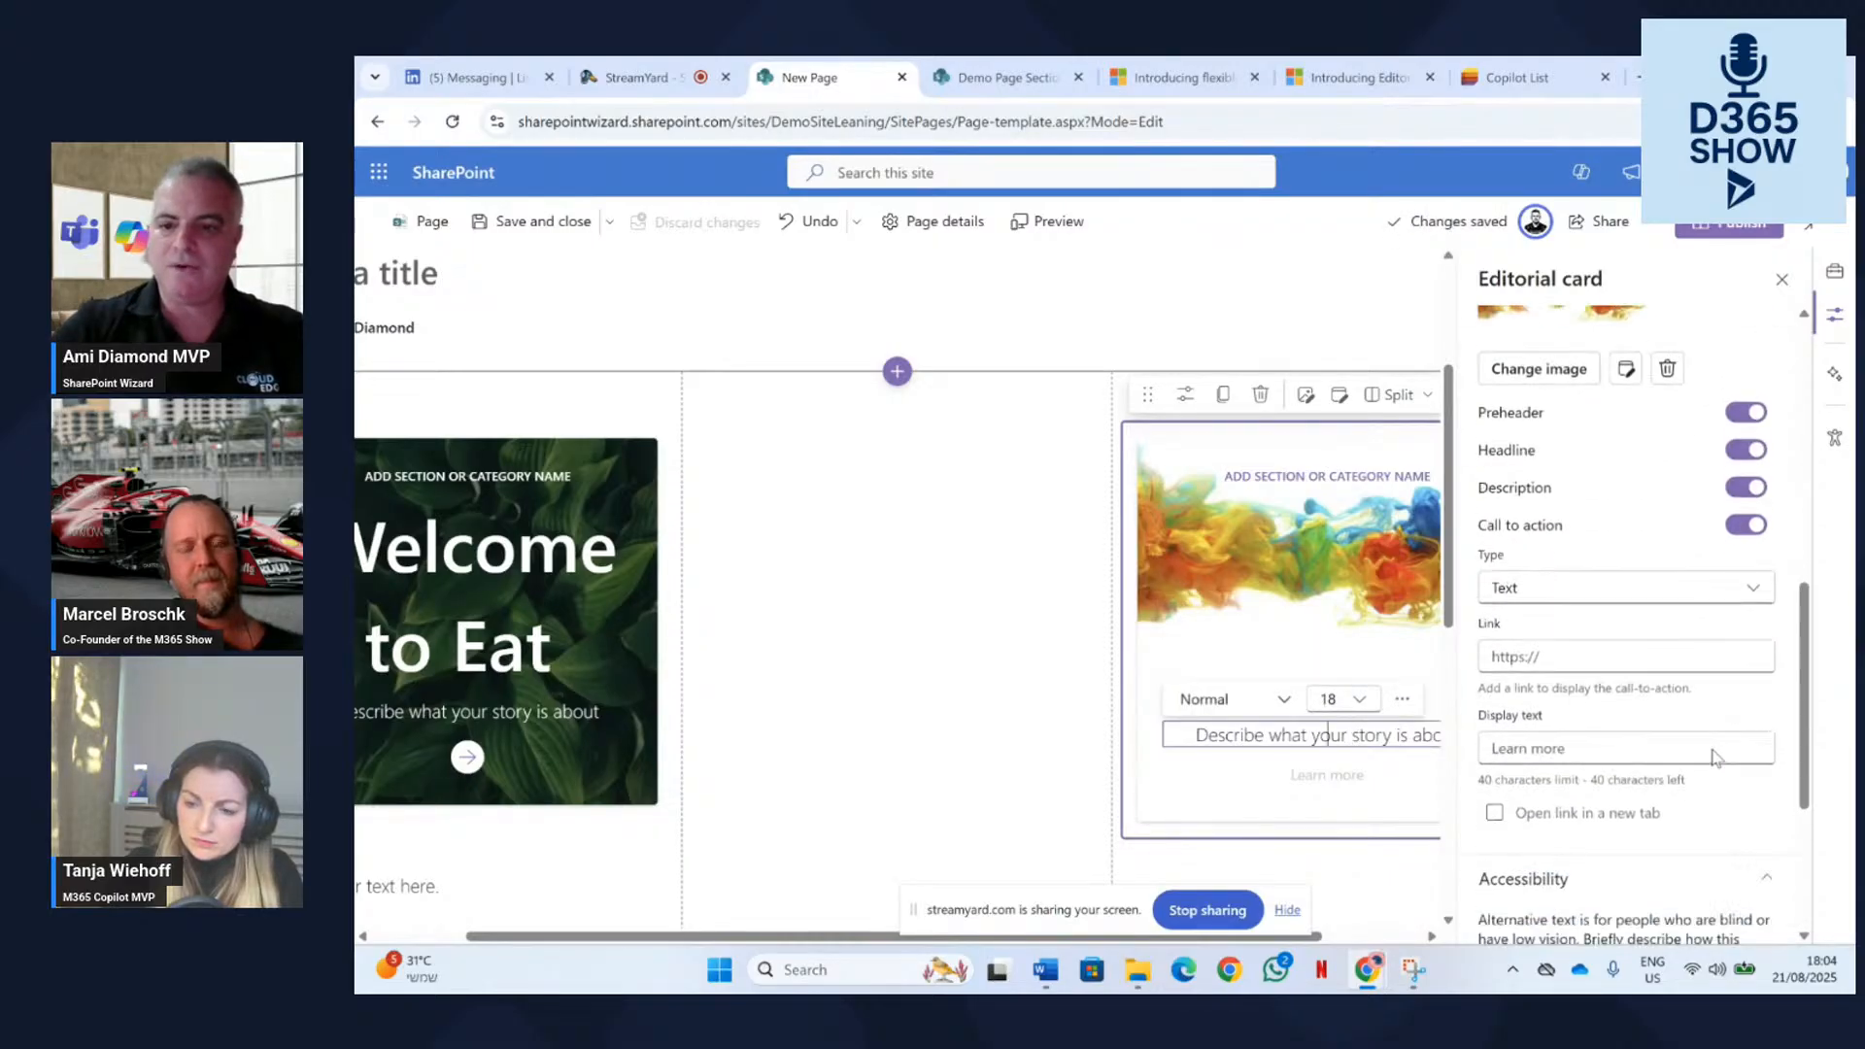
click(1296, 471)
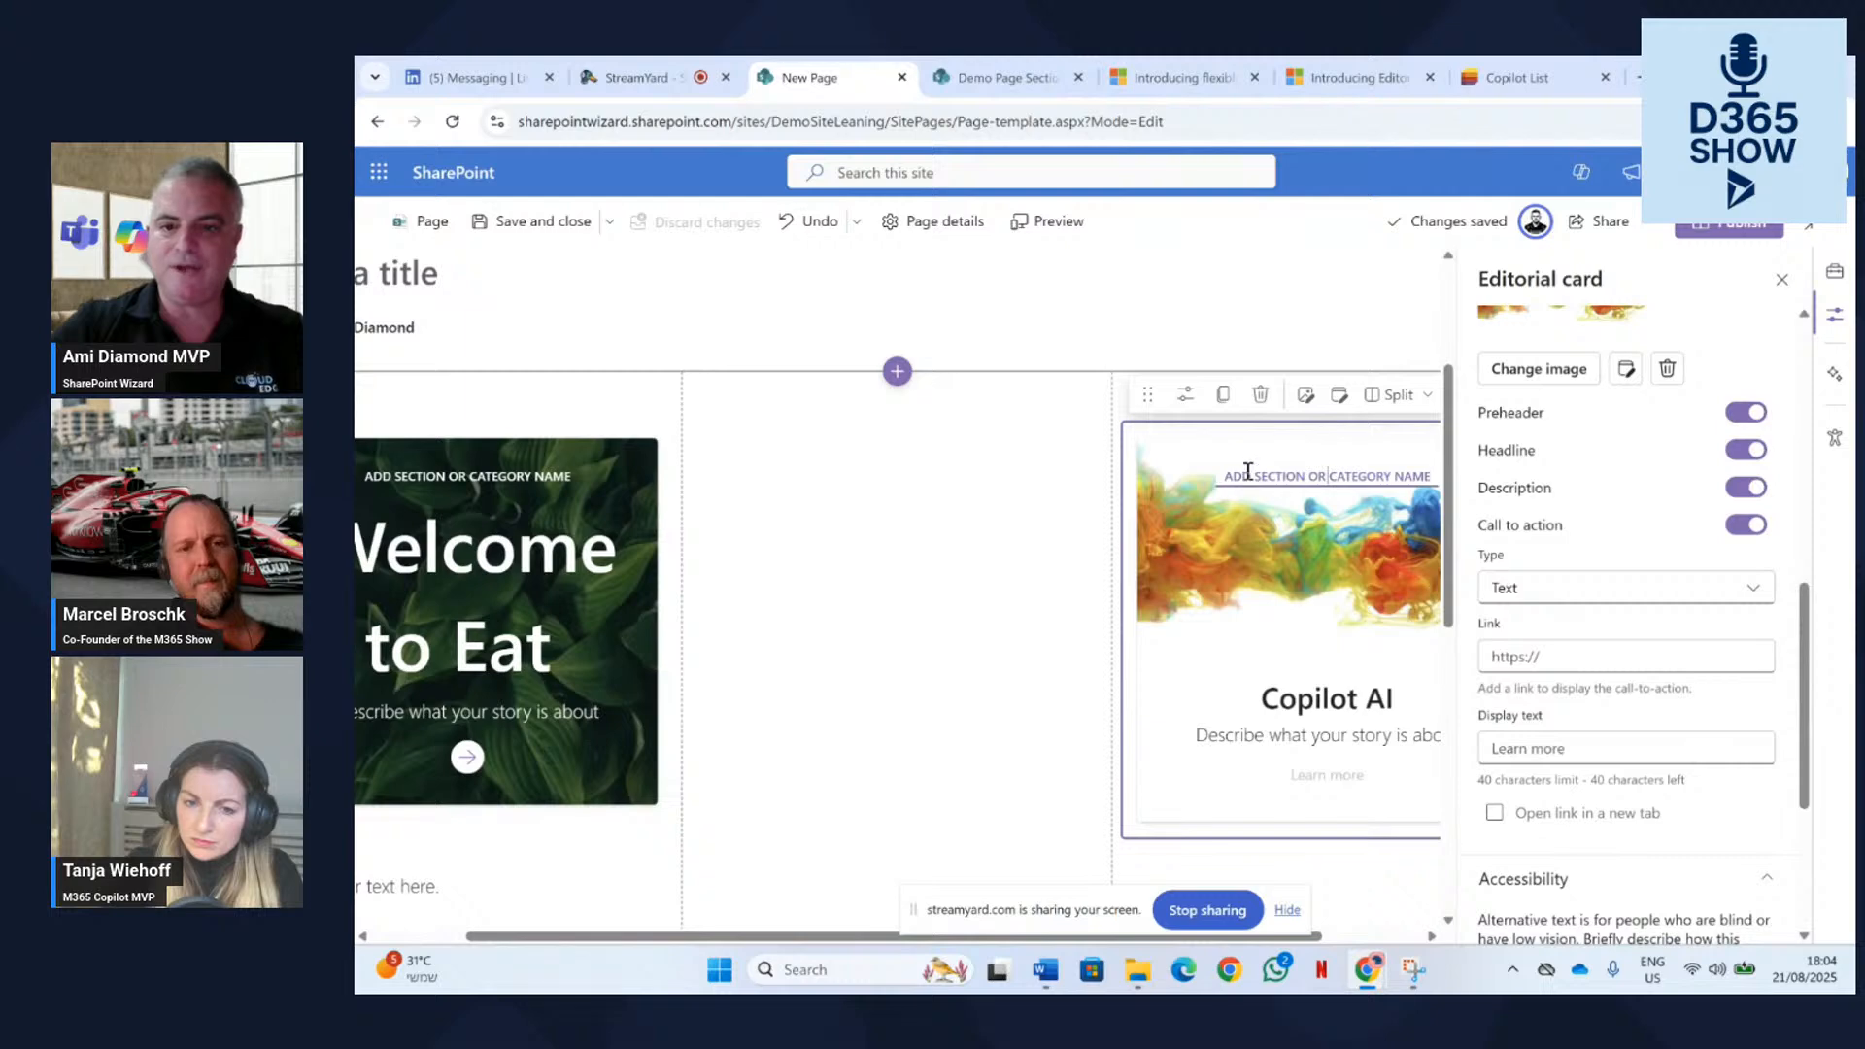
click(1781, 279)
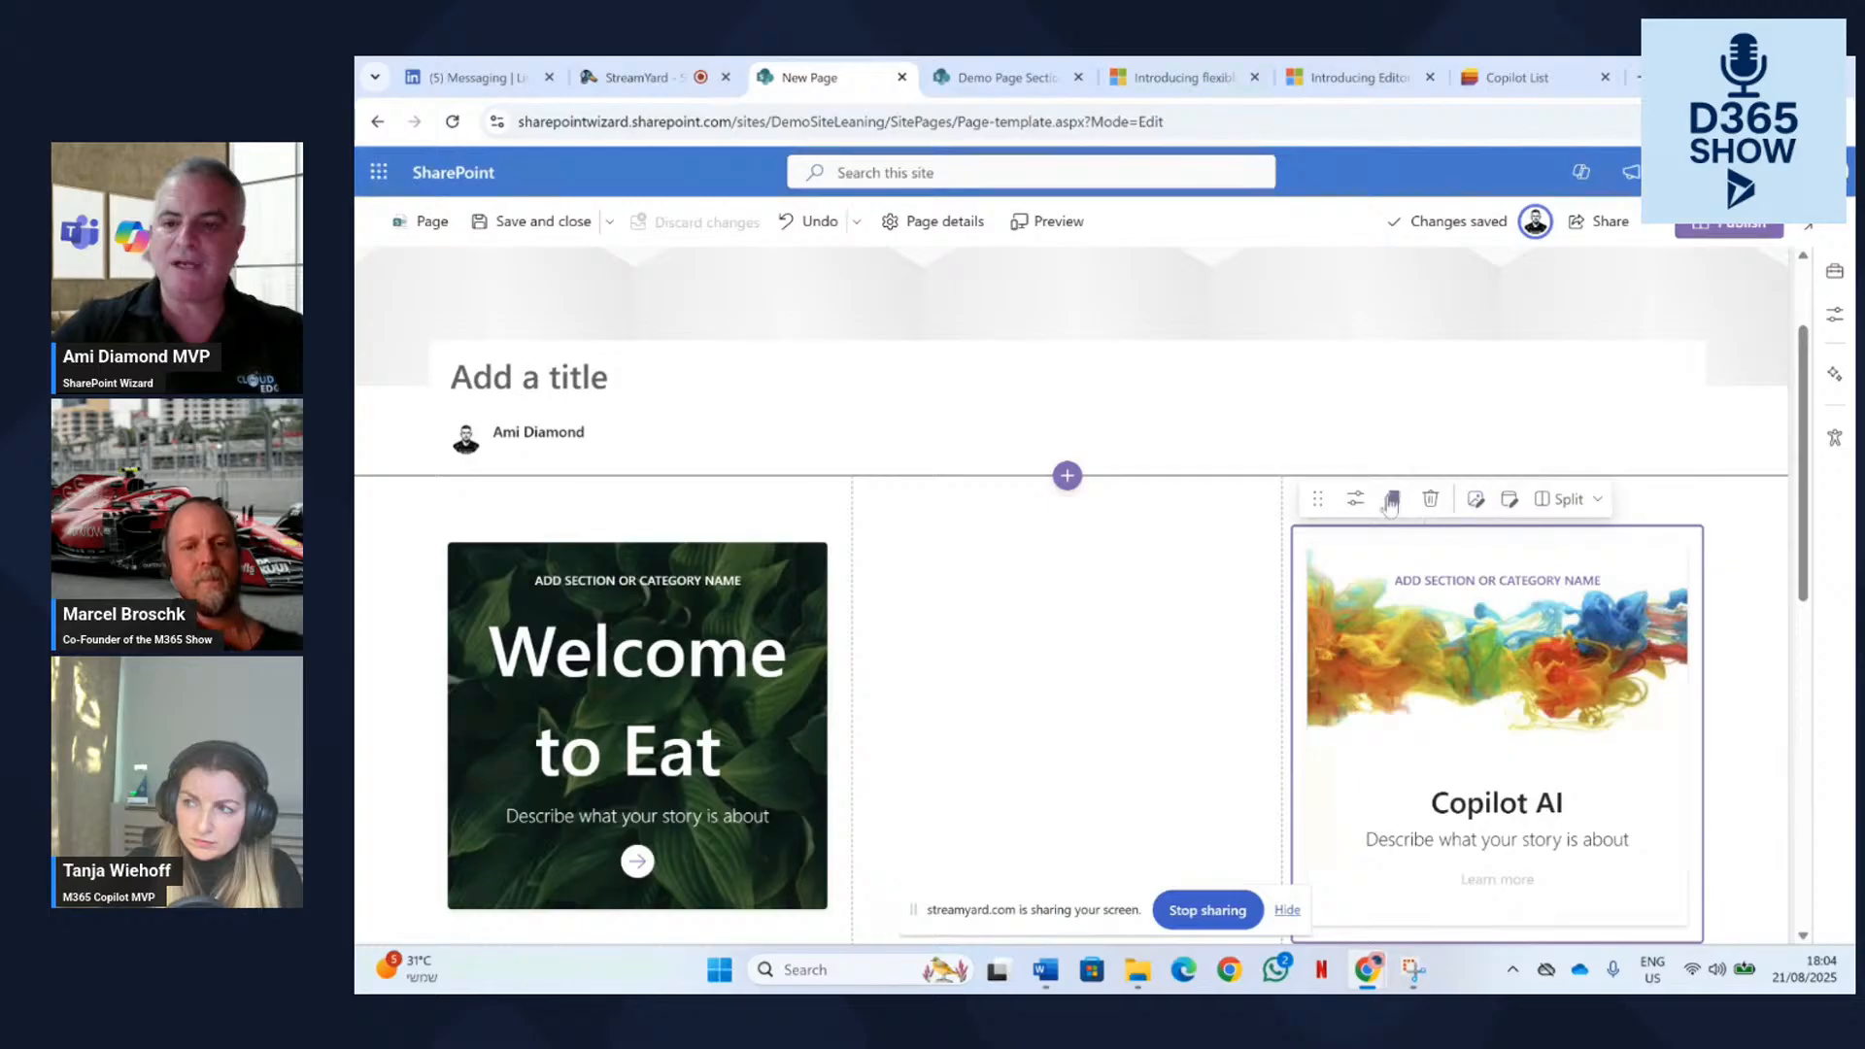
Give the "Copilot AI" card the solid purple theme background.
click(1355, 498)
scroll(1642, 588, down, 3)
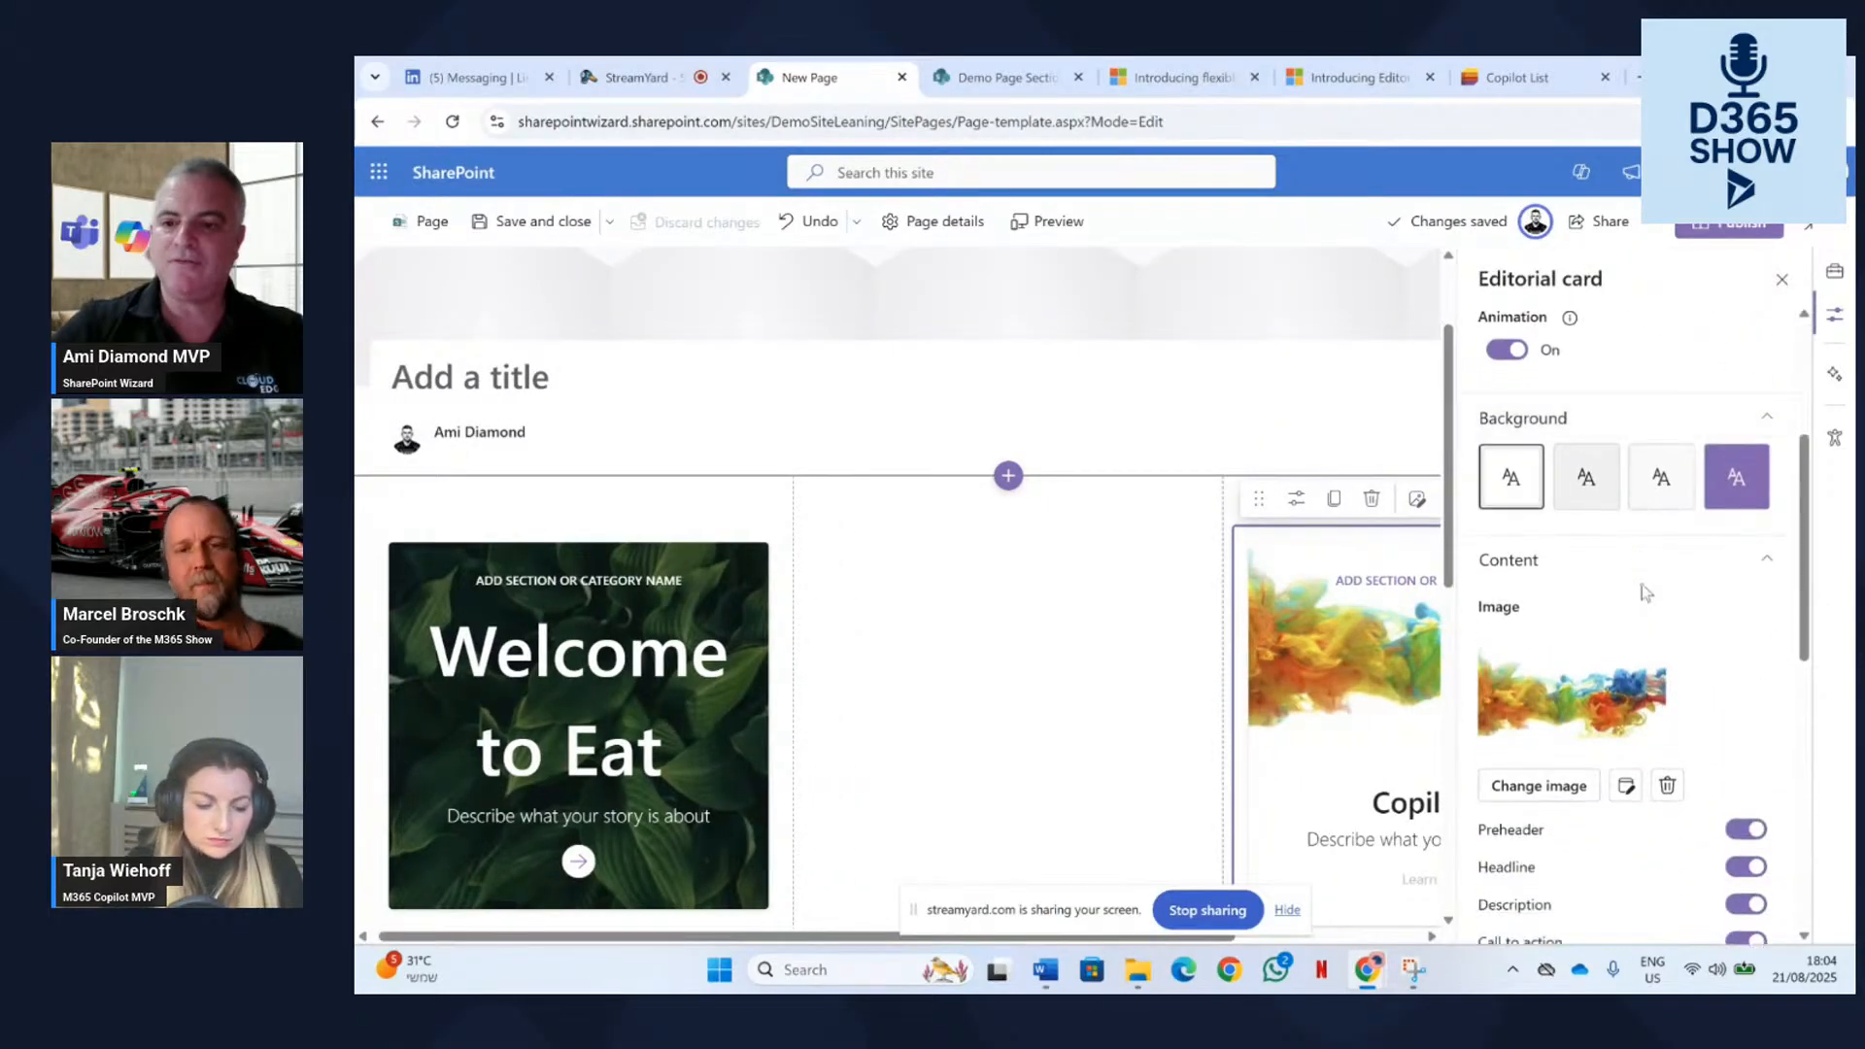
scroll(1379, 573, down, 2)
click(1735, 477)
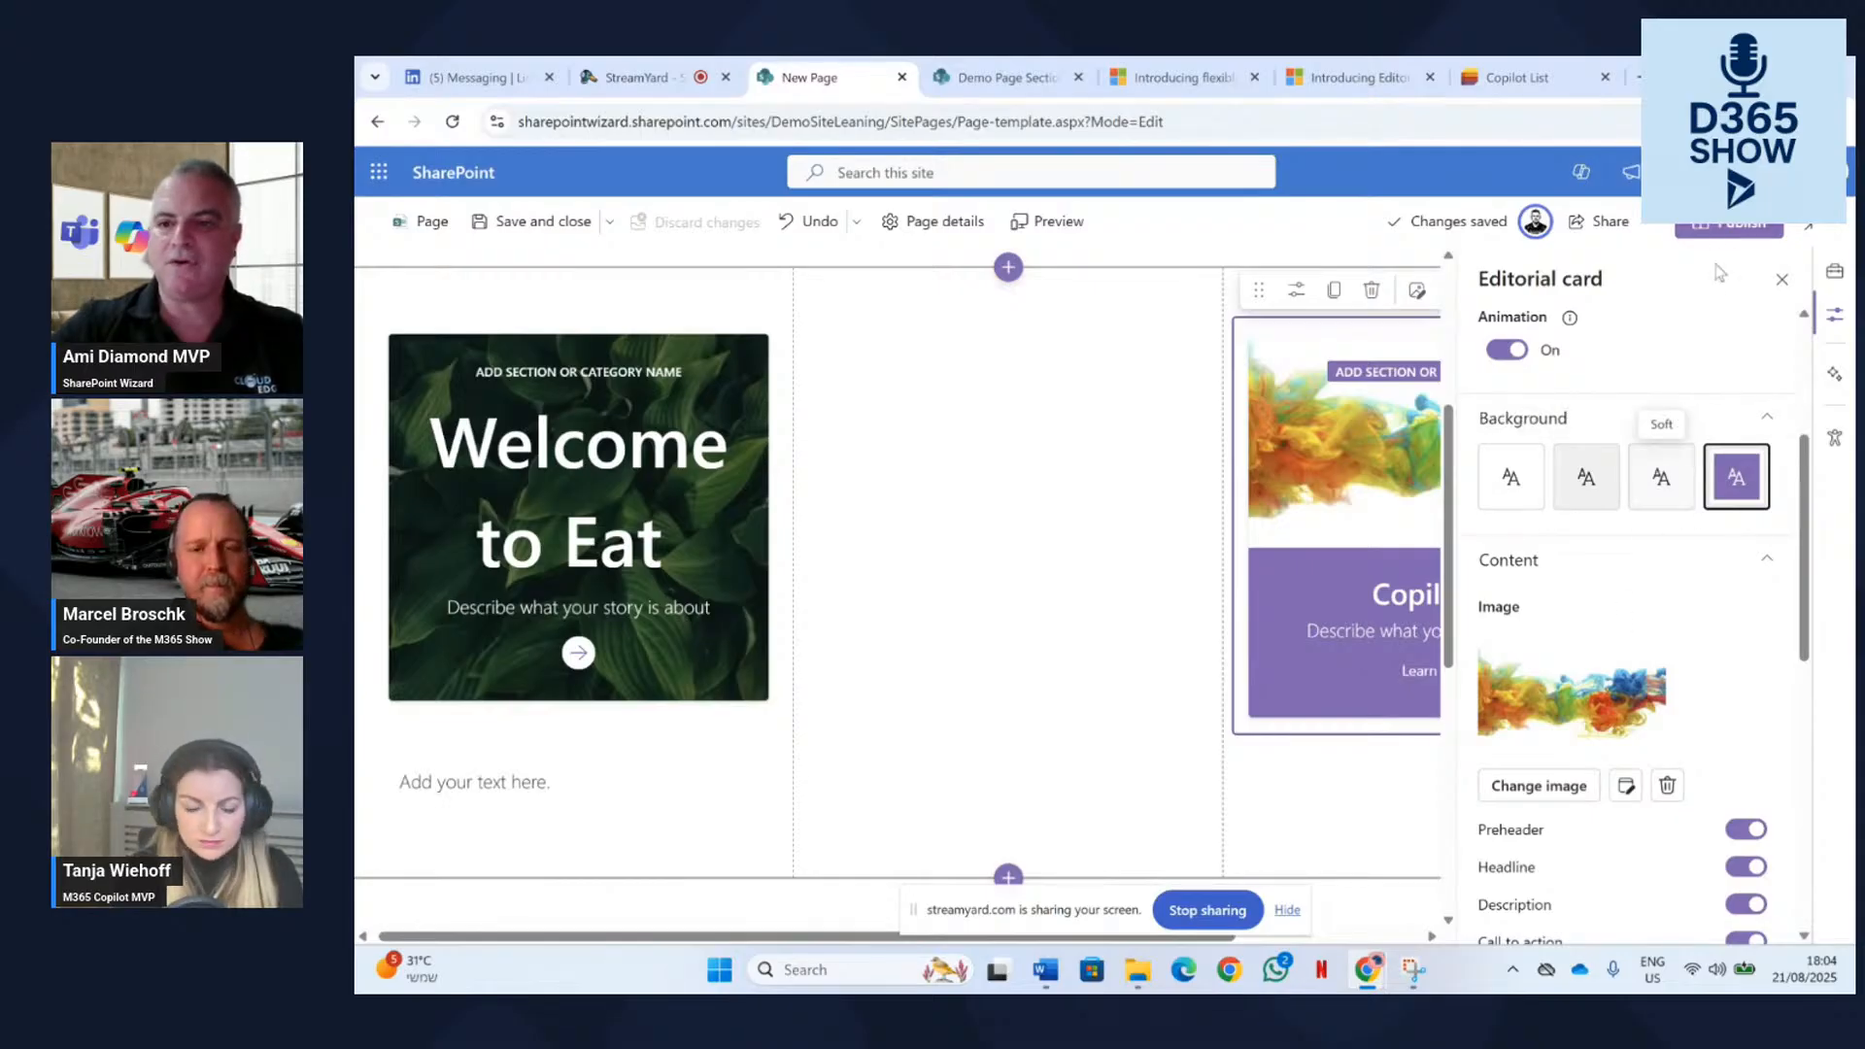
click(1781, 279)
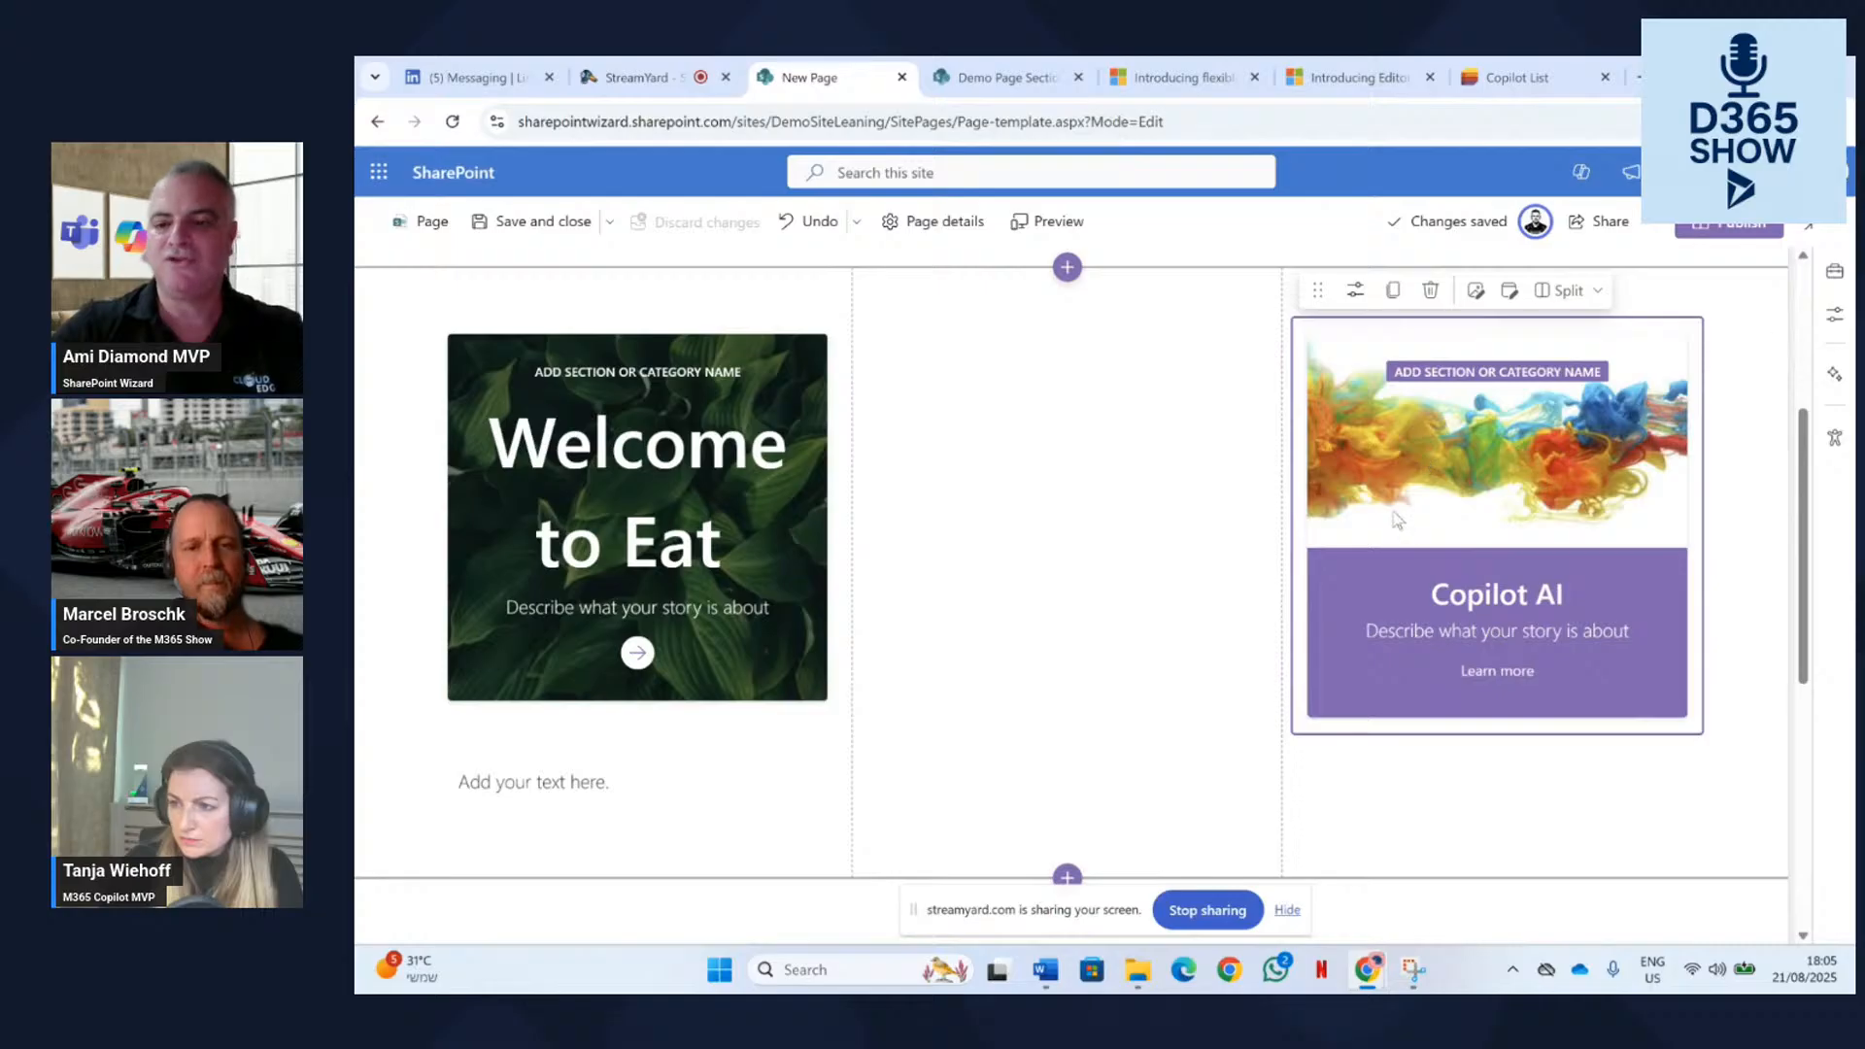
scroll(1373, 689, up, 2)
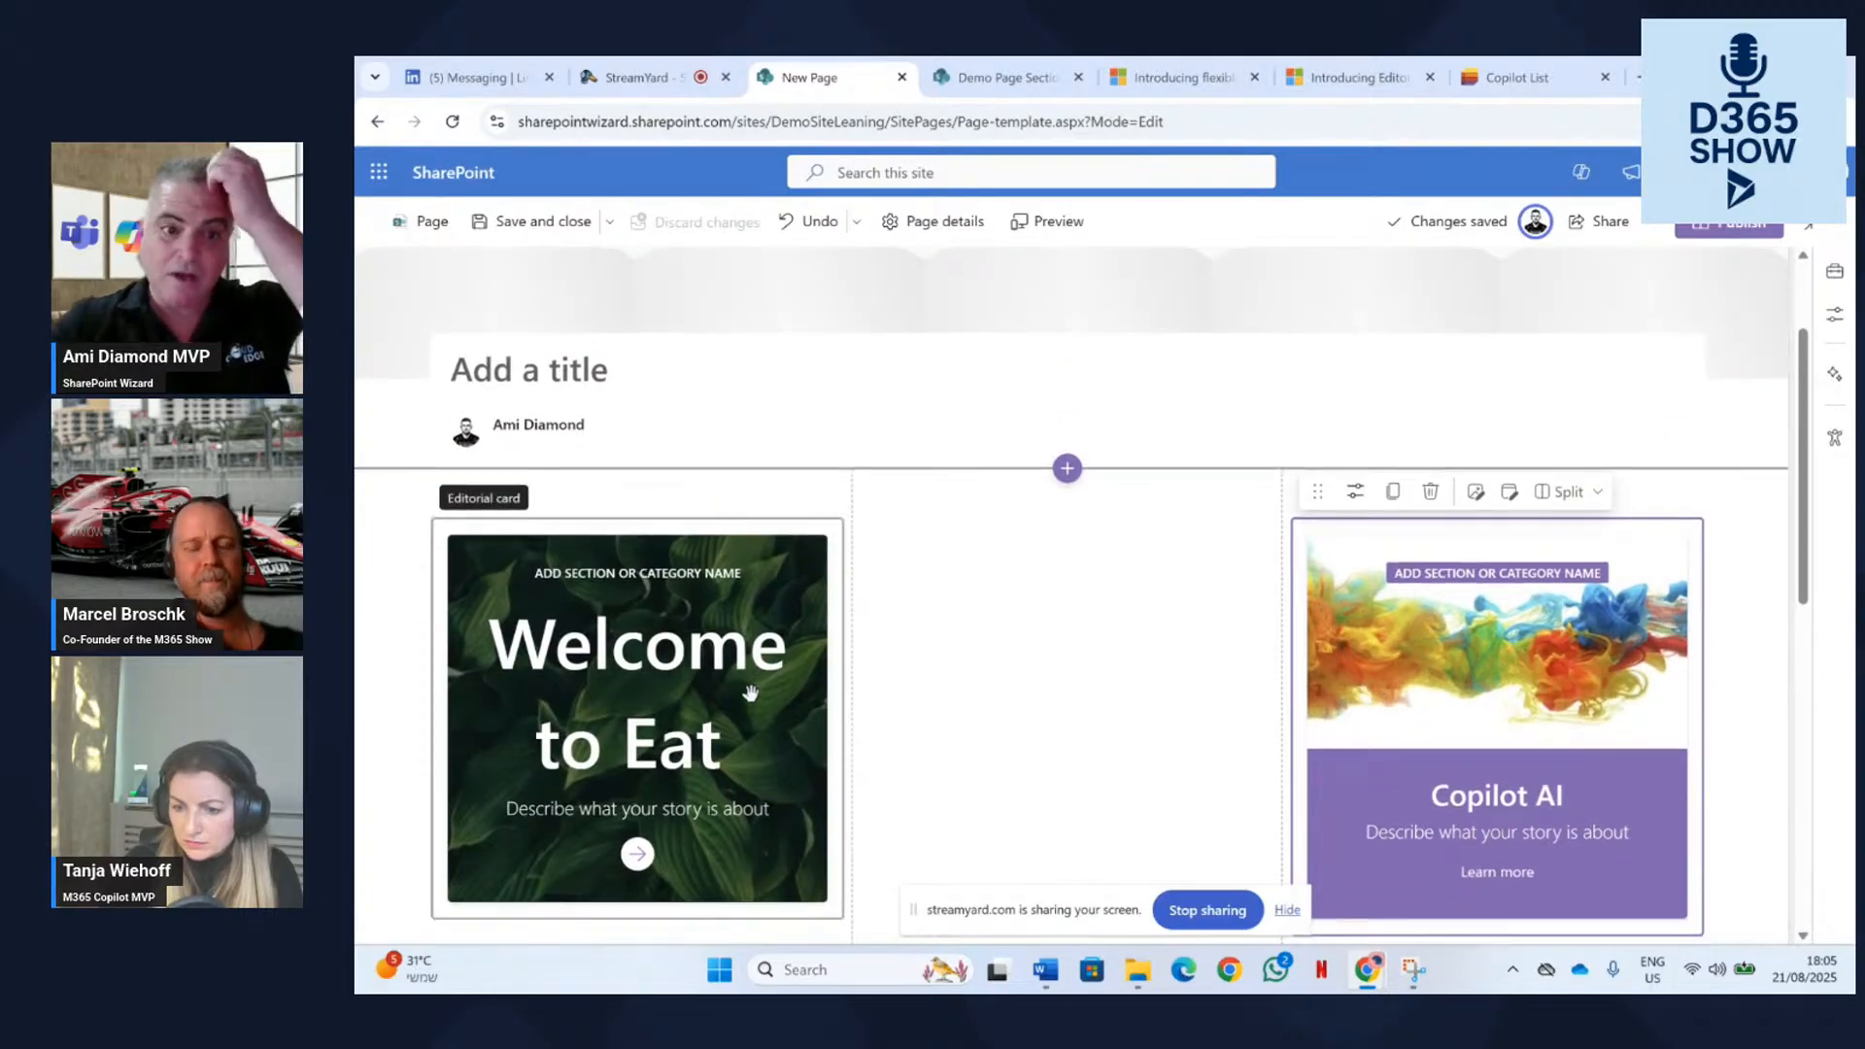
scroll(749, 692, down, 6)
scroll(747, 695, up, 4)
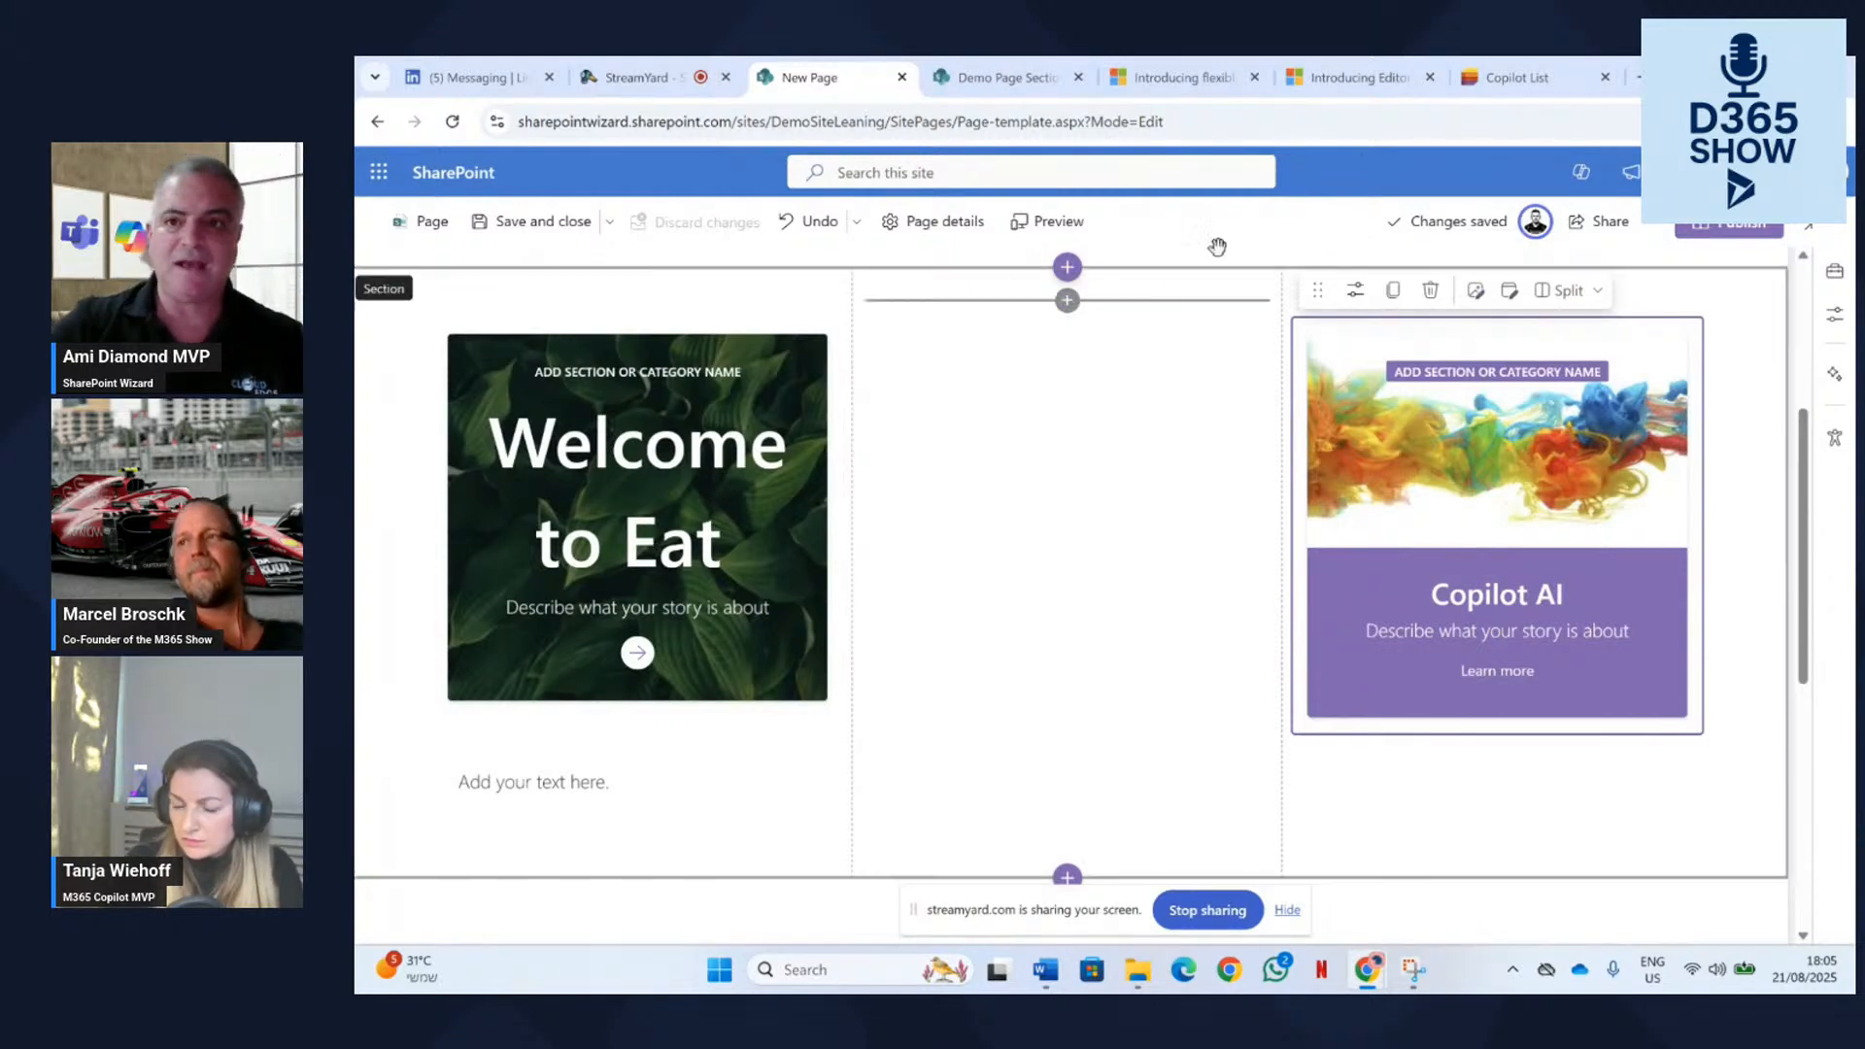
Examine the layout, content element and customization examples in the Tech Community article introducing the Editorial Card web part.
click(1360, 78)
scroll(1225, 393, up, 5)
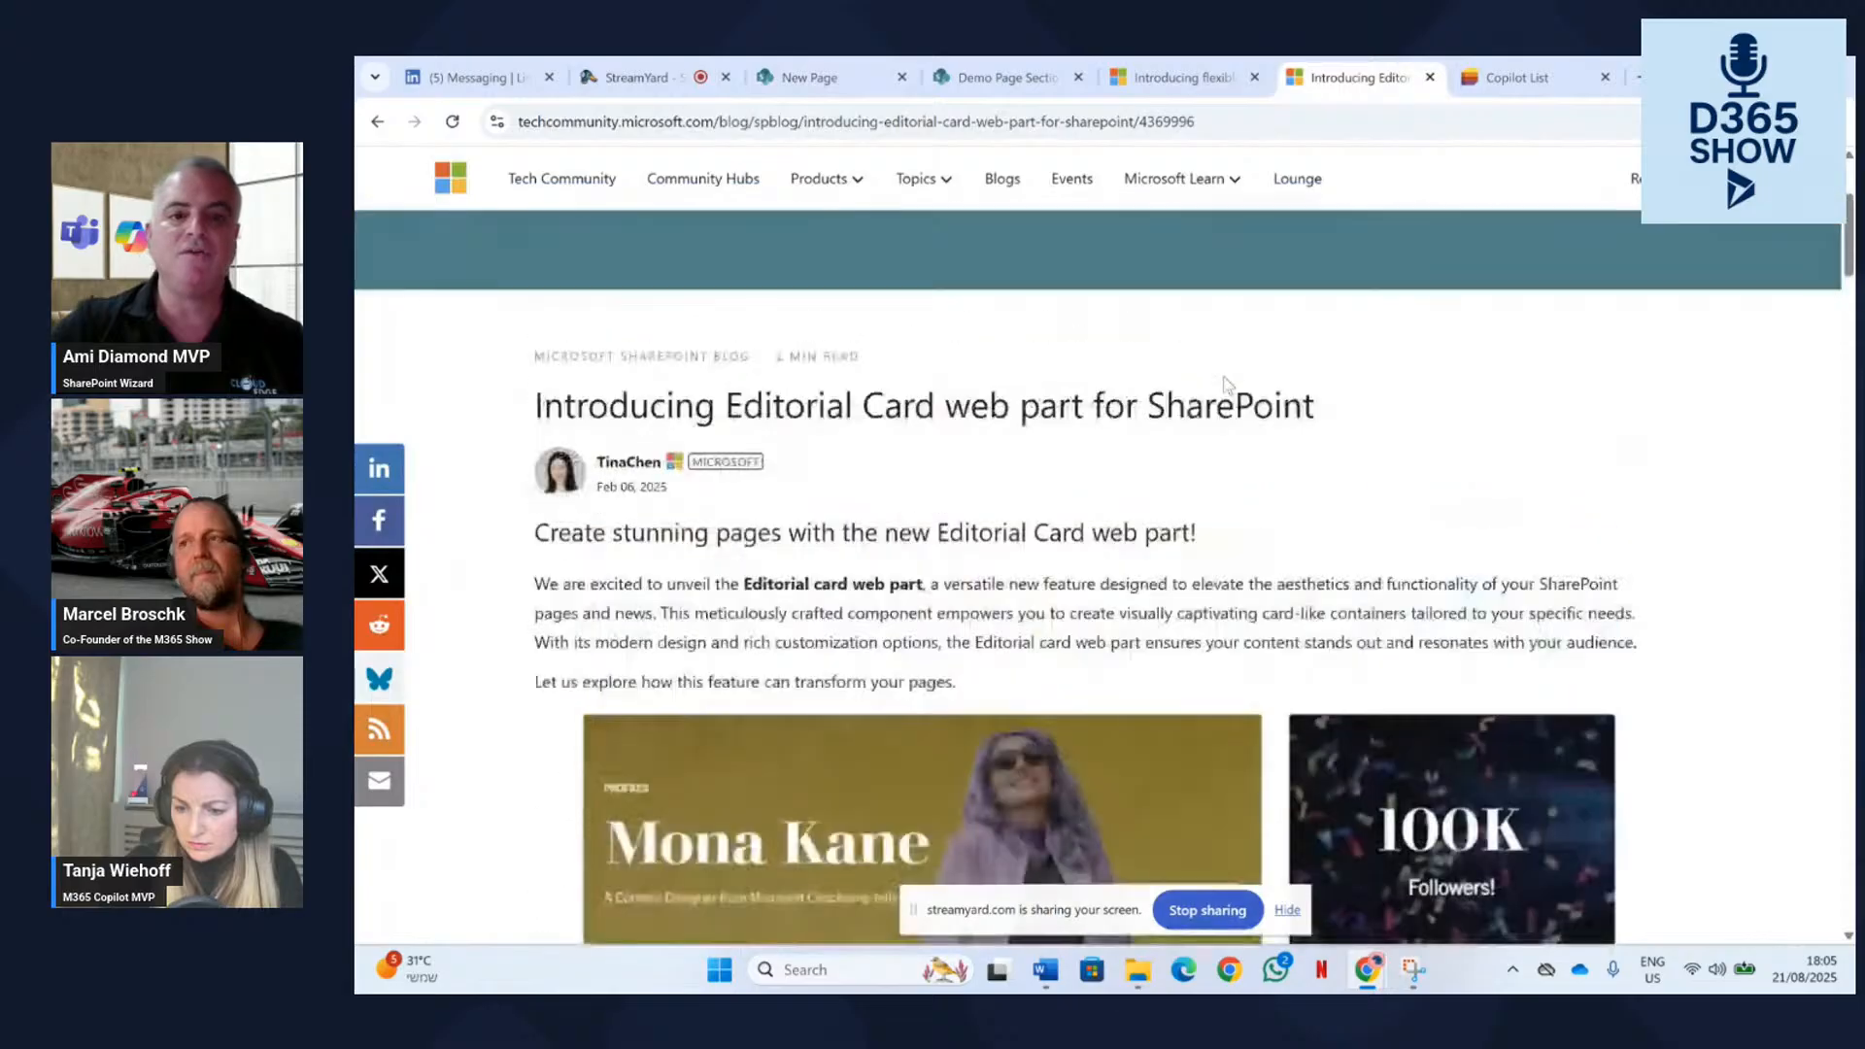
scroll(1225, 384, down, 3)
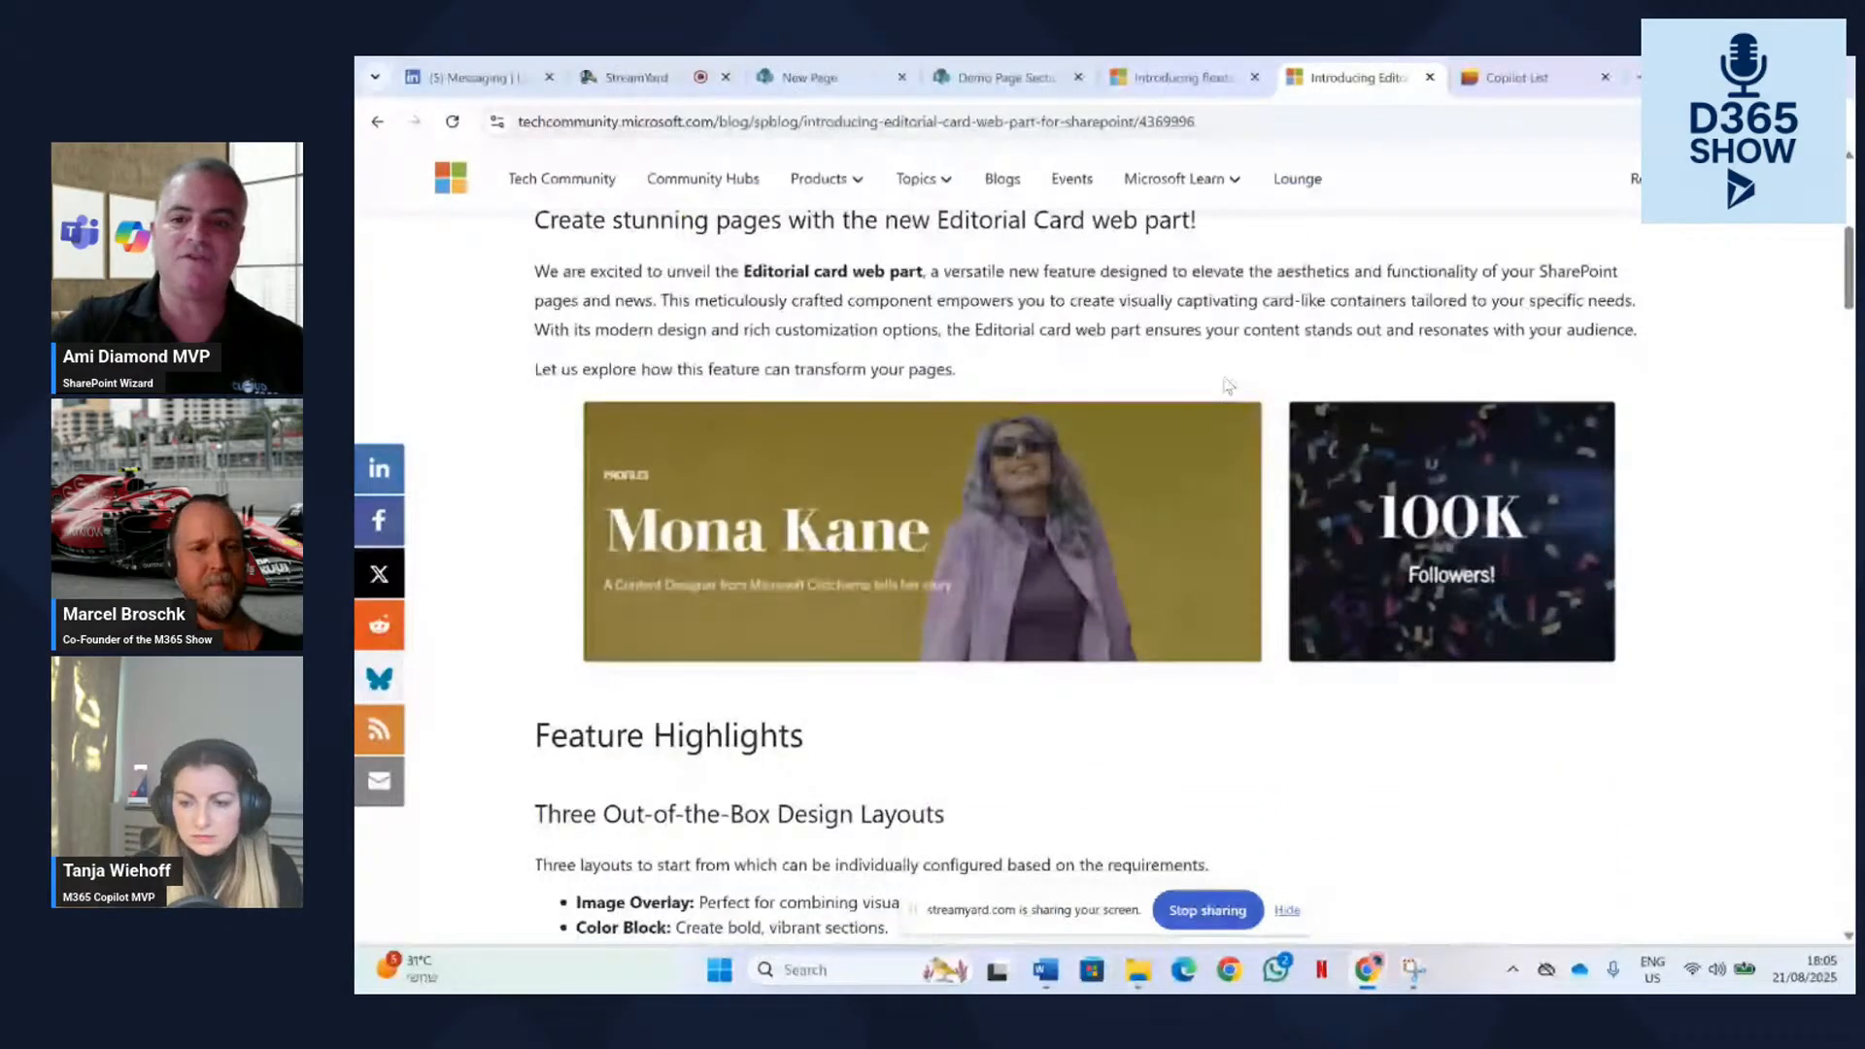
scroll(1227, 386, down, 1)
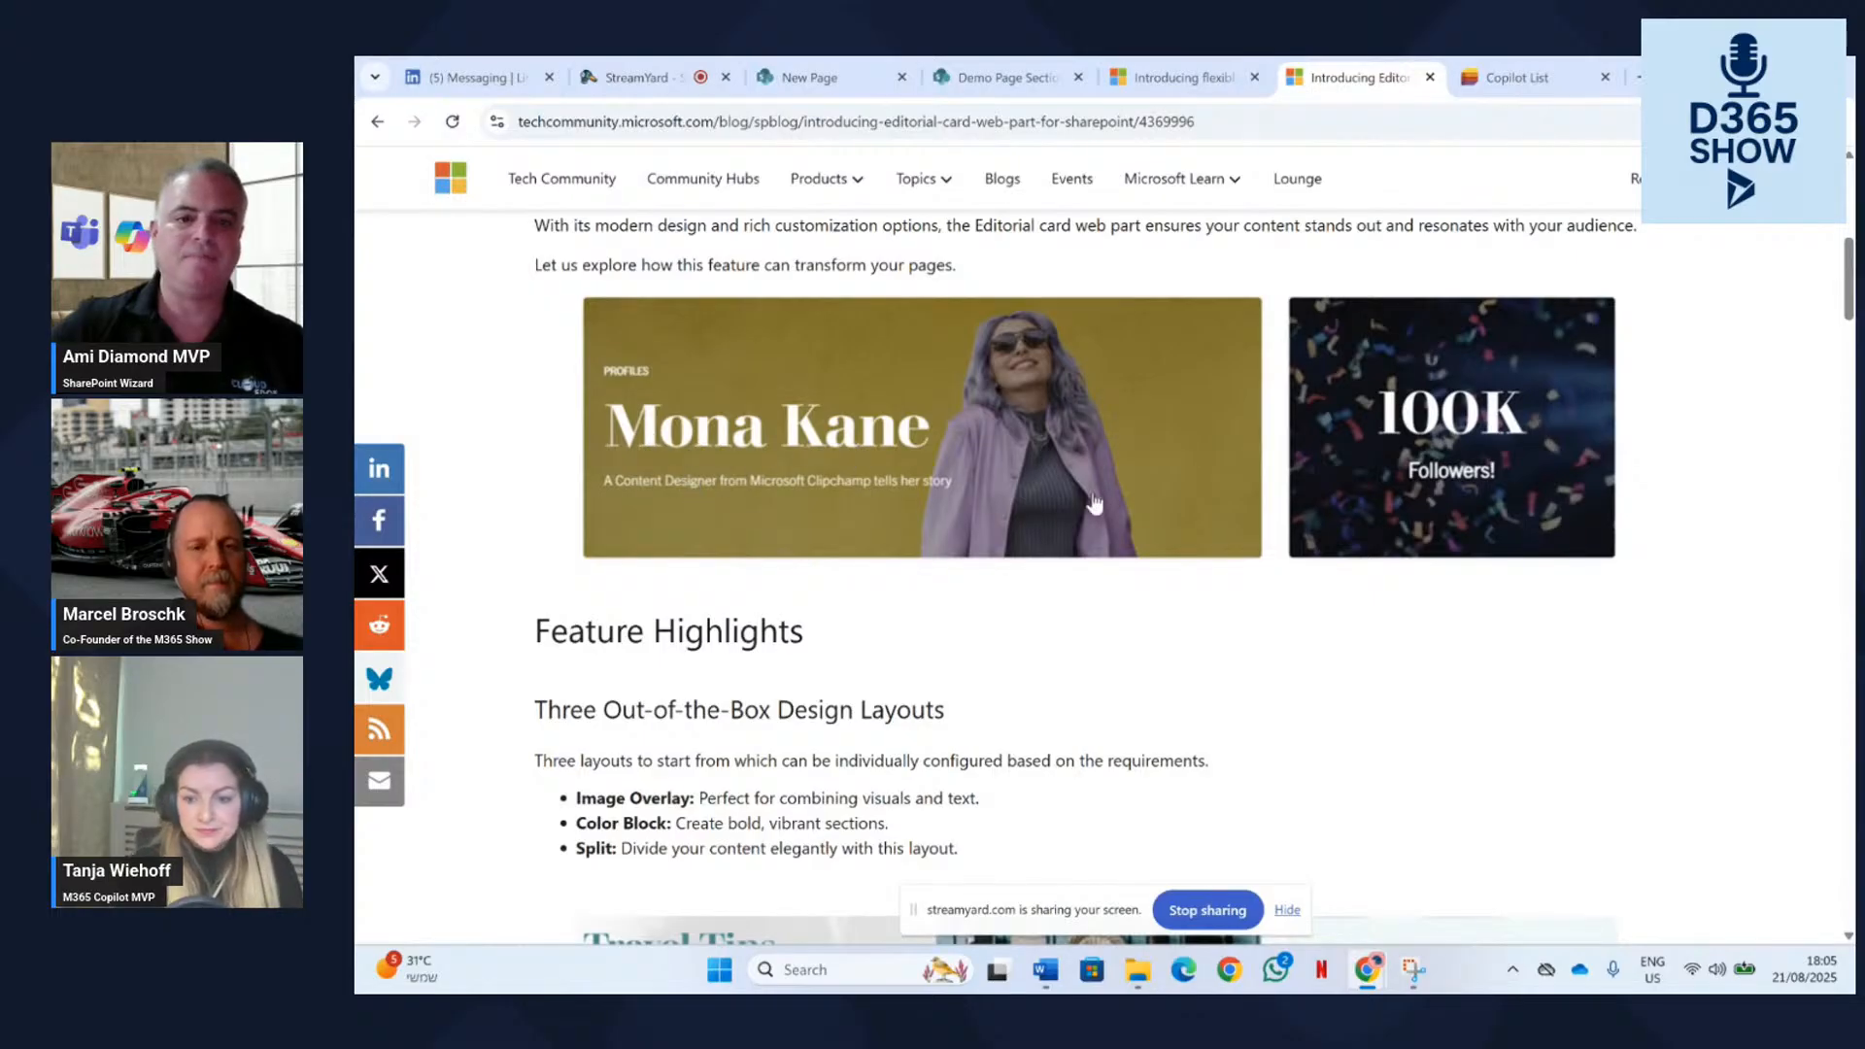
scroll(1389, 462, down, 6)
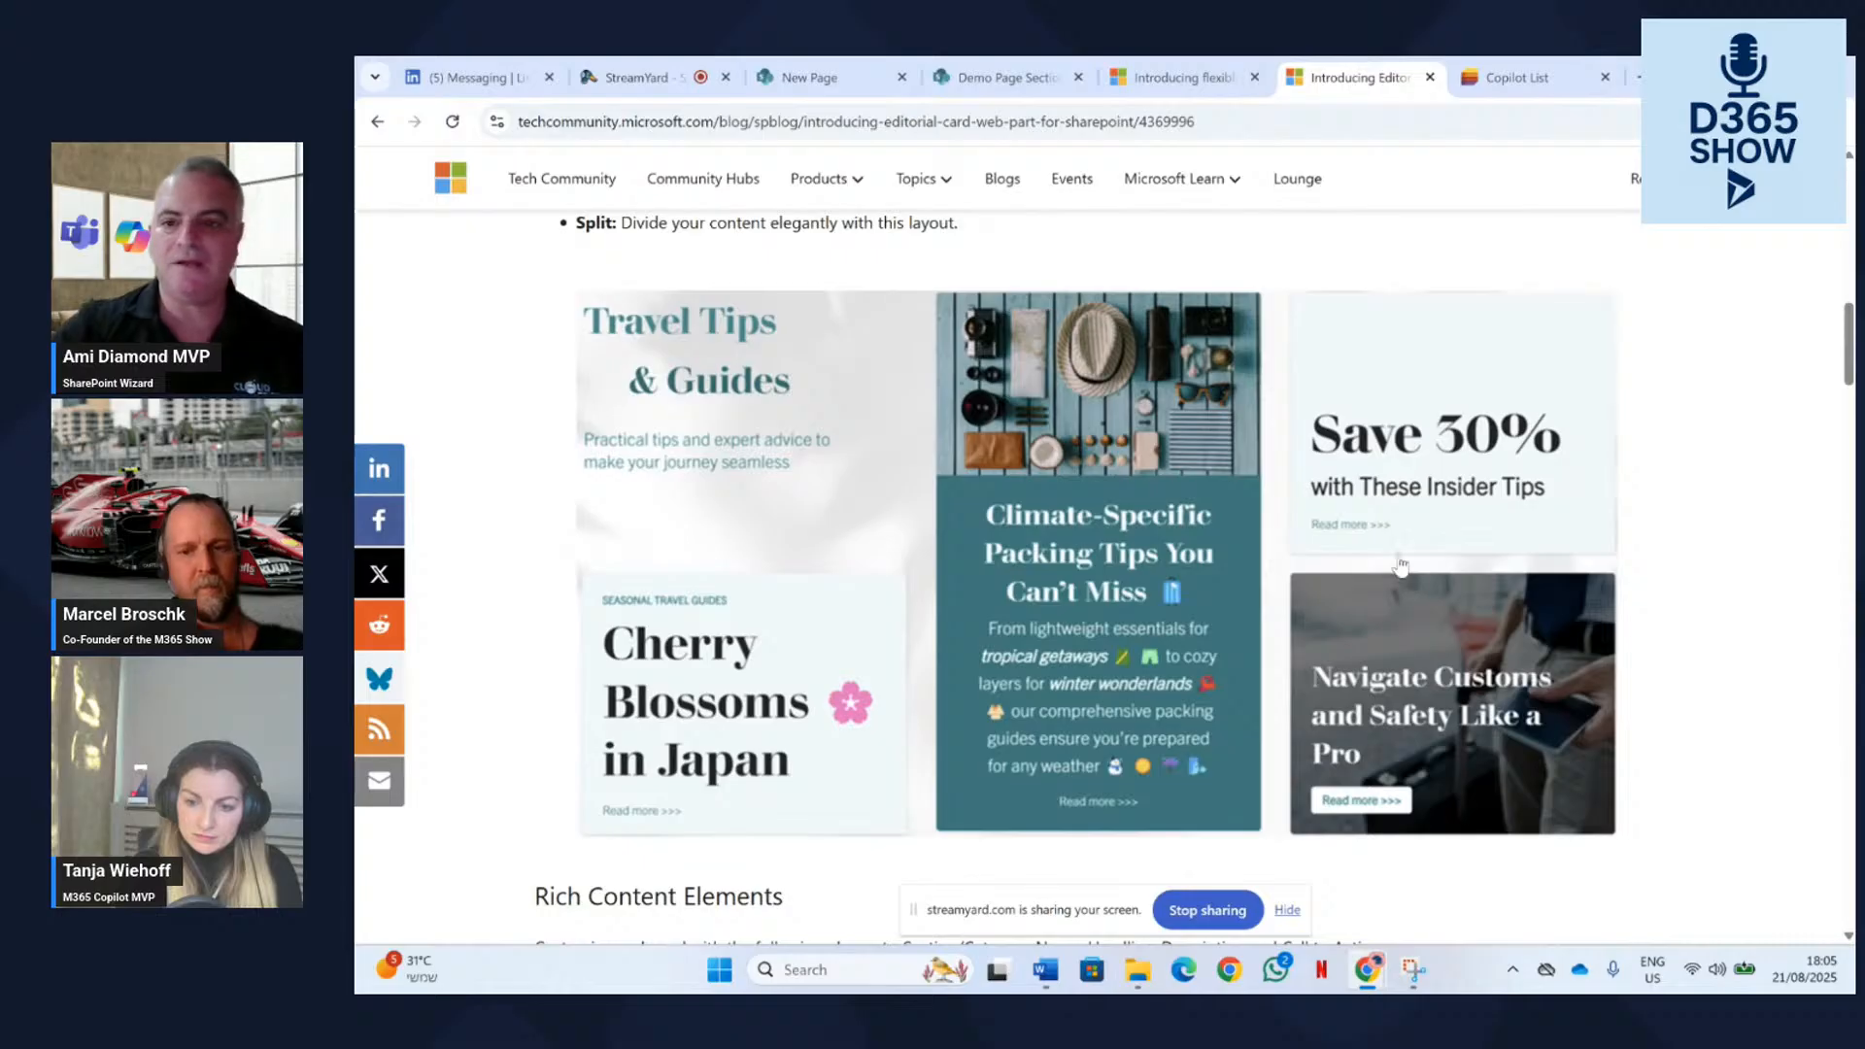
scroll(1408, 580, down, 1)
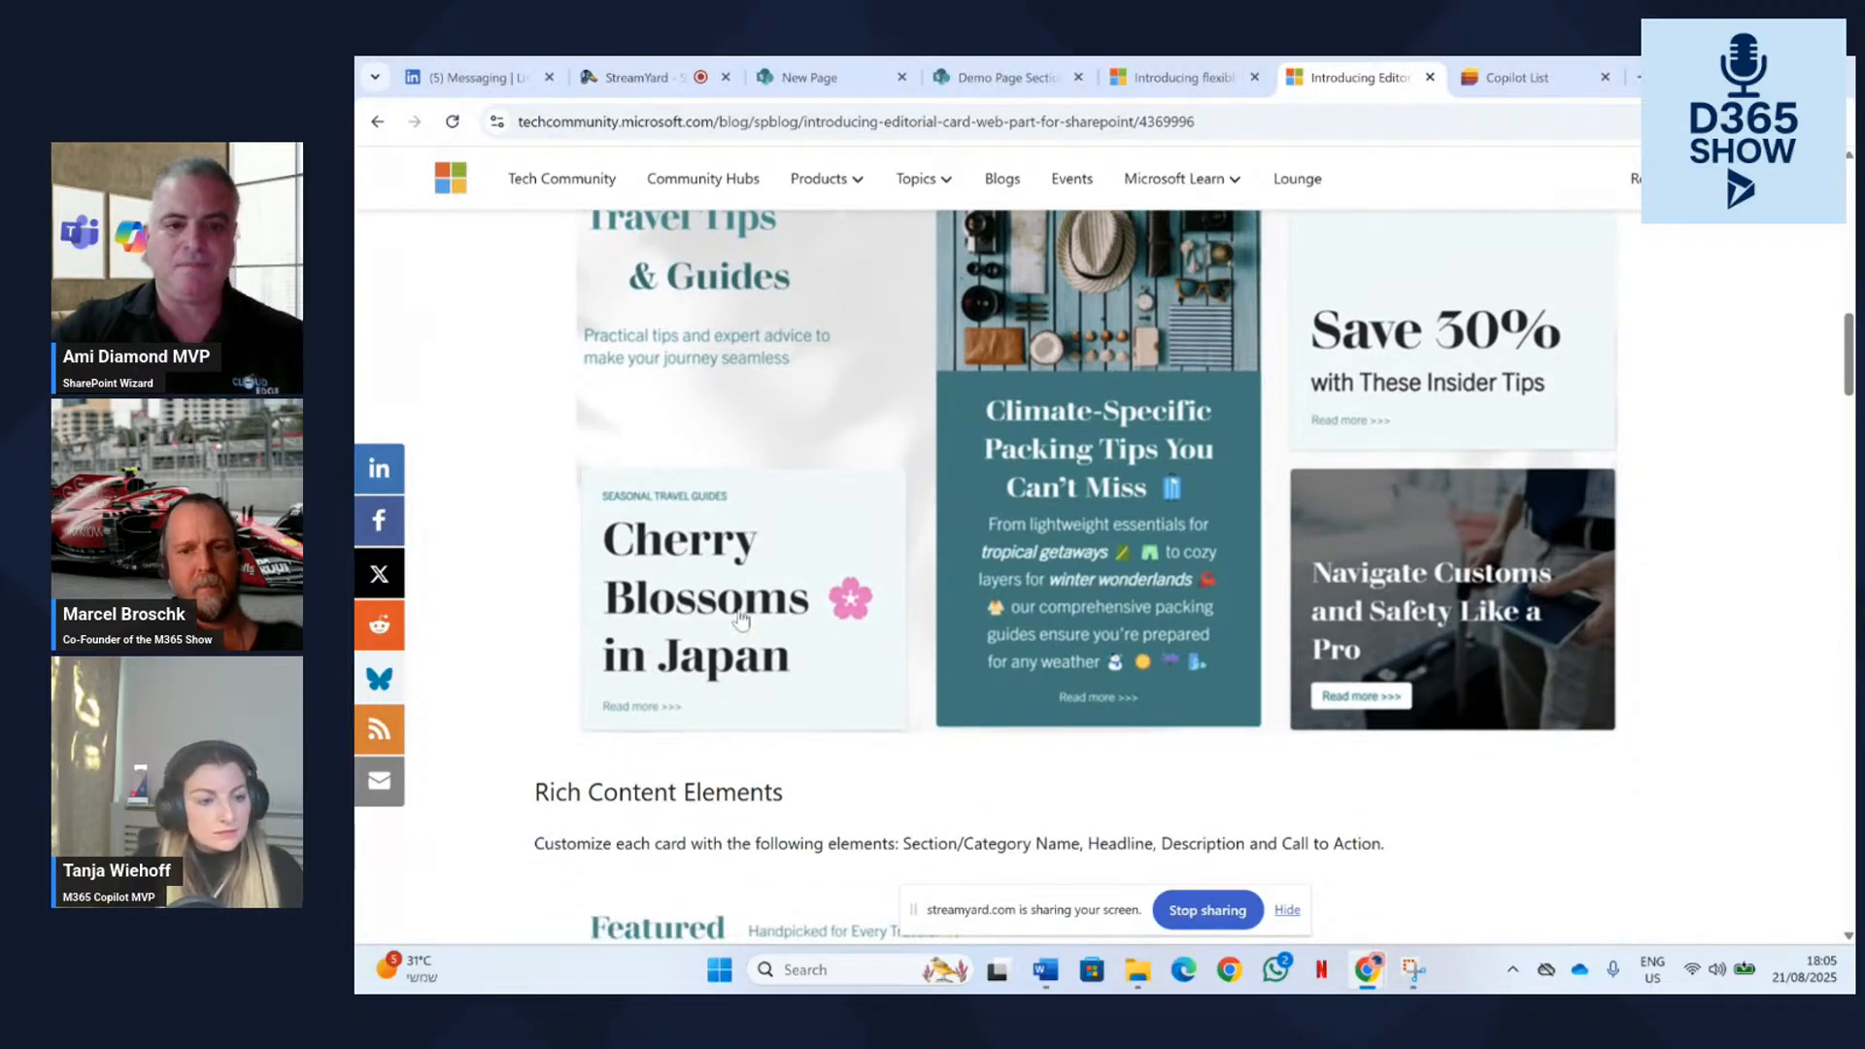
scroll(738, 616, up, 2)
scroll(738, 612, down, 8)
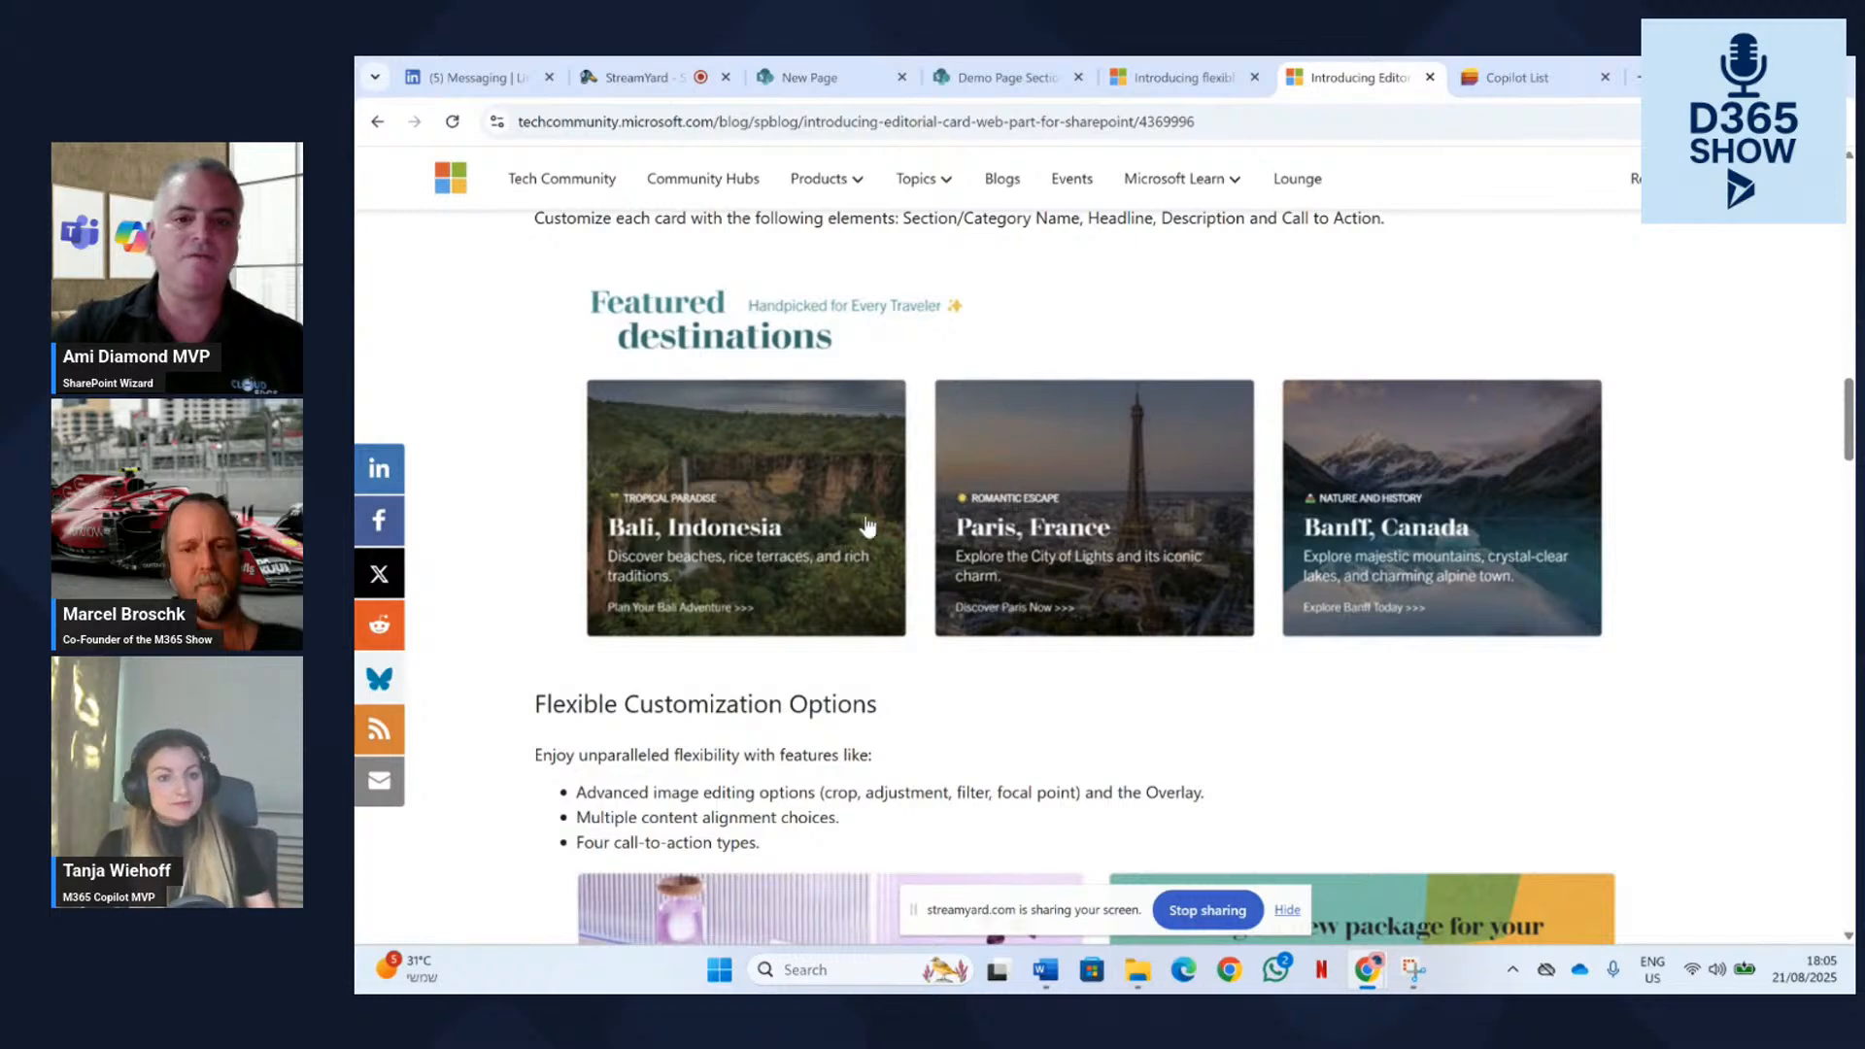
scroll(1540, 506, down, 5)
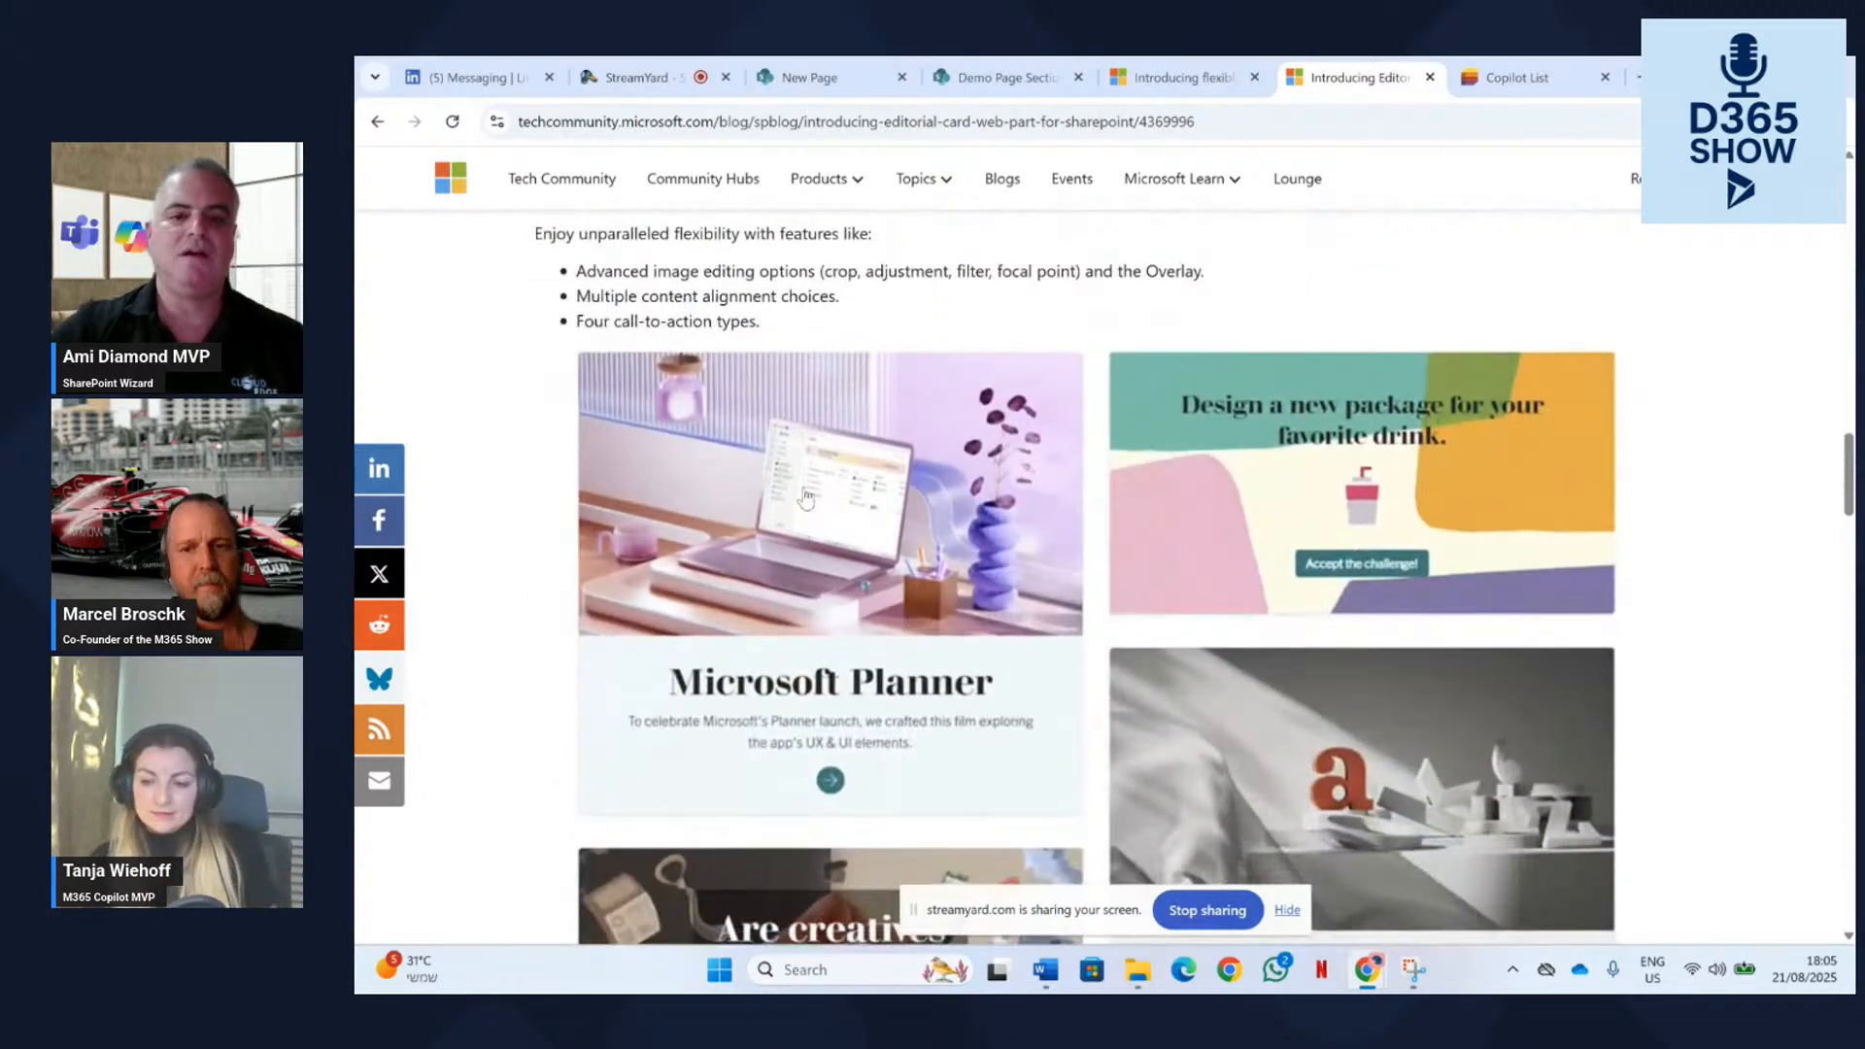
scroll(879, 569, down, 3)
scroll(894, 577, up, 3)
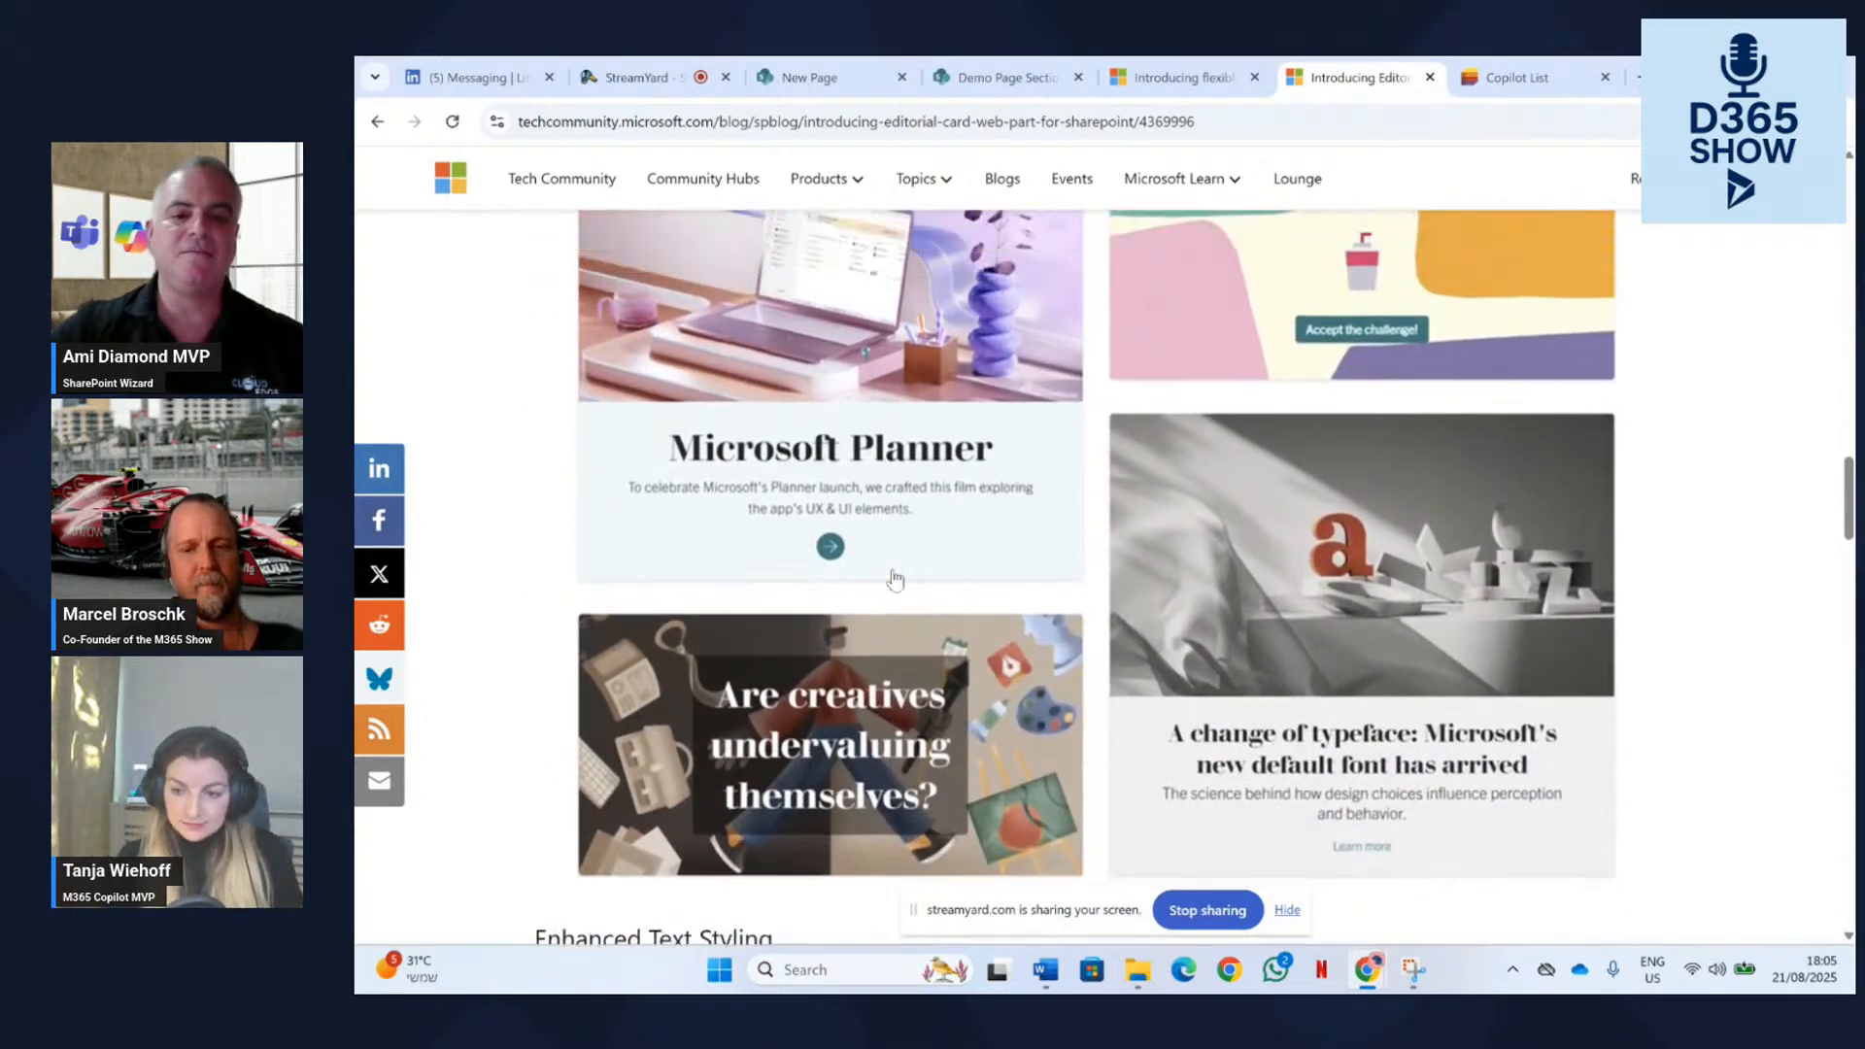
scroll(895, 577, down, 3)
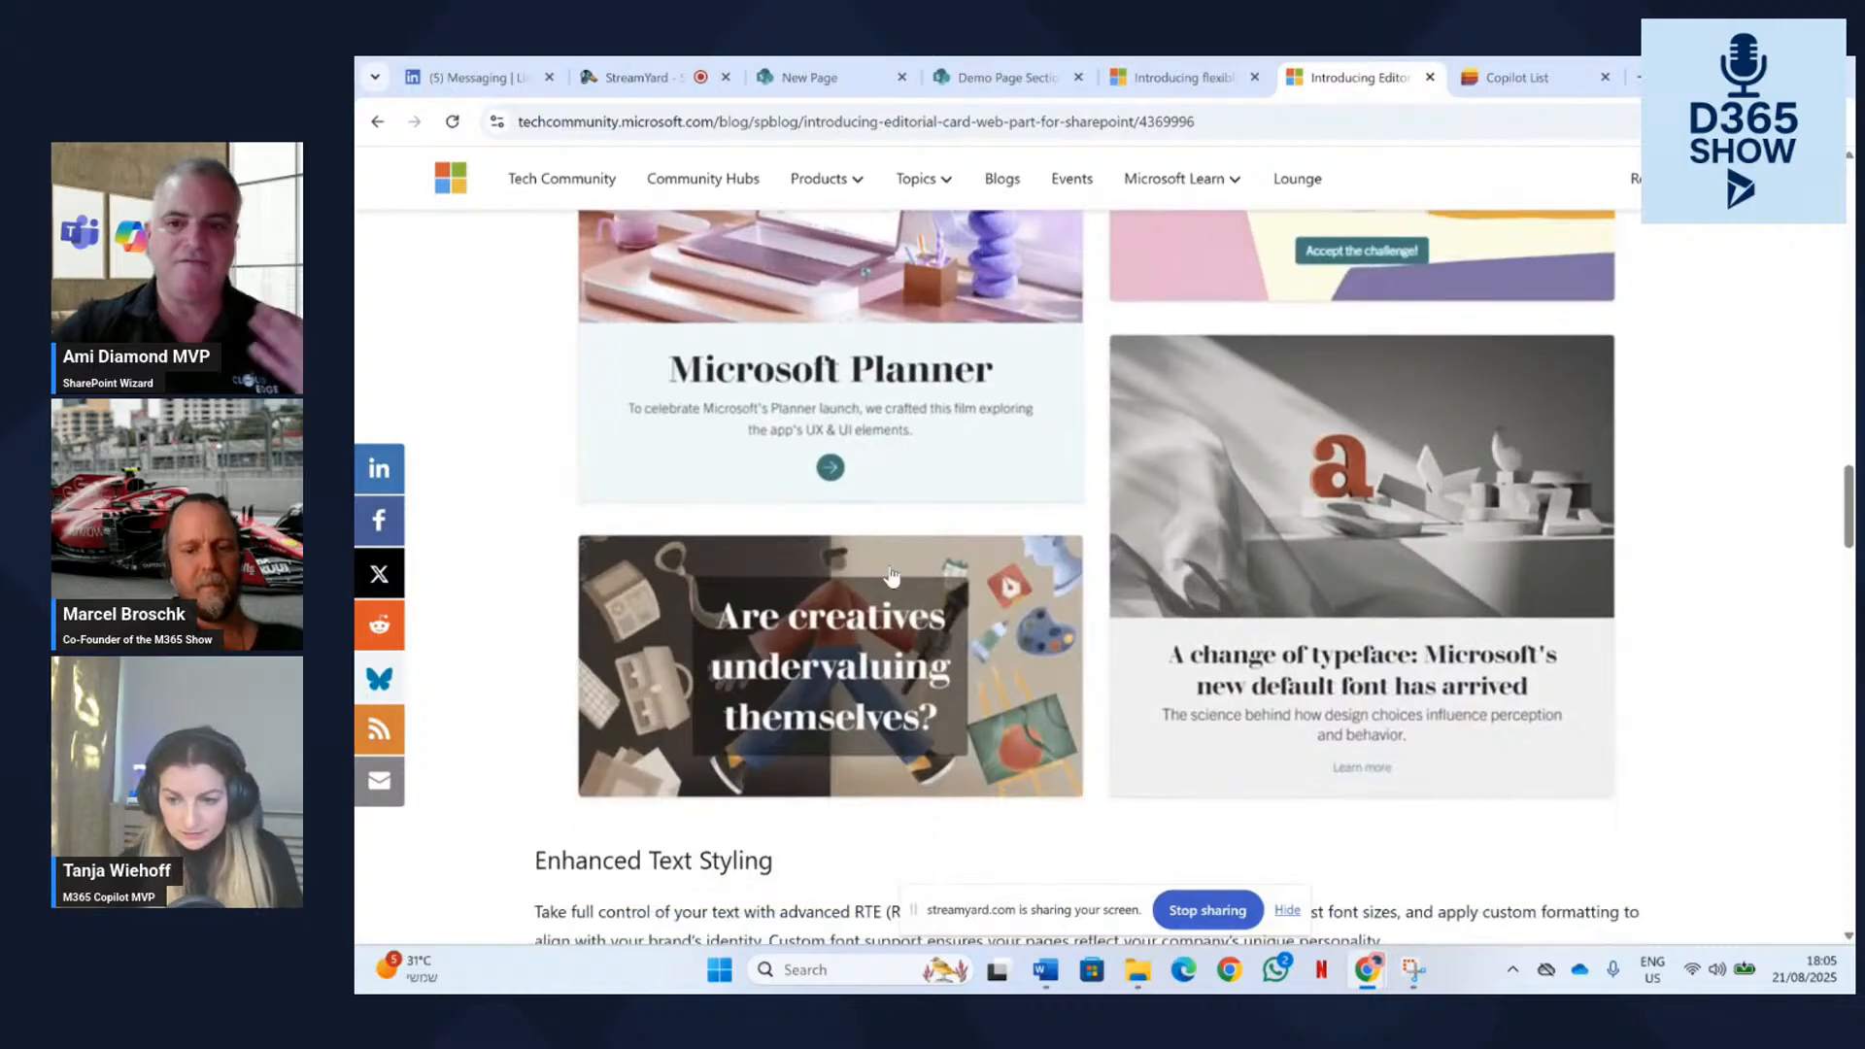
Examine the Enhanced Text Styling examples and the embedded introduction video in the Editorial Card article.
scroll(899, 580, down, 2)
scroll(899, 580, up, 1)
scroll(899, 579, down, 3)
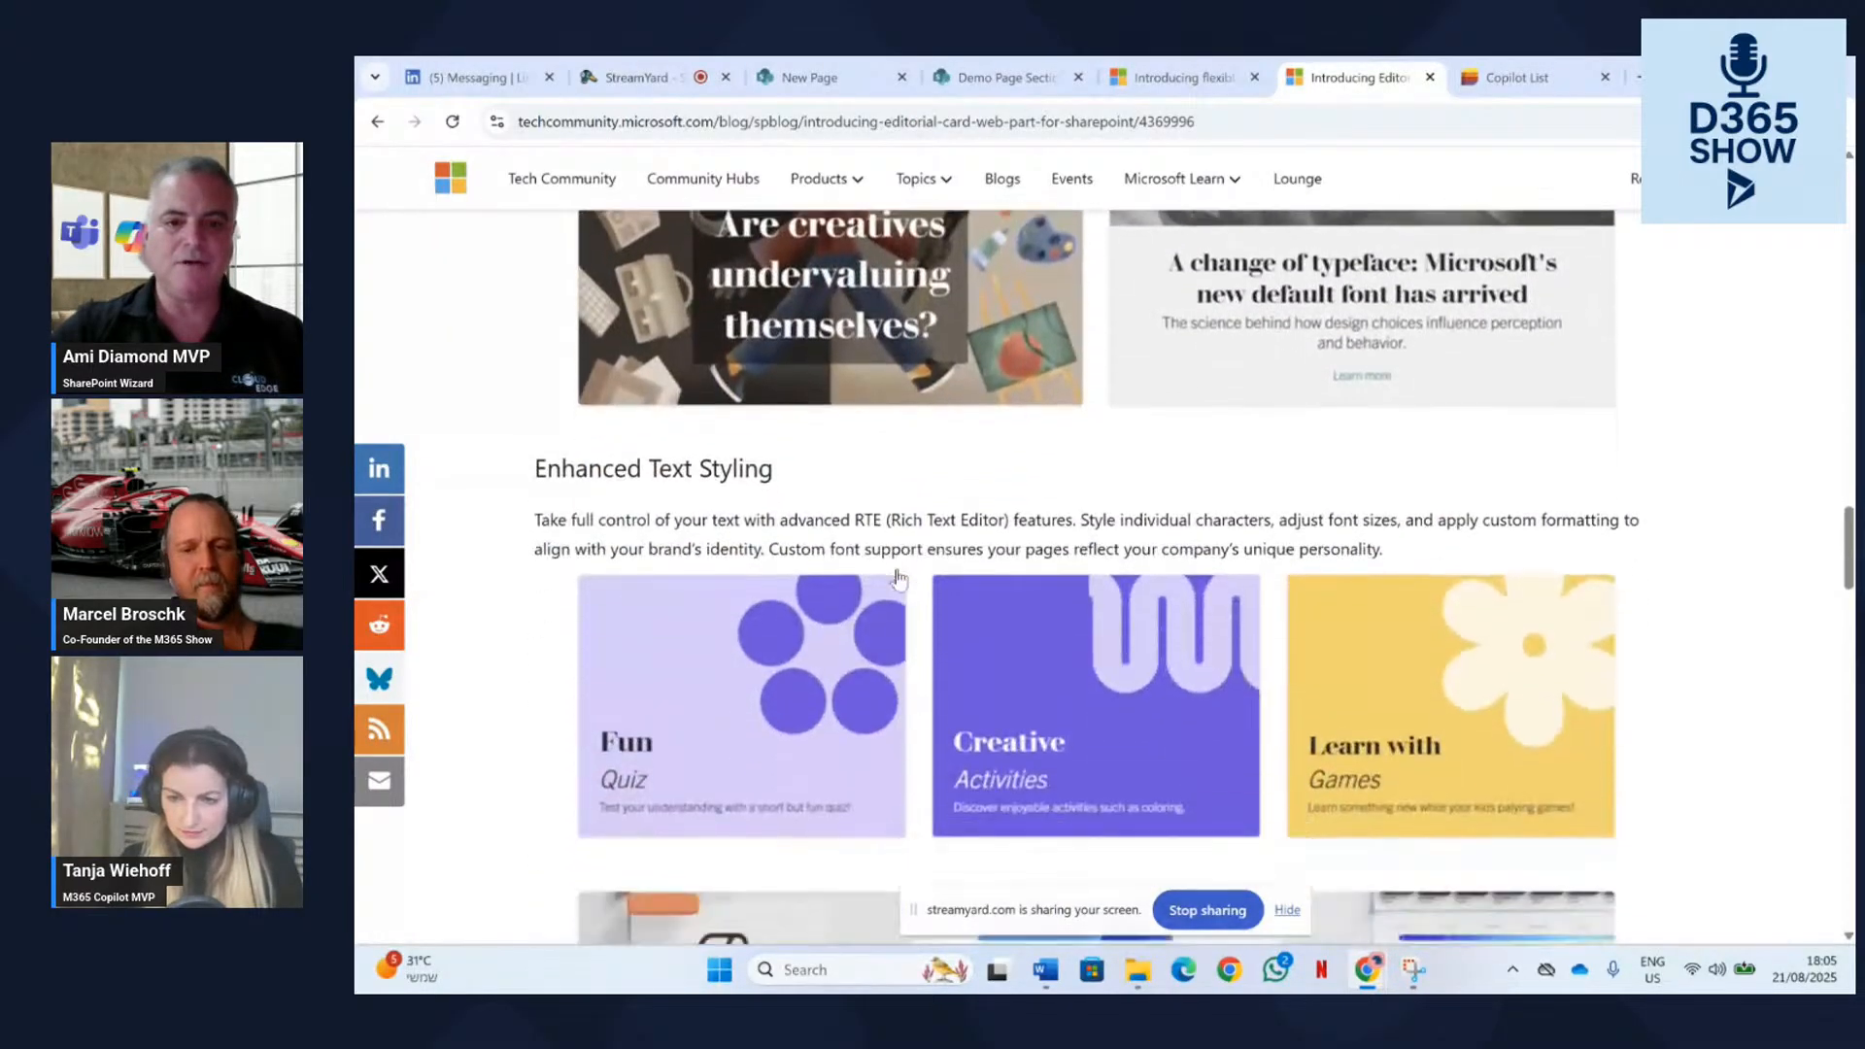
scroll(900, 578, down, 2)
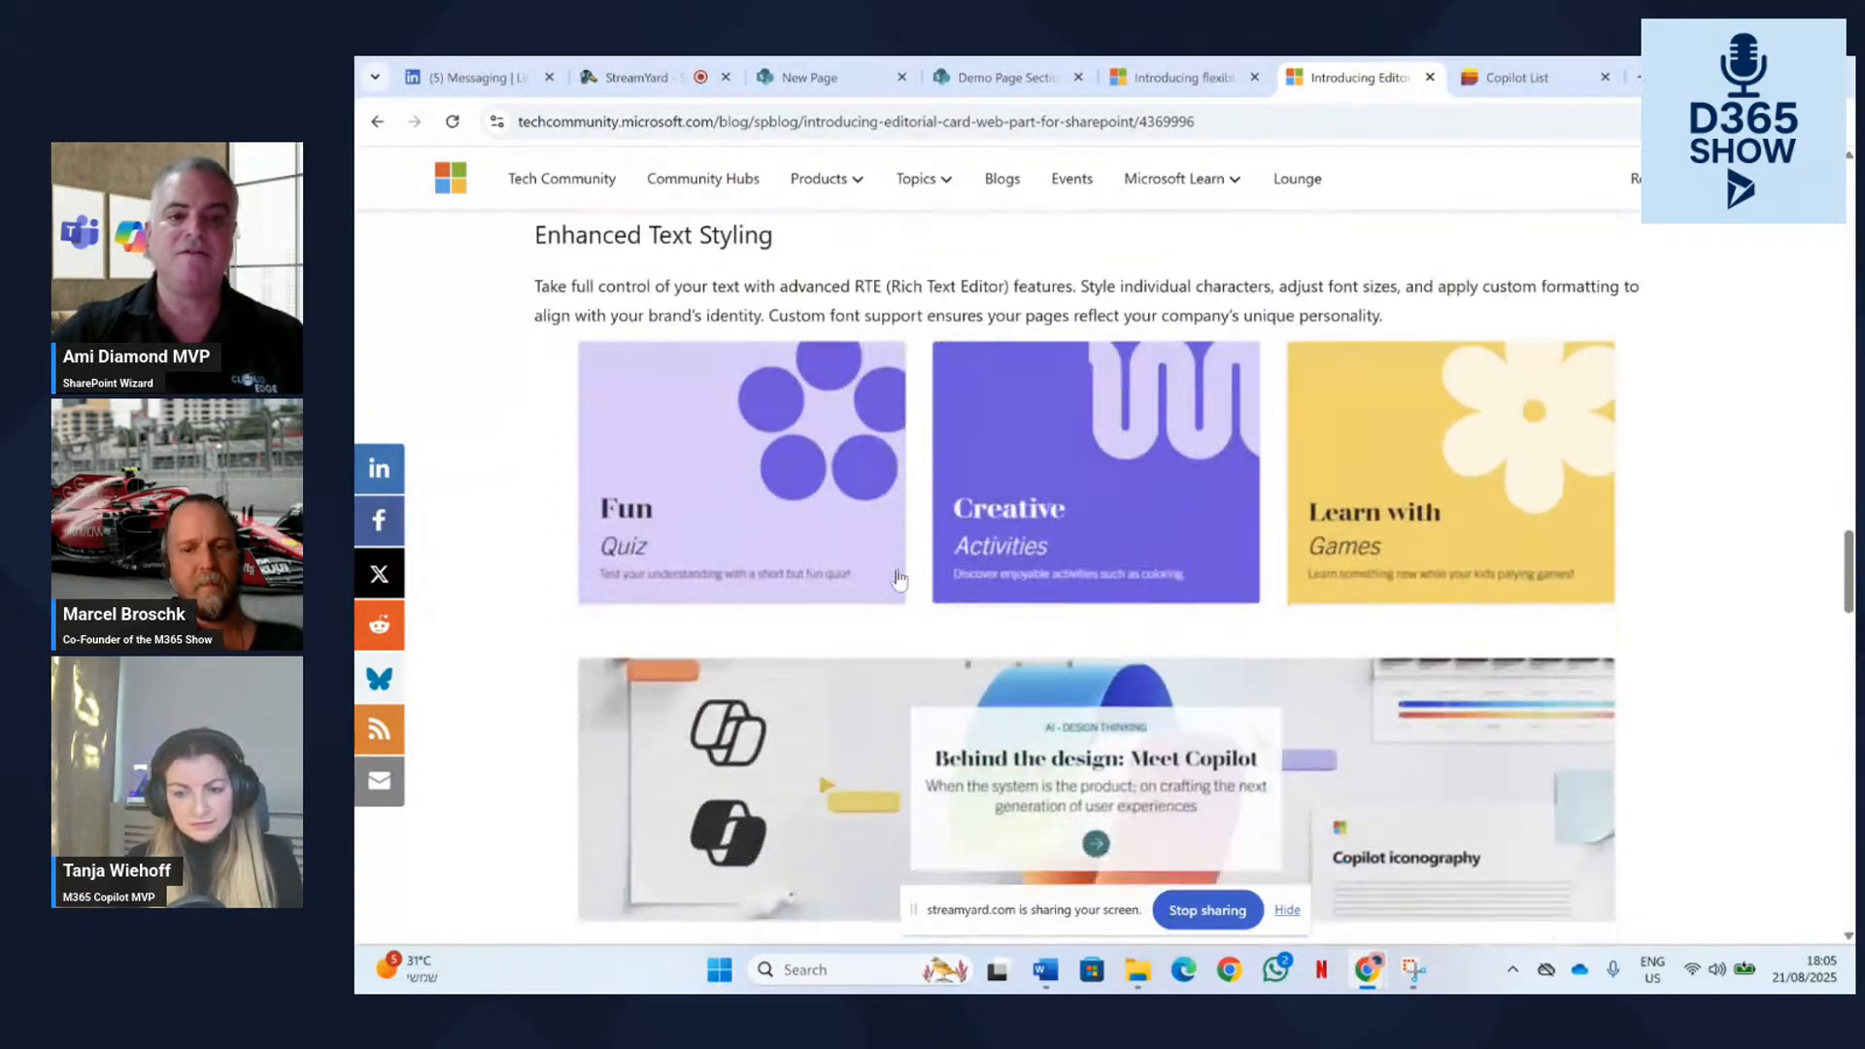
scroll(899, 577, up, 9)
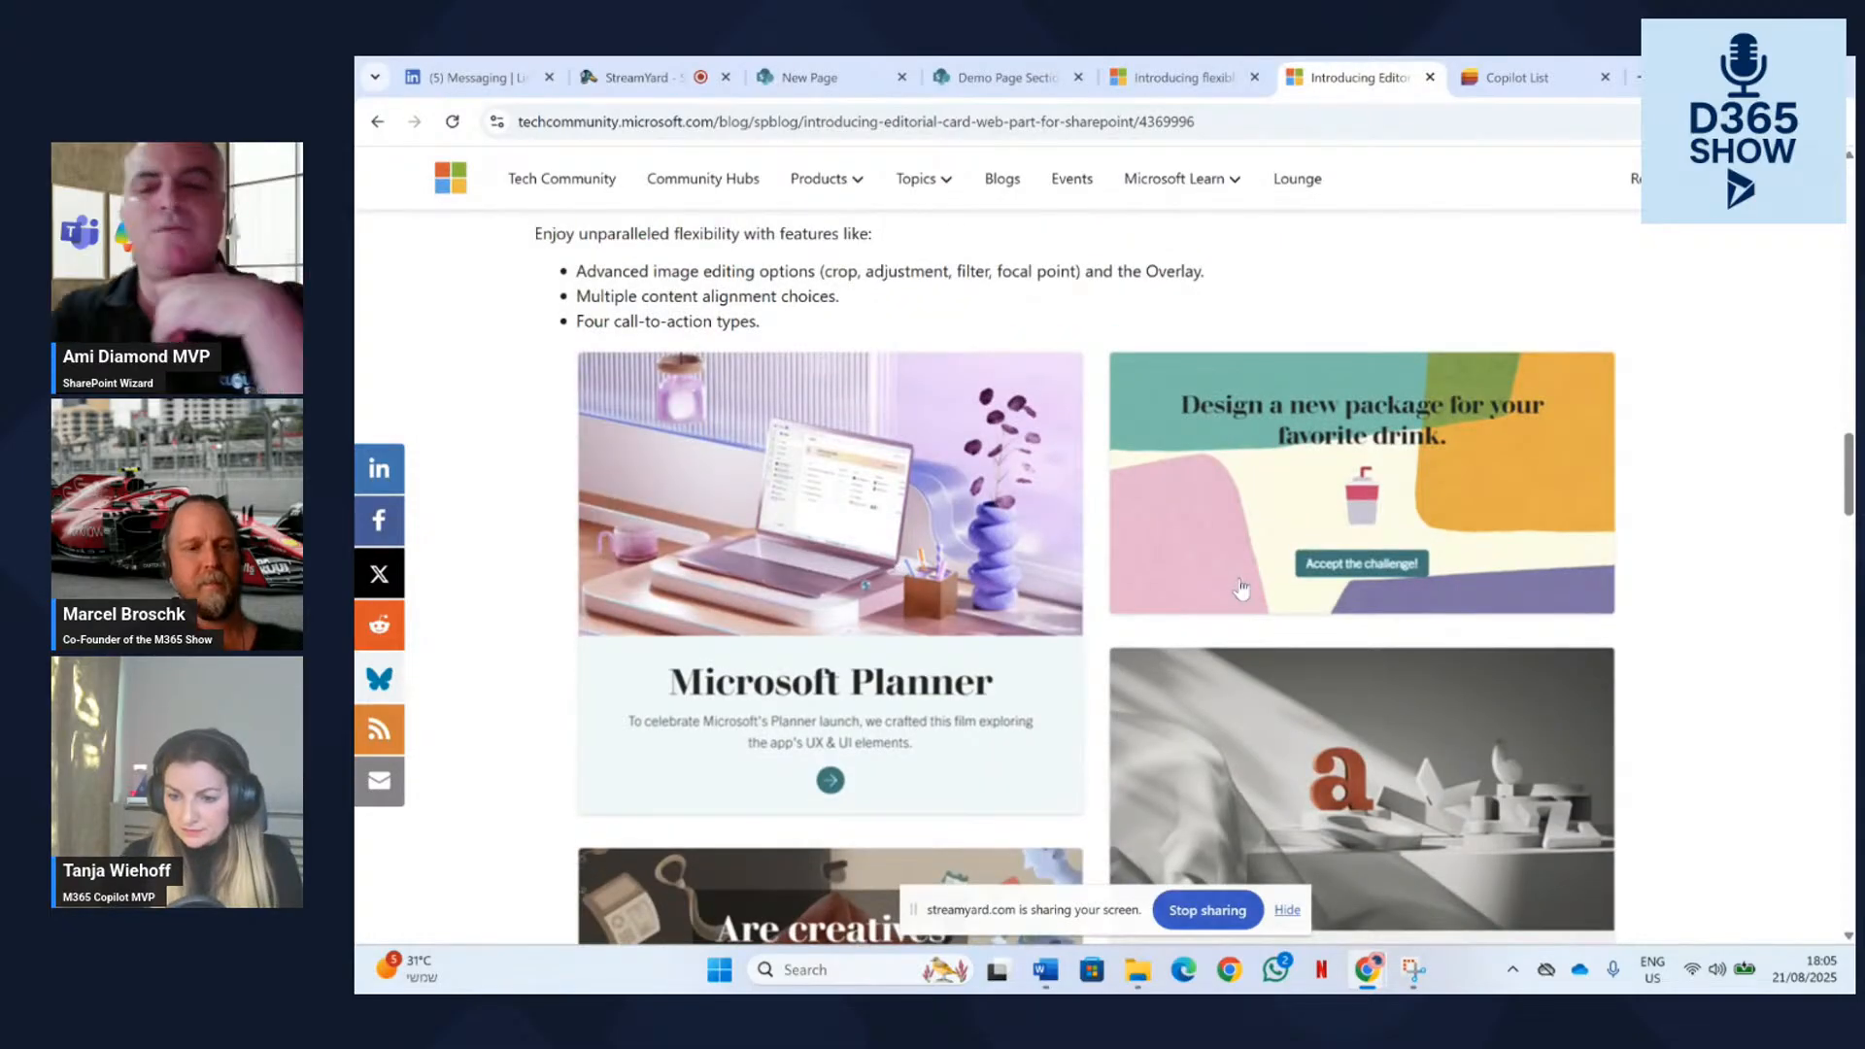
scroll(1208, 580, down, 10)
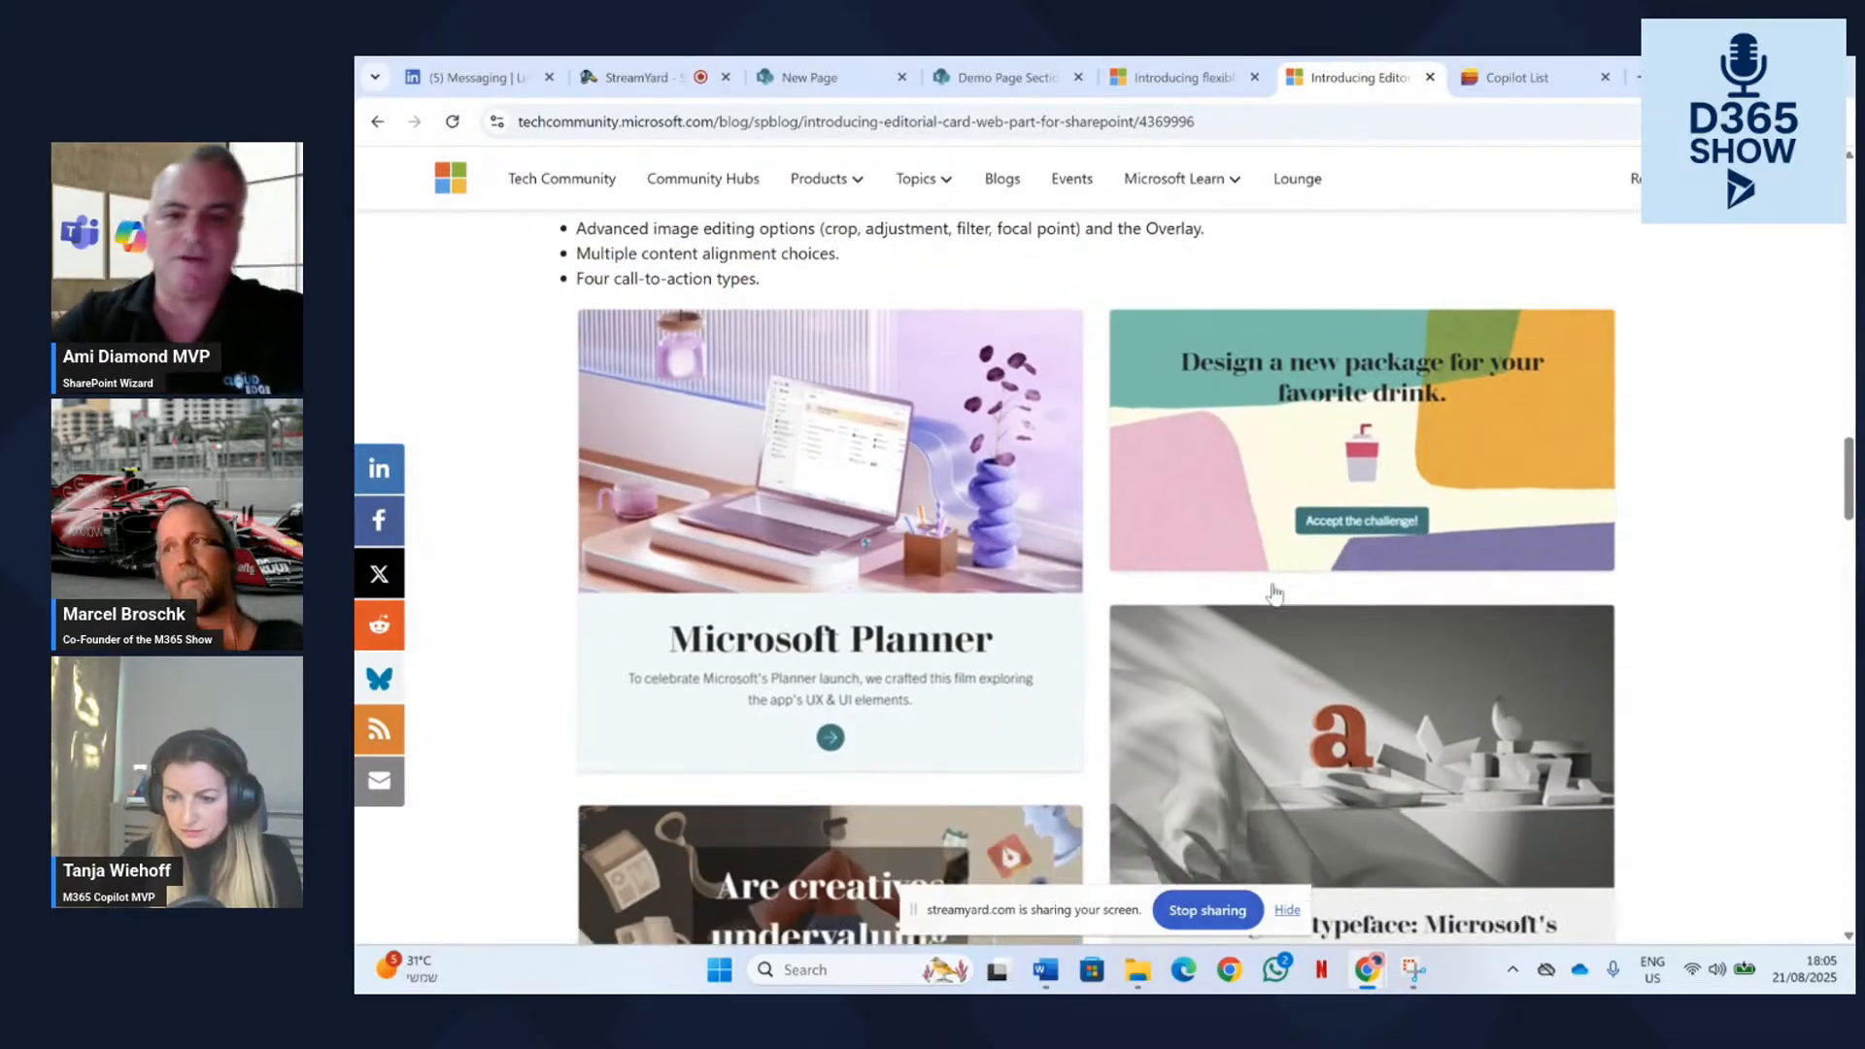
scroll(1267, 580, down, 5)
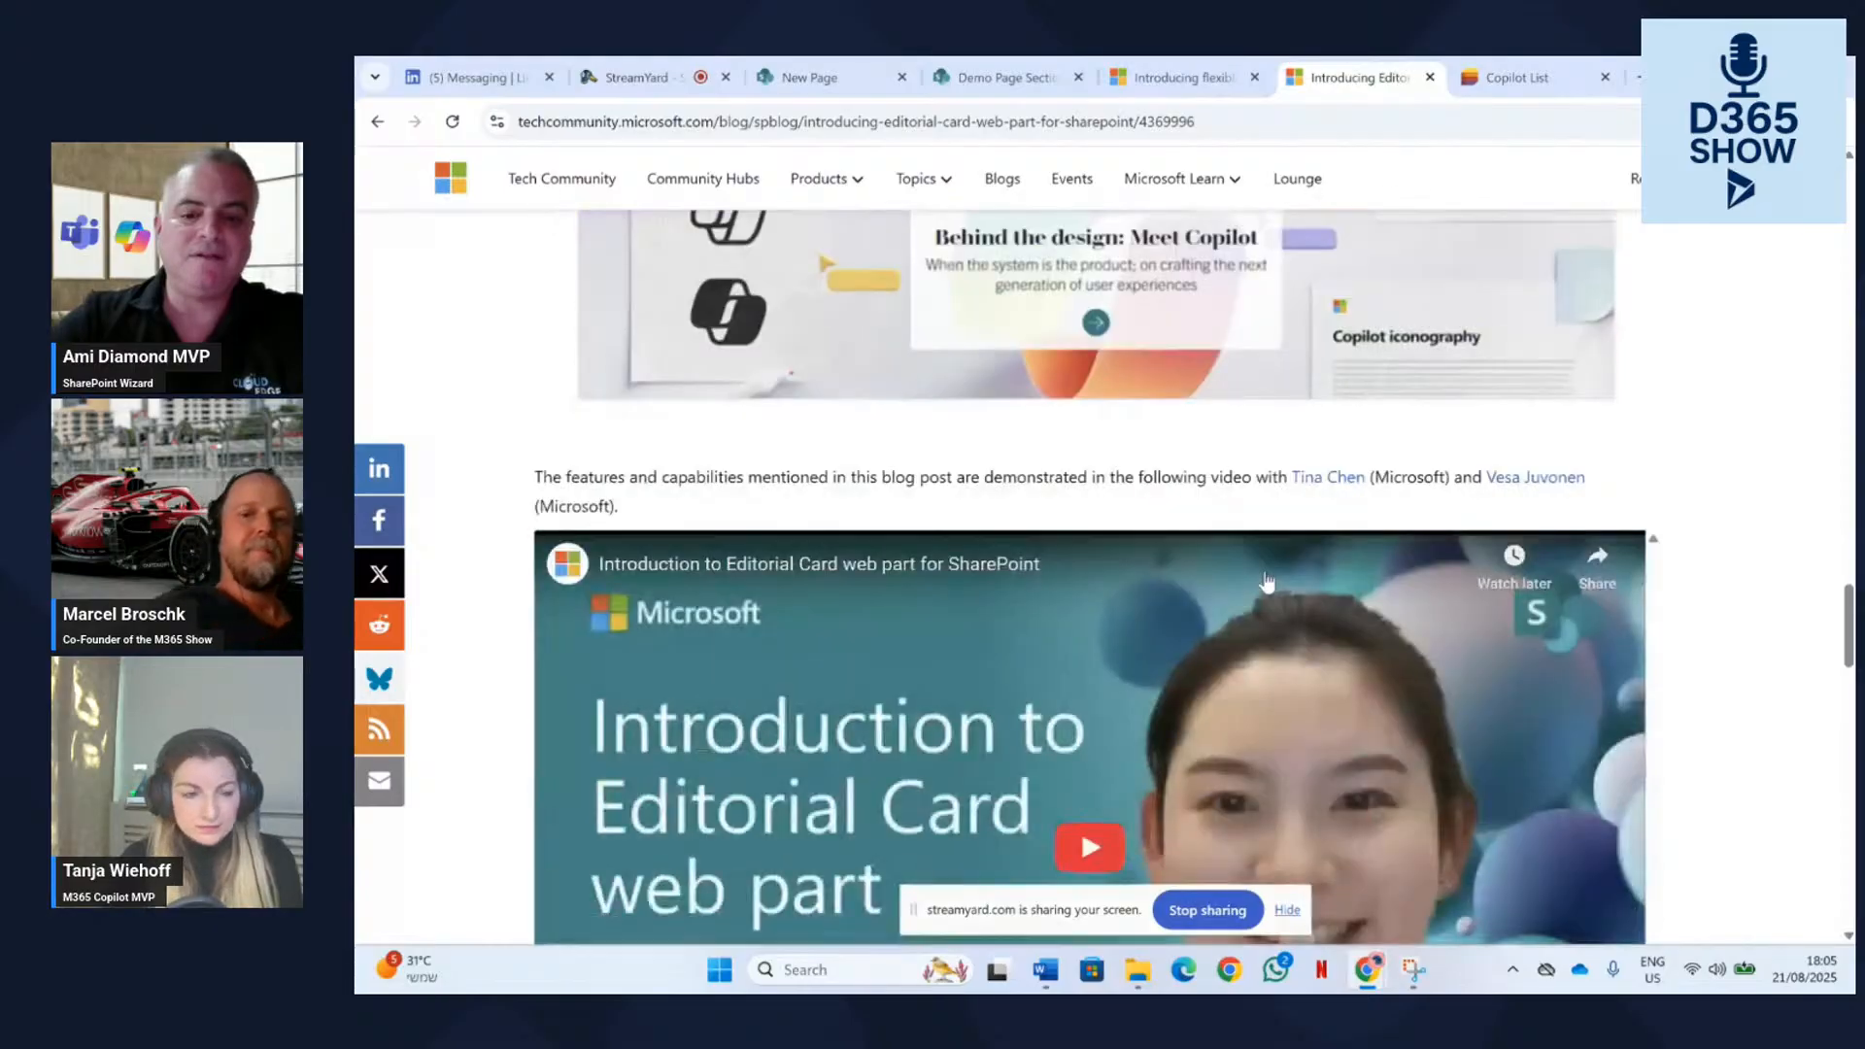
scroll(1179, 673, down, 2)
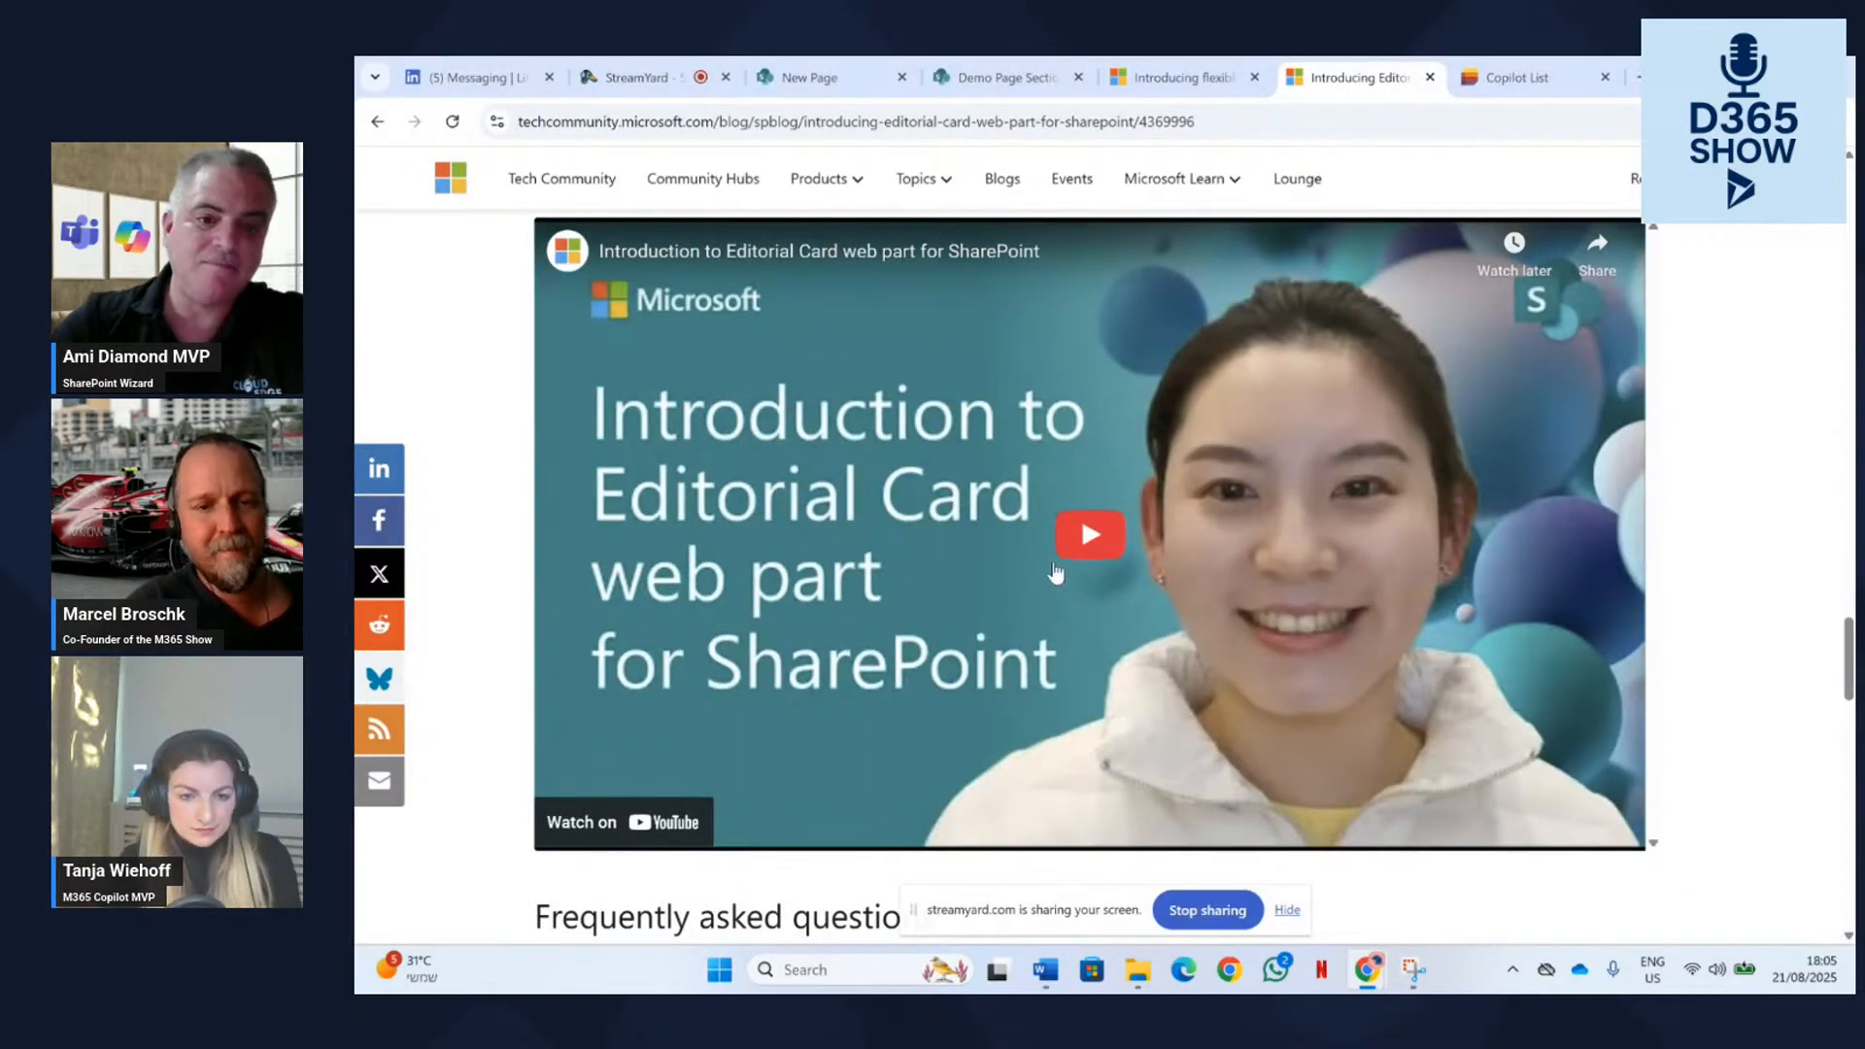
Review the article's examples of the three out-of-the-box design layouts again and switch to the StreamYard studio.
scroll(1277, 512, up, 12)
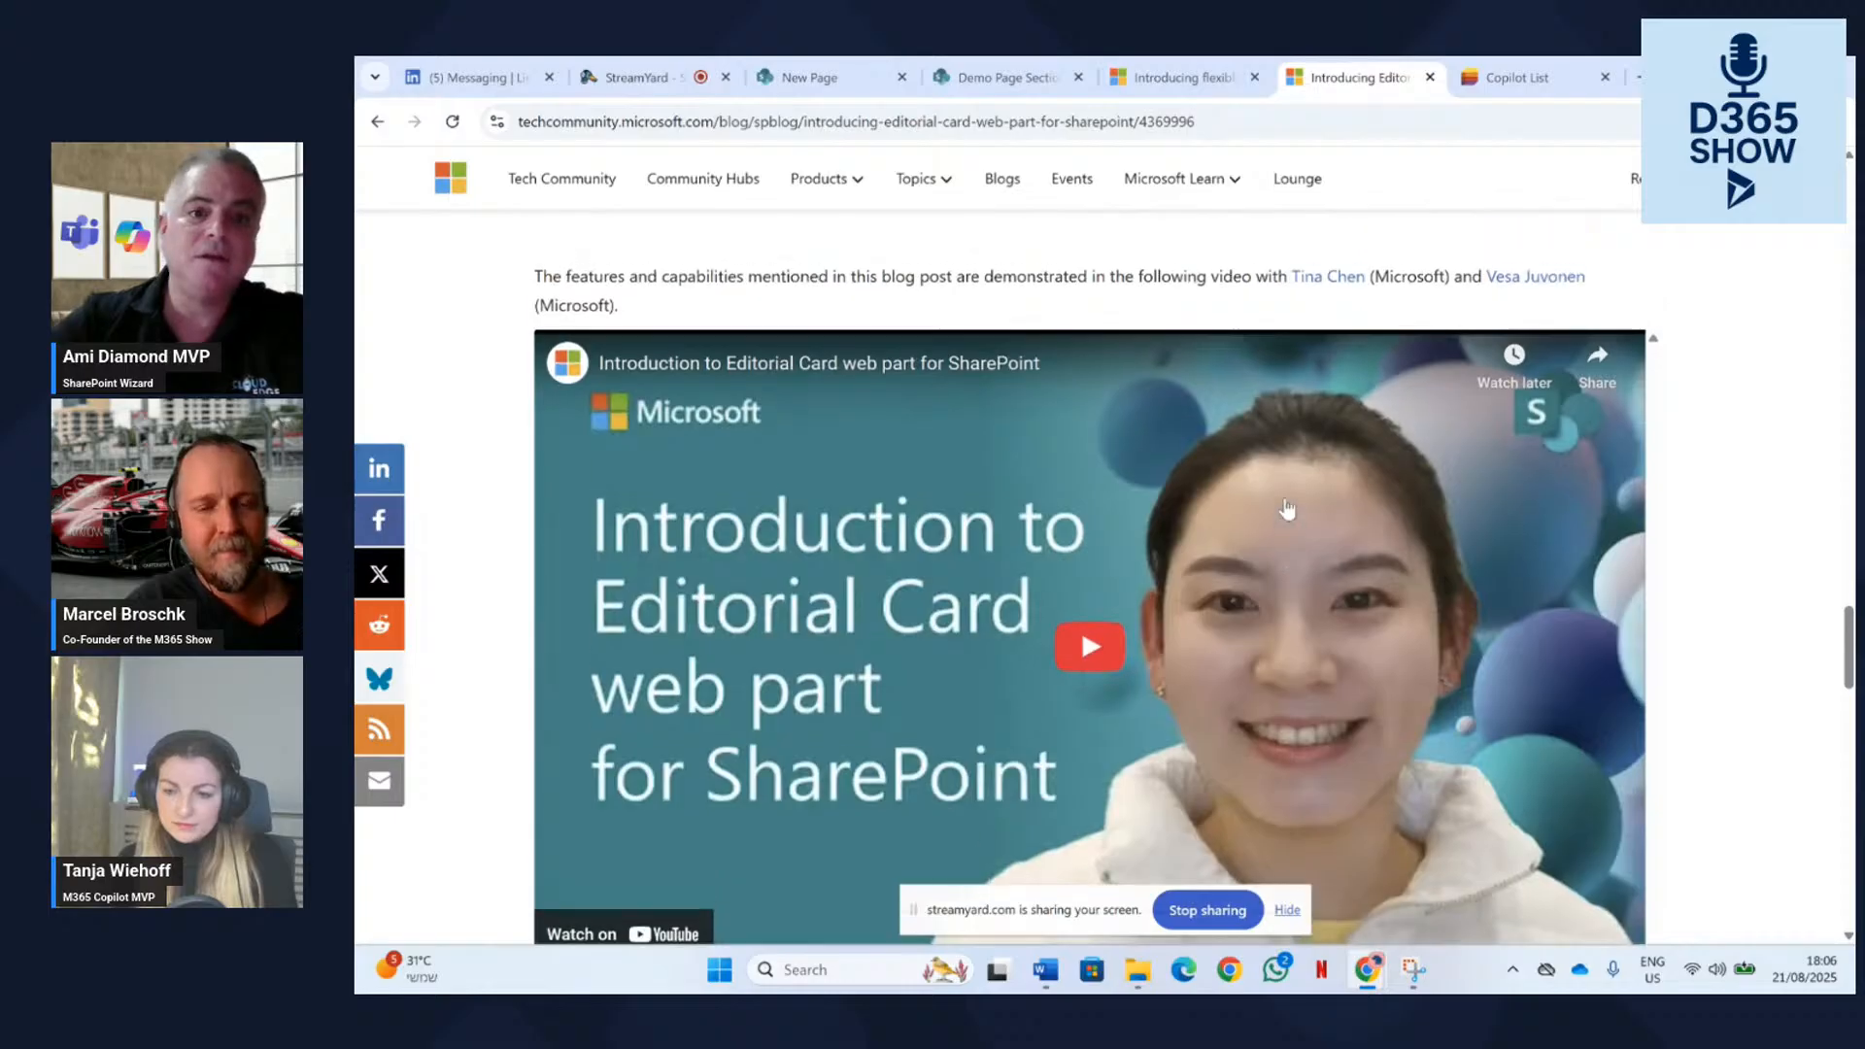
scroll(1286, 507, up, 12)
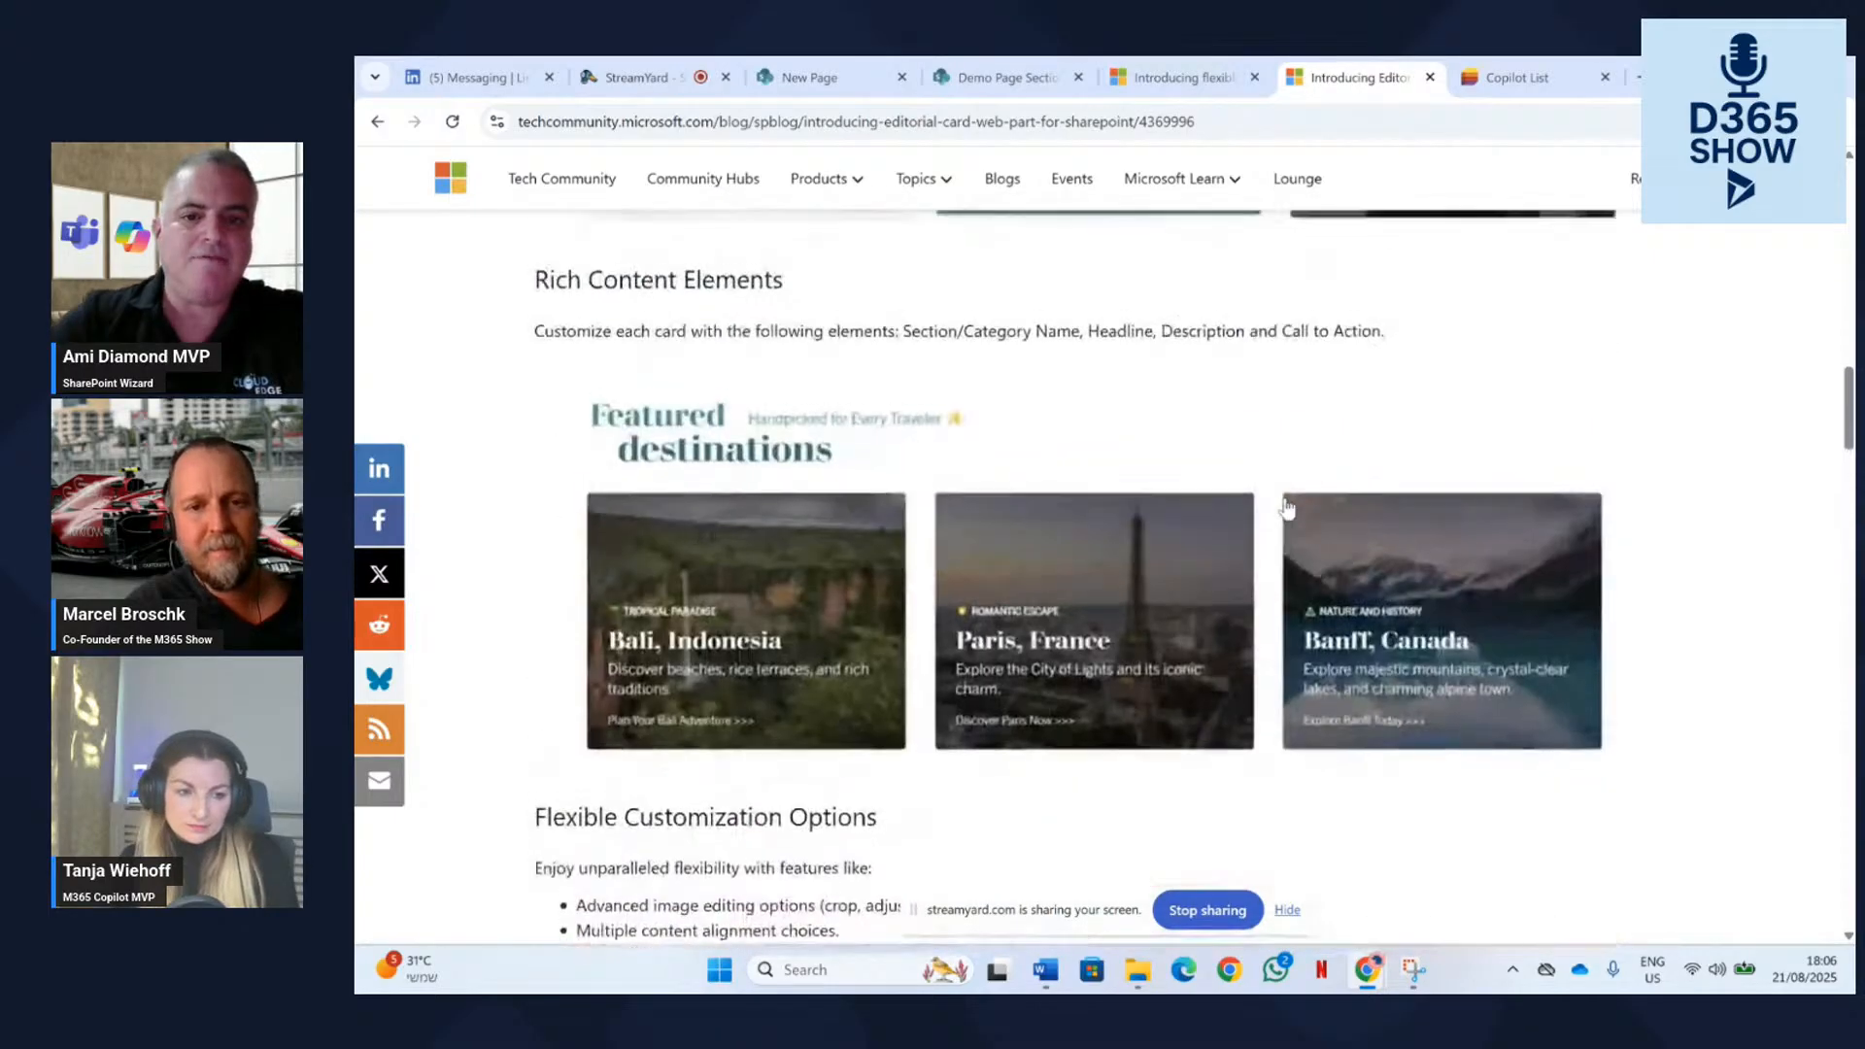
scroll(1290, 506, up, 5)
scroll(1290, 506, down, 4)
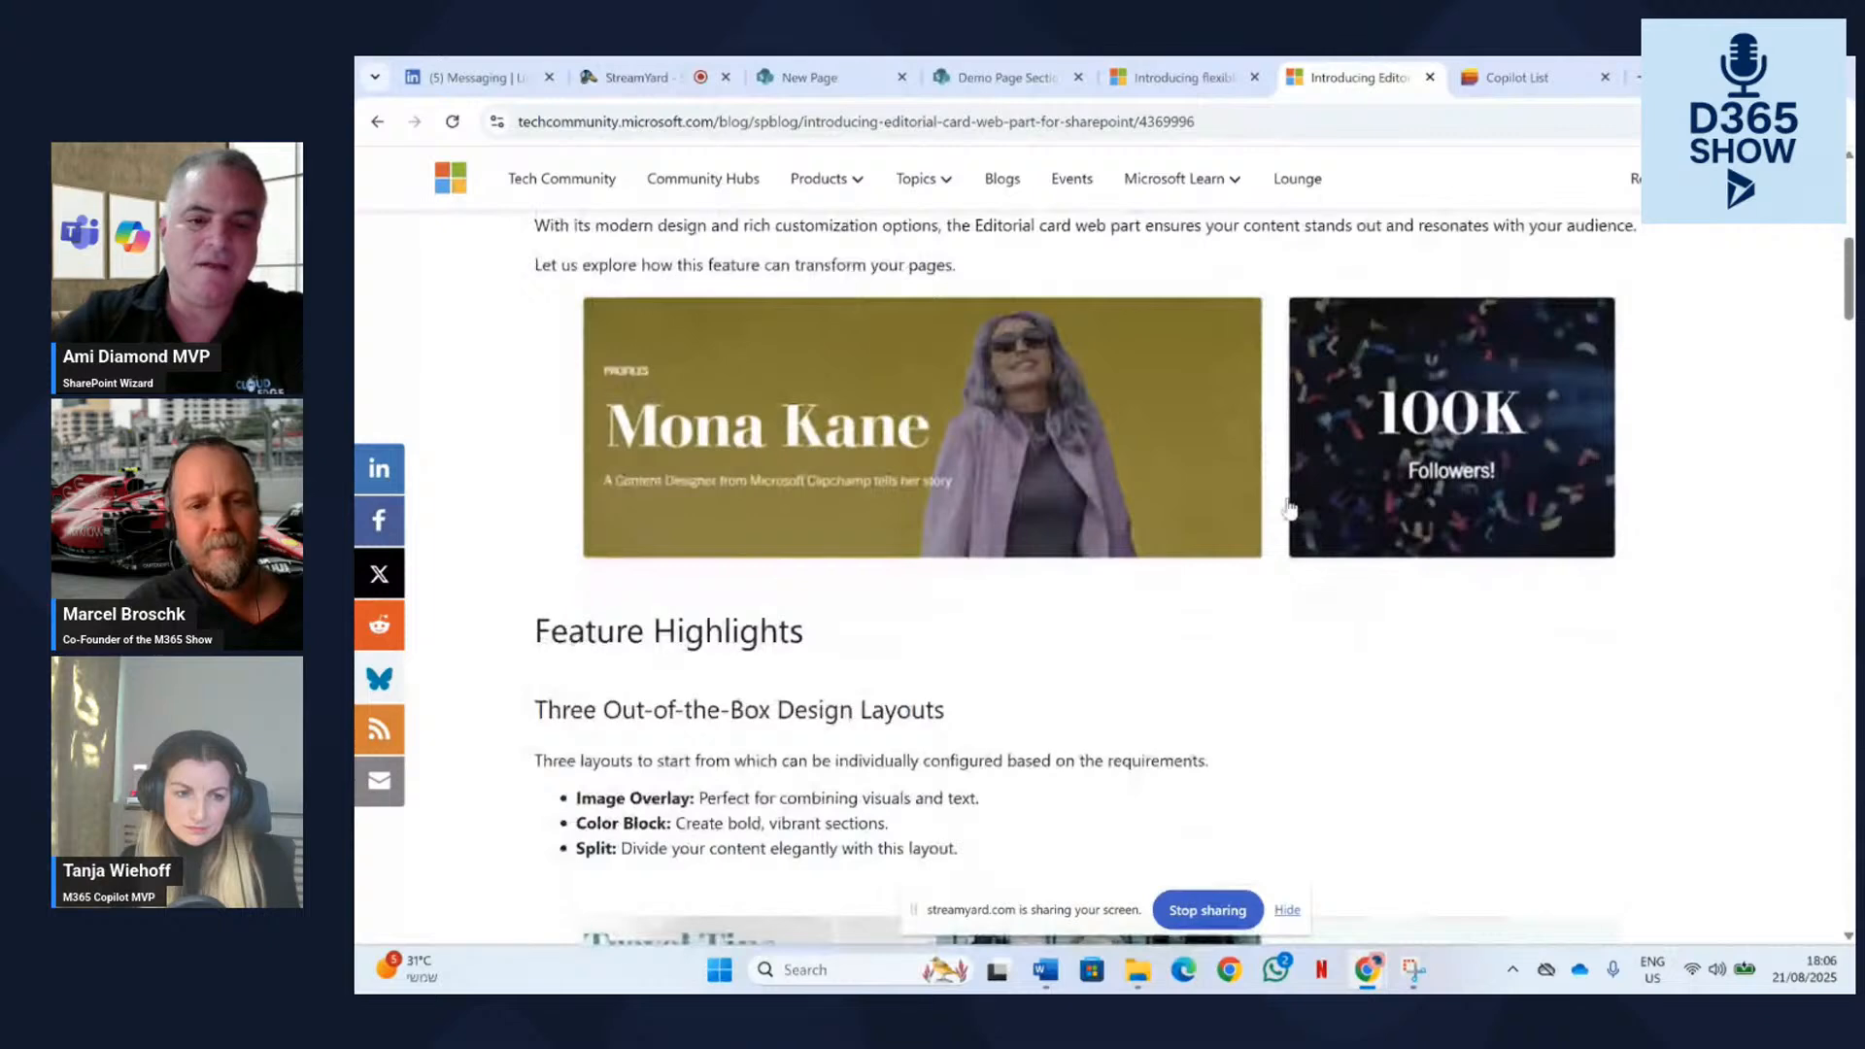
scroll(1289, 507, down, 6)
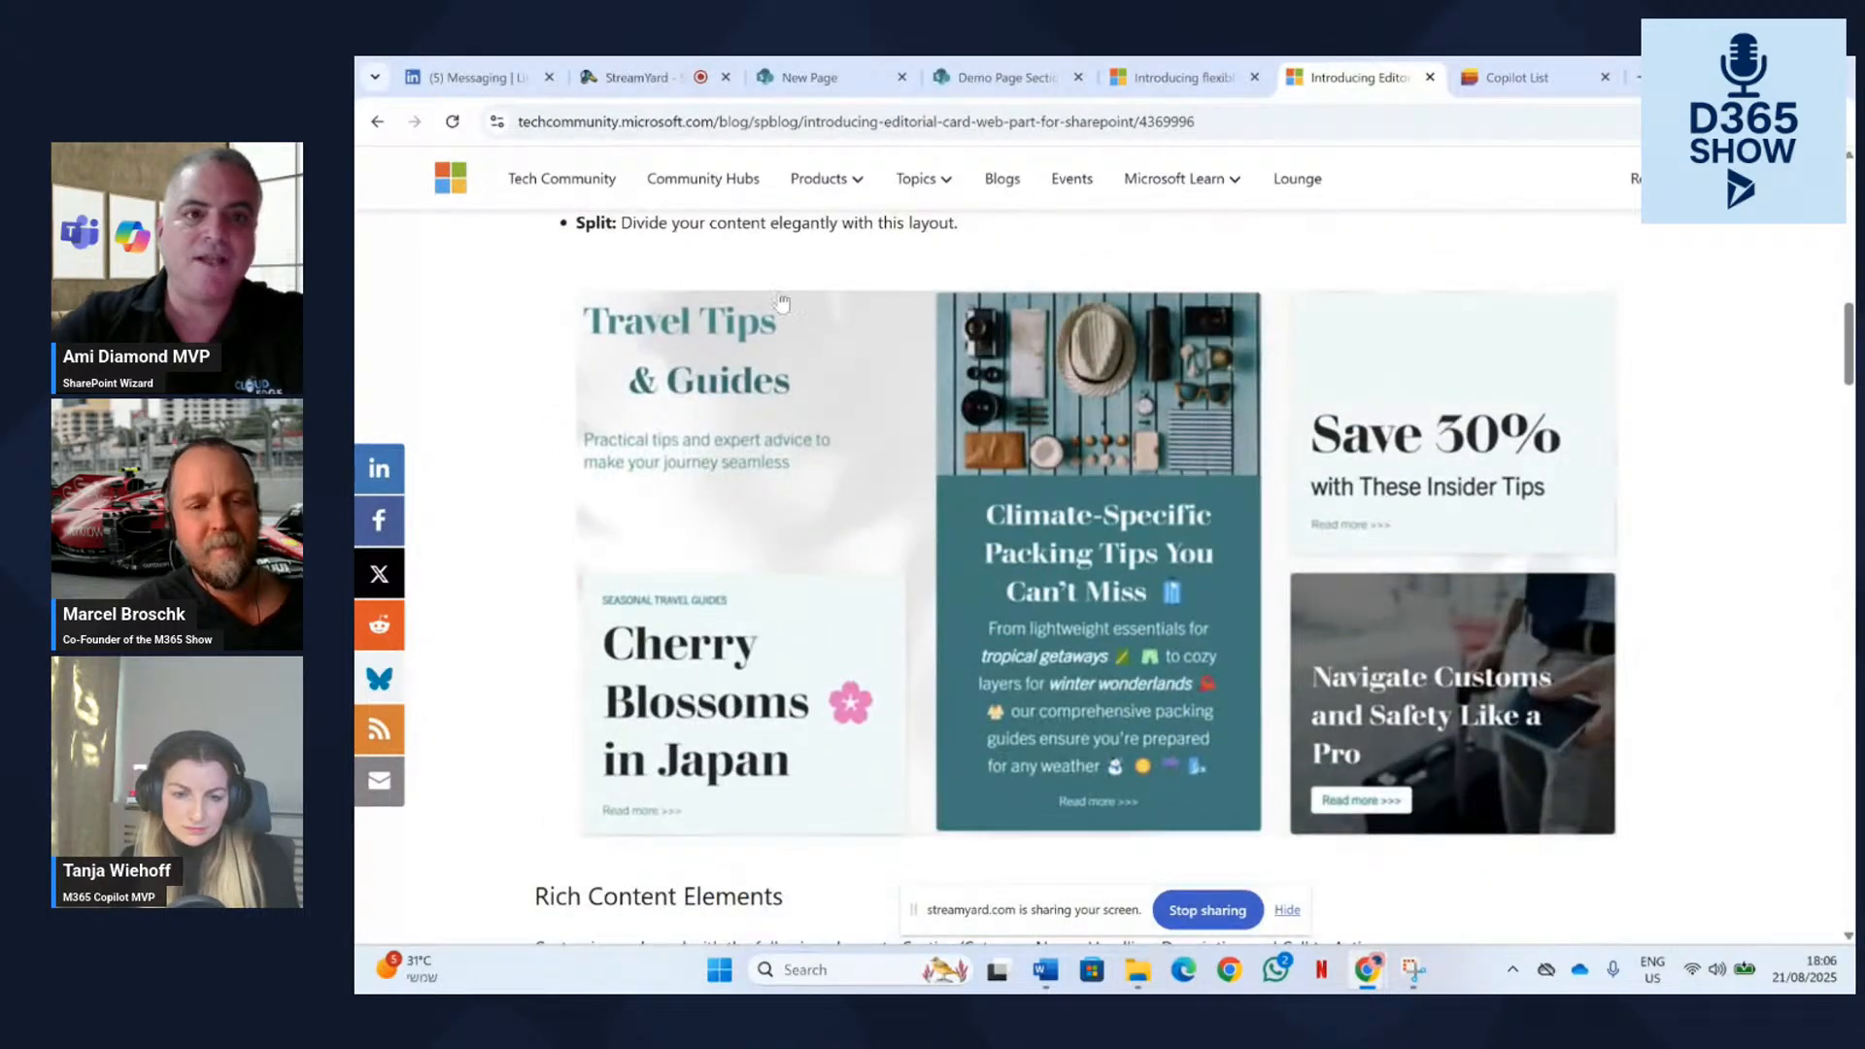
click(645, 80)
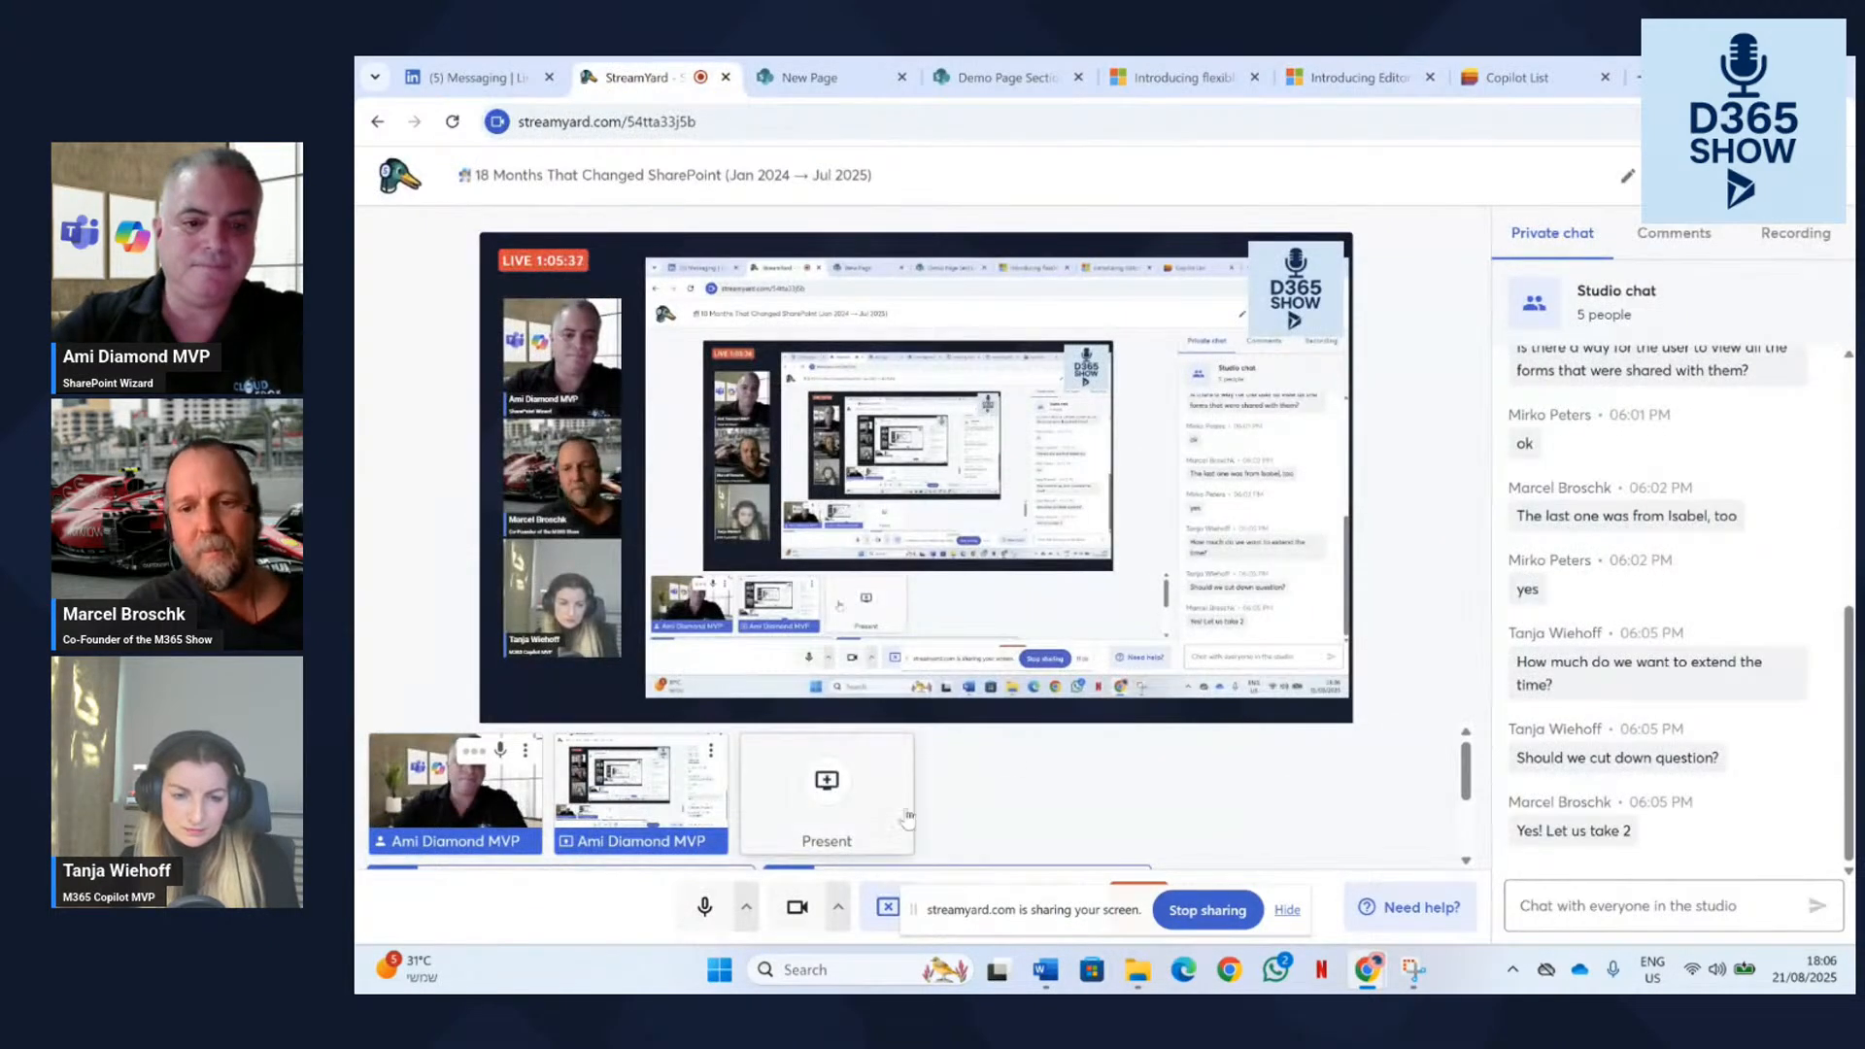